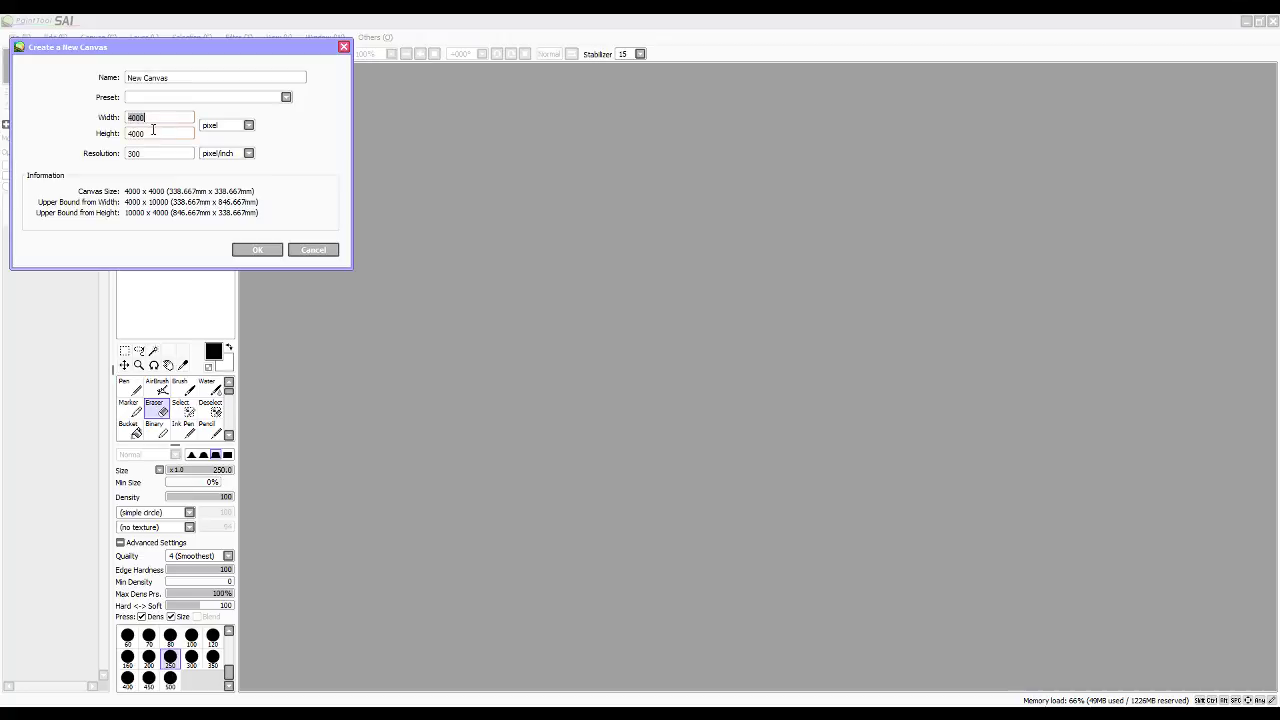
# Create a new 4000 × 4000 pixel canvas named Hamthulu.
pyautogui.moveTo(178, 77); pyautogui.dragTo(22, 86)
pyautogui.write('Hamthulu')
pyautogui.click(255, 249)
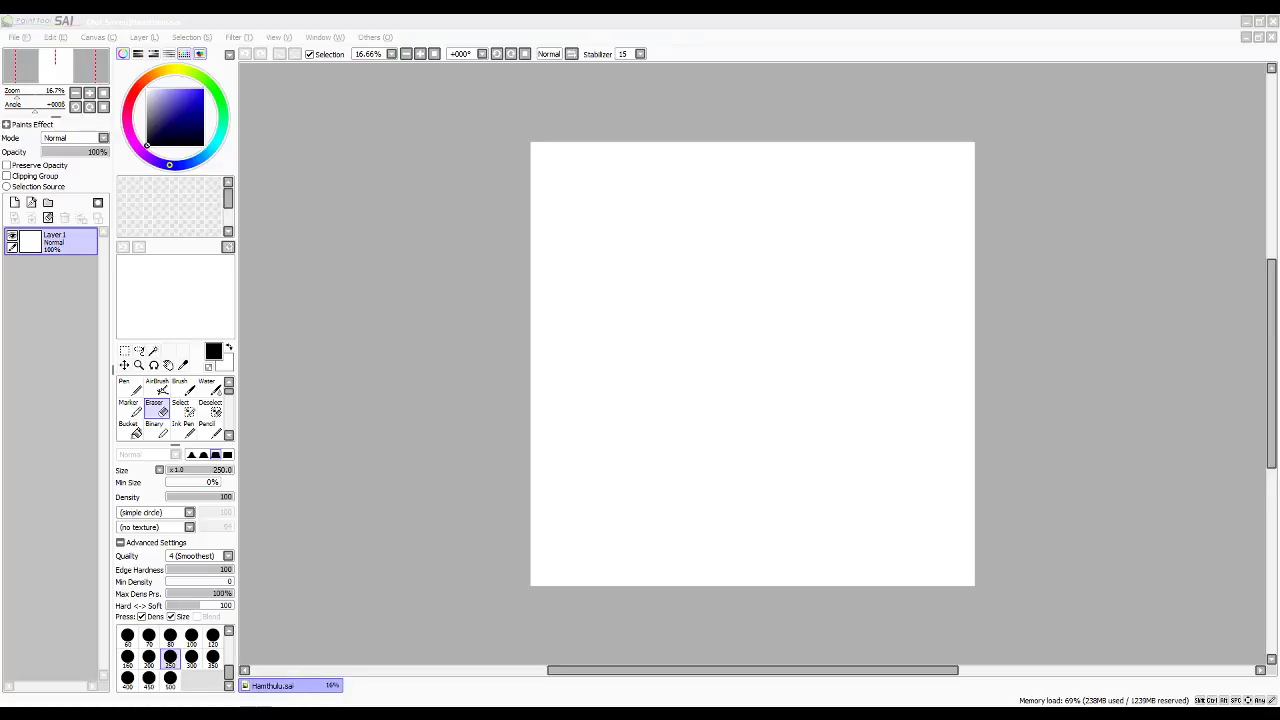
# Switch to the file explorer and browse the image thumbnails in the "1line drawings and grayscale" folder around Hamtaro_1.
pyautogui.click(334, 675)
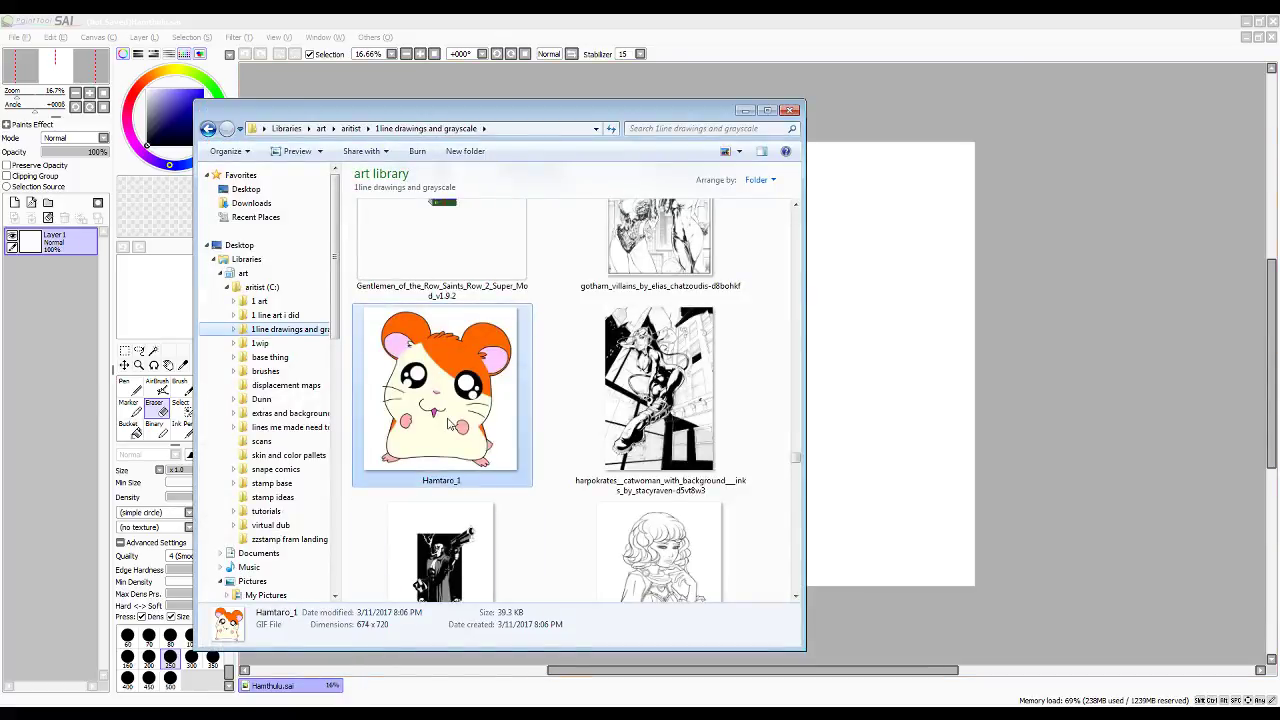
pyautogui.scroll(-3, 450, 423)
pyautogui.scroll(-15, 450, 423)
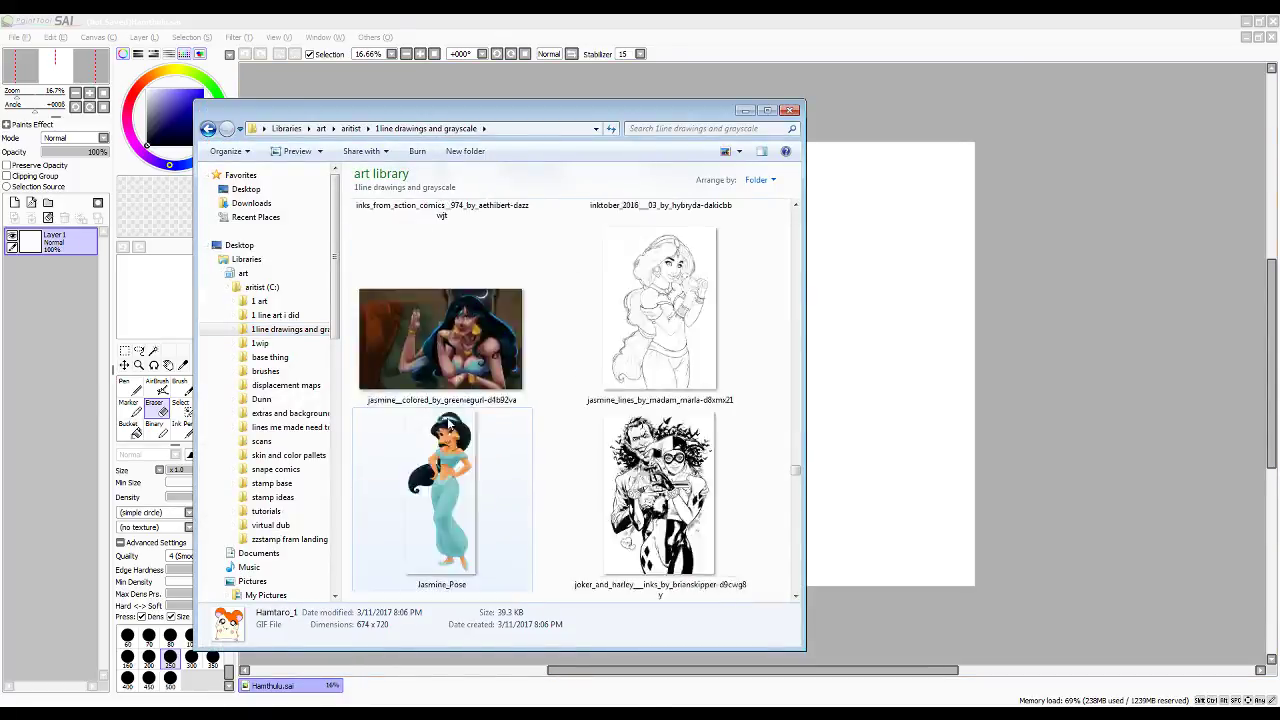
pyautogui.scroll(-10, 456, 422)
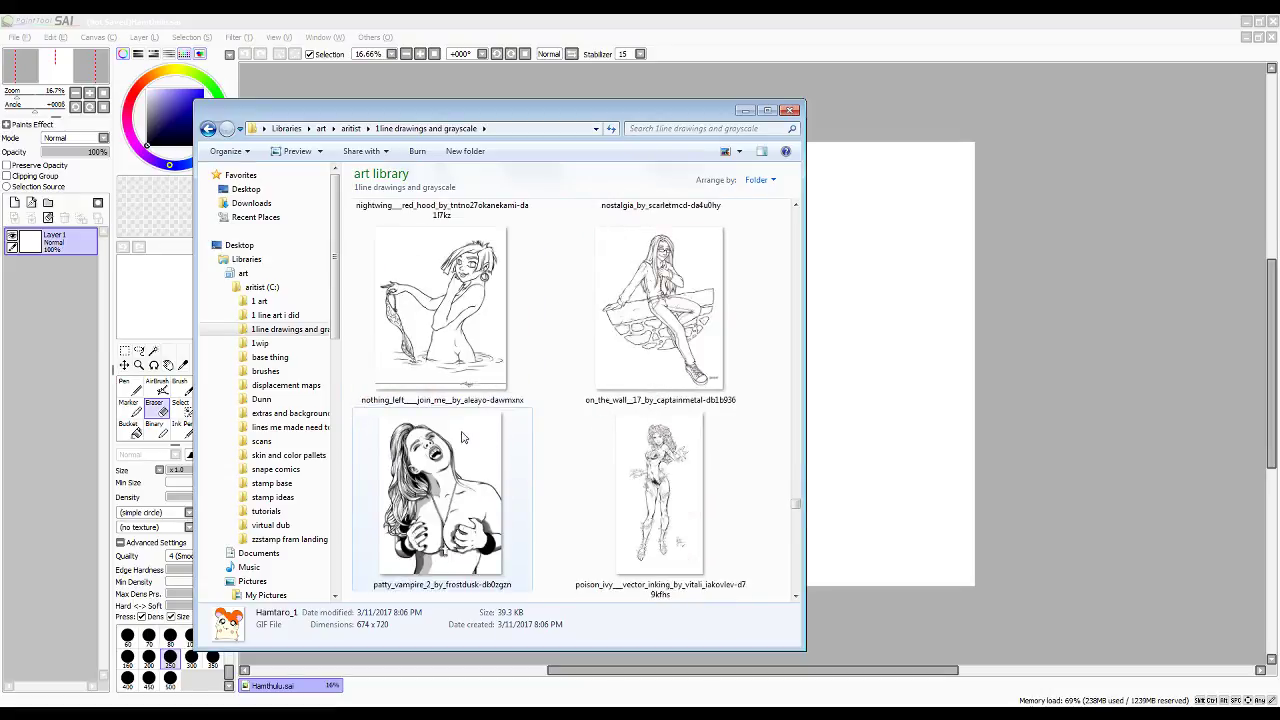
pyautogui.scroll(-6, 471, 418)
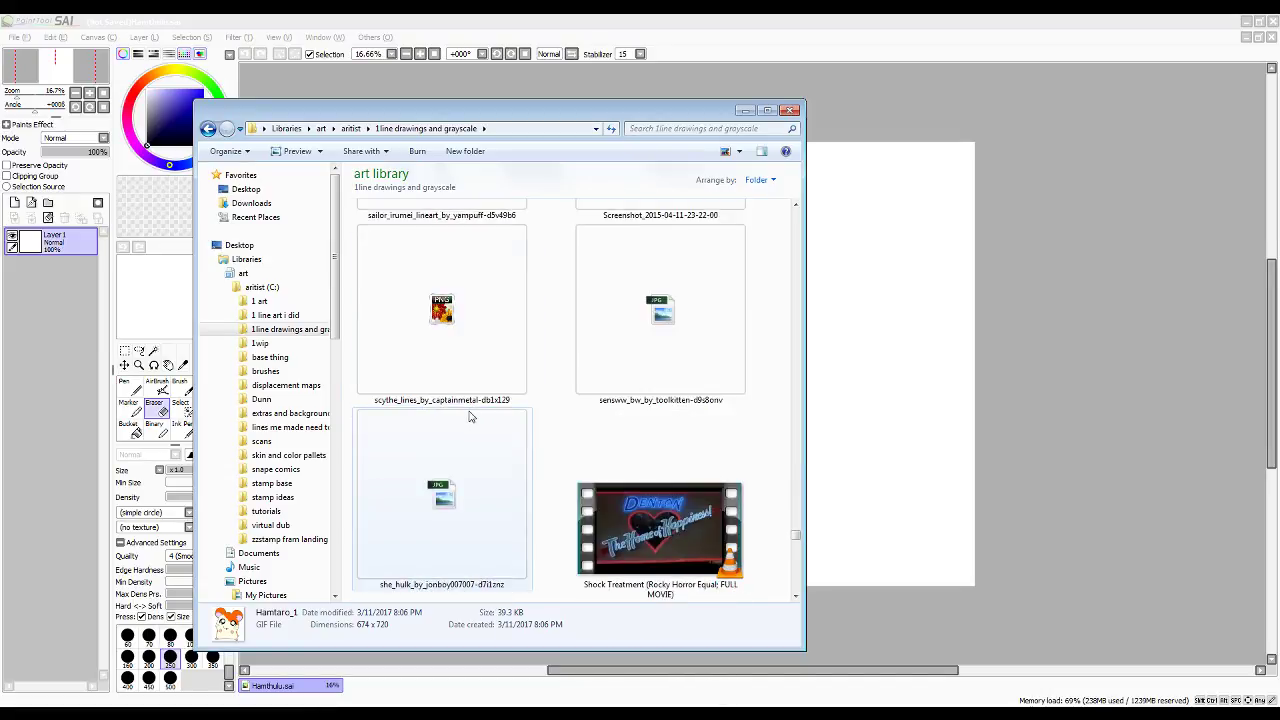
pyautogui.scroll(-5, 489, 447)
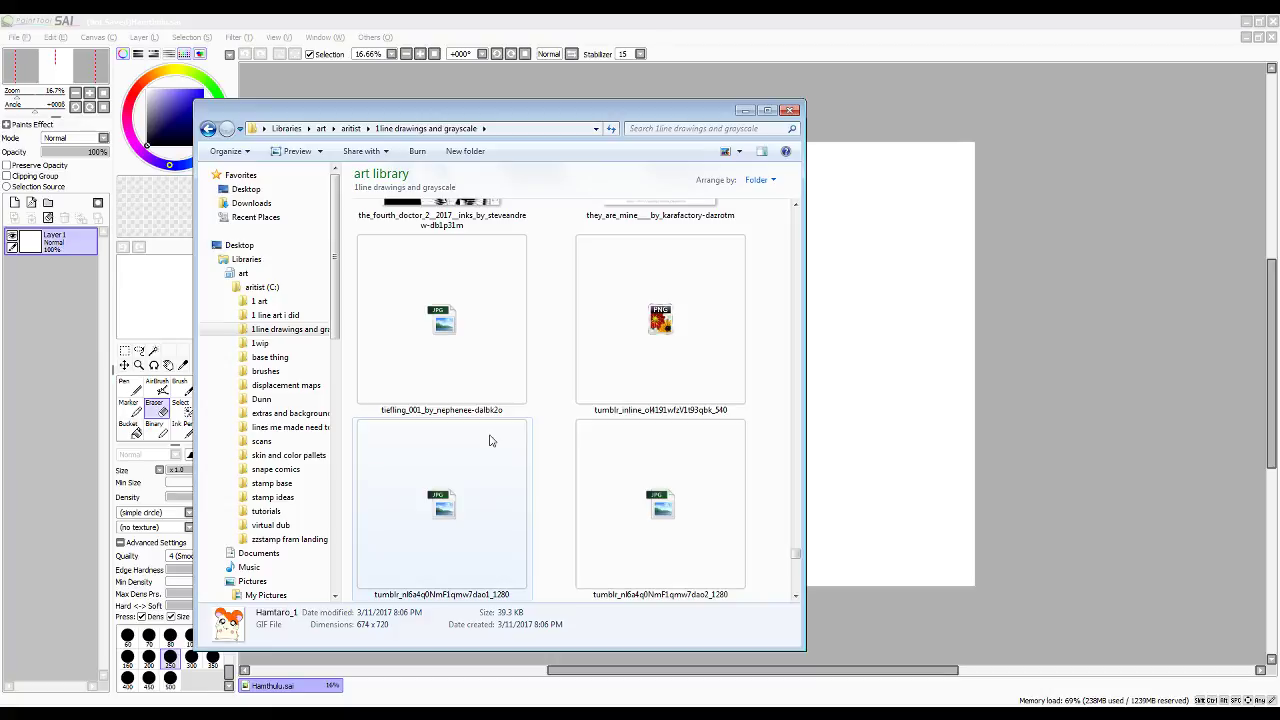
pyautogui.scroll(10, 716, 513)
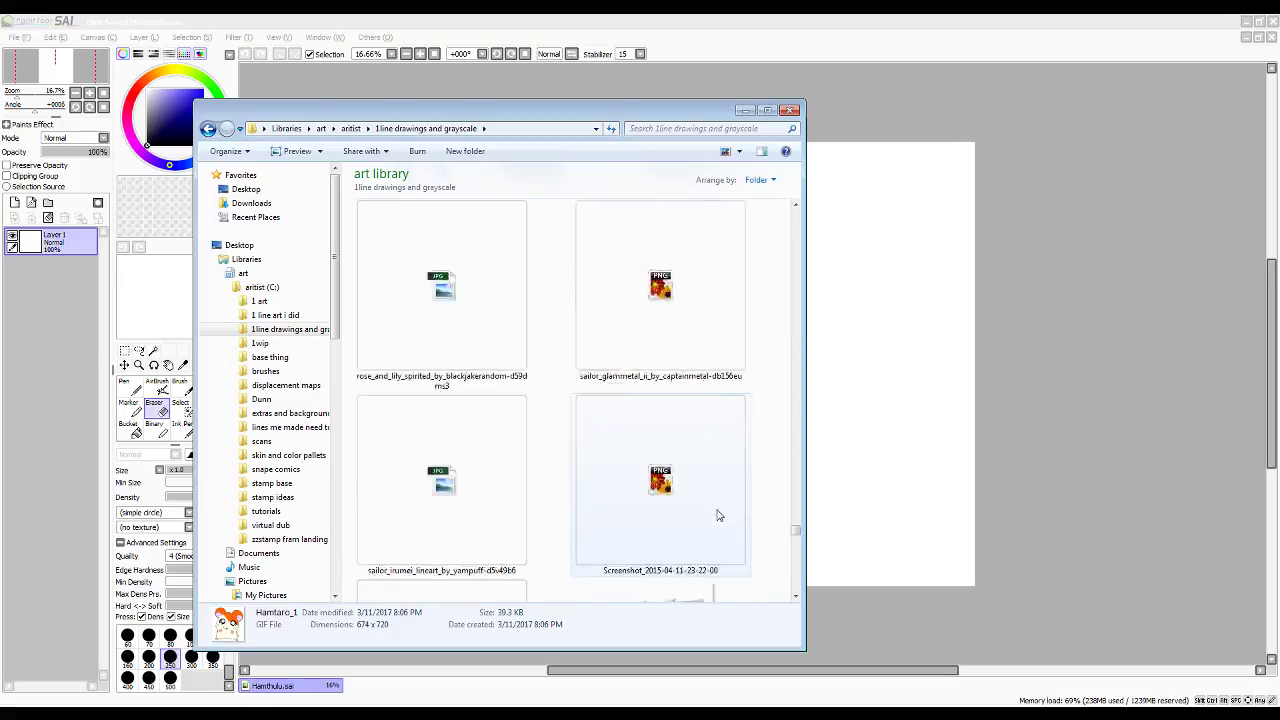
pyautogui.scroll(4, 716, 513)
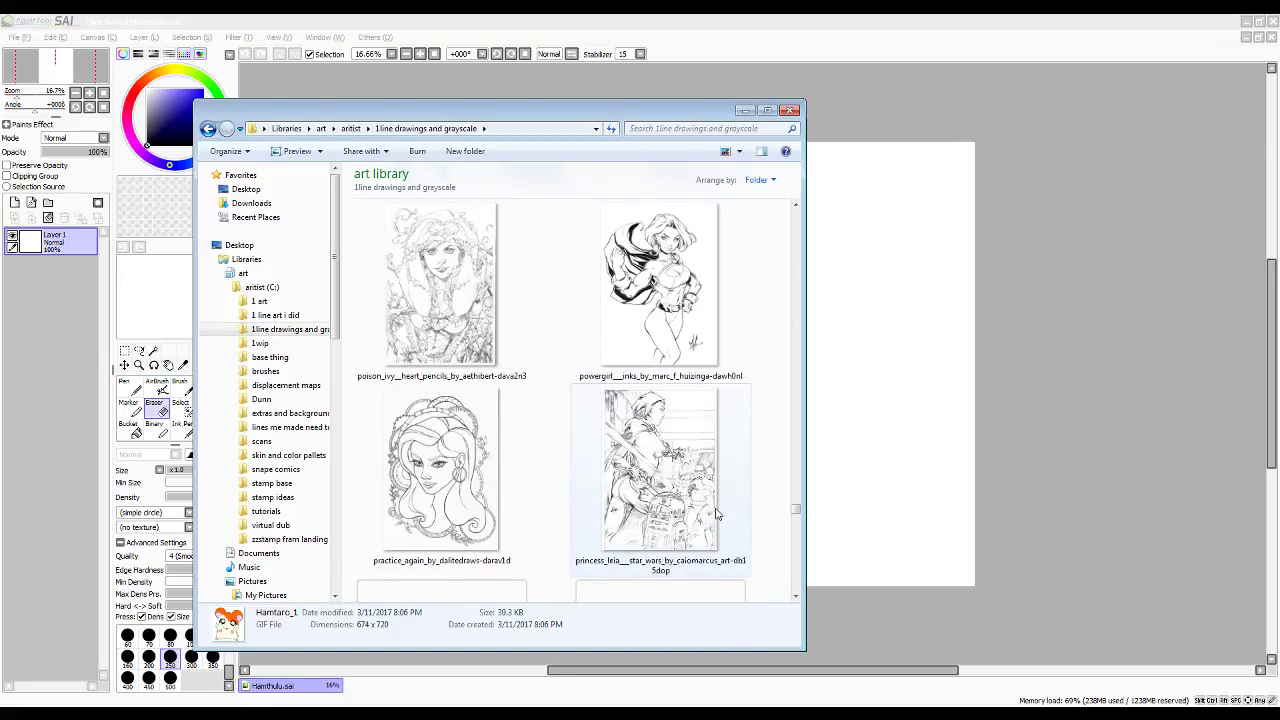
pyautogui.scroll(12, 716, 513)
pyautogui.scroll(6, 716, 513)
pyautogui.scroll(-20, 716, 513)
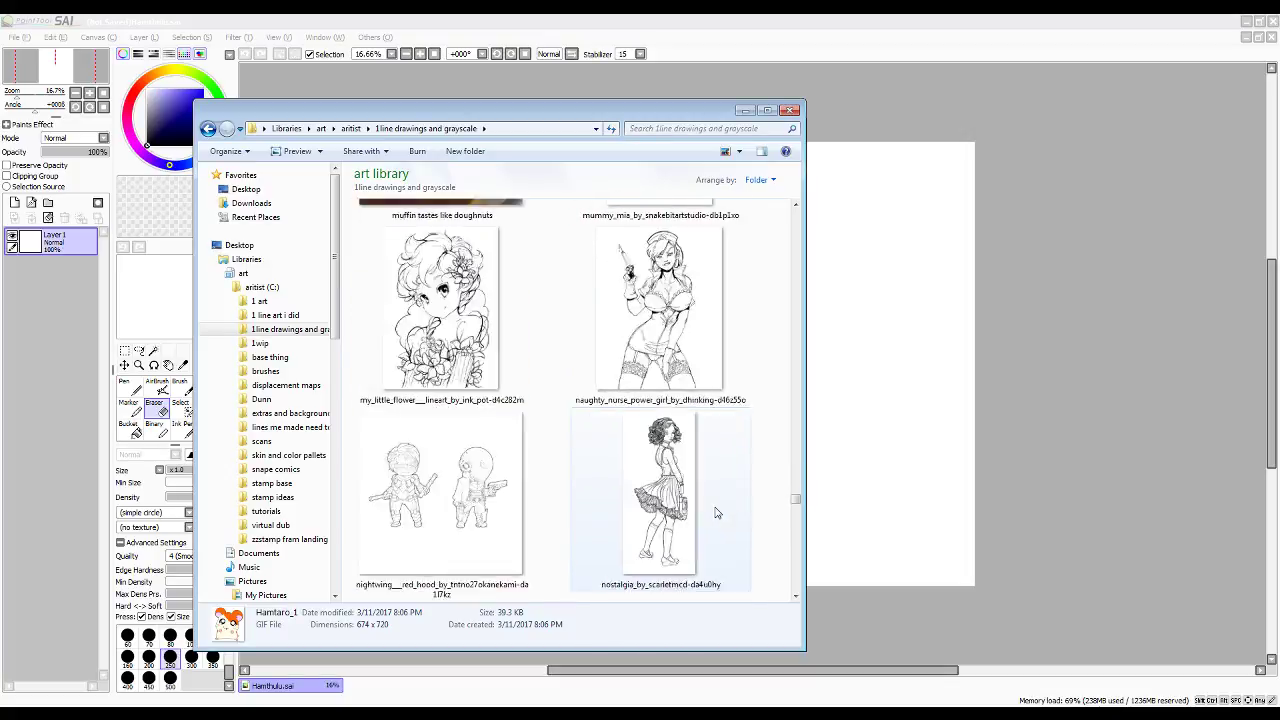
pyautogui.scroll(-5, 716, 513)
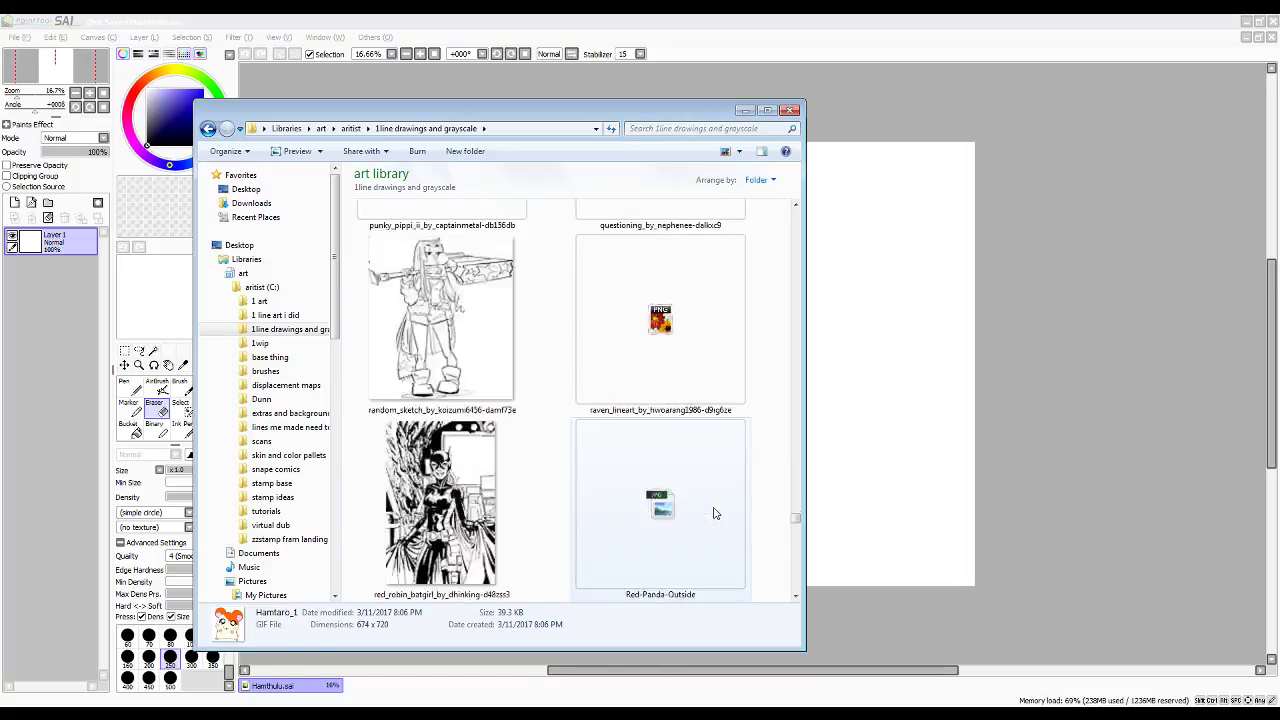
pyautogui.scroll(12, 716, 513)
pyautogui.scroll(15, 716, 513)
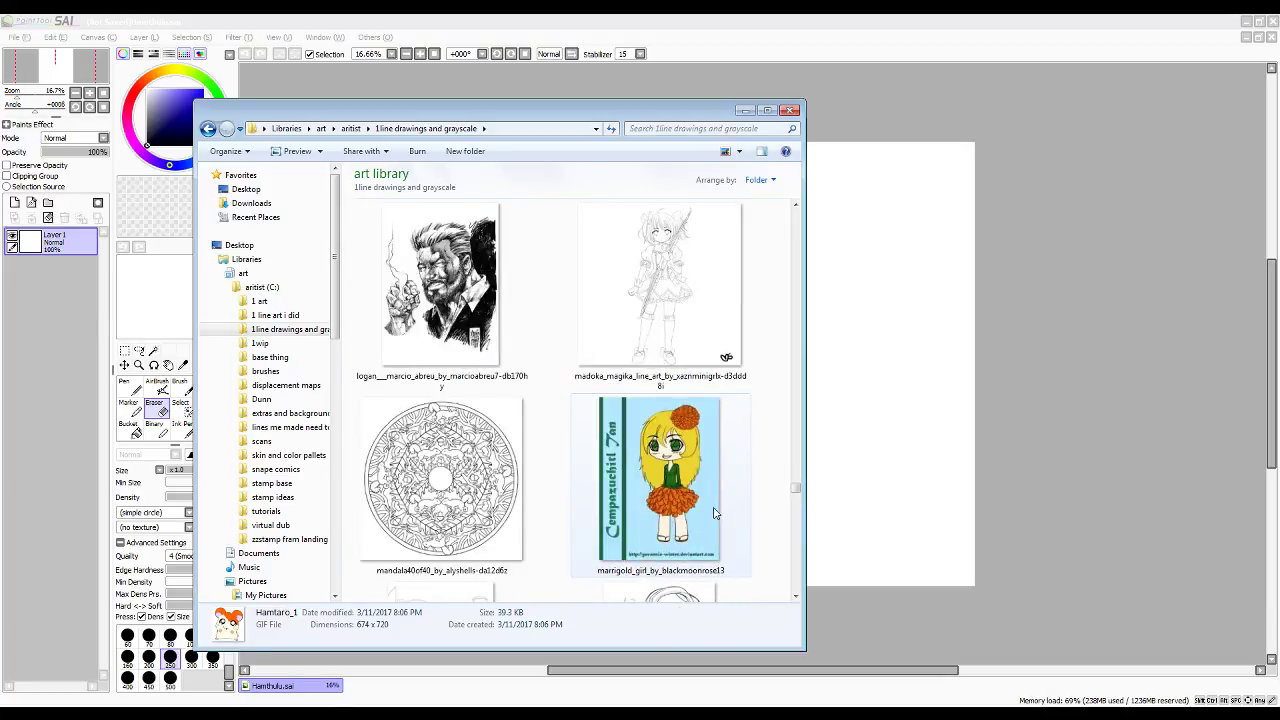
pyautogui.scroll(5, 716, 513)
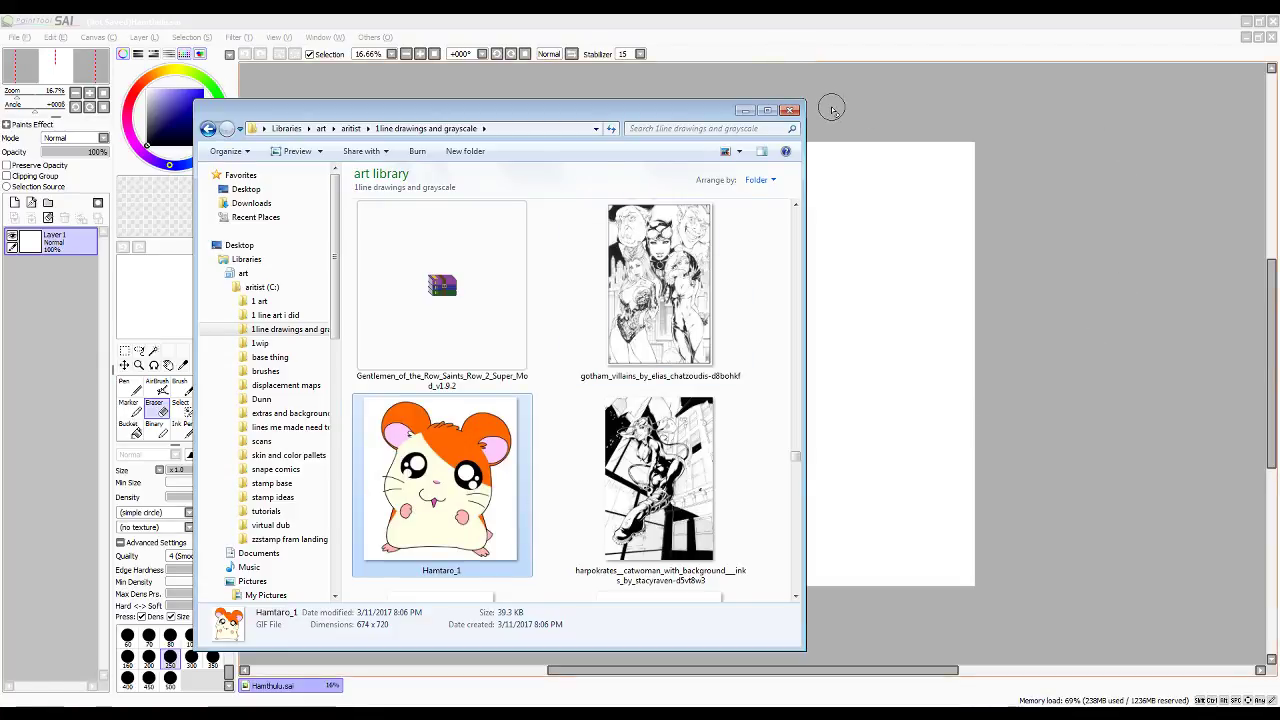
pyautogui.moveTo(698, 112); pyautogui.dragTo(677, 132)
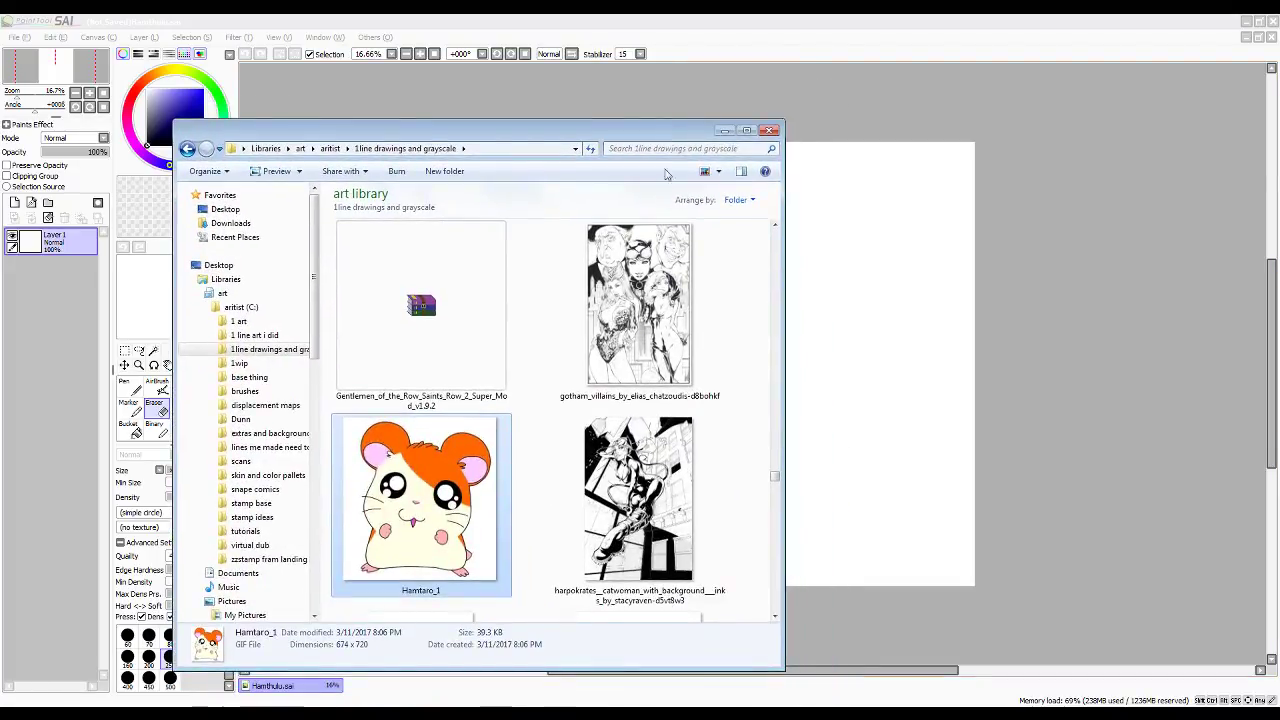
pyautogui.click(243, 19)
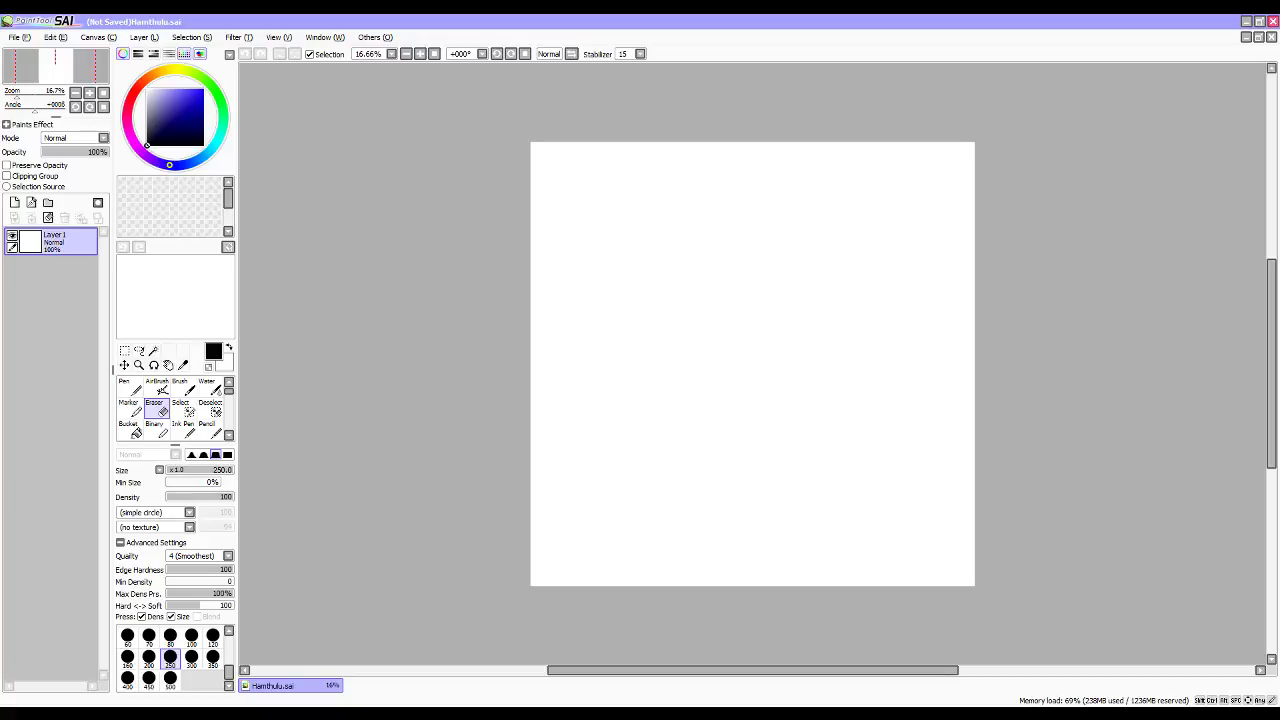
pyautogui.click(322, 699)
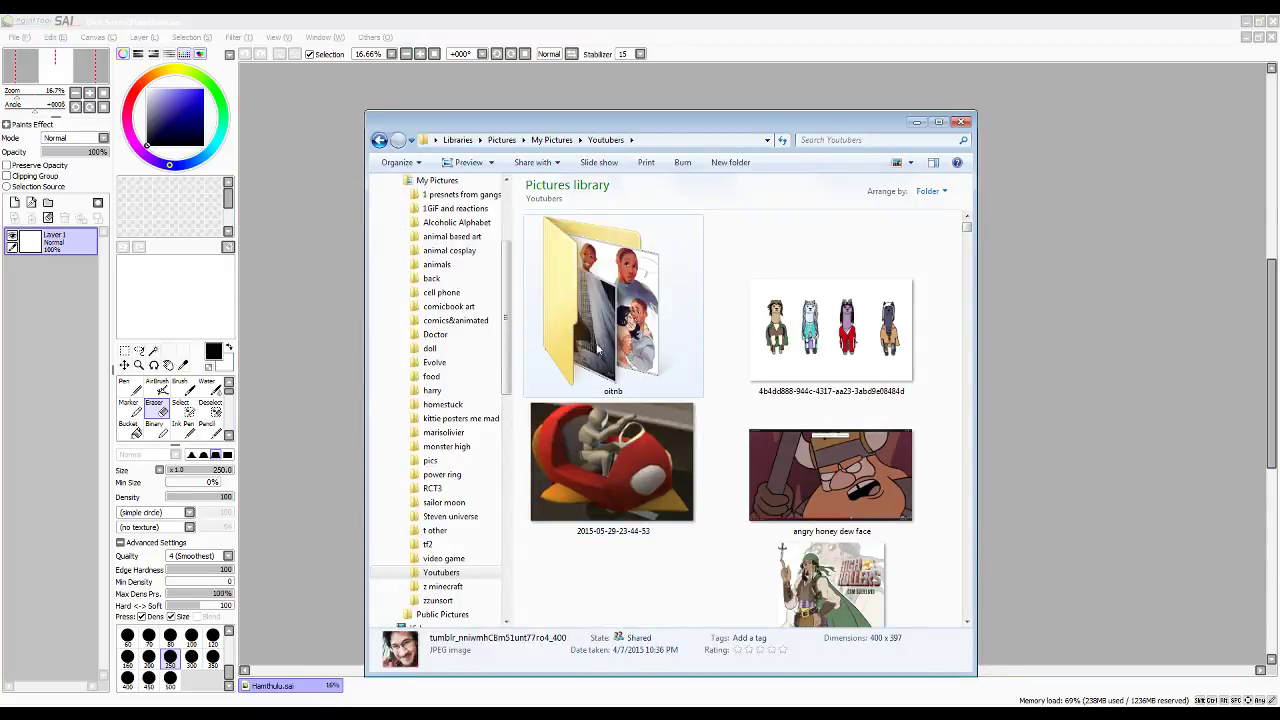
pyautogui.click(336, 684)
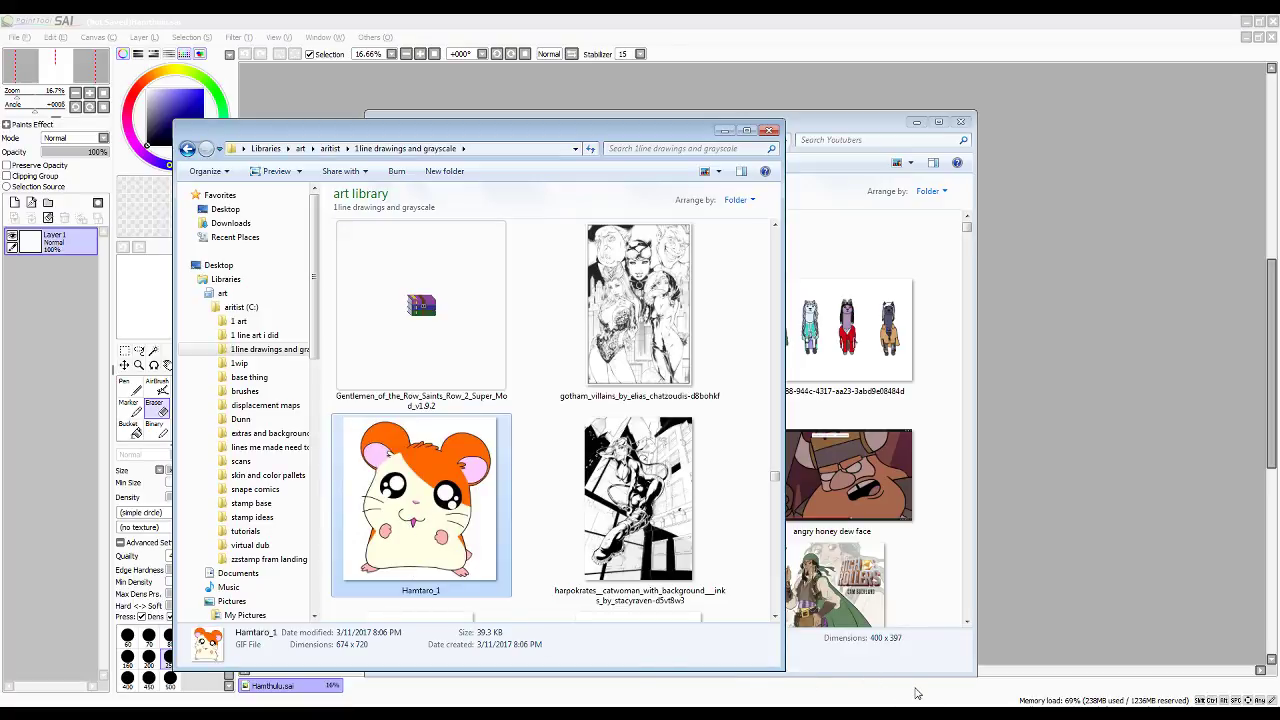
pyautogui.click(722, 132)
pyautogui.click(916, 122)
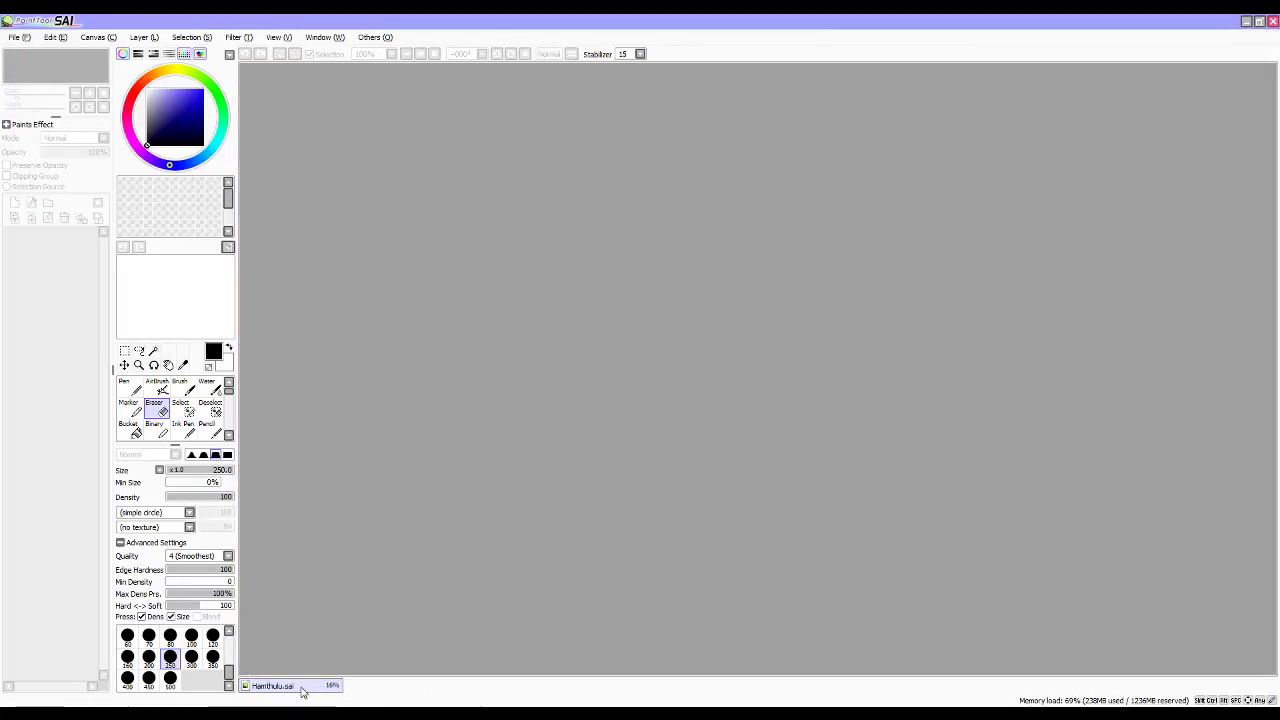
pyautogui.click(300, 686)
pyautogui.click(301, 688)
pyautogui.click(301, 688)
pyautogui.click(301, 688)
pyautogui.click(301, 688)
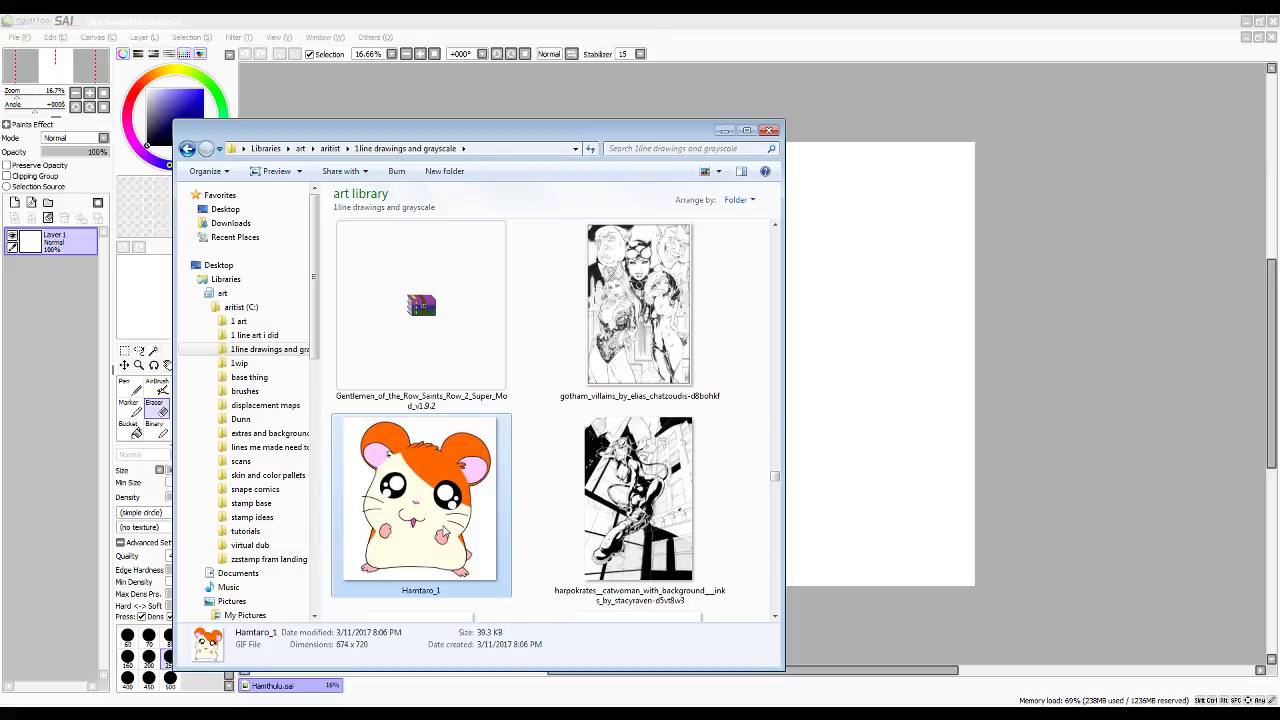
# Try to copy the Hamtaro_1 image file from the folder and paste it into the Hamthulu canvas.
pyautogui.rightClick(443, 526)
pyautogui.click(476, 426)
pyautogui.click(877, 334)
pyautogui.press('ctrl')
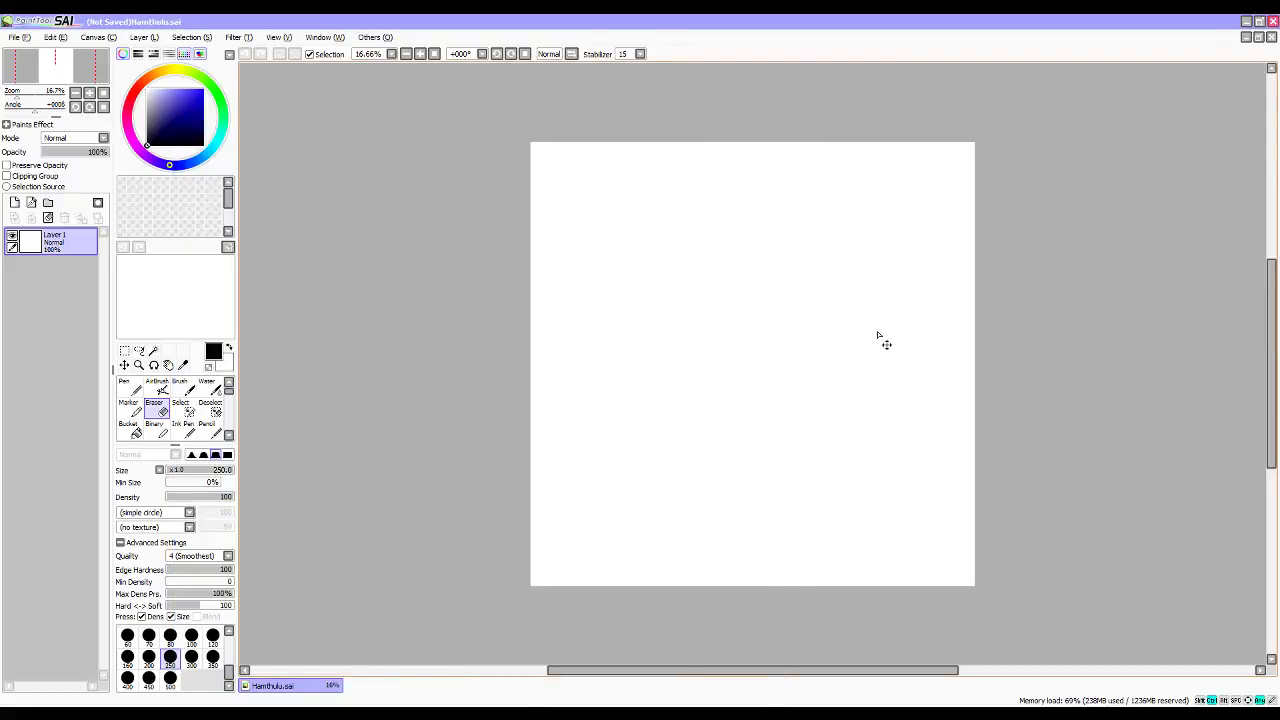
pyautogui.moveTo(766, 670); pyautogui.dragTo(714, 682)
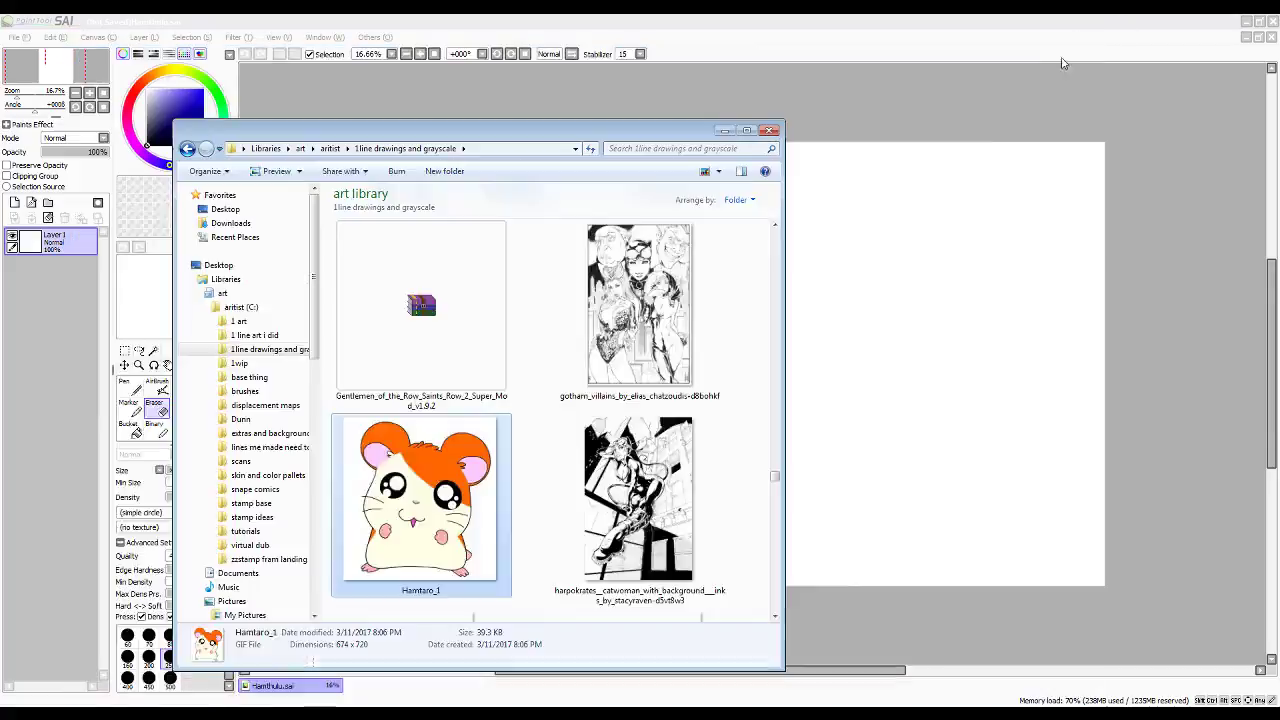
# Open the Hamtaro_1 GIF from the file explorer in Paint.
pyautogui.rightClick(453, 490)
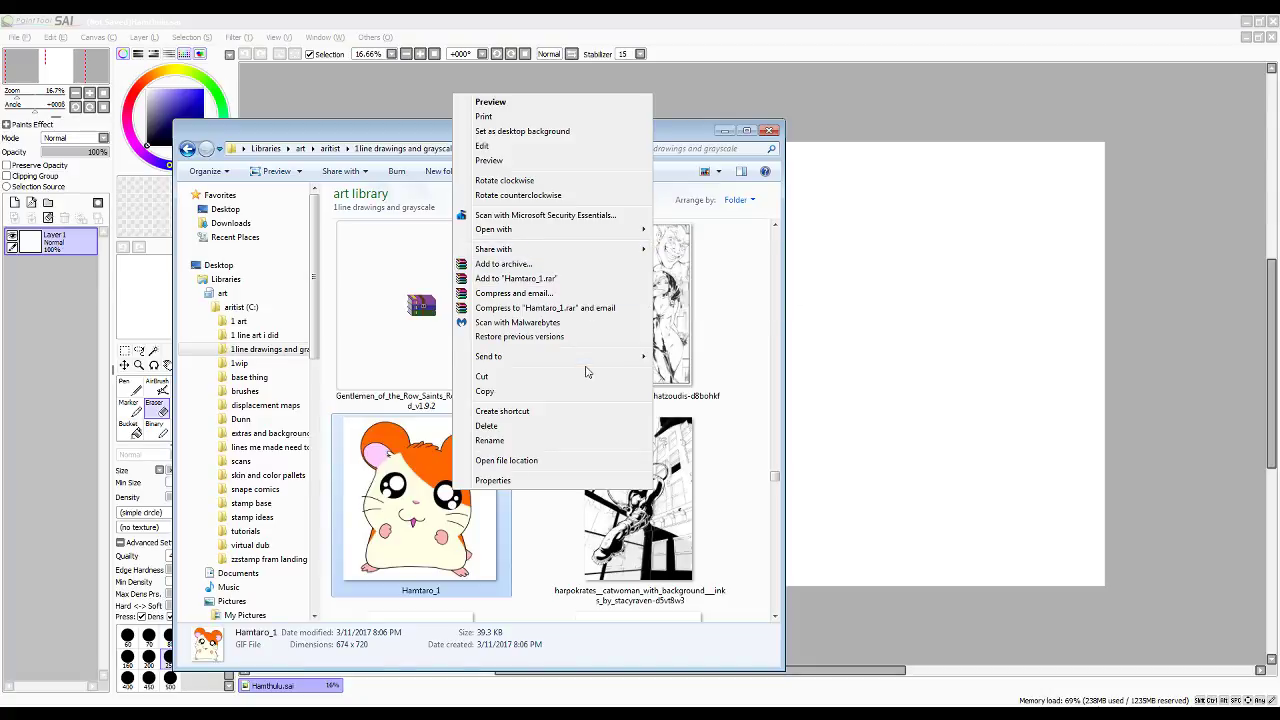
pyautogui.moveTo(587, 361)
pyautogui.moveTo(597, 232)
pyautogui.click(682, 244)
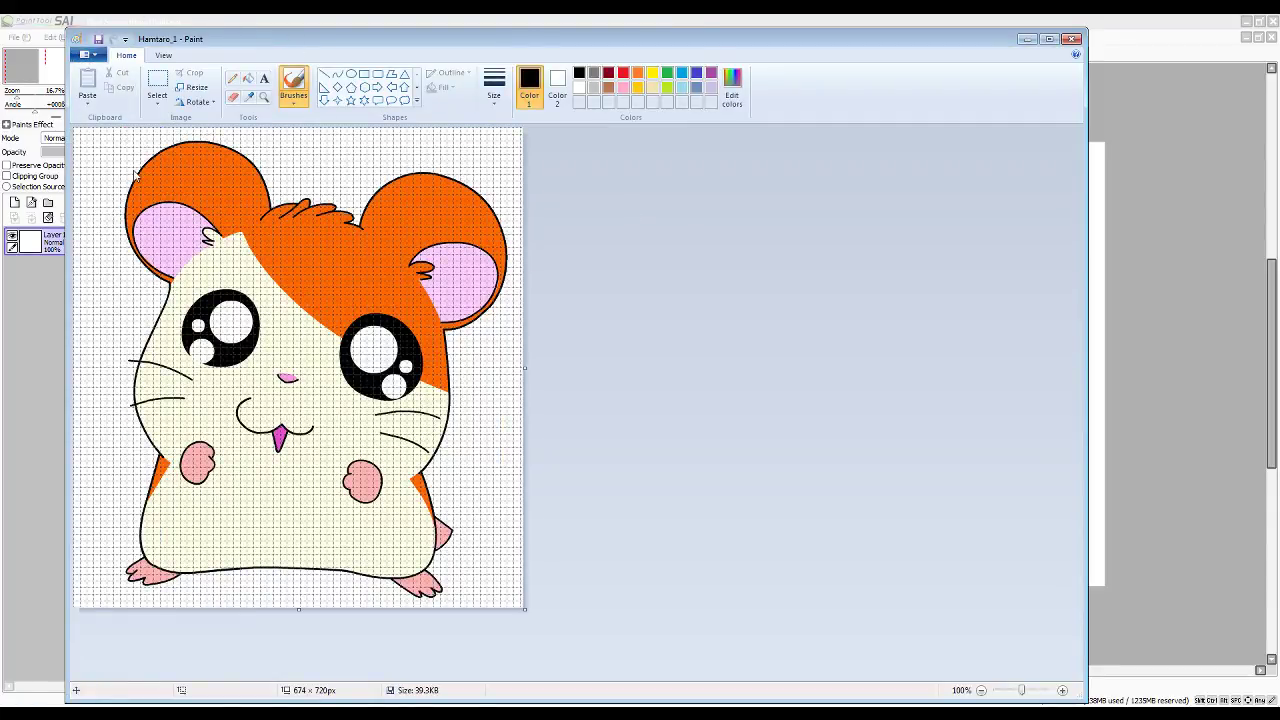
# Save a copy of the hamster image as Hamtaro_1 in PNG format in the same folder and close Paint.
pyautogui.press('F12')
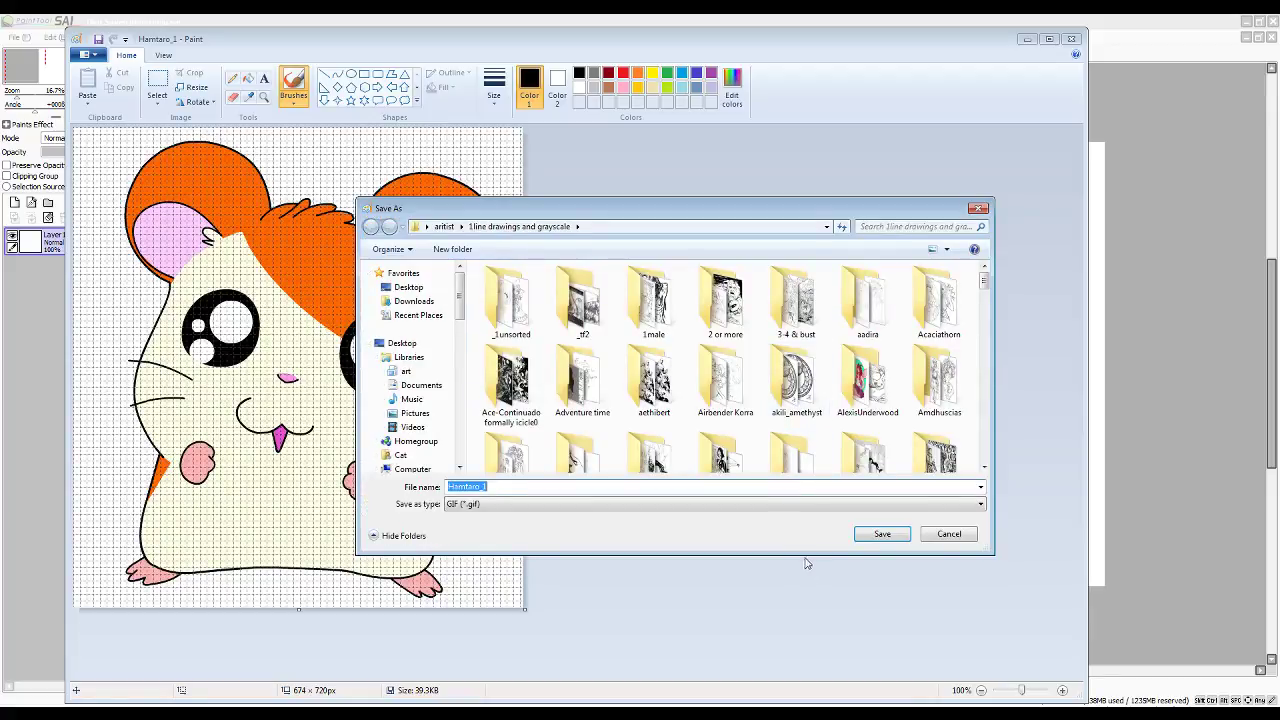
pyautogui.click(882, 534)
pyautogui.click(722, 371)
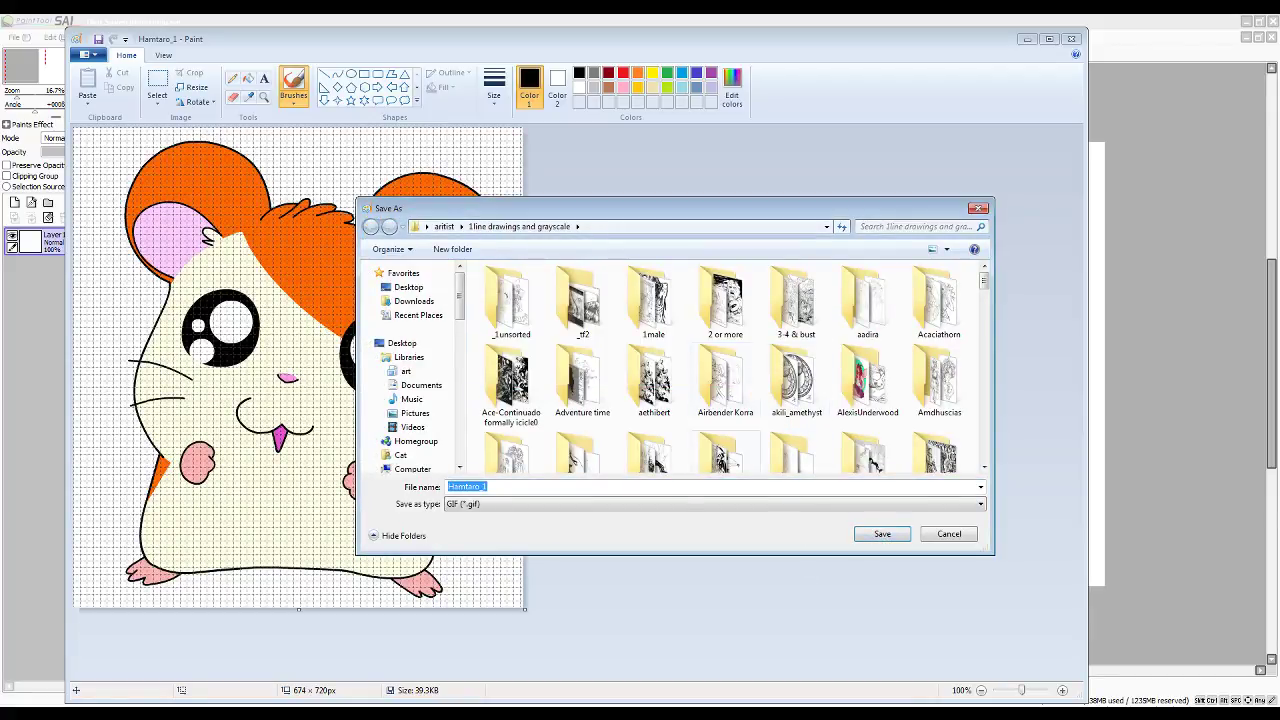
pyautogui.click(645, 505)
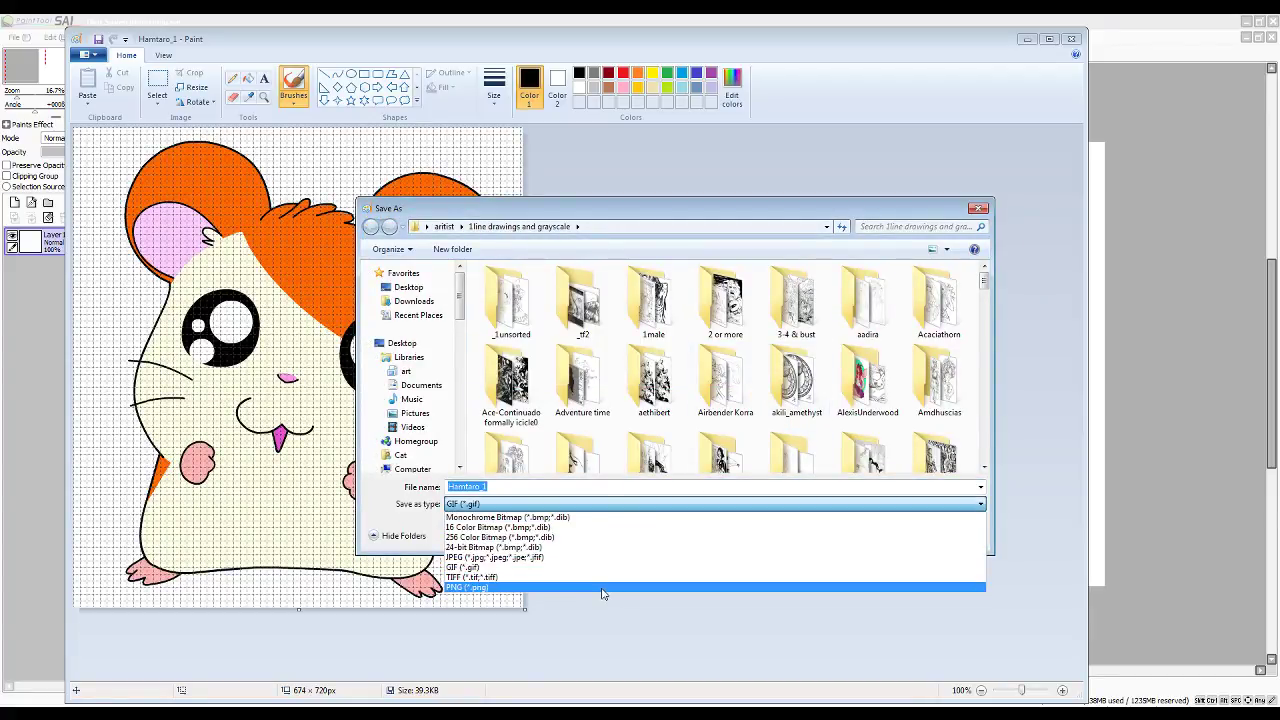
pyautogui.click(607, 596)
pyautogui.click(878, 533)
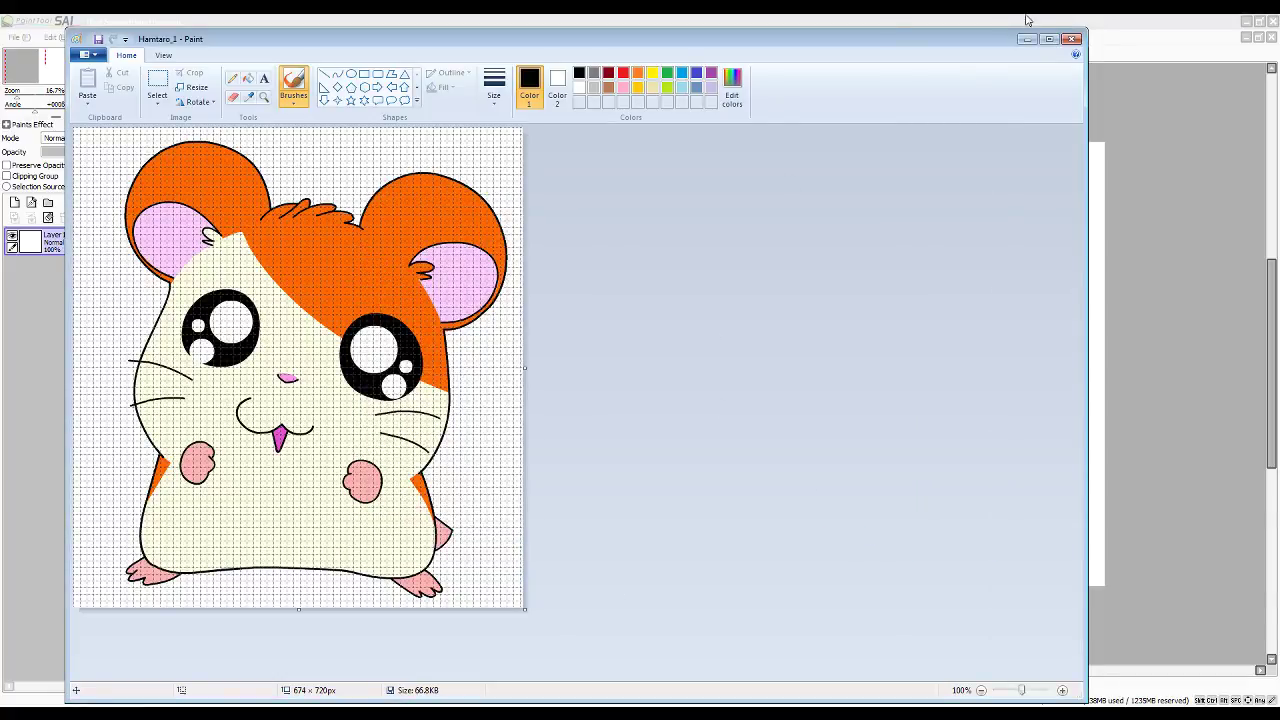
pyautogui.click(1071, 39)
# Open Hamtaro_1.png in PaintTool SAI and switch back to the Hamthulu canvas.
pyautogui.click(638, 503)
pyautogui.click(430, 535)
pyautogui.doubleClick(612, 518)
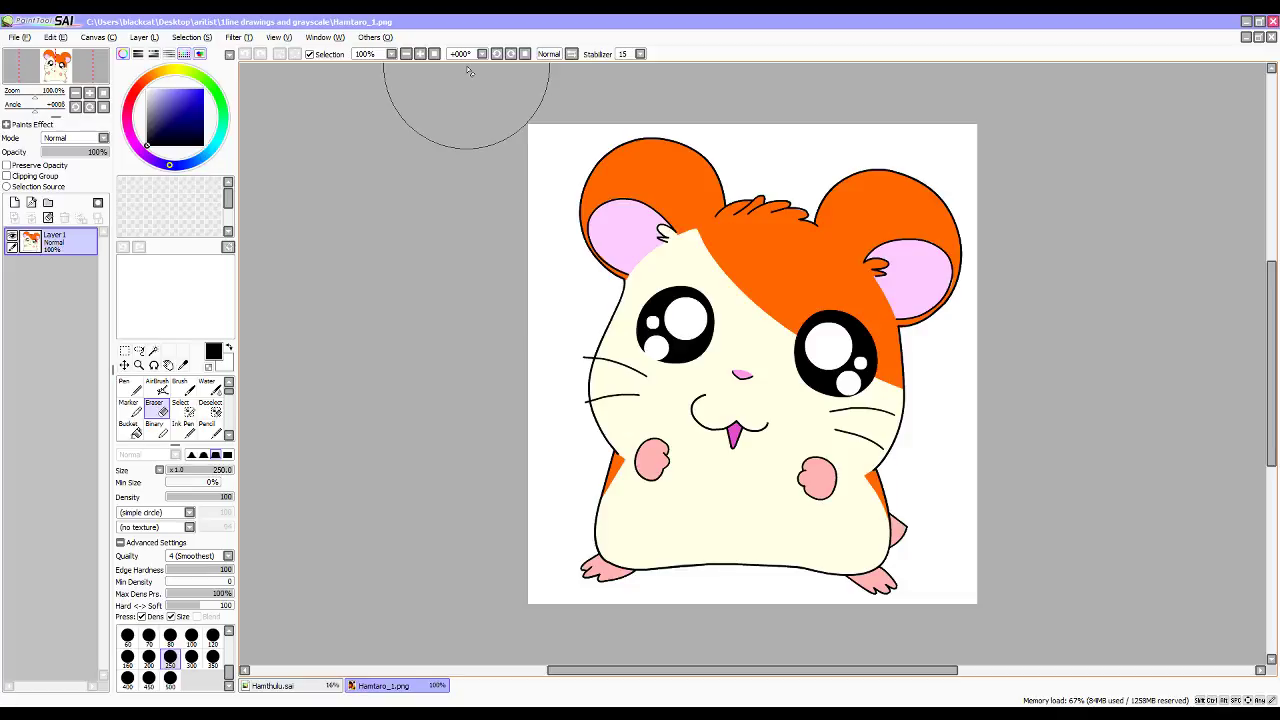
pyautogui.click(282, 688)
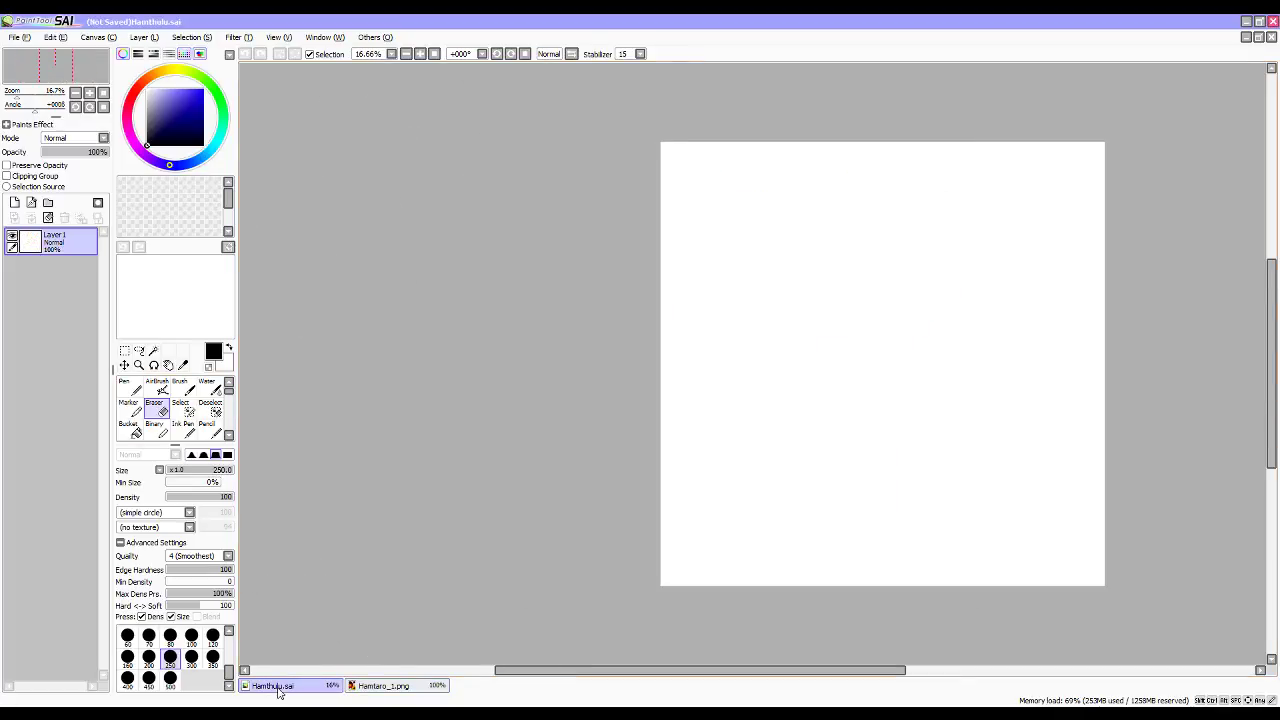
pyautogui.moveTo(578, 672); pyautogui.dragTo(679, 686)
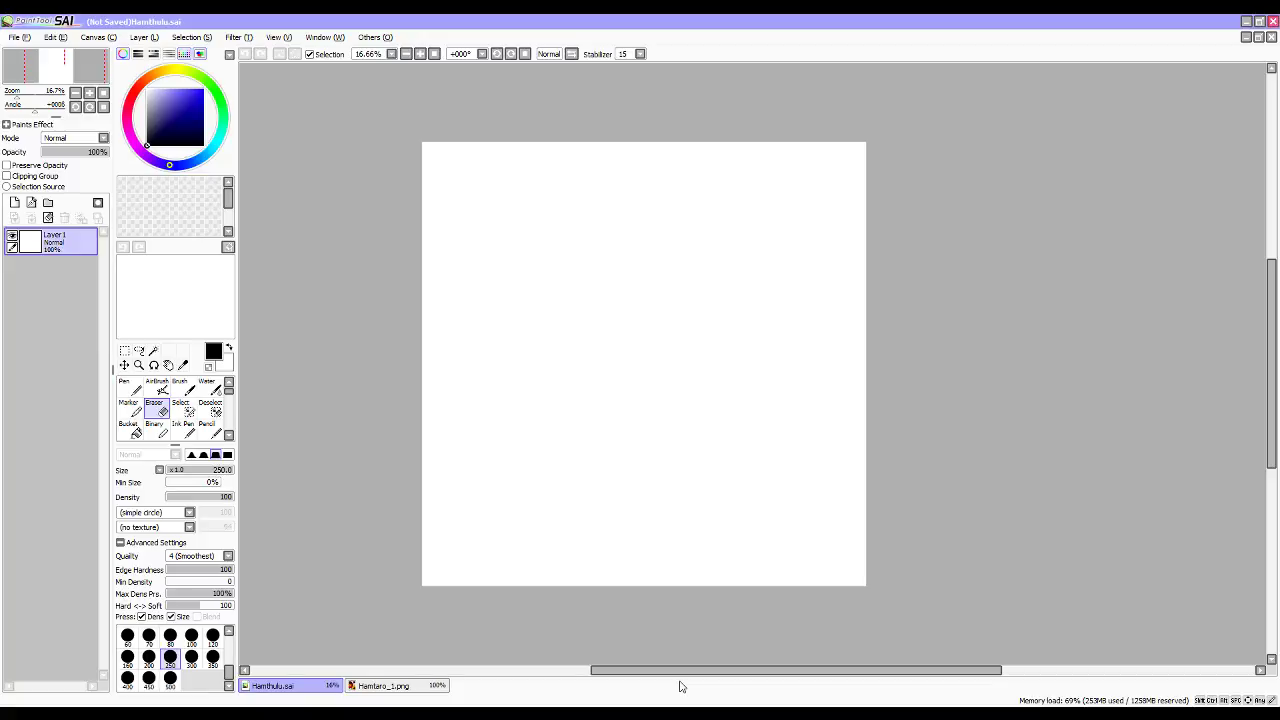
pyautogui.scroll(2, 751, 480)
pyautogui.scroll(-1, 757, 477)
pyautogui.moveTo(688, 672); pyautogui.dragTo(644, 675)
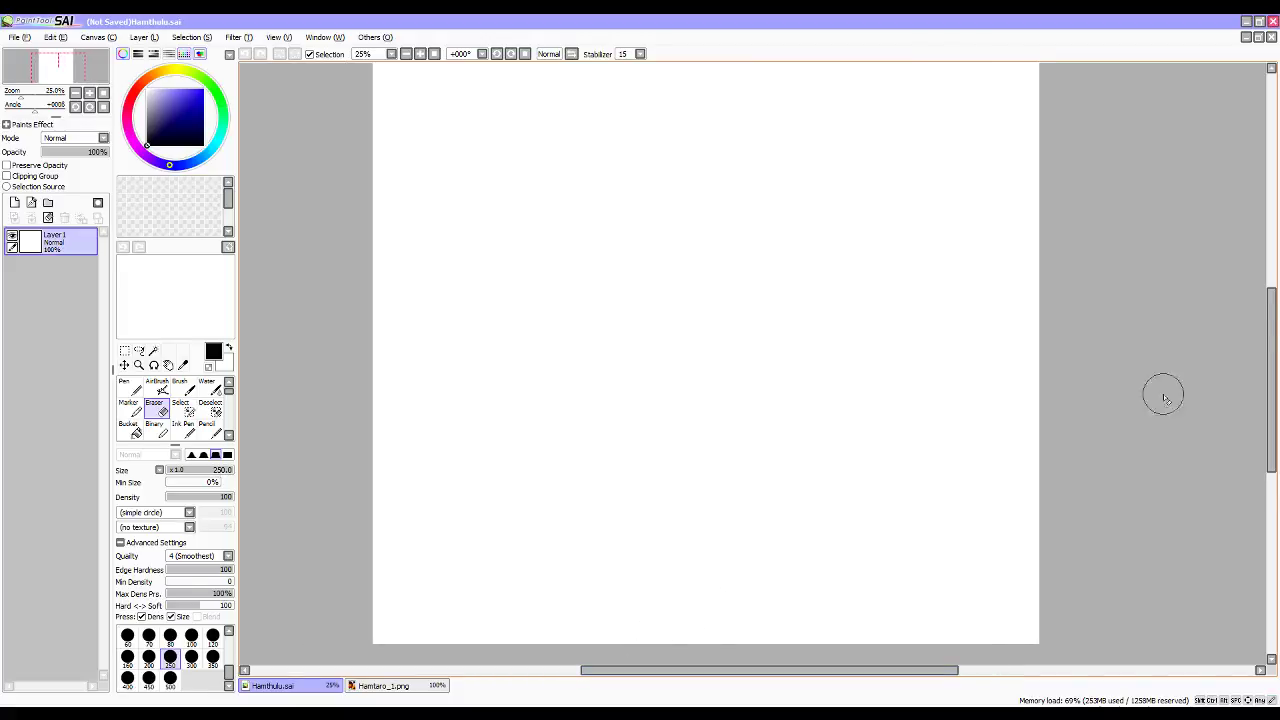
pyautogui.moveTo(1271, 322); pyautogui.dragTo(1271, 306)
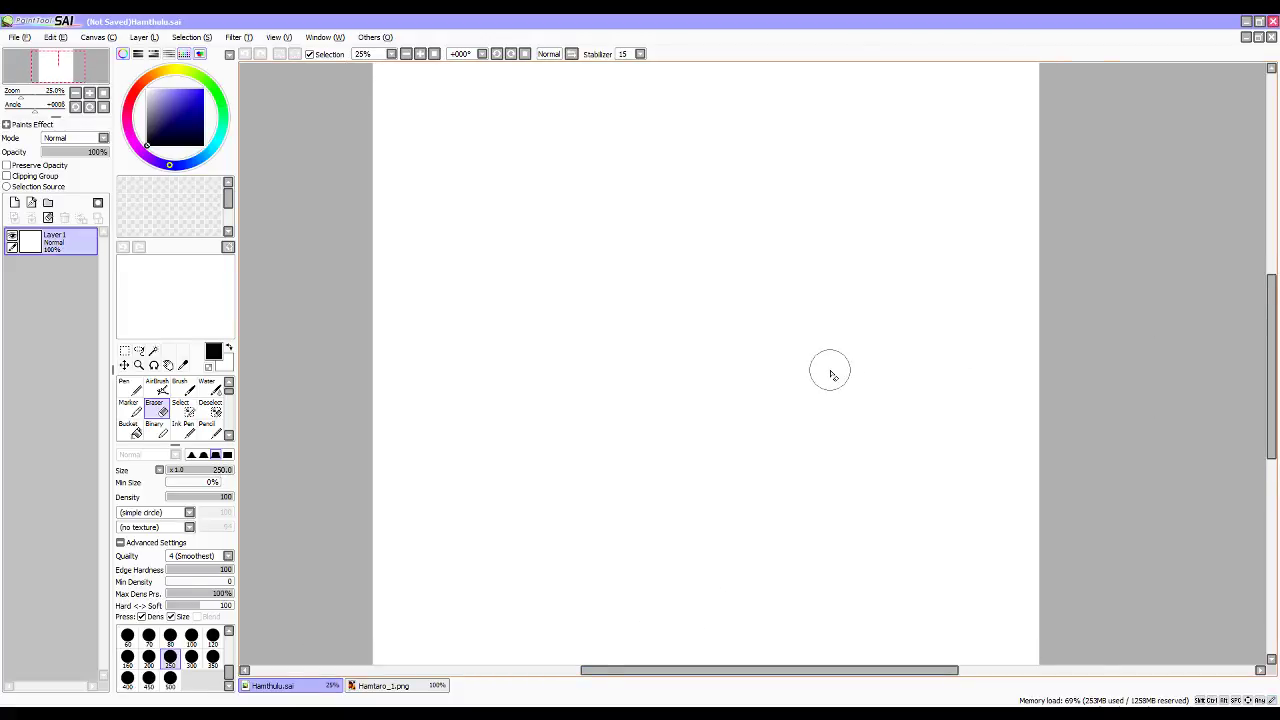
pyautogui.scroll(-1, 829, 371)
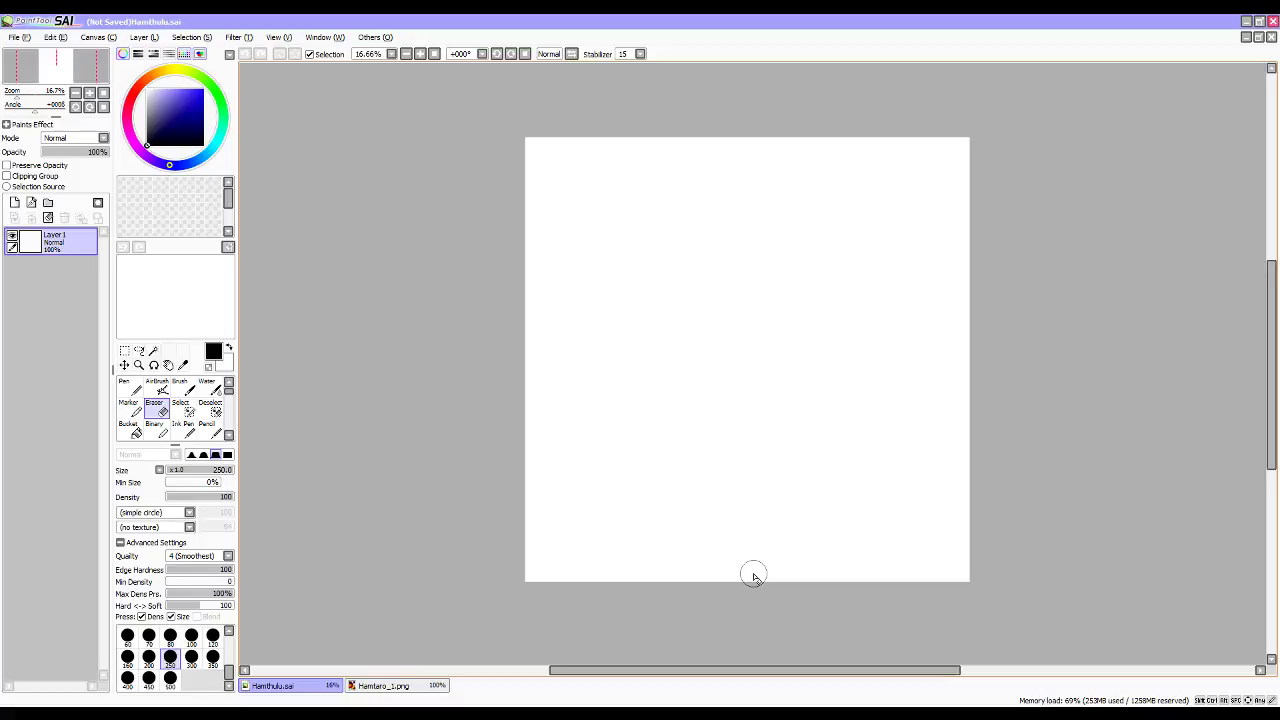
pyautogui.scroll(-1, 866, 574)
pyautogui.scroll(1, 860, 574)
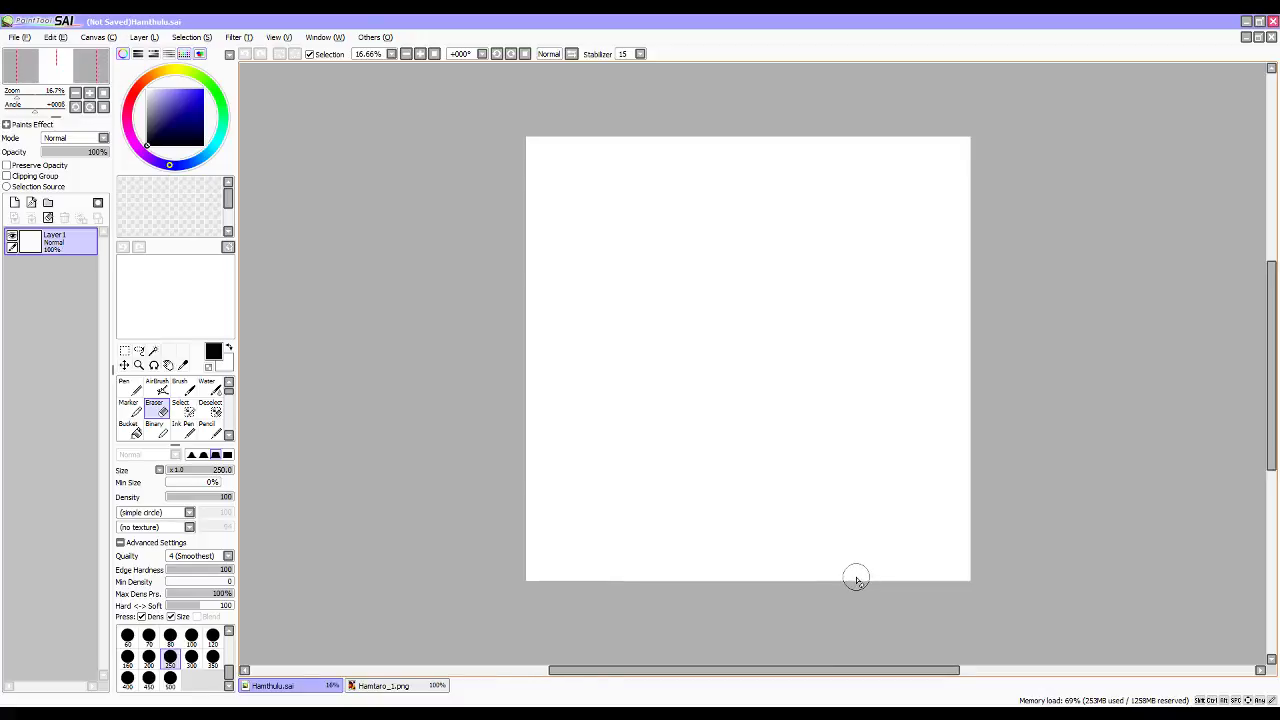
pyautogui.moveTo(778, 669); pyautogui.dragTo(801, 675)
pyautogui.scroll(1, 840, 514)
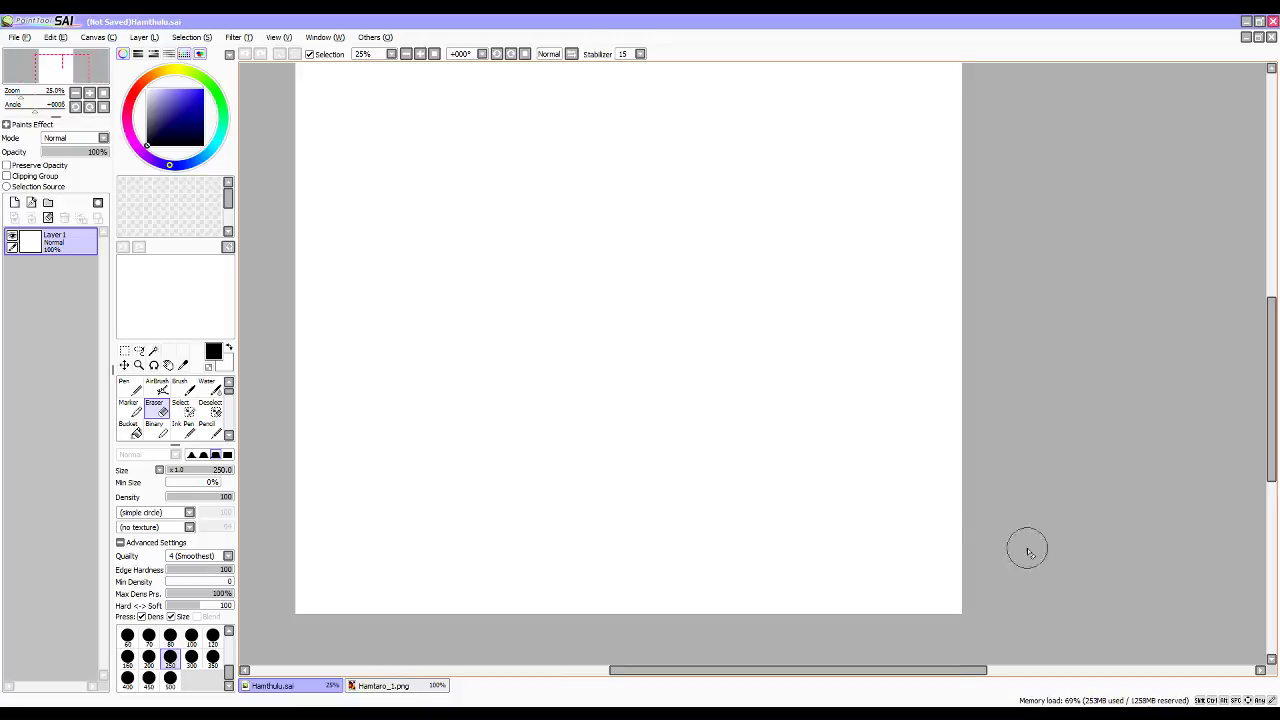
pyautogui.moveTo(1268, 437); pyautogui.dragTo(1267, 405)
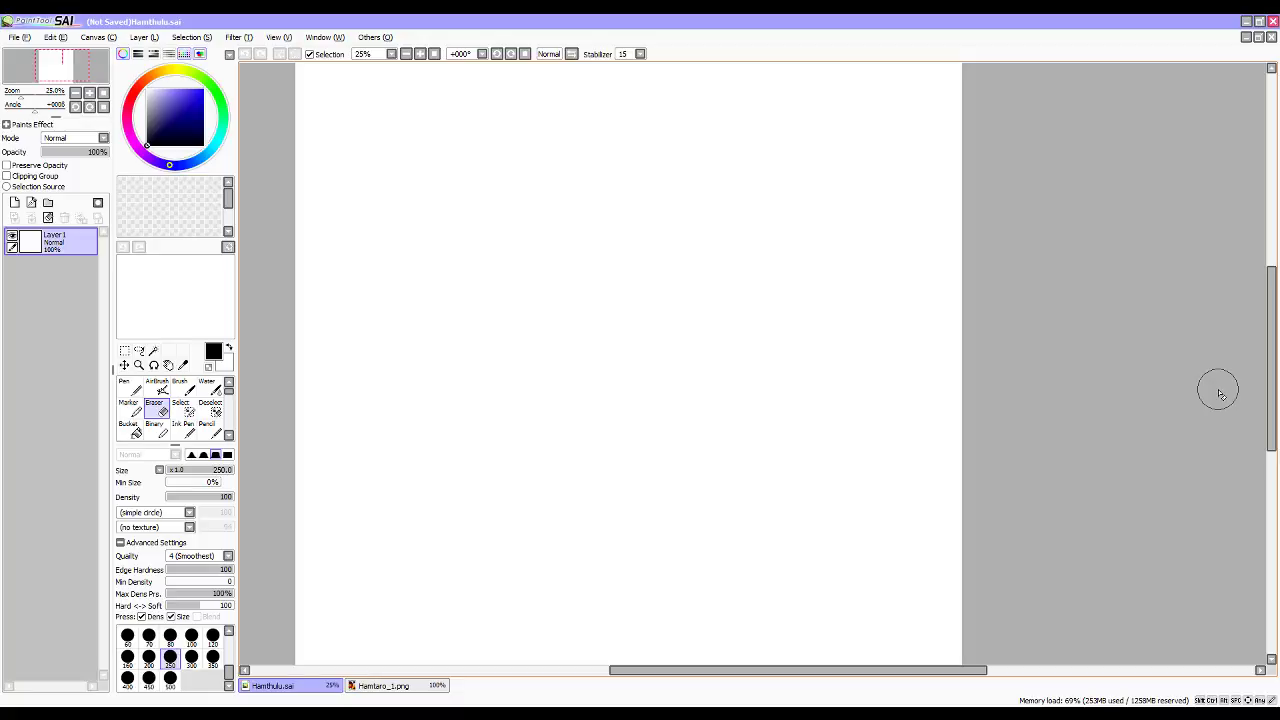
# Pick a dark orange drawing colour and activate the Pencil brush.
pyautogui.click(156, 80)
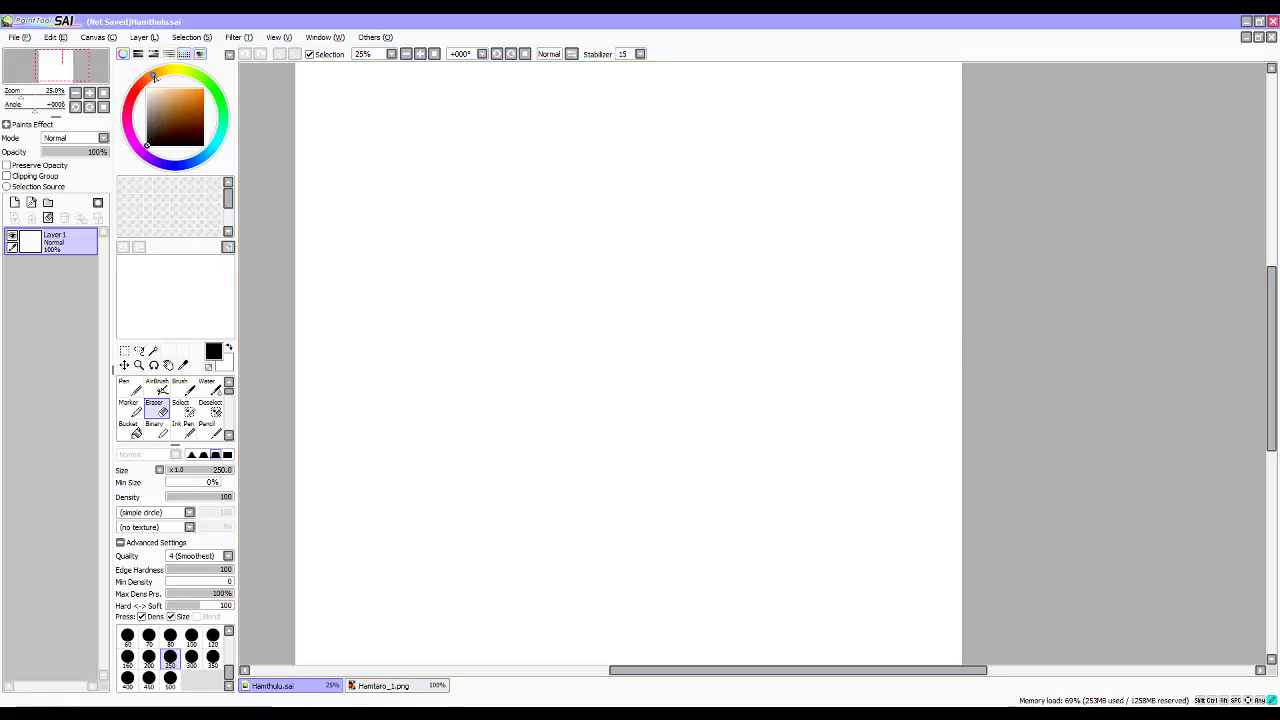
pyautogui.moveTo(187, 97); pyautogui.dragTo(201, 100)
pyautogui.click(130, 389)
pyautogui.click(132, 408)
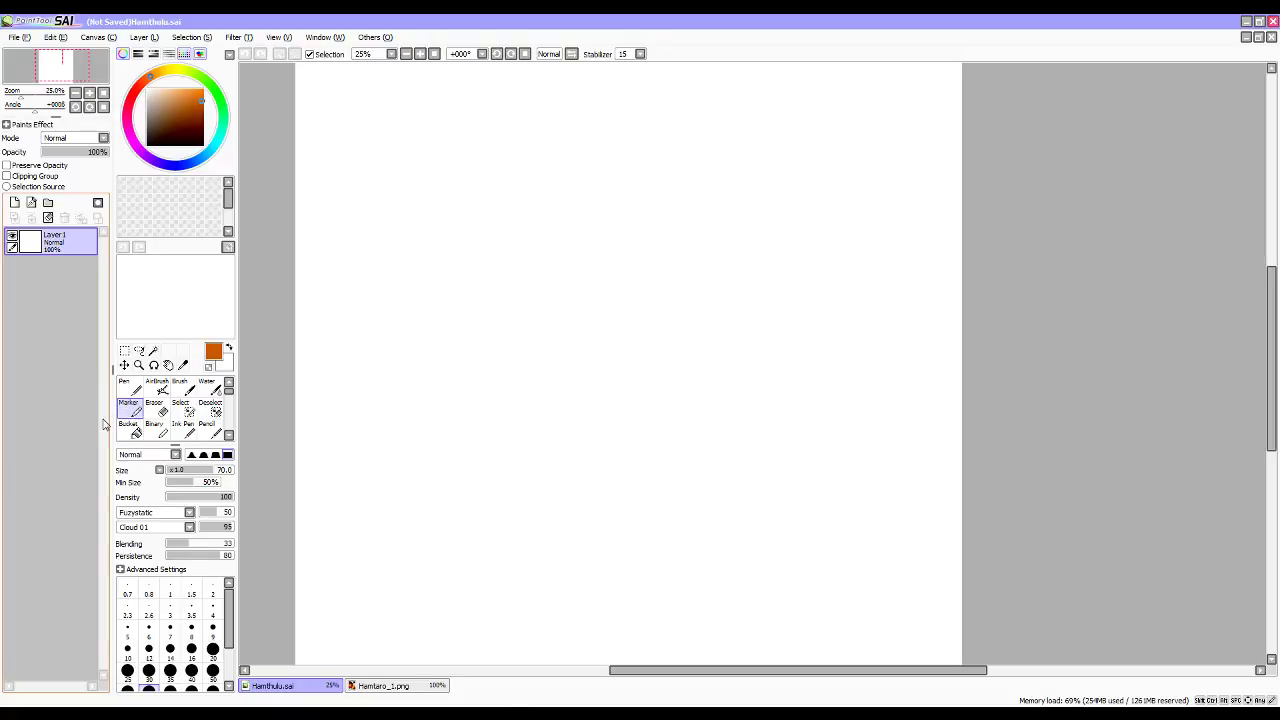
pyautogui.click(189, 390)
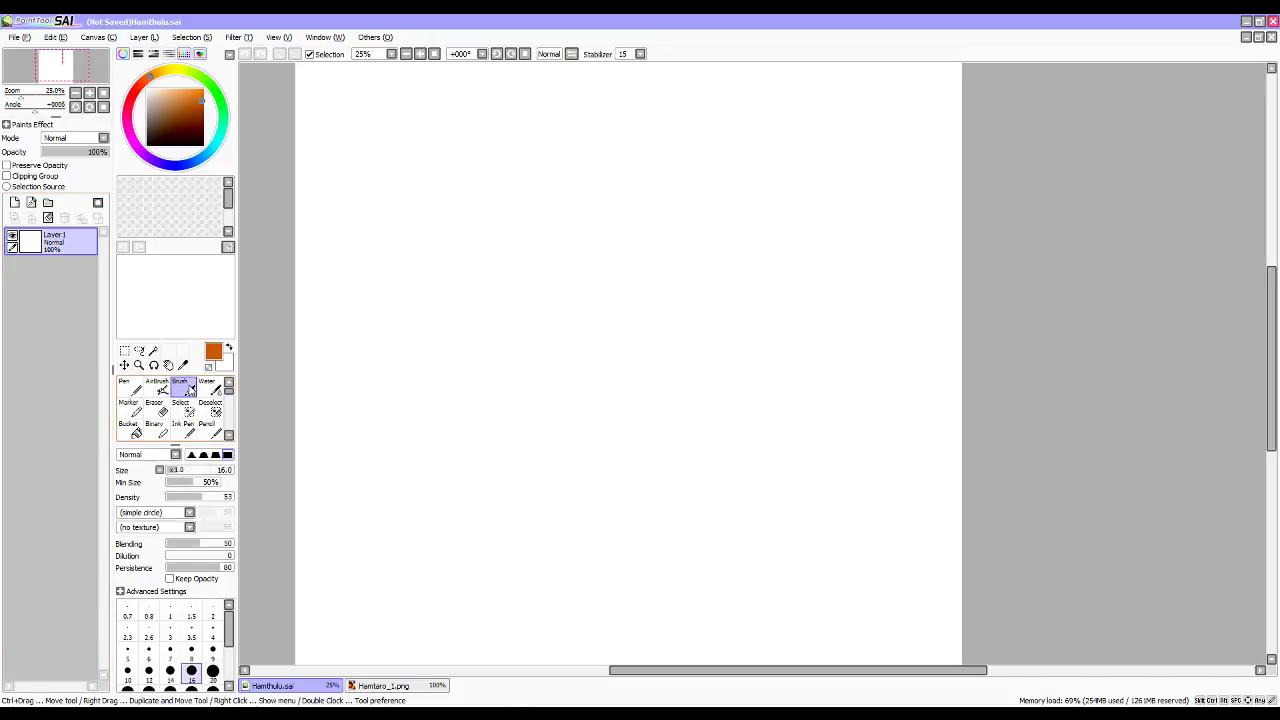
pyautogui.click(228, 435)
pyautogui.click(207, 412)
pyautogui.scroll(1, 210, 418)
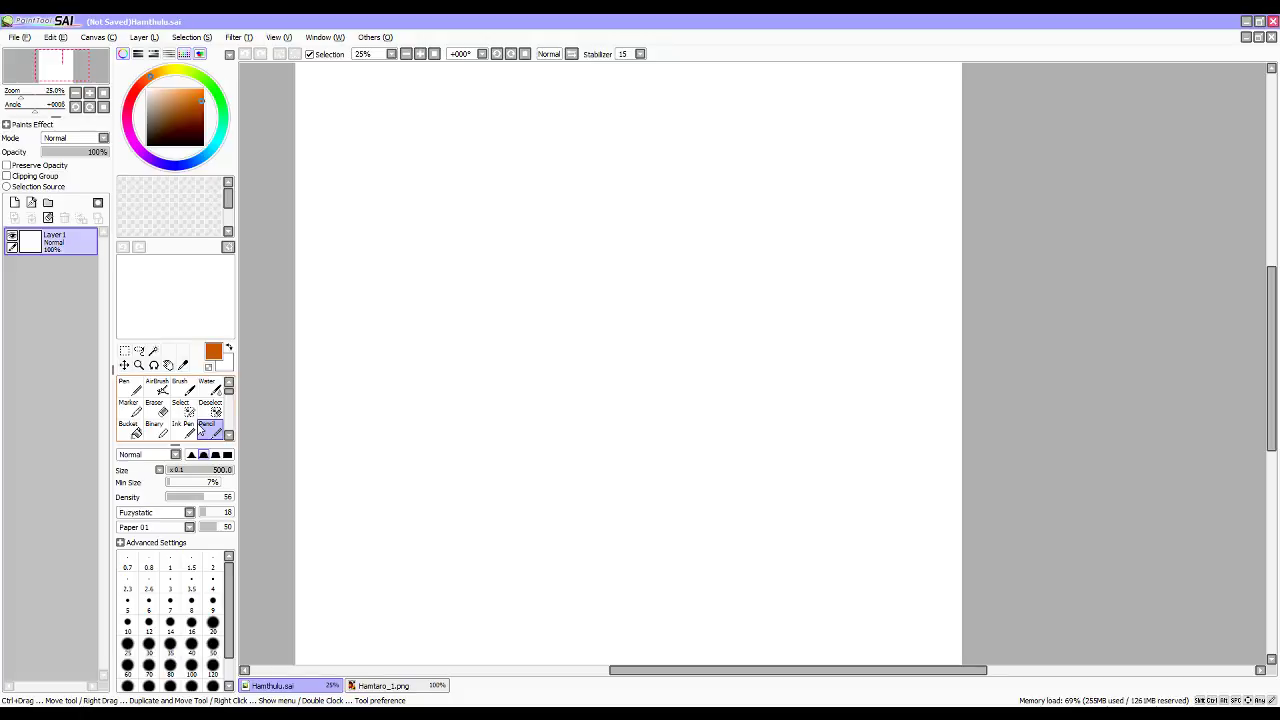
# Reduce the pencil size to 25.
pyautogui.press('[')
pyautogui.press('[')
pyautogui.press('[')
pyautogui.press('[')
pyautogui.press('[')
pyautogui.press('[')
pyautogui.press('[')
pyautogui.press('[')
pyautogui.press('[')
pyautogui.press('[')
pyautogui.press('[')
pyautogui.press('[')
pyautogui.press('[')
pyautogui.press('[')
pyautogui.press('[')
pyautogui.press('[')
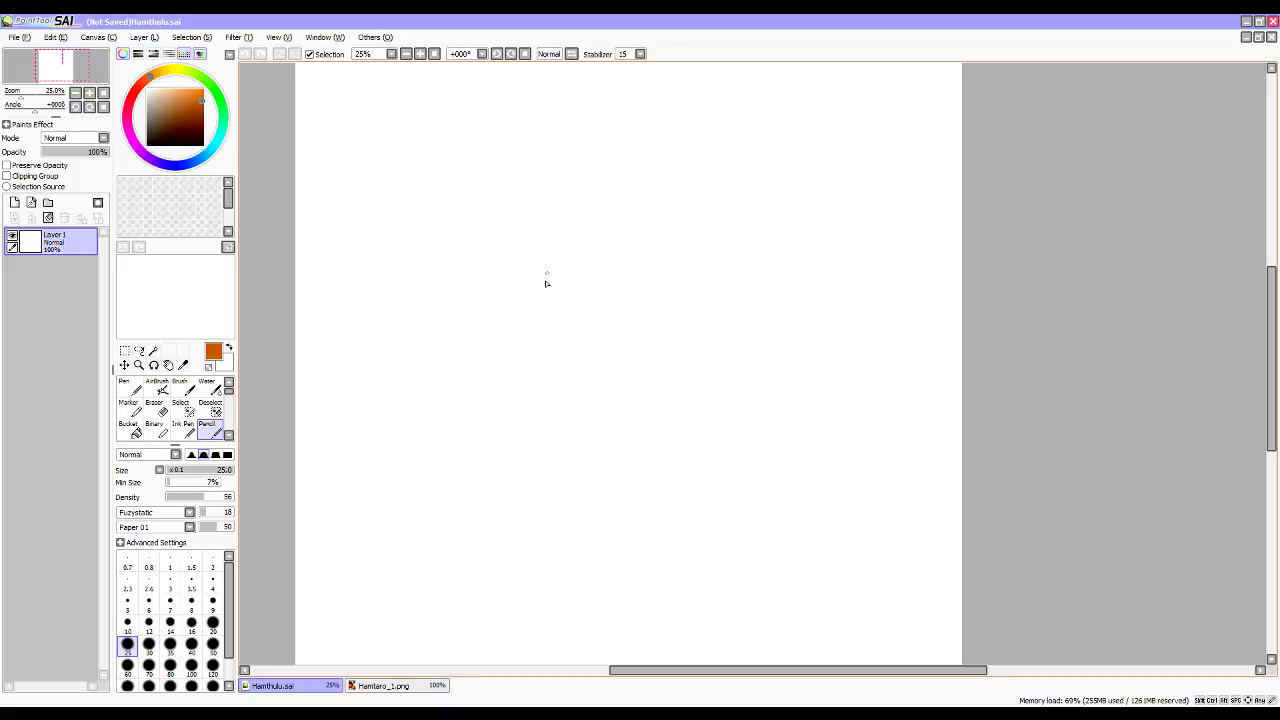
# Sketch the left side and top arc of a large round head with overlapping strokes in the canvas centre.
pyautogui.moveTo(513, 279); pyautogui.dragTo(514, 274)
pyautogui.moveTo(553, 236); pyautogui.dragTo(489, 305)
pyautogui.moveTo(524, 256)
pyautogui.mouseDown()
pyautogui.moveTo(500, 299)
pyautogui.moveTo(507, 271)
pyautogui.moveTo(490, 342)
pyautogui.mouseUp()
pyautogui.moveTo(497, 305); pyautogui.dragTo(493, 409)
pyautogui.moveTo(482, 360); pyautogui.dragTo(522, 436)
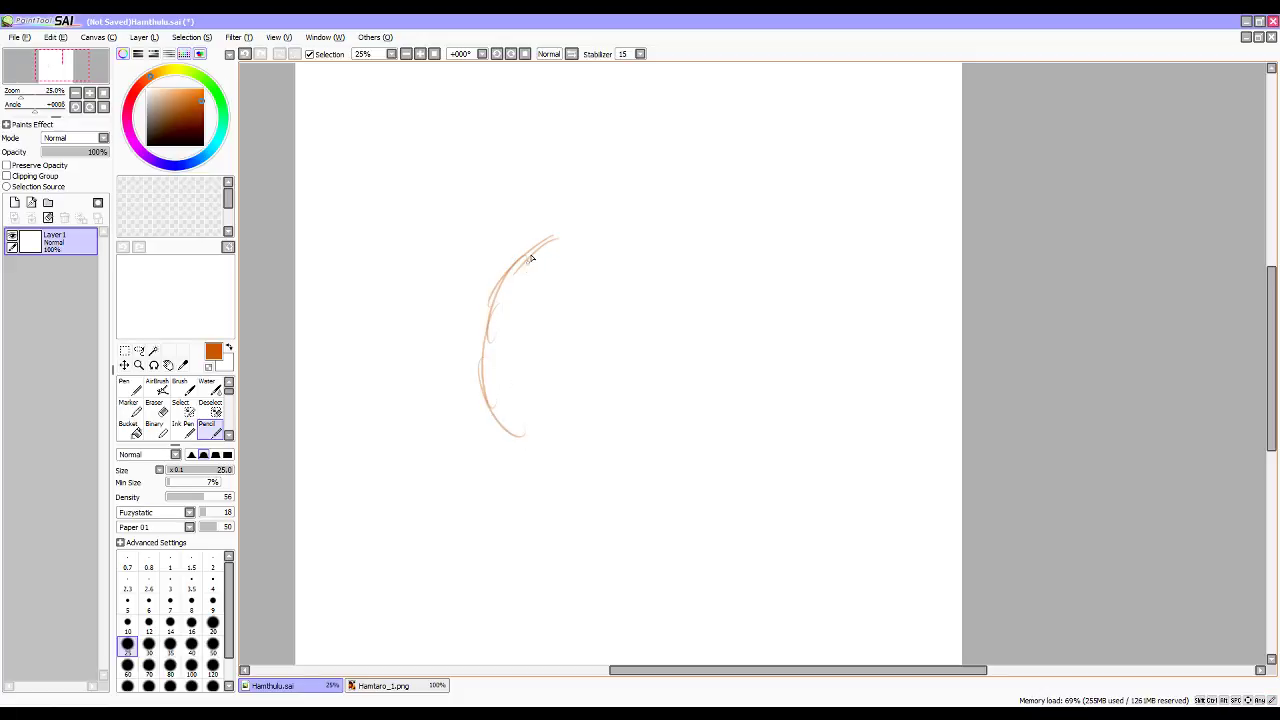
pyautogui.moveTo(550, 241)
pyautogui.mouseDown()
pyautogui.moveTo(628, 217)
pyautogui.moveTo(613, 228)
pyautogui.moveTo(596, 217)
pyautogui.moveTo(685, 233)
pyautogui.moveTo(635, 219)
pyautogui.moveTo(700, 255)
pyautogui.mouseUp()
pyautogui.moveTo(671, 229)
pyautogui.mouseDown()
pyautogui.moveTo(708, 262)
pyautogui.moveTo(729, 322)
pyautogui.mouseUp()
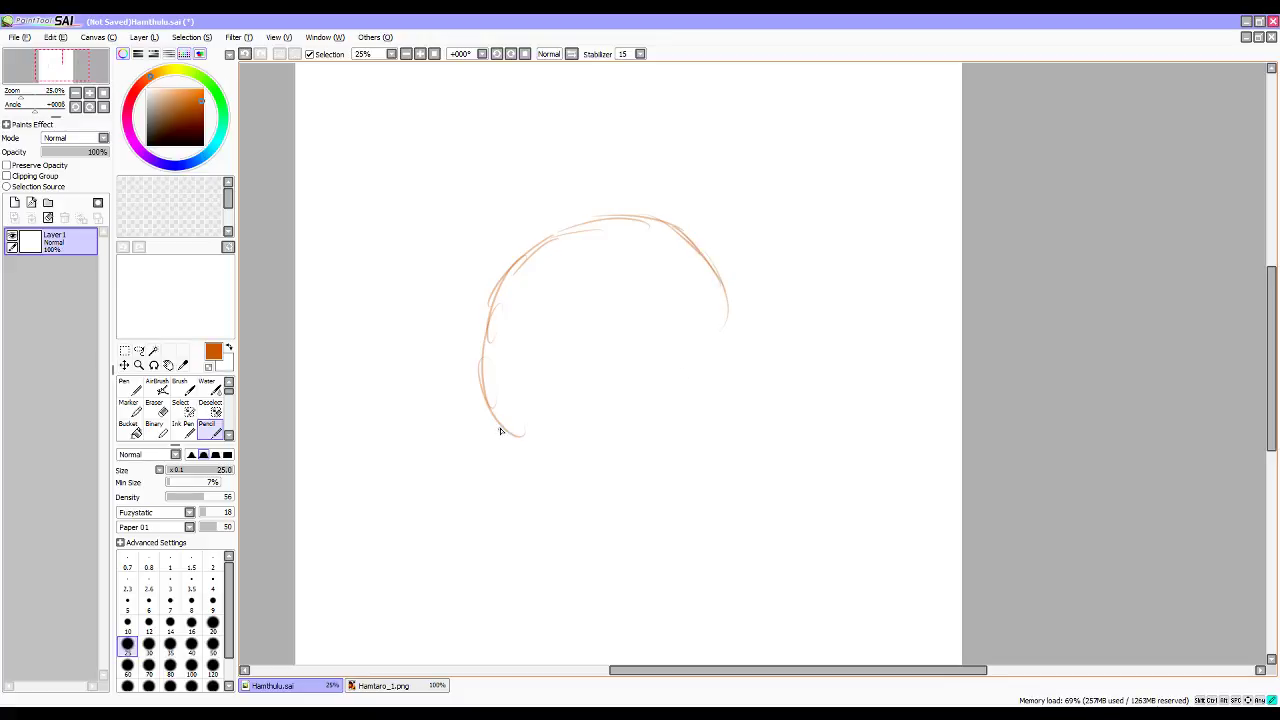
# Sketch the bottom curve and right side of the head to close the round outline.
pyautogui.moveTo(506, 431)
pyautogui.mouseDown()
pyautogui.moveTo(540, 446)
pyautogui.moveTo(668, 406)
pyautogui.mouseUp()
pyautogui.moveTo(674, 233)
pyautogui.mouseDown()
pyautogui.moveTo(717, 278)
pyautogui.moveTo(738, 318)
pyautogui.moveTo(735, 348)
pyautogui.mouseUp()
pyautogui.moveTo(628, 457); pyautogui.dragTo(672, 447)
pyautogui.moveTo(714, 280)
pyautogui.mouseDown()
pyautogui.moveTo(730, 391)
pyautogui.moveTo(740, 378)
pyautogui.moveTo(690, 448)
pyautogui.moveTo(741, 417)
pyautogui.moveTo(740, 386)
pyautogui.mouseUp()
pyautogui.moveTo(662, 225); pyautogui.dragTo(728, 270)
# Erase the right side of the head outline.
pyautogui.press('e')
pyautogui.moveTo(720, 325)
pyautogui.mouseDown()
pyautogui.moveTo(711, 266)
pyautogui.moveTo(682, 242)
pyautogui.moveTo(728, 284)
pyautogui.moveTo(744, 457)
pyautogui.mouseUp()
pyautogui.press('n')
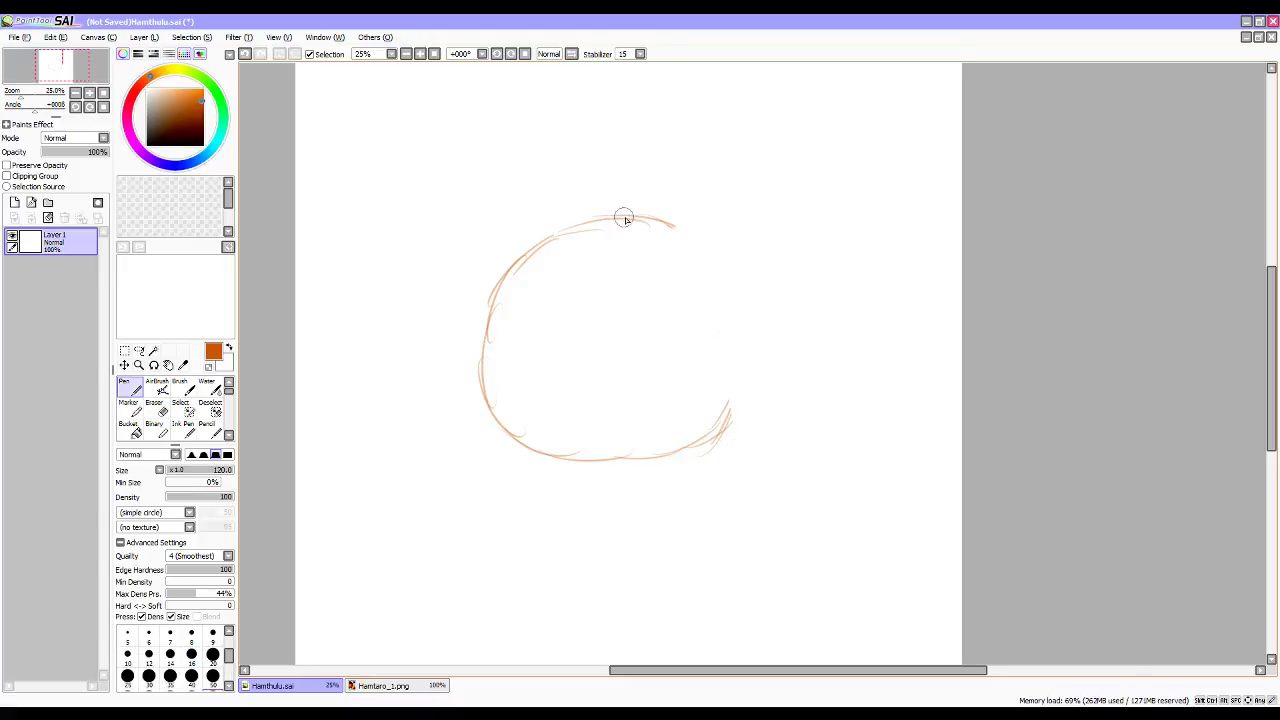
# Redraw the right side of the head as a fuller, wider curve with the Pencil.
pyautogui.press('p')
pyautogui.moveTo(671, 229)
pyautogui.mouseDown()
pyautogui.moveTo(714, 263)
pyautogui.moveTo(693, 259)
pyautogui.moveTo(709, 245)
pyautogui.moveTo(730, 315)
pyautogui.mouseUp()
pyautogui.moveTo(722, 426)
pyautogui.mouseDown()
pyautogui.moveTo(743, 391)
pyautogui.moveTo(745, 334)
pyautogui.mouseUp()
pyautogui.moveTo(716, 264)
pyautogui.mouseDown()
pyautogui.moveTo(743, 361)
pyautogui.moveTo(739, 310)
pyautogui.moveTo(739, 403)
pyautogui.moveTo(745, 369)
pyautogui.moveTo(728, 429)
pyautogui.moveTo(744, 334)
pyautogui.moveTo(749, 345)
pyautogui.moveTo(727, 303)
pyautogui.mouseUp()
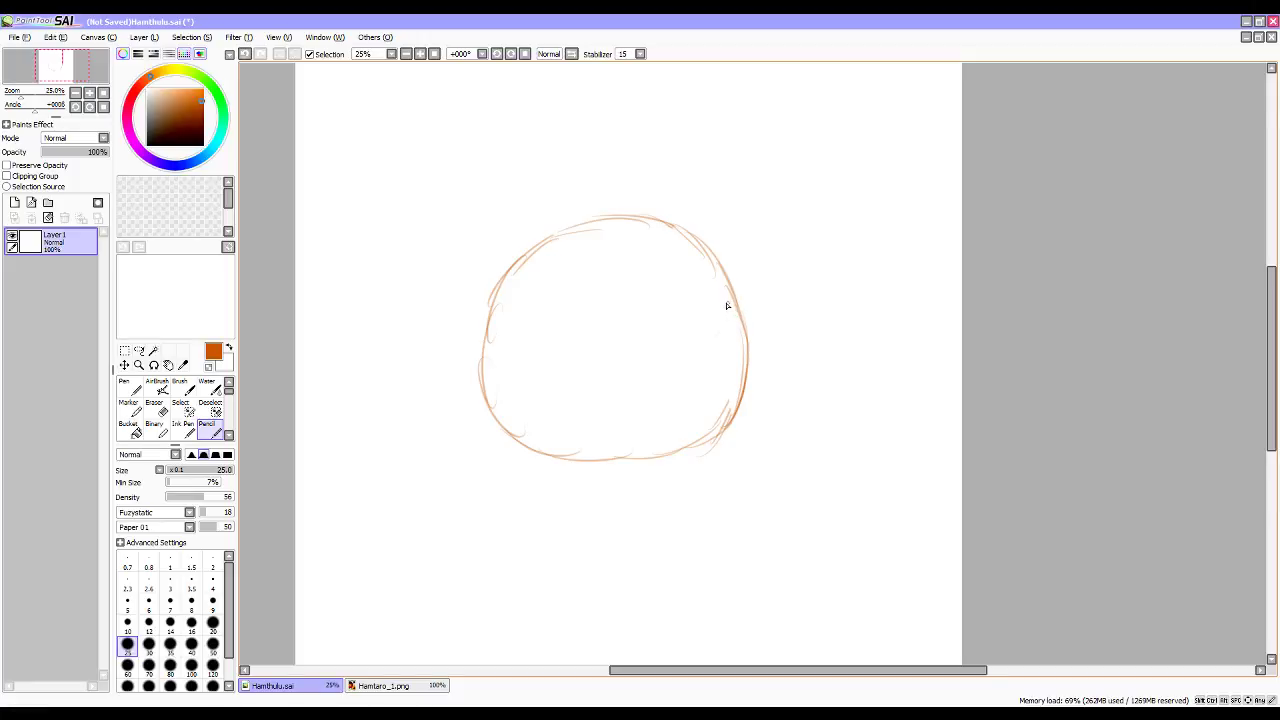
pyautogui.moveTo(693, 230)
pyautogui.mouseDown()
pyautogui.moveTo(735, 284)
pyautogui.moveTo(729, 275)
pyautogui.moveTo(748, 330)
pyautogui.moveTo(745, 314)
pyautogui.moveTo(745, 391)
pyautogui.moveTo(721, 434)
pyautogui.moveTo(748, 370)
pyautogui.moveTo(743, 333)
pyautogui.mouseUp()
# Switch to the Eraser and reduce its size to 40.
pyautogui.press('e')
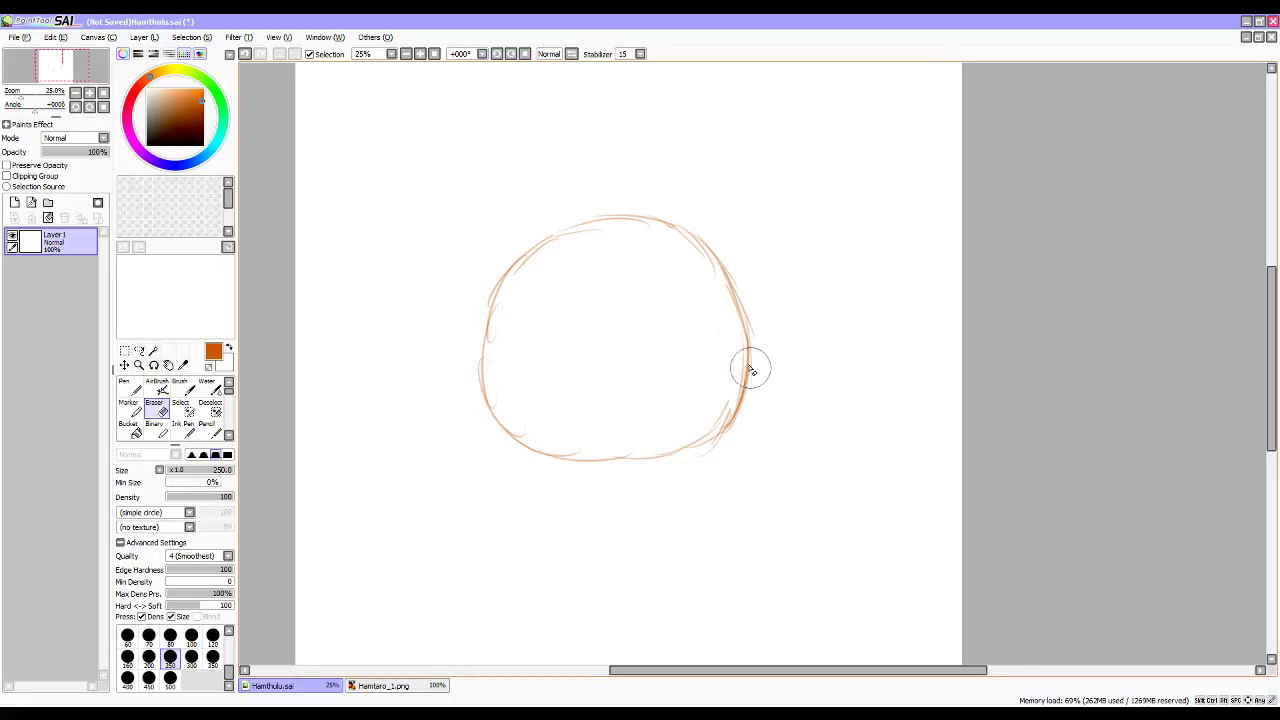
pyautogui.press('Delete')
pyautogui.press('End')
pyautogui.press('[')
pyautogui.press('[')
pyautogui.press('[')
pyautogui.press('[')
pyautogui.press('[')
pyautogui.press('[')
pyautogui.press('[')
pyautogui.press('[')
pyautogui.press('[')
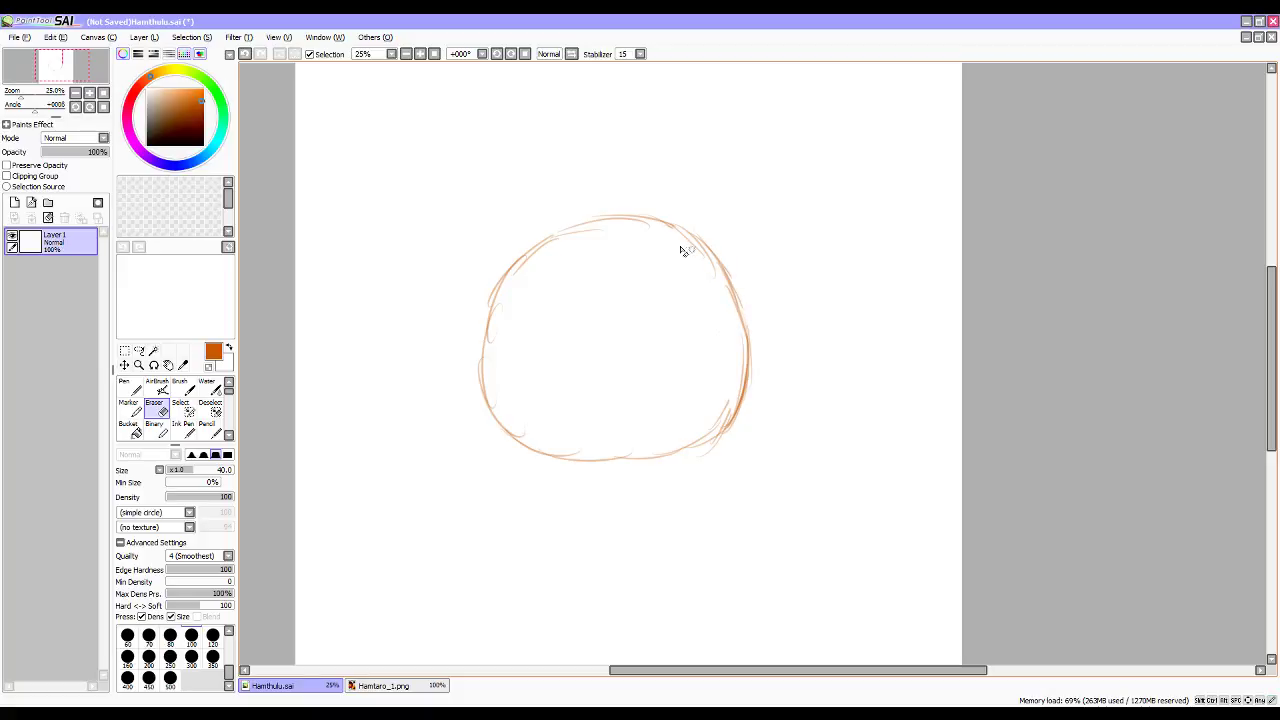
pyautogui.press('n')
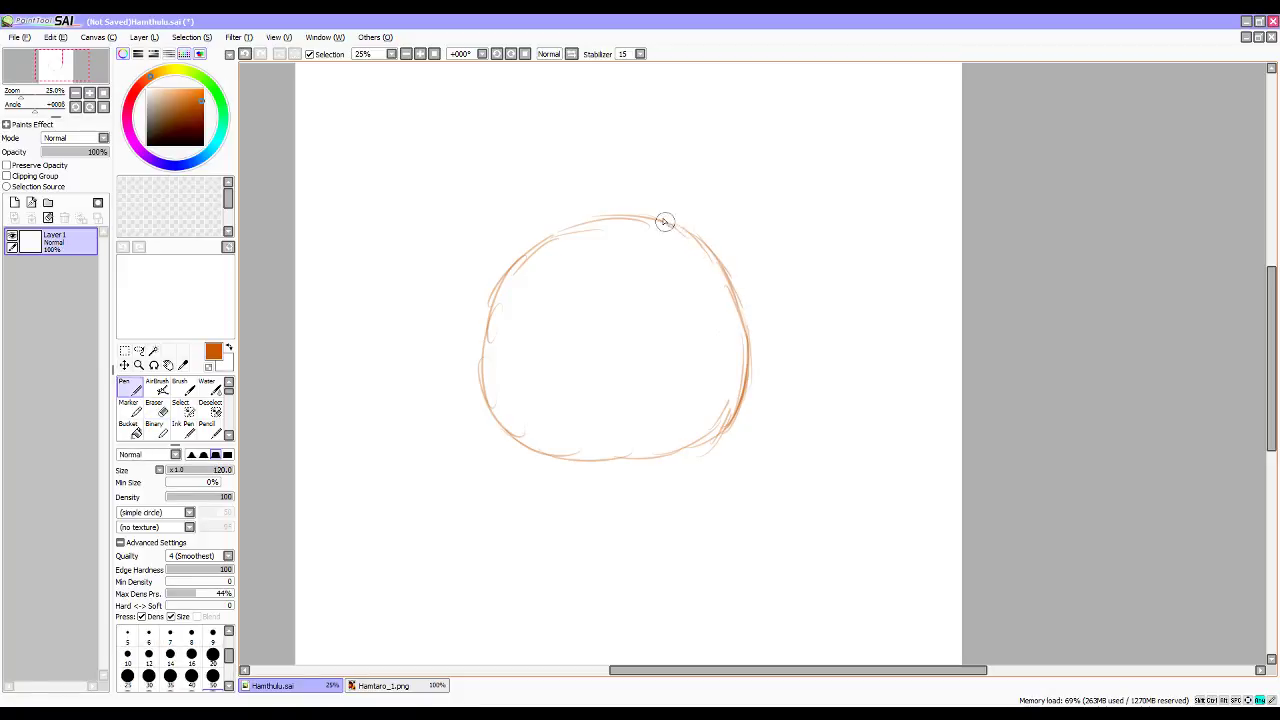
pyautogui.moveTo(697, 243); pyautogui.dragTo(626, 214)
pyautogui.hotkey('ctrl', 'z')
# Reinforce the top edge of the head outline with additional pencil strokes.
pyautogui.press('p')
pyautogui.moveTo(555, 234); pyautogui.dragTo(613, 215)
pyautogui.moveTo(689, 233); pyautogui.dragTo(630, 218)
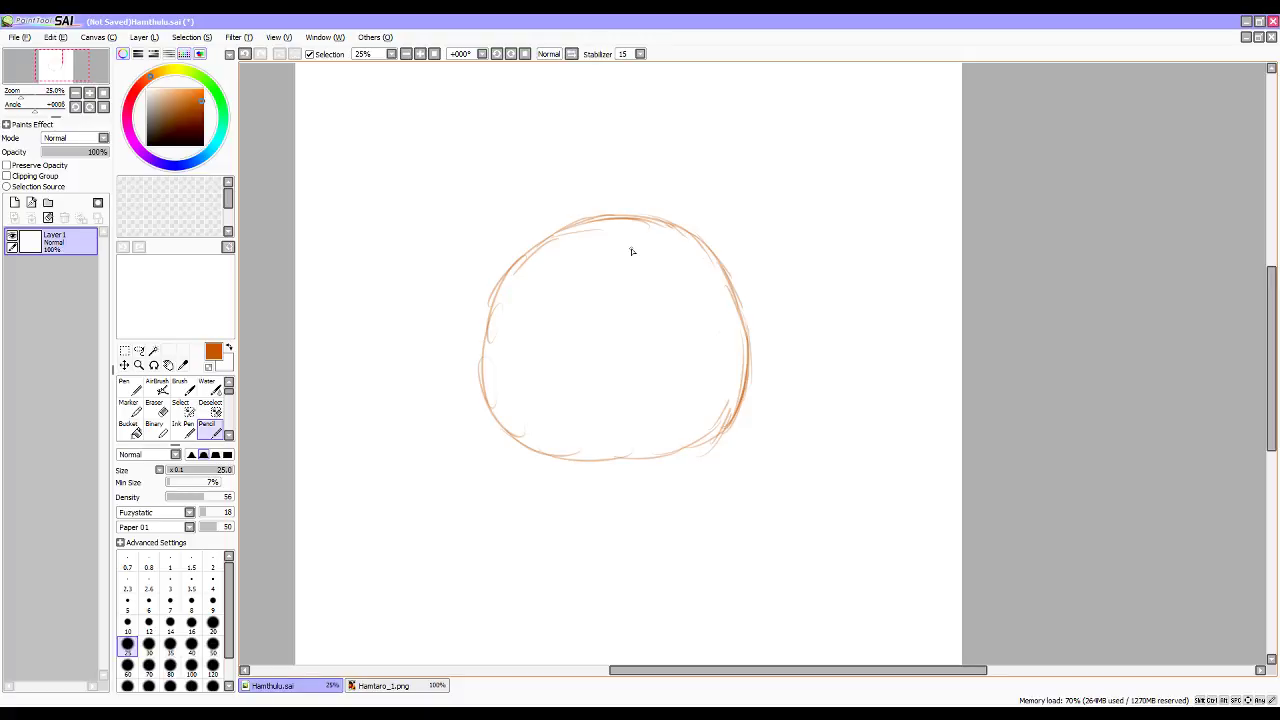
# Sketch the left side and base of a pear-shaped body below the head, and start its right side.
pyautogui.scroll(-3, 631, 251)
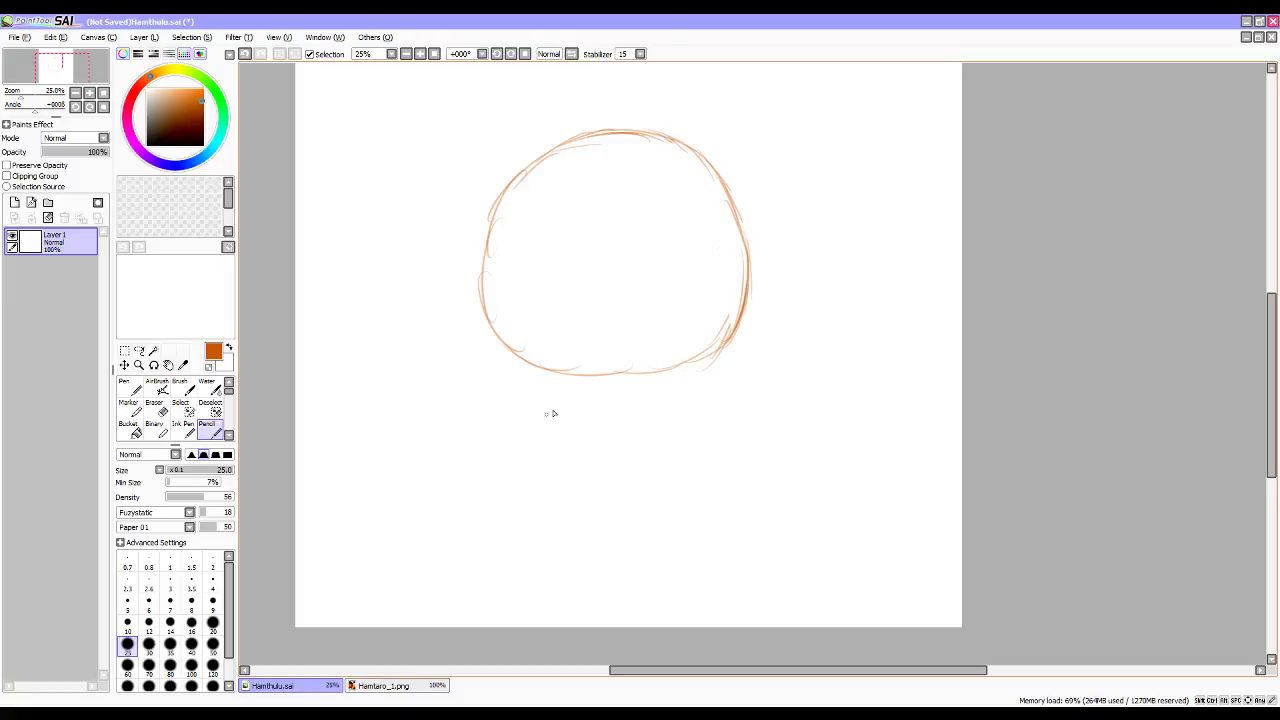
pyautogui.moveTo(522, 364); pyautogui.dragTo(500, 434)
pyautogui.moveTo(514, 388); pyautogui.dragTo(487, 462)
pyautogui.moveTo(508, 416)
pyautogui.mouseDown()
pyautogui.moveTo(479, 493)
pyautogui.moveTo(494, 447)
pyautogui.moveTo(487, 531)
pyautogui.moveTo(484, 491)
pyautogui.moveTo(494, 543)
pyautogui.moveTo(548, 583)
pyautogui.mouseUp()
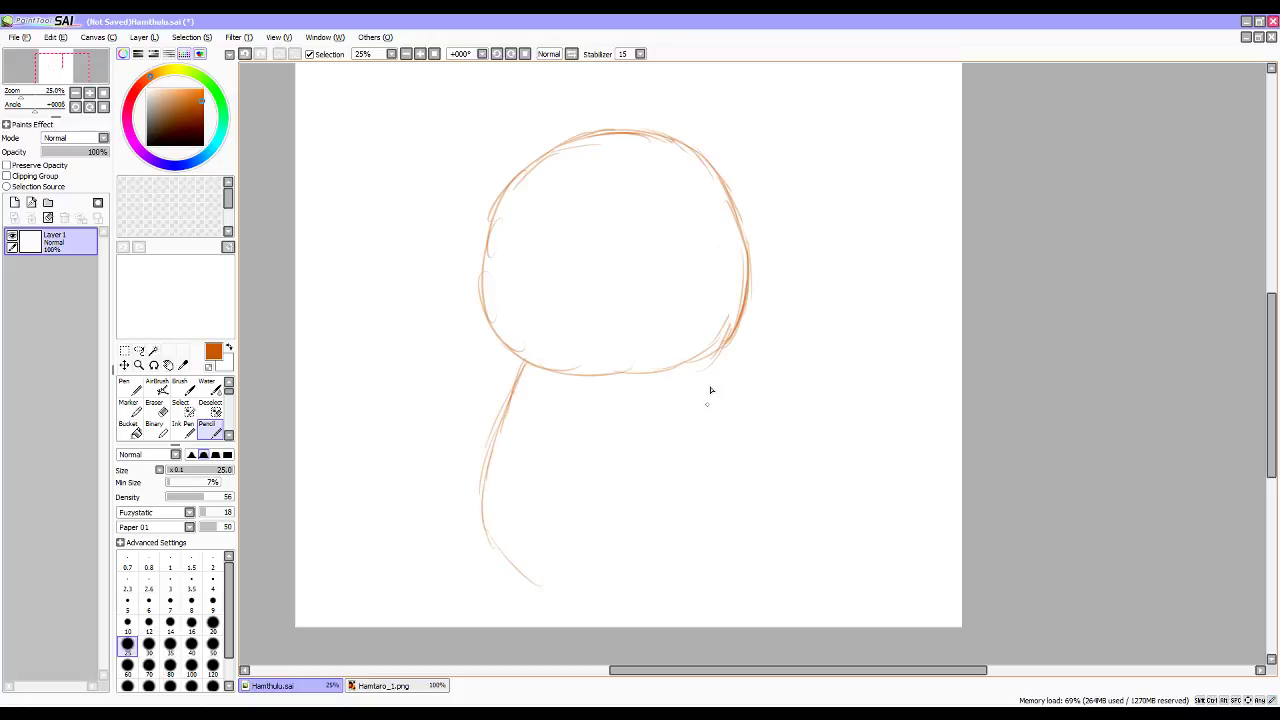
pyautogui.moveTo(717, 352); pyautogui.dragTo(742, 411)
pyautogui.moveTo(481, 510); pyautogui.dragTo(532, 597)
pyautogui.moveTo(492, 545)
pyautogui.mouseDown()
pyautogui.moveTo(560, 583)
pyautogui.moveTo(670, 567)
pyautogui.mouseUp()
# Widen the right side of the body with curved strokes and connect it to the base.
pyautogui.moveTo(720, 352); pyautogui.dragTo(758, 464)
pyautogui.moveTo(745, 418); pyautogui.dragTo(761, 503)
pyautogui.moveTo(648, 581)
pyautogui.mouseDown()
pyautogui.moveTo(726, 563)
pyautogui.moveTo(651, 585)
pyautogui.moveTo(732, 578)
pyautogui.mouseUp()
pyautogui.moveTo(720, 355); pyautogui.dragTo(771, 457)
pyautogui.moveTo(742, 402); pyautogui.dragTo(780, 478)
pyautogui.moveTo(755, 573)
pyautogui.mouseDown()
pyautogui.moveTo(773, 512)
pyautogui.moveTo(764, 564)
pyautogui.moveTo(777, 481)
pyautogui.moveTo(777, 515)
pyautogui.moveTo(764, 443)
pyautogui.mouseUp()
pyautogui.moveTo(716, 350); pyautogui.dragTo(775, 464)
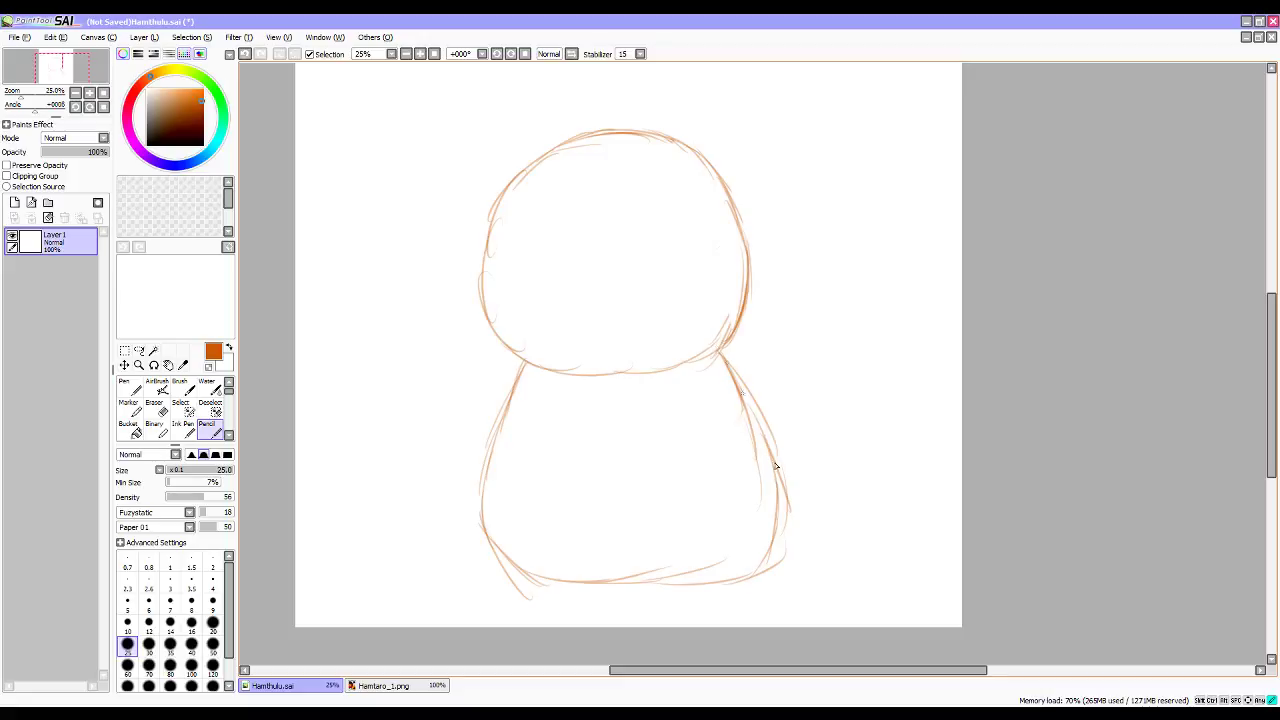
# Set the Eraser size to 80 and erase the stray outer lines on both sides of the body.
pyautogui.press('e')
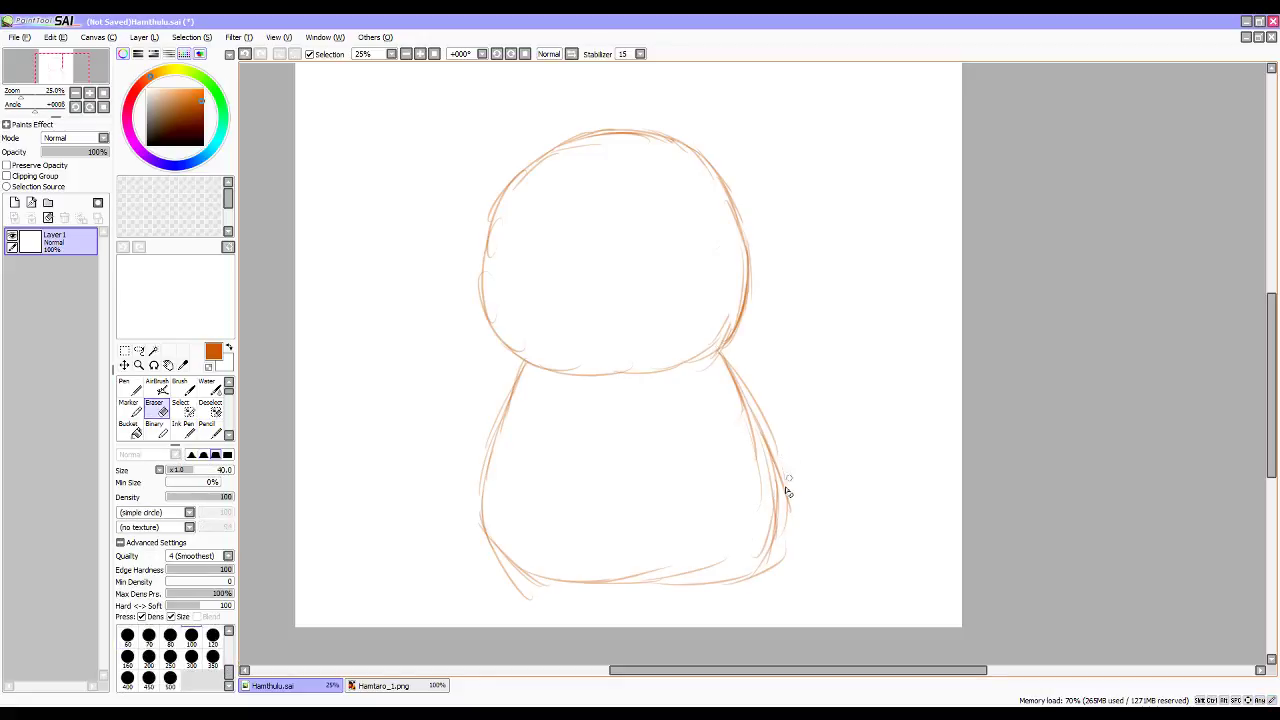
pyautogui.press(']')
pyautogui.press(']')
pyautogui.press(']')
pyautogui.press(']')
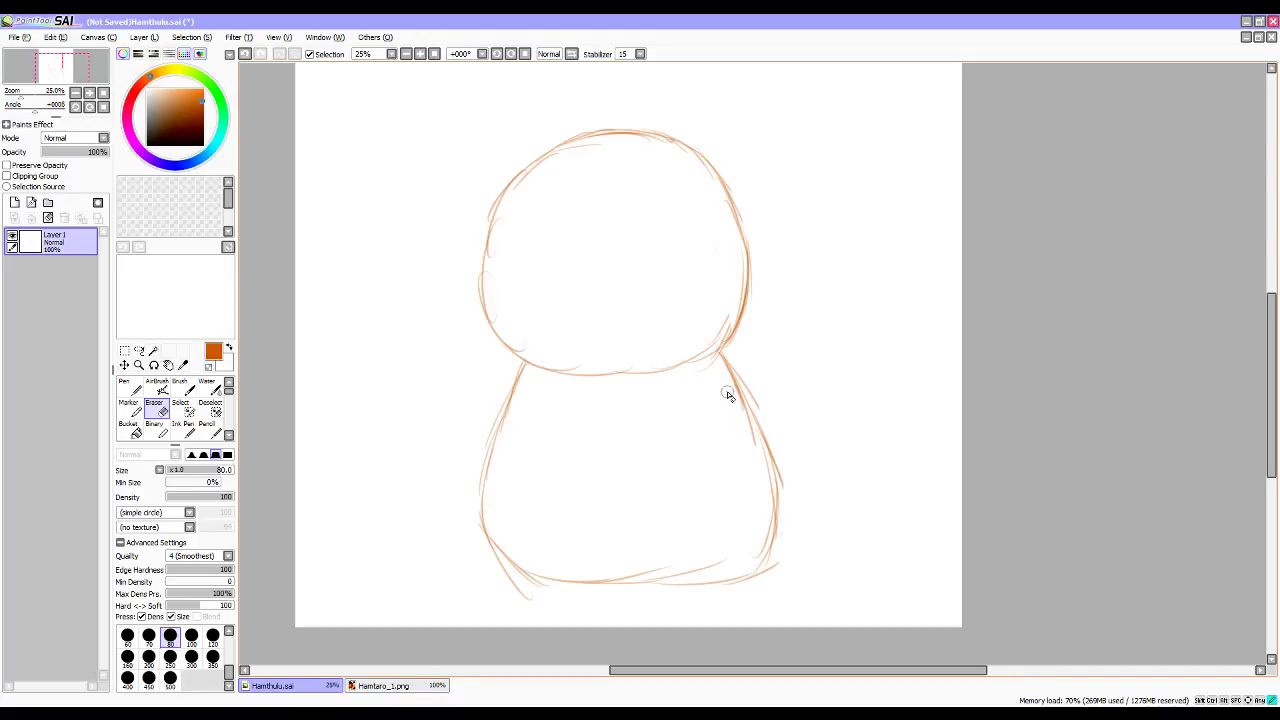
pyautogui.moveTo(481, 536); pyautogui.dragTo(524, 597)
pyautogui.moveTo(482, 535); pyautogui.dragTo(489, 449)
# Redraw the lower left side of the body with pencil strokes curving into the base.
pyautogui.press('n')
pyautogui.press('p')
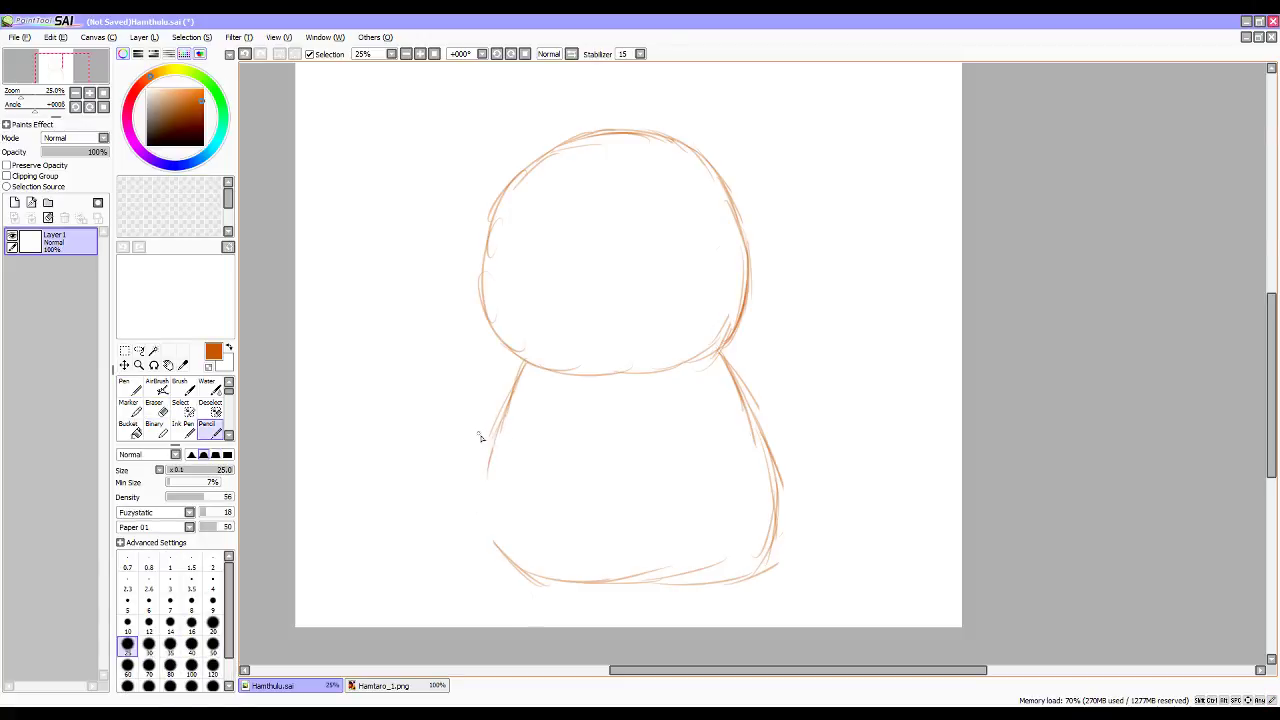
pyautogui.moveTo(501, 433)
pyautogui.mouseDown()
pyautogui.moveTo(484, 517)
pyautogui.moveTo(492, 466)
pyautogui.moveTo(491, 556)
pyautogui.moveTo(489, 505)
pyautogui.moveTo(507, 557)
pyautogui.mouseUp()
pyautogui.moveTo(487, 513); pyautogui.dragTo(520, 566)
# Erase the stray strokes along the body's right side and redraw its rounded lower right corner and base line.
pyautogui.press('e')
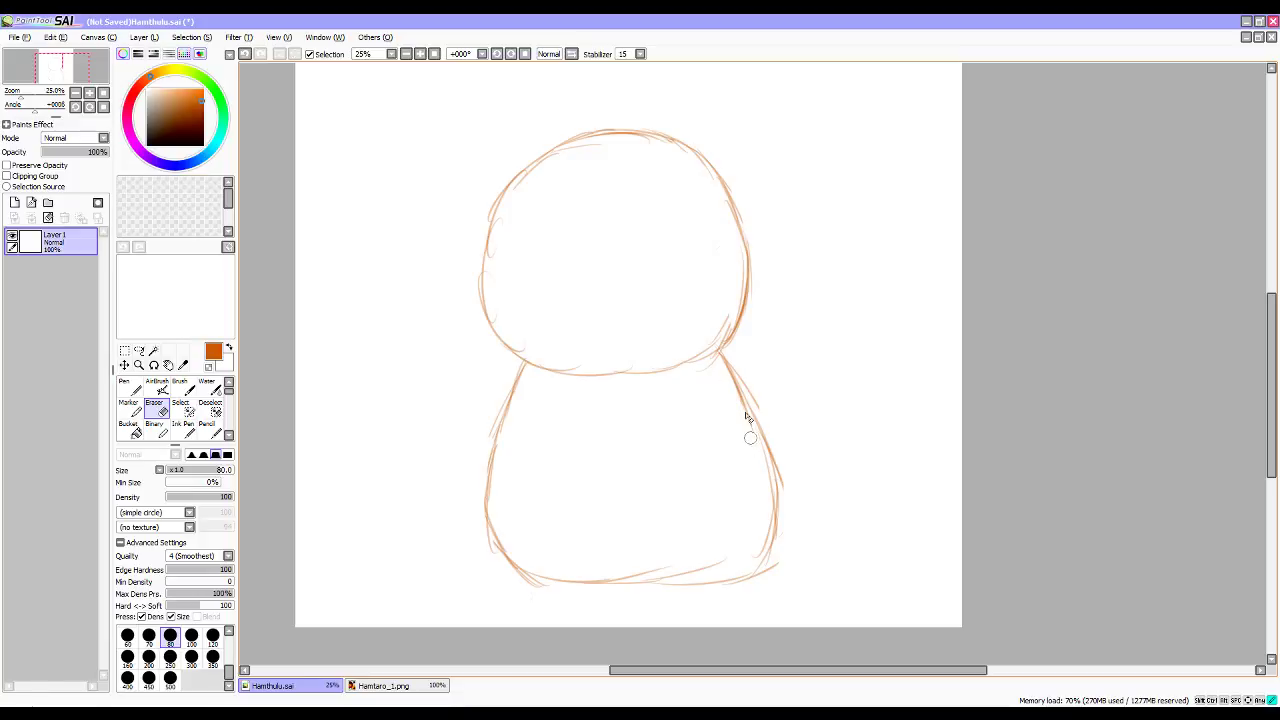
pyautogui.moveTo(743, 380); pyautogui.dragTo(780, 436)
pyautogui.moveTo(787, 562); pyautogui.dragTo(726, 585)
pyautogui.press('n')
pyautogui.moveTo(766, 520)
pyautogui.mouseDown()
pyautogui.moveTo(734, 586)
pyautogui.moveTo(720, 586)
pyautogui.mouseUp()
pyautogui.moveTo(552, 581)
pyautogui.mouseDown()
pyautogui.moveTo(689, 583)
pyautogui.moveTo(734, 577)
pyautogui.moveTo(749, 557)
pyautogui.mouseUp()
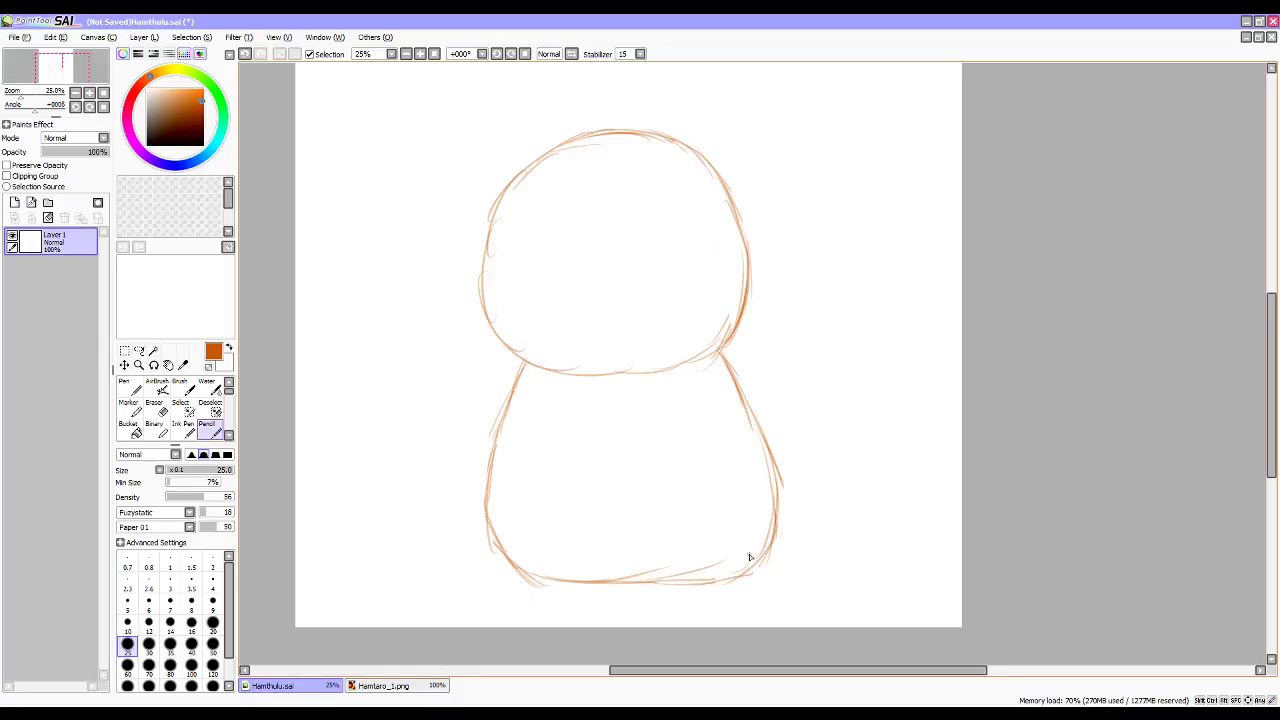
# Check the Hamtaro_1.png reference, then sketch an upward-arched base on the Hamthulu body and reinforce its lower left corner.
pyautogui.click(423, 689)
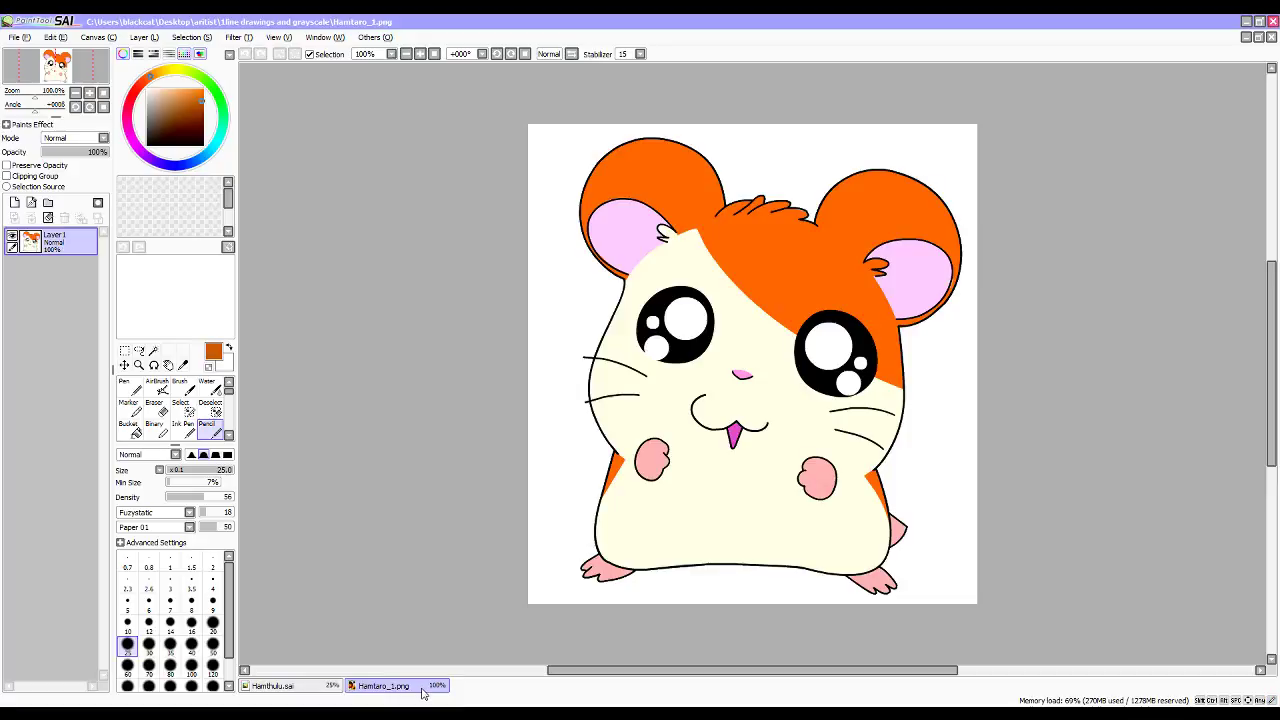
pyautogui.click(285, 686)
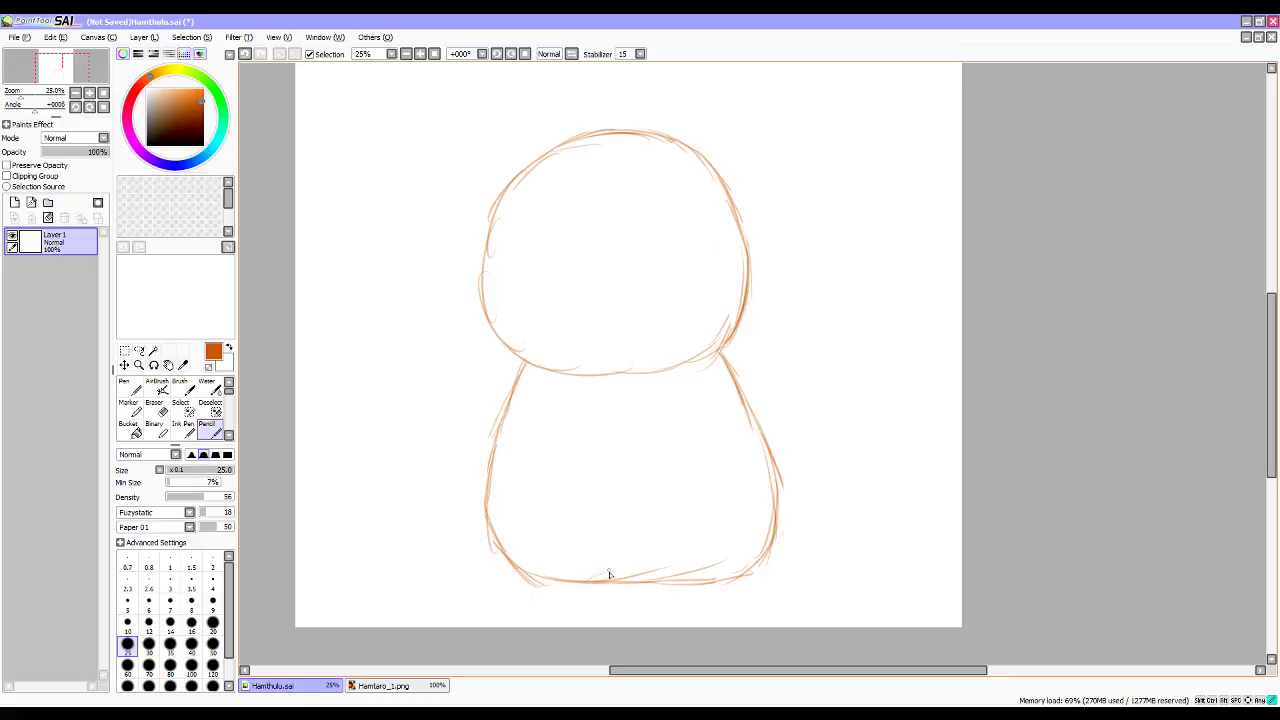
pyautogui.moveTo(589, 580)
pyautogui.mouseDown()
pyautogui.moveTo(654, 563)
pyautogui.moveTo(733, 584)
pyautogui.moveTo(655, 562)
pyautogui.moveTo(619, 573)
pyautogui.moveTo(653, 561)
pyautogui.moveTo(754, 564)
pyautogui.mouseUp()
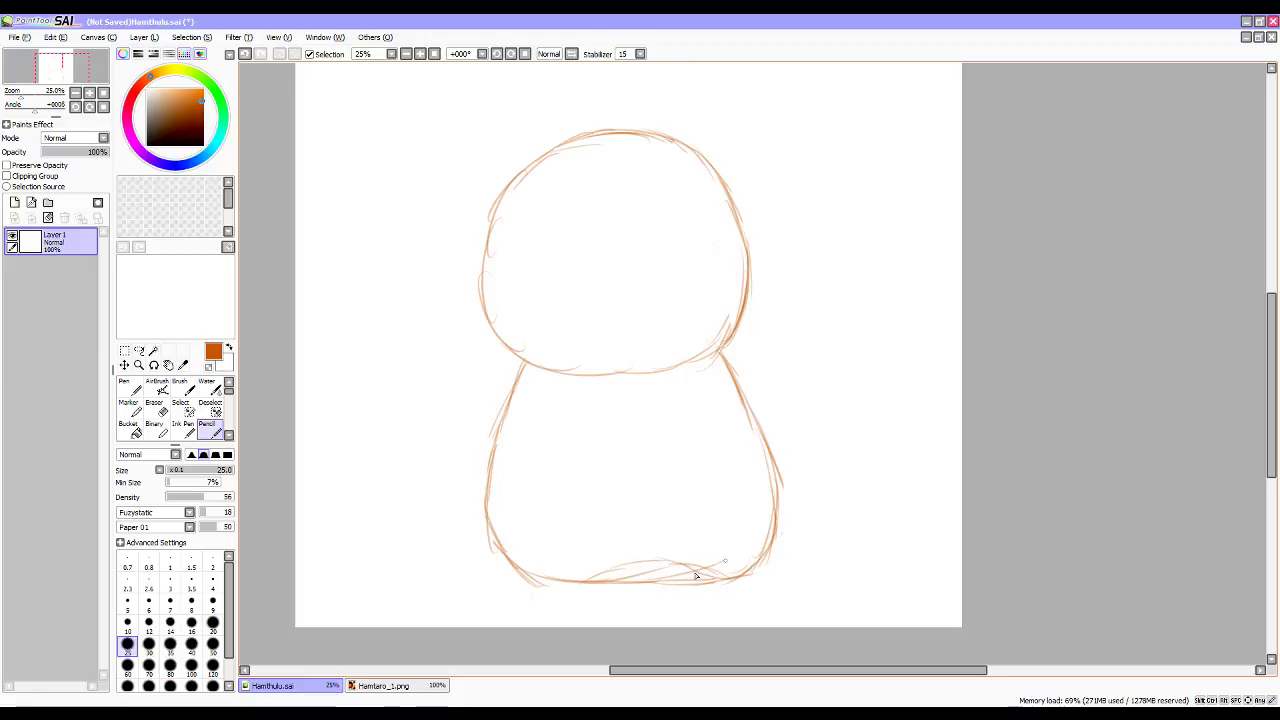
pyautogui.moveTo(487, 515)
pyautogui.mouseDown()
pyautogui.moveTo(500, 553)
pyautogui.moveTo(537, 572)
pyautogui.moveTo(657, 562)
pyautogui.moveTo(528, 579)
pyautogui.moveTo(508, 560)
pyautogui.mouseUp()
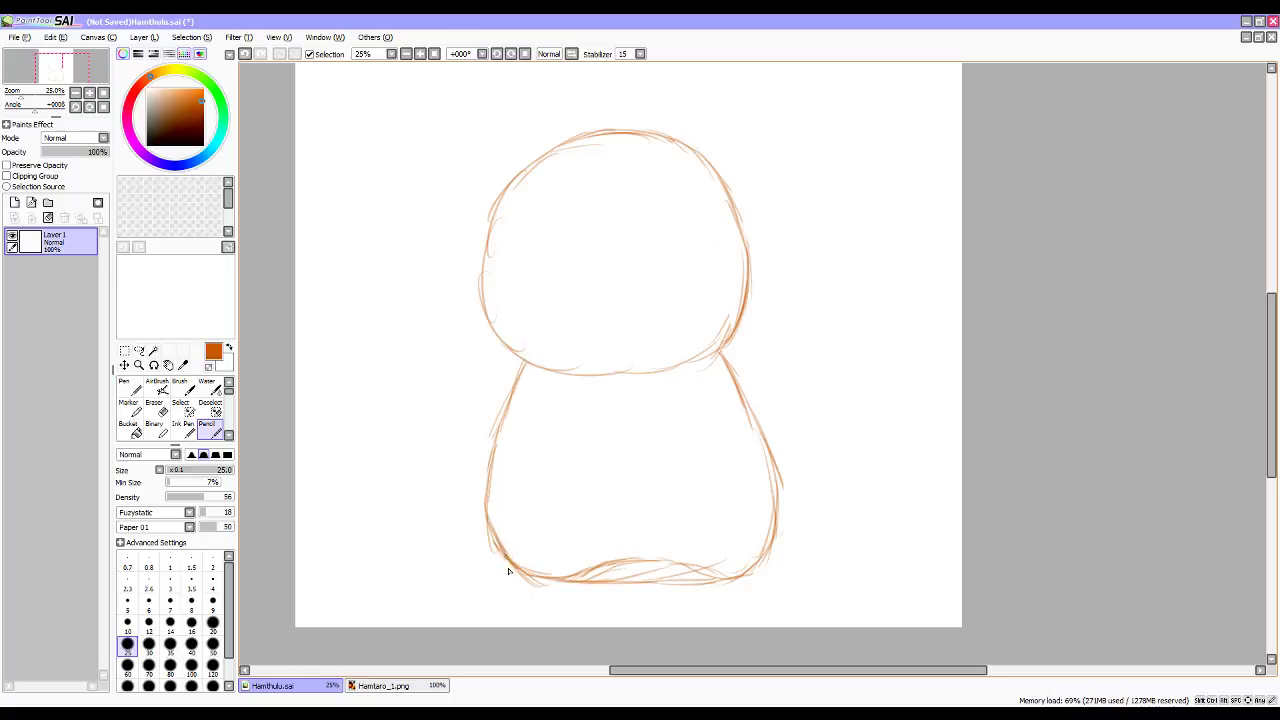
# Erase the old straight base line beneath the arch and redraw the body's lower right corner.
pyautogui.press('e')
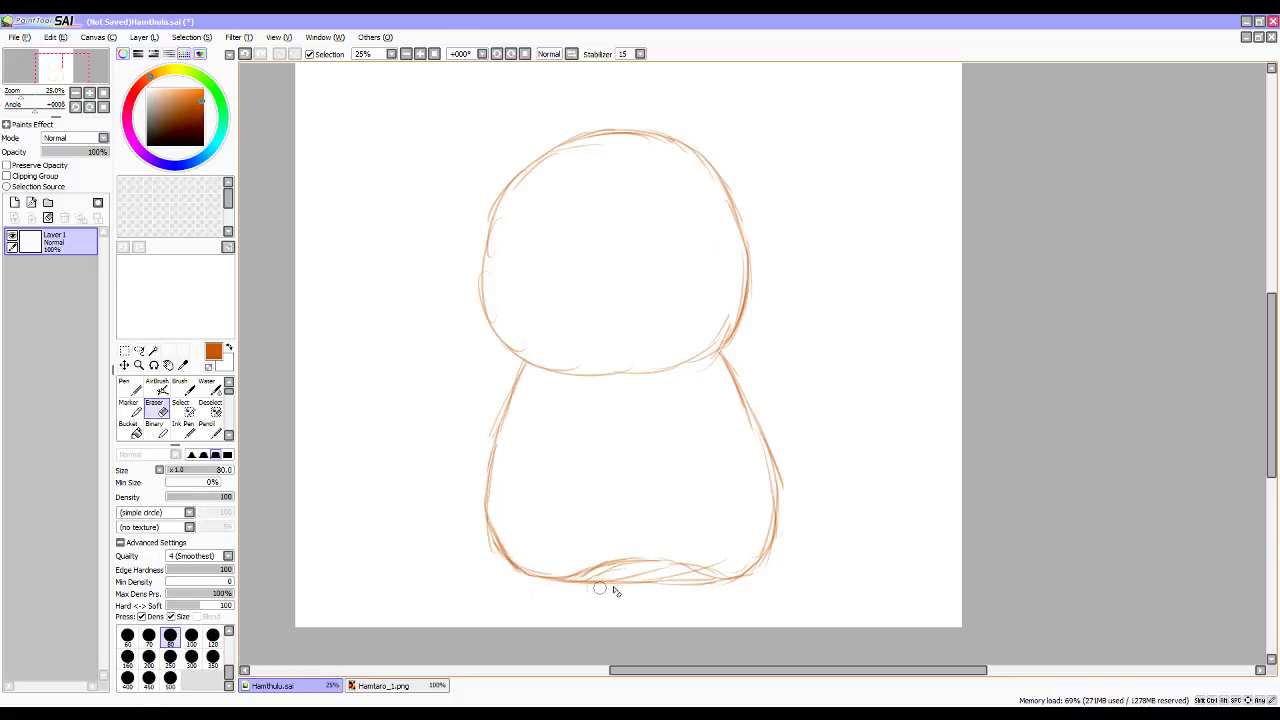
pyautogui.moveTo(600, 587)
pyautogui.mouseDown()
pyautogui.moveTo(610, 572)
pyautogui.moveTo(577, 588)
pyautogui.moveTo(646, 573)
pyautogui.moveTo(714, 586)
pyautogui.moveTo(614, 588)
pyautogui.mouseUp()
pyautogui.press('n')
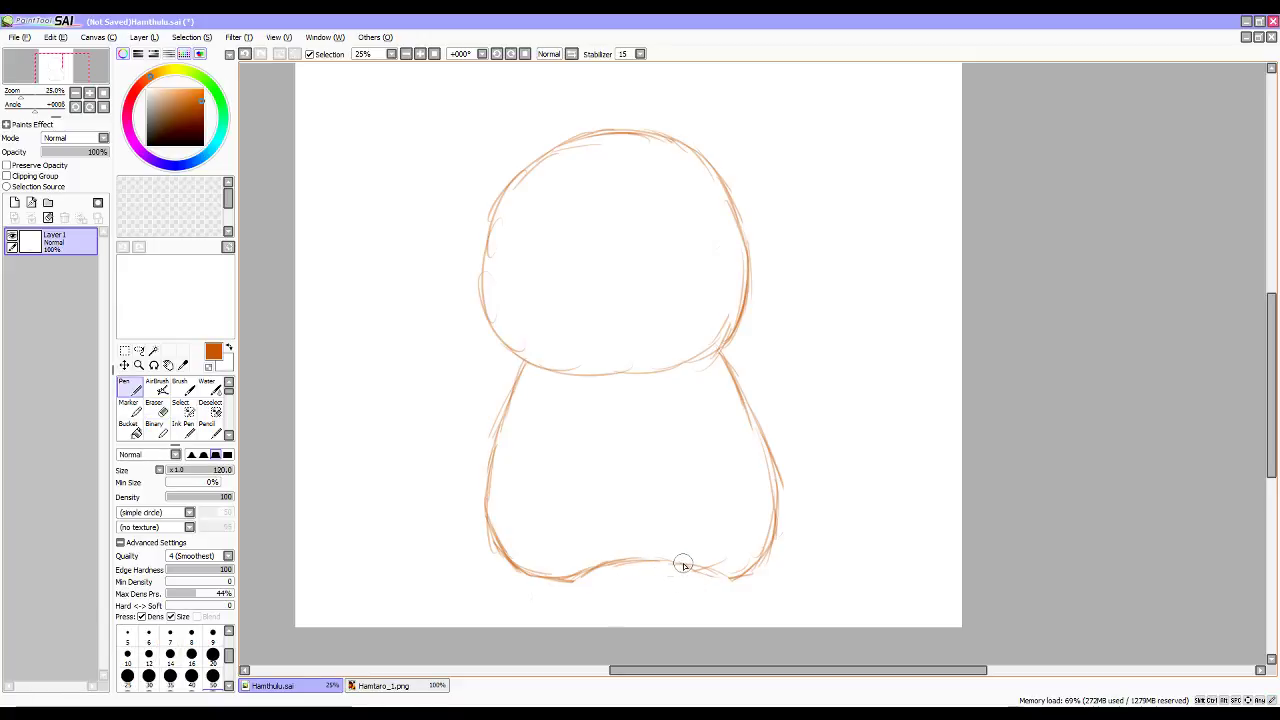
pyautogui.press('n')
pyautogui.moveTo(685, 565)
pyautogui.mouseDown()
pyautogui.moveTo(743, 576)
pyautogui.moveTo(764, 528)
pyautogui.mouseUp()
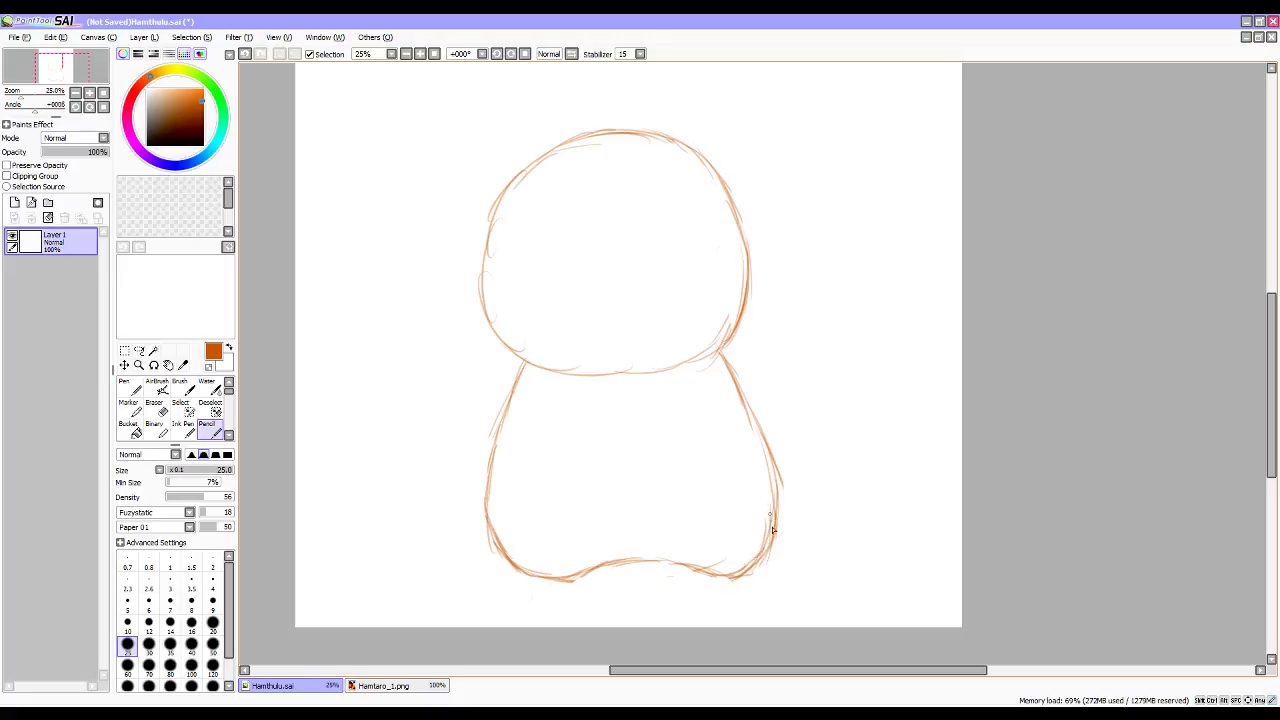
# Erase the loose lines on the body's right side, redraw that side, and reinforce the lower left edge.
pyautogui.press('e')
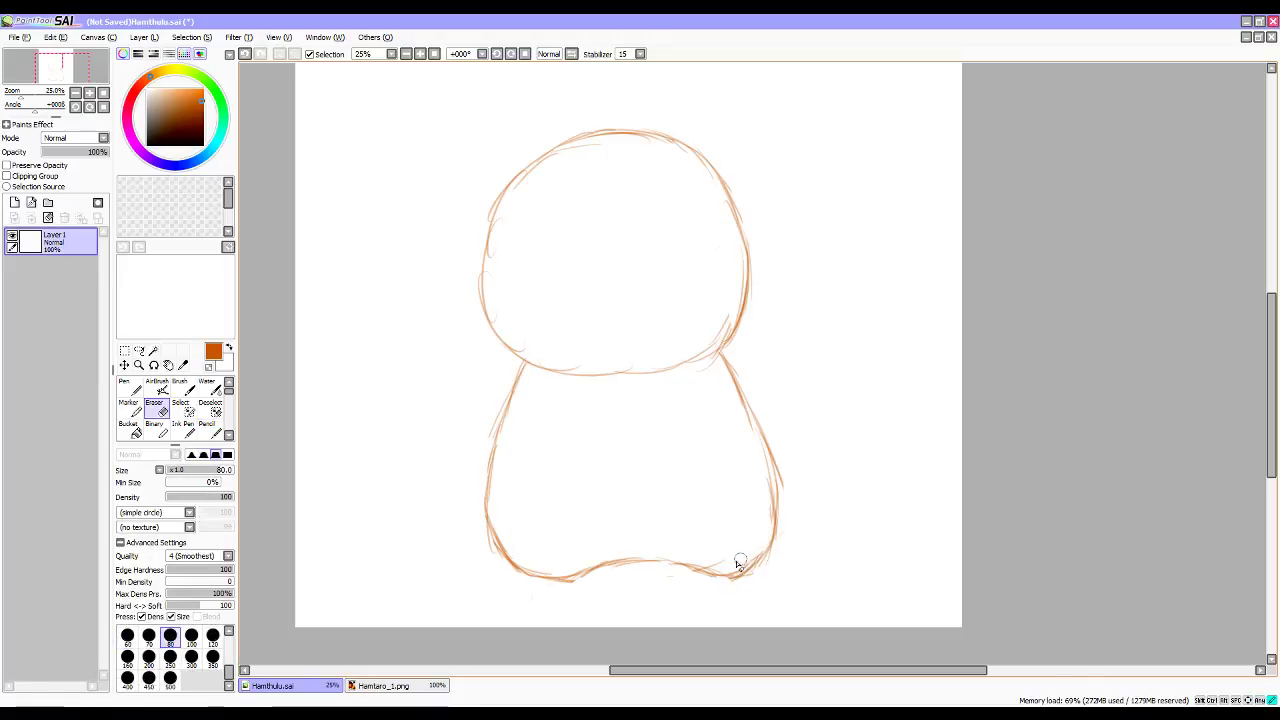
pyautogui.moveTo(781, 484)
pyautogui.mouseDown()
pyautogui.moveTo(767, 434)
pyautogui.moveTo(737, 409)
pyautogui.moveTo(751, 454)
pyautogui.moveTo(729, 396)
pyautogui.mouseUp()
pyautogui.press('n')
pyautogui.moveTo(723, 370)
pyautogui.mouseDown()
pyautogui.moveTo(760, 434)
pyautogui.moveTo(777, 516)
pyautogui.mouseUp()
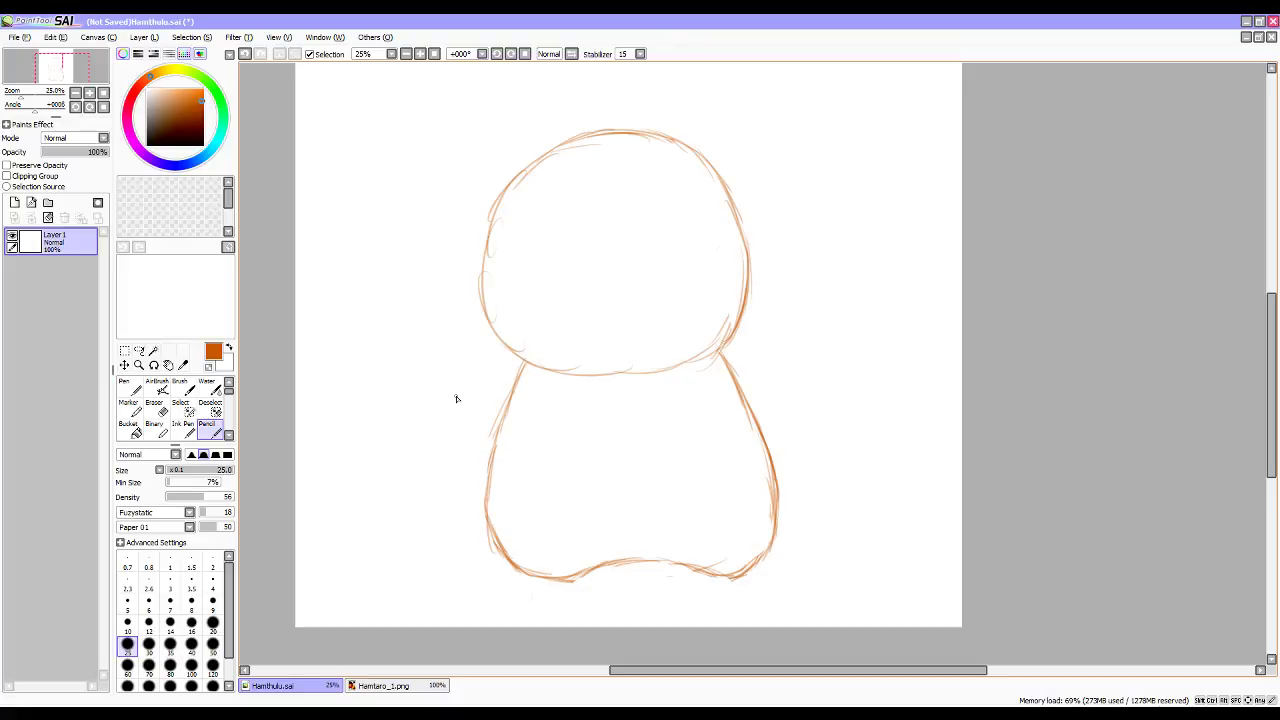
pyautogui.moveTo(487, 489); pyautogui.dragTo(489, 529)
# Try to sketch a rounded ear on the upper right of the head.
pyautogui.moveTo(669, 140)
pyautogui.mouseDown()
pyautogui.moveTo(721, 89)
pyautogui.moveTo(745, 216)
pyautogui.mouseUp()
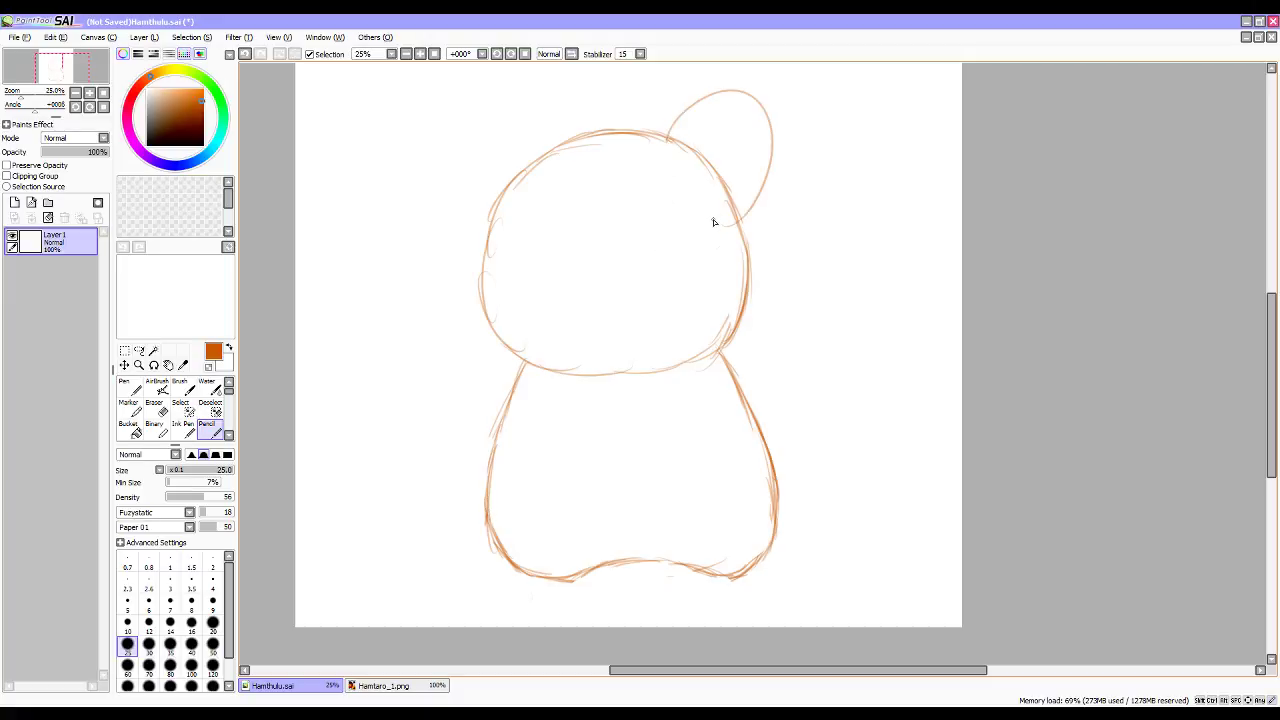
pyautogui.hotkey('ctrl', 'z')
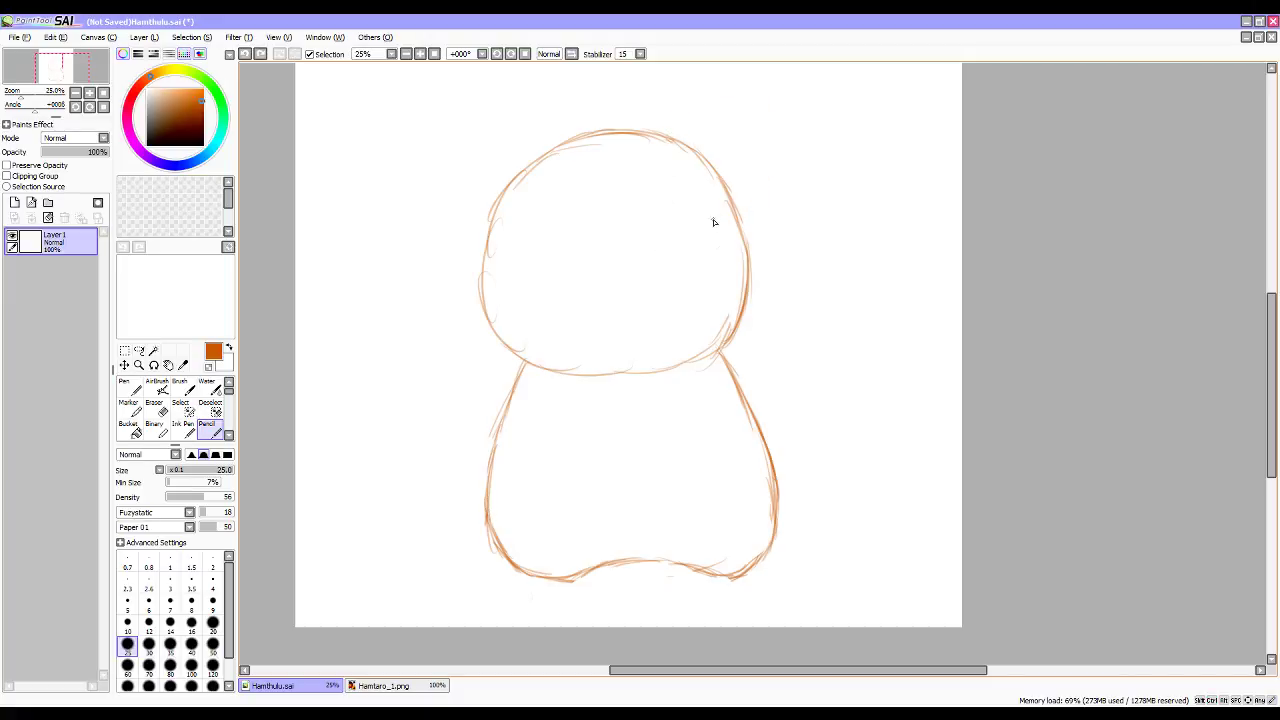
# Thicken the upper left edge of the head with pencil strokes and erase the stray line outside it.
pyautogui.moveTo(518, 174)
pyautogui.mouseDown()
pyautogui.moveTo(489, 222)
pyautogui.moveTo(503, 196)
pyautogui.moveTo(481, 293)
pyautogui.moveTo(494, 177)
pyautogui.mouseUp()
pyautogui.moveTo(486, 234)
pyautogui.mouseDown()
pyautogui.moveTo(516, 167)
pyautogui.moveTo(493, 214)
pyautogui.moveTo(570, 141)
pyautogui.moveTo(536, 165)
pyautogui.mouseUp()
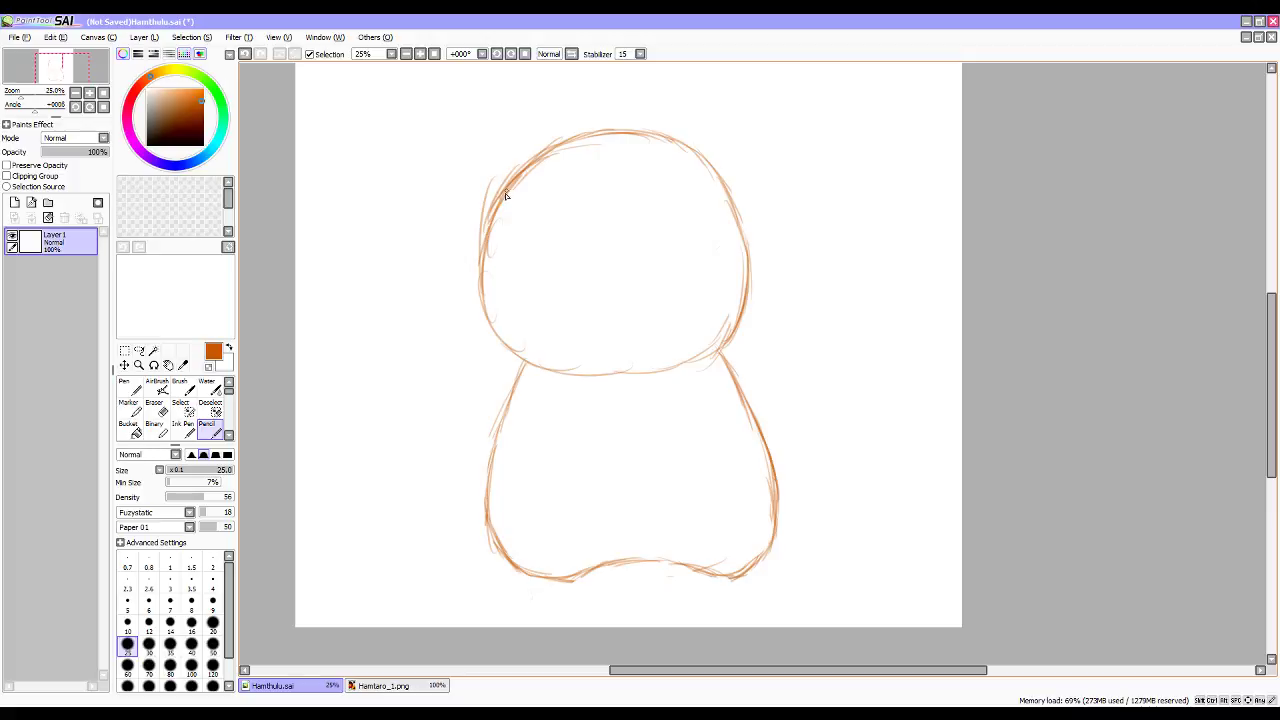
pyautogui.press('e')
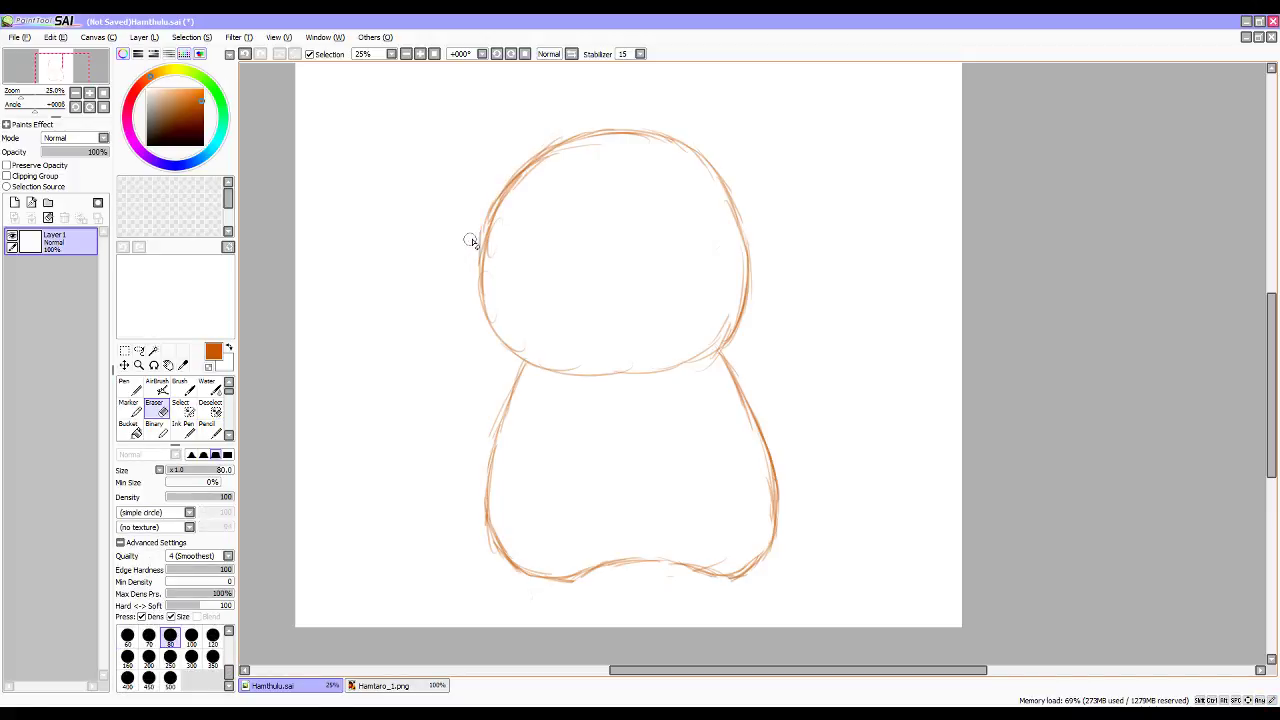
pyautogui.press('n')
pyautogui.press('p')
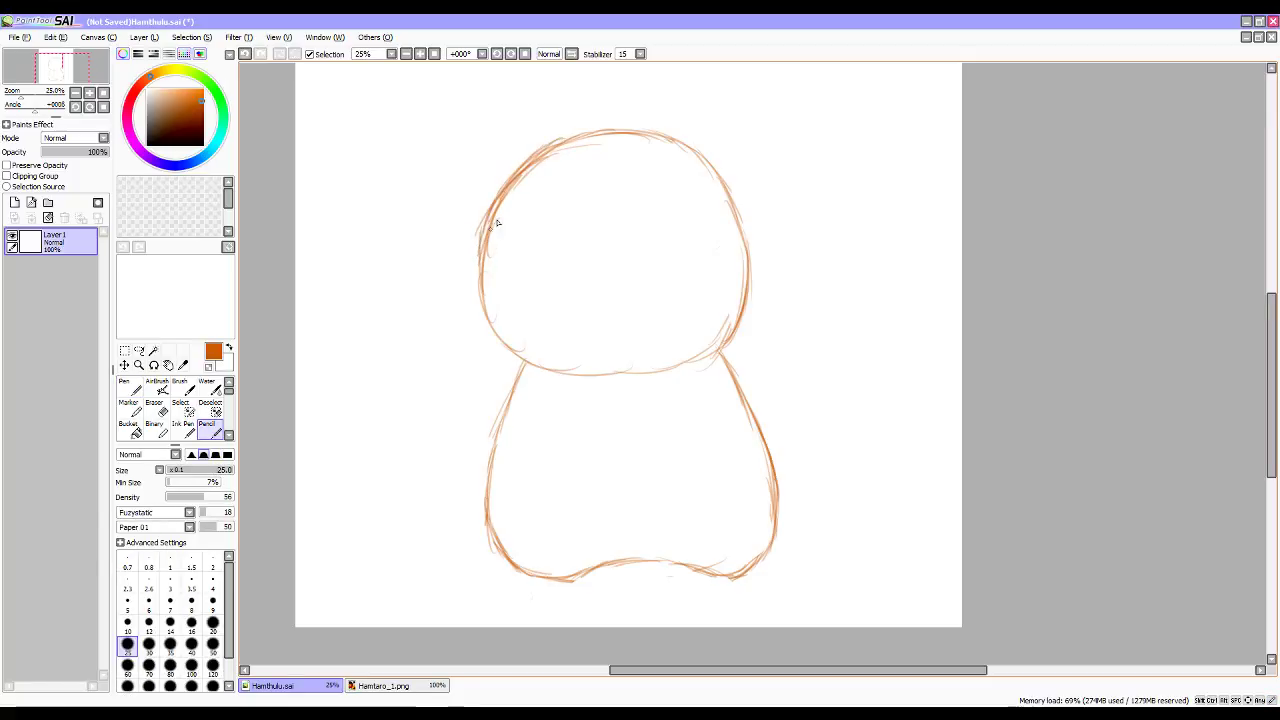
# Erase the chin line between head and body plus stray marks around the head, and touch up the top of the head with the pencil.
pyautogui.press('e')
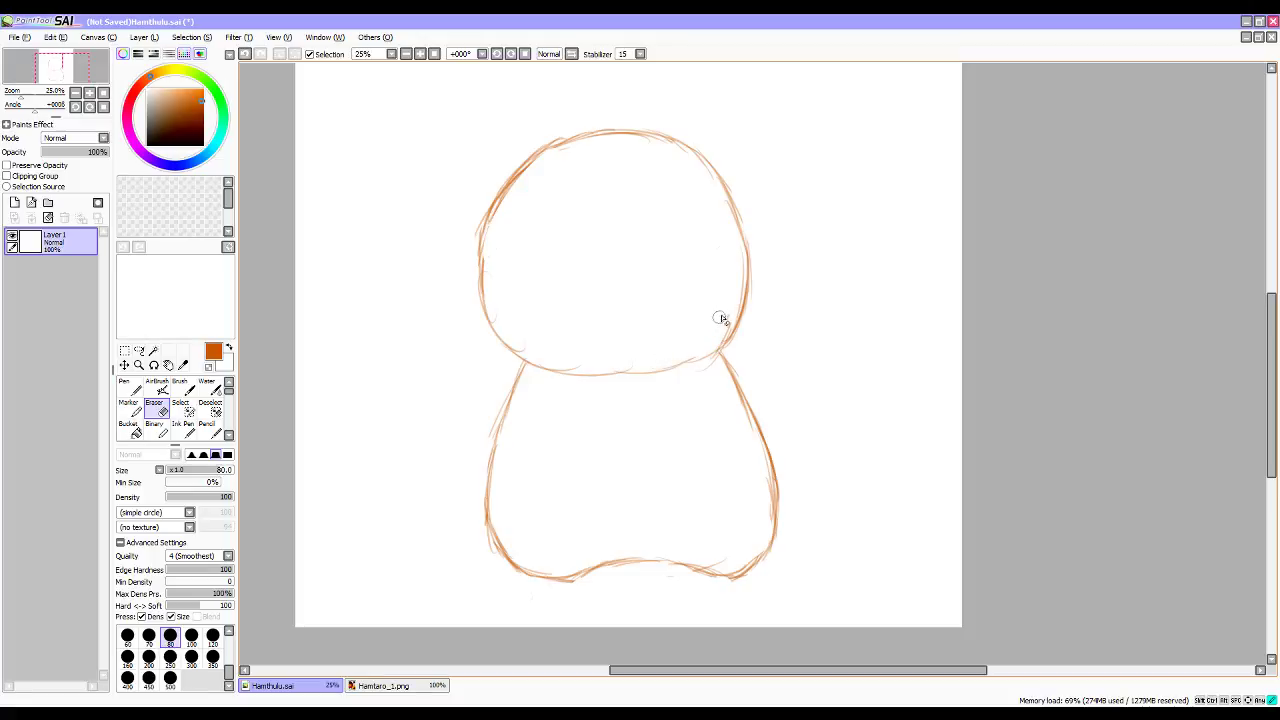
pyautogui.moveTo(522, 366)
pyautogui.mouseDown()
pyautogui.moveTo(591, 377)
pyautogui.moveTo(700, 357)
pyautogui.moveTo(724, 320)
pyautogui.mouseUp()
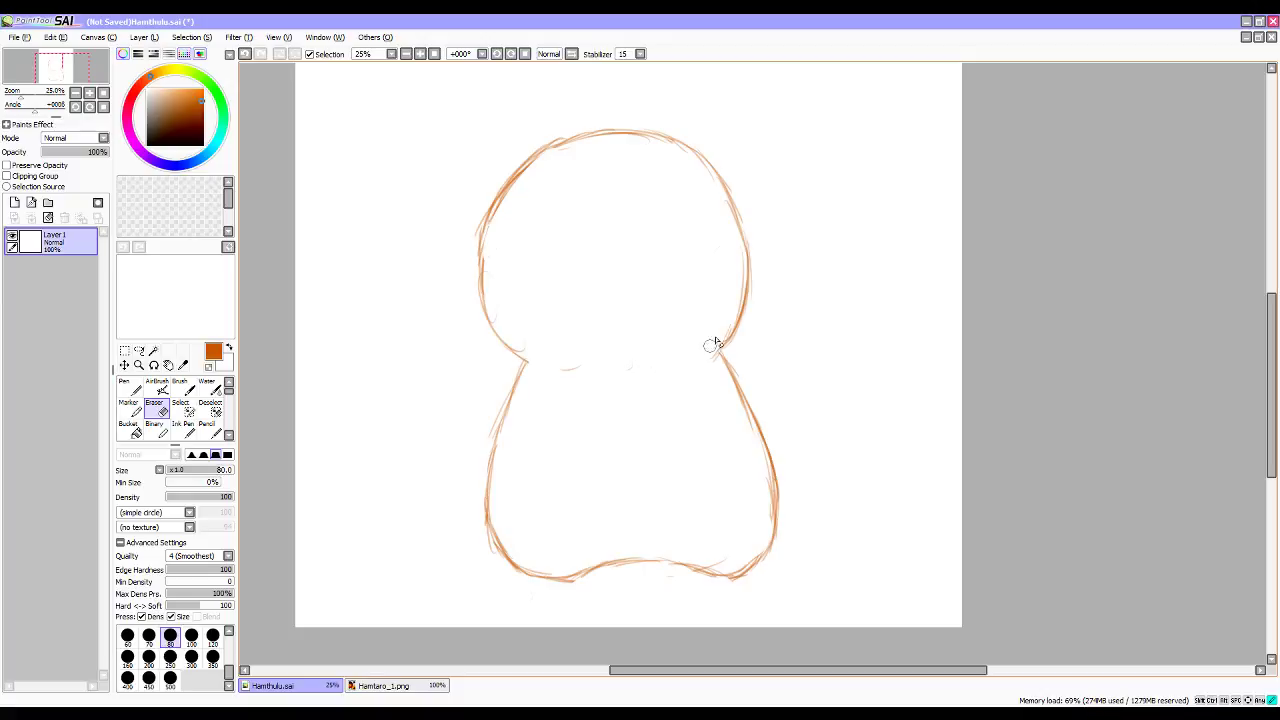
pyautogui.moveTo(566, 366); pyautogui.dragTo(574, 362)
pyautogui.moveTo(548, 130); pyautogui.dragTo(568, 137)
pyautogui.press('n')
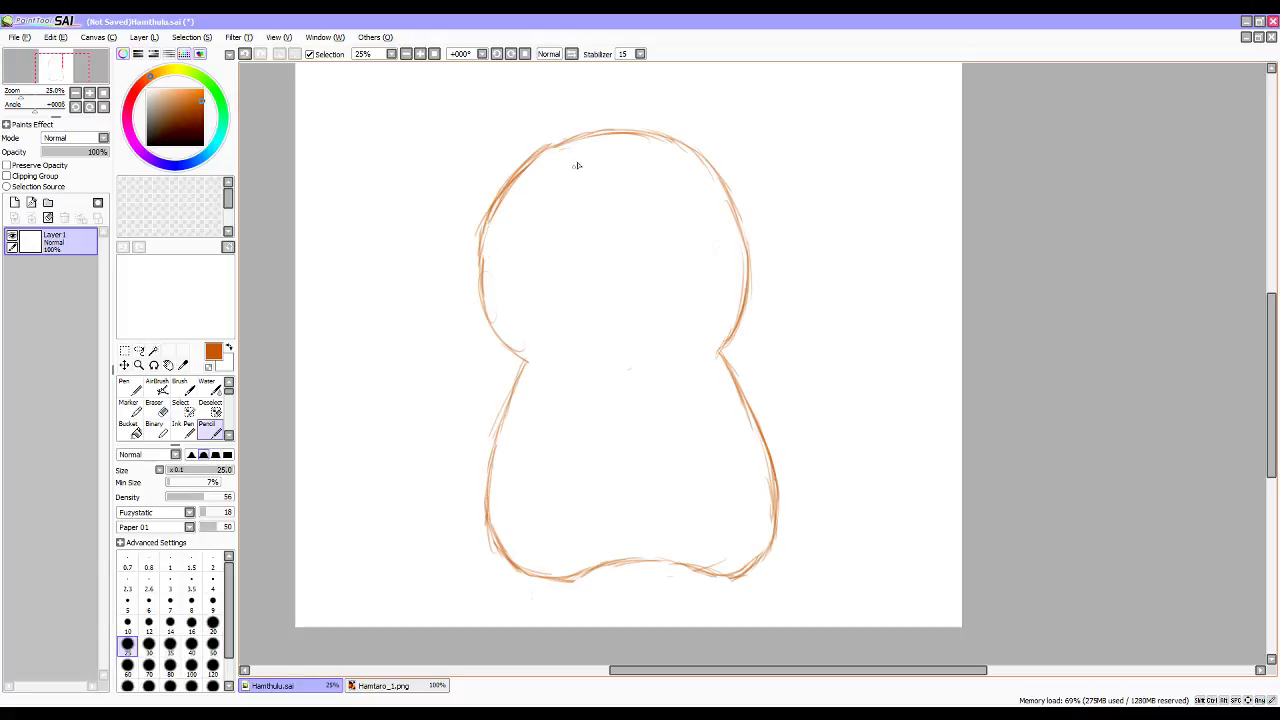
pyautogui.moveTo(600, 134)
pyautogui.mouseDown()
pyautogui.moveTo(539, 152)
pyautogui.moveTo(572, 144)
pyautogui.mouseUp()
# Check the Hamtaro_1.png reference, return to Hamthulu.sai, and choose screen sharing in the ongoing Skype call.
pyautogui.click(397, 686)
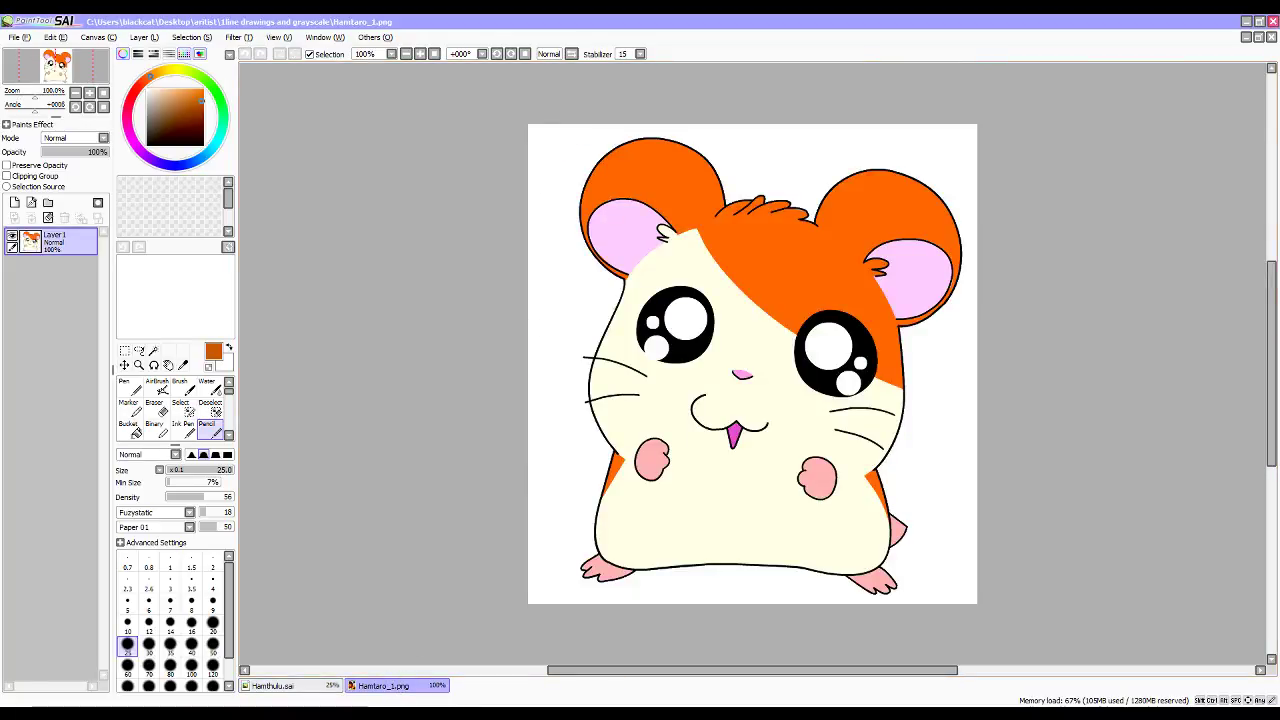
pyautogui.click(262, 686)
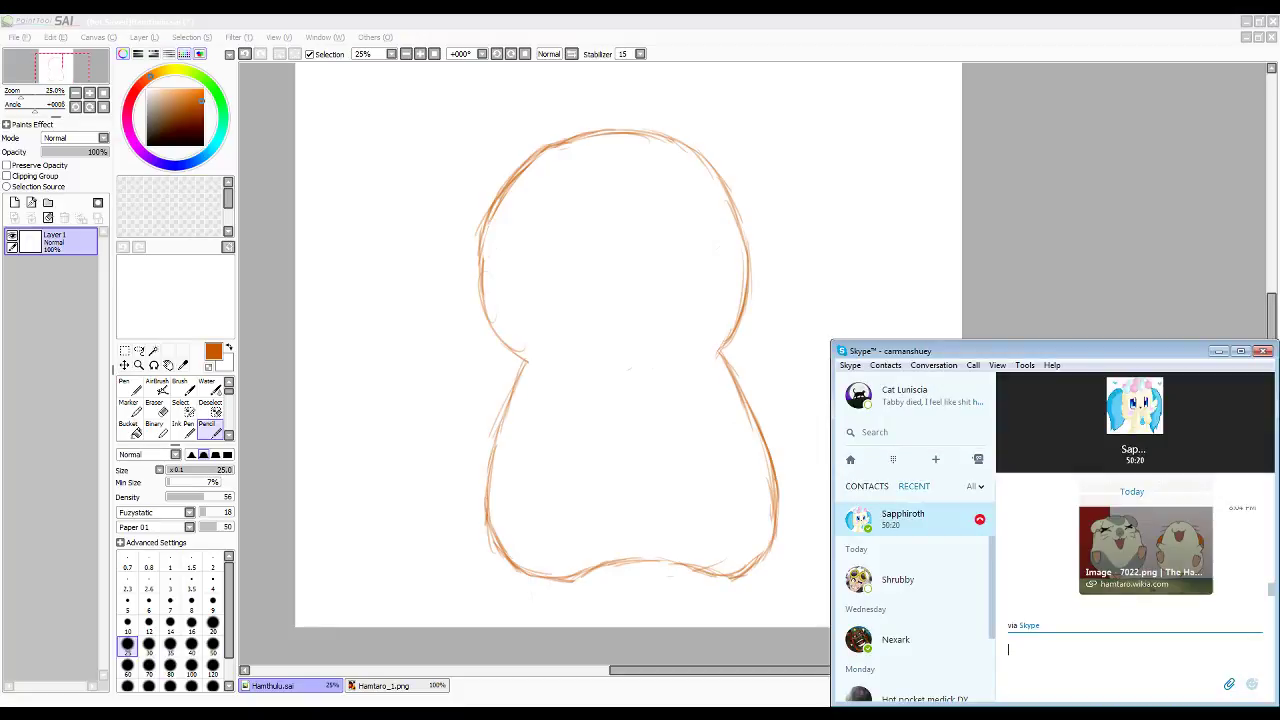
pyautogui.click(1135, 674)
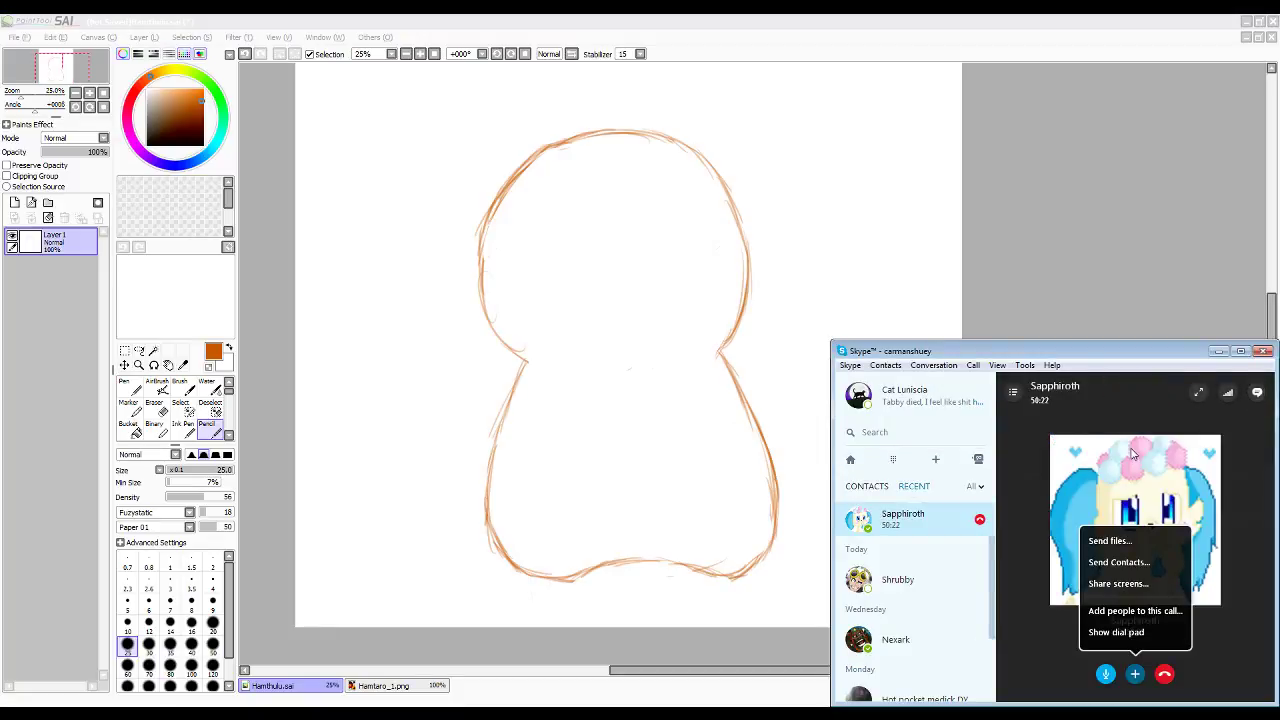
pyautogui.click(1098, 586)
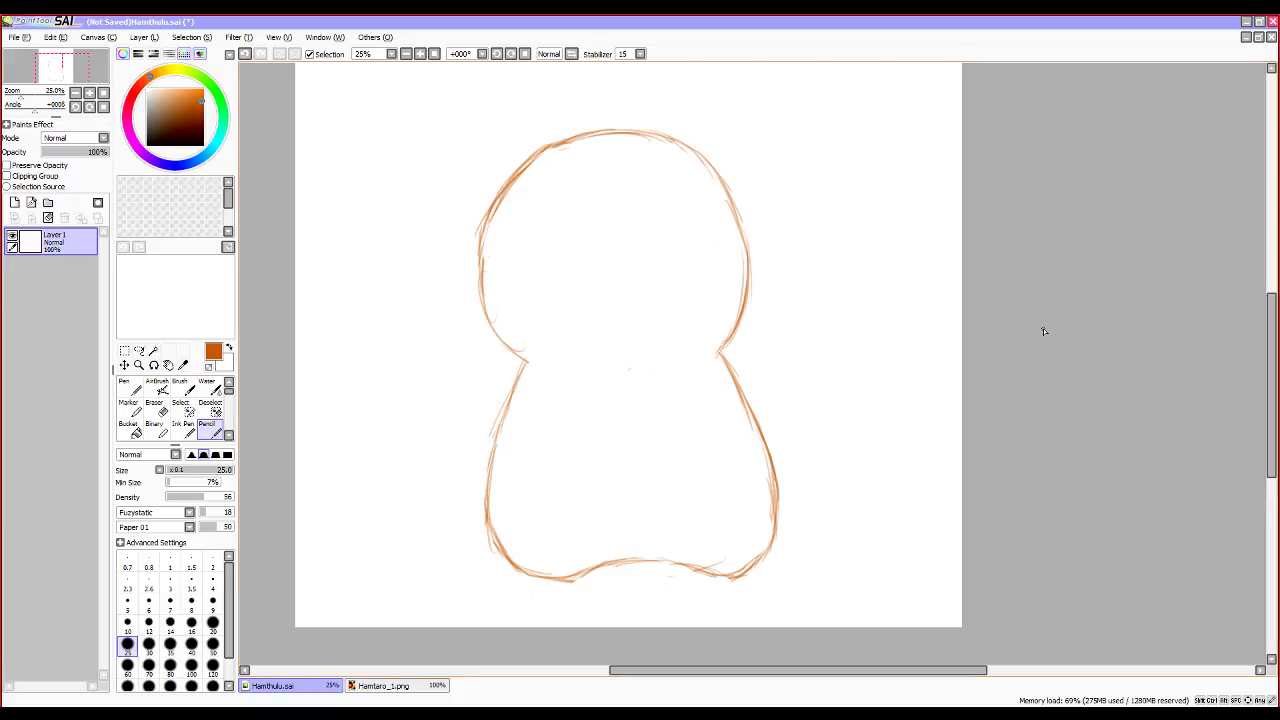
# Move the whole hamster outline slightly up and to the left on the canvas.
pyautogui.click(124, 365)
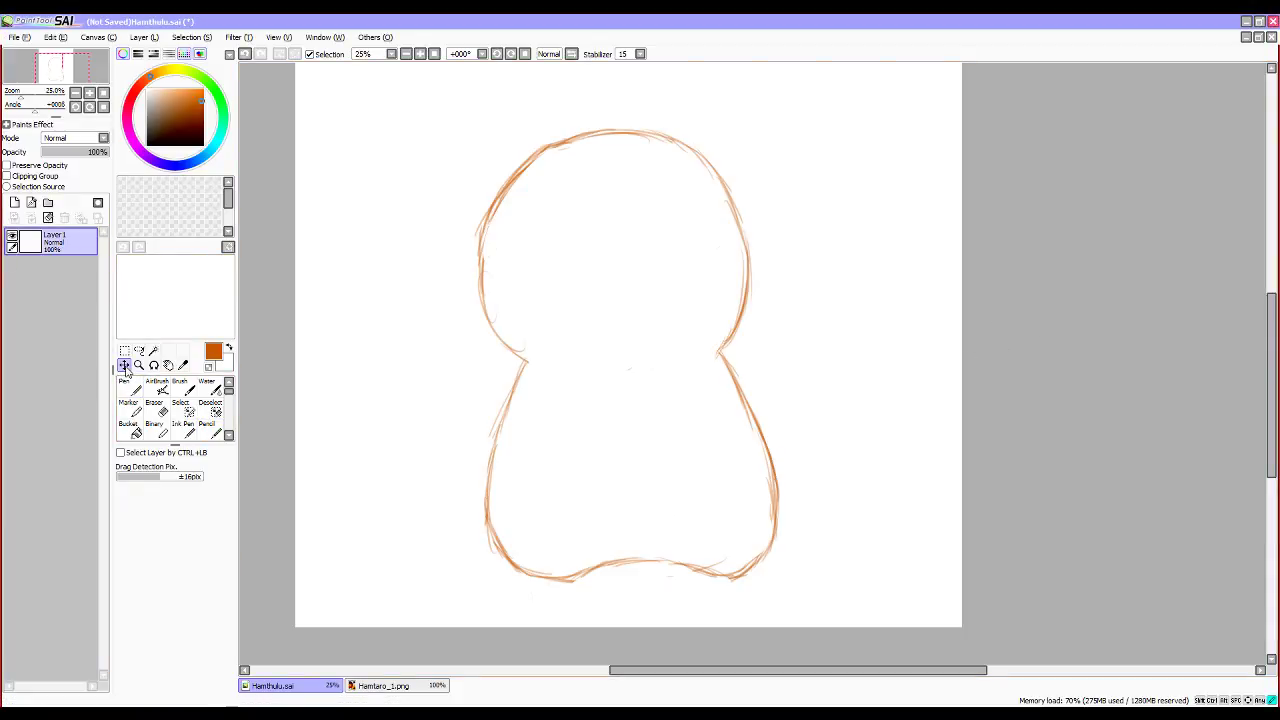
pyautogui.moveTo(614, 434); pyautogui.dragTo(610, 390)
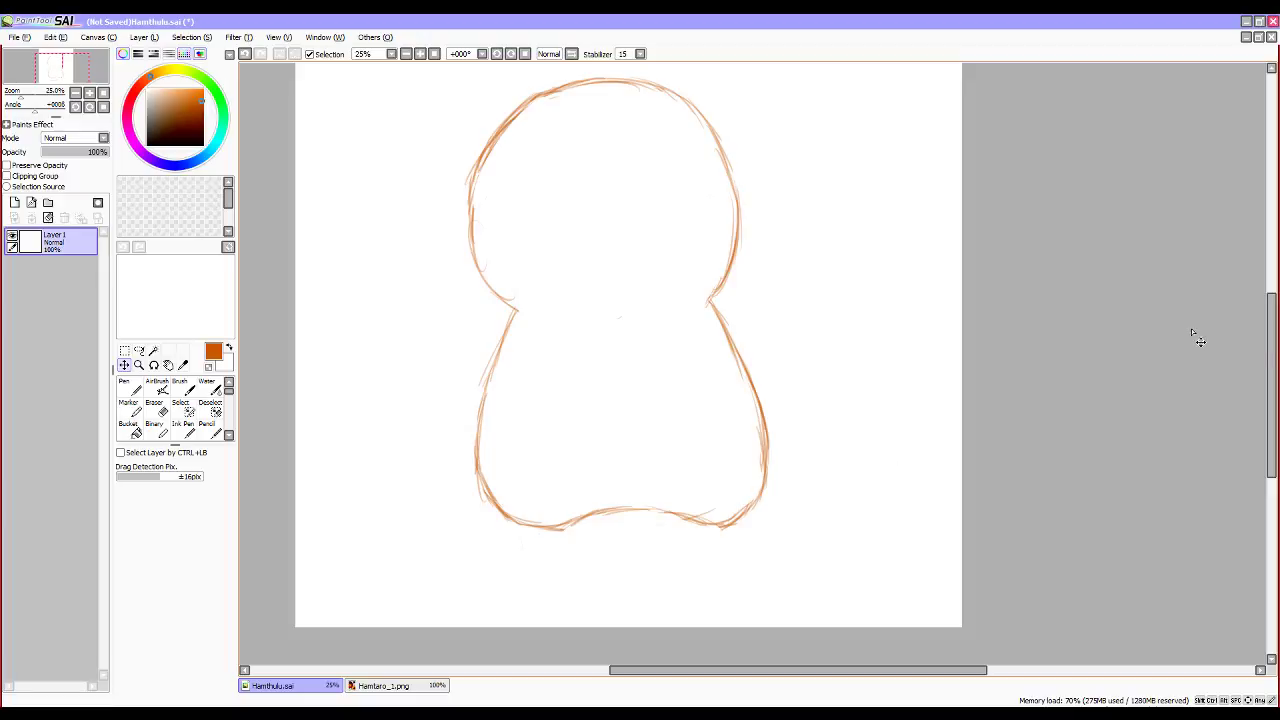
pyautogui.moveTo(1266, 352)
pyautogui.mouseDown()
pyautogui.moveTo(1268, 320)
pyautogui.moveTo(1266, 333)
pyautogui.mouseUp()
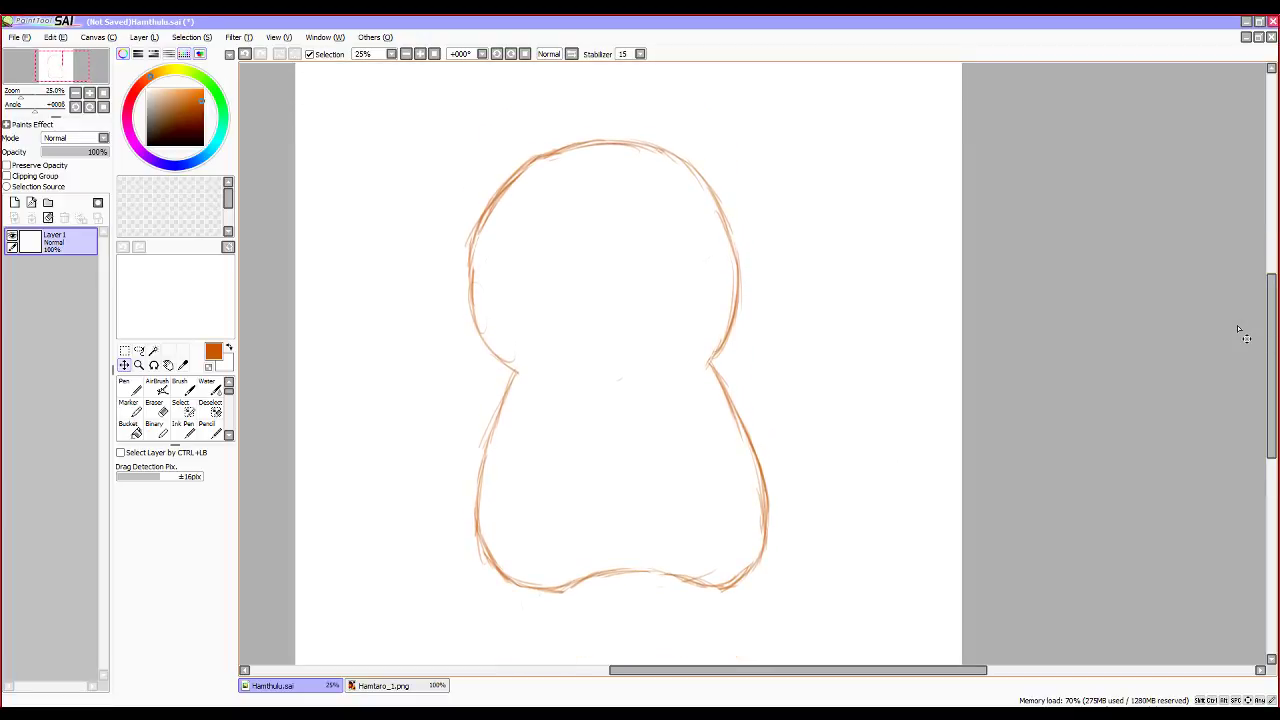
# Reinforce the left side of the head outline with pencil strokes down toward the neck.
pyautogui.press('n')
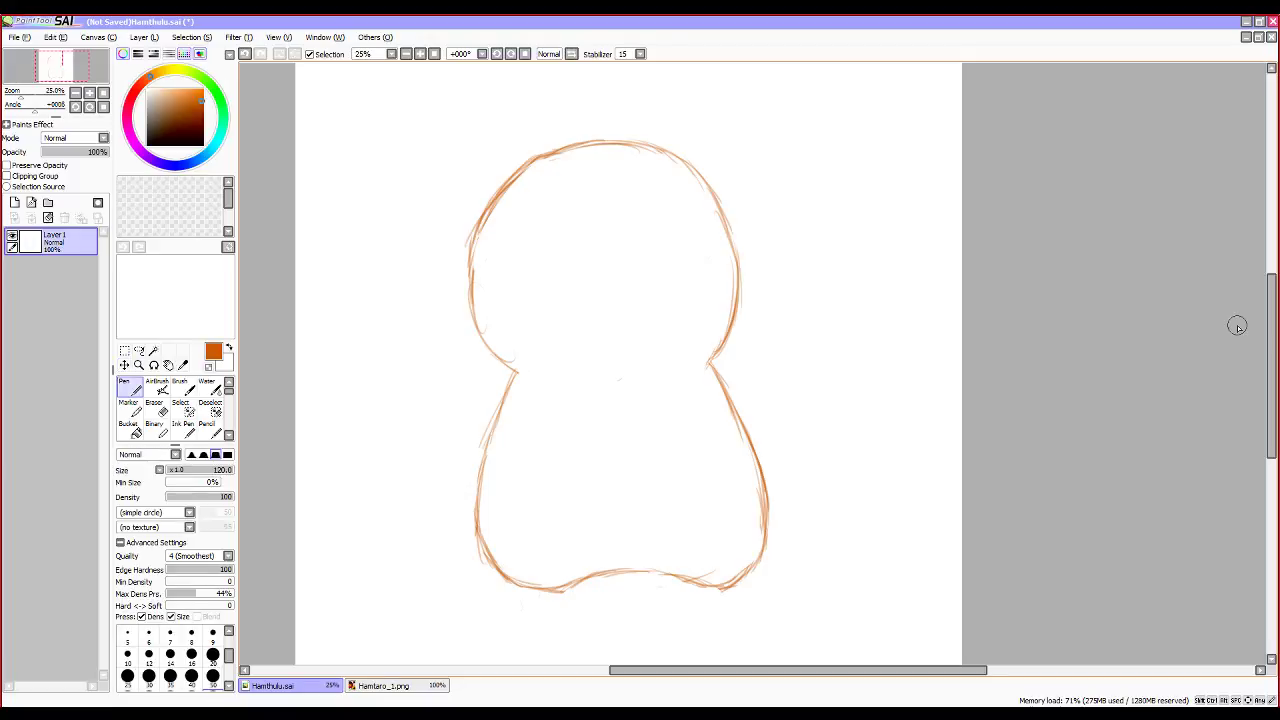
pyautogui.press('n')
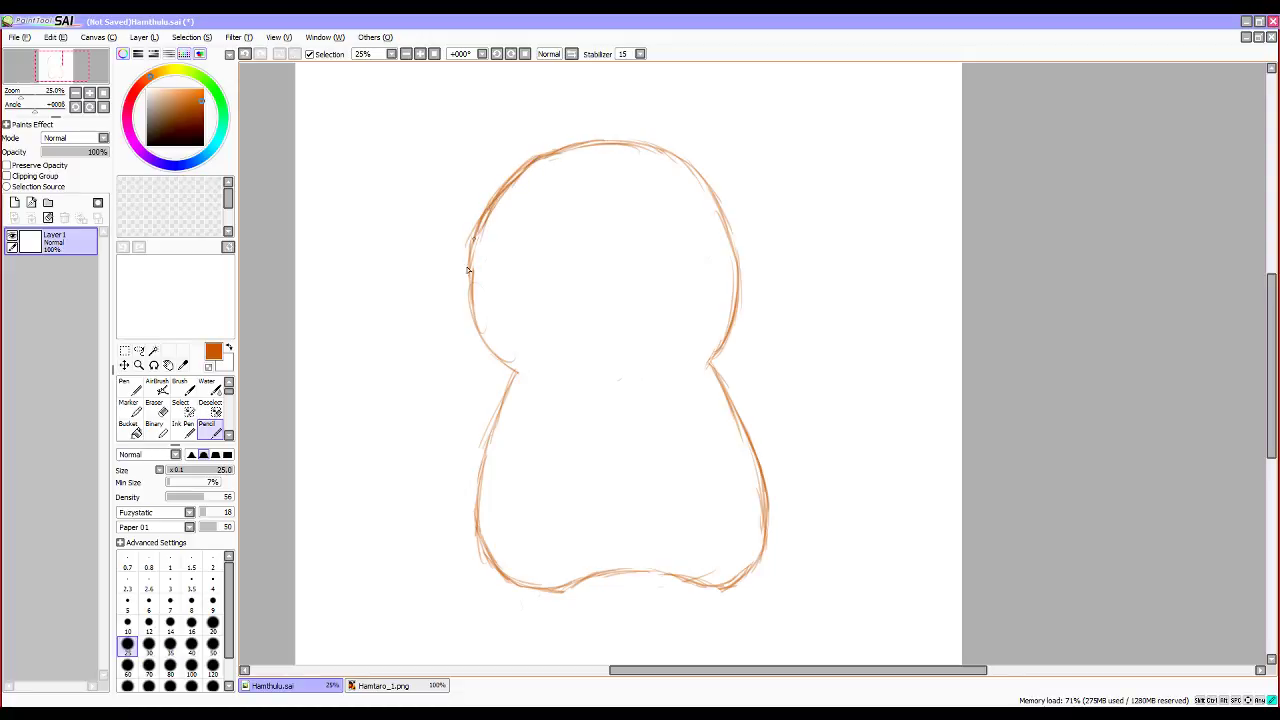
pyautogui.moveTo(475, 292); pyautogui.dragTo(496, 343)
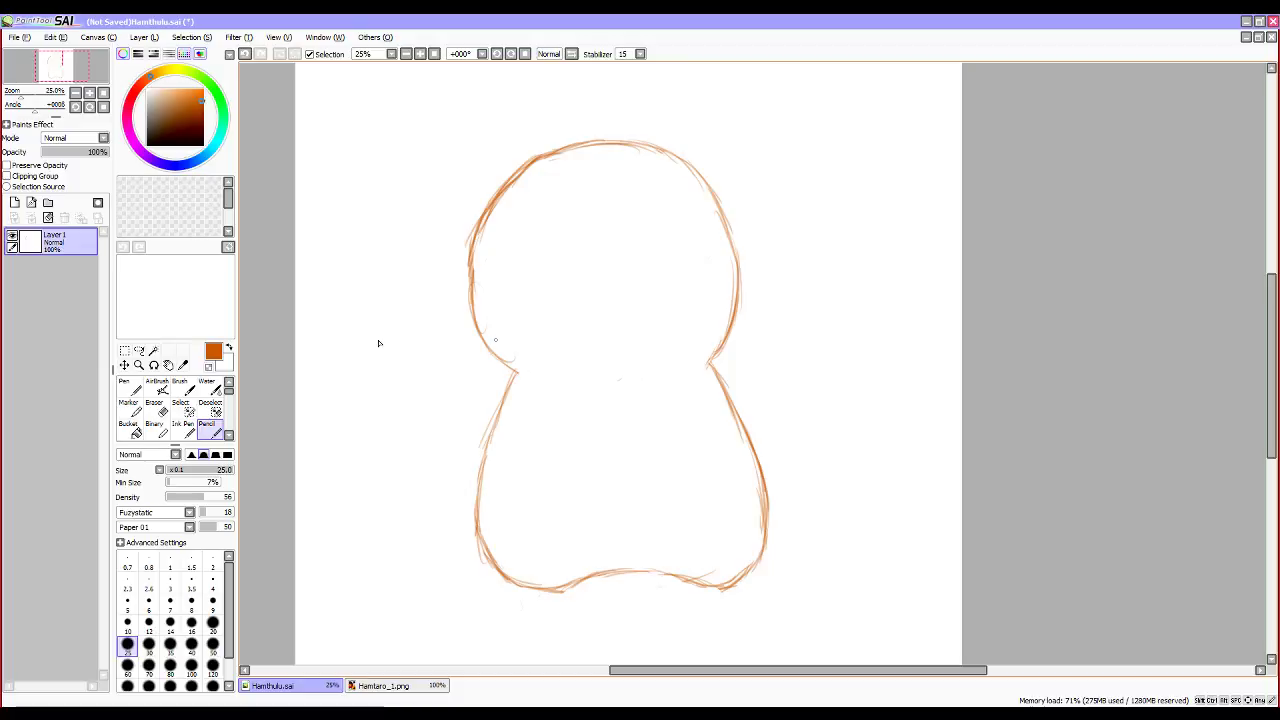
# Check the Hamtaro_1.png reference and try to sketch a rounded ear with an inner ear line on the head's upper left.
pyautogui.click(381, 688)
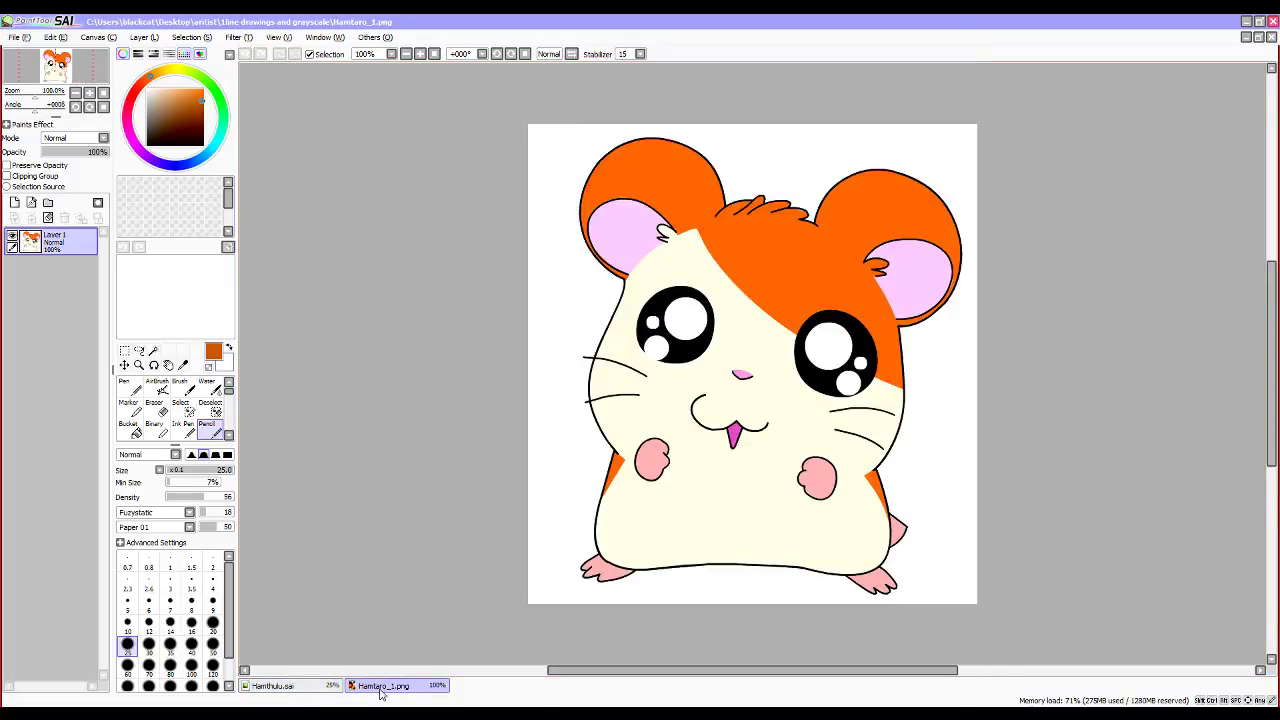
pyautogui.click(303, 685)
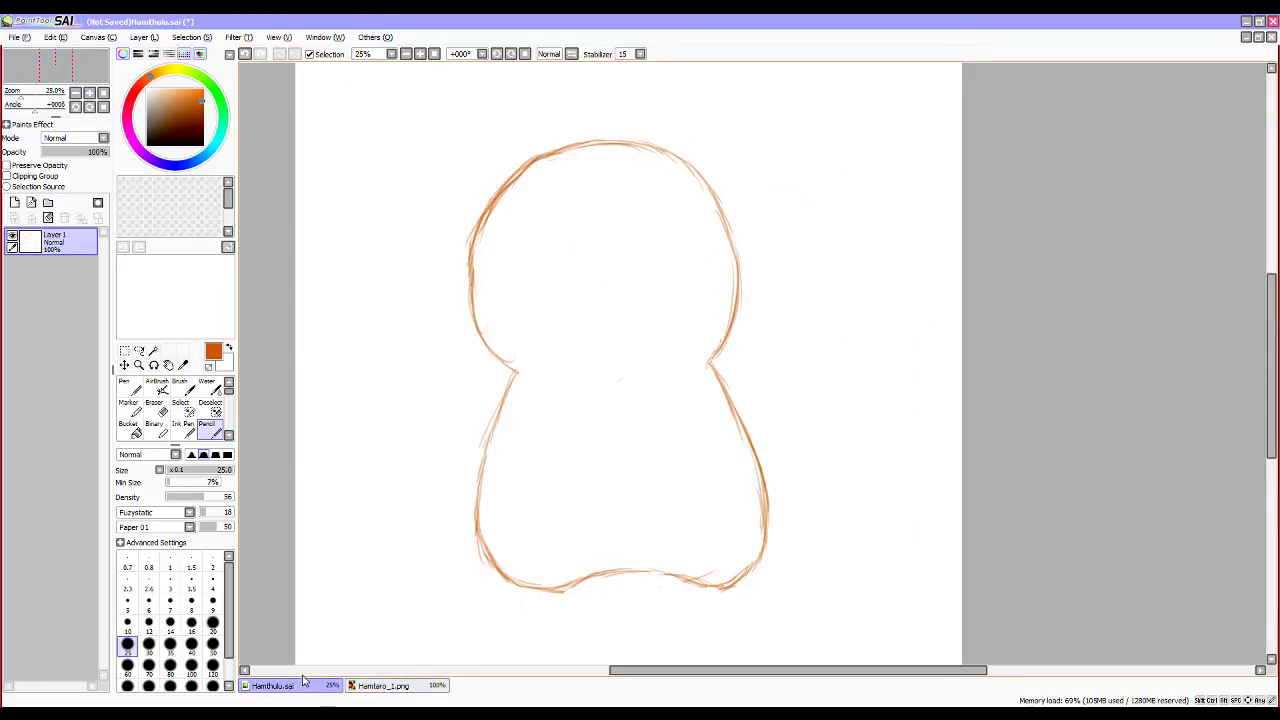
pyautogui.moveTo(546, 160)
pyautogui.mouseDown()
pyautogui.moveTo(470, 268)
pyautogui.moveTo(478, 243)
pyautogui.moveTo(481, 332)
pyautogui.mouseUp()
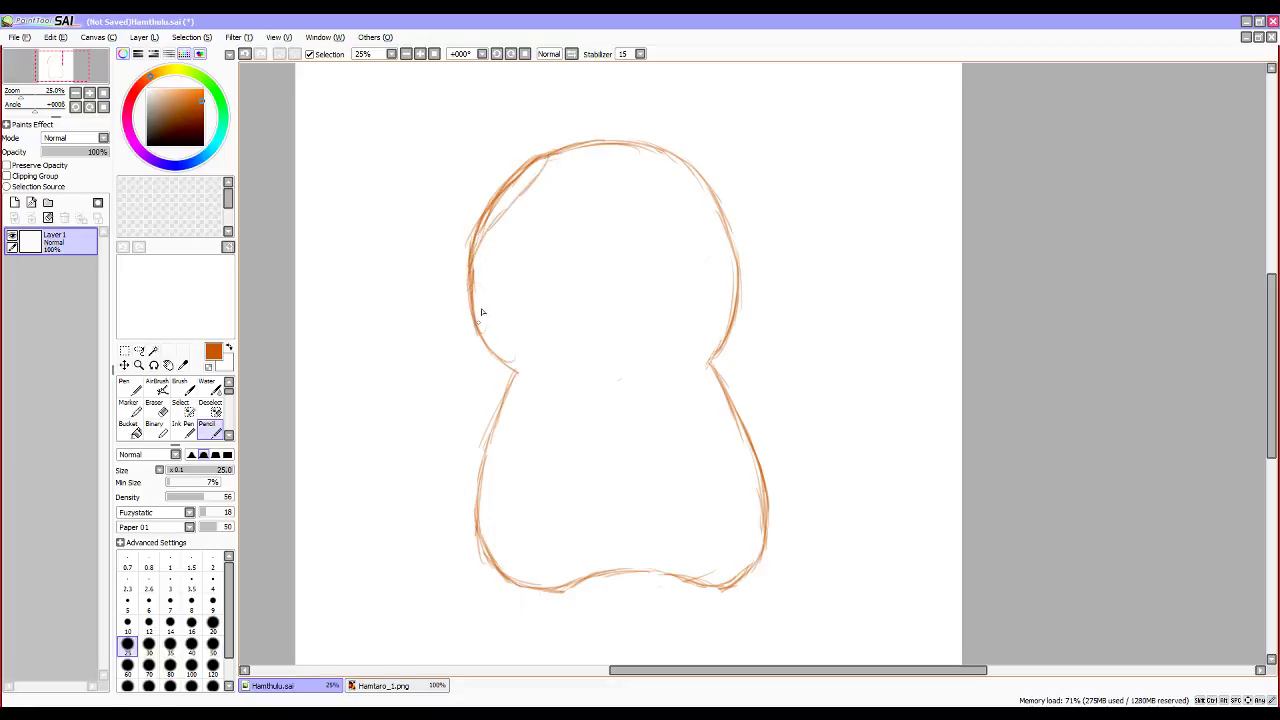
pyautogui.moveTo(500, 221)
pyautogui.mouseDown()
pyautogui.moveTo(560, 151)
pyautogui.moveTo(578, 153)
pyautogui.moveTo(492, 224)
pyautogui.mouseUp()
pyautogui.moveTo(546, 160)
pyautogui.mouseDown()
pyautogui.moveTo(482, 144)
pyautogui.moveTo(492, 140)
pyautogui.moveTo(462, 207)
pyautogui.moveTo(458, 238)
pyautogui.mouseUp()
pyautogui.moveTo(474, 157)
pyautogui.mouseDown()
pyautogui.moveTo(540, 141)
pyautogui.moveTo(559, 153)
pyautogui.moveTo(513, 102)
pyautogui.moveTo(473, 128)
pyautogui.moveTo(471, 117)
pyautogui.moveTo(445, 172)
pyautogui.mouseUp()
pyautogui.moveTo(453, 229)
pyautogui.mouseDown()
pyautogui.moveTo(454, 185)
pyautogui.moveTo(474, 242)
pyautogui.moveTo(458, 228)
pyautogui.moveTo(460, 147)
pyautogui.moveTo(437, 183)
pyautogui.moveTo(485, 113)
pyautogui.moveTo(530, 122)
pyautogui.moveTo(560, 150)
pyautogui.moveTo(510, 107)
pyautogui.moveTo(466, 124)
pyautogui.moveTo(452, 155)
pyautogui.moveTo(463, 240)
pyautogui.moveTo(447, 183)
pyautogui.moveTo(448, 208)
pyautogui.moveTo(454, 154)
pyautogui.moveTo(440, 165)
pyautogui.moveTo(470, 114)
pyautogui.moveTo(460, 128)
pyautogui.moveTo(516, 104)
pyautogui.moveTo(556, 151)
pyautogui.moveTo(530, 118)
pyautogui.moveTo(490, 107)
pyautogui.moveTo(457, 137)
pyautogui.moveTo(441, 175)
pyautogui.moveTo(450, 216)
pyautogui.mouseUp()
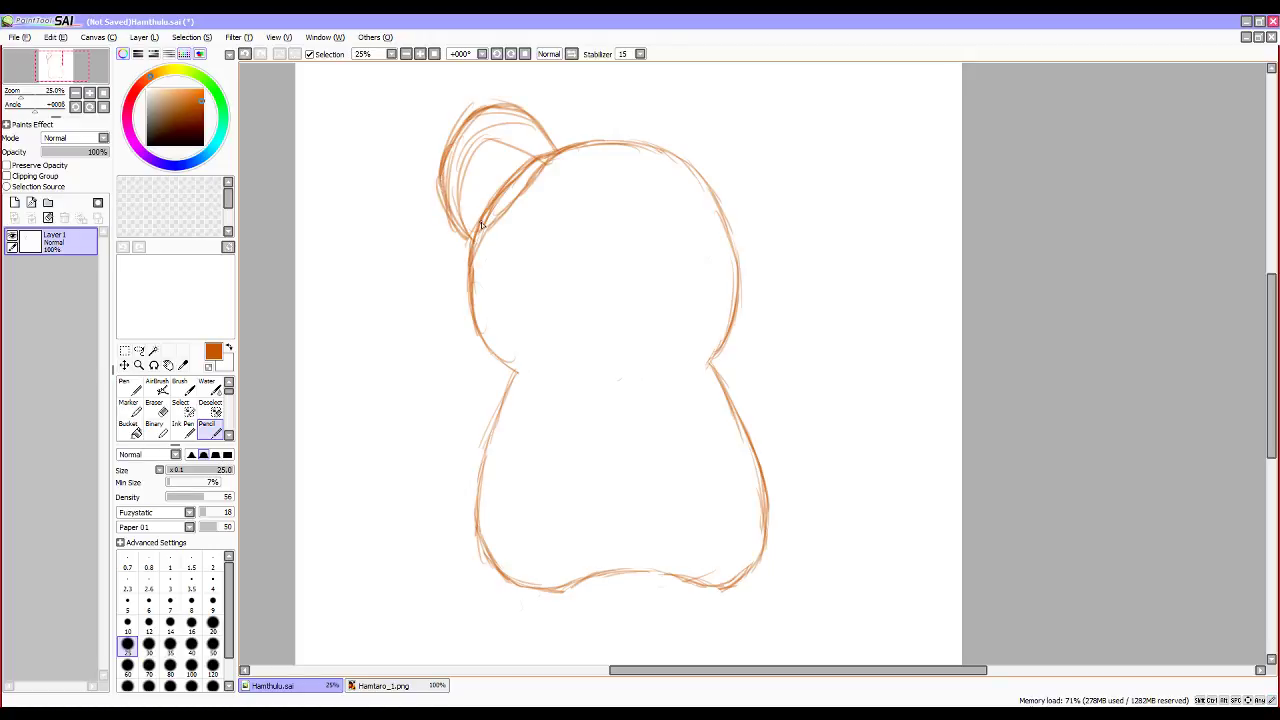
pyautogui.moveTo(462, 237); pyautogui.dragTo(469, 243)
pyautogui.moveTo(540, 163)
pyautogui.mouseDown()
pyautogui.moveTo(495, 139)
pyautogui.moveTo(469, 158)
pyautogui.moveTo(470, 238)
pyautogui.moveTo(460, 195)
pyautogui.moveTo(489, 143)
pyautogui.moveTo(538, 160)
pyautogui.moveTo(488, 151)
pyautogui.mouseUp()
# Try to sketch a matching rounded ear with an inner ear curve on the head's upper right.
pyautogui.moveTo(668, 152)
pyautogui.mouseDown()
pyautogui.moveTo(687, 119)
pyautogui.moveTo(667, 152)
pyautogui.moveTo(718, 112)
pyautogui.moveTo(696, 120)
pyautogui.moveTo(744, 134)
pyautogui.mouseUp()
pyautogui.moveTo(733, 232)
pyautogui.mouseDown()
pyautogui.moveTo(755, 188)
pyautogui.moveTo(752, 207)
pyautogui.mouseUp()
pyautogui.moveTo(753, 152); pyautogui.dragTo(756, 172)
pyautogui.moveTo(665, 147)
pyautogui.mouseDown()
pyautogui.moveTo(732, 127)
pyautogui.moveTo(714, 113)
pyautogui.moveTo(765, 155)
pyautogui.moveTo(736, 236)
pyautogui.moveTo(759, 193)
pyautogui.moveTo(750, 128)
pyautogui.mouseUp()
pyautogui.moveTo(667, 143)
pyautogui.mouseDown()
pyautogui.moveTo(686, 122)
pyautogui.moveTo(719, 122)
pyautogui.moveTo(710, 111)
pyautogui.moveTo(749, 129)
pyautogui.moveTo(736, 230)
pyautogui.mouseUp()
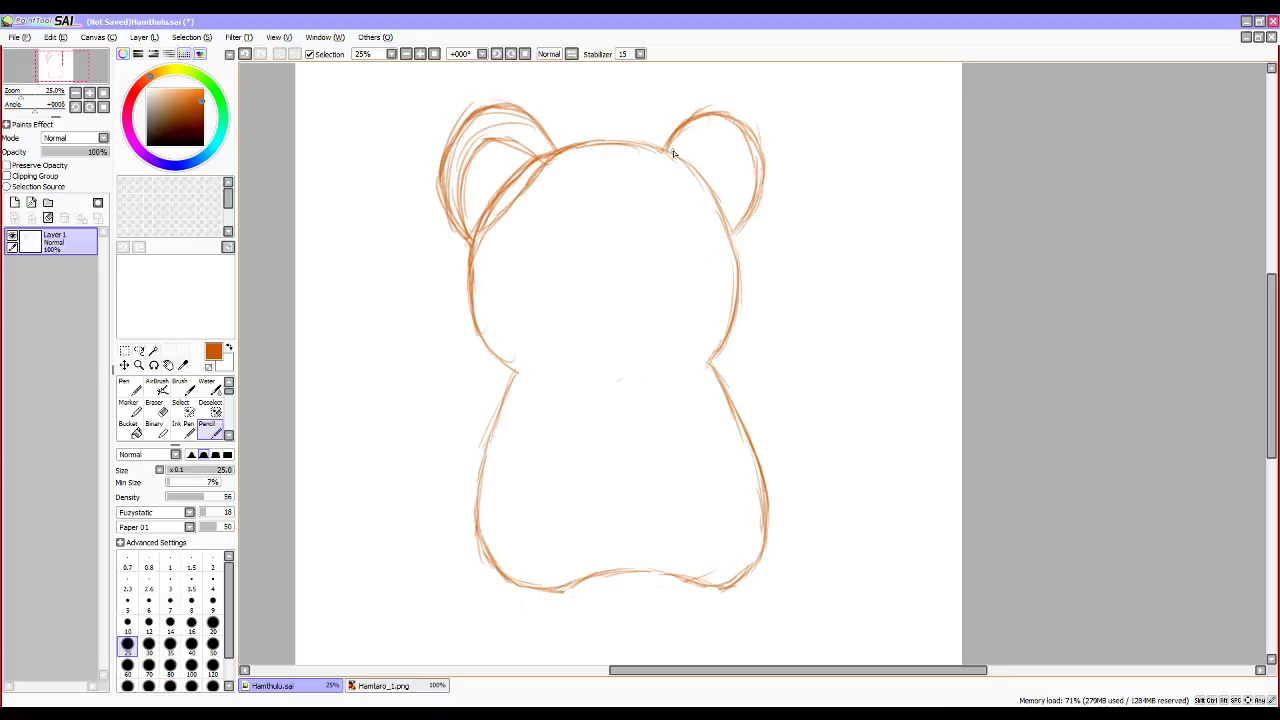
pyautogui.moveTo(682, 155)
pyautogui.mouseDown()
pyautogui.moveTo(725, 222)
pyautogui.moveTo(744, 183)
pyautogui.moveTo(730, 208)
pyautogui.moveTo(734, 167)
pyautogui.moveTo(709, 147)
pyautogui.moveTo(685, 155)
pyautogui.moveTo(731, 158)
pyautogui.moveTo(716, 149)
pyautogui.moveTo(724, 212)
pyautogui.moveTo(683, 150)
pyautogui.mouseUp()
# Compare the ears with Hamtaro_1.png and undo all strokes of both, back to the plain head and body outline.
pyautogui.click(386, 686)
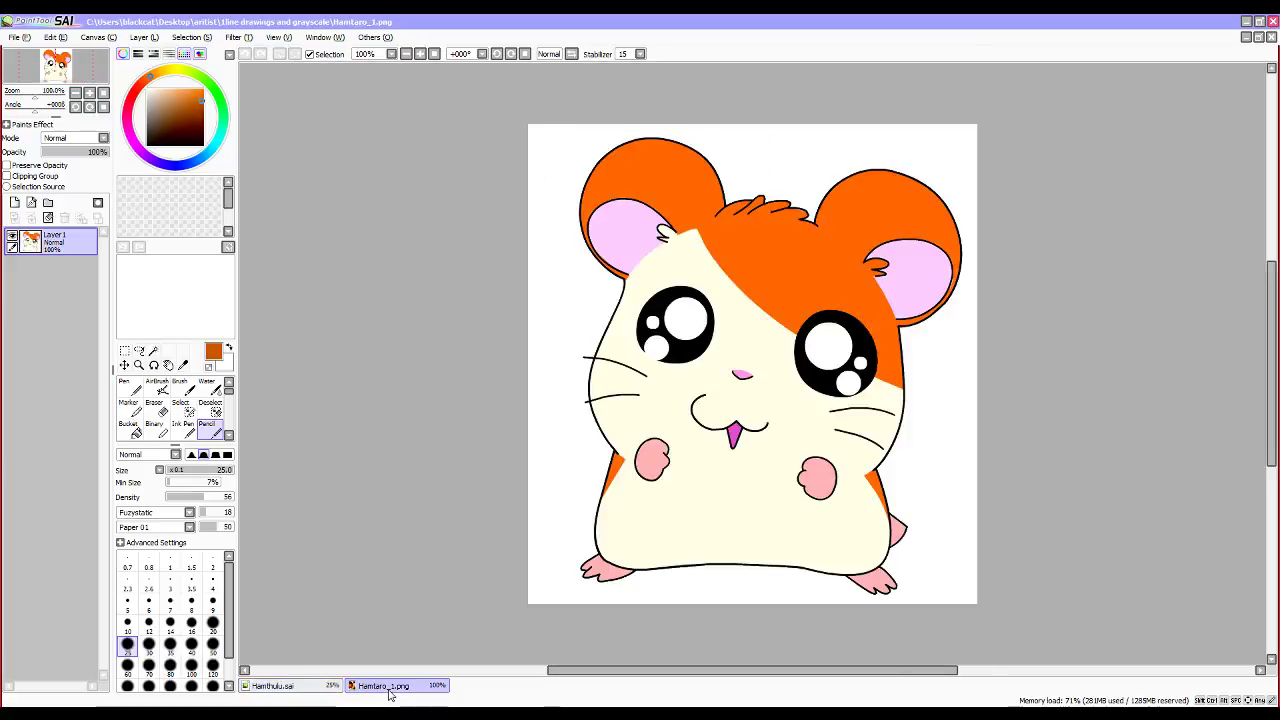
pyautogui.click(312, 687)
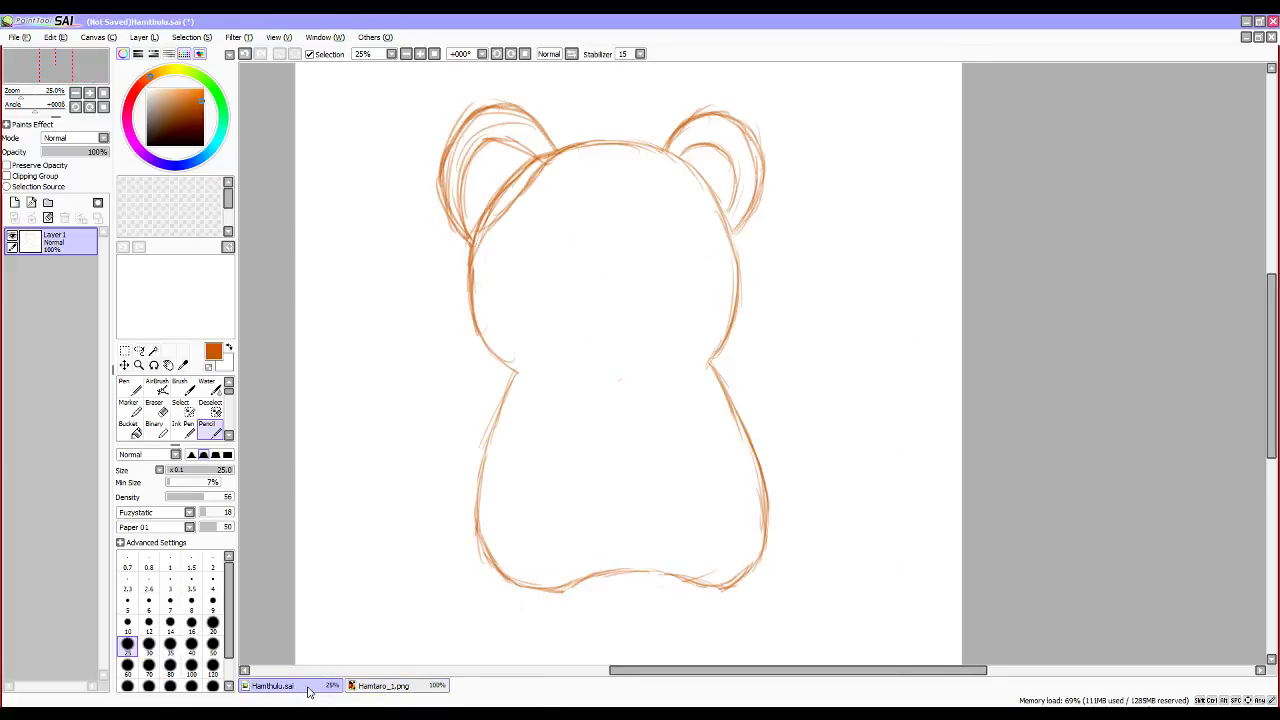
pyautogui.hotkey('ctrl', 'z')
pyautogui.hotkey('ctrl', 'z')
pyautogui.hotkey('ctrl', 'z')
pyautogui.hotkey('ctrl', 'z')
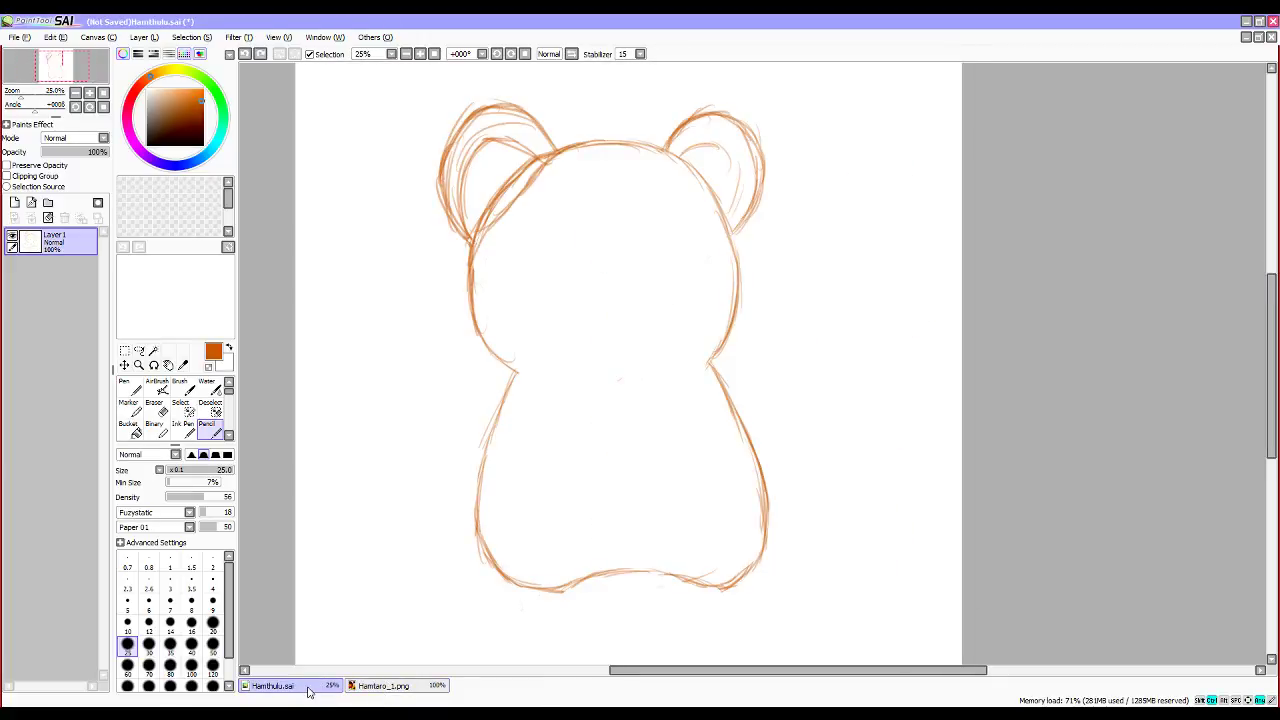
pyautogui.hotkey('ctrl', 'z')
pyautogui.hotkey('ctrl', 'z')
pyautogui.hotkey('ctrl', 'z')
pyautogui.hotkey('ctrl', 'z')
pyautogui.hotkey('ctrl', 'z')
pyautogui.hotkey('ctrl', 'z')
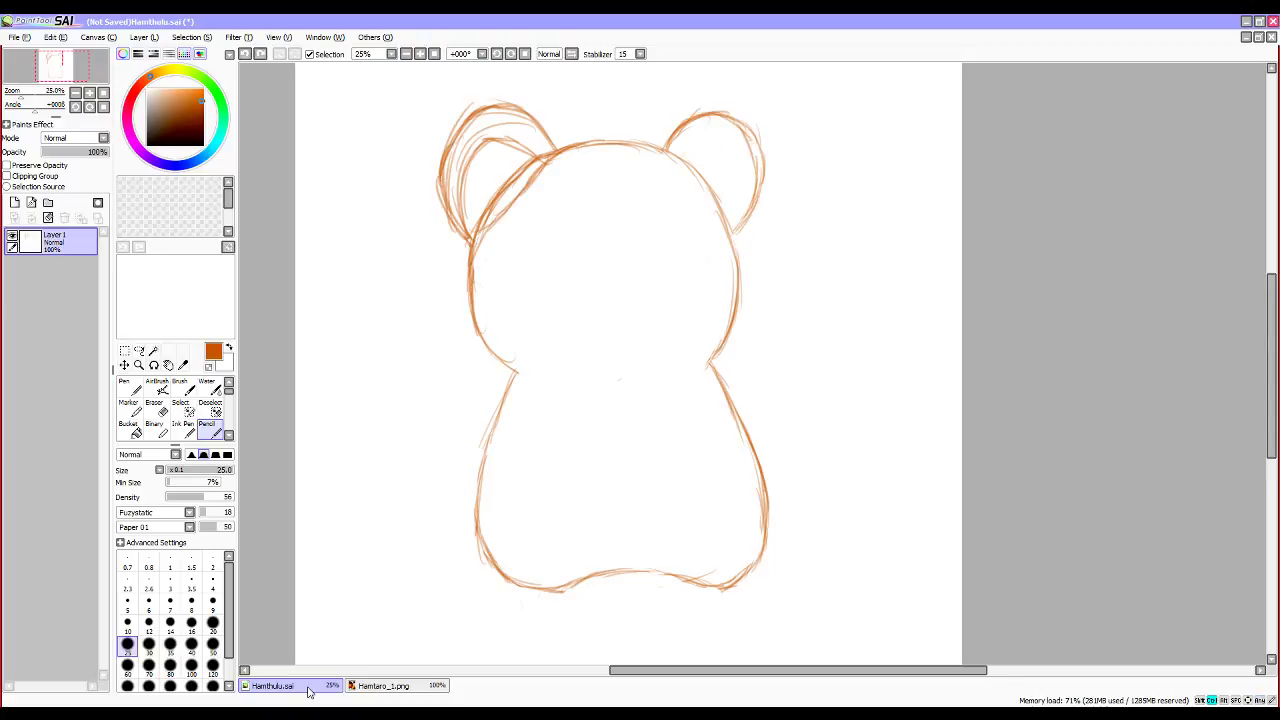
pyautogui.hotkey('ctrl', 'z')
pyautogui.hotkey('ctrl', 'z')
pyautogui.hotkey('ctrl', 'z')
pyautogui.hotkey('ctrl', 'z')
pyautogui.hotkey('ctrl', 'z')
pyautogui.hotkey('ctrl', 'z')
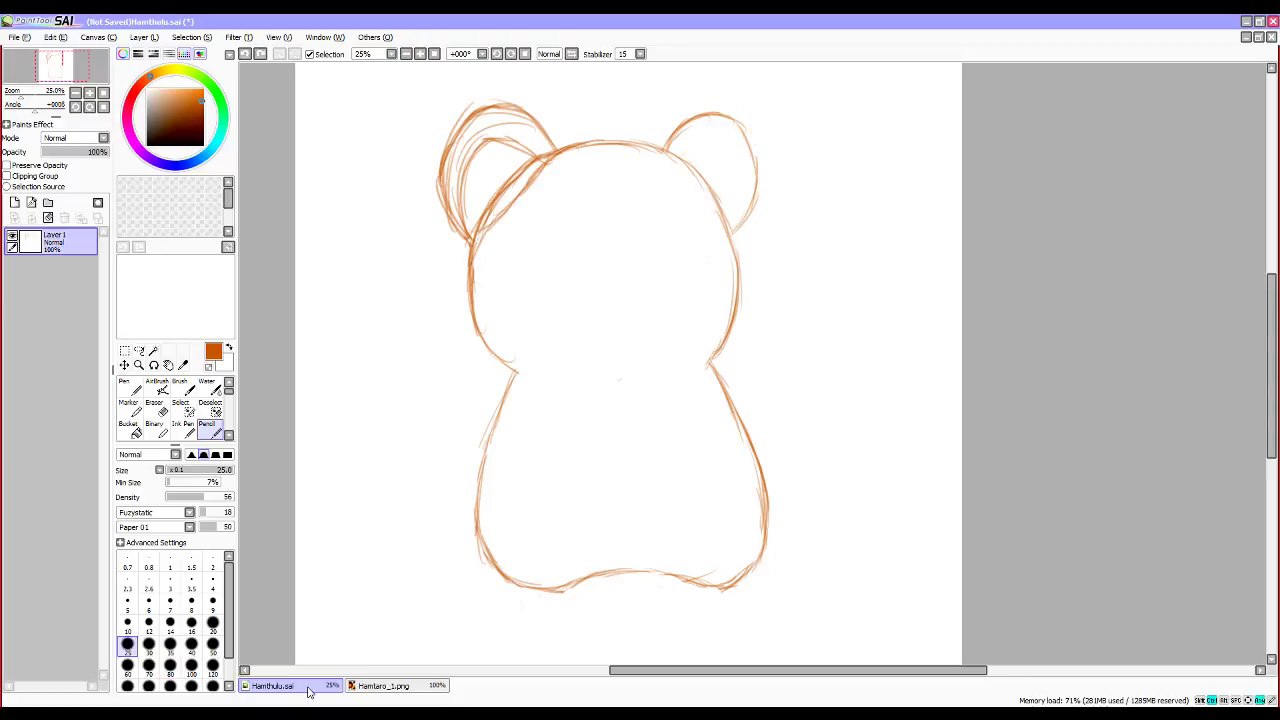
pyautogui.hotkey('ctrl', 'z')
pyautogui.hotkey('ctrl', 'z')
pyautogui.hotkey('ctrl', 'z')
pyautogui.hotkey('ctrl', 'z')
pyautogui.hotkey('ctrl', 'z')
pyautogui.hotkey('ctrl', 'z')
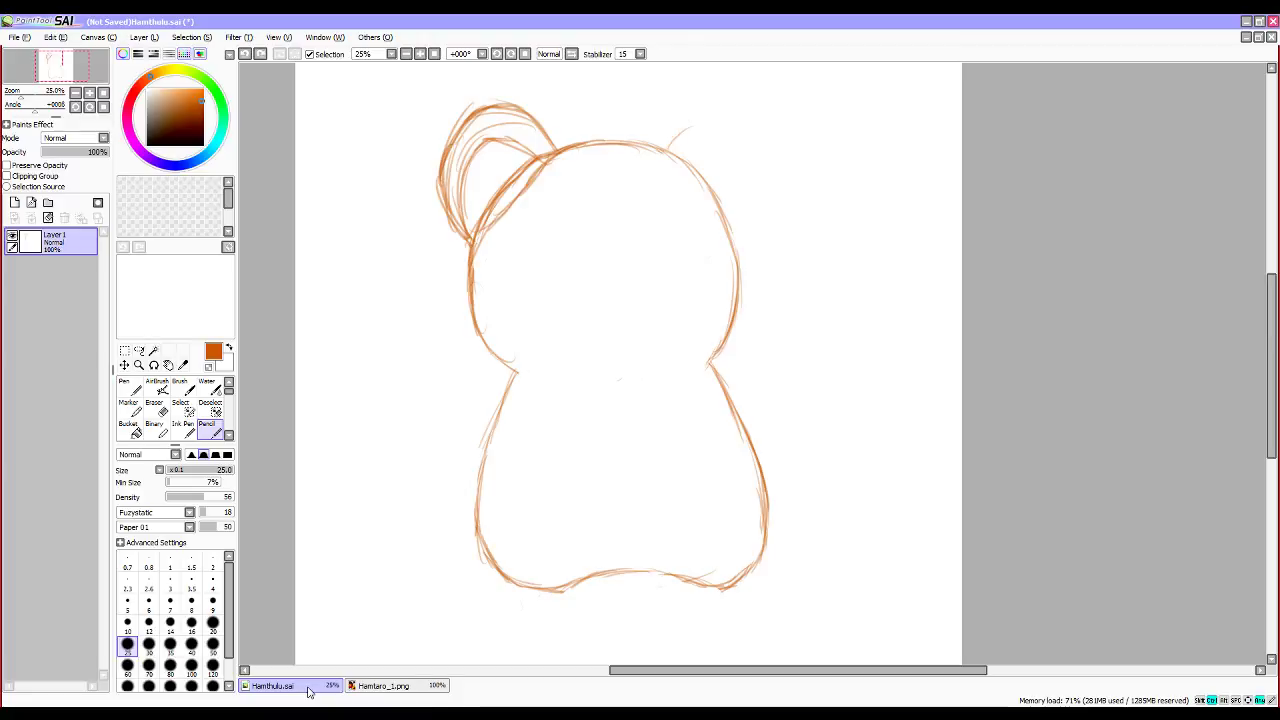
pyautogui.hotkey('ctrl', 'z')
pyautogui.hotkey('ctrl', 'z')
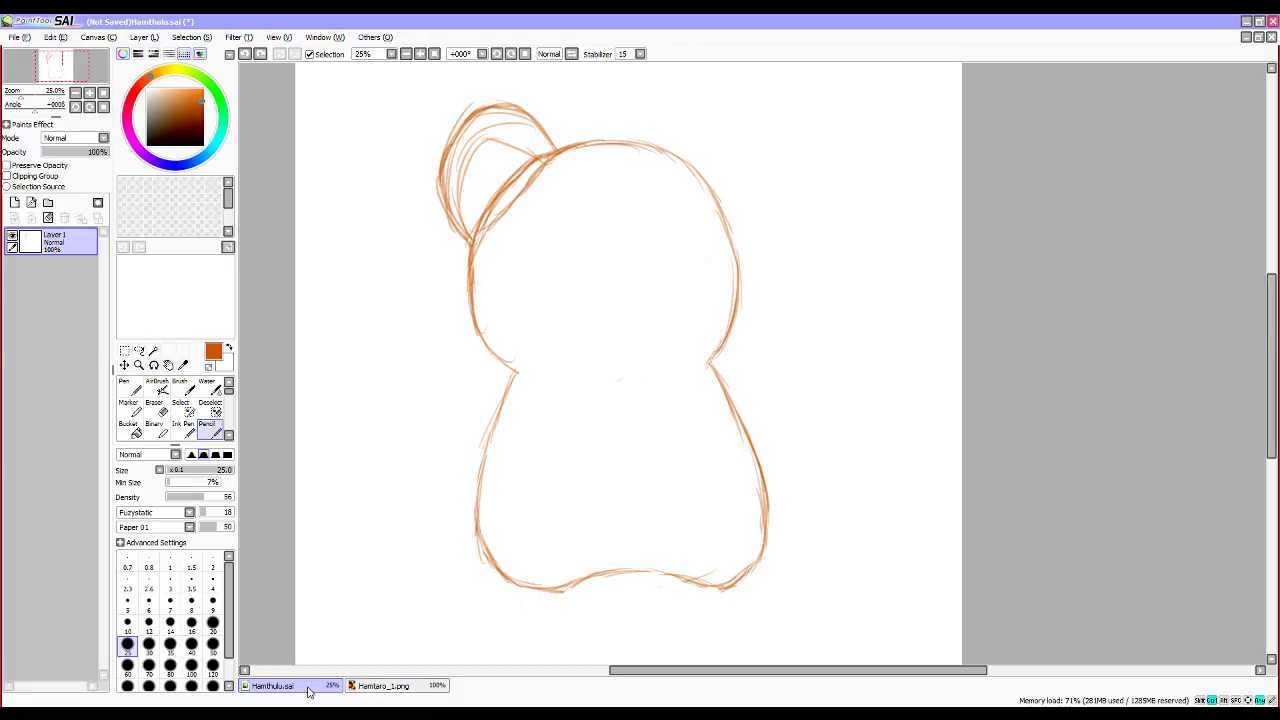
pyautogui.hotkey('ctrl', 'z')
pyautogui.hotkey('ctrl', 'z')
pyautogui.hotkey('ctrl', 'z')
pyautogui.hotkey('ctrl', 'z')
pyautogui.hotkey('ctrl', 'z')
pyautogui.hotkey('ctrl', 'z')
pyautogui.hotkey('ctrl', 'z')
pyautogui.hotkey('ctrl', 'z')
pyautogui.hotkey('ctrl', 'z')
pyautogui.hotkey('ctrl', 'z')
pyautogui.hotkey('ctrl', 'z')
pyautogui.hotkey('ctrl', 'z')
pyautogui.hotkey('ctrl', 'z')
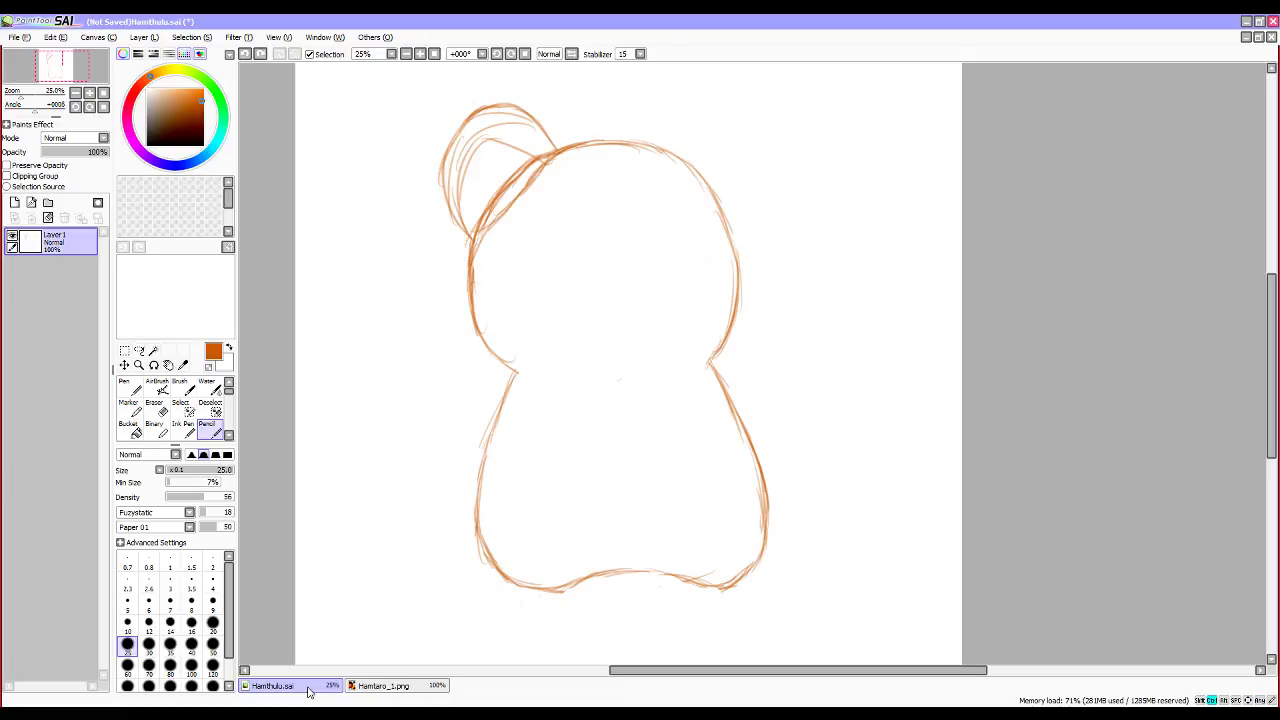
pyautogui.hotkey('ctrl', 'z')
pyautogui.hotkey('ctrl', 'z')
pyautogui.hotkey('ctrl', 'z')
pyautogui.hotkey('ctrl', 'z')
pyautogui.hotkey('ctrl', 'z')
pyautogui.hotkey('ctrl', 'z')
pyautogui.hotkey('ctrl', 'z')
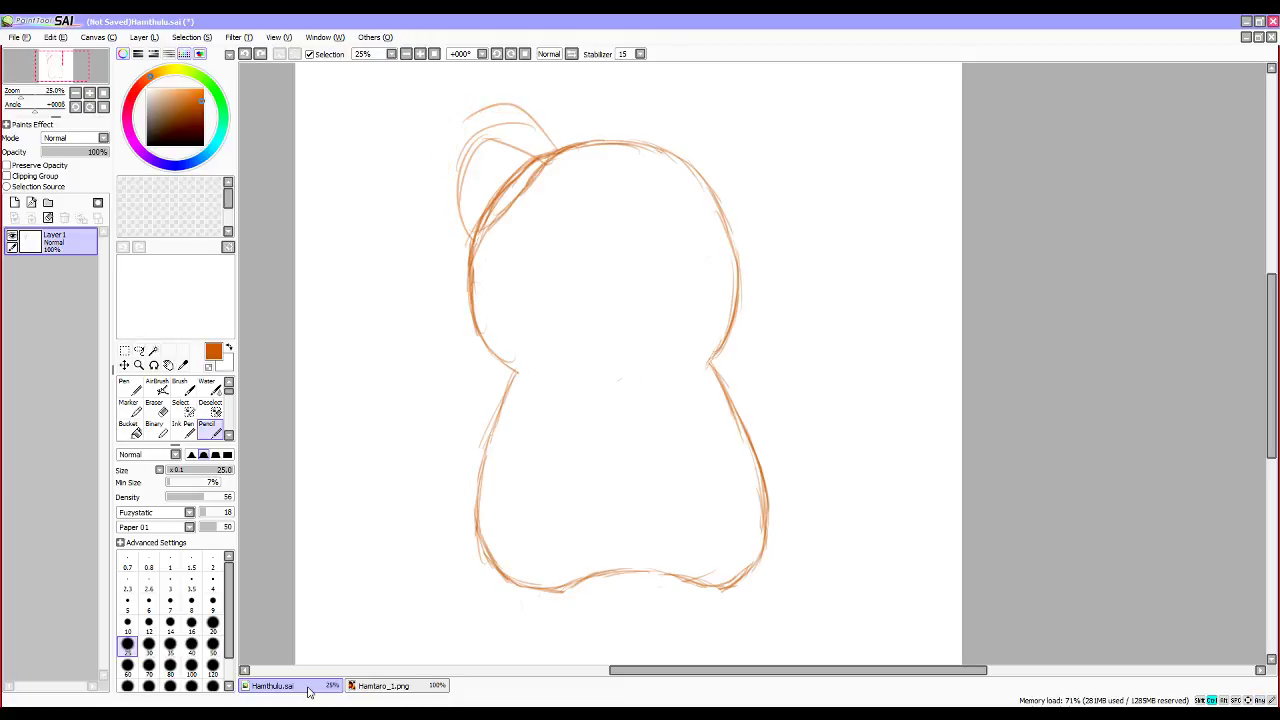
pyautogui.hotkey('ctrl', 'z')
pyautogui.hotkey('ctrl', 'z')
pyautogui.hotkey('ctrl', 'z')
pyautogui.hotkey('ctrl', 'z')
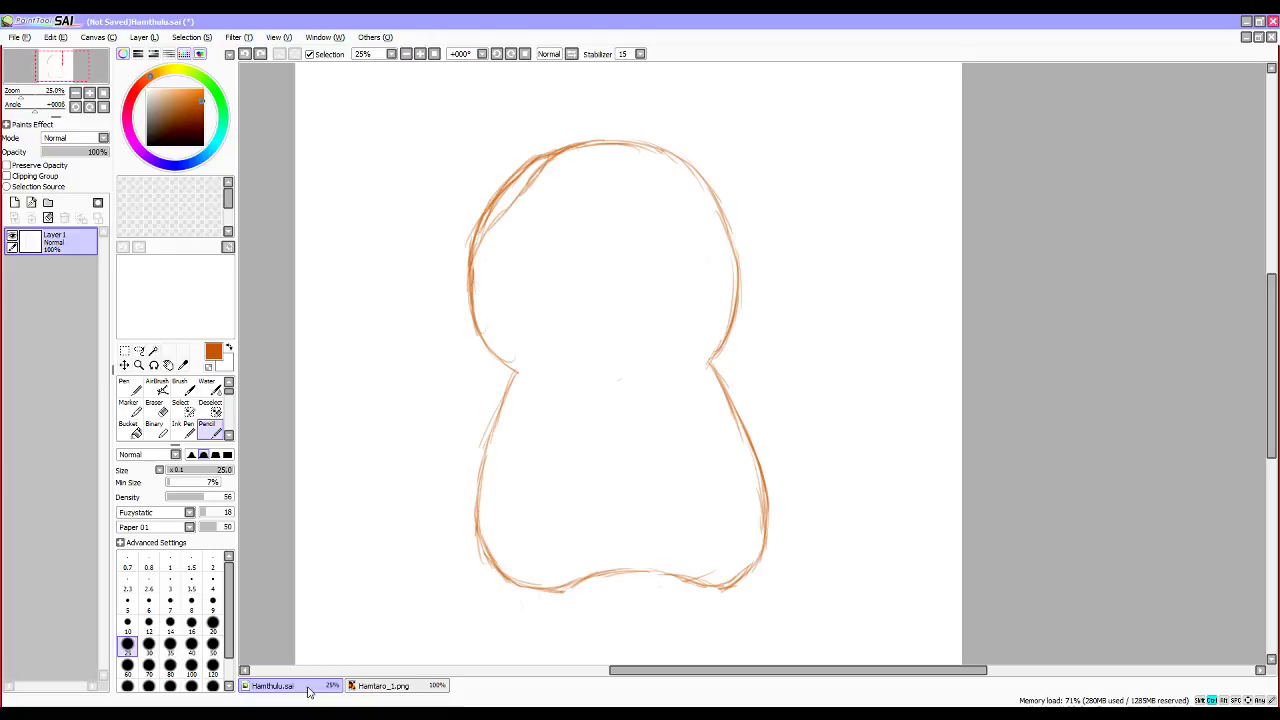
pyautogui.hotkey('ctrl', 'z')
pyautogui.hotkey('ctrl', 'z')
pyautogui.hotkey('ctrl', 'z')
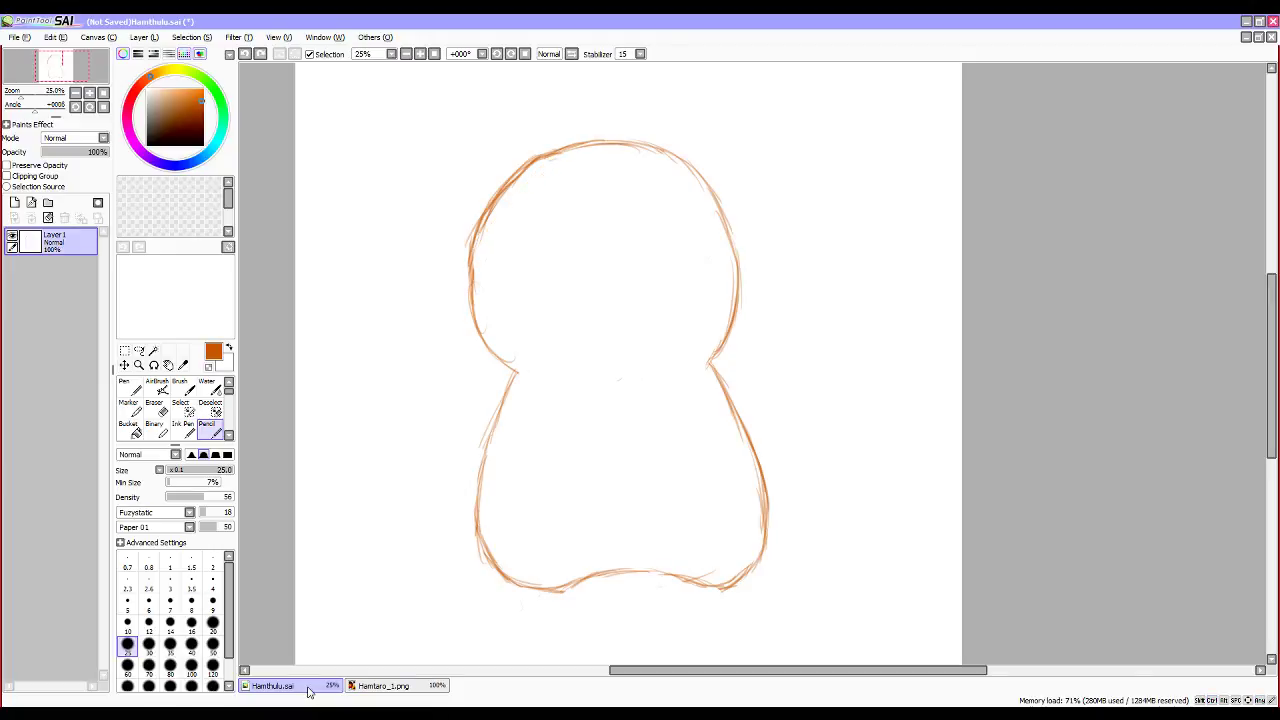
# Draw a large, nearly circular ear outline on the head's upper right with the pencil.
pyautogui.press('n')
pyautogui.press('n')
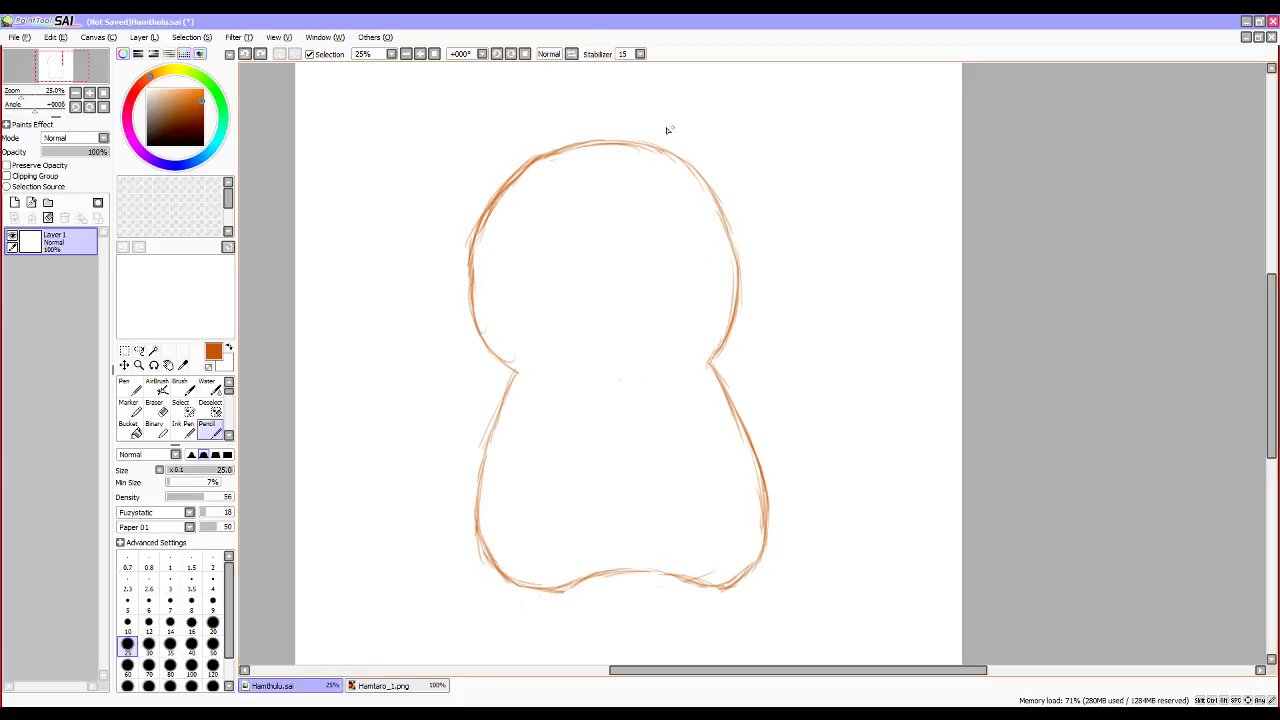
pyautogui.moveTo(660, 148)
pyautogui.mouseDown()
pyautogui.moveTo(663, 117)
pyautogui.moveTo(713, 73)
pyautogui.moveTo(778, 93)
pyautogui.moveTo(786, 161)
pyautogui.moveTo(757, 201)
pyautogui.moveTo(722, 204)
pyautogui.mouseUp()
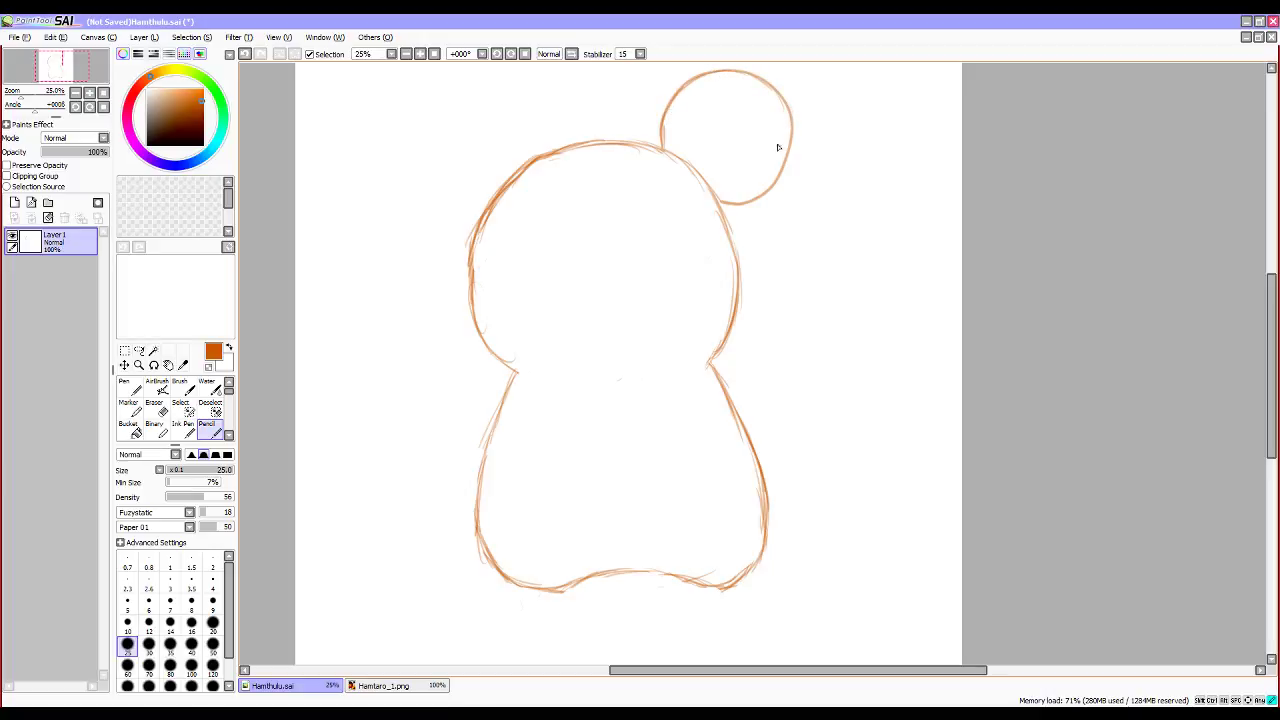
pyautogui.moveTo(779, 147)
pyautogui.mouseDown()
pyautogui.moveTo(724, 205)
pyautogui.moveTo(762, 182)
pyautogui.mouseUp()
# Compare with Hamtaro_1.png, then select the upper-right ear outline with the Select brush, move it inward to overlap the head, and deselect it.
pyautogui.click(376, 688)
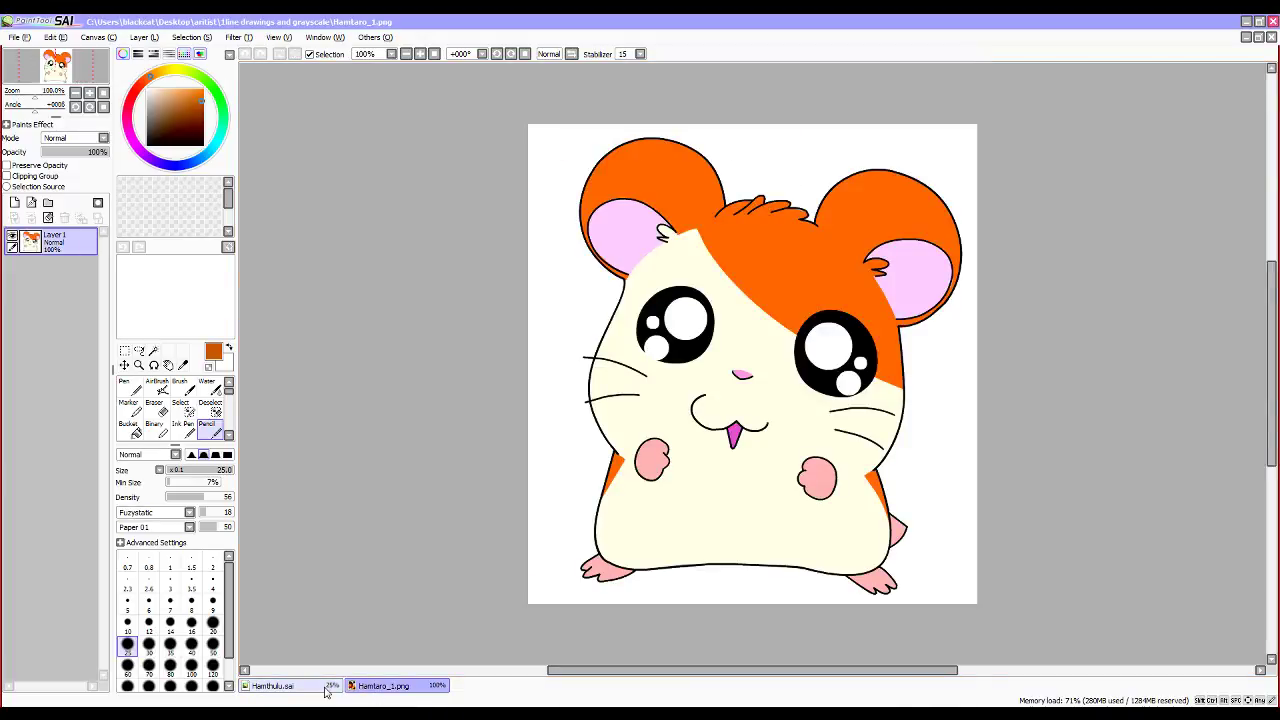
pyautogui.click(272, 686)
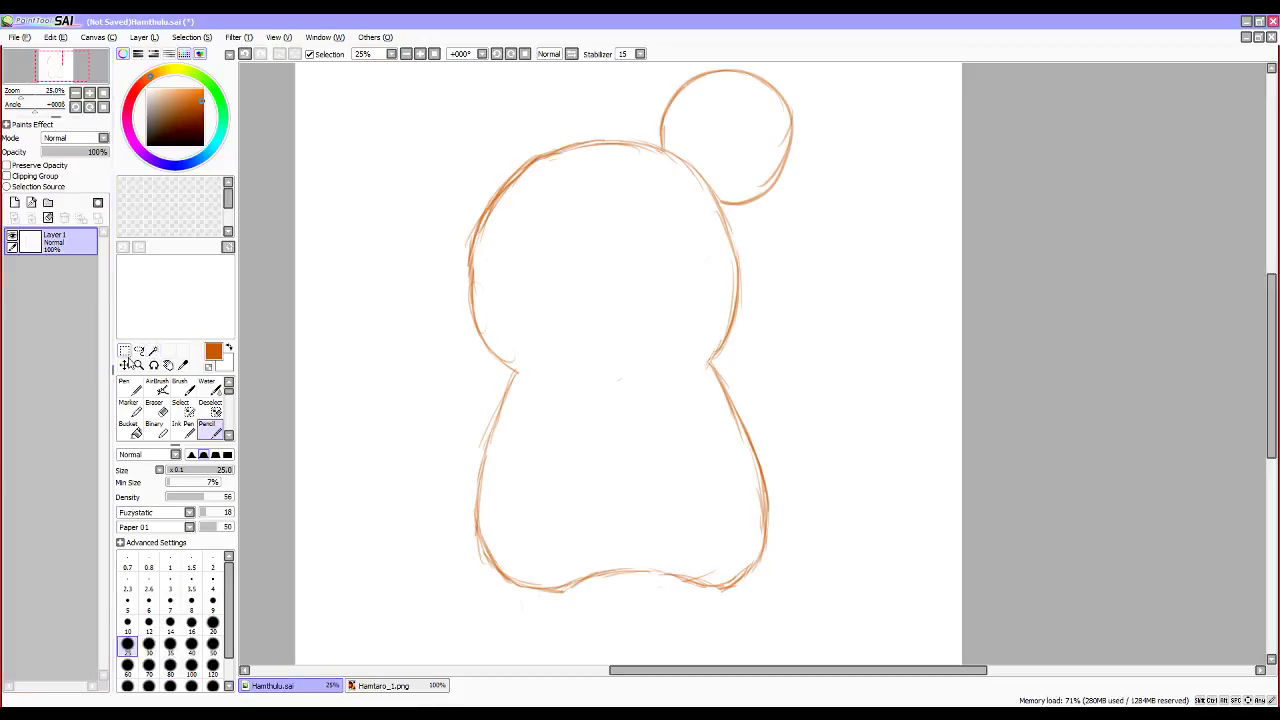
pyautogui.click(183, 407)
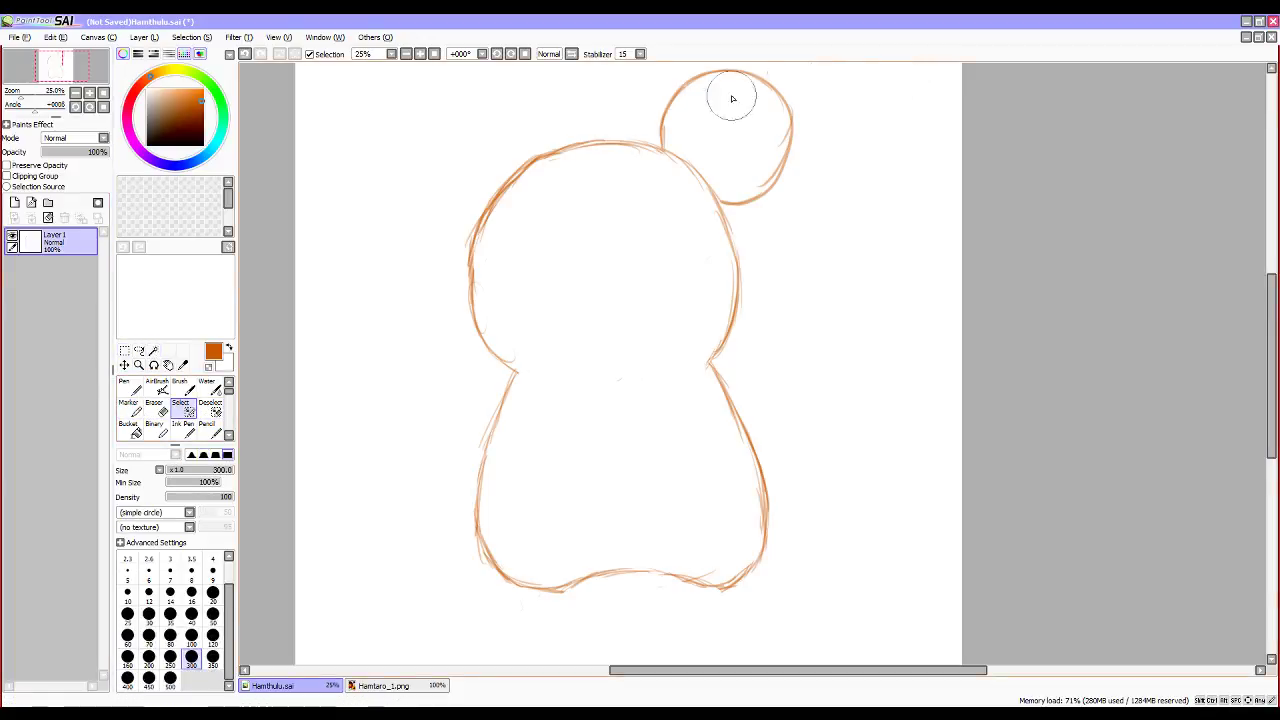
pyautogui.moveTo(663, 127)
pyautogui.mouseDown()
pyautogui.moveTo(701, 94)
pyautogui.moveTo(756, 98)
pyautogui.moveTo(785, 133)
pyautogui.moveTo(738, 200)
pyautogui.mouseUp()
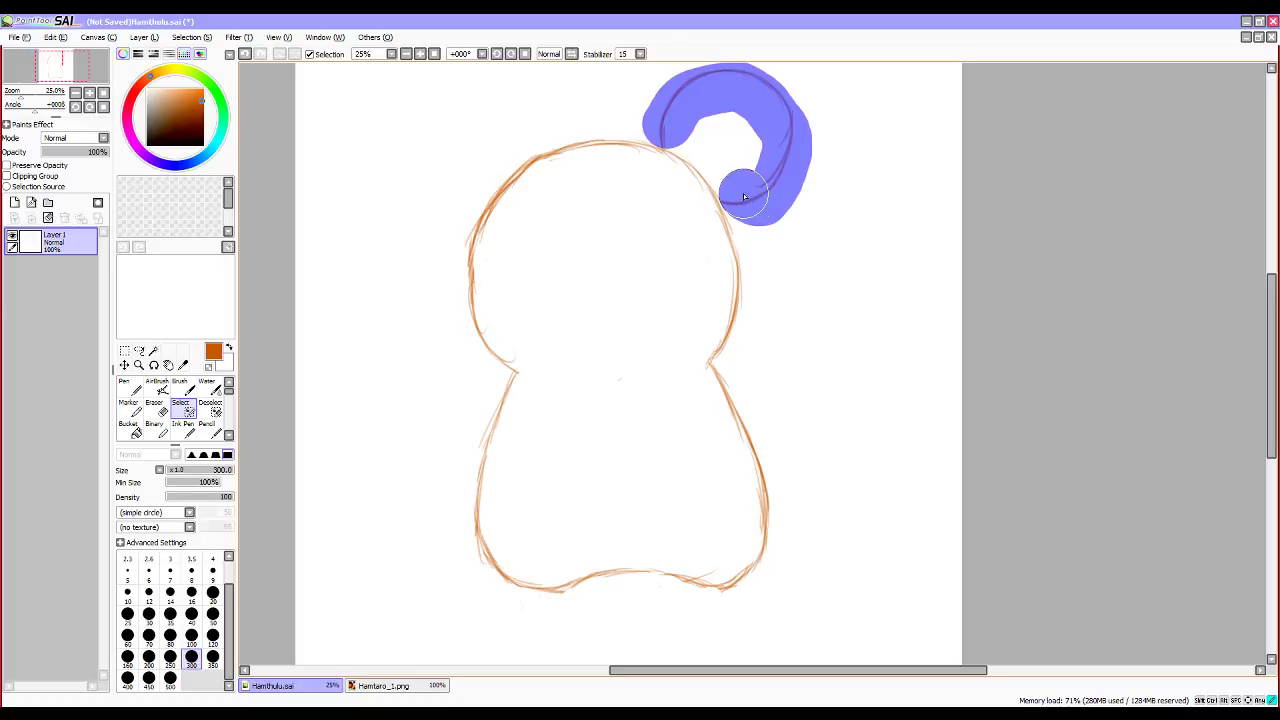
pyautogui.click(124, 364)
pyautogui.moveTo(780, 122); pyautogui.dragTo(773, 149)
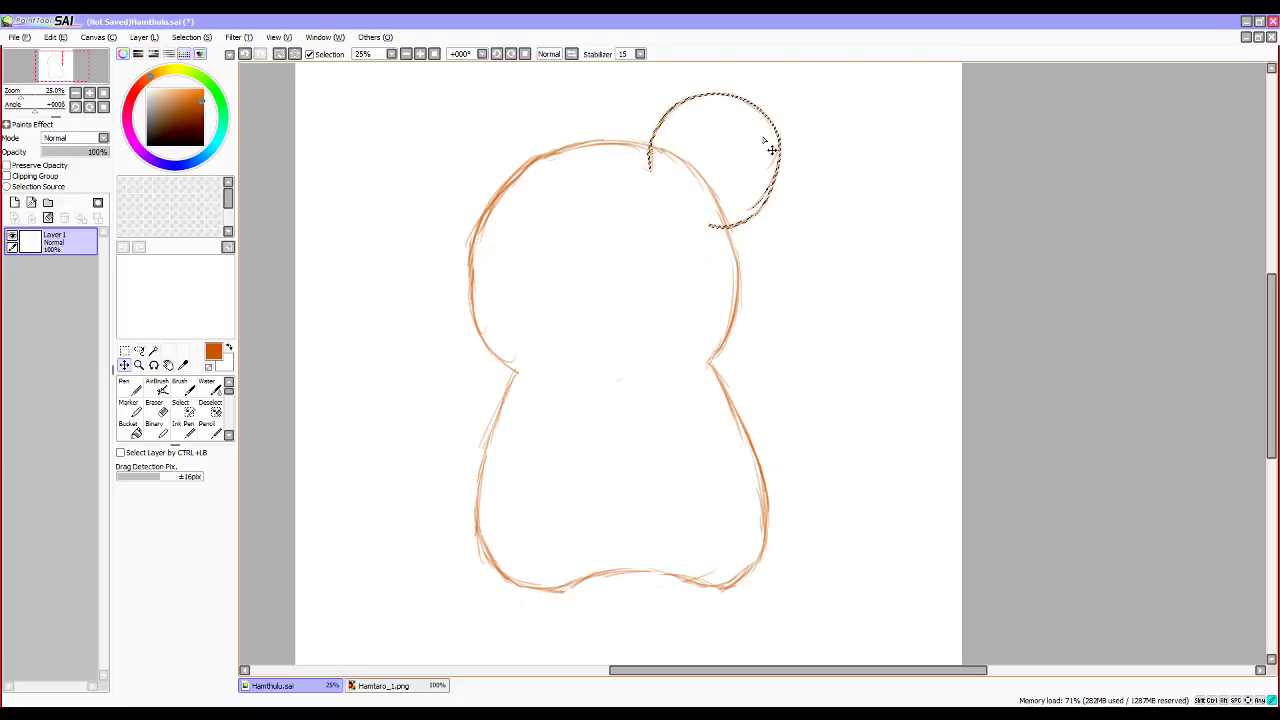
pyautogui.click(390, 686)
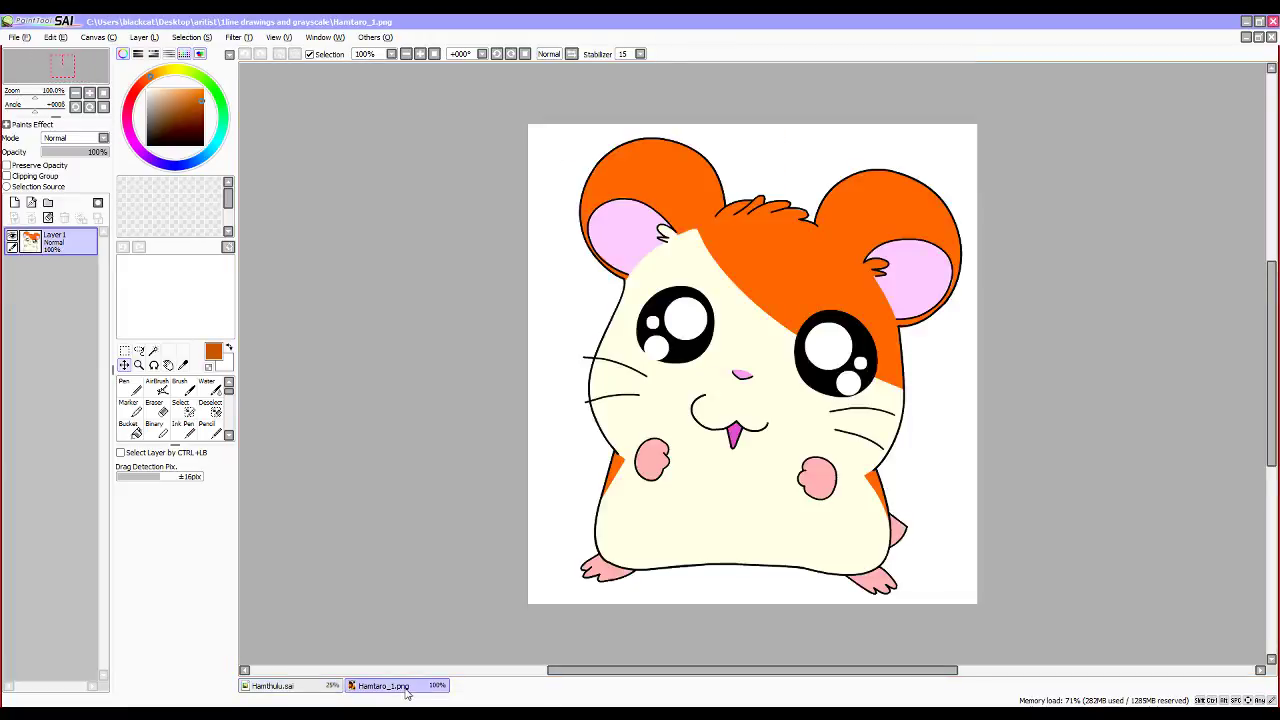
pyautogui.click(285, 688)
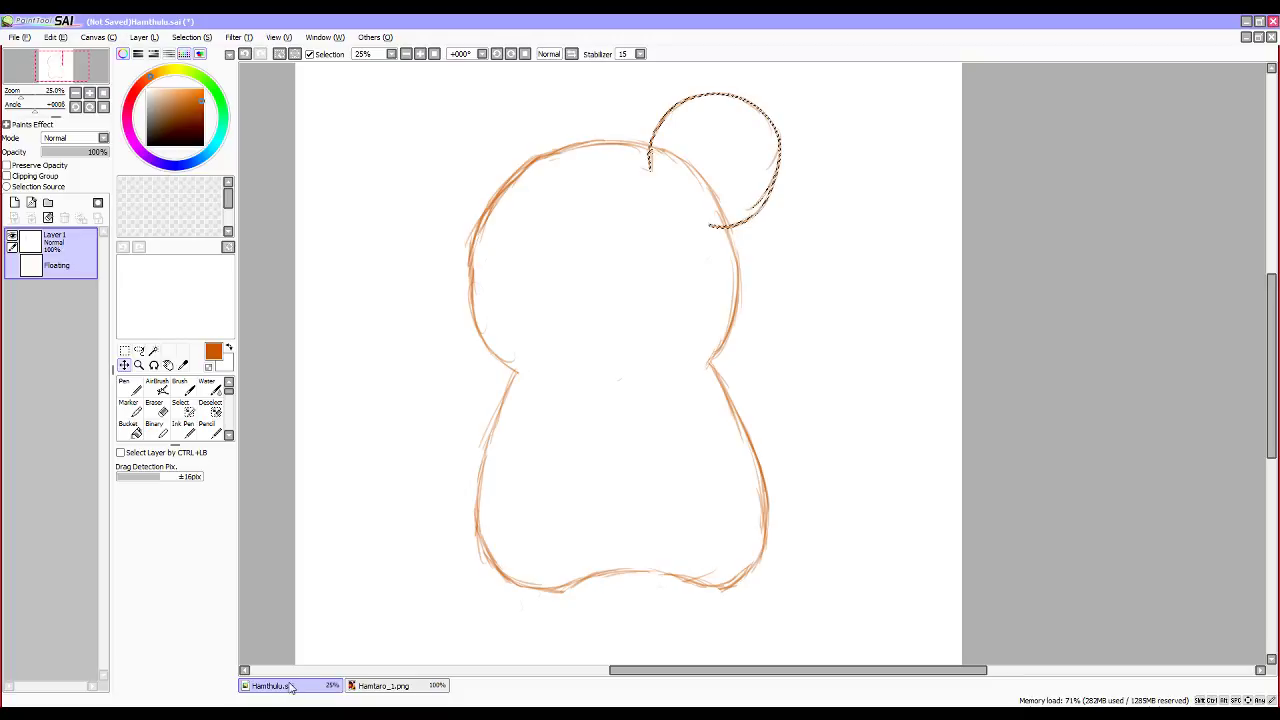
pyautogui.hotkey('ctrl', 'd')
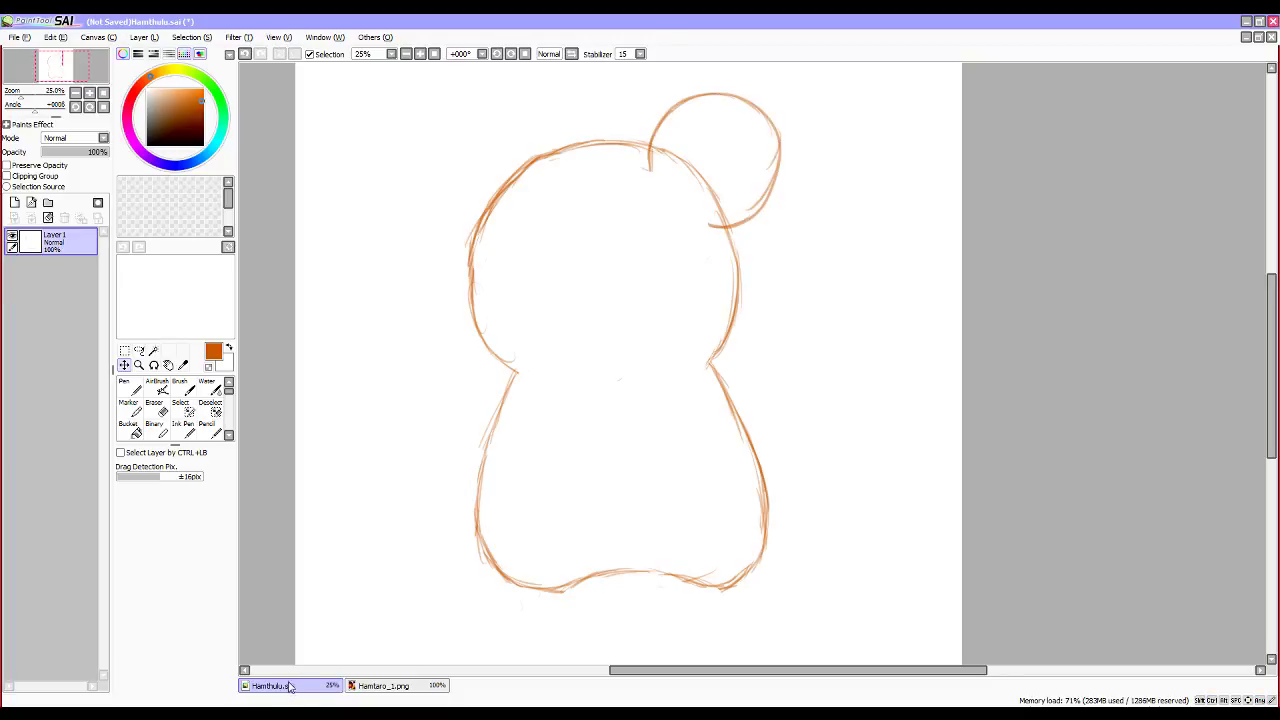
# Check Hamtaro_1.png, sketch a matching round ear on the head's upper left with the pencil, and erase its stray inner strokes.
pyautogui.click(385, 686)
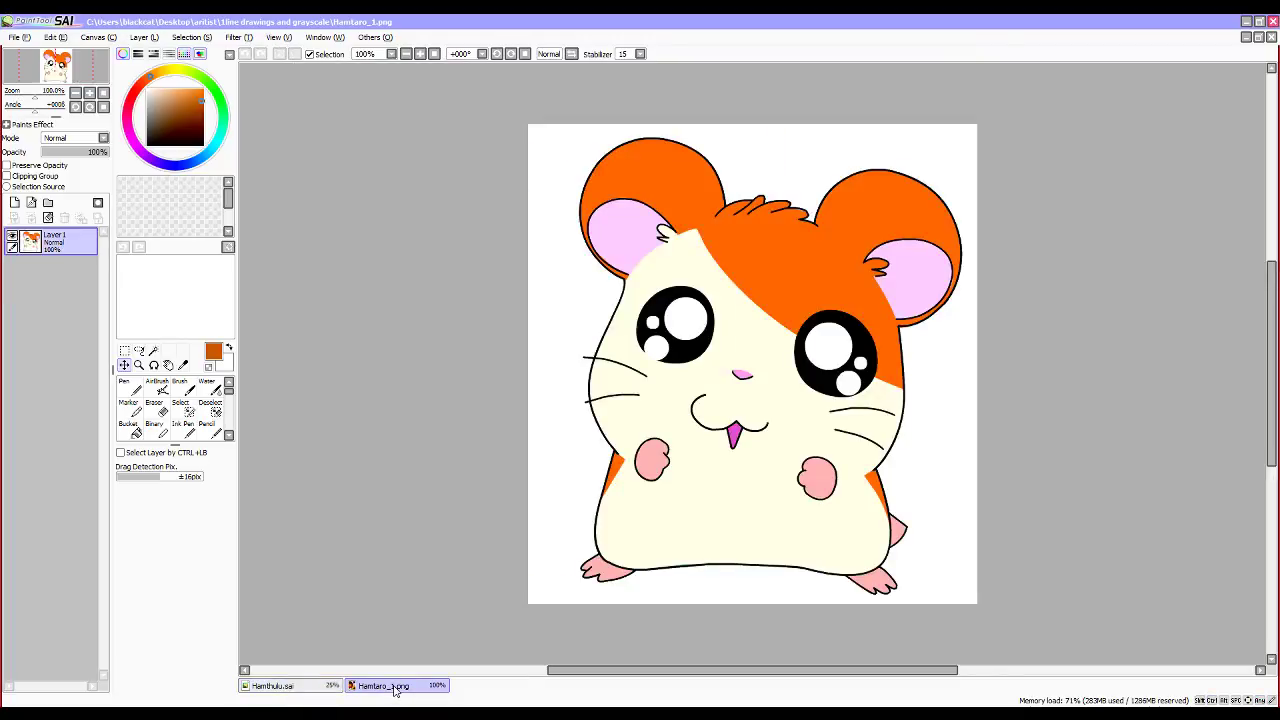
pyautogui.click(270, 686)
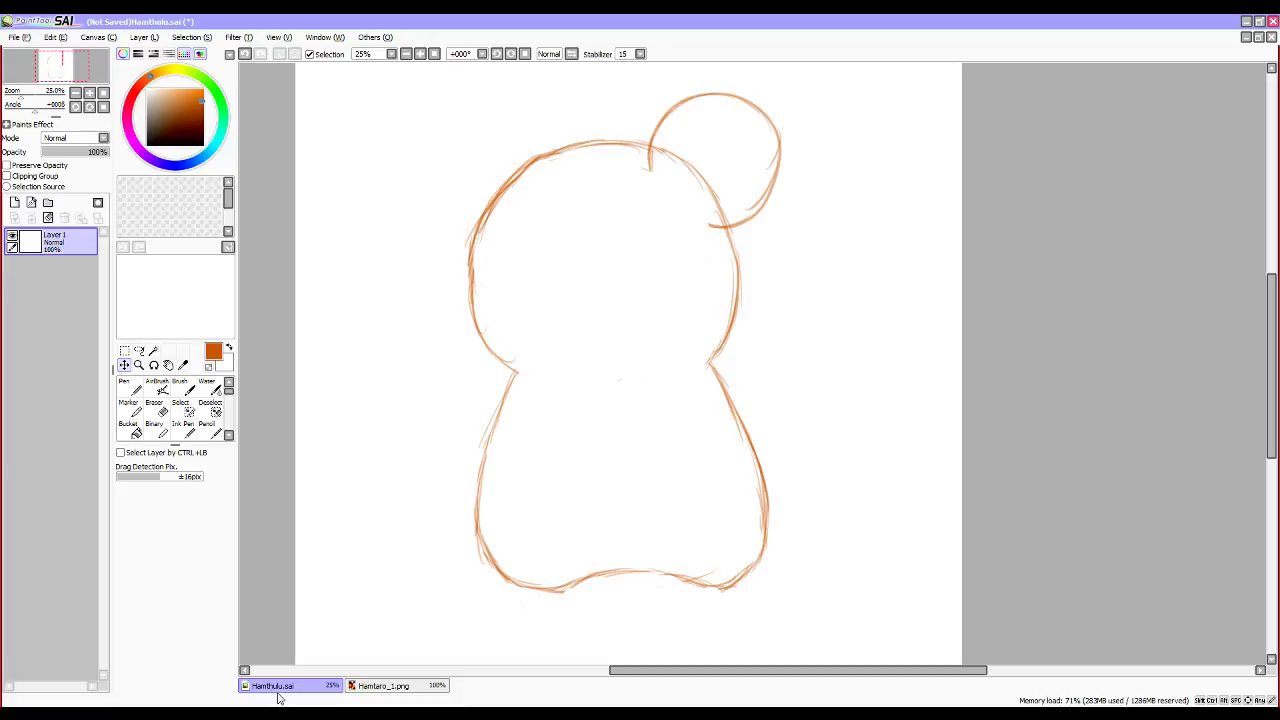
pyautogui.press('n')
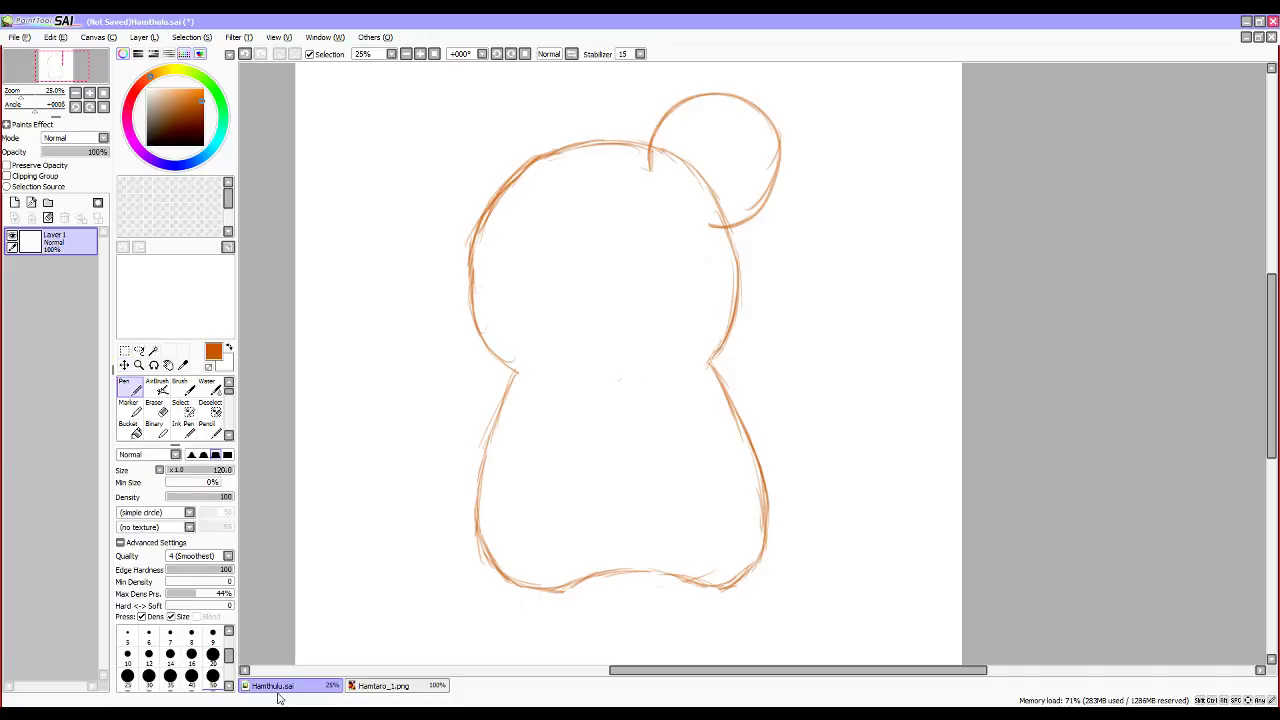
pyautogui.press('n')
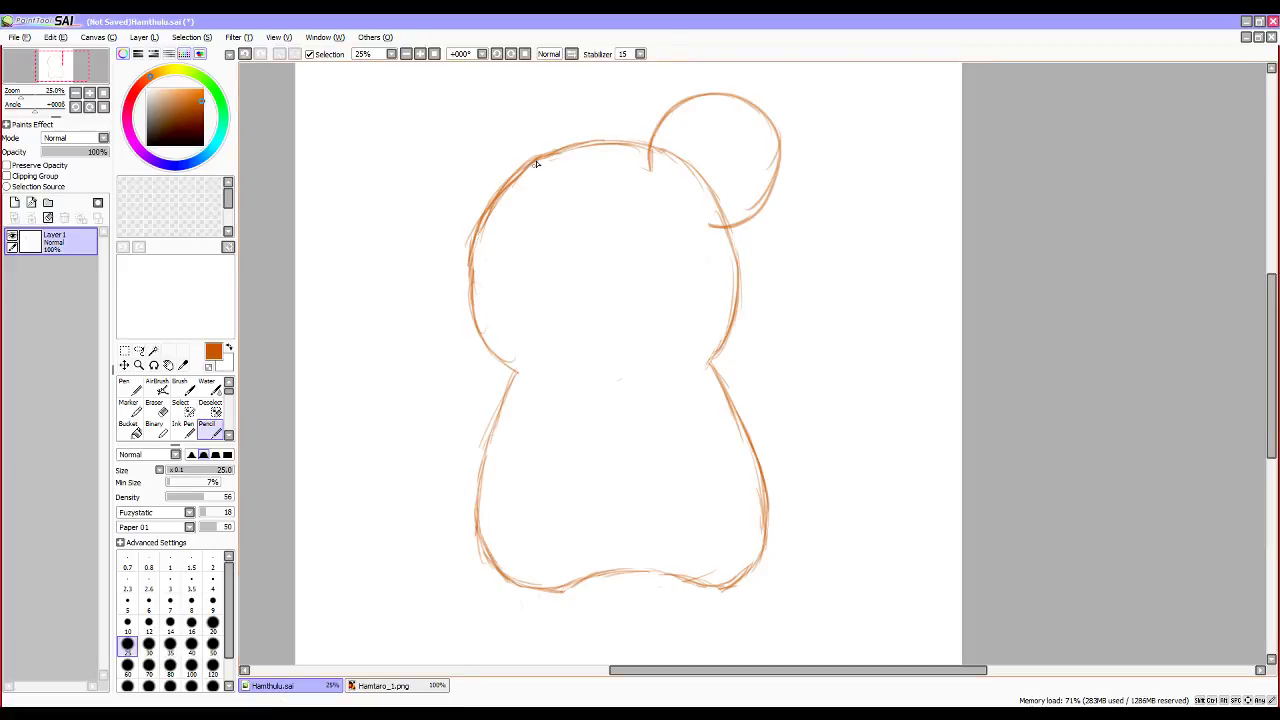
pyautogui.moveTo(540, 167)
pyautogui.mouseDown()
pyautogui.moveTo(484, 113)
pyautogui.moveTo(434, 145)
pyautogui.moveTo(445, 138)
pyautogui.moveTo(421, 201)
pyautogui.moveTo(428, 193)
pyautogui.moveTo(475, 243)
pyautogui.moveTo(512, 235)
pyautogui.moveTo(459, 232)
pyautogui.moveTo(472, 239)
pyautogui.moveTo(433, 216)
pyautogui.moveTo(425, 187)
pyautogui.moveTo(454, 134)
pyautogui.mouseUp()
pyautogui.moveTo(429, 189); pyautogui.dragTo(430, 195)
pyautogui.moveTo(452, 128)
pyautogui.mouseDown()
pyautogui.moveTo(435, 215)
pyautogui.moveTo(430, 184)
pyautogui.moveTo(465, 231)
pyautogui.moveTo(492, 241)
pyautogui.moveTo(508, 232)
pyautogui.moveTo(479, 239)
pyautogui.moveTo(425, 190)
pyautogui.moveTo(457, 118)
pyautogui.moveTo(517, 136)
pyautogui.mouseUp()
pyautogui.moveTo(538, 184)
pyautogui.mouseDown()
pyautogui.moveTo(516, 121)
pyautogui.moveTo(530, 135)
pyautogui.moveTo(498, 110)
pyautogui.moveTo(467, 112)
pyautogui.moveTo(432, 139)
pyautogui.moveTo(422, 174)
pyautogui.moveTo(437, 154)
pyautogui.moveTo(437, 209)
pyautogui.moveTo(463, 235)
pyautogui.moveTo(514, 239)
pyautogui.moveTo(432, 208)
pyautogui.mouseUp()
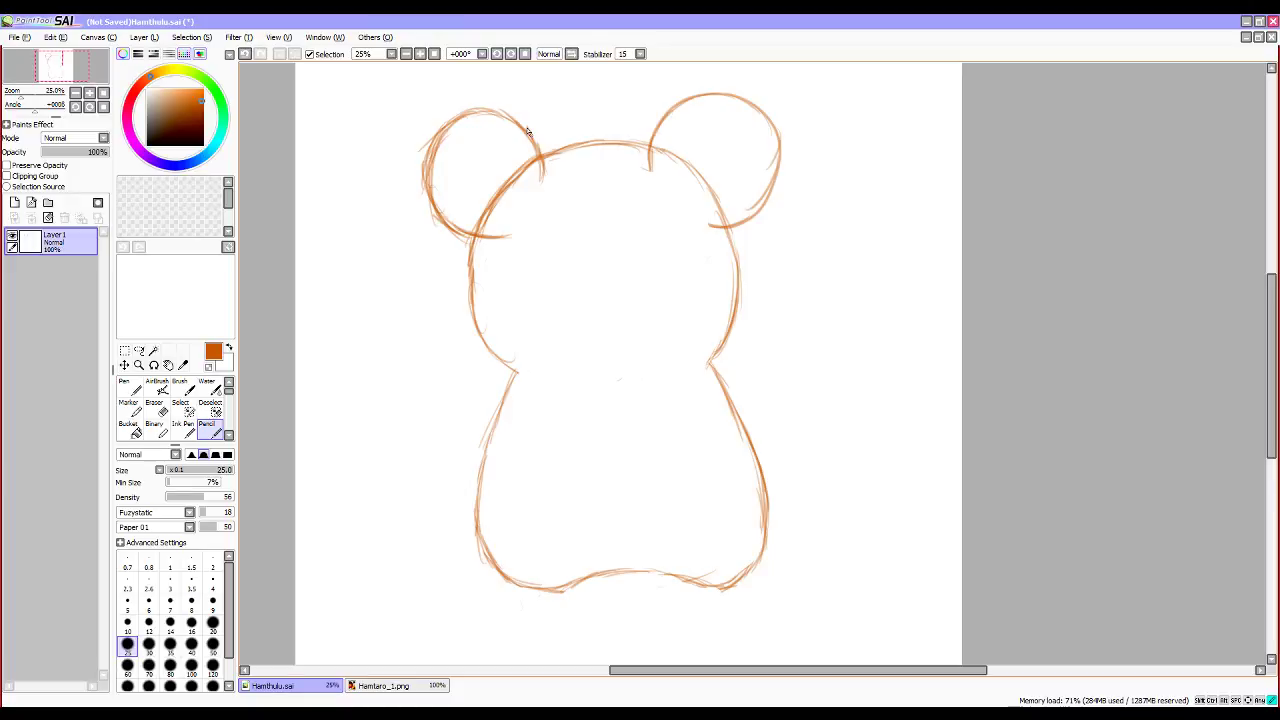
pyautogui.moveTo(528, 131); pyautogui.dragTo(426, 193)
pyautogui.press('e')
pyautogui.moveTo(497, 122)
pyautogui.mouseDown()
pyautogui.moveTo(457, 127)
pyautogui.moveTo(437, 156)
pyautogui.moveTo(437, 190)
pyautogui.mouseUp()
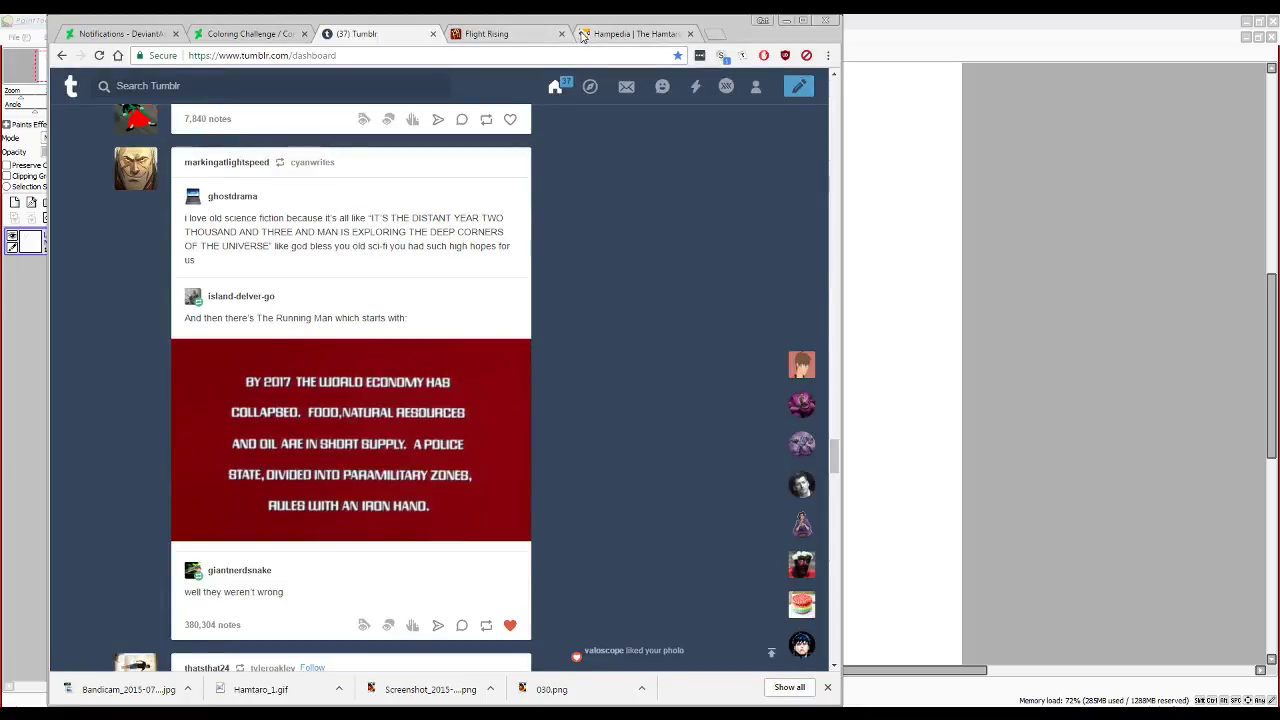
# Examine the hamster pictures on the Hampedia page in Chrome and return to the Hamthulu drawing in PaintTool SAI.
pyautogui.click(588, 34)
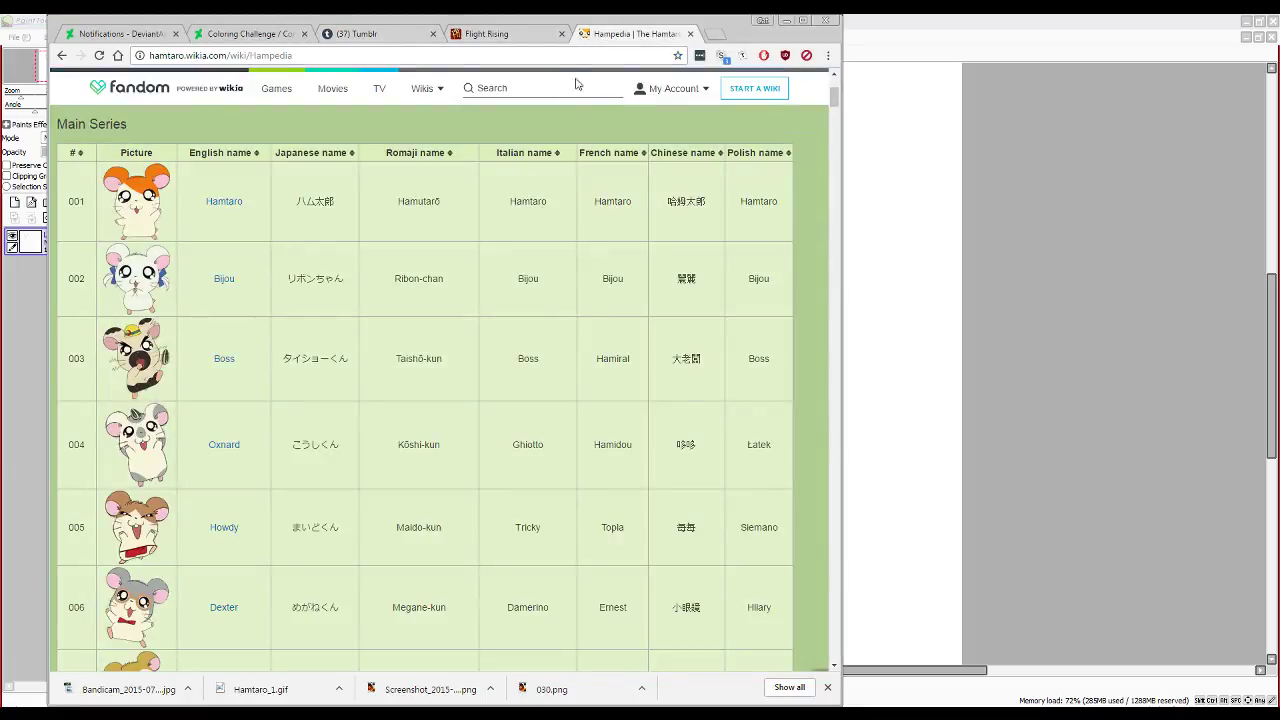
pyautogui.scroll(-1, 504, 354)
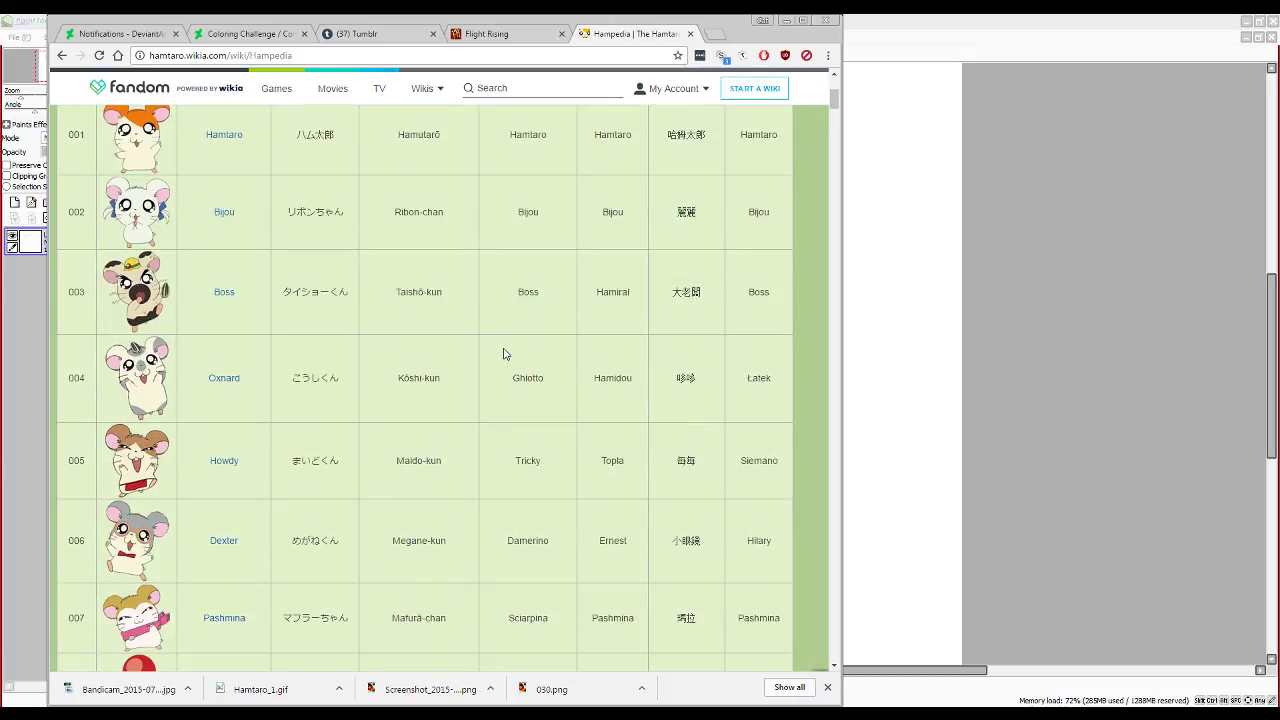
pyautogui.click(1126, 336)
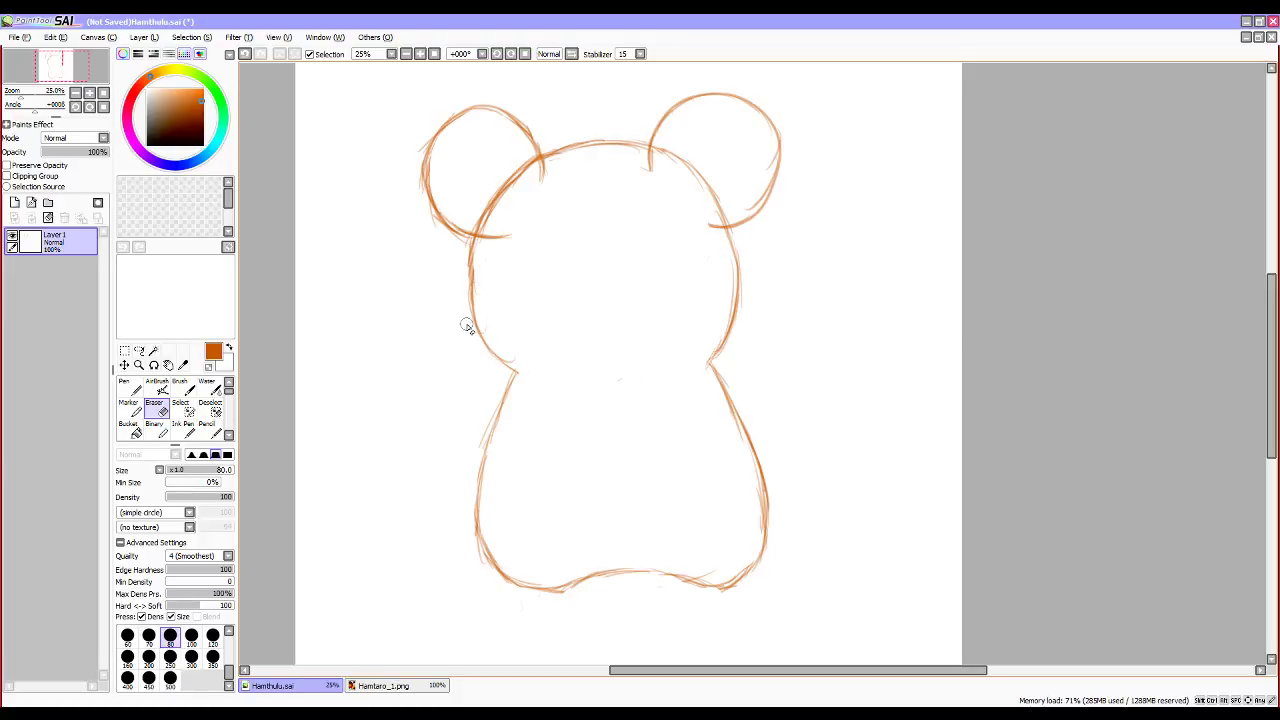
# Try to shift the upper-left ear outline slightly with a brush selection, then undo the move and the preceding ear cleanup.
pyautogui.click(181, 406)
pyautogui.moveTo(445, 232)
pyautogui.mouseDown()
pyautogui.moveTo(443, 143)
pyautogui.moveTo(495, 113)
pyautogui.moveTo(529, 130)
pyautogui.moveTo(454, 145)
pyautogui.moveTo(447, 230)
pyautogui.mouseUp()
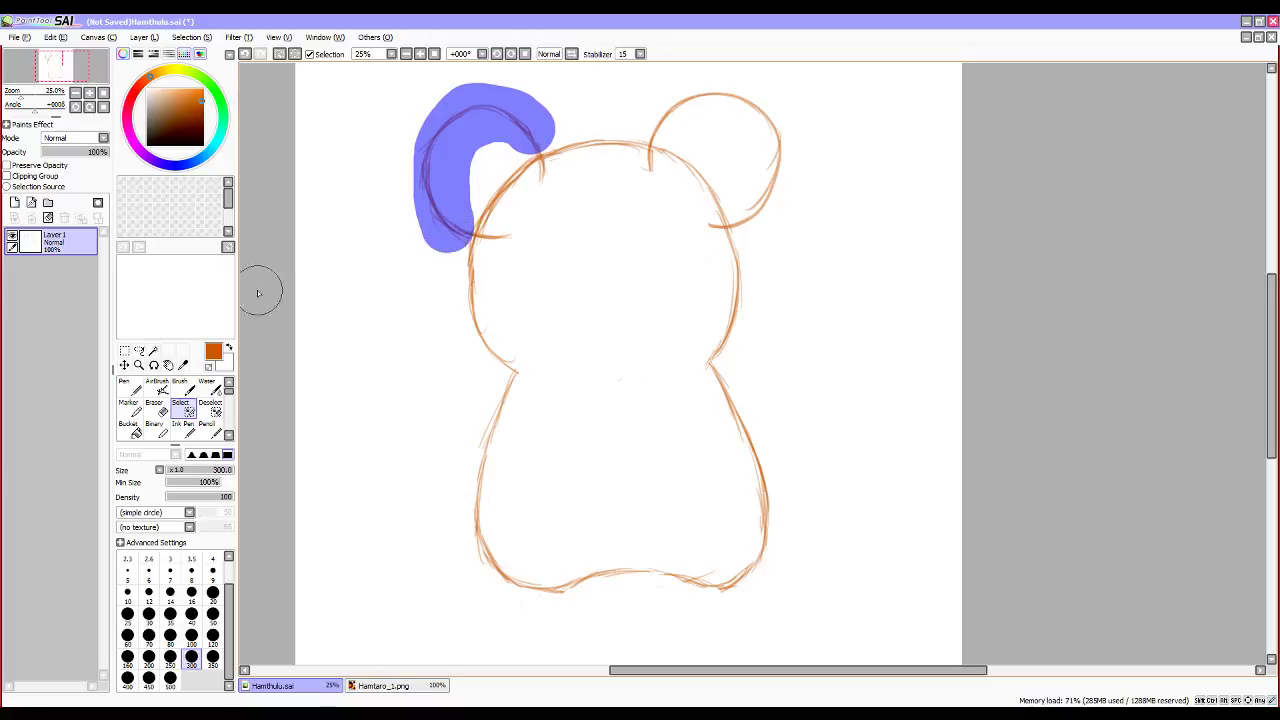
pyautogui.click(124, 365)
pyautogui.moveTo(471, 154)
pyautogui.mouseDown()
pyautogui.moveTo(484, 142)
pyautogui.moveTo(472, 167)
pyautogui.moveTo(457, 163)
pyautogui.mouseUp()
pyautogui.hotkey('ctrl', 'd')
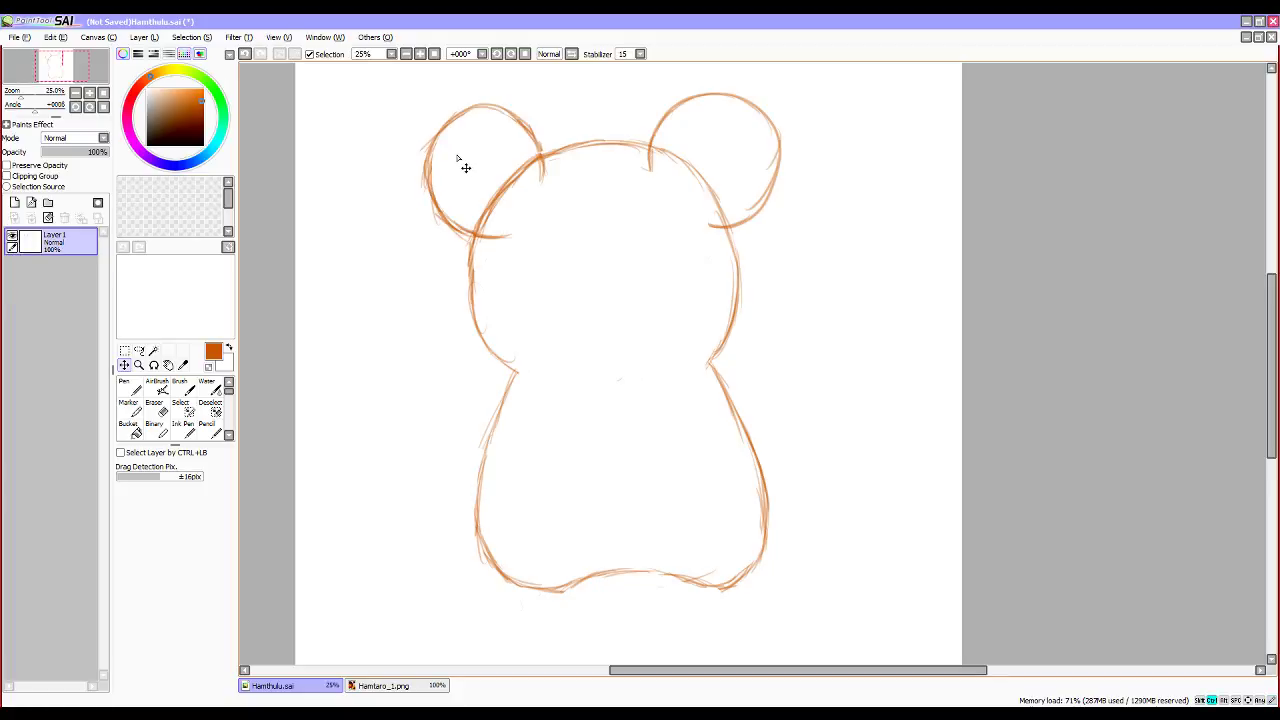
pyautogui.hotkey('ctrl', 'z')
pyautogui.hotkey('ctrl', 'z')
pyautogui.hotkey('ctrl', 'z')
pyautogui.hotkey('ctrl', 'z')
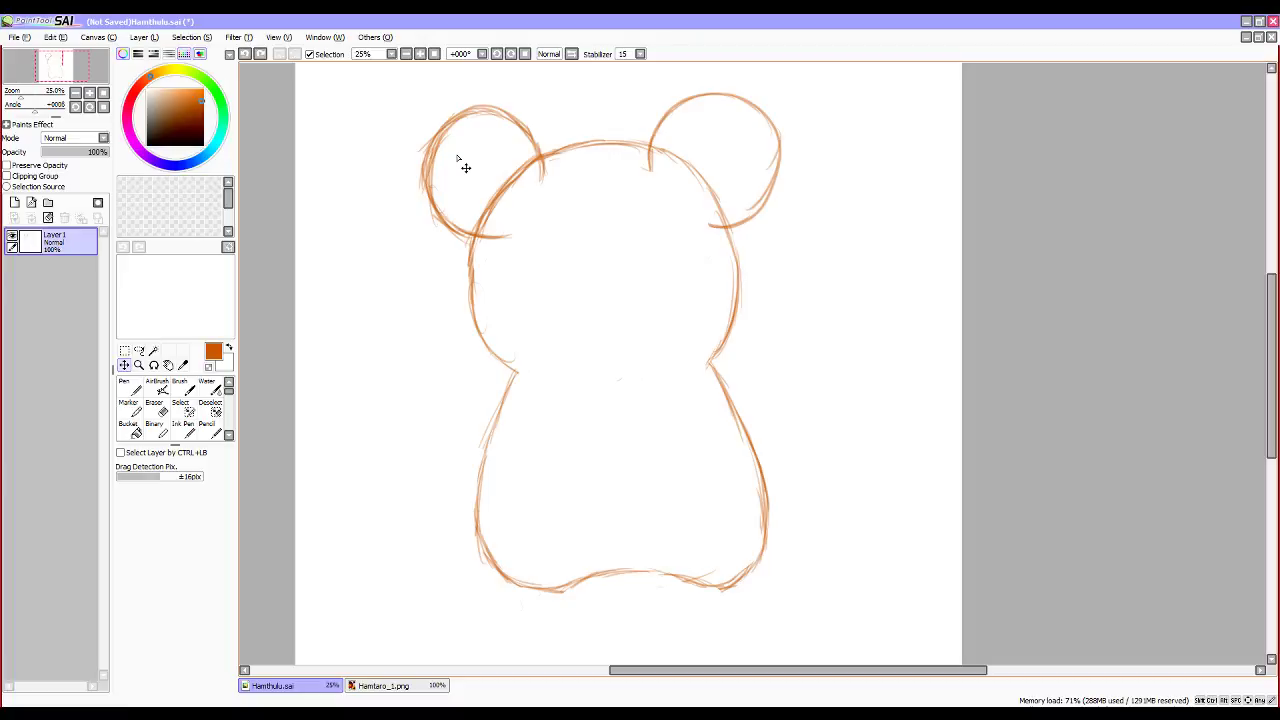
# Redraw the upper-left ear as a slightly larger round outline with the pencil and erase the old inner lines.
pyautogui.press('n')
pyautogui.moveTo(542, 164)
pyautogui.mouseDown()
pyautogui.moveTo(524, 120)
pyautogui.moveTo(495, 133)
pyautogui.moveTo(530, 130)
pyautogui.moveTo(505, 113)
pyautogui.moveTo(480, 106)
pyautogui.moveTo(489, 111)
pyautogui.moveTo(419, 147)
pyautogui.moveTo(430, 127)
pyautogui.moveTo(409, 190)
pyautogui.moveTo(422, 150)
pyautogui.moveTo(418, 207)
pyautogui.moveTo(416, 166)
pyautogui.moveTo(425, 222)
pyautogui.moveTo(415, 191)
pyautogui.moveTo(472, 240)
pyautogui.mouseUp()
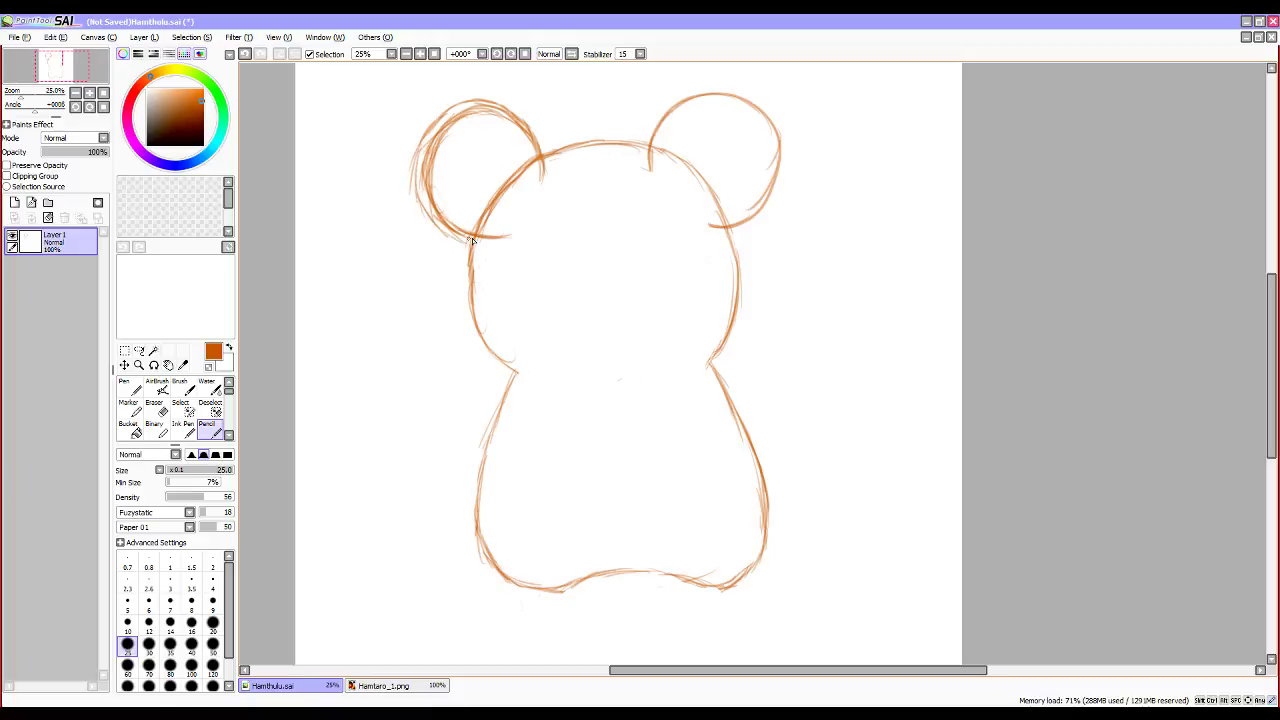
pyautogui.press('e')
pyautogui.moveTo(484, 110)
pyautogui.mouseDown()
pyautogui.moveTo(422, 175)
pyautogui.moveTo(429, 203)
pyautogui.moveTo(458, 224)
pyautogui.moveTo(449, 134)
pyautogui.mouseUp()
pyautogui.moveTo(527, 146)
pyautogui.mouseDown()
pyautogui.moveTo(518, 124)
pyautogui.moveTo(483, 109)
pyautogui.mouseUp()
pyautogui.moveTo(438, 180)
pyautogui.mouseDown()
pyautogui.moveTo(443, 151)
pyautogui.moveTo(403, 137)
pyautogui.moveTo(397, 191)
pyautogui.moveTo(410, 146)
pyautogui.mouseUp()
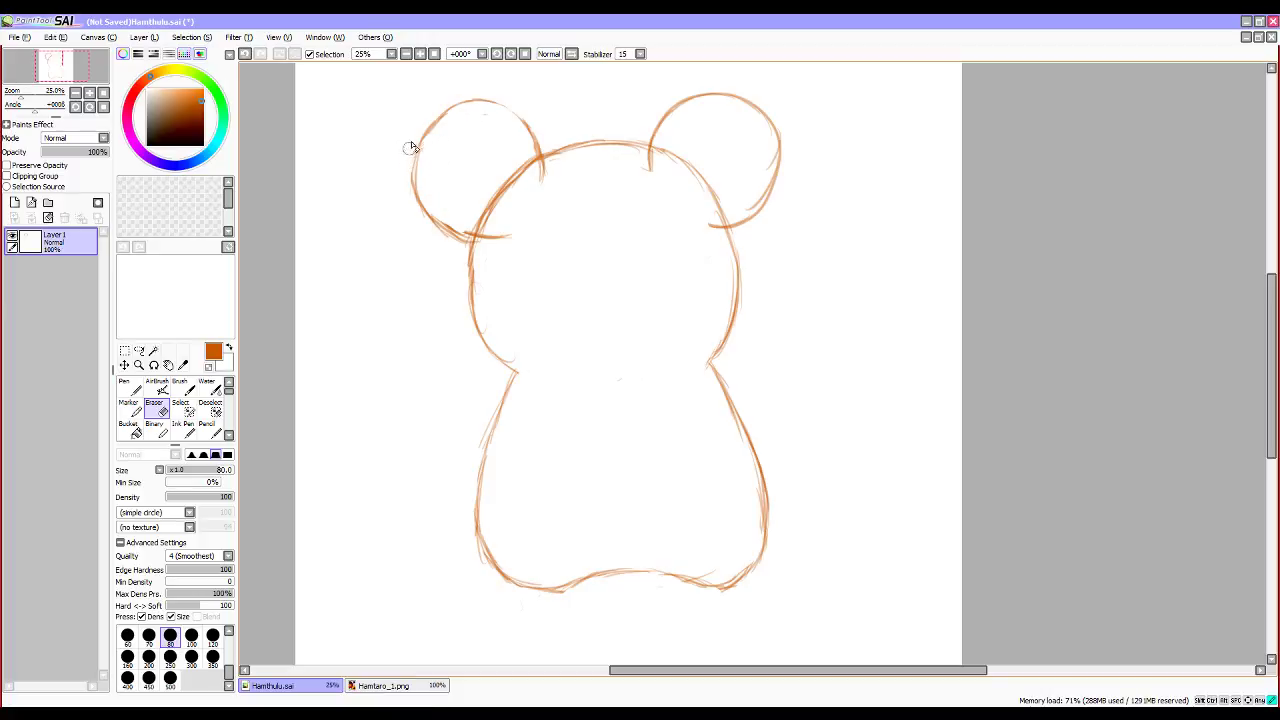
# Reinforce the outer side and the head-side curve of the upper-left ear with pencil strokes.
pyautogui.press('n')
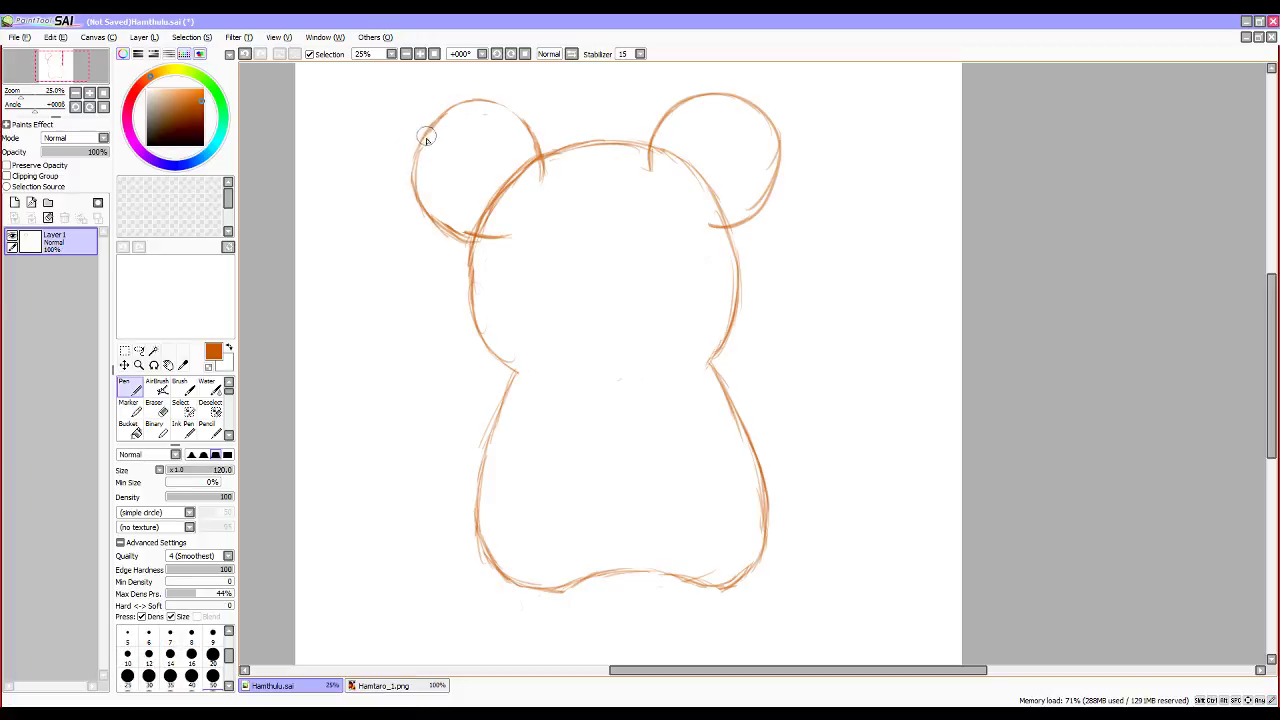
pyautogui.press('n')
pyautogui.moveTo(423, 141)
pyautogui.mouseDown()
pyautogui.moveTo(414, 201)
pyautogui.moveTo(413, 172)
pyautogui.mouseUp()
pyautogui.moveTo(541, 163)
pyautogui.mouseDown()
pyautogui.moveTo(524, 120)
pyautogui.moveTo(492, 101)
pyautogui.moveTo(521, 123)
pyautogui.moveTo(509, 112)
pyautogui.mouseUp()
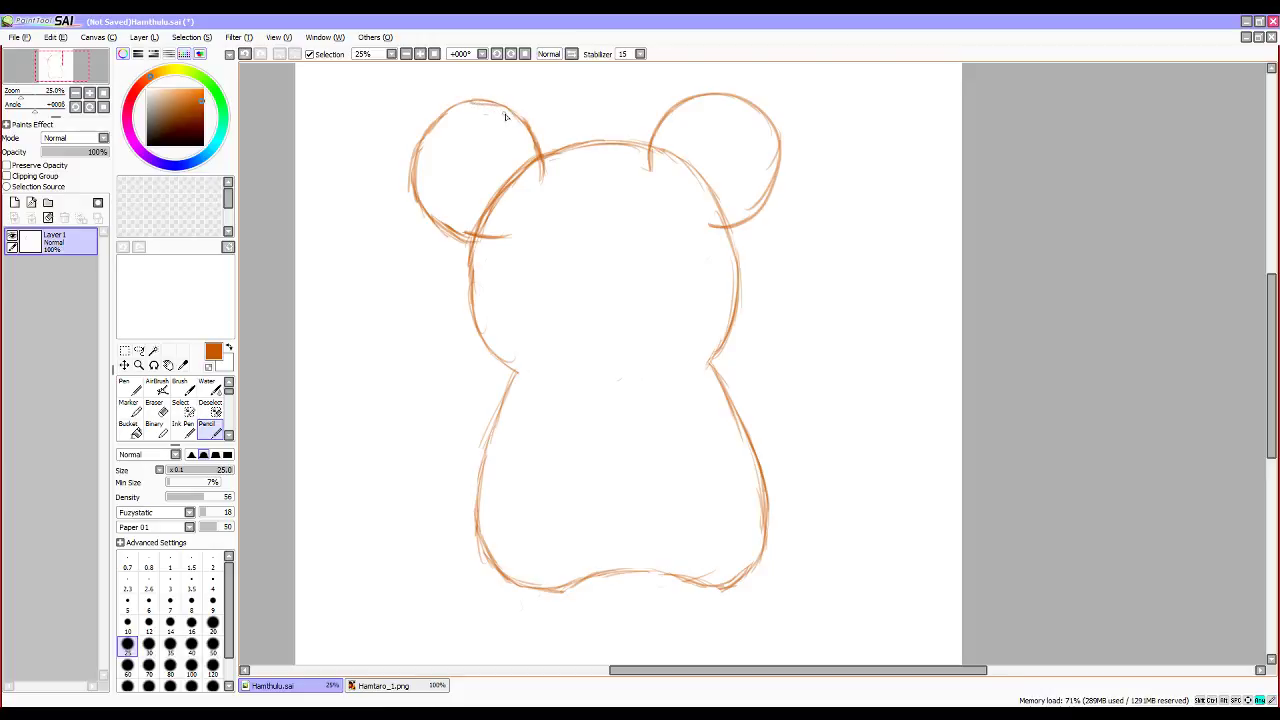
# Erase the top arc of the upper-left ear and redraw it as a smooth, slightly lower curve joining both sides.
pyautogui.press('e')
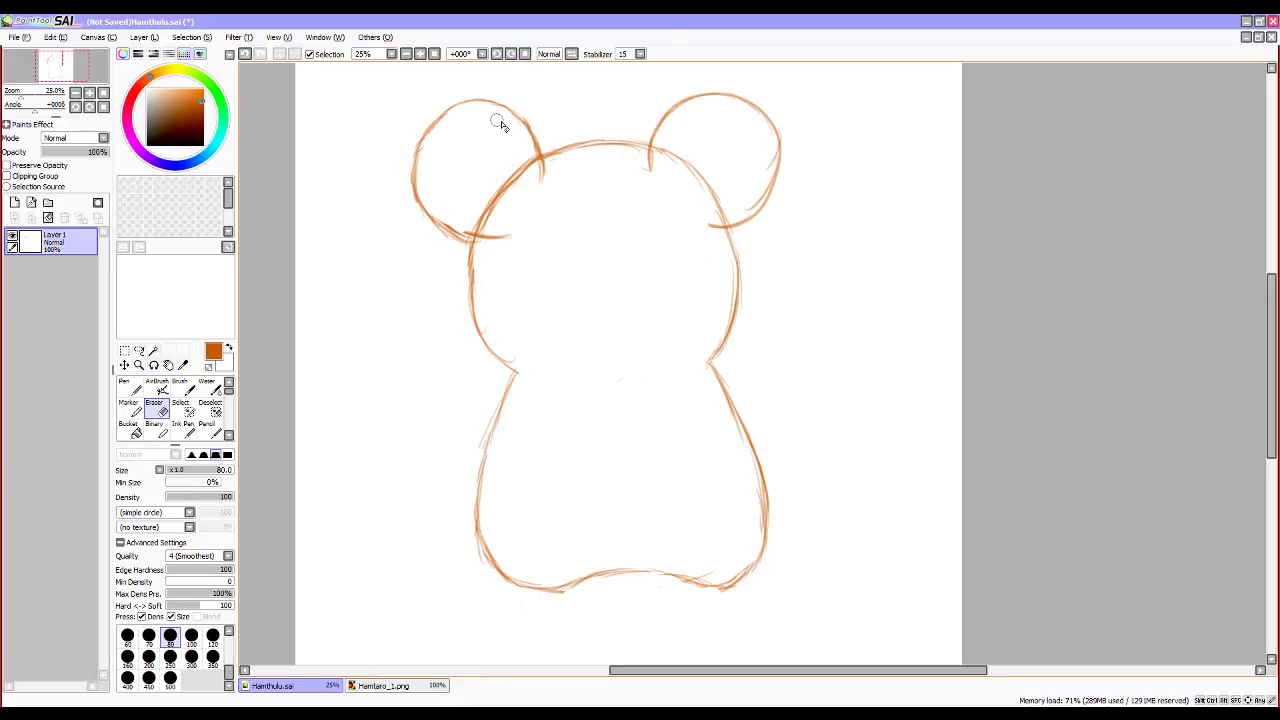
pyautogui.moveTo(472, 102)
pyautogui.mouseDown()
pyautogui.moveTo(425, 112)
pyautogui.moveTo(474, 124)
pyautogui.mouseUp()
pyautogui.press('n')
pyautogui.press('p')
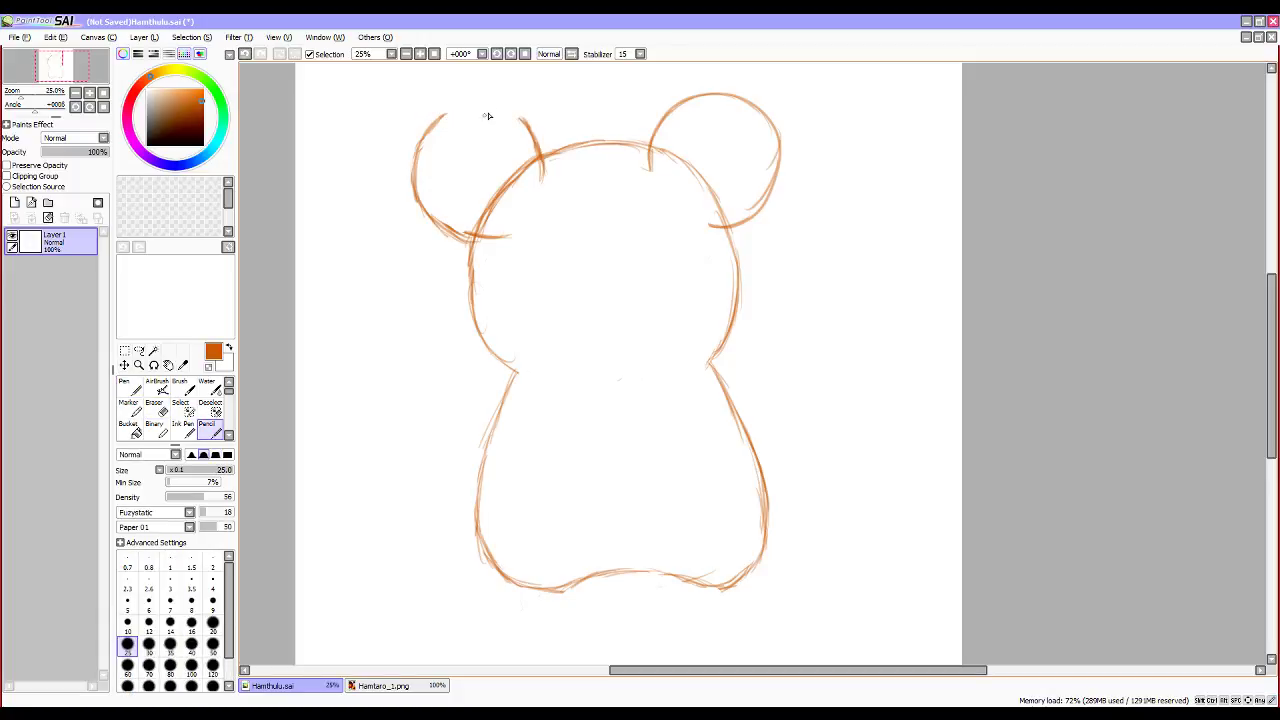
pyautogui.moveTo(505, 115); pyautogui.dragTo(521, 120)
pyautogui.moveTo(444, 116); pyautogui.dragTo(472, 109)
pyautogui.moveTo(442, 113)
pyautogui.mouseDown()
pyautogui.moveTo(524, 127)
pyautogui.moveTo(478, 103)
pyautogui.moveTo(501, 111)
pyautogui.moveTo(440, 120)
pyautogui.mouseUp()
pyautogui.press('e')
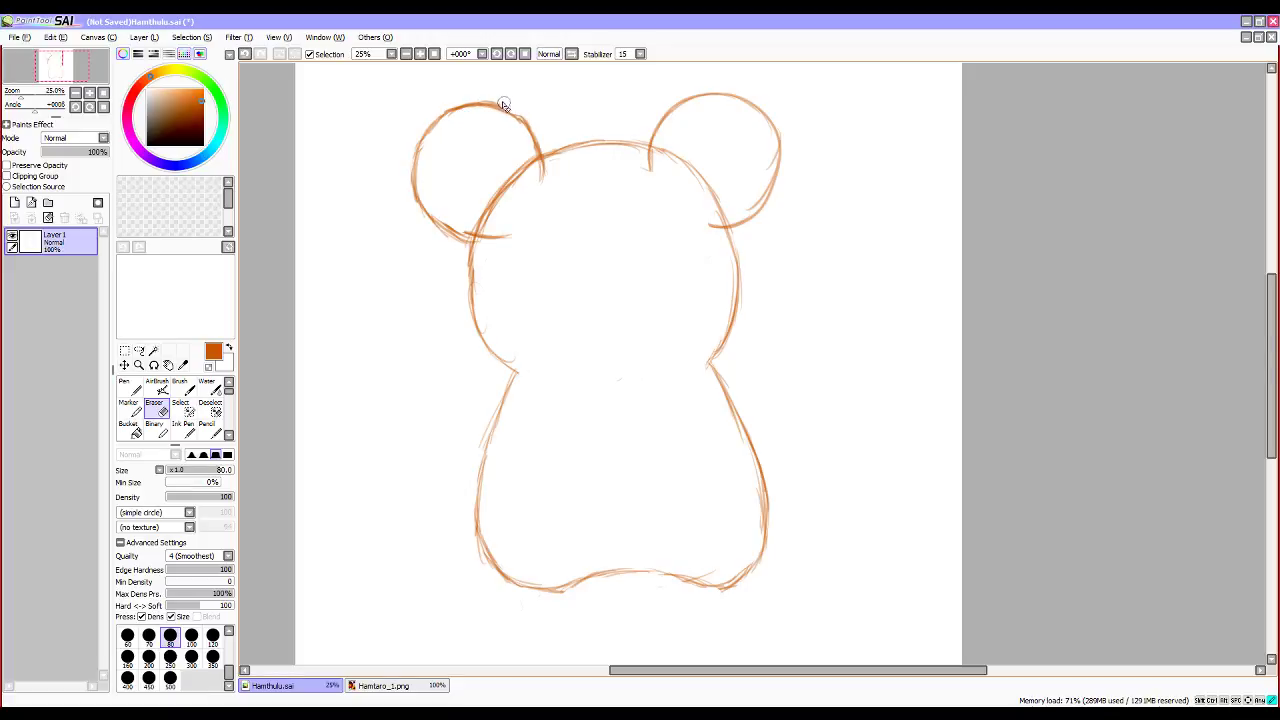
pyautogui.press('n')
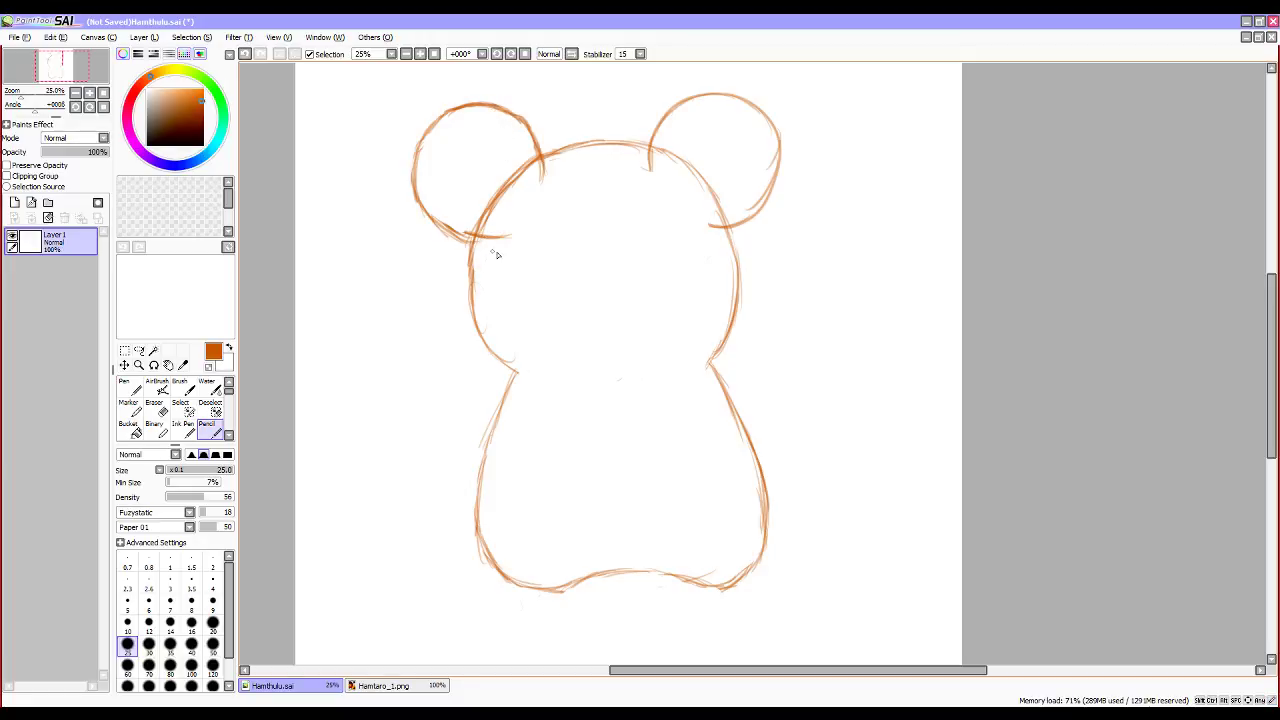
# Erase the ends of both ear outlines that overlap the inside of the head and touch up the upper-right ear's joint.
pyautogui.press('e')
pyautogui.moveTo(500, 237)
pyautogui.mouseDown()
pyautogui.moveTo(484, 242)
pyautogui.moveTo(546, 163)
pyautogui.moveTo(538, 174)
pyautogui.mouseUp()
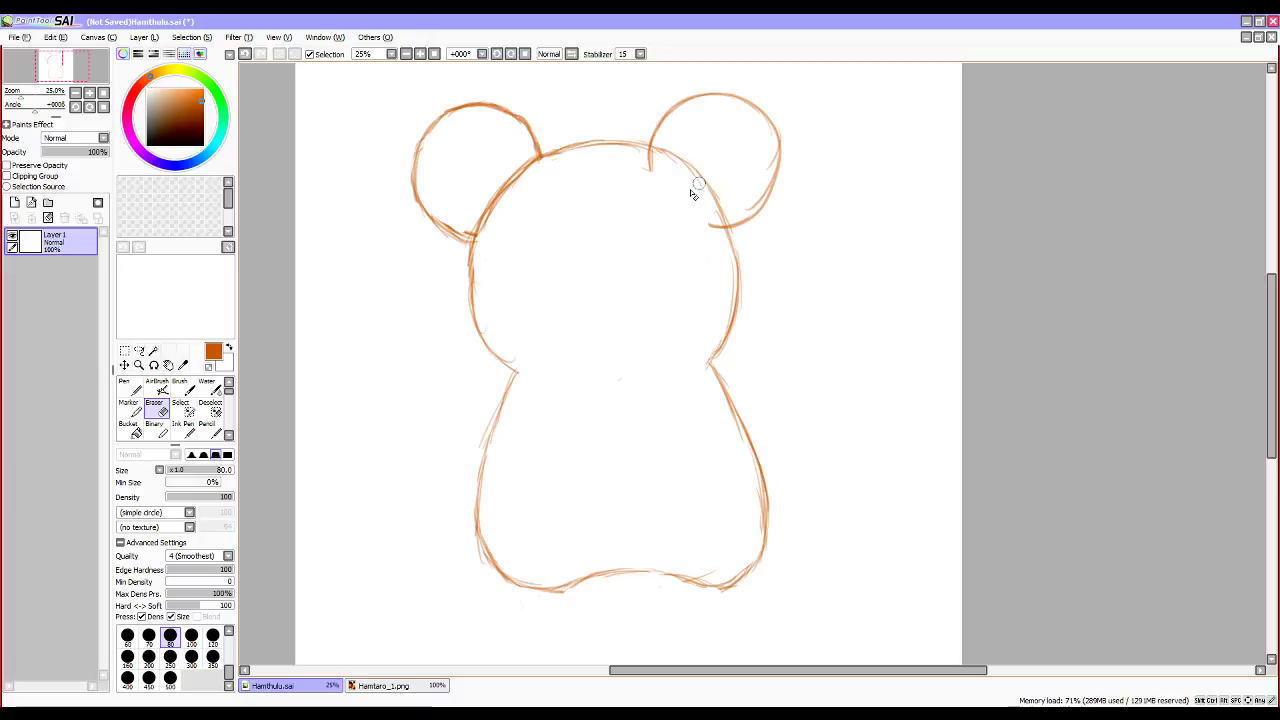
pyautogui.moveTo(651, 160); pyautogui.dragTo(650, 170)
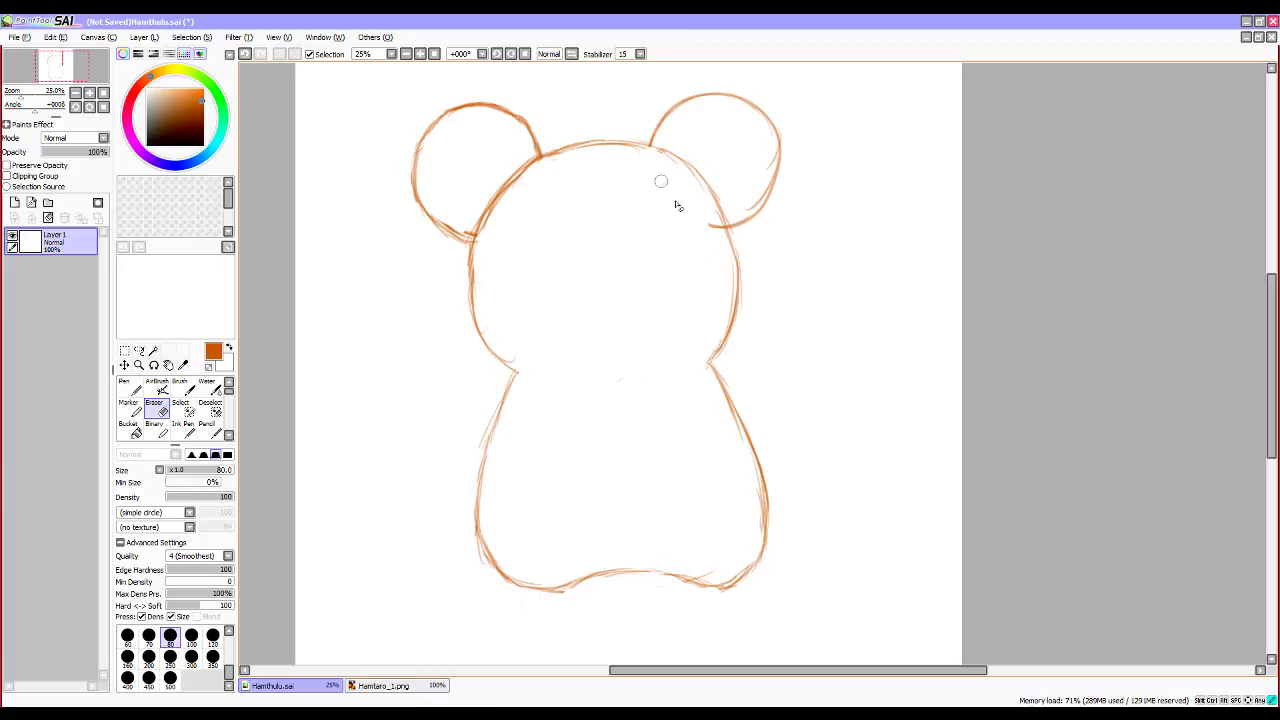
pyautogui.moveTo(706, 223); pyautogui.dragTo(715, 228)
pyautogui.press('n')
pyautogui.moveTo(651, 151)
pyautogui.mouseDown()
pyautogui.moveTo(666, 152)
pyautogui.moveTo(646, 145)
pyautogui.mouseUp()
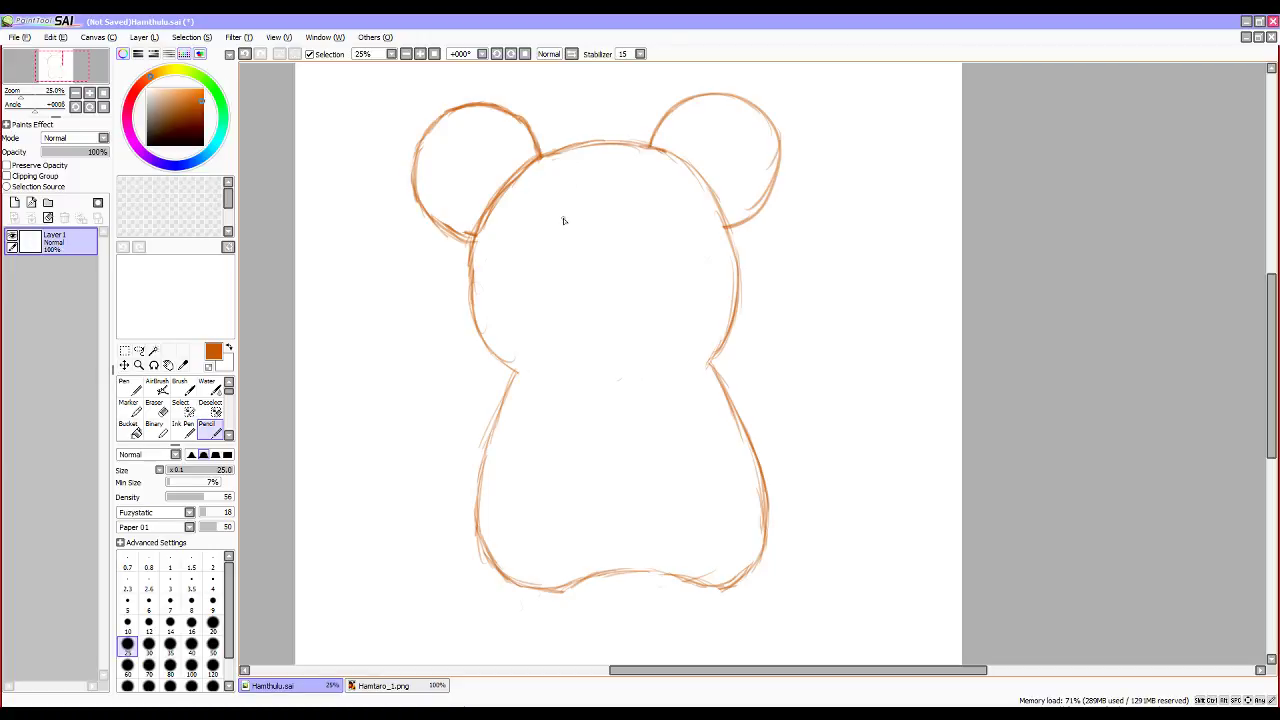
# Switch to Chrome and search Google Images for cthulhu in a new tab.
pyautogui.click(132, 708)
pyautogui.click(263, 668)
pyautogui.click(717, 36)
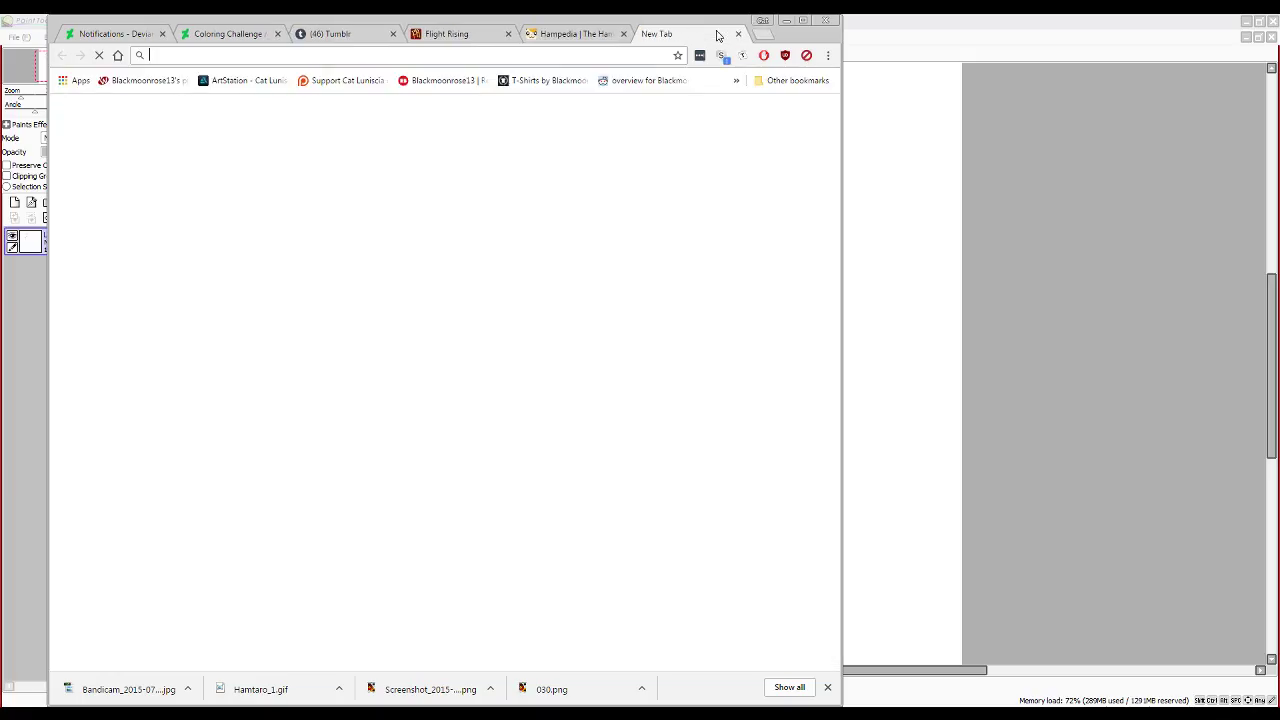
pyautogui.write('cuthullu')
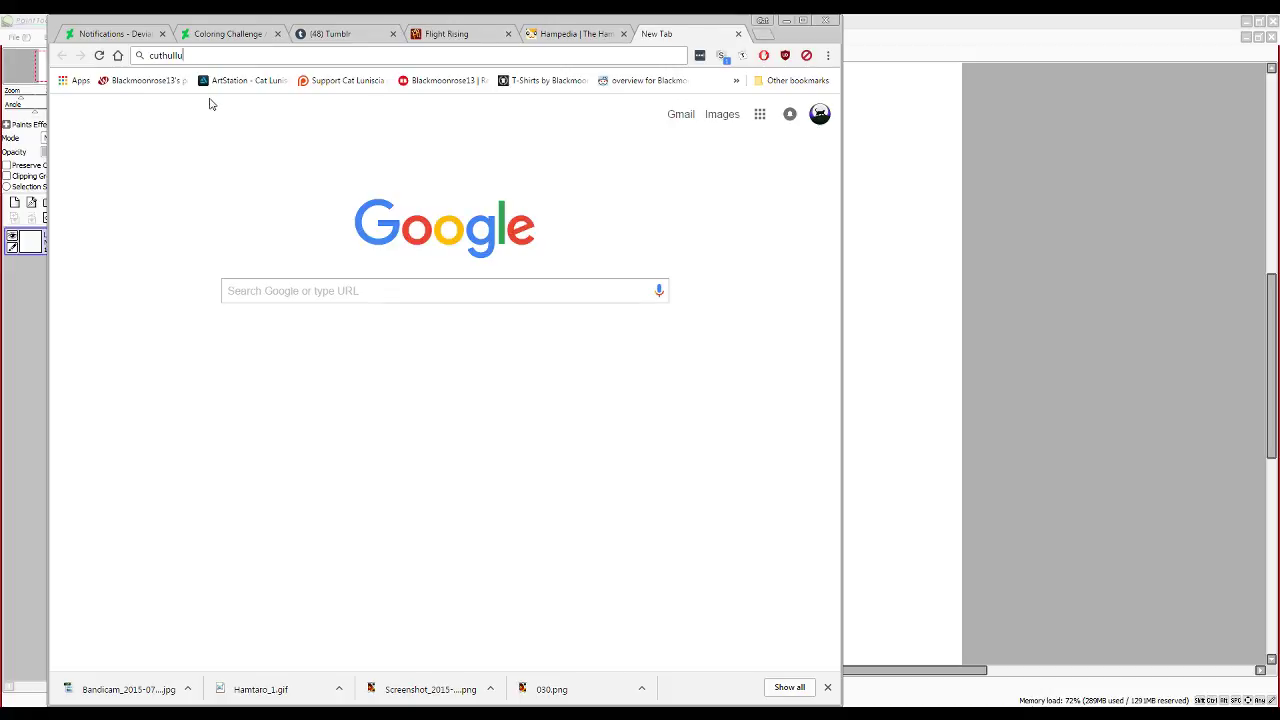
pyautogui.press('Return')
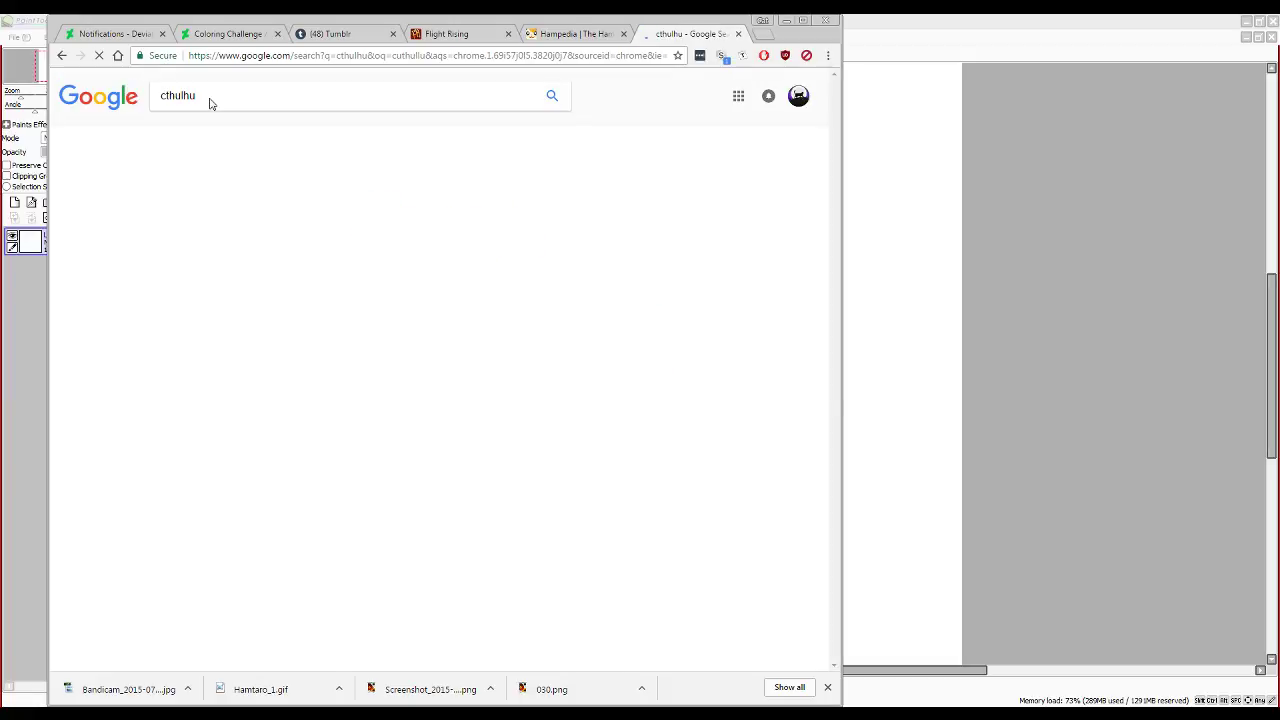
pyautogui.click(208, 137)
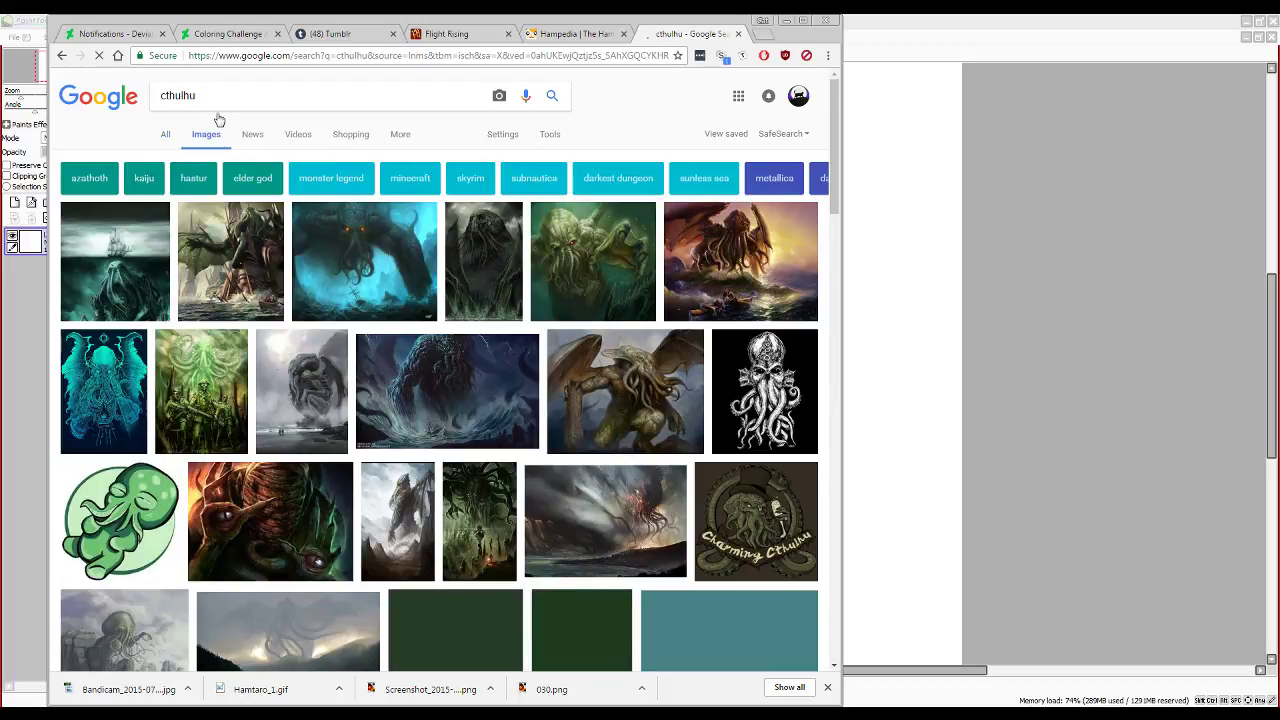
# Compare the Cthulhu image results and the Hamtaro_1.png reference with the Hamthulu sketch.
pyautogui.click(1019, 270)
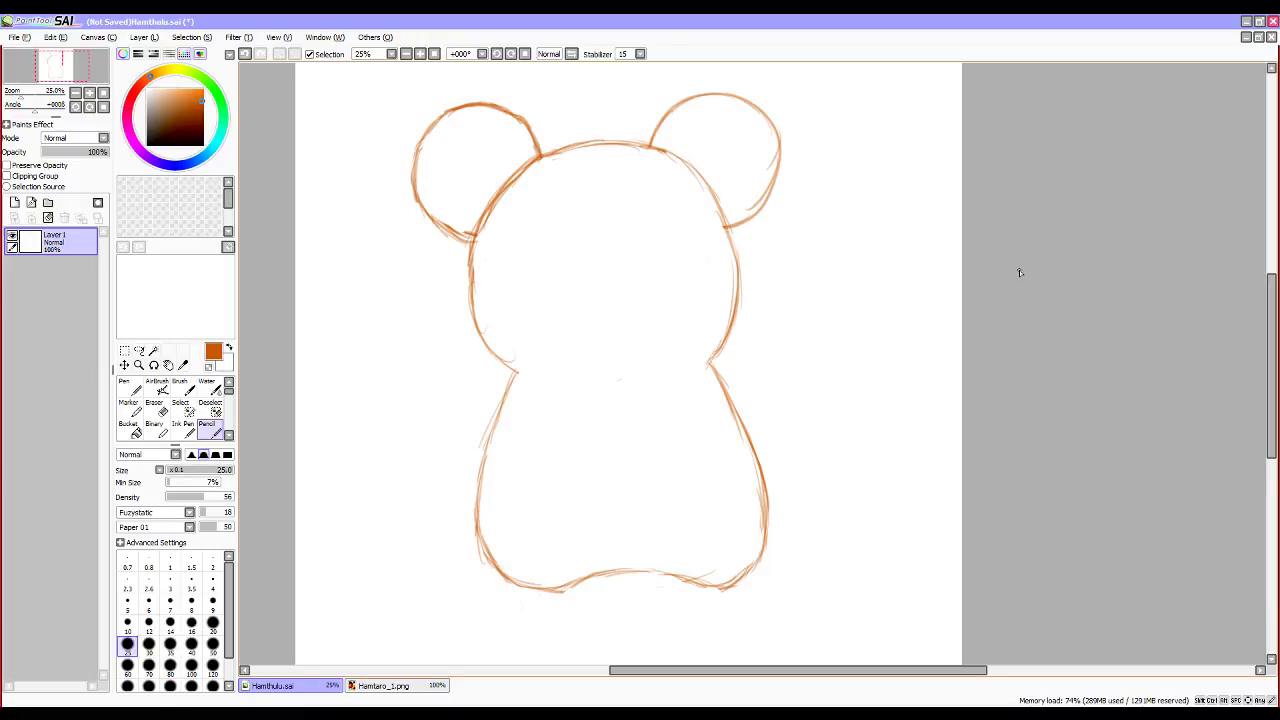
pyautogui.moveTo(1273, 305); pyautogui.dragTo(1263, 292)
pyautogui.hotkey('alt', 'Tab')
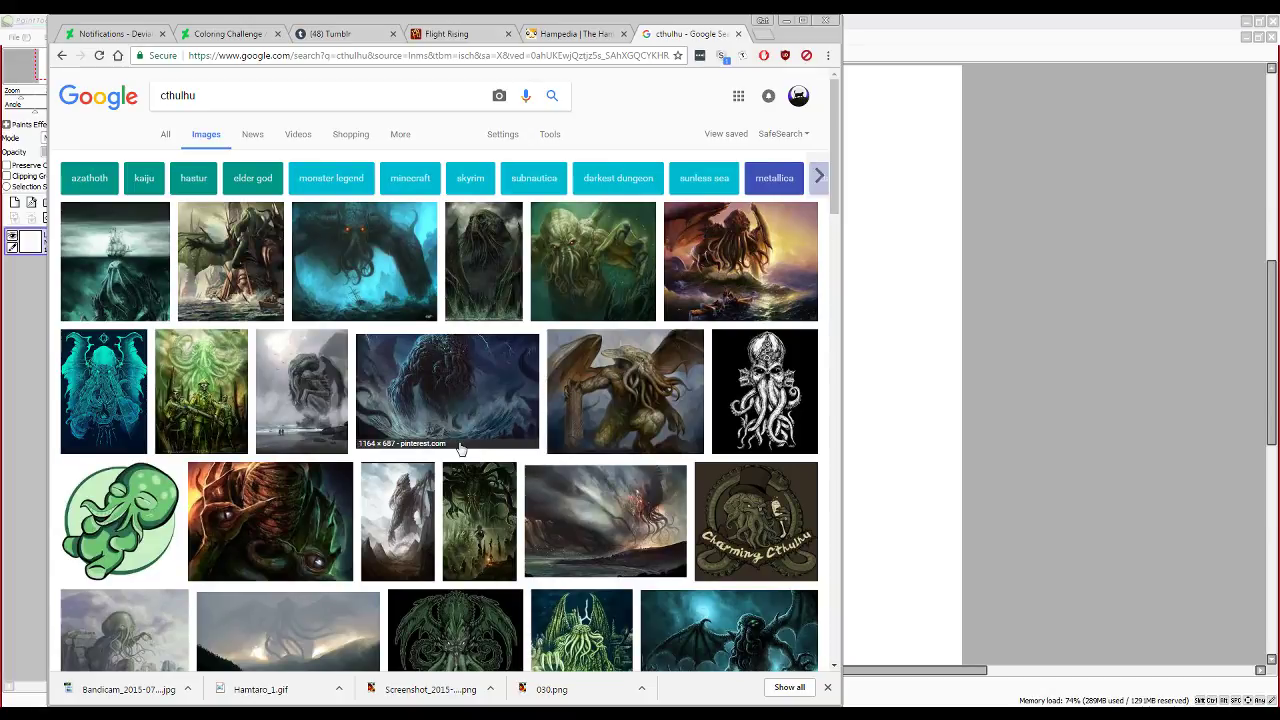
pyautogui.click(976, 318)
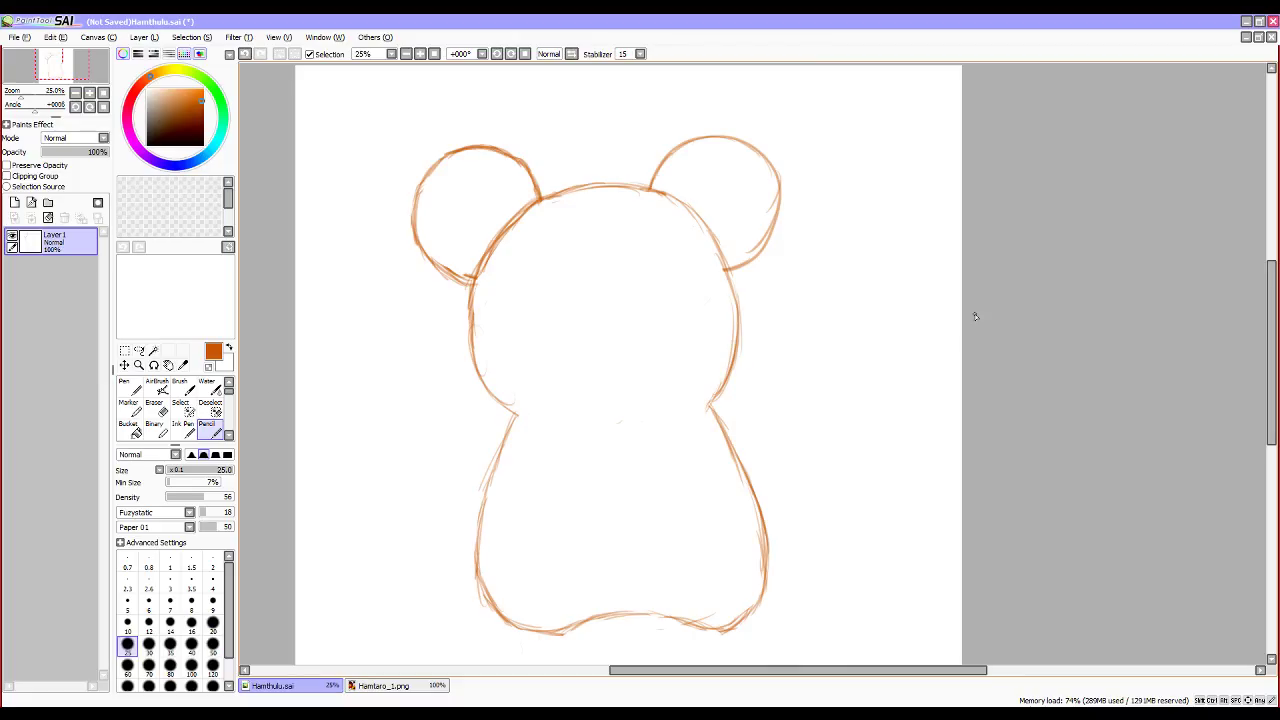
pyautogui.click(410, 687)
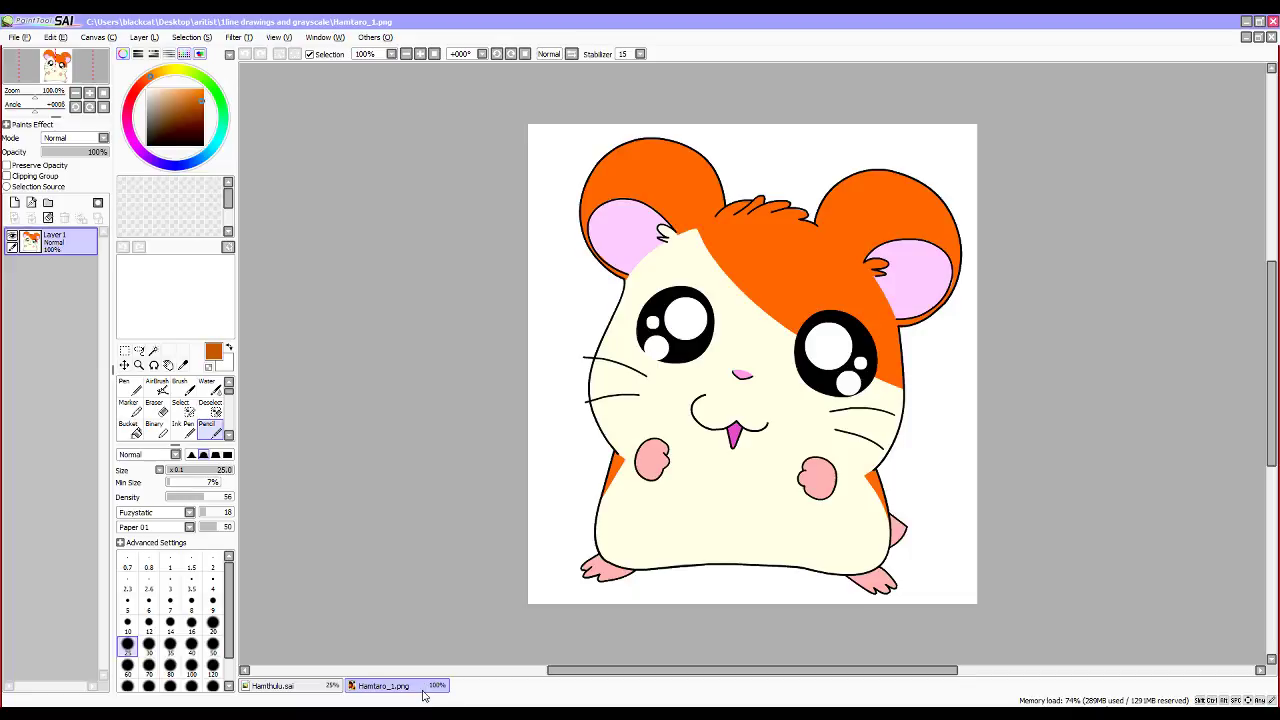
pyautogui.click(316, 687)
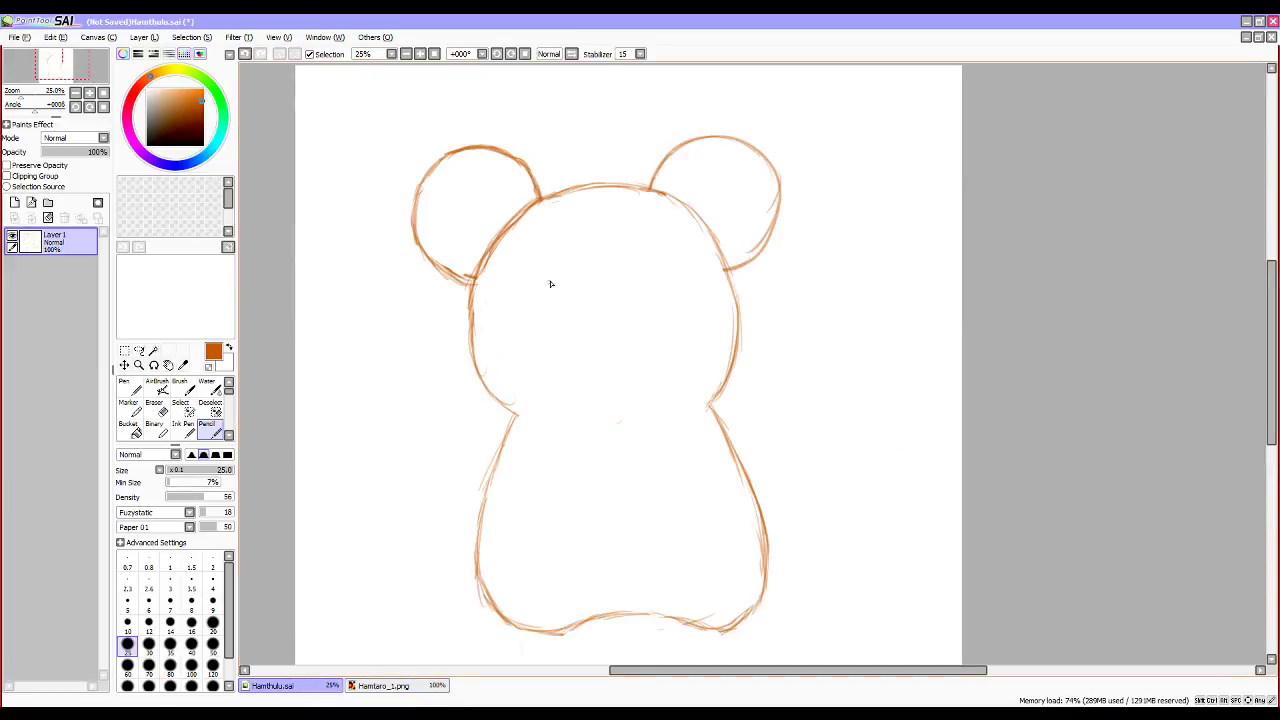
pyautogui.moveTo(549, 267)
pyautogui.mouseDown()
pyautogui.moveTo(530, 315)
pyautogui.moveTo(541, 264)
pyautogui.moveTo(570, 288)
pyautogui.moveTo(564, 297)
pyautogui.moveTo(537, 266)
pyautogui.moveTo(530, 302)
pyautogui.moveTo(550, 318)
pyautogui.moveTo(545, 264)
pyautogui.moveTo(575, 298)
pyautogui.moveTo(533, 314)
pyautogui.moveTo(527, 290)
pyautogui.moveTo(543, 261)
pyautogui.moveTo(568, 268)
pyautogui.moveTo(579, 291)
pyautogui.moveTo(537, 318)
pyautogui.moveTo(526, 291)
pyautogui.moveTo(541, 264)
pyautogui.moveTo(569, 267)
pyautogui.moveTo(583, 293)
pyautogui.moveTo(552, 318)
pyautogui.mouseUp()
pyautogui.hotkey('ctrl', 'z')
pyautogui.hotkey('ctrl', 'z')
pyautogui.hotkey('ctrl', 'z')
pyautogui.hotkey('ctrl', 'z')
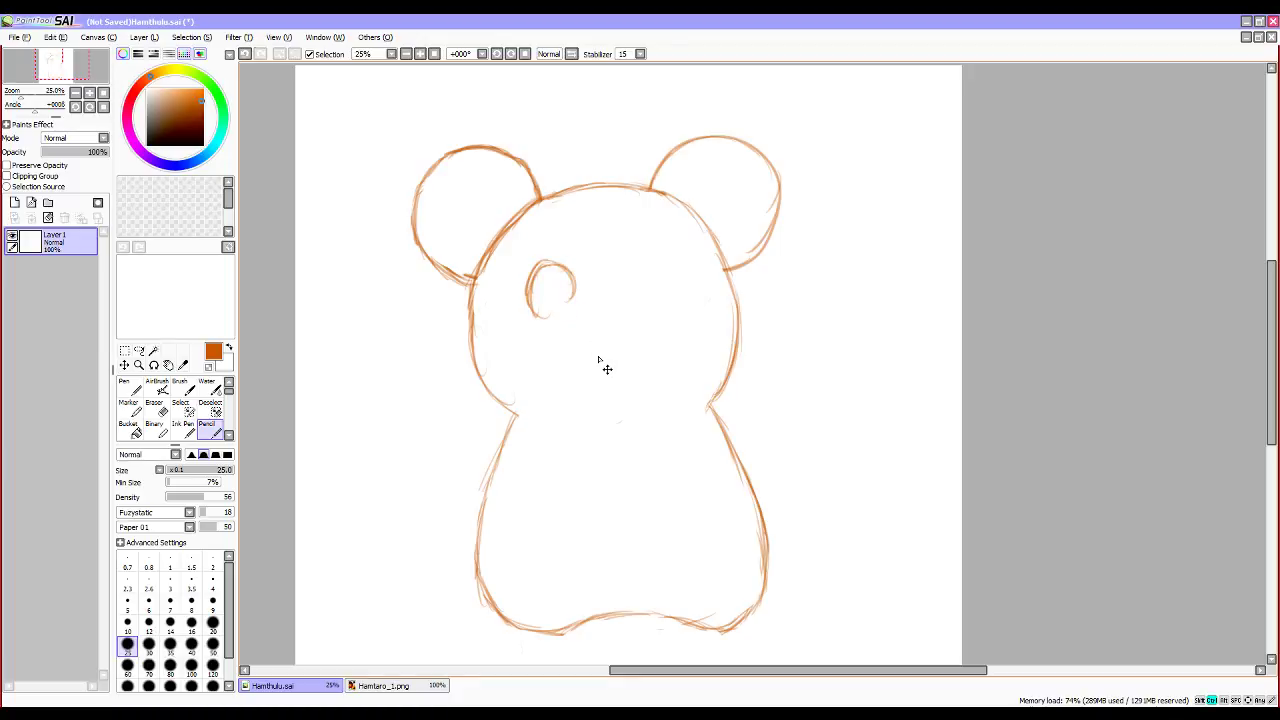
pyautogui.hotkey('ctrl', 'z')
pyautogui.hotkey('ctrl', 'z')
pyautogui.hotkey('ctrl', 'z')
pyautogui.hotkey('ctrl', 'z')
pyautogui.hotkey('ctrl', 'z')
pyautogui.hotkey('ctrl', 'z')
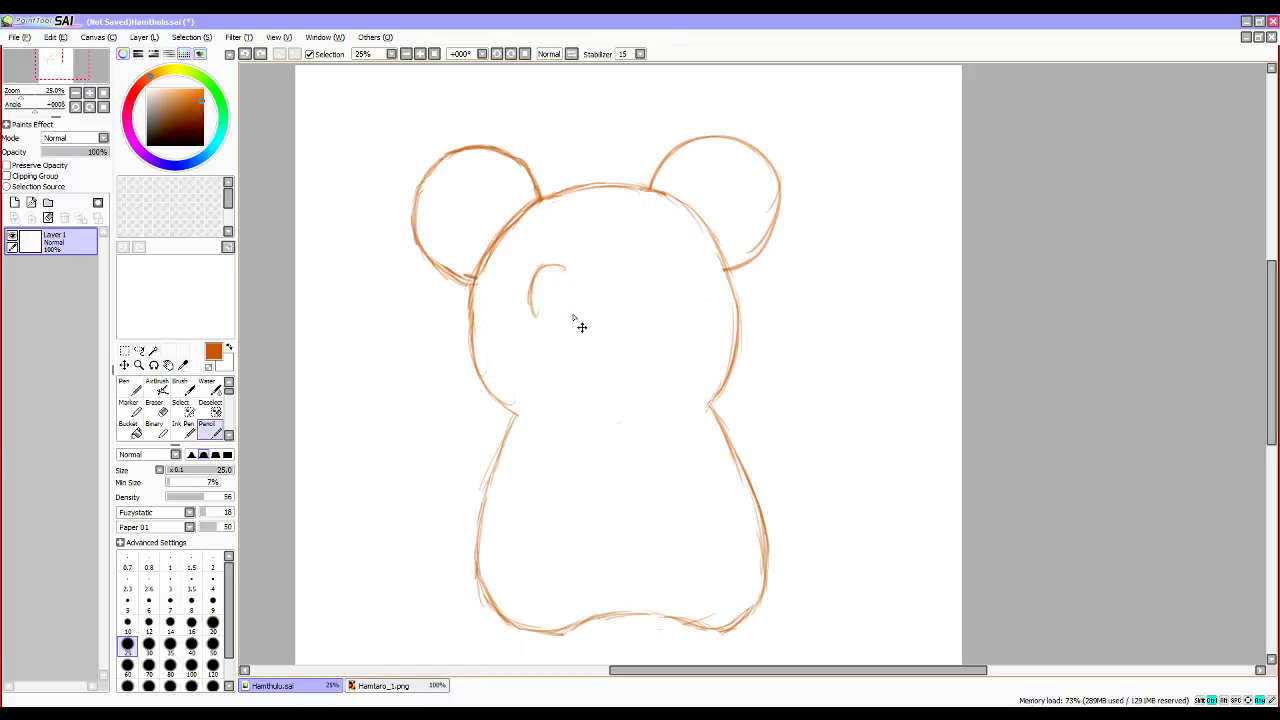
pyautogui.hotkey('ctrl', 'z')
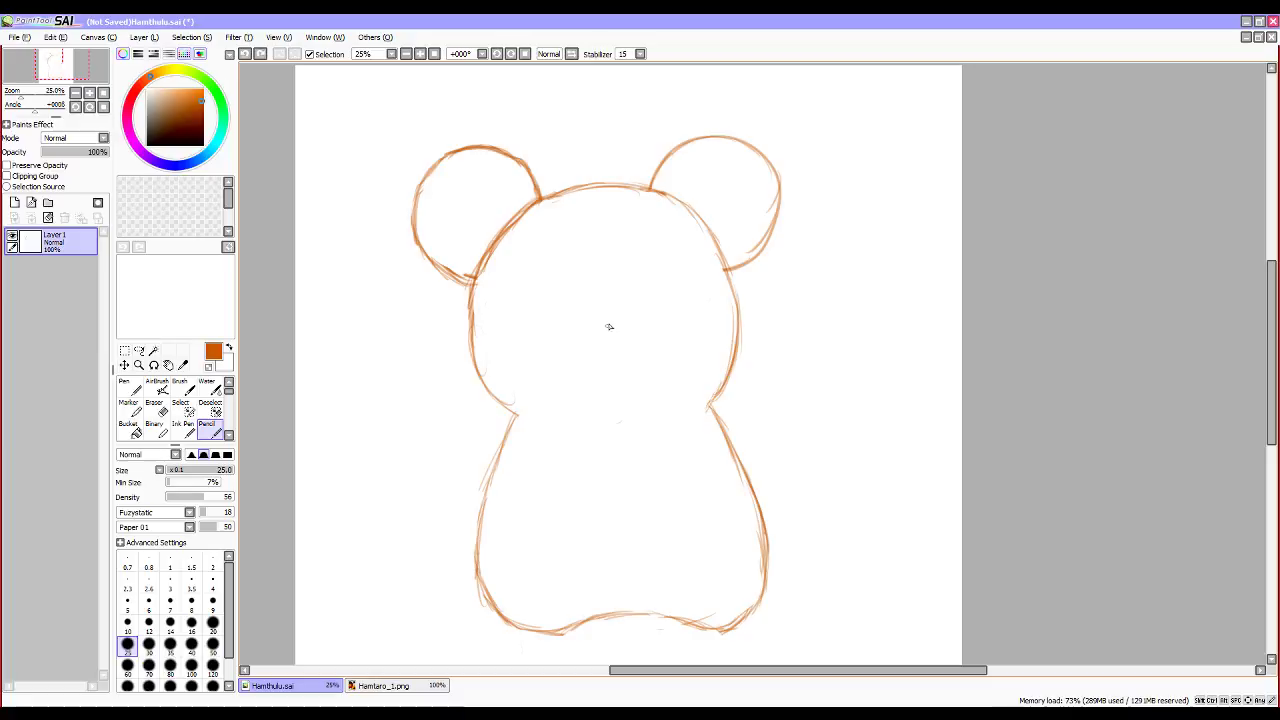
# Sketch a slightly oval eye outline on the left half of the face with short, overlapping pencil strokes.
pyautogui.moveTo(540, 255); pyautogui.dragTo(518, 299)
pyautogui.moveTo(543, 257)
pyautogui.mouseDown()
pyautogui.moveTo(563, 273)
pyautogui.moveTo(557, 294)
pyautogui.moveTo(519, 279)
pyautogui.mouseUp()
pyautogui.moveTo(525, 263)
pyautogui.mouseDown()
pyautogui.moveTo(517, 285)
pyautogui.moveTo(531, 307)
pyautogui.mouseUp()
pyautogui.moveTo(534, 257)
pyautogui.mouseDown()
pyautogui.moveTo(564, 274)
pyautogui.moveTo(555, 265)
pyautogui.moveTo(560, 304)
pyautogui.mouseUp()
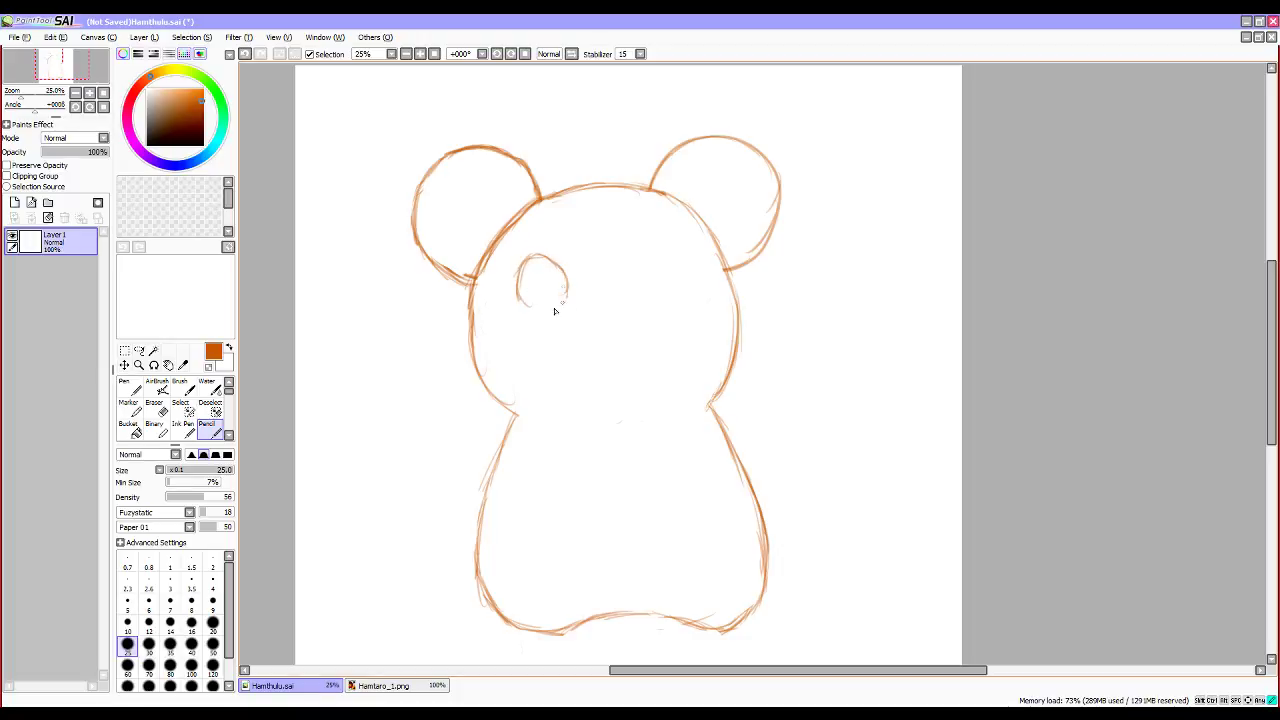
pyautogui.moveTo(534, 255)
pyautogui.mouseDown()
pyautogui.moveTo(567, 294)
pyautogui.moveTo(535, 298)
pyautogui.moveTo(525, 264)
pyautogui.moveTo(528, 307)
pyautogui.moveTo(520, 300)
pyautogui.moveTo(553, 297)
pyautogui.moveTo(555, 268)
pyautogui.moveTo(562, 294)
pyautogui.moveTo(549, 313)
pyautogui.moveTo(521, 300)
pyautogui.moveTo(540, 313)
pyautogui.moveTo(570, 295)
pyautogui.moveTo(539, 254)
pyautogui.moveTo(523, 266)
pyautogui.moveTo(526, 305)
pyautogui.moveTo(570, 297)
pyautogui.mouseUp()
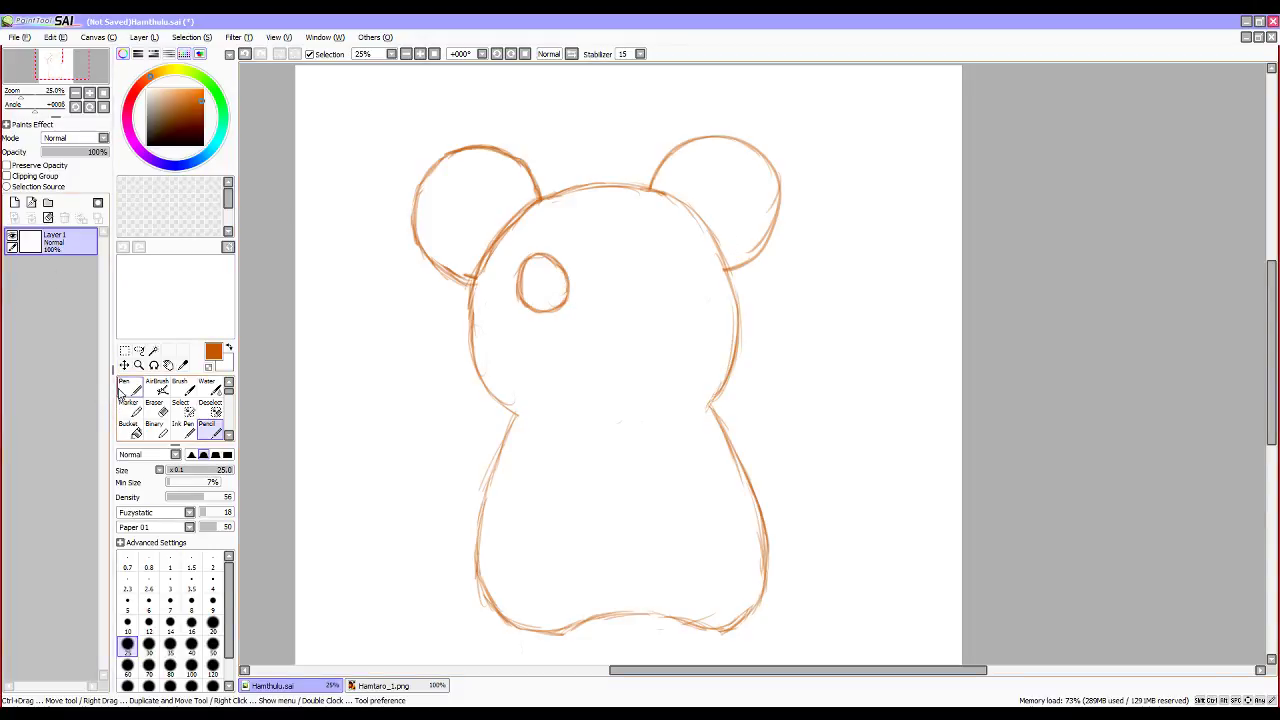
# Mask the finished eye with the selection brush and paste a copy of it onto a new layer.
pyautogui.click(180, 408)
pyautogui.moveTo(525, 290)
pyautogui.mouseDown()
pyautogui.moveTo(578, 275)
pyautogui.moveTo(532, 280)
pyautogui.moveTo(562, 294)
pyautogui.mouseUp()
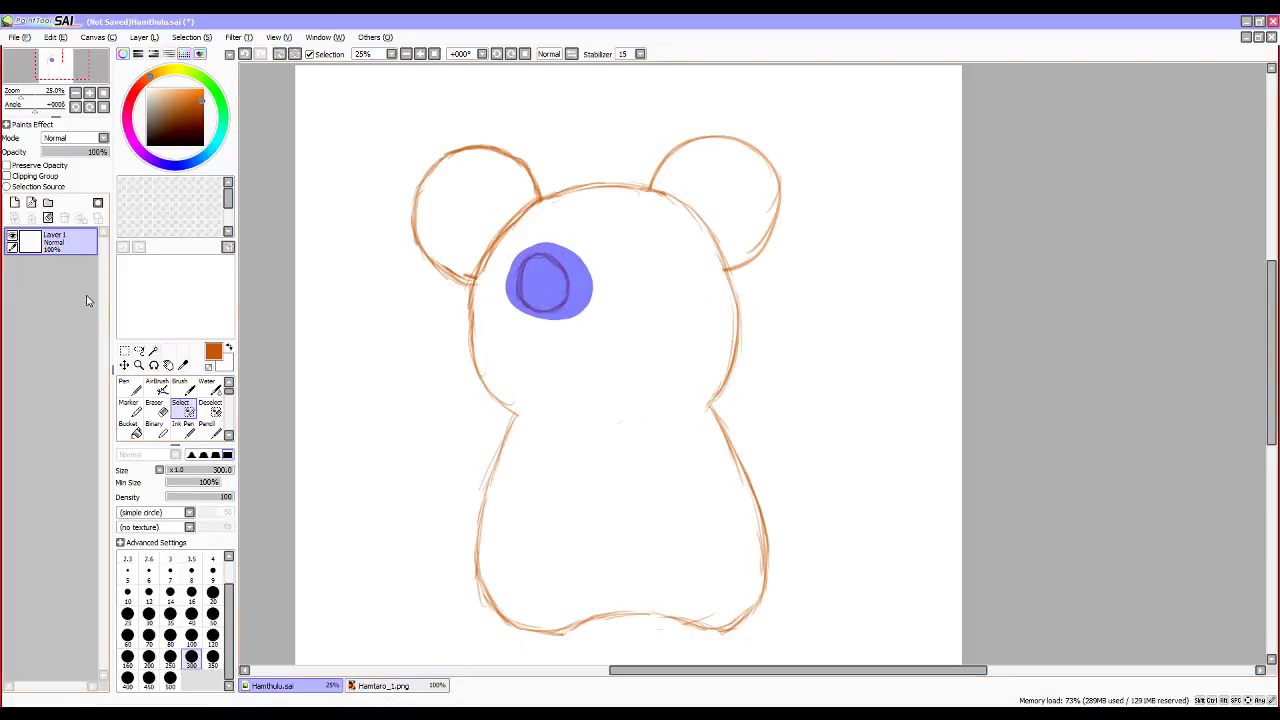
pyautogui.press('ctrl')
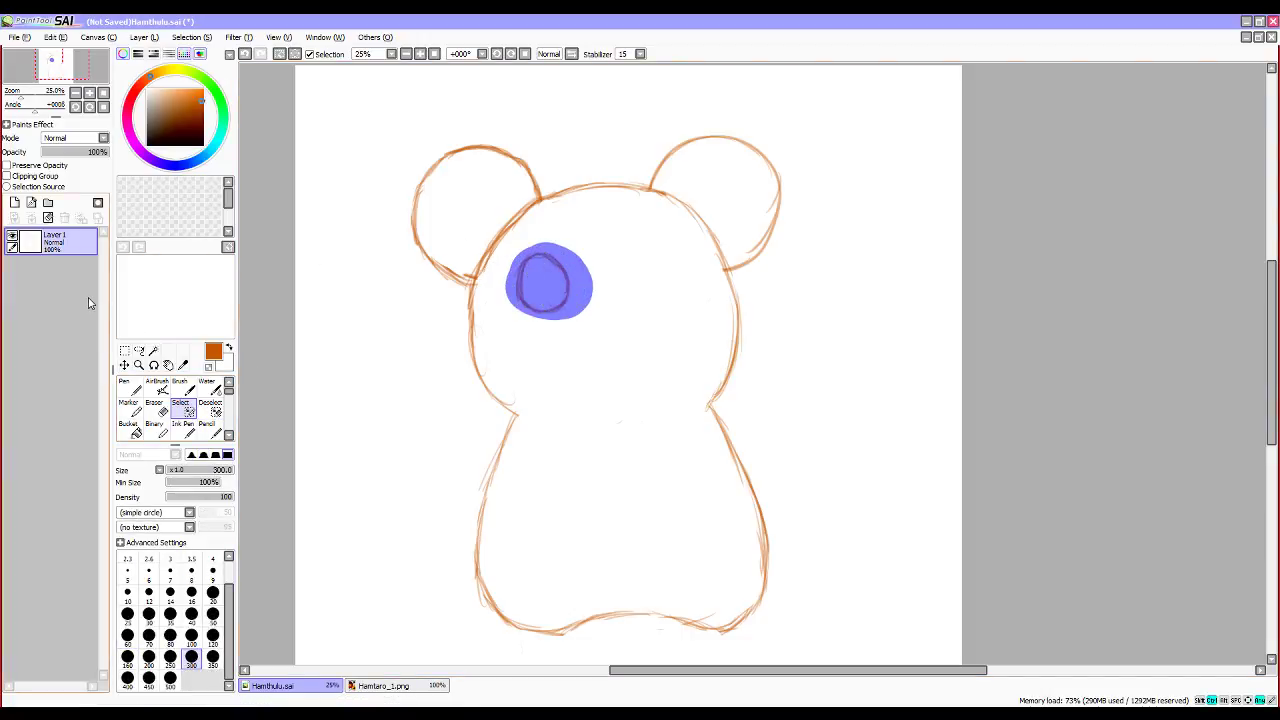
pyautogui.hotkey('ctrl', 'v')
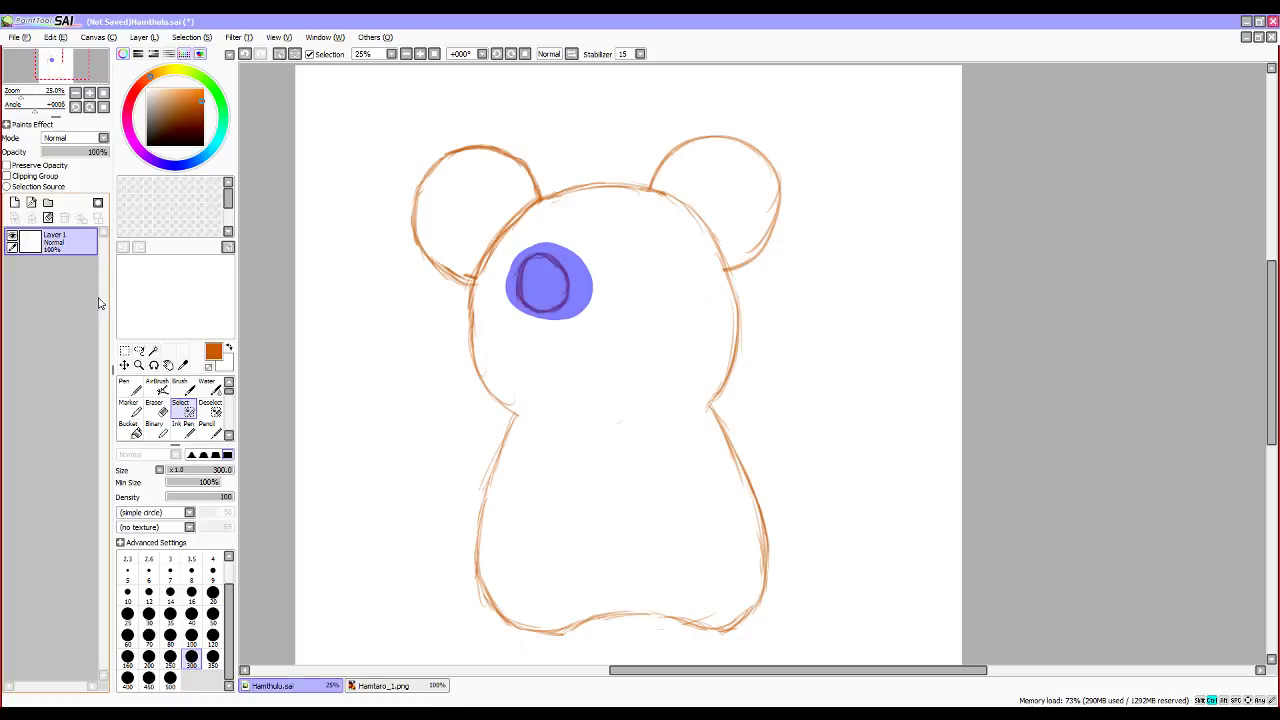
pyautogui.hotkey('ctrl', 'd')
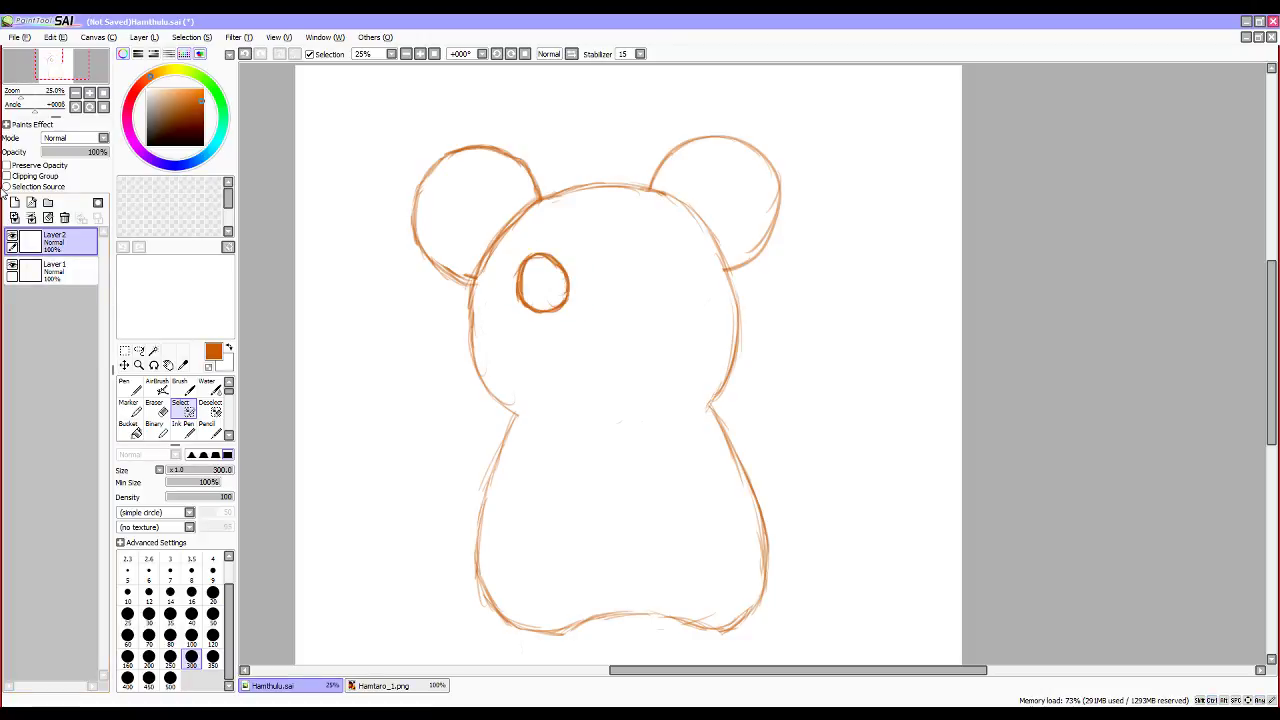
# Flip the copied eye horizontally and move it to the right half of the face, level with the first eye.
pyautogui.click(98, 37)
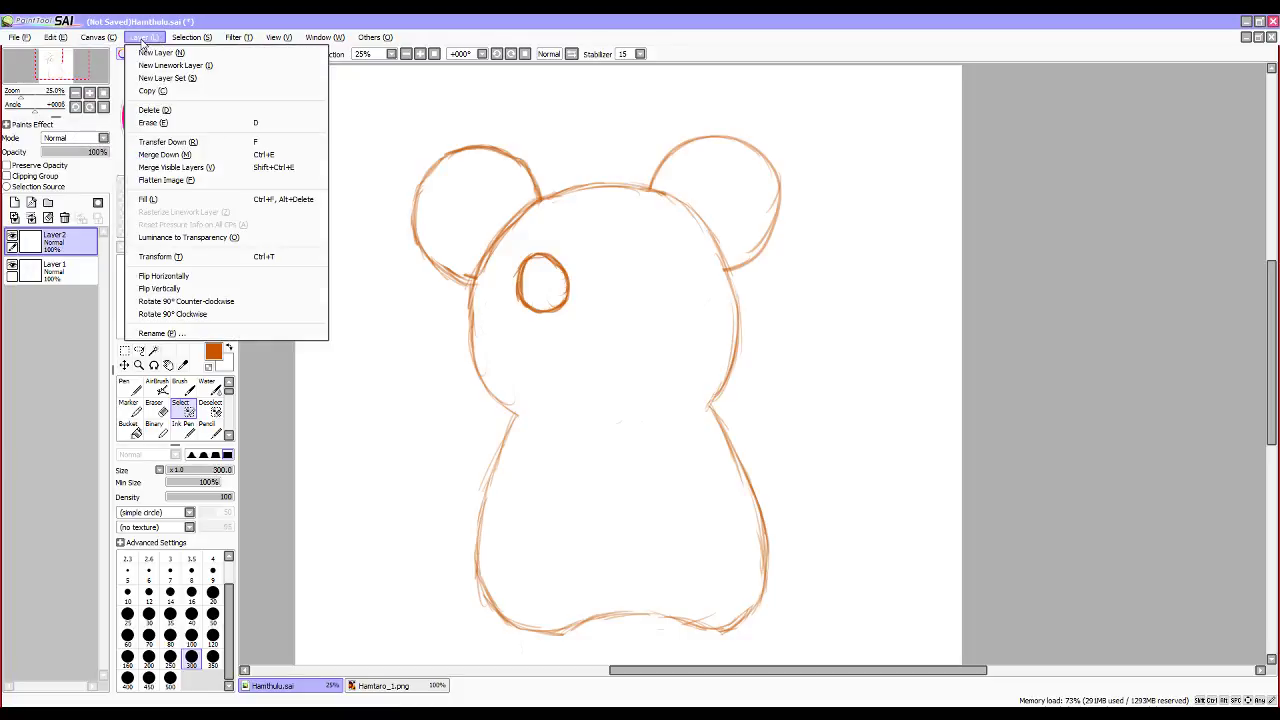
pyautogui.click(208, 275)
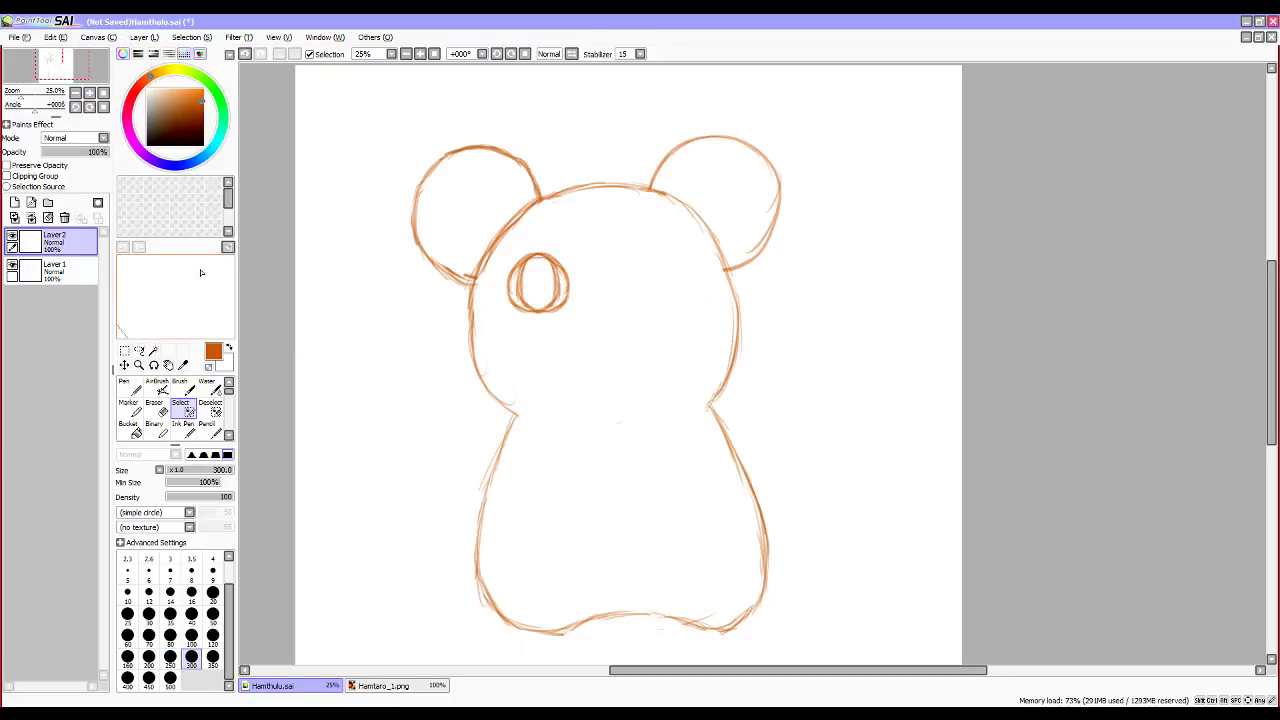
pyautogui.click(124, 365)
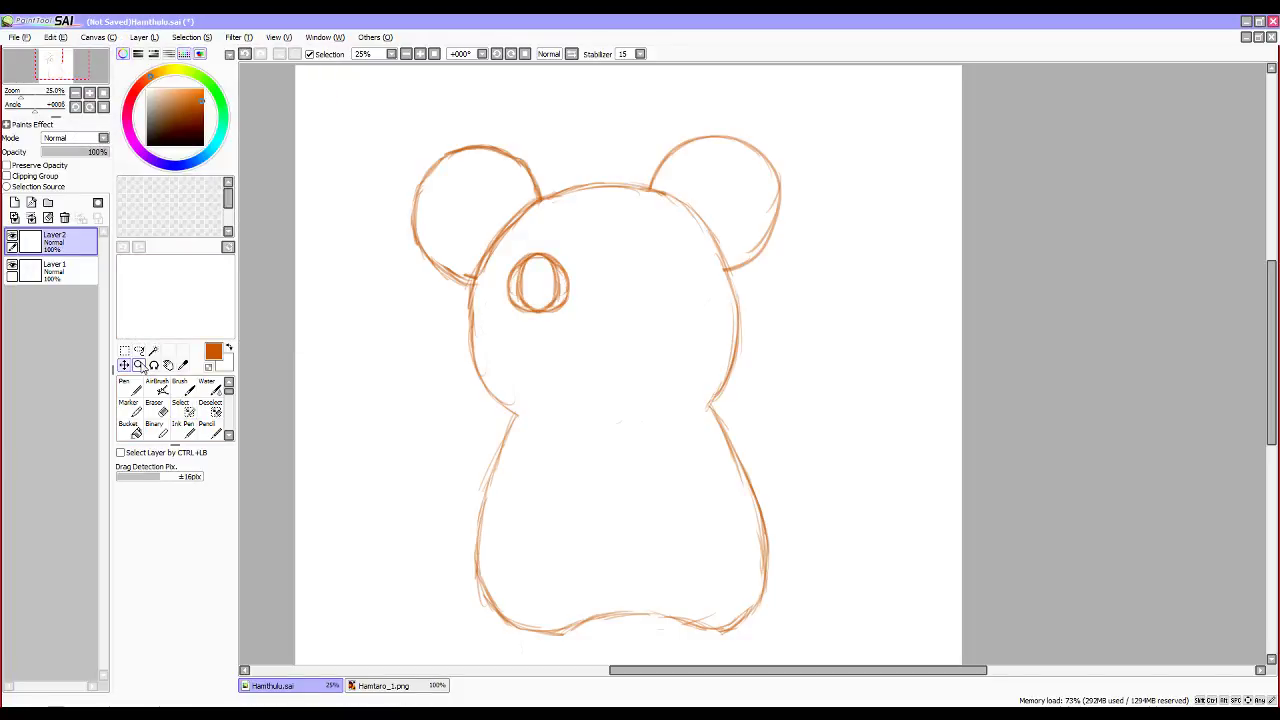
pyautogui.moveTo(569, 311); pyautogui.dragTo(676, 310)
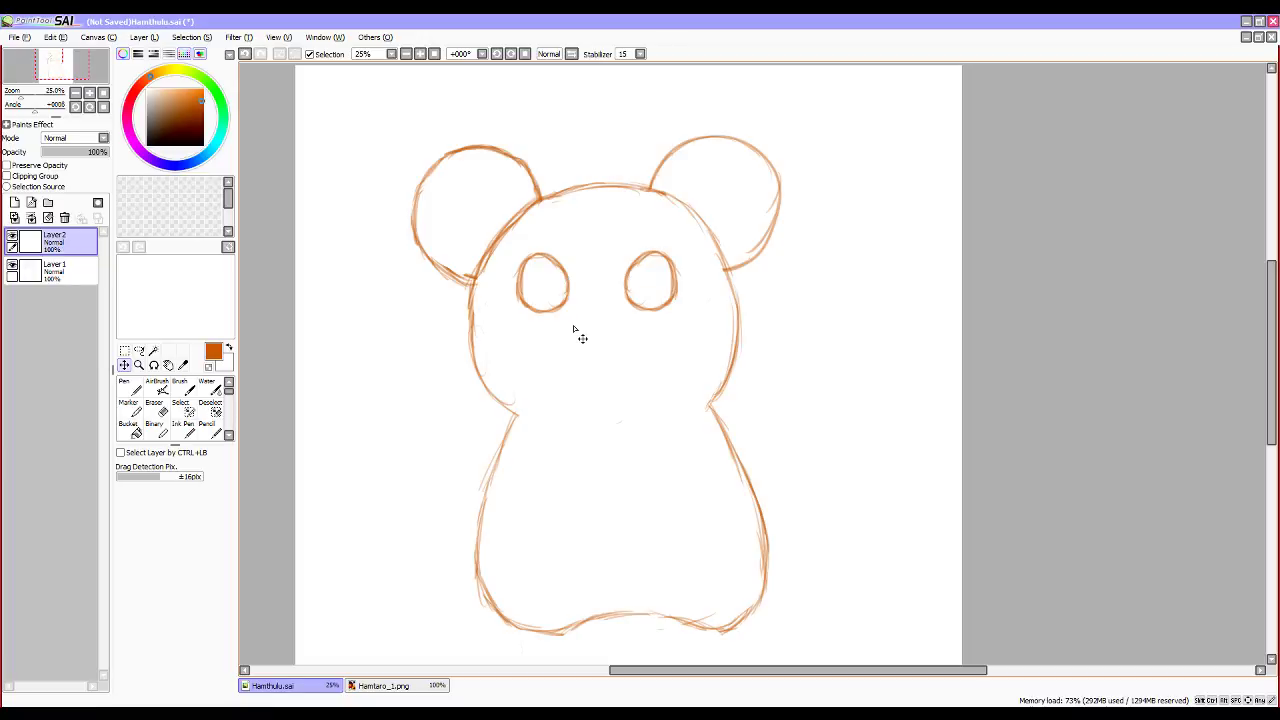
# Check the Hamtaro reference and sketch a small V-shaped nose in pencil just below and between the eyes.
pyautogui.press('n')
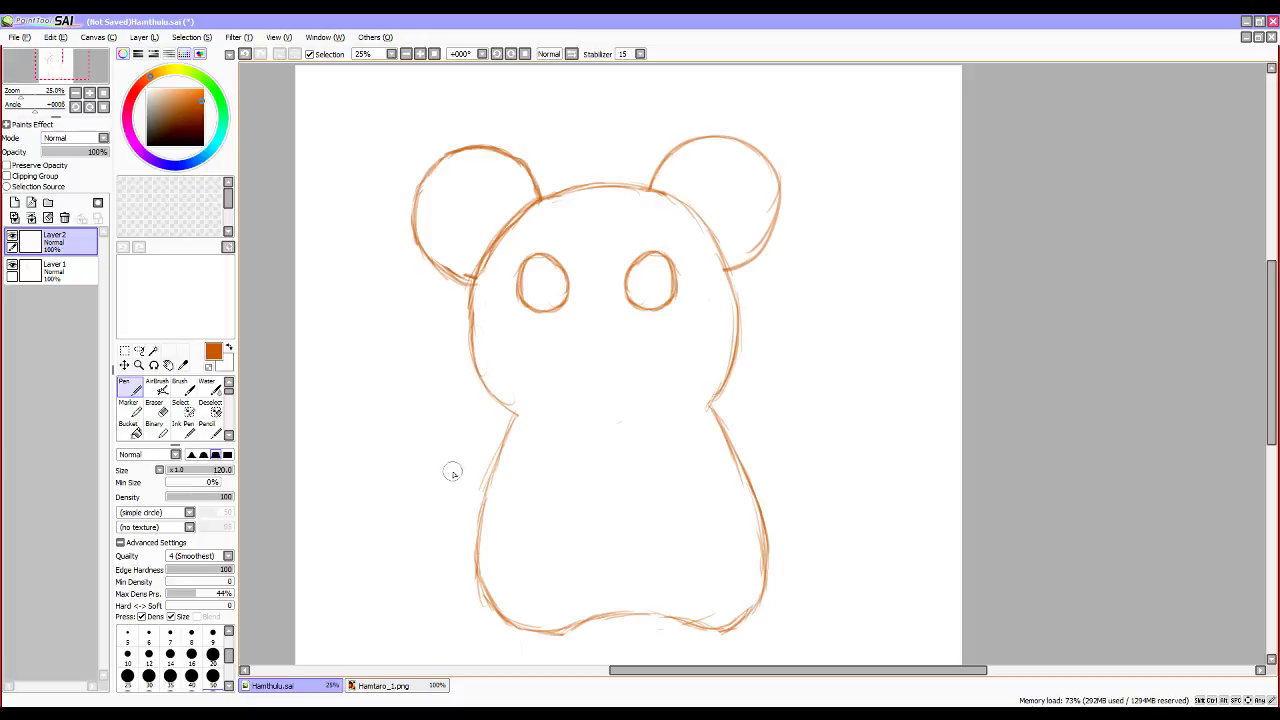
pyautogui.click(386, 686)
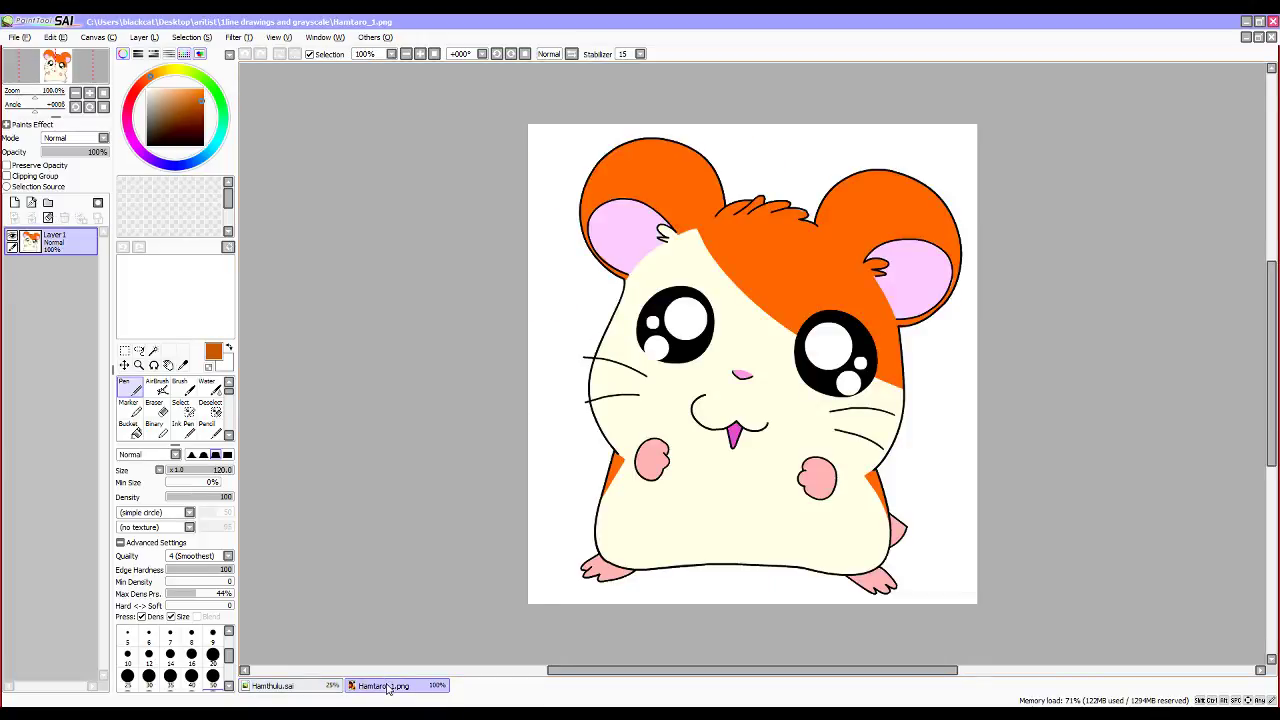
pyautogui.click(318, 688)
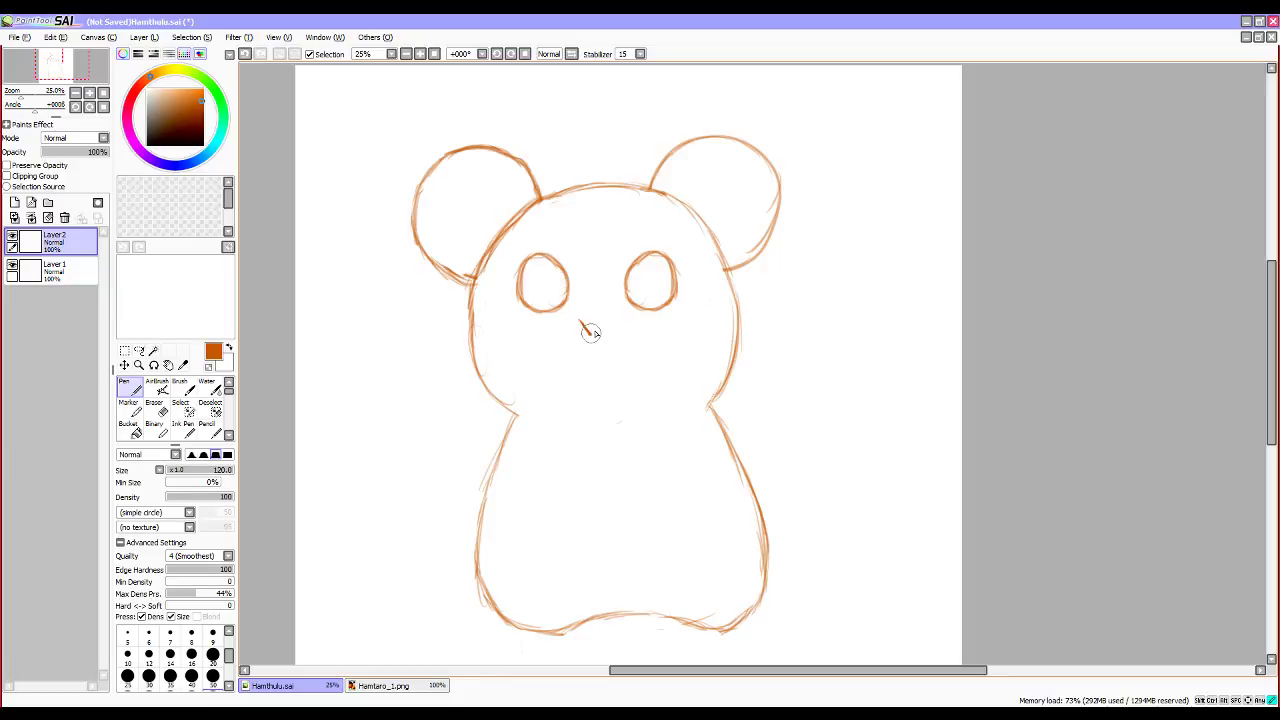
pyautogui.moveTo(586, 316); pyautogui.dragTo(606, 312)
pyautogui.hotkey('ctrl', 'z')
pyautogui.press('n')
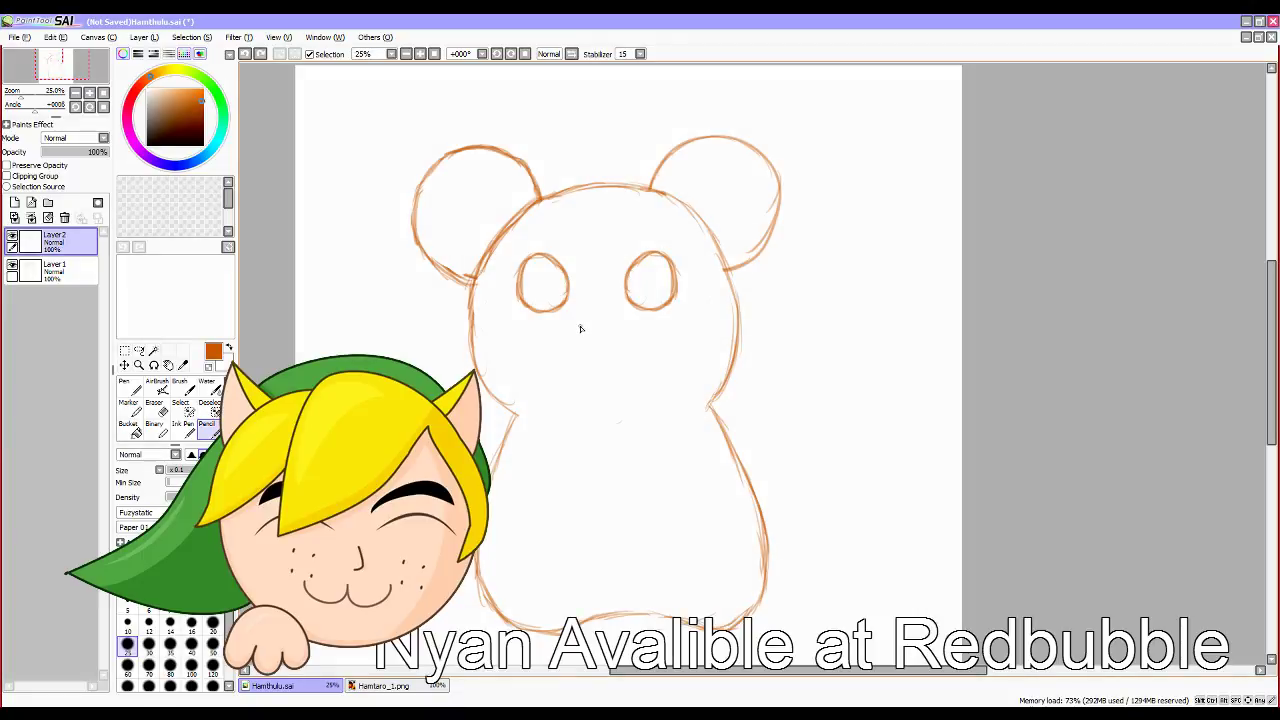
pyautogui.moveTo(572, 326)
pyautogui.mouseDown()
pyautogui.moveTo(583, 340)
pyautogui.moveTo(604, 325)
pyautogui.mouseUp()
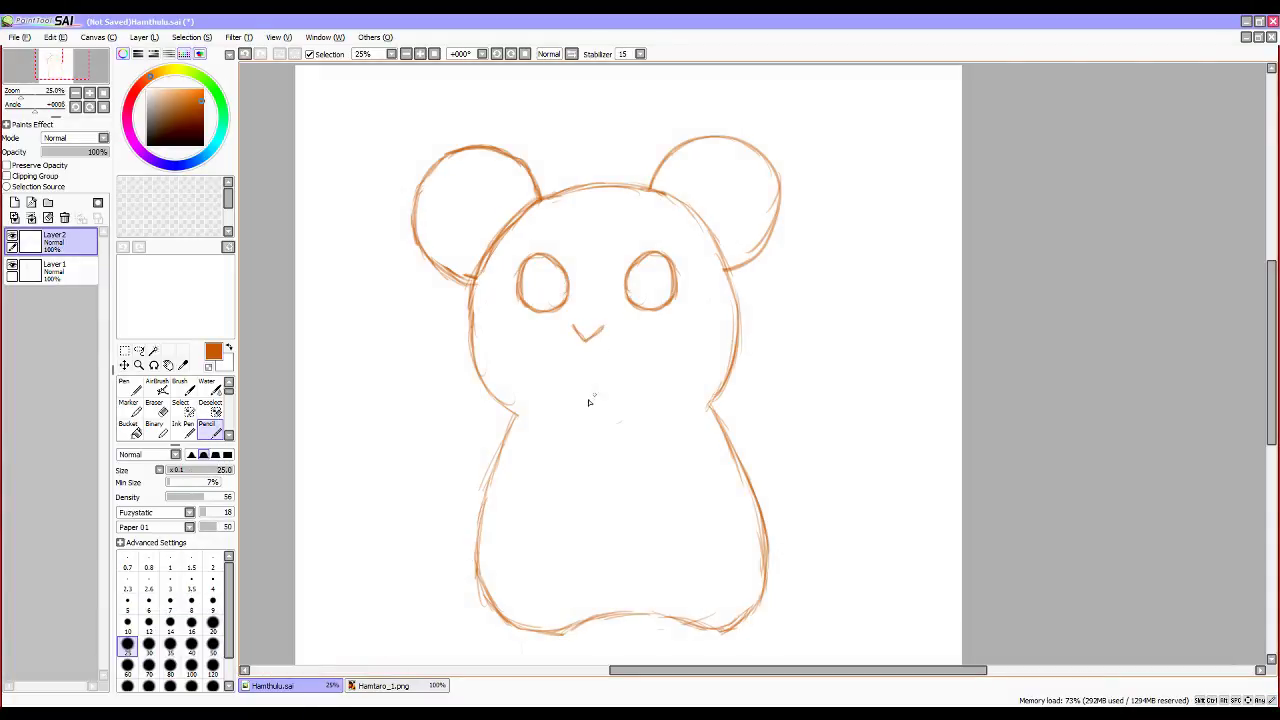
# Sketch a smiling mouth of two joined upward curves below the nose, redoing the first attempt.
pyautogui.moveTo(549, 350)
pyautogui.mouseDown()
pyautogui.moveTo(570, 374)
pyautogui.moveTo(599, 353)
pyautogui.moveTo(593, 371)
pyautogui.moveTo(618, 377)
pyautogui.moveTo(640, 345)
pyautogui.mouseUp()
pyautogui.hotkey('ctrl', 'z')
pyautogui.hotkey('ctrl', 'z')
pyautogui.moveTo(556, 354)
pyautogui.mouseDown()
pyautogui.moveTo(580, 371)
pyautogui.moveTo(591, 356)
pyautogui.moveTo(576, 371)
pyautogui.moveTo(552, 359)
pyautogui.moveTo(599, 371)
pyautogui.moveTo(627, 350)
pyautogui.moveTo(609, 370)
pyautogui.moveTo(589, 368)
pyautogui.moveTo(604, 372)
pyautogui.mouseUp()
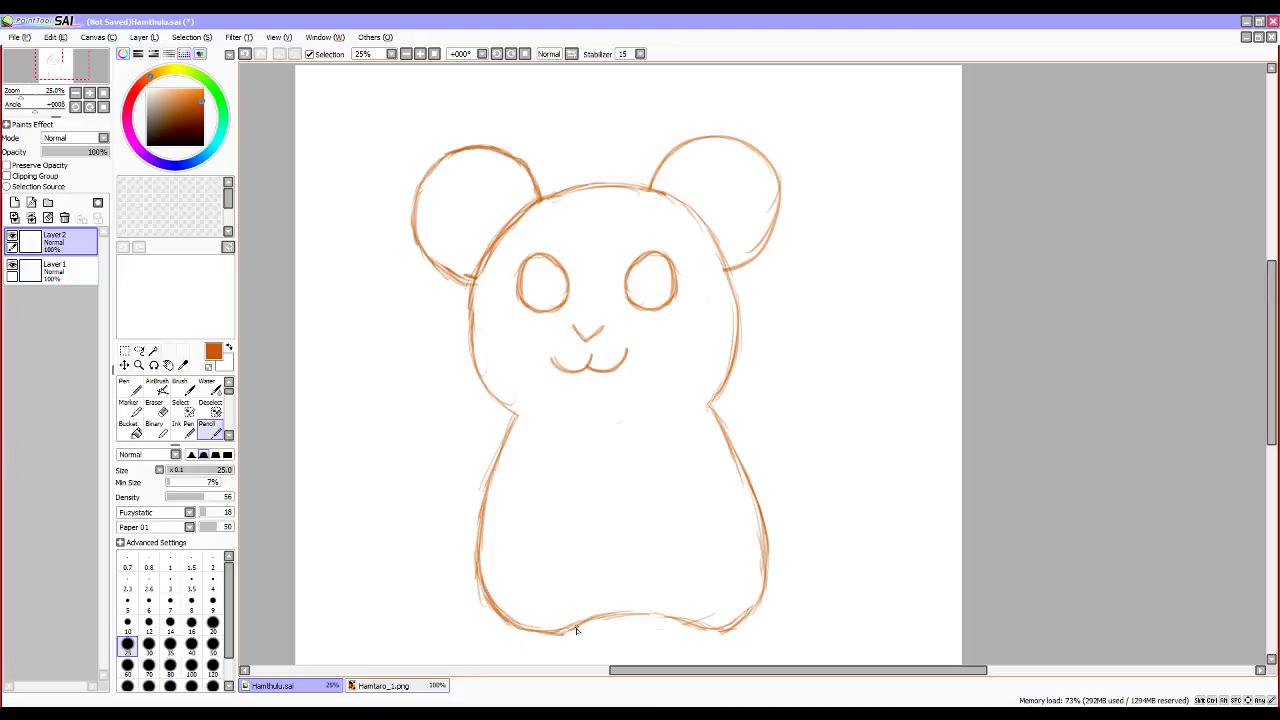
# Merge the facial features layer into the body sketch layer and clean up the lower body outline with pencil and eraser.
pyautogui.press('e')
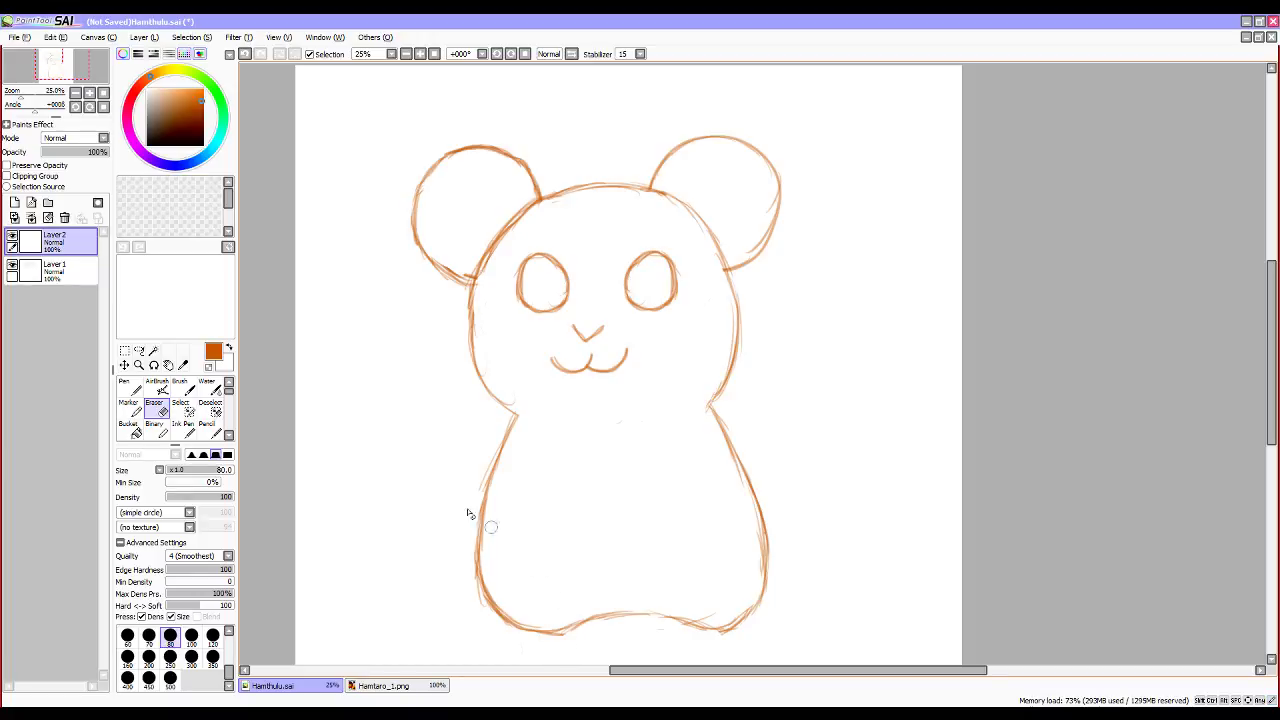
pyautogui.click(64, 217)
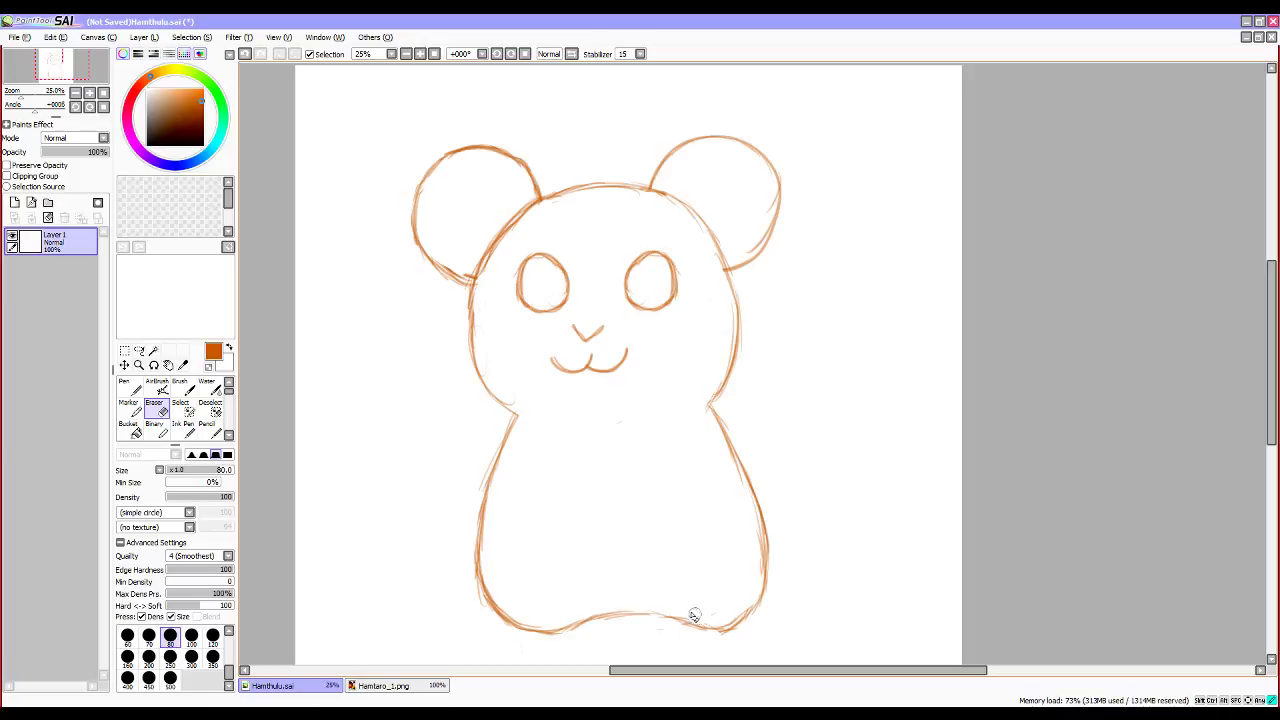
pyautogui.press('n')
pyautogui.press('n')
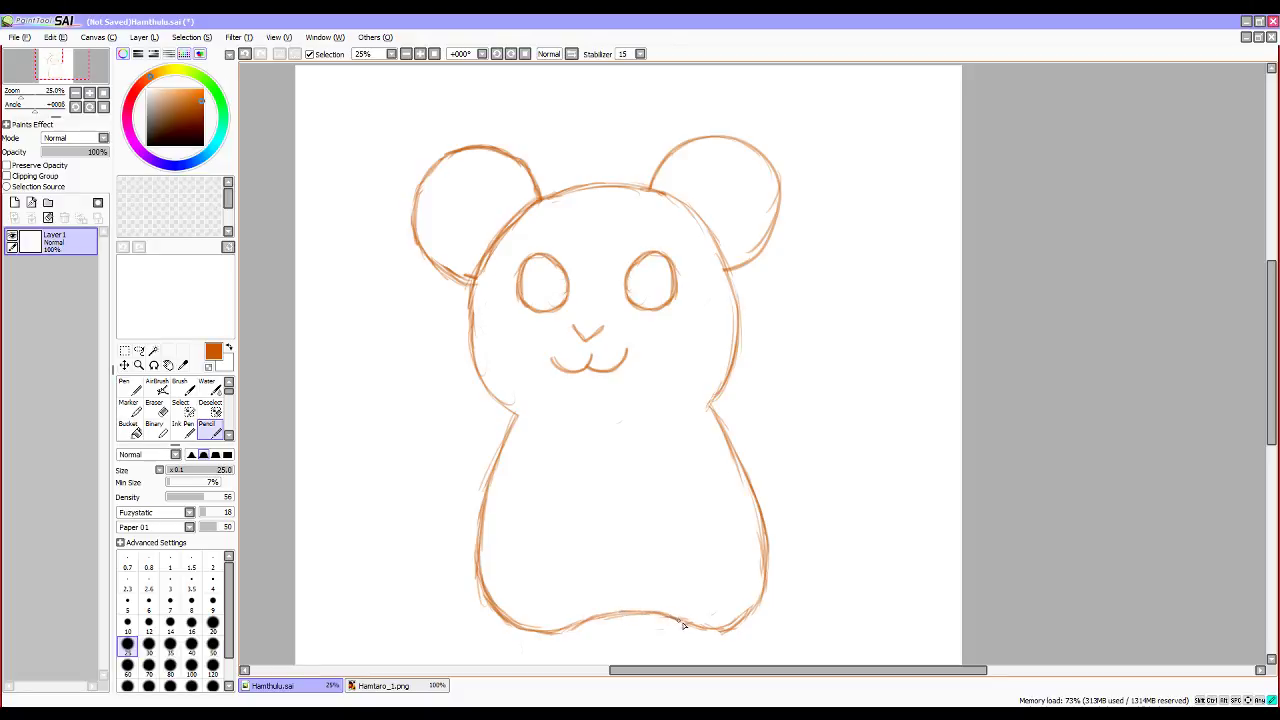
pyautogui.moveTo(739, 624); pyautogui.dragTo(752, 611)
pyautogui.press('e')
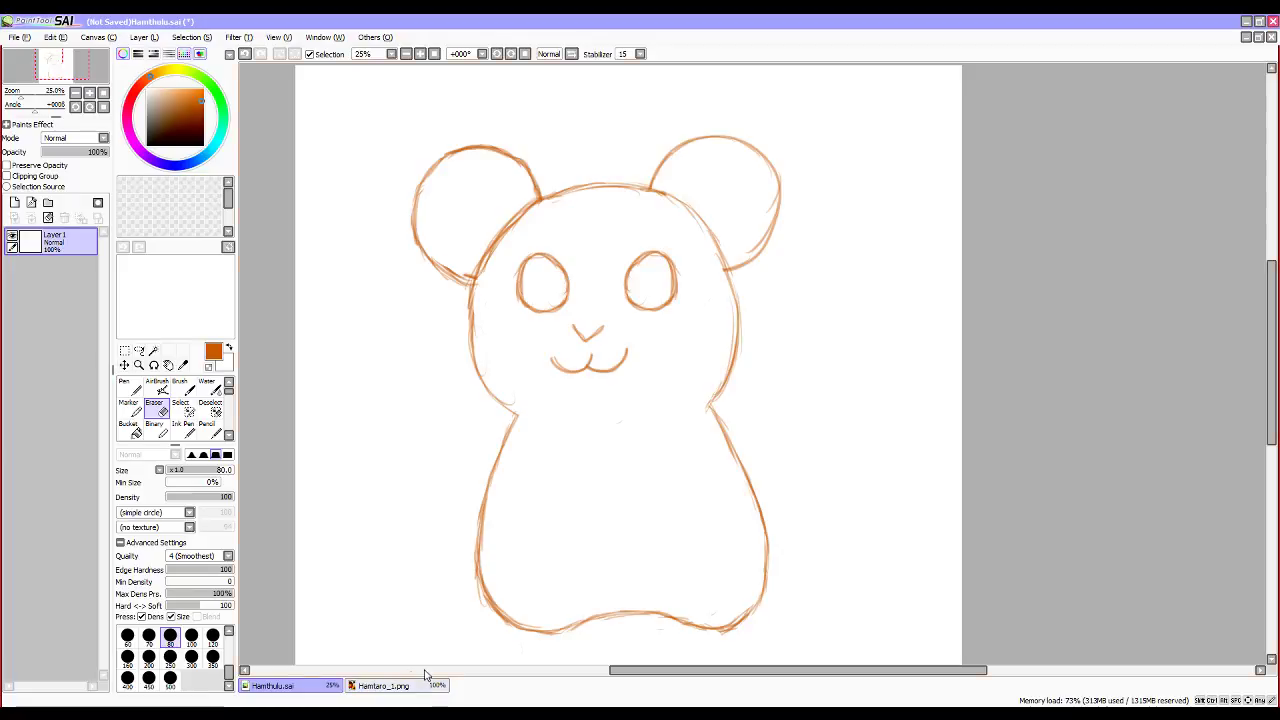
# Check the Hamtaro reference, add a new layer above the merged sketch and make the Pencil the active tool.
pyautogui.click(352, 688)
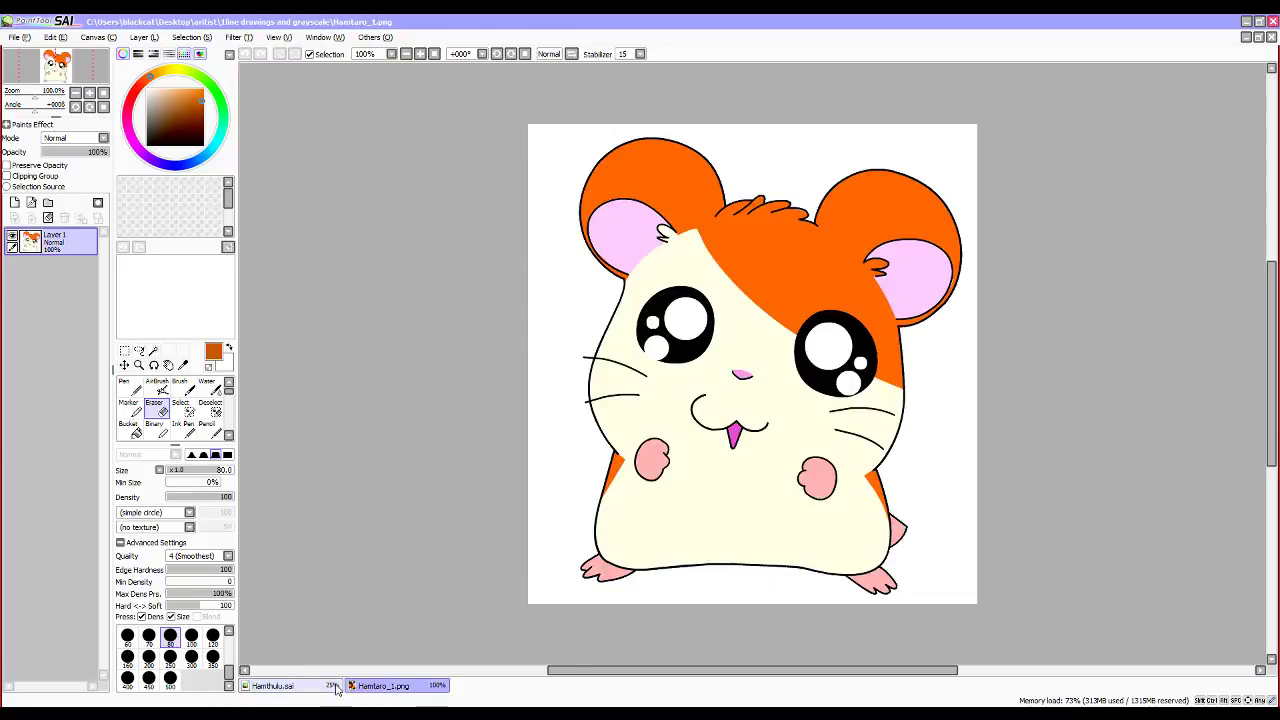
pyautogui.click(272, 686)
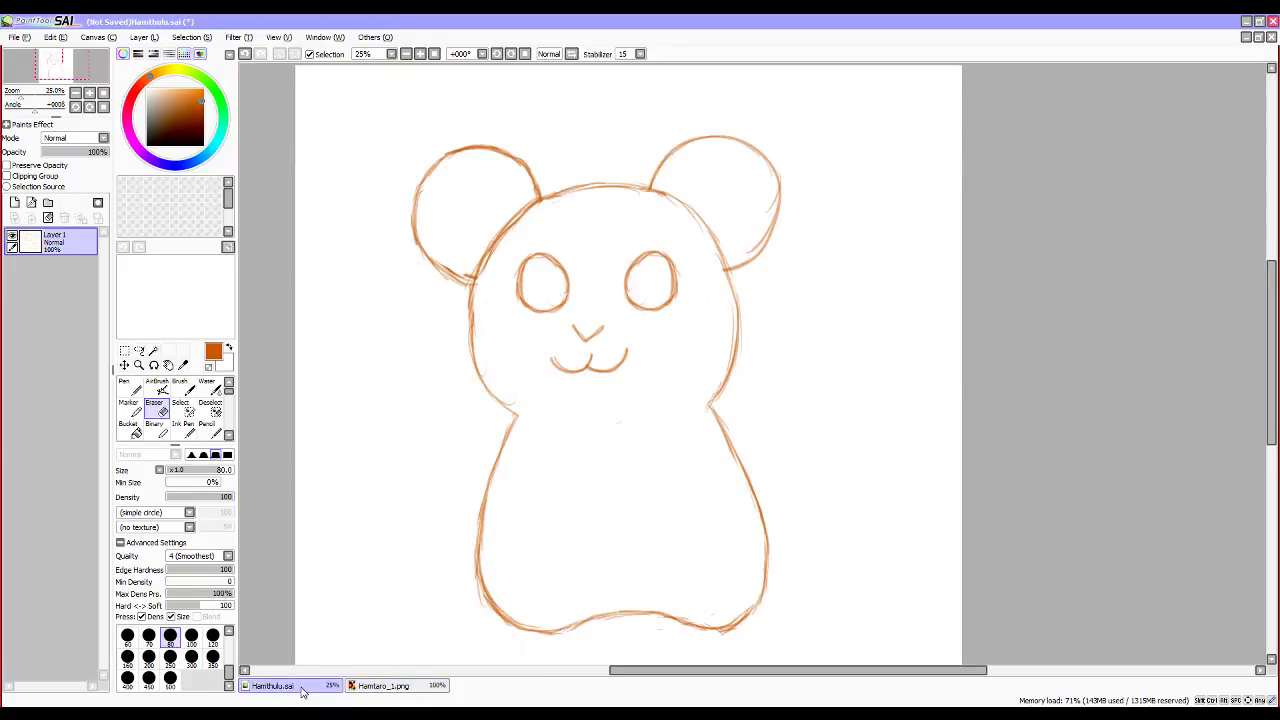
pyautogui.click(15, 203)
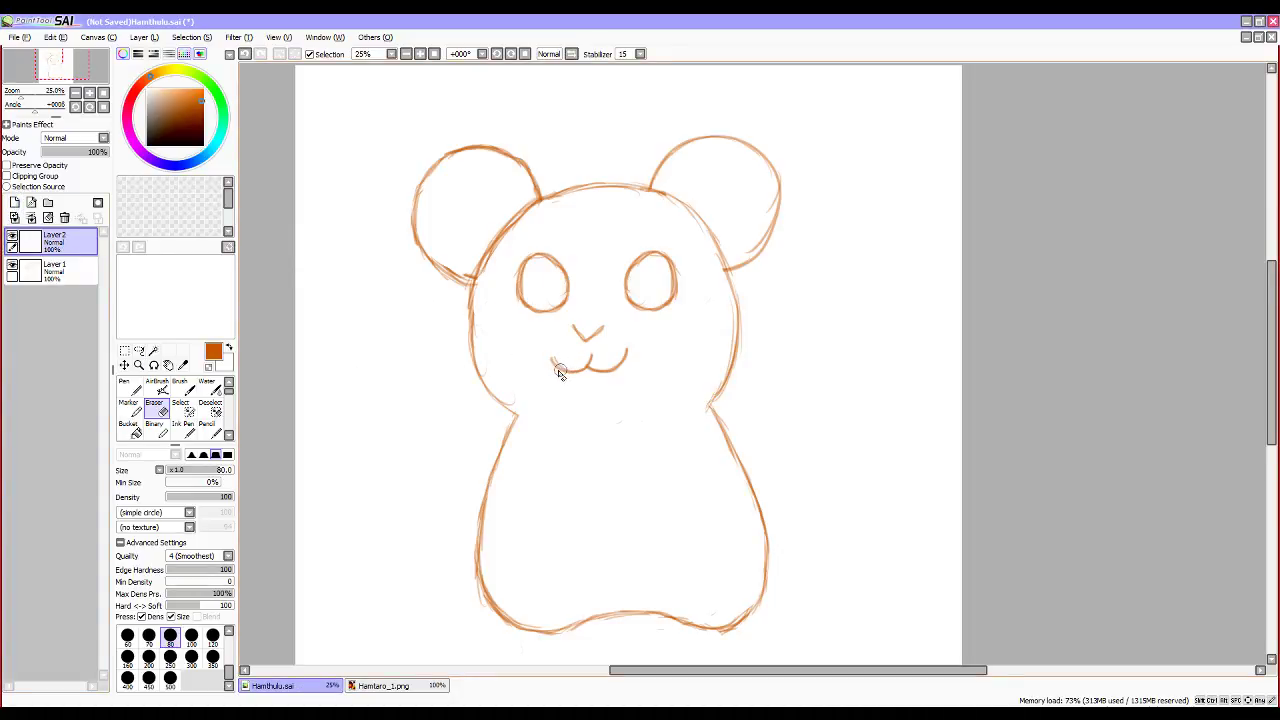
pyautogui.press('n')
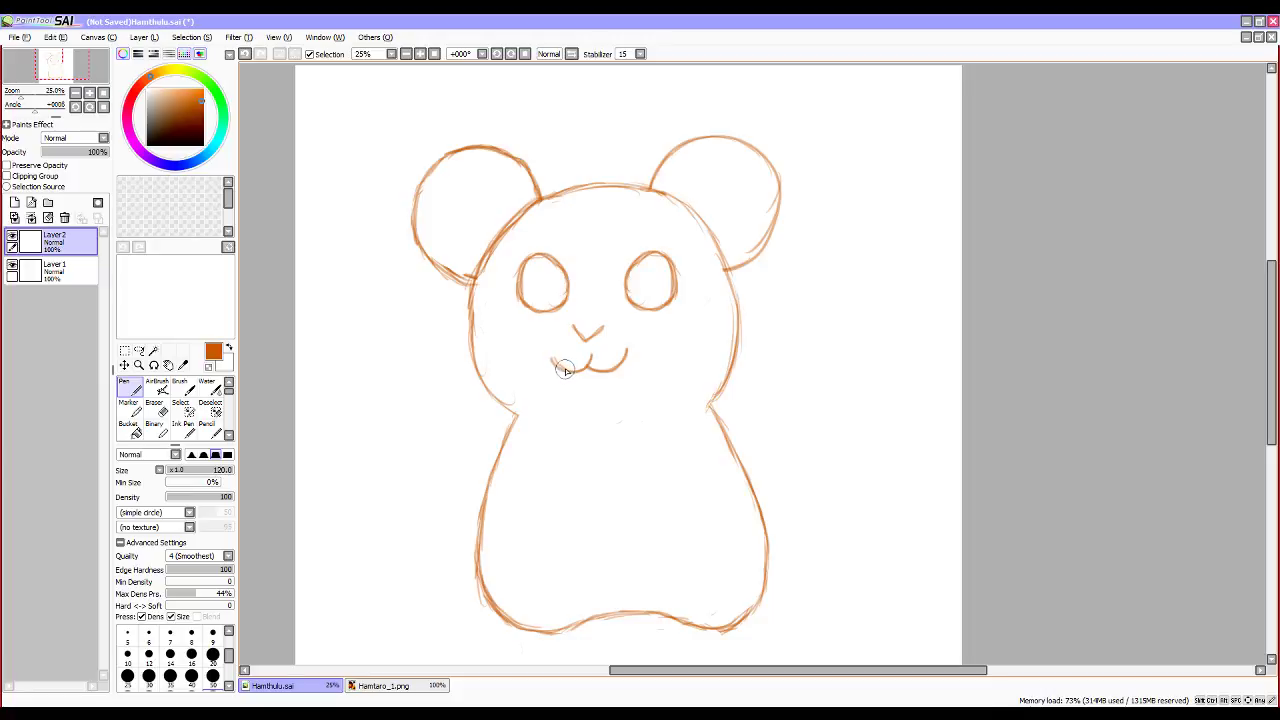
pyautogui.moveTo(561, 350); pyautogui.dragTo(539, 372)
pyautogui.hotkey('ctrl', 'z')
pyautogui.press('n')
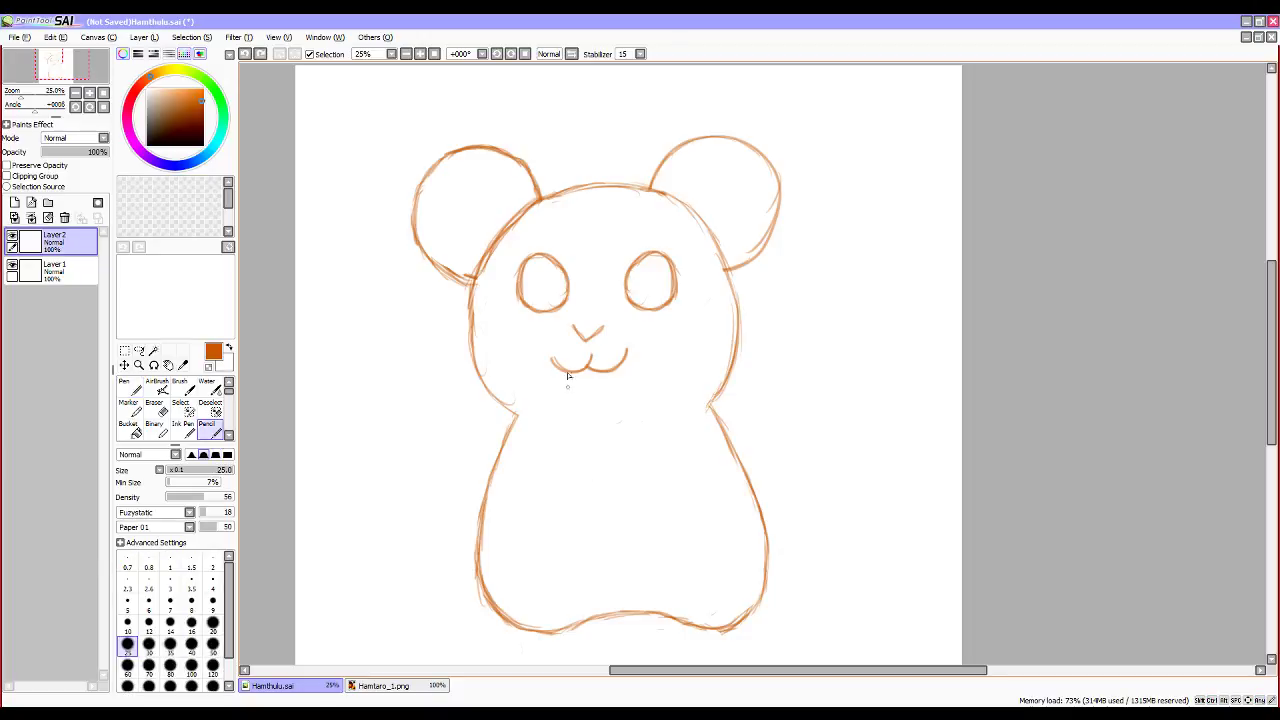
pyautogui.moveTo(563, 352)
pyautogui.mouseDown()
pyautogui.moveTo(574, 480)
pyautogui.moveTo(577, 455)
pyautogui.moveTo(555, 520)
pyautogui.moveTo(580, 471)
pyautogui.moveTo(542, 519)
pyautogui.moveTo(563, 513)
pyautogui.moveTo(527, 520)
pyautogui.mouseUp()
pyautogui.moveTo(588, 353)
pyautogui.mouseDown()
pyautogui.moveTo(564, 389)
pyautogui.moveTo(569, 379)
pyautogui.moveTo(599, 468)
pyautogui.moveTo(586, 508)
pyautogui.moveTo(547, 538)
pyautogui.moveTo(515, 533)
pyautogui.moveTo(525, 521)
pyautogui.moveTo(512, 529)
pyautogui.moveTo(551, 536)
pyautogui.mouseUp()
pyautogui.hotkey('ctrl', 'z')
pyautogui.hotkey('ctrl', 'z')
pyautogui.hotkey('ctrl', 'z')
pyautogui.hotkey('ctrl', 'z')
pyautogui.hotkey('ctrl', 'z')
pyautogui.hotkey('ctrl', 'z')
# Sketch a long curved tentacle in pencil hanging from the mouth's left curve, tapering to a tip that curls outward over the belly.
pyautogui.moveTo(569, 352)
pyautogui.mouseDown()
pyautogui.moveTo(548, 368)
pyautogui.moveTo(578, 447)
pyautogui.mouseUp()
pyautogui.moveTo(516, 520)
pyautogui.mouseDown()
pyautogui.moveTo(572, 500)
pyautogui.moveTo(580, 458)
pyautogui.mouseUp()
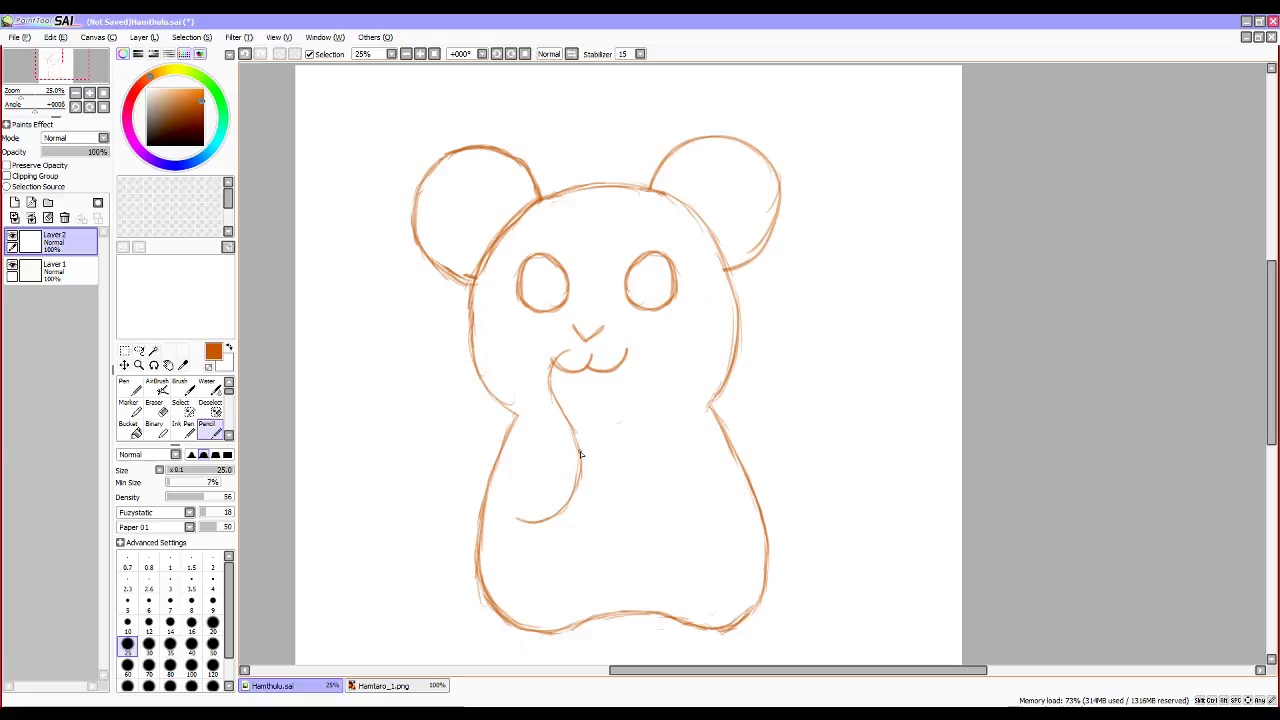
pyautogui.moveTo(517, 521)
pyautogui.mouseDown()
pyautogui.moveTo(560, 535)
pyautogui.moveTo(597, 466)
pyautogui.mouseUp()
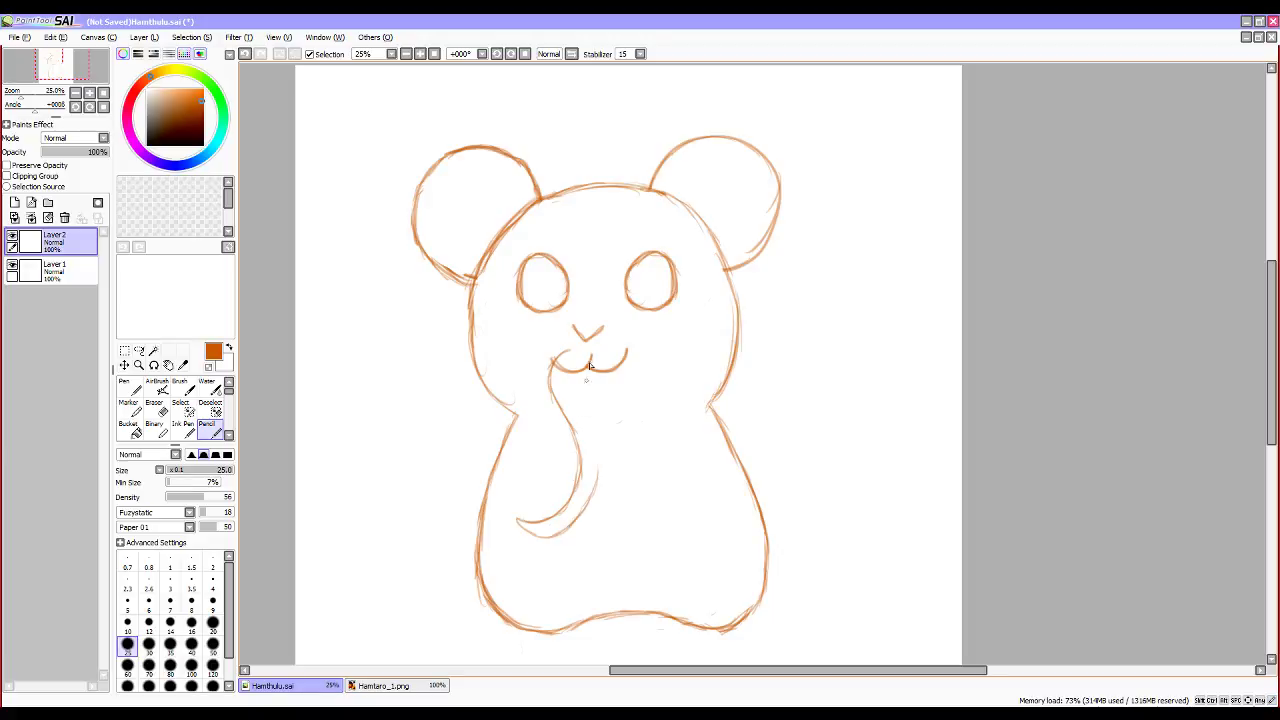
pyautogui.moveTo(585, 354)
pyautogui.mouseDown()
pyautogui.moveTo(575, 389)
pyautogui.moveTo(595, 483)
pyautogui.moveTo(576, 383)
pyautogui.mouseUp()
pyautogui.press('e')
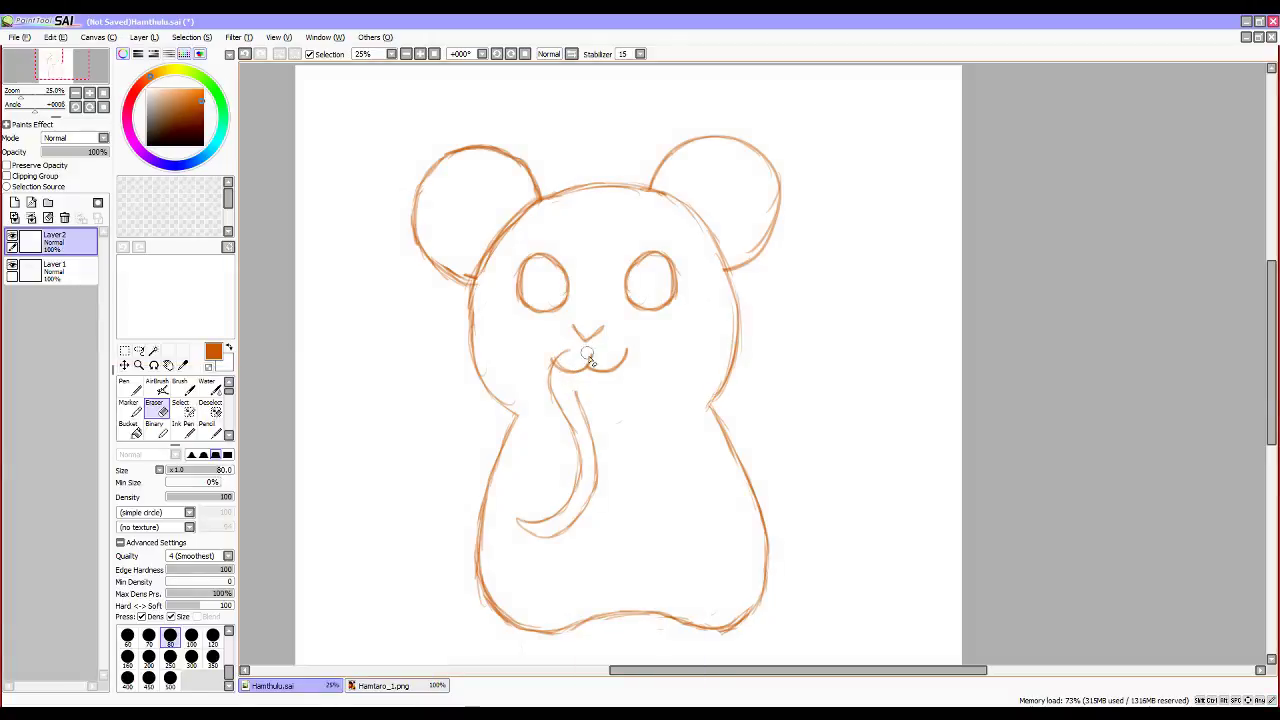
pyautogui.press('n')
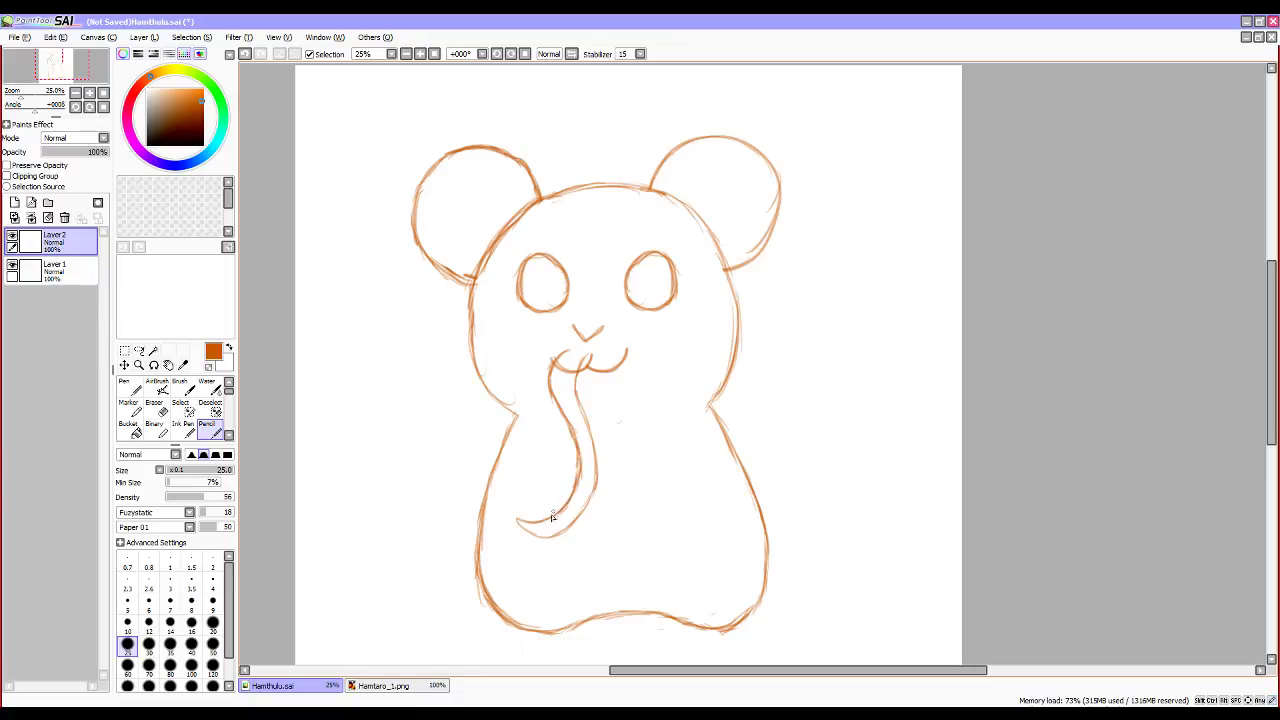
pyautogui.moveTo(518, 522)
pyautogui.mouseDown()
pyautogui.moveTo(550, 539)
pyautogui.moveTo(595, 488)
pyautogui.mouseUp()
# Sketch a second pencil tentacle hanging from the mouth's right curve, with its tip curling outward to the right.
pyautogui.press('e')
pyautogui.moveTo(590, 362)
pyautogui.mouseDown()
pyautogui.moveTo(617, 403)
pyautogui.moveTo(612, 381)
pyautogui.mouseUp()
pyautogui.press('n')
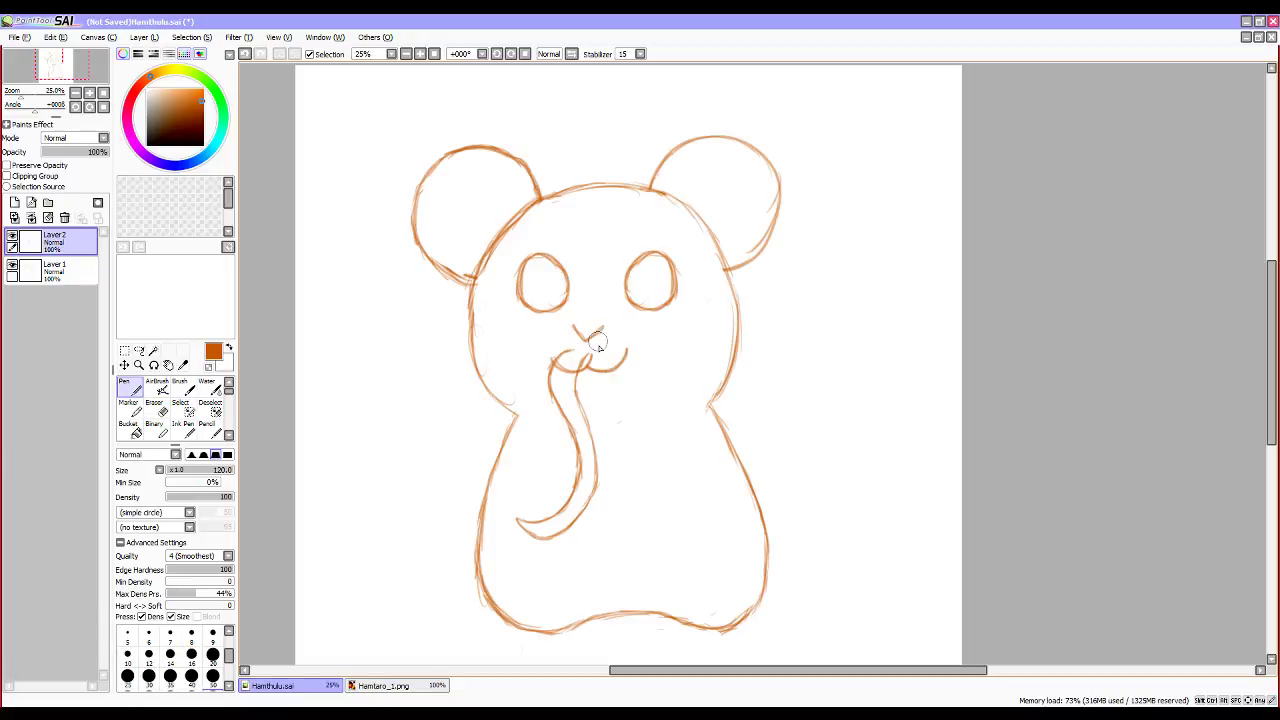
pyautogui.press('n')
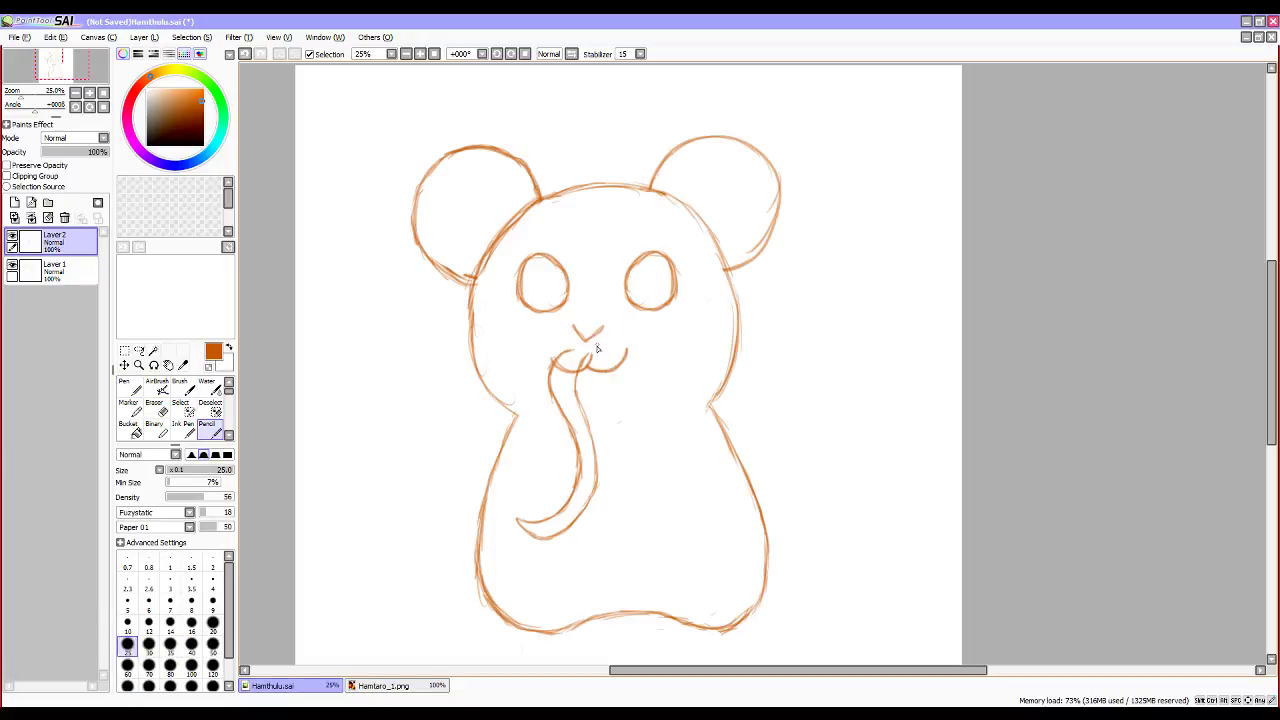
pyautogui.moveTo(602, 347)
pyautogui.mouseDown()
pyautogui.moveTo(639, 375)
pyautogui.moveTo(638, 423)
pyautogui.moveTo(644, 400)
pyautogui.moveTo(638, 508)
pyautogui.moveTo(649, 532)
pyautogui.moveTo(647, 521)
pyautogui.moveTo(675, 537)
pyautogui.mouseUp()
pyautogui.moveTo(590, 367); pyautogui.dragTo(612, 376)
pyautogui.moveTo(600, 368); pyautogui.dragTo(609, 375)
pyautogui.moveTo(596, 362)
pyautogui.mouseDown()
pyautogui.moveTo(625, 389)
pyautogui.moveTo(614, 381)
pyautogui.moveTo(620, 430)
pyautogui.mouseUp()
pyautogui.moveTo(620, 382)
pyautogui.mouseDown()
pyautogui.moveTo(613, 477)
pyautogui.moveTo(618, 448)
pyautogui.moveTo(627, 536)
pyautogui.moveTo(614, 496)
pyautogui.moveTo(644, 536)
pyautogui.mouseUp()
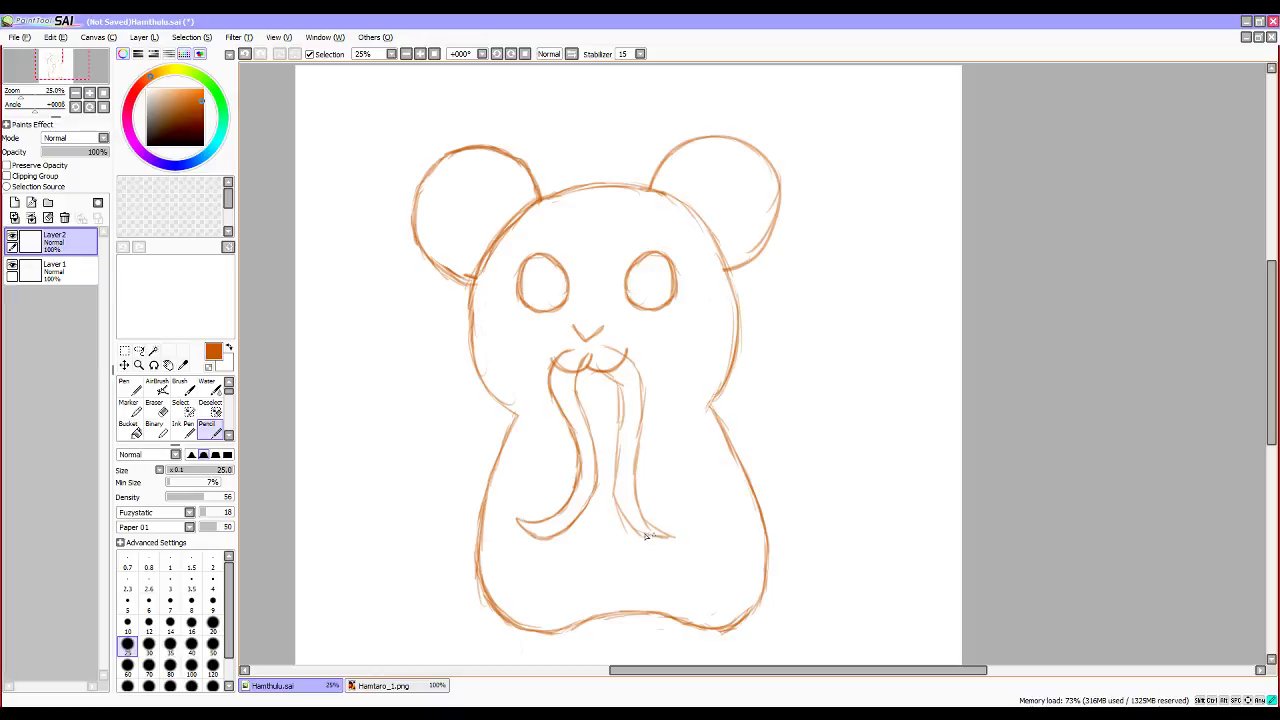
# Rework the right tentacle's inner edge, erasing the rough stray lines and redrawing it as one cleaner pencil line.
pyautogui.moveTo(615, 495)
pyautogui.mouseDown()
pyautogui.moveTo(637, 532)
pyautogui.moveTo(616, 502)
pyautogui.mouseUp()
pyautogui.moveTo(618, 448); pyautogui.dragTo(616, 472)
pyautogui.moveTo(620, 412); pyautogui.dragTo(617, 450)
pyautogui.moveTo(613, 390)
pyautogui.mouseDown()
pyautogui.moveTo(624, 529)
pyautogui.moveTo(668, 541)
pyautogui.mouseUp()
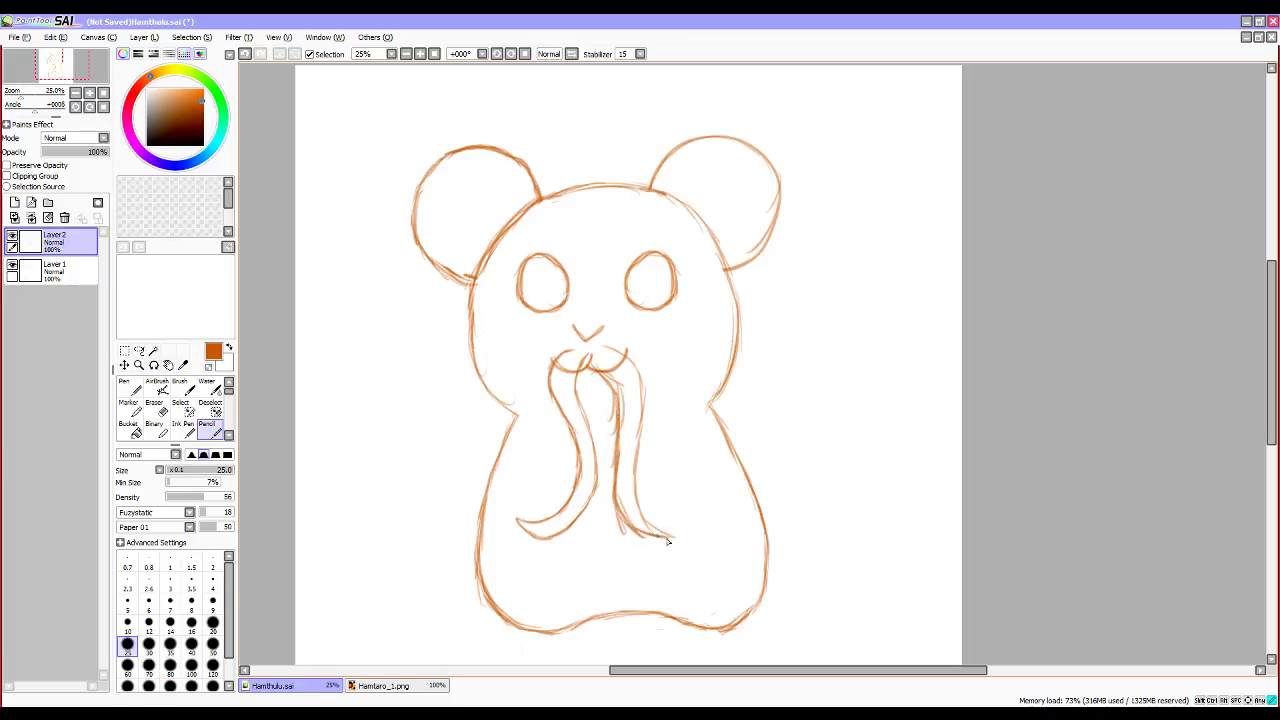
pyautogui.press('e')
pyautogui.moveTo(616, 372); pyautogui.dragTo(628, 540)
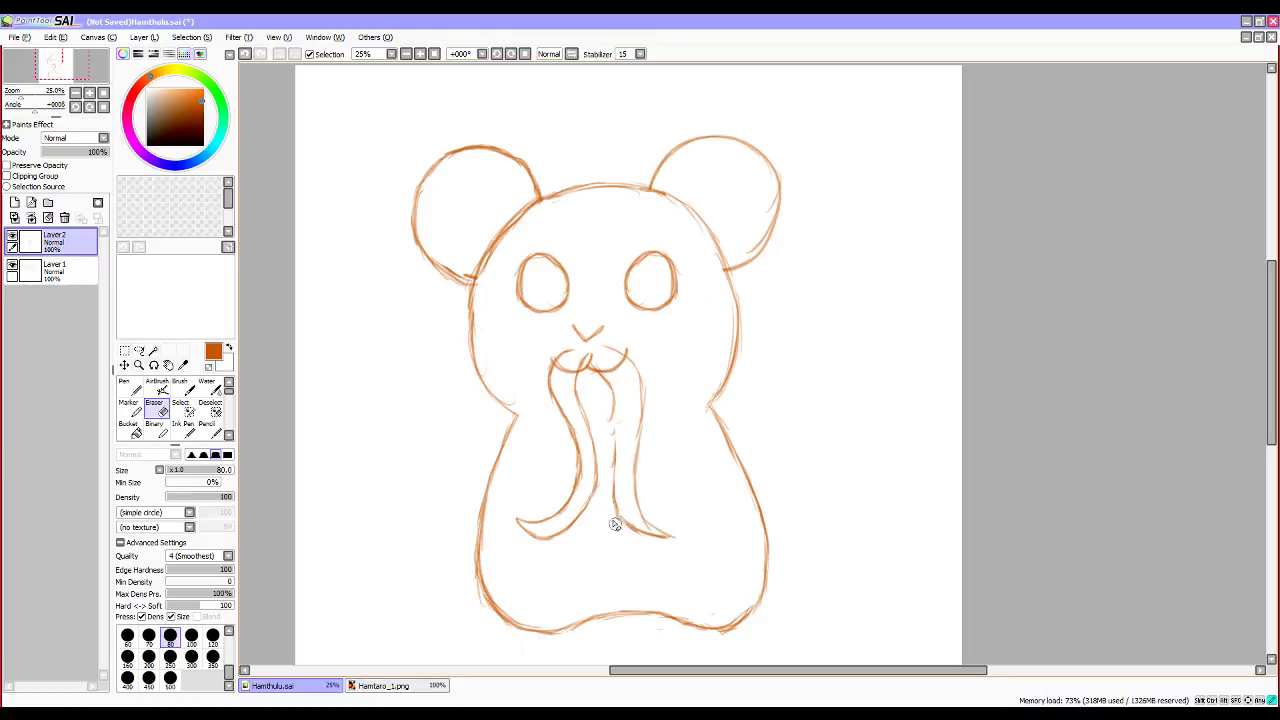
pyautogui.press('n')
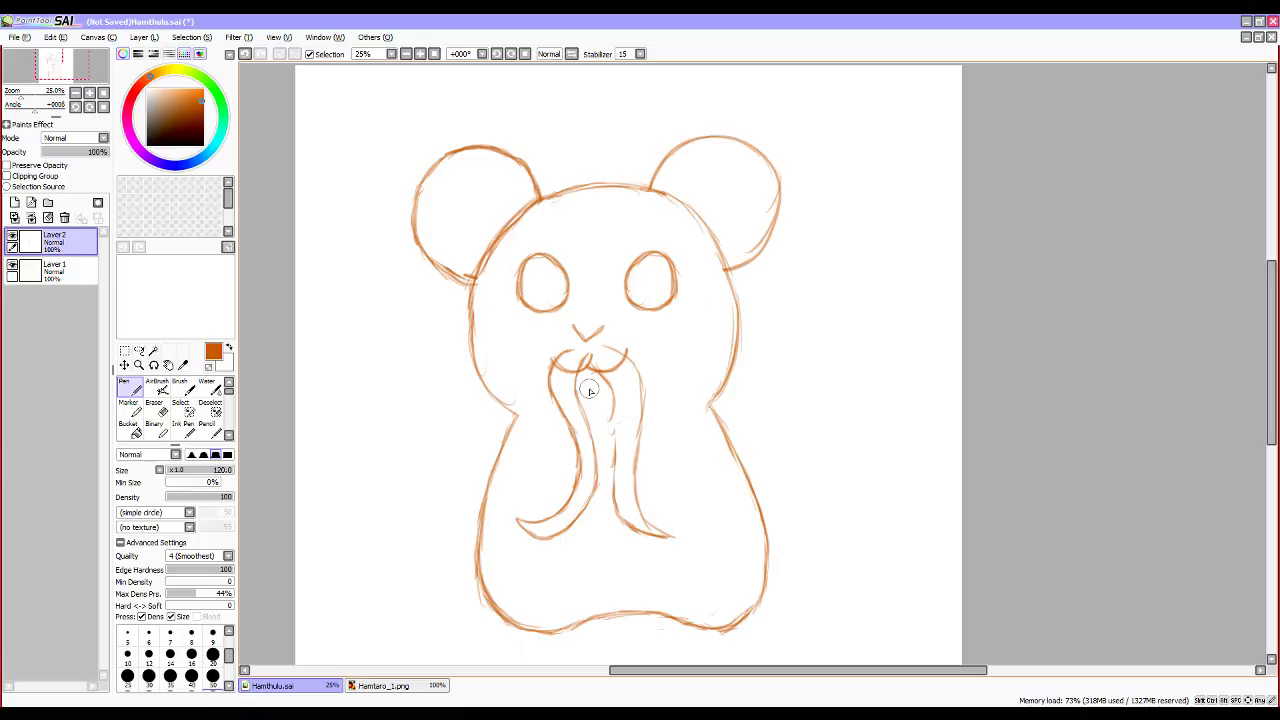
pyautogui.press('n')
pyautogui.moveTo(590, 362)
pyautogui.mouseDown()
pyautogui.moveTo(612, 402)
pyautogui.moveTo(619, 520)
pyautogui.mouseUp()
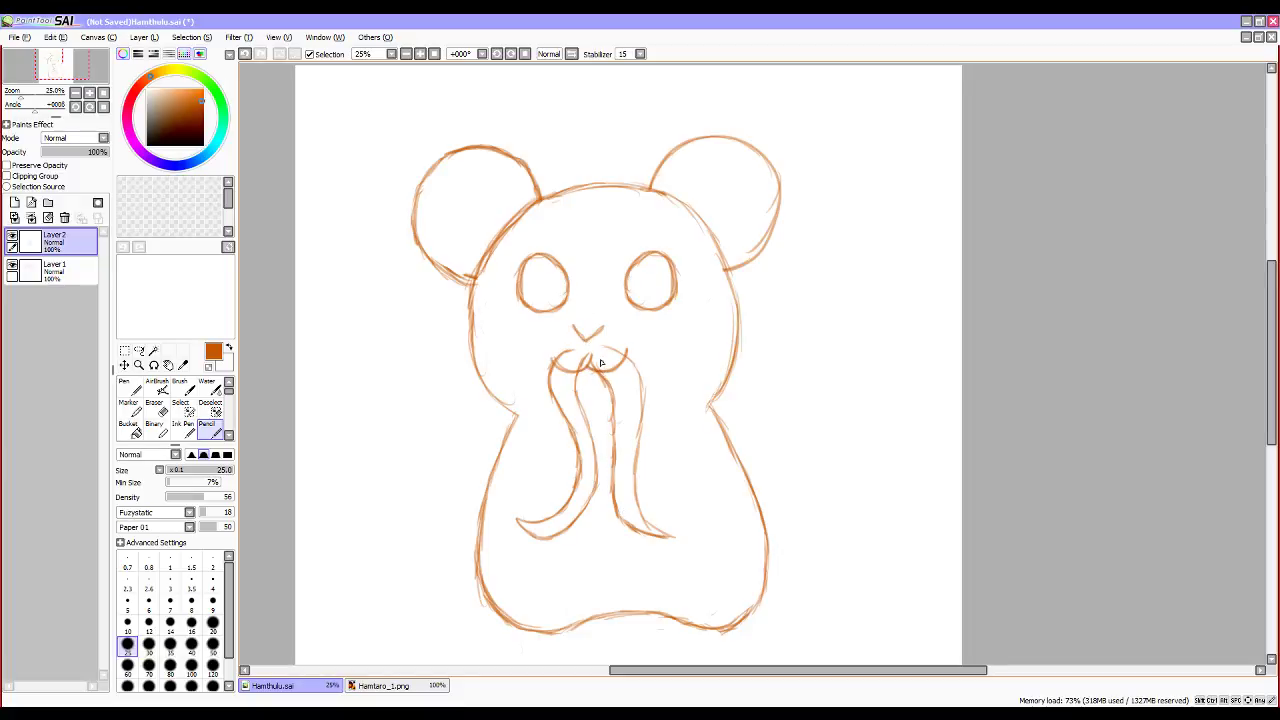
# Add a contour line along the inside of both tentacles and refine the right tentacle's upper outer edge.
pyautogui.moveTo(621, 453)
pyautogui.mouseDown()
pyautogui.moveTo(628, 510)
pyautogui.moveTo(650, 532)
pyautogui.mouseUp()
pyautogui.moveTo(590, 353)
pyautogui.mouseDown()
pyautogui.moveTo(568, 374)
pyautogui.moveTo(582, 488)
pyautogui.moveTo(562, 520)
pyautogui.moveTo(517, 521)
pyautogui.moveTo(555, 524)
pyautogui.mouseUp()
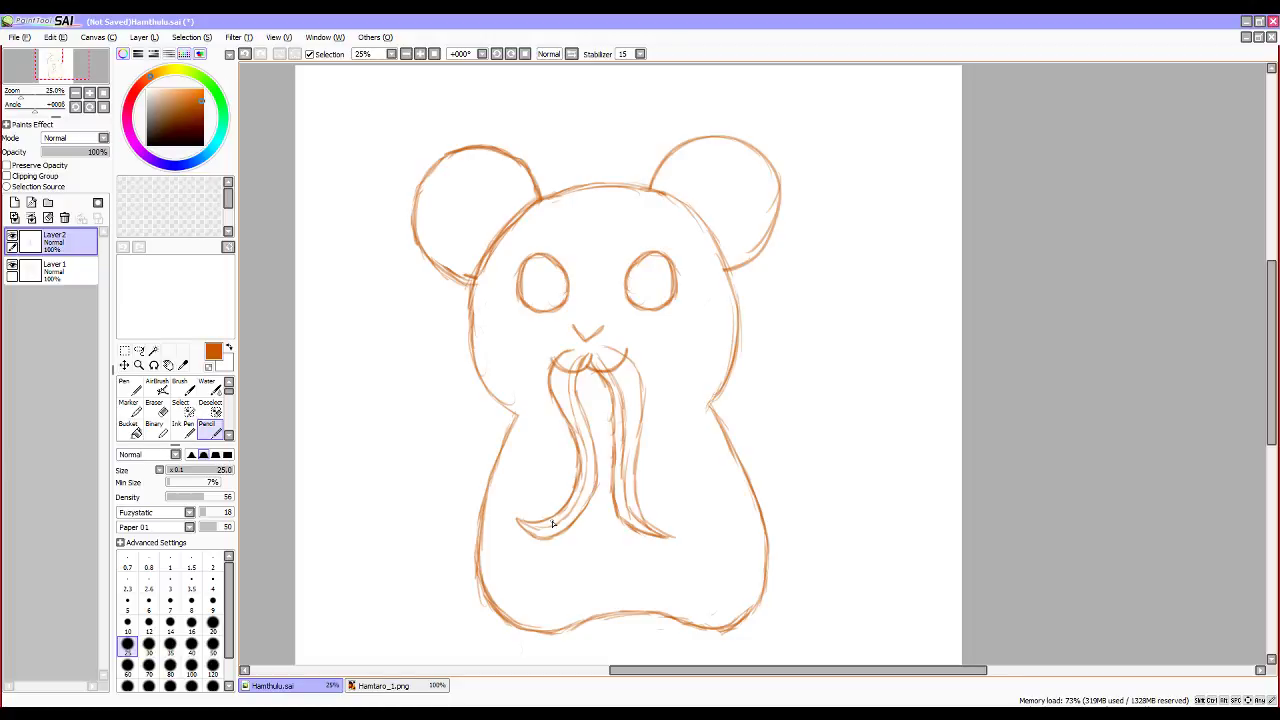
pyautogui.moveTo(618, 357); pyautogui.dragTo(637, 392)
pyautogui.moveTo(637, 394)
pyautogui.mouseDown()
pyautogui.moveTo(634, 467)
pyautogui.moveTo(640, 382)
pyautogui.mouseUp()
pyautogui.press('e')
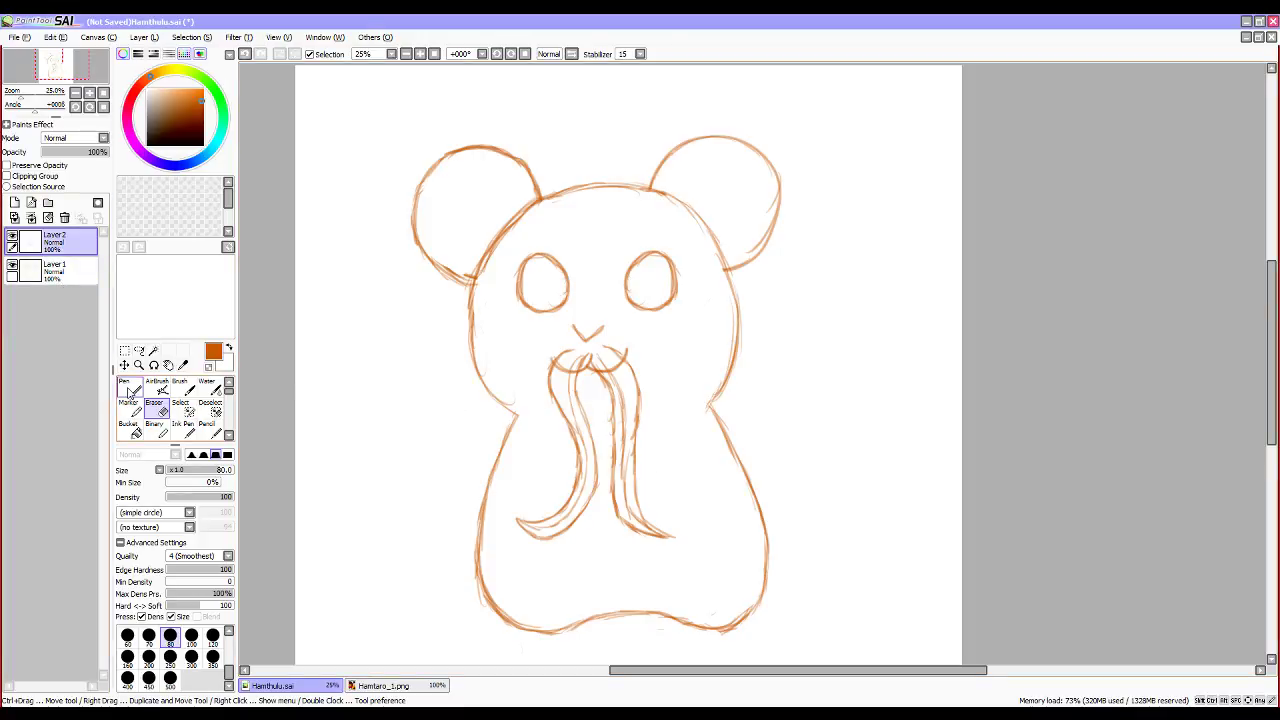
# Select the right tentacle with the Select brush, move it to the blank canvas beside the body and deselect it.
pyautogui.click(180, 404)
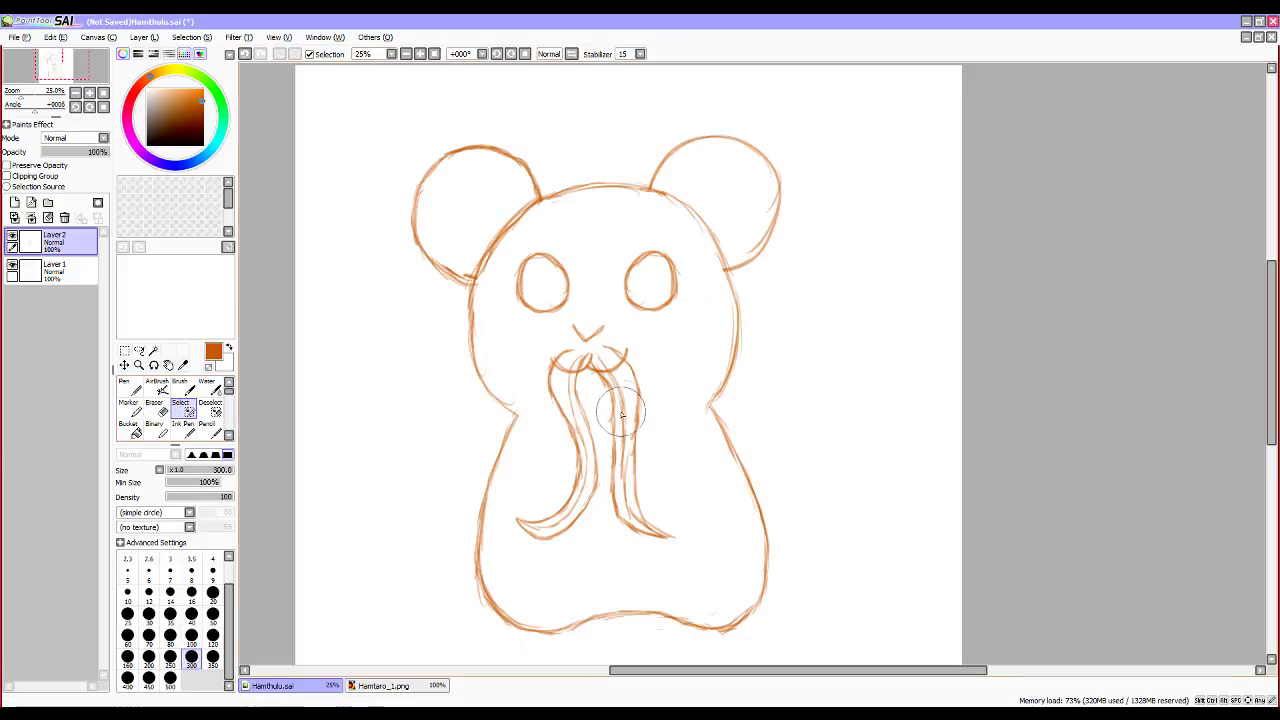
pyautogui.click(615, 364)
pyautogui.moveTo(616, 364)
pyautogui.mouseDown()
pyautogui.moveTo(651, 528)
pyautogui.moveTo(635, 506)
pyautogui.moveTo(630, 376)
pyautogui.moveTo(685, 548)
pyautogui.mouseUp()
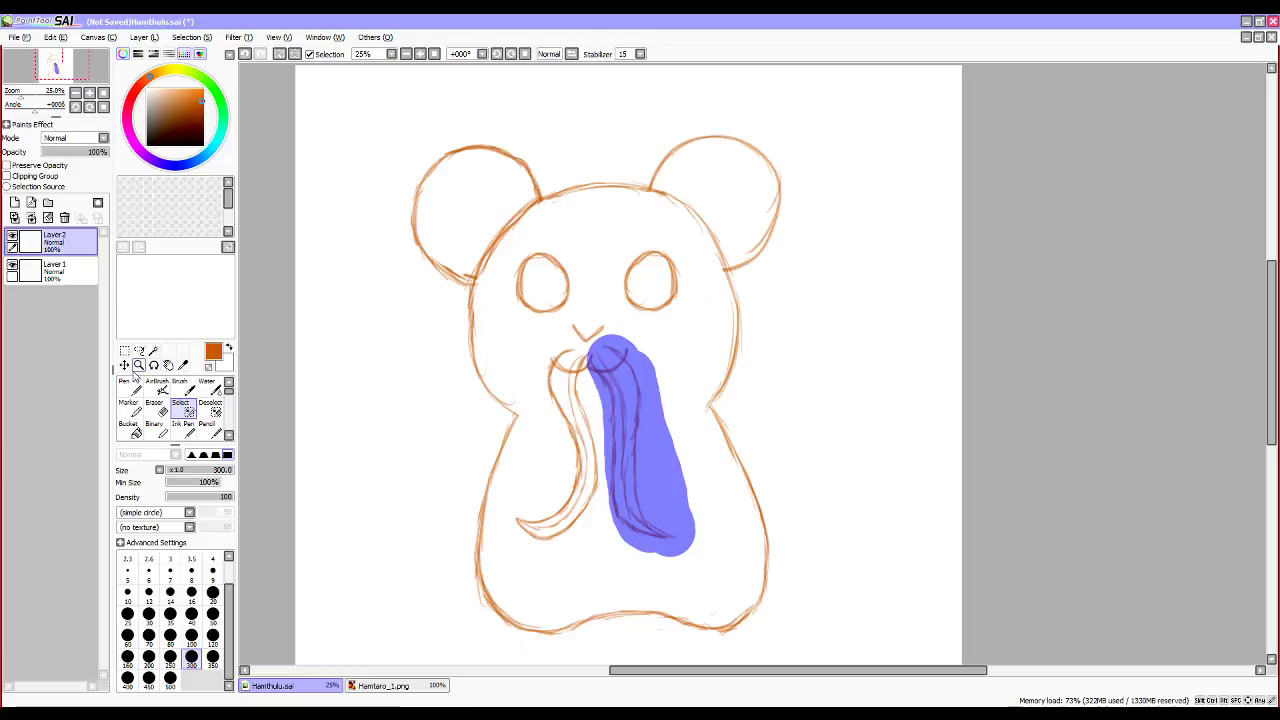
pyautogui.click(124, 364)
pyautogui.moveTo(646, 428); pyautogui.dragTo(828, 372)
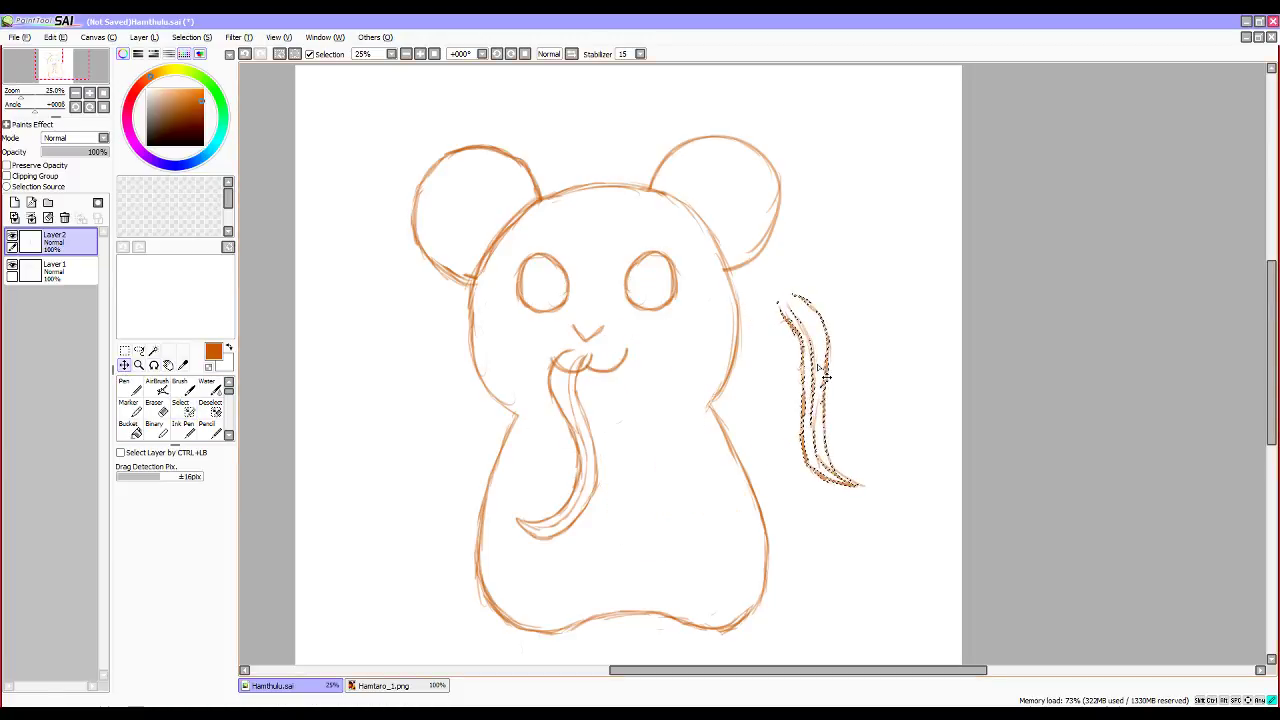
pyautogui.hotkey('ctrl', 'd')
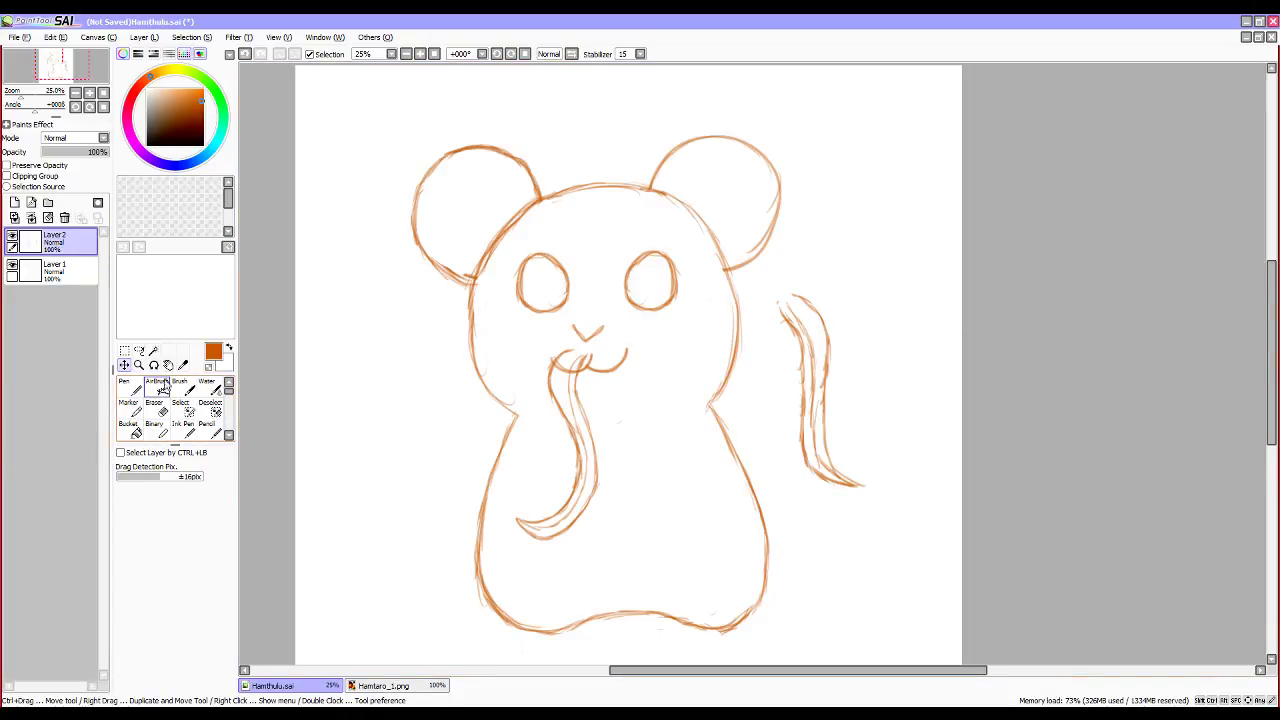
# Select the left tentacle, duplicate it onto a new layer and flip the copy horizontally.
pyautogui.click(184, 409)
pyautogui.moveTo(578, 342)
pyautogui.mouseDown()
pyautogui.moveTo(565, 480)
pyautogui.moveTo(530, 530)
pyautogui.moveTo(577, 437)
pyautogui.mouseUp()
pyautogui.hotkey('ctrl', 'c')
pyautogui.hotkey('ctrl', 'v')
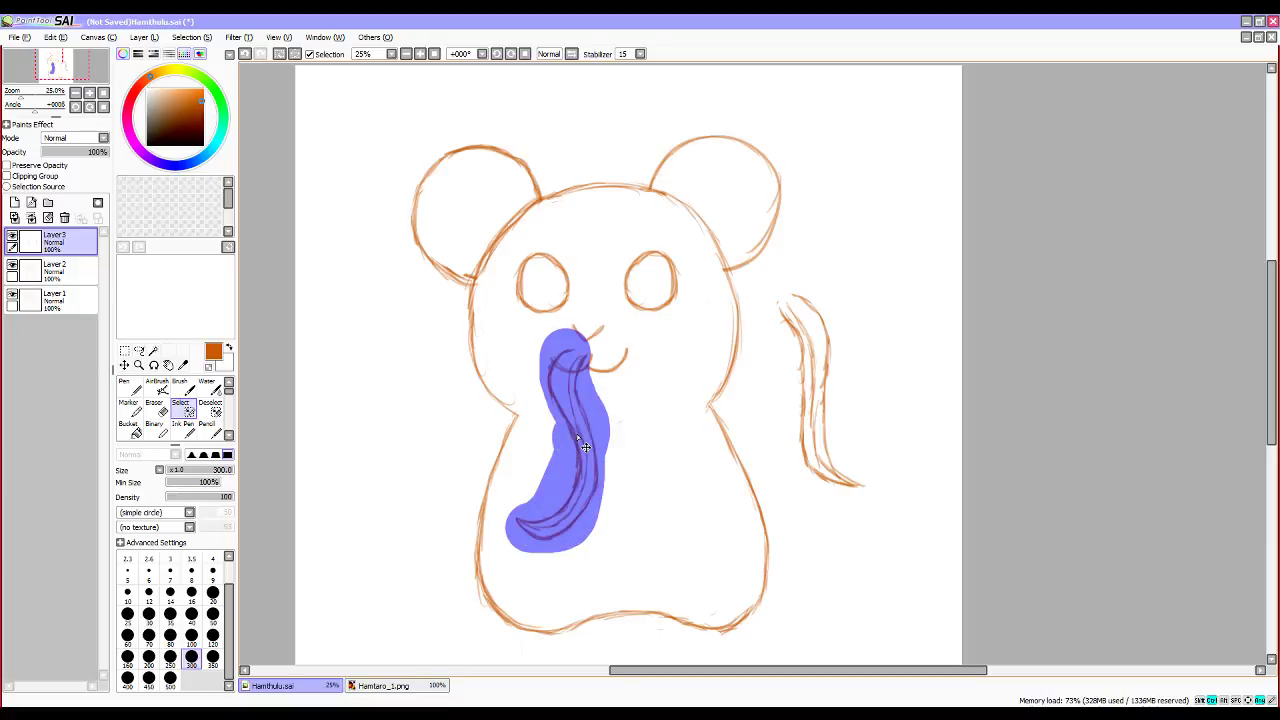
pyautogui.hotkey('ctrl', 'd')
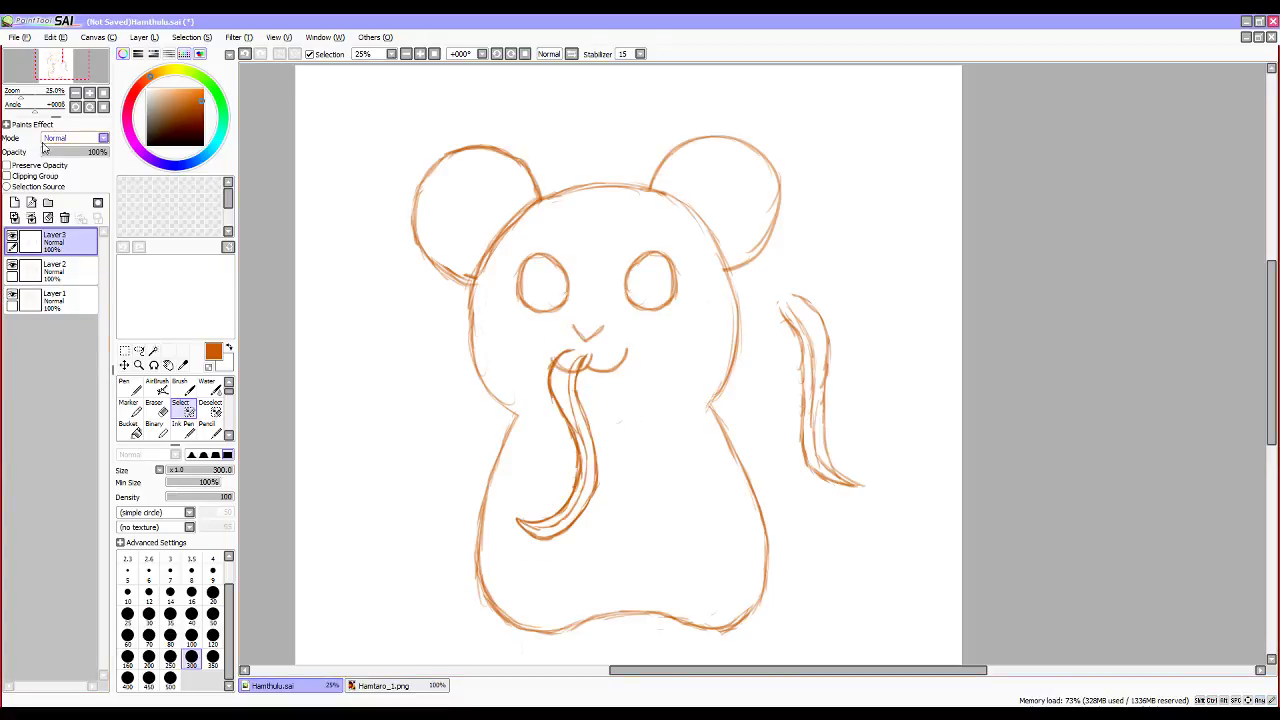
pyautogui.click(55, 37)
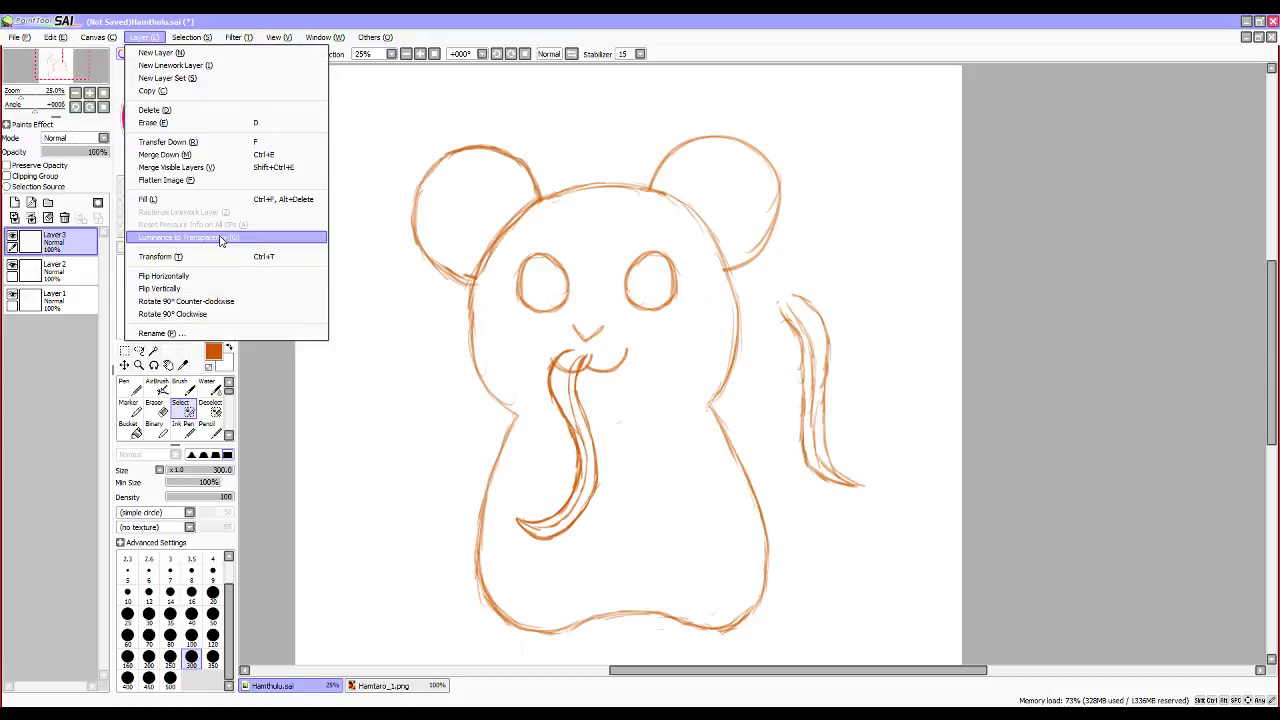
pyautogui.click(202, 278)
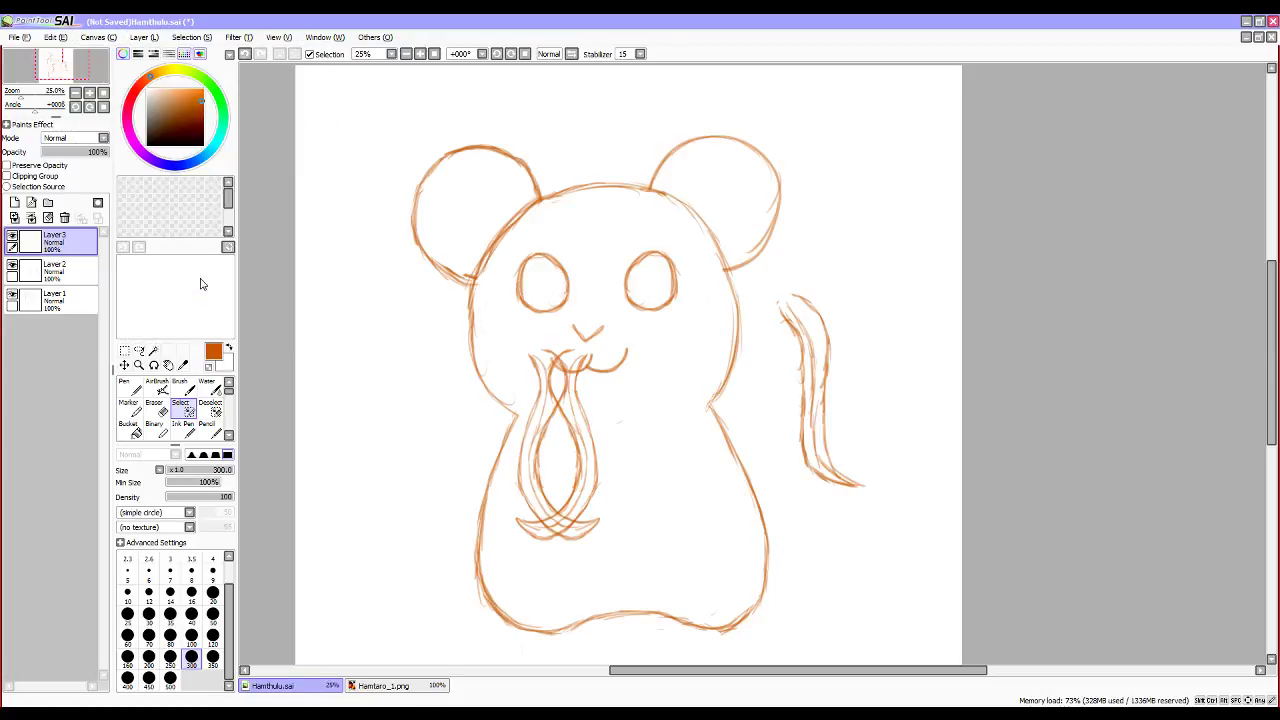
# Move the mirrored tentacle under the mouth's right curve and rotate it slightly so its tip swings outward.
pyautogui.click(124, 365)
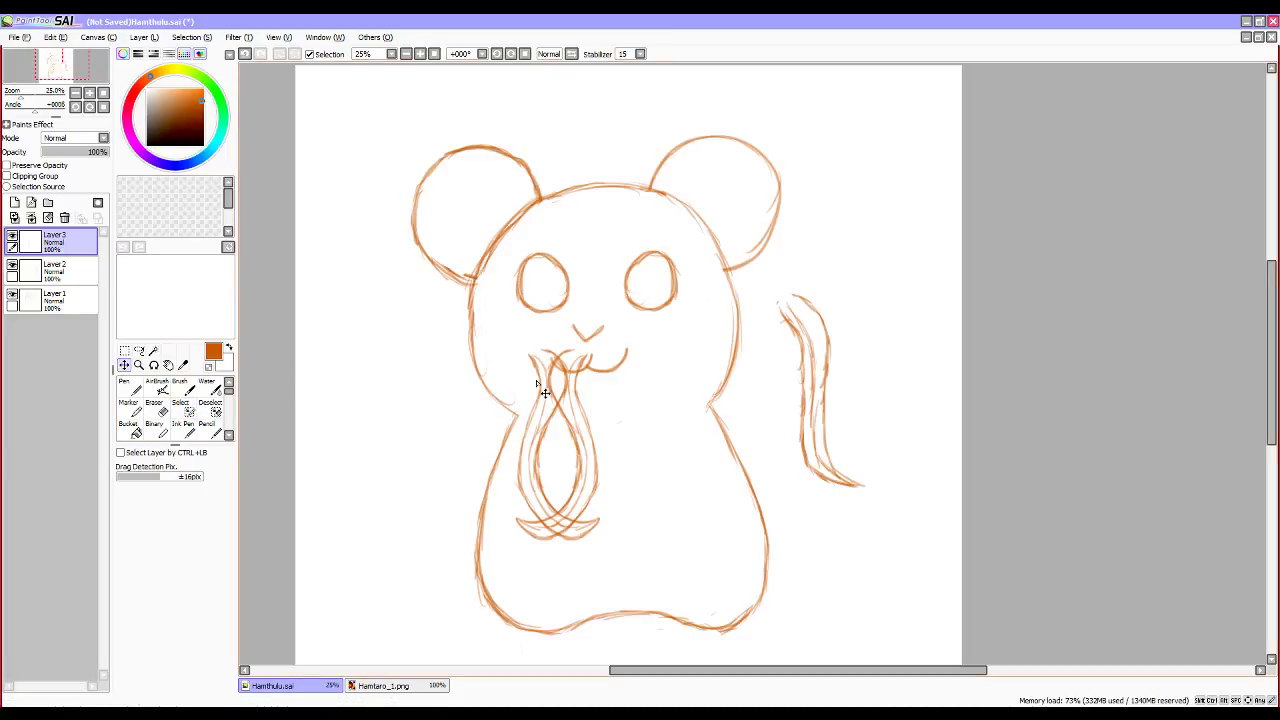
pyautogui.moveTo(575, 380); pyautogui.dragTo(653, 381)
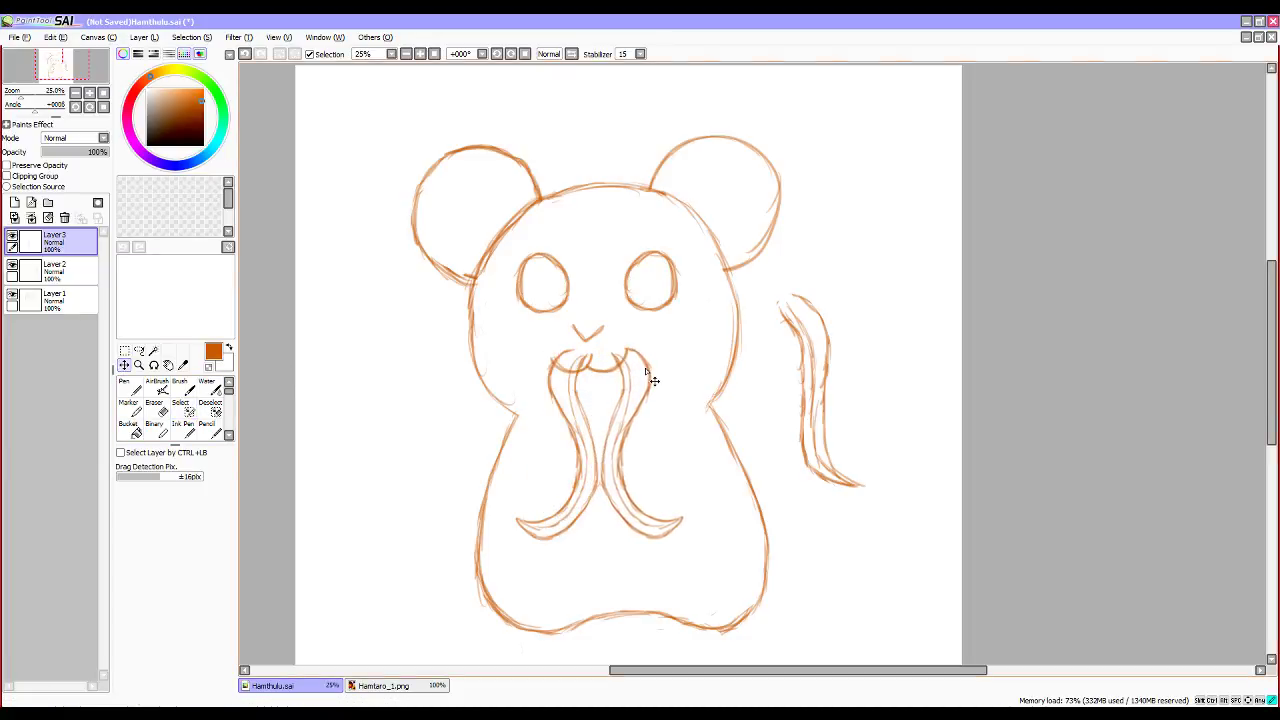
pyautogui.hotkey('ctrl', 't')
pyautogui.moveTo(679, 340); pyautogui.dragTo(684, 314)
pyautogui.moveTo(660, 414); pyautogui.dragTo(668, 407)
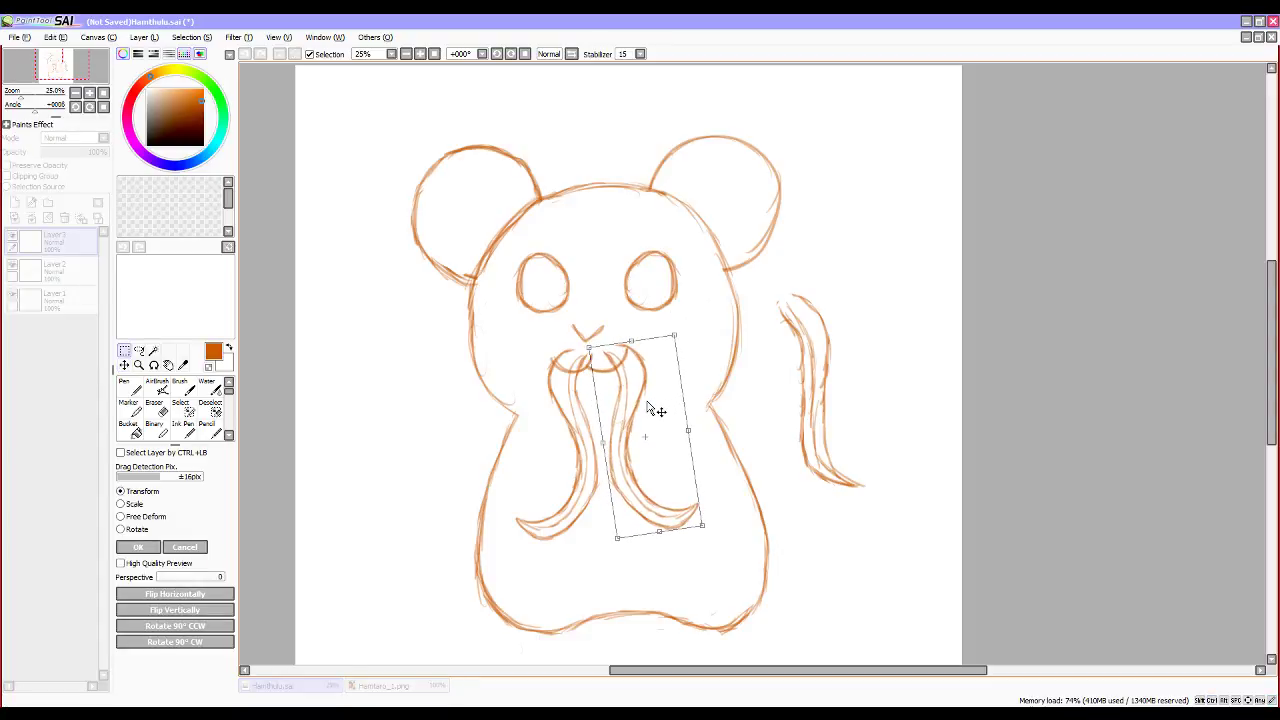
pyautogui.press('Return')
# Select the original left tentacle on Layer2 and rotate it slightly outward to match the mirrored one.
pyautogui.click(60, 270)
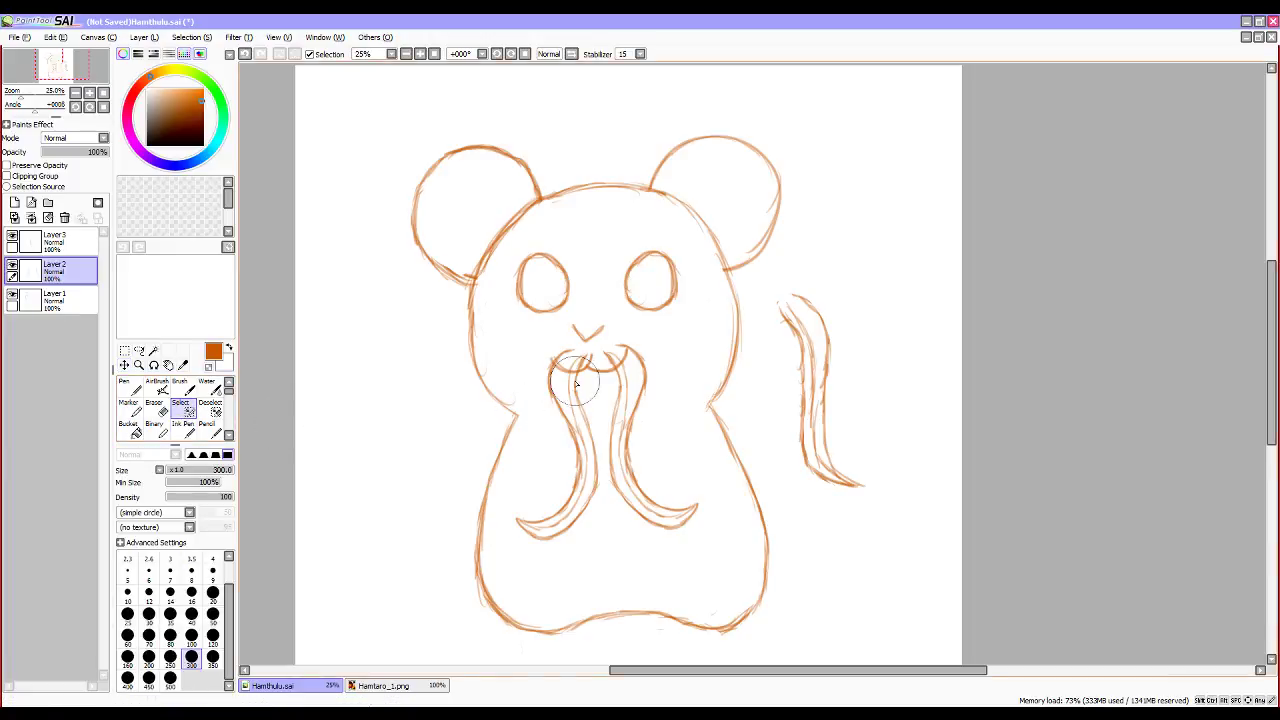
pyautogui.moveTo(574, 352)
pyautogui.mouseDown()
pyautogui.moveTo(577, 484)
pyautogui.moveTo(567, 511)
pyautogui.moveTo(527, 530)
pyautogui.moveTo(548, 508)
pyautogui.mouseUp()
pyautogui.hotkey('ctrl', 't')
pyautogui.moveTo(582, 445); pyautogui.dragTo(573, 437)
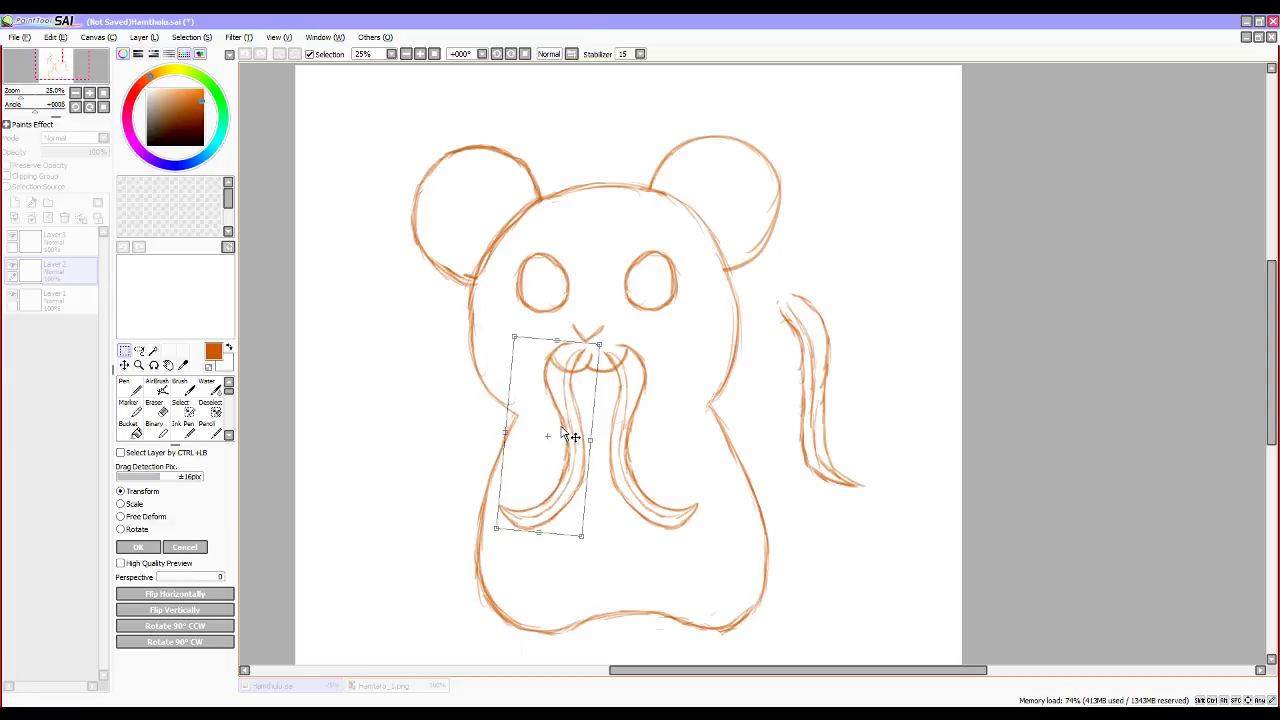
pyautogui.press('Return')
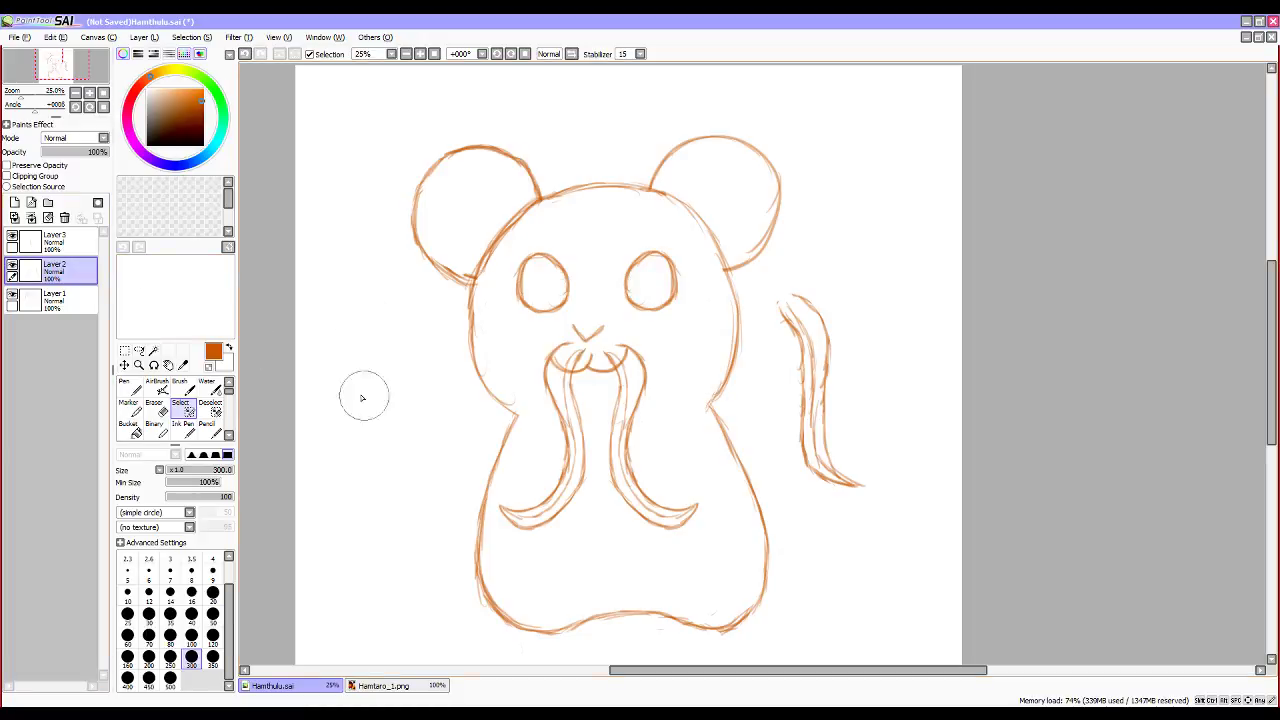
# Select the tentacle set aside beside the body, move it to the mouth's right side and rotate it outward as an outer tentacle.
pyautogui.moveTo(798, 297)
pyautogui.mouseDown()
pyautogui.moveTo(827, 452)
pyautogui.moveTo(852, 478)
pyautogui.moveTo(839, 478)
pyautogui.moveTo(800, 295)
pyautogui.mouseUp()
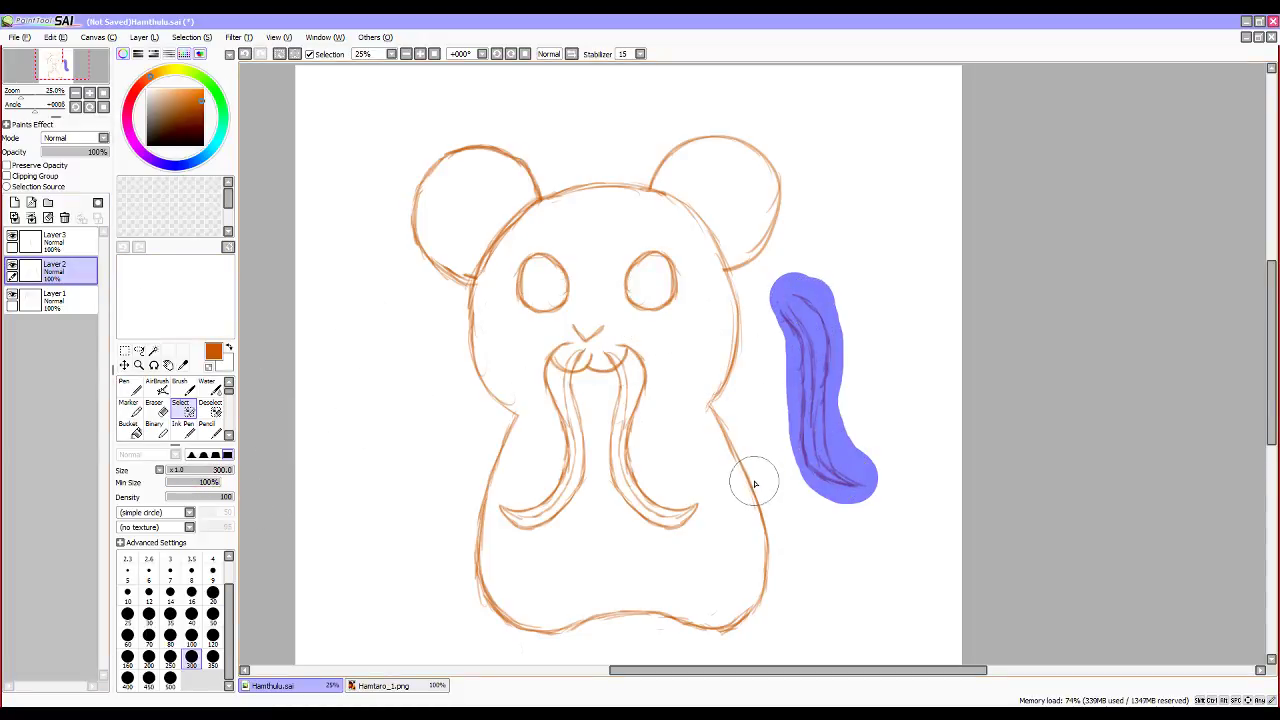
pyautogui.press('b')
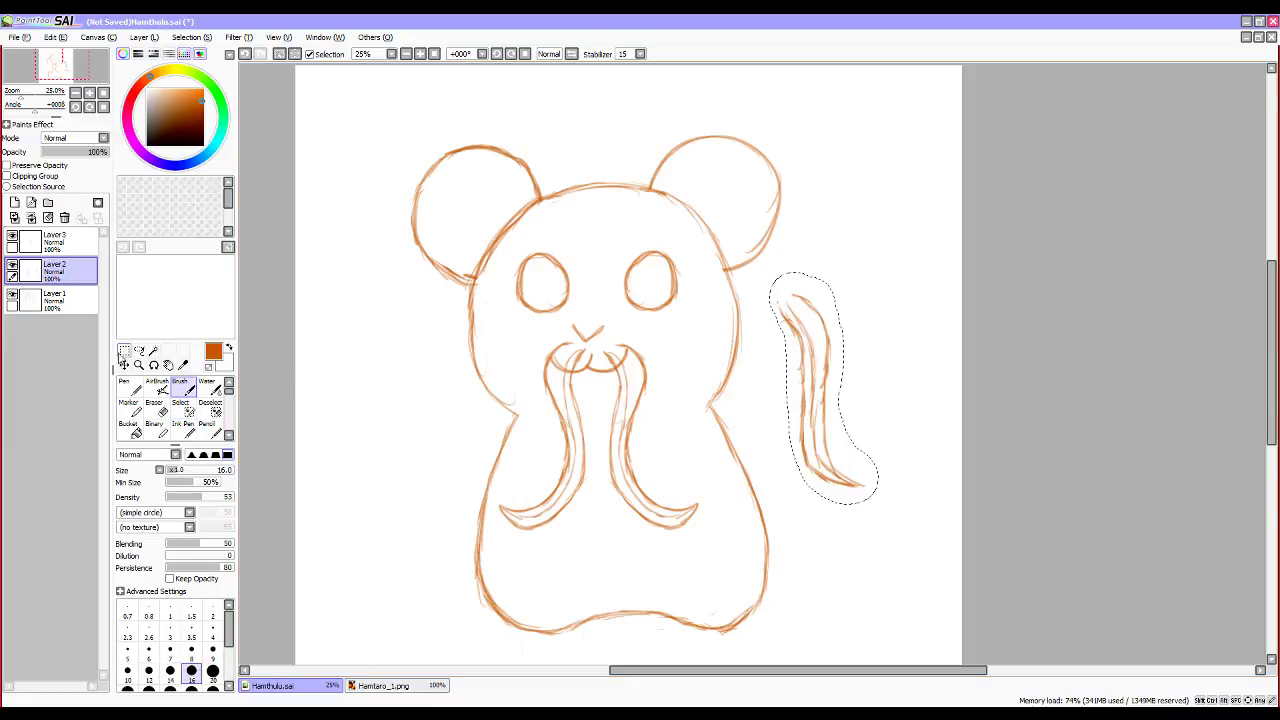
pyautogui.click(124, 365)
pyautogui.moveTo(820, 394); pyautogui.dragTo(691, 441)
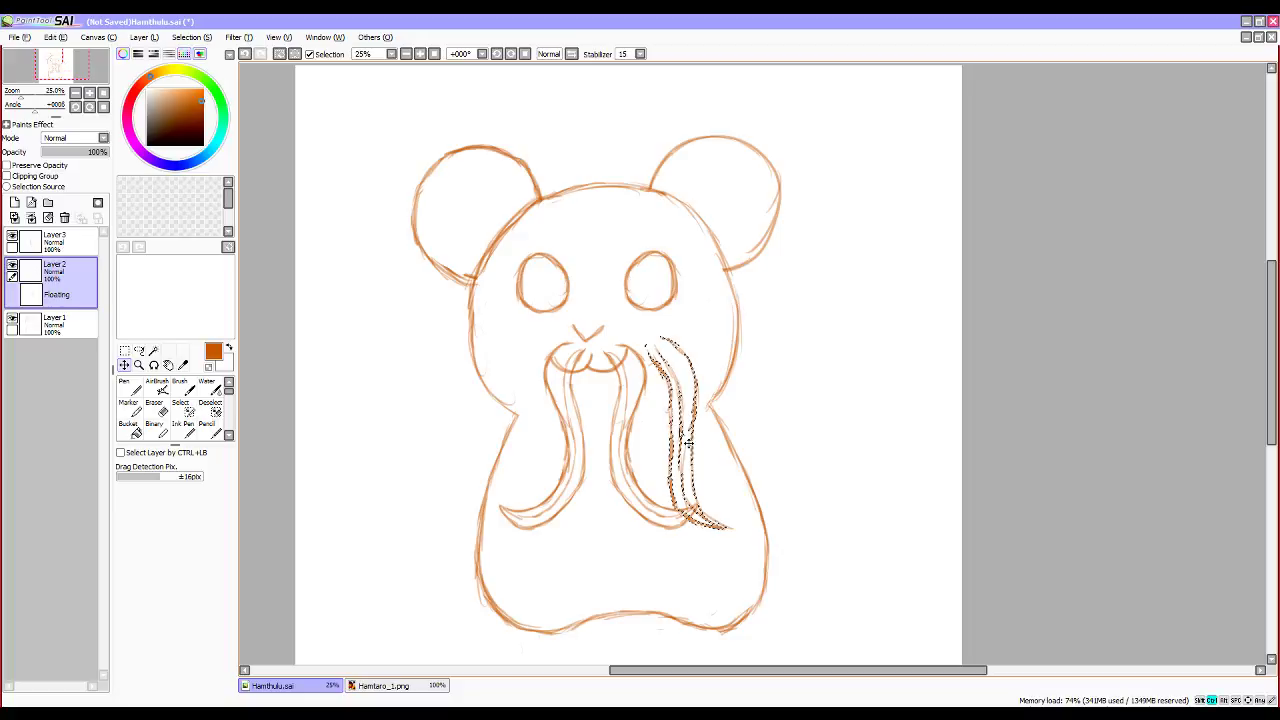
pyautogui.hotkey('ctrl', 't')
pyautogui.moveTo(762, 404); pyautogui.dragTo(760, 357)
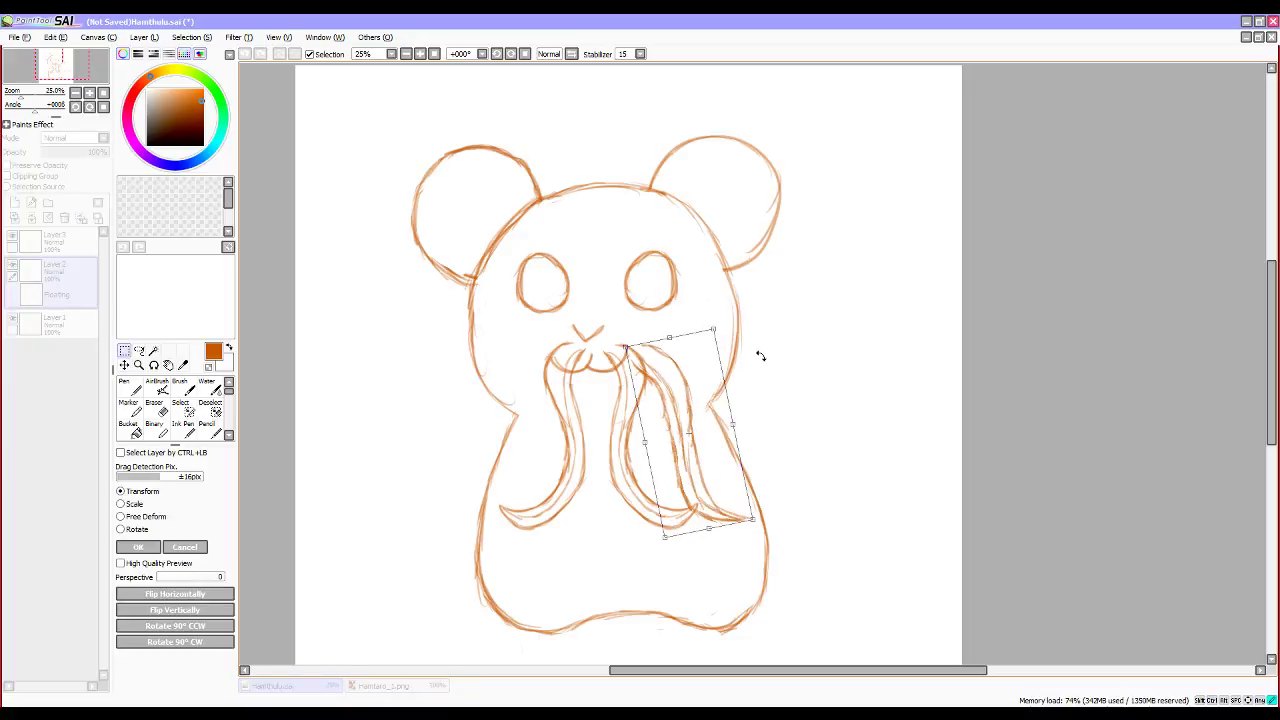
pyautogui.moveTo(685, 421); pyautogui.dragTo(695, 425)
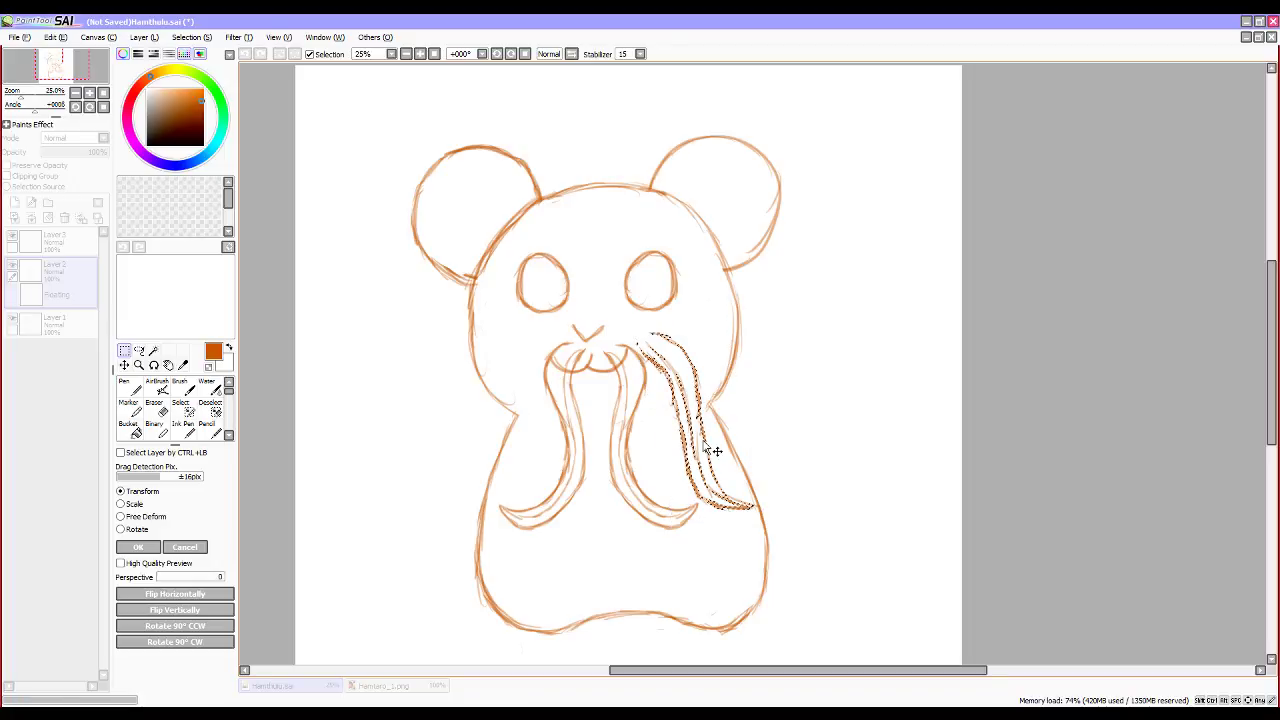
pyautogui.press('Return')
# Duplicate the outer right tentacle onto a new layer and clear the selection.
pyautogui.hotkey('ctrl', 'c')
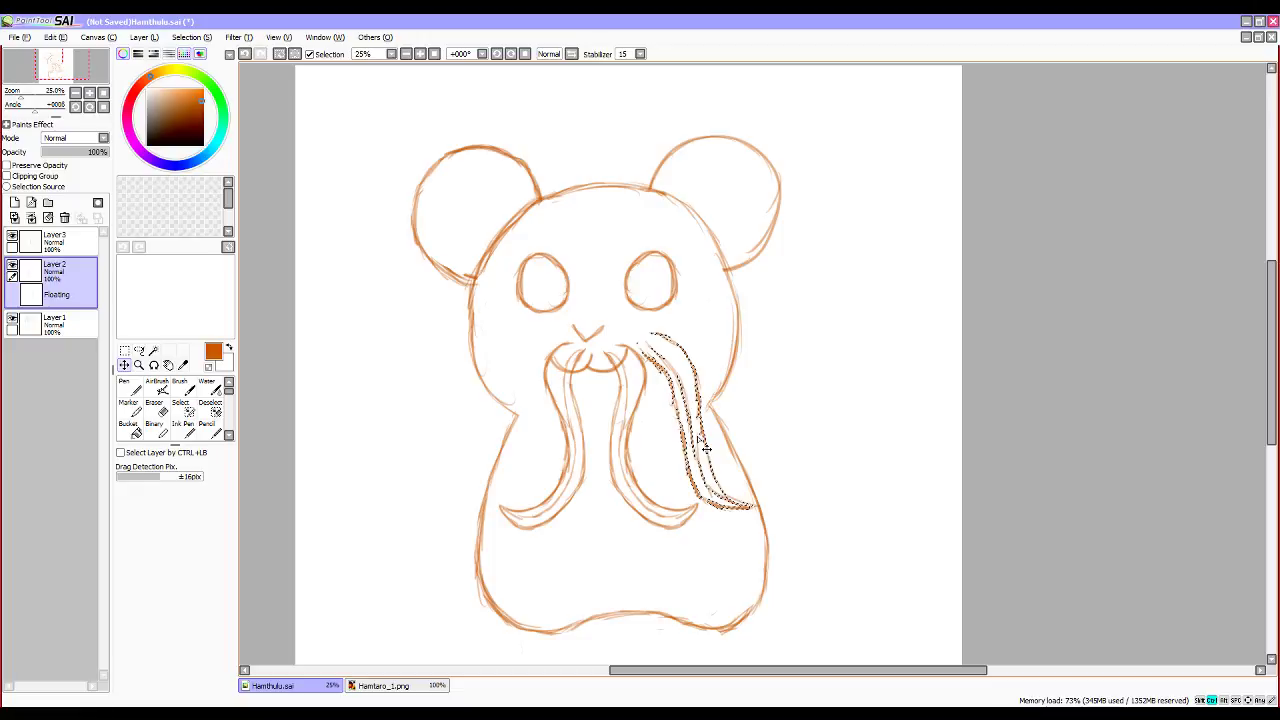
pyautogui.hotkey('ctrl', 'v')
pyautogui.hotkey('ctrl', 'd')
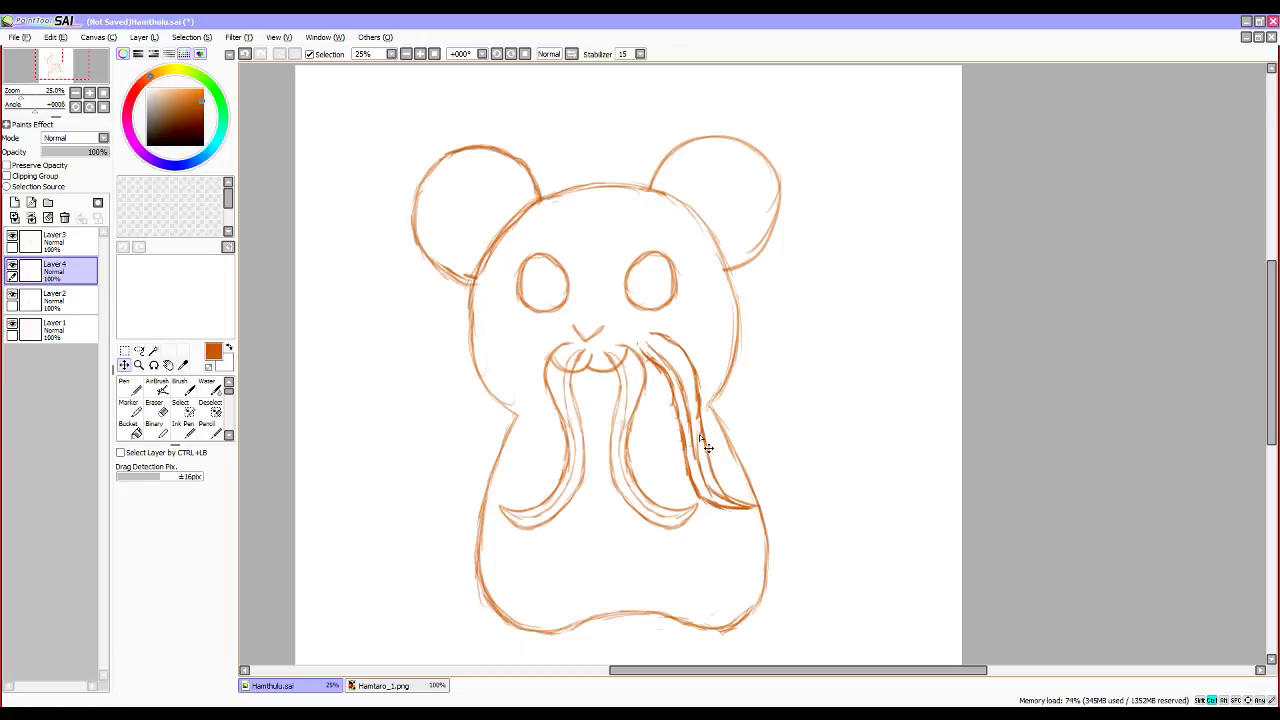
pyautogui.press('b')
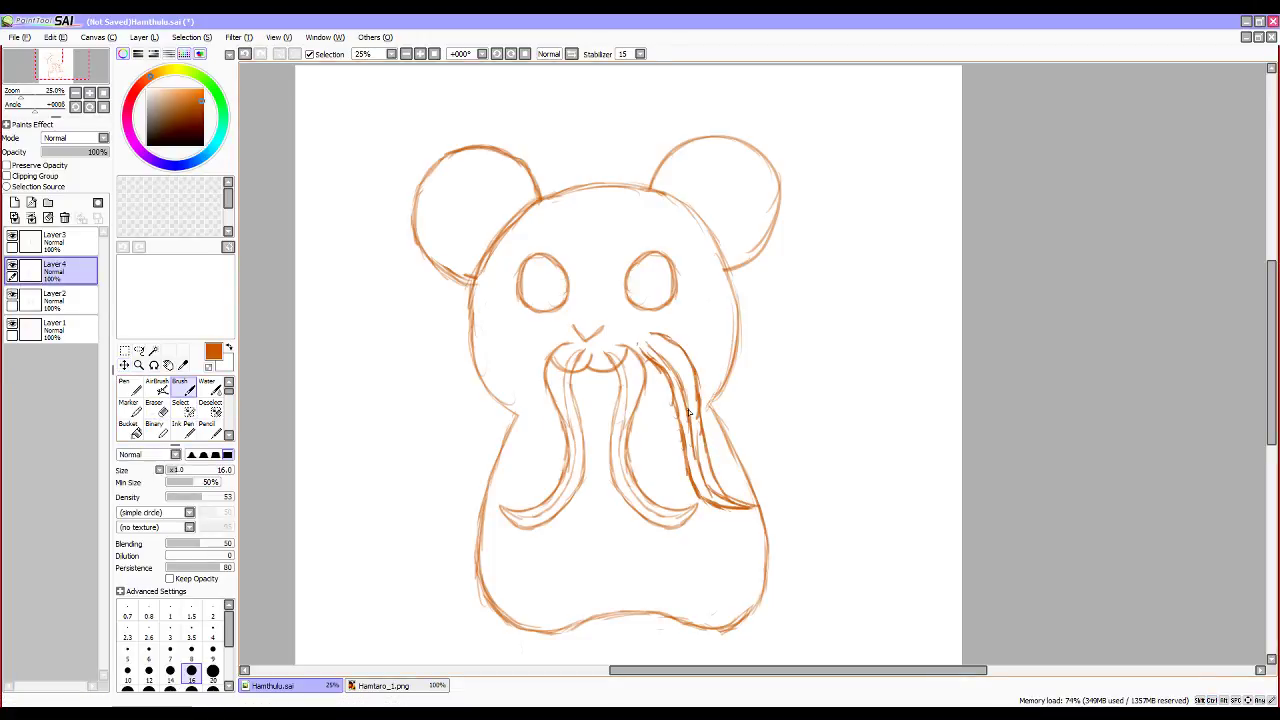
# Move the duplicated outer tentacle to the mouth's left side, flip it horizontally and position it as the matching outer left tentacle.
pyautogui.click(124, 351)
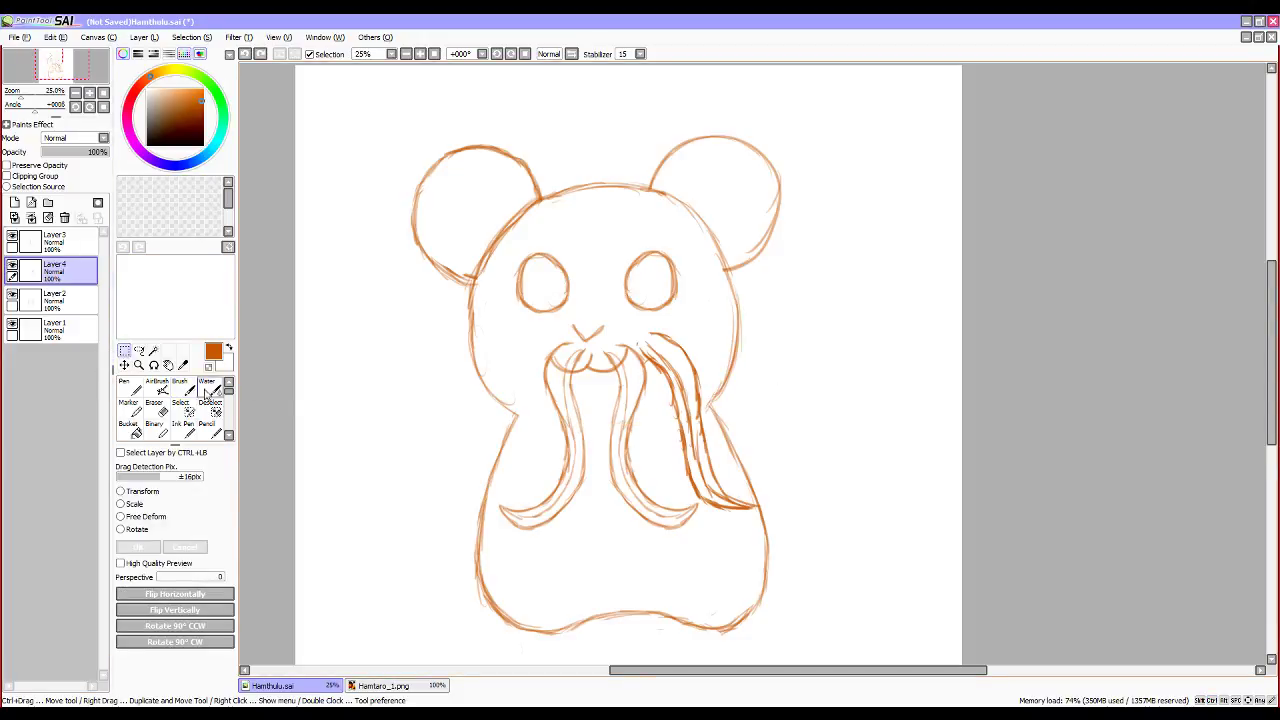
pyautogui.click(124, 365)
pyautogui.moveTo(708, 443); pyautogui.dragTo(536, 458)
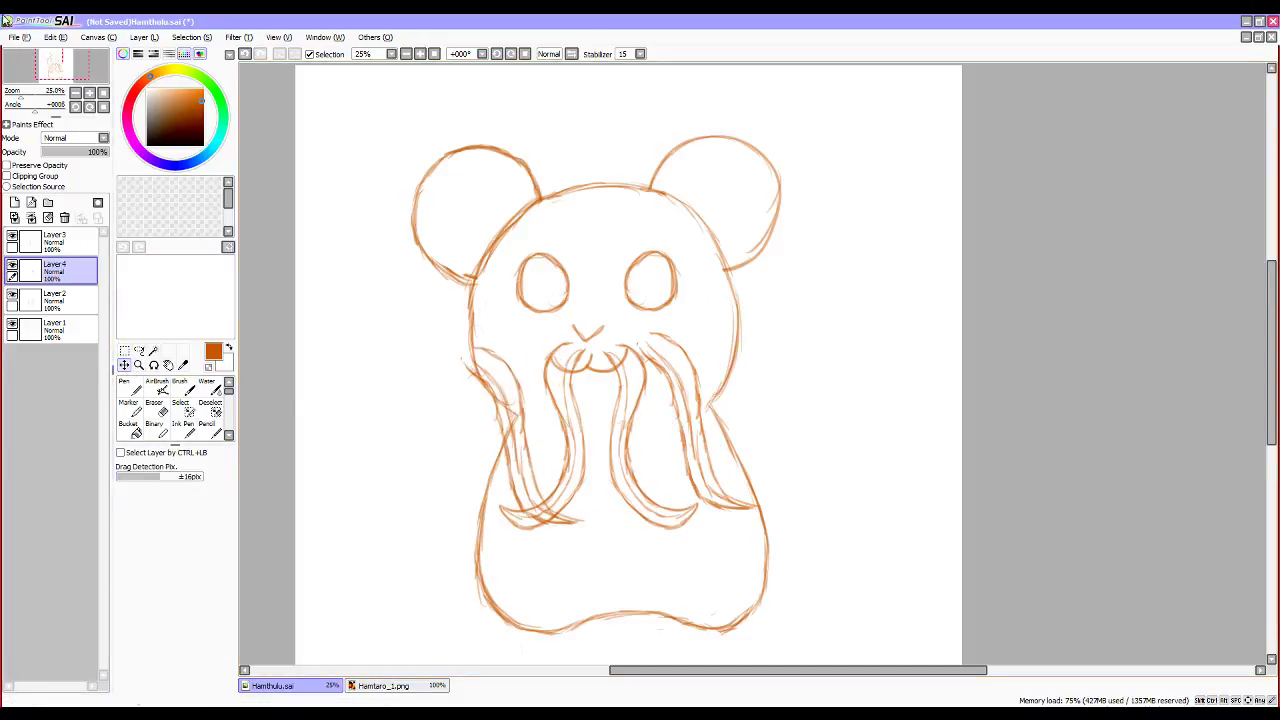
pyautogui.click(143, 37)
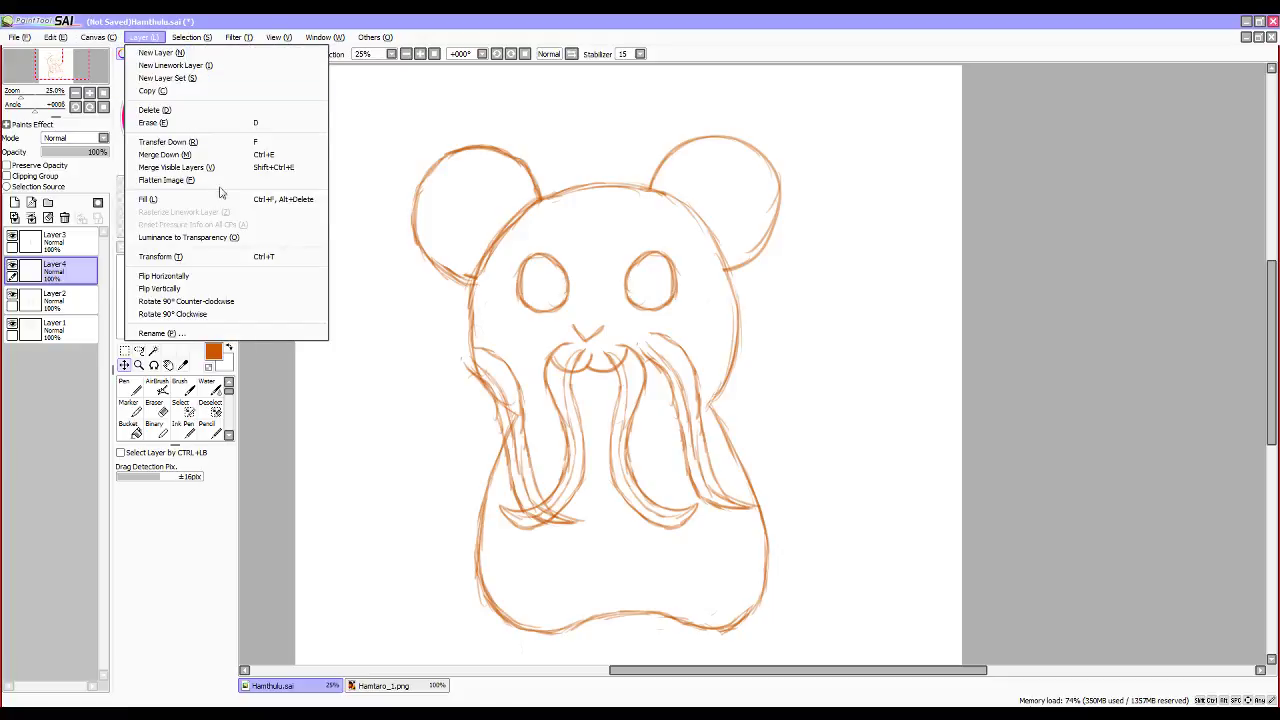
pyautogui.click(275, 277)
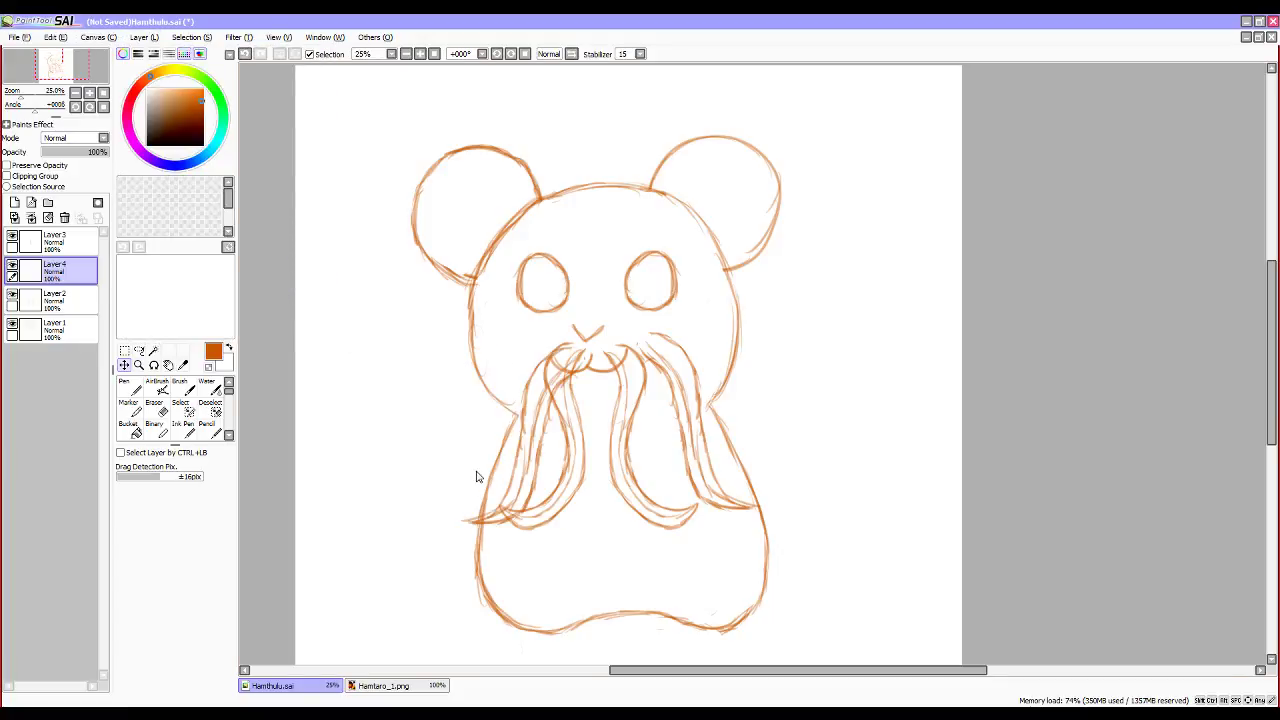
pyautogui.press('b')
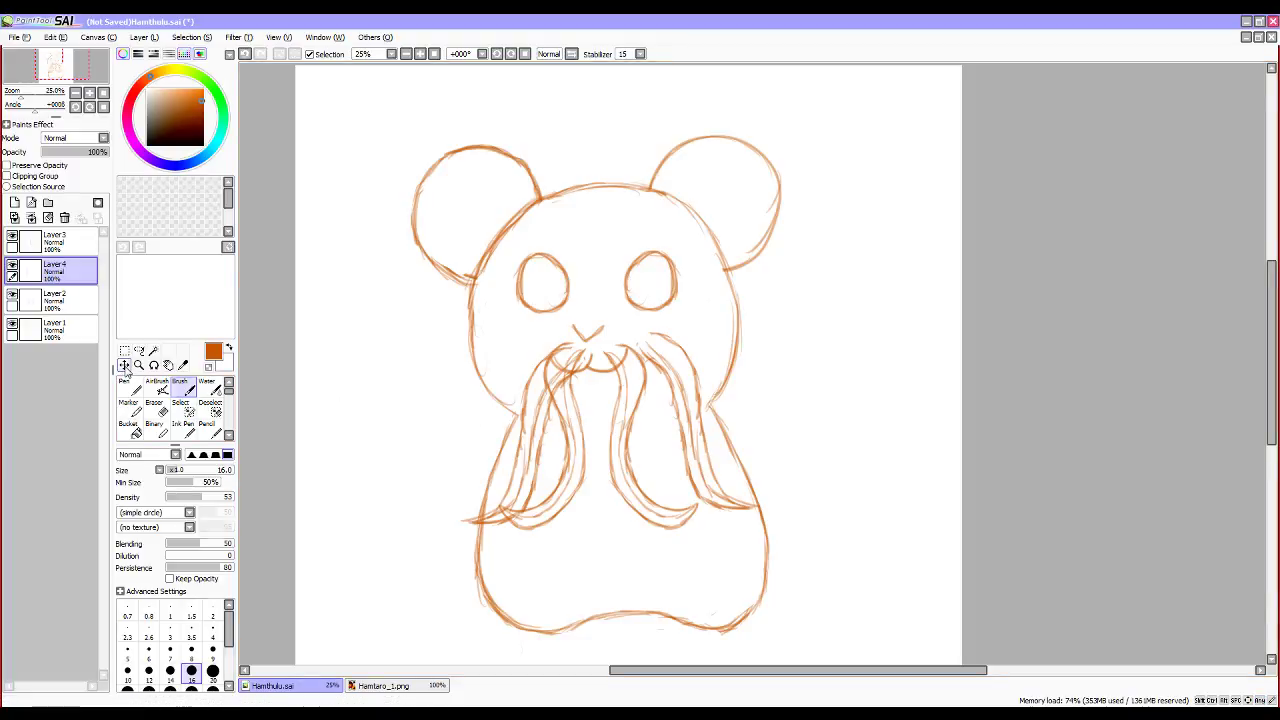
pyautogui.click(124, 366)
pyautogui.moveTo(532, 425); pyautogui.dragTo(492, 404)
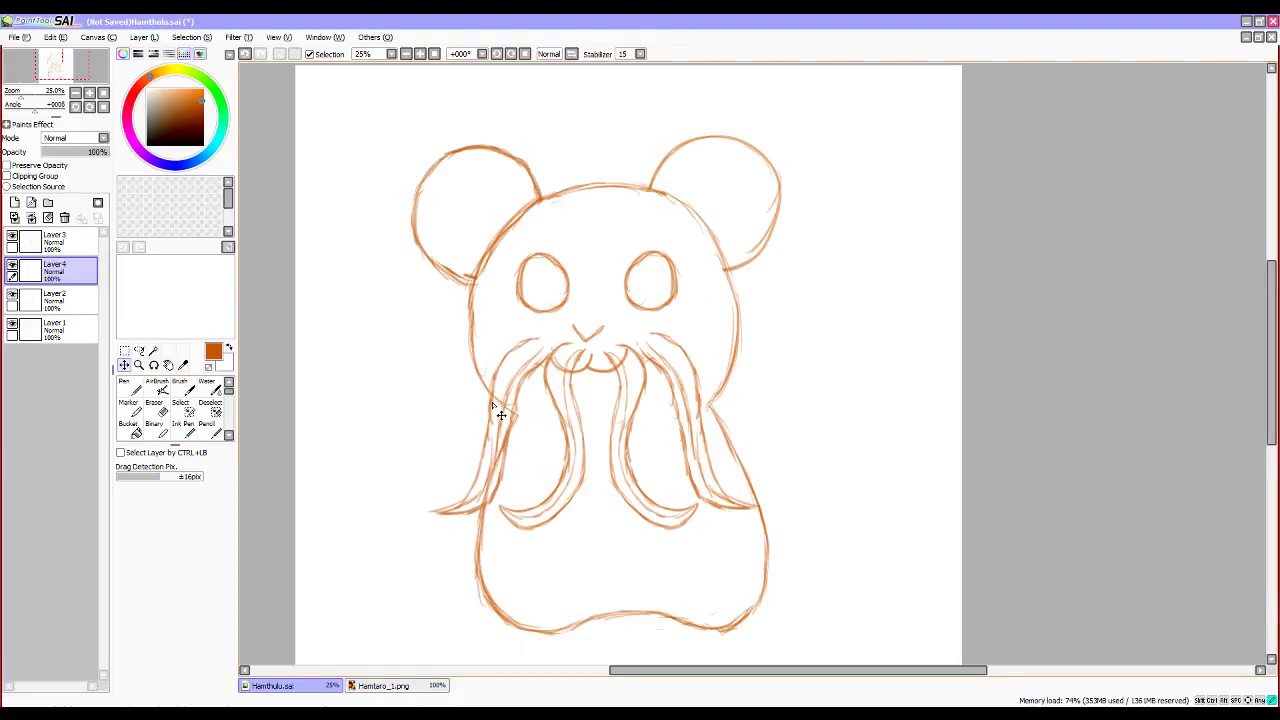
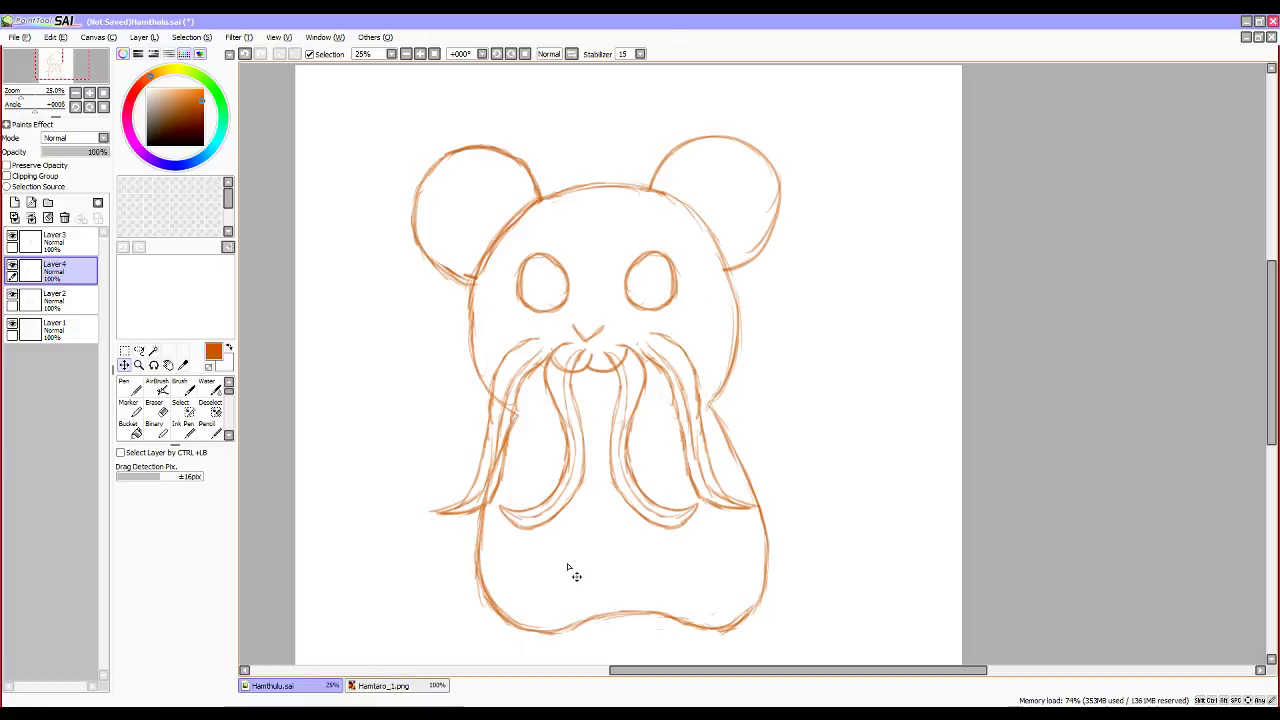
# Merge Layer4 and Layer3 down into Layer2 so all four tentacles share one layer.
pyautogui.hotkey('ctrl', 'e')
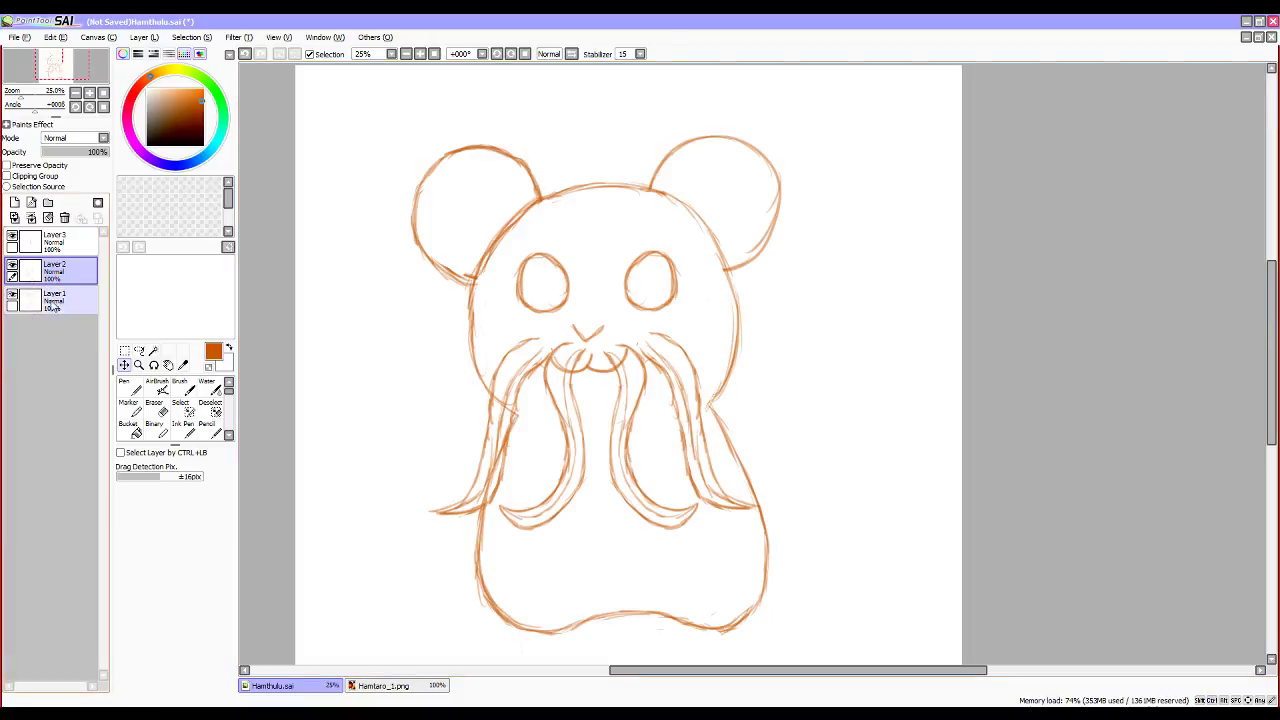
pyautogui.click(54, 243)
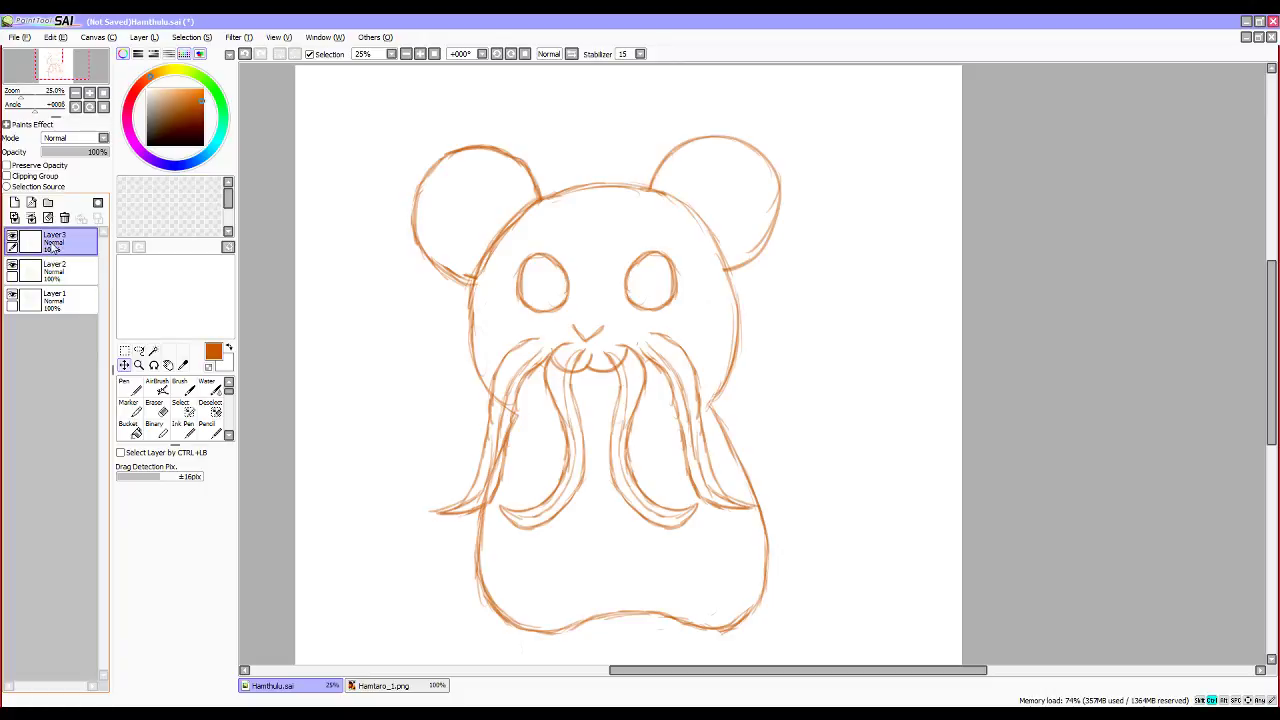
pyautogui.click(64, 217)
# Add a new layer and try a curved Pencil stroke starting at the nose, undoing each attempt.
pyautogui.press('e')
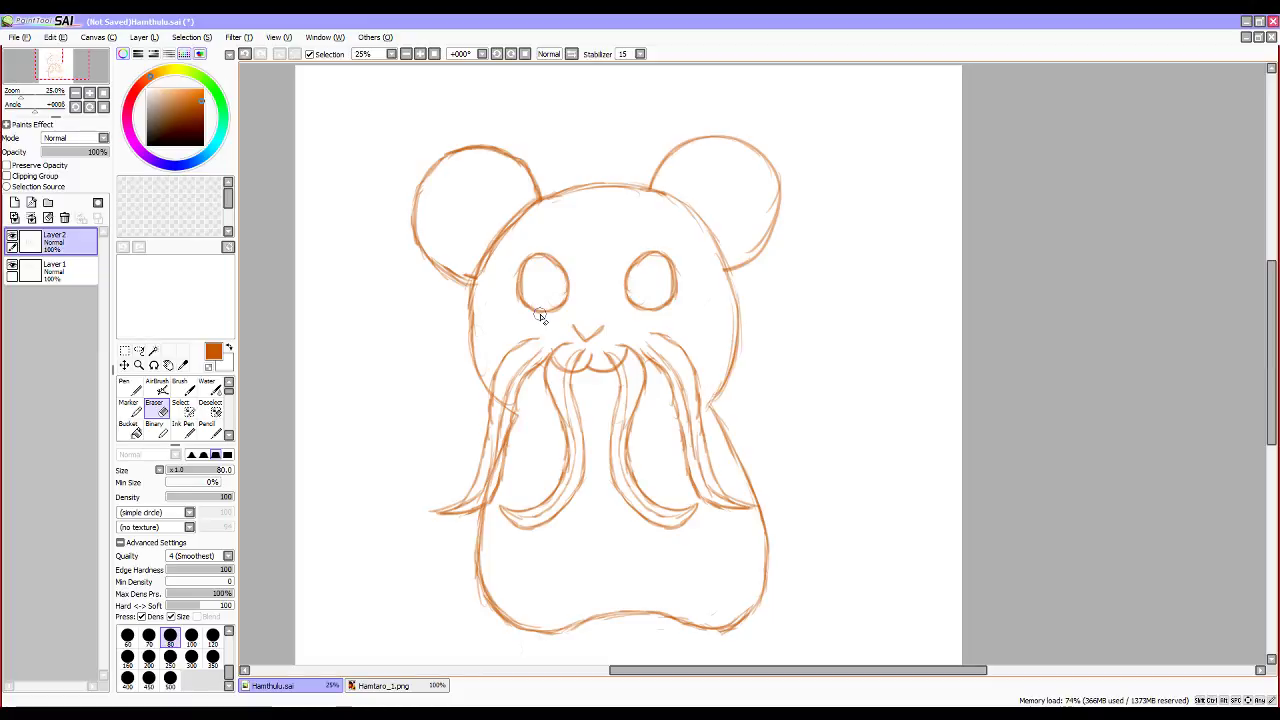
pyautogui.click(14, 217)
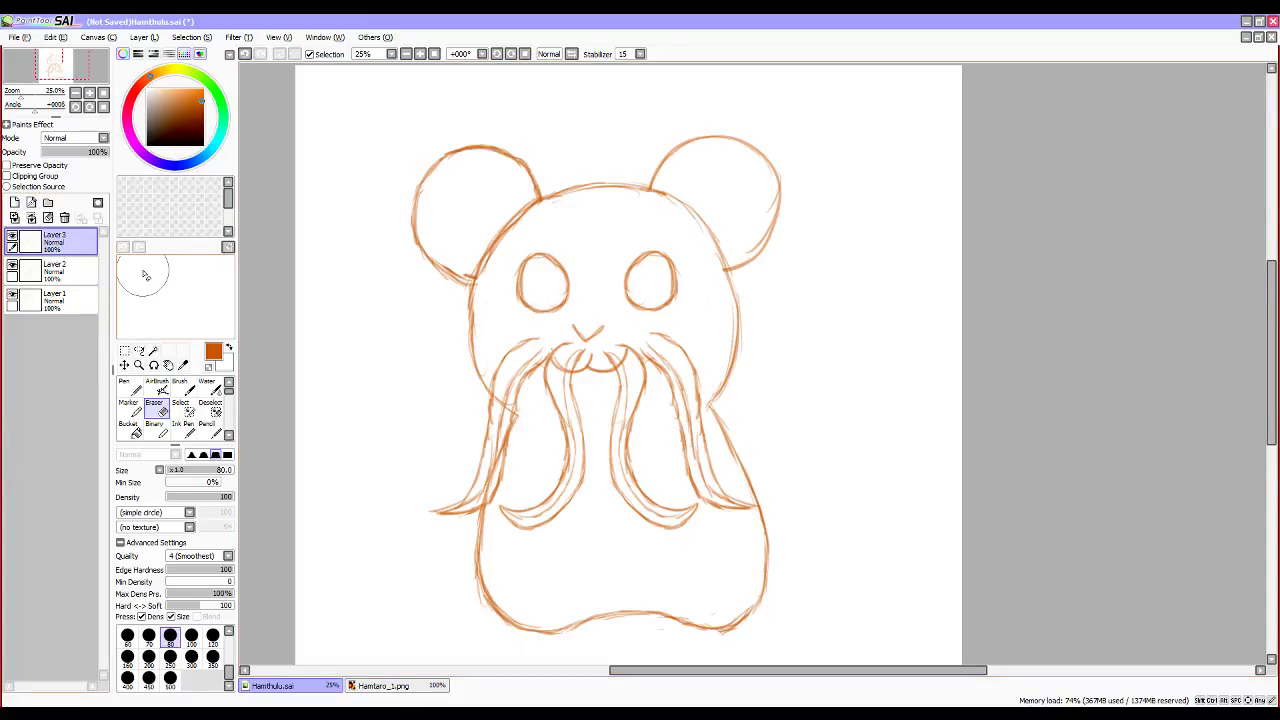
pyautogui.press('n')
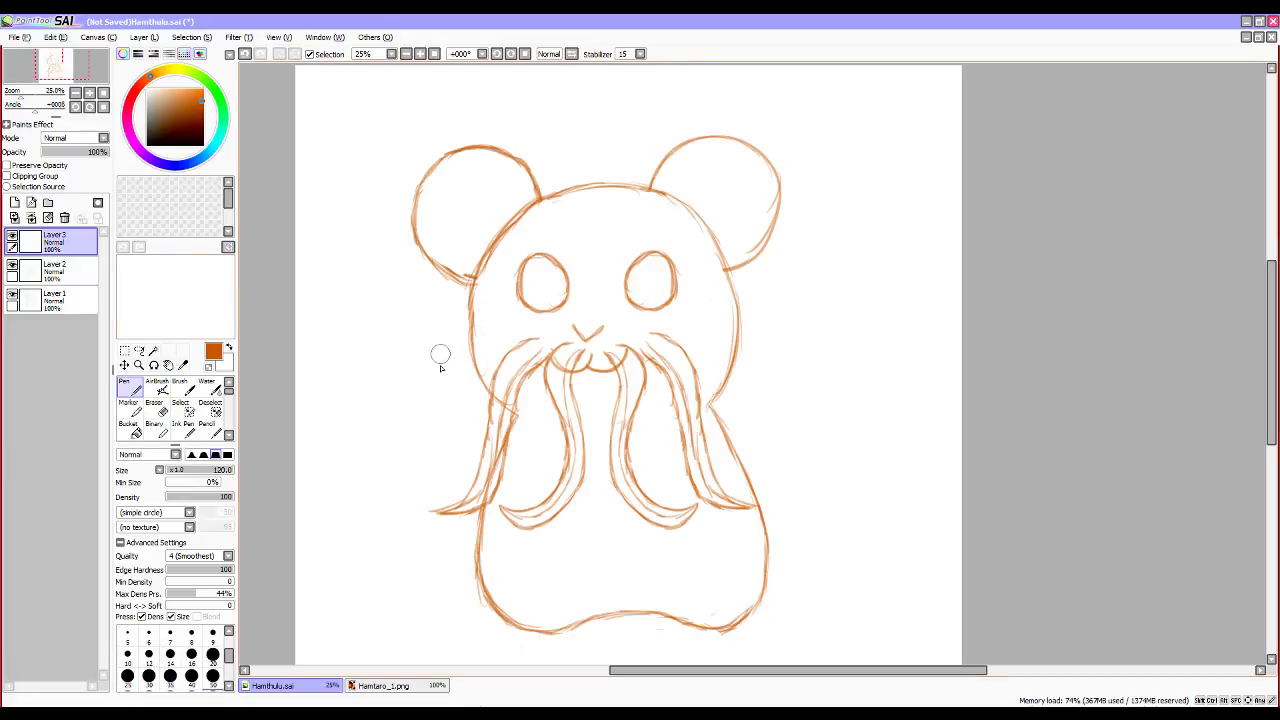
pyautogui.press('n')
pyautogui.moveTo(600, 333)
pyautogui.mouseDown()
pyautogui.moveTo(603, 267)
pyautogui.moveTo(657, 217)
pyautogui.moveTo(667, 232)
pyautogui.moveTo(650, 226)
pyautogui.moveTo(624, 244)
pyautogui.moveTo(598, 332)
pyautogui.mouseUp()
pyautogui.hotkey('ctrl', 'd')
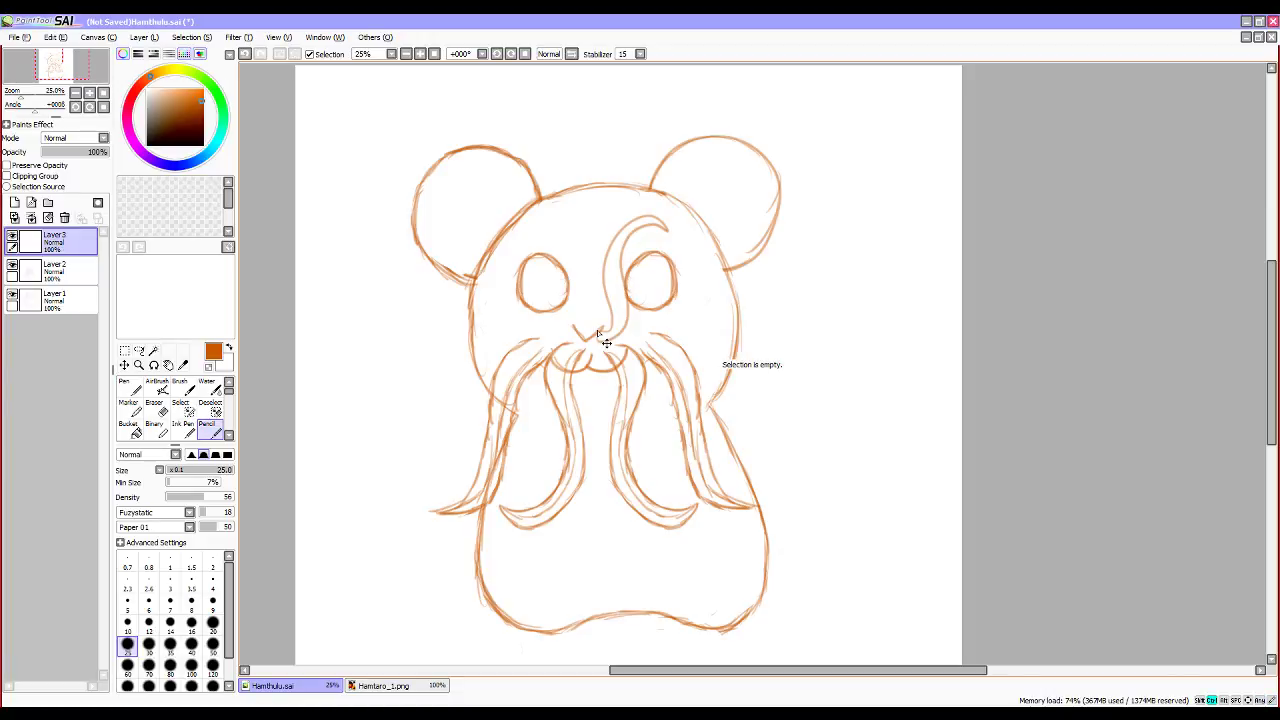
pyautogui.hotkey('ctrl', 'z')
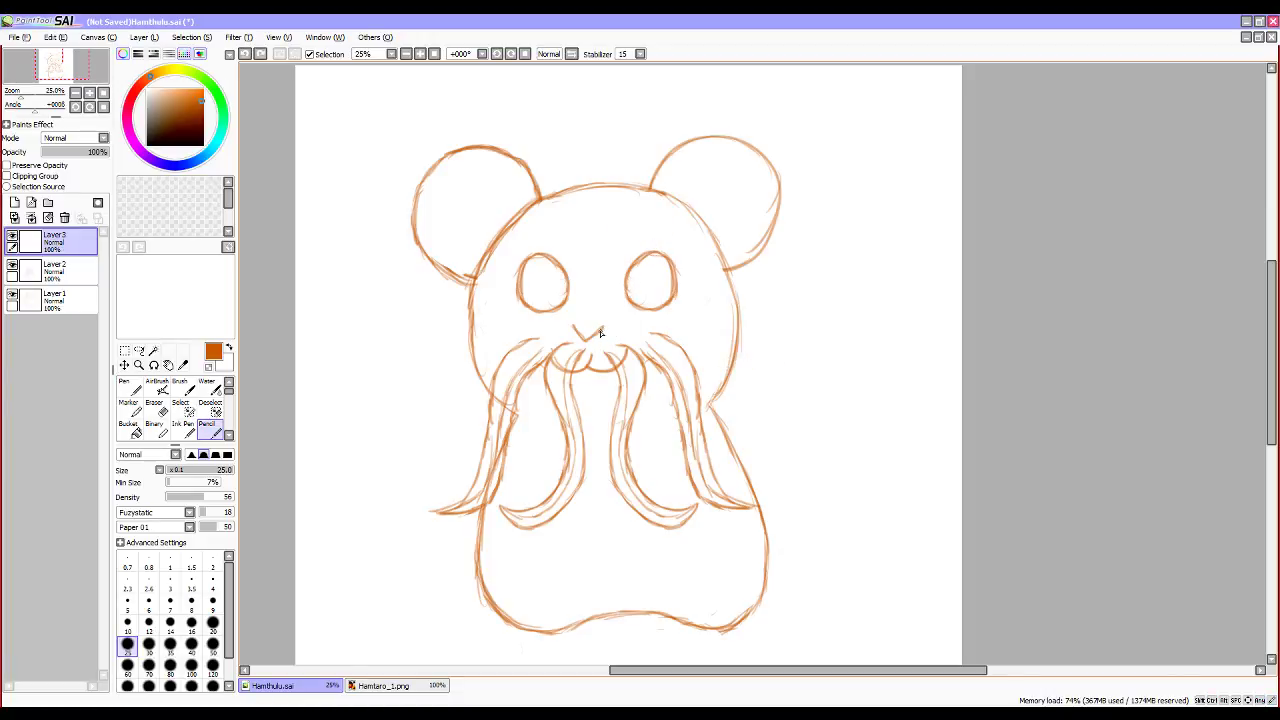
pyautogui.moveTo(602, 330)
pyautogui.mouseDown()
pyautogui.moveTo(711, 304)
pyautogui.moveTo(728, 257)
pyautogui.moveTo(738, 290)
pyautogui.moveTo(699, 339)
pyautogui.mouseUp()
pyautogui.hotkey('ctrl', 'z')
# Sketch a wavy, pointed central tentacle hanging from the mouth between the two inner tentacles with the Pencil.
pyautogui.moveTo(581, 349); pyautogui.dragTo(587, 386)
pyautogui.moveTo(591, 440); pyautogui.dragTo(600, 531)
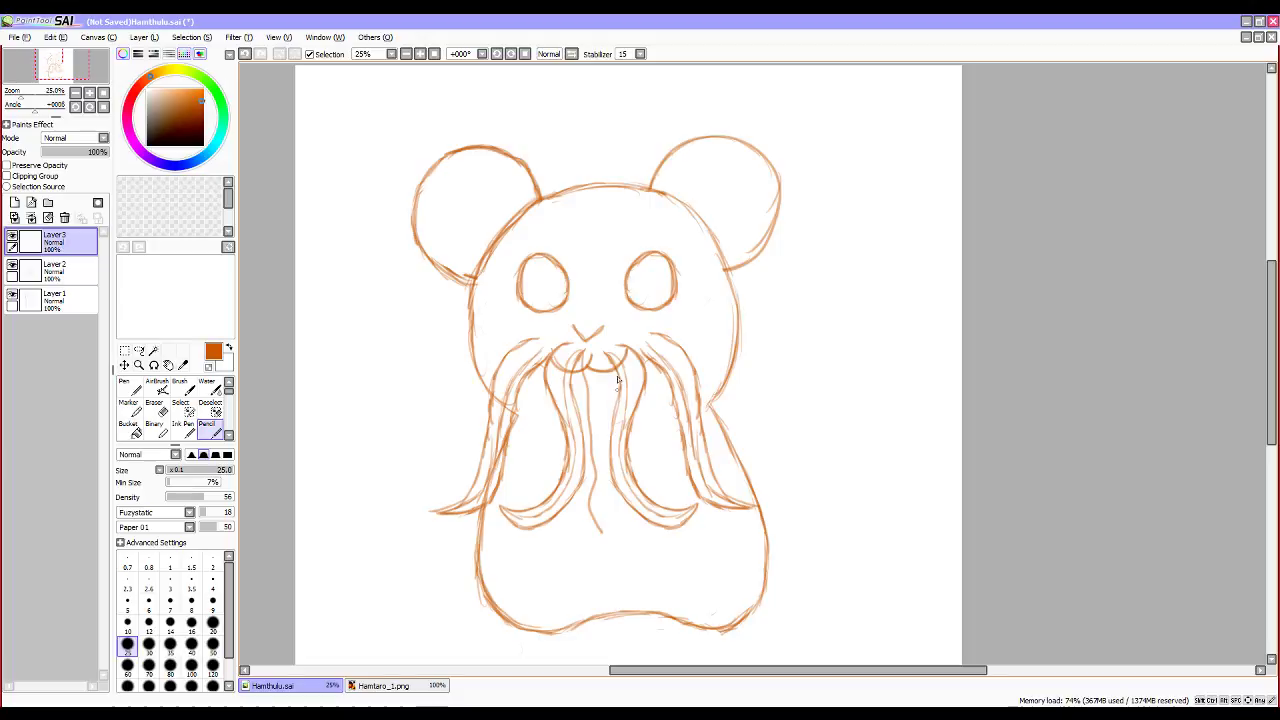
pyautogui.moveTo(607, 357); pyautogui.dragTo(603, 420)
pyautogui.moveTo(583, 358); pyautogui.dragTo(590, 462)
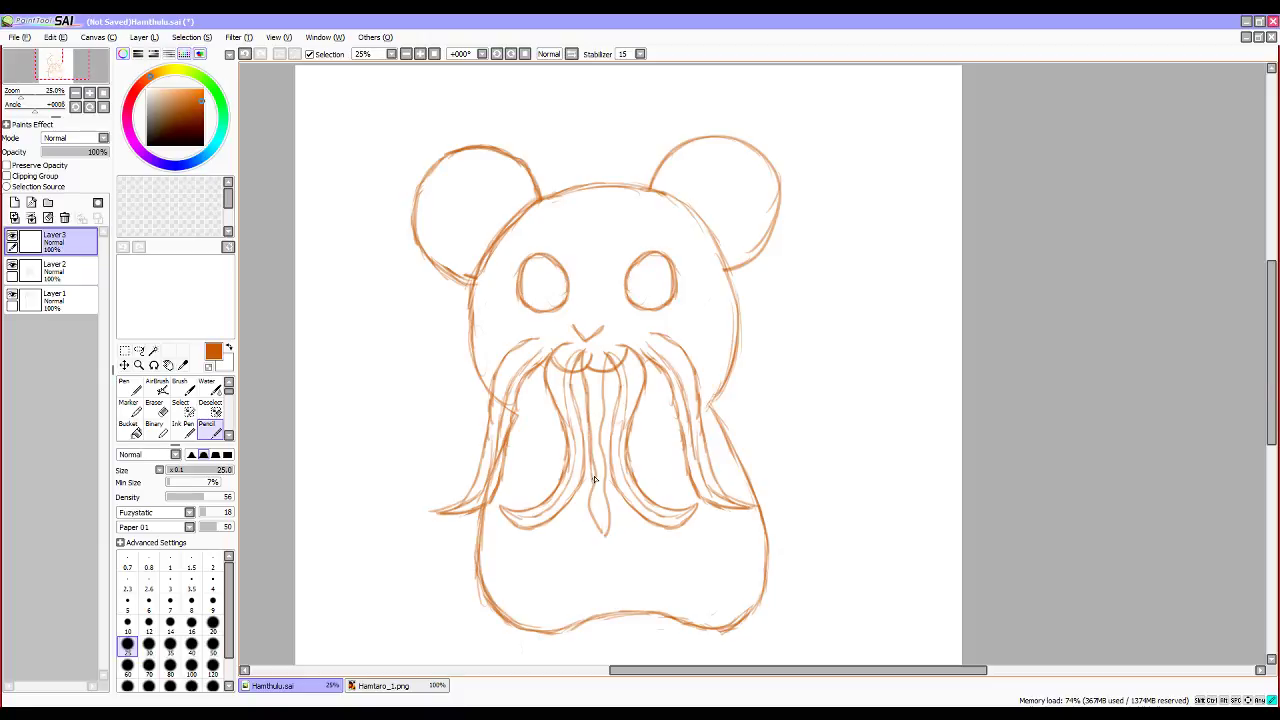
pyautogui.moveTo(592, 517)
pyautogui.mouseDown()
pyautogui.moveTo(603, 534)
pyautogui.moveTo(607, 522)
pyautogui.mouseUp()
pyautogui.moveTo(612, 356); pyautogui.dragTo(610, 533)
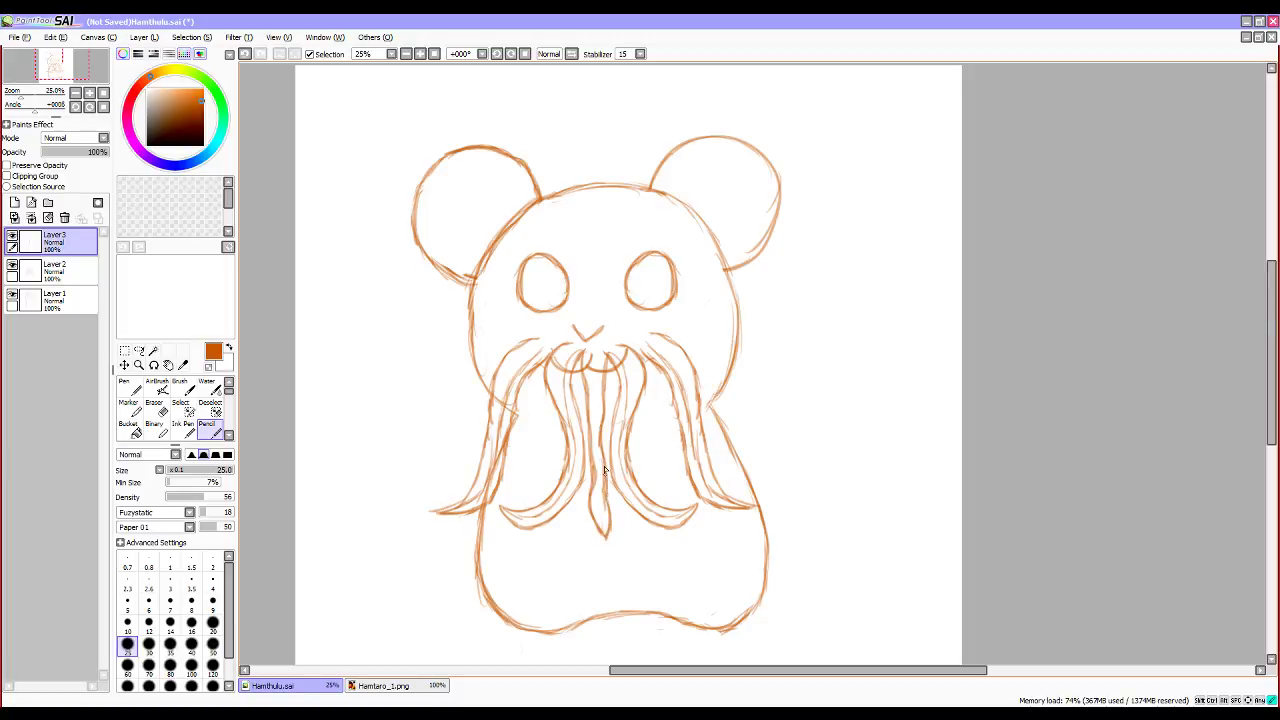
pyautogui.moveTo(605, 439); pyautogui.dragTo(609, 416)
# Erase the middle of the central tentacle's right edge and redraw it as a smoother line down to the tip.
pyautogui.press('e')
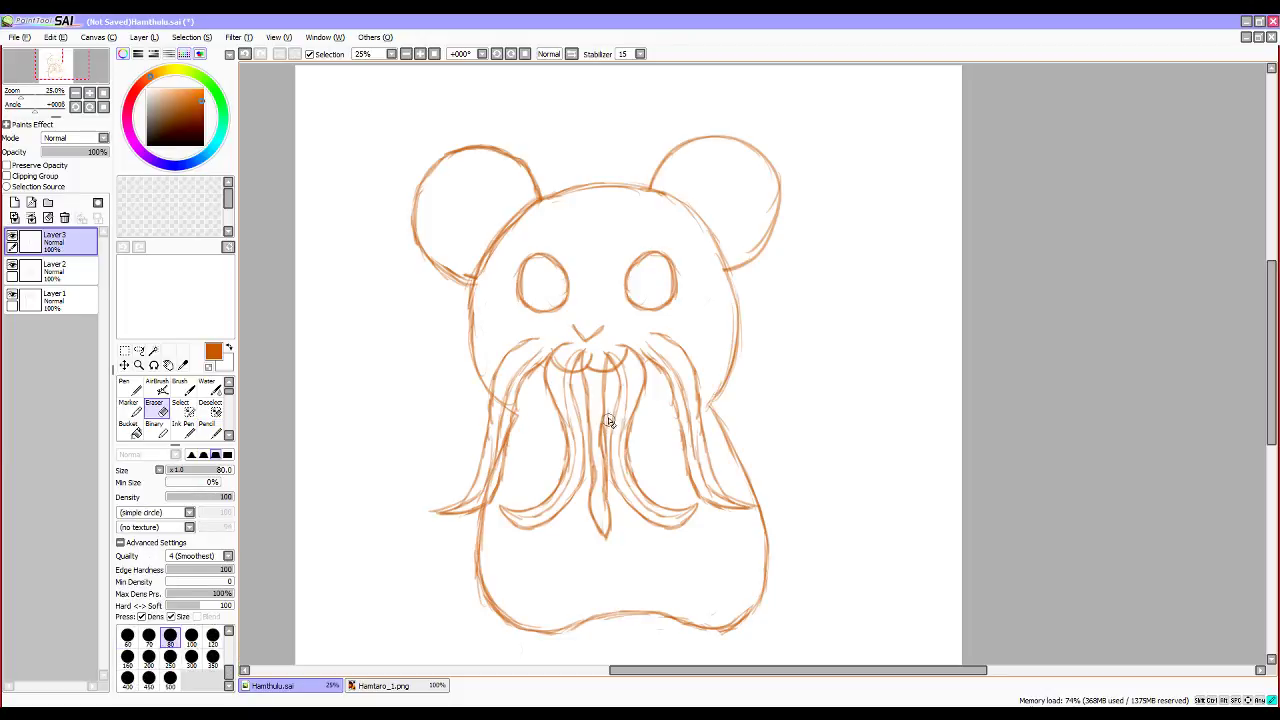
pyautogui.moveTo(608, 482); pyautogui.dragTo(606, 502)
pyautogui.moveTo(603, 426); pyautogui.dragTo(601, 458)
pyautogui.press('n')
pyautogui.hotkey('ctrl', 'z')
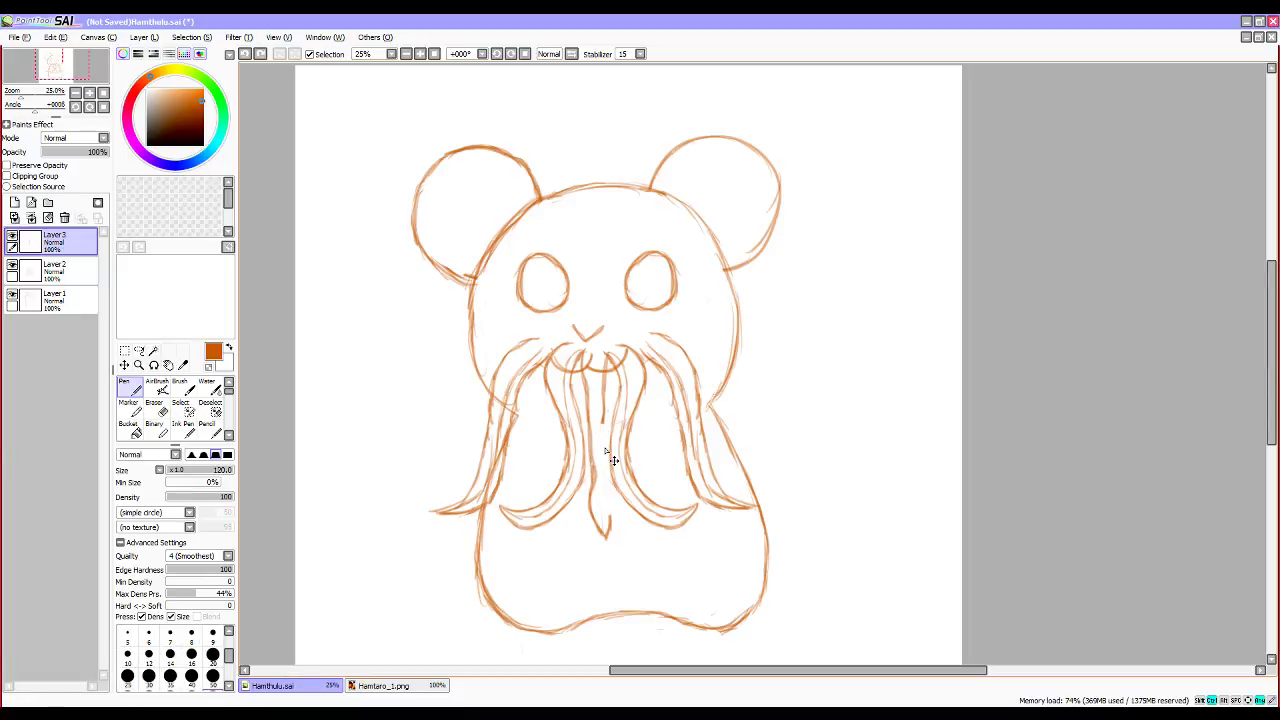
pyautogui.moveTo(607, 316); pyautogui.dragTo(555, 530)
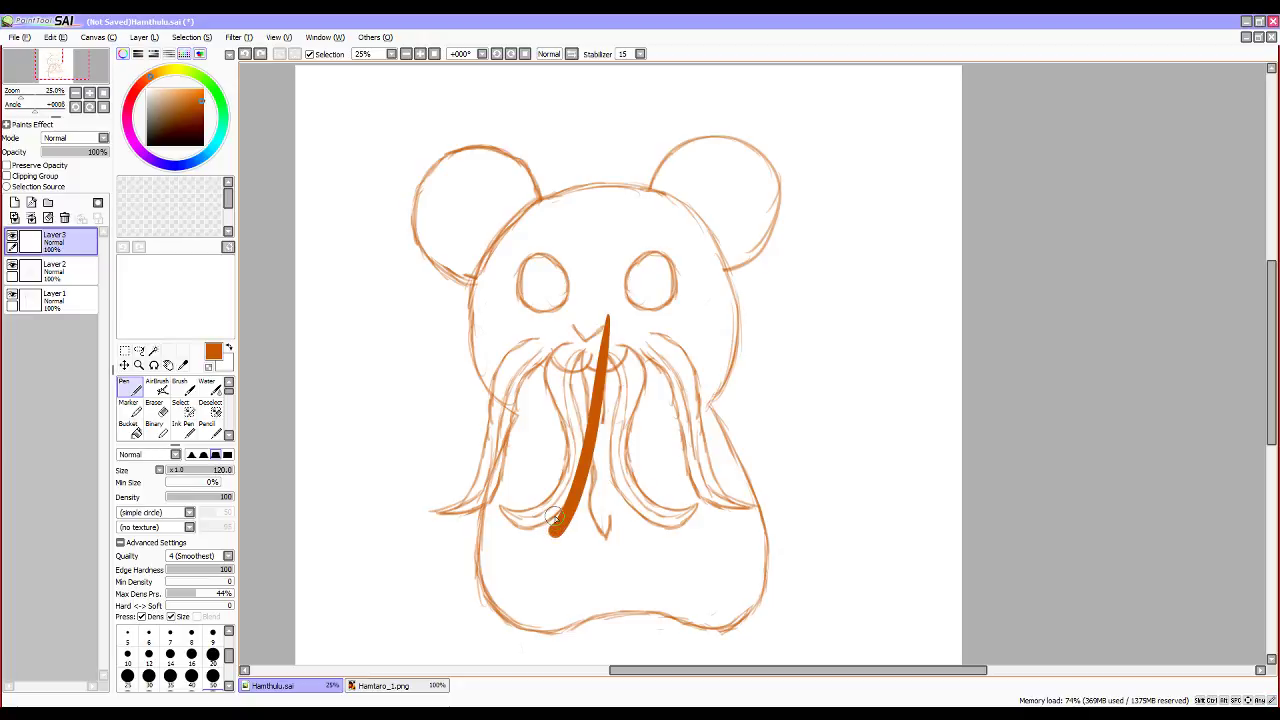
pyautogui.hotkey('ctrl', 'z')
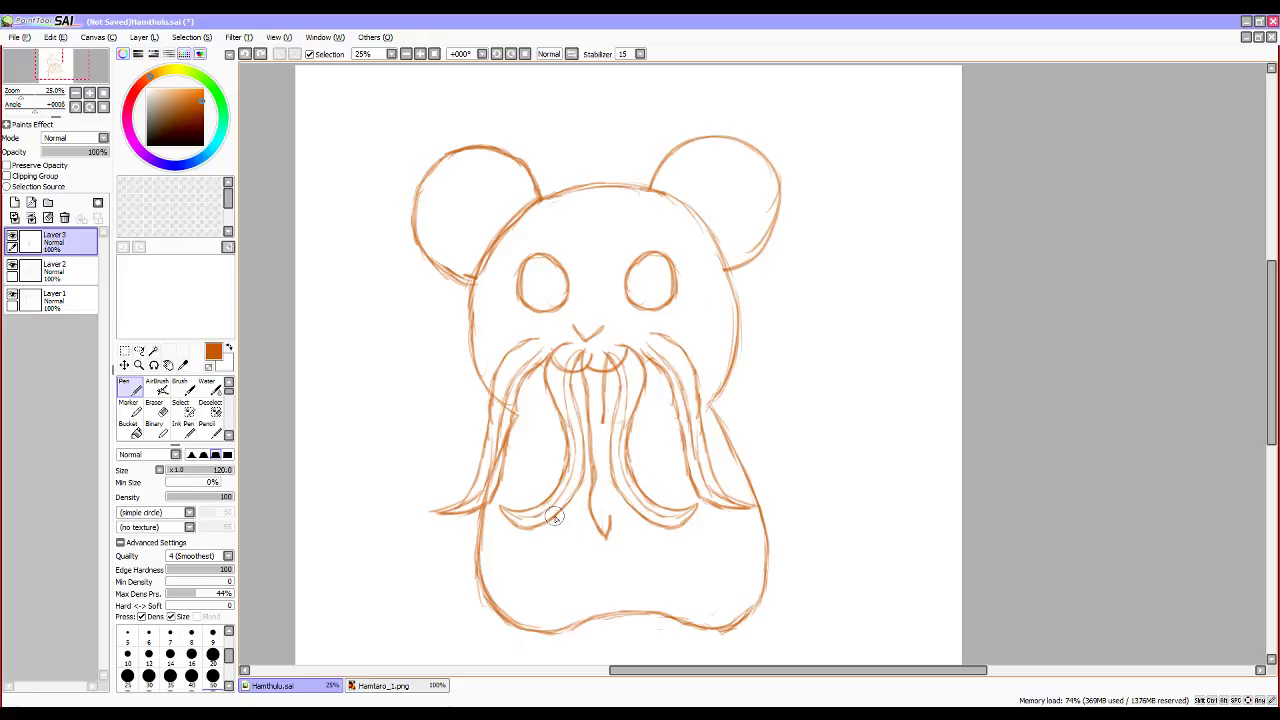
pyautogui.press('p')
pyautogui.moveTo(602, 422); pyautogui.dragTo(605, 480)
pyautogui.moveTo(603, 434); pyautogui.dragTo(608, 530)
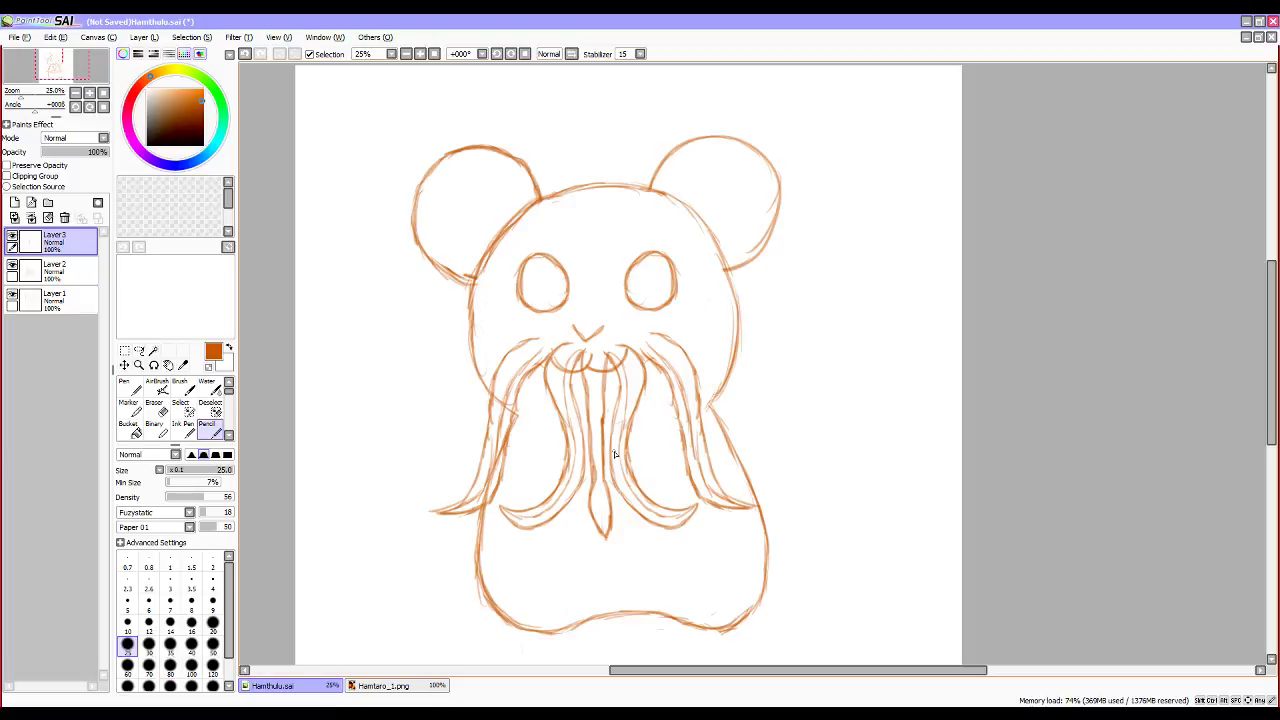
# Sketch an extra wavy tentacle between the left inner and outer tentacles, undoing the stray strokes.
pyautogui.moveTo(447, 360)
pyautogui.mouseDown()
pyautogui.moveTo(442, 309)
pyautogui.moveTo(491, 331)
pyautogui.moveTo(477, 375)
pyautogui.mouseUp()
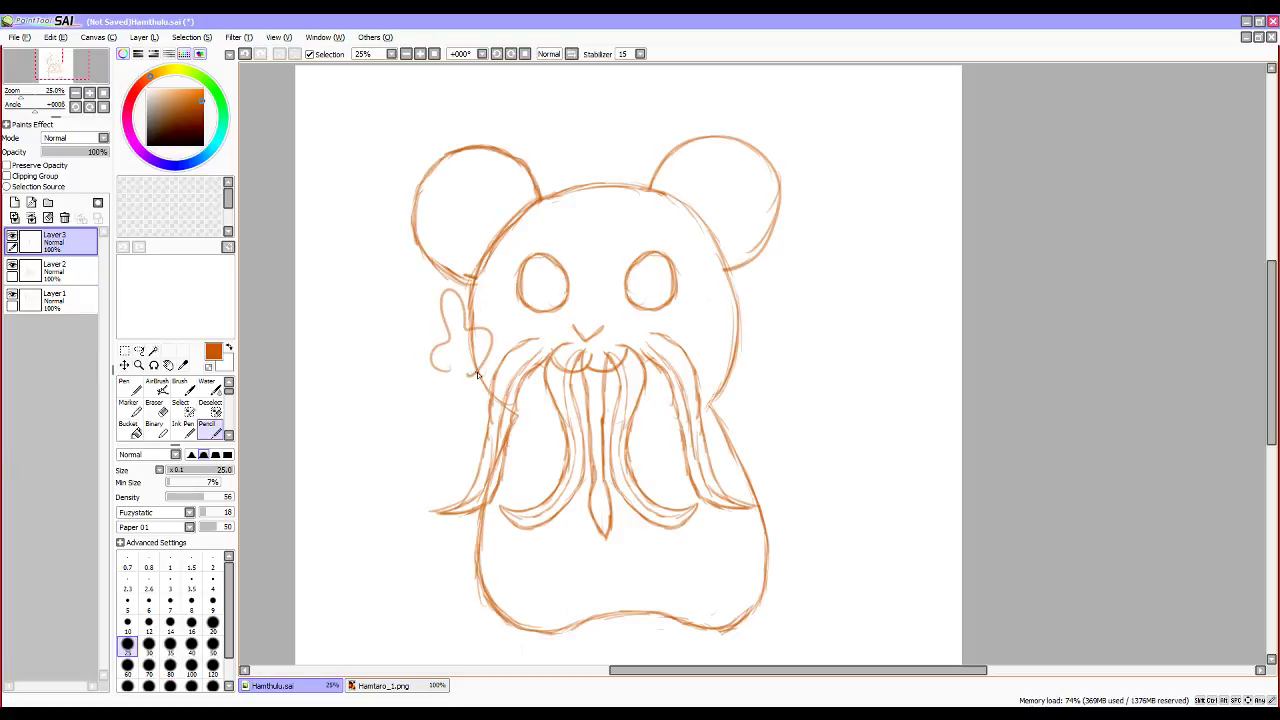
pyautogui.hotkey('ctrl', 'z')
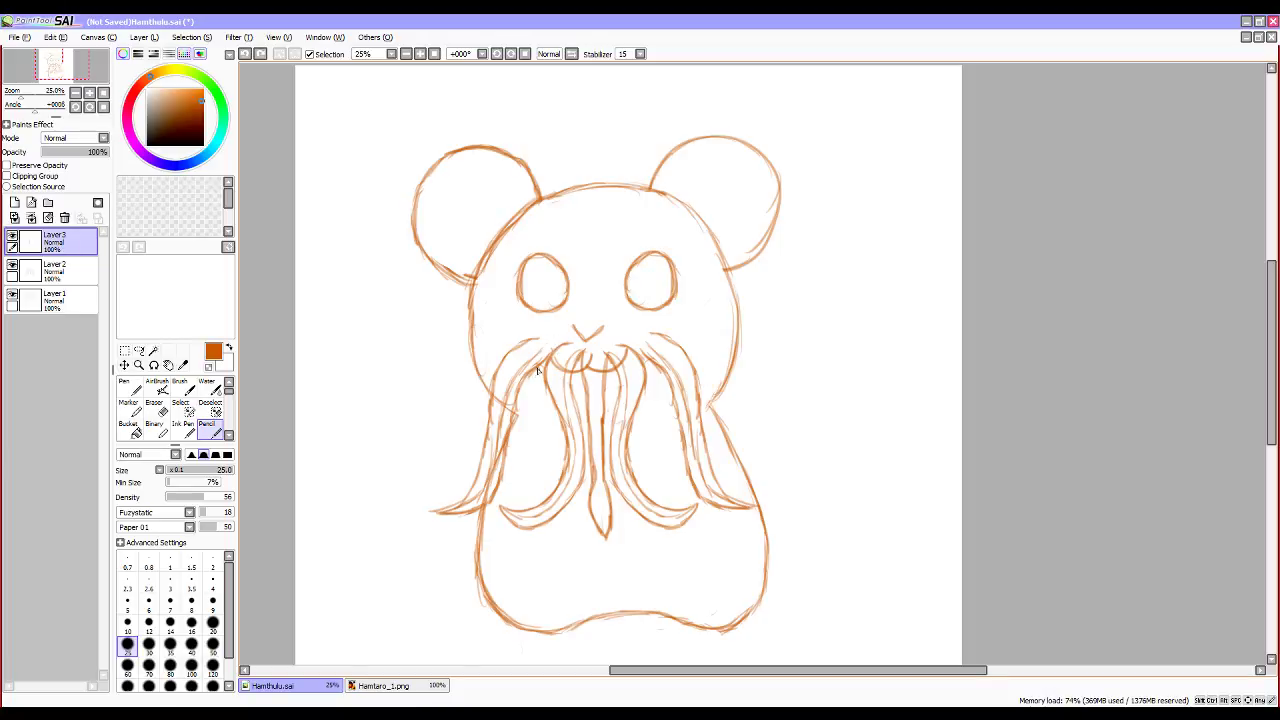
pyautogui.moveTo(538, 412)
pyautogui.mouseDown()
pyautogui.moveTo(500, 506)
pyautogui.moveTo(532, 498)
pyautogui.moveTo(555, 398)
pyautogui.mouseUp()
pyautogui.hotkey('ctrl', 'z')
pyautogui.moveTo(536, 372); pyautogui.dragTo(525, 437)
pyautogui.moveTo(548, 380); pyautogui.dragTo(536, 445)
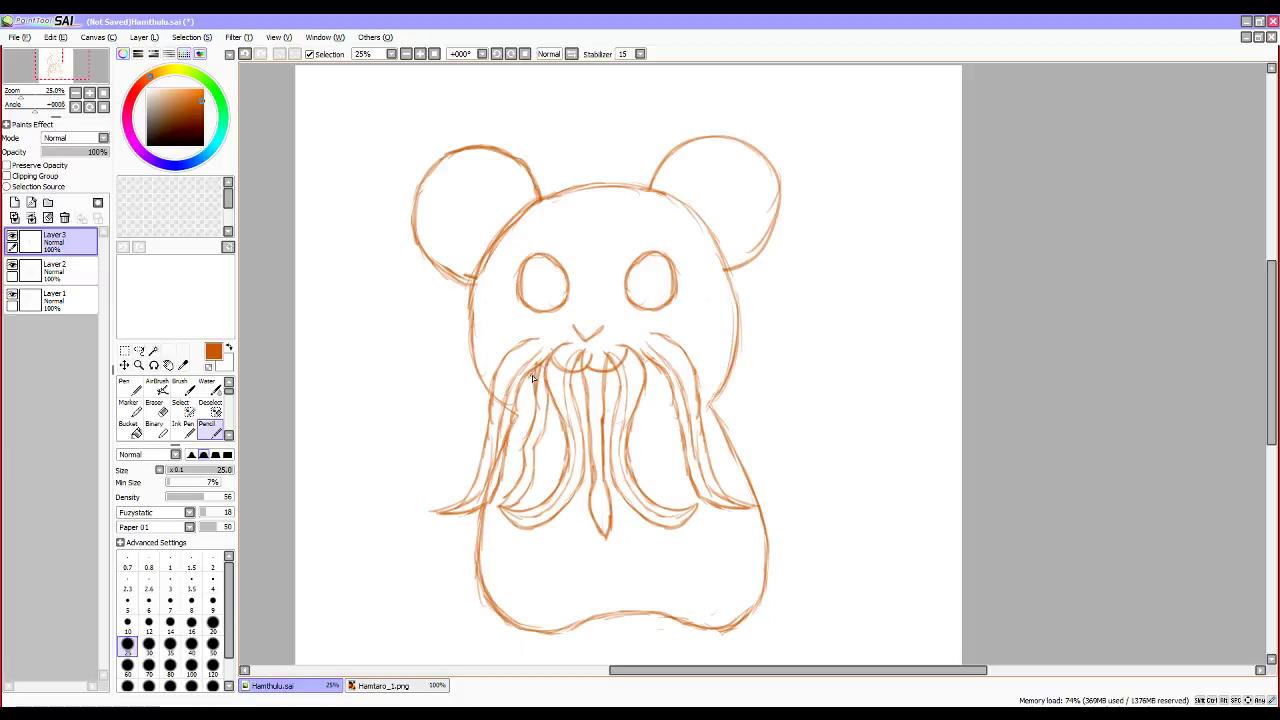
# Compare the sketch with Layer3 hidden and shown, and delete Layer3 with its extra tentacles.
pyautogui.press('e')
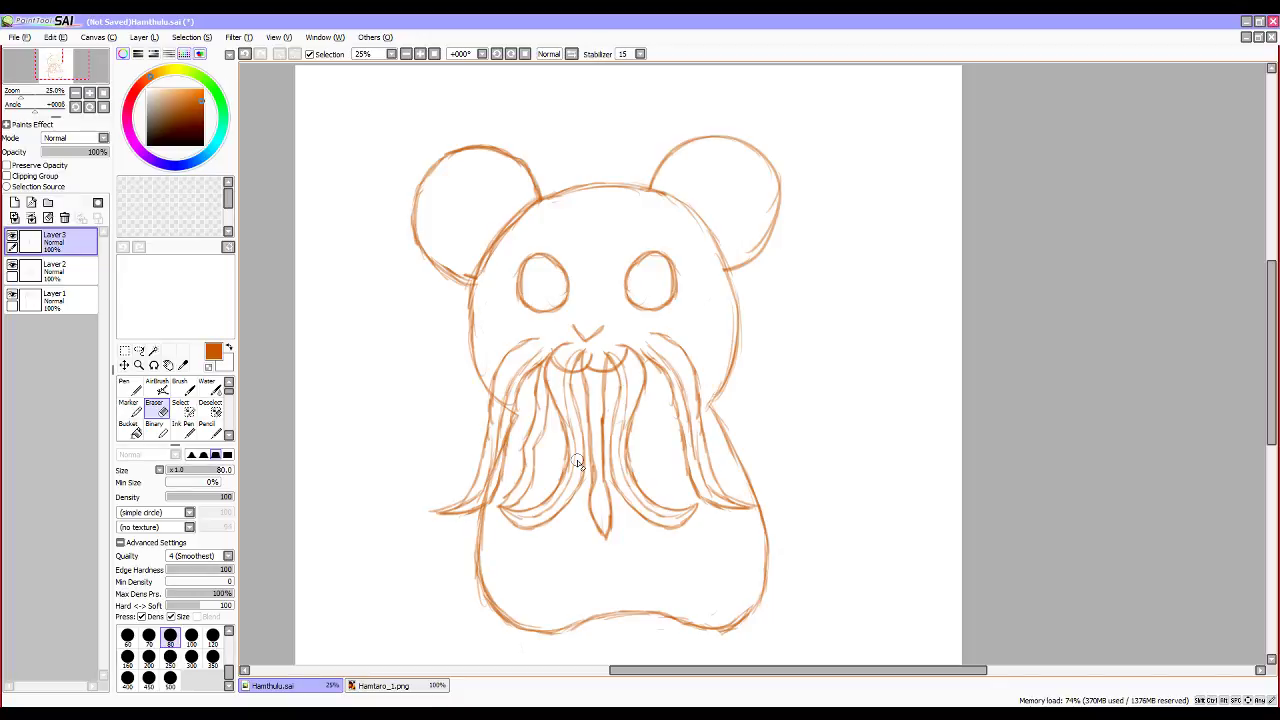
pyautogui.click(12, 238)
pyautogui.click(12, 238)
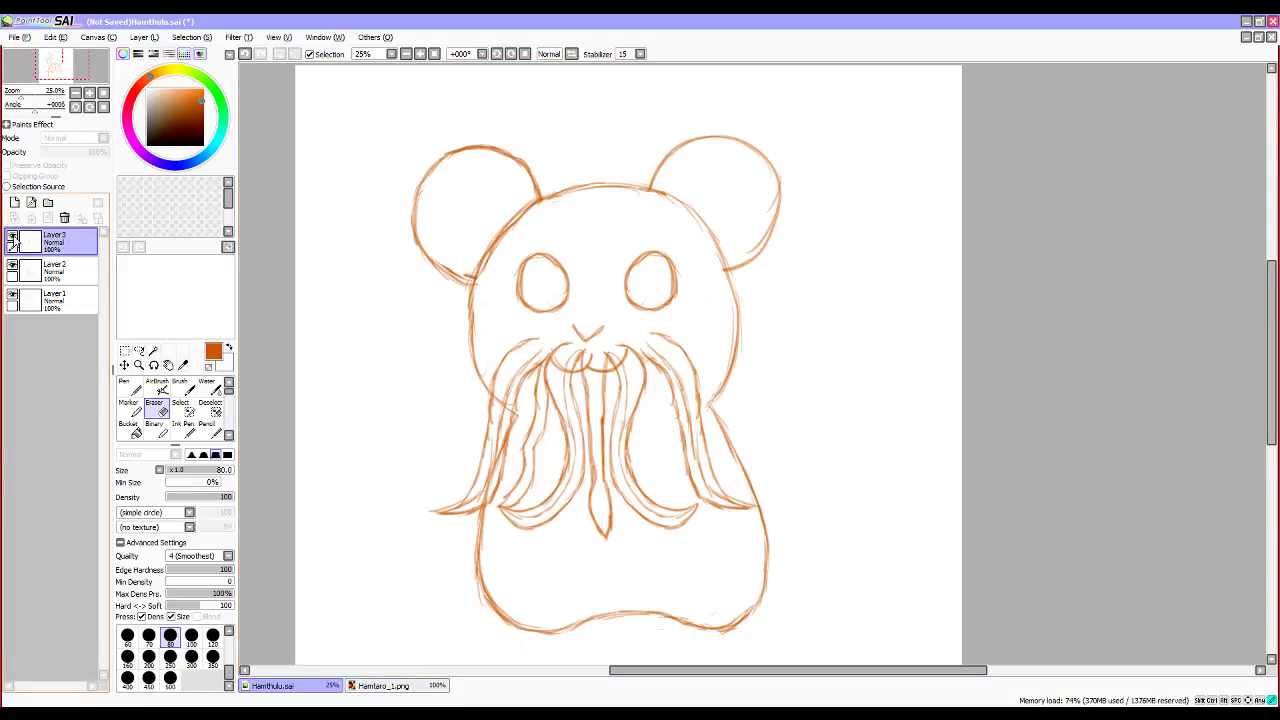
pyautogui.click(64, 217)
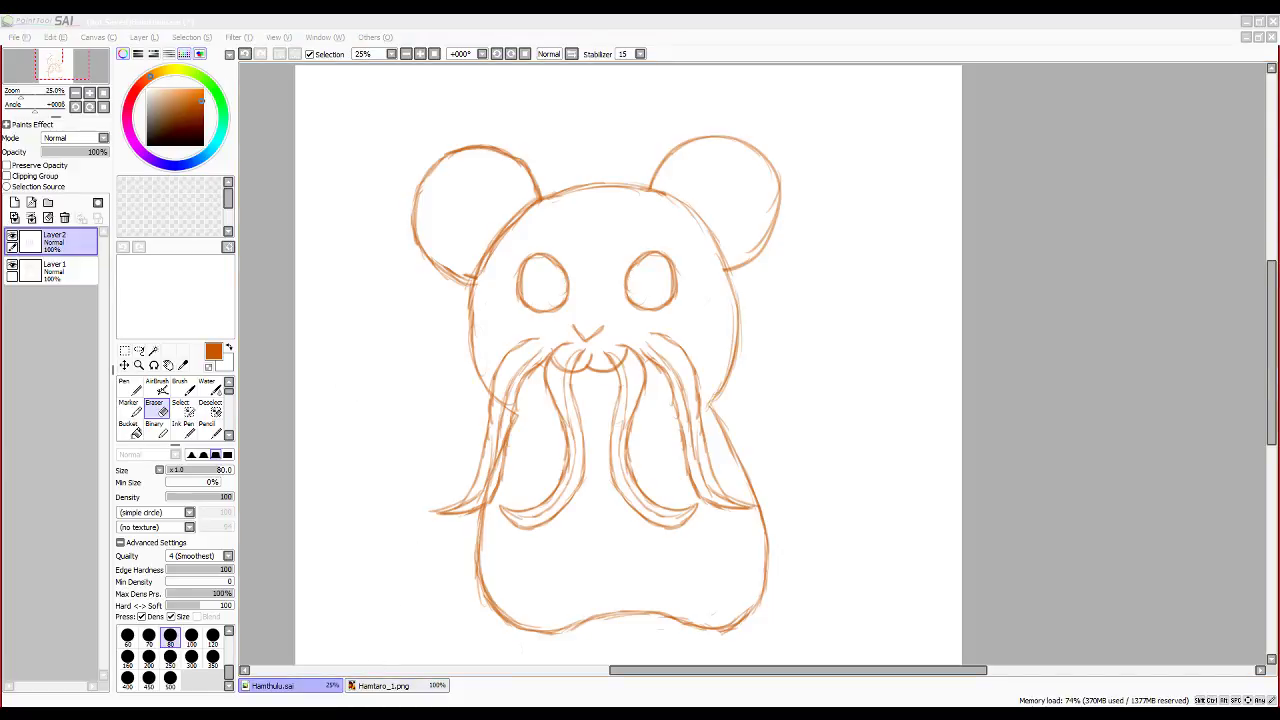
# Check the Cthulhu image results in the browser, and sketch three pointed whisker tufts on the right cheek with the Pencil on a new layer.
pyautogui.click(294, 676)
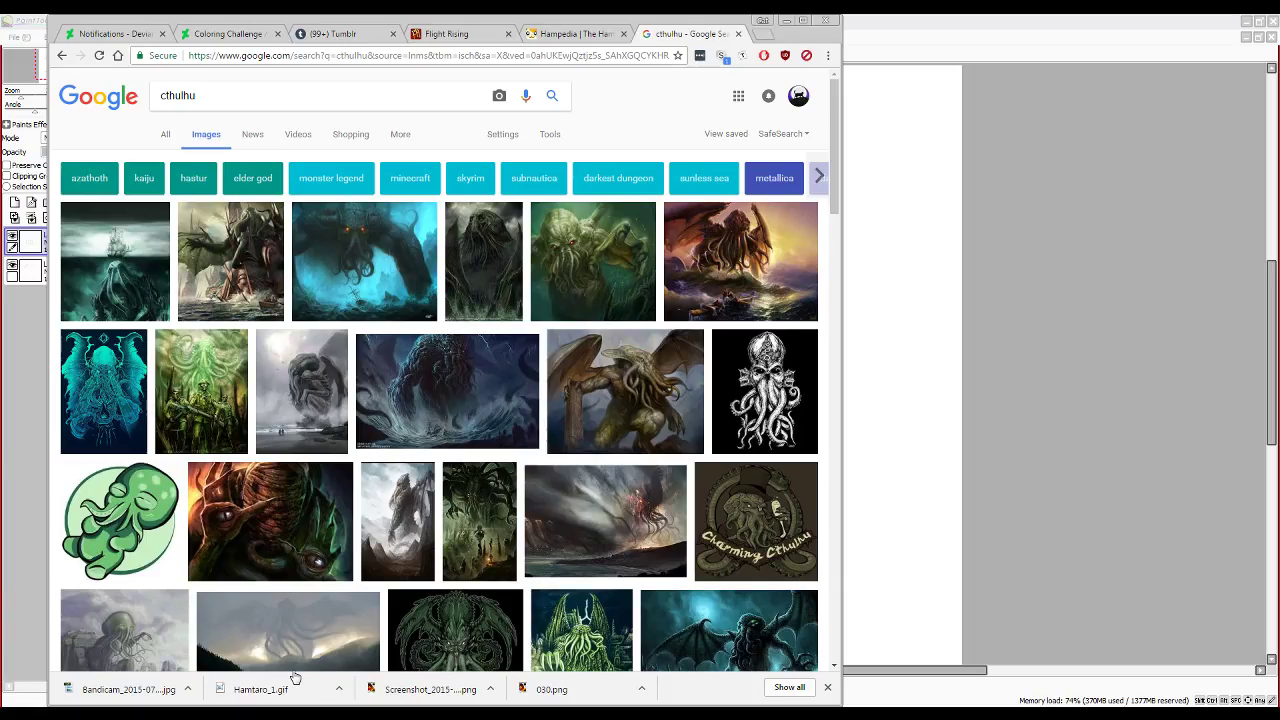
pyautogui.click(1095, 405)
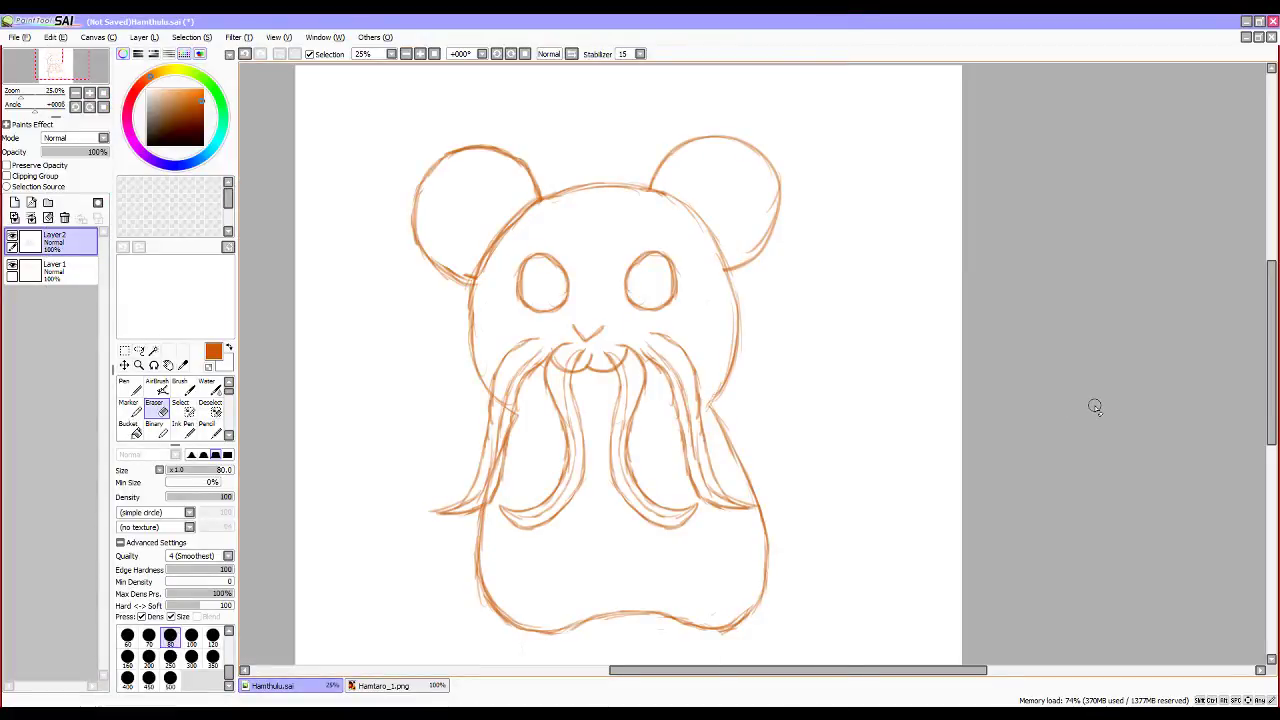
pyautogui.click(14, 202)
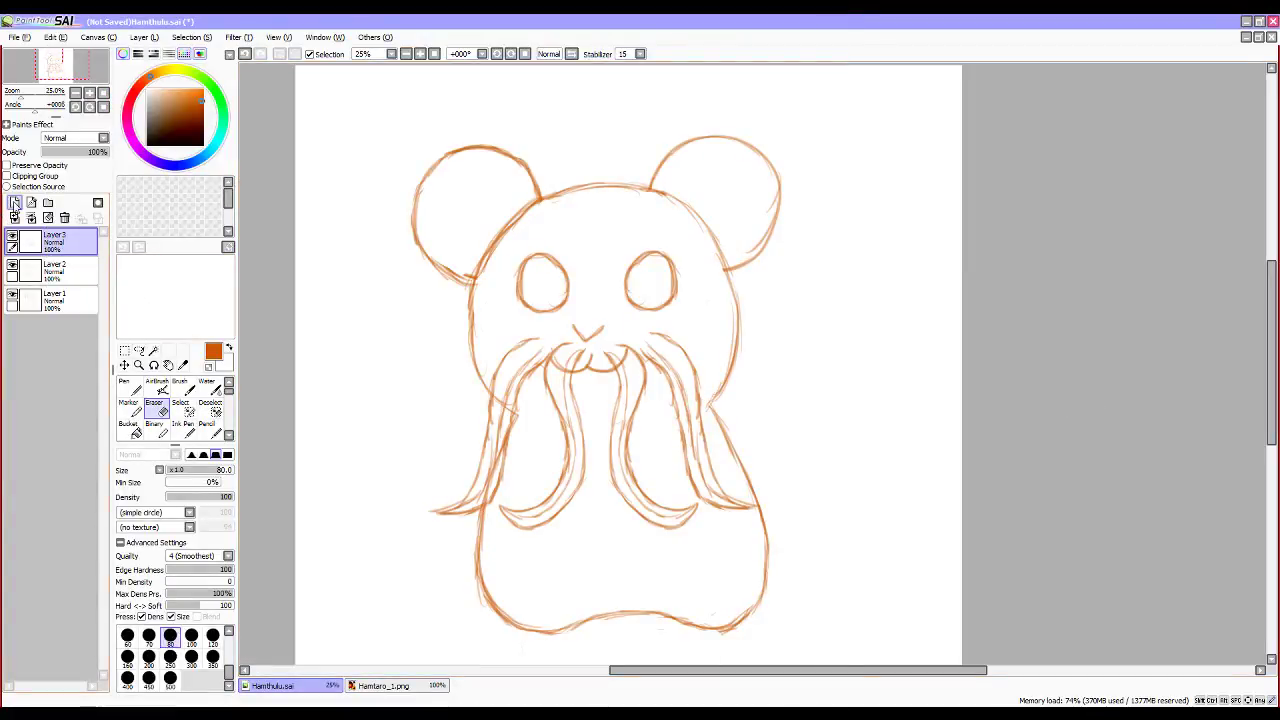
pyautogui.click(130, 406)
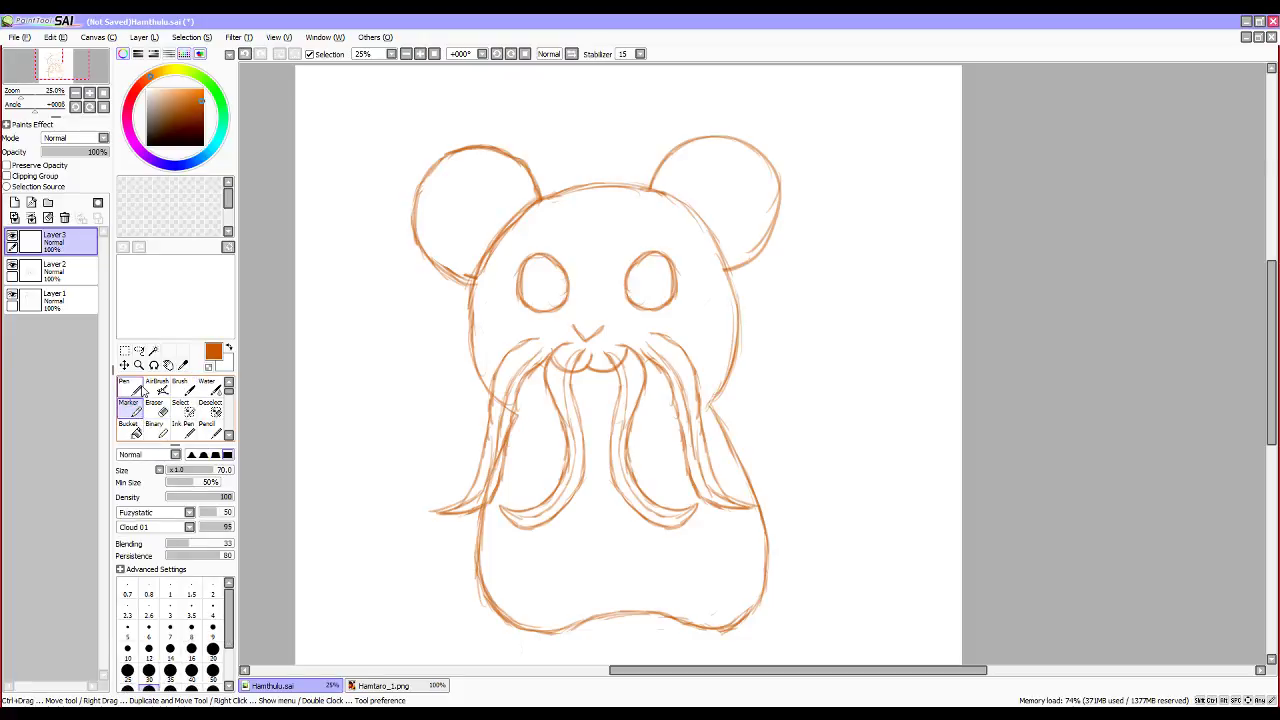
pyautogui.click(180, 428)
pyautogui.click(208, 429)
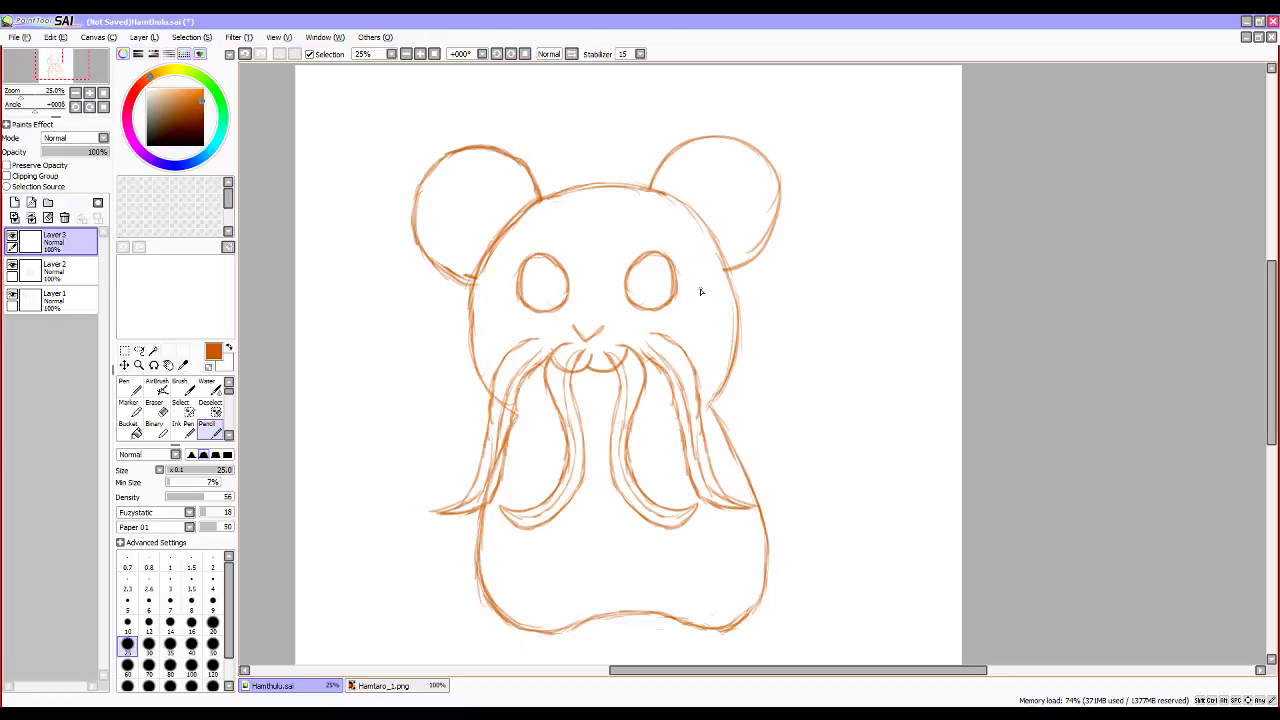
pyautogui.moveTo(699, 284)
pyautogui.mouseDown()
pyautogui.moveTo(729, 265)
pyautogui.moveTo(697, 286)
pyautogui.moveTo(798, 219)
pyautogui.moveTo(708, 293)
pyautogui.moveTo(739, 271)
pyautogui.moveTo(708, 293)
pyautogui.moveTo(818, 308)
pyautogui.mouseUp()
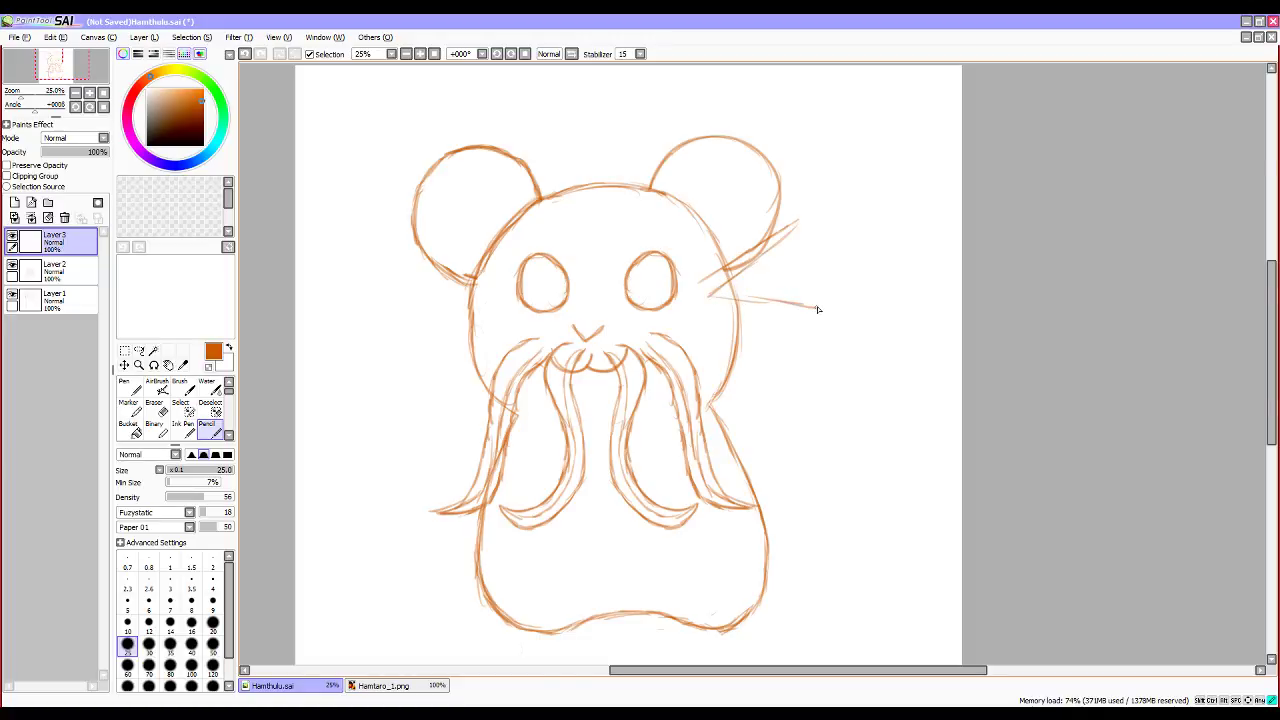
pyautogui.moveTo(710, 297)
pyautogui.mouseDown()
pyautogui.moveTo(805, 307)
pyautogui.moveTo(712, 310)
pyautogui.moveTo(729, 314)
pyautogui.moveTo(820, 308)
pyautogui.moveTo(780, 321)
pyautogui.moveTo(794, 313)
pyautogui.moveTo(714, 313)
pyautogui.moveTo(751, 372)
pyautogui.mouseUp()
pyautogui.moveTo(716, 322); pyautogui.dragTo(764, 397)
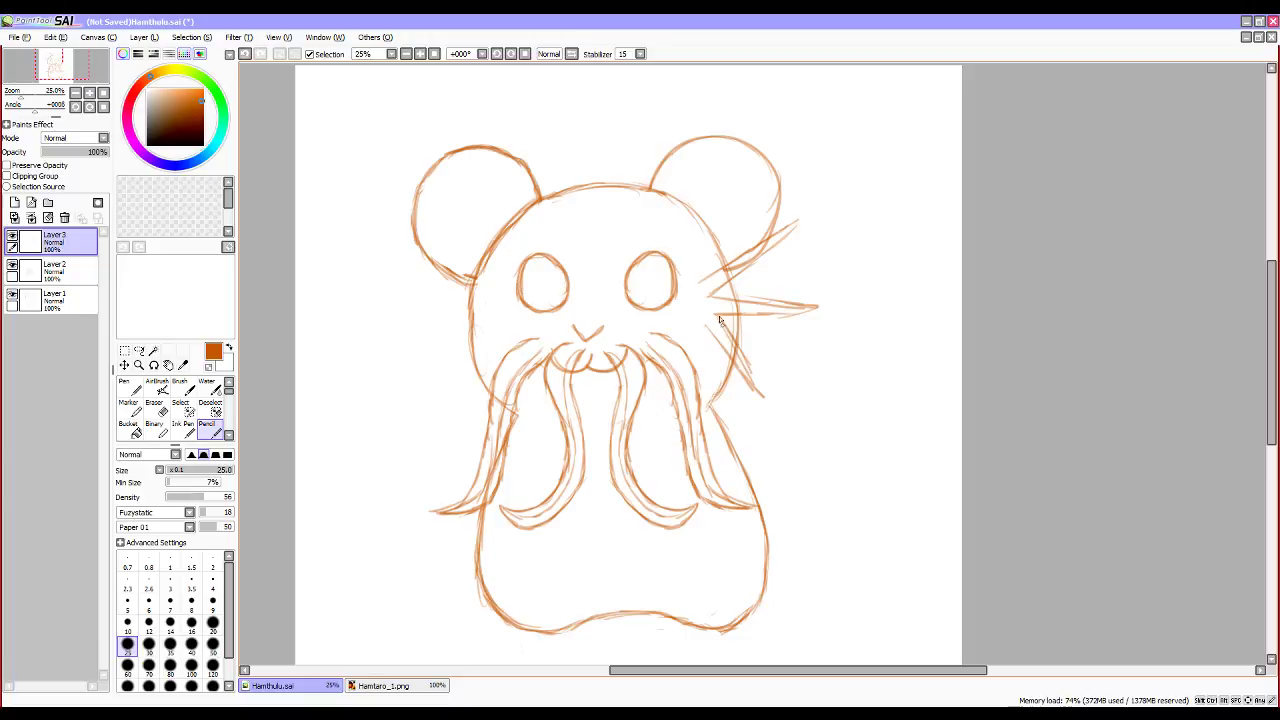
# Erase the outer edge of the lowest spike on the right cheek and redraw the spike longer with straighter lines.
pyautogui.press('e')
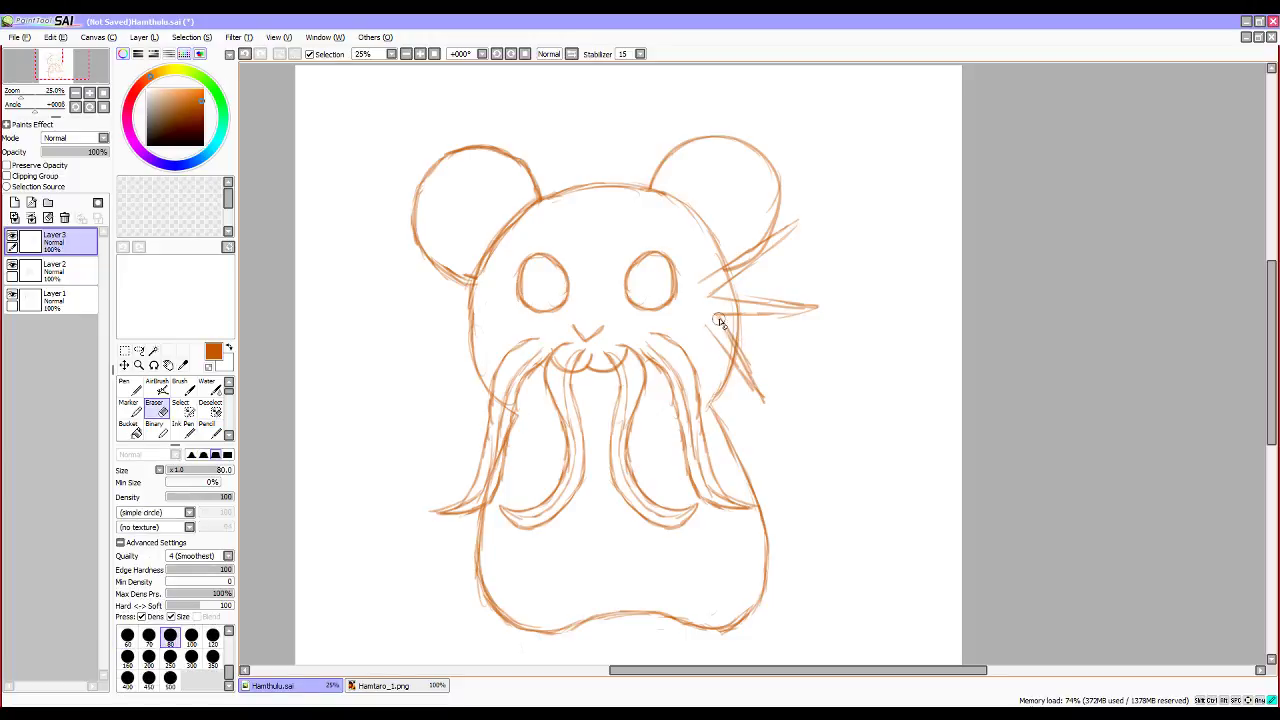
pyautogui.moveTo(717, 319); pyautogui.dragTo(773, 408)
pyautogui.press('n')
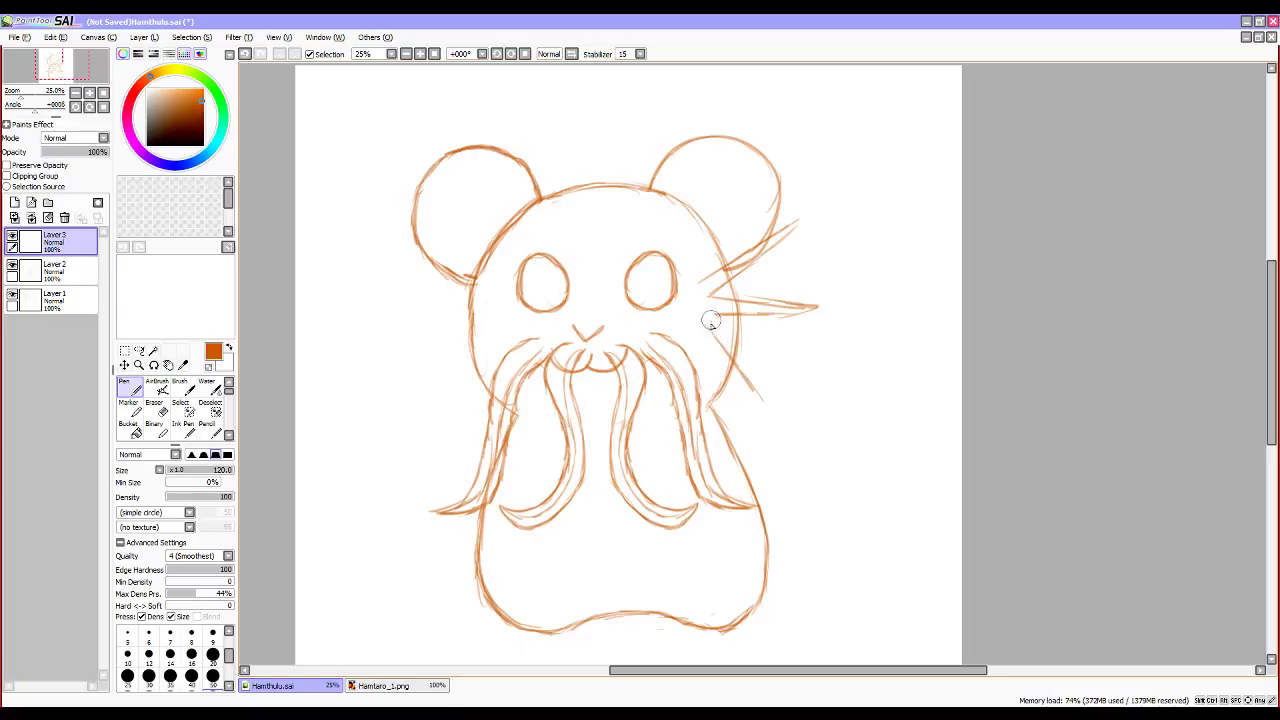
pyautogui.press('p')
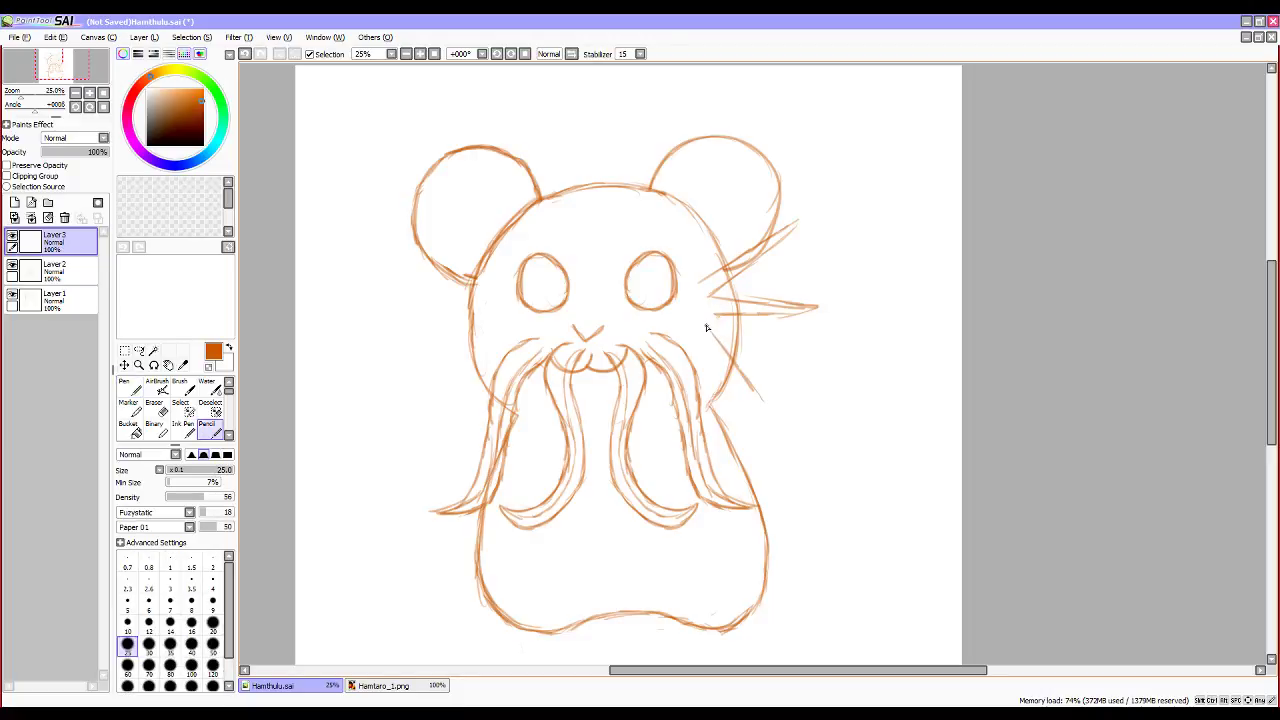
pyautogui.keyDown('shift'); pyautogui.click(762, 401); pyautogui.keyUp('shift')
pyautogui.hotkey('ctrl', 'z')
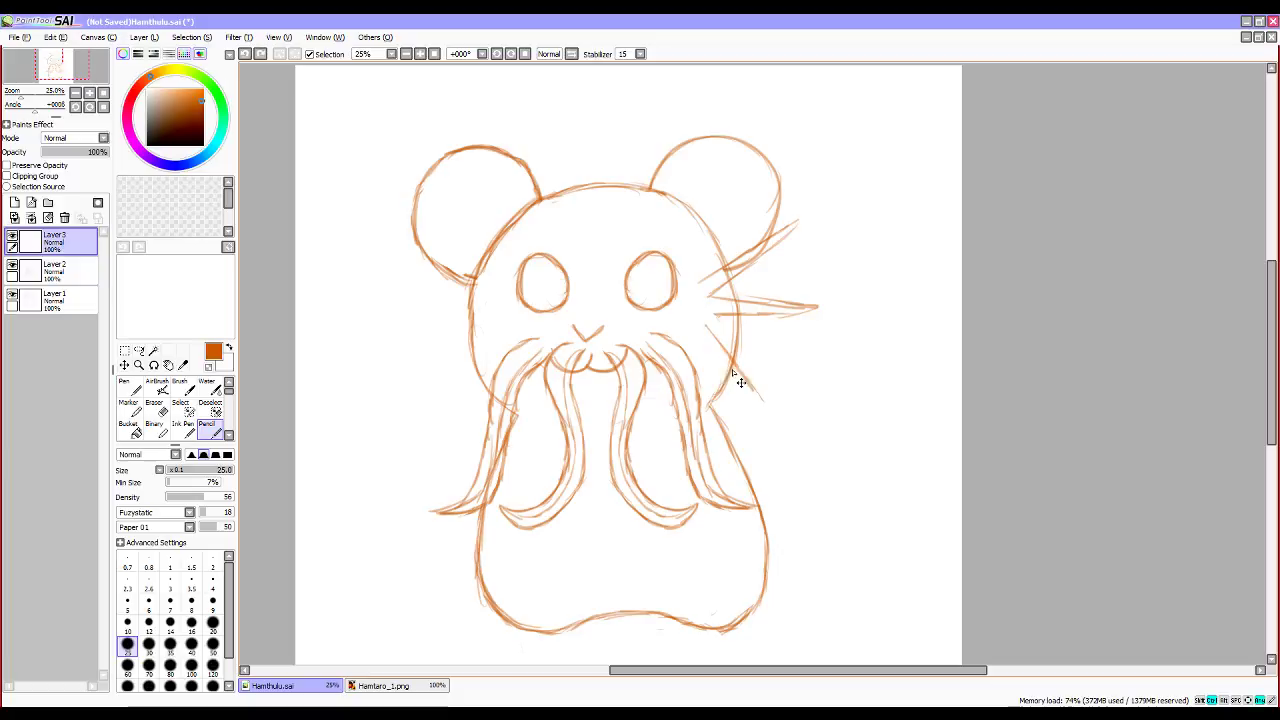
pyautogui.moveTo(703, 327); pyautogui.dragTo(765, 412)
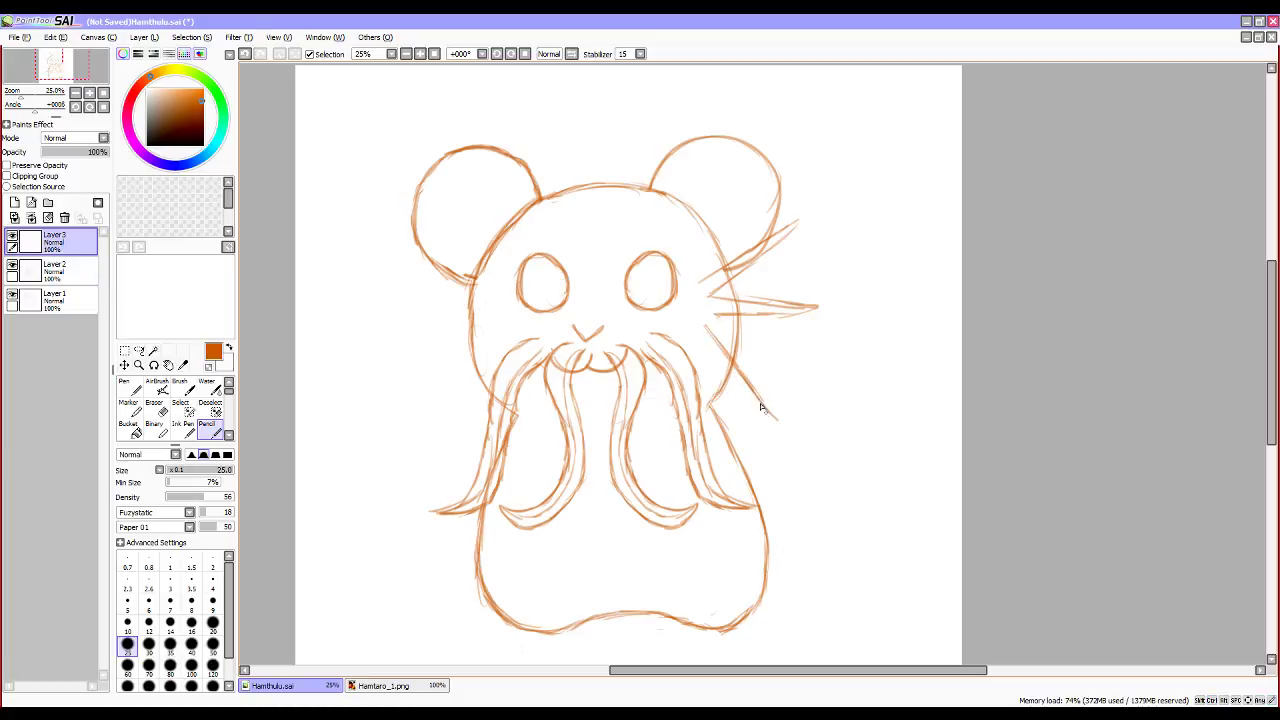
pyautogui.moveTo(711, 326); pyautogui.dragTo(779, 423)
# Erase the lower edge of the middle cheek spike and redraw it, darkening the spike's upper edge.
pyautogui.press('e')
pyautogui.moveTo(712, 318); pyautogui.dragTo(830, 308)
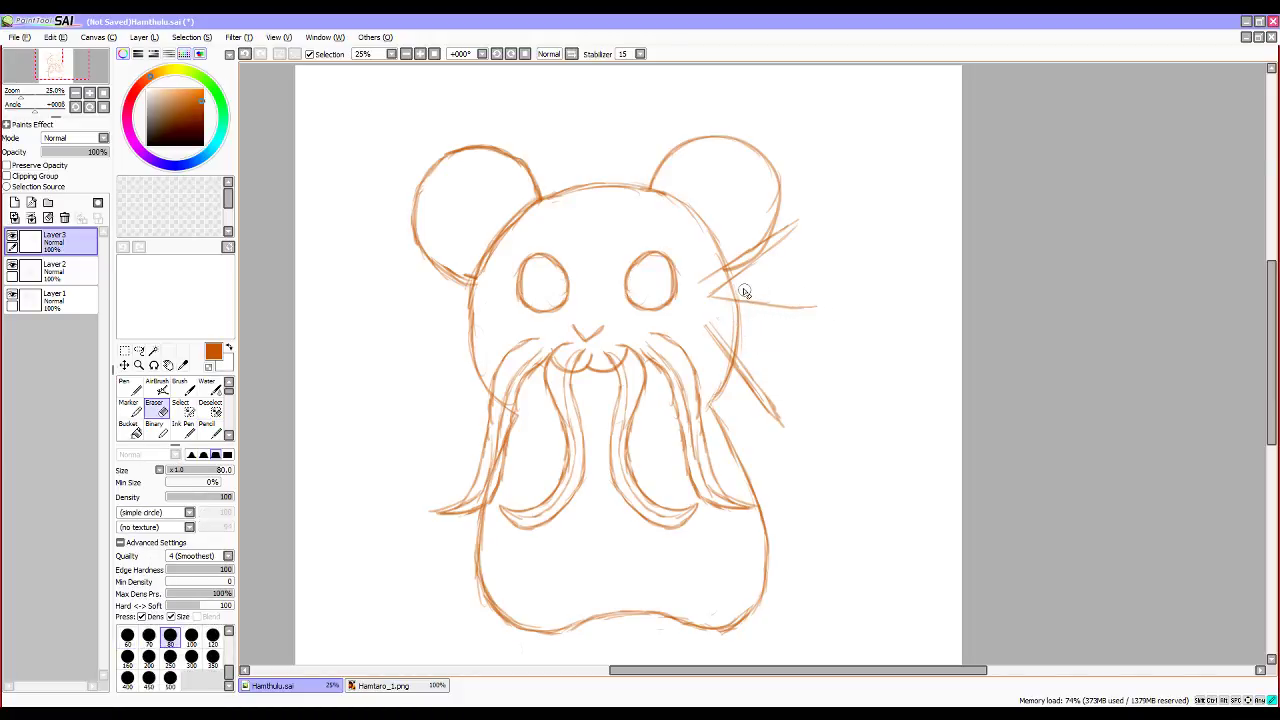
pyautogui.press('n')
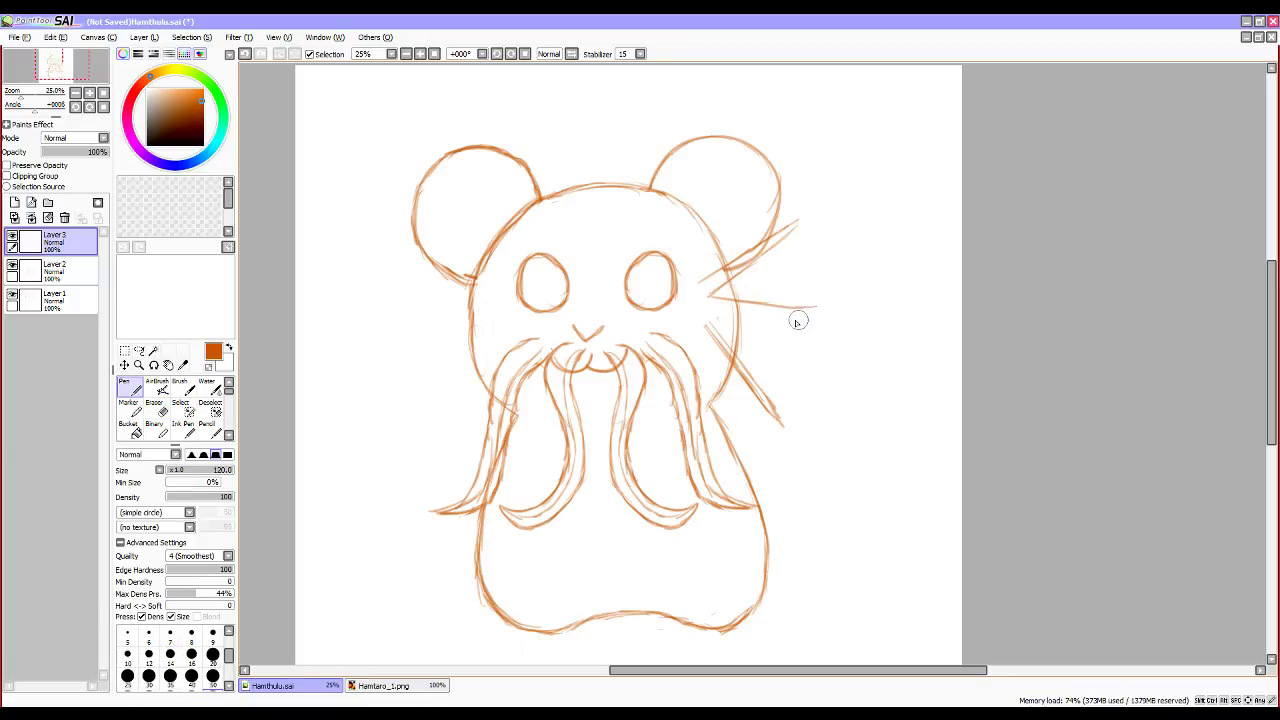
pyautogui.press('p')
pyautogui.moveTo(813, 310)
pyautogui.mouseDown()
pyautogui.moveTo(717, 316)
pyautogui.moveTo(811, 310)
pyautogui.mouseUp()
pyautogui.moveTo(711, 296); pyautogui.dragTo(820, 310)
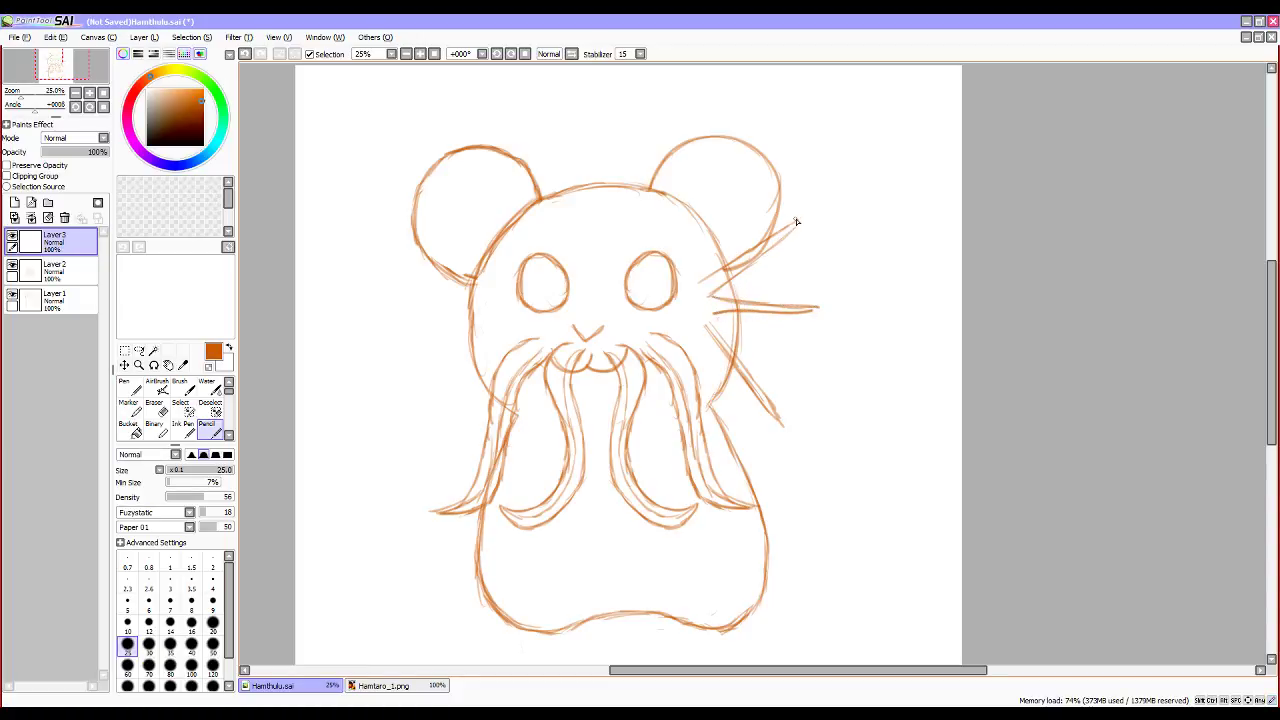
# Erase the lower edge of the top cheek spike and switch back to the Pencil to redraw it.
pyautogui.press('e')
pyautogui.moveTo(796, 225); pyautogui.dragTo(708, 297)
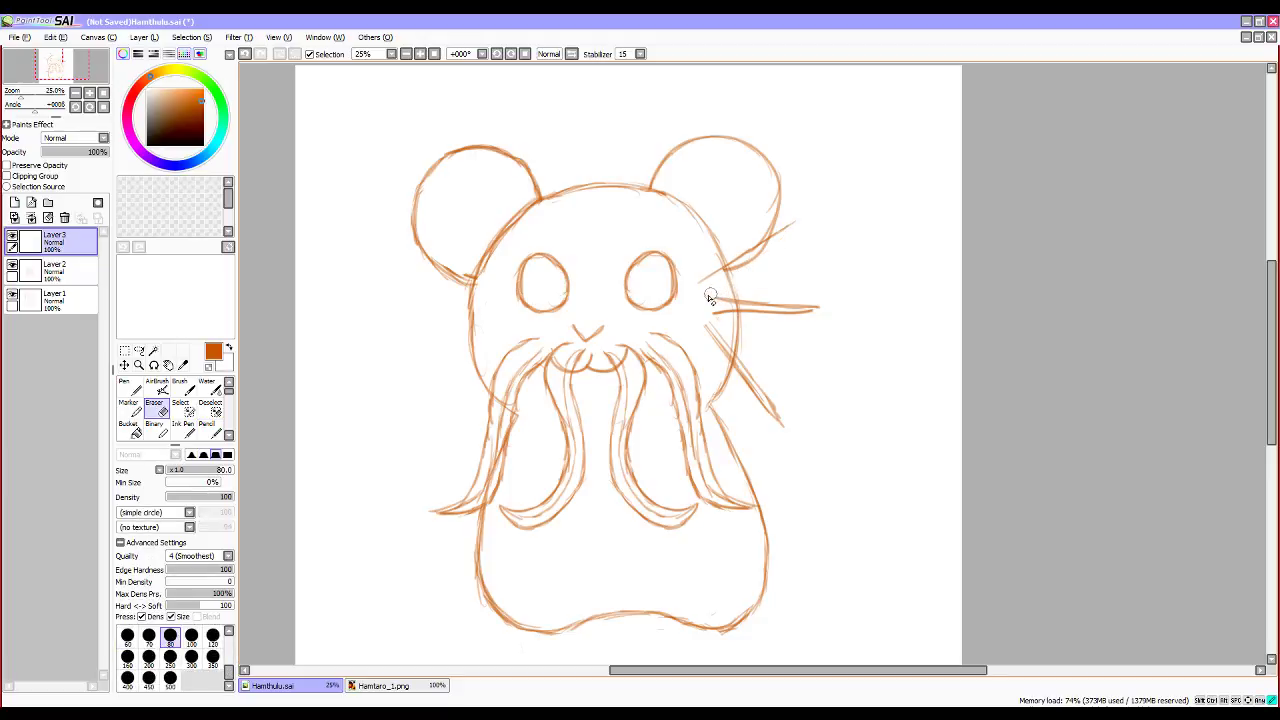
pyautogui.press('n')
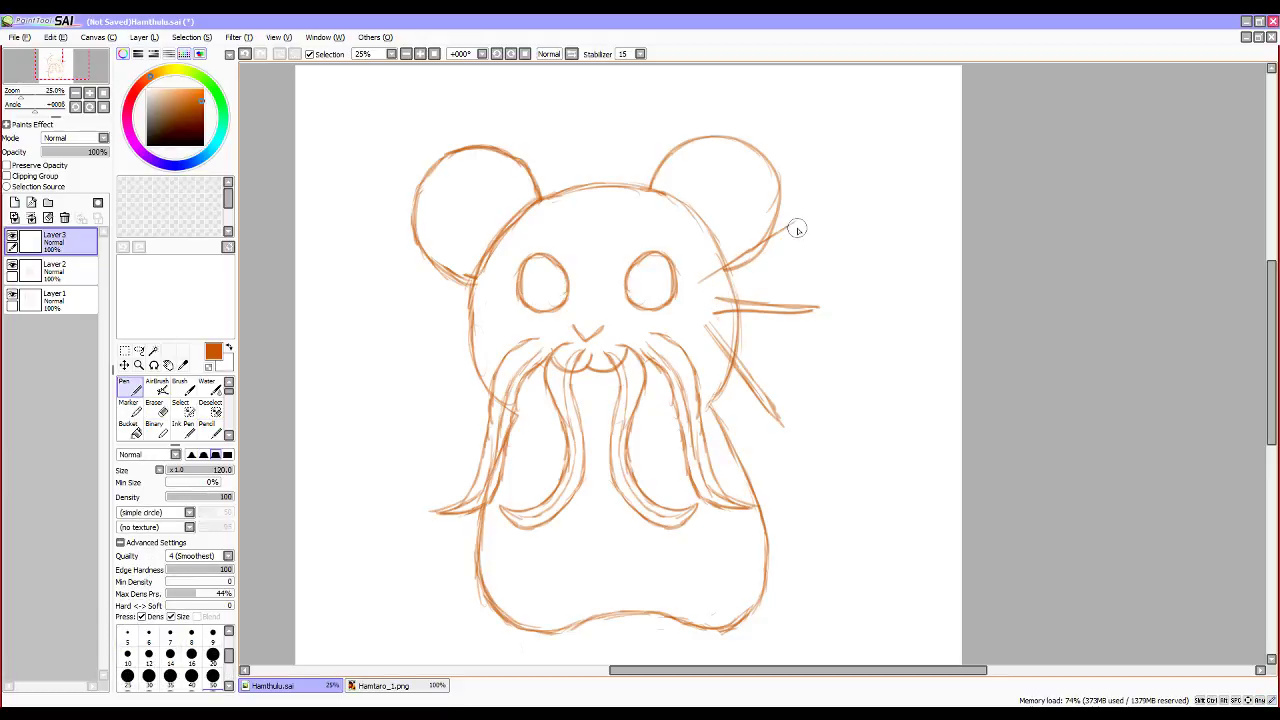
pyautogui.press('n')
# Sketch inward-curving webbing between the tips of the three cheek spikes to form a fin, undoing the stray strokes.
pyautogui.moveTo(797, 224)
pyautogui.mouseDown()
pyautogui.moveTo(705, 296)
pyautogui.moveTo(792, 225)
pyautogui.moveTo(796, 288)
pyautogui.mouseUp()
pyautogui.moveTo(795, 274); pyautogui.dragTo(806, 310)
pyautogui.hotkey('ctrl', 'z')
pyautogui.hotkey('ctrl', 'z')
pyautogui.hotkey('ctrl', 'z')
pyautogui.moveTo(795, 225)
pyautogui.mouseDown()
pyautogui.moveTo(799, 303)
pyautogui.moveTo(774, 401)
pyautogui.moveTo(799, 305)
pyautogui.moveTo(787, 240)
pyautogui.mouseUp()
pyautogui.moveTo(789, 235); pyautogui.dragTo(798, 300)
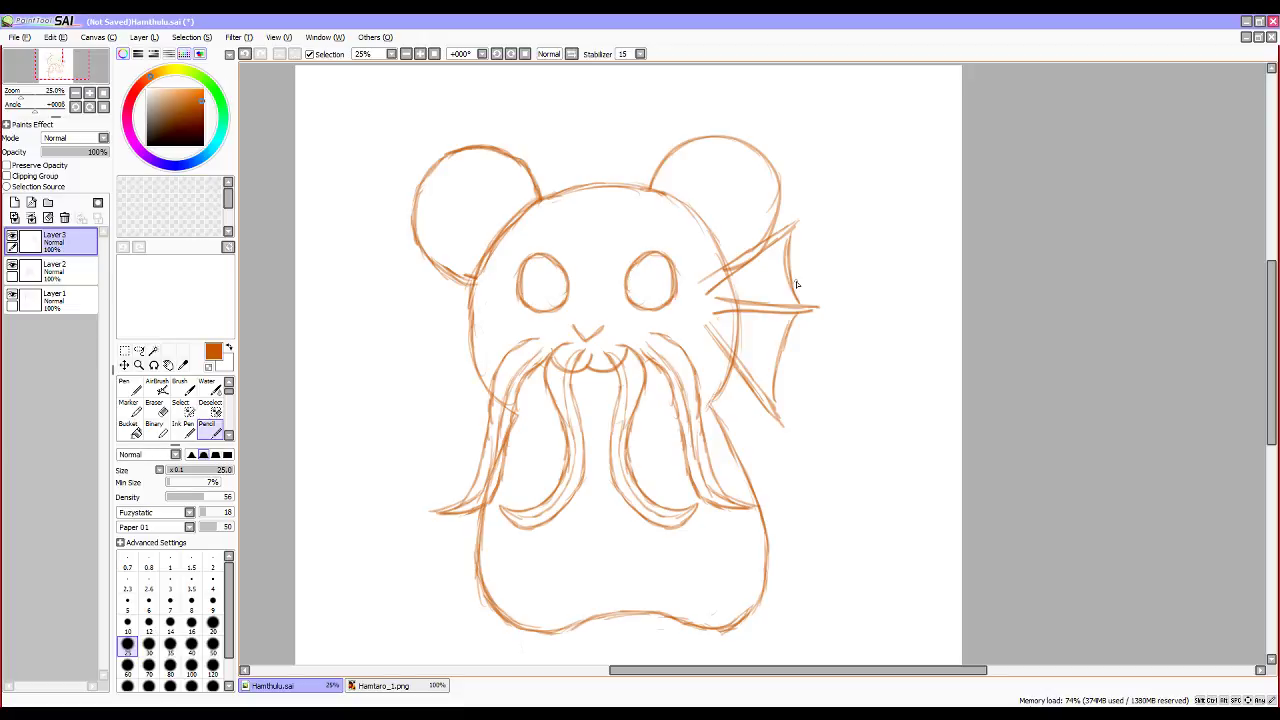
# Check the Cthulhu image results in the browser, and review the whole character with its cheek fin.
pyautogui.hotkey('alt', 'Tab')
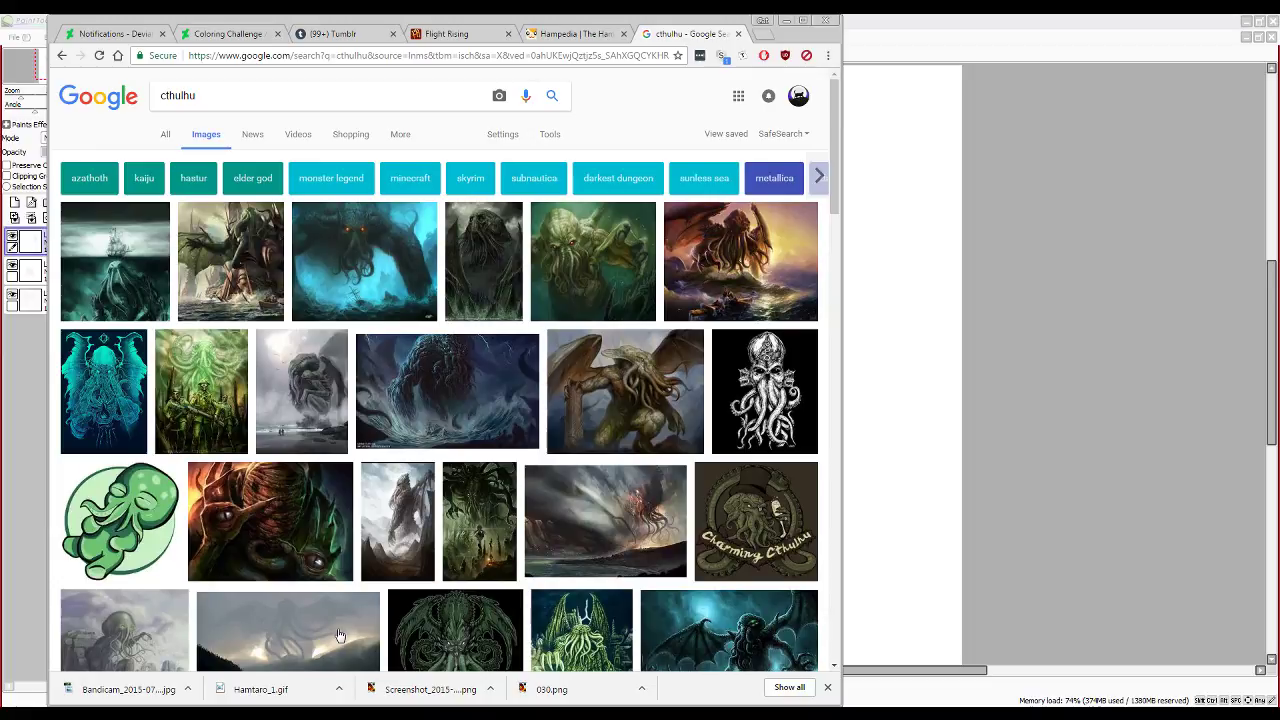
pyautogui.click(1046, 385)
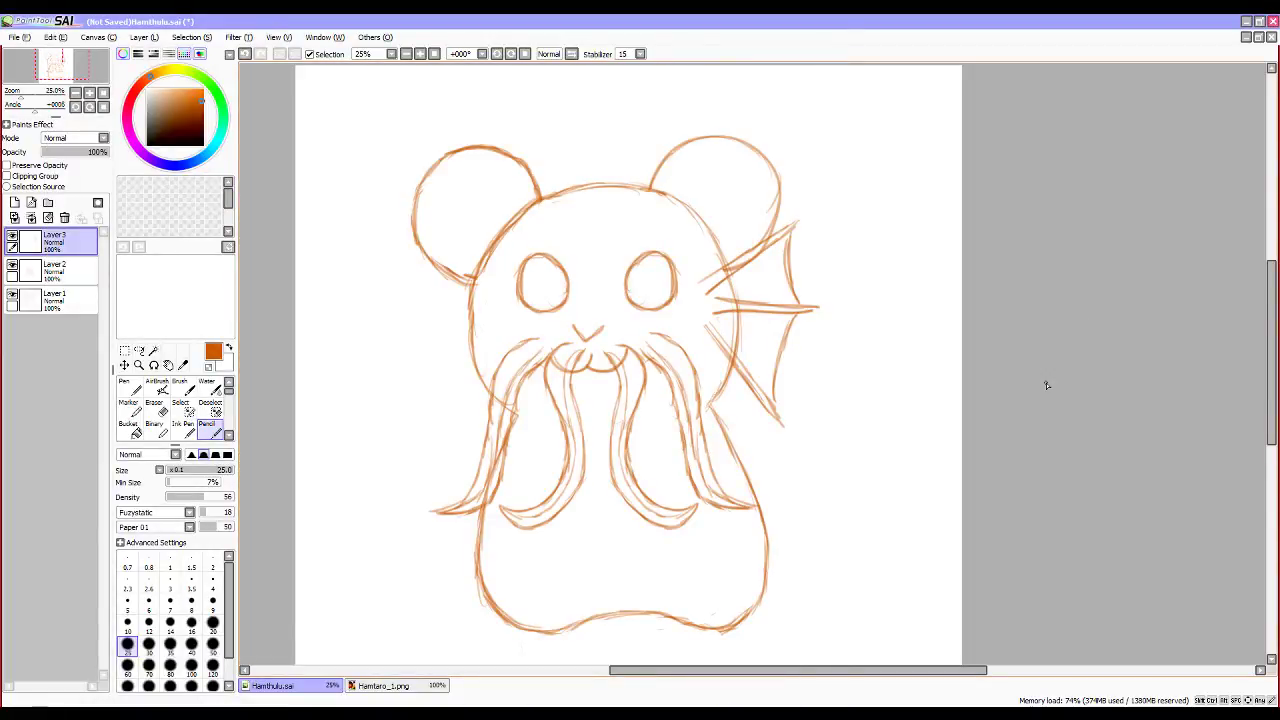
pyautogui.scroll(-1, 714, 414)
pyautogui.scroll(2, 714, 414)
pyautogui.scroll(-3, 714, 416)
pyautogui.scroll(1, 712, 419)
pyautogui.moveTo(712, 390); pyautogui.dragTo(677, 428)
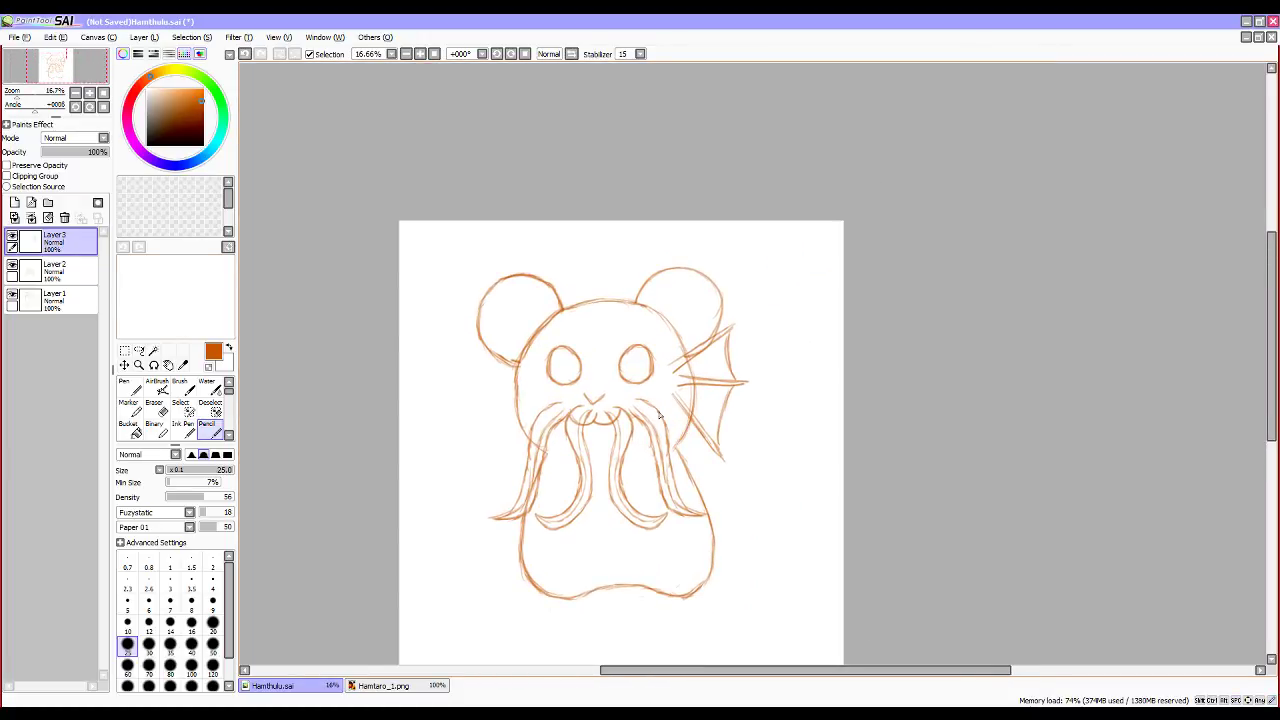
# Add a new layer and sketch a taller domed forehead rising between the ears and tapering down both sides of the head.
pyautogui.click(14, 218)
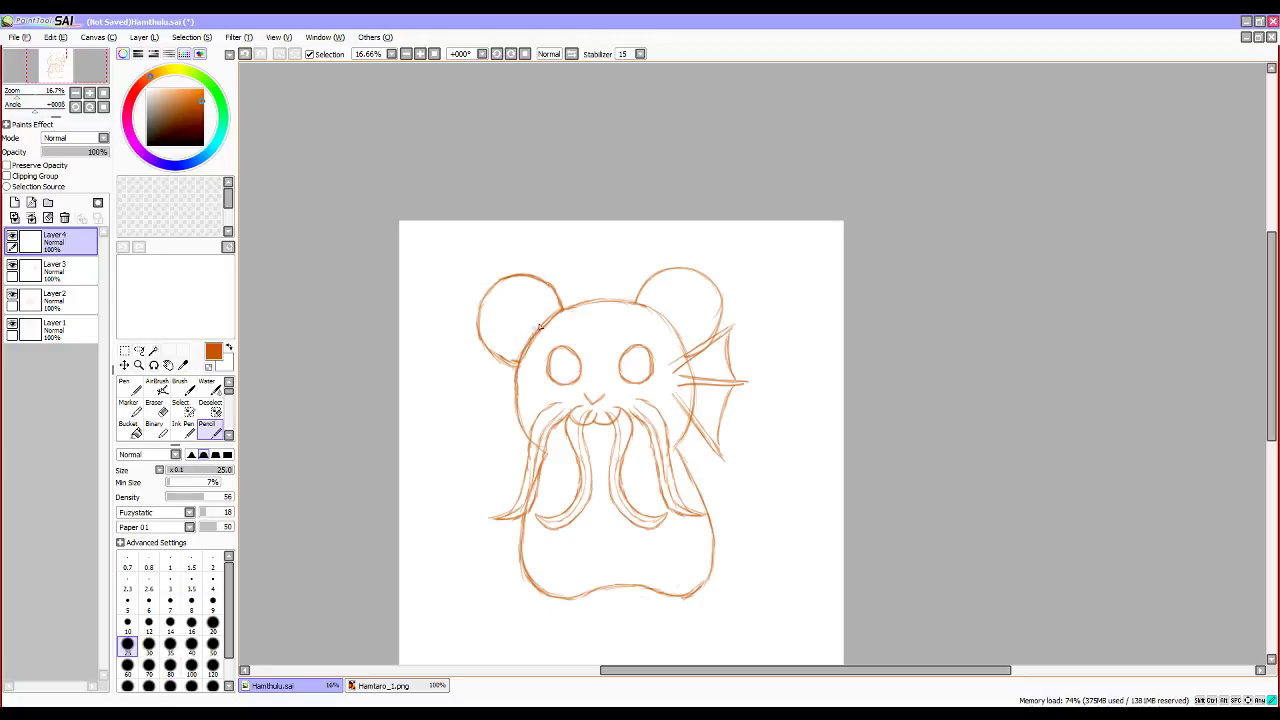
pyautogui.moveTo(521, 360); pyautogui.dragTo(571, 278)
pyautogui.moveTo(531, 333); pyautogui.dragTo(583, 271)
pyautogui.moveTo(678, 448); pyautogui.dragTo(693, 396)
pyautogui.moveTo(676, 332); pyautogui.dragTo(628, 260)
pyautogui.moveTo(564, 289)
pyautogui.mouseDown()
pyautogui.moveTo(606, 265)
pyautogui.moveTo(656, 297)
pyautogui.moveTo(643, 269)
pyautogui.moveTo(608, 252)
pyautogui.moveTo(628, 260)
pyautogui.moveTo(585, 257)
pyautogui.moveTo(603, 260)
pyautogui.moveTo(589, 257)
pyautogui.moveTo(542, 306)
pyautogui.mouseUp()
pyautogui.moveTo(588, 262); pyautogui.dragTo(564, 293)
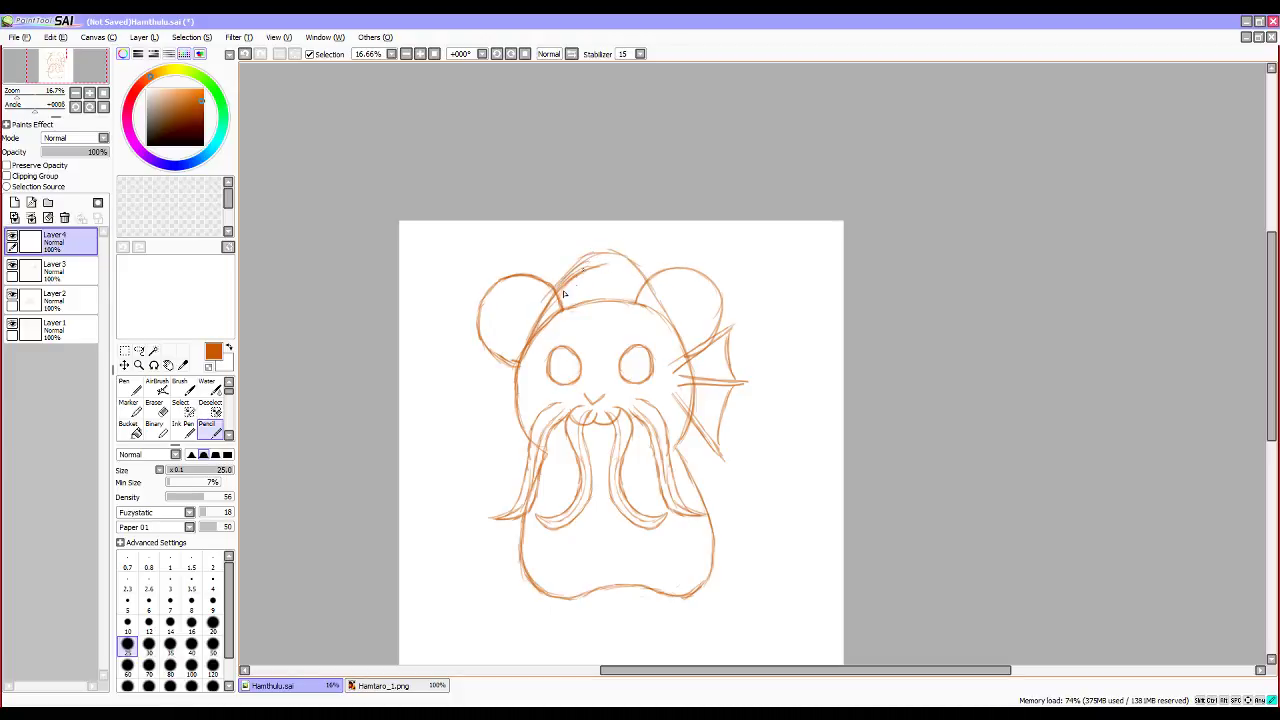
pyautogui.moveTo(613, 257); pyautogui.dragTo(562, 286)
pyautogui.moveTo(648, 278)
pyautogui.mouseDown()
pyautogui.moveTo(588, 260)
pyautogui.moveTo(566, 283)
pyautogui.moveTo(598, 259)
pyautogui.mouseUp()
# Erase the rough outer strokes along the dome's top and left side, and restroke its right side down to the head.
pyautogui.press('e')
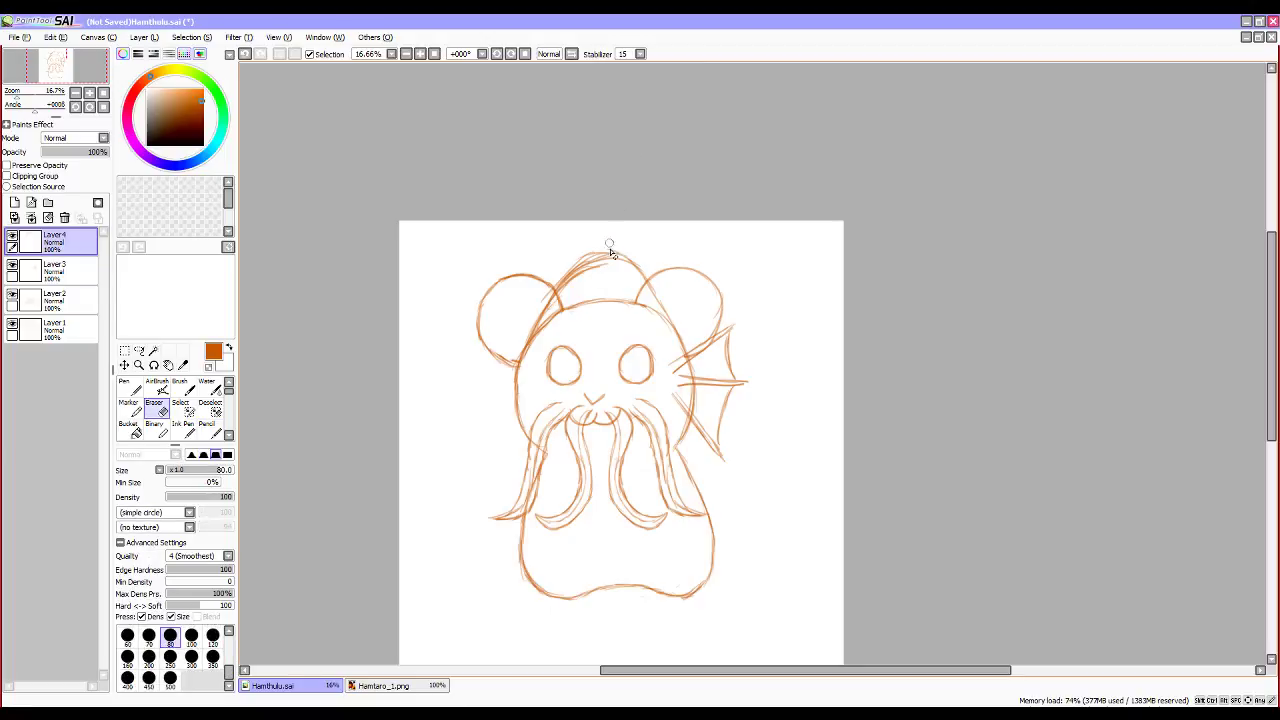
pyautogui.moveTo(616, 258)
pyautogui.mouseDown()
pyautogui.moveTo(556, 280)
pyautogui.moveTo(612, 250)
pyautogui.moveTo(651, 270)
pyautogui.moveTo(589, 297)
pyautogui.moveTo(605, 265)
pyautogui.moveTo(589, 269)
pyautogui.moveTo(546, 318)
pyautogui.moveTo(573, 279)
pyautogui.moveTo(552, 309)
pyautogui.mouseUp()
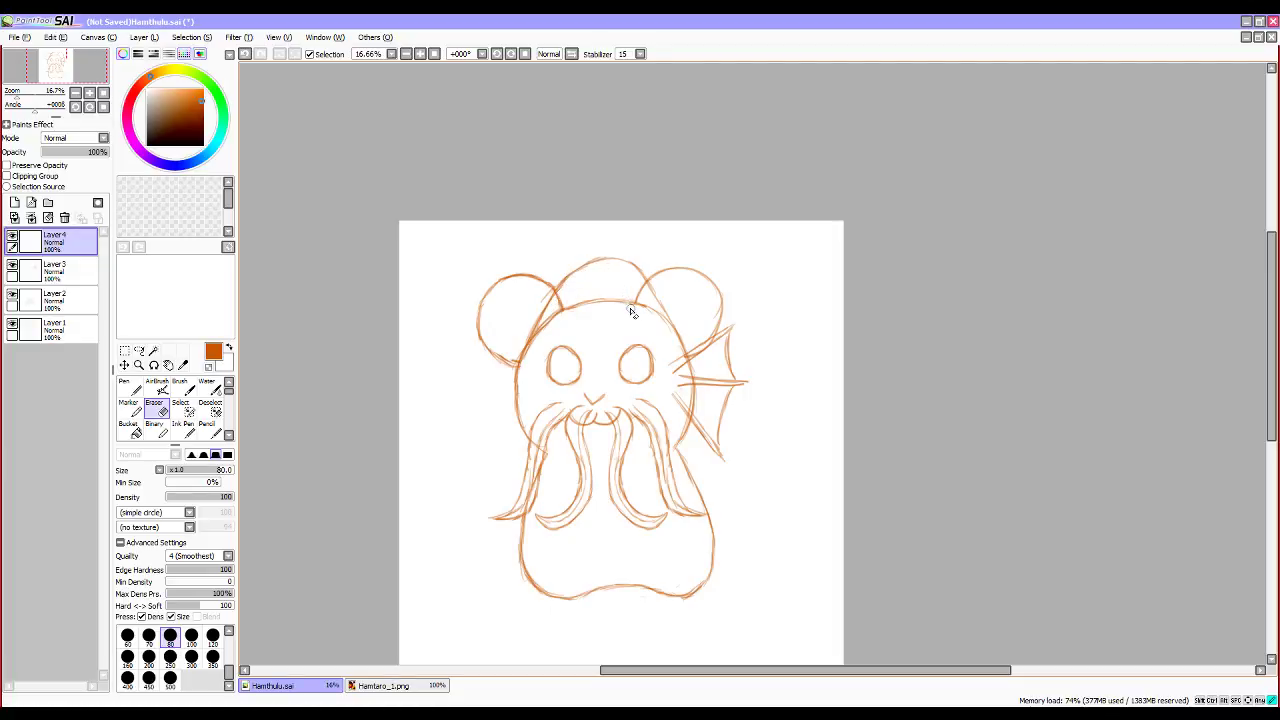
pyautogui.press('n')
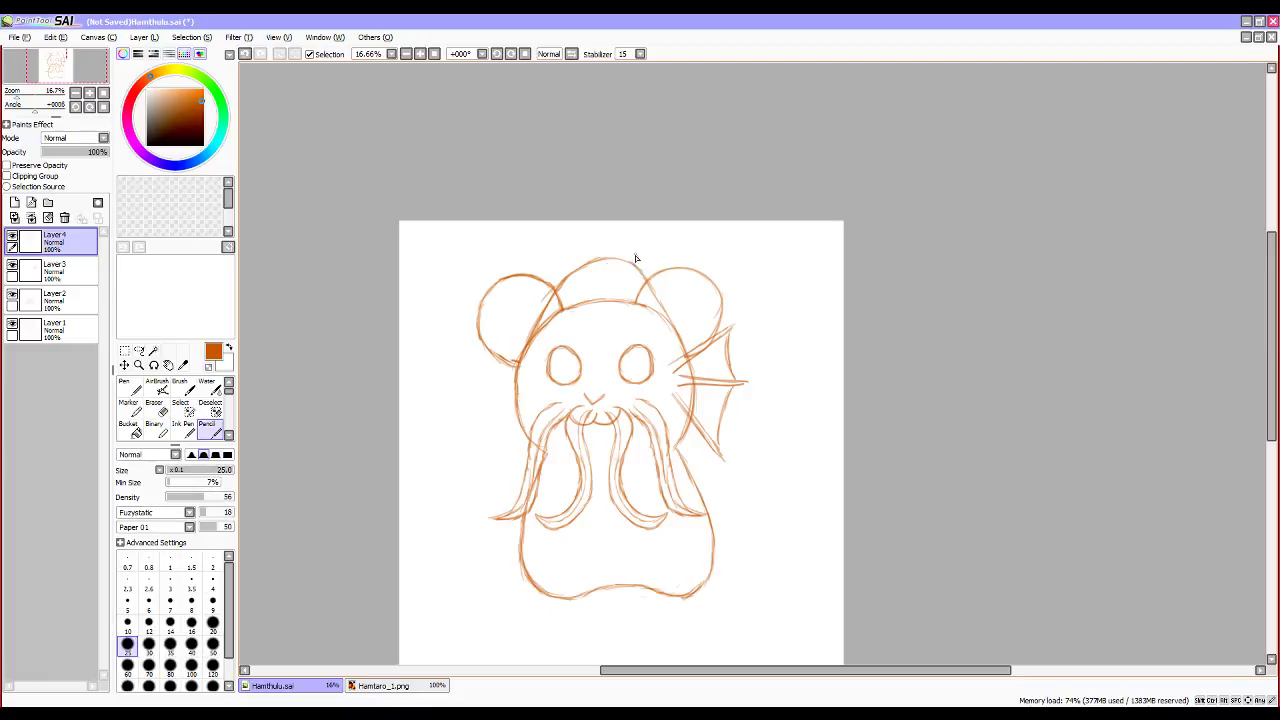
pyautogui.moveTo(637, 267); pyautogui.dragTo(668, 320)
pyautogui.press('e')
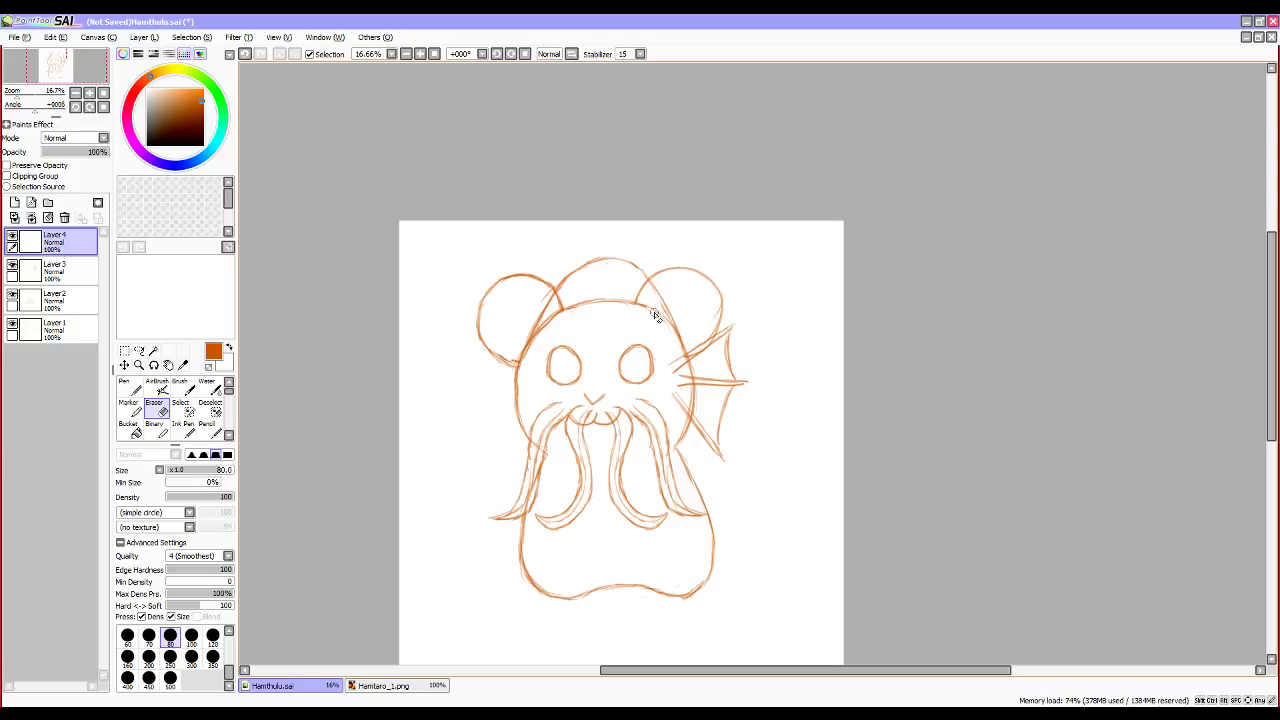
pyautogui.press('n')
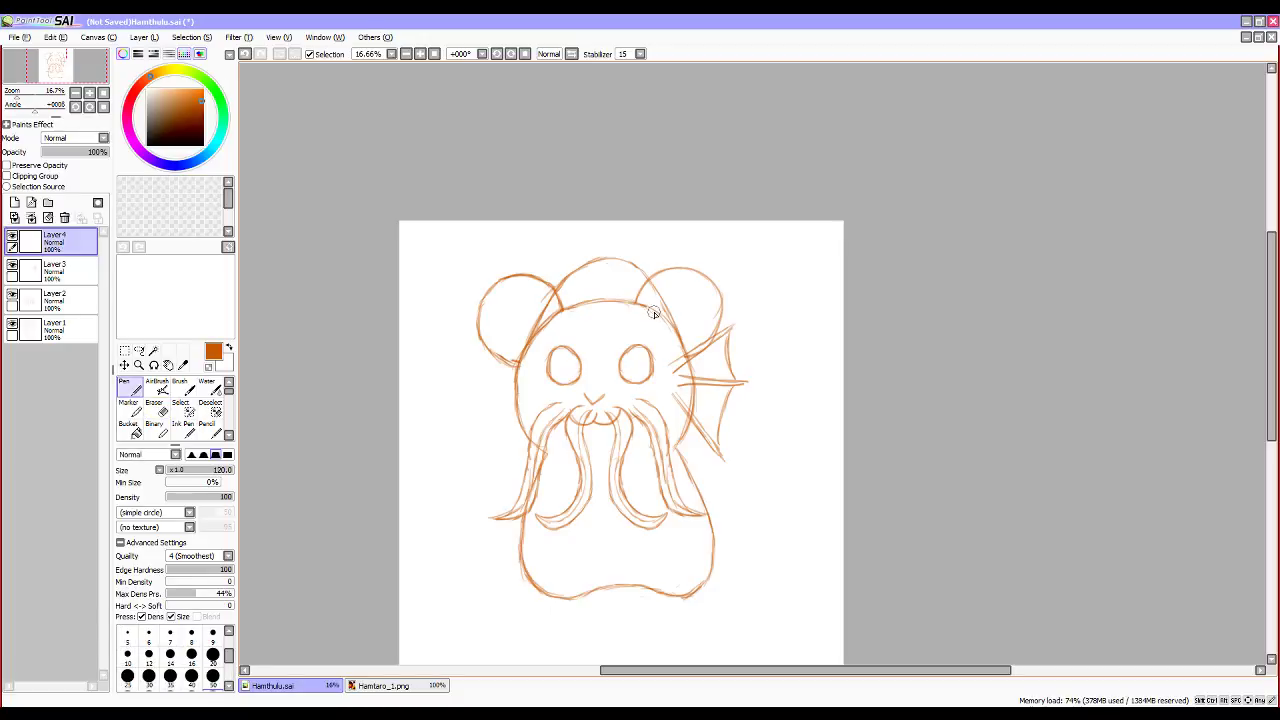
pyautogui.press('n')
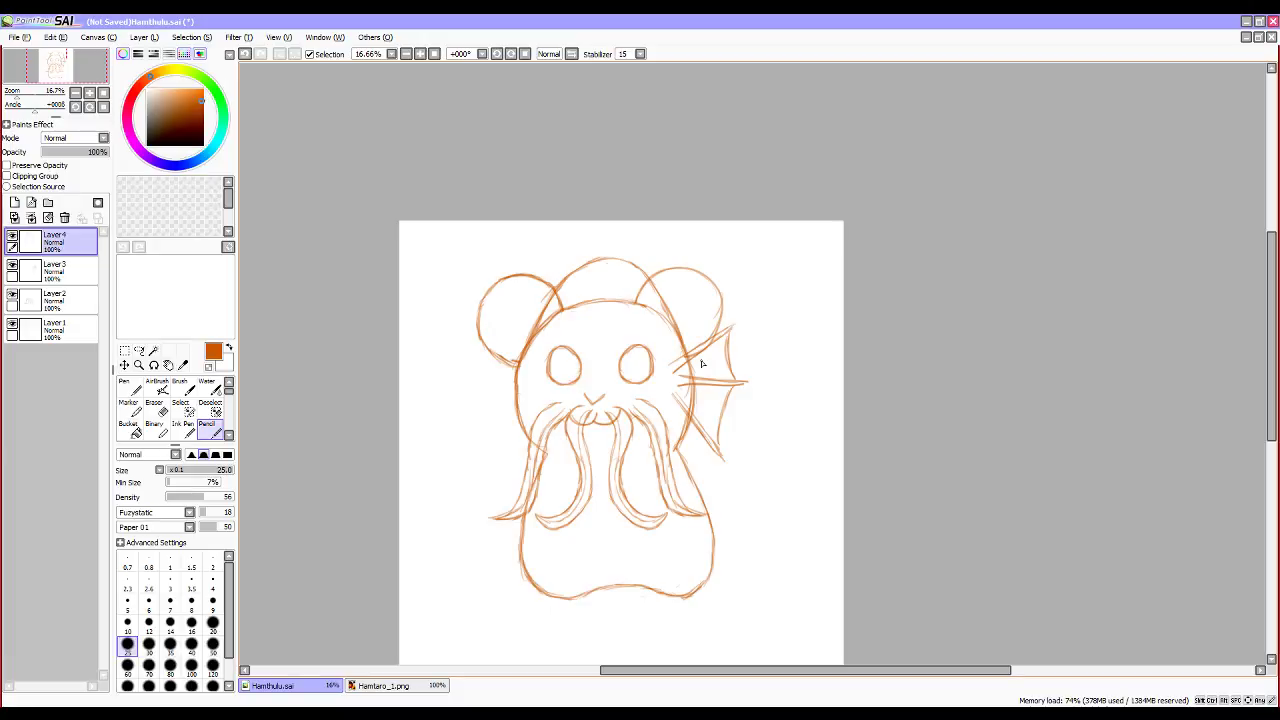
# Compare the sketch with Layer3 hidden and shown, and look through the Cthulhu image results in the browser.
pyautogui.click(13, 266)
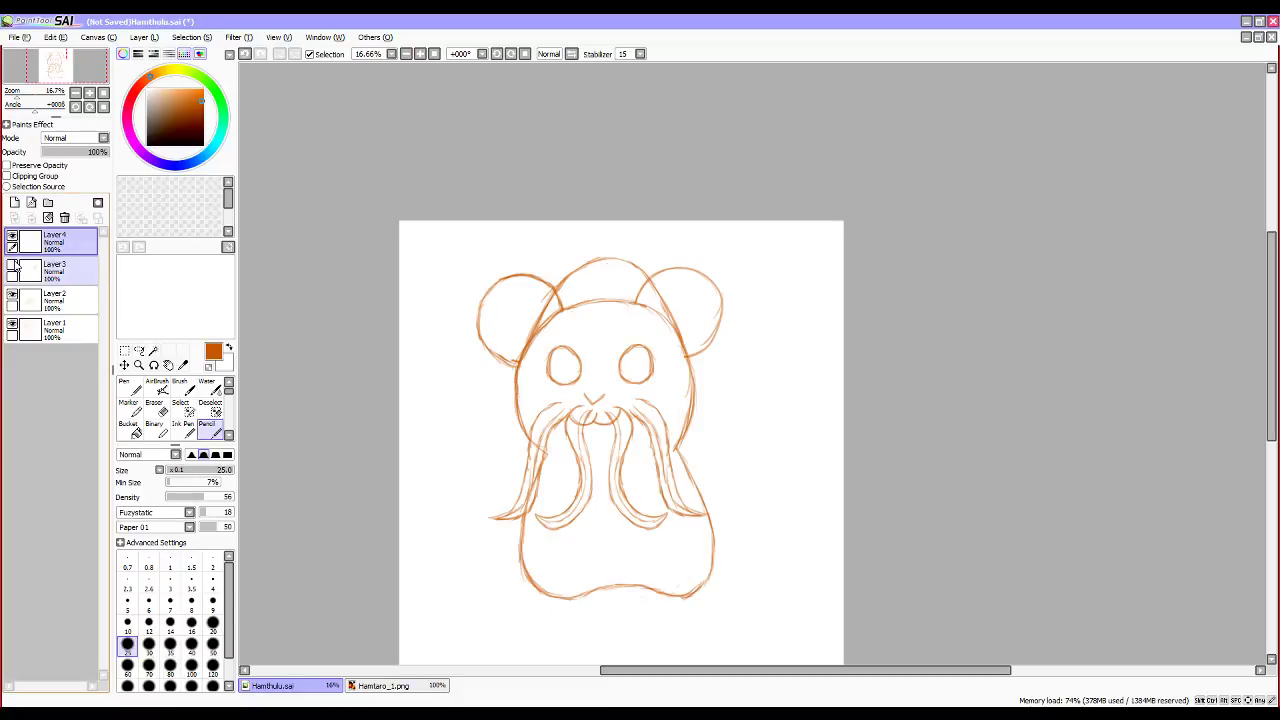
pyautogui.click(13, 266)
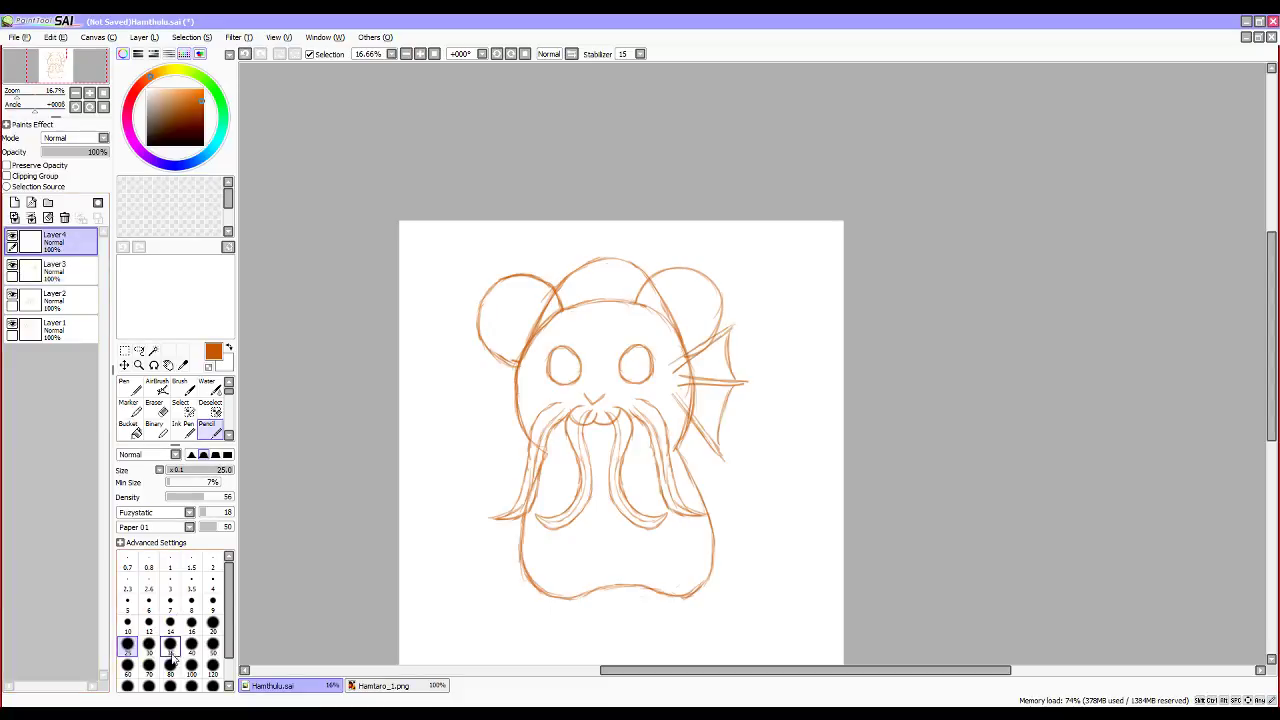
pyautogui.hotkey('alt', 'Tab')
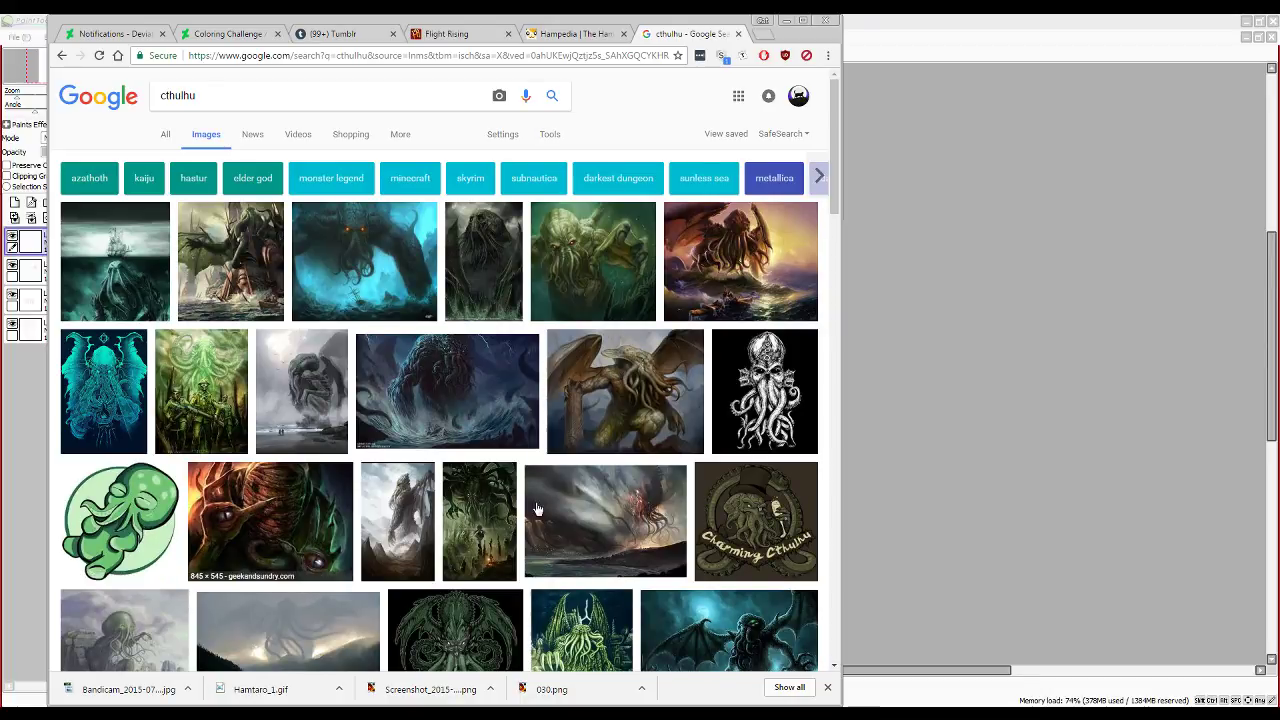
pyautogui.scroll(-1, 530, 522)
pyautogui.scroll(-1, 530, 522)
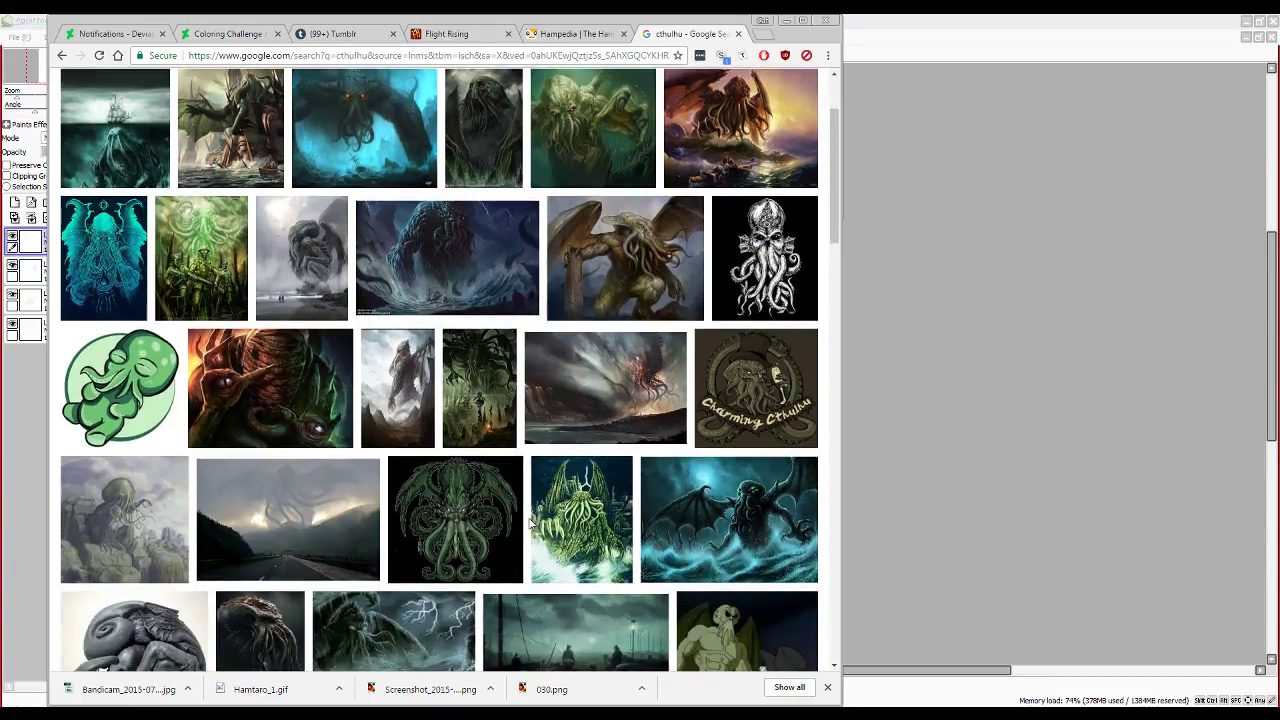
pyautogui.scroll(1, 530, 522)
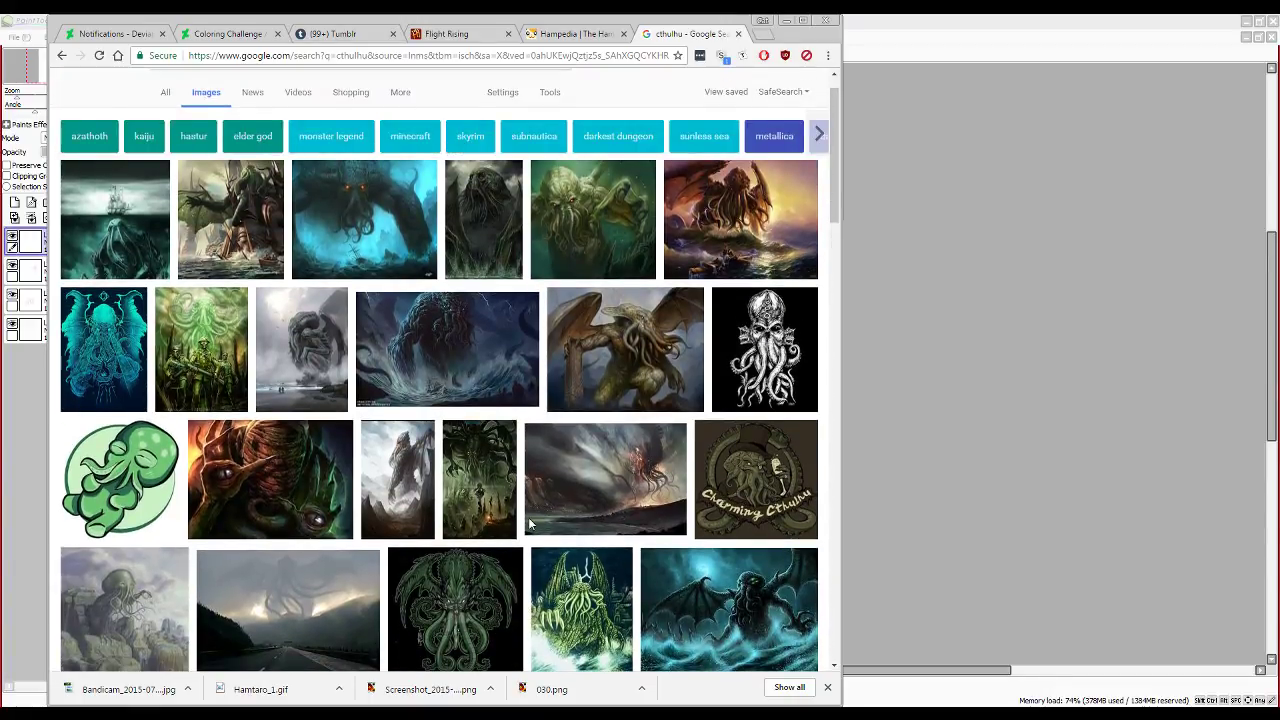
pyautogui.scroll(1, 530, 522)
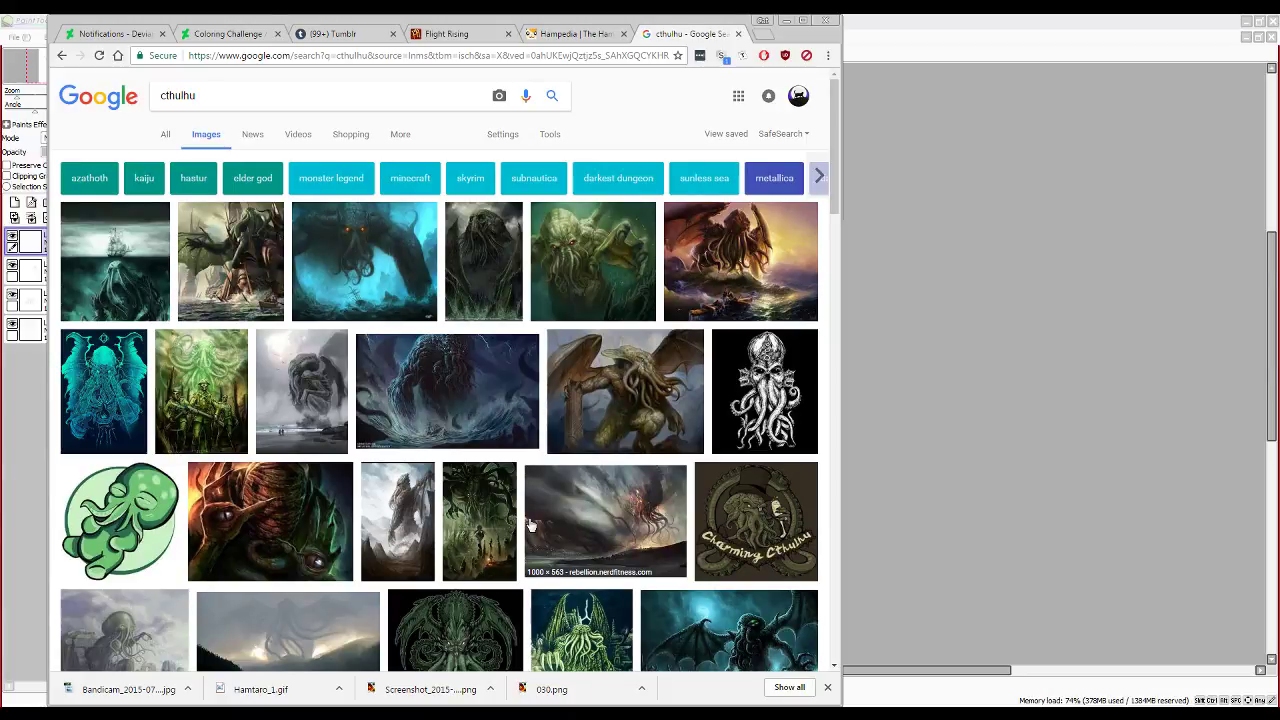
pyautogui.click(912, 428)
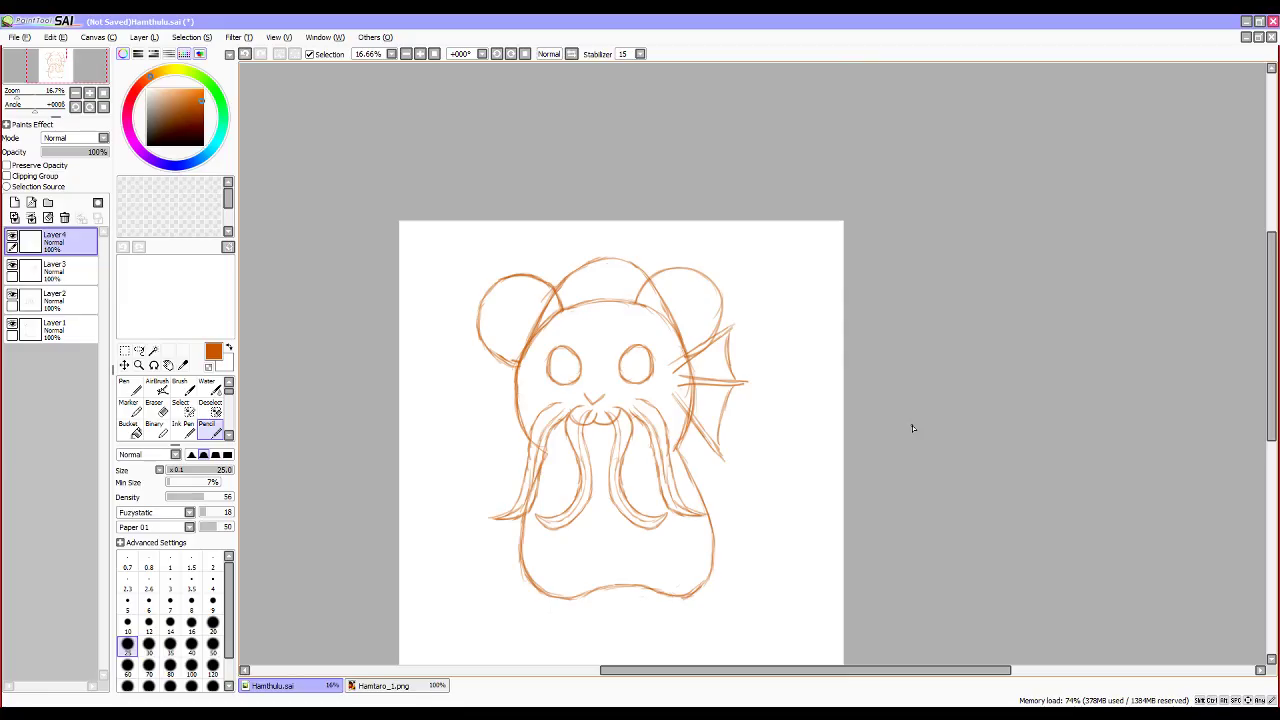
# Add a new layer above Layer2 and sketch the wing's leading edge rising diagonally from the right shoulder.
pyautogui.click(55, 300)
pyautogui.click(14, 203)
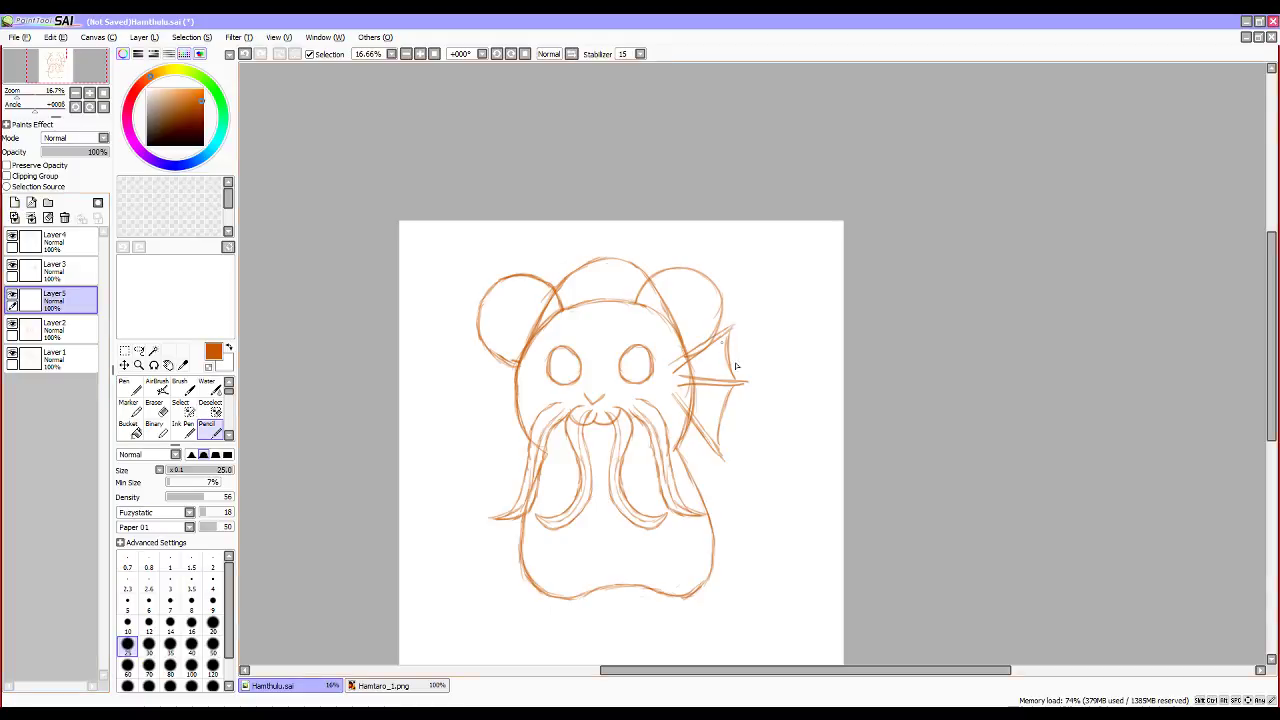
pyautogui.moveTo(685, 463); pyautogui.dragTo(702, 452)
pyautogui.moveTo(686, 464); pyautogui.dragTo(733, 416)
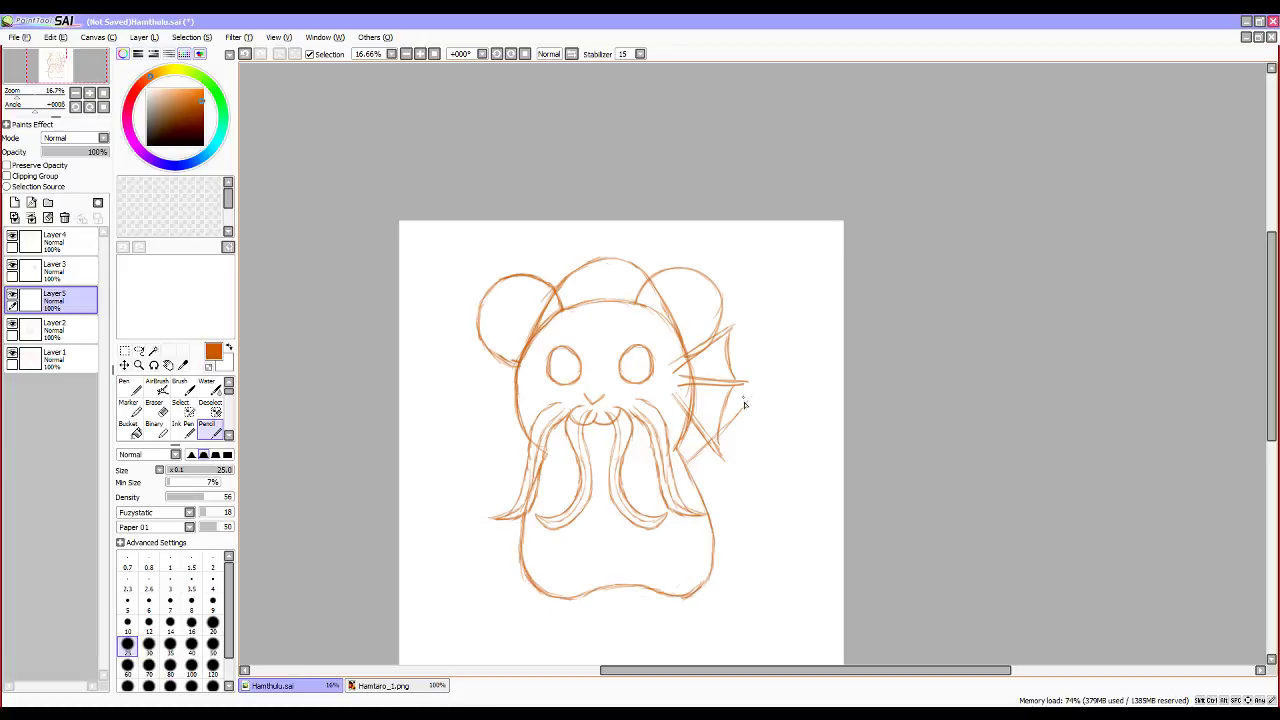
pyautogui.moveTo(756, 393)
pyautogui.mouseDown()
pyautogui.moveTo(793, 426)
pyautogui.moveTo(767, 393)
pyautogui.moveTo(743, 408)
pyautogui.moveTo(758, 395)
pyautogui.moveTo(692, 466)
pyautogui.mouseUp()
# Check the Cthulhu image results in the browser, and select the DemiDevimon_t image in the 1line drawings and grayscale folder.
pyautogui.click(291, 680)
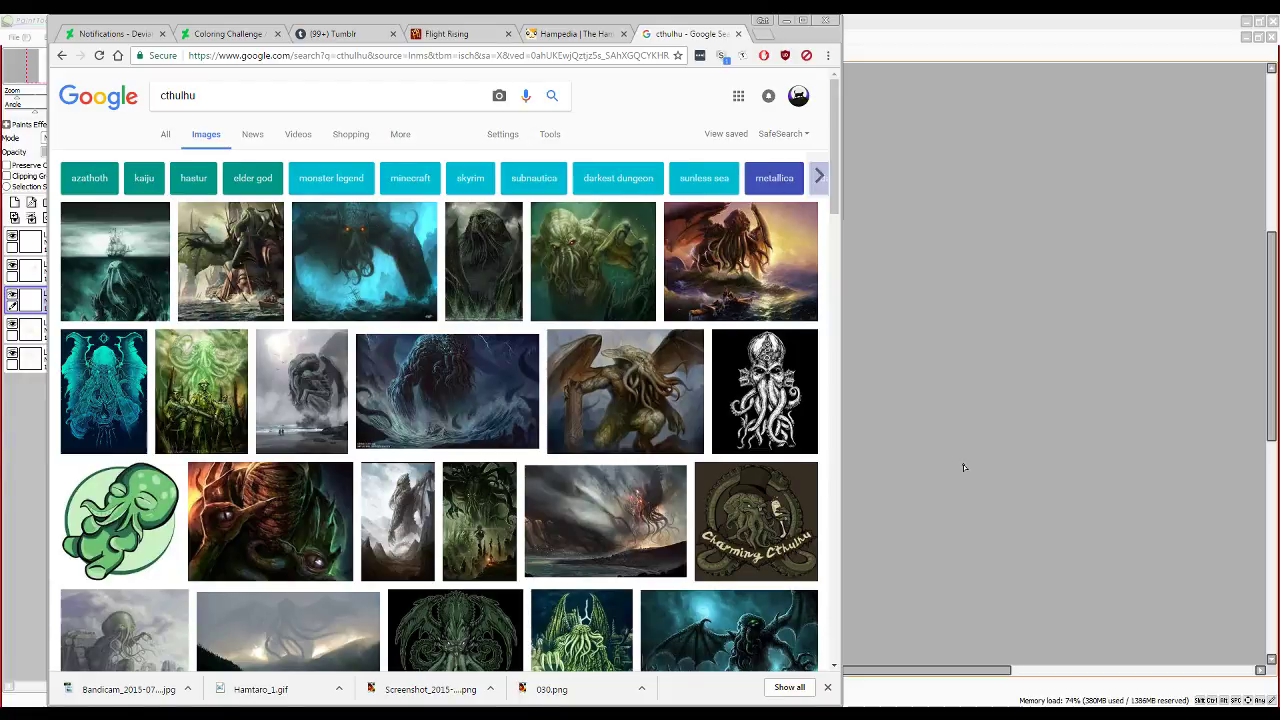
pyautogui.click(963, 467)
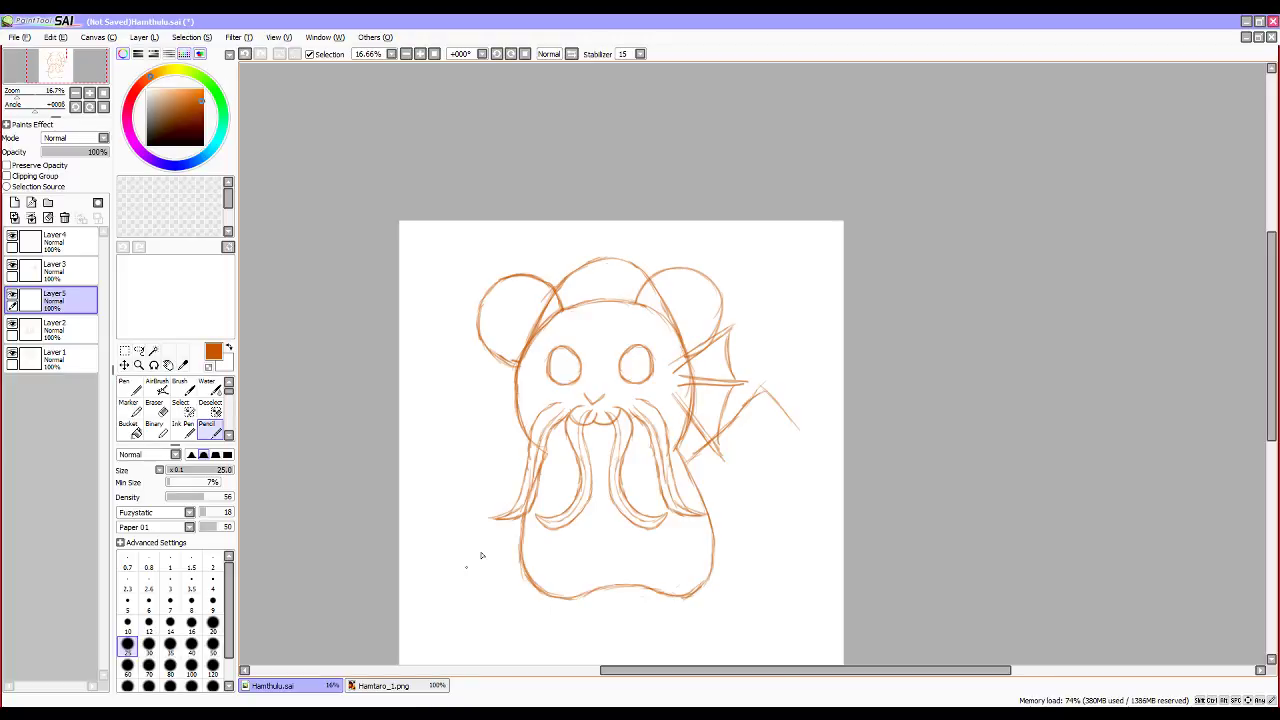
pyautogui.hotkey('ctrl', 'o')
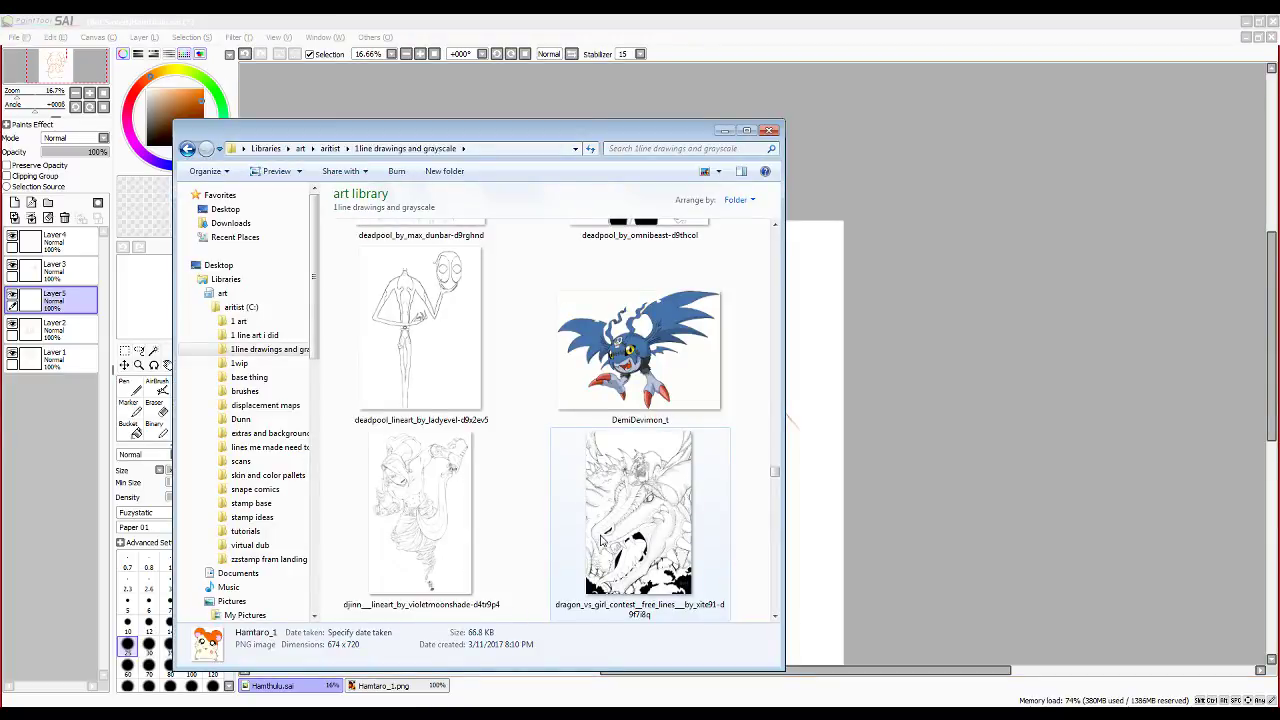
pyautogui.click(640, 350)
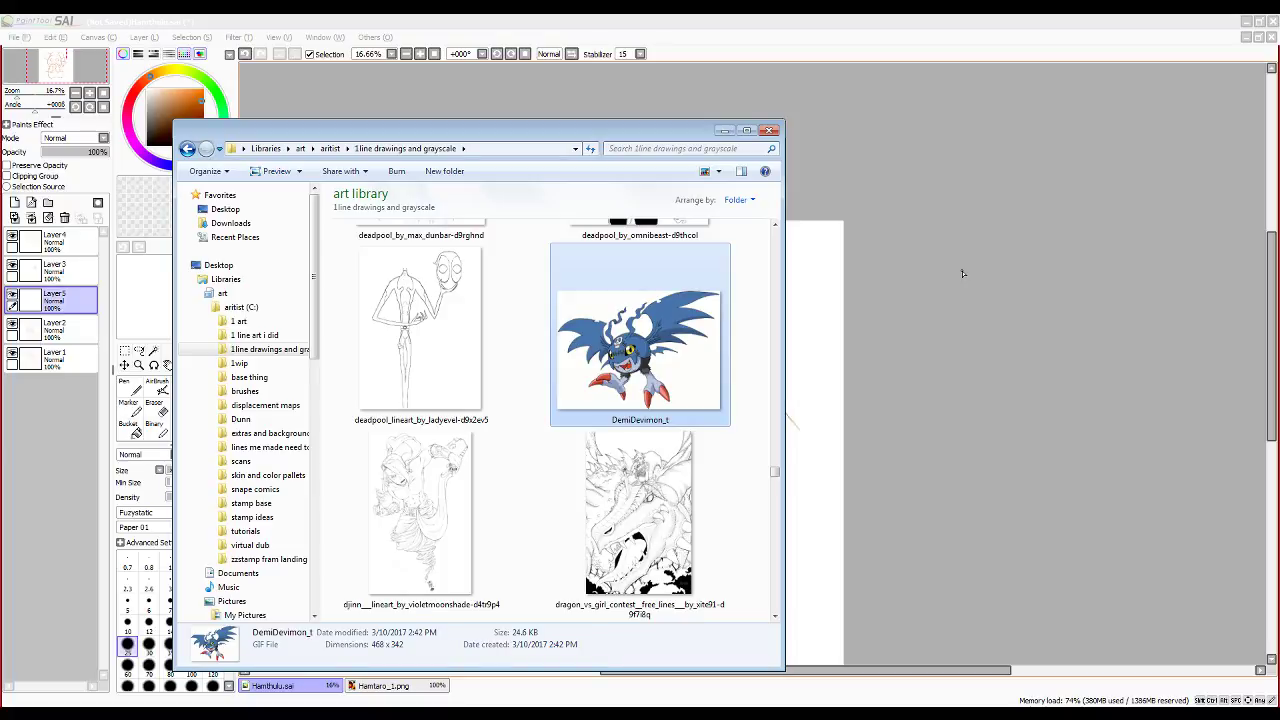
# Back in PaintTool SAI, erase the wing's leading edge and try a smaller wing shape behind the right cheek fin.
pyautogui.click(840, 45)
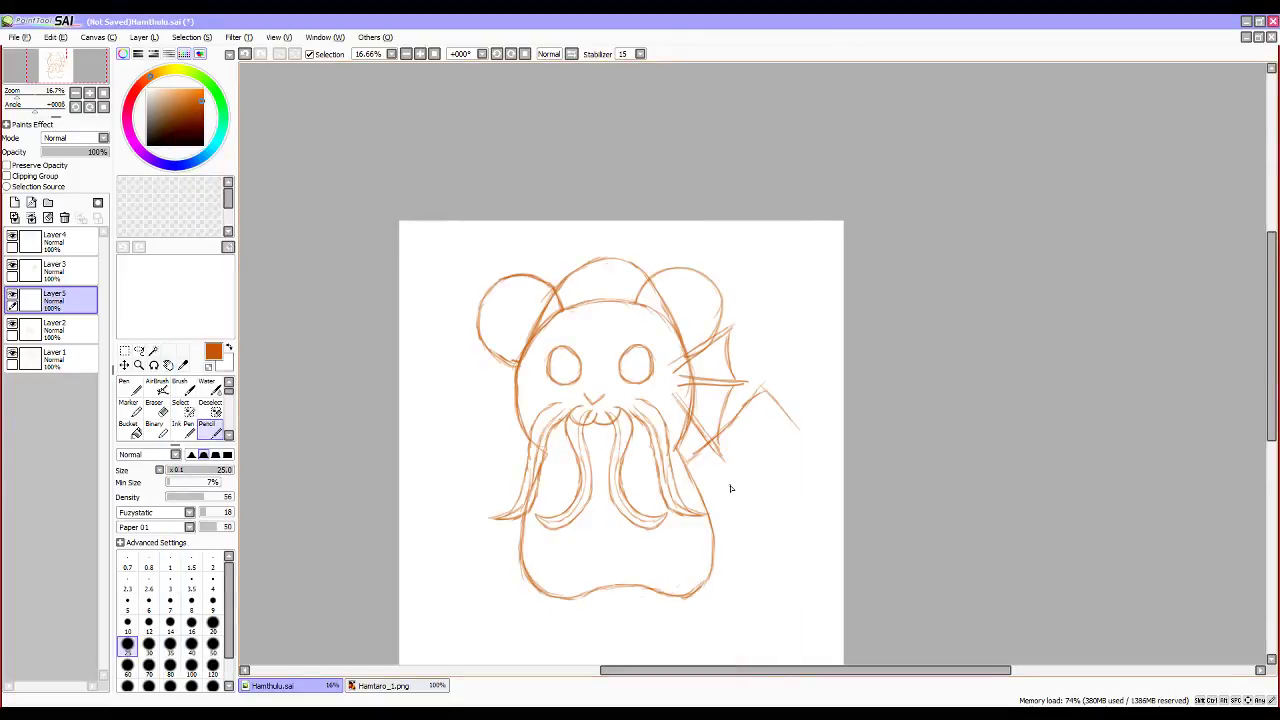
pyautogui.press('e')
pyautogui.moveTo(762, 390)
pyautogui.mouseDown()
pyautogui.moveTo(694, 457)
pyautogui.moveTo(729, 429)
pyautogui.mouseUp()
pyautogui.moveTo(764, 390)
pyautogui.mouseDown()
pyautogui.moveTo(796, 432)
pyautogui.moveTo(717, 451)
pyautogui.mouseUp()
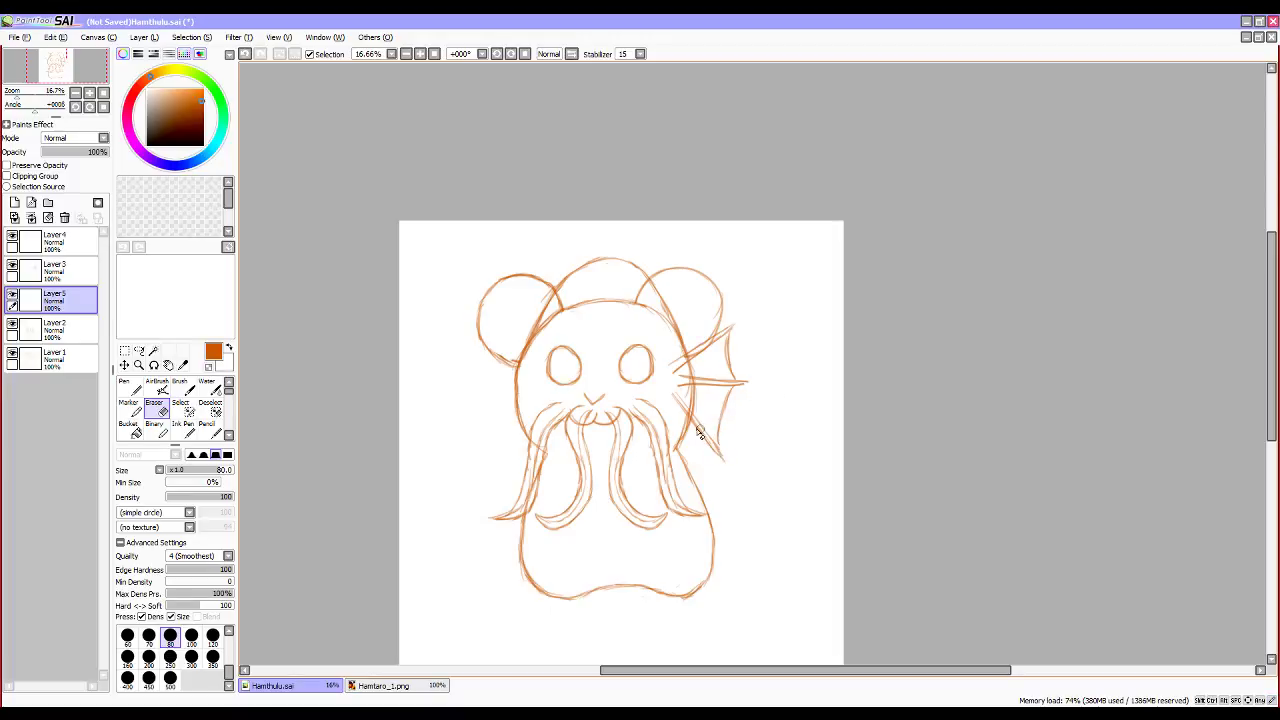
pyautogui.press('n')
pyautogui.moveTo(679, 444)
pyautogui.mouseDown()
pyautogui.moveTo(746, 346)
pyautogui.moveTo(743, 442)
pyautogui.moveTo(723, 431)
pyautogui.moveTo(679, 467)
pyautogui.moveTo(737, 403)
pyautogui.moveTo(732, 462)
pyautogui.moveTo(729, 409)
pyautogui.moveTo(729, 463)
pyautogui.moveTo(742, 406)
pyautogui.moveTo(691, 480)
pyautogui.mouseUp()
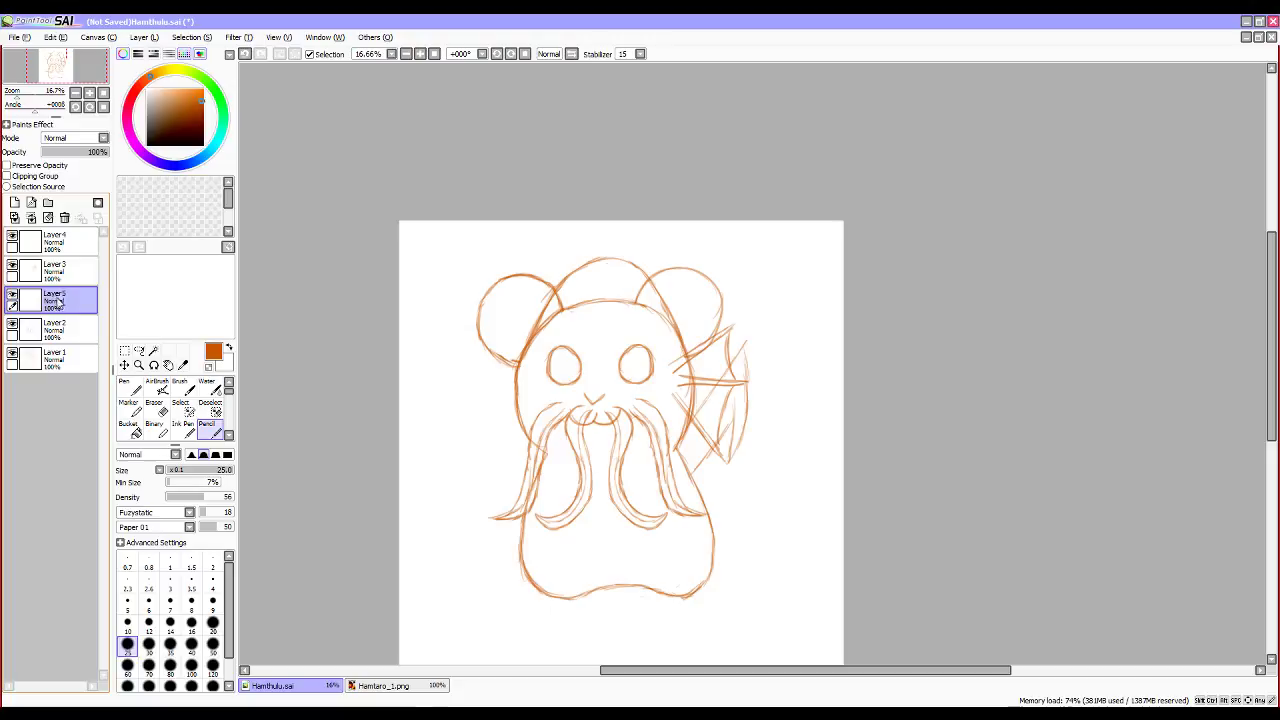
# Delete the wing layer and hide Layer3 with the cheek fin.
pyautogui.click(64, 217)
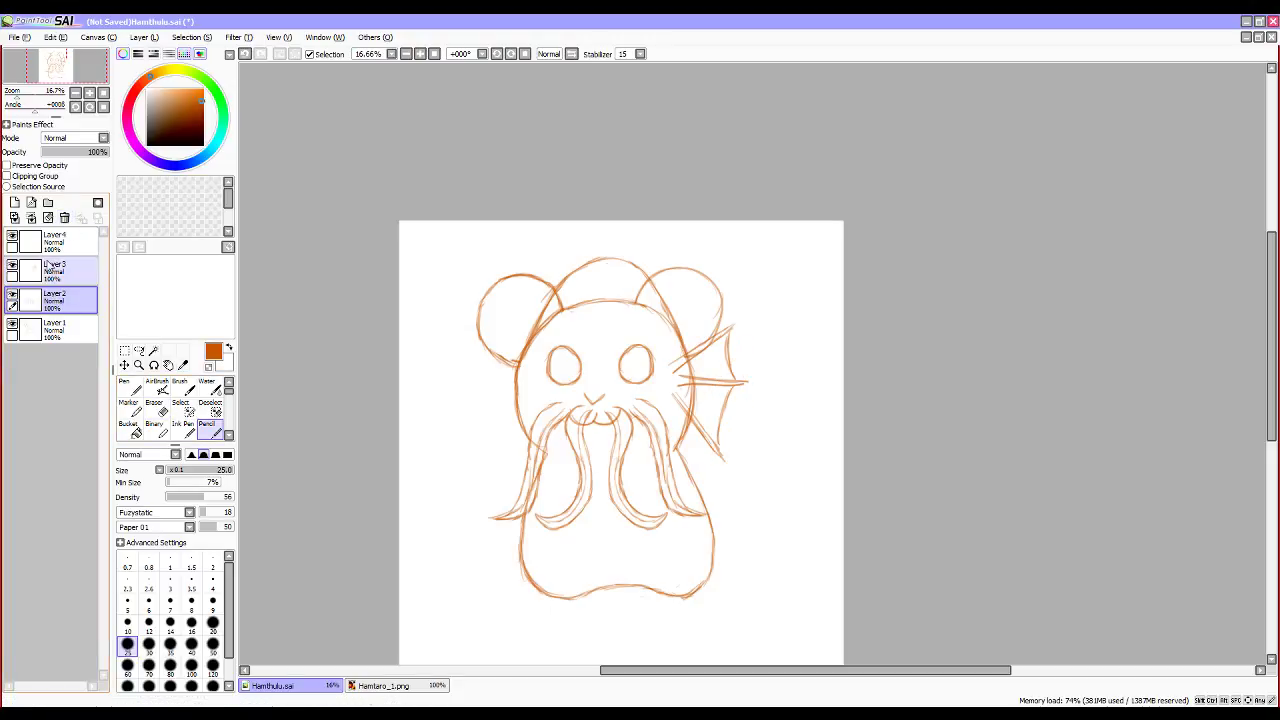
pyautogui.click(46, 265)
pyautogui.click(12, 266)
pyautogui.click(12, 266)
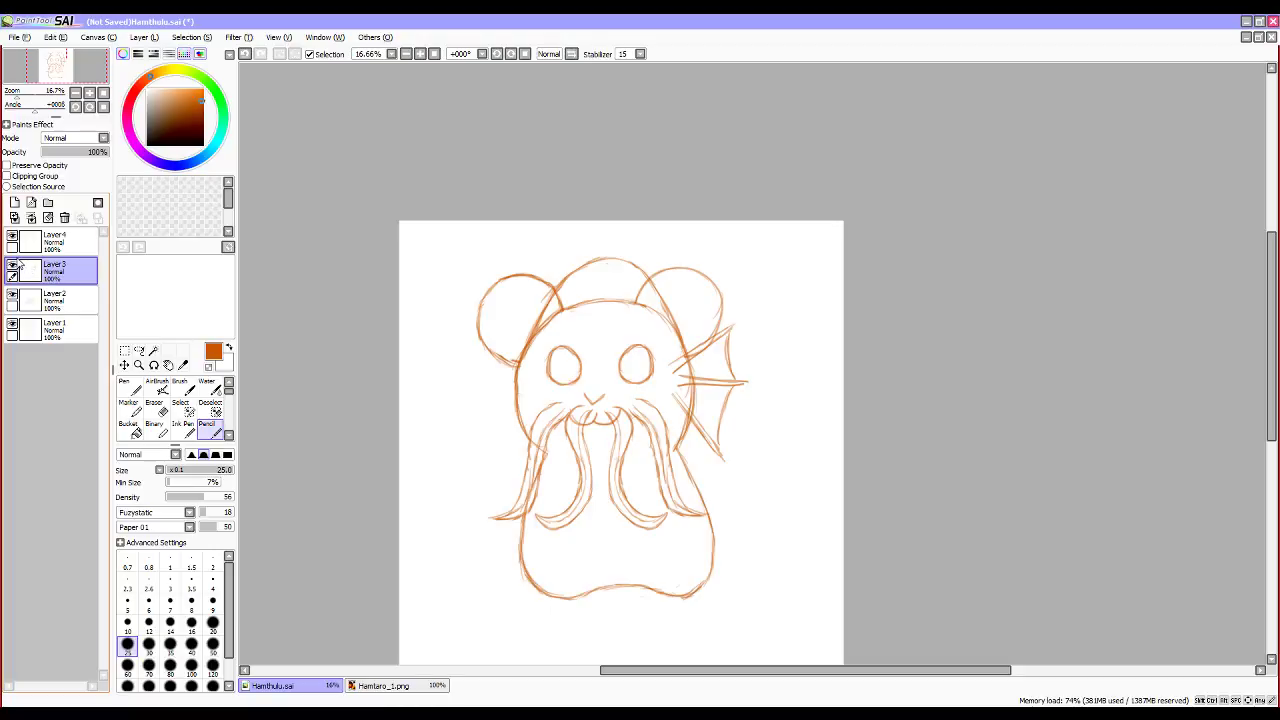
pyautogui.click(13, 266)
# Add a new layer above Layer3 and sketch curved strokes inside the left ear down to the head.
pyautogui.click(14, 202)
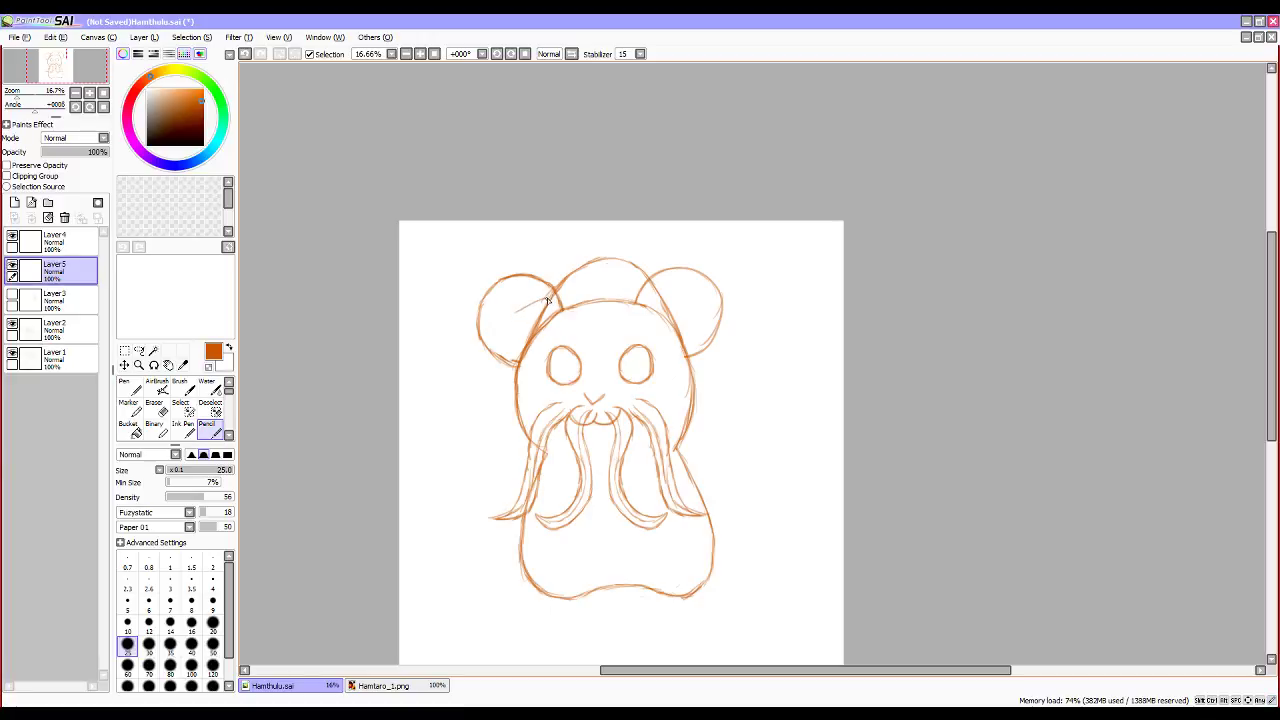
pyautogui.moveTo(520, 297)
pyautogui.mouseDown()
pyautogui.moveTo(491, 307)
pyautogui.moveTo(509, 296)
pyautogui.moveTo(486, 335)
pyautogui.moveTo(494, 325)
pyautogui.moveTo(493, 364)
pyautogui.moveTo(516, 385)
pyautogui.moveTo(489, 352)
pyautogui.moveTo(500, 315)
pyautogui.moveTo(492, 332)
pyautogui.moveTo(510, 298)
pyautogui.moveTo(504, 307)
pyautogui.moveTo(550, 299)
pyautogui.moveTo(520, 295)
pyautogui.moveTo(492, 312)
pyautogui.moveTo(513, 299)
pyautogui.moveTo(494, 362)
pyautogui.moveTo(488, 347)
pyautogui.moveTo(506, 378)
pyautogui.mouseUp()
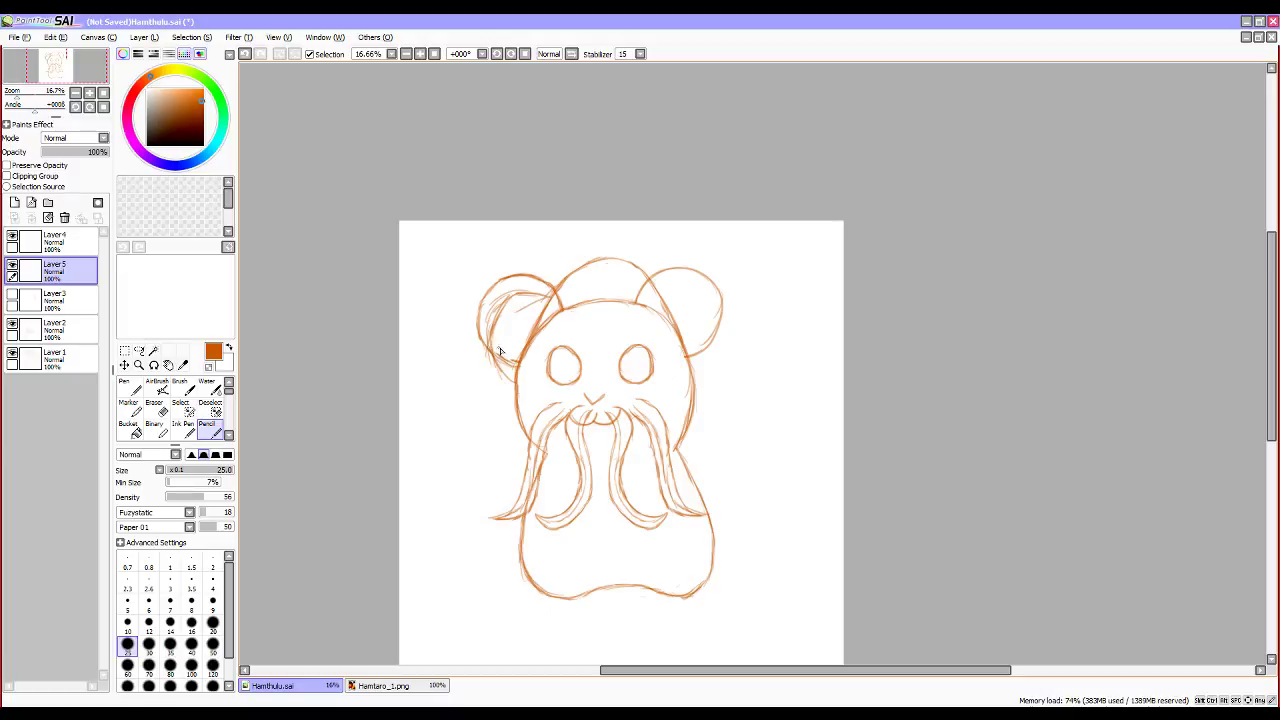
pyautogui.moveTo(549, 301)
pyautogui.mouseDown()
pyautogui.moveTo(531, 297)
pyautogui.moveTo(497, 334)
pyautogui.moveTo(506, 384)
pyautogui.moveTo(524, 378)
pyautogui.mouseUp()
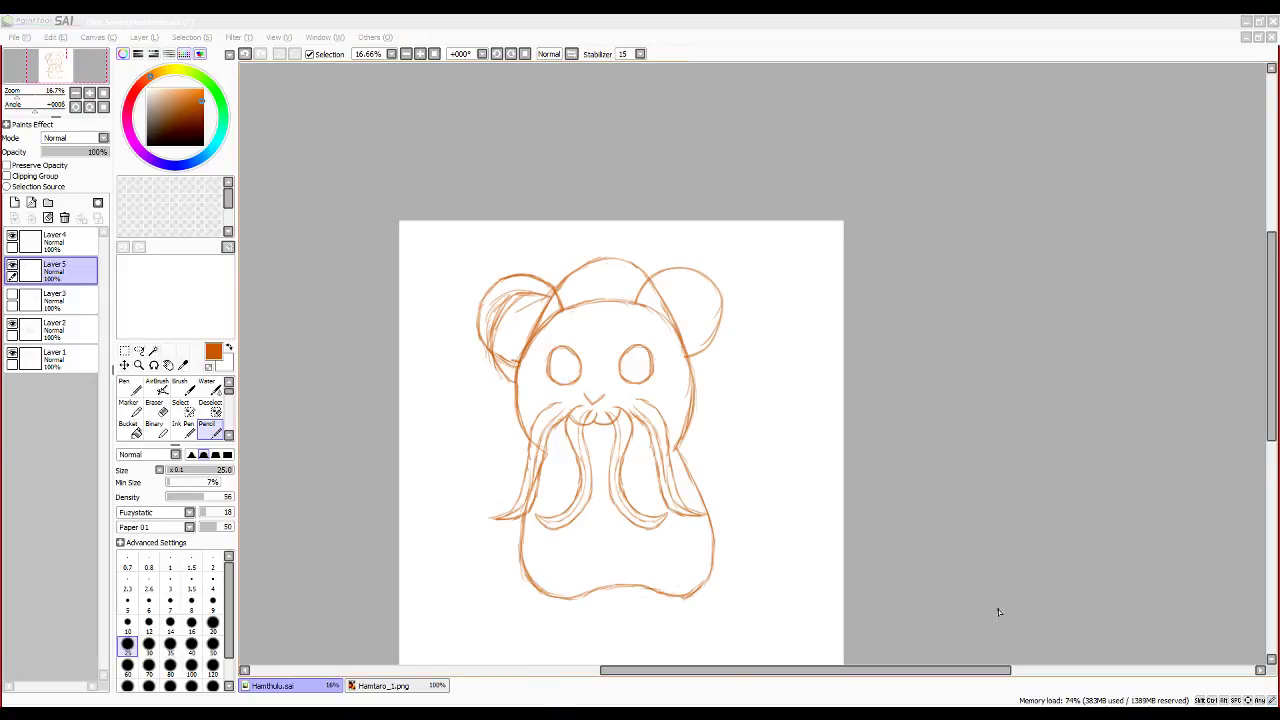
# Switch to Skype, open the bat-winged hamster image link from the chat in the browser, and minimise Skype.
pyautogui.click(398, 712)
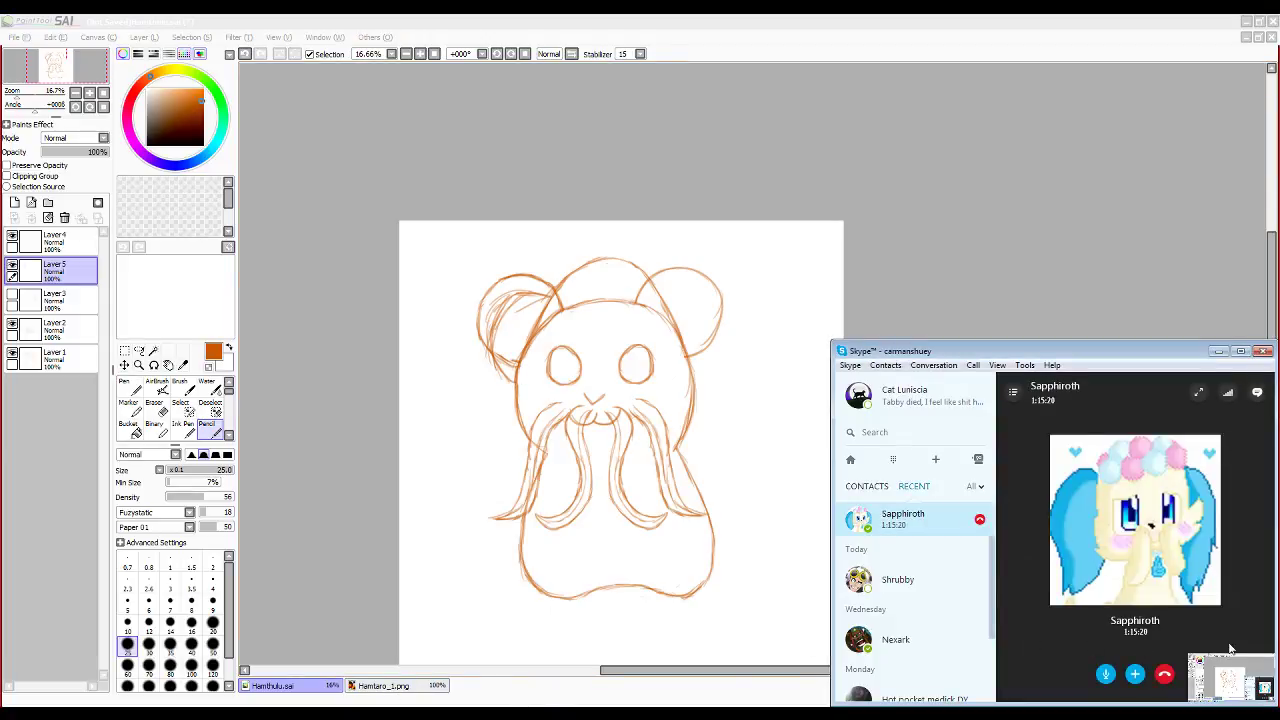
pyautogui.click(1257, 392)
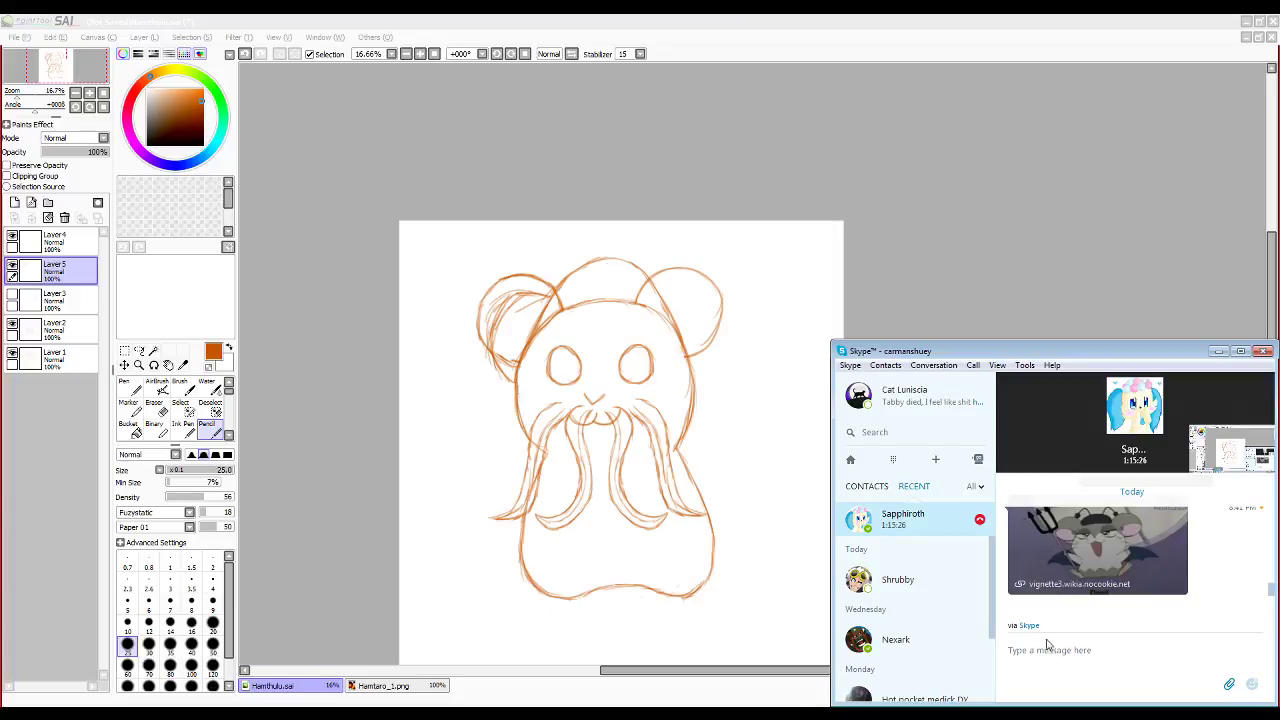
pyautogui.click(1017, 588)
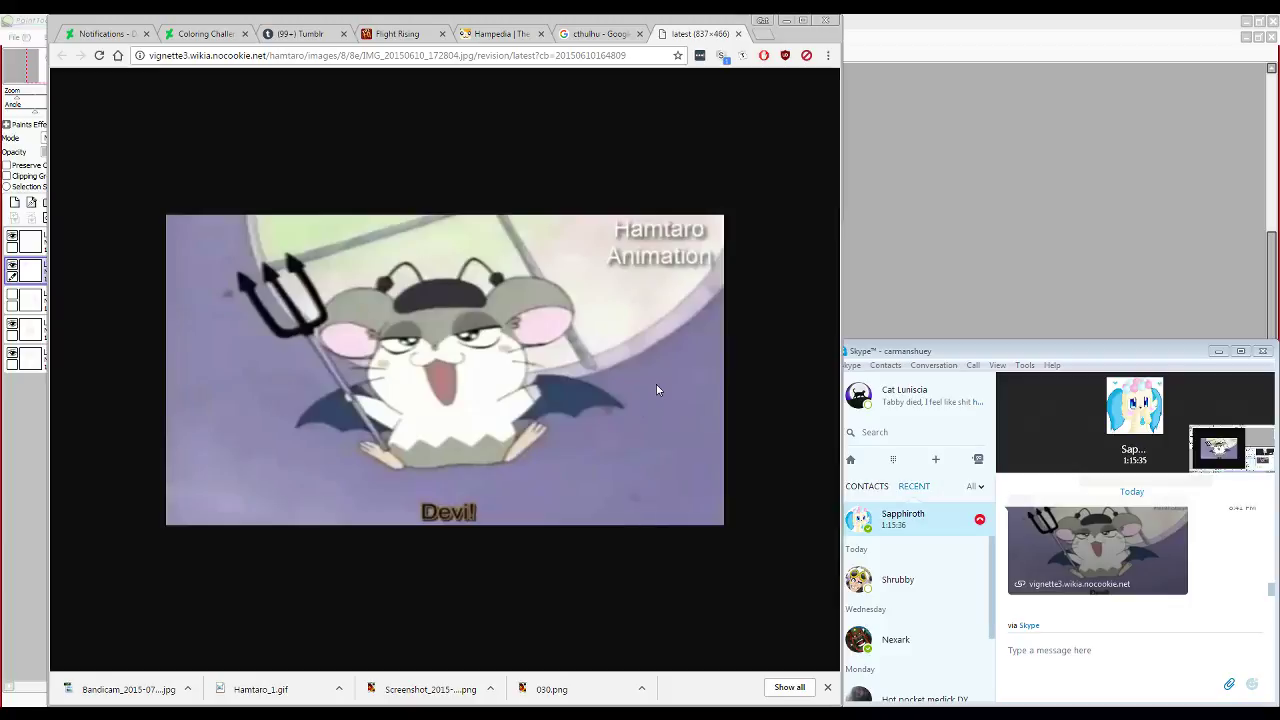
pyautogui.moveTo(1057, 569)
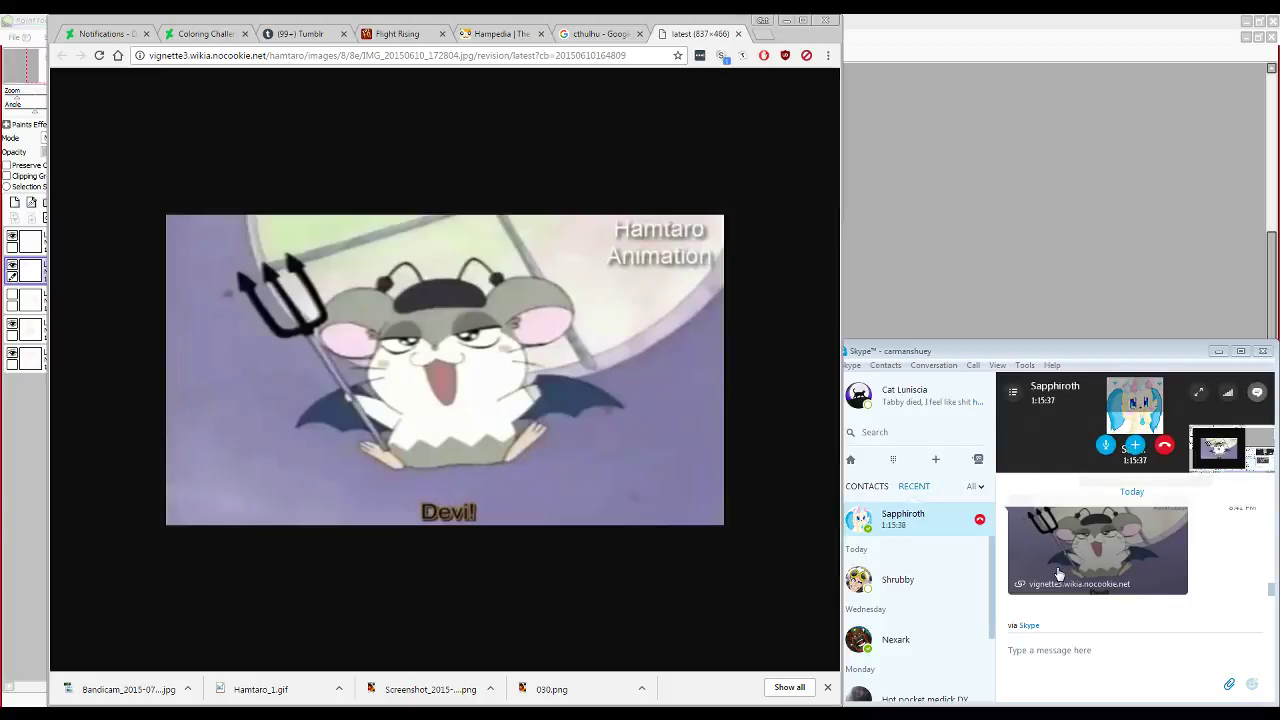
pyautogui.click(1259, 393)
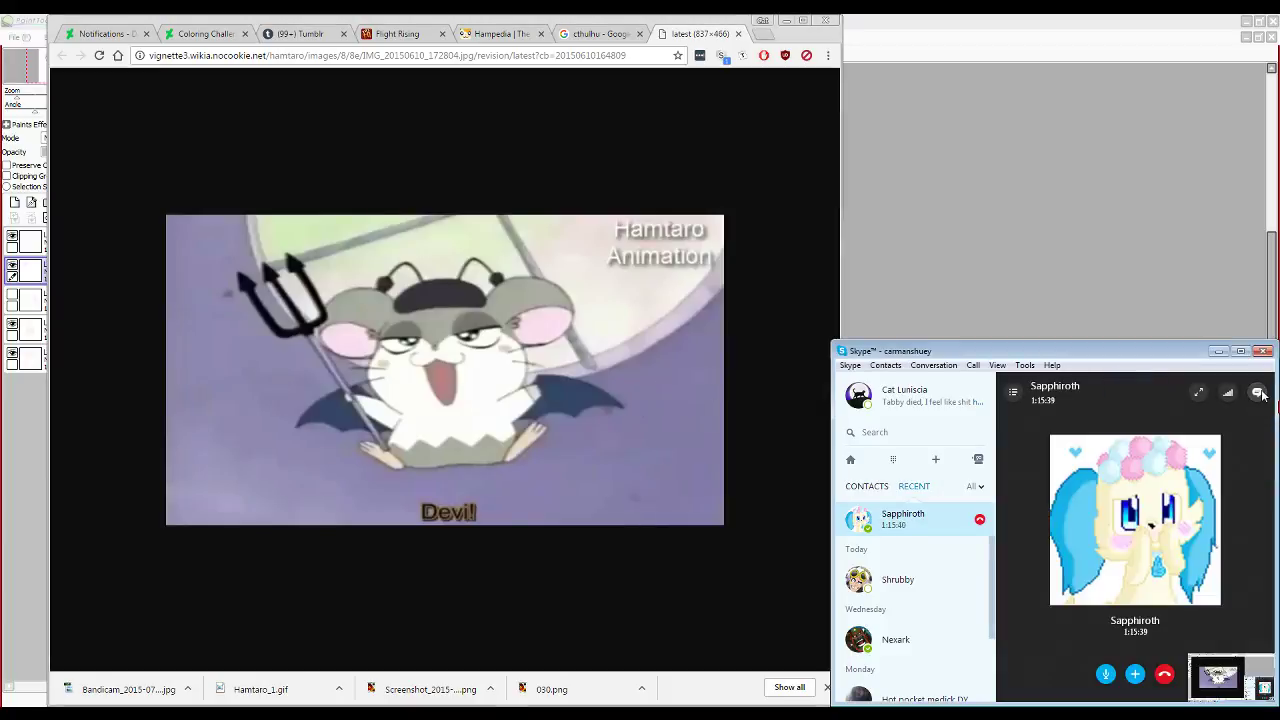
pyautogui.click(1218, 351)
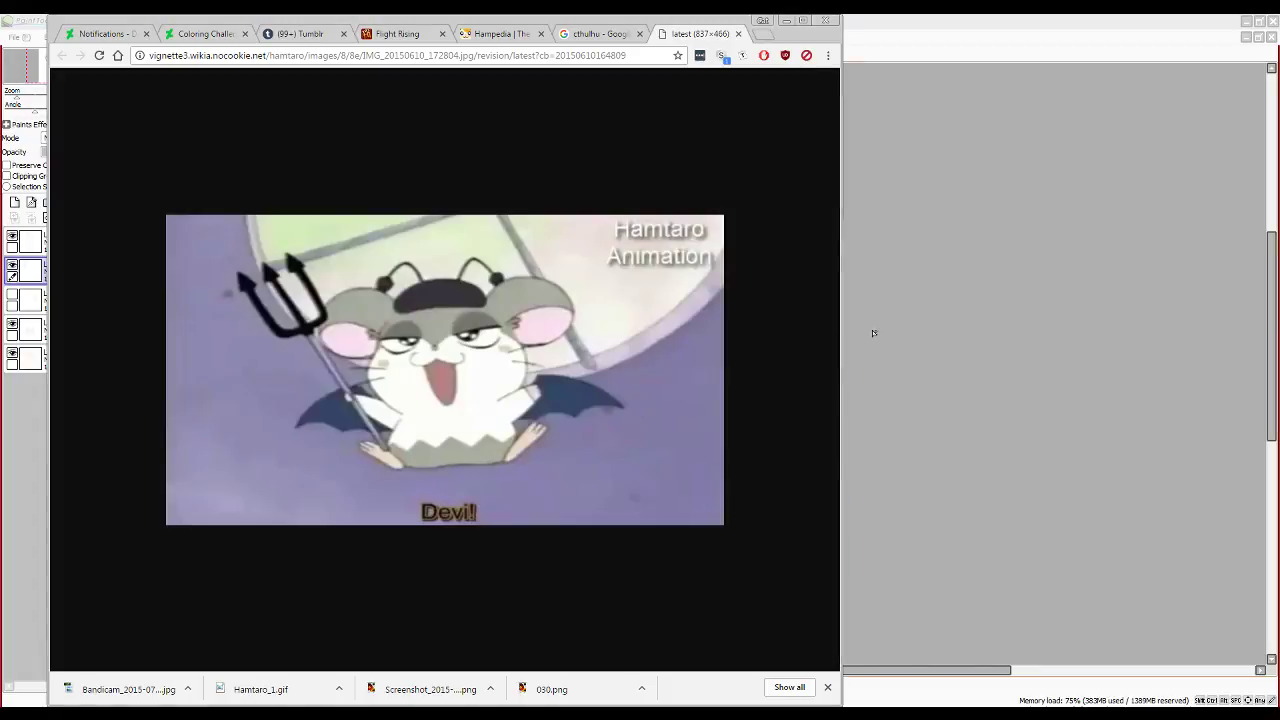
# Save the hamster image as IMG_20150610_172804 in the 1line drawings and grayscale folder and open it in PaintTool SAI.
pyautogui.rightClick(392, 341)
pyautogui.click(420, 366)
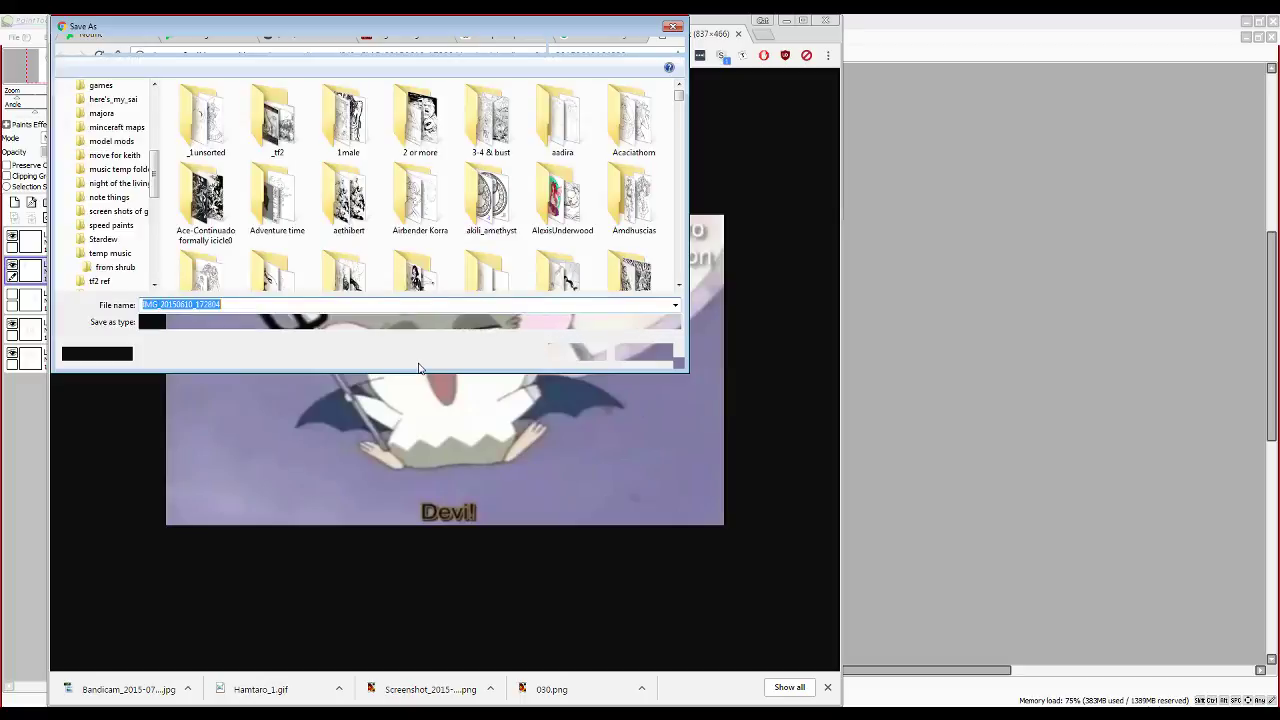
pyautogui.press('Return')
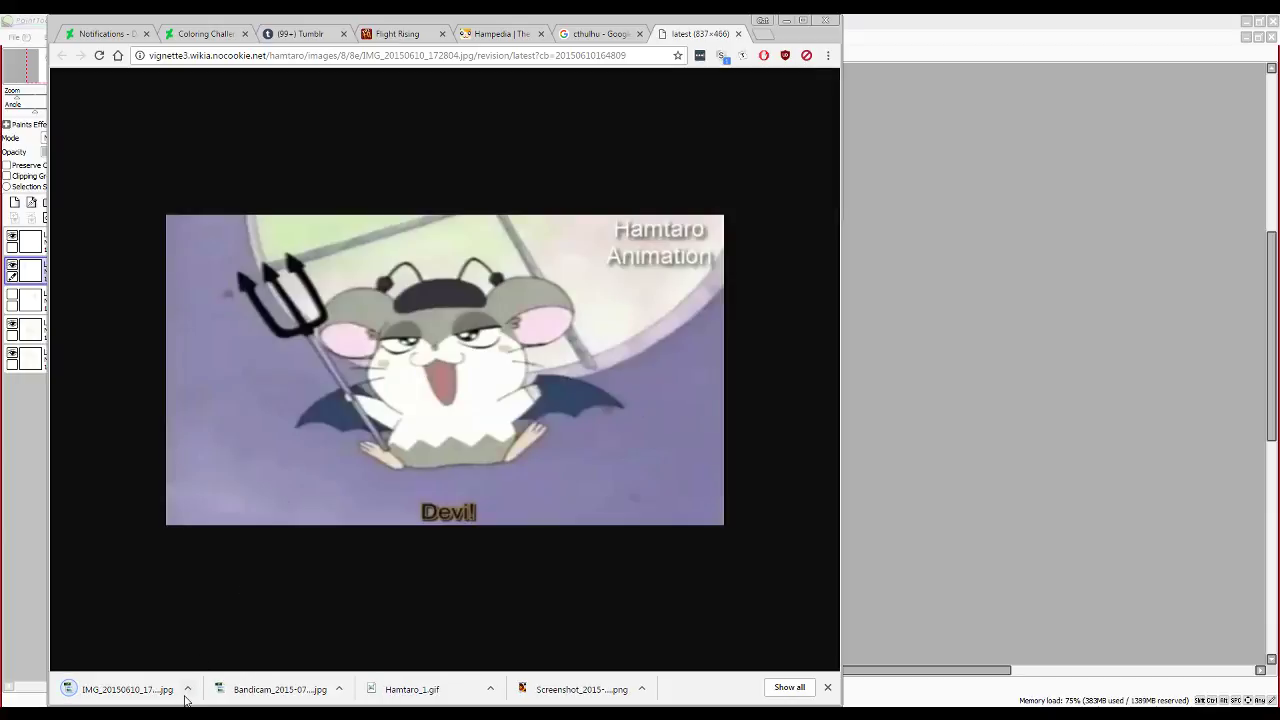
pyautogui.click(187, 689)
pyautogui.click(206, 640)
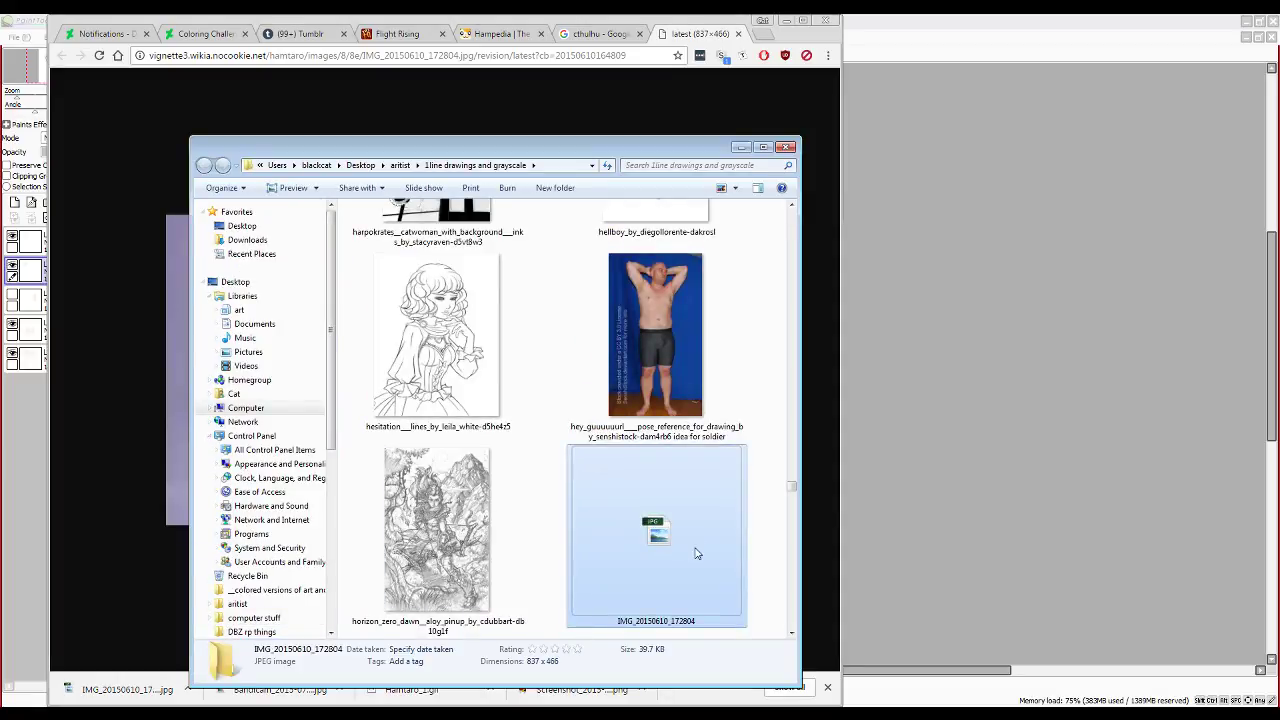
pyautogui.moveTo(953, 181); pyautogui.dragTo(960, 48)
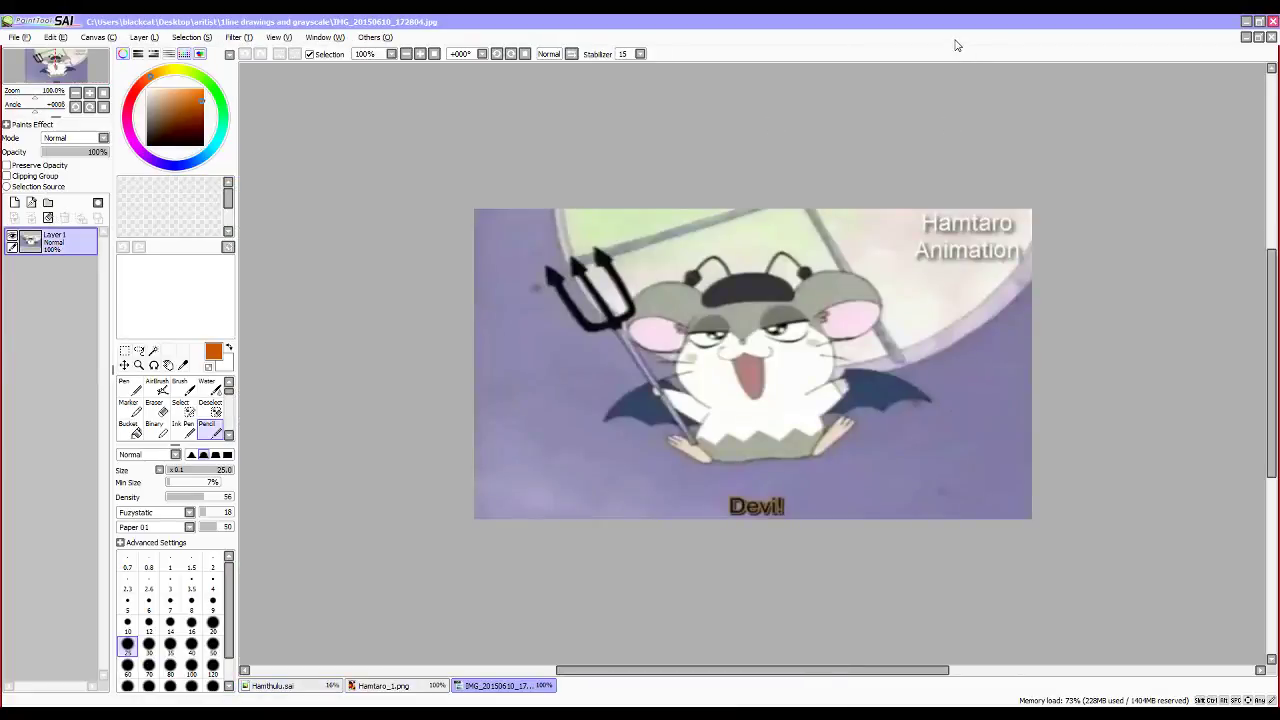
# Return to Hamthulu.sai and restroke the curved inner lines of the left ear on Layer5.
pyautogui.click(306, 687)
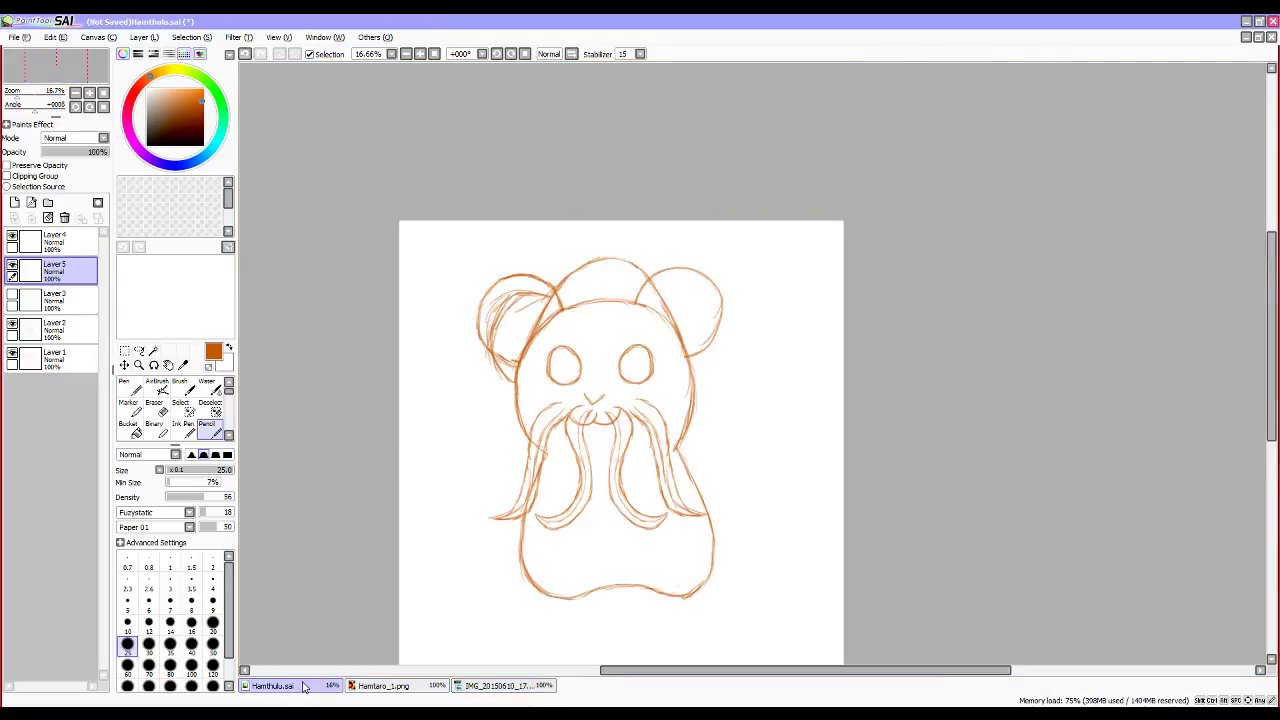
pyautogui.click(11, 267)
pyautogui.click(11, 267)
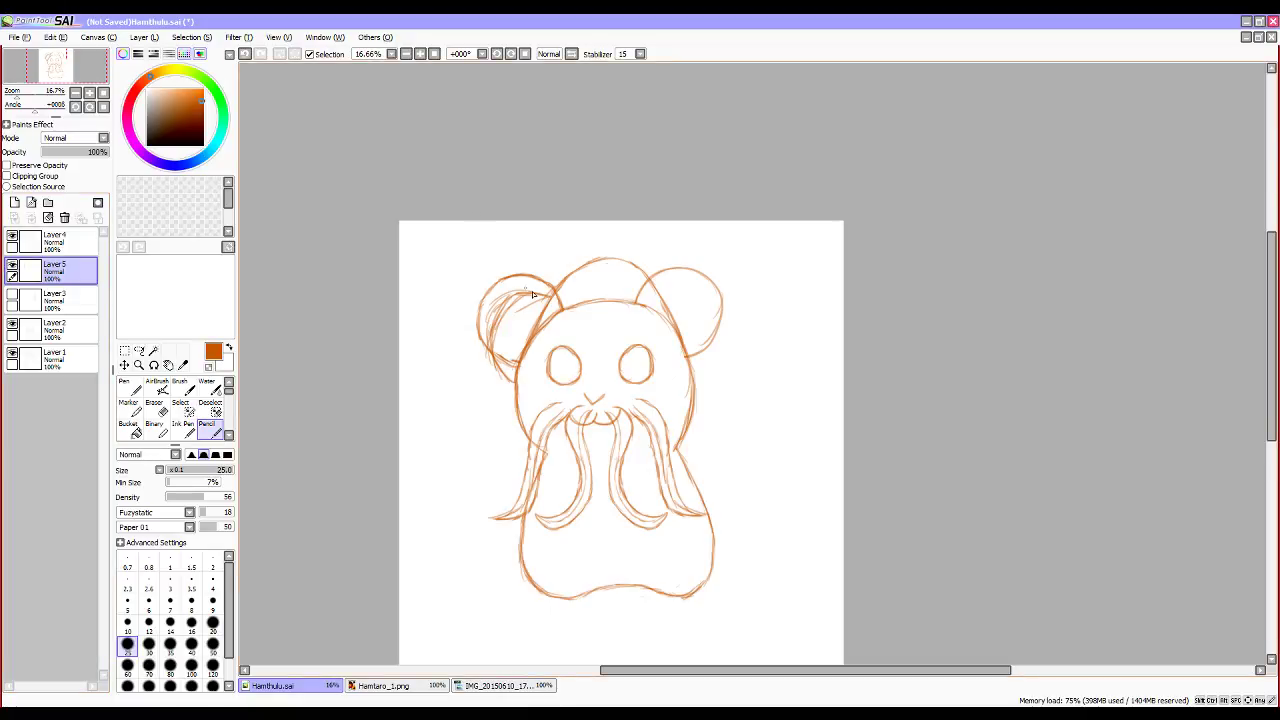
pyautogui.moveTo(548, 298)
pyautogui.mouseDown()
pyautogui.moveTo(501, 326)
pyautogui.moveTo(510, 302)
pyautogui.moveTo(500, 370)
pyautogui.mouseUp()
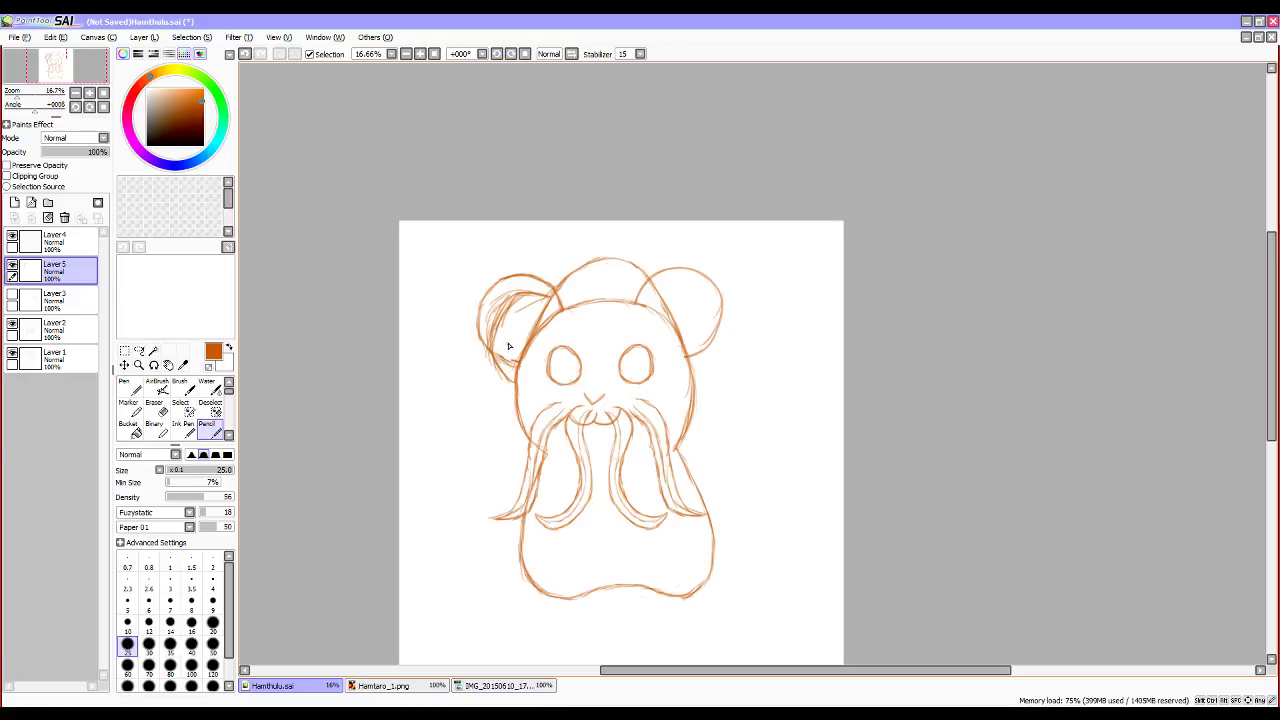
pyautogui.moveTo(545, 299); pyautogui.dragTo(516, 297)
pyautogui.moveTo(513, 305)
pyautogui.mouseDown()
pyautogui.moveTo(549, 301)
pyautogui.moveTo(521, 295)
pyautogui.moveTo(514, 376)
pyautogui.mouseUp()
# Hide Layer5, and on a new layer above Layer1 sketch a curved line across the lower part of each ear.
pyautogui.click(12, 265)
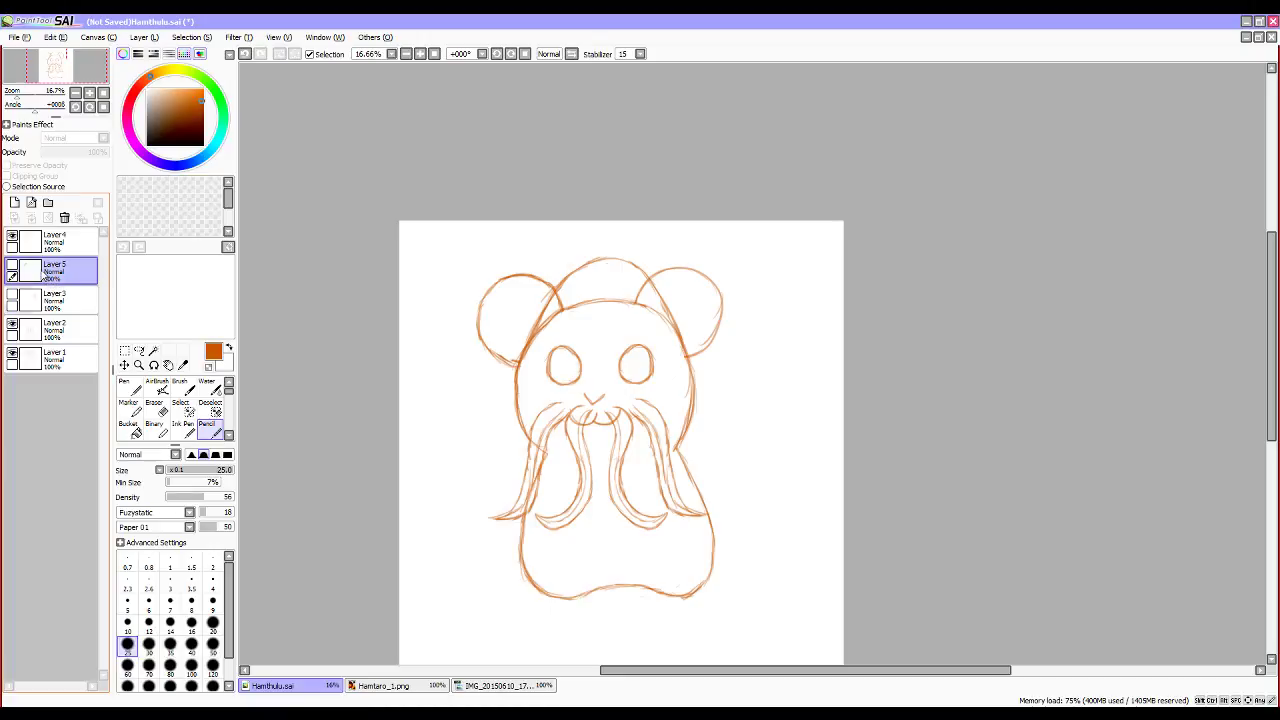
pyautogui.click(55, 358)
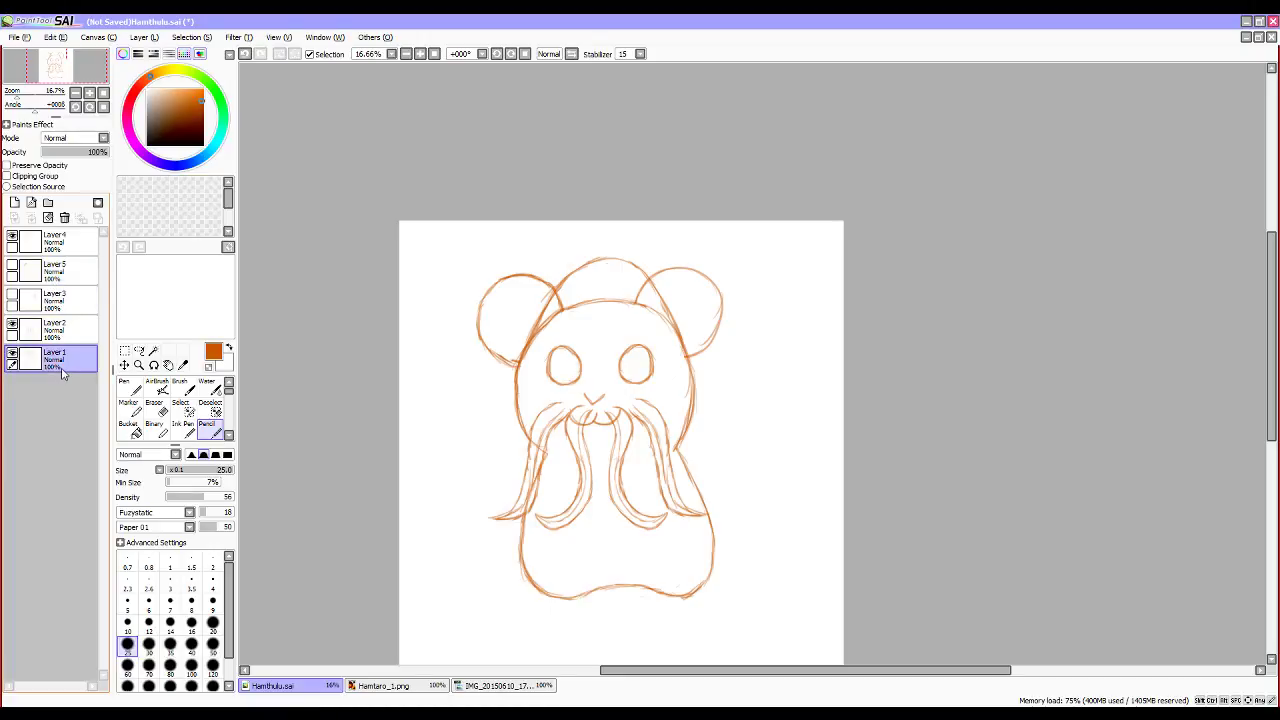
pyautogui.click(14, 203)
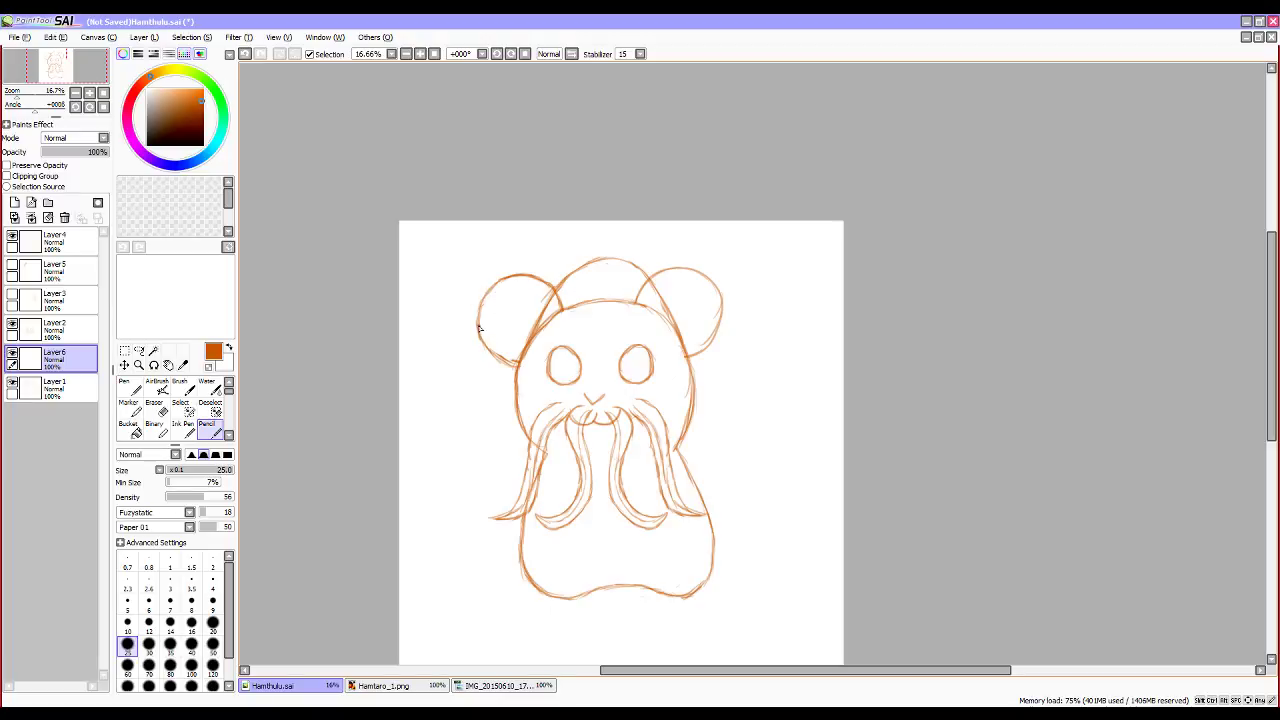
pyautogui.moveTo(509, 326)
pyautogui.mouseDown()
pyautogui.moveTo(524, 342)
pyautogui.moveTo(481, 320)
pyautogui.moveTo(522, 340)
pyautogui.mouseUp()
pyautogui.hotkey('ctrl', 'z')
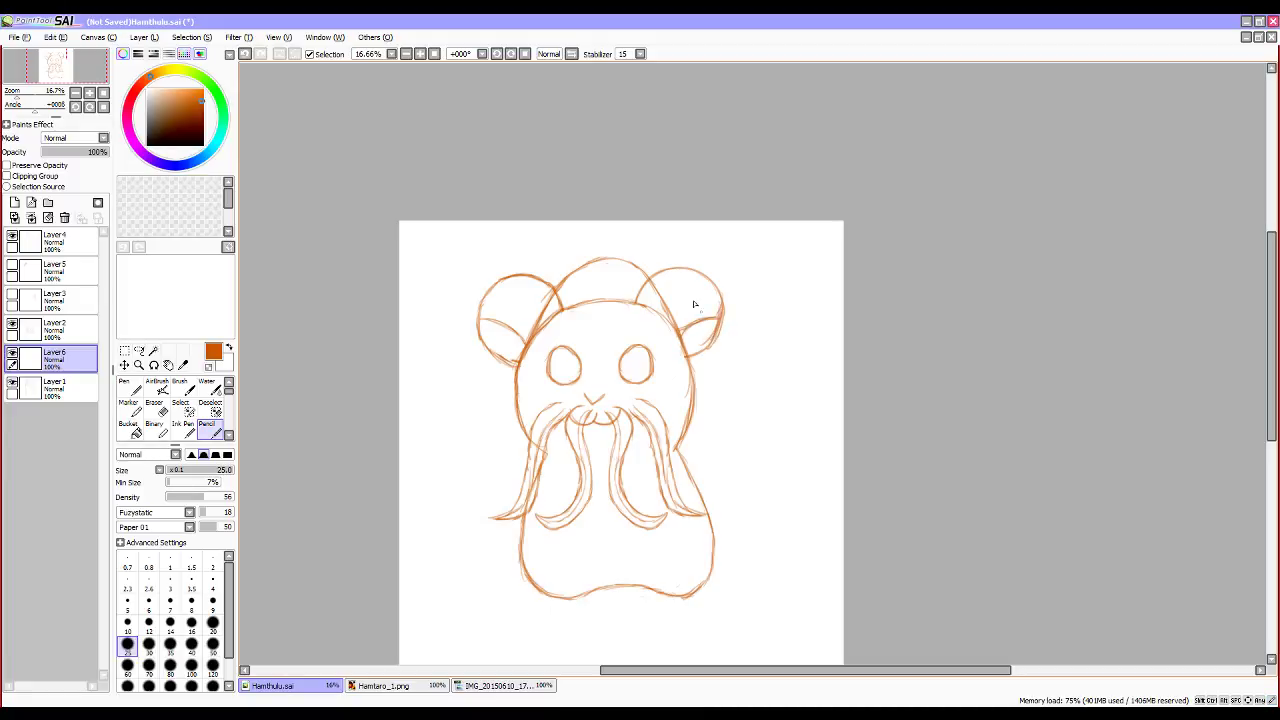
# Sketch V-shaped notches along the upper rims of both ears.
pyautogui.moveTo(676, 292)
pyautogui.mouseDown()
pyautogui.moveTo(685, 270)
pyautogui.moveTo(677, 294)
pyautogui.mouseUp()
pyautogui.moveTo(487, 296)
pyautogui.mouseDown()
pyautogui.moveTo(509, 306)
pyautogui.moveTo(500, 283)
pyautogui.moveTo(506, 304)
pyautogui.moveTo(548, 280)
pyautogui.mouseUp()
pyautogui.moveTo(716, 289)
pyautogui.mouseDown()
pyautogui.moveTo(708, 297)
pyautogui.moveTo(715, 280)
pyautogui.mouseUp()
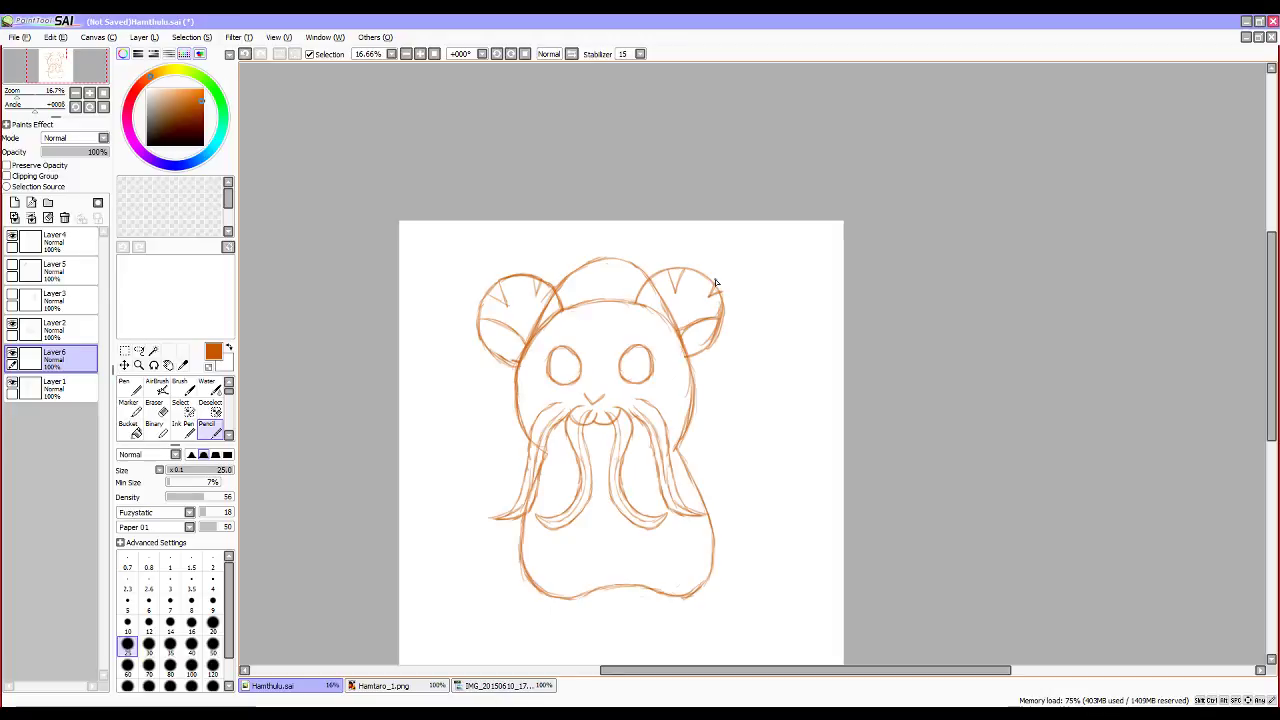
# Check the Hamtaro_1.png reference and sketch one larger and two small round highlights inside each eye.
pyautogui.click(390, 688)
pyautogui.click(313, 689)
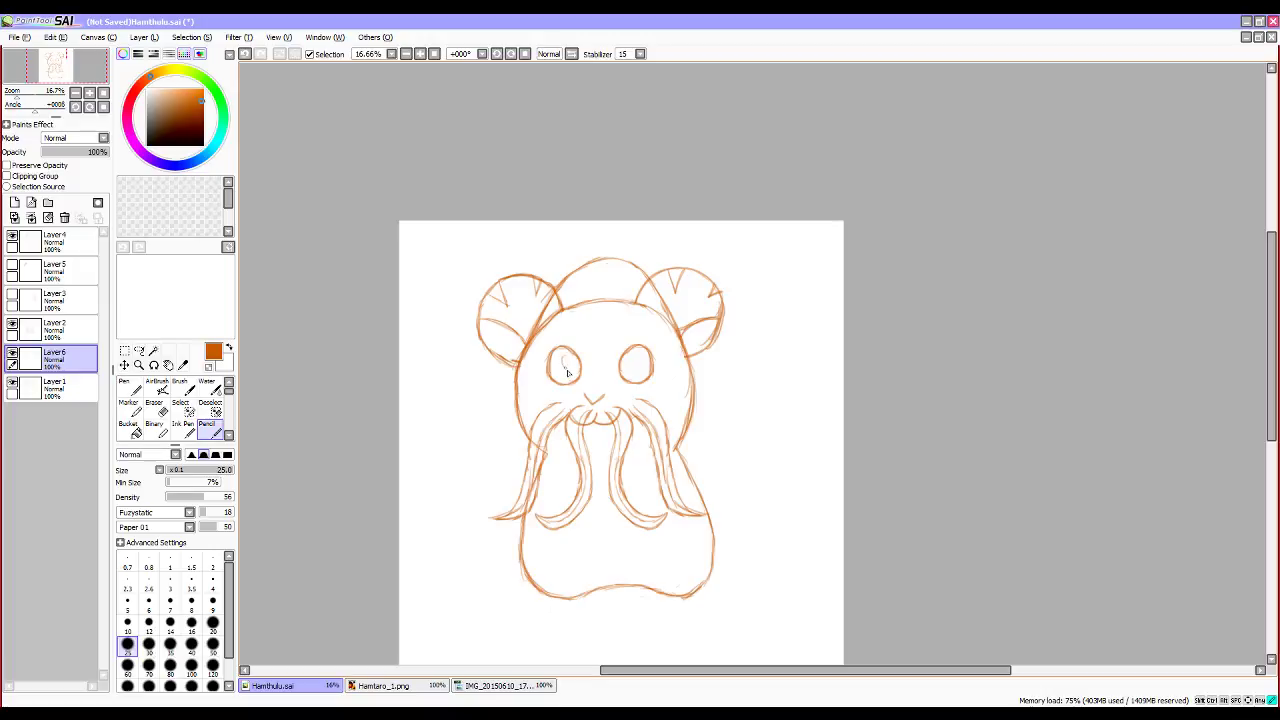
pyautogui.moveTo(563, 366)
pyautogui.mouseDown()
pyautogui.moveTo(574, 366)
pyautogui.moveTo(566, 357)
pyautogui.moveTo(562, 370)
pyautogui.mouseUp()
pyautogui.moveTo(567, 381); pyautogui.dragTo(567, 381)
pyautogui.moveTo(634, 357)
pyautogui.mouseDown()
pyautogui.moveTo(625, 378)
pyautogui.moveTo(642, 379)
pyautogui.mouseUp()
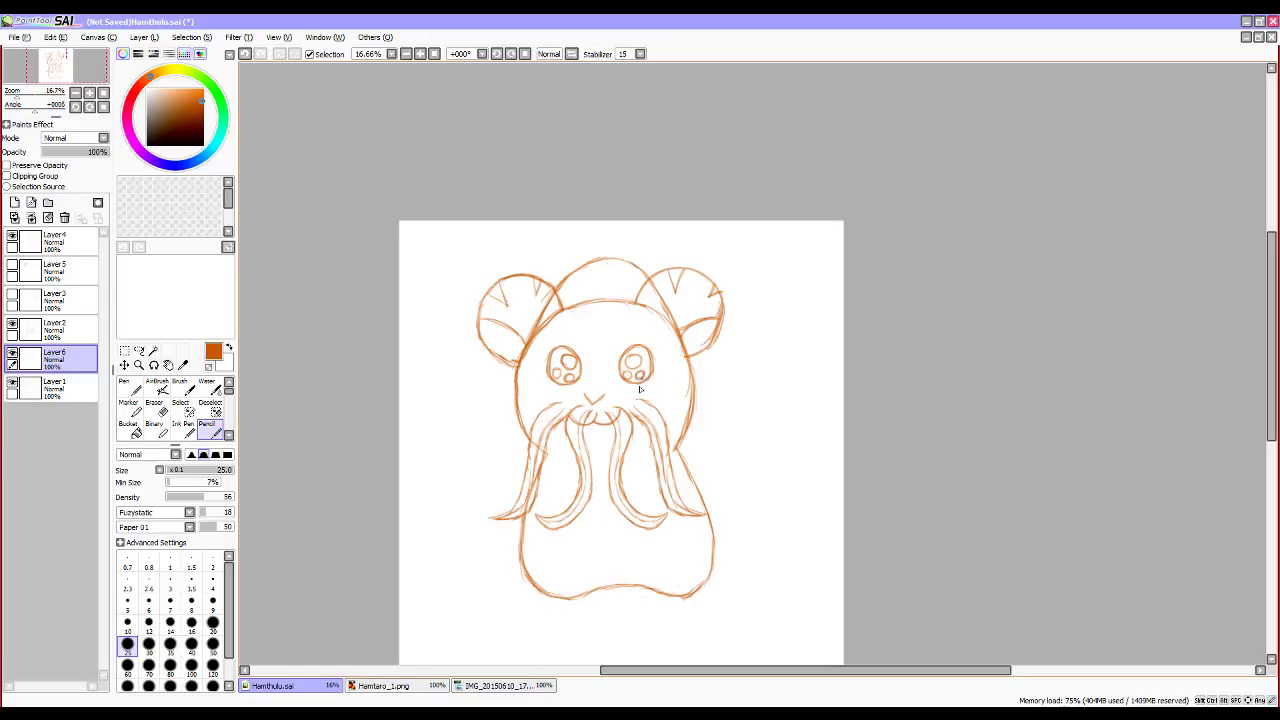
# Compare with the Hamtaro_1.png reference and erase the small lower highlights in both eyes.
pyautogui.click(386, 686)
pyautogui.click(316, 686)
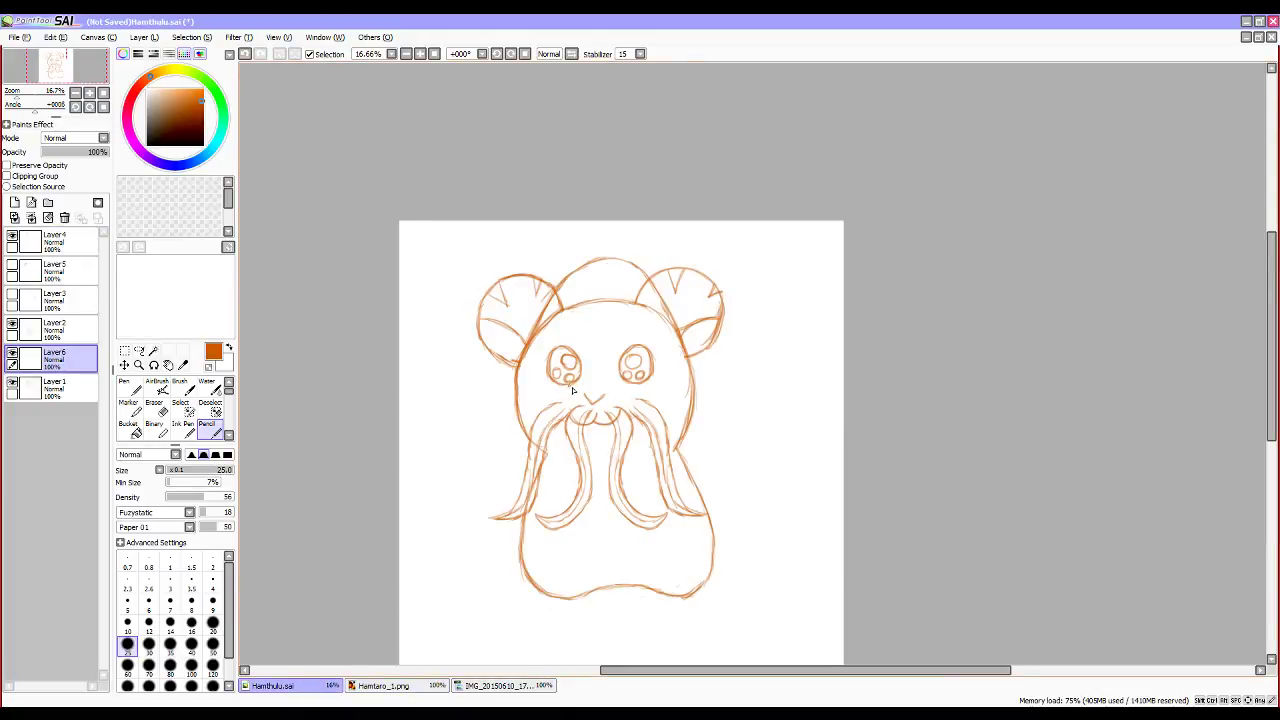
pyautogui.press('e')
pyautogui.moveTo(557, 379)
pyautogui.mouseDown()
pyautogui.moveTo(647, 376)
pyautogui.moveTo(632, 372)
pyautogui.mouseUp()
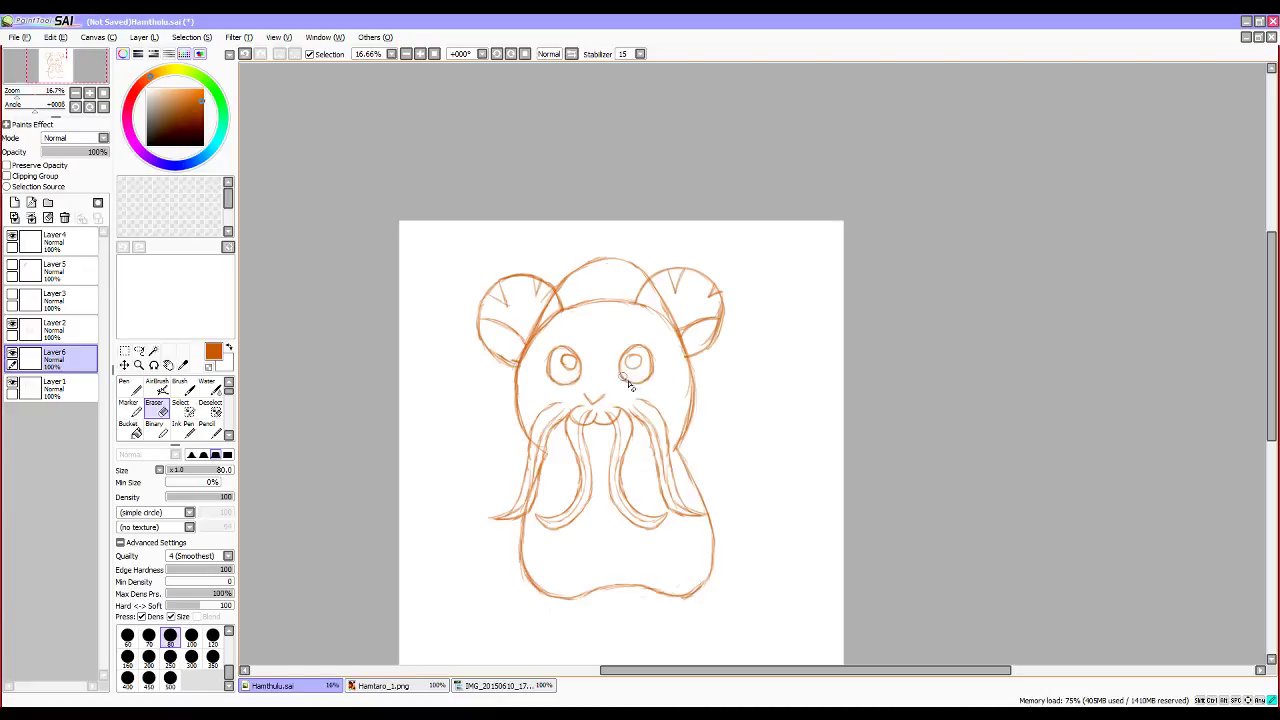
pyautogui.press('n')
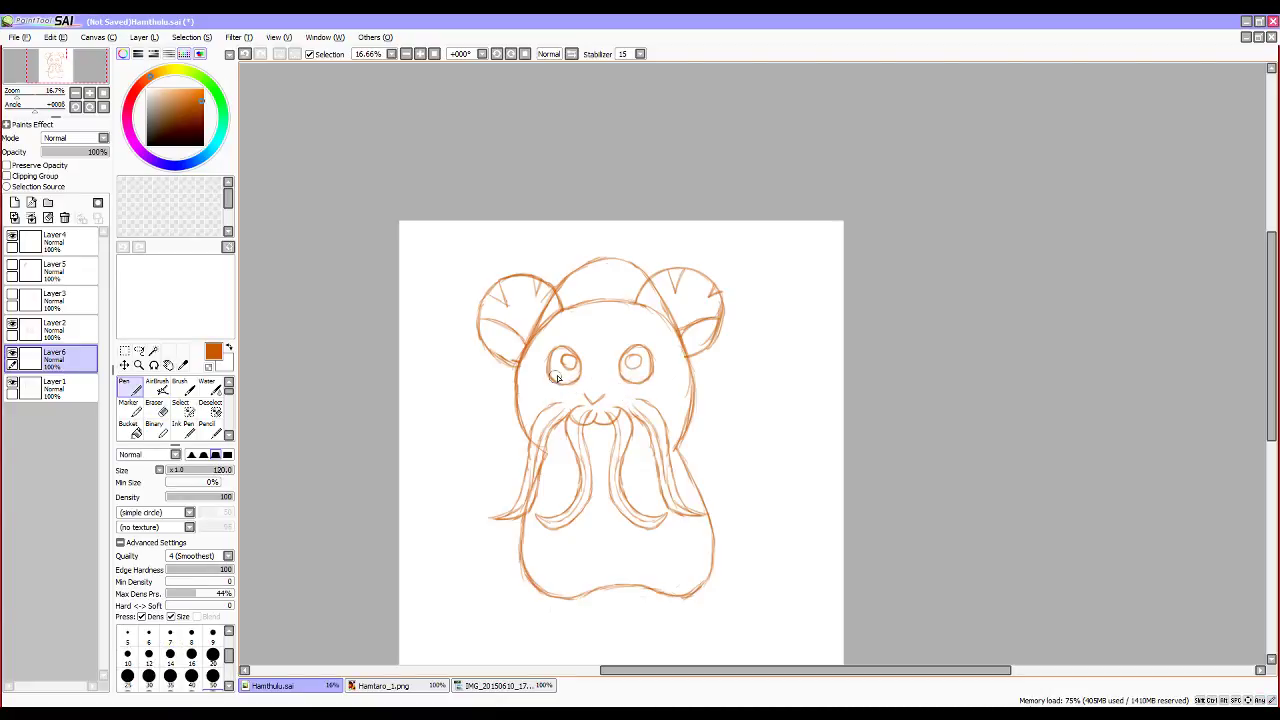
# Sketch the smaller highlights inside both eyes below the existing pupil circles, undoing the stray brow strokes.
pyautogui.moveTo(564, 376); pyautogui.dragTo(572, 378)
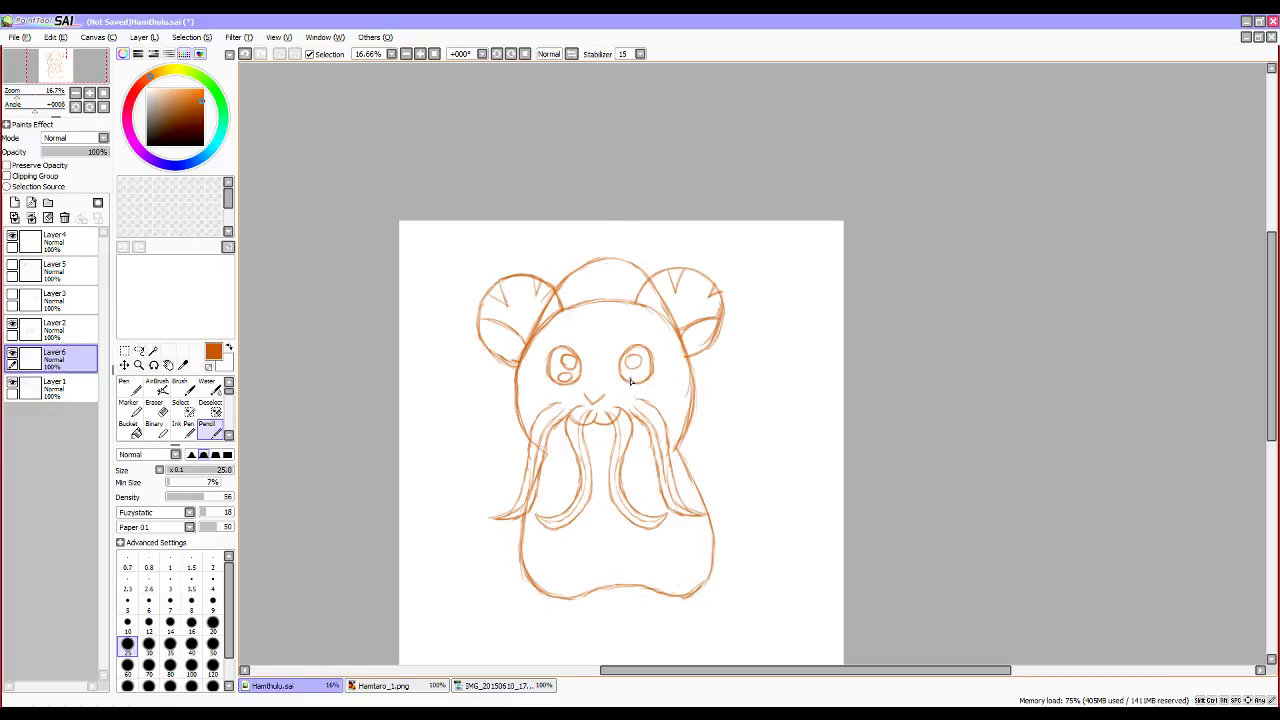
pyautogui.moveTo(632, 376); pyautogui.dragTo(642, 374)
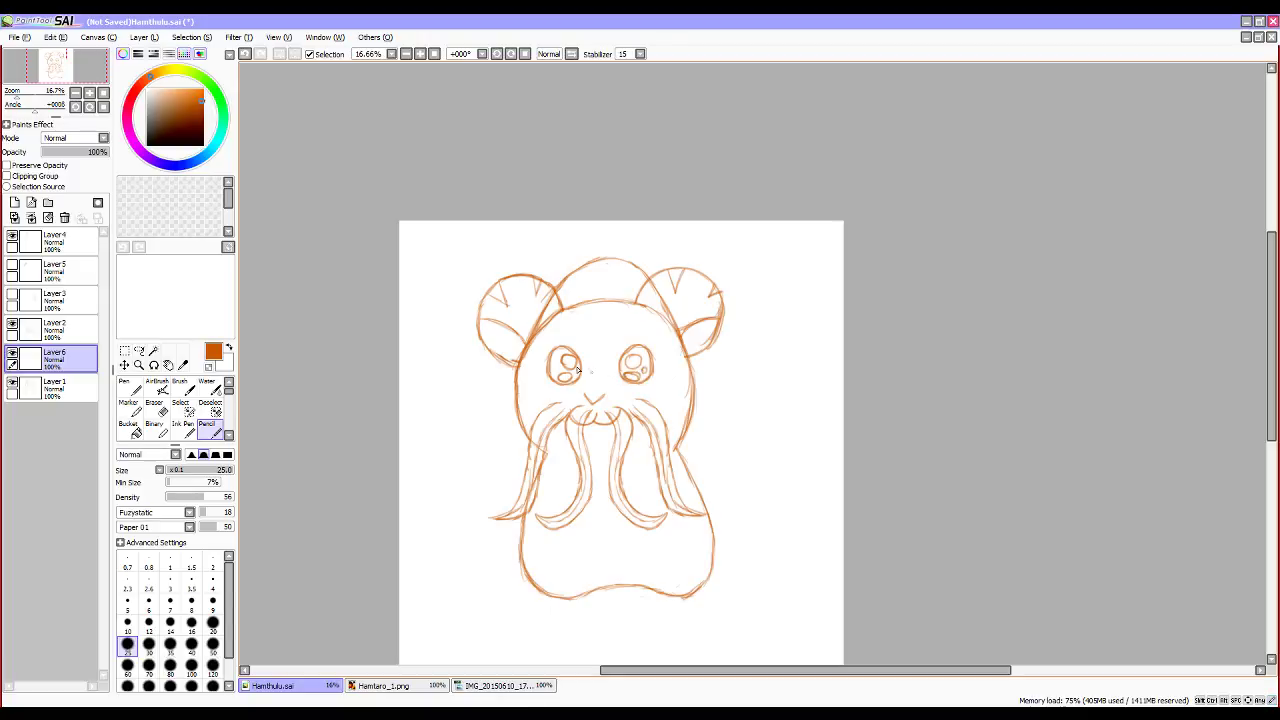
pyautogui.moveTo(555, 369)
pyautogui.mouseDown()
pyautogui.moveTo(548, 348)
pyautogui.moveTo(622, 368)
pyautogui.moveTo(614, 376)
pyautogui.moveTo(656, 346)
pyautogui.mouseUp()
pyautogui.hotkey('ctrl', 'z')
pyautogui.hotkey('ctrl', 'z')
# Check the Hamtaro_1.png reference and sketch a small pointed open mouth below the muzzle, between the inner tentacles.
pyautogui.click(386, 686)
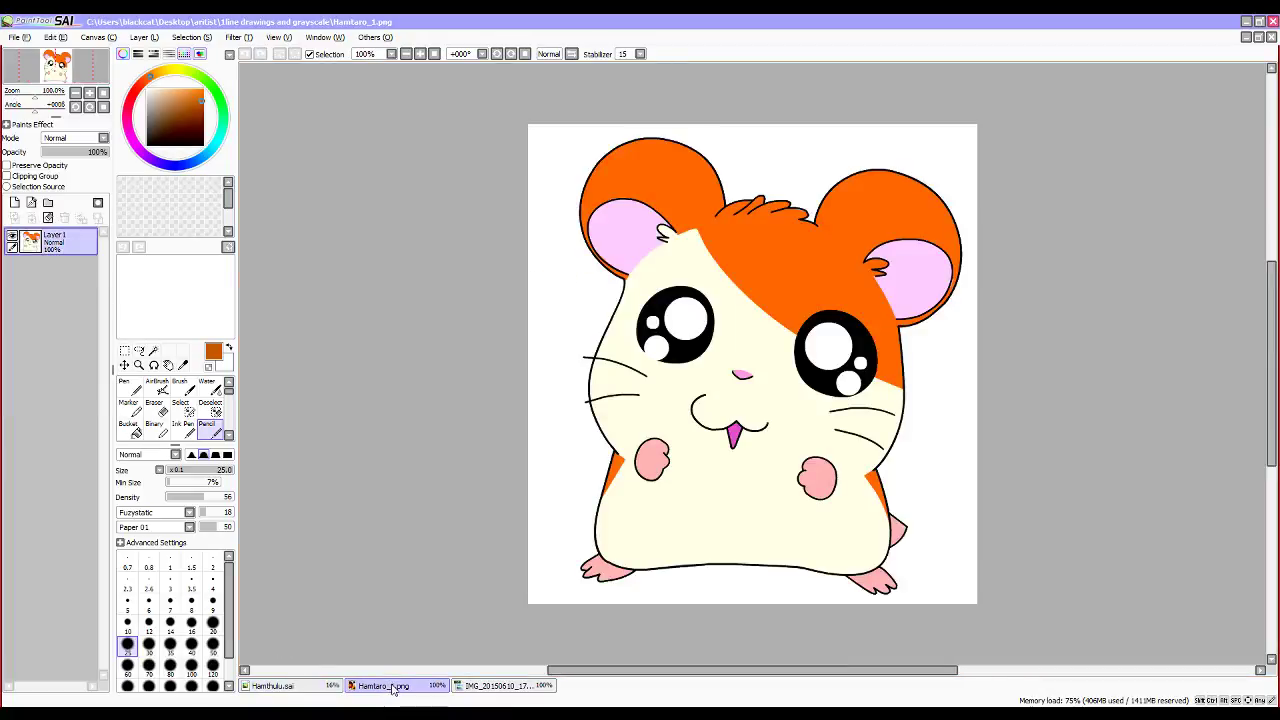
pyautogui.click(298, 686)
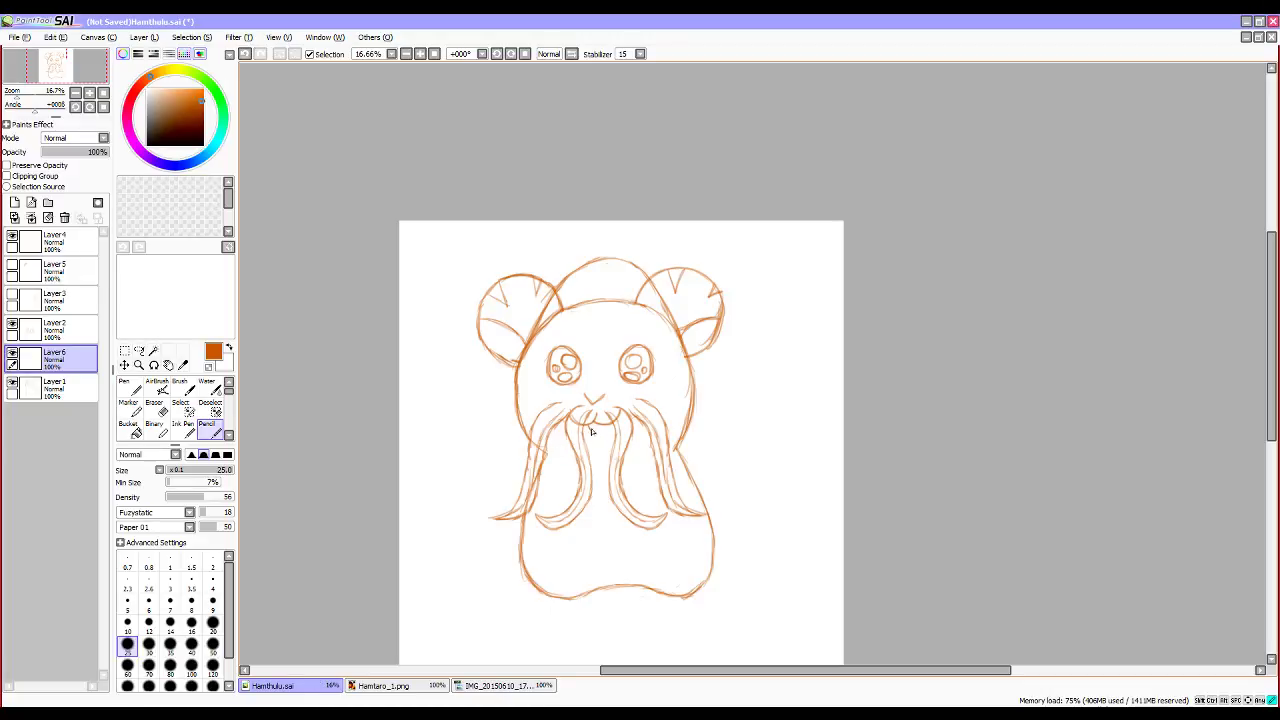
pyautogui.moveTo(594, 436); pyautogui.dragTo(597, 431)
pyautogui.moveTo(601, 425); pyautogui.dragTo(594, 436)
# On a new layer, sketch angry slanted brows, a crease between them and an anger mark on the forehead.
pyautogui.click(14, 202)
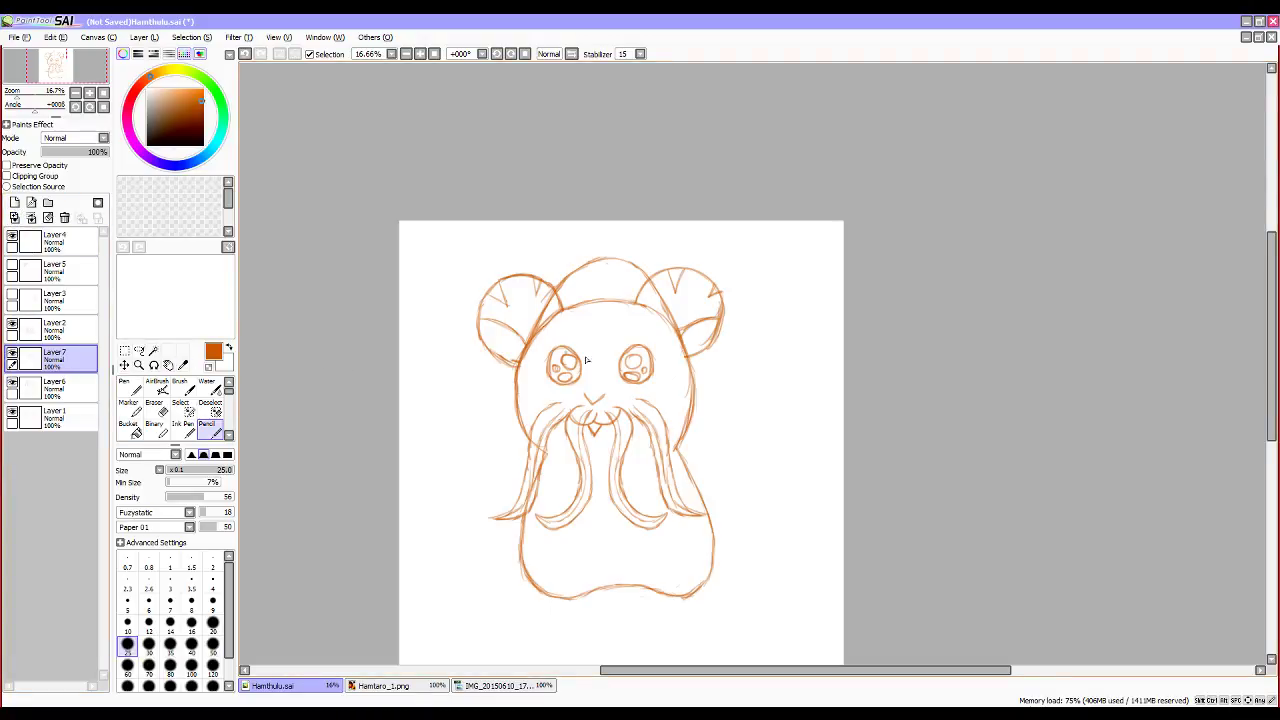
pyautogui.moveTo(588, 348)
pyautogui.mouseDown()
pyautogui.moveTo(552, 351)
pyautogui.moveTo(581, 364)
pyautogui.moveTo(590, 349)
pyautogui.moveTo(561, 353)
pyautogui.moveTo(654, 346)
pyautogui.mouseUp()
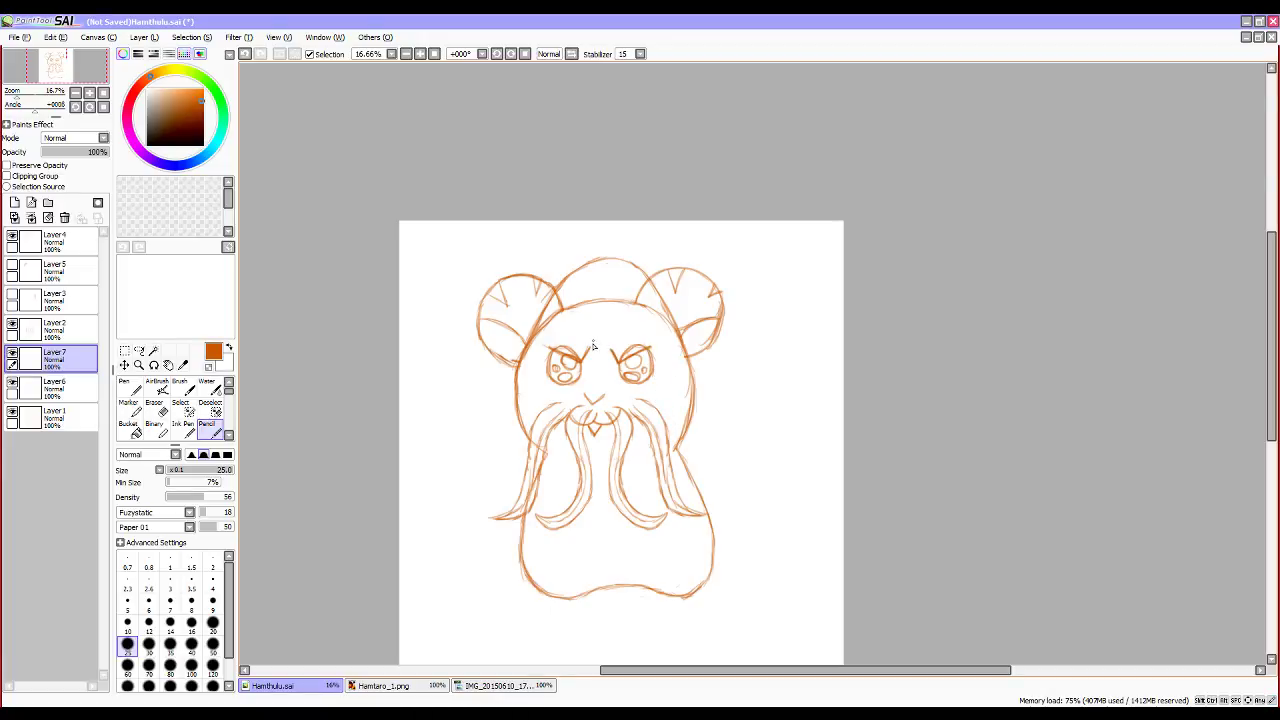
pyautogui.moveTo(600, 343); pyautogui.dragTo(599, 361)
pyautogui.moveTo(628, 312); pyautogui.dragTo(637, 326)
pyautogui.moveTo(624, 330); pyautogui.dragTo(635, 328)
pyautogui.moveTo(621, 310); pyautogui.dragTo(643, 326)
pyautogui.moveTo(643, 327)
pyautogui.mouseDown()
pyautogui.moveTo(647, 342)
pyautogui.moveTo(637, 331)
pyautogui.moveTo(625, 341)
pyautogui.mouseUp()
# On another new layer, sketch two small rounded paws on the chest, using Hamtaro_1.png as reference.
pyautogui.click(14, 202)
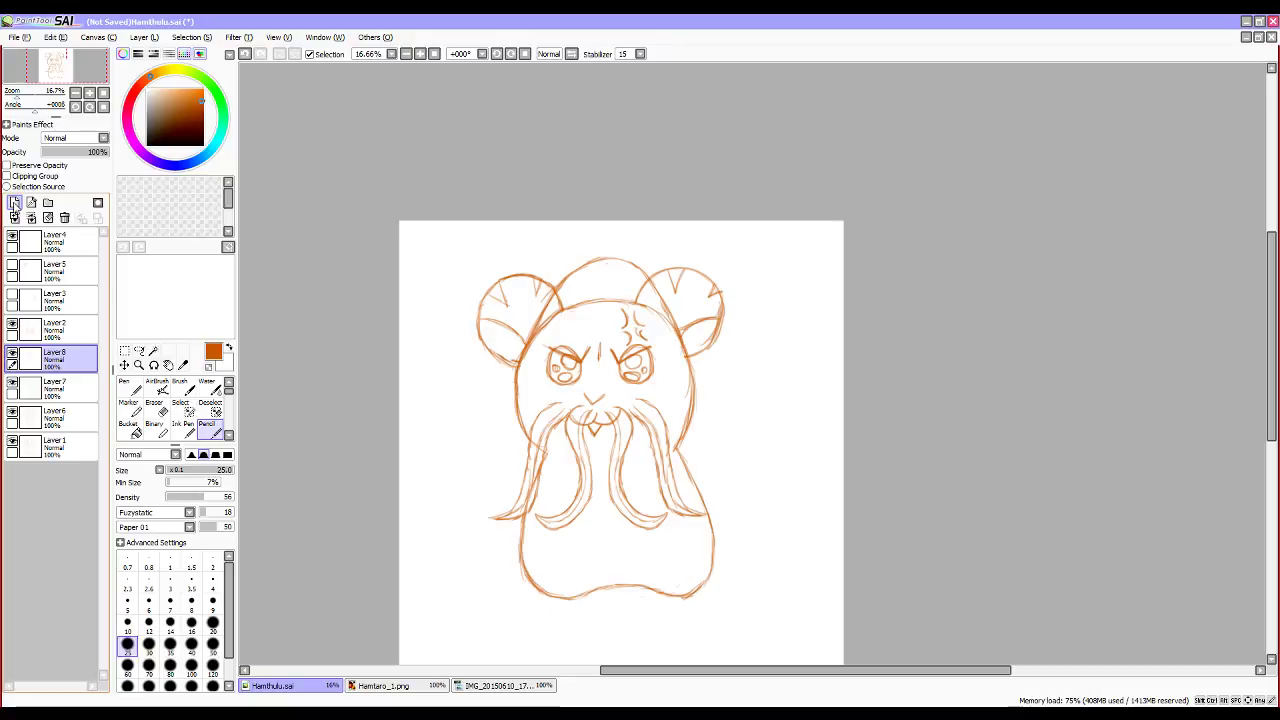
pyautogui.click(385, 685)
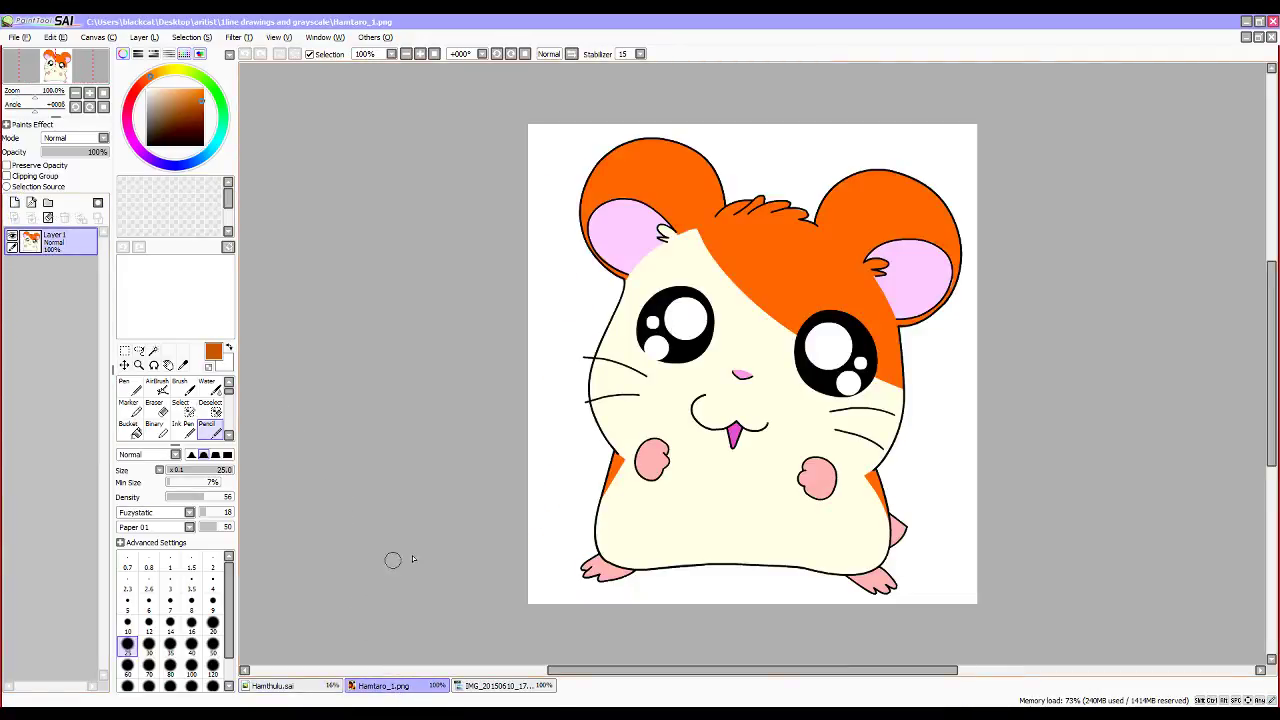
pyautogui.click(305, 690)
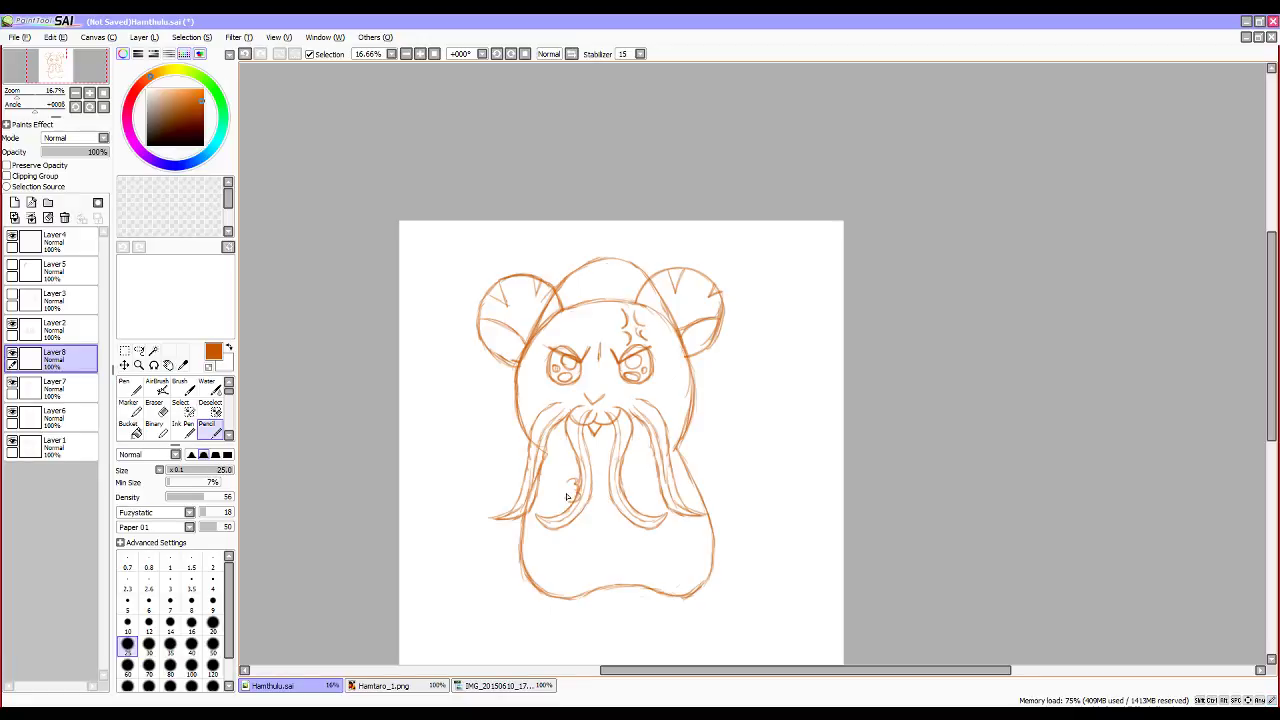
pyautogui.moveTo(562, 487)
pyautogui.mouseDown()
pyautogui.moveTo(574, 499)
pyautogui.moveTo(570, 478)
pyautogui.moveTo(560, 485)
pyautogui.moveTo(572, 507)
pyautogui.mouseUp()
pyautogui.moveTo(632, 491)
pyautogui.mouseDown()
pyautogui.moveTo(645, 503)
pyautogui.moveTo(652, 483)
pyautogui.moveTo(643, 503)
pyautogui.mouseUp()
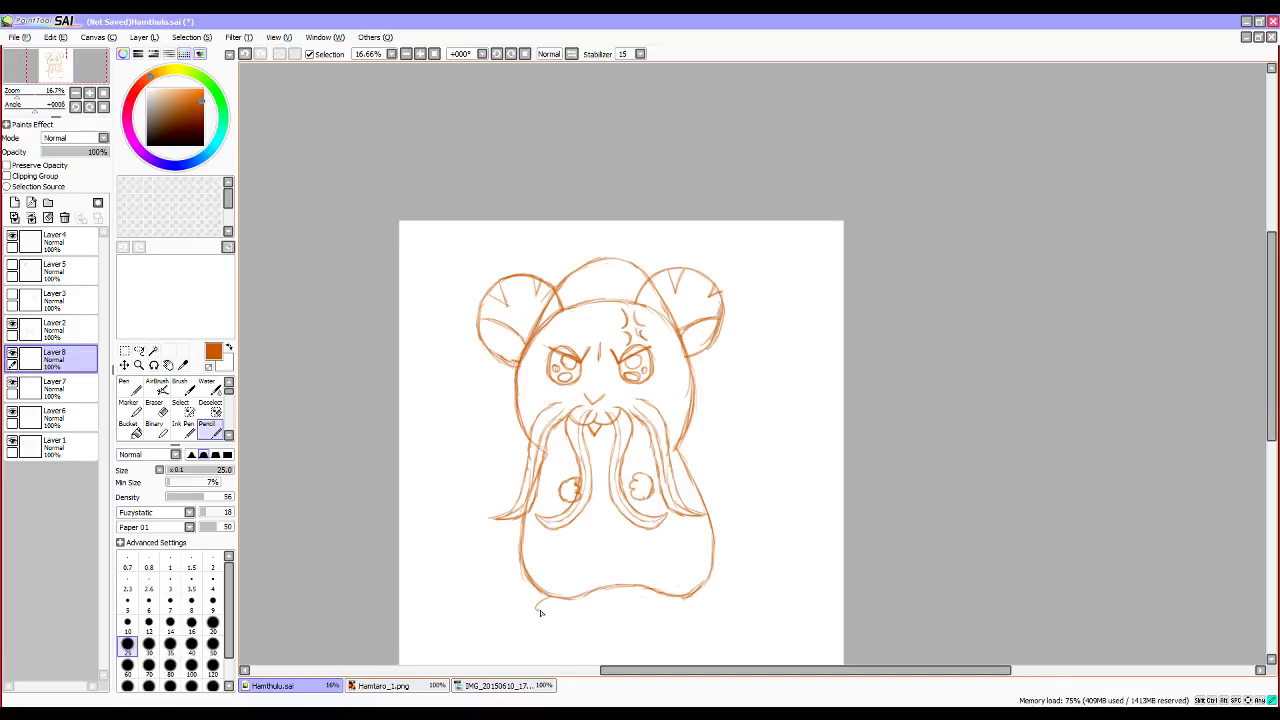
# Sketch two small feet with toes under the lower corners of the body.
pyautogui.moveTo(538, 612); pyautogui.dragTo(549, 600)
pyautogui.moveTo(540, 610); pyautogui.dragTo(562, 605)
pyautogui.hotkey('ctrl', 'z')
pyautogui.moveTo(543, 594)
pyautogui.mouseDown()
pyautogui.moveTo(539, 619)
pyautogui.moveTo(556, 603)
pyautogui.moveTo(536, 616)
pyautogui.moveTo(543, 596)
pyautogui.moveTo(550, 616)
pyautogui.moveTo(559, 600)
pyautogui.moveTo(546, 624)
pyautogui.moveTo(542, 613)
pyautogui.mouseUp()
pyautogui.moveTo(682, 612); pyautogui.dragTo(704, 611)
pyautogui.moveTo(674, 598)
pyautogui.mouseDown()
pyautogui.moveTo(696, 621)
pyautogui.moveTo(708, 612)
pyautogui.moveTo(695, 616)
pyautogui.mouseUp()
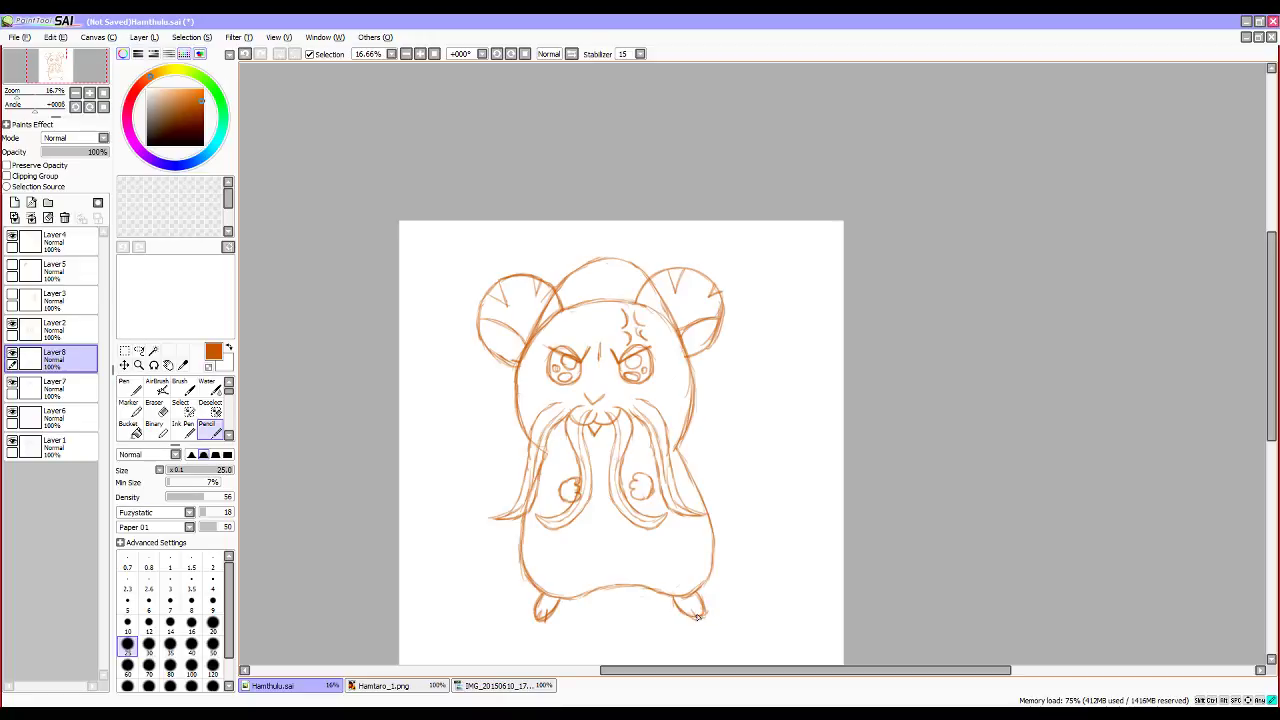
pyautogui.moveTo(701, 617); pyautogui.dragTo(703, 619)
pyautogui.moveTo(694, 608); pyautogui.dragTo(704, 620)
# Compare the feet with the Hamtaro_1.png reference and try erasing parts of both feet.
pyautogui.click(378, 685)
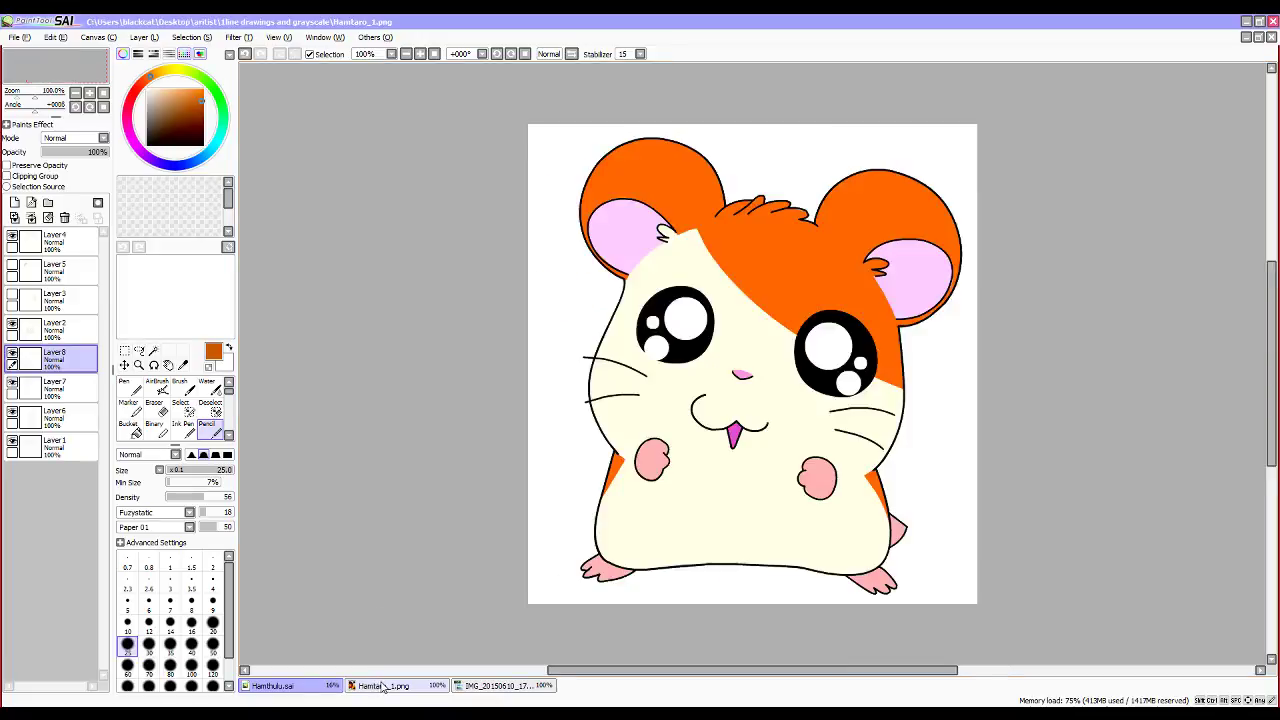
pyautogui.click(310, 685)
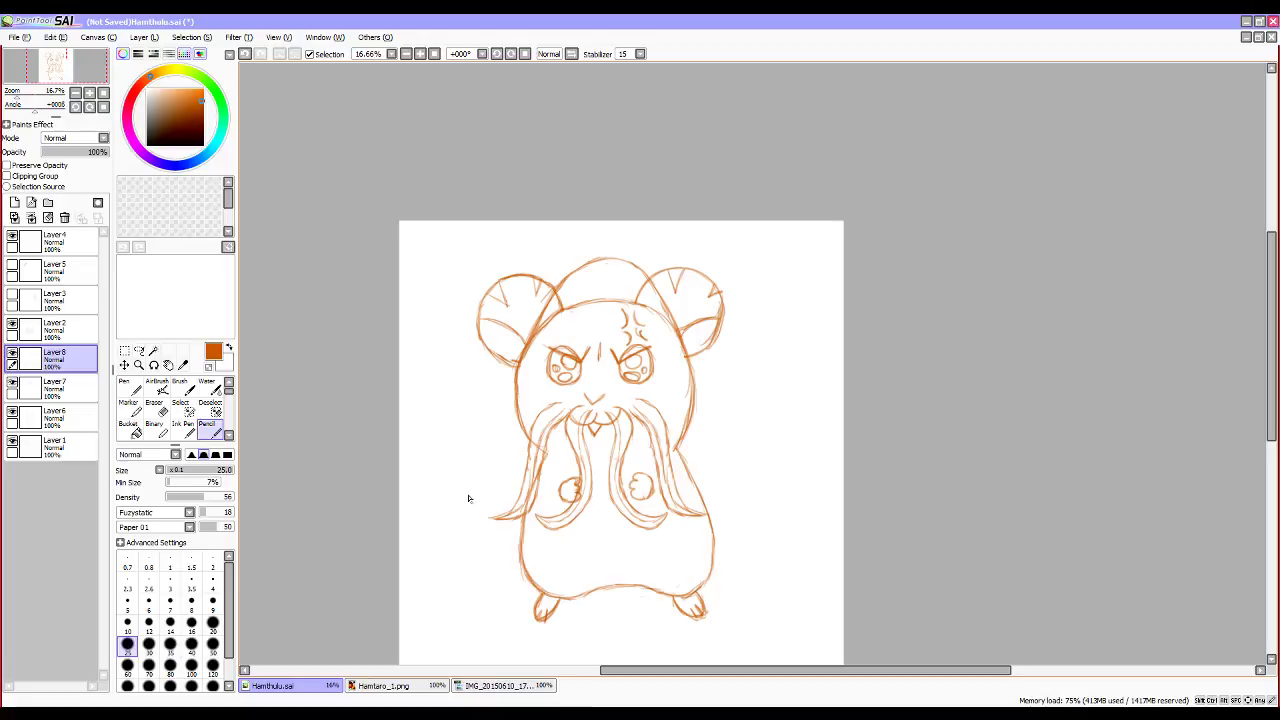
pyautogui.press('e')
pyautogui.moveTo(537, 628)
pyautogui.mouseDown()
pyautogui.moveTo(551, 609)
pyautogui.moveTo(538, 588)
pyautogui.mouseUp()
pyautogui.moveTo(673, 594)
pyautogui.mouseDown()
pyautogui.moveTo(680, 606)
pyautogui.moveTo(692, 594)
pyautogui.moveTo(690, 605)
pyautogui.mouseUp()
pyautogui.hotkey('ctrl', 'z')
pyautogui.hotkey('ctrl', 'z')
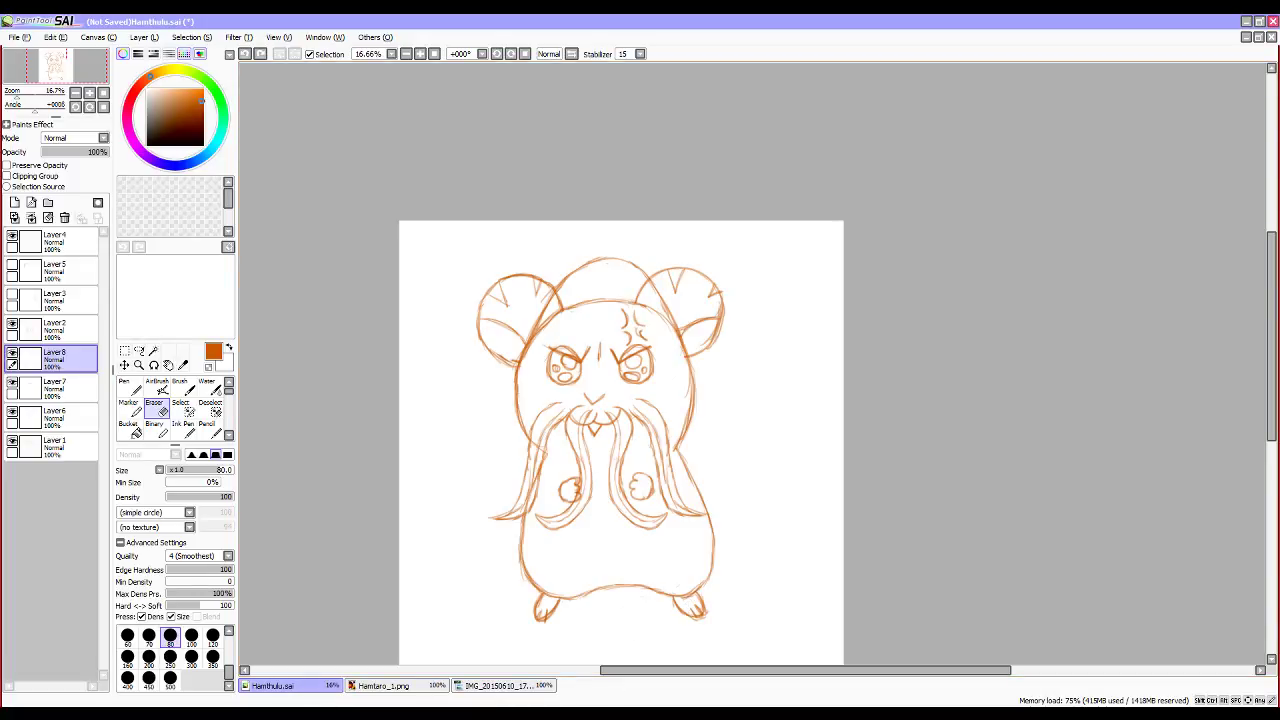
# Switch to the browser and look over the cthulhu image search results for reference.
pyautogui.click(268, 712)
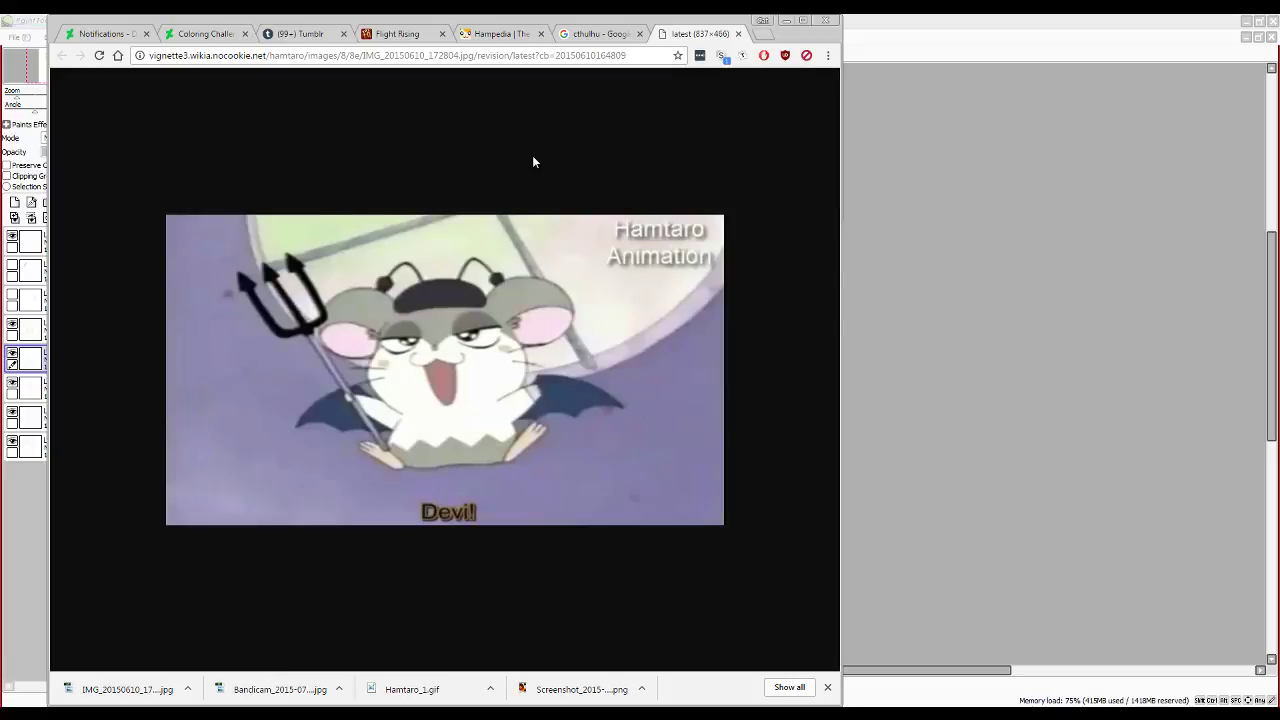
pyautogui.click(567, 38)
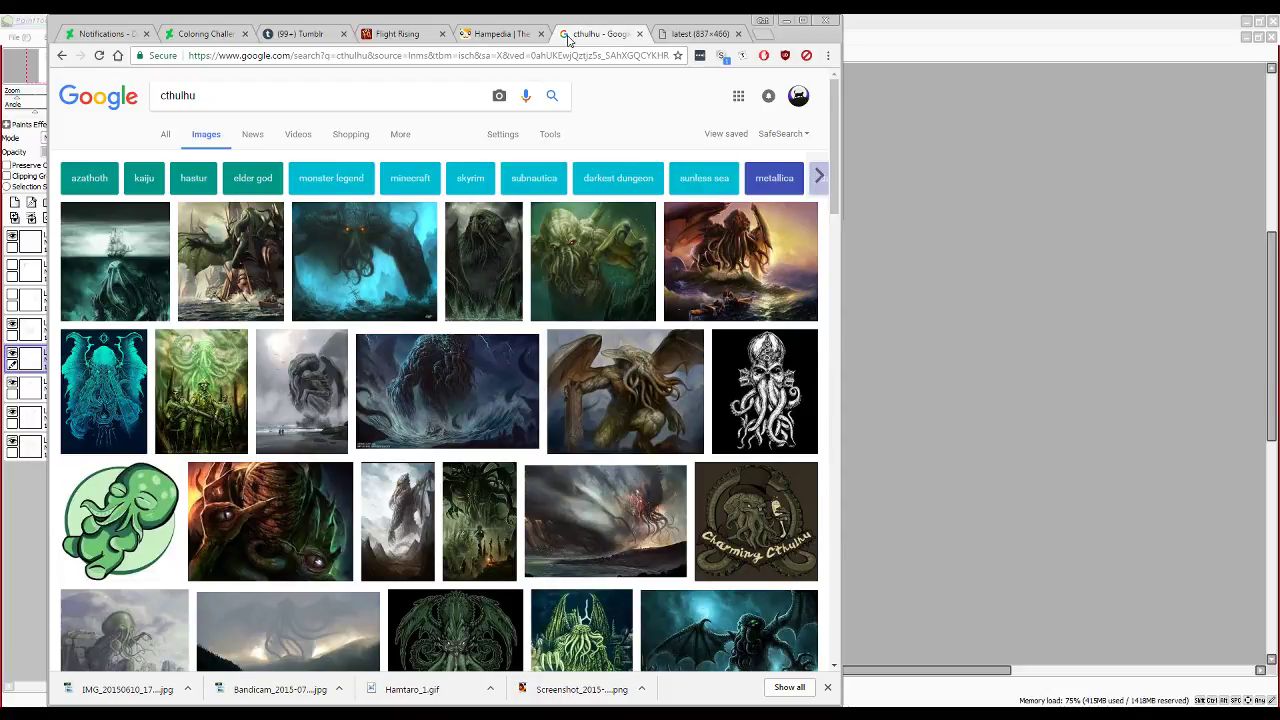
pyautogui.click(978, 372)
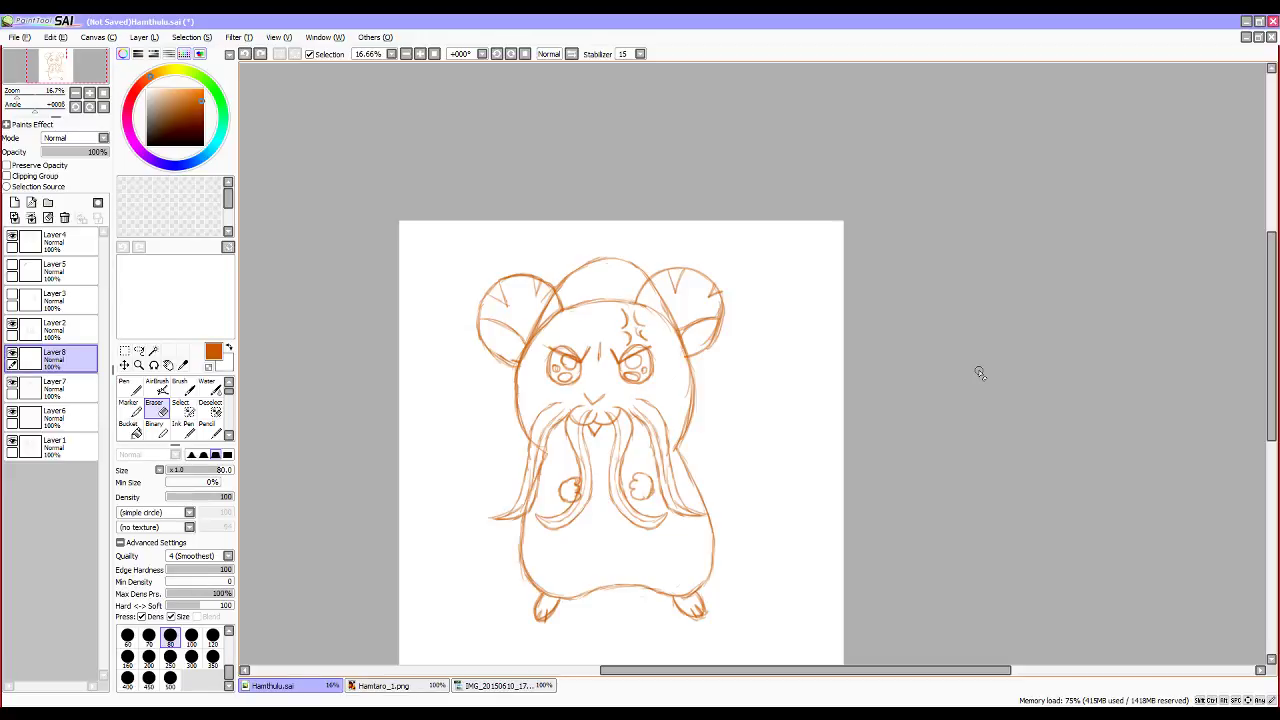
# Check the hidden Layer5 with the rough ear sketch and delete that layer.
pyautogui.click(40, 246)
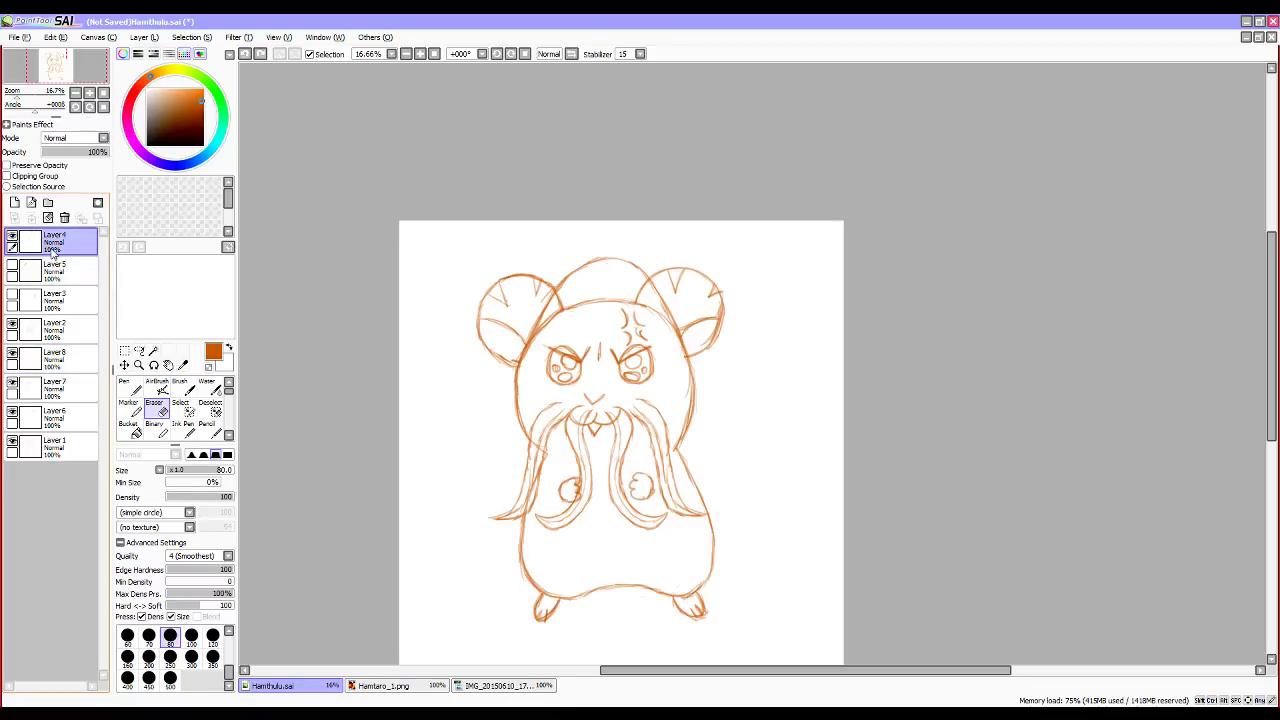
pyautogui.click(40, 272)
pyautogui.click(12, 268)
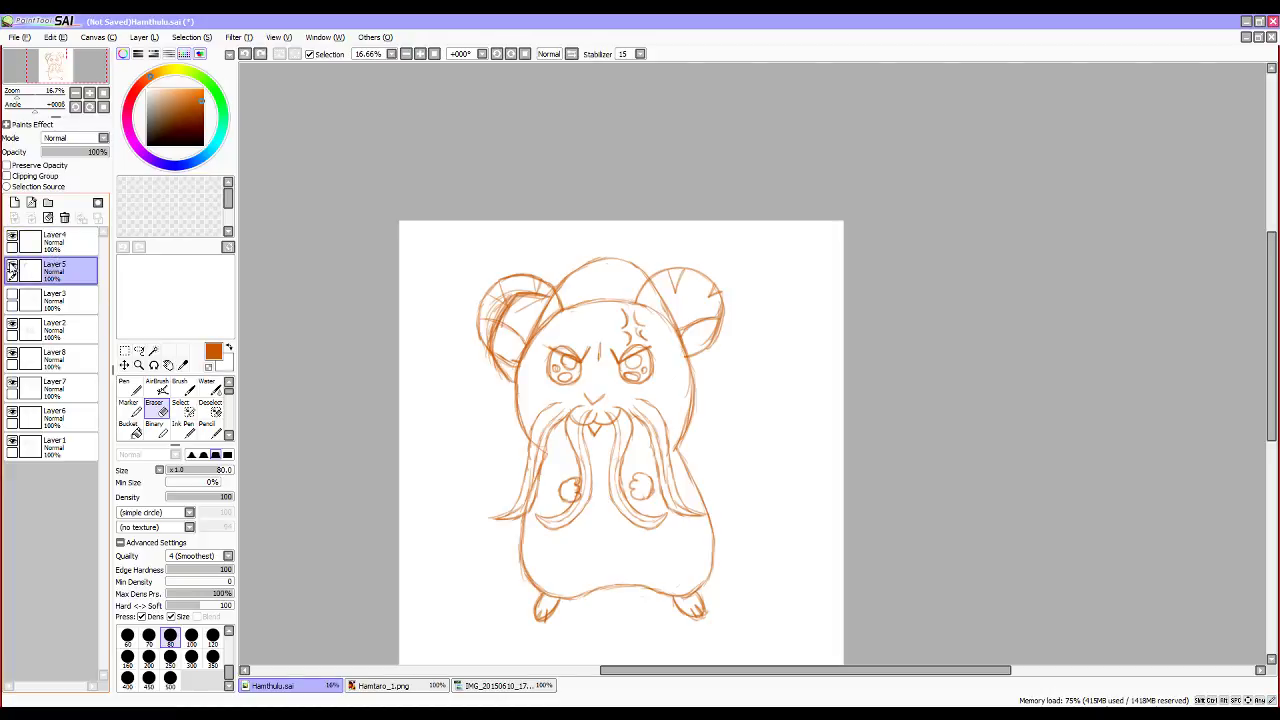
pyautogui.click(12, 268)
pyautogui.click(64, 217)
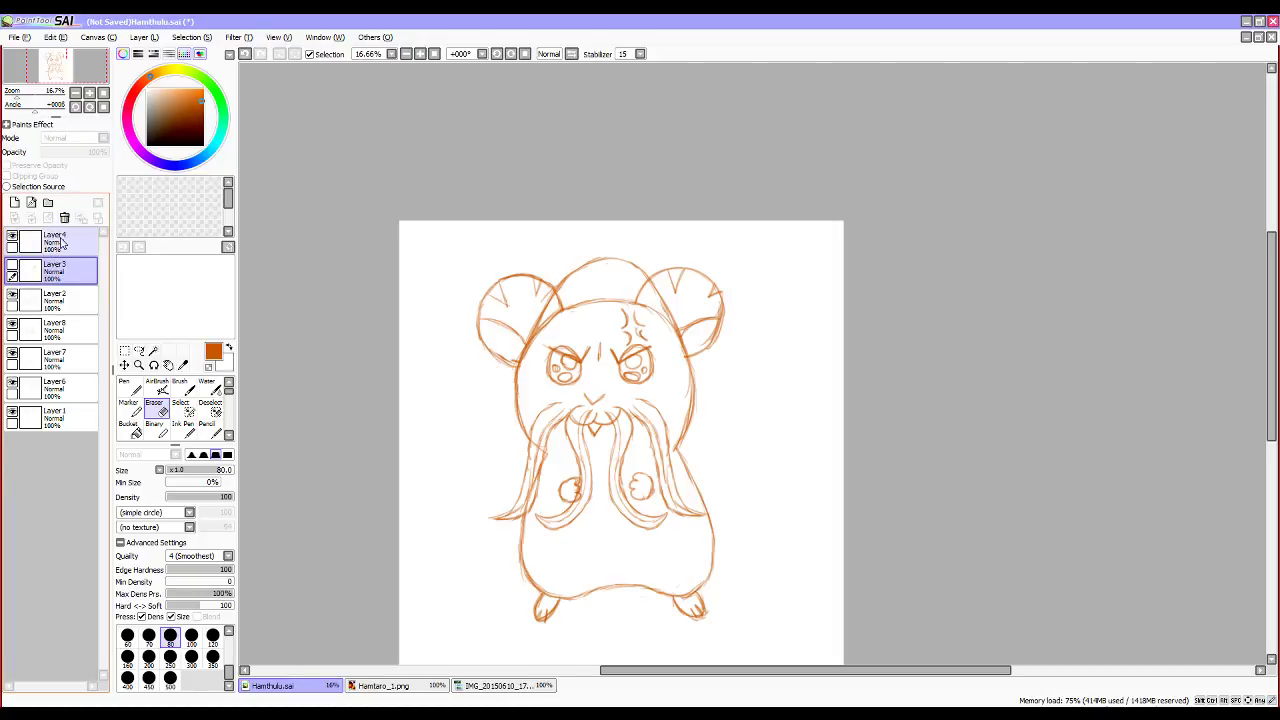
# Show Layer3 and transform its spiny fin, making it smaller and tilting it slightly against the side of the head.
pyautogui.click(60, 240)
pyautogui.click(54, 272)
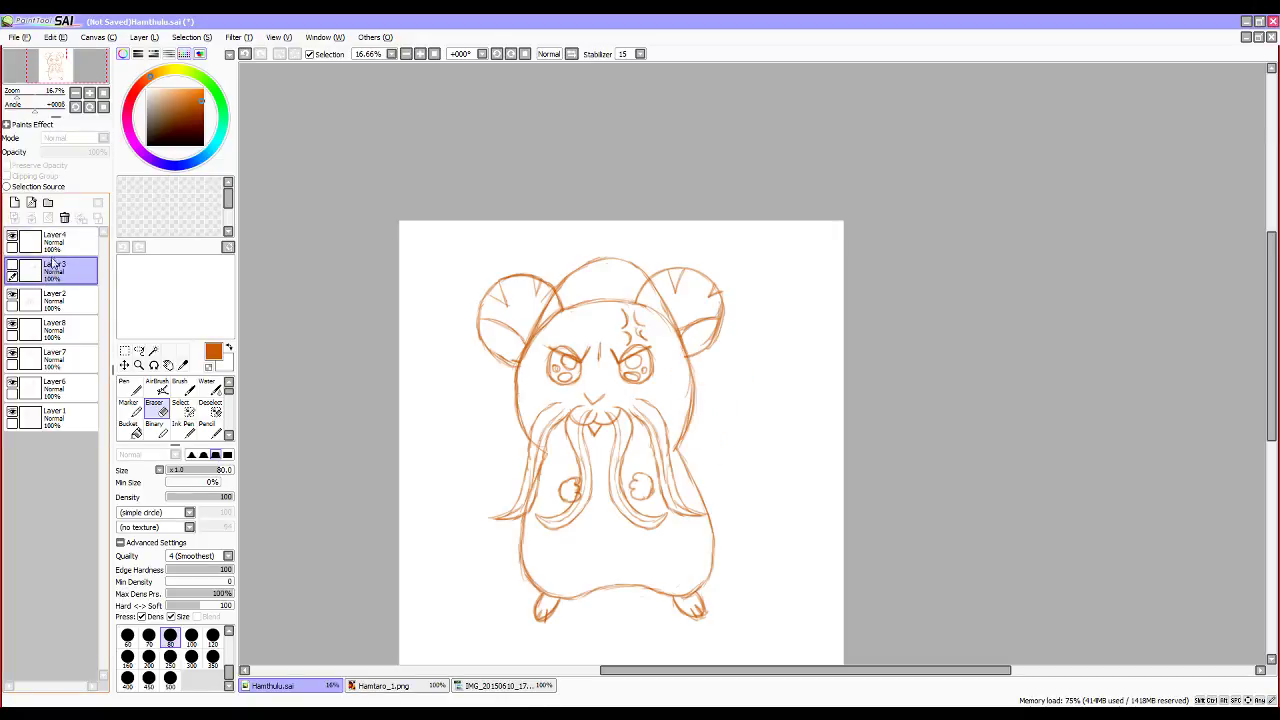
pyautogui.click(12, 266)
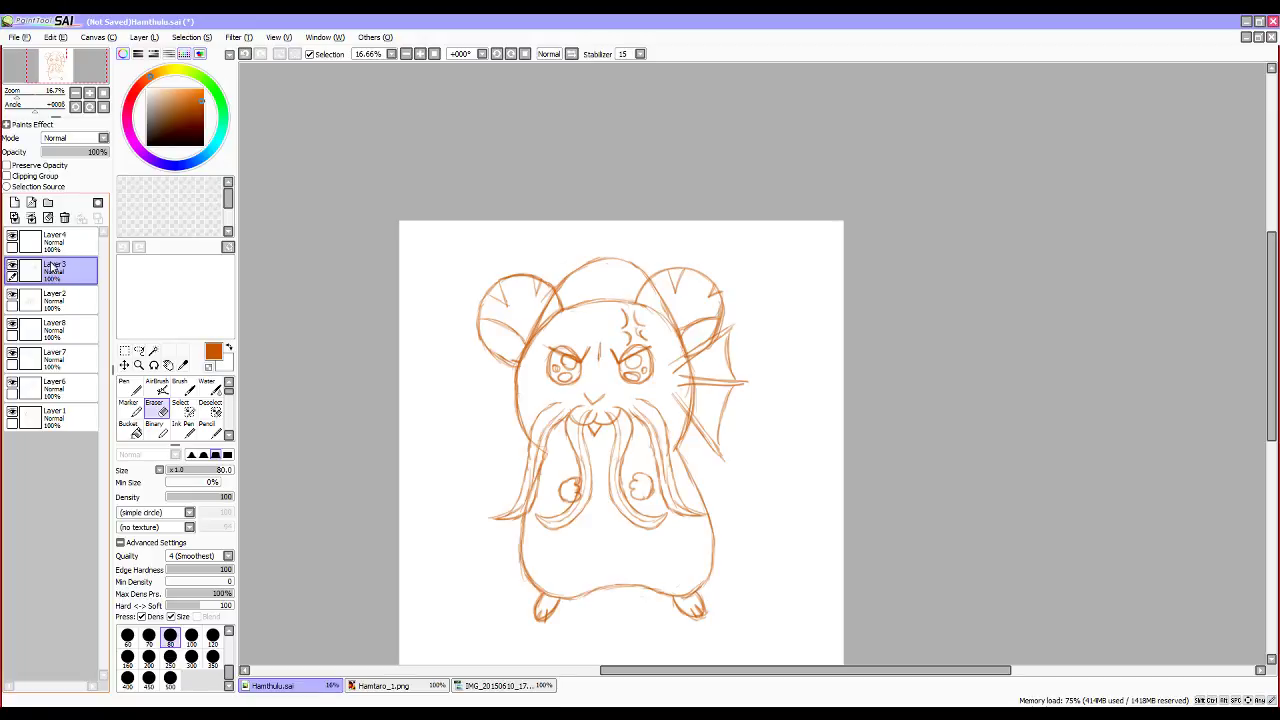
pyautogui.hotkey('ctrl', 't')
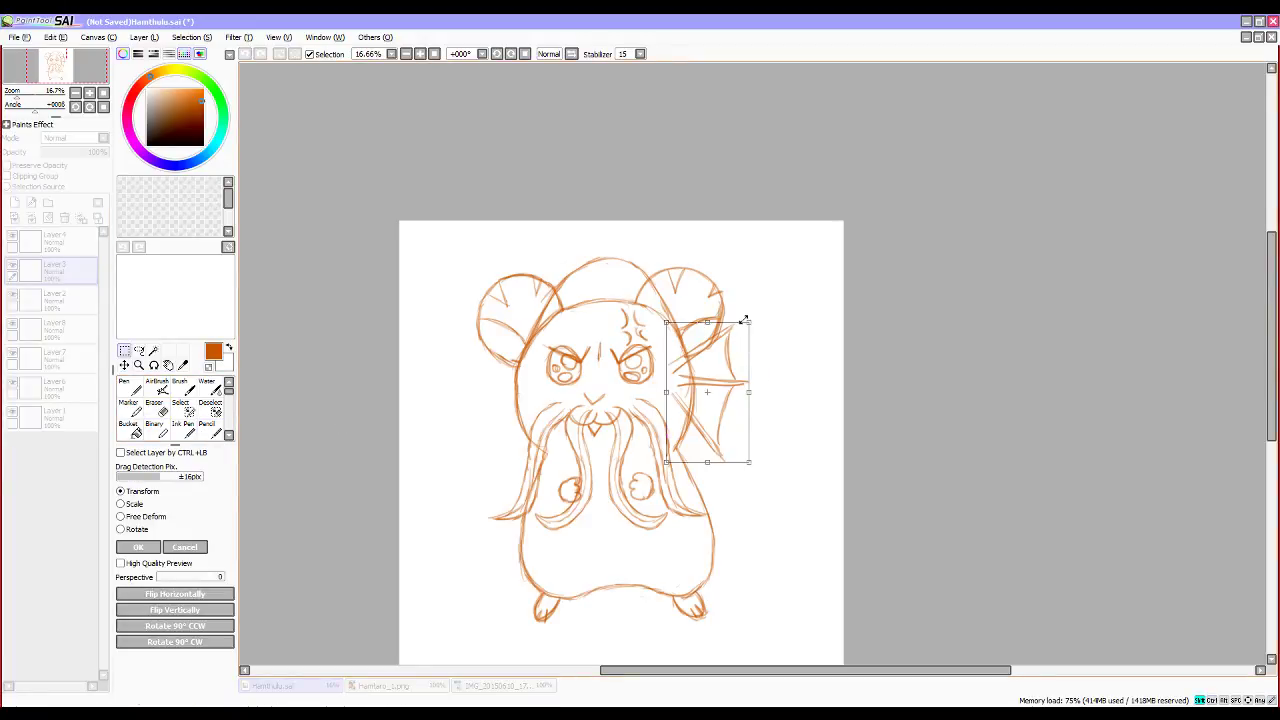
pyautogui.moveTo(749, 319); pyautogui.dragTo(714, 347)
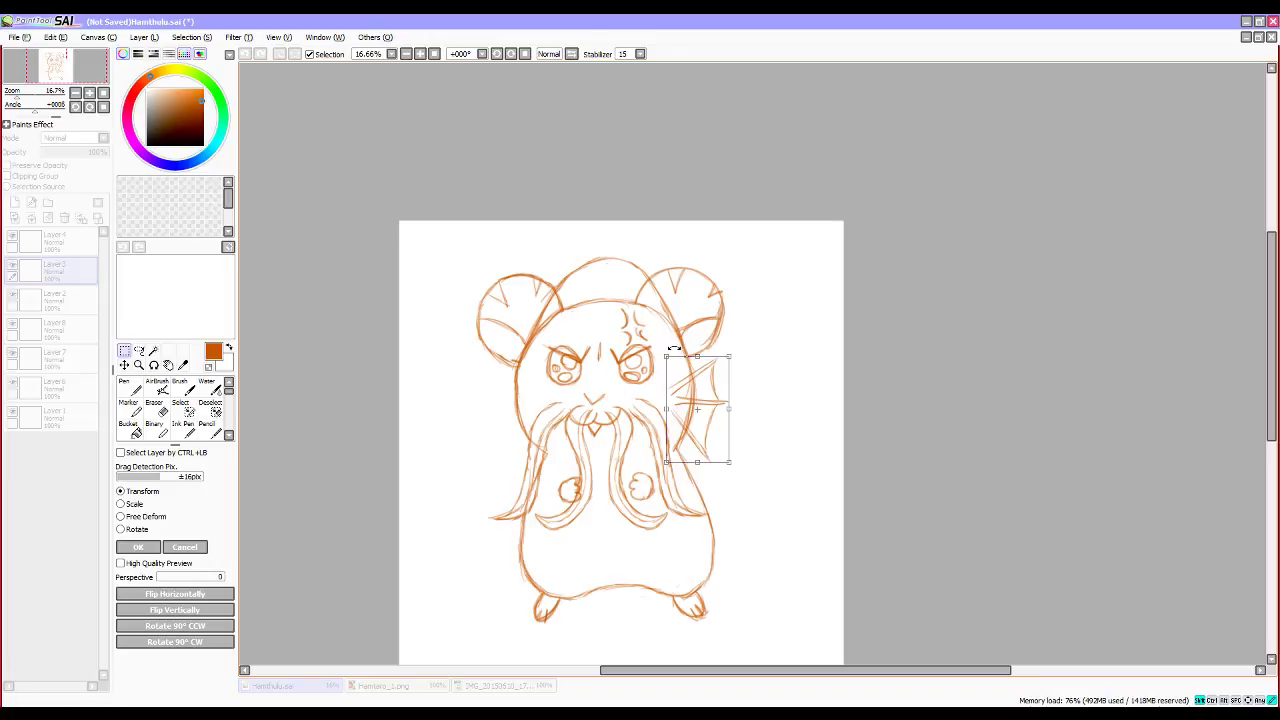
pyautogui.moveTo(657, 340); pyautogui.dragTo(666, 337)
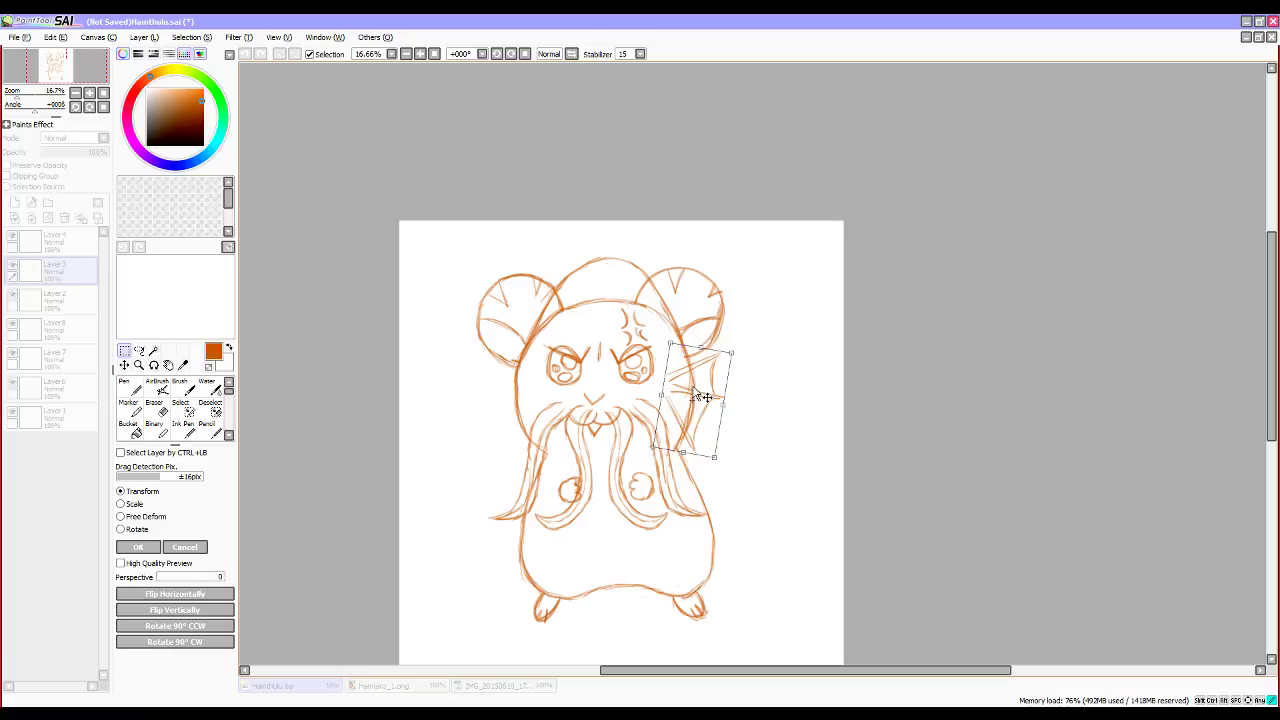
pyautogui.moveTo(749, 346); pyautogui.dragTo(742, 346)
pyautogui.moveTo(687, 390); pyautogui.dragTo(683, 389)
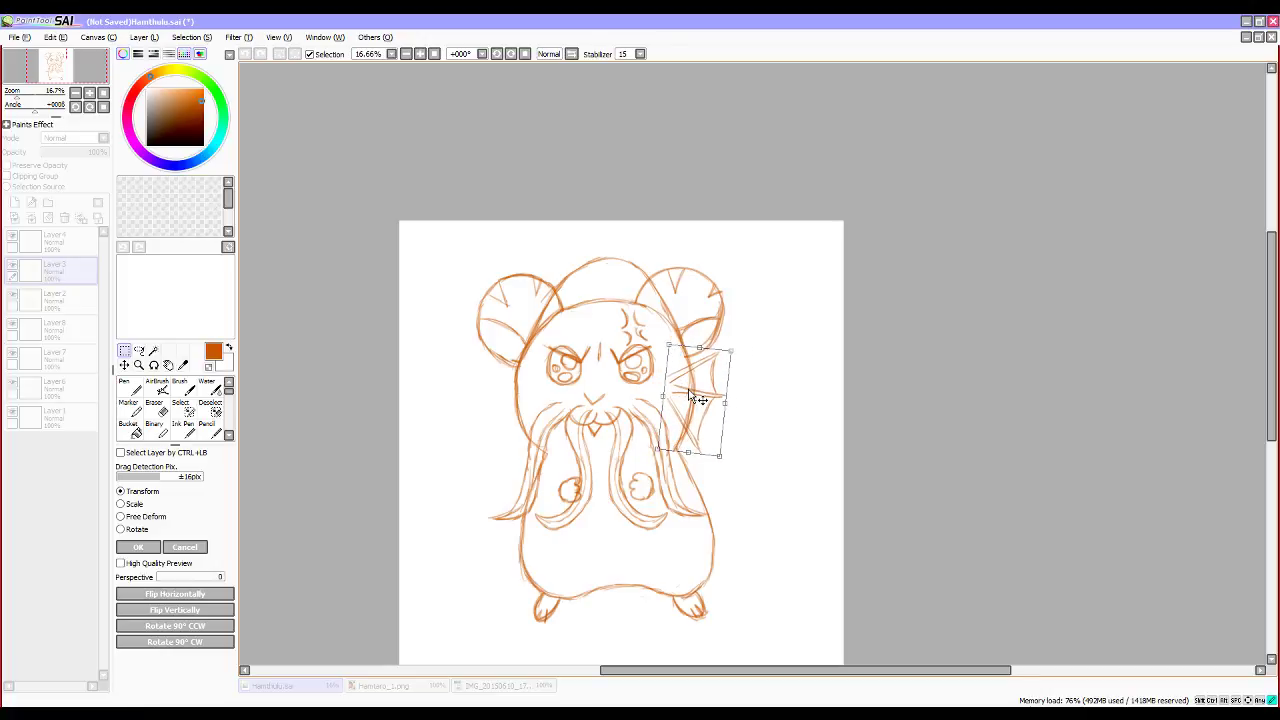
pyautogui.press('Return')
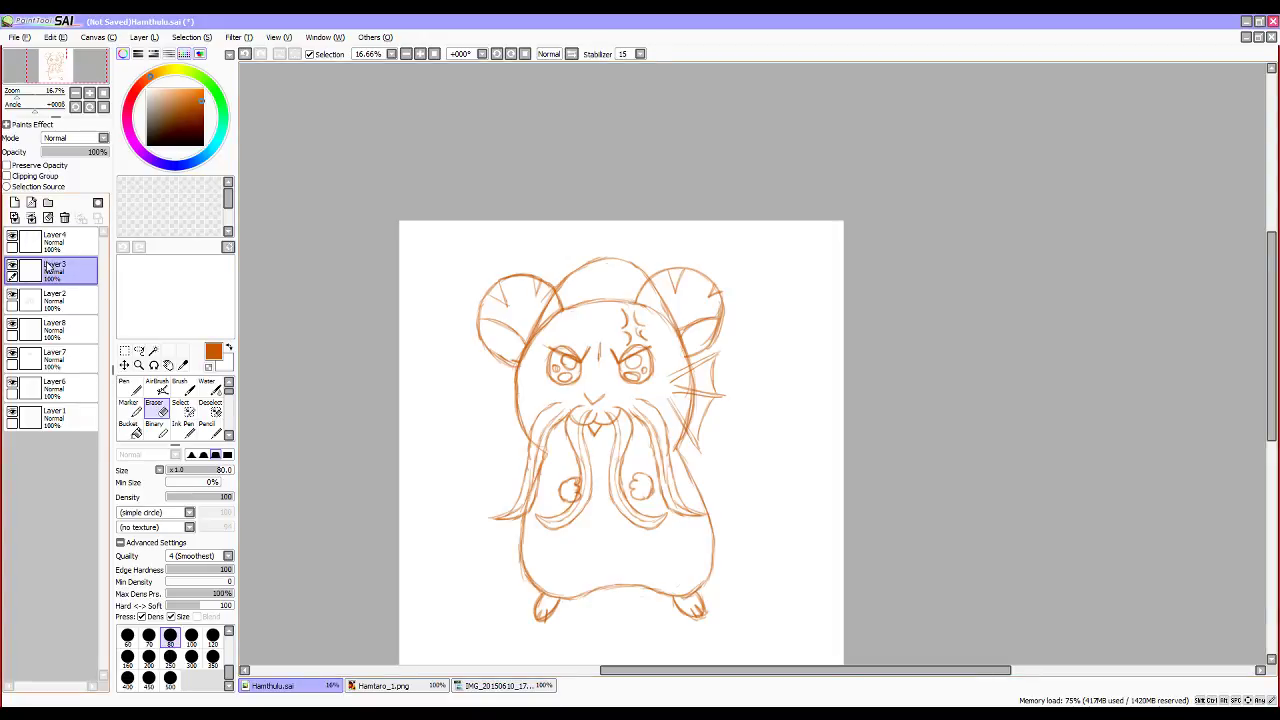
# Copy the fin onto a new layer and flip the copy horizontally.
pyautogui.hotkey('ctrl', 'a')
pyautogui.hotkey('ctrl', 'c')
pyautogui.hotkey('ctrl', 'v')
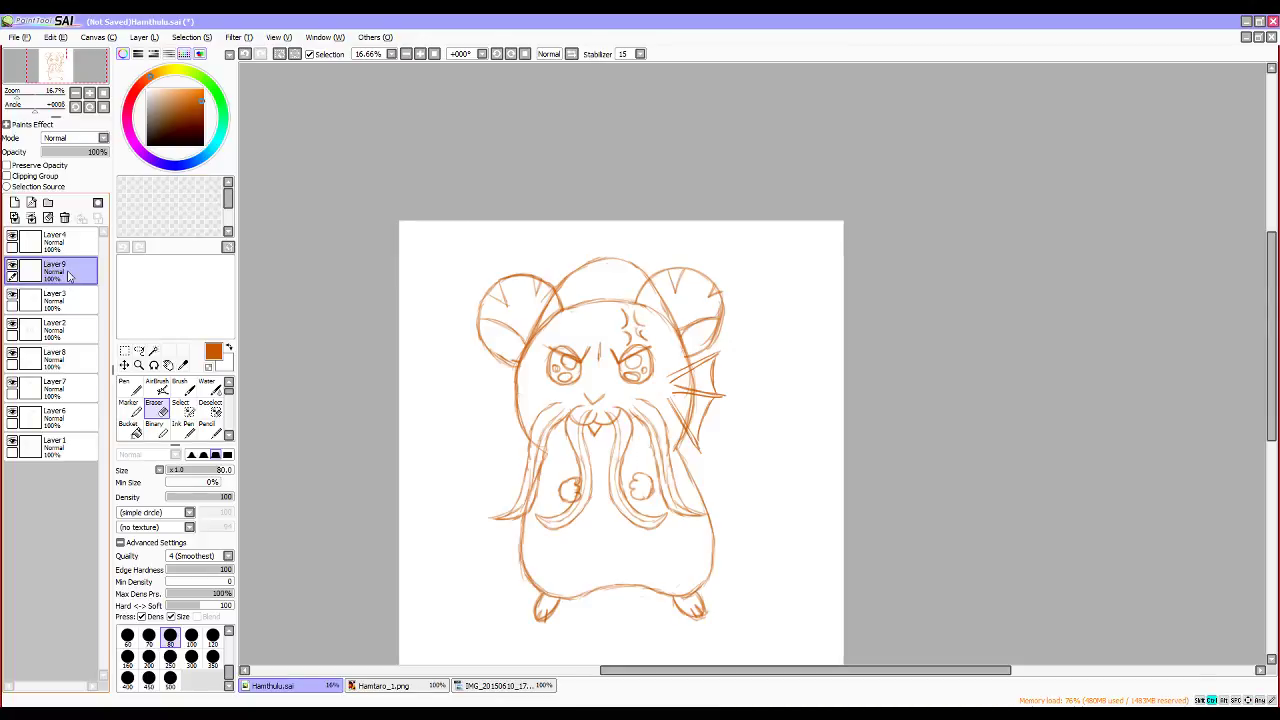
pyautogui.click(97, 37)
pyautogui.moveTo(135, 40)
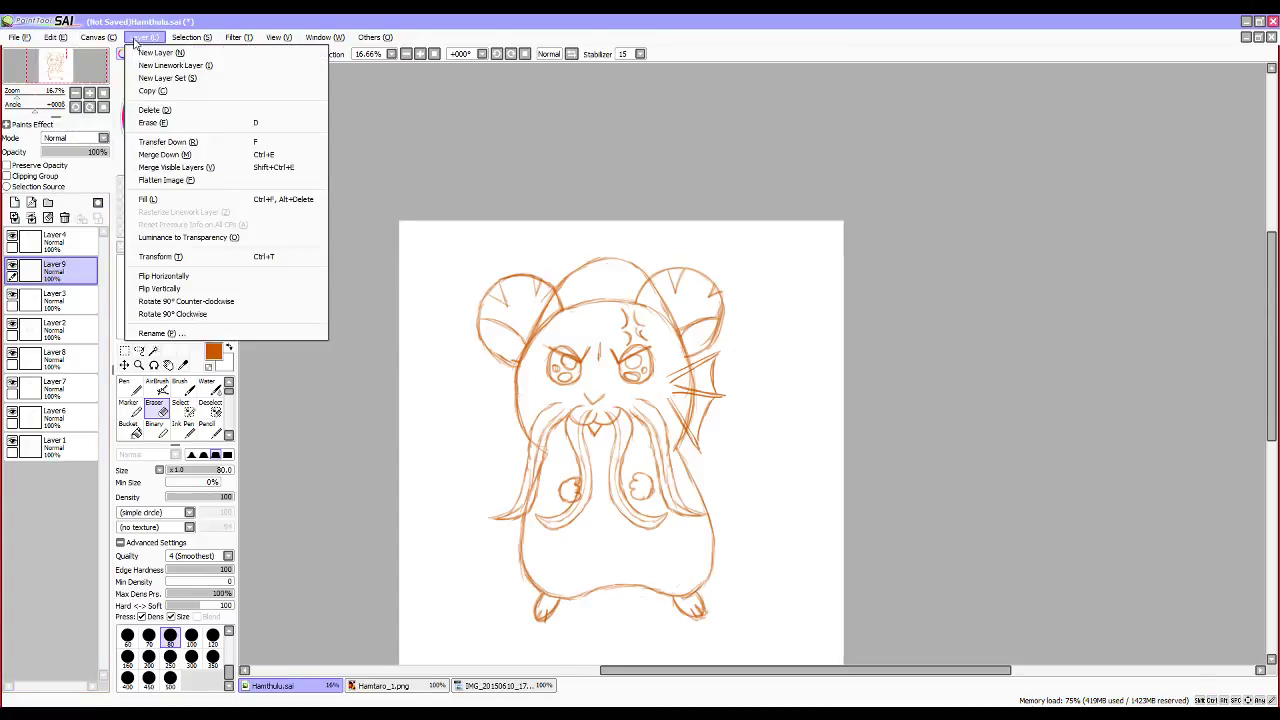
pyautogui.click(204, 277)
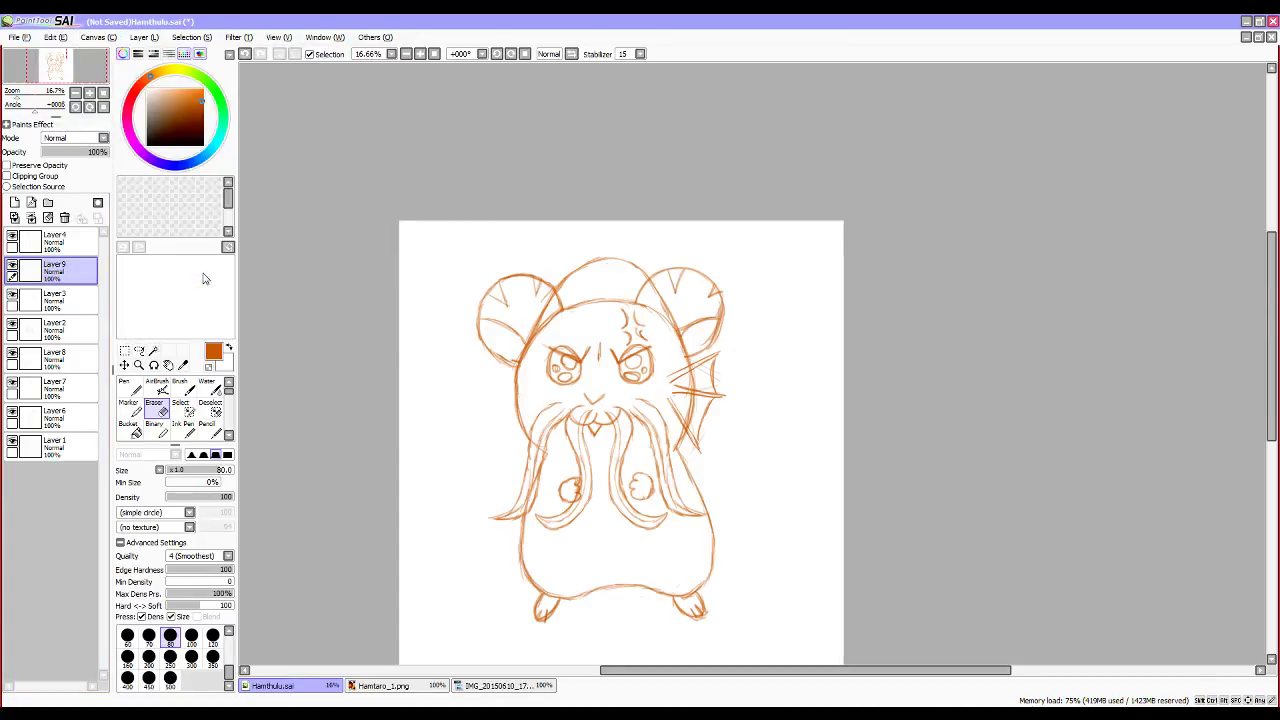
# Move the mirrored fin to the opposite side of the head, level with the original fin.
pyautogui.click(124, 365)
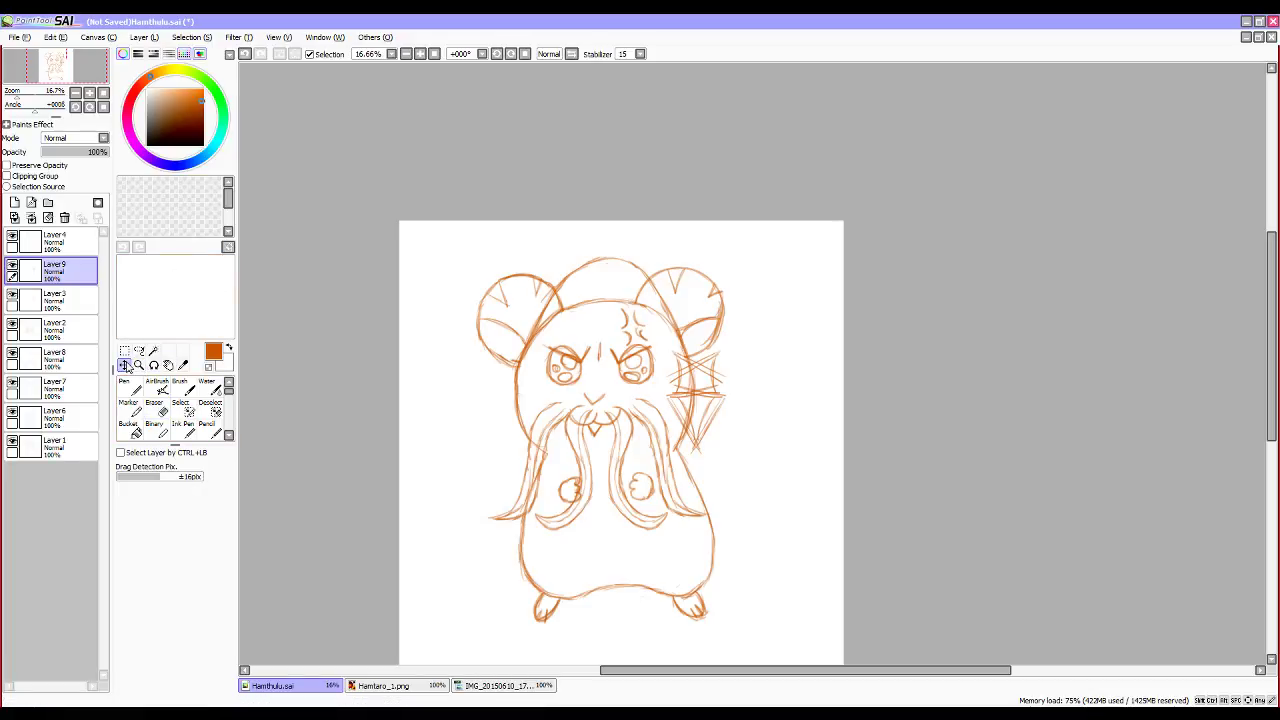
pyautogui.moveTo(705, 421); pyautogui.dragTo(524, 426)
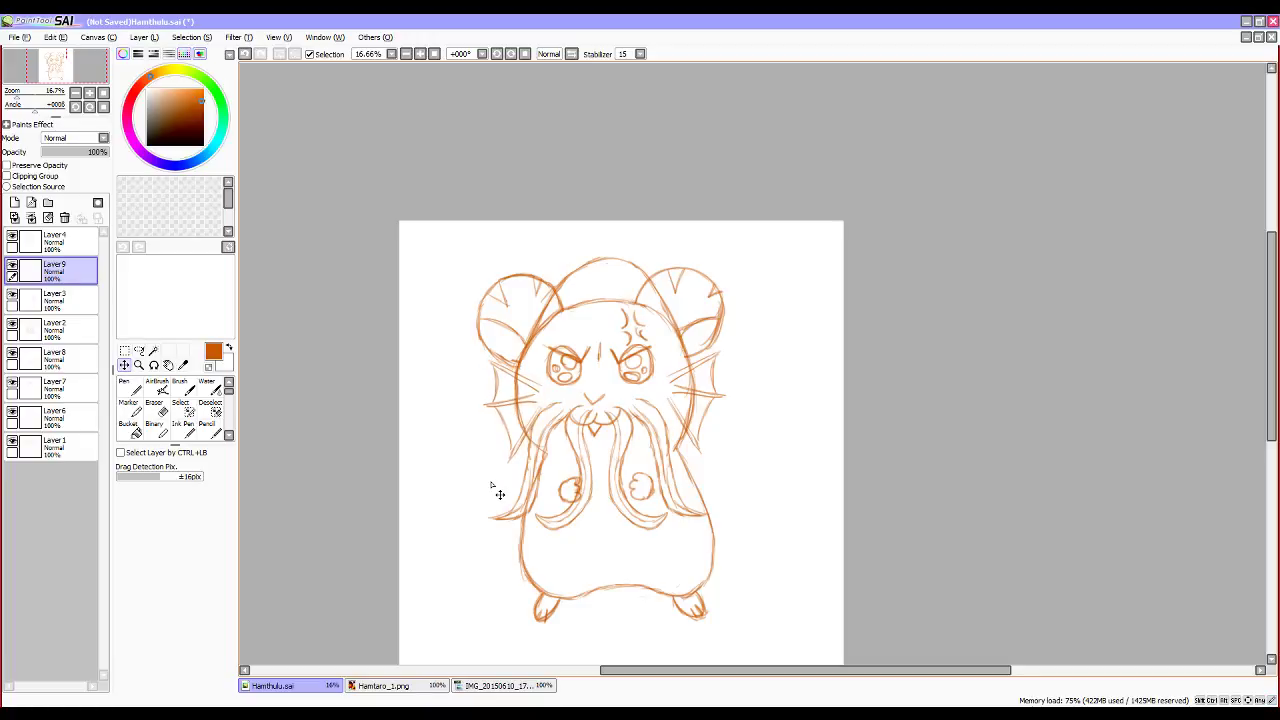
pyautogui.moveTo(515, 431); pyautogui.dragTo(512, 435)
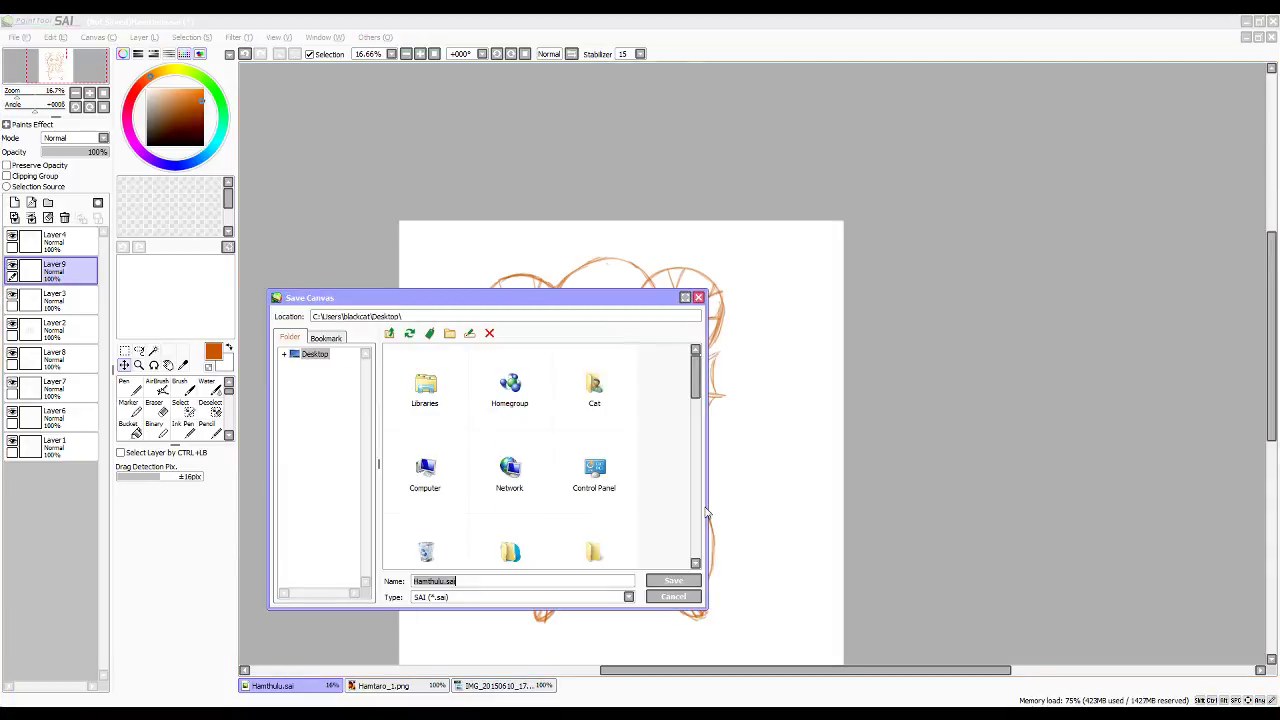
# Save the canvas to the Desktop as Hamthulu.sai and select Layer4.
pyautogui.press('Return')
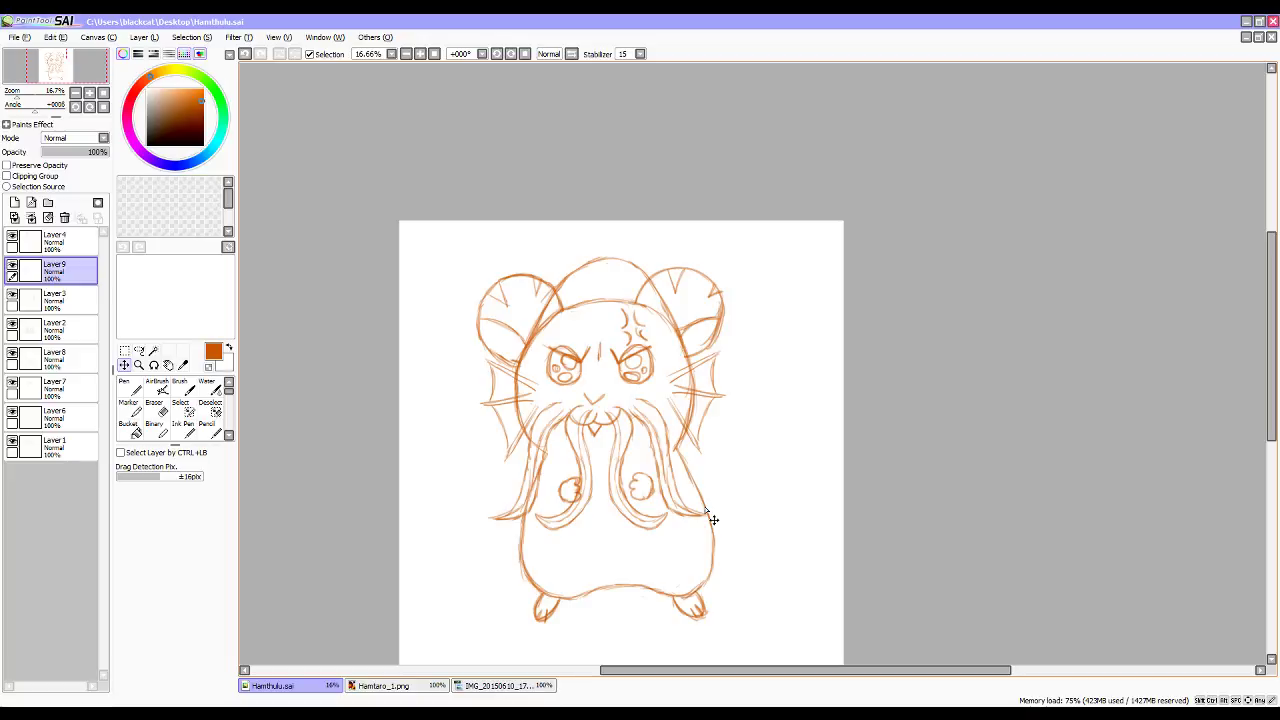
pyautogui.click(70, 238)
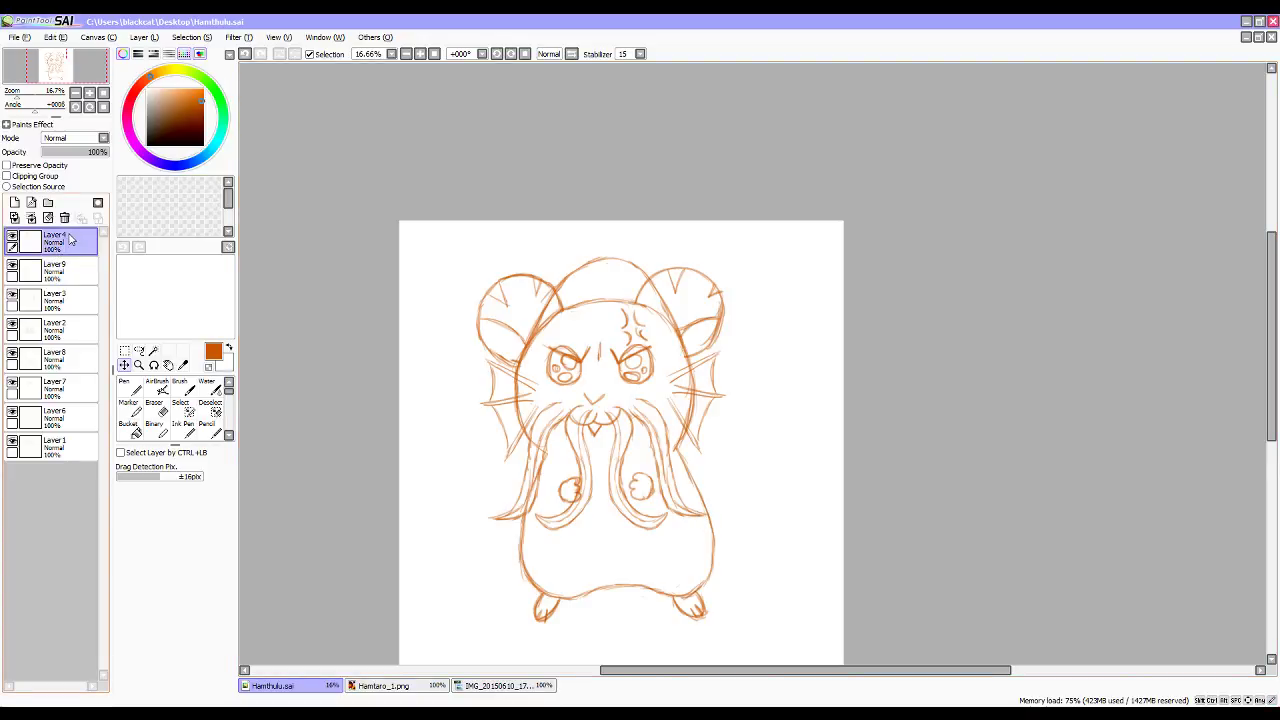
# Merge Layer4 and Layer9 down into Layer3 and toggle the merged layer's visibility to check its contents.
pyautogui.hotkey('ctrl', 'e')
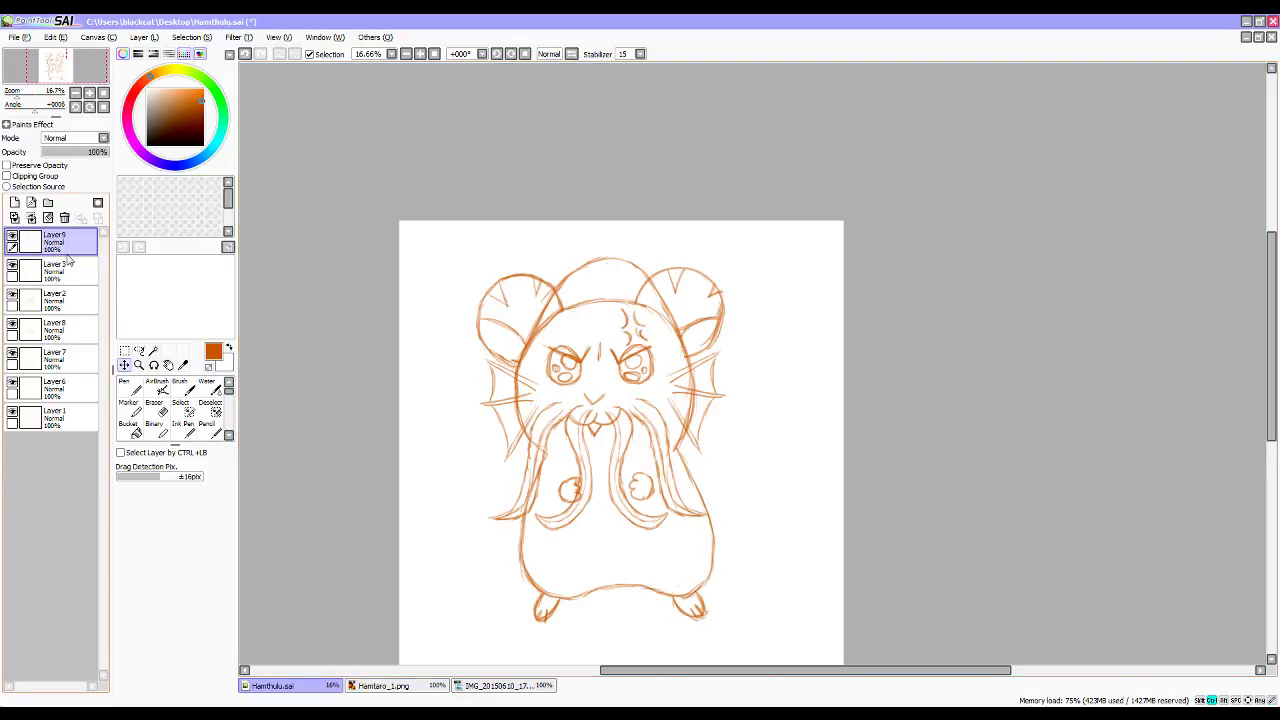
pyautogui.hotkey('ctrl', 'e')
pyautogui.click(11, 235)
pyautogui.click(11, 235)
pyautogui.click(12, 240)
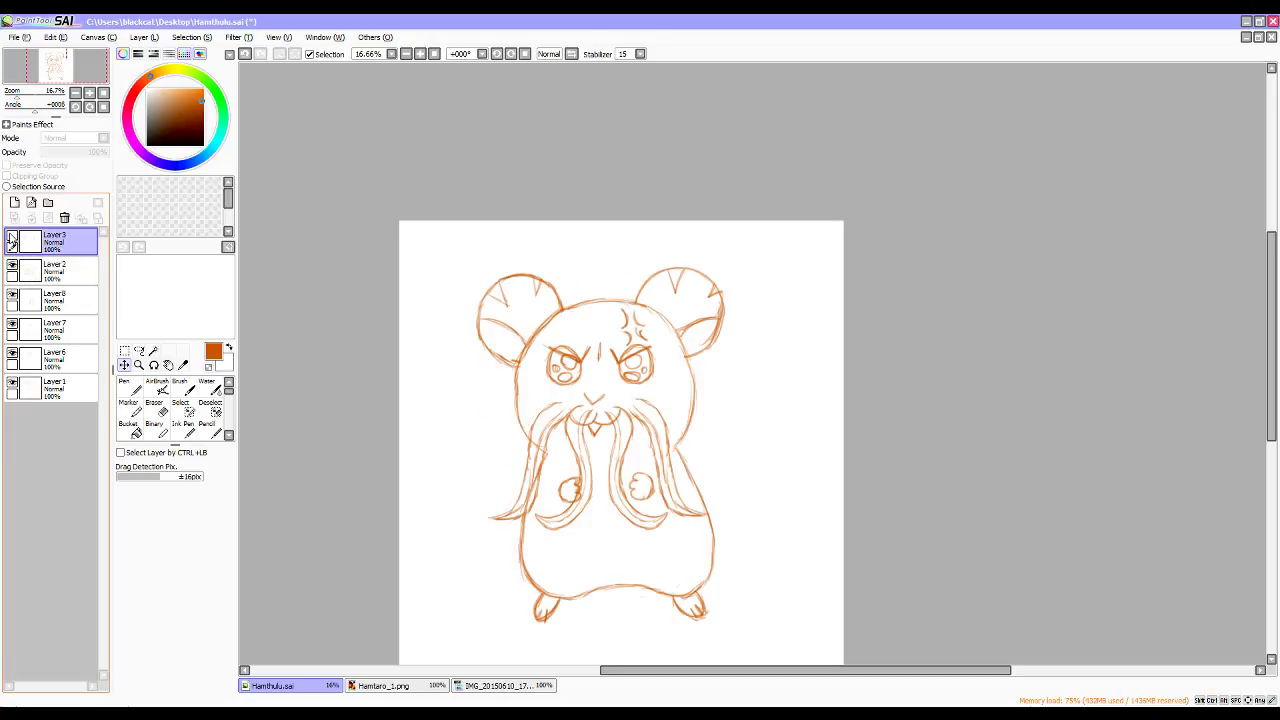
pyautogui.click(12, 240)
pyautogui.press('ctrl')
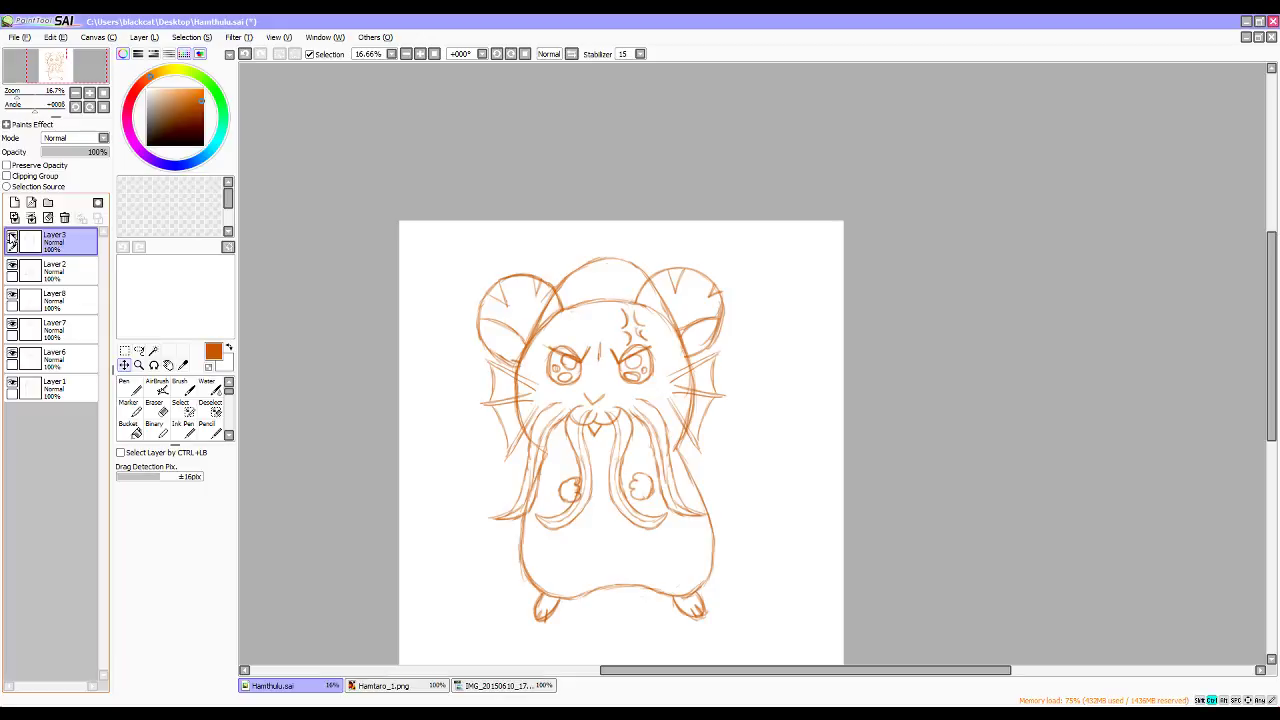
# Merge Layer3 and all the remaining sketch layers down into Layer1.
pyautogui.hotkey('ctrl', 'e')
pyautogui.hotkey('ctrl', 'e')
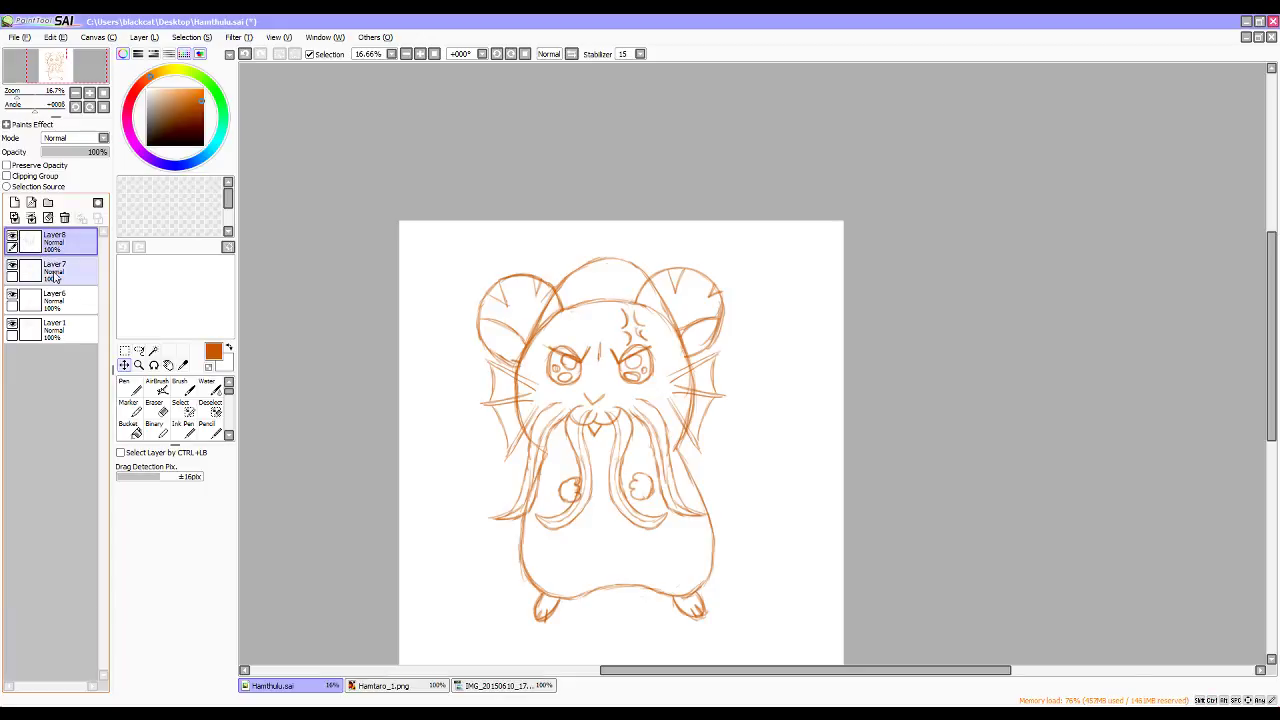
pyautogui.press('ctrl')
pyautogui.hotkey('ctrl', 'e')
pyautogui.hotkey('ctrl', 'e')
pyautogui.hotkey('ctrl', 'e')
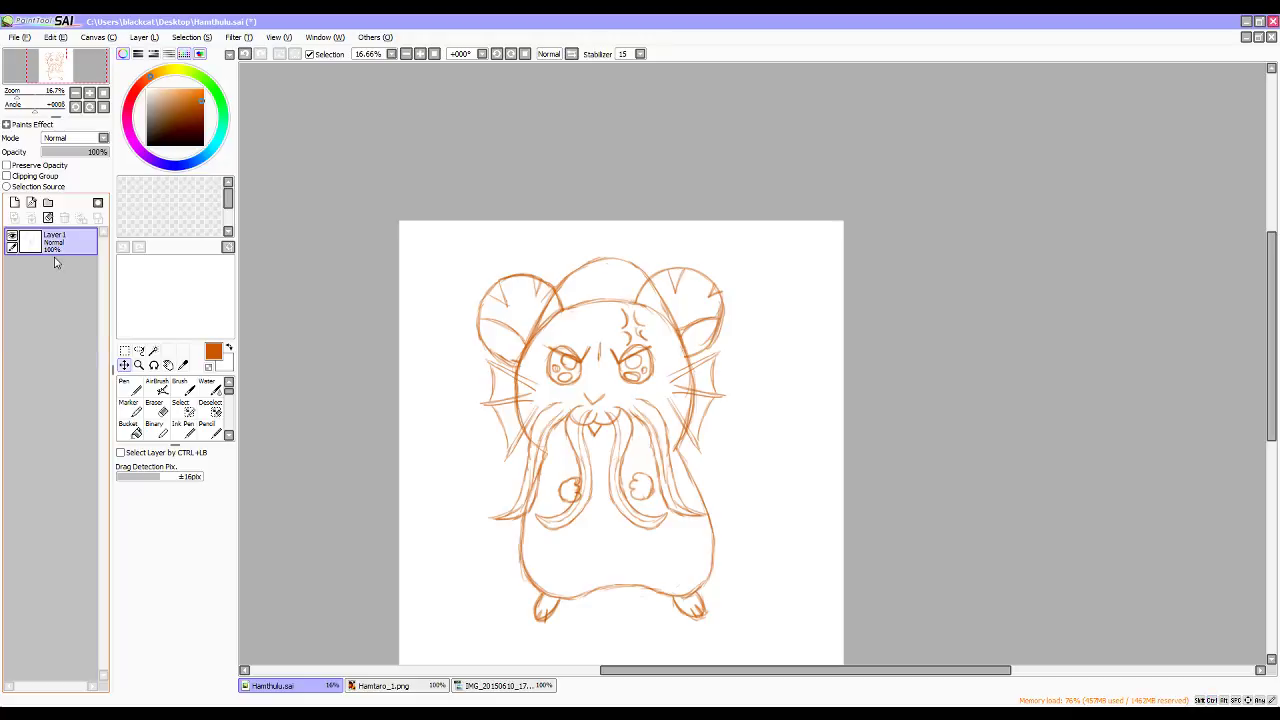
# Add a new layer above the merged sketch and try a Pencil stroke beside the body.
pyautogui.click(15, 203)
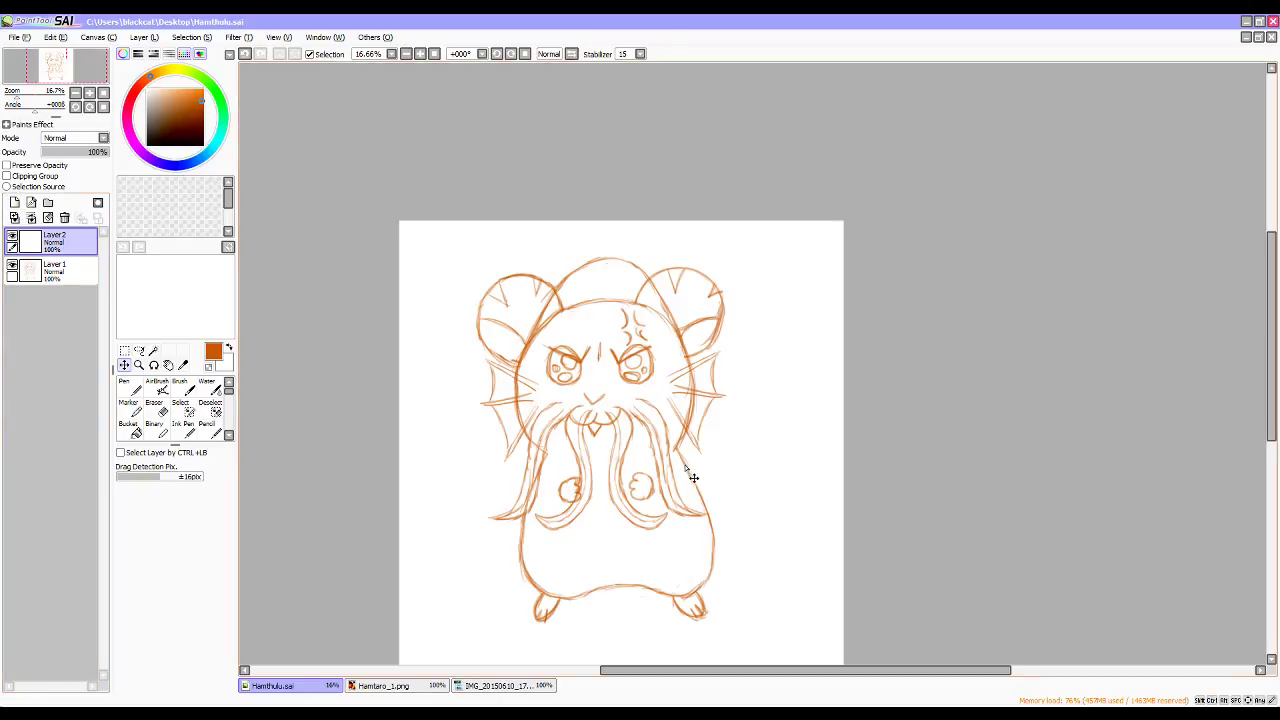
pyautogui.press('n')
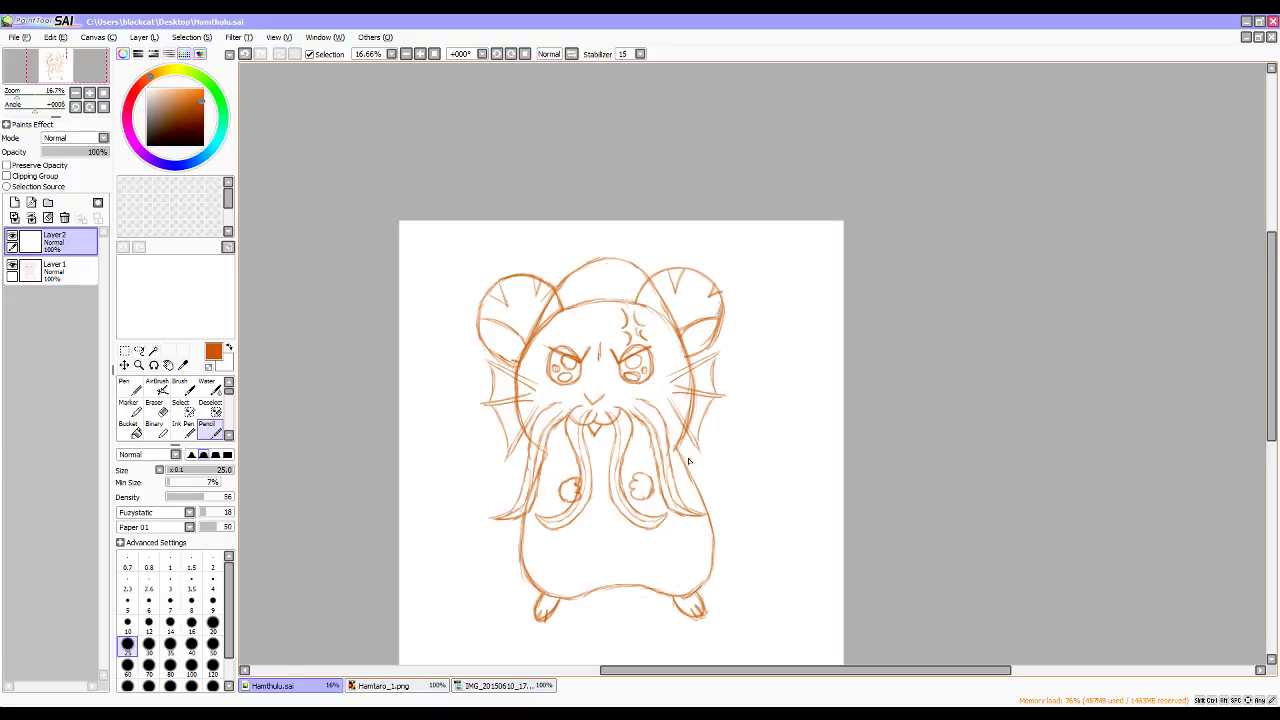
pyautogui.moveTo(679, 460)
pyautogui.mouseDown()
pyautogui.moveTo(763, 394)
pyautogui.moveTo(777, 437)
pyautogui.moveTo(756, 460)
pyautogui.mouseUp()
pyautogui.hotkey('ctrl', 'z')
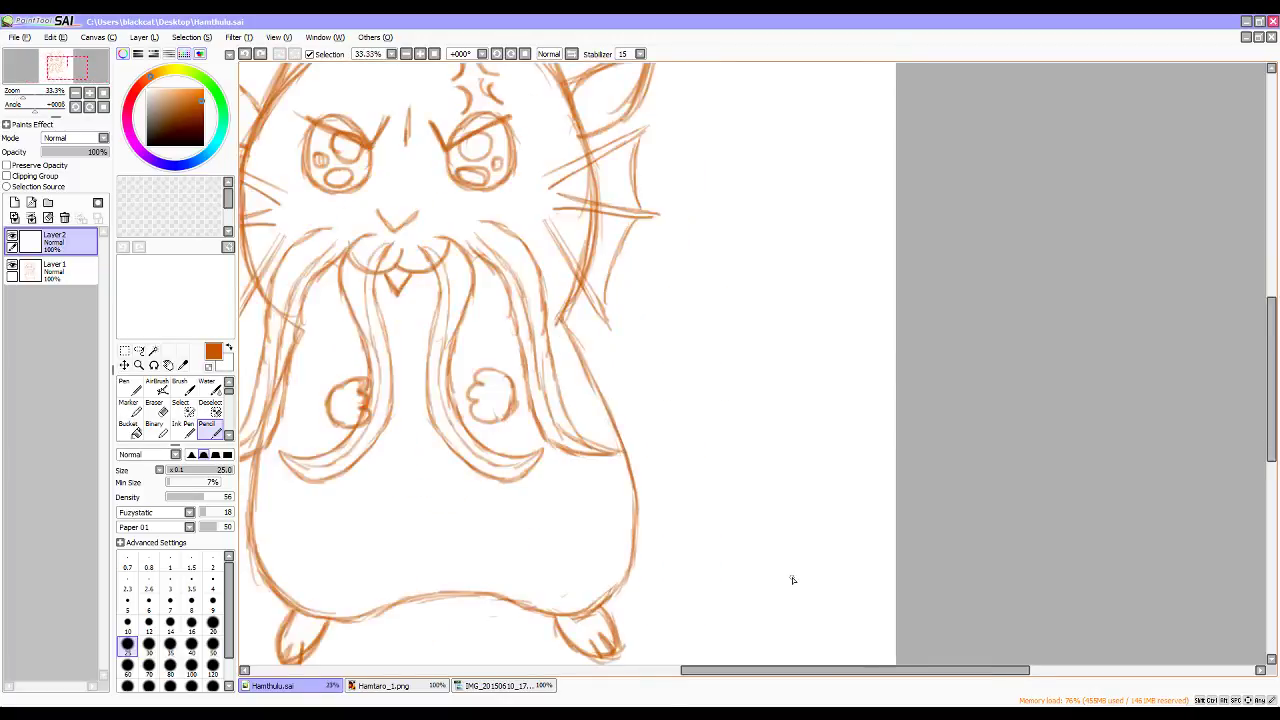
pyautogui.scroll(-1, 789, 571)
pyautogui.scroll(1, 789, 571)
pyautogui.moveTo(751, 583); pyautogui.dragTo(748, 521)
# Close the sketch and both reference images, and reopen Hamthulu.sai from the recent files.
pyautogui.click(1271, 37)
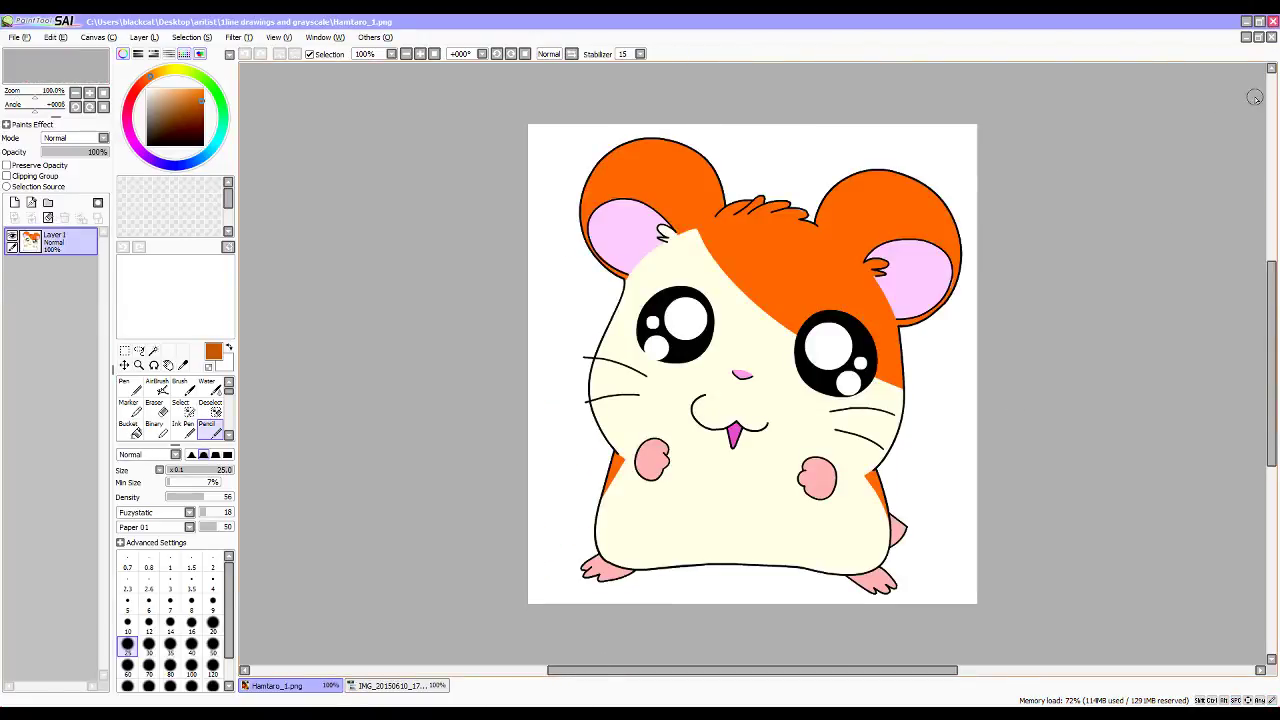
pyautogui.click(1271, 37)
pyautogui.click(1271, 37)
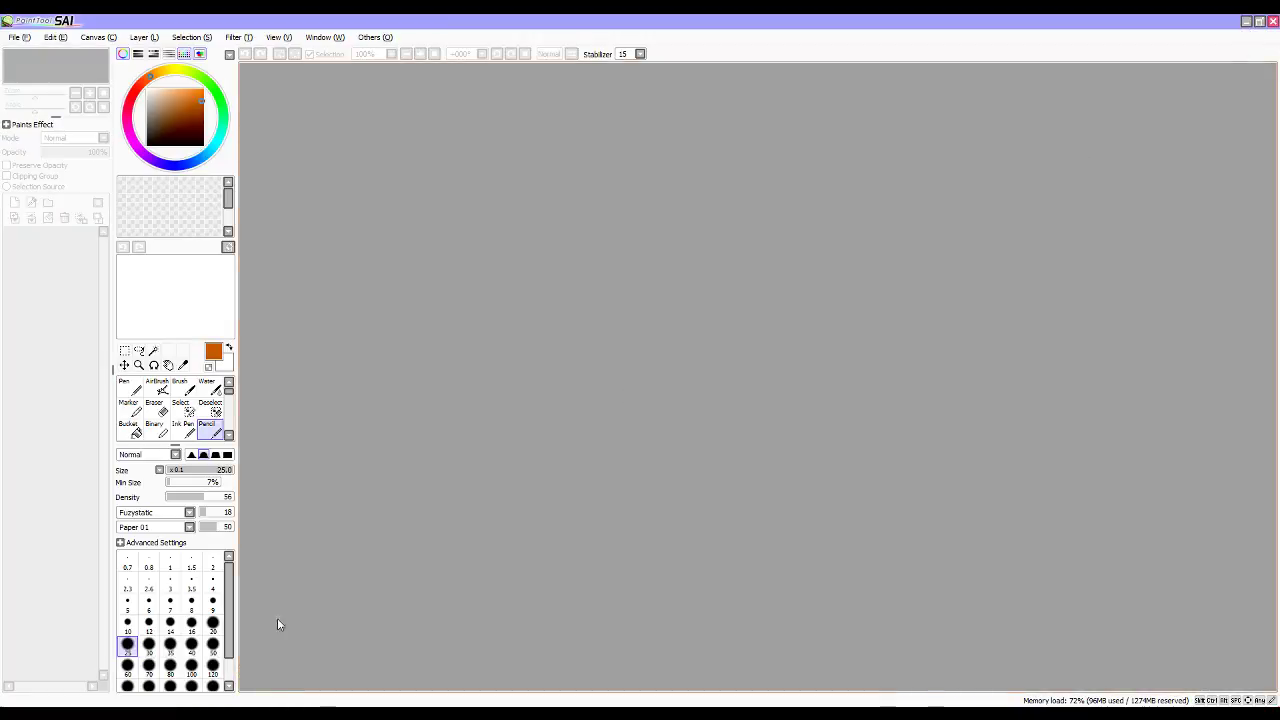
pyautogui.click(19, 37)
pyautogui.moveTo(45, 93)
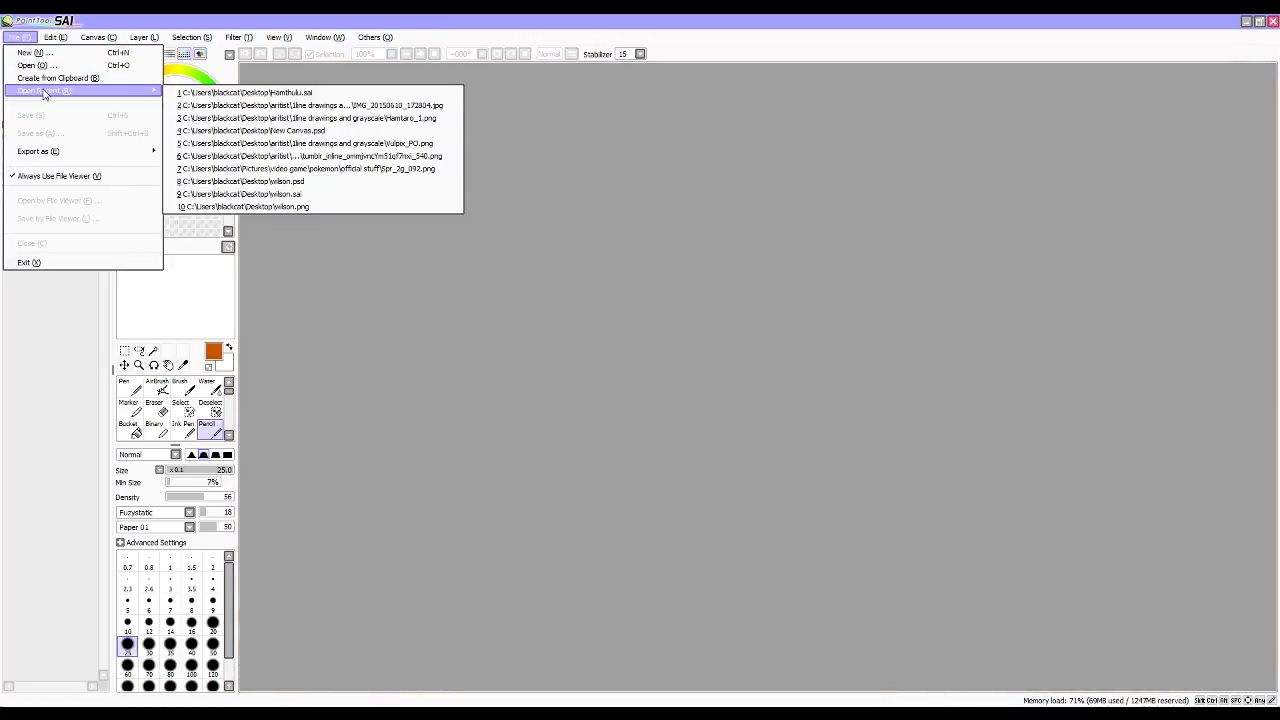
pyautogui.click(181, 92)
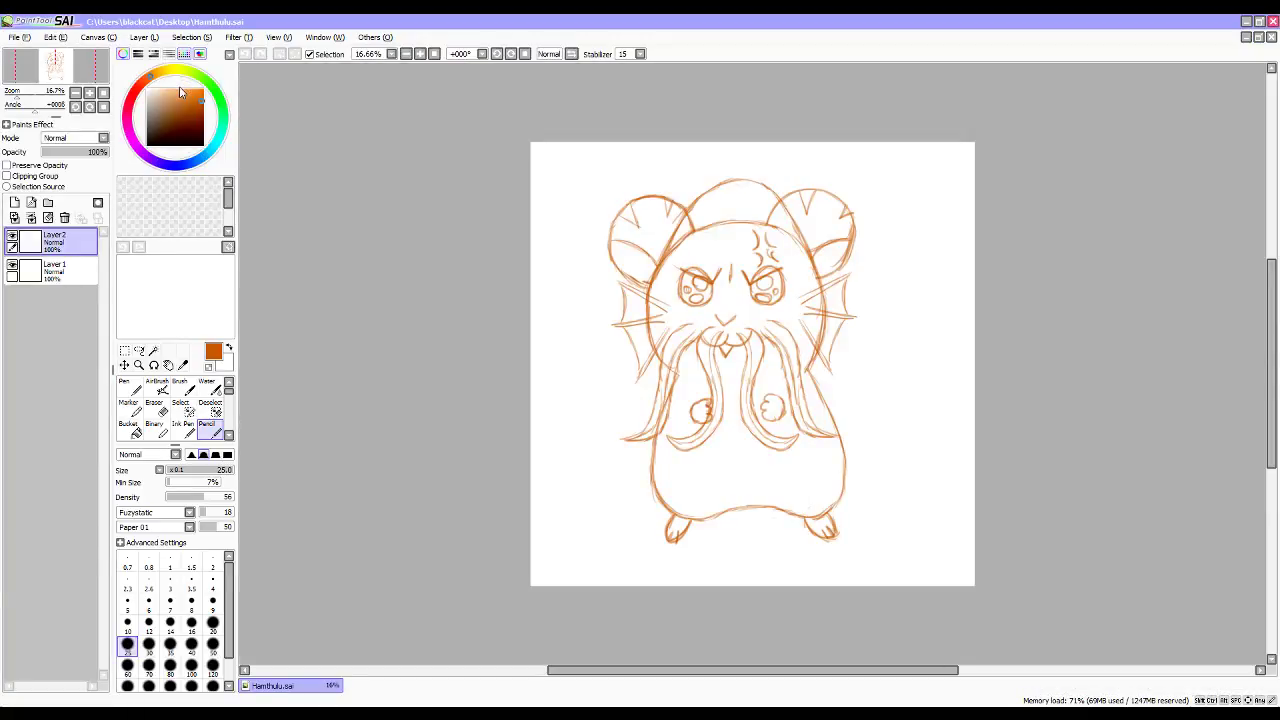
# Check and delete the empty Layer2, and set the drawing colour to black.
pyautogui.click(12, 236)
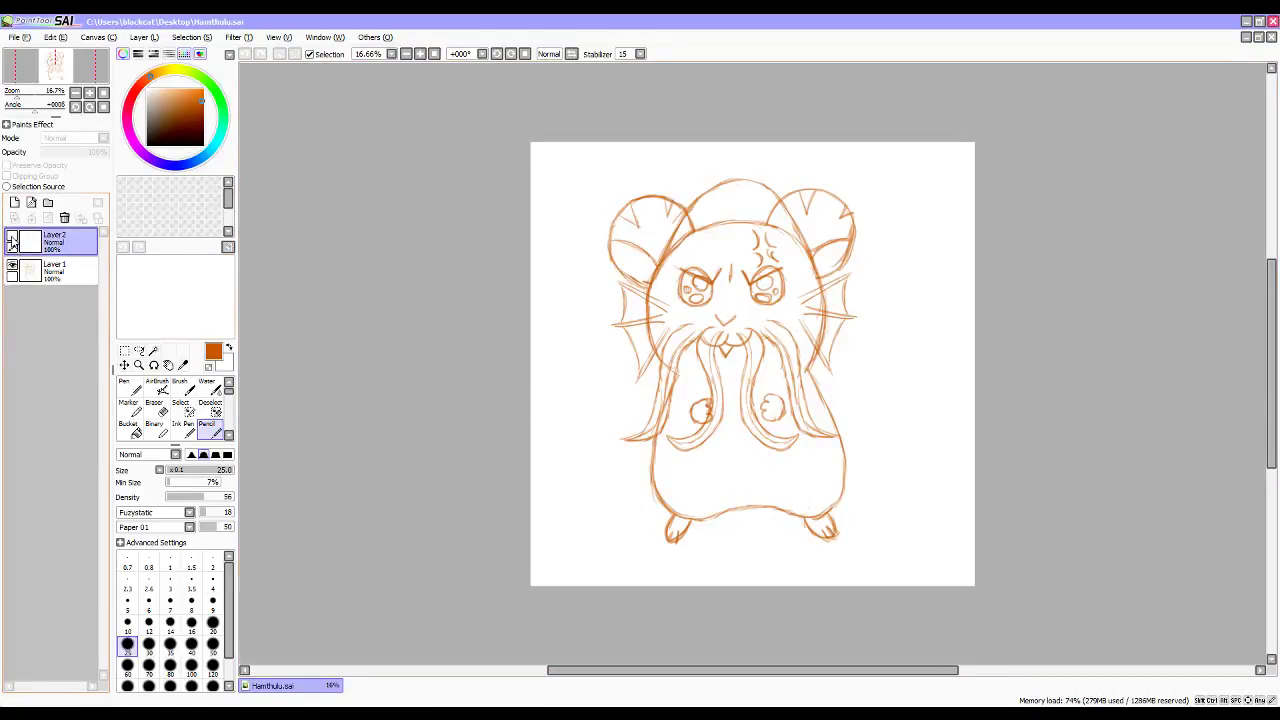
pyautogui.click(12, 236)
pyautogui.click(63, 217)
pyautogui.moveTo(157, 138); pyautogui.dragTo(97, 174)
pyautogui.moveTo(733, 670); pyautogui.dragTo(779, 675)
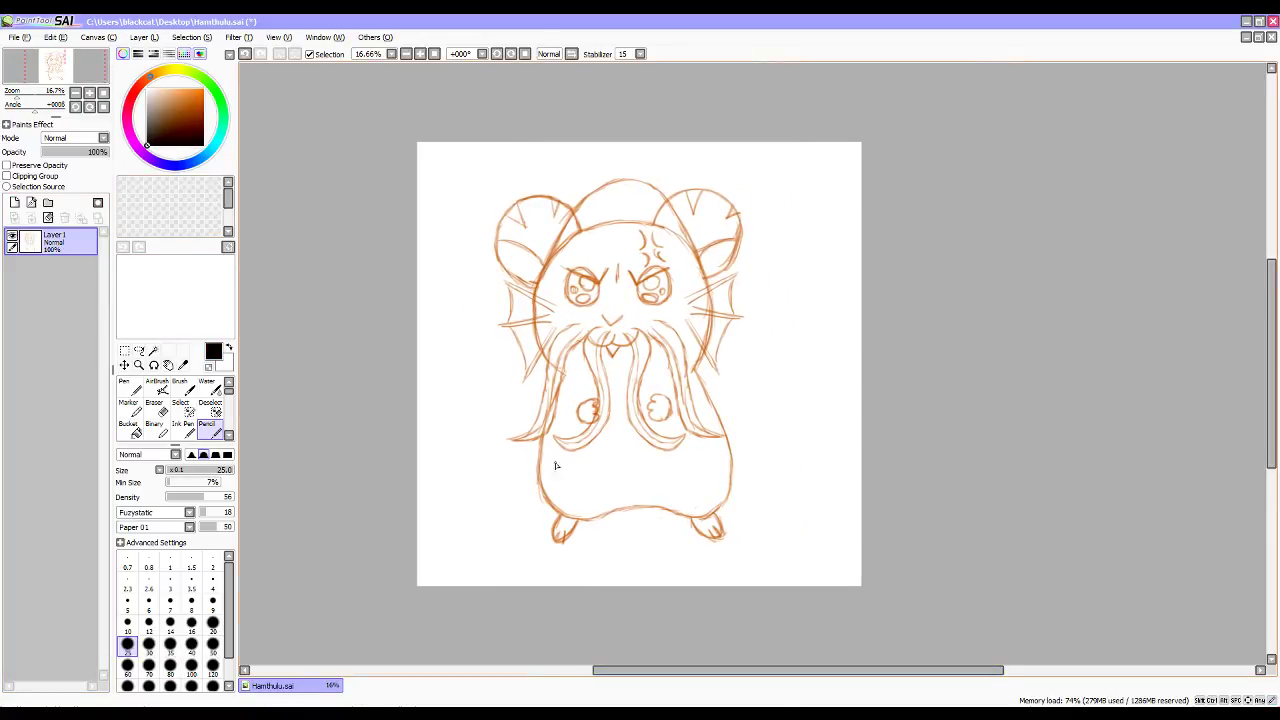
pyautogui.click(101, 719)
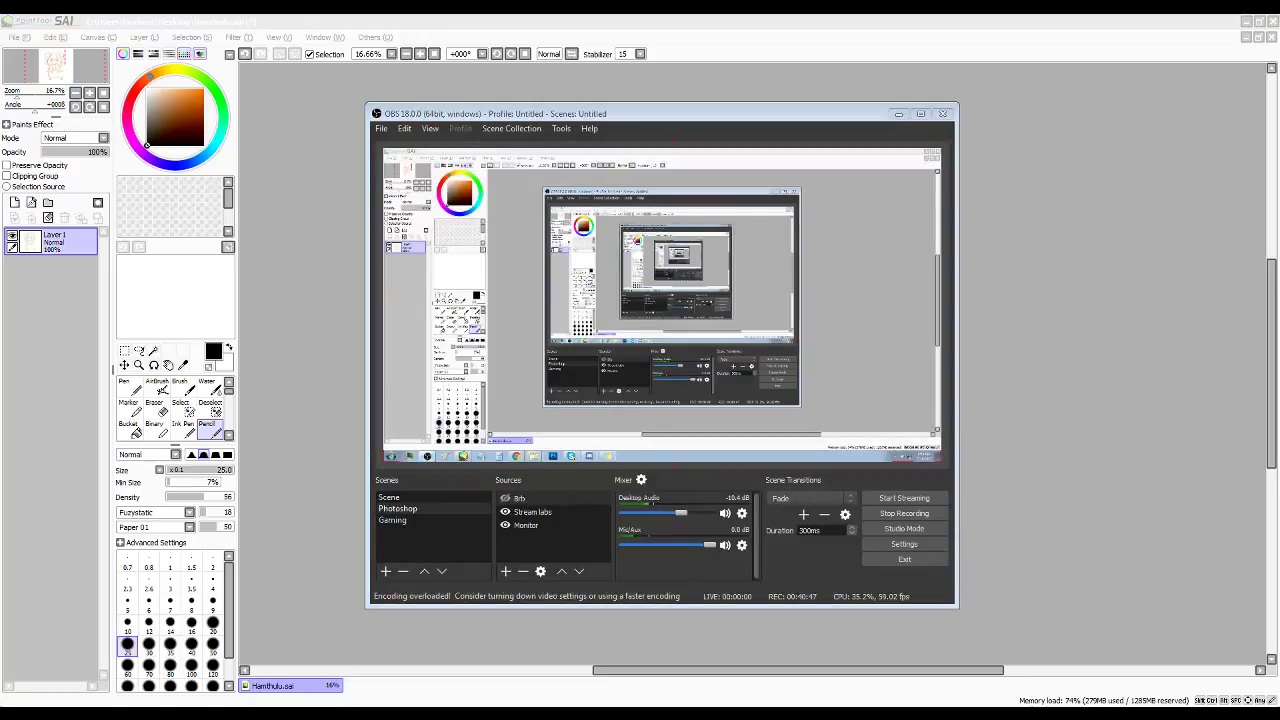
pyautogui.click(967, 503)
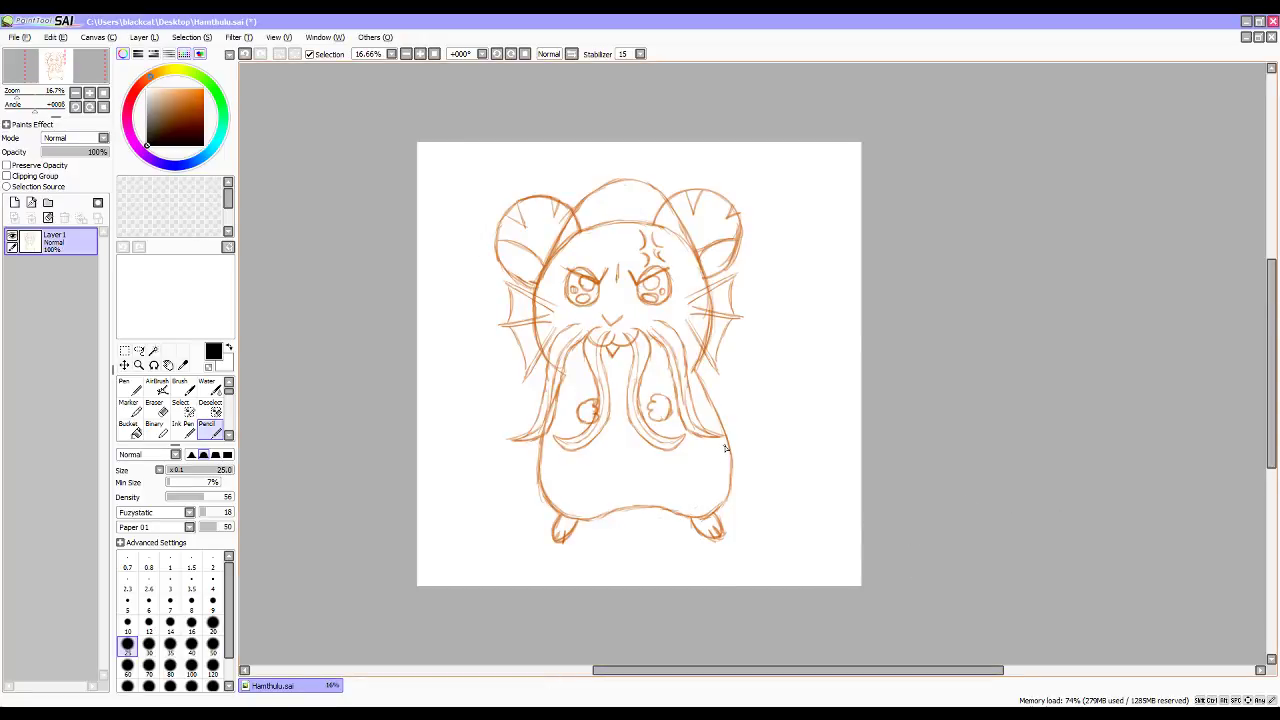
# Add a linework layer above Layer1 and try inking the left side of the head with the size 30 Pen.
pyautogui.scroll(-2, 809, 484)
pyautogui.scroll(3, 766, 472)
pyautogui.moveTo(696, 338); pyautogui.dragTo(658, 388)
pyautogui.scroll(2, 655, 388)
pyautogui.scroll(-2, 635, 331)
pyautogui.moveTo(615, 293); pyautogui.dragTo(629, 326)
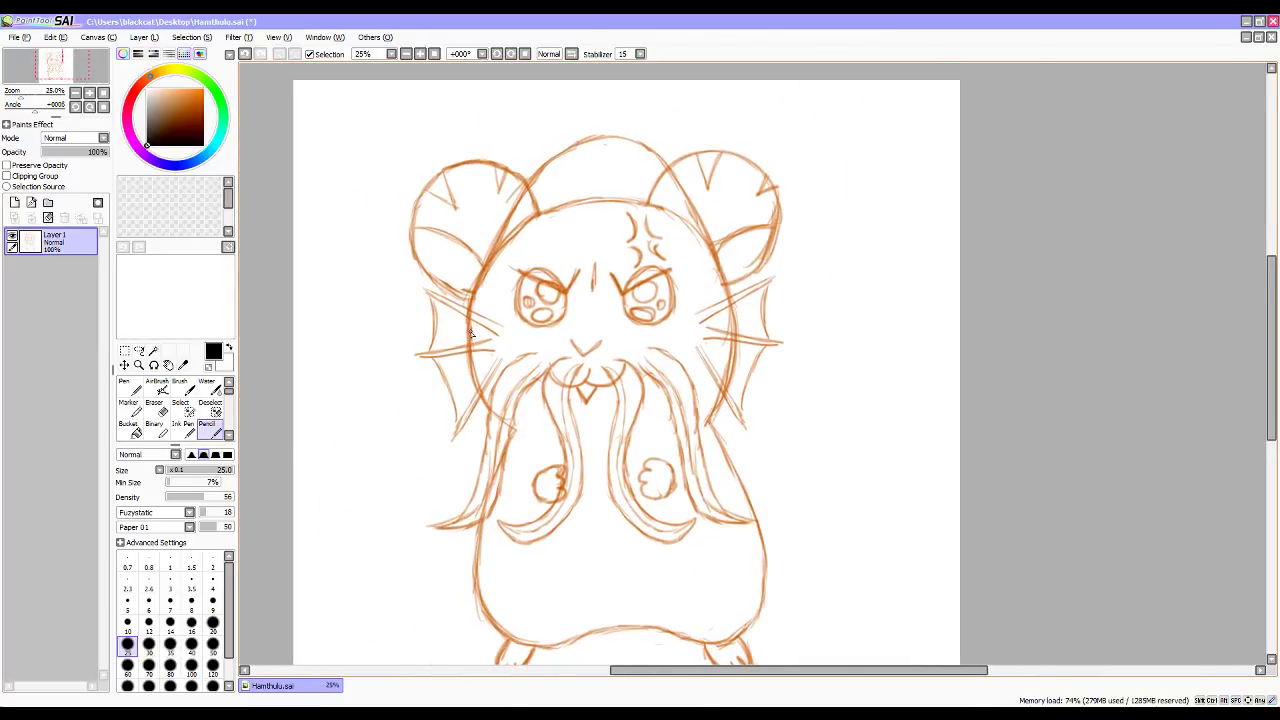
pyautogui.click(31, 202)
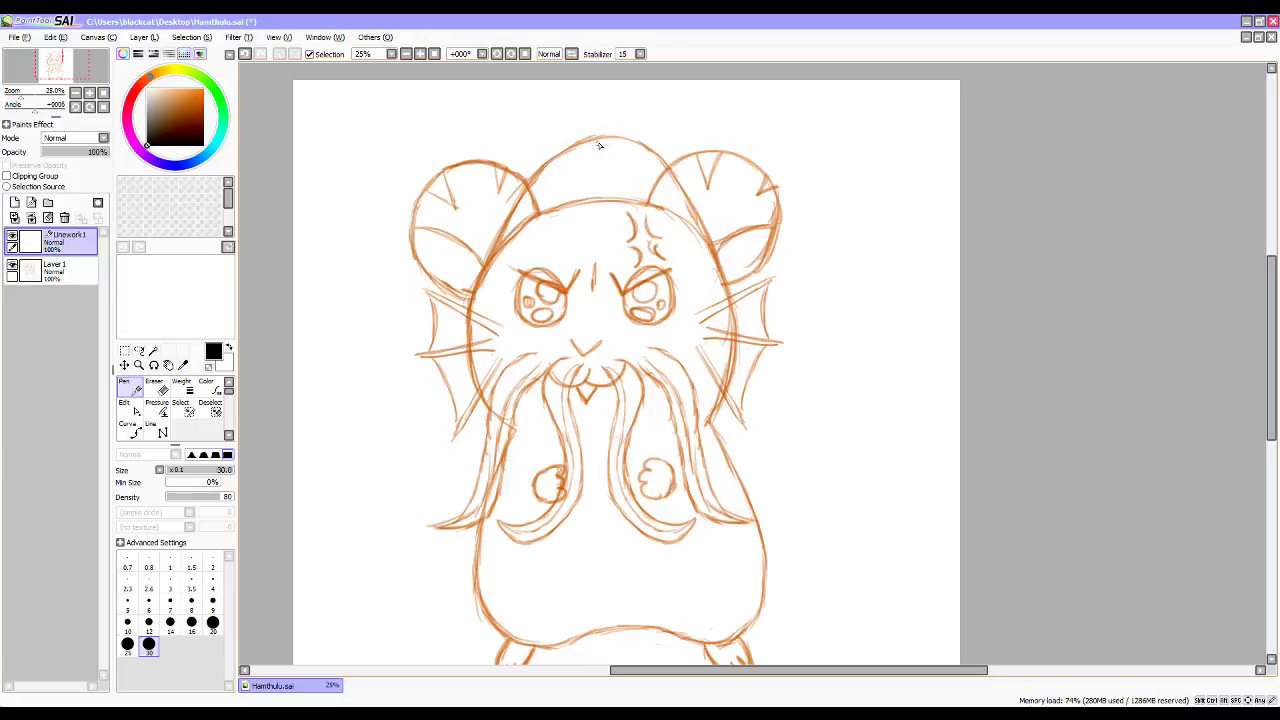
pyautogui.moveTo(605, 142)
pyautogui.mouseDown()
pyautogui.moveTo(514, 204)
pyautogui.moveTo(475, 282)
pyautogui.moveTo(471, 370)
pyautogui.moveTo(526, 434)
pyautogui.mouseUp()
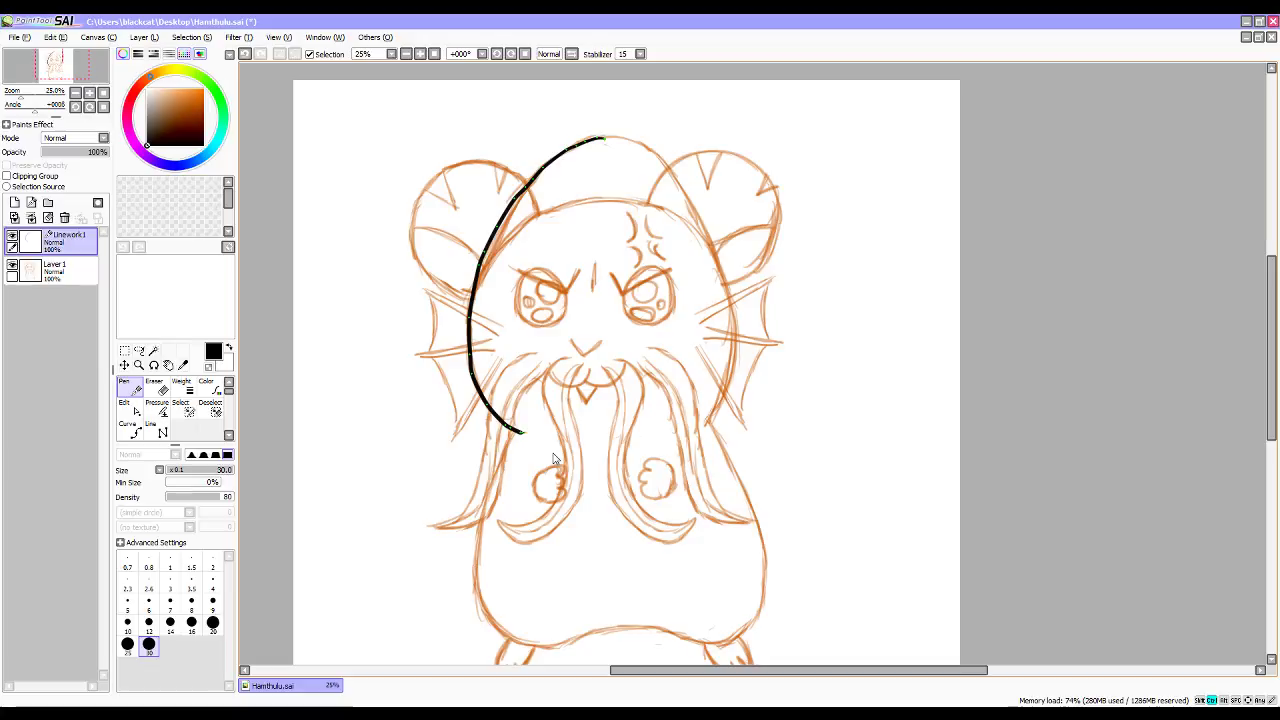
pyautogui.hotkey('ctrl', 'z')
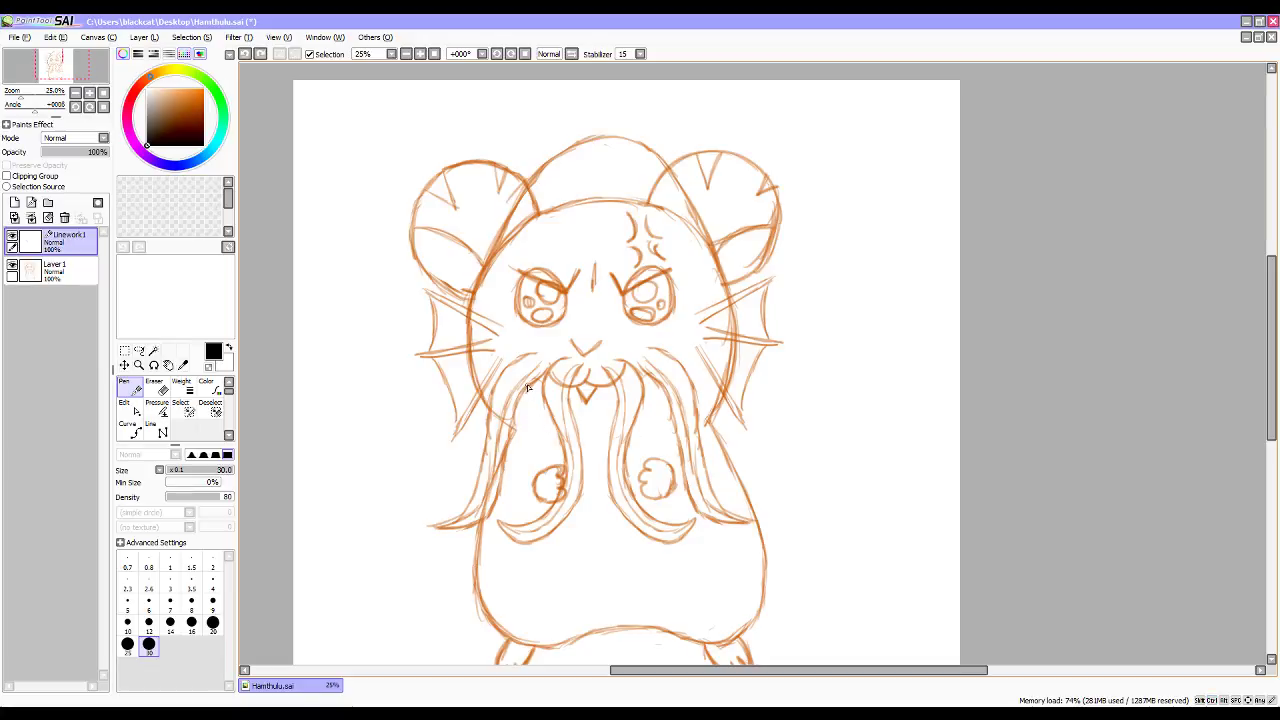
# Set the Pen size to 25 and ink the head outline from the left cheek over the crown to the right cheek.
pyautogui.press('[')
pyautogui.press('[')
pyautogui.press('[')
pyautogui.press('[')
pyautogui.press('[')
pyautogui.press('[')
pyautogui.press(']')
pyautogui.press(']')
pyautogui.press(']')
pyautogui.press(']')
pyautogui.press(']')
pyautogui.moveTo(594, 138)
pyautogui.mouseDown()
pyautogui.moveTo(556, 160)
pyautogui.moveTo(502, 228)
pyautogui.moveTo(470, 330)
pyautogui.moveTo(468, 358)
pyautogui.moveTo(524, 433)
pyautogui.mouseUp()
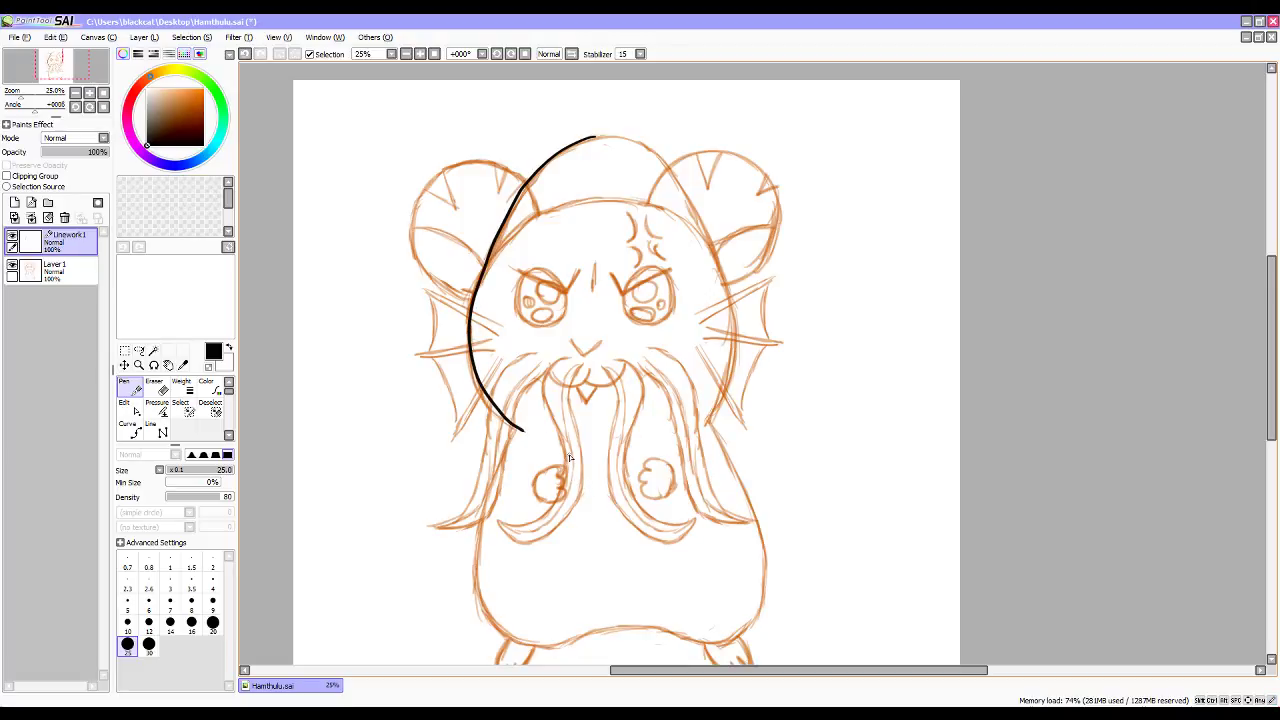
pyautogui.hotkey('ctrl', 'z')
pyautogui.moveTo(521, 434)
pyautogui.mouseDown()
pyautogui.moveTo(490, 416)
pyautogui.moveTo(468, 350)
pyautogui.moveTo(492, 255)
pyautogui.moveTo(525, 195)
pyautogui.moveTo(594, 141)
pyautogui.moveTo(636, 150)
pyautogui.moveTo(680, 200)
pyautogui.moveTo(712, 272)
pyautogui.moveTo(724, 352)
pyautogui.moveTo(702, 425)
pyautogui.mouseUp()
# Remove surplus control points on the right side of the head outline and pull the curve outward to match the sketched cheek.
pyautogui.press('ctrl')
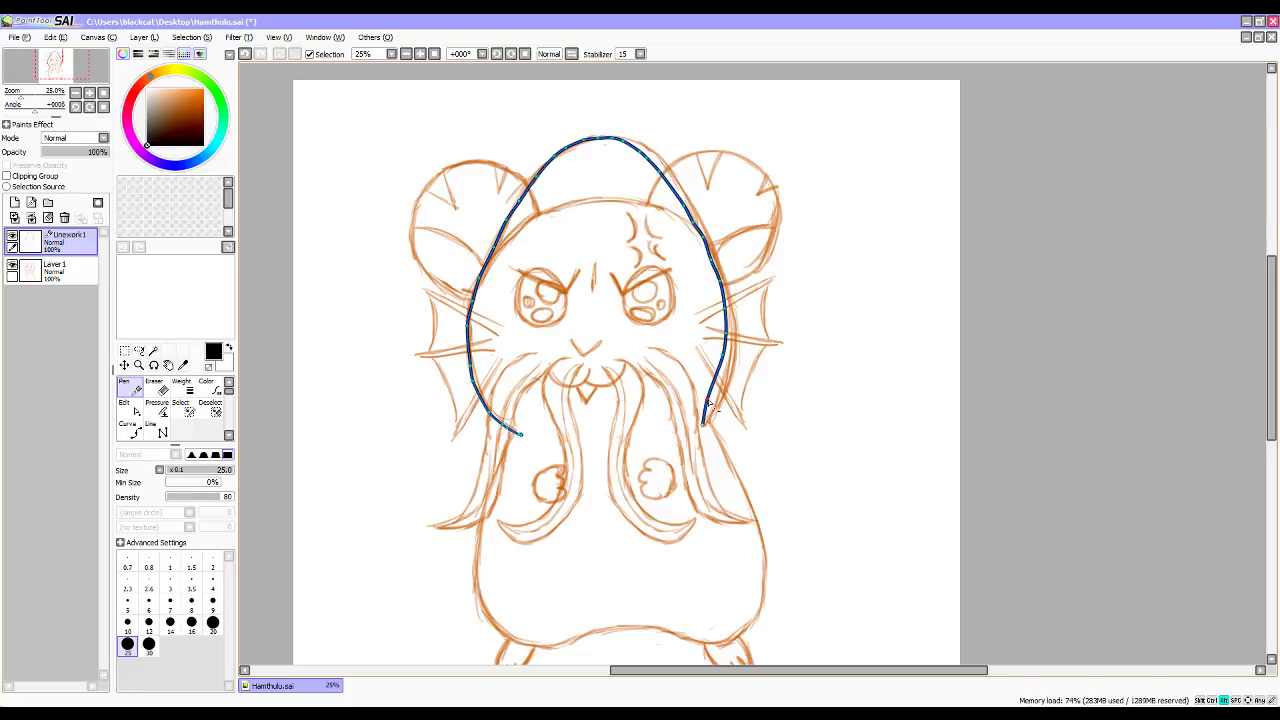
pyautogui.moveTo(726, 338); pyautogui.dragTo(703, 237)
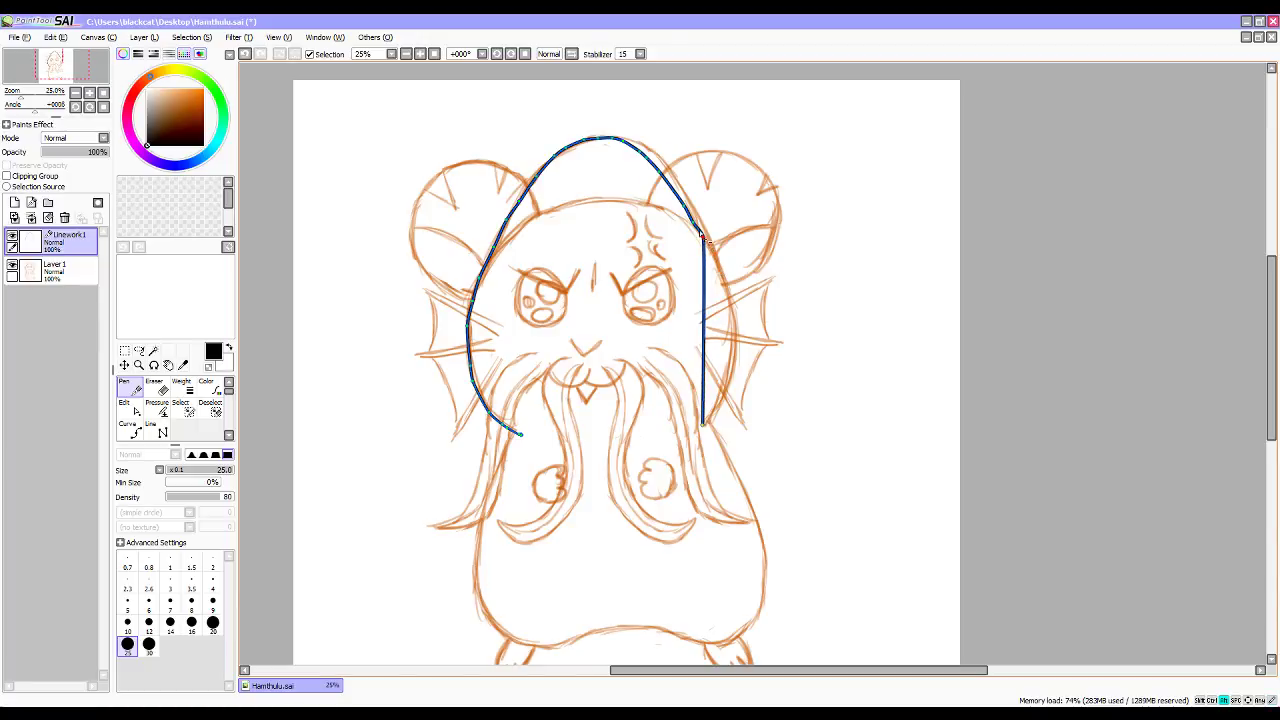
pyautogui.keyDown('alt'); pyautogui.click(704, 239); pyautogui.keyUp('alt')
pyautogui.hotkey('ctrl', 'z')
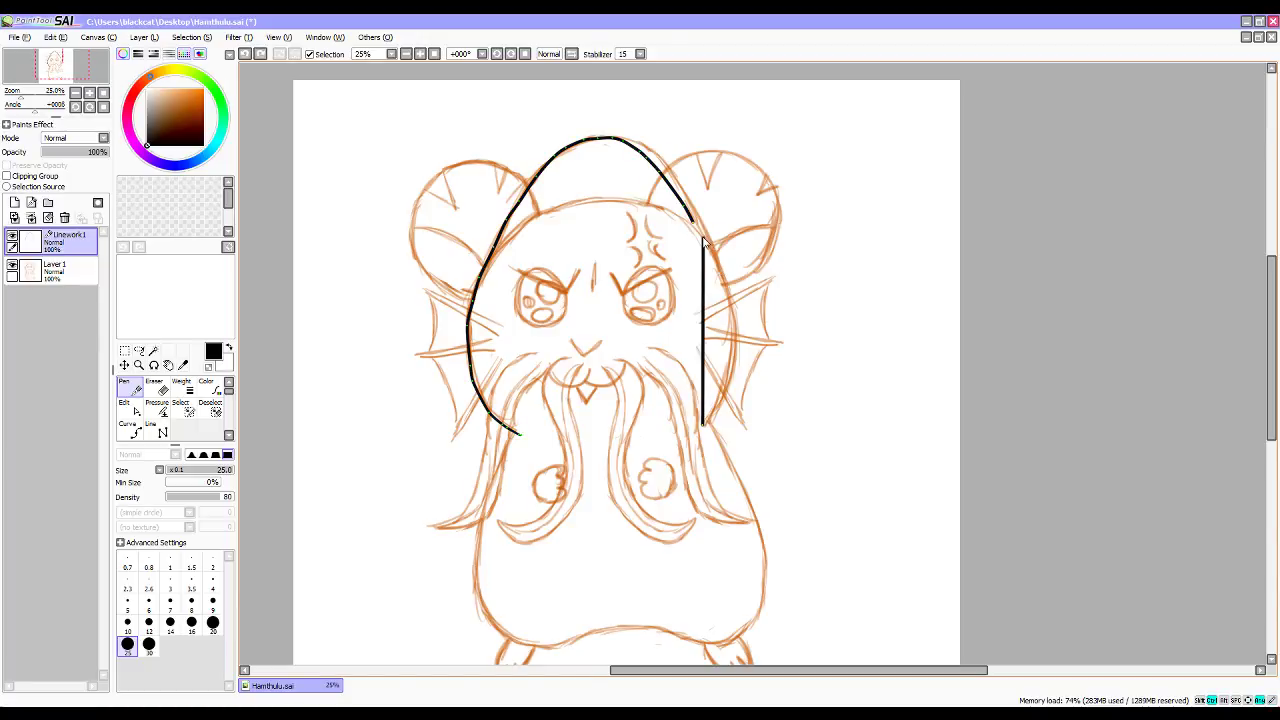
pyautogui.press('Return')
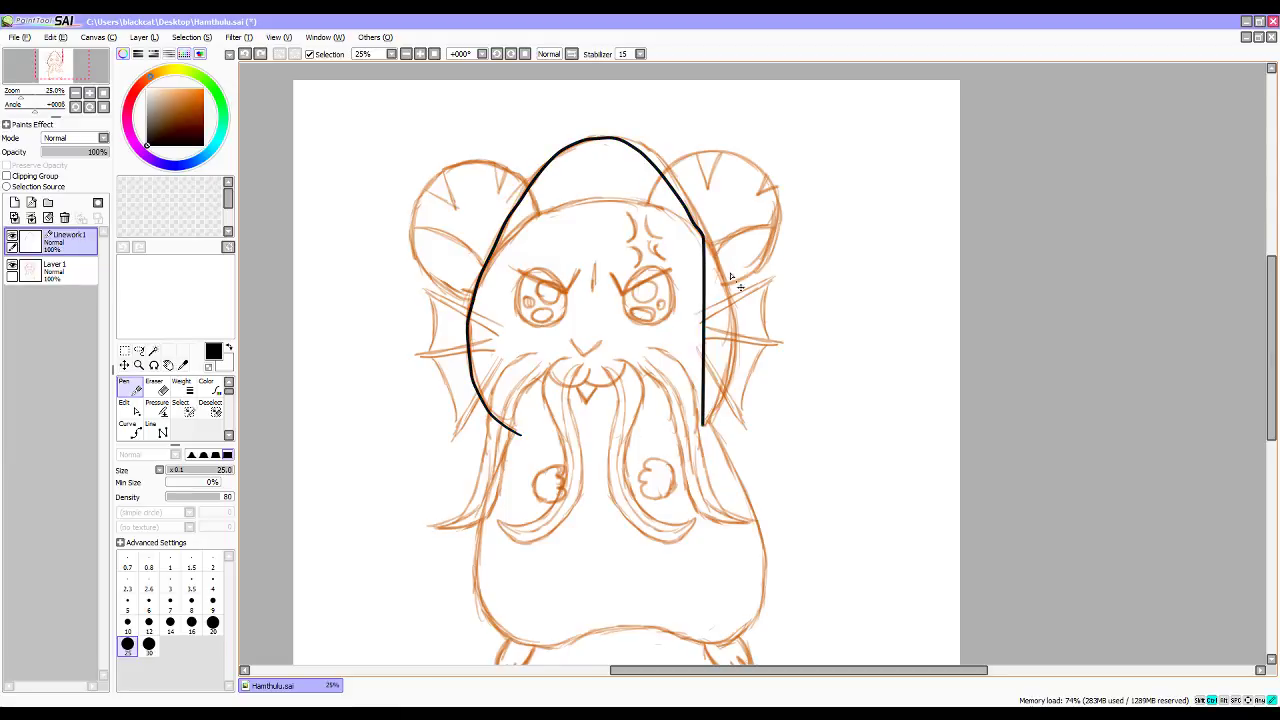
pyautogui.hotkey('ctrl', 'z')
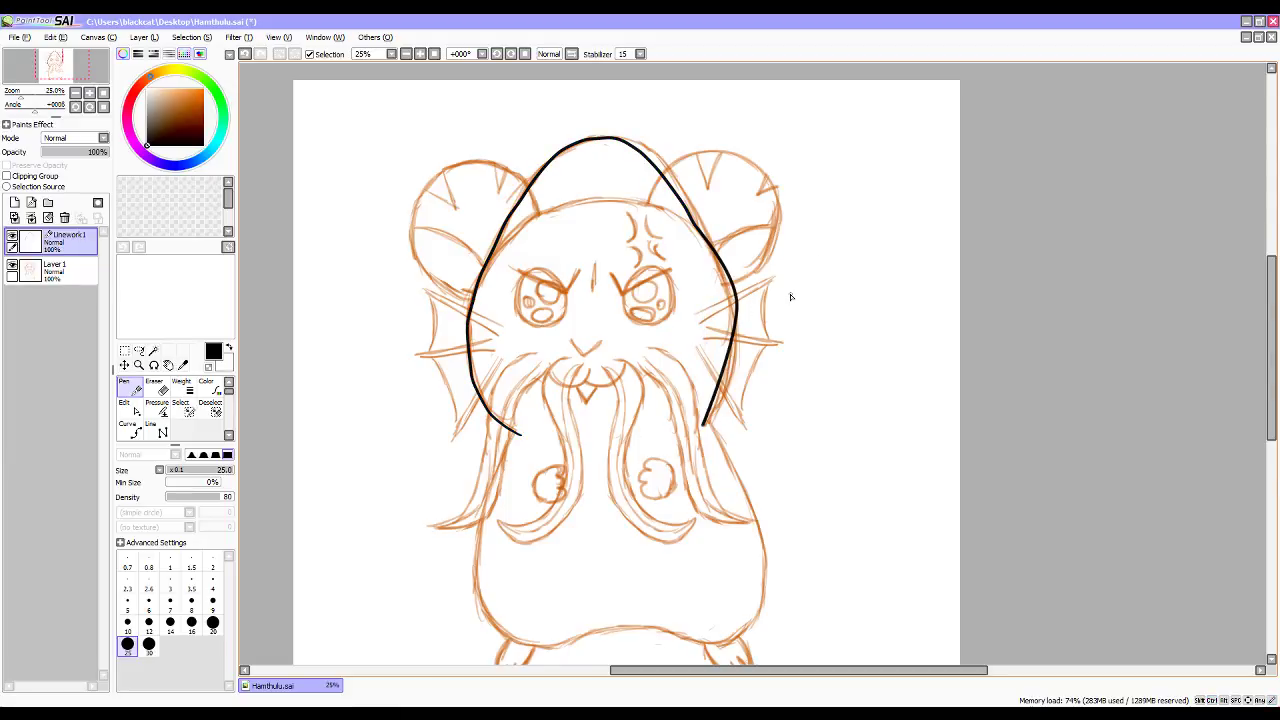
pyautogui.moveTo(739, 312); pyautogui.dragTo(736, 345)
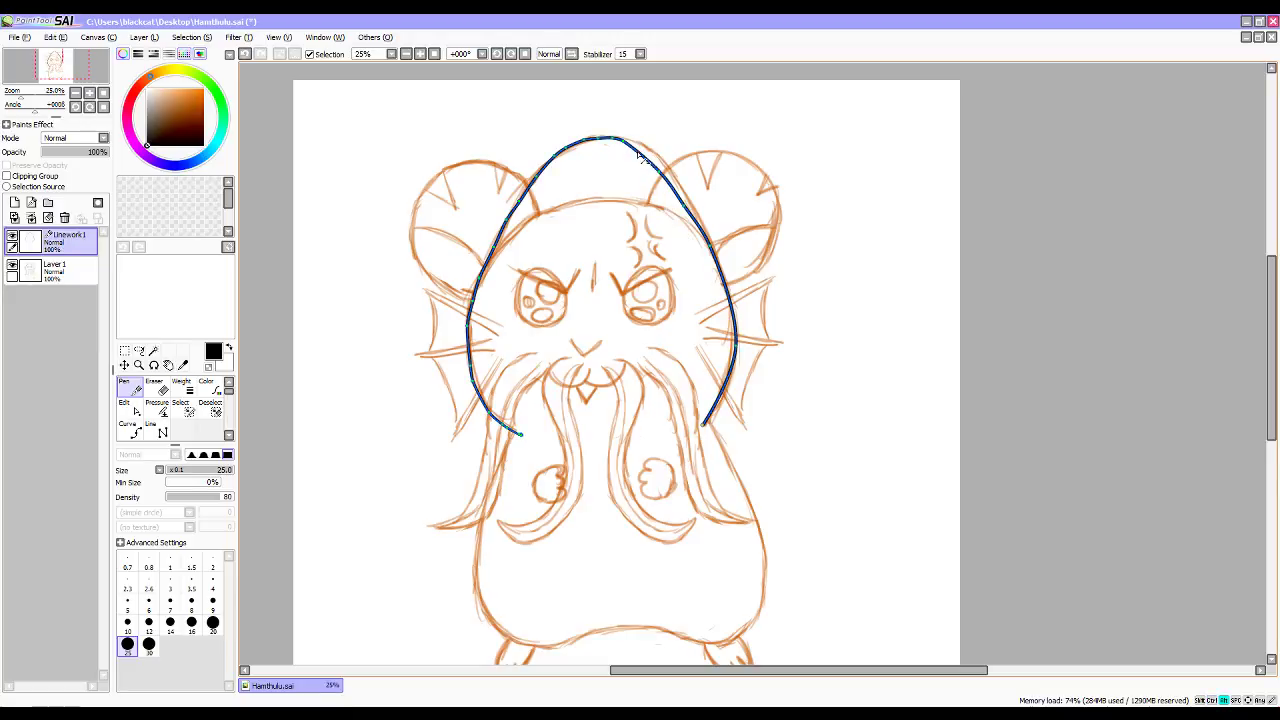
# Remove two control points on the outline's upper right, pull the curve out to the sketched crown, and save the file.
pyautogui.keyDown('alt'); pyautogui.click(660, 172); pyautogui.keyUp('alt')
pyautogui.keyDown('alt'); pyautogui.click(683, 206); pyautogui.keyUp('alt')
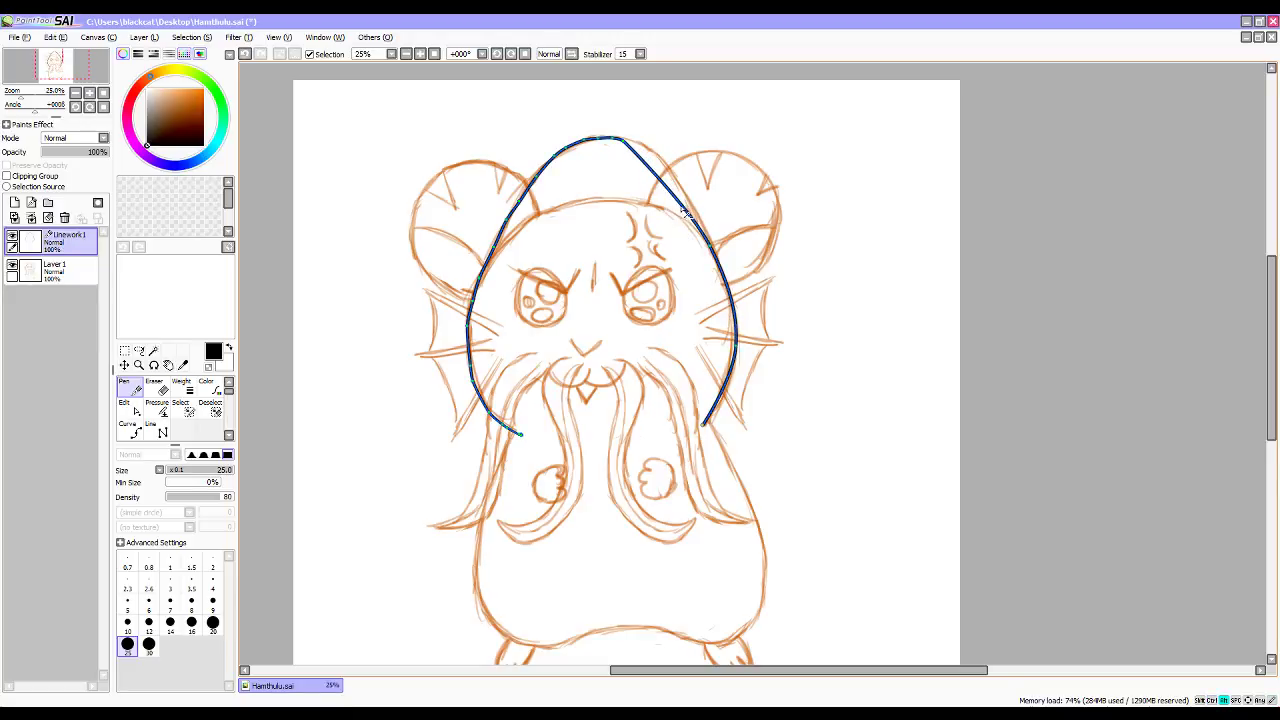
pyautogui.moveTo(622, 141); pyautogui.dragTo(654, 156)
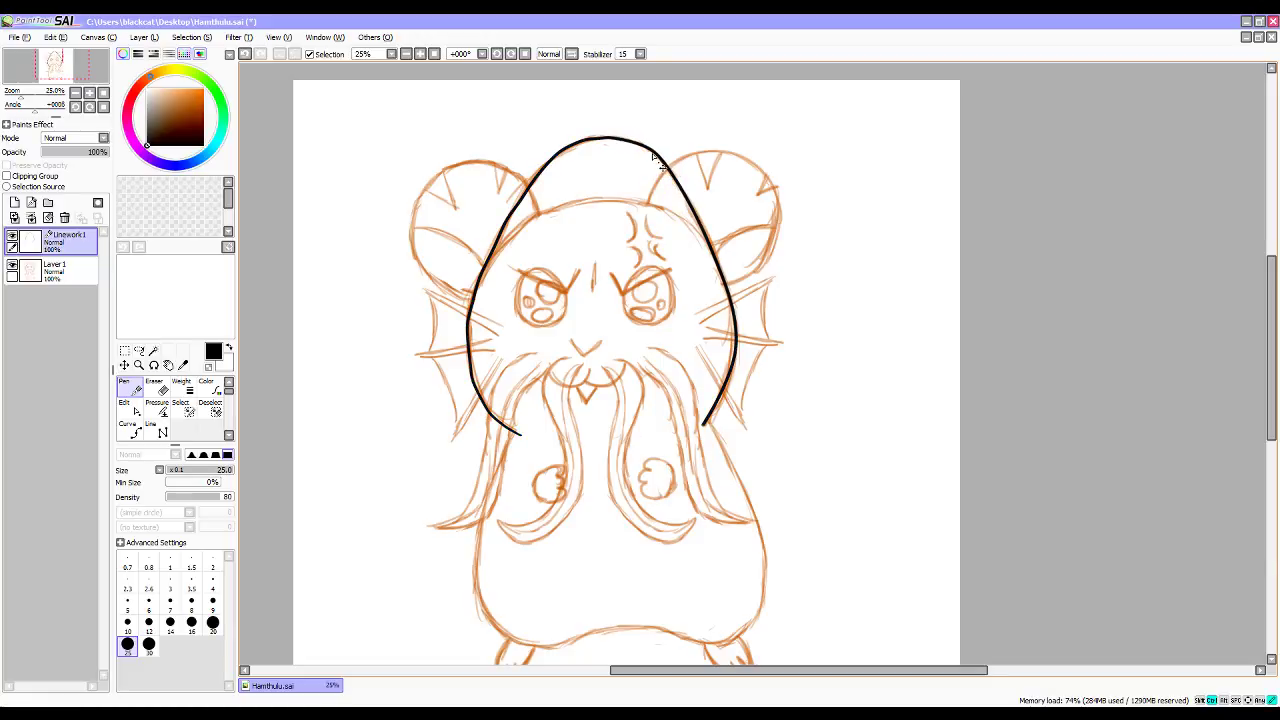
pyautogui.hotkey('ctrl', 's')
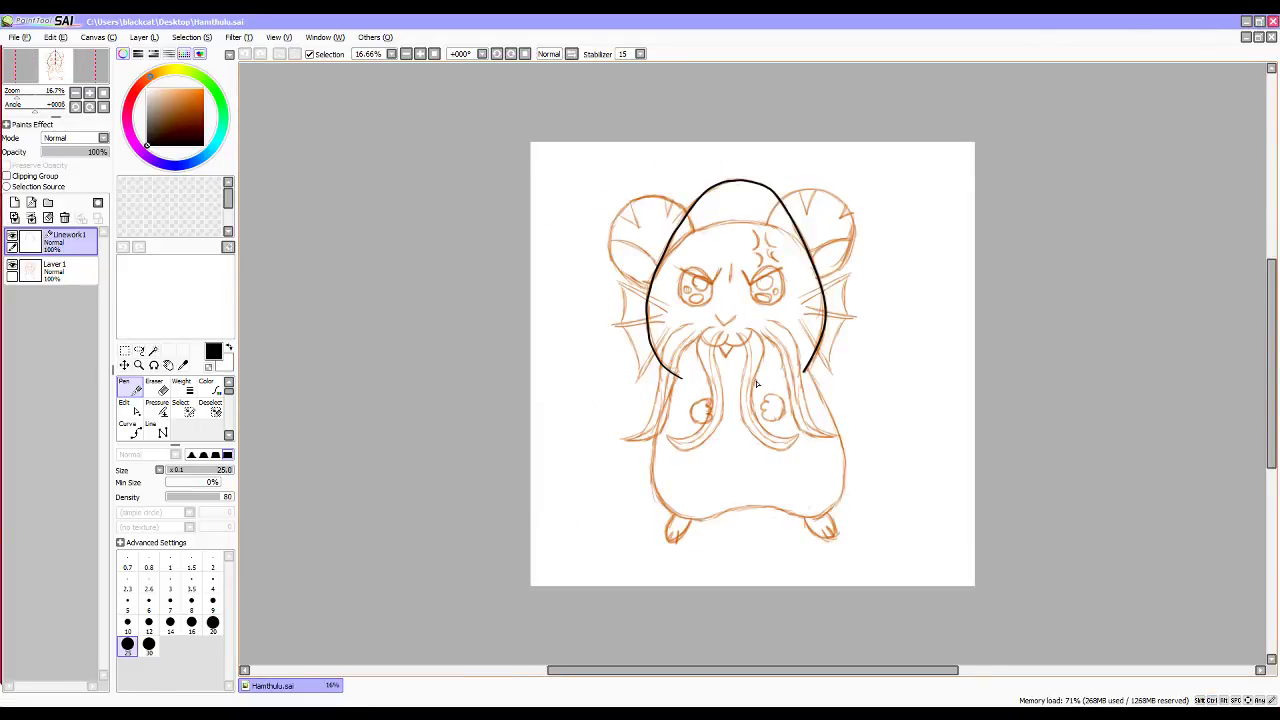
# Remove surplus control points along the head outline's upper left and pull the curve outward to the sketched crown.
pyautogui.scroll(-1, 1065, 495)
pyautogui.scroll(1, 1060, 491)
pyautogui.scroll(1, 1063, 495)
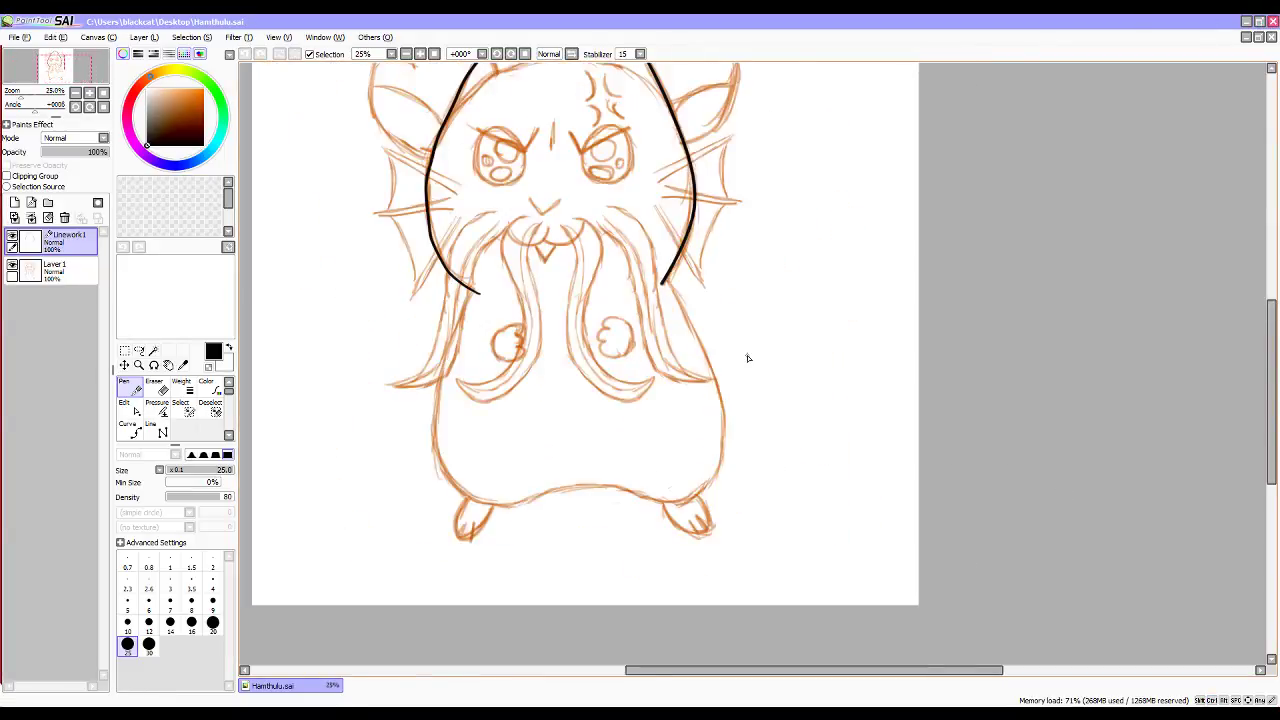
pyautogui.moveTo(651, 196); pyautogui.dragTo(708, 384)
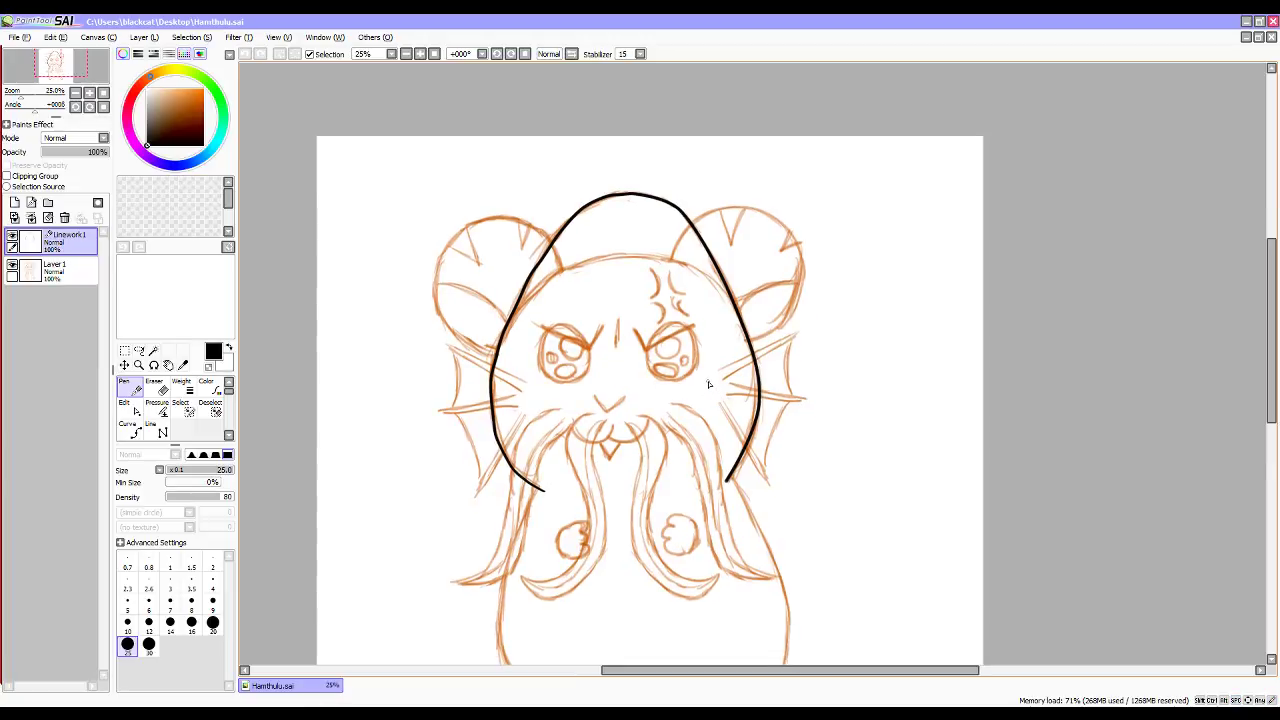
pyautogui.keyDown('alt'); pyautogui.click(622, 197); pyautogui.keyUp('alt')
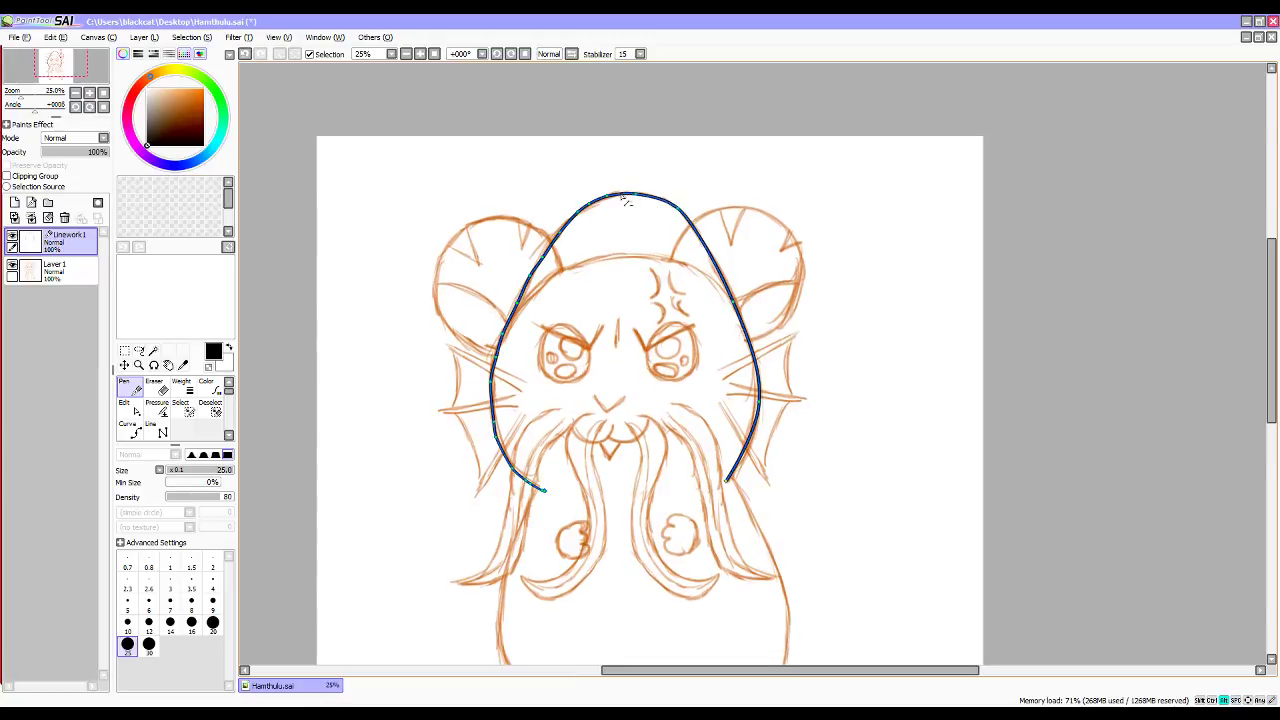
pyautogui.keyDown('alt'); pyautogui.click(606, 196); pyautogui.keyUp('alt')
pyautogui.keyDown('alt'); pyautogui.click(589, 204); pyautogui.keyUp('alt')
pyautogui.keyDown('alt'); pyautogui.click(578, 212); pyautogui.keyUp('alt')
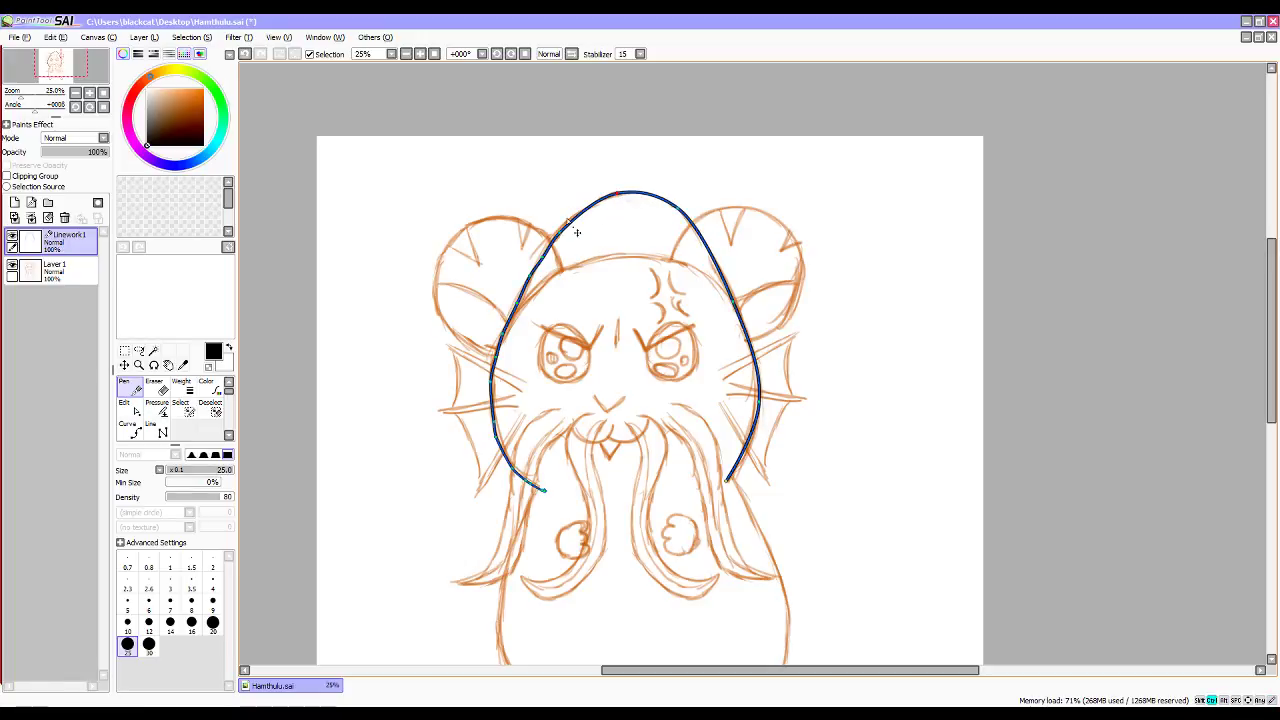
pyautogui.keyDown('alt'); pyautogui.click(558, 236); pyautogui.keyUp('alt')
pyautogui.keyDown('alt'); pyautogui.click(542, 258); pyautogui.keyUp('alt')
pyautogui.keyDown('ctrl'); pyautogui.moveTo(538, 268); pyautogui.dragTo(530, 280); pyautogui.keyUp('ctrl')
pyautogui.keyDown('alt'); pyautogui.click(519, 303); pyautogui.keyUp('alt')
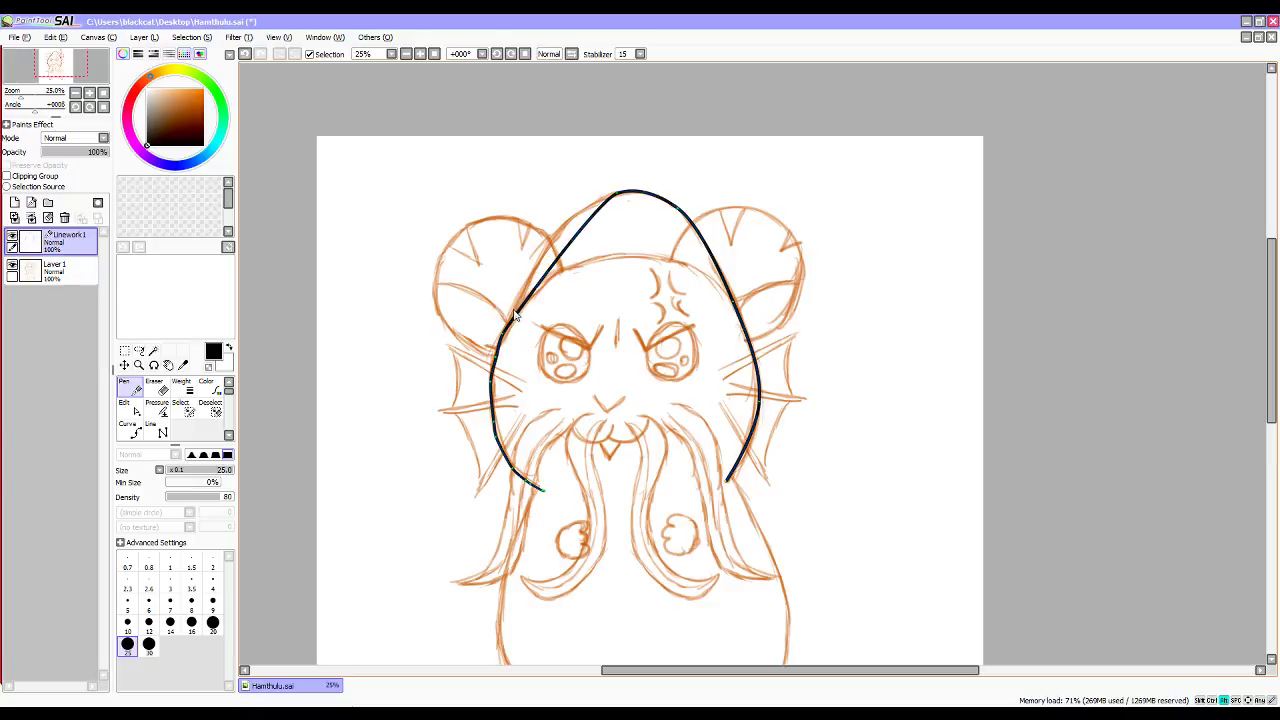
pyautogui.moveTo(532, 292); pyautogui.dragTo(548, 242)
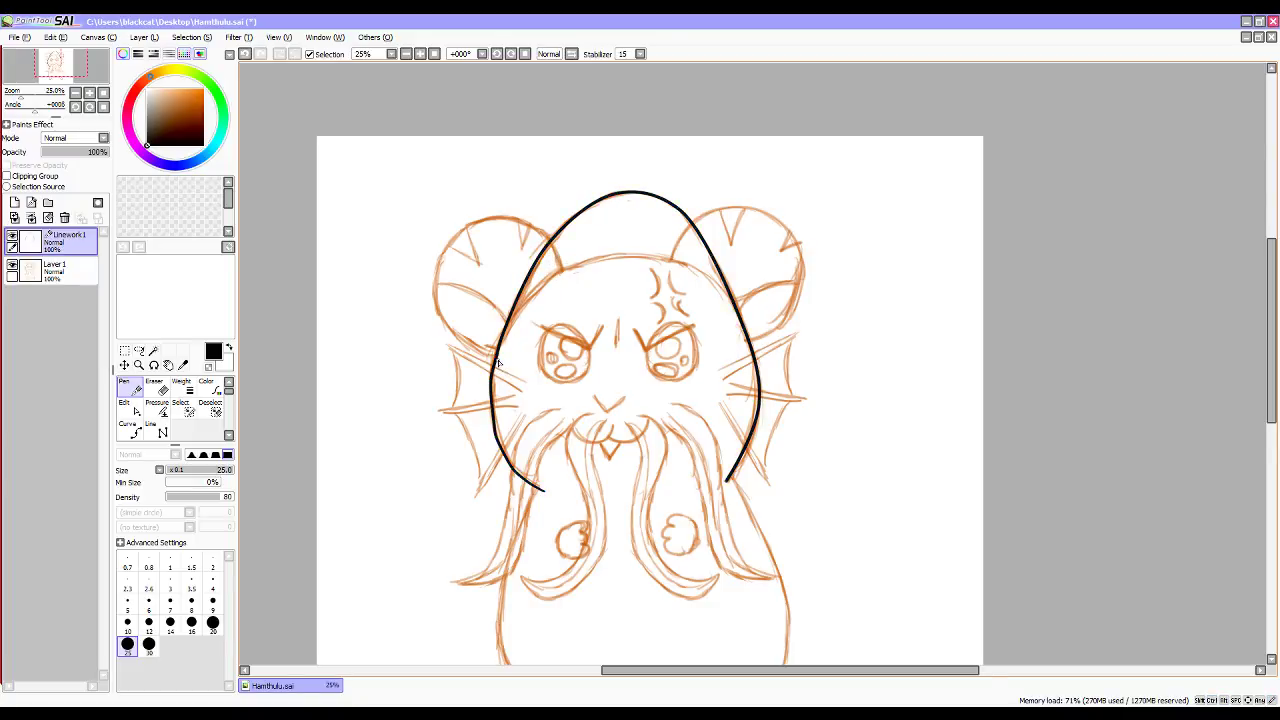
# Remove control points along the left cheek and reshape the head outline's left side to follow the sketch.
pyautogui.keyDown('alt'); pyautogui.click(494, 432); pyautogui.keyUp('alt')
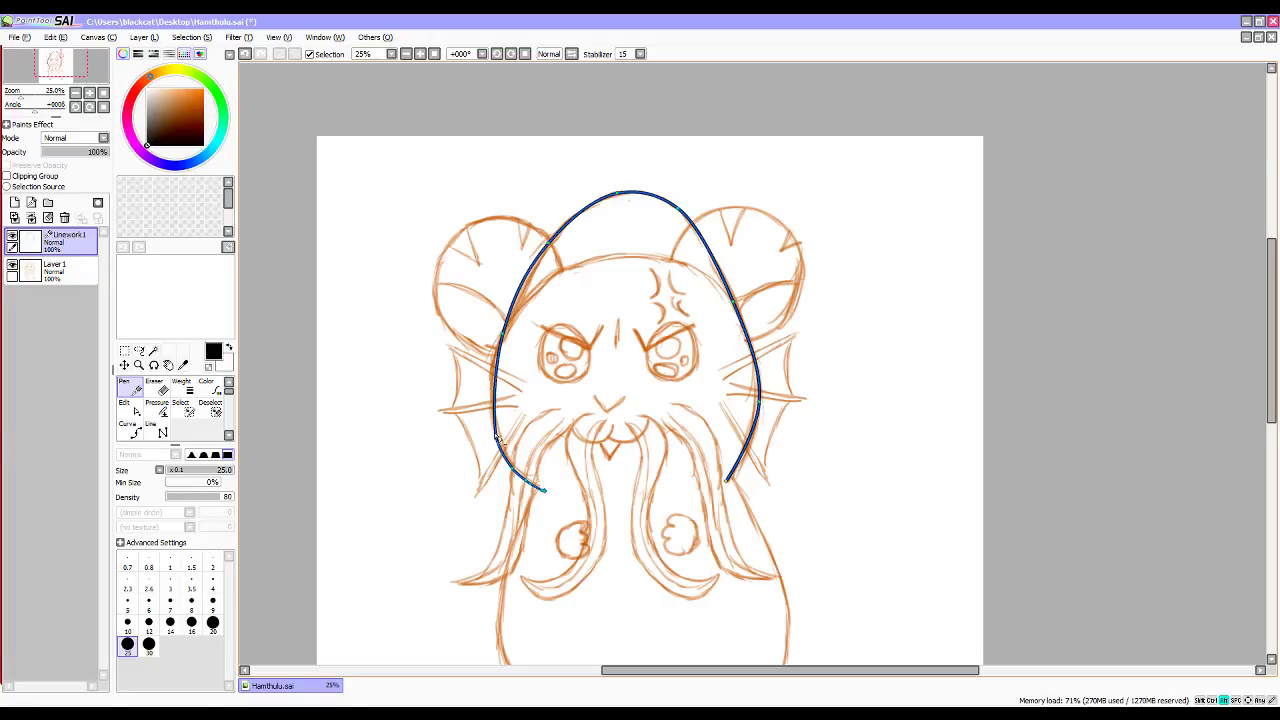
pyautogui.keyDown('alt'); pyautogui.click(512, 467); pyautogui.keyUp('alt')
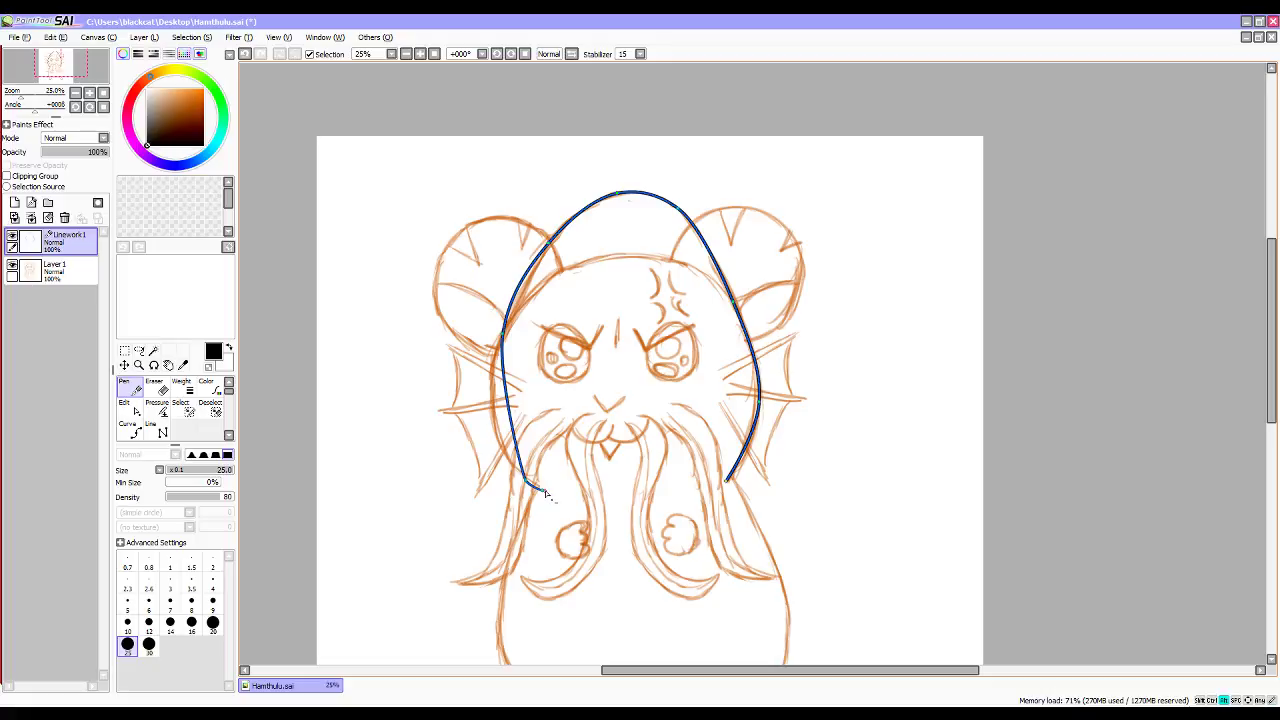
pyautogui.moveTo(528, 484); pyautogui.dragTo(503, 344)
pyautogui.moveTo(518, 300); pyautogui.dragTo(523, 290)
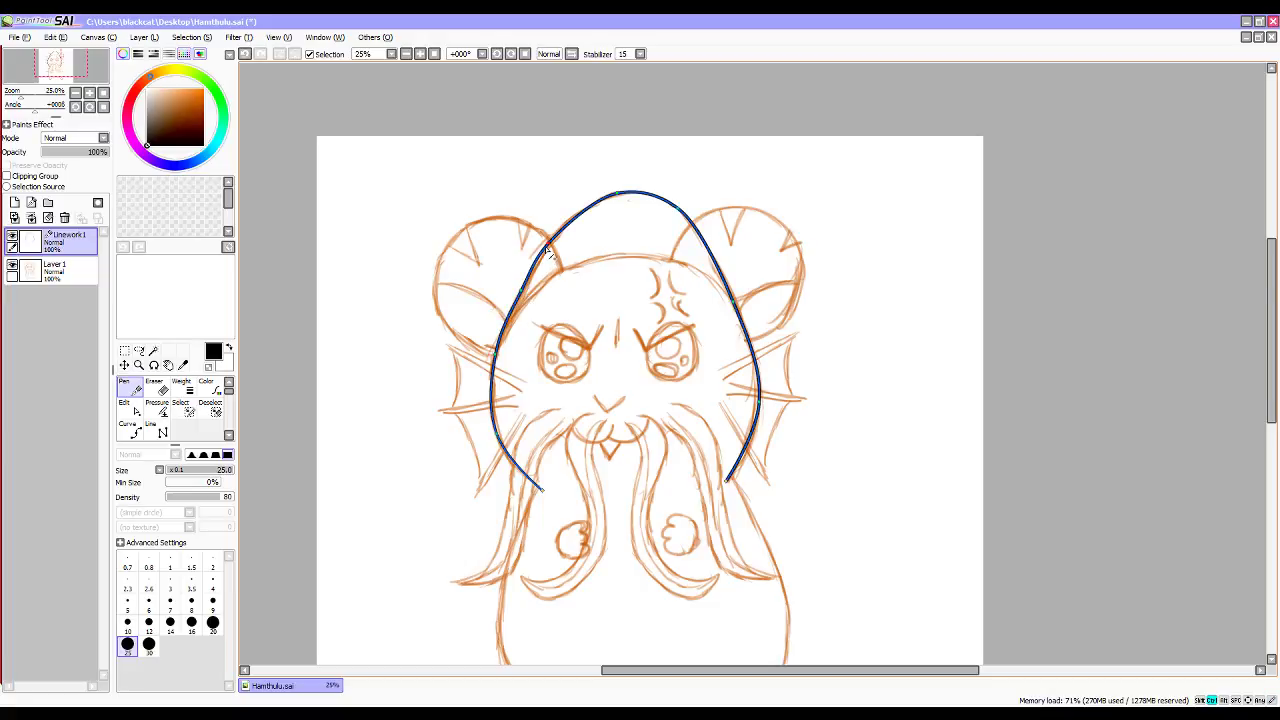
pyautogui.moveTo(539, 268); pyautogui.dragTo(522, 291)
pyautogui.press('Return')
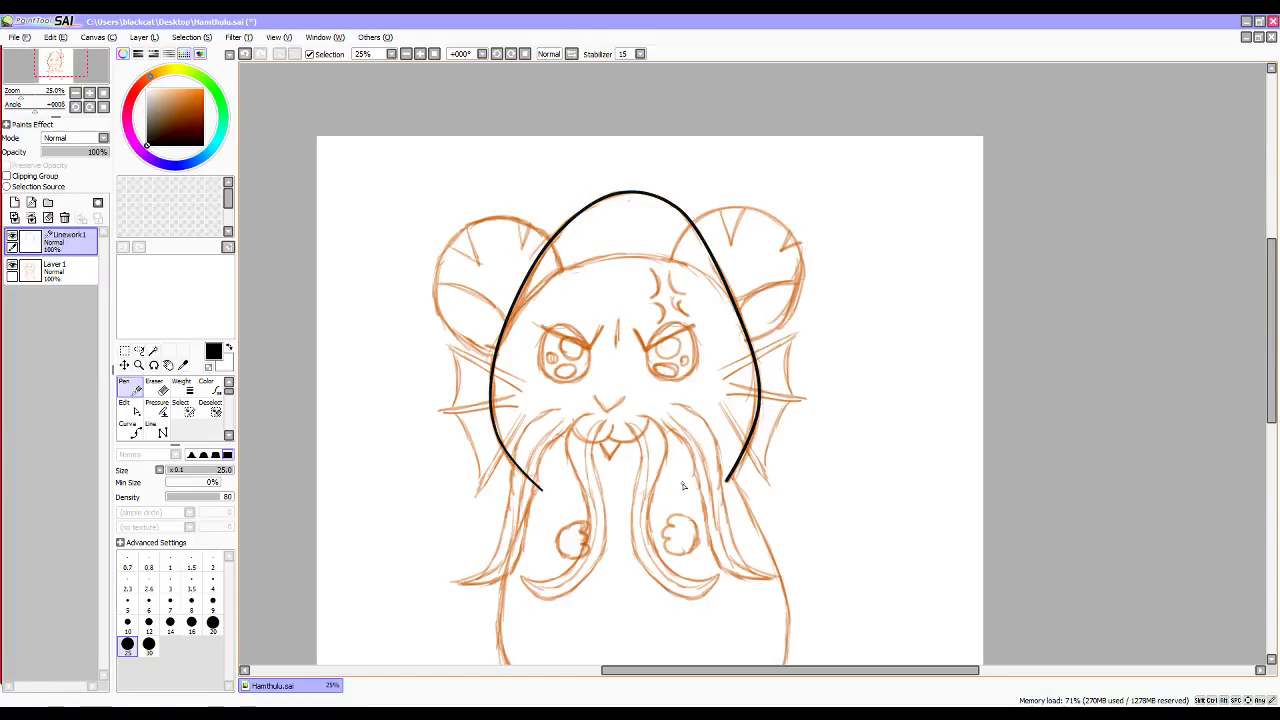
# Ink the body outline from the left cheek down around the belly and up to the right cheek.
pyautogui.scroll(-2, 939, 519)
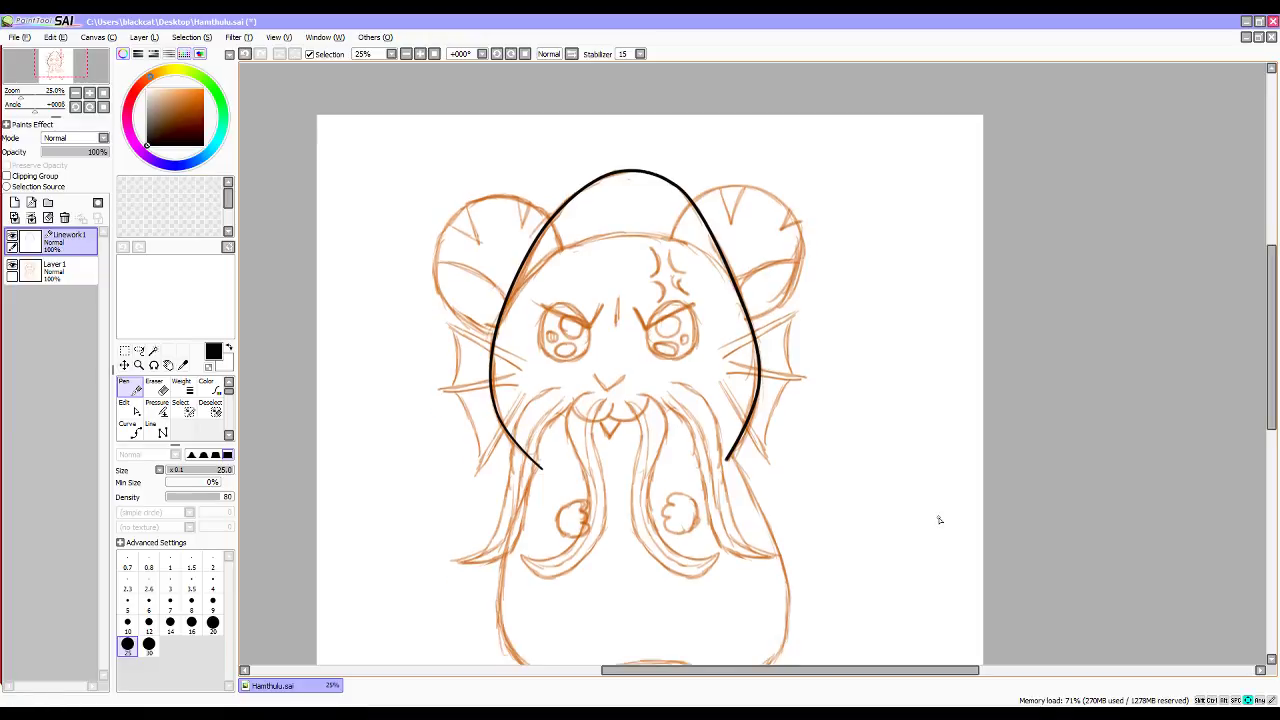
pyautogui.scroll(-5, 939, 519)
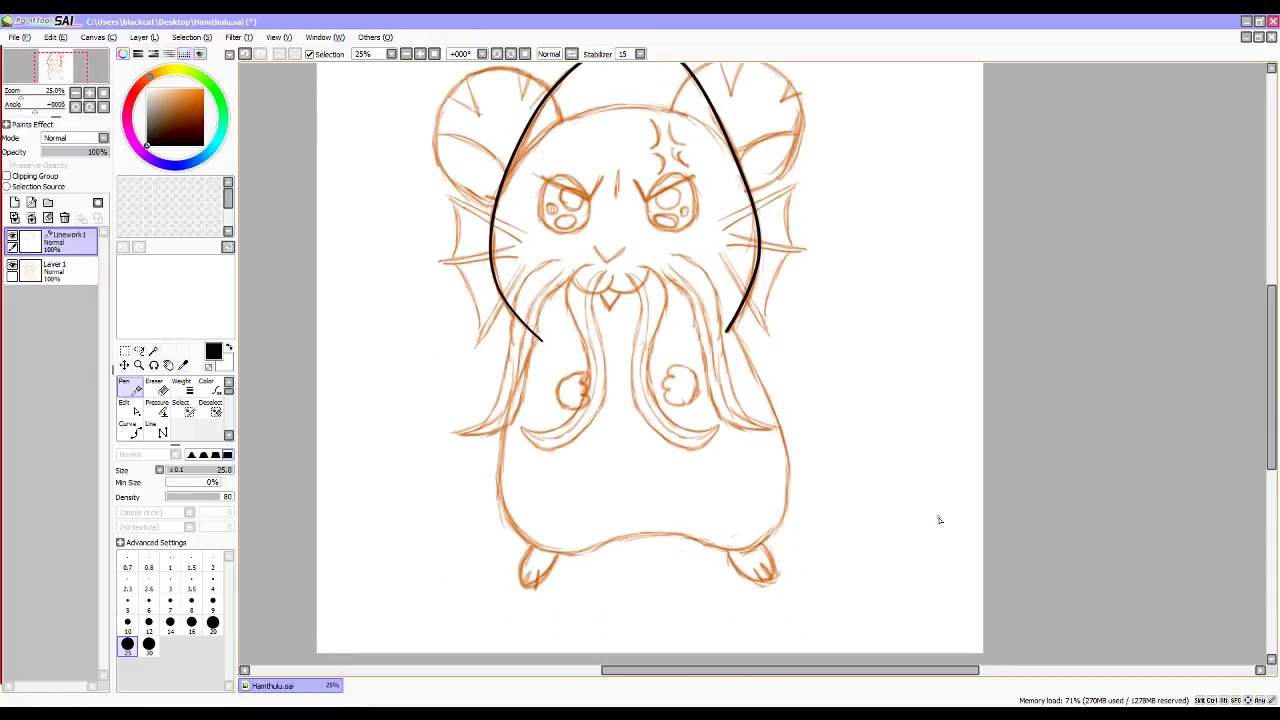
pyautogui.scroll(-1, 939, 519)
pyautogui.scroll(1, 939, 519)
pyautogui.moveTo(540, 341)
pyautogui.mouseDown()
pyautogui.moveTo(504, 427)
pyautogui.moveTo(502, 493)
pyautogui.moveTo(525, 540)
pyautogui.moveTo(569, 552)
pyautogui.moveTo(643, 532)
pyautogui.moveTo(748, 549)
pyautogui.moveTo(770, 521)
pyautogui.moveTo(774, 430)
pyautogui.moveTo(728, 326)
pyautogui.mouseUp()
pyautogui.press('alt')
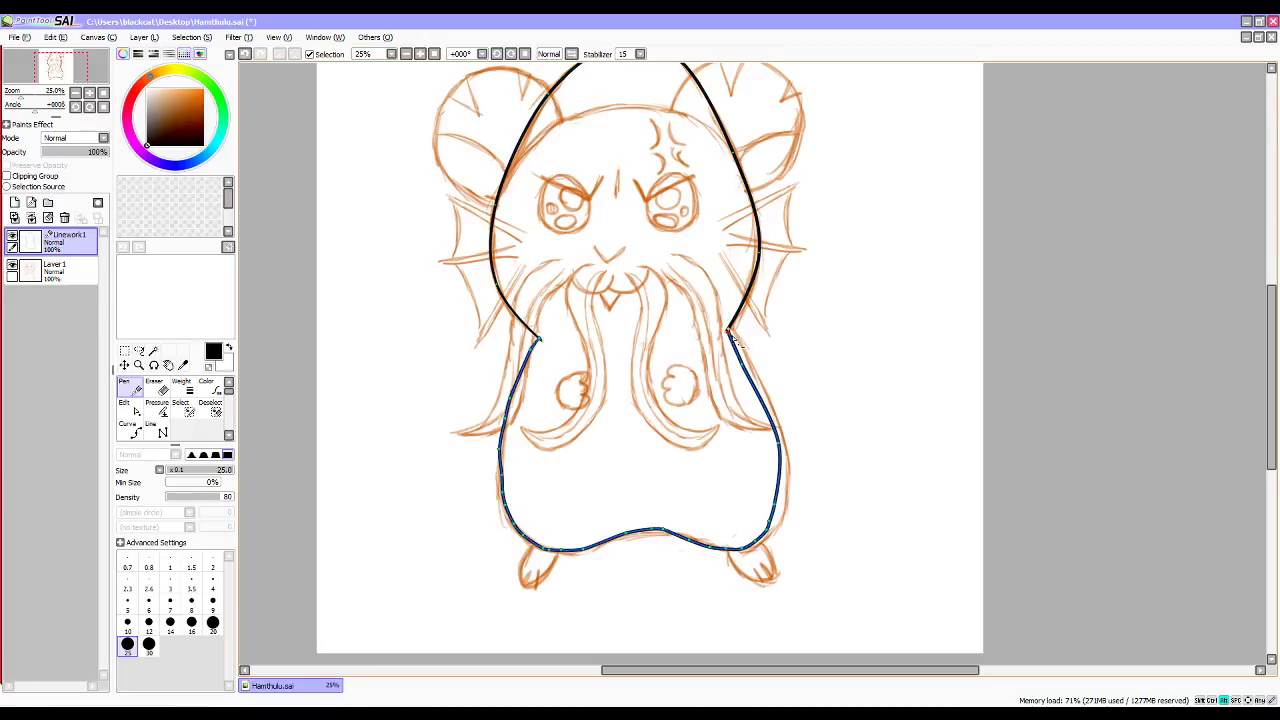
# Remove surplus control points on the body's right side and pull the curve outward to match the sketch.
pyautogui.keyDown('alt'); pyautogui.click(743, 364); pyautogui.keyUp('alt')
pyautogui.keyDown('alt'); pyautogui.click(778, 444); pyautogui.keyUp('alt')
pyautogui.press('ctrl')
pyautogui.moveTo(728, 330)
pyautogui.mouseDown()
pyautogui.moveTo(735, 340)
pyautogui.moveTo(730, 331)
pyautogui.mouseUp()
pyautogui.press('ctrl')
pyautogui.moveTo(756, 441); pyautogui.dragTo(785, 440)
pyautogui.keyDown('alt'); pyautogui.click(774, 506); pyautogui.keyUp('alt')
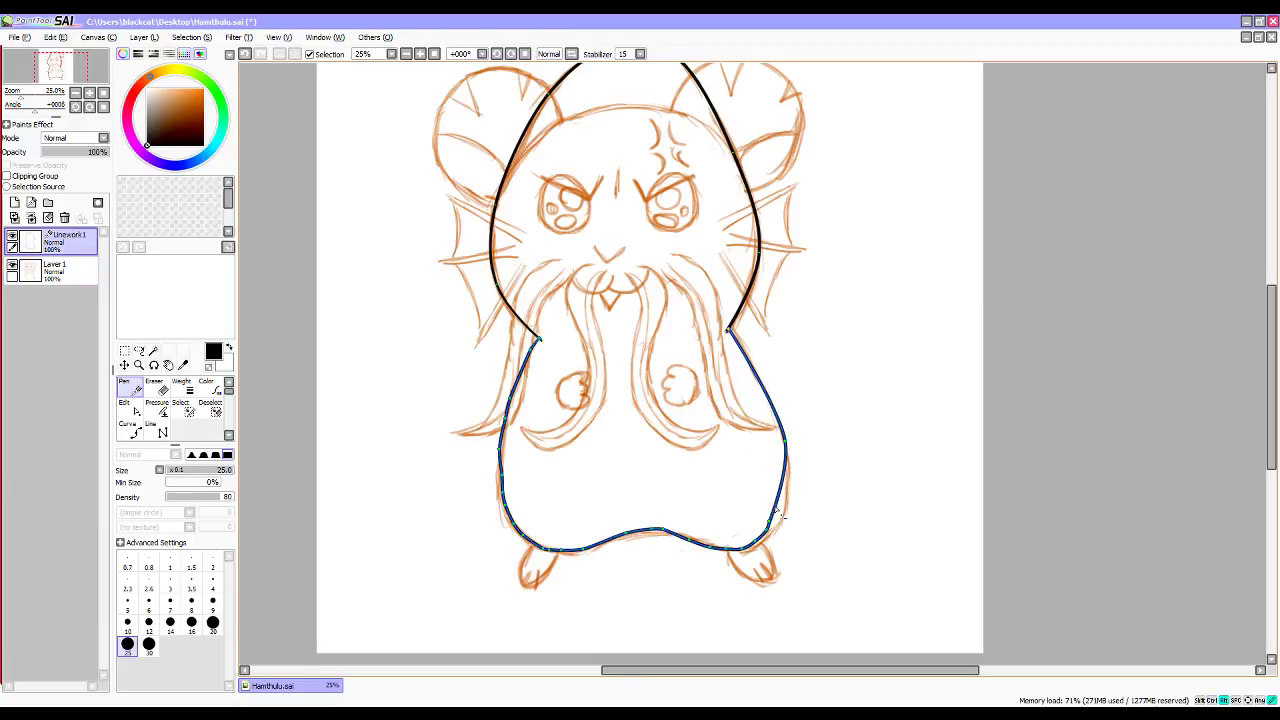
pyautogui.keyDown('alt'); pyautogui.click(769, 521); pyautogui.keyUp('alt')
pyautogui.moveTo(768, 533)
pyautogui.mouseDown()
pyautogui.moveTo(756, 540)
pyautogui.moveTo(778, 541)
pyautogui.moveTo(785, 516)
pyautogui.mouseUp()
# Smooth the body's bottom edge by thinning its control points and shifting the remaining ones onto the sketched curve.
pyautogui.keyDown('alt'); pyautogui.click(725, 548); pyautogui.keyUp('alt')
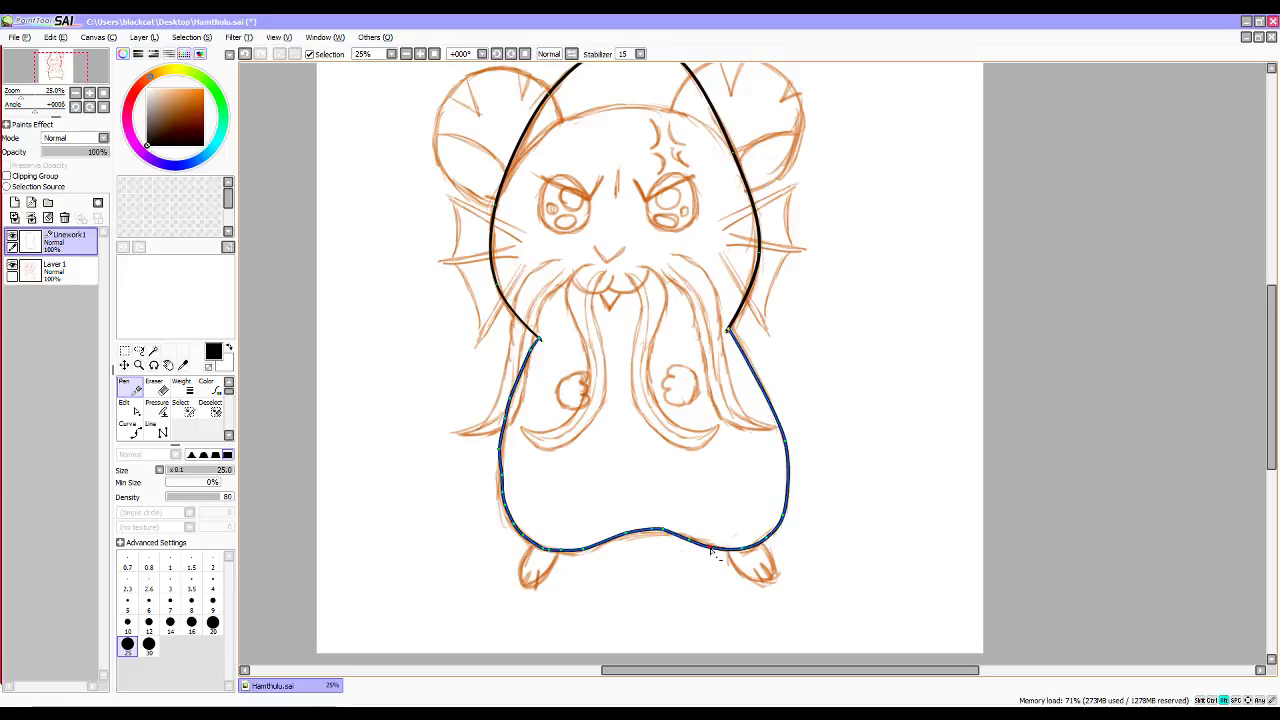
pyautogui.moveTo(688, 537); pyautogui.dragTo(714, 546)
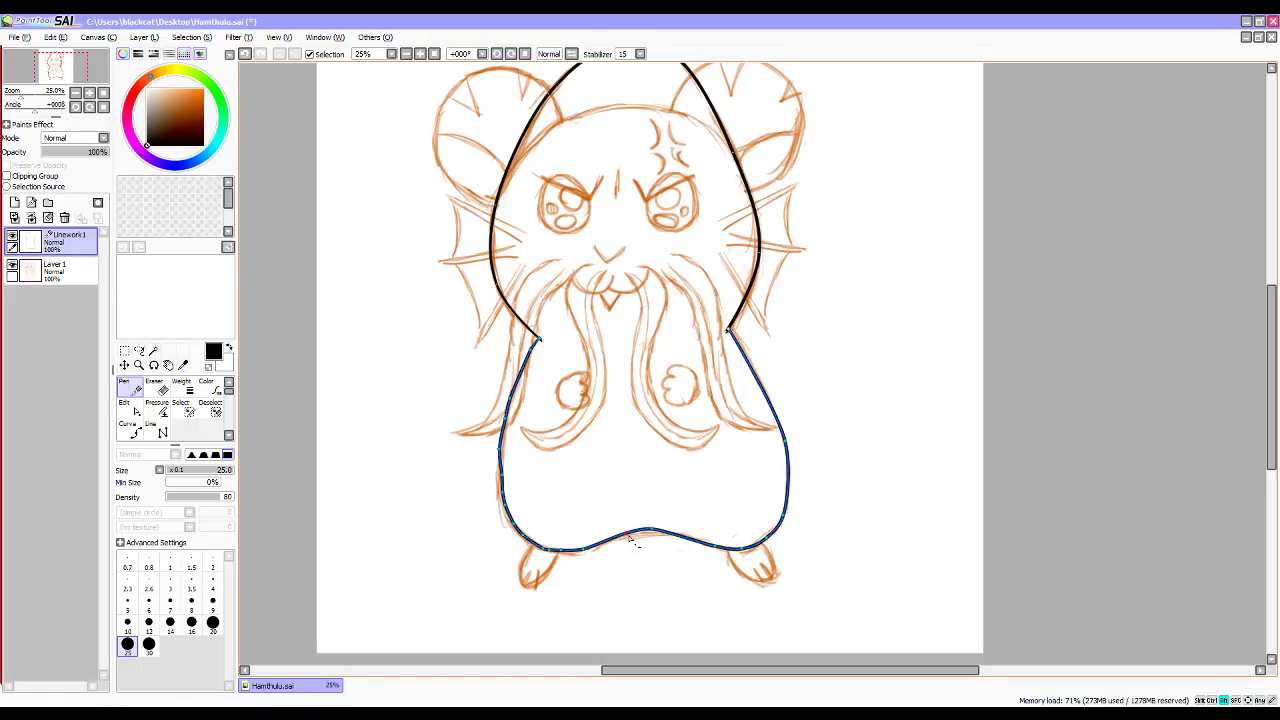
pyautogui.press('ctrl')
pyautogui.moveTo(585, 543); pyautogui.dragTo(581, 553)
pyautogui.press('alt')
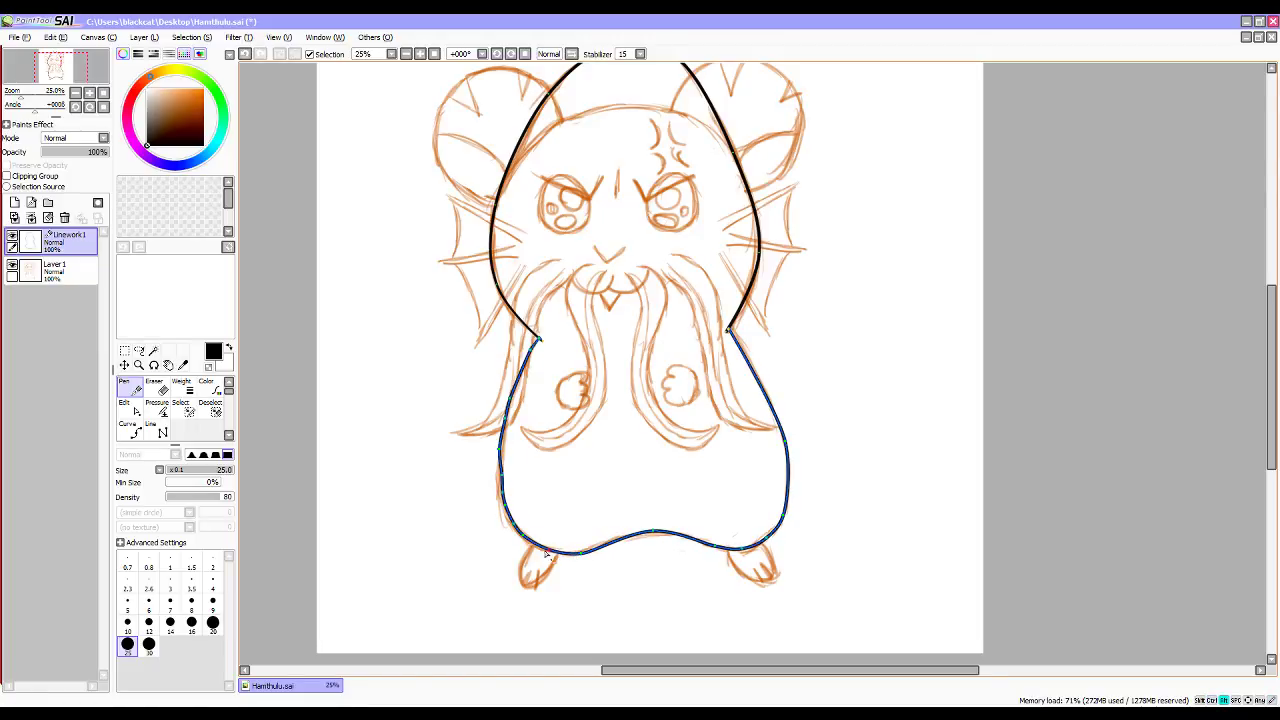
pyautogui.moveTo(543, 550); pyautogui.dragTo(544, 548)
pyautogui.press('alt')
# Clear the surplus control points from the body's left side and pull the line out to the sketched curve.
pyautogui.keyDown('alt'); pyautogui.click(505, 422); pyautogui.keyUp('alt')
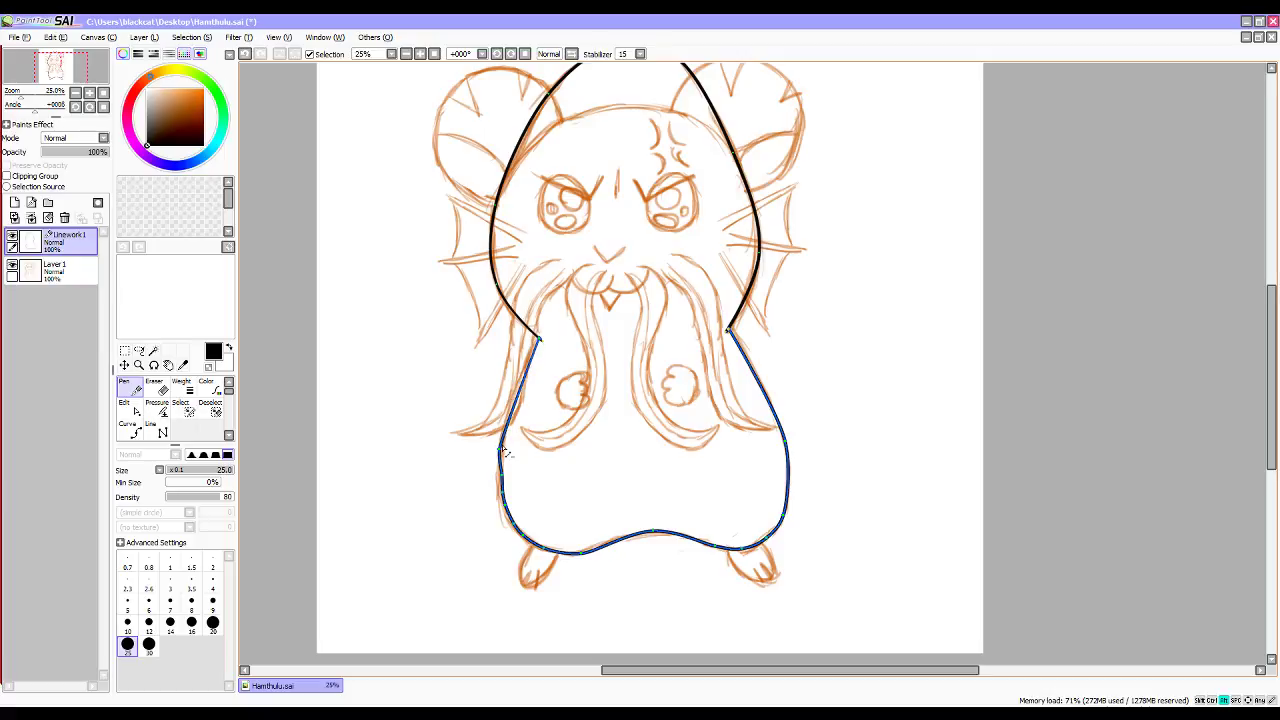
pyautogui.keyDown('alt'); pyautogui.click(500, 449); pyautogui.keyUp('alt')
pyautogui.keyDown('alt'); pyautogui.click(502, 475); pyautogui.keyUp('alt')
pyautogui.keyDown('alt'); pyautogui.click(506, 504); pyautogui.keyUp('alt')
pyautogui.keyDown('alt'); pyautogui.click(514, 523); pyautogui.keyUp('alt')
pyautogui.keyDown('alt'); pyautogui.click(523, 535); pyautogui.keyUp('alt')
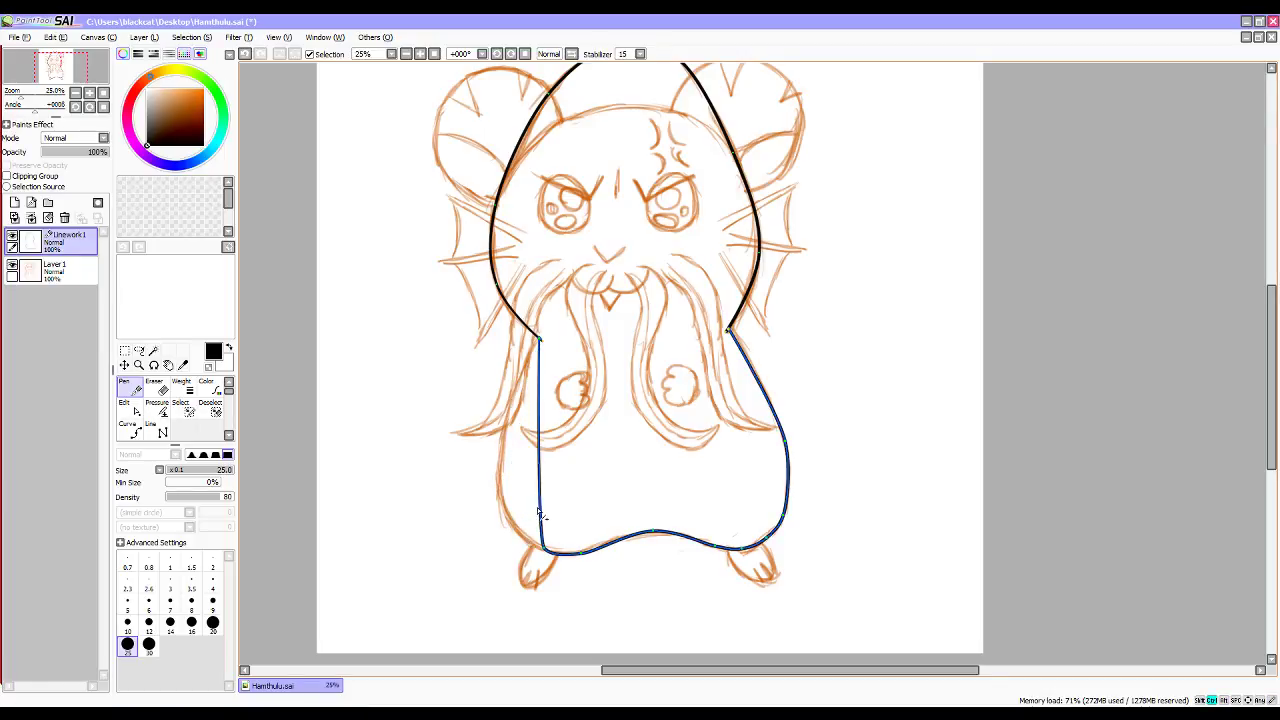
pyautogui.moveTo(541, 513); pyautogui.dragTo(505, 512)
pyautogui.moveTo(511, 452); pyautogui.dragTo(506, 418)
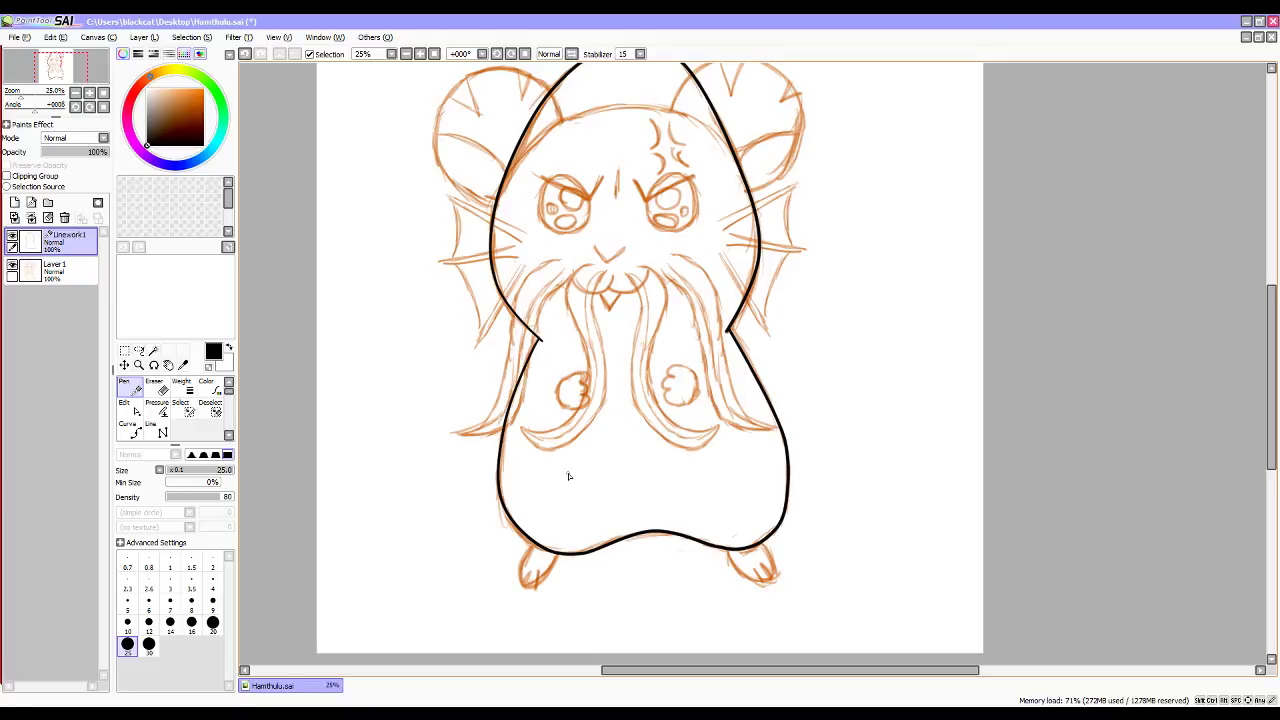
# Ink the right ear with its two notches, then thin its outer edge's control points and bow it out to the sketch.
pyautogui.moveTo(1274, 425)
pyautogui.mouseDown()
pyautogui.moveTo(1274, 401)
pyautogui.moveTo(1274, 416)
pyautogui.mouseUp()
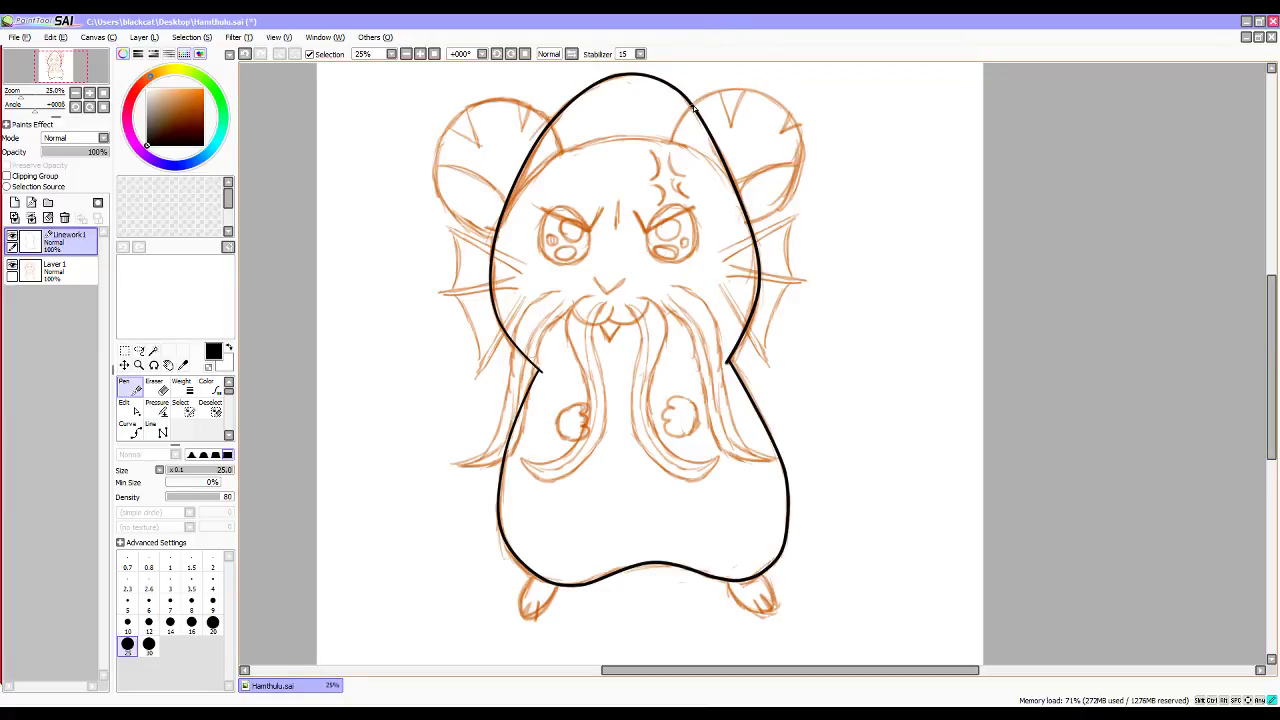
pyautogui.moveTo(716, 94)
pyautogui.mouseDown()
pyautogui.moveTo(730, 128)
pyautogui.moveTo(743, 94)
pyautogui.moveTo(781, 115)
pyautogui.moveTo(781, 132)
pyautogui.moveTo(798, 128)
pyautogui.moveTo(765, 220)
pyautogui.mouseUp()
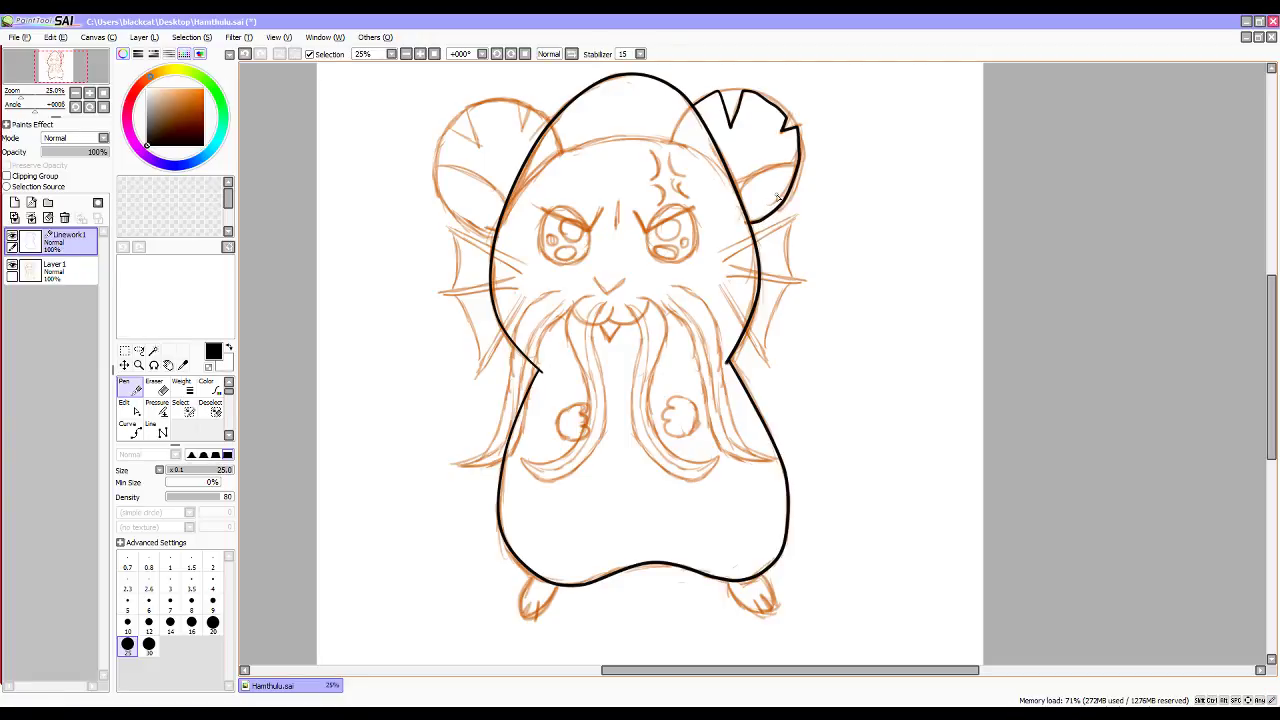
pyautogui.press('ctrl')
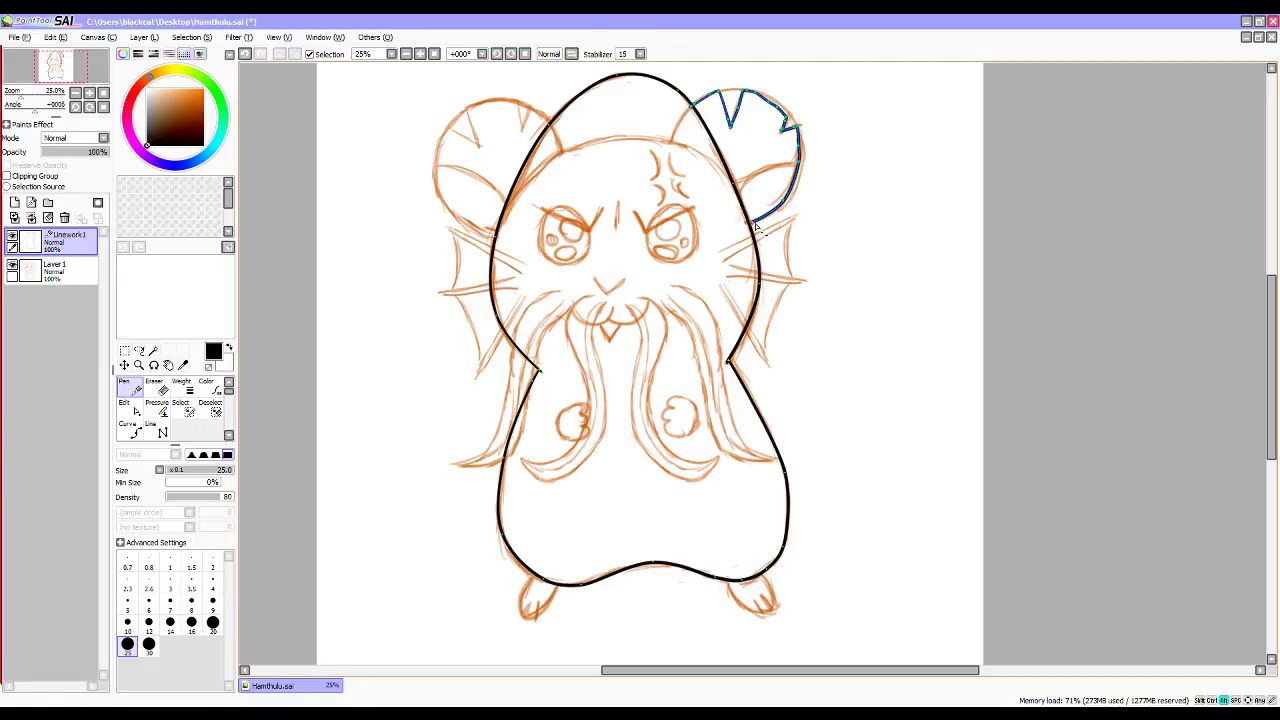
pyautogui.keyDown('alt'); pyautogui.click(784, 206); pyautogui.keyUp('alt')
pyautogui.keyDown('alt'); pyautogui.click(799, 161); pyautogui.keyUp('alt')
pyautogui.keyDown('alt'); pyautogui.click(798, 142); pyautogui.keyUp('alt')
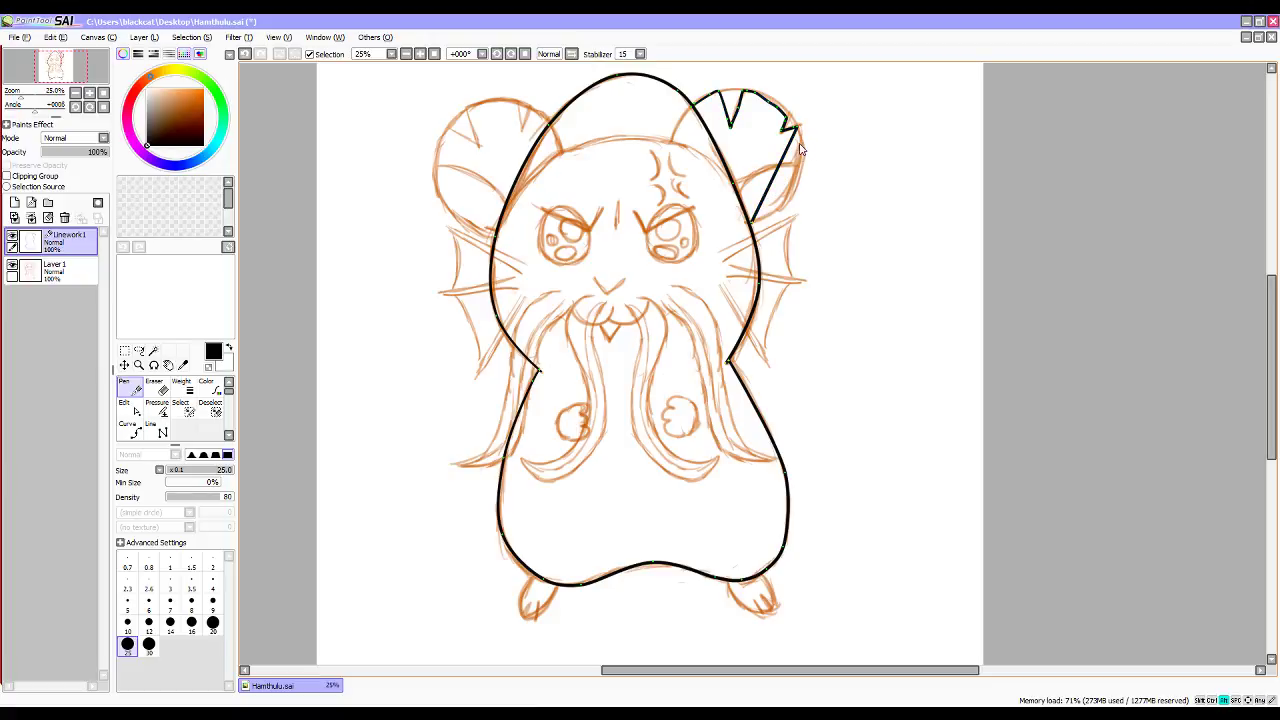
pyautogui.moveTo(788, 146)
pyautogui.mouseDown()
pyautogui.moveTo(801, 164)
pyautogui.moveTo(783, 204)
pyautogui.mouseUp()
pyautogui.press('alt')
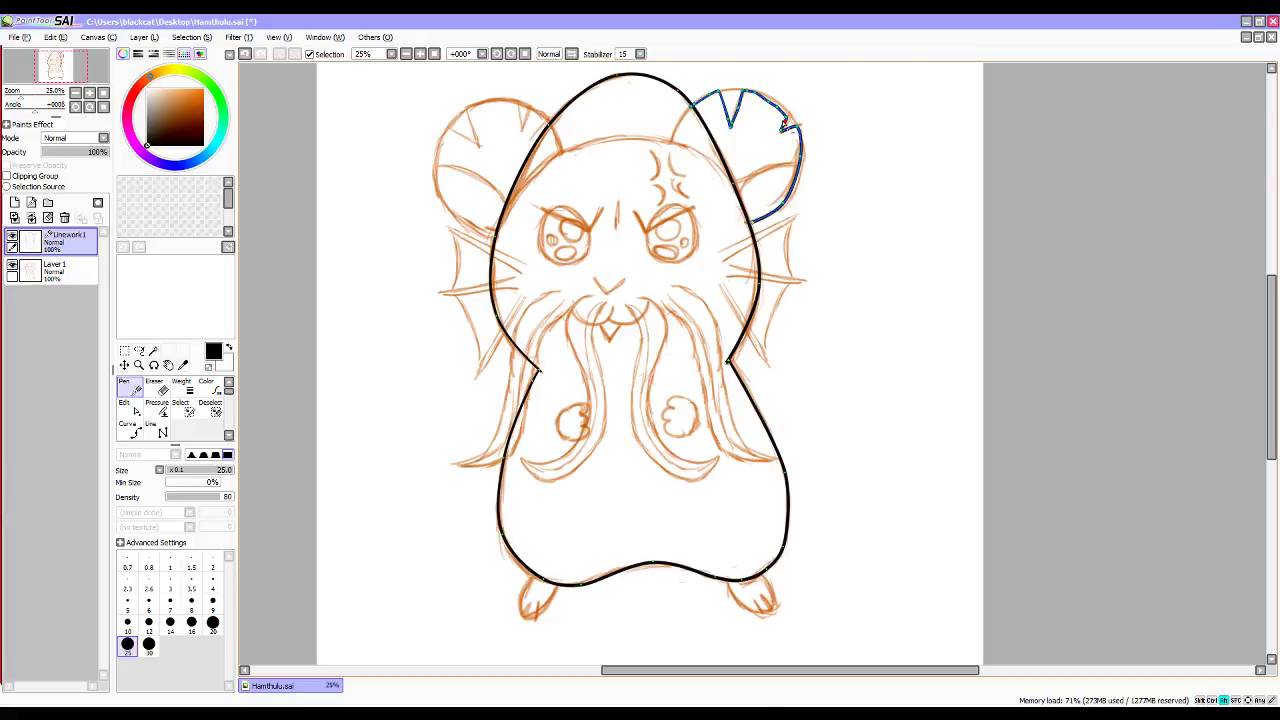
# Refine the right ear's top edge and notches by removing extra control points and adjusting the curve between them.
pyautogui.moveTo(784, 116); pyautogui.dragTo(770, 100)
pyautogui.keyDown('alt'); pyautogui.click(755, 94); pyautogui.keyUp('alt')
pyautogui.keyDown('alt'); pyautogui.click(748, 92); pyautogui.keyUp('alt')
pyautogui.keyDown('ctrl'); pyautogui.click(786, 116); pyautogui.keyUp('ctrl')
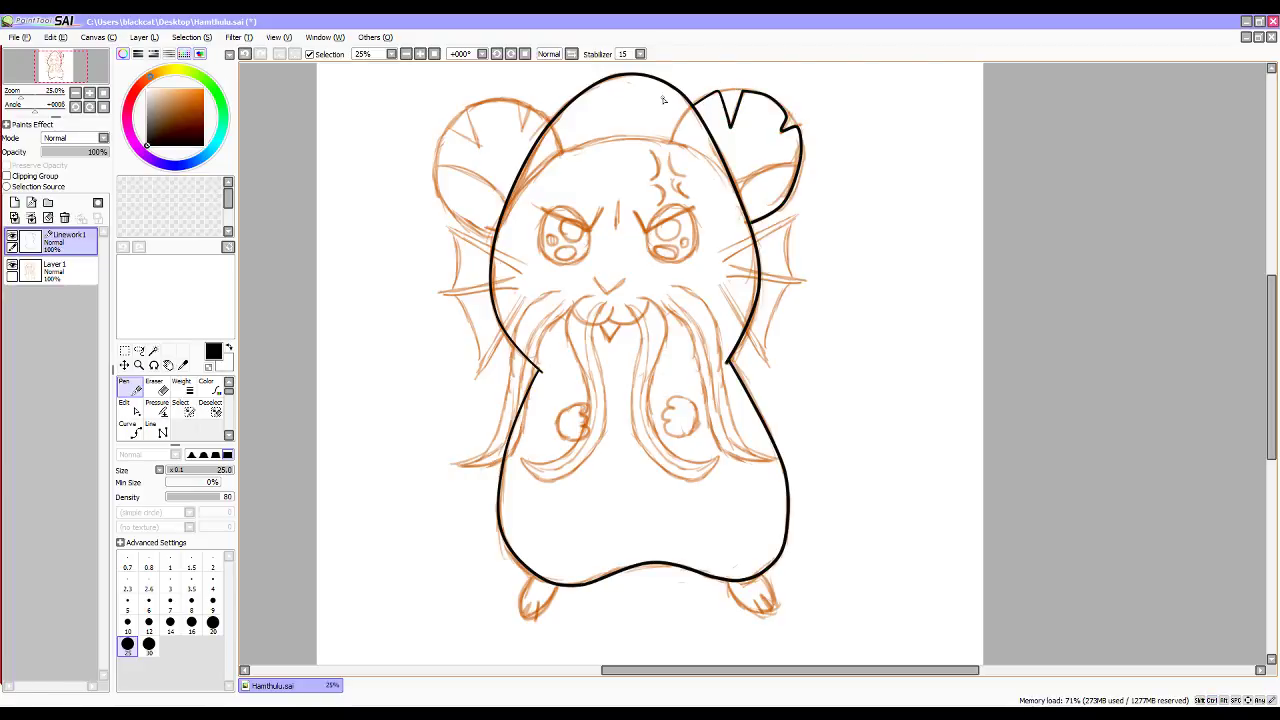
pyautogui.moveTo(728, 122)
pyautogui.mouseDown()
pyautogui.moveTo(740, 138)
pyautogui.moveTo(739, 126)
pyautogui.mouseUp()
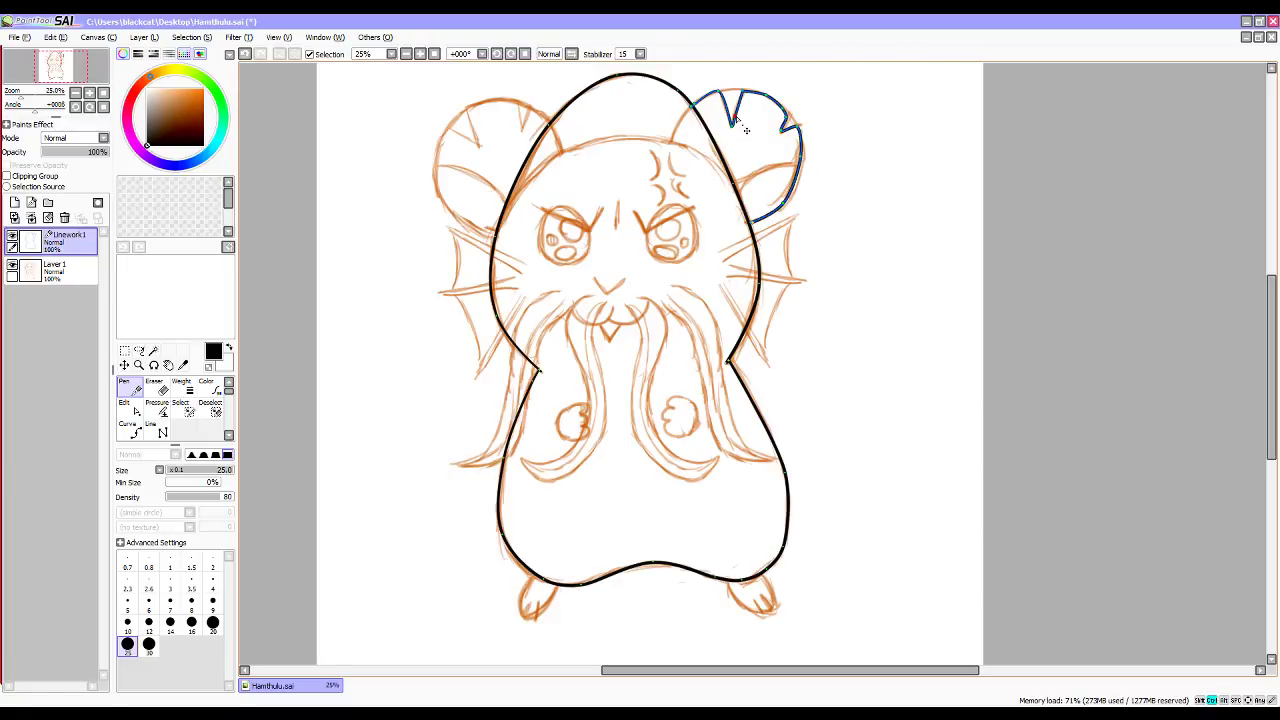
pyautogui.keyDown('alt'); pyautogui.click(711, 100); pyautogui.keyUp('alt')
pyautogui.moveTo(722, 97); pyautogui.dragTo(700, 105)
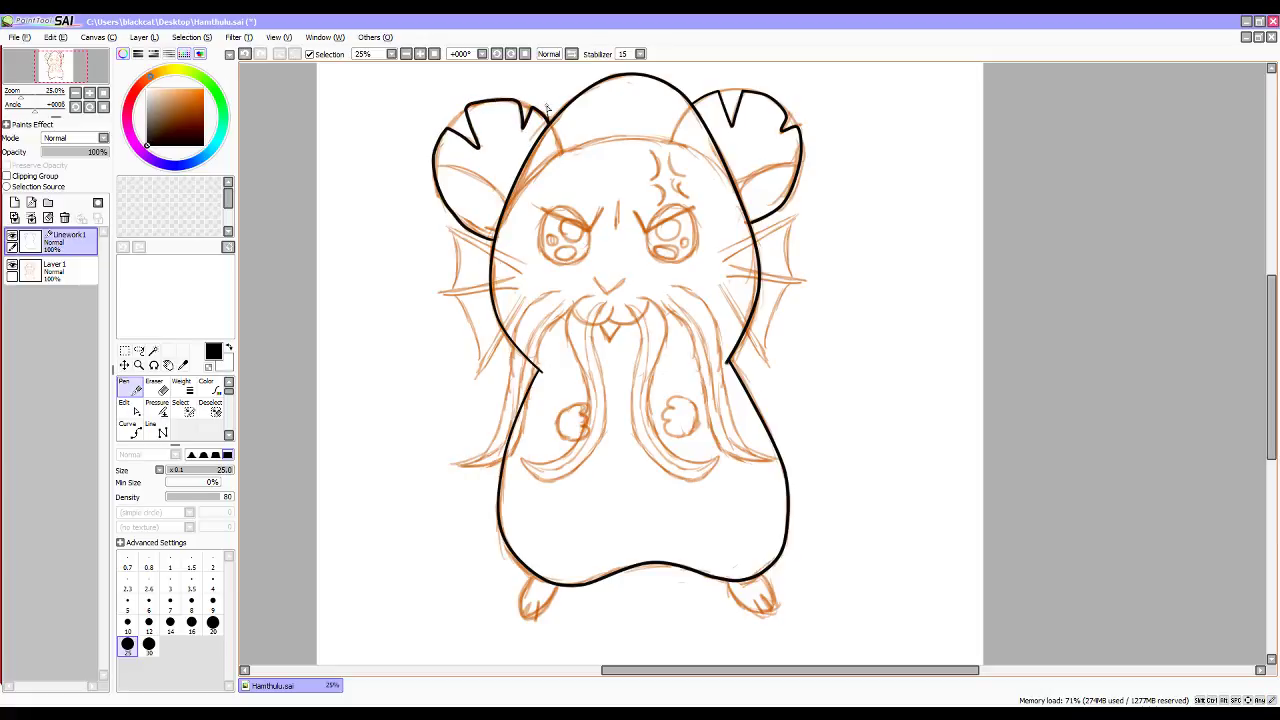
# Ink the notched left ear and adjust the curve of its outer and lower edge to match the sketch.
pyautogui.press('ctrl')
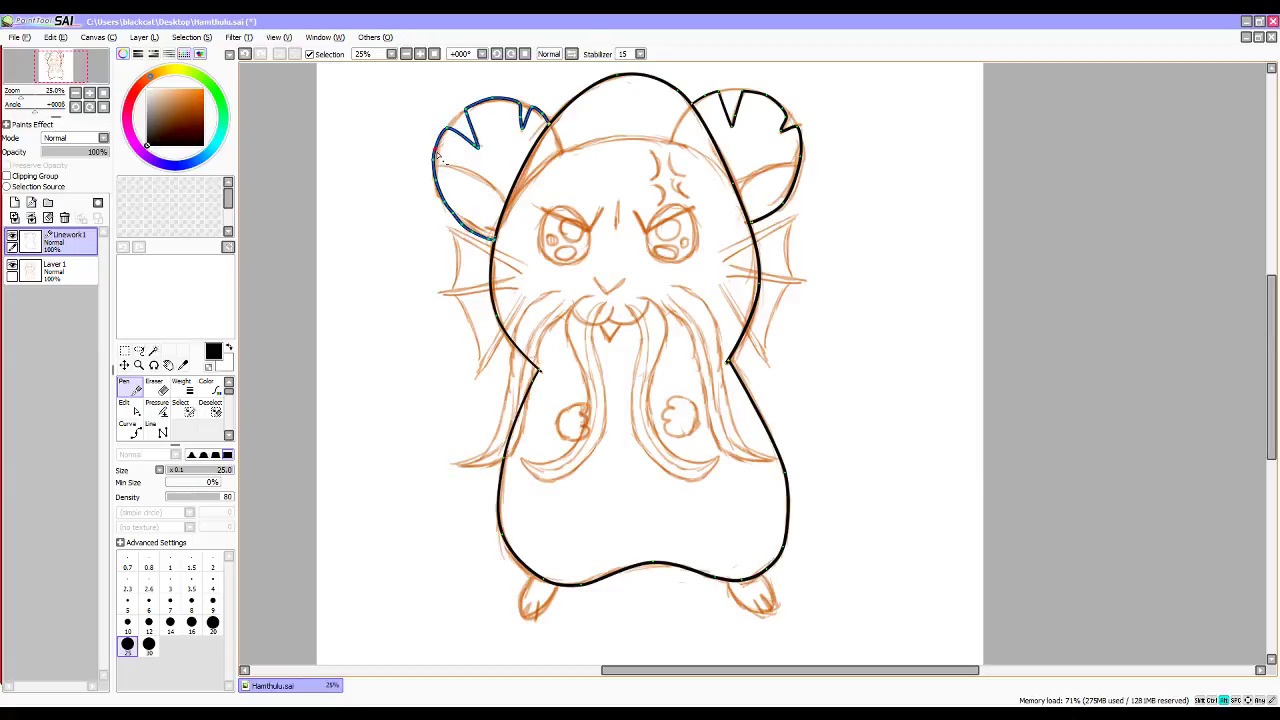
pyautogui.moveTo(434, 164); pyautogui.dragTo(437, 186)
pyautogui.moveTo(450, 188); pyautogui.dragTo(441, 167)
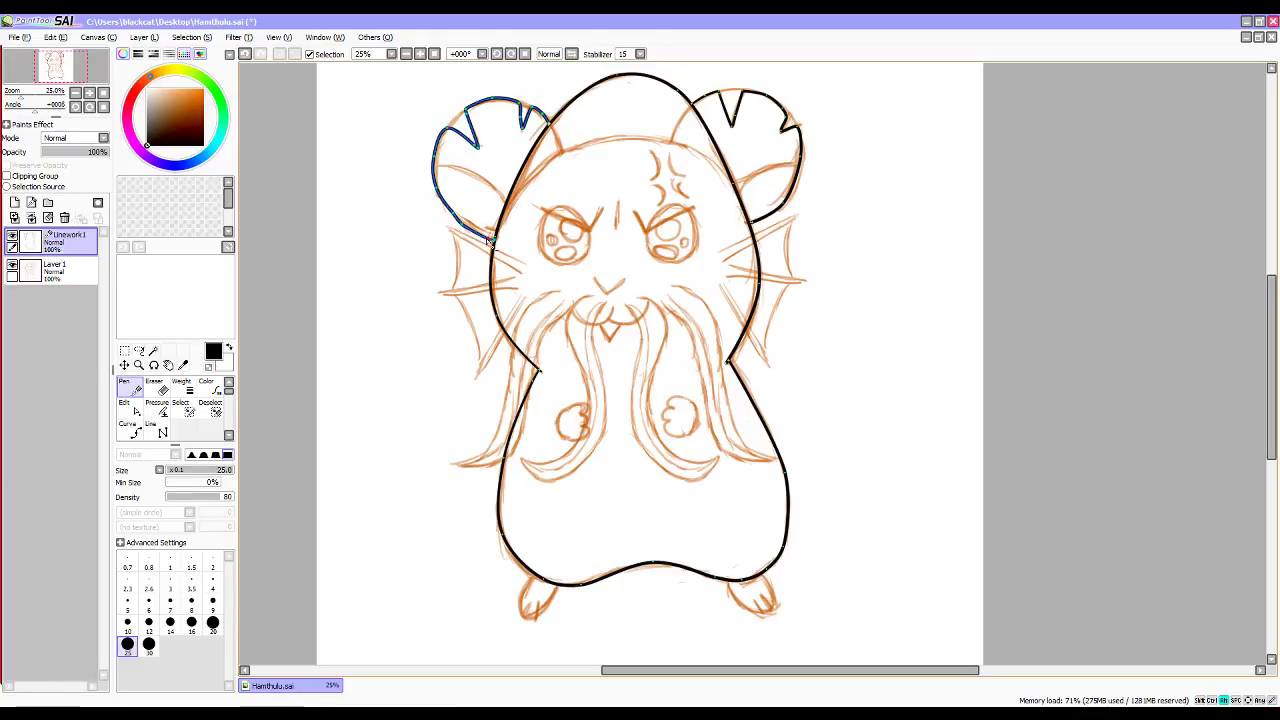
pyautogui.moveTo(450, 207)
pyautogui.mouseDown()
pyautogui.moveTo(491, 244)
pyautogui.moveTo(462, 226)
pyautogui.mouseUp()
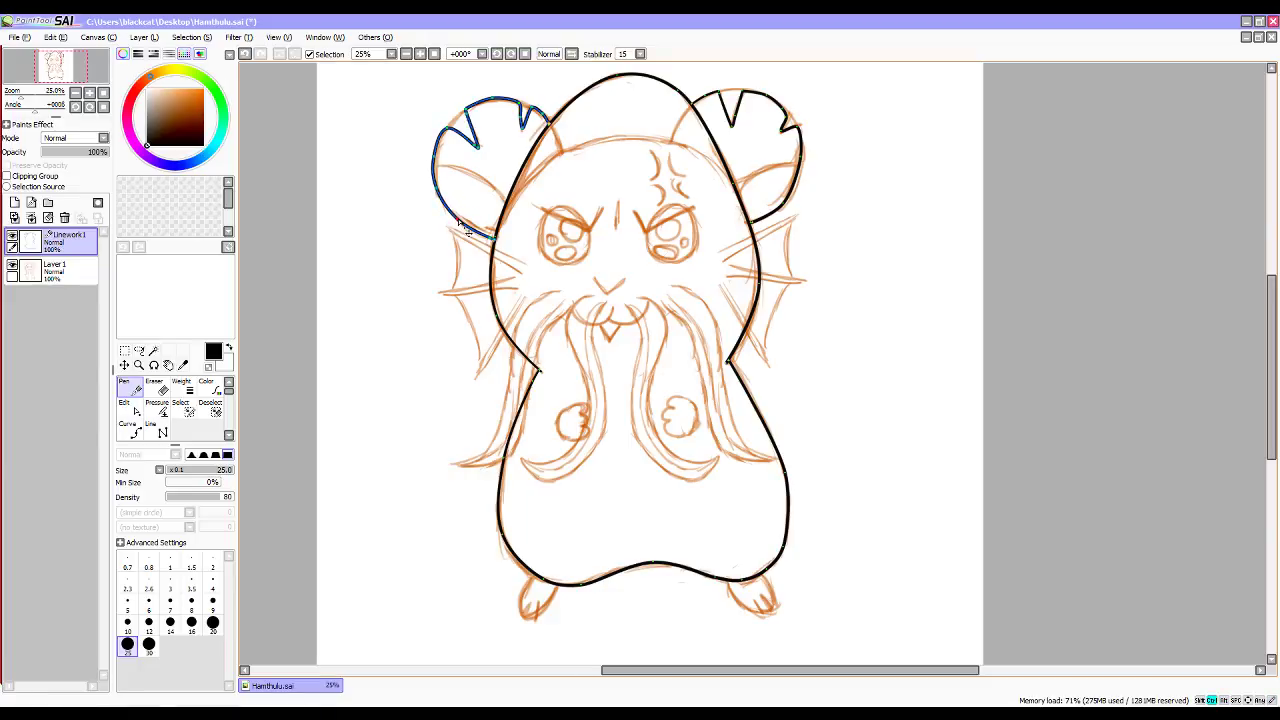
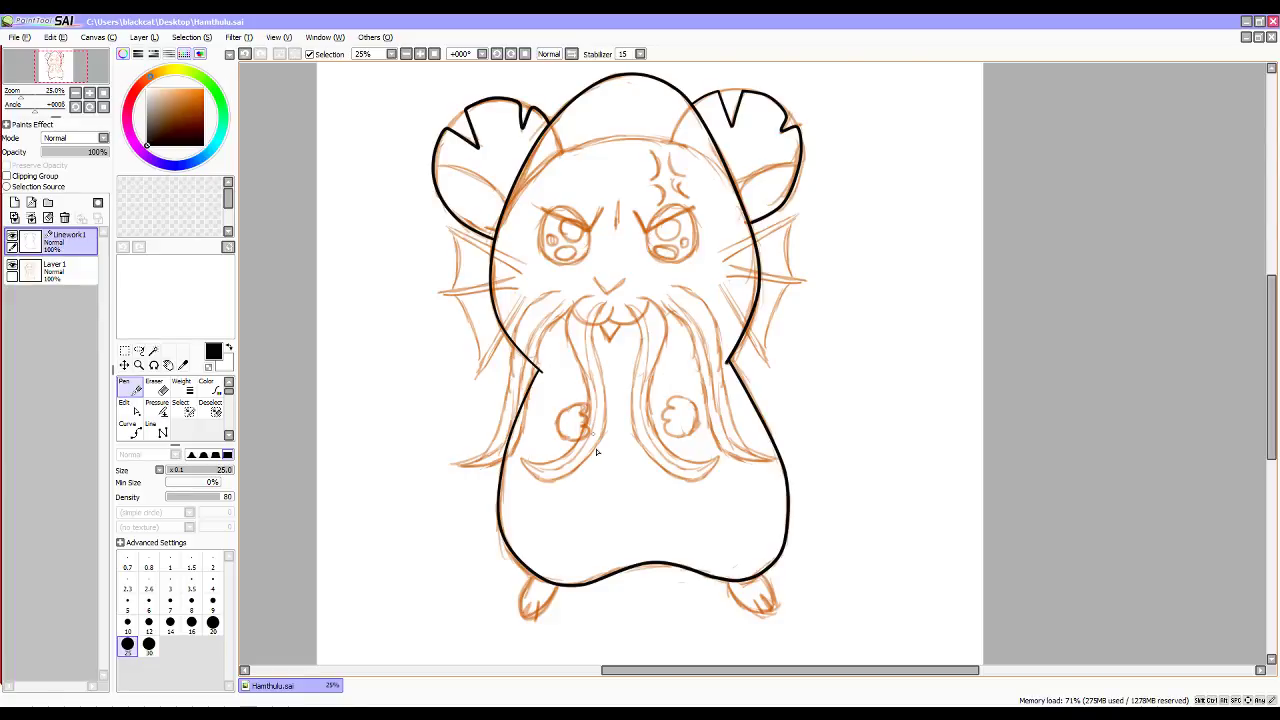
# Ink the left paw with its small fingers and reshape its rounded left and lower edges by editing the control points.
pyautogui.moveTo(558, 414)
pyautogui.mouseDown()
pyautogui.moveTo(584, 405)
pyautogui.moveTo(582, 446)
pyautogui.moveTo(562, 446)
pyautogui.moveTo(556, 423)
pyautogui.moveTo(568, 420)
pyautogui.mouseUp()
pyautogui.press('ctrl')
pyautogui.keyDown('alt'); pyautogui.click(564, 441); pyautogui.keyUp('alt')
pyautogui.keyDown('alt'); pyautogui.click(574, 441); pyautogui.keyUp('alt')
pyautogui.keyDown('ctrl'); pyautogui.click(569, 431); pyautogui.keyUp('ctrl')
pyautogui.moveTo(569, 431); pyautogui.dragTo(562, 443)
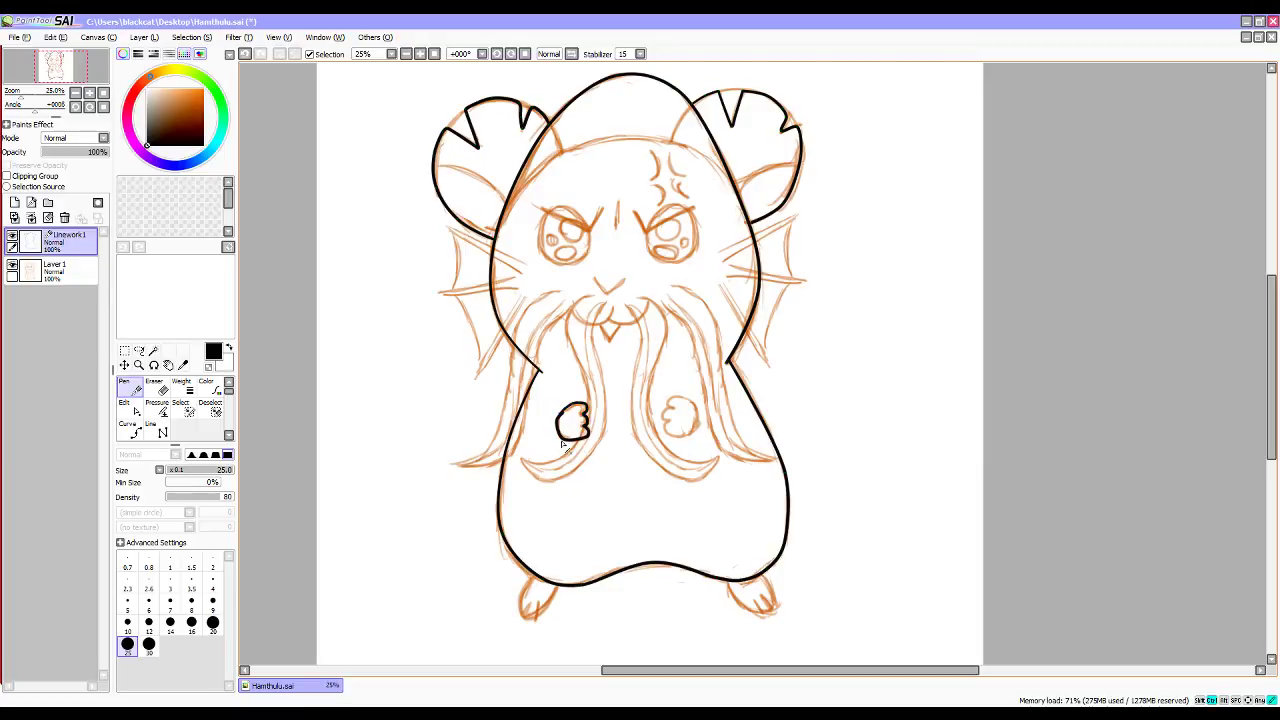
pyautogui.press('ctrl')
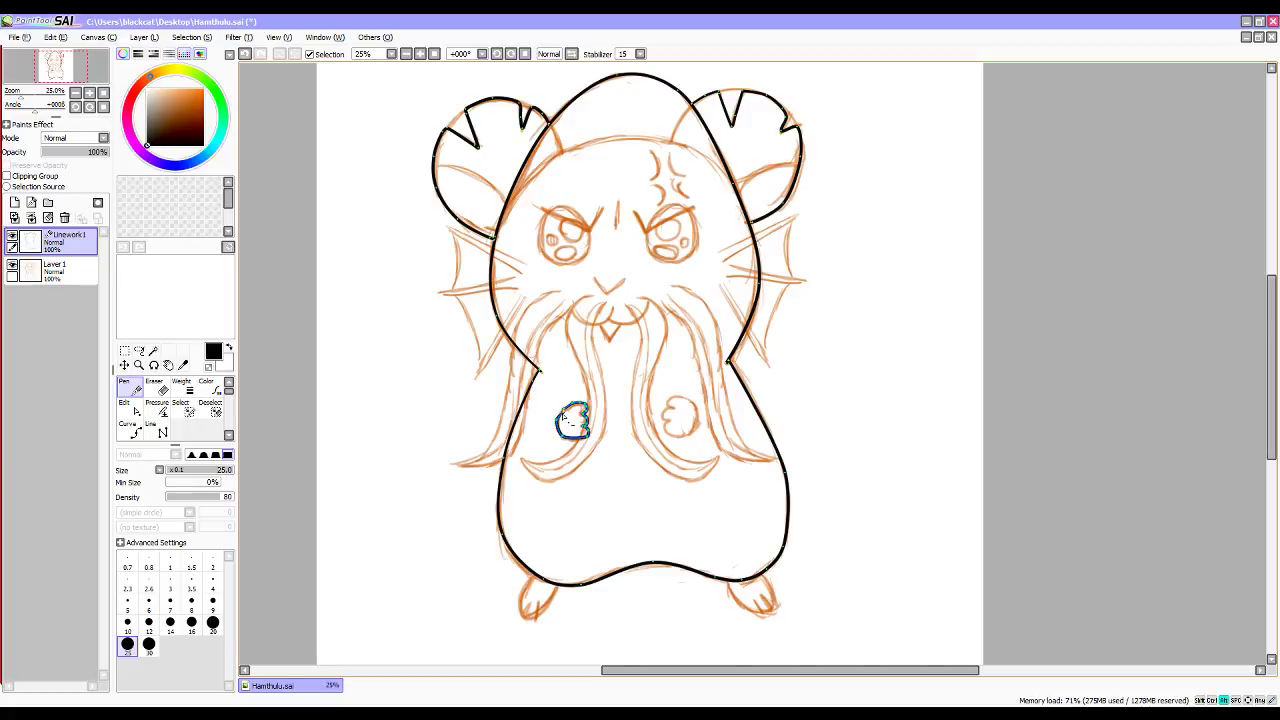
pyautogui.moveTo(564, 412); pyautogui.dragTo(559, 419)
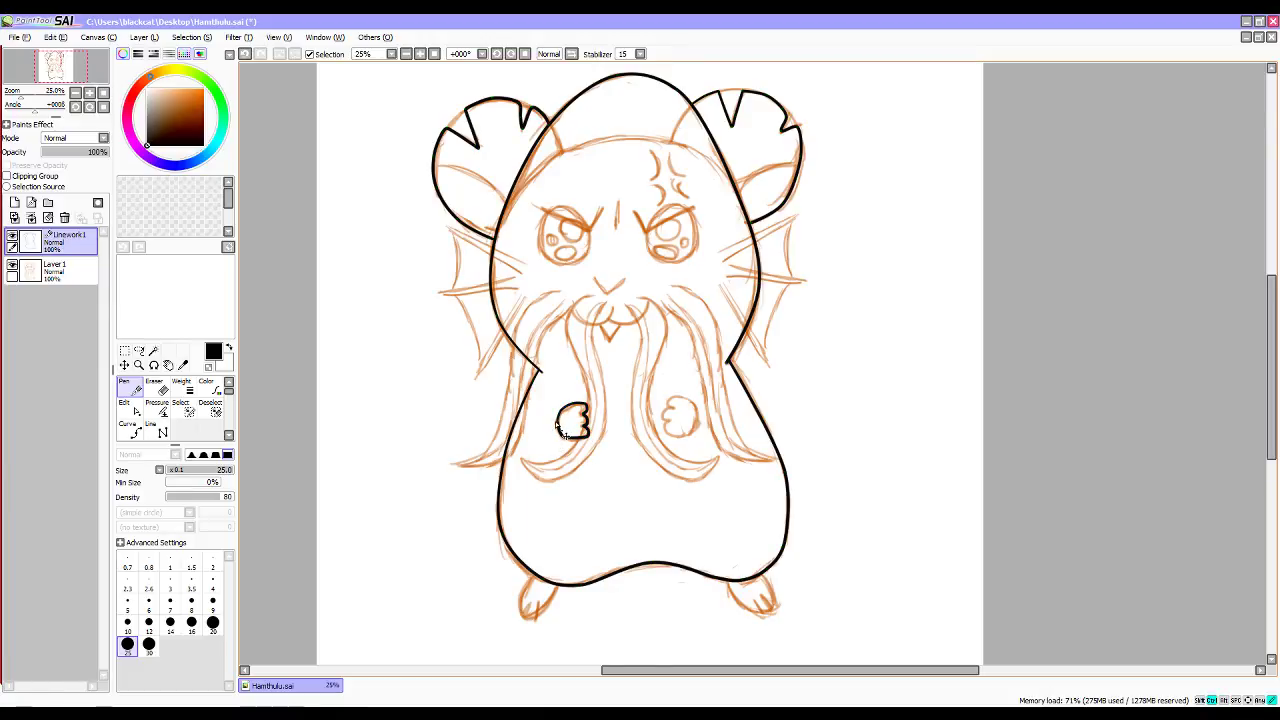
# Adjust the curve of the left paw's outer and lower edges to match the sketch.
pyautogui.moveTo(557, 415); pyautogui.dragTo(559, 430)
pyautogui.press('ctrl')
pyautogui.moveTo(580, 438); pyautogui.dragTo(575, 442)
# Ink the right paw with its small fingers and smooth its rounded outer edge by removing and moving control points.
pyautogui.moveTo(672, 410)
pyautogui.mouseDown()
pyautogui.moveTo(684, 394)
pyautogui.moveTo(698, 408)
pyautogui.moveTo(697, 432)
pyautogui.moveTo(678, 446)
pyautogui.moveTo(665, 426)
pyautogui.moveTo(673, 405)
pyautogui.mouseUp()
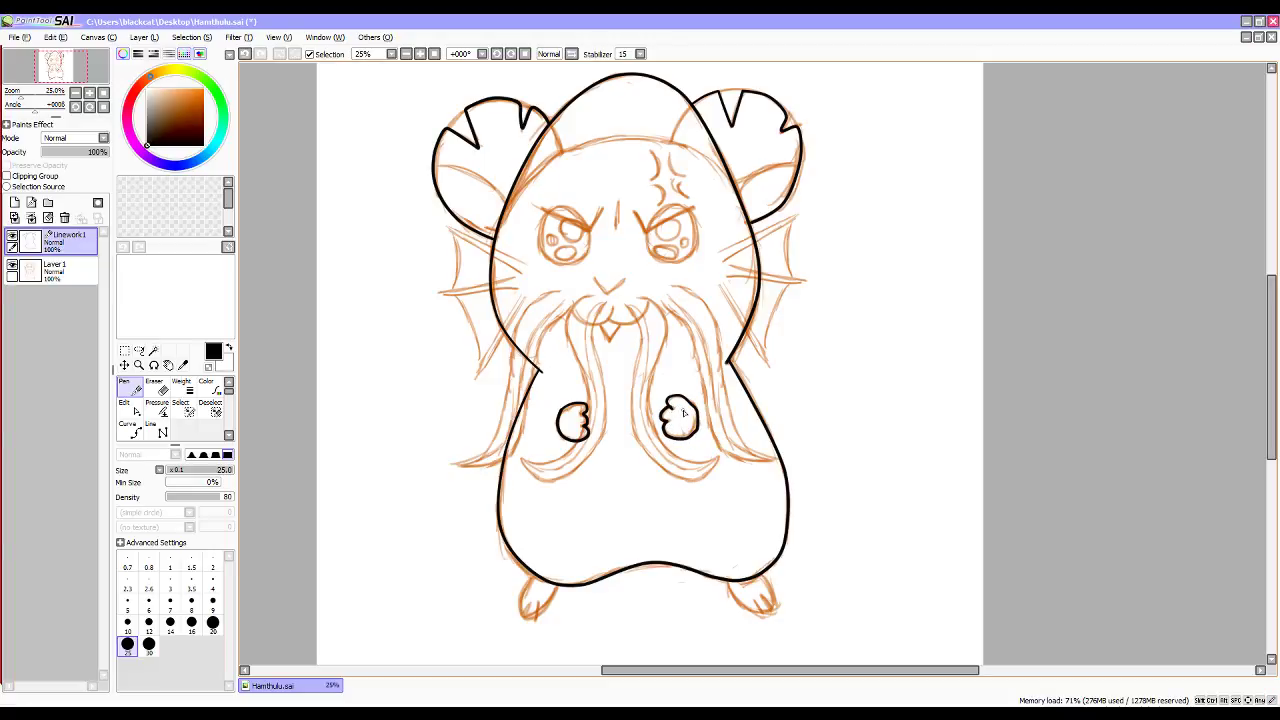
pyautogui.press('ctrl')
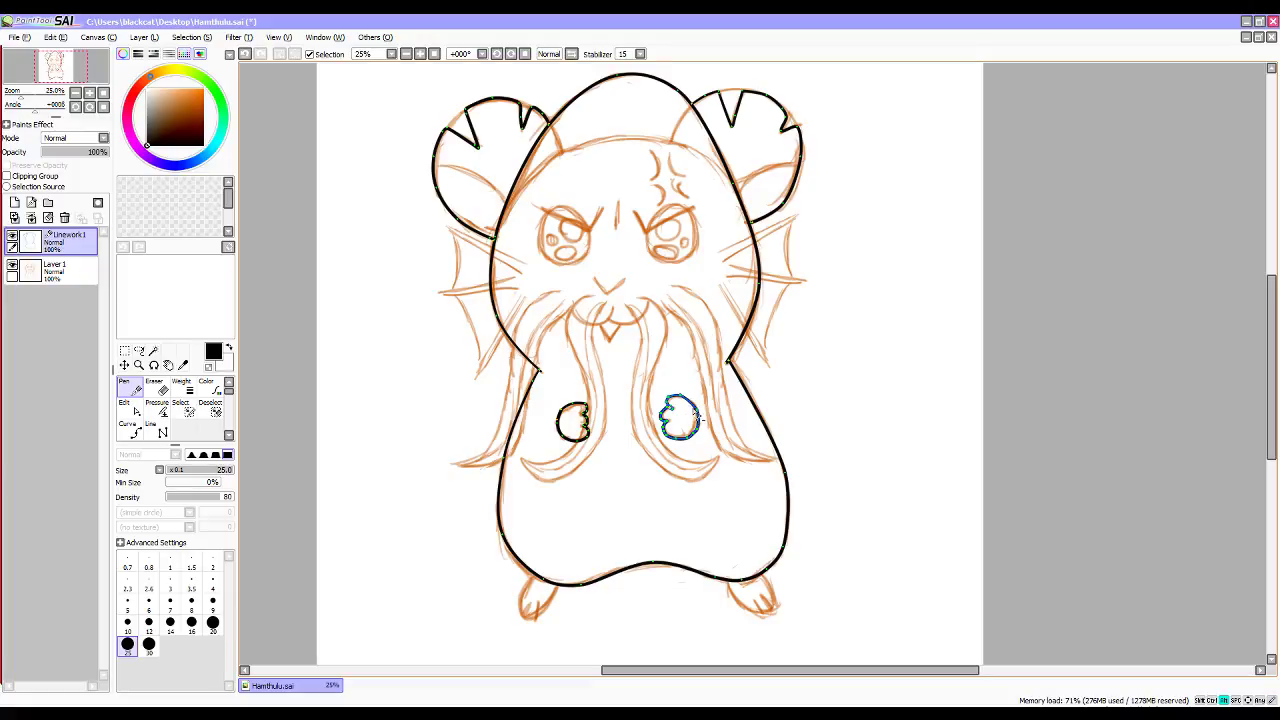
pyautogui.keyDown('alt'); pyautogui.click(689, 438); pyautogui.keyUp('alt')
pyautogui.moveTo(692, 428); pyautogui.dragTo(694, 430)
pyautogui.press('ctrl')
pyautogui.press('ctrl')
# Refine the right paw's finger side and lower edge by removing extra control points and reshaping the curve.
pyautogui.press('alt')
pyautogui.keyDown('alt'); pyautogui.click(663, 429); pyautogui.keyUp('alt')
pyautogui.moveTo(664, 430); pyautogui.dragTo(666, 433)
pyautogui.press('ctrl')
pyautogui.moveTo(669, 431); pyautogui.dragTo(666, 431)
pyautogui.press('ctrl')
pyautogui.moveTo(668, 436); pyautogui.dragTo(678, 437)
pyautogui.keyDown('alt'); pyautogui.click(665, 420); pyautogui.keyUp('alt')
pyautogui.keyDown('ctrl'); pyautogui.click(665, 418); pyautogui.keyUp('ctrl')
pyautogui.press('ctrl')
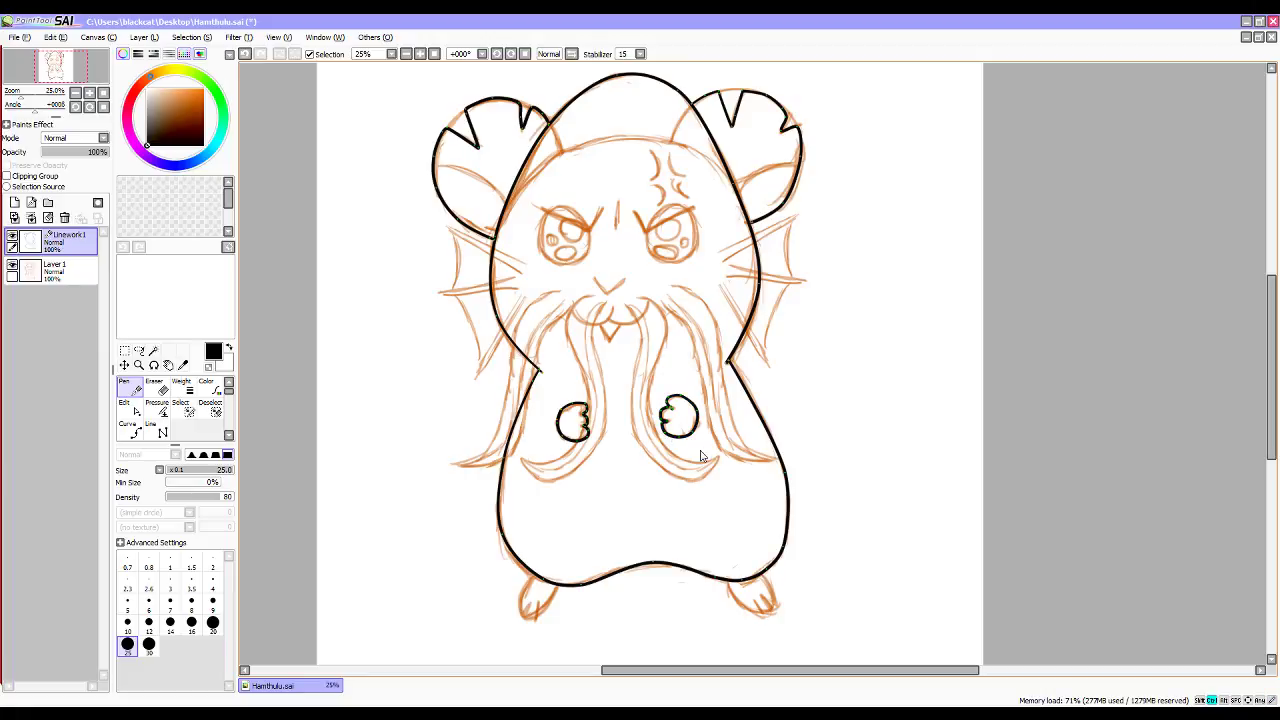
# Ink the left foot's outline below the body and smooth it by removing extra control points.
pyautogui.press('ctrl')
pyautogui.moveTo(519, 604)
pyautogui.mouseDown()
pyautogui.moveTo(540, 620)
pyautogui.moveTo(563, 588)
pyautogui.mouseUp()
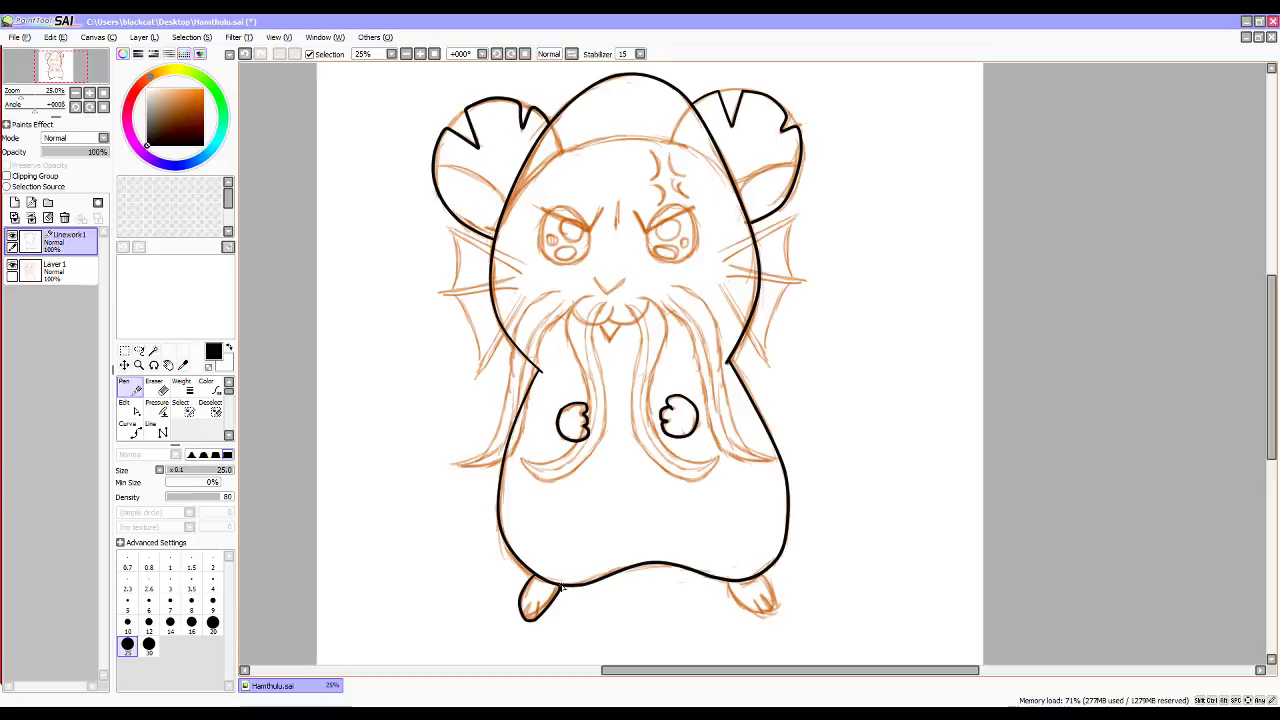
pyautogui.keyDown('alt'); pyautogui.click(560, 591); pyautogui.keyUp('alt')
pyautogui.keyDown('alt'); pyautogui.click(519, 607); pyautogui.keyUp('alt')
pyautogui.keyDown('alt'); pyautogui.click(525, 585); pyautogui.keyUp('alt')
pyautogui.moveTo(530, 600)
pyautogui.mouseDown()
pyautogui.moveTo(519, 598)
pyautogui.moveTo(521, 621)
pyautogui.moveTo(523, 596)
pyautogui.mouseUp()
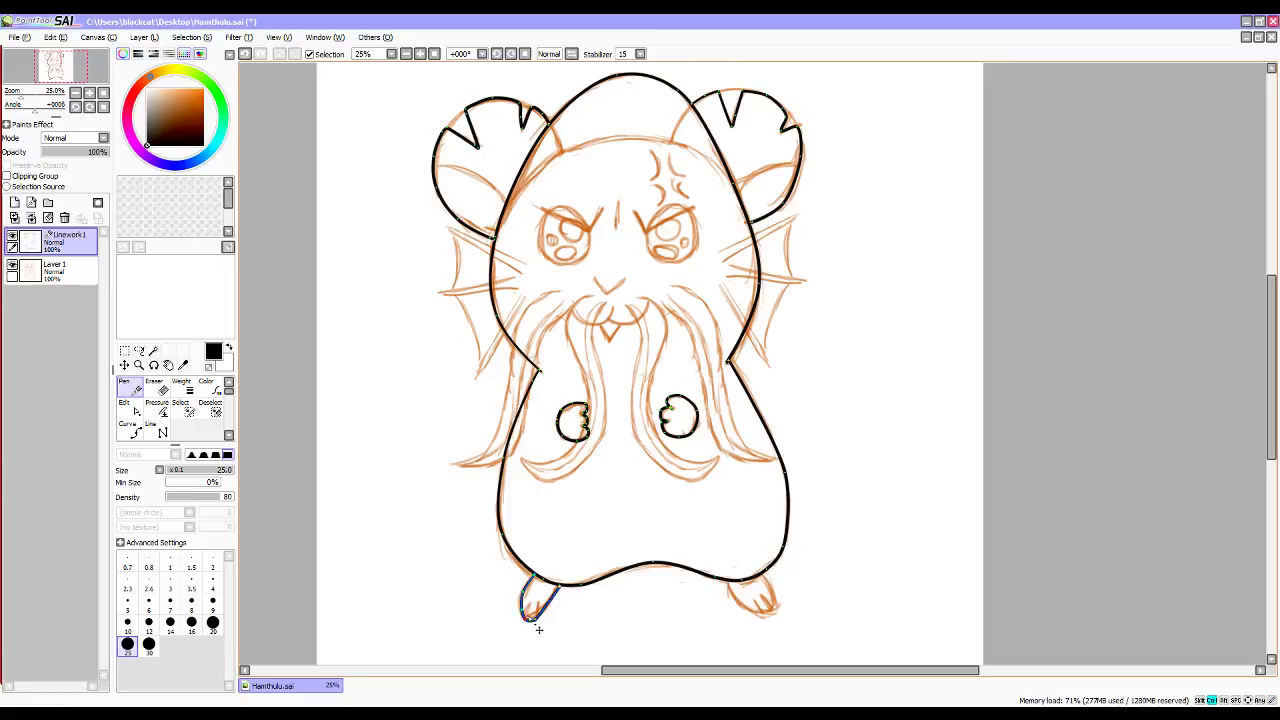
# Ink the right foot's outline, then thin its outer edge's control points and adjust the curve to the sketch.
pyautogui.press('ctrl')
pyautogui.moveTo(729, 588)
pyautogui.mouseDown()
pyautogui.moveTo(775, 610)
pyautogui.moveTo(771, 572)
pyautogui.mouseUp()
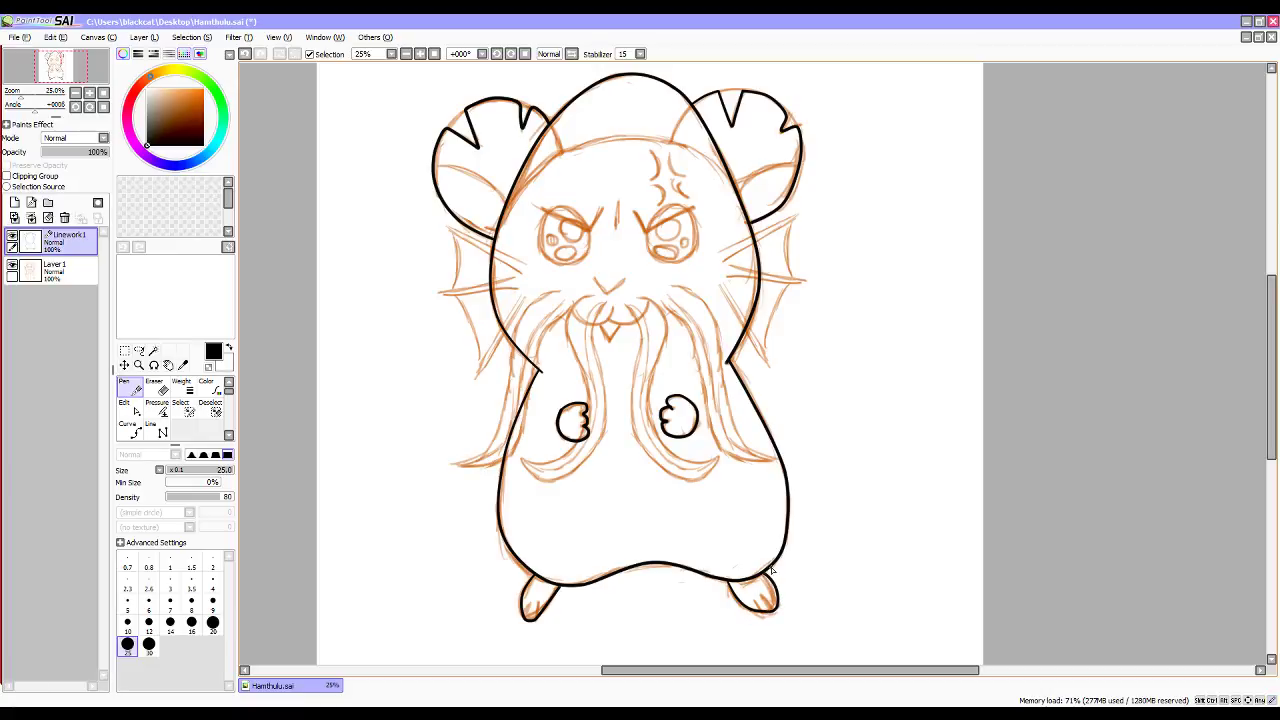
pyautogui.keyDown('alt'); pyautogui.click(776, 590); pyautogui.keyUp('alt')
pyautogui.keyDown('alt'); pyautogui.click(778, 602); pyautogui.keyUp('alt')
pyautogui.keyDown('alt'); pyautogui.click(778, 607); pyautogui.keyUp('alt')
pyautogui.keyDown('alt'); pyautogui.click(773, 611); pyautogui.keyUp('alt')
pyautogui.moveTo(763, 596); pyautogui.dragTo(779, 602)
# Bow out the left foot's outer edge and ink the toe lines on both feet.
pyautogui.press('ctrl')
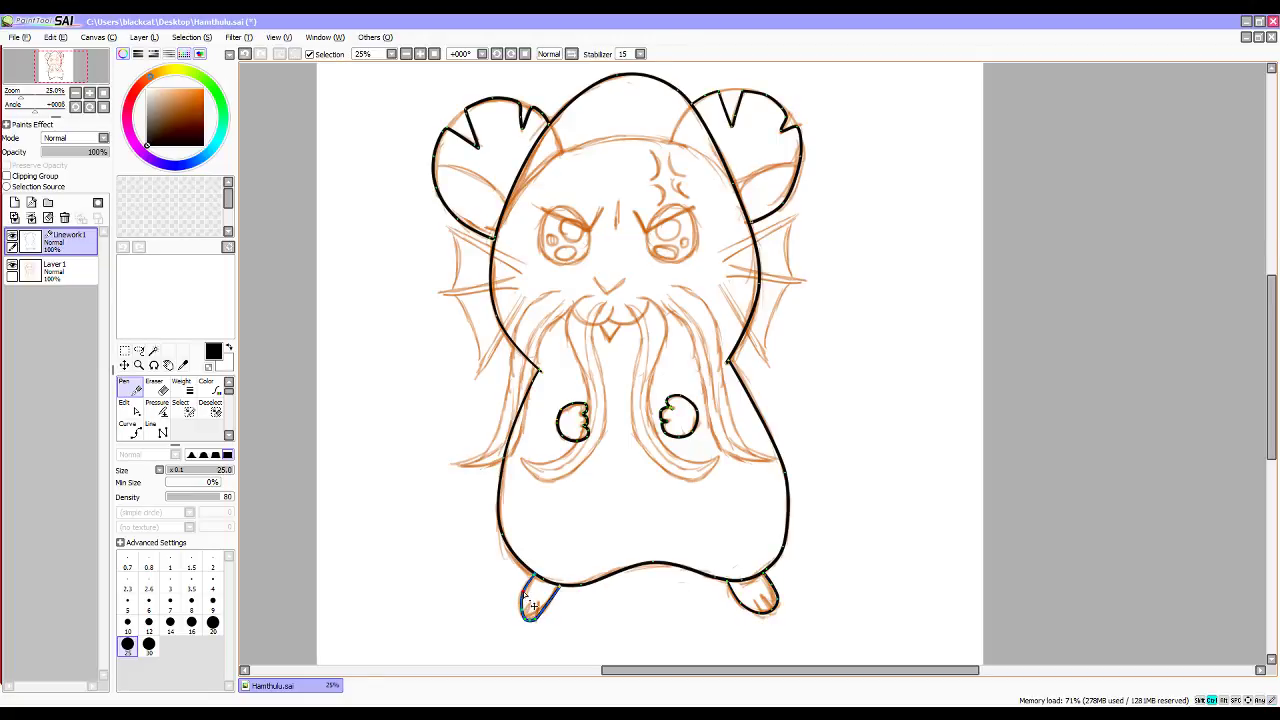
pyautogui.moveTo(523, 609); pyautogui.dragTo(518, 613)
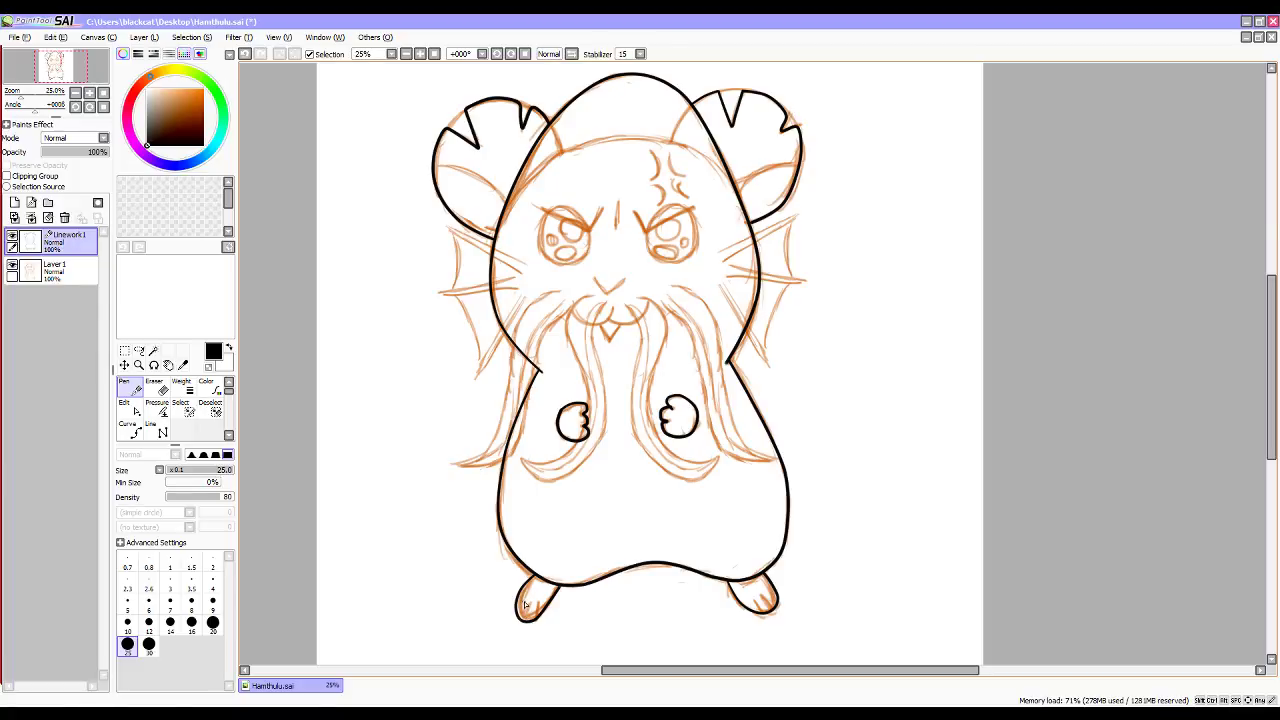
pyautogui.moveTo(532, 606); pyautogui.dragTo(530, 621)
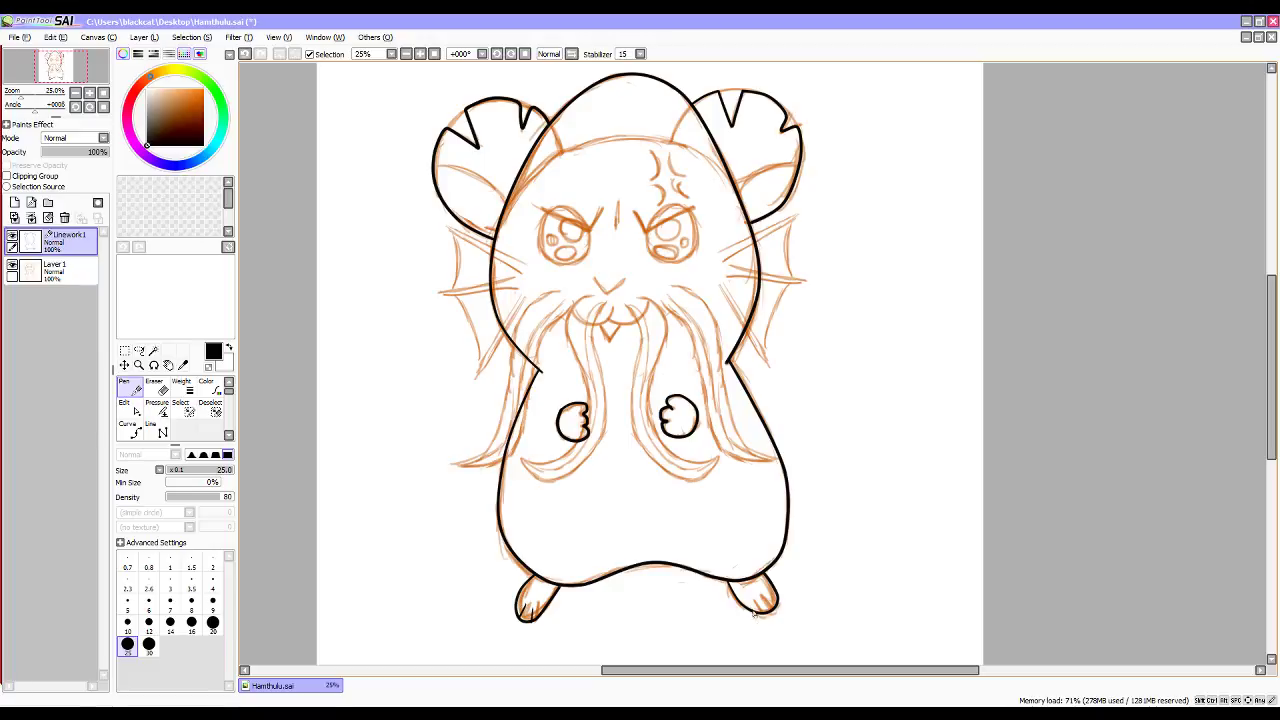
pyautogui.moveTo(753, 602)
pyautogui.mouseDown()
pyautogui.moveTo(763, 613)
pyautogui.moveTo(763, 599)
pyautogui.mouseUp()
# Add a new linework layer directly above the sketch layer.
pyautogui.click(45, 268)
pyautogui.click(31, 202)
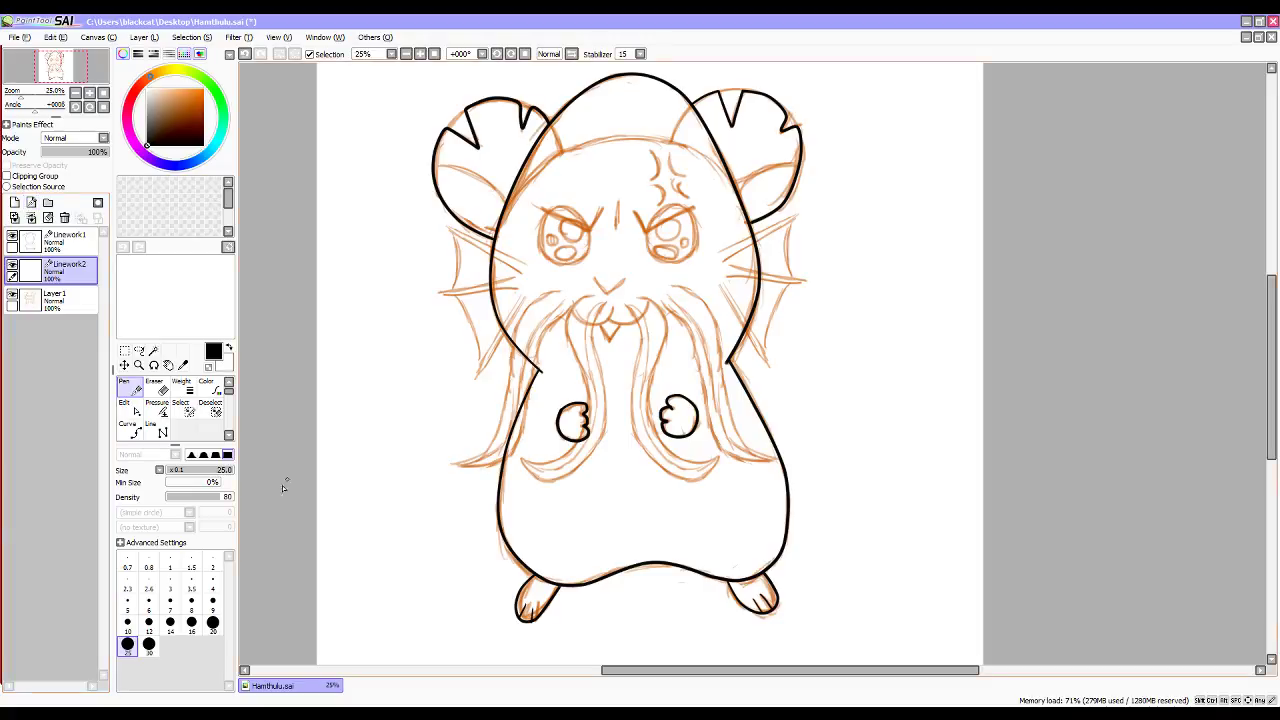
pyautogui.click(191, 603)
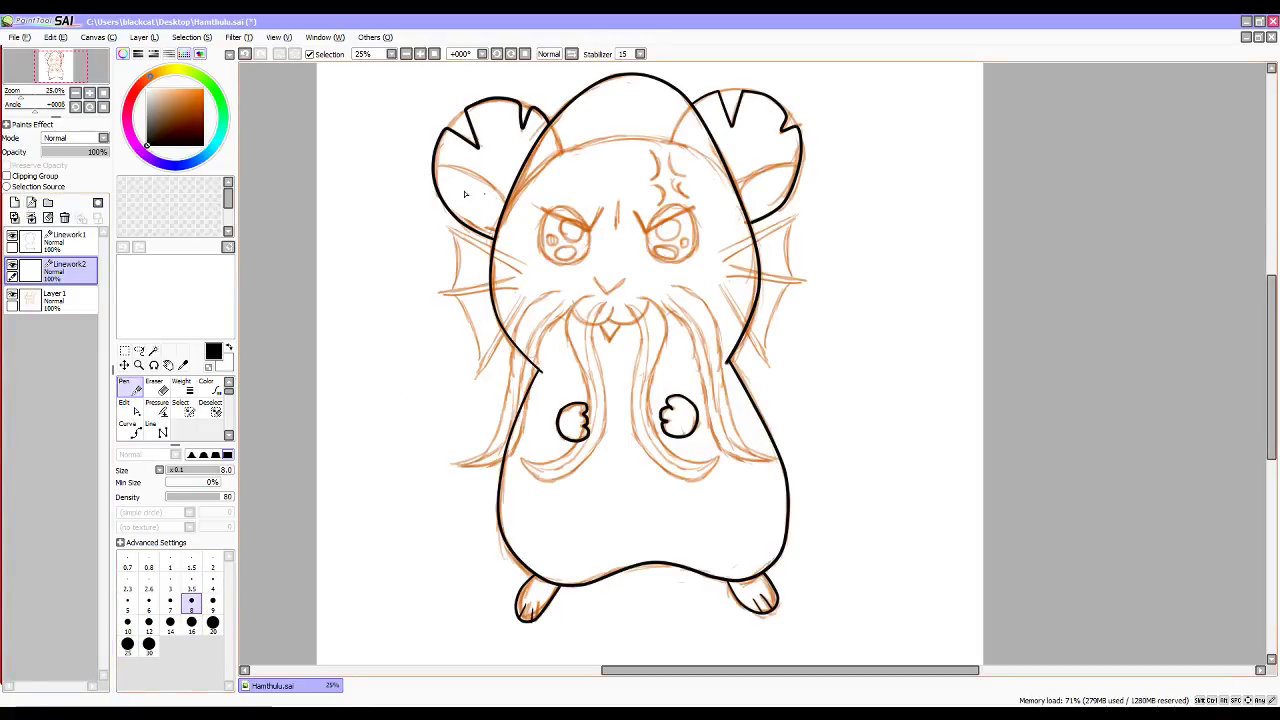
pyautogui.moveTo(436, 165)
pyautogui.mouseDown()
pyautogui.moveTo(468, 167)
pyautogui.moveTo(482, 220)
pyautogui.moveTo(428, 282)
pyautogui.mouseUp()
pyautogui.moveTo(484, 209)
pyautogui.mouseDown()
pyautogui.moveTo(531, 291)
pyautogui.moveTo(562, 500)
pyautogui.mouseUp()
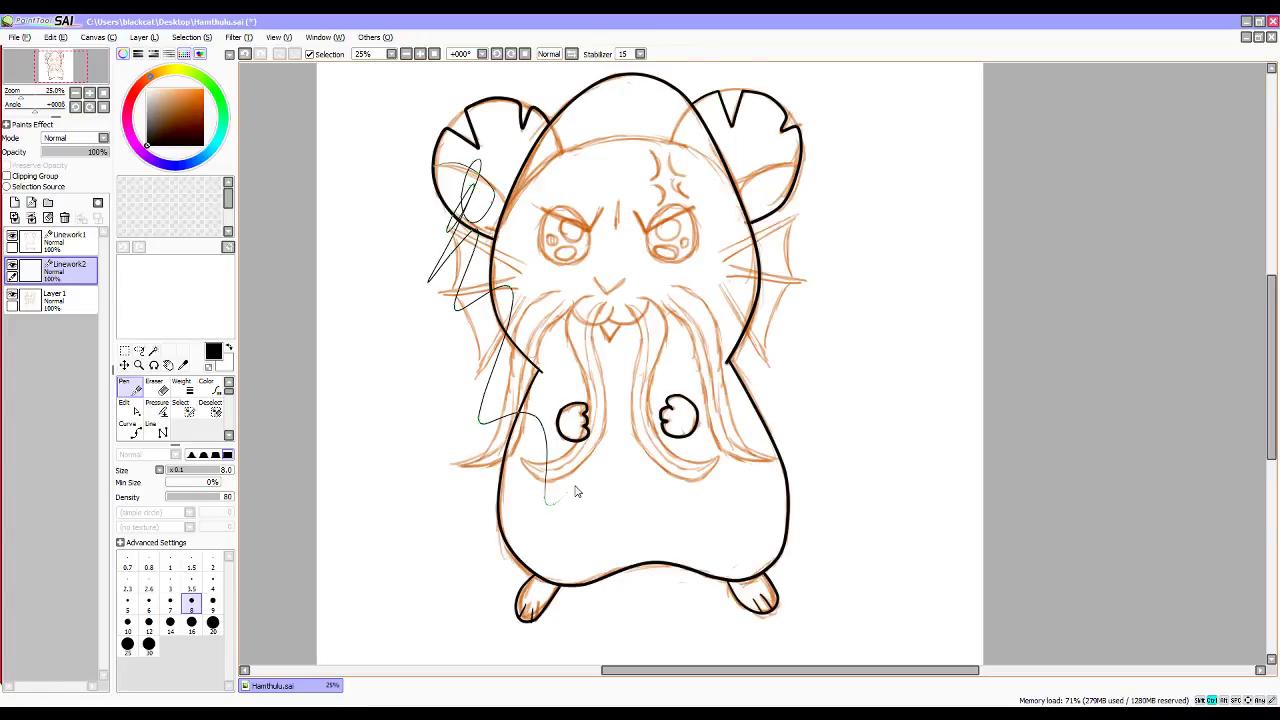
pyautogui.hotkey('ctrl', 'z')
# Ink the inner fold line of both ears at pen size 20, smoothing the left one by editing its control points.
pyautogui.click(212, 622)
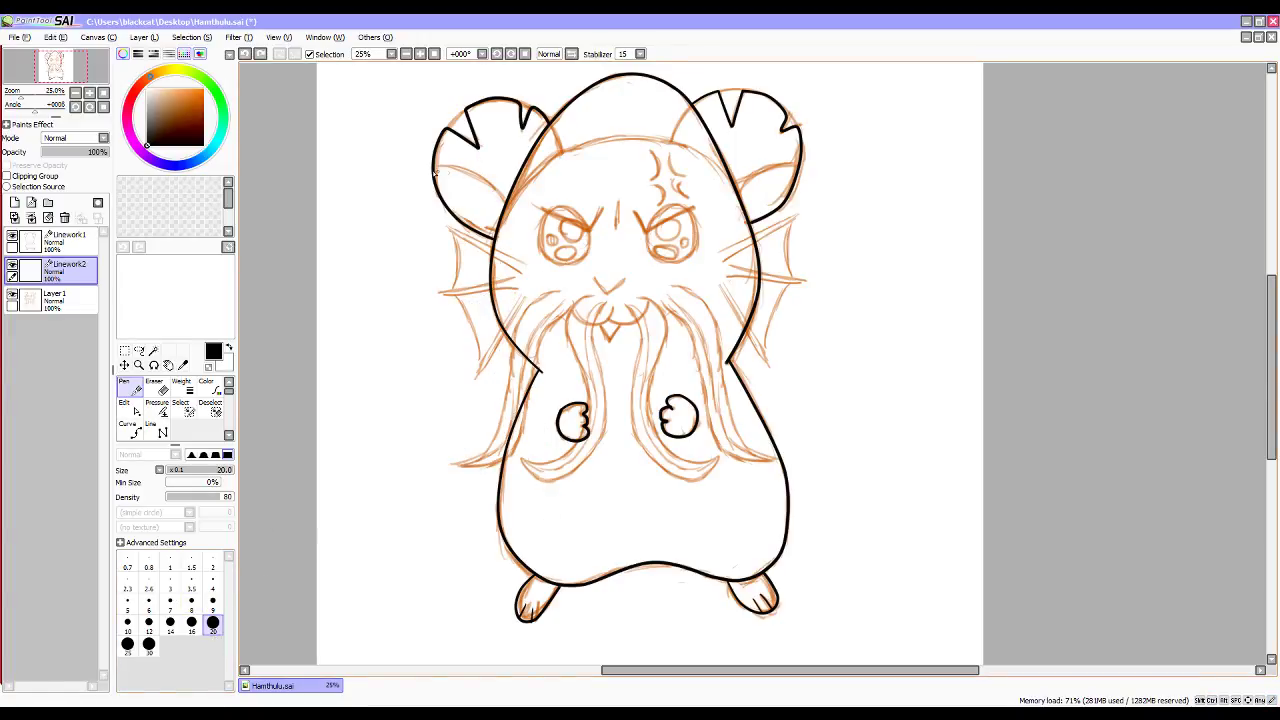
pyautogui.moveTo(437, 168)
pyautogui.mouseDown()
pyautogui.moveTo(502, 198)
pyautogui.moveTo(509, 226)
pyautogui.mouseUp()
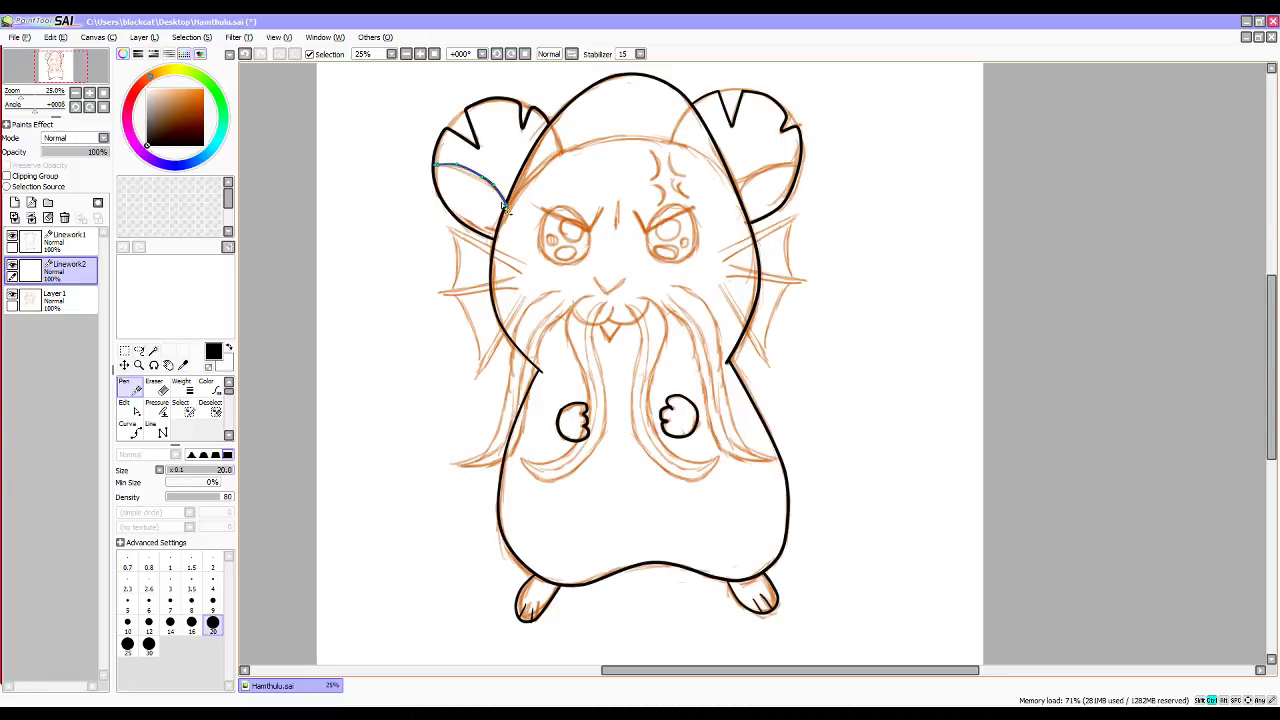
pyautogui.keyDown('alt'); pyautogui.click(508, 208); pyautogui.keyUp('alt')
pyautogui.keyDown('alt'); pyautogui.click(483, 177); pyautogui.keyUp('alt')
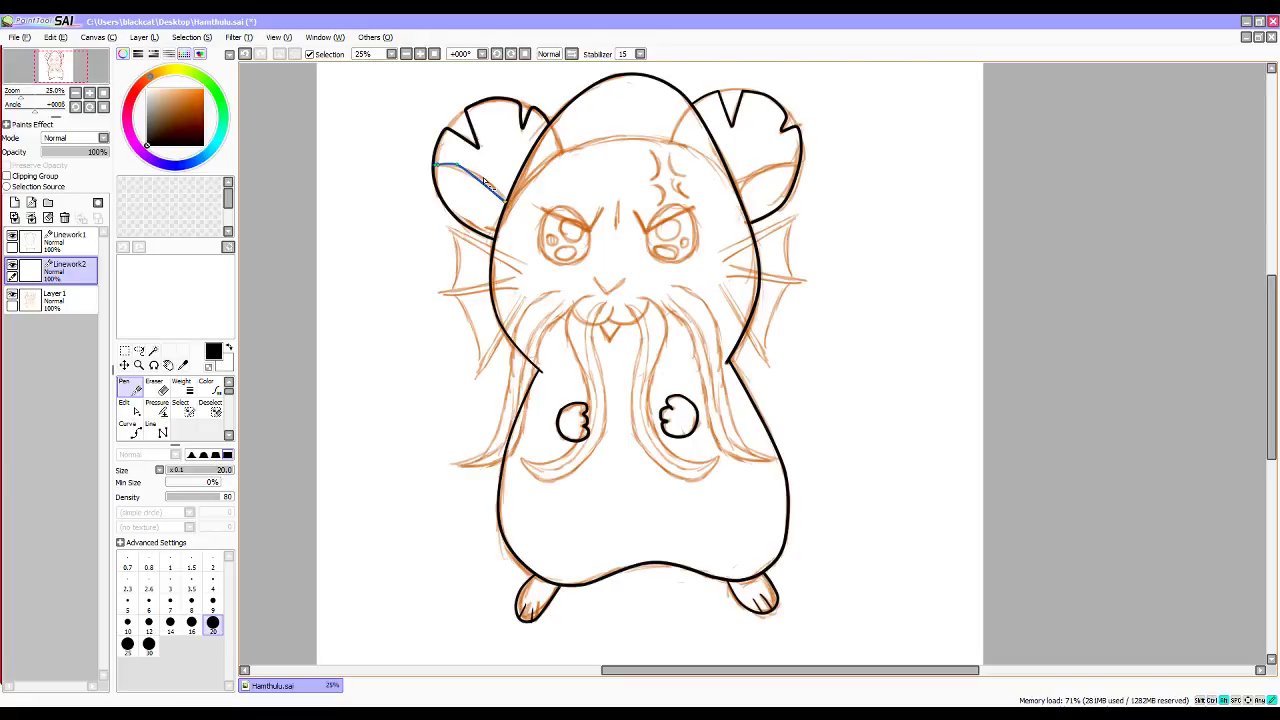
pyautogui.keyDown('alt'); pyautogui.click(457, 165); pyautogui.keyUp('alt')
pyautogui.moveTo(463, 180); pyautogui.dragTo(472, 175)
pyautogui.moveTo(802, 163); pyautogui.dragTo(738, 198)
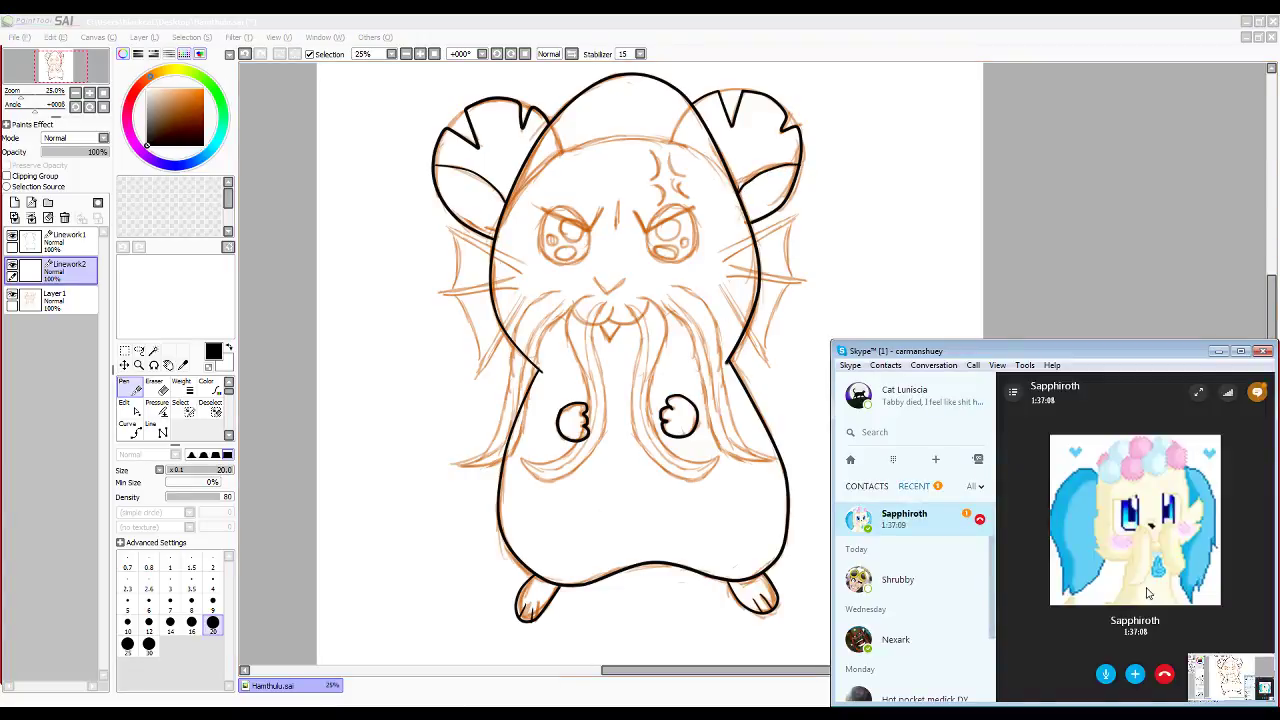
# Check the latest chat message in the Skype call, then minimize the Skype window.
pyautogui.click(1257, 392)
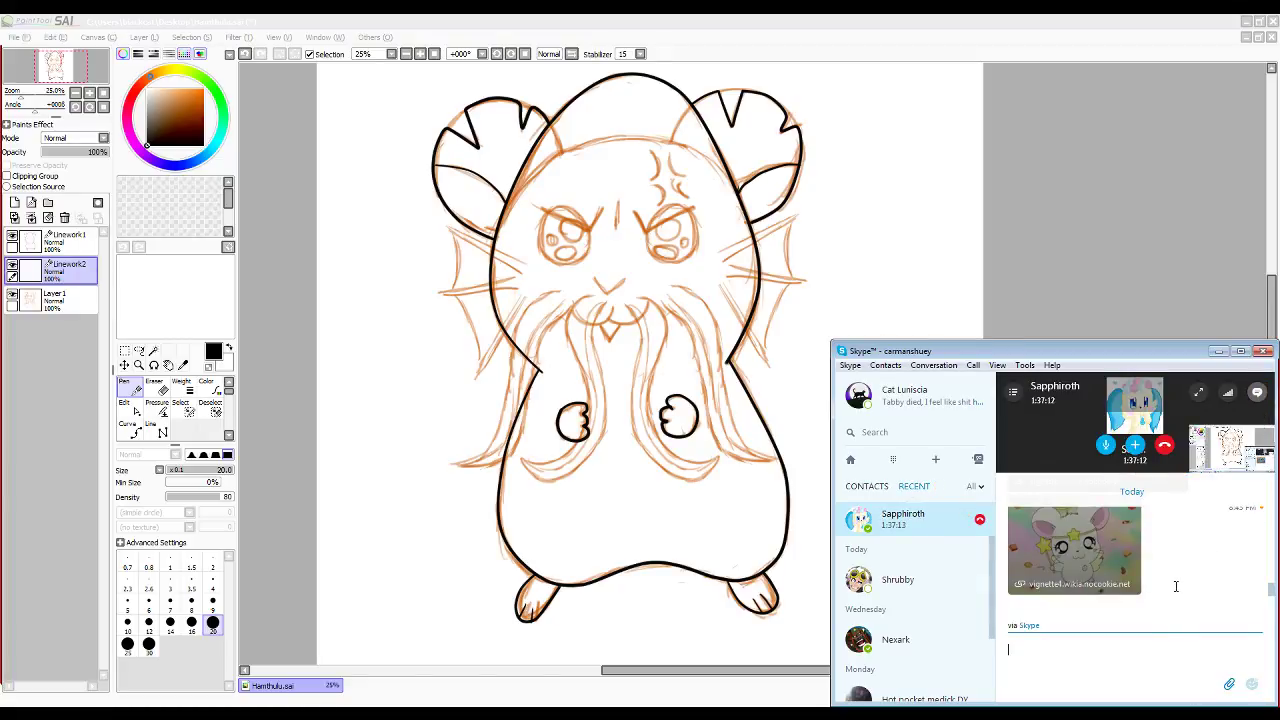
pyautogui.click(1219, 350)
# Smooth the right ear's inner line by removing extra control points, and adjust both inner ear lines to meet the ear outlines.
pyautogui.press('alt')
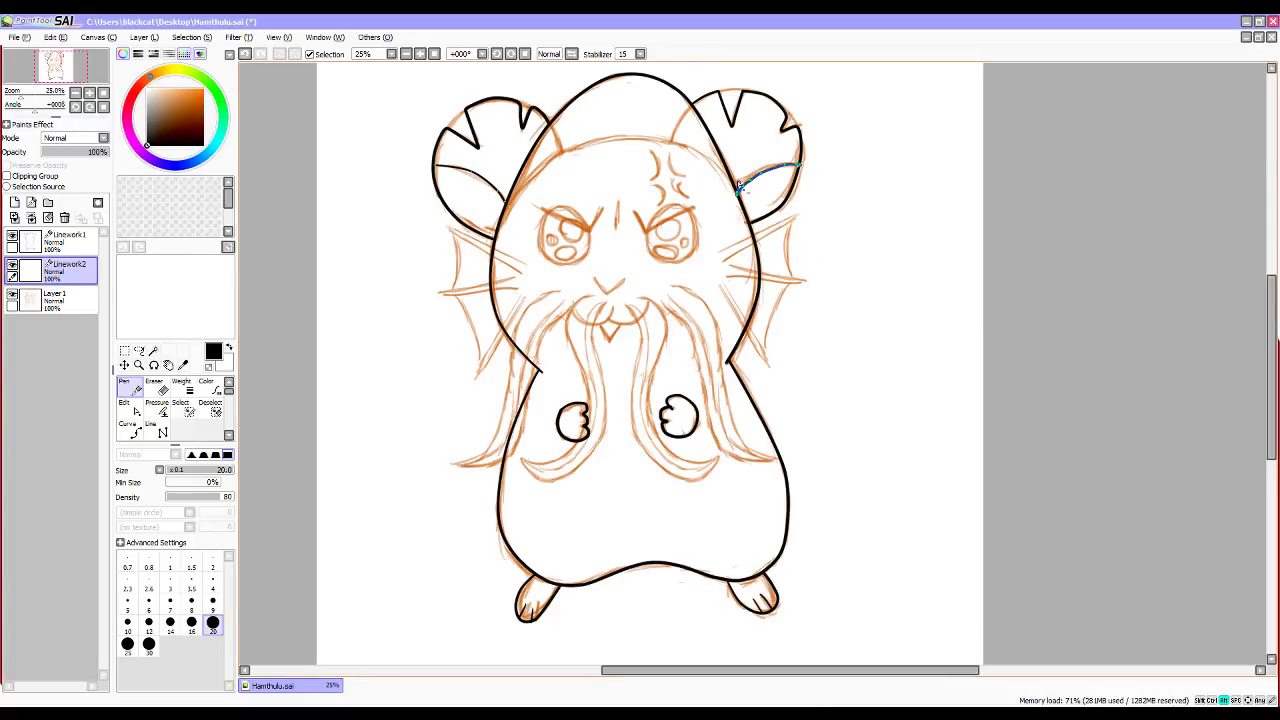
pyautogui.keyDown('alt'); pyautogui.click(745, 186); pyautogui.keyUp('alt')
pyautogui.keyDown('alt'); pyautogui.click(761, 173); pyautogui.keyUp('alt')
pyautogui.keyDown('alt'); pyautogui.click(786, 164); pyautogui.keyUp('alt')
pyautogui.keyDown('alt'); pyautogui.click(798, 166); pyautogui.keyUp('alt')
pyautogui.press('ctrl')
pyautogui.moveTo(769, 181)
pyautogui.mouseDown()
pyautogui.moveTo(774, 167)
pyautogui.moveTo(746, 187)
pyautogui.mouseUp()
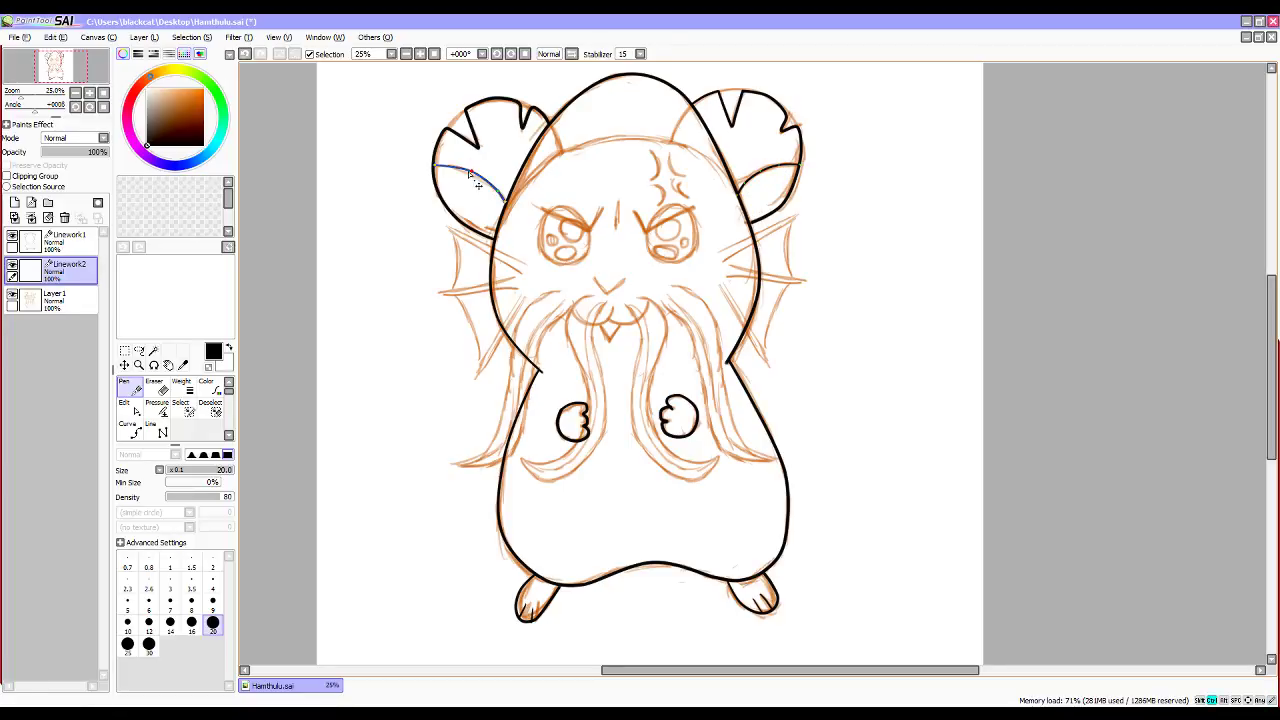
pyautogui.keyDown('ctrl'); pyautogui.moveTo(434, 166); pyautogui.dragTo(437, 170); pyautogui.keyUp('ctrl')
pyautogui.doubleClick(435, 167)
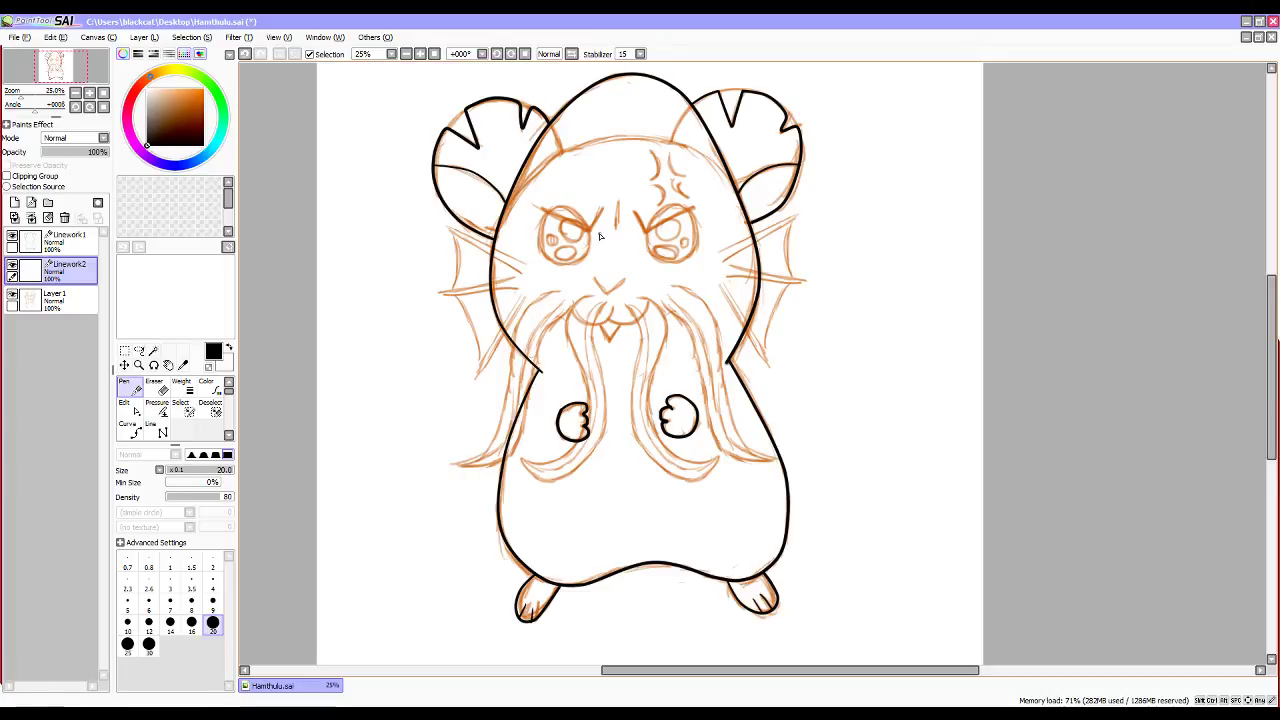
# Ink the three spiky whiskers on the left cheek as connected straight lines with the Line tool at size 20.
pyautogui.click(160, 430)
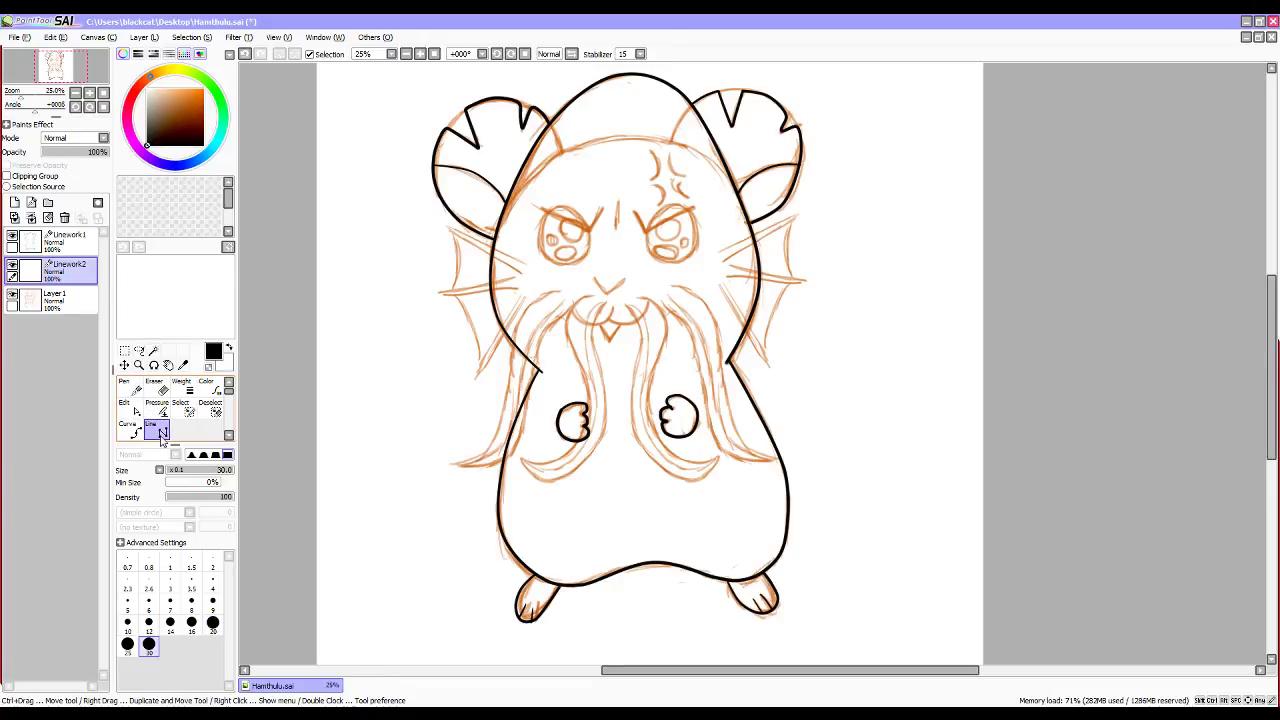
pyautogui.click(528, 265)
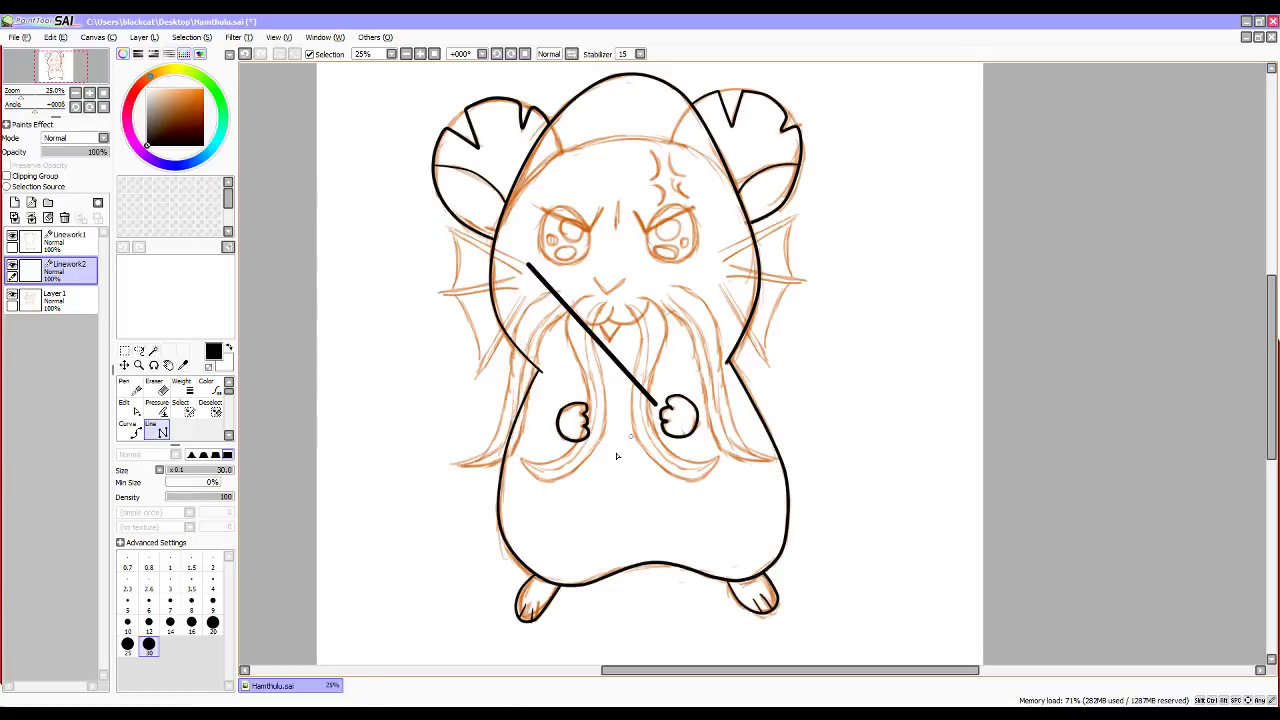
pyautogui.hotkey('ctrl', 'z')
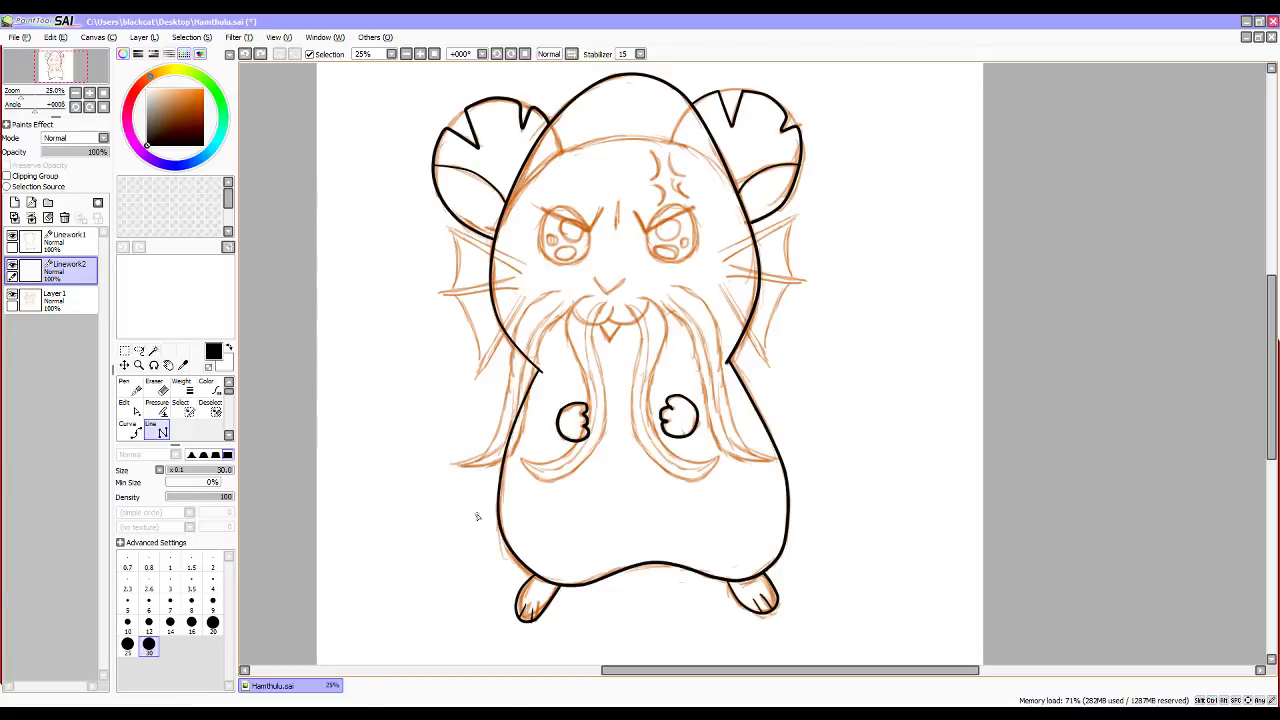
pyautogui.click(212, 622)
pyautogui.click(527, 265)
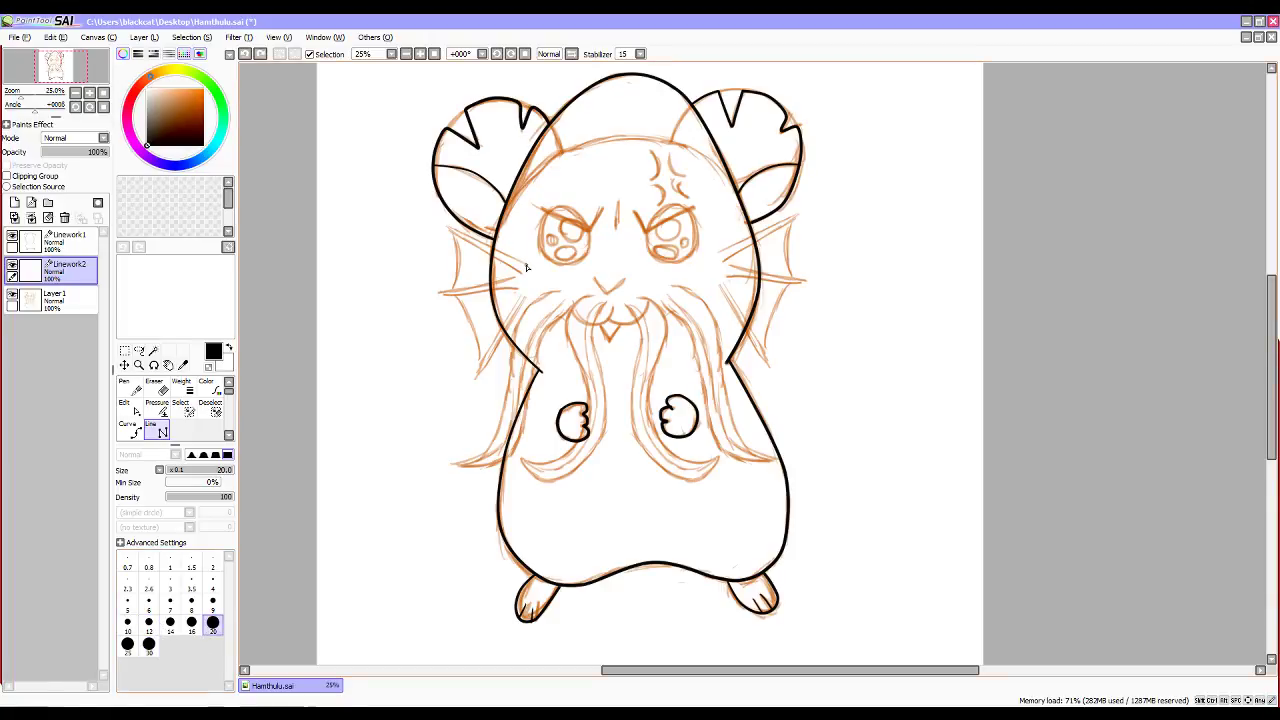
pyautogui.click(444, 226)
pyautogui.click(527, 275)
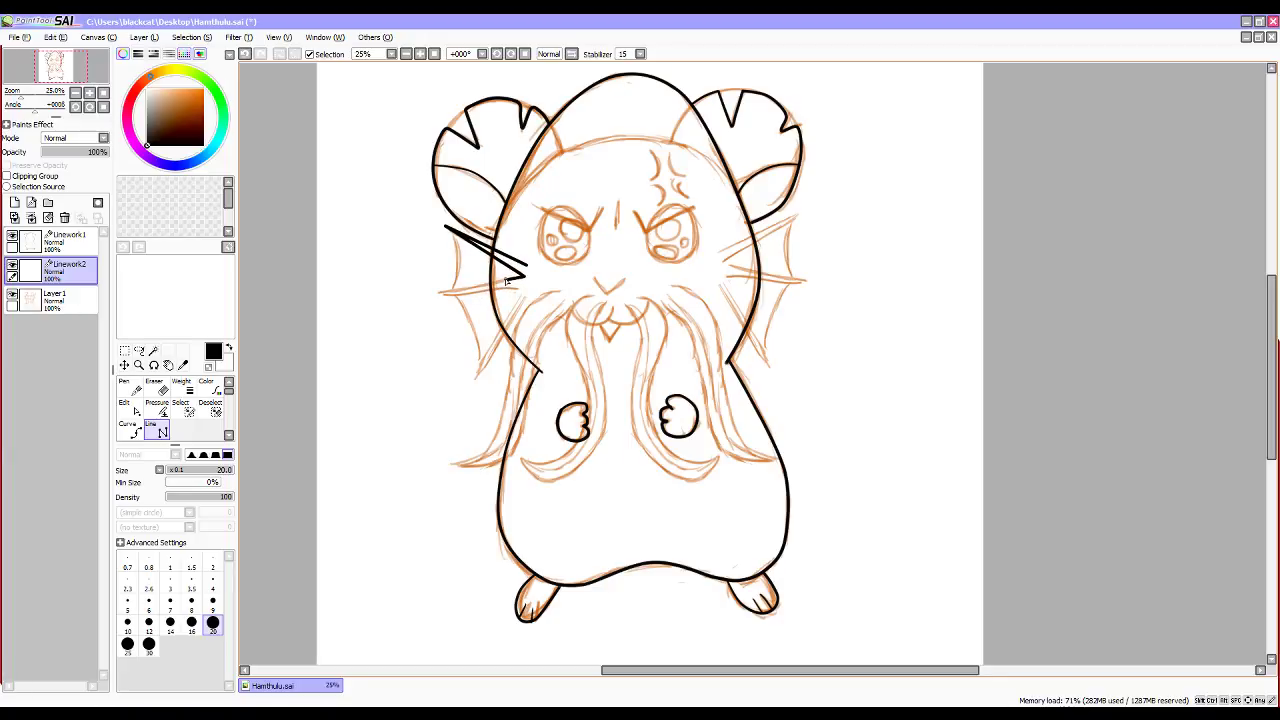
pyautogui.click(436, 293)
pyautogui.click(520, 288)
pyautogui.click(474, 377)
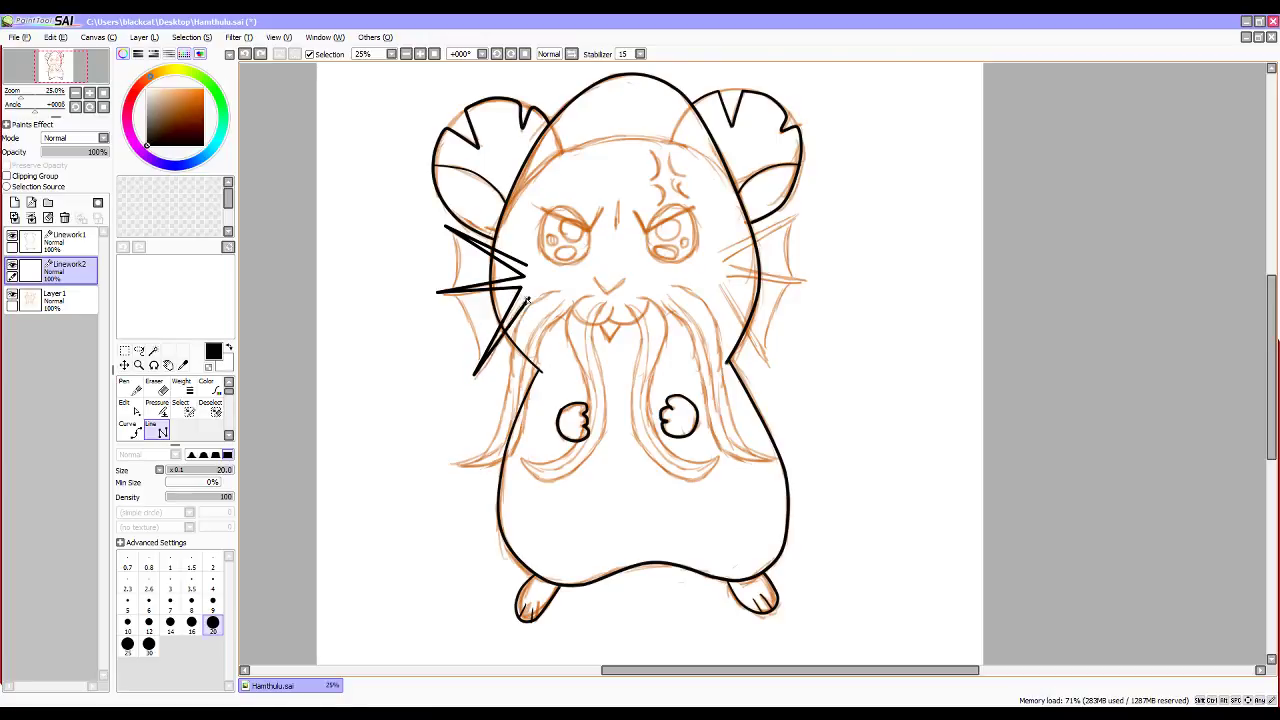
pyautogui.doubleClick(527, 298)
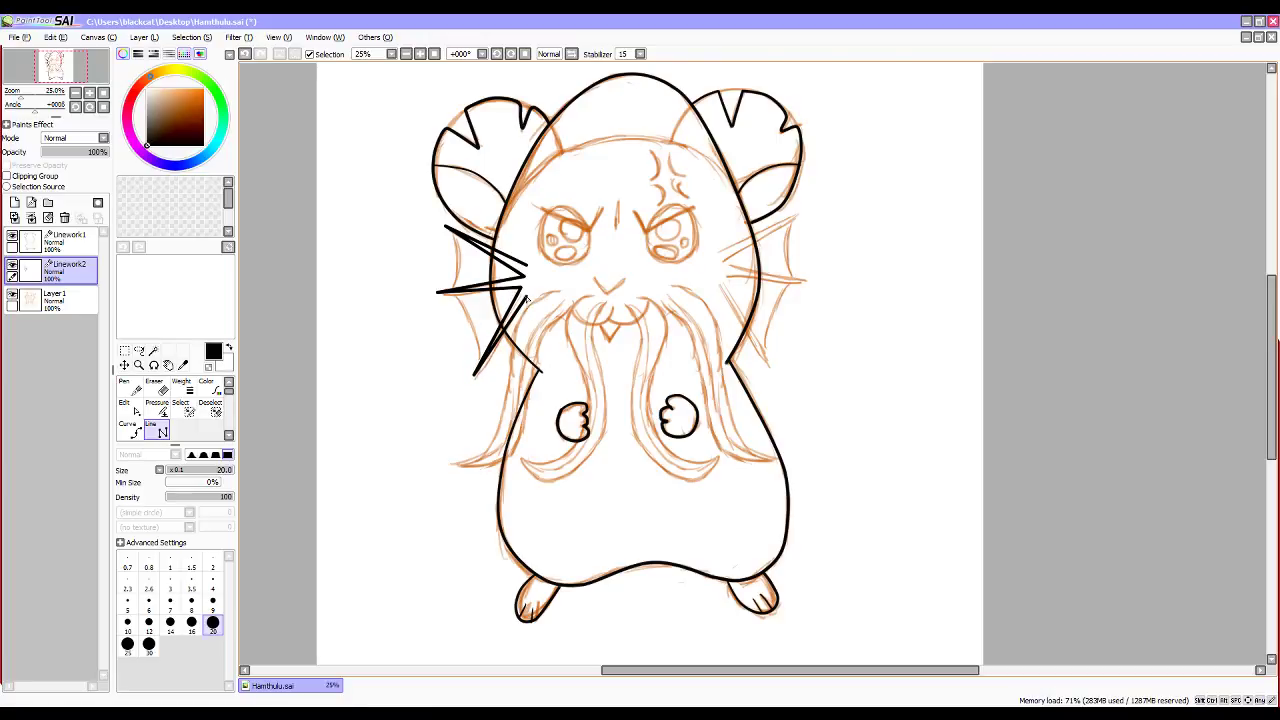
# Ink the matching spiky whiskers on the right cheek with straight lines following the sketch.
pyautogui.click(718, 254)
pyautogui.click(797, 217)
pyautogui.click(724, 262)
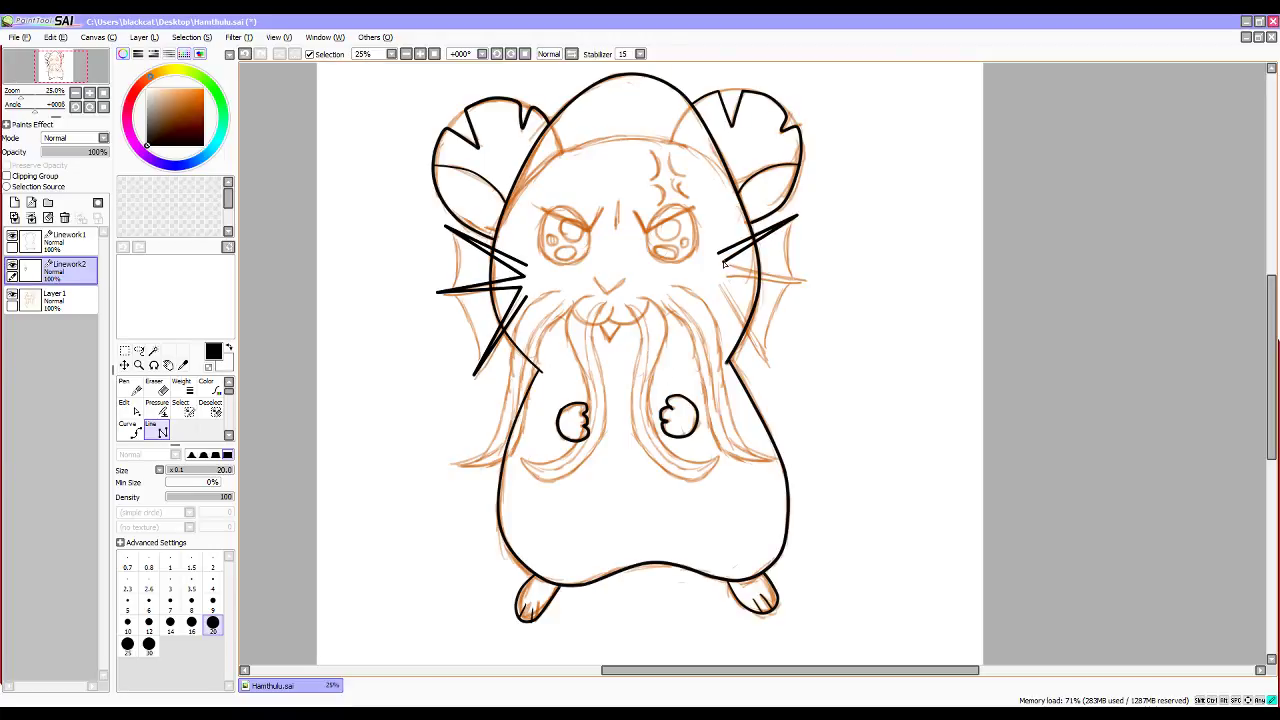
pyautogui.click(809, 281)
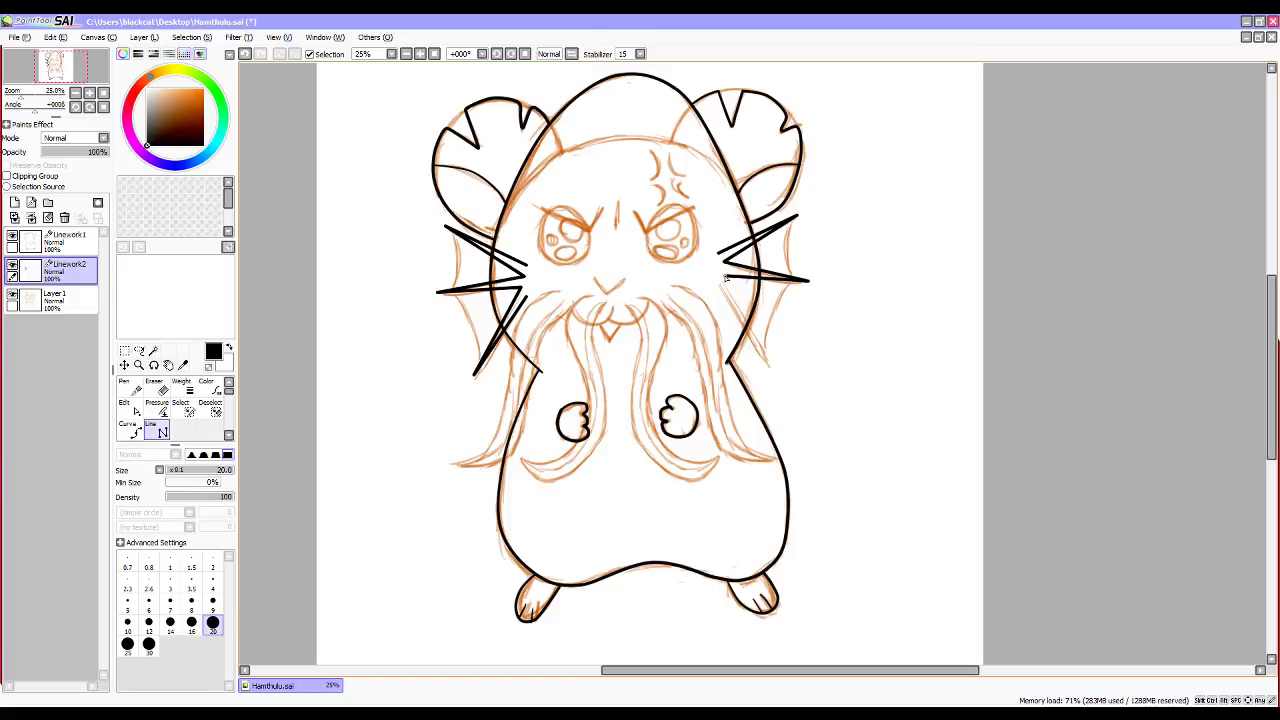
pyautogui.click(726, 280)
# Ink the small V-shaped nose with straight lines, undoing and redrawing its final segment.
pyautogui.click(594, 277)
pyautogui.click(606, 292)
pyautogui.click(624, 282)
pyautogui.click(625, 284)
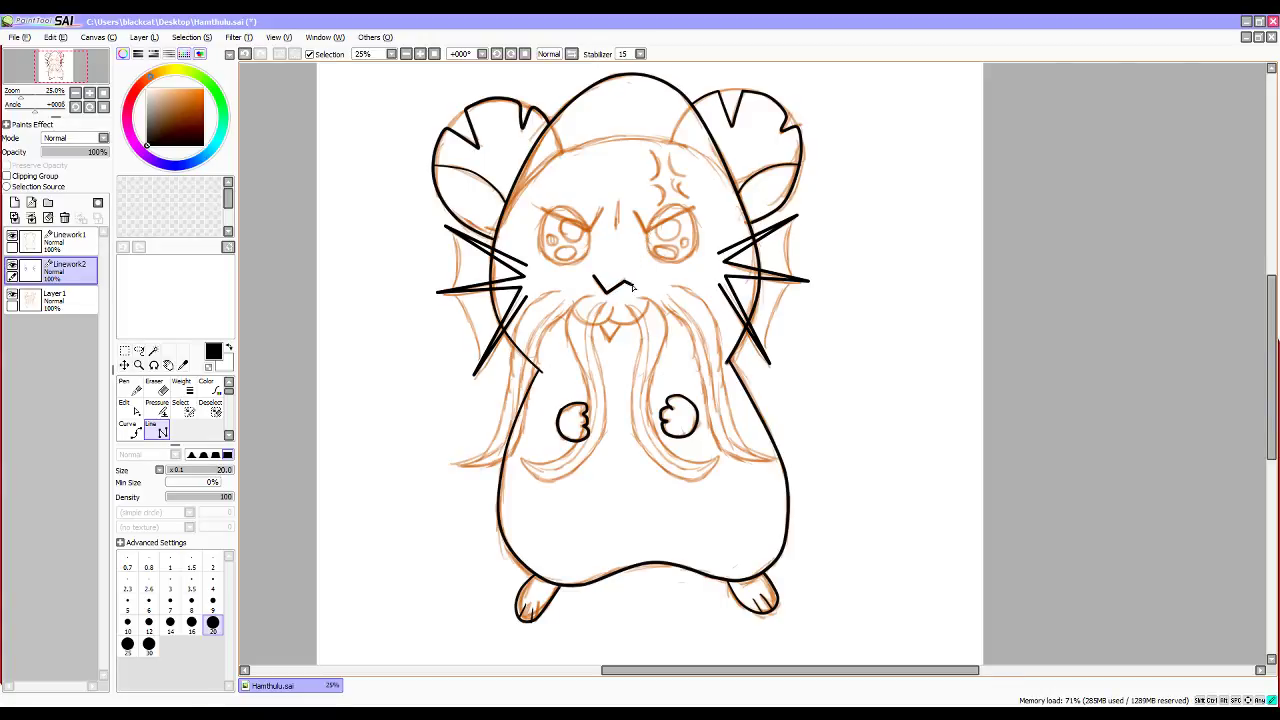
pyautogui.hotkey('ctrl', 'z')
pyautogui.hotkey('ctrl', 'z')
pyautogui.click(625, 281)
pyautogui.click(625, 282)
# Ink the angry V-shaped brows over both eyes with straight lines.
pyautogui.click(534, 204)
pyautogui.click(591, 232)
pyautogui.click(632, 213)
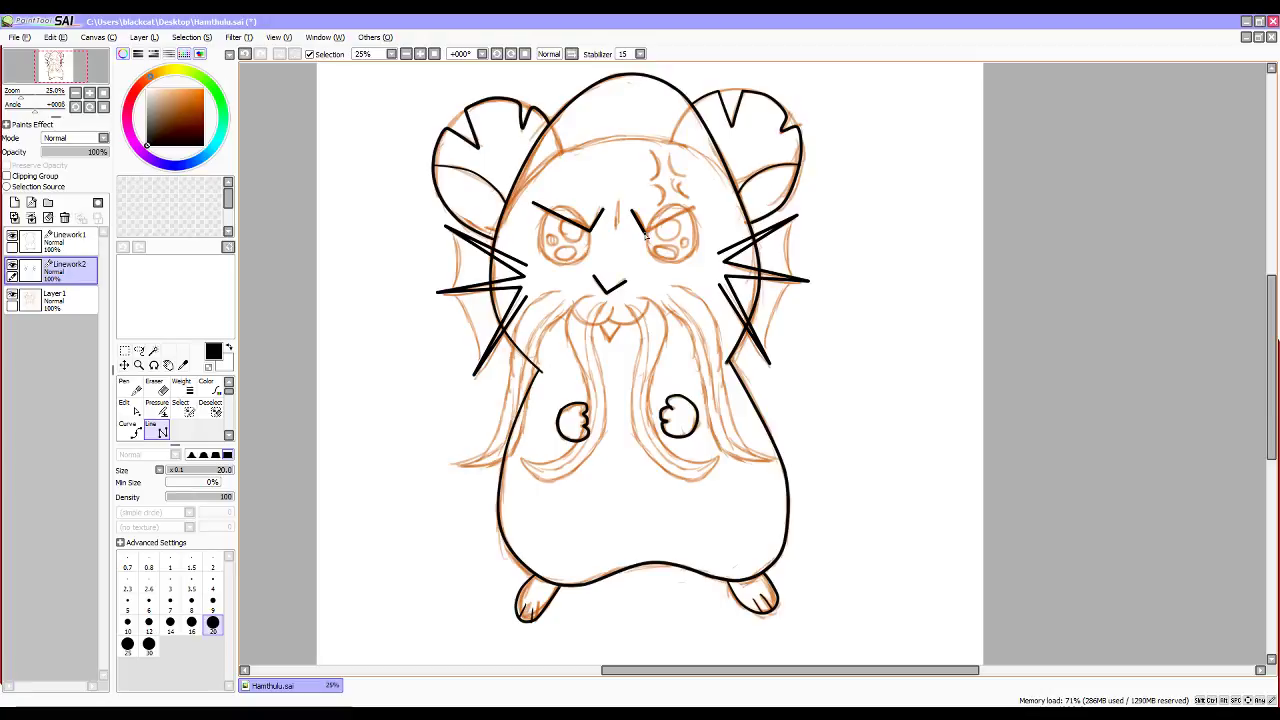
pyautogui.click(644, 233)
pyautogui.doubleClick(697, 208)
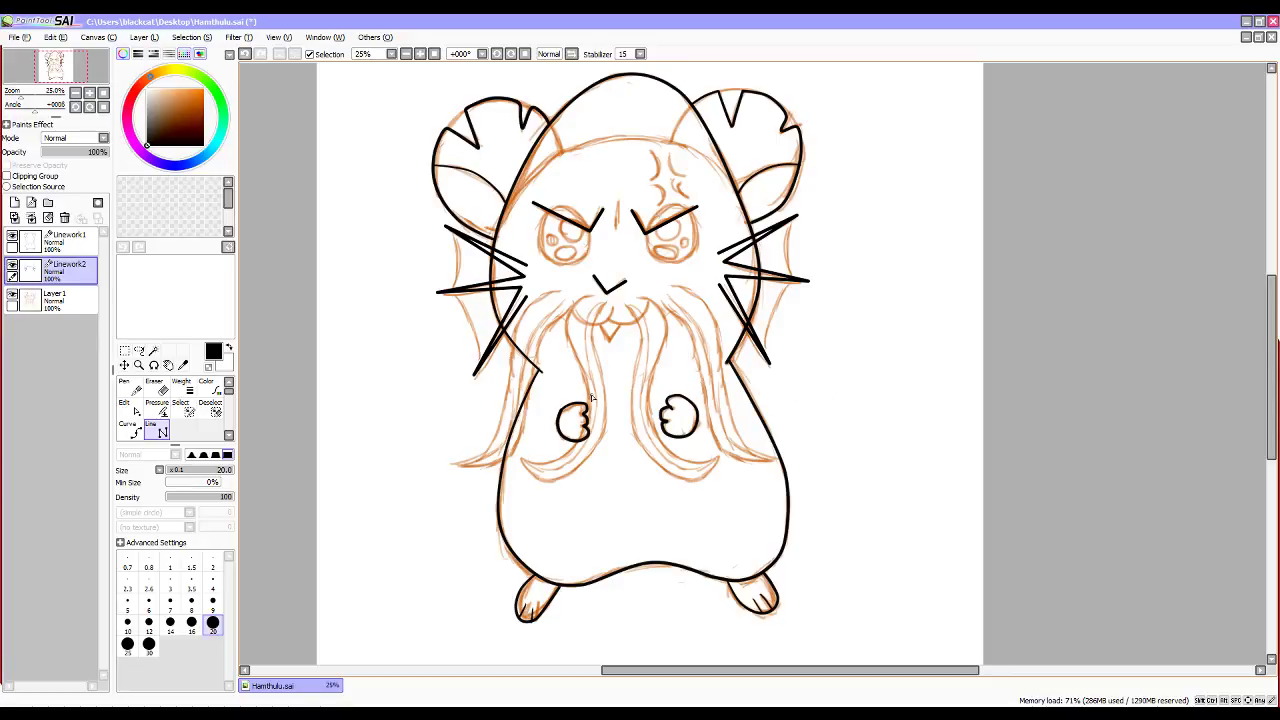
pyautogui.click(128, 427)
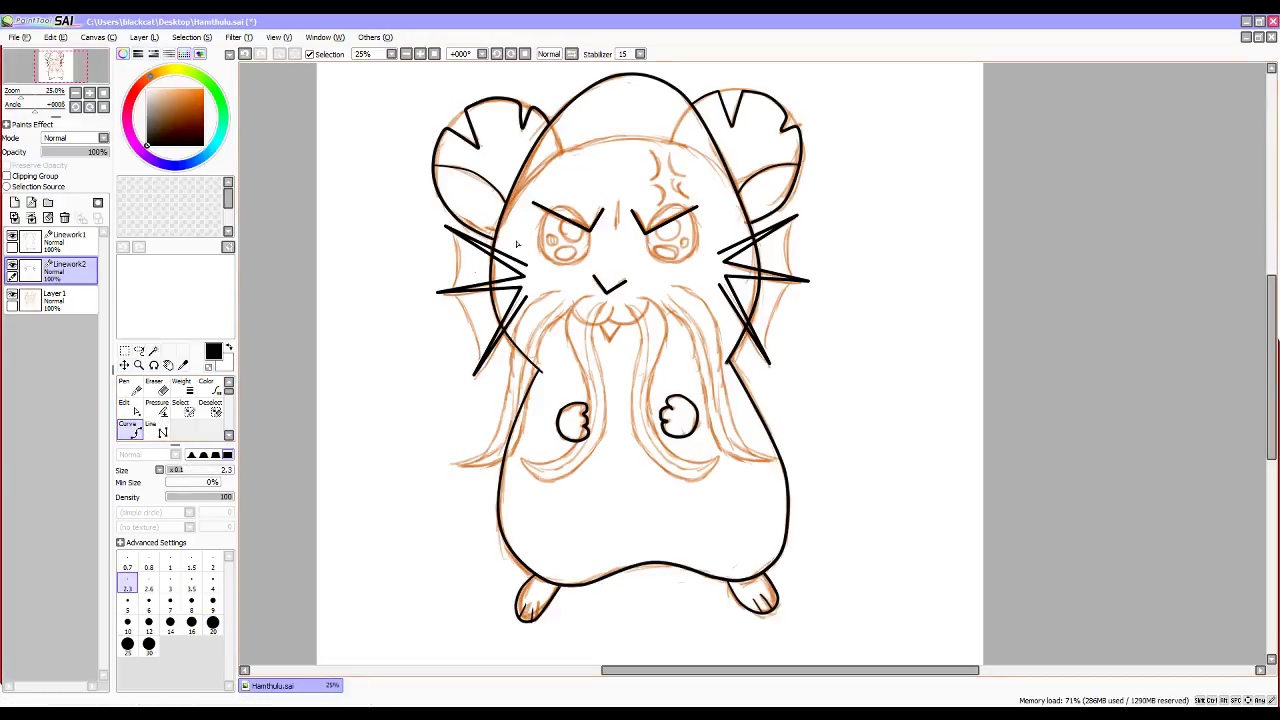
pyautogui.click(546, 217)
pyautogui.click(581, 270)
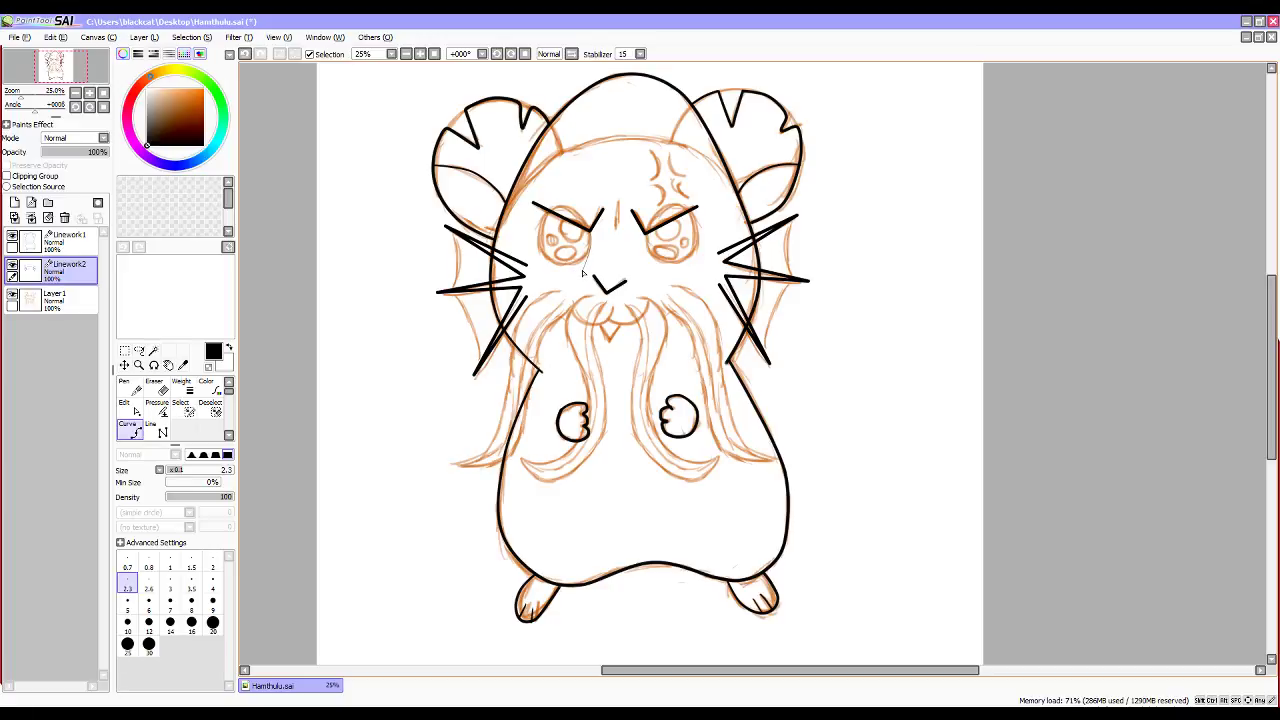
pyautogui.rightClick(528, 244)
pyautogui.rightClick(529, 243)
pyautogui.rightClick(529, 243)
# Create a new linework layer and ink the left inner tentacle below the nose with the Pen at size 20.
pyautogui.click(127, 388)
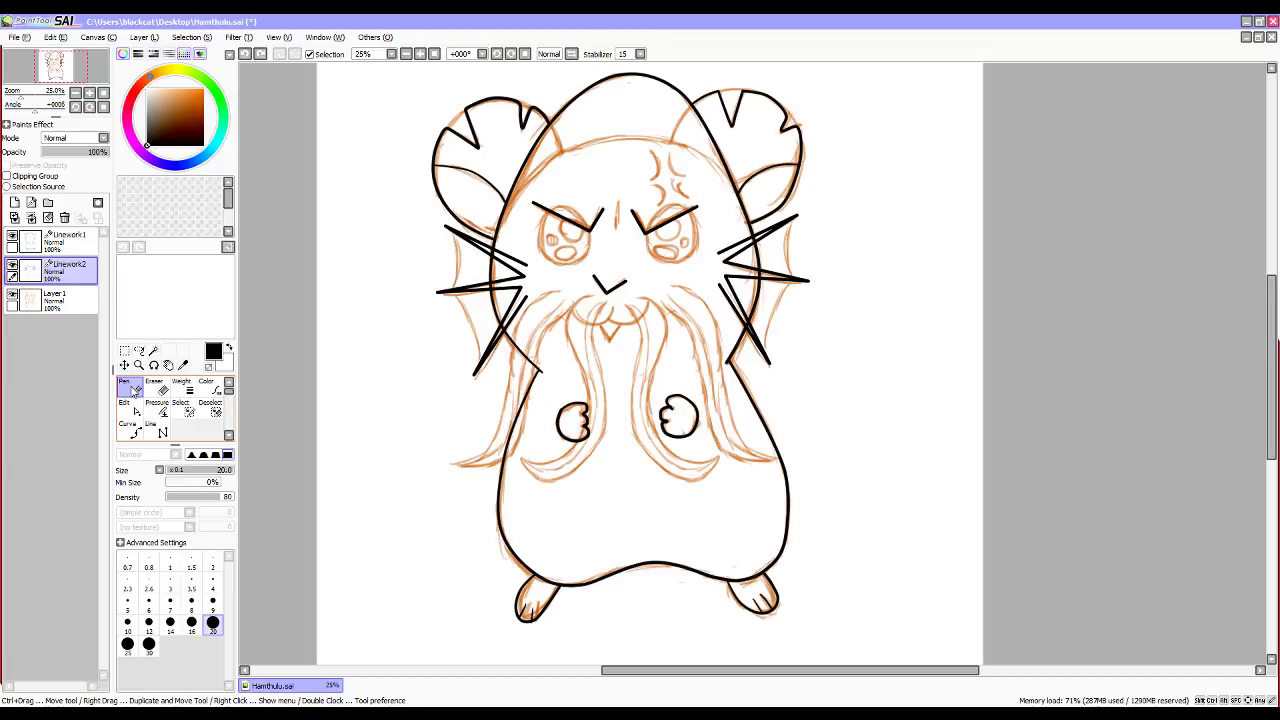
pyautogui.click(31, 203)
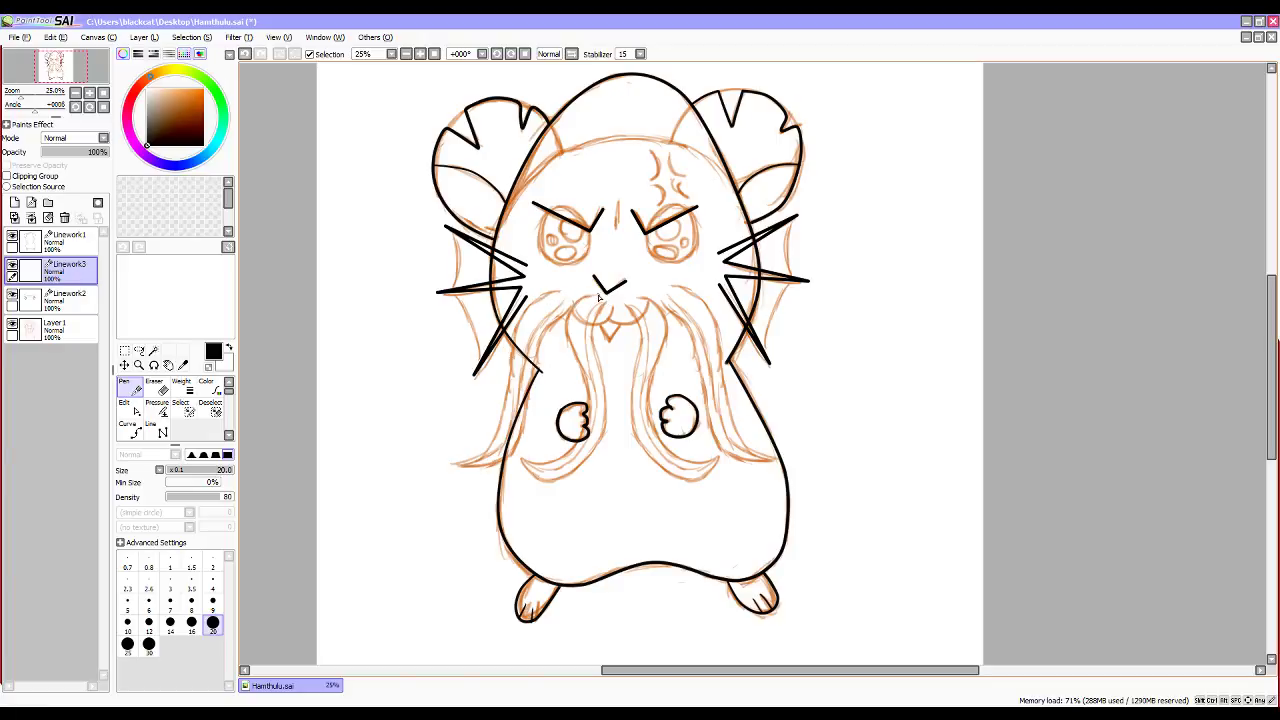
pyautogui.moveTo(570, 306)
pyautogui.mouseDown()
pyautogui.moveTo(582, 427)
pyautogui.moveTo(551, 459)
pyautogui.moveTo(517, 460)
pyautogui.moveTo(550, 477)
pyautogui.moveTo(592, 457)
pyautogui.moveTo(607, 432)
pyautogui.moveTo(610, 301)
pyautogui.mouseUp()
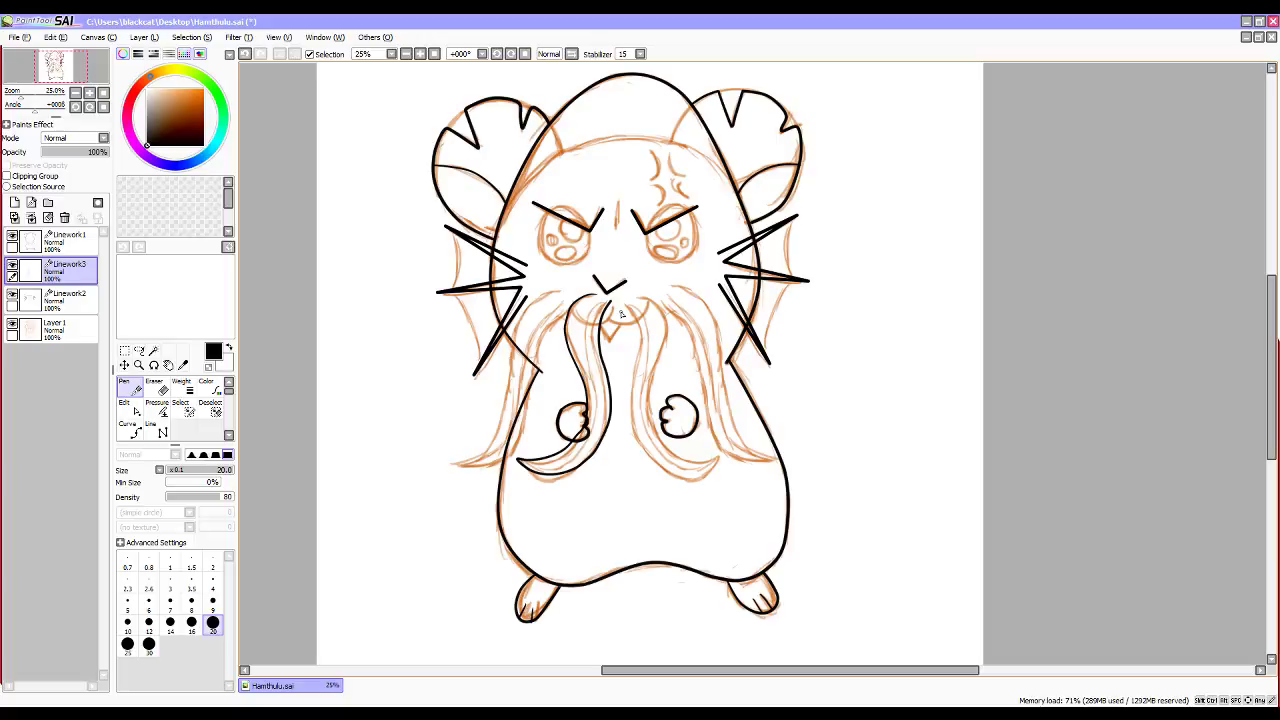
# Reshape the left inner tentacle by adjusting its control points so both edges follow the sketch.
pyautogui.press('alt')
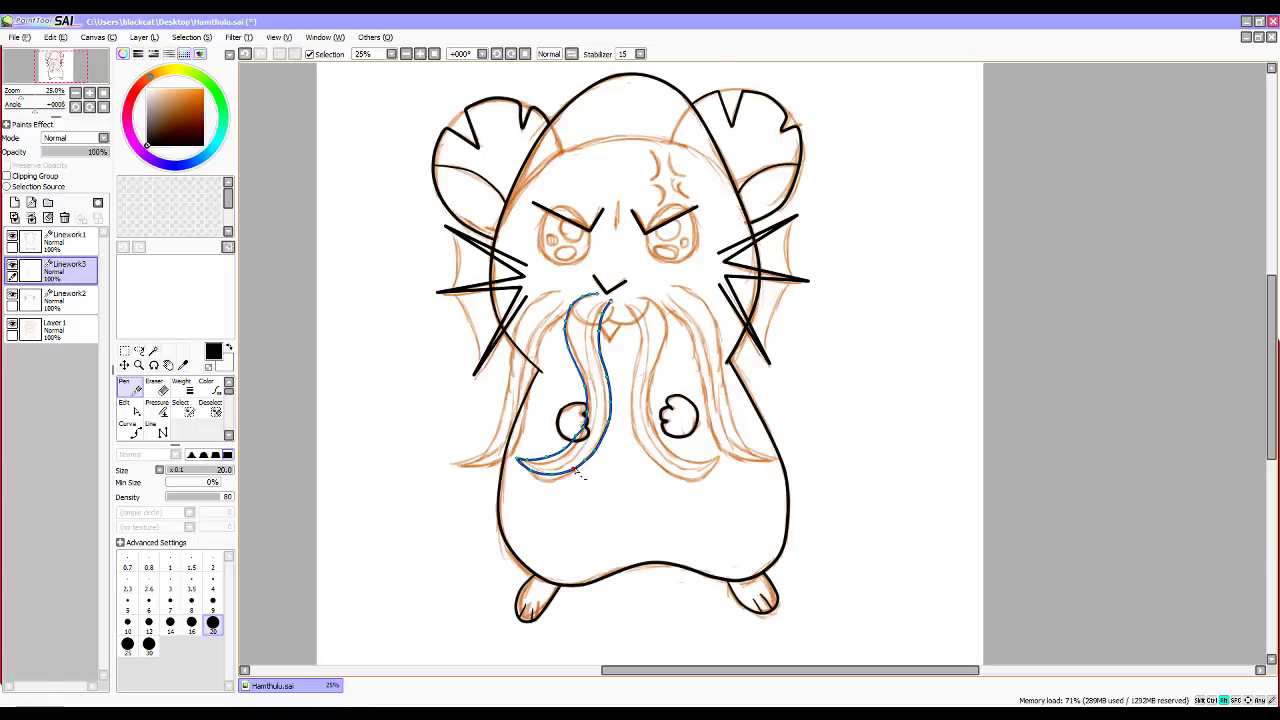
pyautogui.moveTo(594, 457)
pyautogui.mouseDown()
pyautogui.moveTo(610, 384)
pyautogui.moveTo(598, 445)
pyautogui.moveTo(545, 481)
pyautogui.moveTo(560, 431)
pyautogui.moveTo(564, 469)
pyautogui.mouseUp()
pyautogui.press('ctrl')
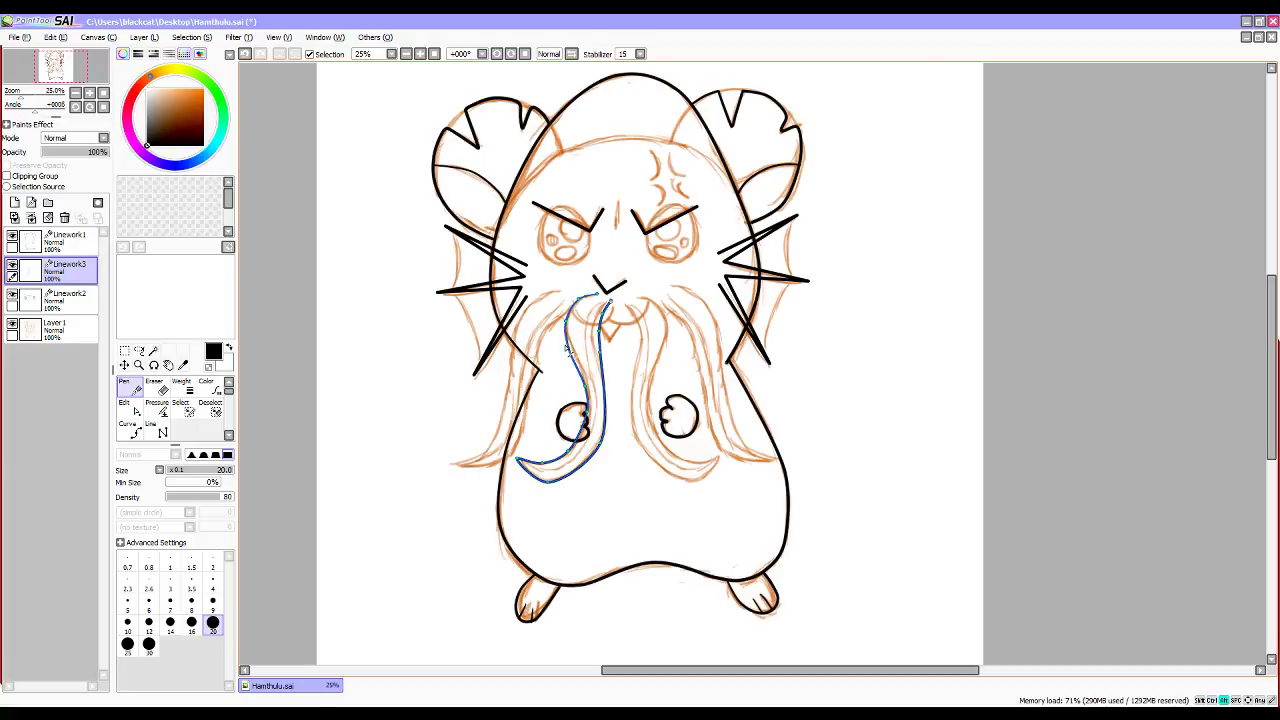
pyautogui.moveTo(578, 362); pyautogui.dragTo(580, 364)
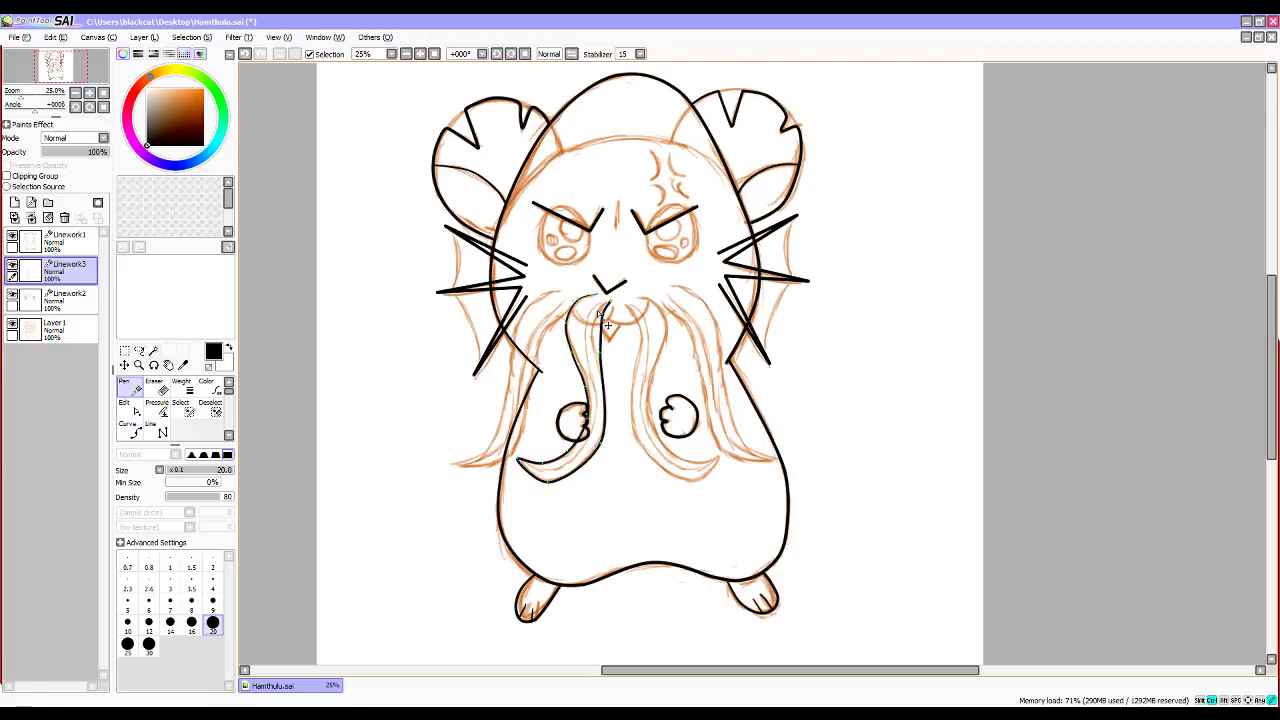
pyautogui.moveTo(600, 315); pyautogui.dragTo(596, 337)
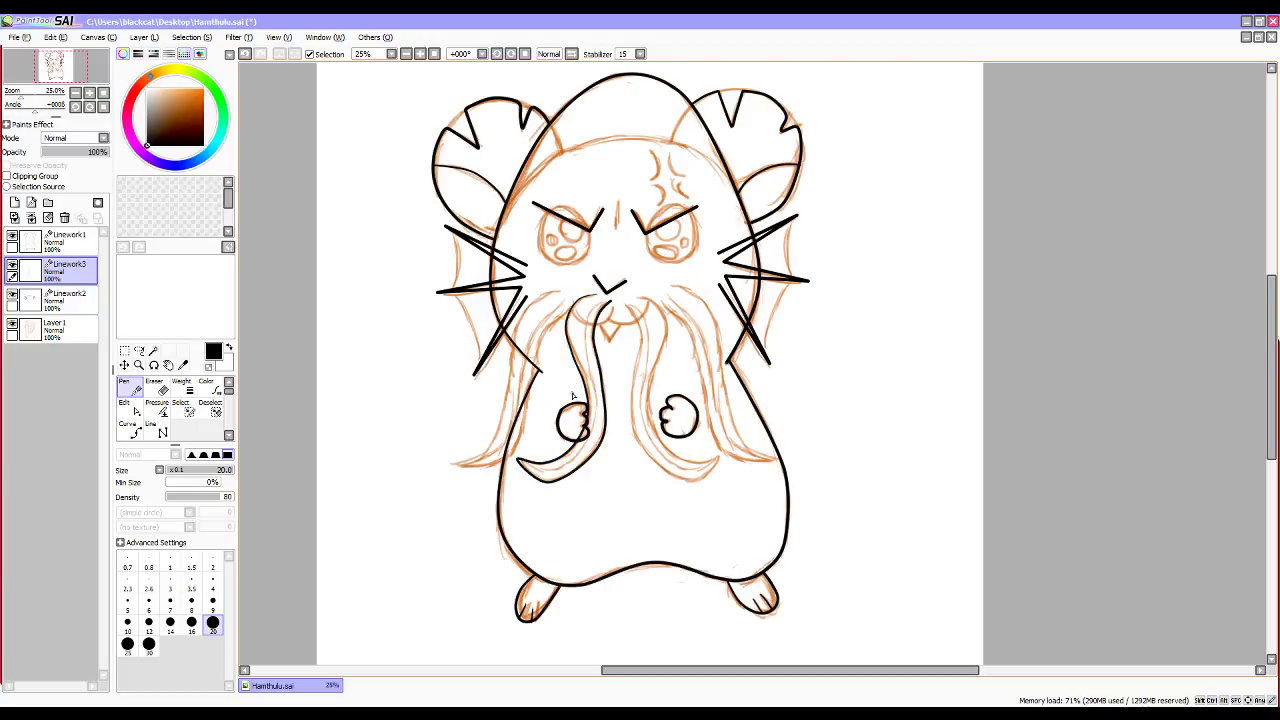
# Try to add a thinner contour line inside the left inner tentacle with the Pen at size 7.
pyautogui.click(172, 604)
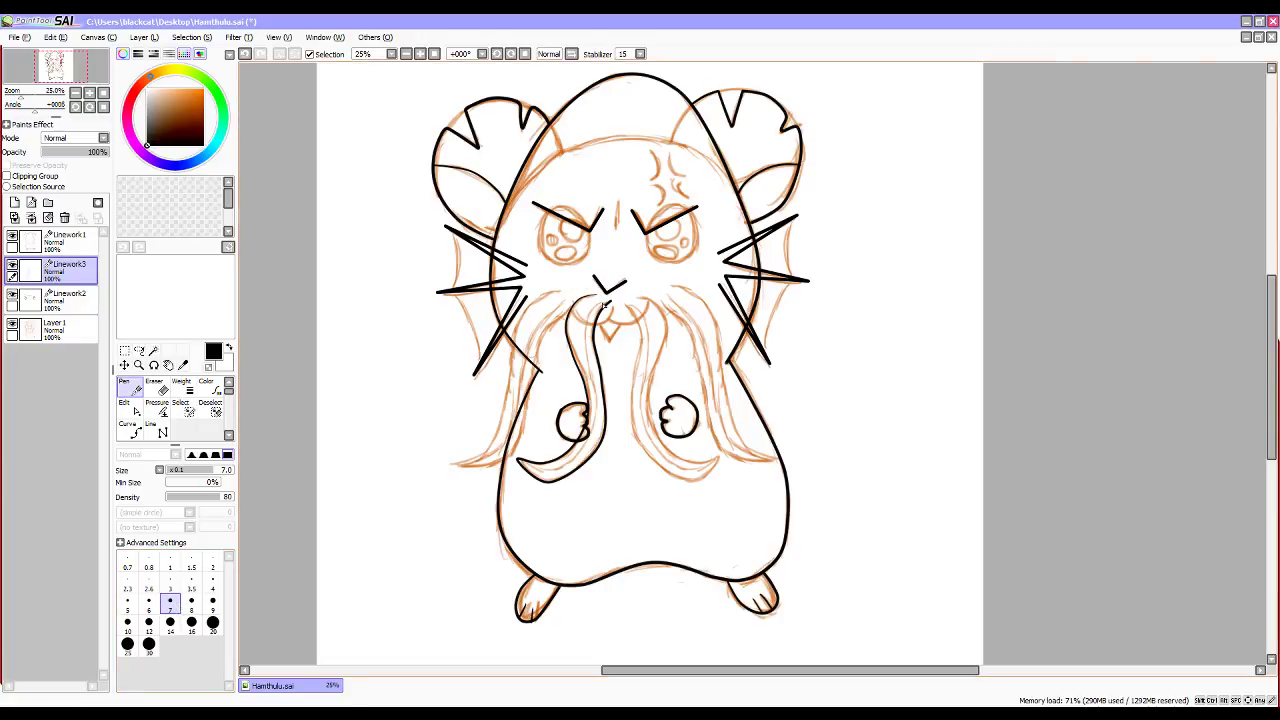
pyautogui.moveTo(598, 305); pyautogui.dragTo(593, 400)
pyautogui.moveTo(570, 469); pyautogui.dragTo(553, 474)
pyautogui.hotkey('ctrl', 'z')
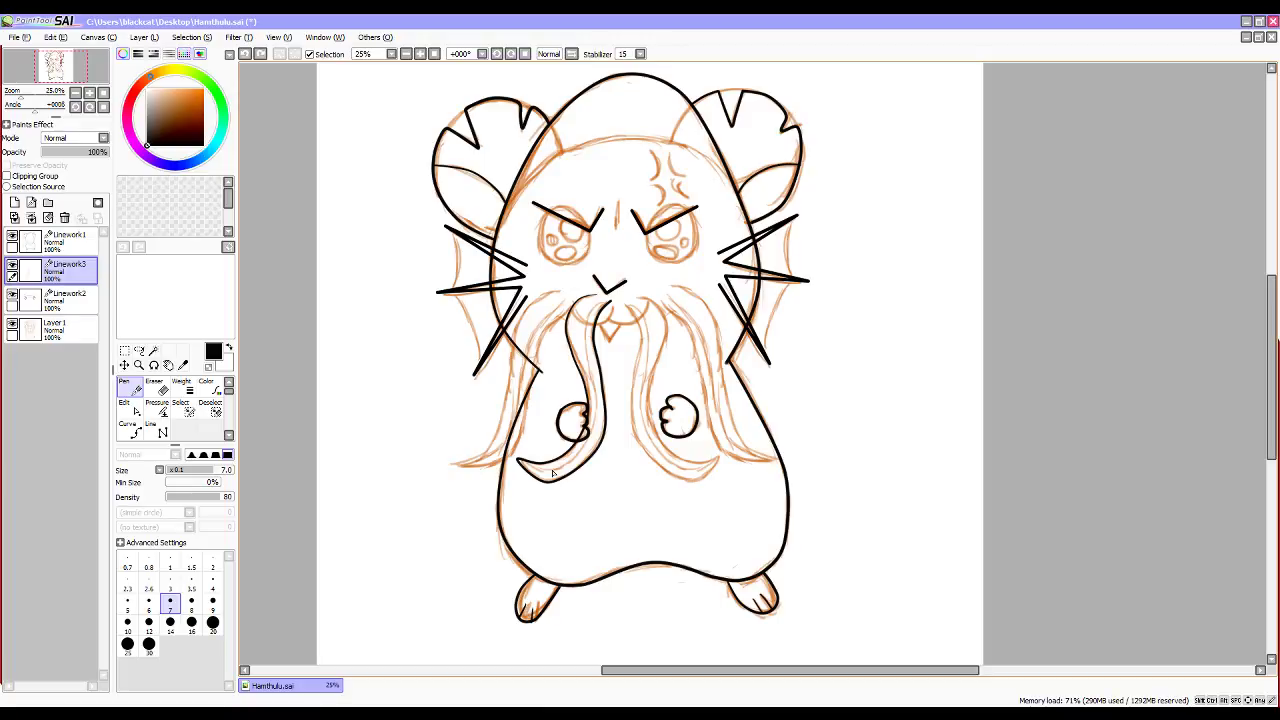
# Duplicate the tentacle layer, flip the copy horizontally, place it over the right inner tentacle sketch and merge it down.
pyautogui.press('ctrl')
pyautogui.hotkey('ctrl', 'v')
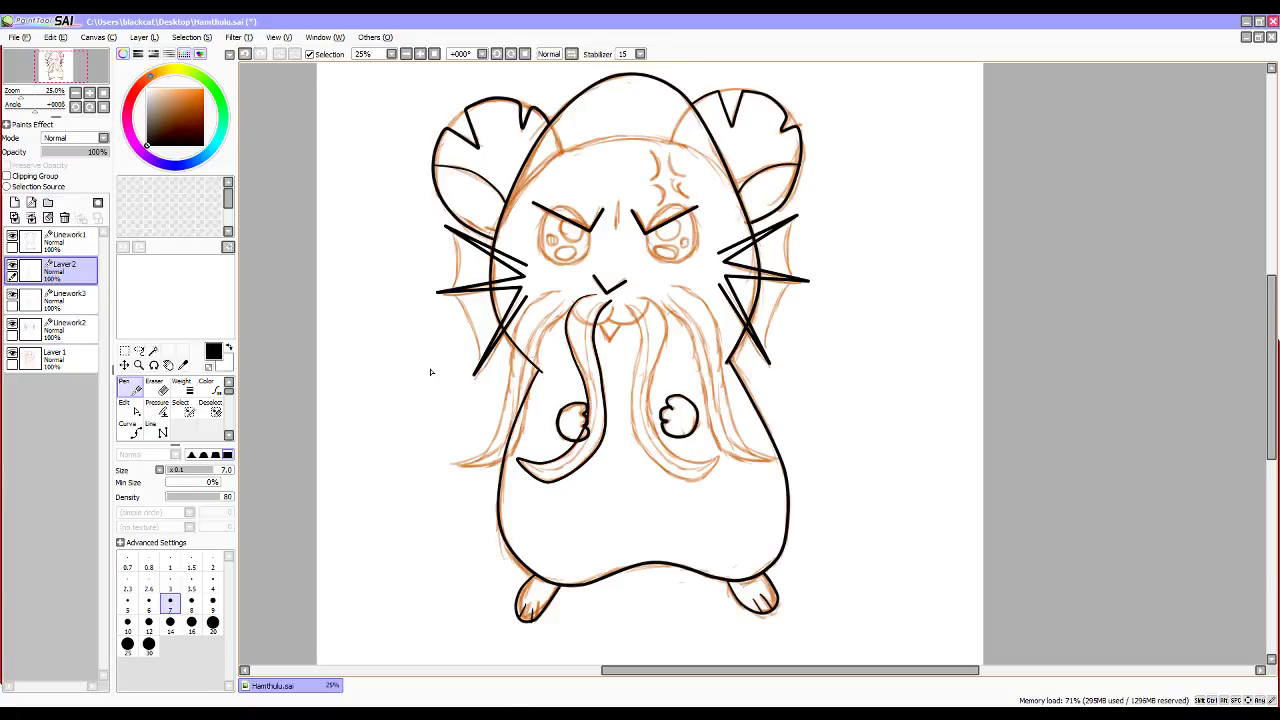
pyautogui.click(142, 37)
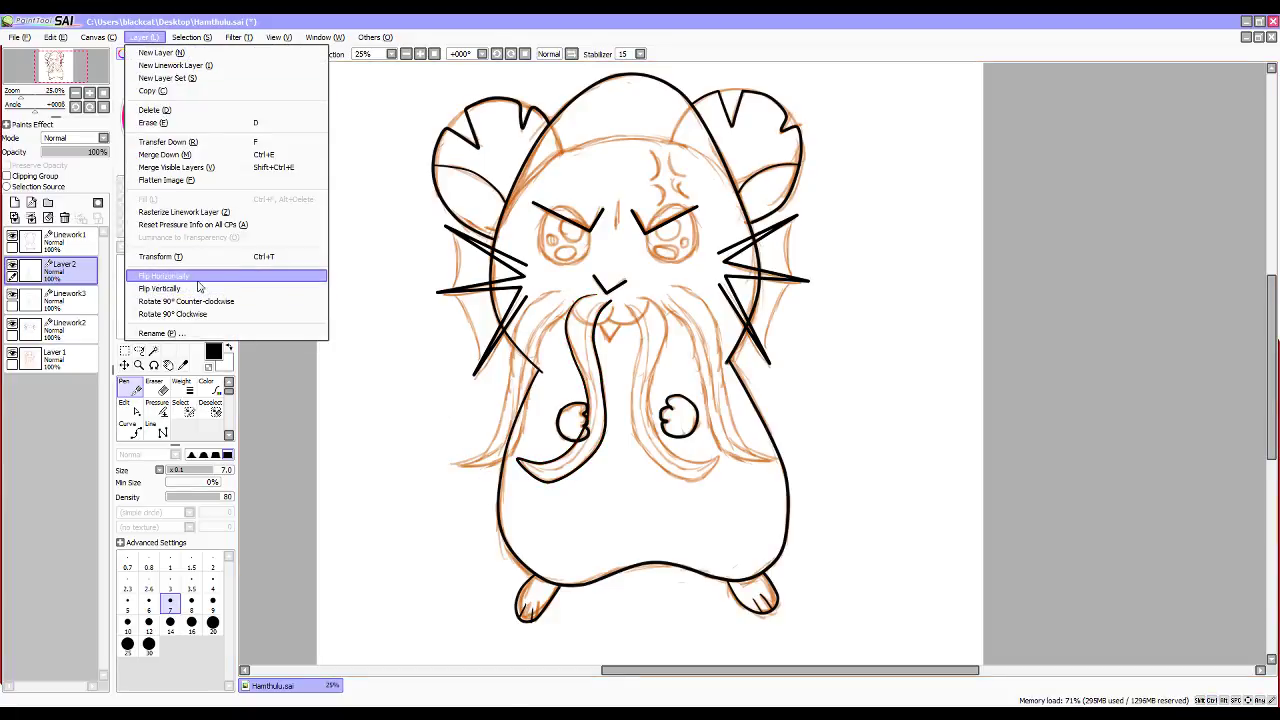
pyautogui.click(163, 276)
pyautogui.click(124, 364)
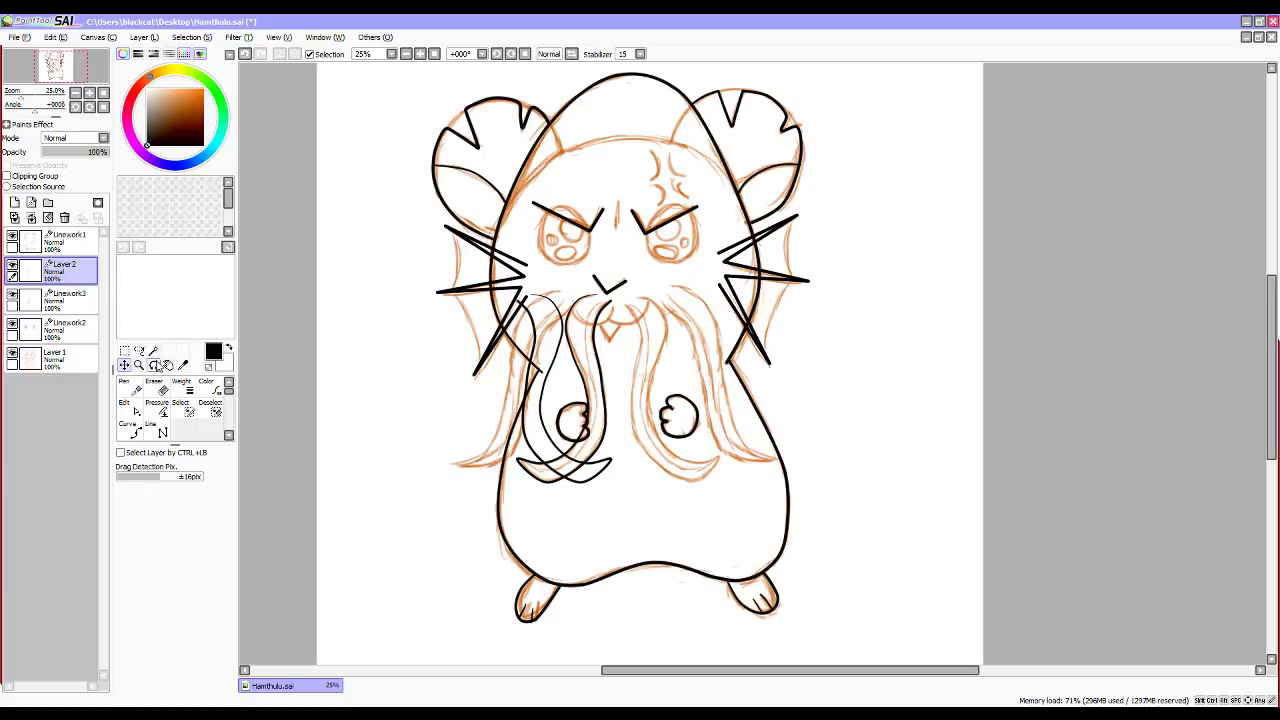
pyautogui.moveTo(550, 349); pyautogui.dragTo(660, 346)
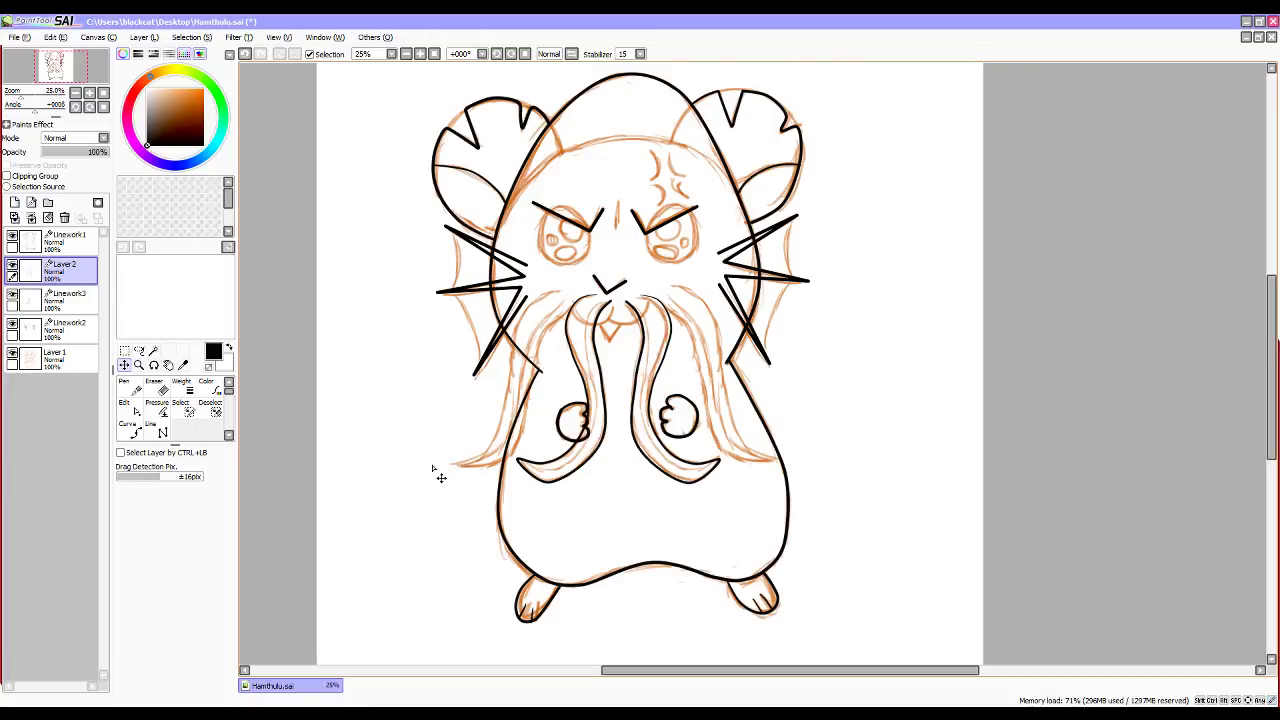
pyautogui.hotkey('ctrl', 'e')
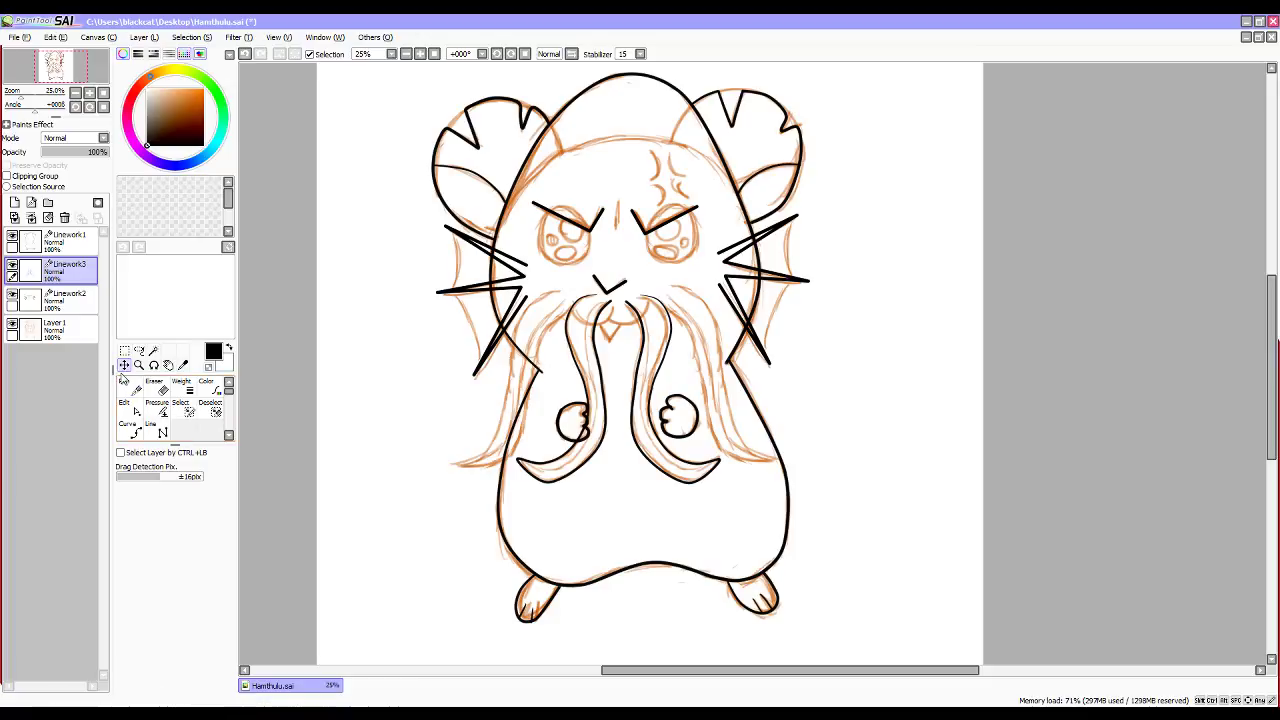
# Try another size 7 Pen stroke near the left inner tentacle's lower curve and undo it.
pyautogui.press('n')
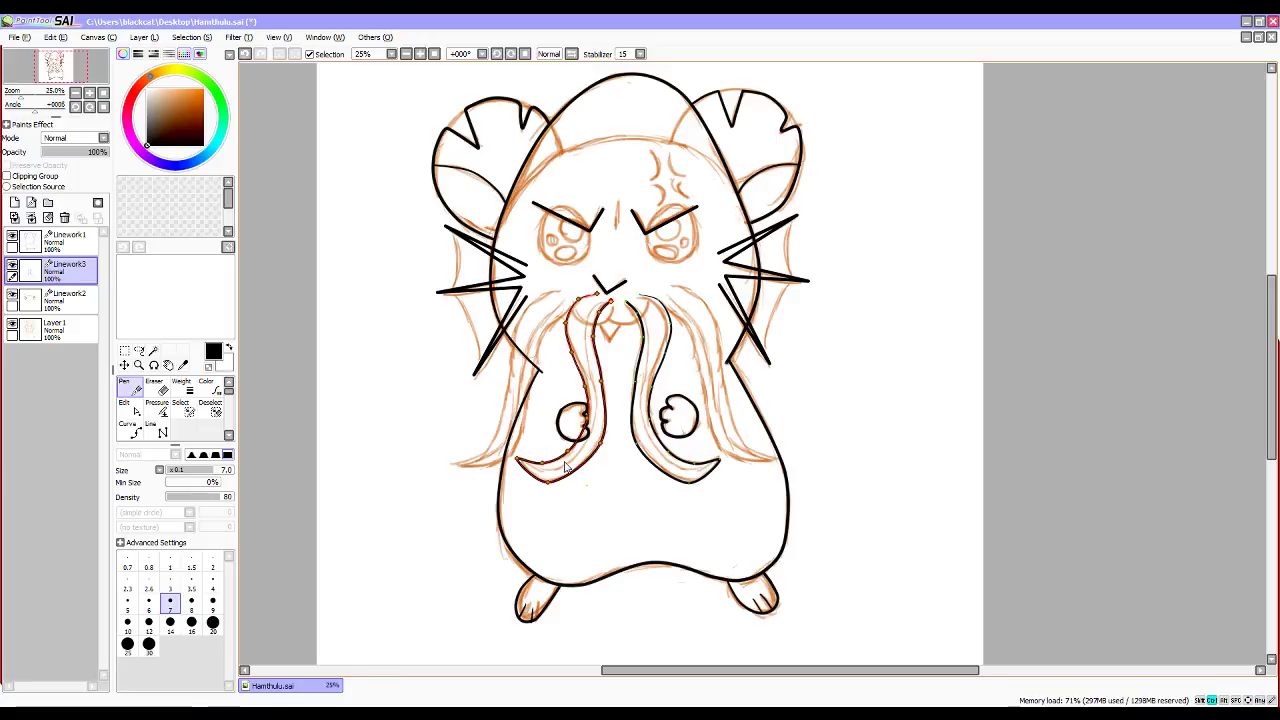
pyautogui.click(187, 393)
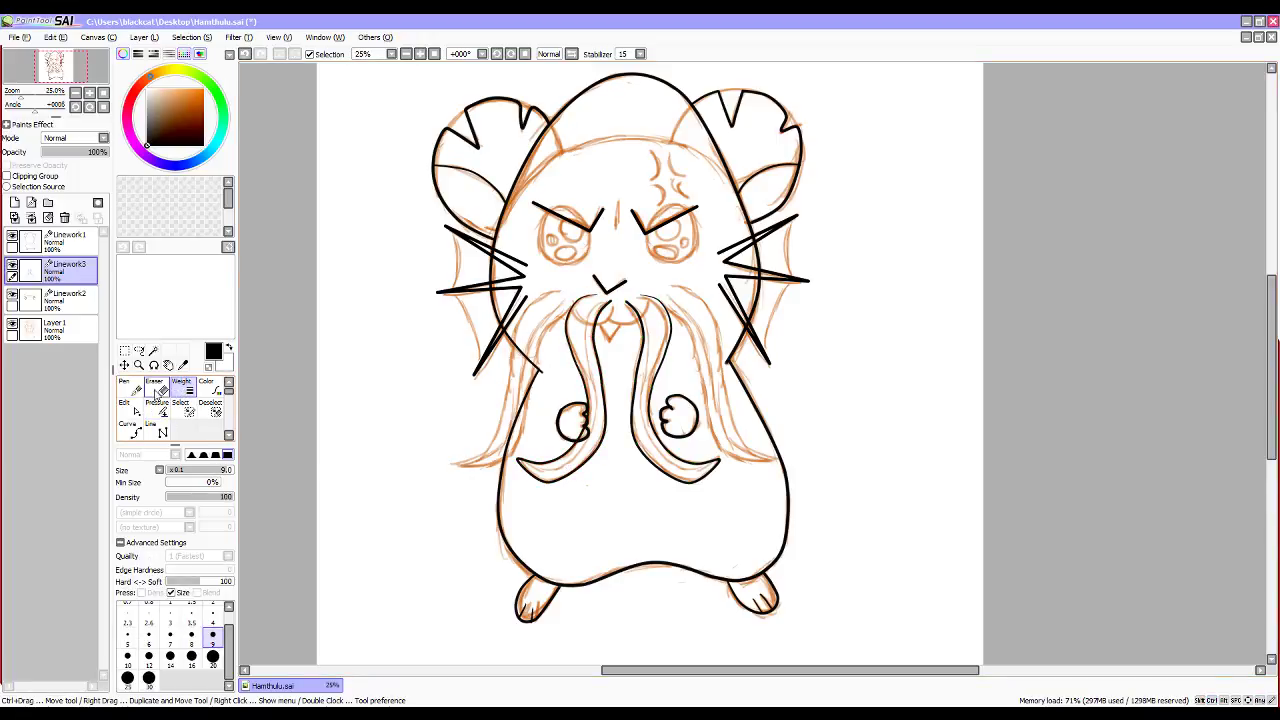
pyautogui.click(139, 391)
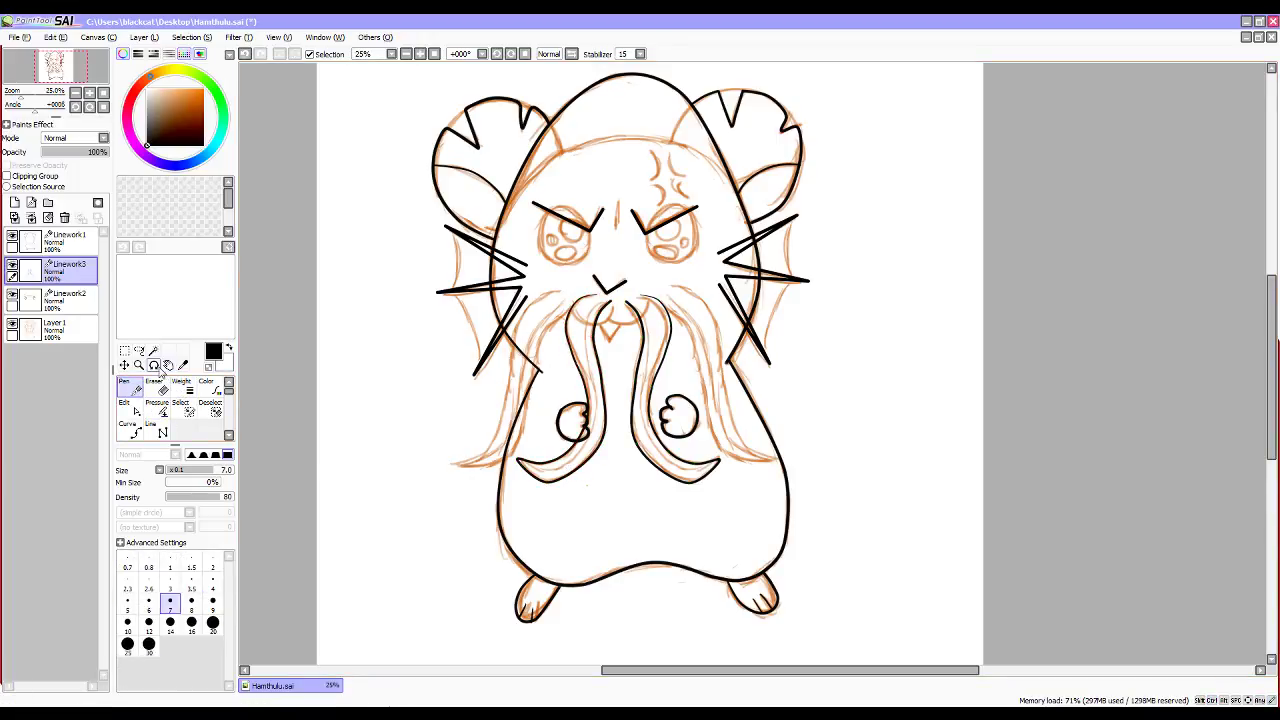
pyautogui.click(153, 351)
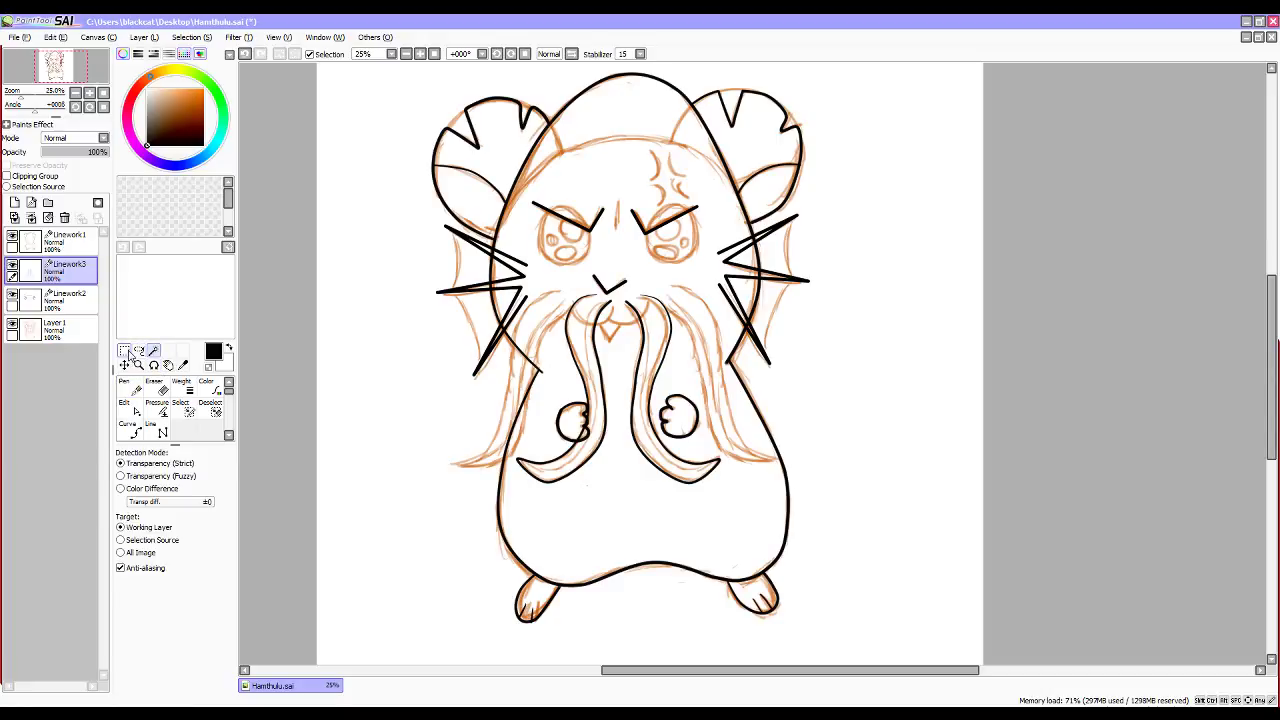
pyautogui.click(125, 351)
pyautogui.click(214, 411)
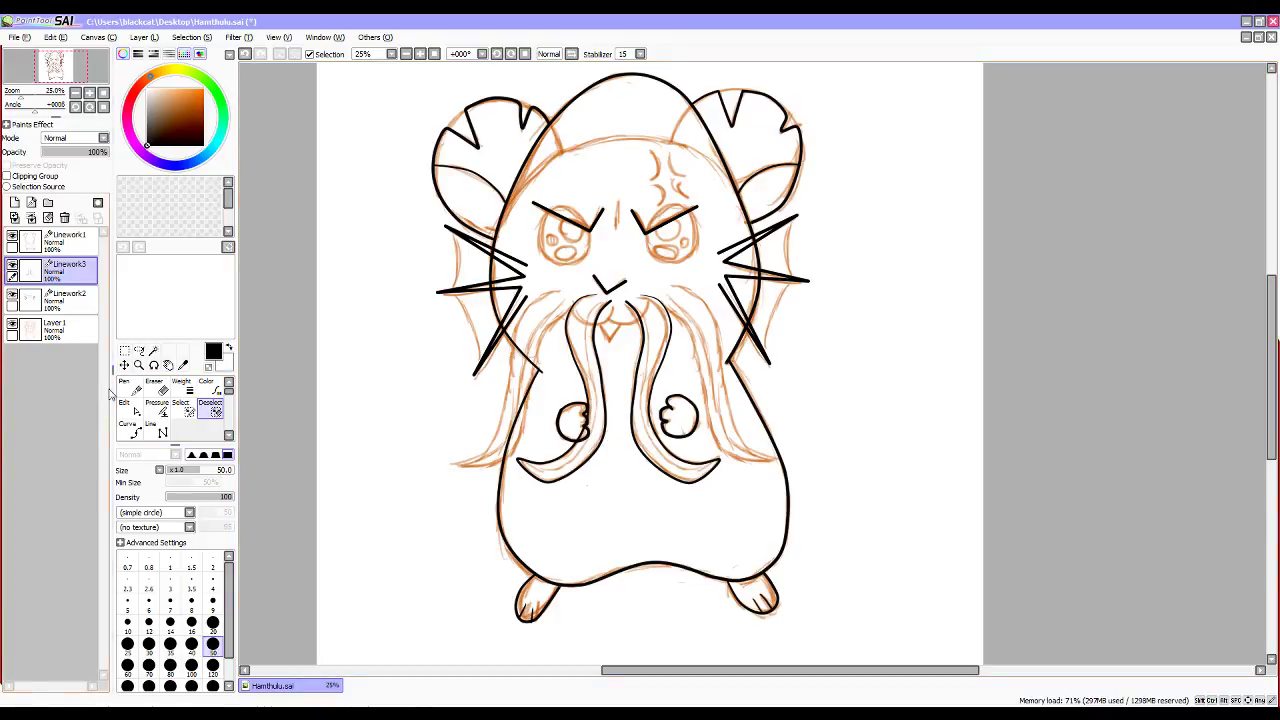
pyautogui.press('n')
pyautogui.moveTo(600, 444); pyautogui.dragTo(611, 463)
pyautogui.hotkey('ctrl', 'z')
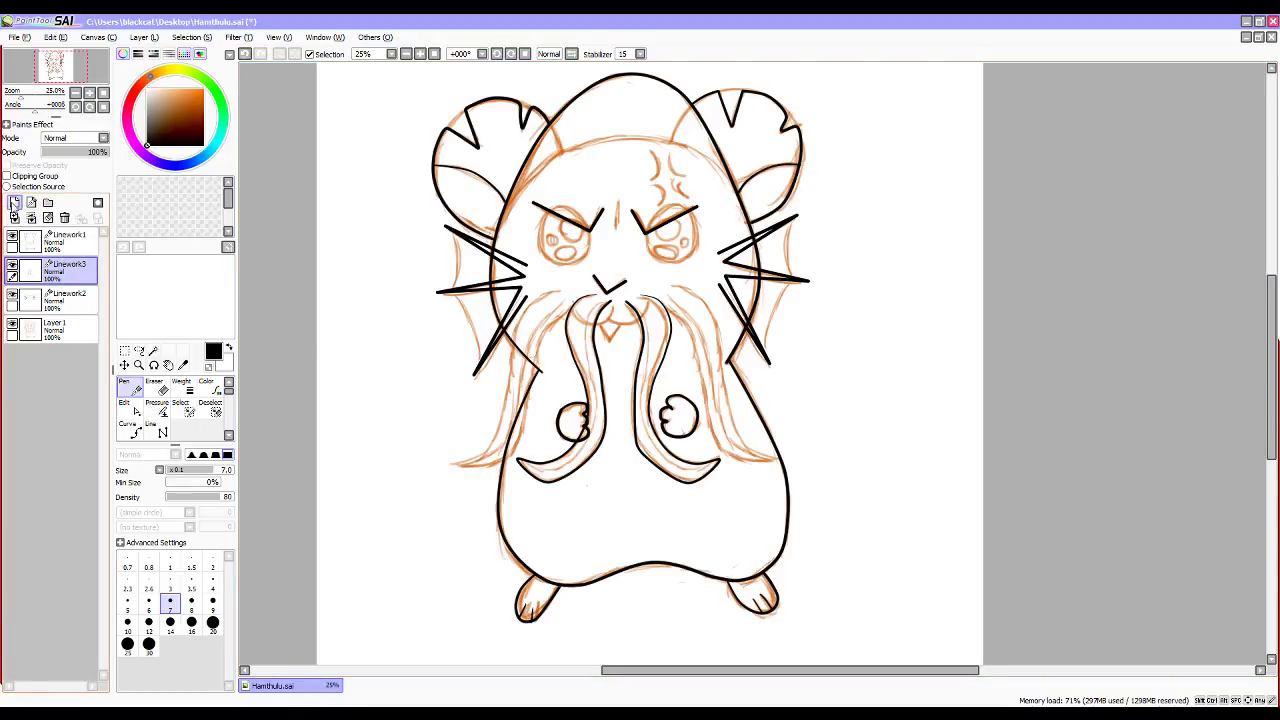
# Create another linework layer and ink the left outer tentacle along the sketch with the Pen at size 20.
pyautogui.click(31, 203)
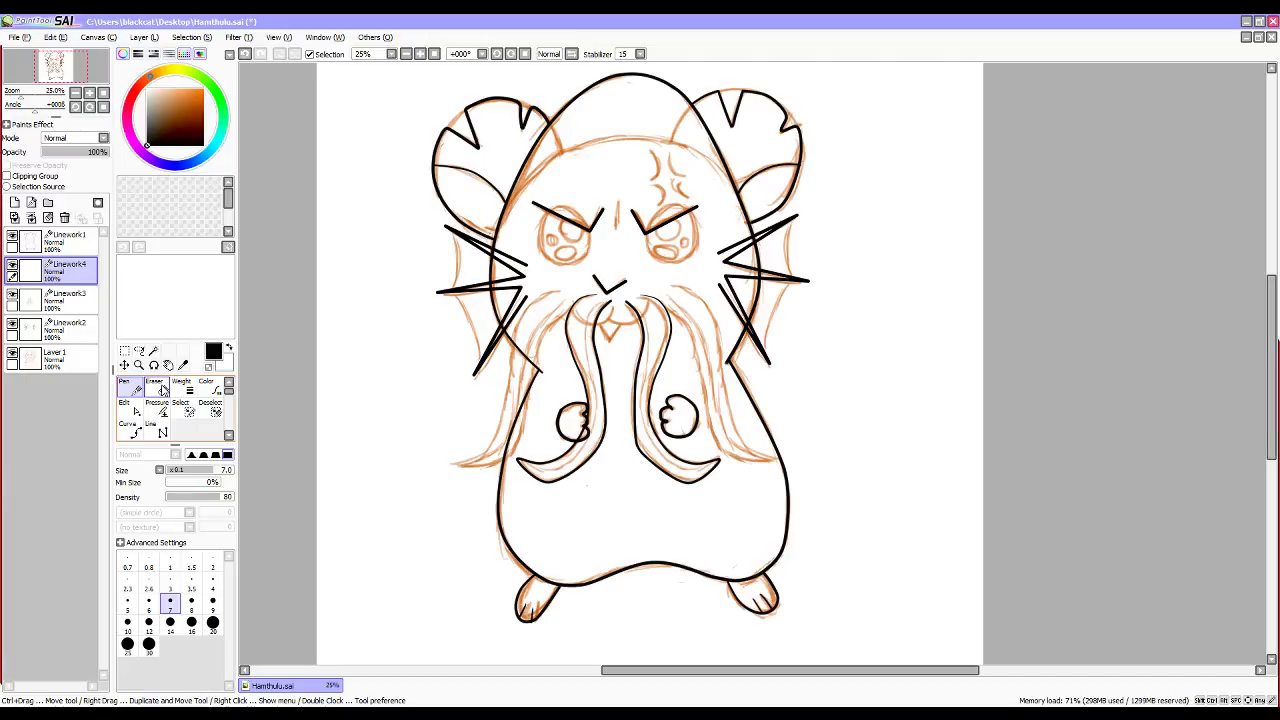
pyautogui.click(212, 622)
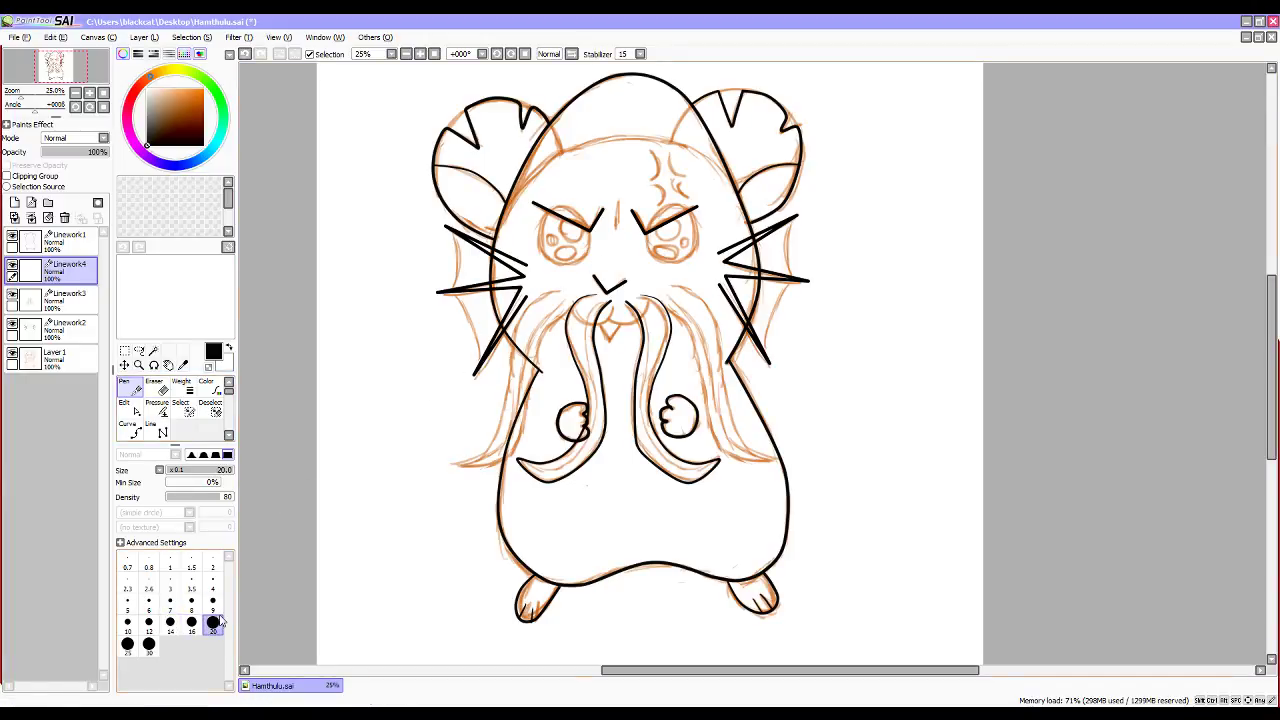
pyautogui.moveTo(562, 295)
pyautogui.mouseDown()
pyautogui.moveTo(519, 324)
pyautogui.moveTo(483, 451)
pyautogui.moveTo(454, 467)
pyautogui.moveTo(484, 471)
pyautogui.moveTo(521, 452)
pyautogui.moveTo(547, 336)
pyautogui.moveTo(570, 306)
pyautogui.mouseUp()
# Refine the left outer tentacle's curve and tip by removing surplus control points and repositioning the remaining ones.
pyautogui.press('alt')
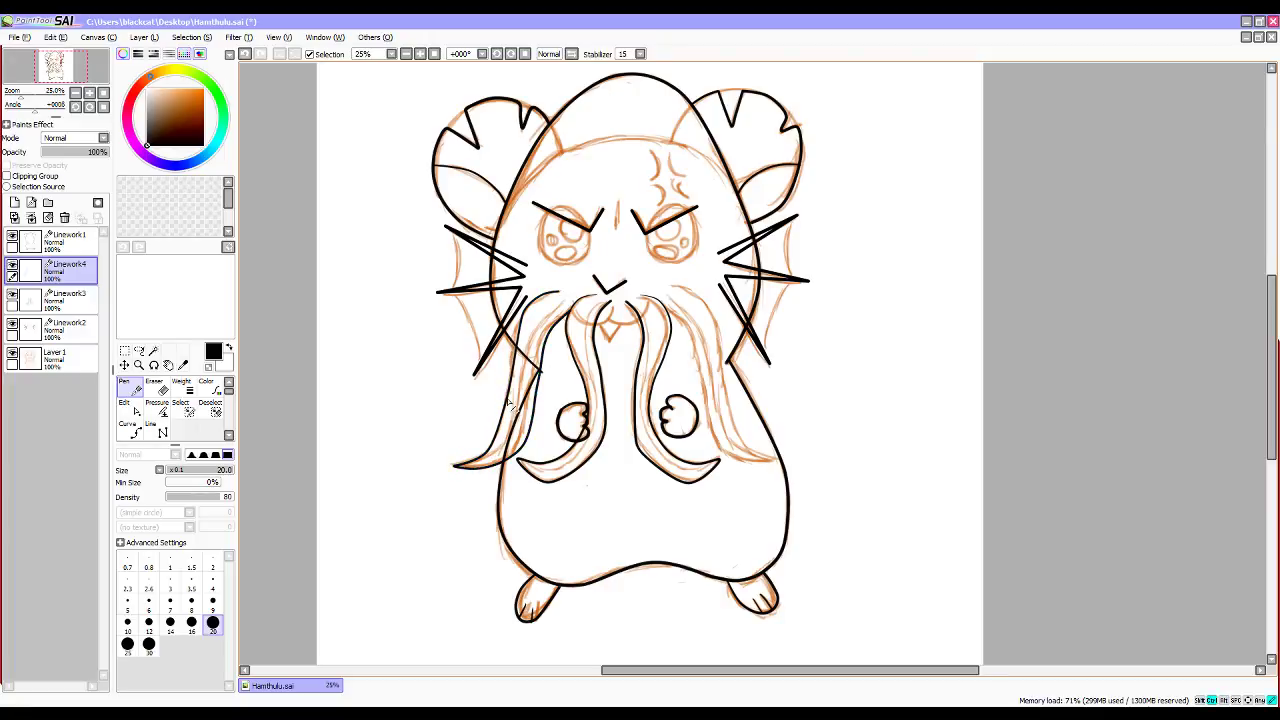
pyautogui.moveTo(520, 344); pyautogui.dragTo(515, 340)
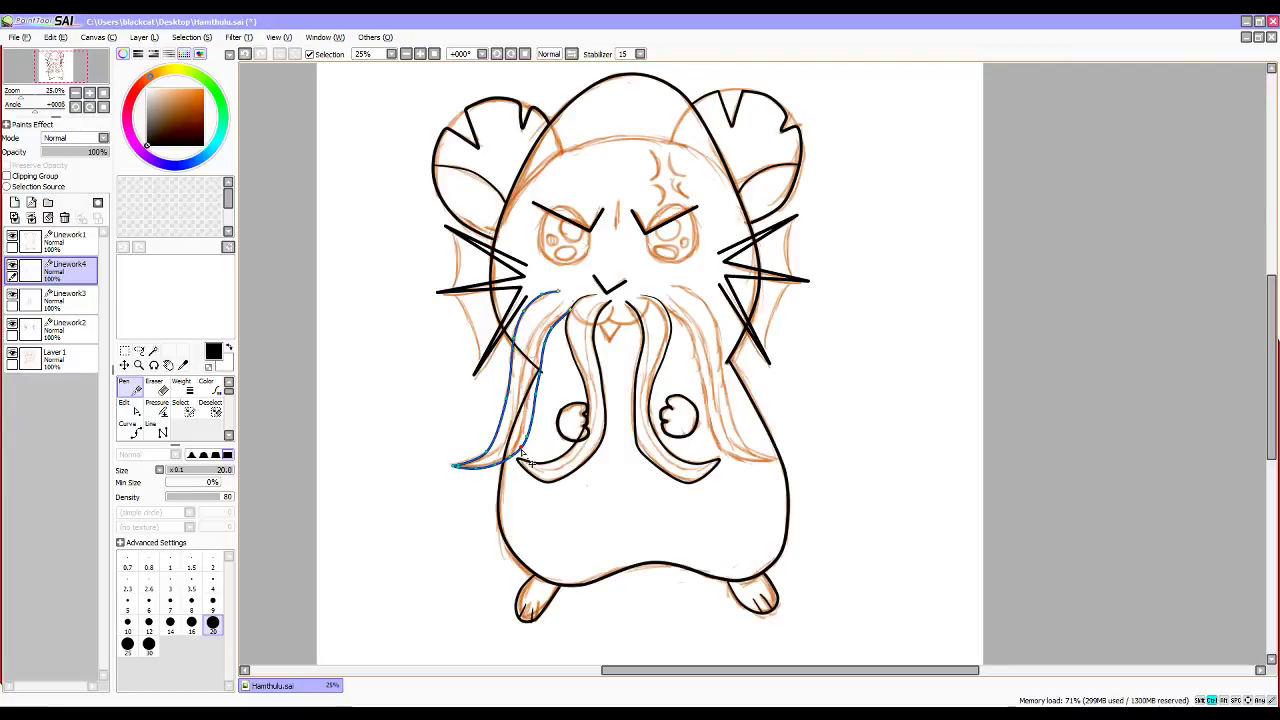
pyautogui.keyDown('alt'); pyautogui.click(458, 467); pyautogui.keyUp('alt')
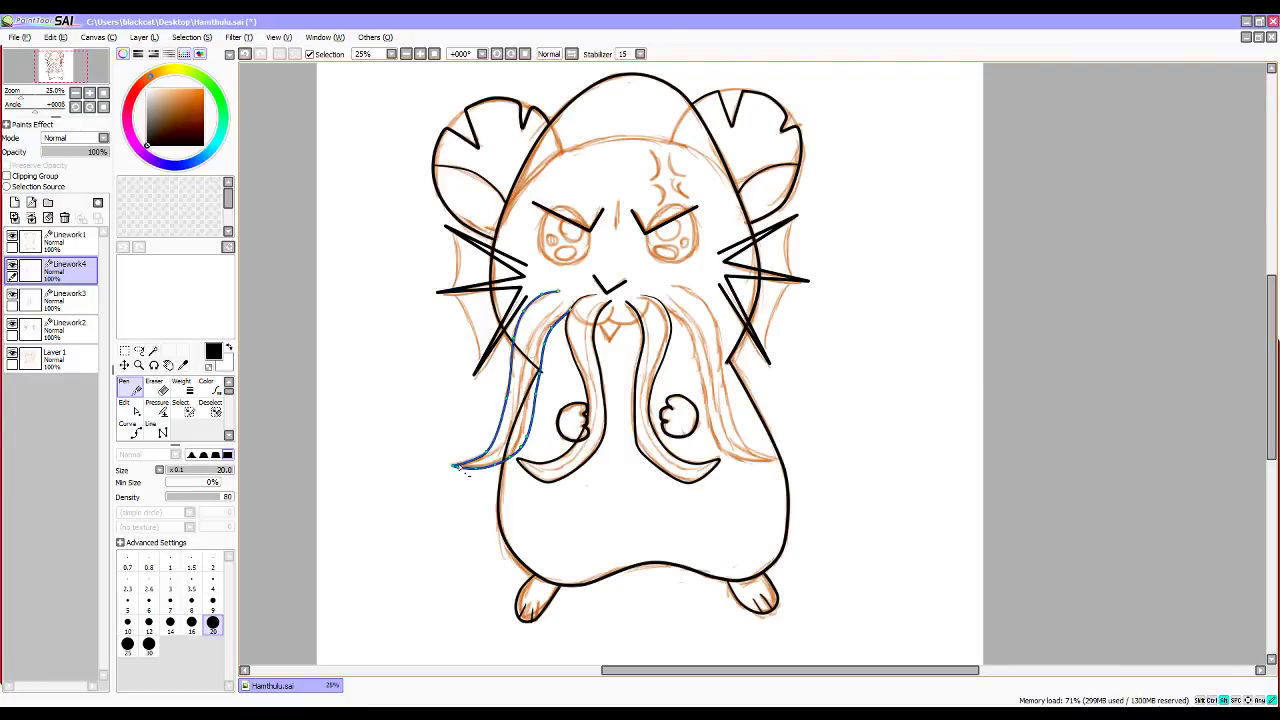
pyautogui.keyDown('alt'); pyautogui.click(478, 468); pyautogui.keyUp('alt')
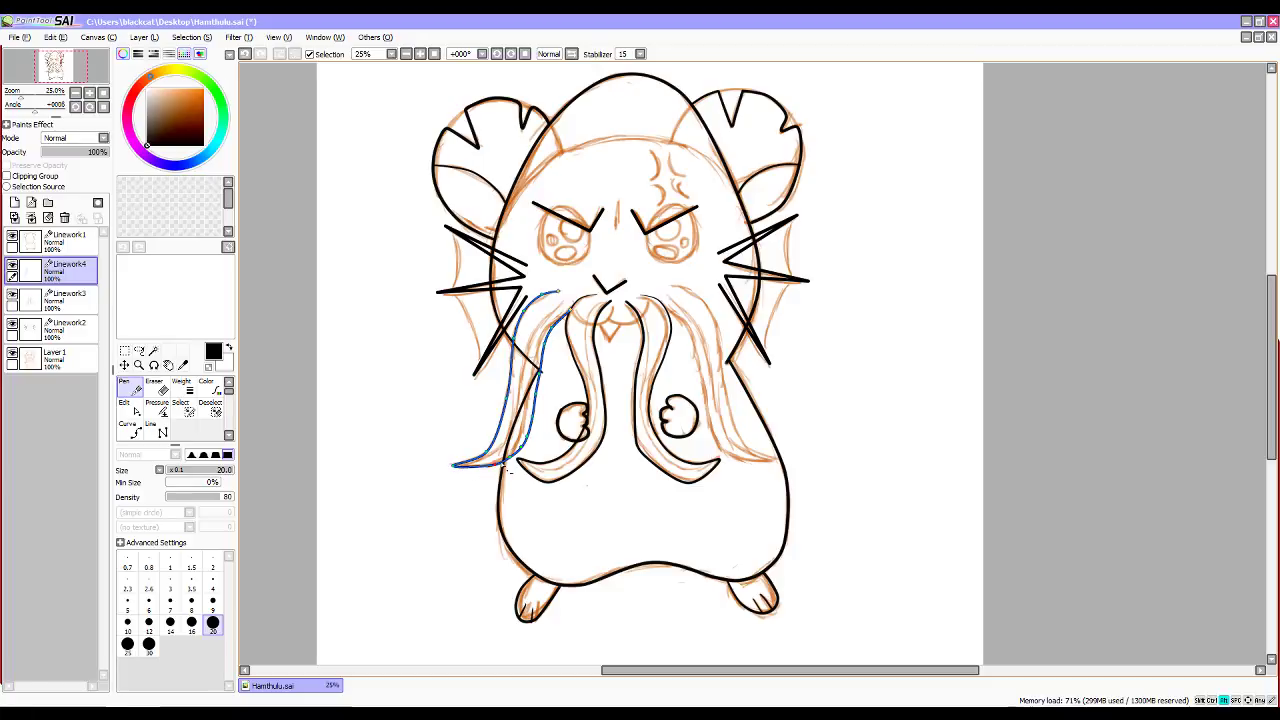
pyautogui.keyDown('alt'); pyautogui.click(508, 459); pyautogui.keyUp('alt')
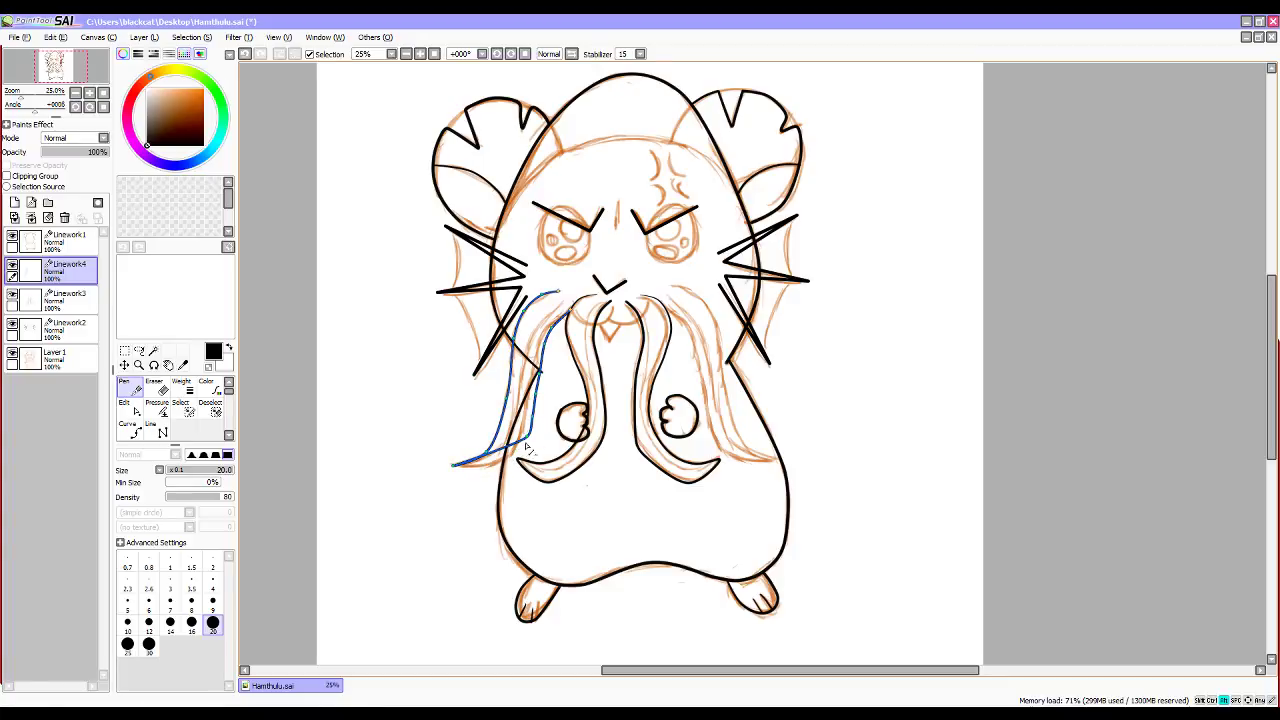
pyautogui.moveTo(537, 425); pyautogui.dragTo(506, 448)
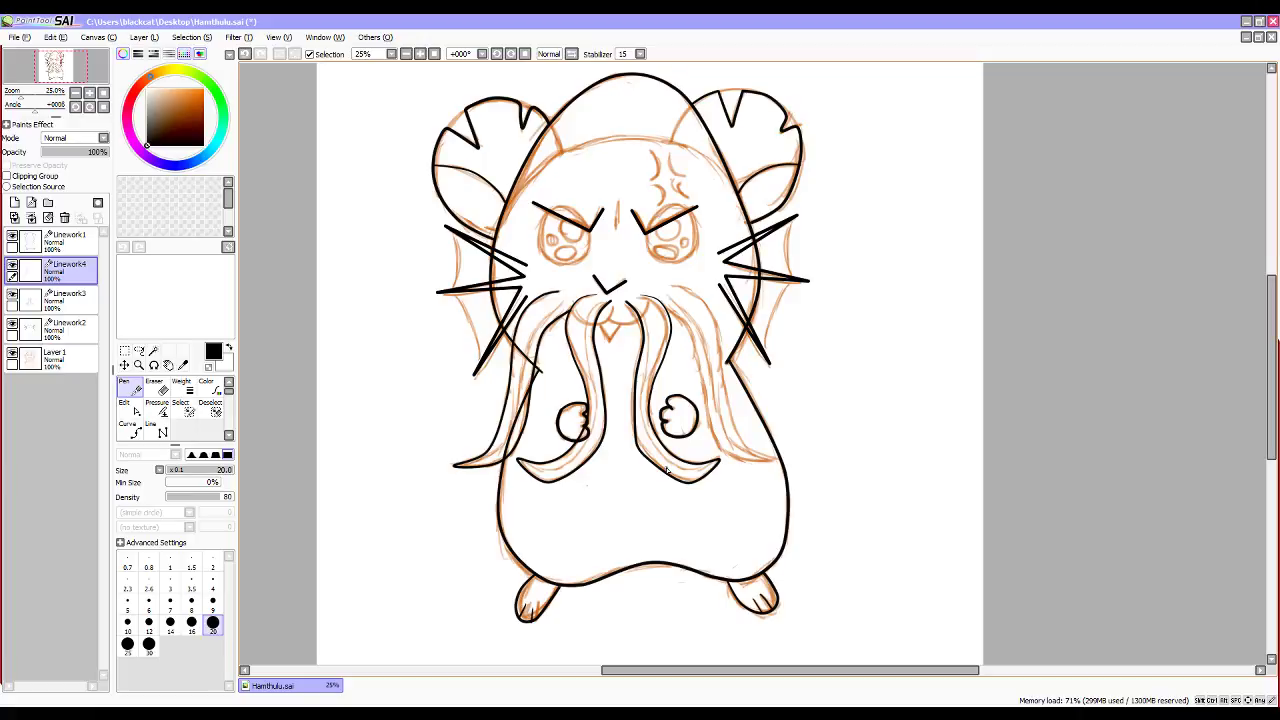
# Duplicate the outer tentacle layer, flip the copy horizontally and move it over the right outer tentacle sketch.
pyautogui.press('ctrl')
pyautogui.hotkey('ctrl', 'v')
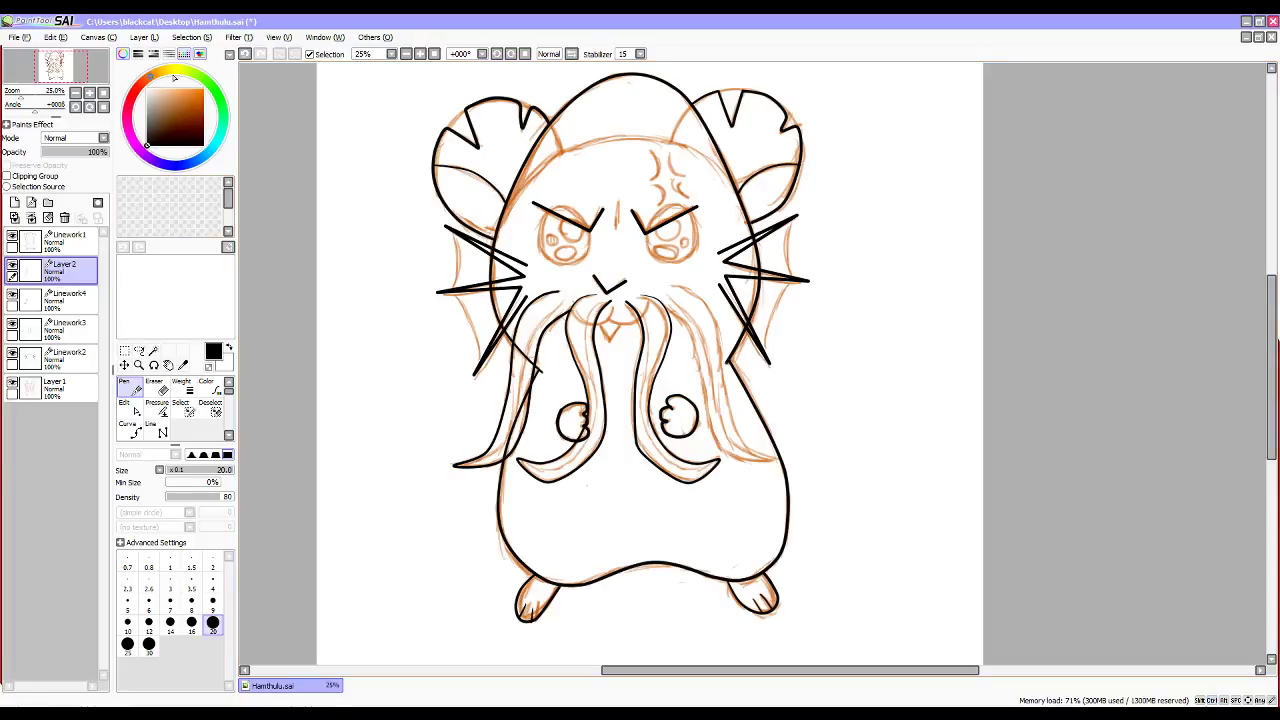
pyautogui.click(141, 37)
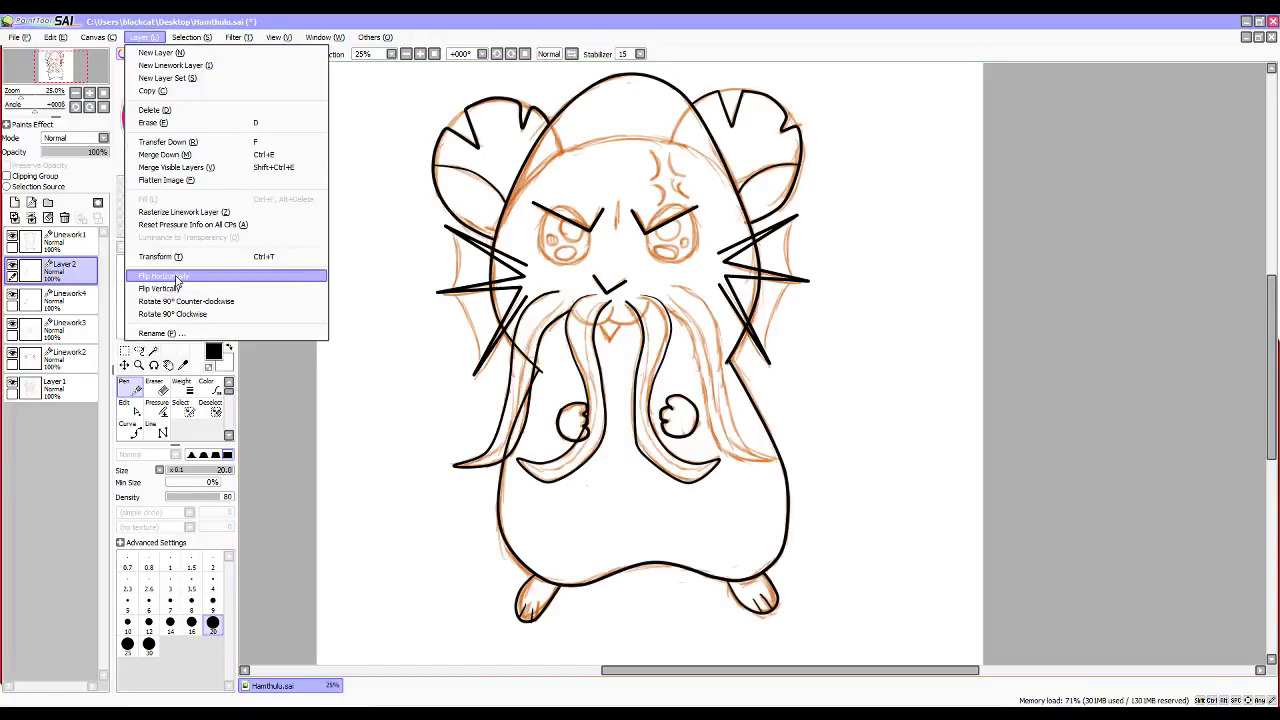
pyautogui.click(261, 285)
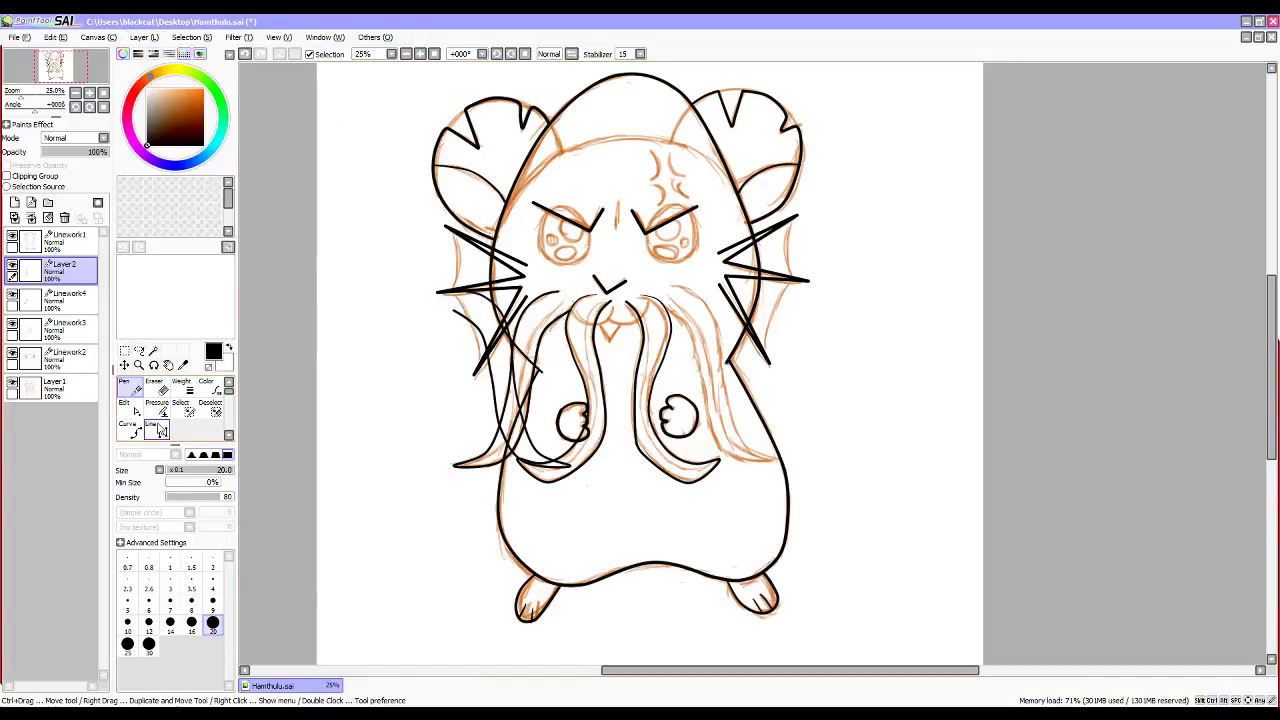
pyautogui.click(124, 365)
pyautogui.moveTo(519, 354)
pyautogui.mouseDown()
pyautogui.moveTo(727, 350)
pyautogui.moveTo(718, 341)
pyautogui.mouseUp()
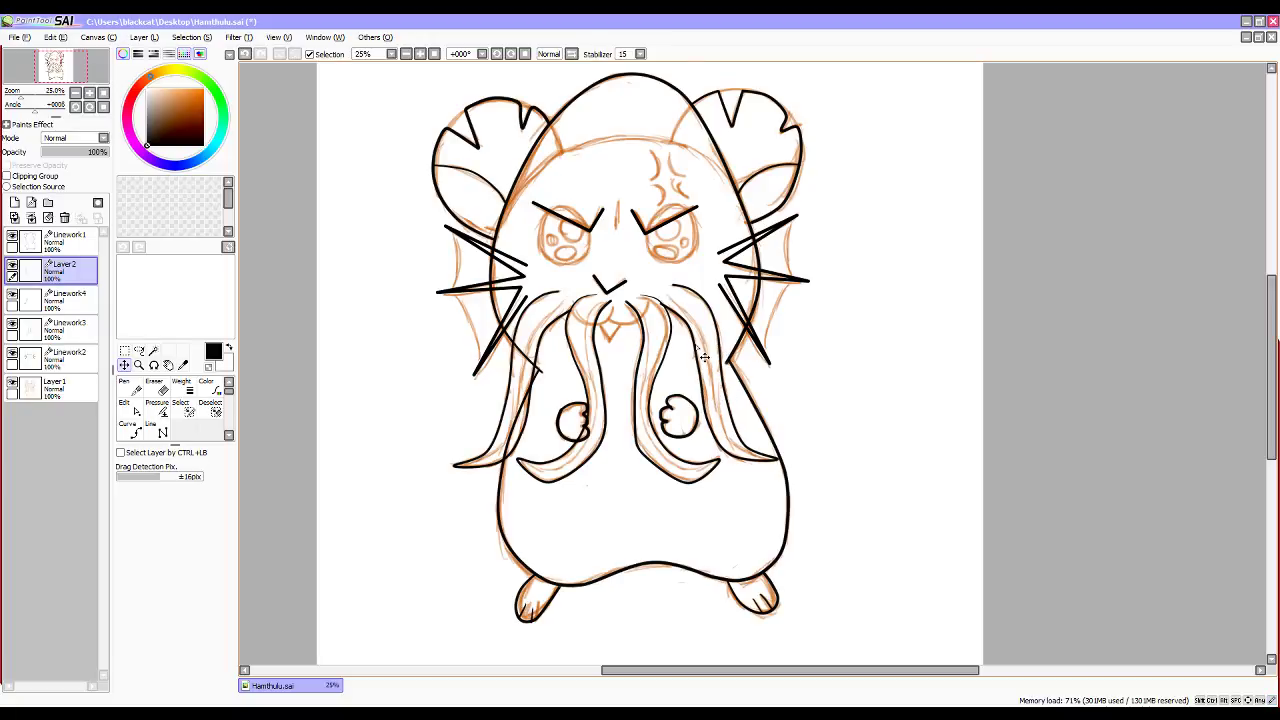
# Nudge the right outer tentacle into alignment and merge both outer tentacle layers down into the inner tentacles' layer.
pyautogui.hscroll(1, 705, 356)
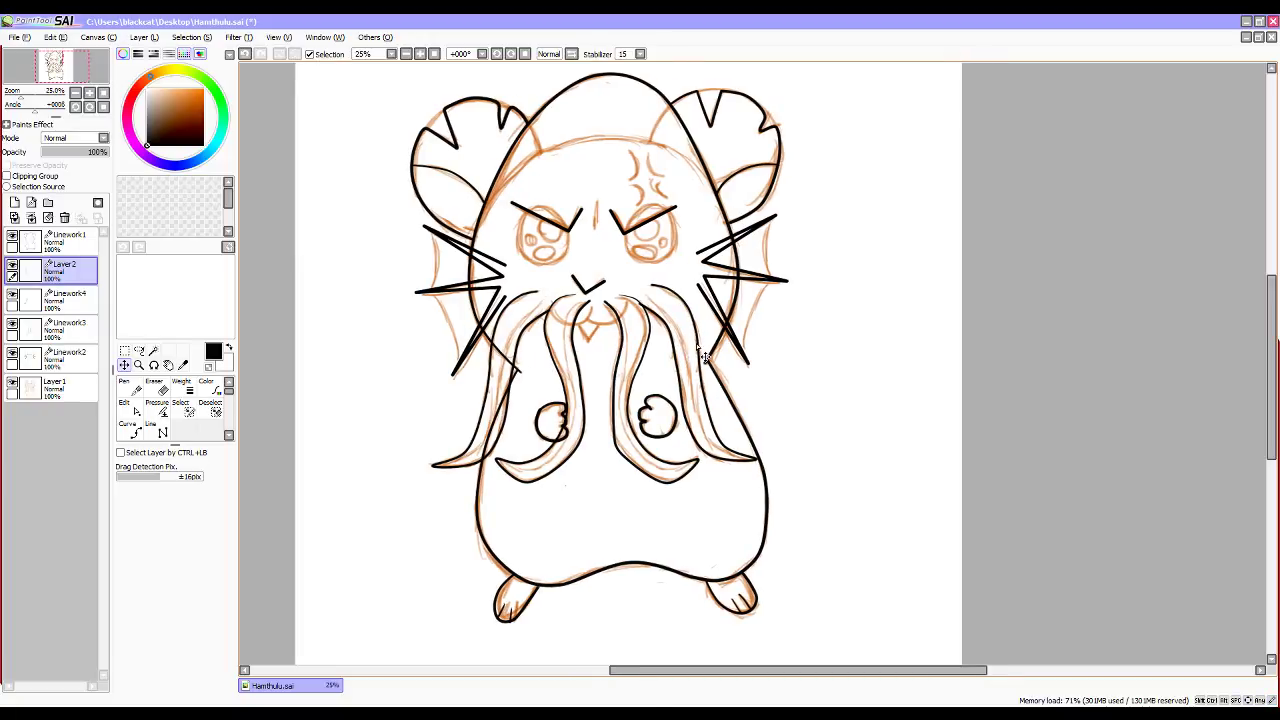
pyautogui.hscroll(-1, 703, 355)
pyautogui.moveTo(705, 352); pyautogui.dragTo(708, 352)
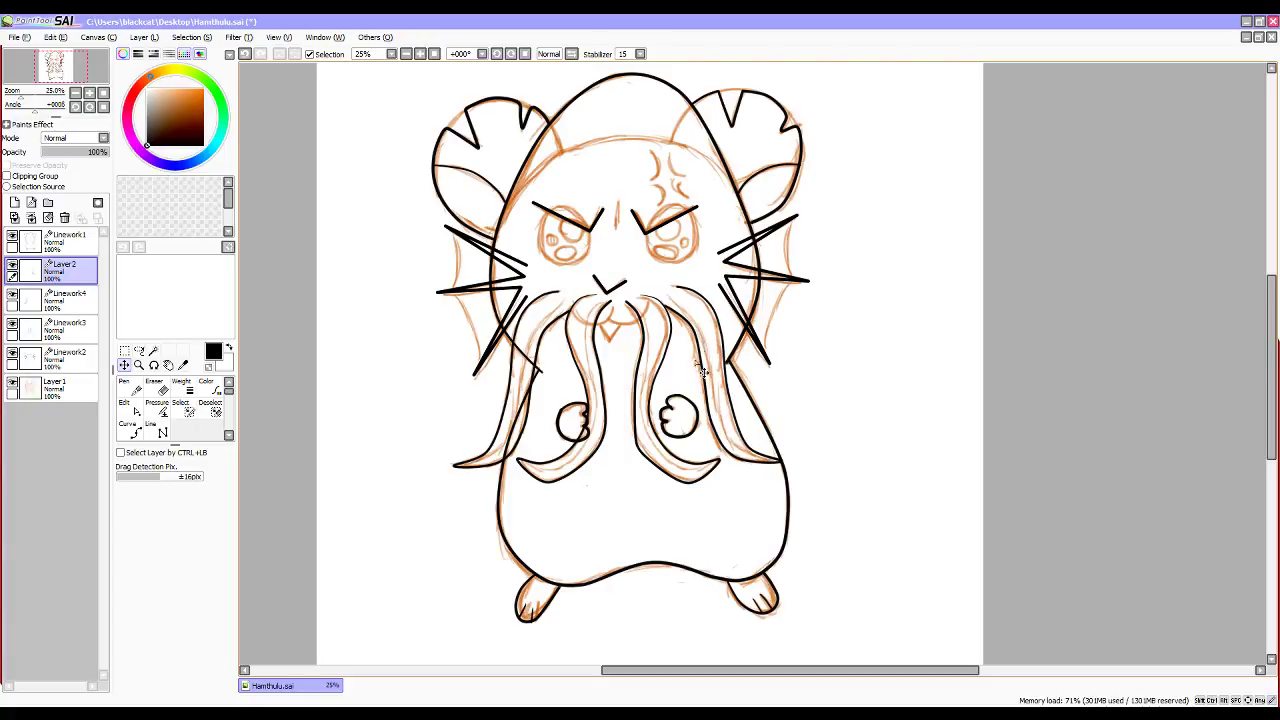
pyautogui.hotkey('ctrl', 'e')
pyautogui.hotkey('ctrl', 'e')
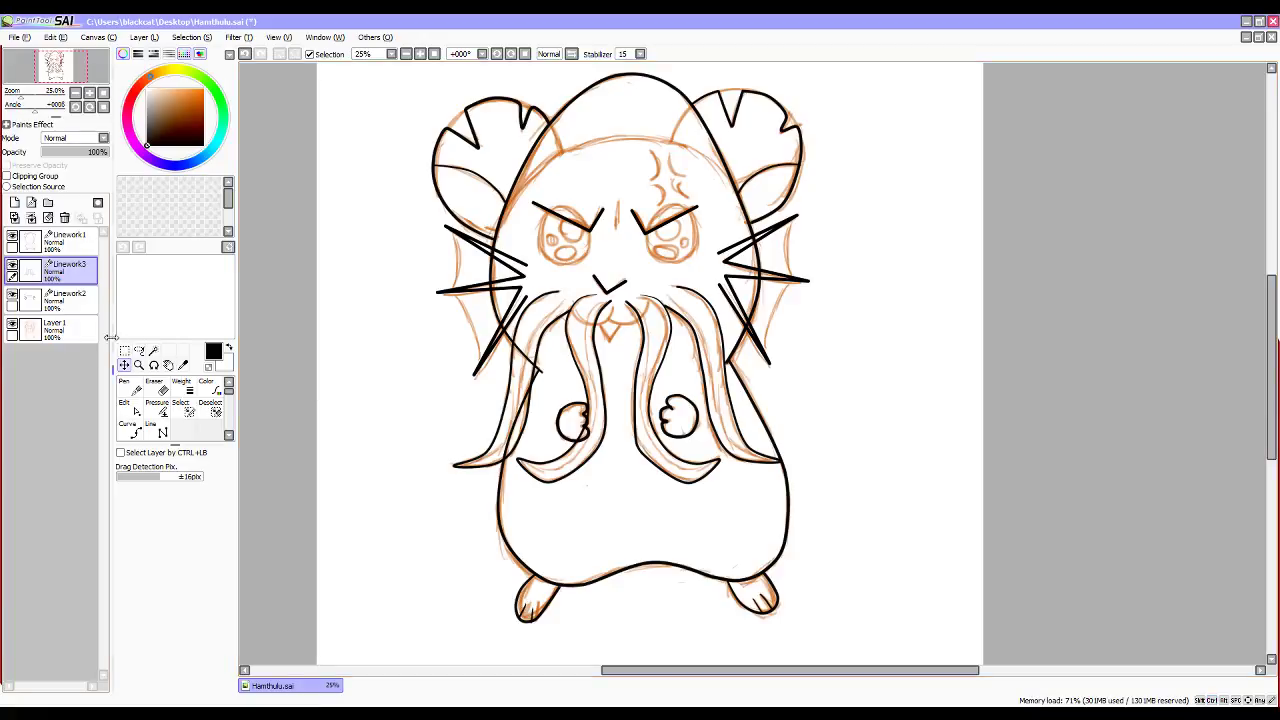
# Erase the body outline that runs across the left outer tentacle on the Linework1 layer at eraser size 20.
pyautogui.click(63, 307)
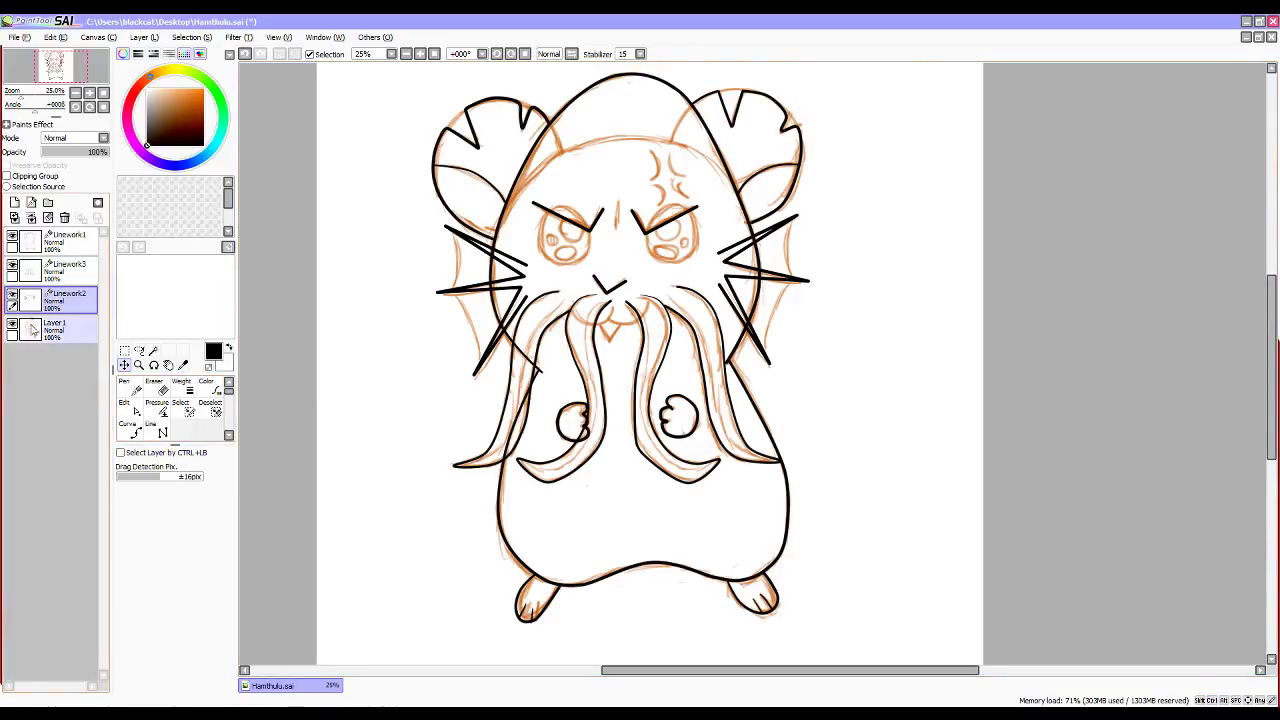
pyautogui.click(38, 252)
pyautogui.press('e')
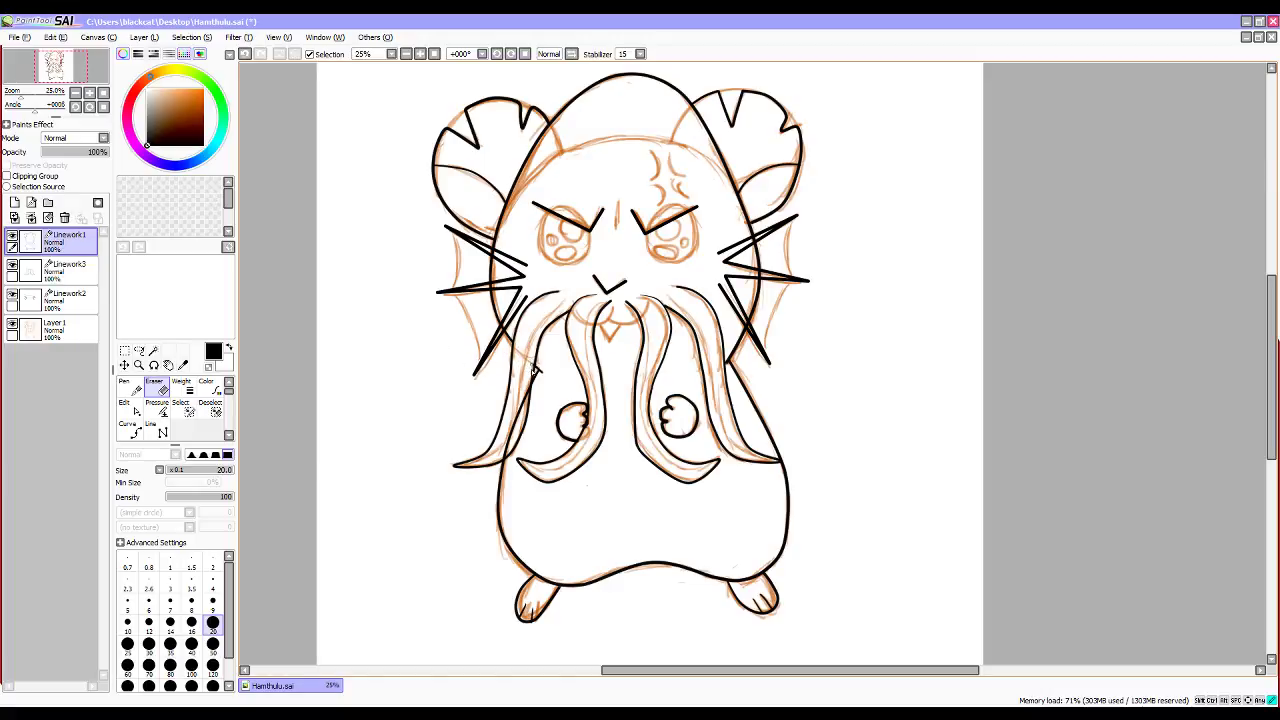
pyautogui.moveTo(519, 418)
pyautogui.mouseDown()
pyautogui.moveTo(504, 460)
pyautogui.moveTo(511, 421)
pyautogui.mouseUp()
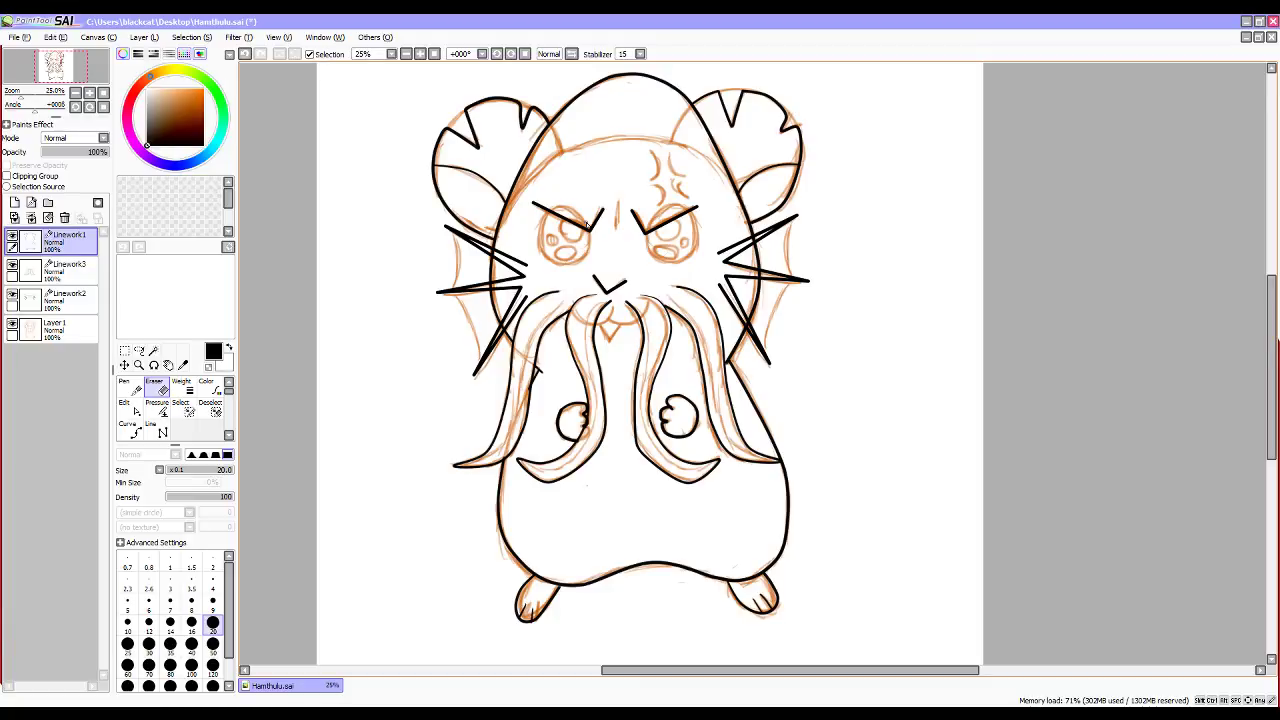
# Erase the remaining stretch of body outline between the lower left whiskers and the left outer tentacle.
pyautogui.click(124, 384)
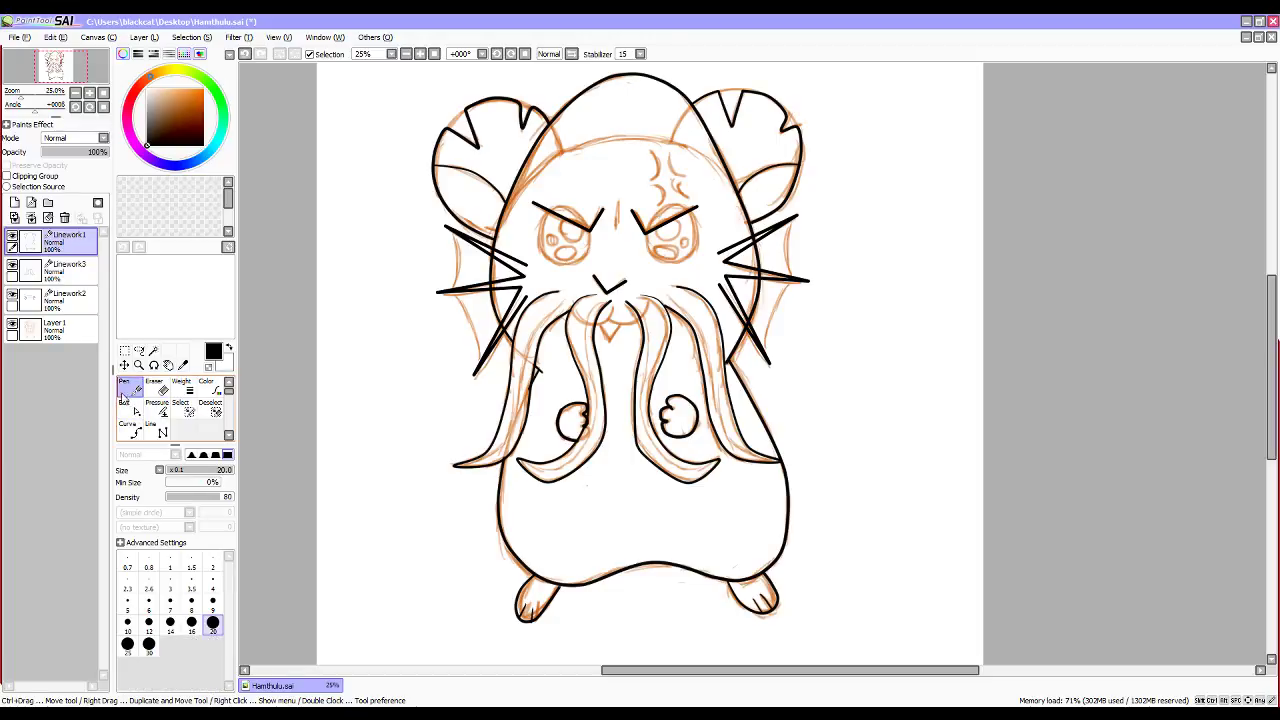
pyautogui.click(57, 298)
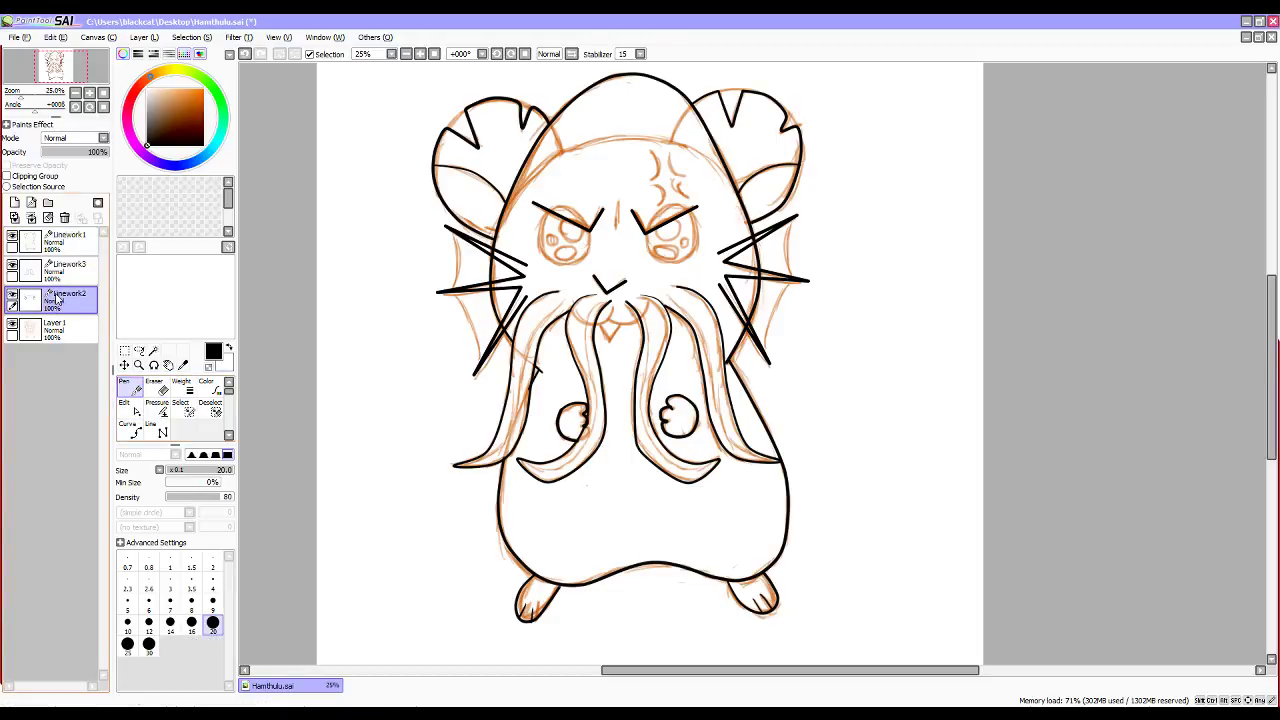
pyautogui.click(57, 240)
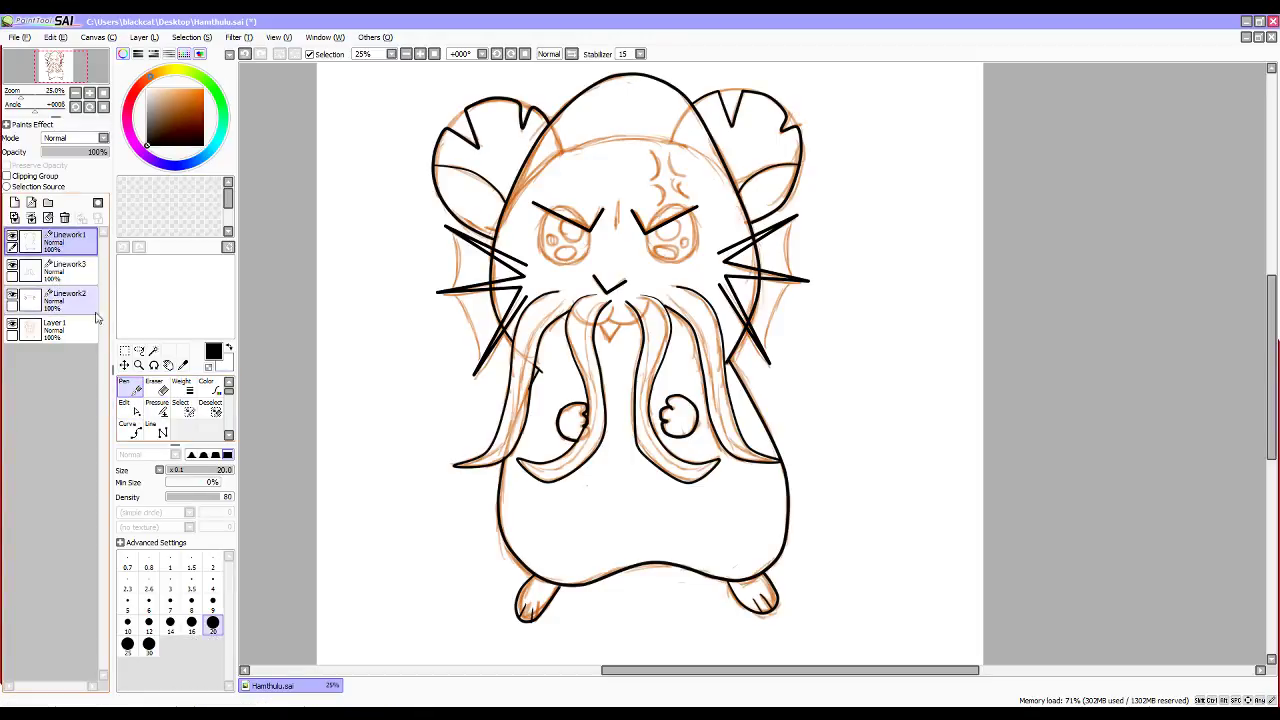
pyautogui.click(156, 388)
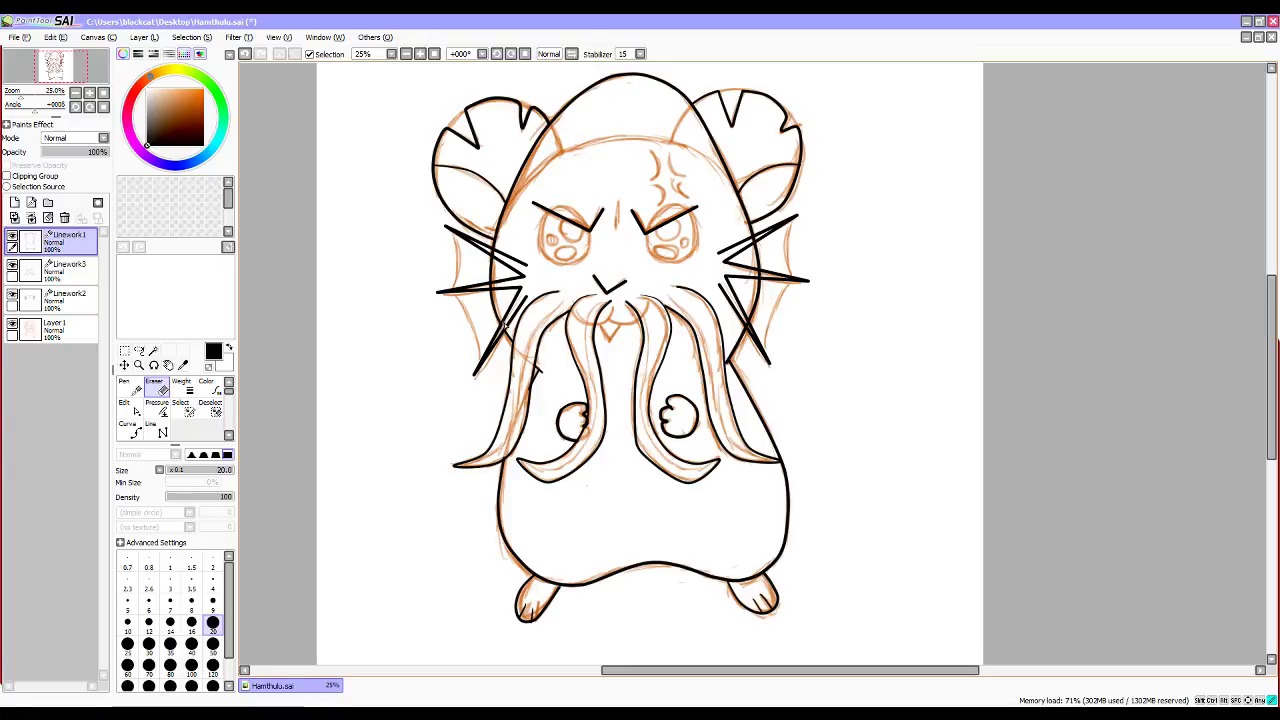
pyautogui.moveTo(490, 250); pyautogui.dragTo(494, 290)
pyautogui.click(494, 288)
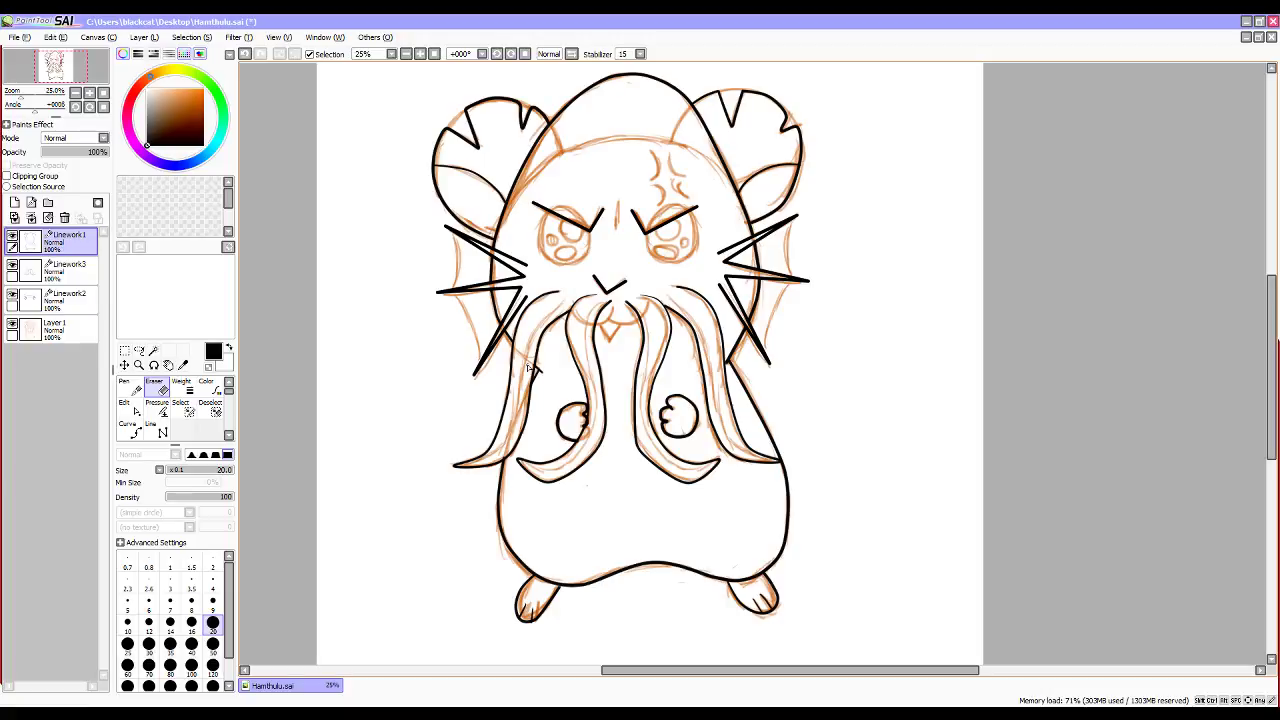
# Ink the left muzzle curve on the Linework2 layer with the Pen at size 20 and refine its control points.
pyautogui.click(58, 298)
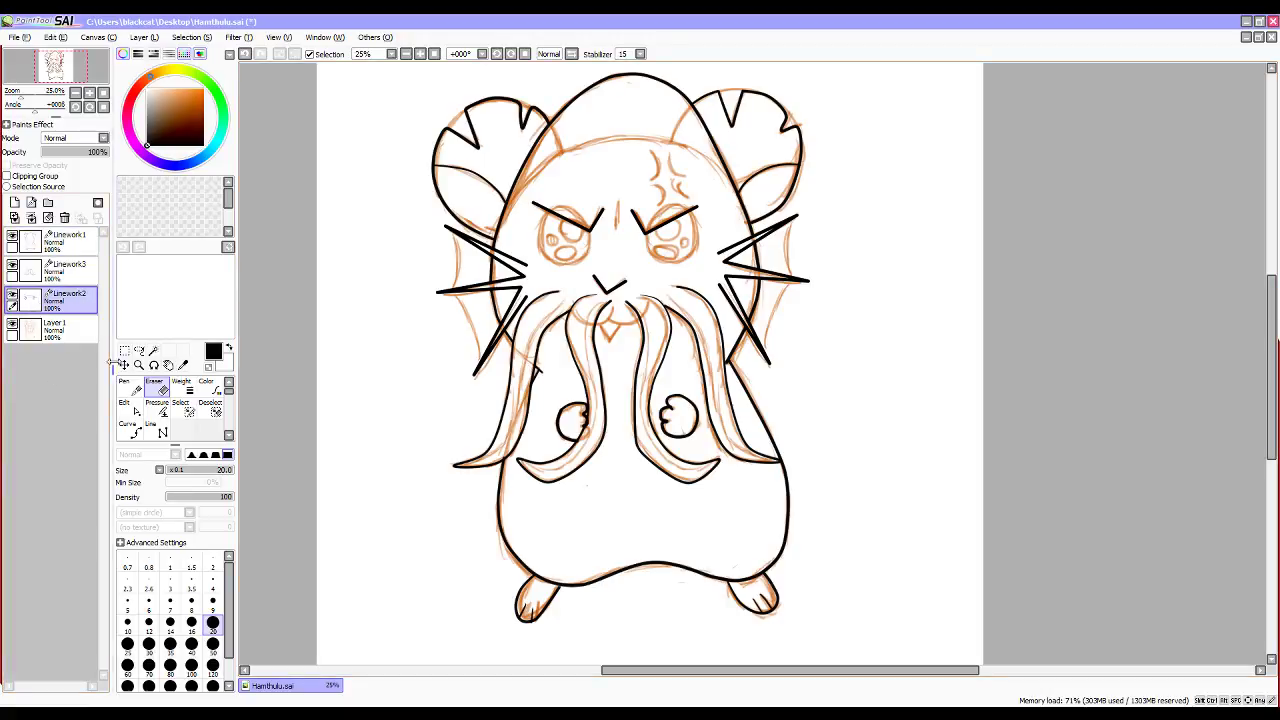
pyautogui.click(130, 388)
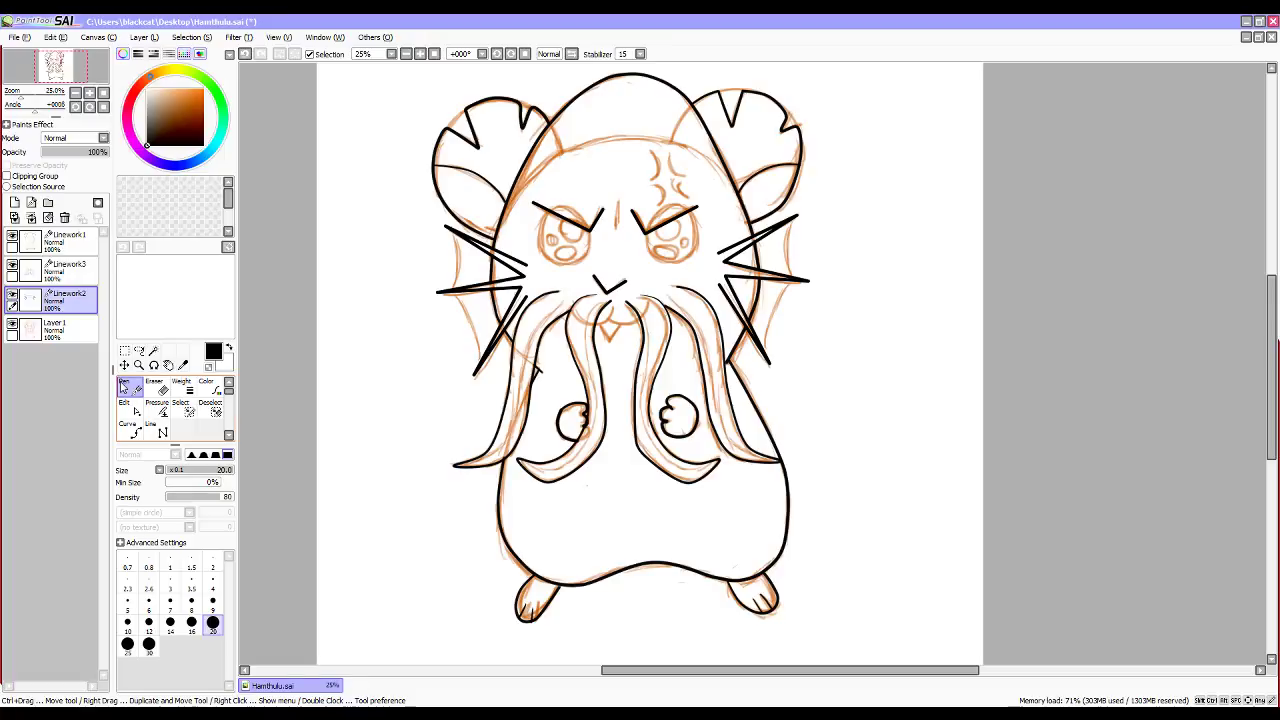
pyautogui.moveTo(572, 313)
pyautogui.mouseDown()
pyautogui.moveTo(600, 331)
pyautogui.moveTo(615, 310)
pyautogui.mouseUp()
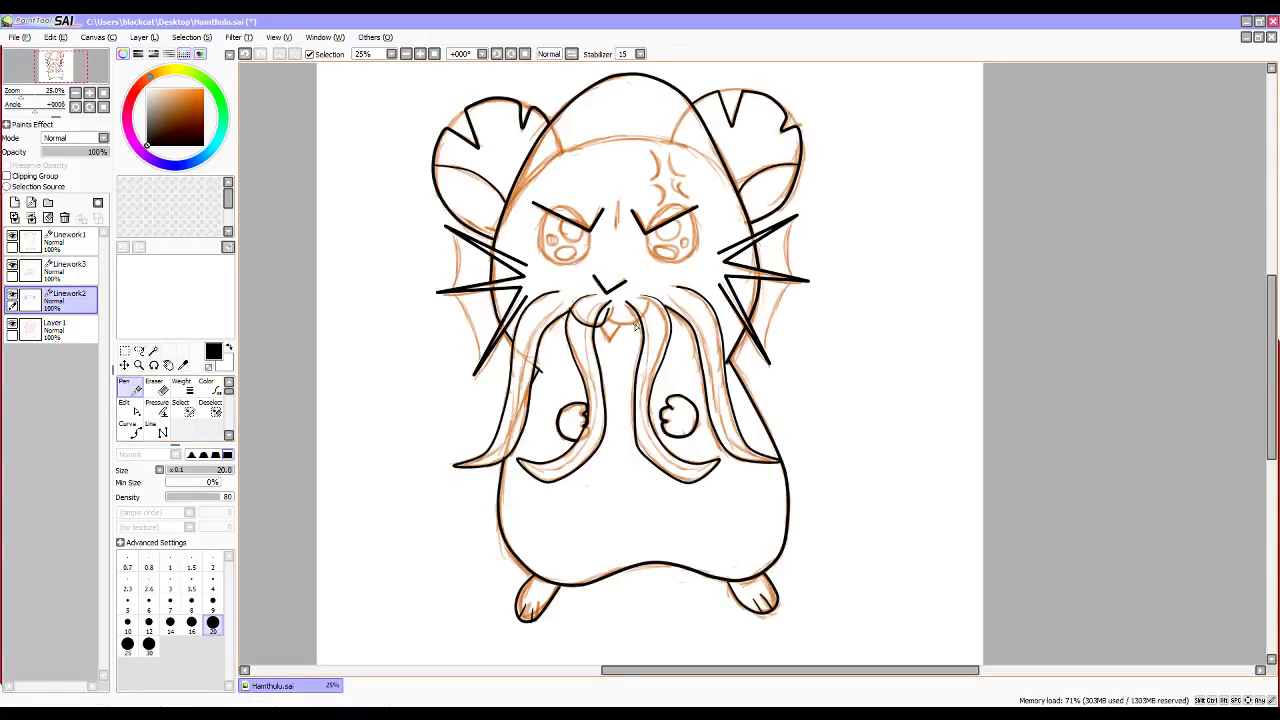
pyautogui.press('ctrl')
pyautogui.keyDown('alt'); pyautogui.click(607, 319); pyautogui.keyUp('alt')
pyautogui.keyDown('alt'); pyautogui.click(597, 325); pyautogui.keyUp('alt')
pyautogui.keyDown('alt'); pyautogui.click(586, 323); pyautogui.keyUp('alt')
pyautogui.keyDown('alt'); pyautogui.click(580, 318); pyautogui.keyUp('alt')
pyautogui.moveTo(591, 308)
pyautogui.mouseDown()
pyautogui.moveTo(587, 325)
pyautogui.moveTo(606, 321)
pyautogui.moveTo(590, 323)
pyautogui.mouseUp()
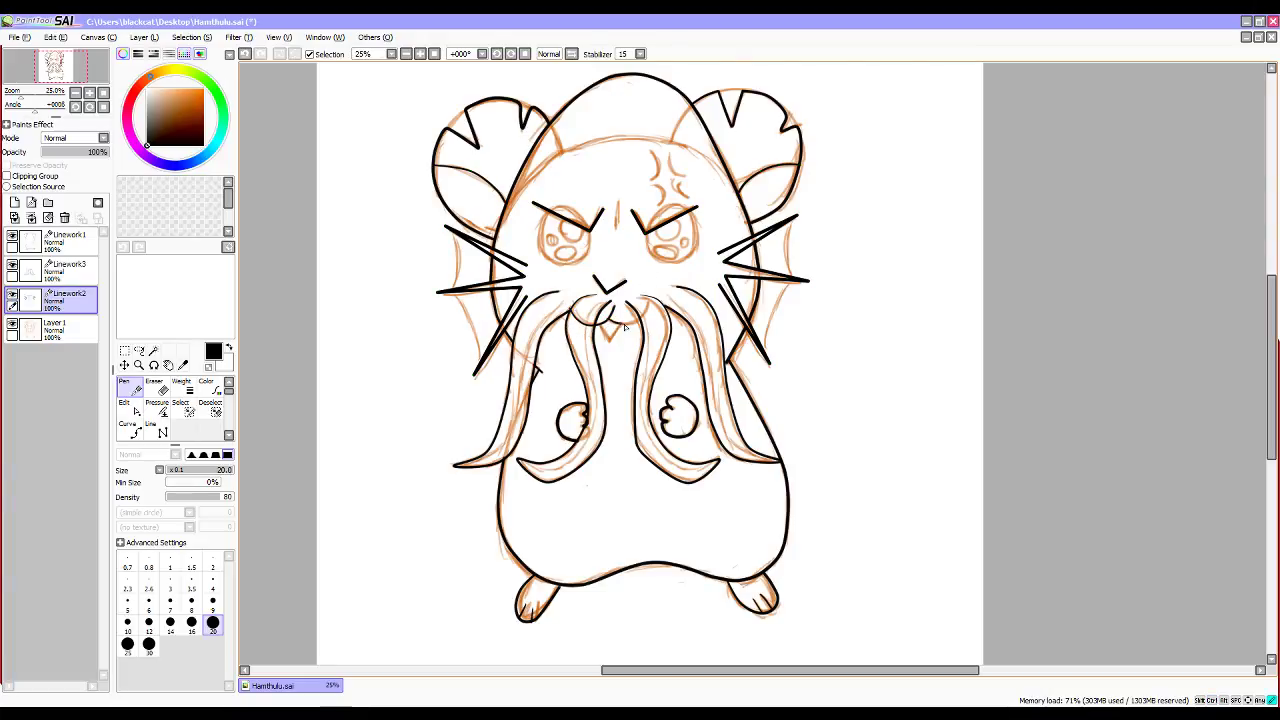
# Ink the right muzzle curve along the sketch, undoing poor edits and tidying its control points to match the left side.
pyautogui.moveTo(651, 303); pyautogui.dragTo(649, 297)
pyautogui.press('alt')
pyautogui.keyDown('alt'); pyautogui.click(650, 311); pyautogui.keyUp('alt')
pyautogui.keyDown('alt'); pyautogui.click(617, 322); pyautogui.keyUp('alt')
pyautogui.moveTo(630, 309); pyautogui.dragTo(645, 315)
pyautogui.hotkey('ctrl', 'z')
pyautogui.hotkey('ctrl', 'z')
pyautogui.hotkey('ctrl', 'z')
pyautogui.hotkey('ctrl', 'z')
pyautogui.keyDown('alt'); pyautogui.click(649, 314); pyautogui.keyUp('alt')
pyautogui.moveTo(642, 315); pyautogui.dragTo(626, 326)
pyautogui.press('e')
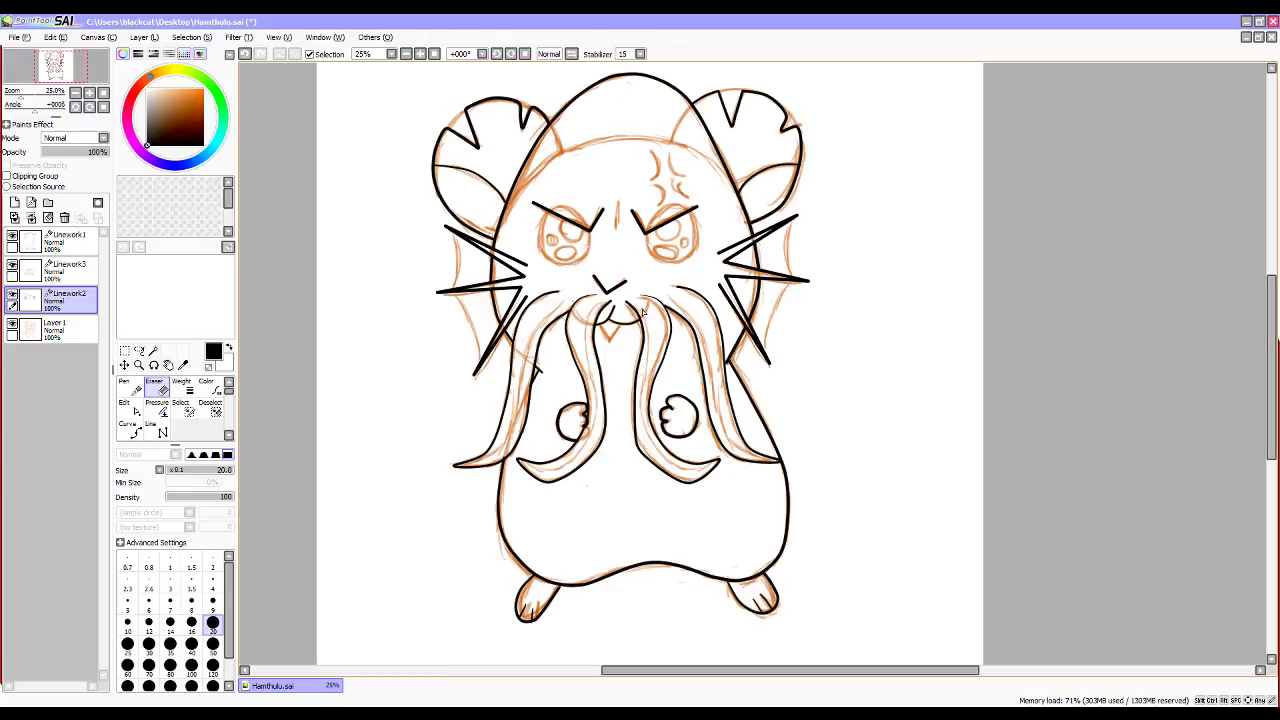
pyautogui.press('n')
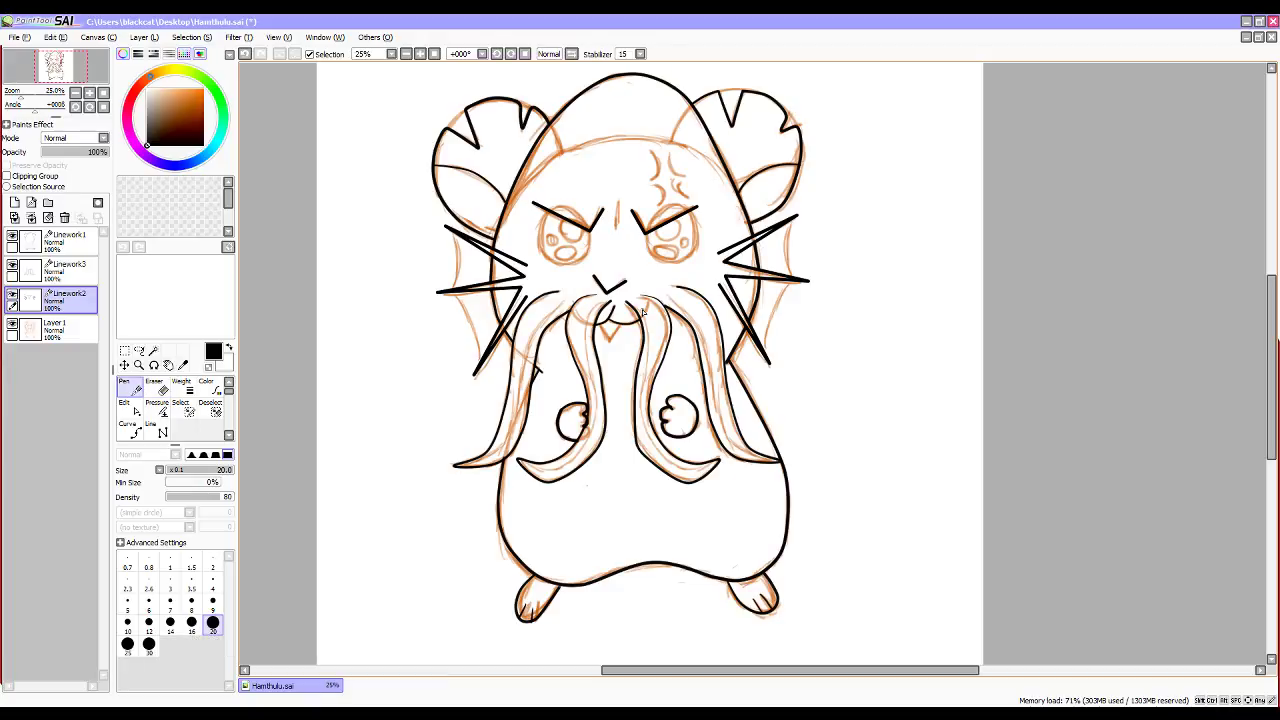
# Ink the curved webbing between the left whiskers along the sketch and adjust the lower curve's control points.
pyautogui.moveTo(446, 230)
pyautogui.mouseDown()
pyautogui.moveTo(452, 290)
pyautogui.moveTo(478, 368)
pyautogui.moveTo(489, 366)
pyautogui.mouseUp()
pyautogui.keyDown('alt'); pyautogui.click(469, 326); pyautogui.keyUp('alt')
pyautogui.keyDown('alt'); pyautogui.click(459, 307); pyautogui.keyUp('alt')
pyautogui.moveTo(459, 308); pyautogui.dragTo(469, 326)
pyautogui.press('ctrl')
# Ink the curved webbing between the right whiskers and reshape both curves until they follow the sketch.
pyautogui.moveTo(785, 290)
pyautogui.mouseDown()
pyautogui.moveTo(767, 318)
pyautogui.moveTo(773, 365)
pyautogui.mouseUp()
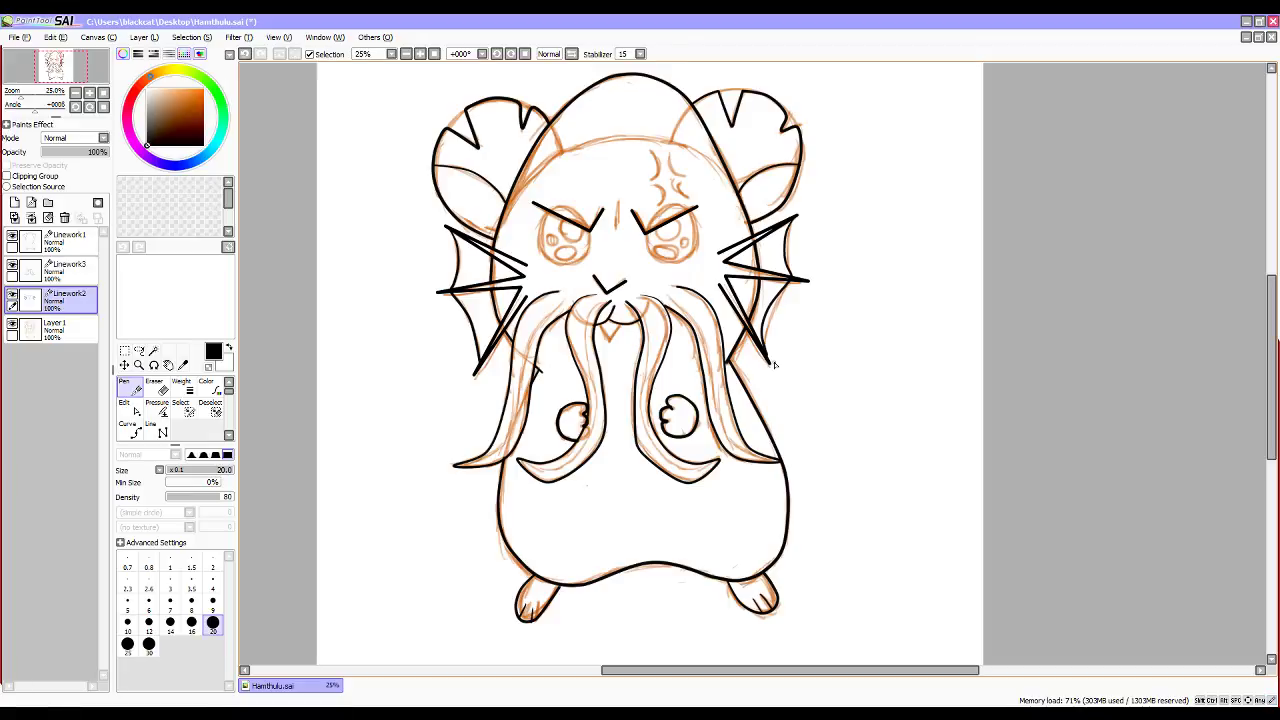
pyautogui.keyDown('alt'); pyautogui.click(767, 359); pyautogui.keyUp('alt')
pyautogui.moveTo(770, 340); pyautogui.dragTo(791, 290)
pyautogui.keyDown('alt'); pyautogui.click(788, 231); pyautogui.keyUp('alt')
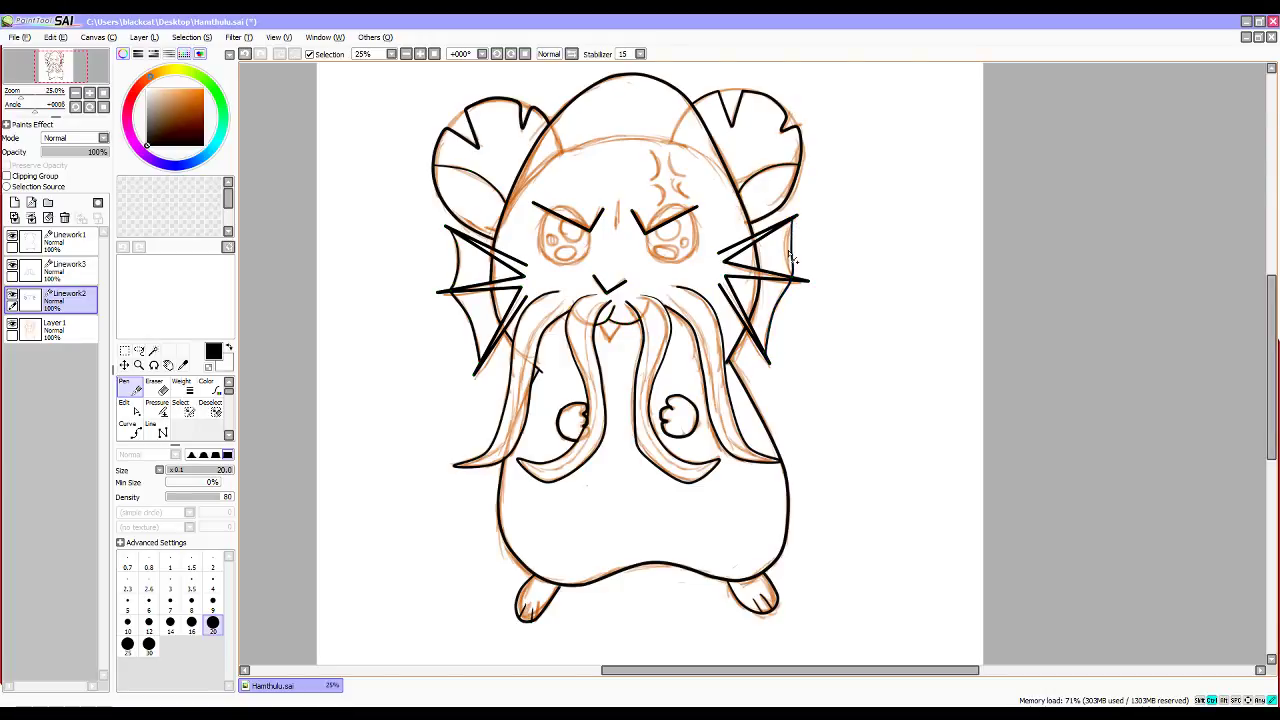
pyautogui.press('Return')
pyautogui.moveTo(788, 267); pyautogui.dragTo(788, 240)
pyautogui.press('Return')
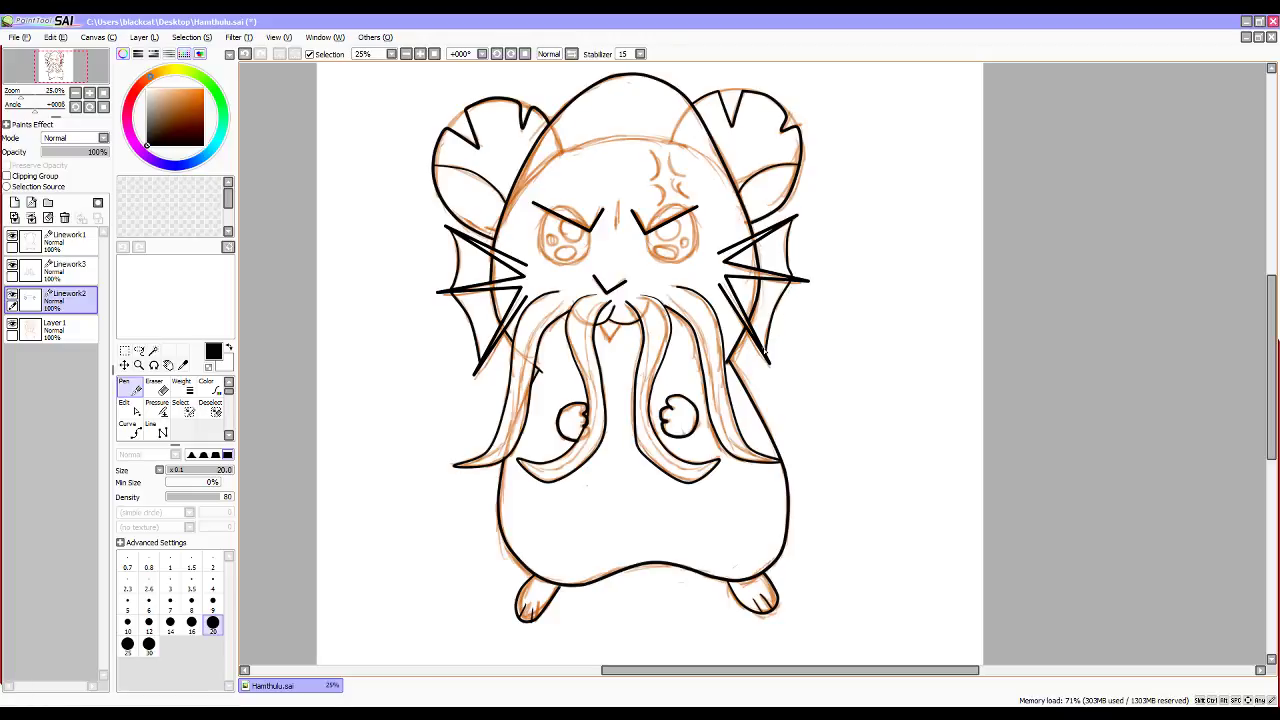
pyautogui.hotkey('ctrl', 'z')
pyautogui.press('Return')
pyautogui.moveTo(790, 268); pyautogui.dragTo(792, 254)
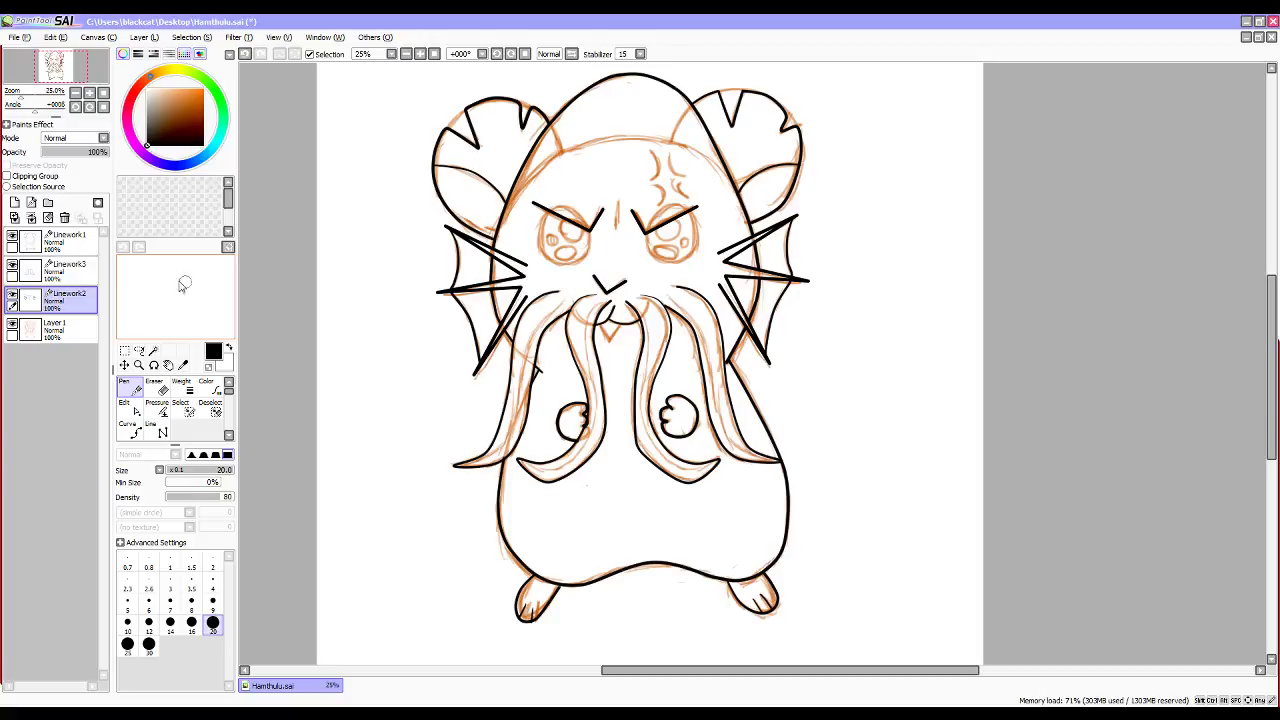
# Erase the body outline that crosses the left and right whisker fins on the Linework1 layer.
pyautogui.click(56, 250)
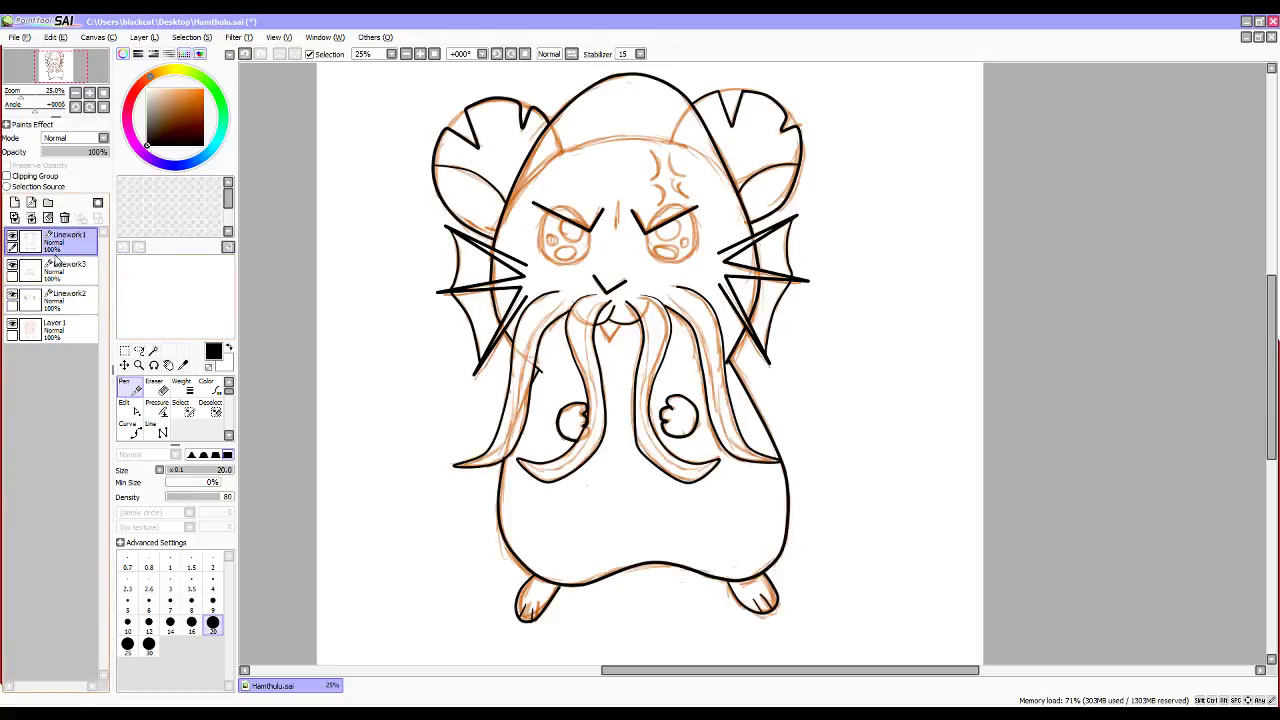
pyautogui.press('e')
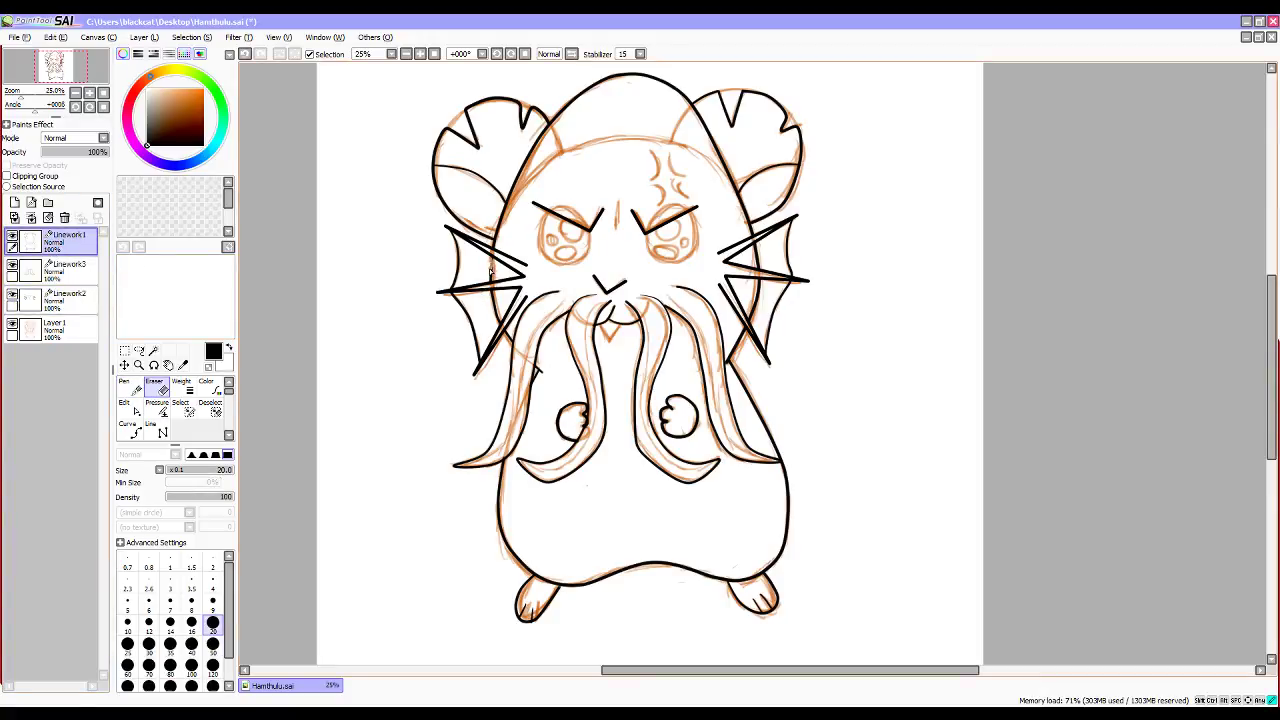
pyautogui.moveTo(491, 286); pyautogui.dragTo(502, 333)
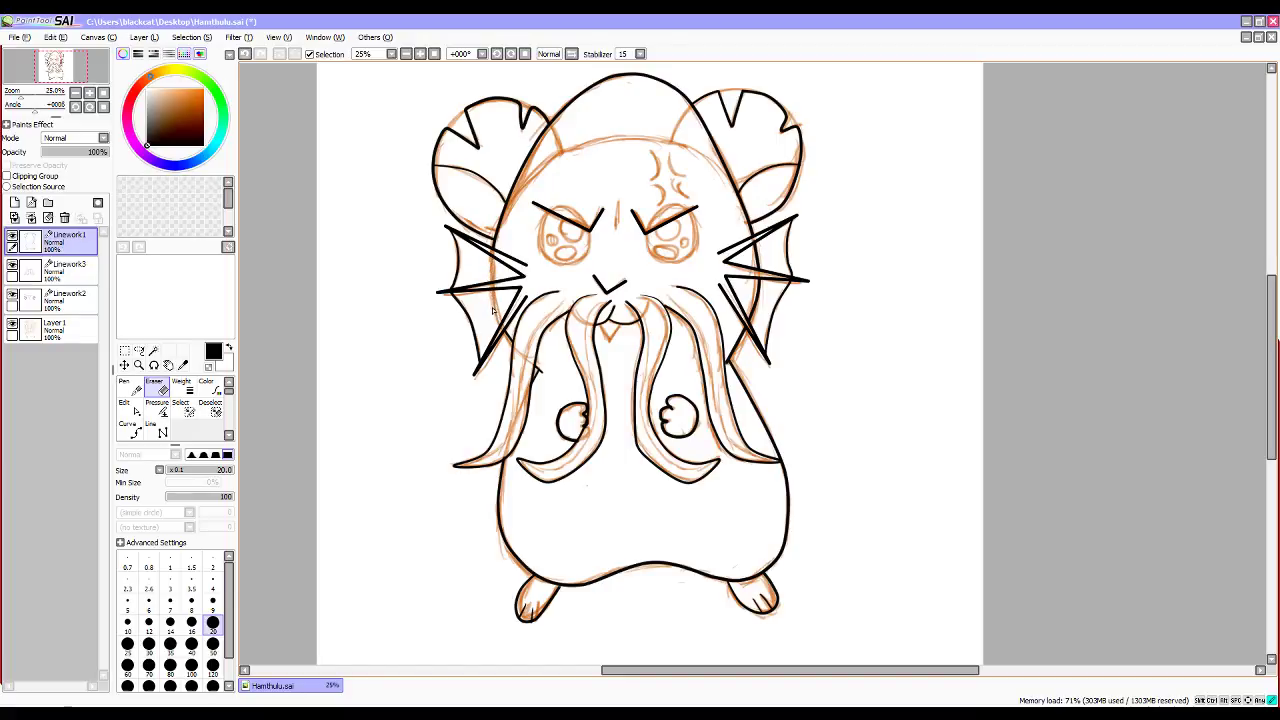
pyautogui.moveTo(760, 262)
pyautogui.mouseDown()
pyautogui.moveTo(756, 241)
pyautogui.moveTo(757, 287)
pyautogui.mouseUp()
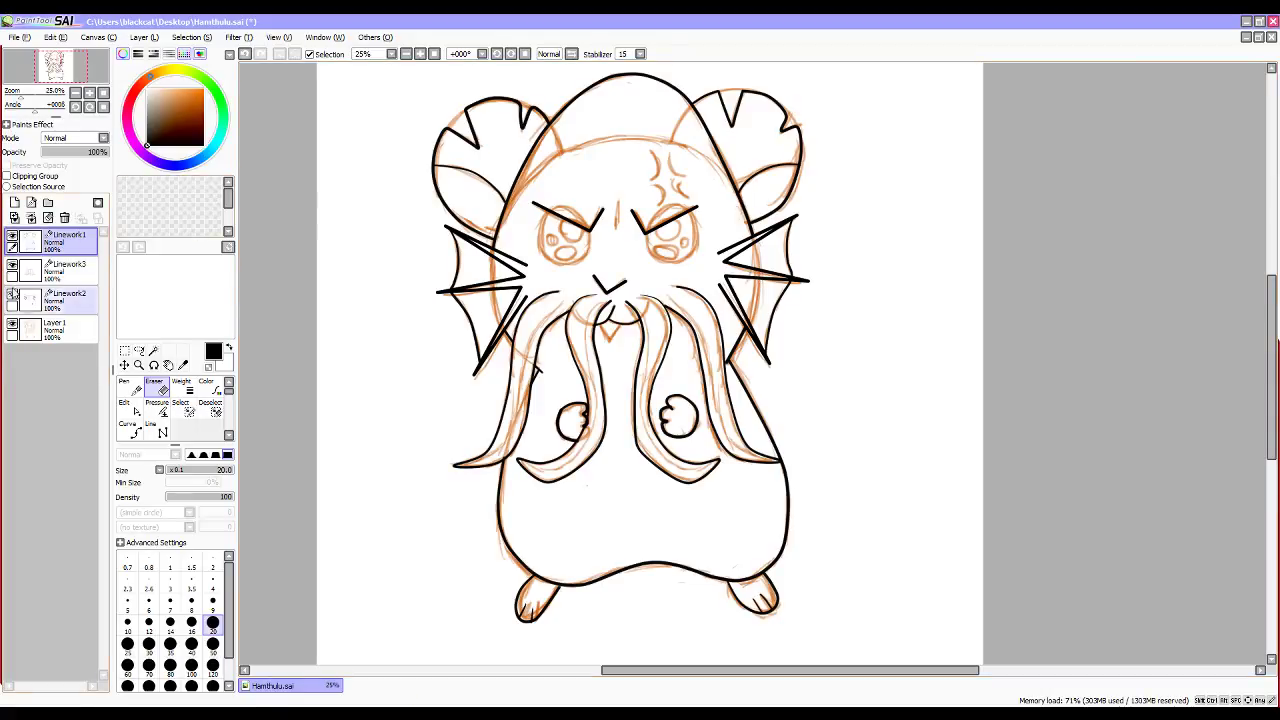
# Make Linework2 the active layer and look up the Hamtaro_1 reference image in the file browser.
pyautogui.click(62, 298)
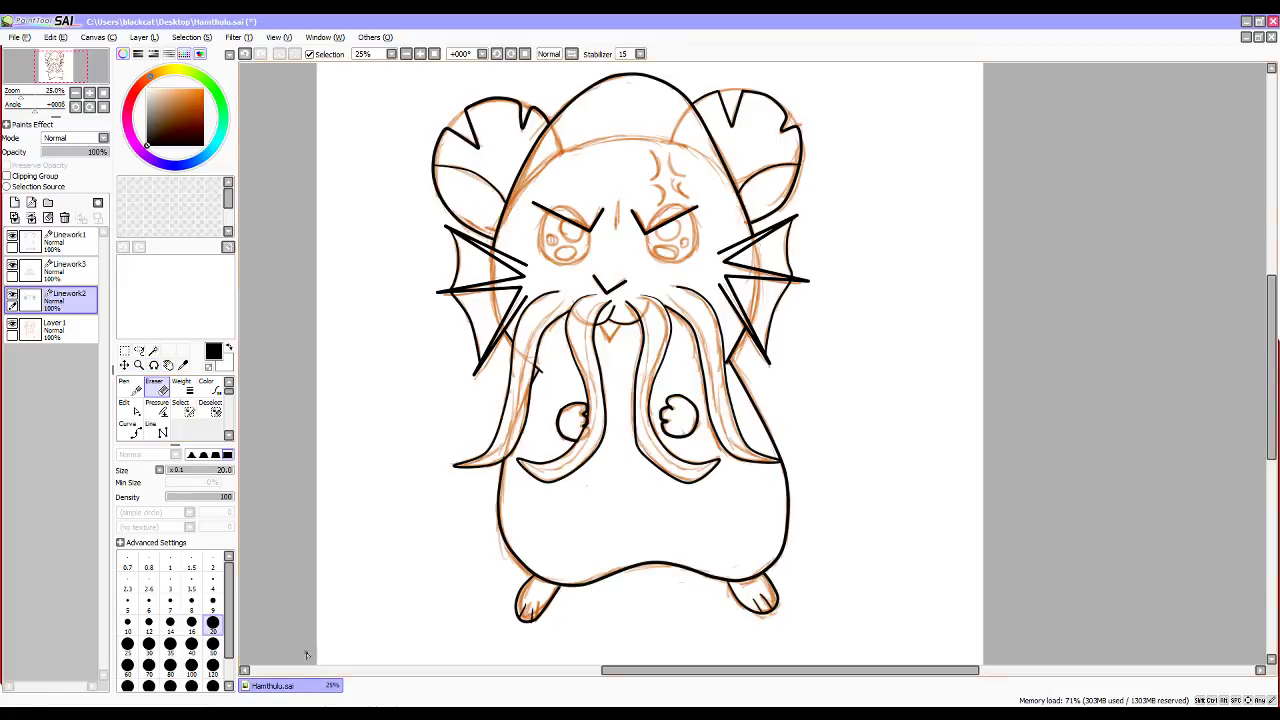
pyautogui.click(308, 708)
pyautogui.click(341, 700)
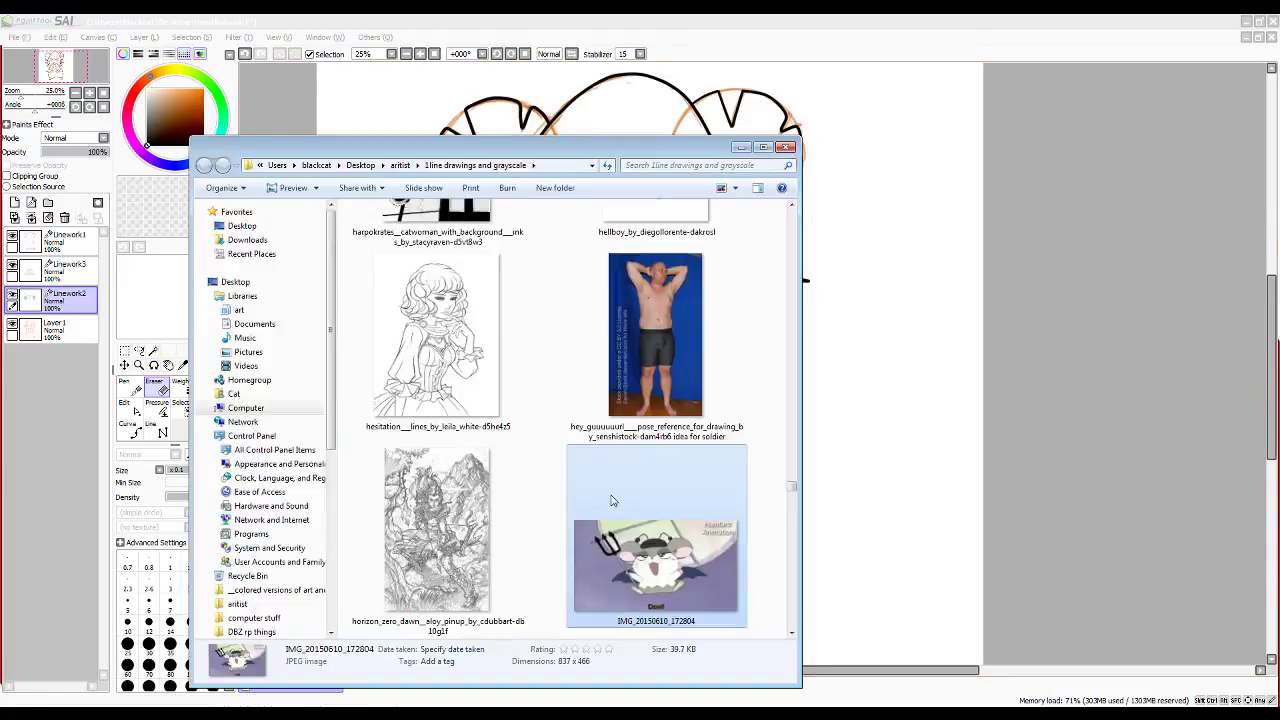
pyautogui.press('pageup')
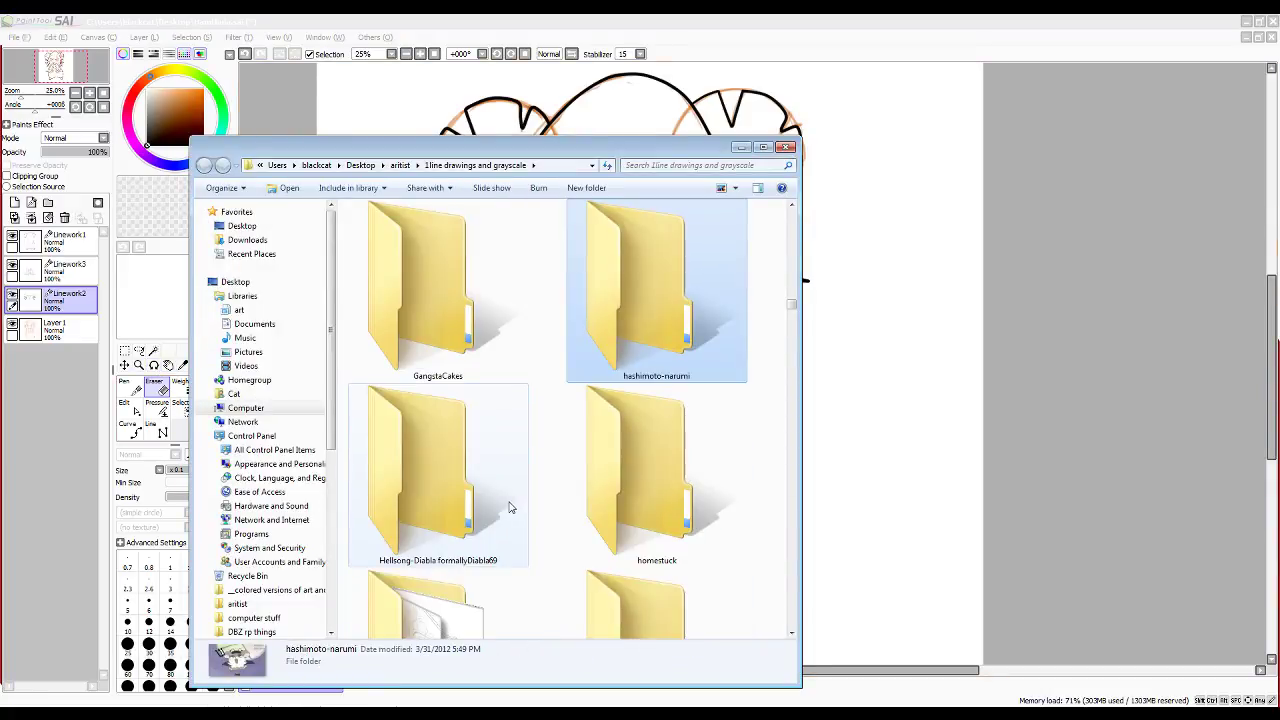
pyautogui.press('pagedown')
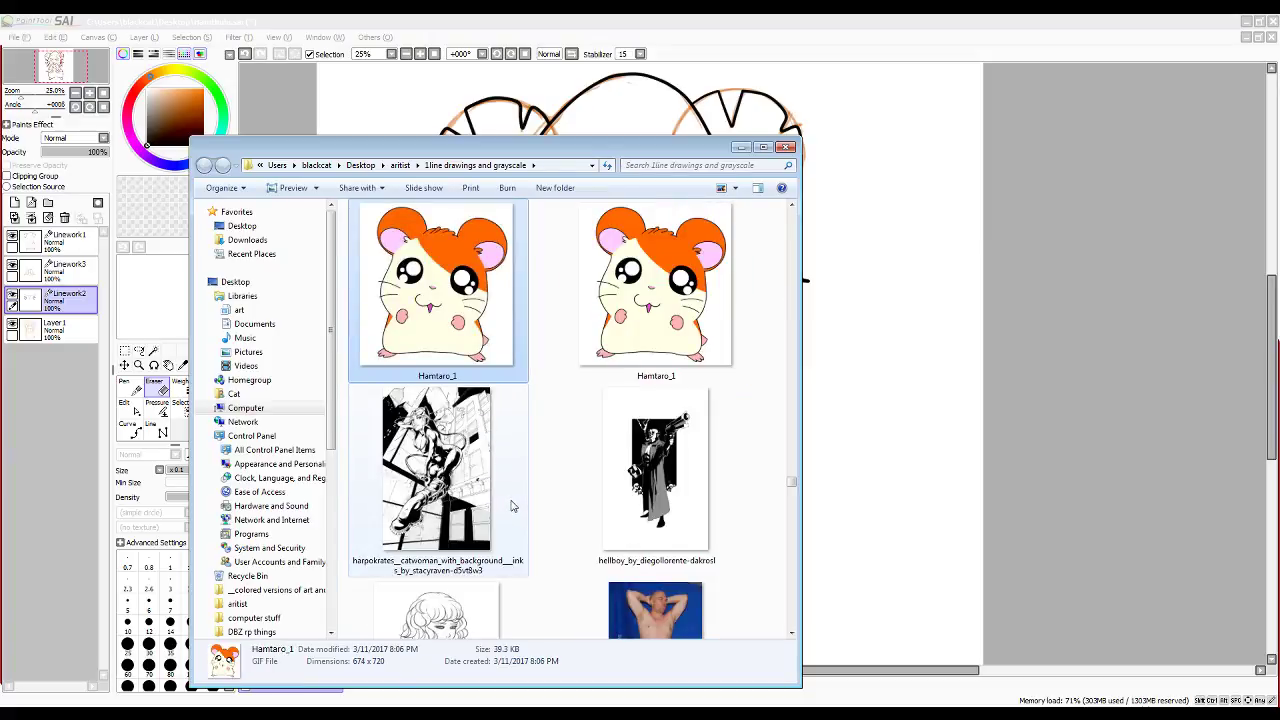
pyautogui.click(656, 328)
pyautogui.click(594, 25)
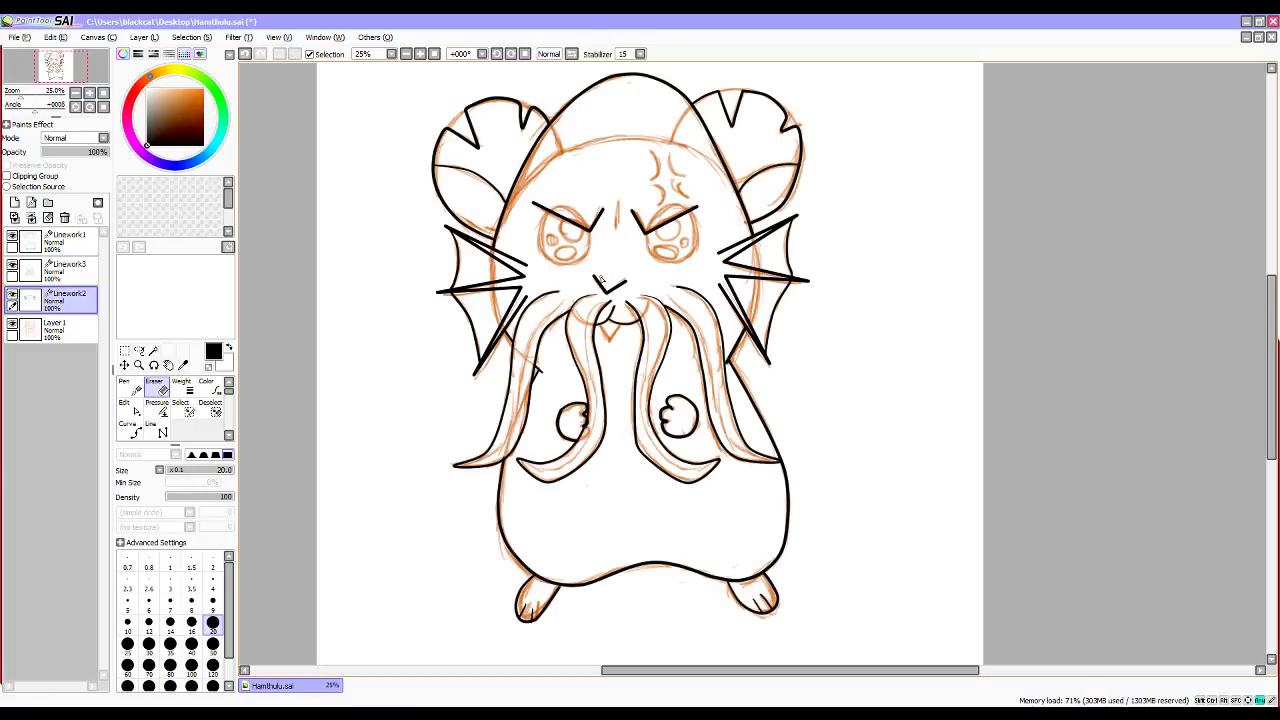
# Erase the old V-shaped nose and redraw it with the Pen, tidying the control points at its ends.
pyautogui.moveTo(590, 277); pyautogui.dragTo(627, 282)
pyautogui.press('n')
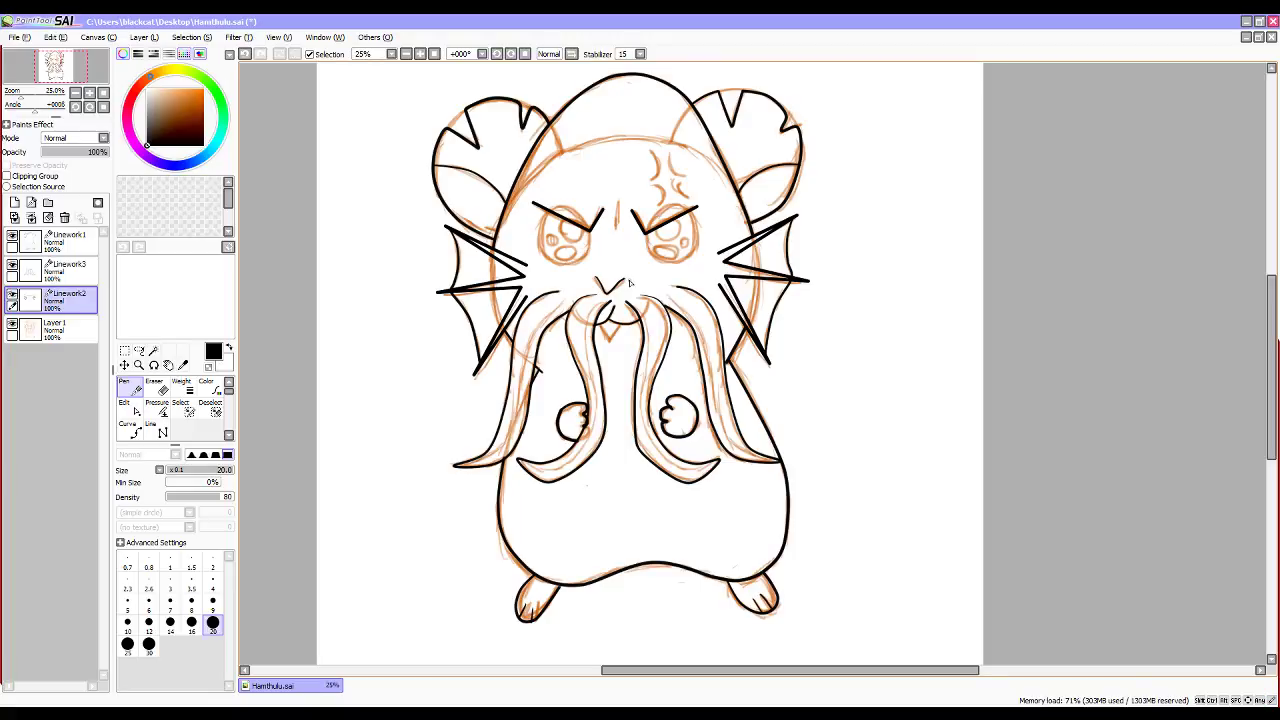
pyautogui.moveTo(597, 278); pyautogui.dragTo(620, 283)
pyautogui.keyDown('ctrl'); pyautogui.click(596, 276); pyautogui.keyUp('ctrl')
pyautogui.moveTo(595, 276); pyautogui.dragTo(593, 277)
pyautogui.press('alt')
pyautogui.keyDown('alt'); pyautogui.click(624, 280); pyautogui.keyUp('alt')
pyautogui.keyDown('alt'); pyautogui.click(624, 280); pyautogui.keyUp('alt')
# Ink the small pointed shape beneath the muzzle along the sketch and adjust its control points.
pyautogui.moveTo(606, 293)
pyautogui.mouseDown()
pyautogui.moveTo(624, 279)
pyautogui.moveTo(606, 293)
pyautogui.mouseUp()
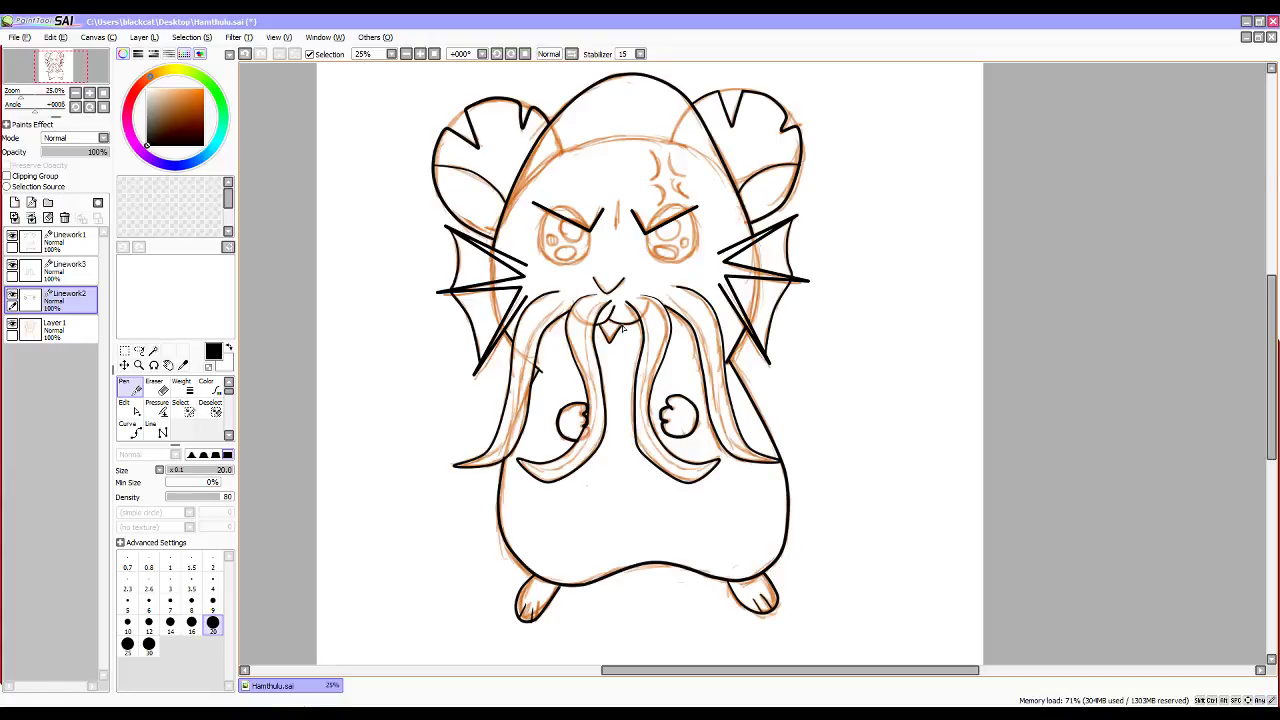
pyautogui.press('ctrl')
pyautogui.press('shift')
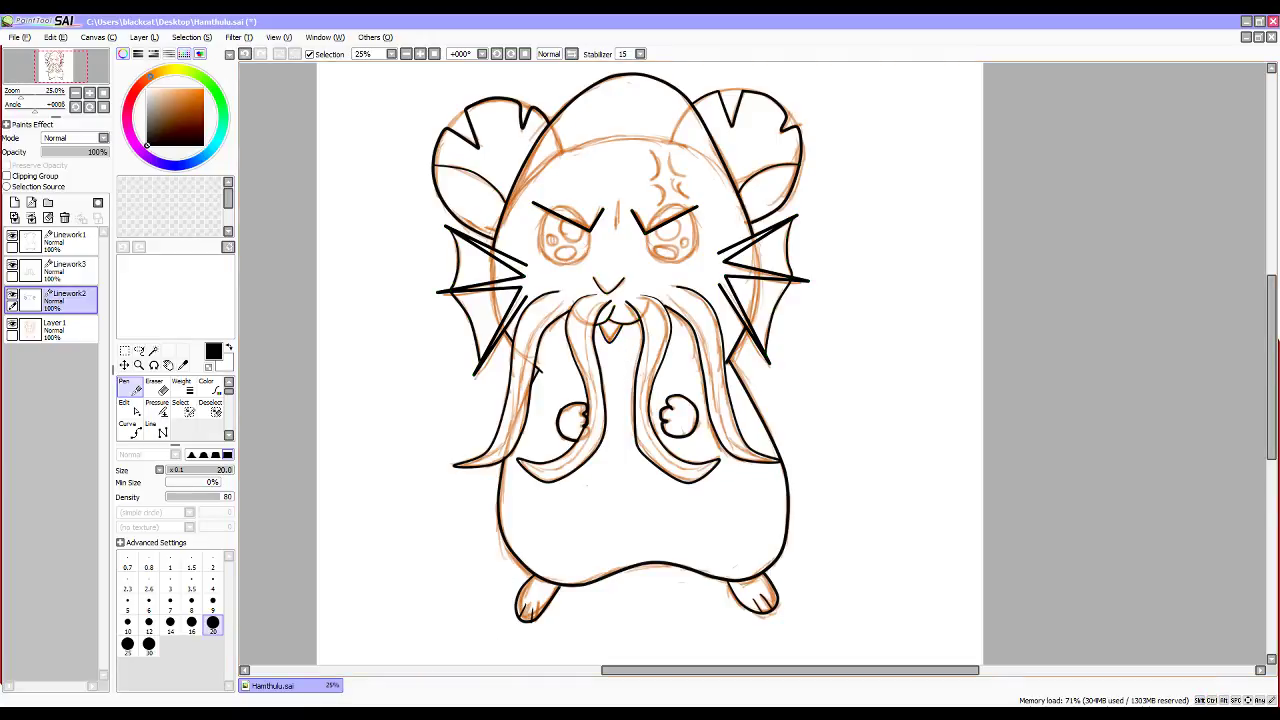
# Recheck the Hamtaro_1 reference, add a new linework layer above Linework2, and check the inking with the sketch briefly hidden.
pyautogui.click(338, 697)
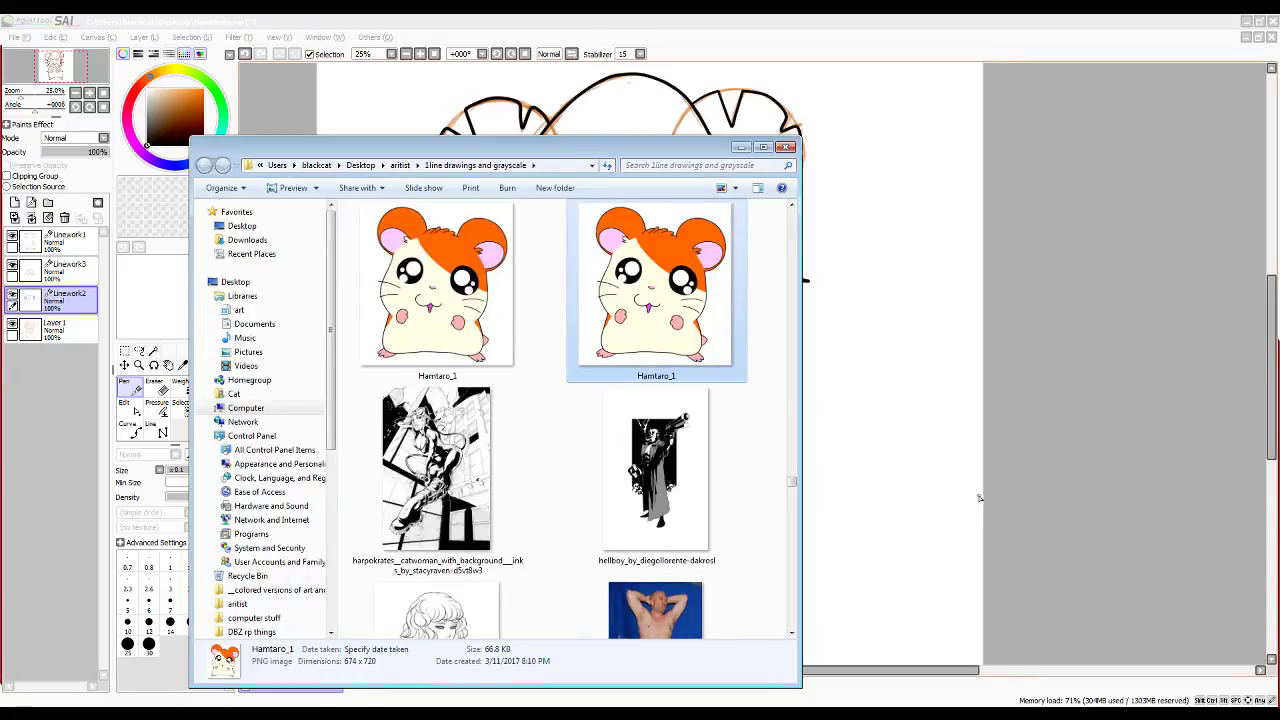
pyautogui.click(1065, 463)
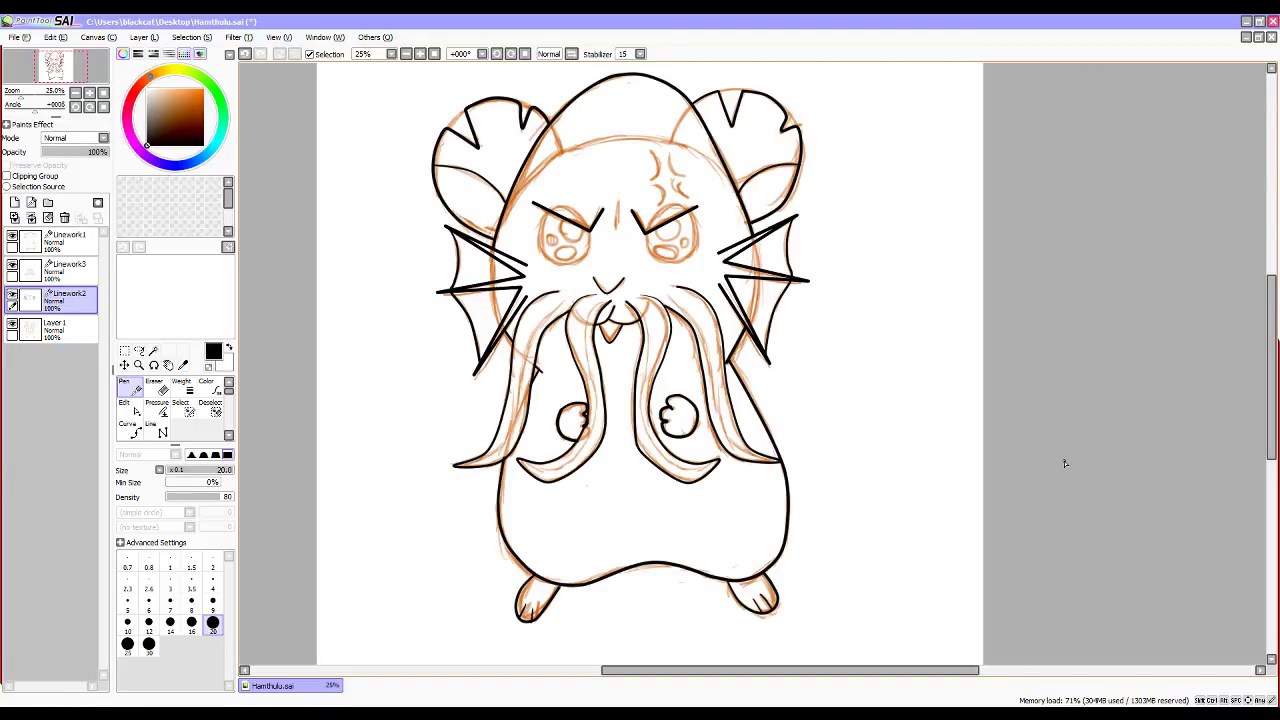
pyautogui.click(15, 203)
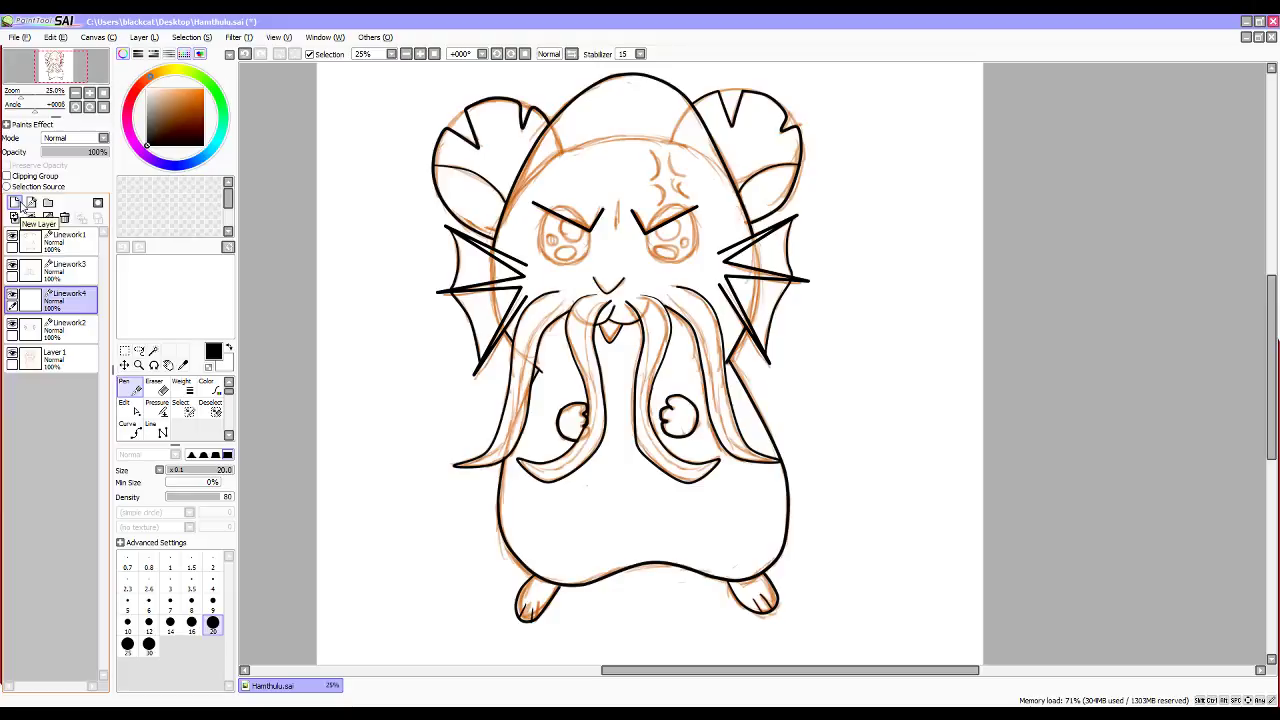
pyautogui.click(12, 356)
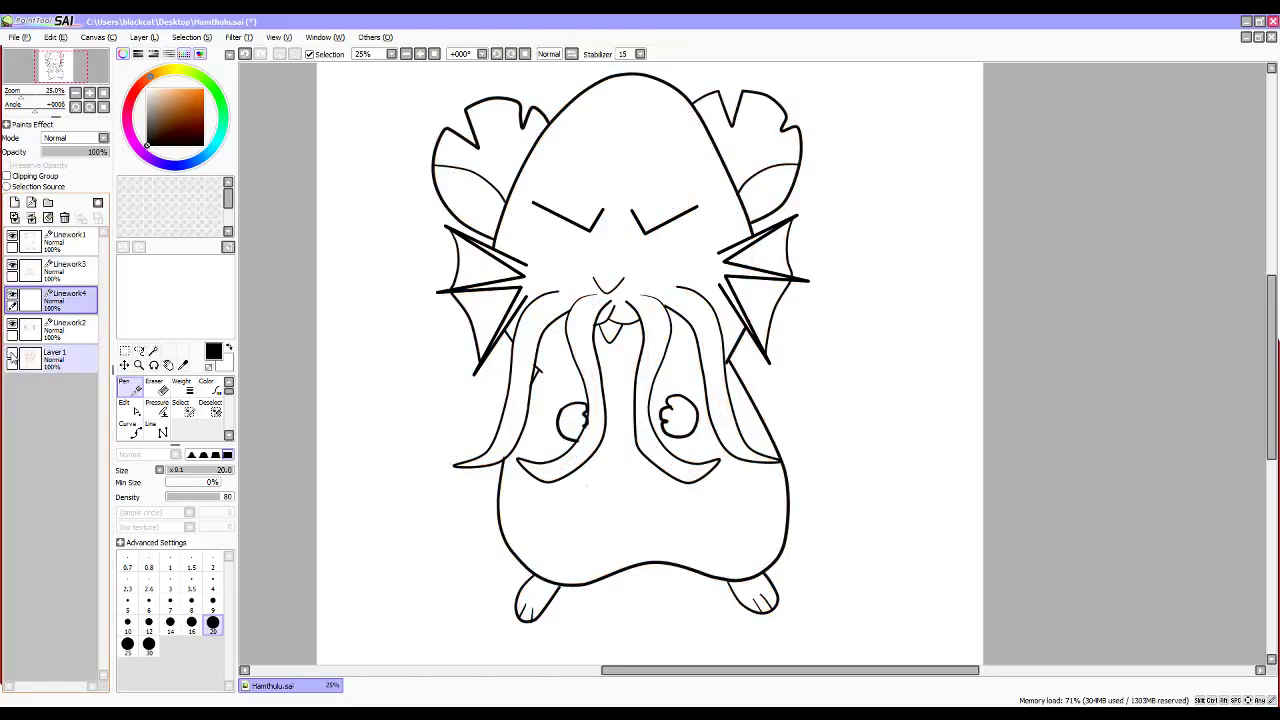
pyautogui.click(12, 356)
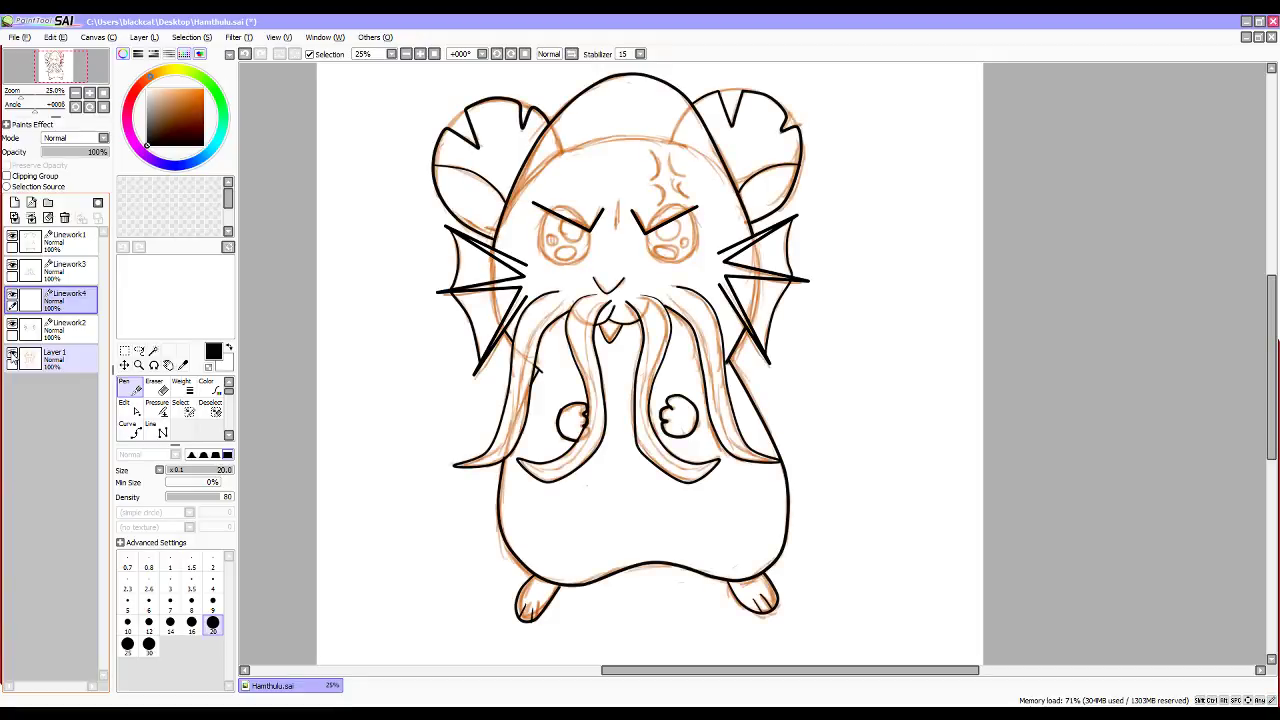
# Ink the curved outlines of both eyes below the brows and adjust the right-hand eye's control points to the sketch.
pyautogui.moveTo(545, 214)
pyautogui.mouseDown()
pyautogui.moveTo(539, 254)
pyautogui.moveTo(570, 270)
pyautogui.moveTo(593, 233)
pyautogui.moveTo(652, 263)
pyautogui.moveTo(688, 262)
pyautogui.moveTo(698, 232)
pyautogui.mouseUp()
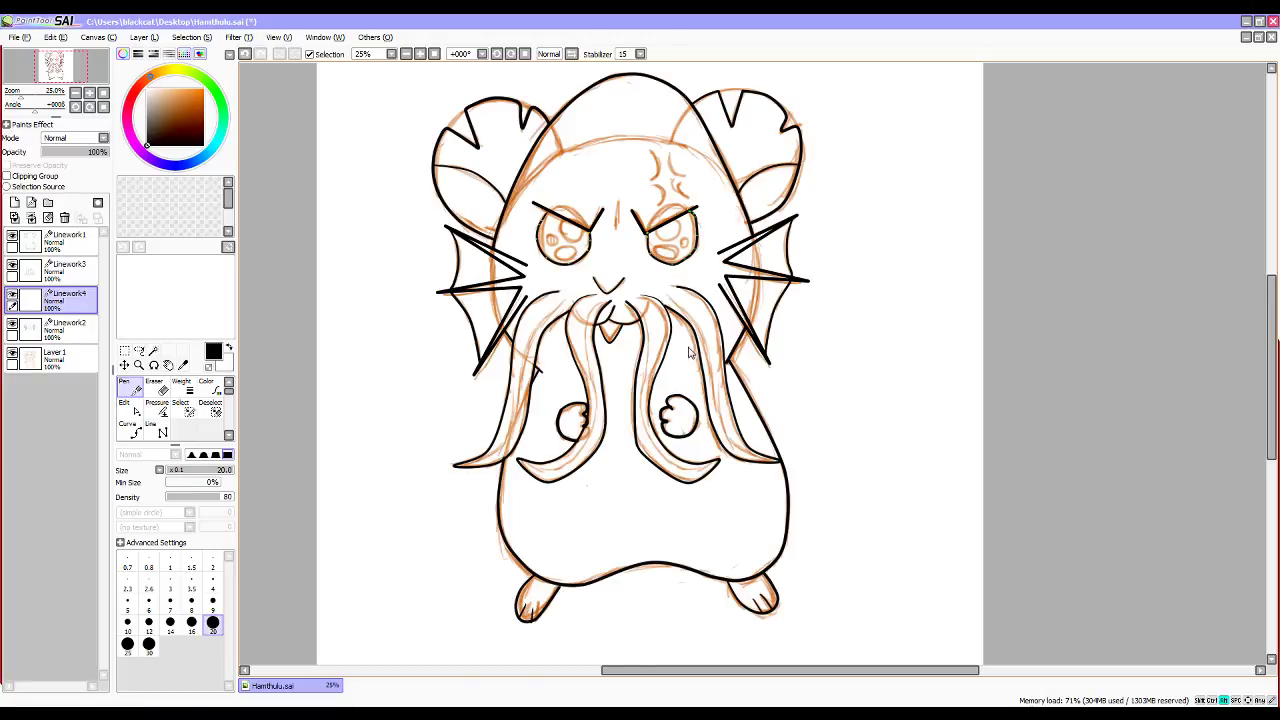
pyautogui.keyDown('alt'); pyautogui.click(698, 222); pyautogui.keyUp('alt')
pyautogui.keyDown('alt'); pyautogui.click(698, 239); pyautogui.keyUp('alt')
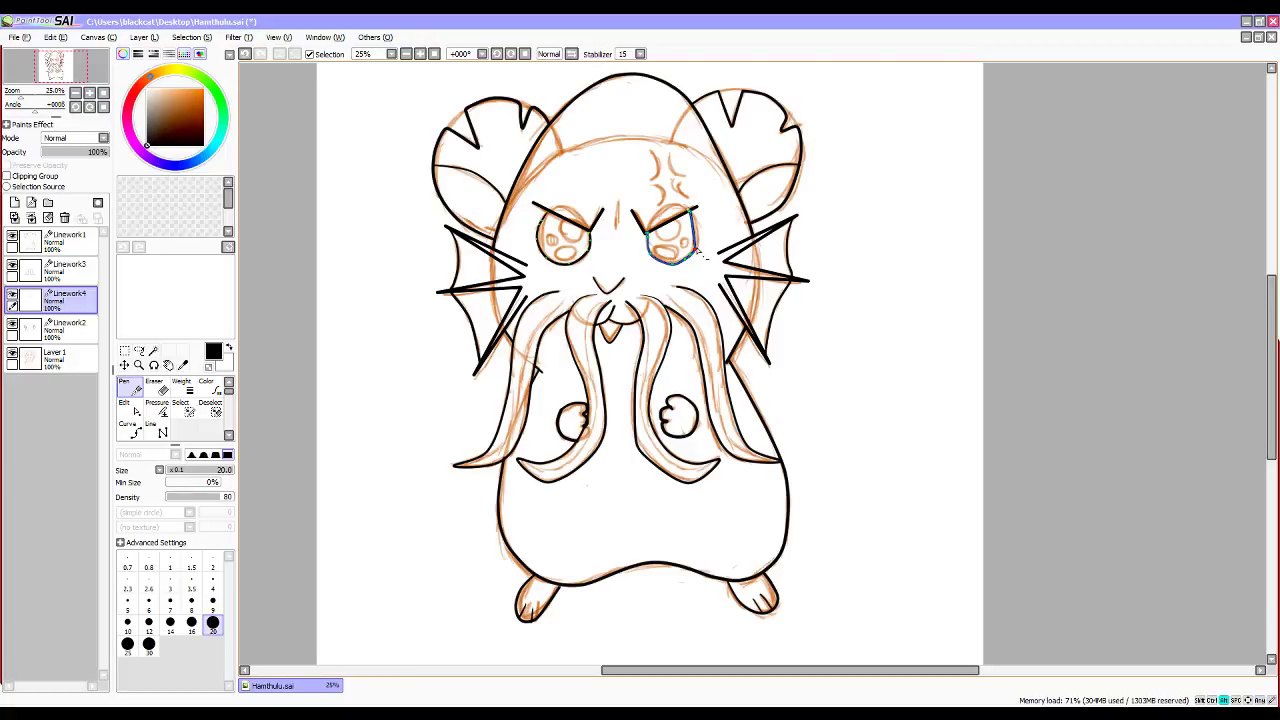
pyautogui.moveTo(697, 244); pyautogui.dragTo(698, 245)
pyautogui.moveTo(698, 238); pyautogui.dragTo(700, 241)
pyautogui.moveTo(692, 255); pyautogui.dragTo(690, 258)
pyautogui.keyDown('alt'); pyautogui.click(654, 252); pyautogui.keyUp('alt')
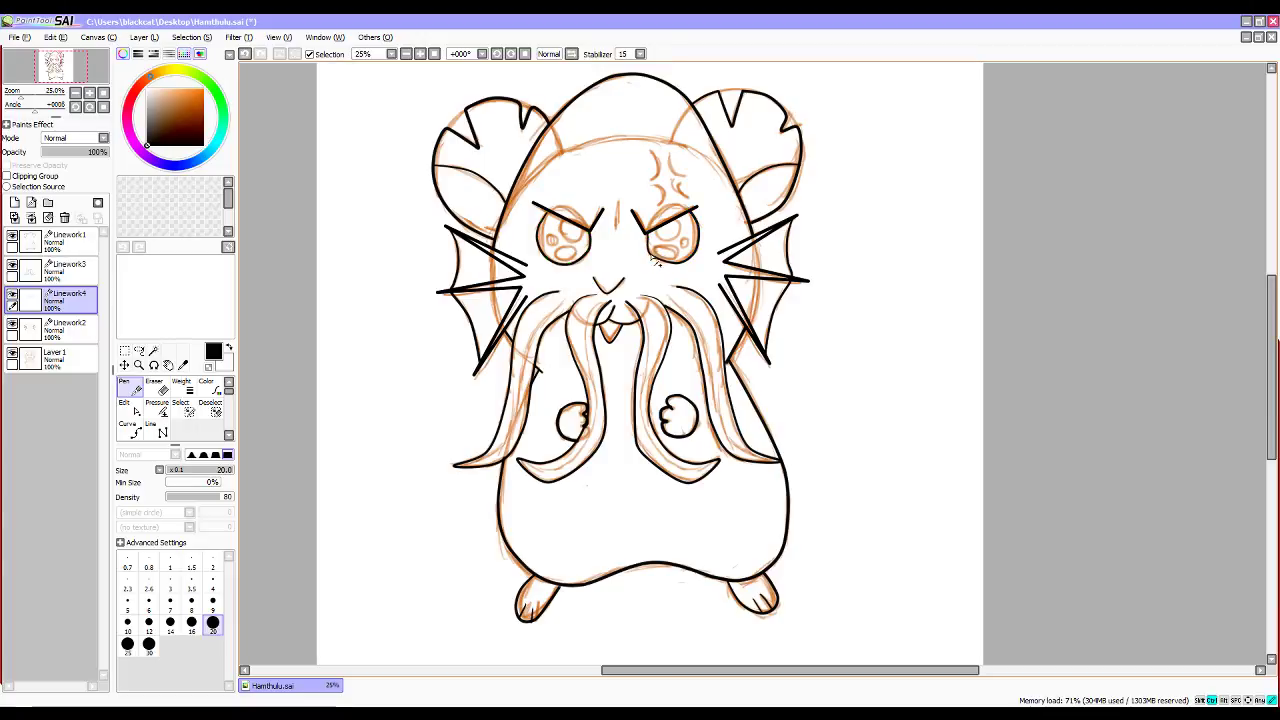
# Adjust the control points of the left-hand eye's outline to round it out, with a small correction to the right-hand eye.
pyautogui.moveTo(590, 230); pyautogui.dragTo(596, 252)
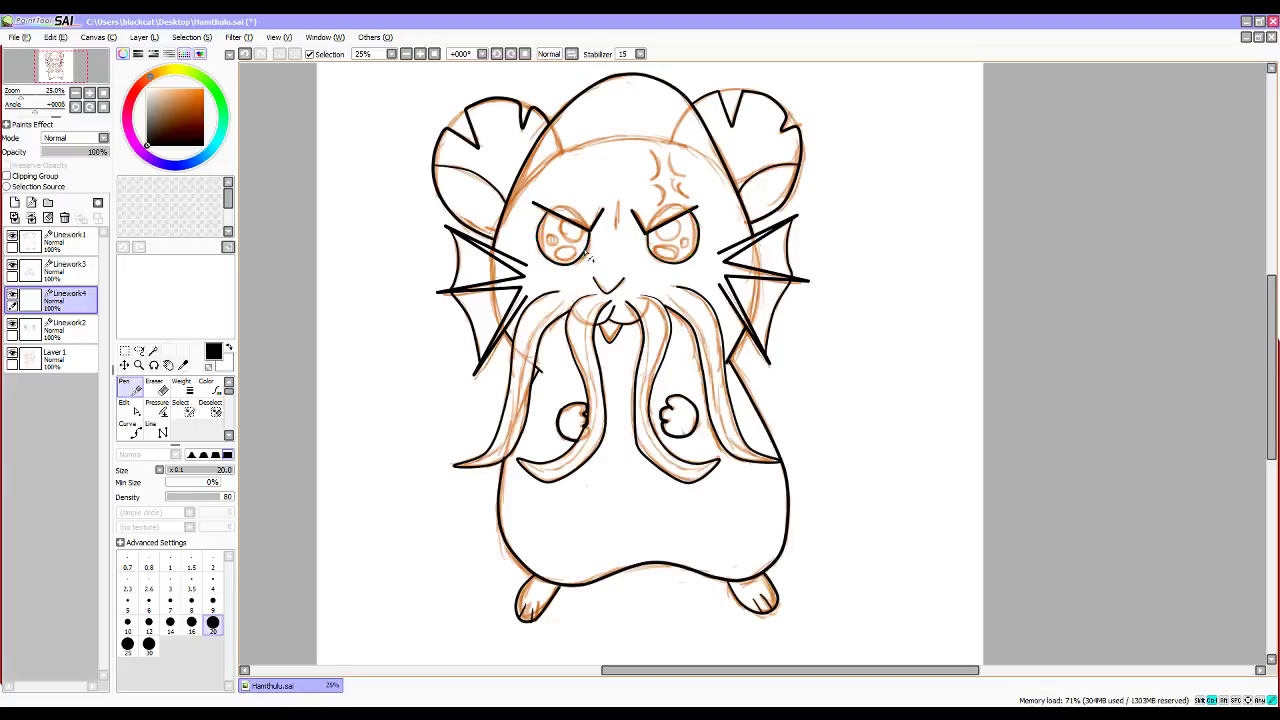
pyautogui.keyDown('alt'); pyautogui.click(545, 258); pyautogui.keyUp('alt')
pyautogui.keyDown('alt'); pyautogui.click(540, 243); pyautogui.keyUp('alt')
pyautogui.keyDown('alt'); pyautogui.click(540, 228); pyautogui.keyUp('alt')
pyautogui.keyDown('alt'); pyautogui.click(540, 225); pyautogui.keyUp('alt')
pyautogui.moveTo(556, 242)
pyautogui.mouseDown()
pyautogui.moveTo(545, 260)
pyautogui.moveTo(542, 231)
pyautogui.mouseUp()
pyautogui.moveTo(588, 236)
pyautogui.mouseDown()
pyautogui.moveTo(547, 240)
pyautogui.moveTo(546, 212)
pyautogui.moveTo(540, 230)
pyautogui.mouseUp()
pyautogui.keyDown('alt'); pyautogui.click(543, 236); pyautogui.keyUp('alt')
pyautogui.hotkey('ctrl', 'z')
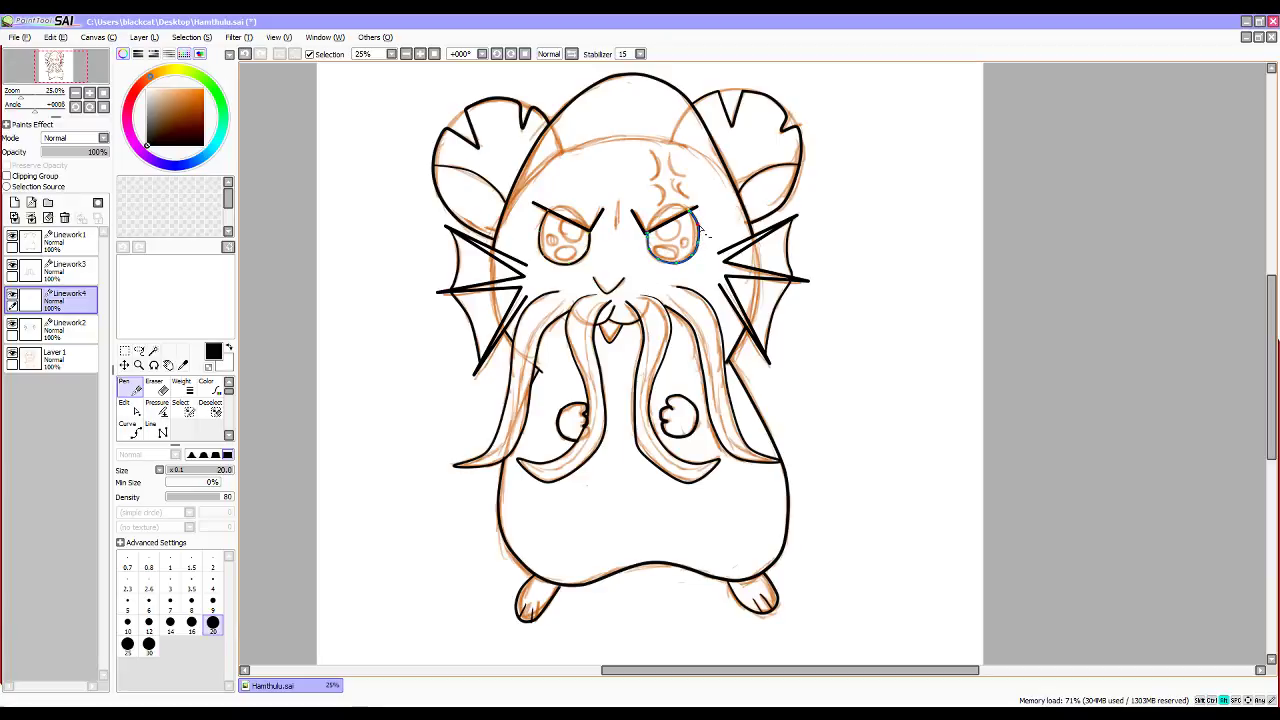
pyautogui.moveTo(702, 244); pyautogui.dragTo(702, 242)
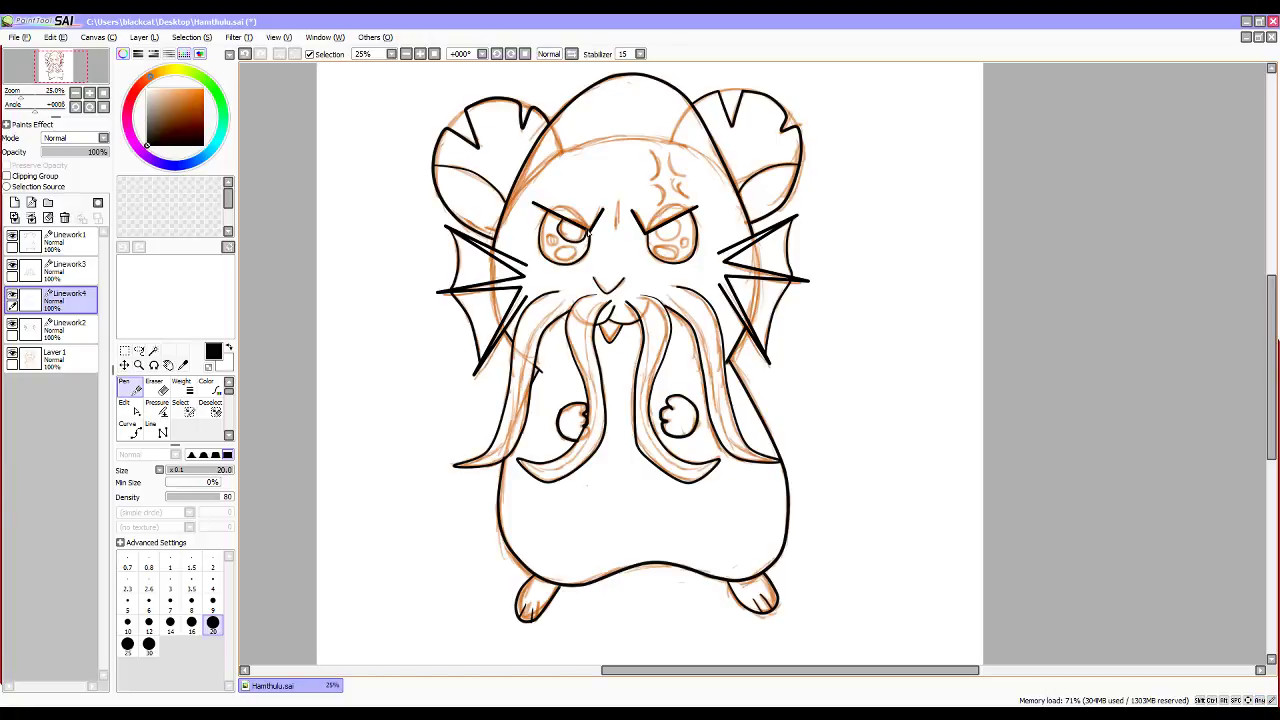
# Ink the large round highlight beneath the brow in the left-hand eye and smooth its curve through the control points.
pyautogui.press('alt')
pyautogui.keyDown('alt'); pyautogui.click(565, 241); pyautogui.keyUp('alt')
pyautogui.keyDown('alt'); pyautogui.click(557, 229); pyautogui.keyUp('alt')
pyautogui.press('ctrl')
pyautogui.hotkey('ctrl', 'z')
pyautogui.hotkey('ctrl', 'z')
pyautogui.hotkey('ctrl', 'y')
pyautogui.keyDown('alt'); pyautogui.click(585, 241); pyautogui.keyUp('alt')
pyautogui.keyDown('alt'); pyautogui.click(589, 233); pyautogui.keyUp('alt')
pyautogui.keyDown('alt'); pyautogui.click(589, 234); pyautogui.keyUp('alt')
pyautogui.keyDown('alt'); pyautogui.click(588, 233); pyautogui.keyUp('alt')
pyautogui.keyDown('alt'); pyautogui.click(587, 234); pyautogui.keyUp('alt')
pyautogui.moveTo(578, 235); pyautogui.dragTo(580, 242)
pyautogui.moveTo(577, 243); pyautogui.dragTo(580, 231)
pyautogui.keyDown('alt'); pyautogui.click(563, 225); pyautogui.keyUp('alt')
pyautogui.moveTo(564, 232); pyautogui.dragTo(566, 226)
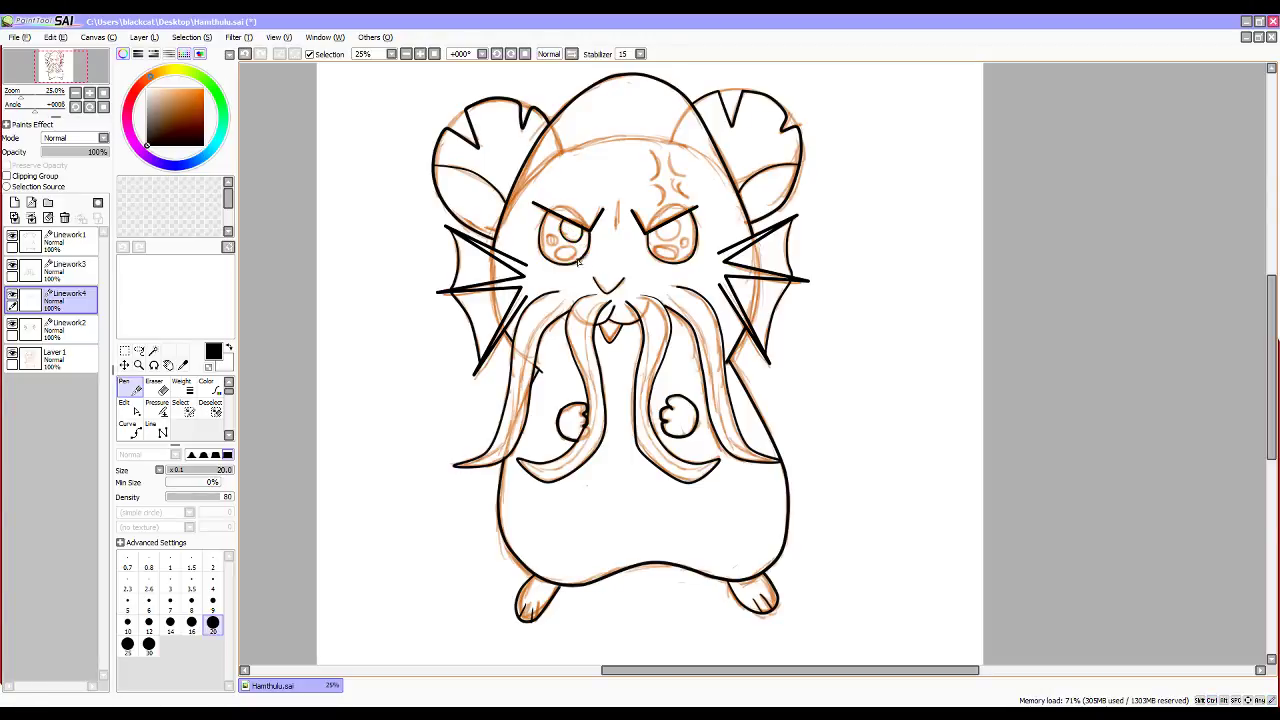
# Ink the matching large round highlight in the right-hand eye and adjust its control points into a clean circle.
pyautogui.keyDown('alt'); pyautogui.click(684, 229); pyautogui.keyUp('alt')
pyautogui.keyDown('alt'); pyautogui.click(680, 234); pyautogui.keyUp('alt')
pyautogui.keyDown('ctrl'); pyautogui.click(673, 227); pyautogui.keyUp('ctrl')
pyautogui.moveTo(673, 227); pyautogui.dragTo(667, 237)
pyautogui.keyDown('alt'); pyautogui.click(668, 237); pyautogui.keyUp('alt')
pyautogui.keyDown('alt'); pyautogui.click(665, 234); pyautogui.keyUp('alt')
pyautogui.moveTo(676, 216)
pyautogui.mouseDown()
pyautogui.moveTo(662, 238)
pyautogui.moveTo(684, 233)
pyautogui.mouseUp()
pyautogui.keyDown('alt'); pyautogui.click(659, 229); pyautogui.keyUp('alt')
pyautogui.moveTo(668, 228)
pyautogui.mouseDown()
pyautogui.moveTo(680, 212)
pyautogui.moveTo(676, 222)
pyautogui.mouseUp()
# Ink the four curved strokes of the anger mark on the forehead and adjust their control points.
pyautogui.moveTo(650, 152)
pyautogui.mouseDown()
pyautogui.moveTo(652, 184)
pyautogui.moveTo(680, 186)
pyautogui.mouseUp()
pyautogui.keyDown('alt'); pyautogui.click(676, 178); pyautogui.keyUp('alt')
pyautogui.keyDown('alt'); pyautogui.click(678, 180); pyautogui.keyUp('alt')
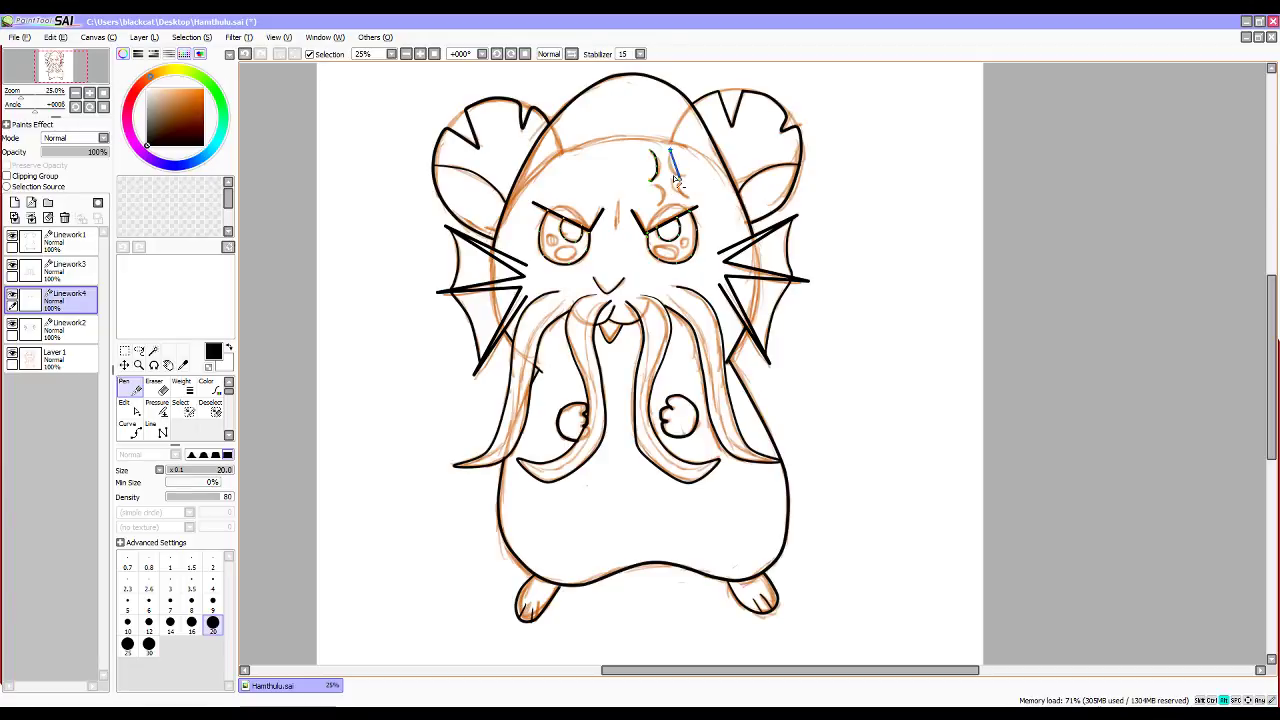
pyautogui.moveTo(681, 184); pyautogui.dragTo(672, 173)
pyautogui.keyDown('alt'); pyautogui.click(681, 180); pyautogui.keyUp('alt')
pyautogui.keyDown('alt'); pyautogui.click(681, 180); pyautogui.keyUp('alt')
pyautogui.keyDown('alt'); pyautogui.click(651, 180); pyautogui.keyUp('alt')
pyautogui.keyDown('alt'); pyautogui.click(656, 166); pyautogui.keyUp('alt')
pyautogui.moveTo(650, 157); pyautogui.dragTo(667, 180)
pyautogui.moveTo(657, 189)
pyautogui.mouseDown()
pyautogui.moveTo(659, 207)
pyautogui.moveTo(678, 190)
pyautogui.mouseUp()
pyautogui.press('alt')
pyautogui.keyDown('alt'); pyautogui.click(676, 186); pyautogui.keyUp('alt')
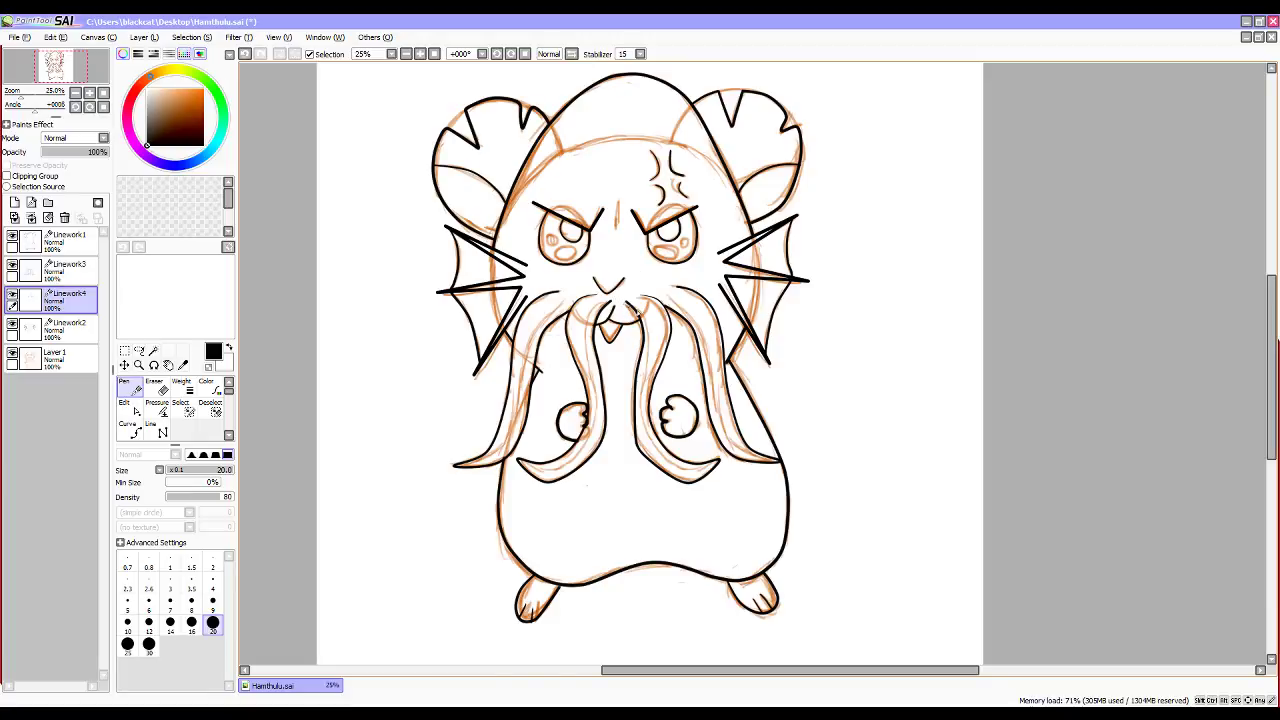
# Ink the small side highlight in the right-hand eye and refine its shape.
pyautogui.moveTo(687, 240)
pyautogui.mouseDown()
pyautogui.moveTo(681, 252)
pyautogui.moveTo(686, 238)
pyautogui.mouseUp()
pyautogui.keyDown('alt'); pyautogui.click(684, 241); pyautogui.keyUp('alt')
pyautogui.keyDown('ctrl'); pyautogui.click(685, 244); pyautogui.keyUp('ctrl')
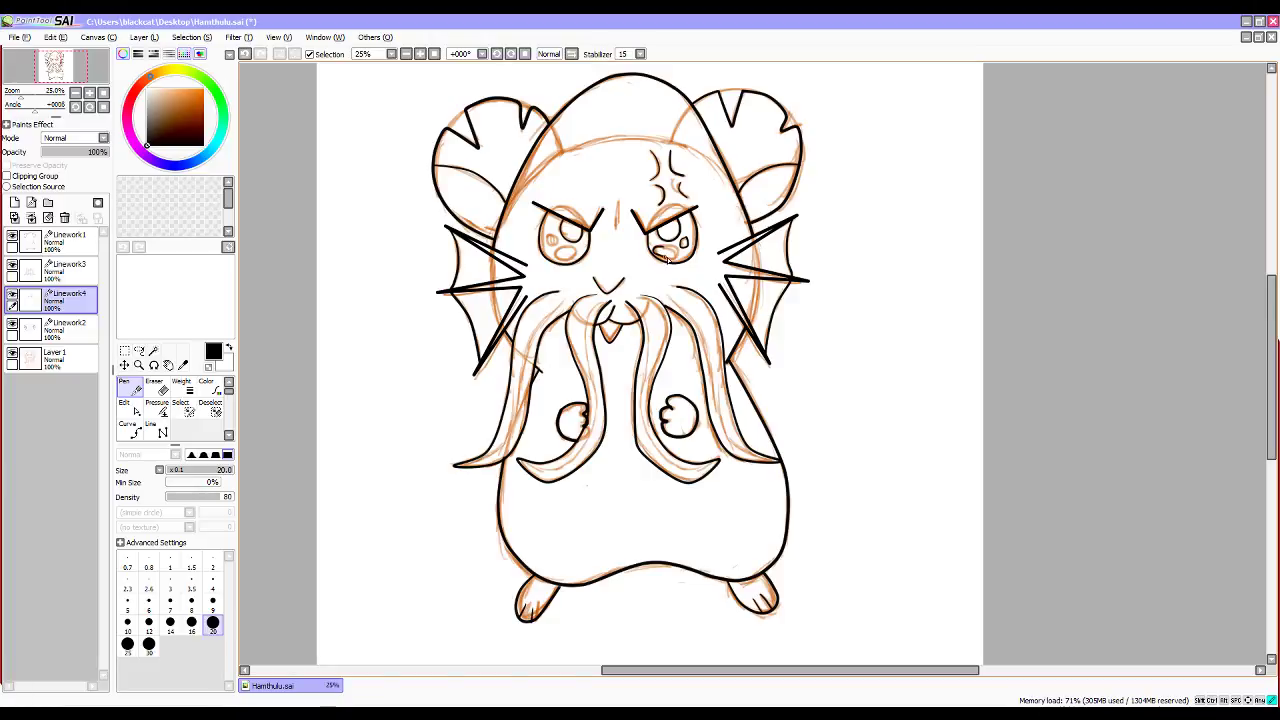
# Ink the lower oval highlight in the right-hand eye and move its control points to close and smooth the shape.
pyautogui.moveTo(662, 247); pyautogui.dragTo(672, 246)
pyautogui.press('alt')
pyautogui.moveTo(663, 247); pyautogui.dragTo(675, 251)
pyautogui.press('ctrl')
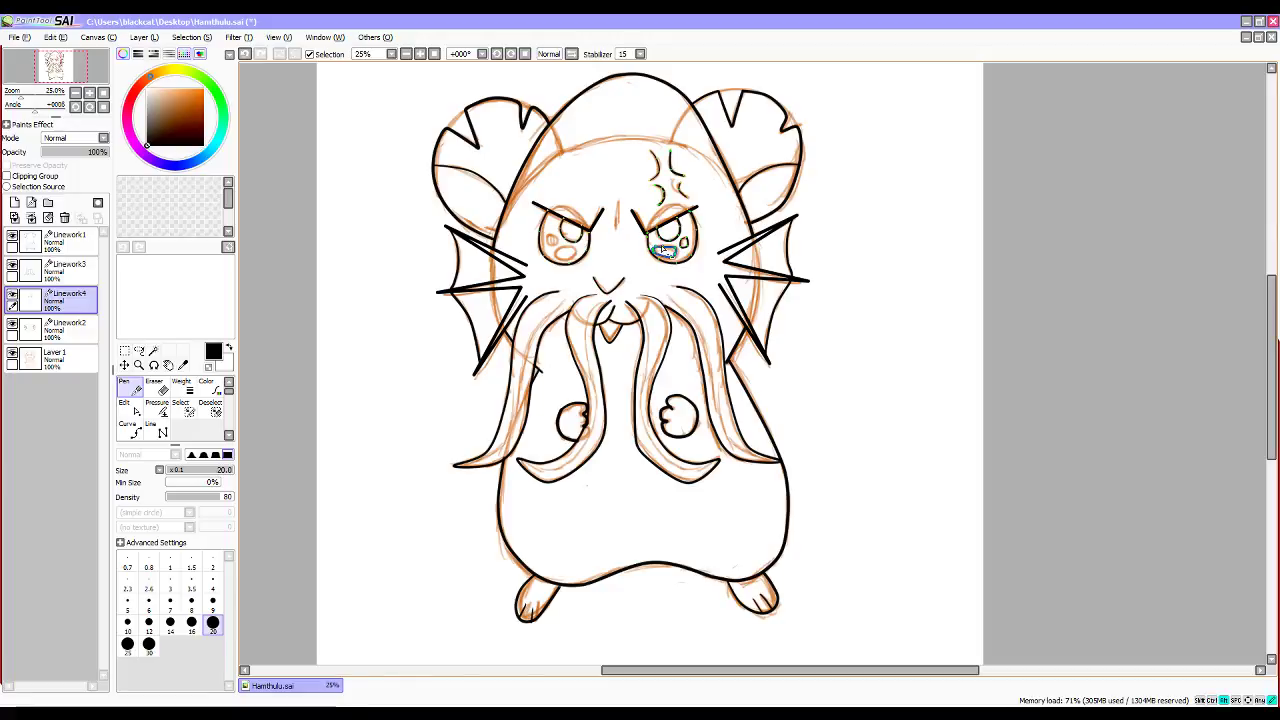
pyautogui.moveTo(661, 250); pyautogui.dragTo(668, 250)
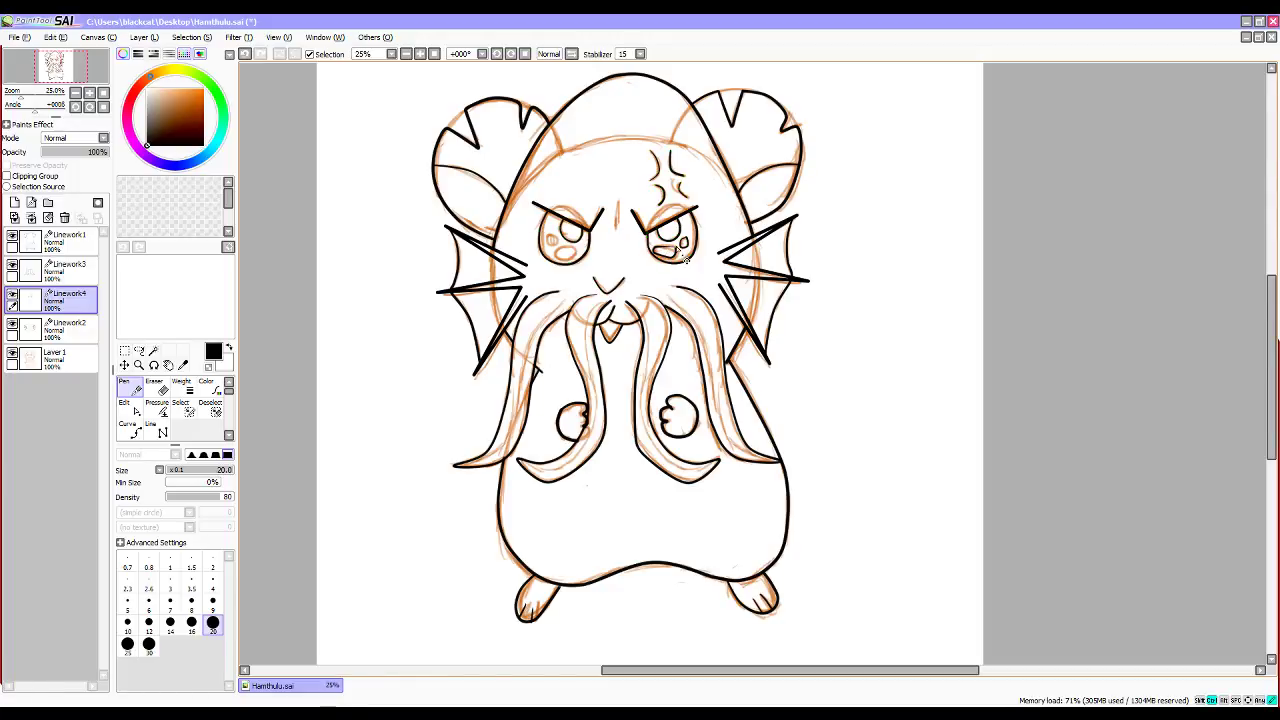
pyautogui.press('ctrl')
pyautogui.moveTo(677, 250); pyautogui.dragTo(658, 249)
pyautogui.press('ctrl')
pyautogui.press('alt')
pyautogui.keyDown('alt'); pyautogui.click(669, 256); pyautogui.keyUp('alt')
pyautogui.keyDown('alt'); pyautogui.click(660, 251); pyautogui.keyUp('alt')
pyautogui.moveTo(668, 252); pyautogui.dragTo(669, 252)
# Ink the small side and lower highlights in the left-hand eye and adjust the lower one's control points.
pyautogui.moveTo(560, 252)
pyautogui.mouseDown()
pyautogui.moveTo(572, 262)
pyautogui.moveTo(551, 238)
pyautogui.mouseUp()
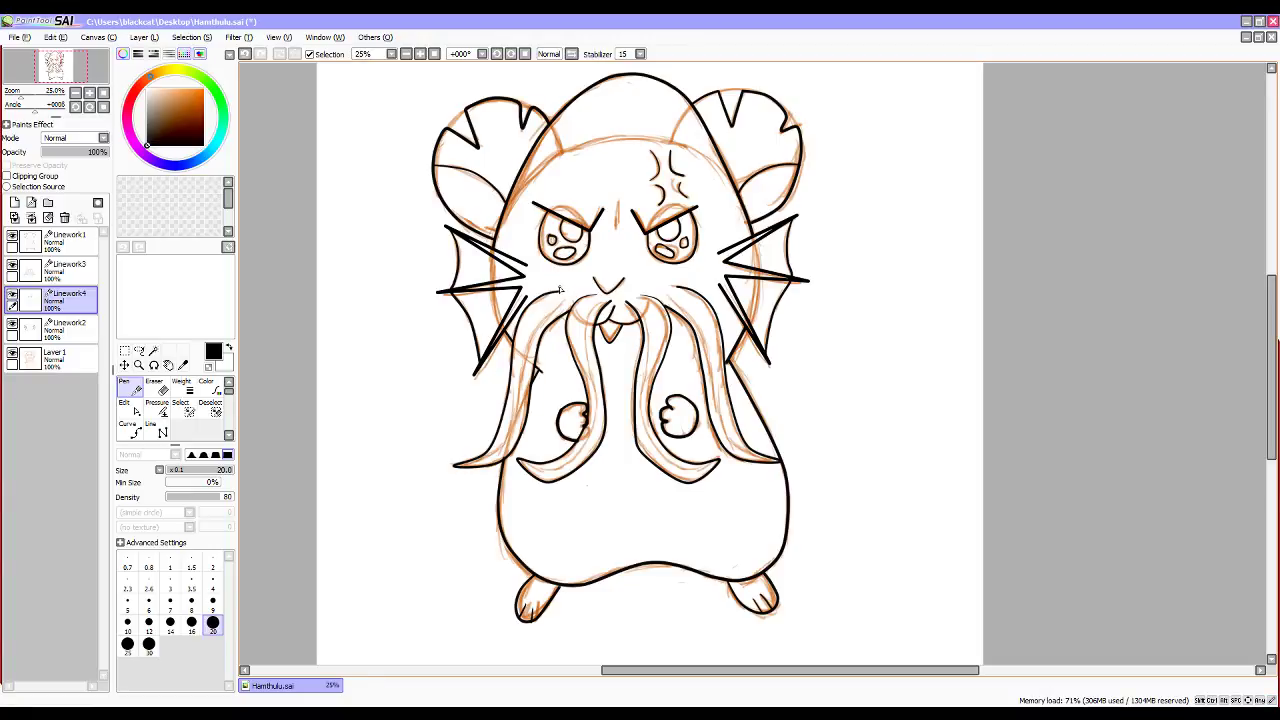
pyautogui.keyDown('alt'); pyautogui.click(551, 237); pyautogui.keyUp('alt')
pyautogui.keyDown('alt'); pyautogui.click(566, 256); pyautogui.keyUp('alt')
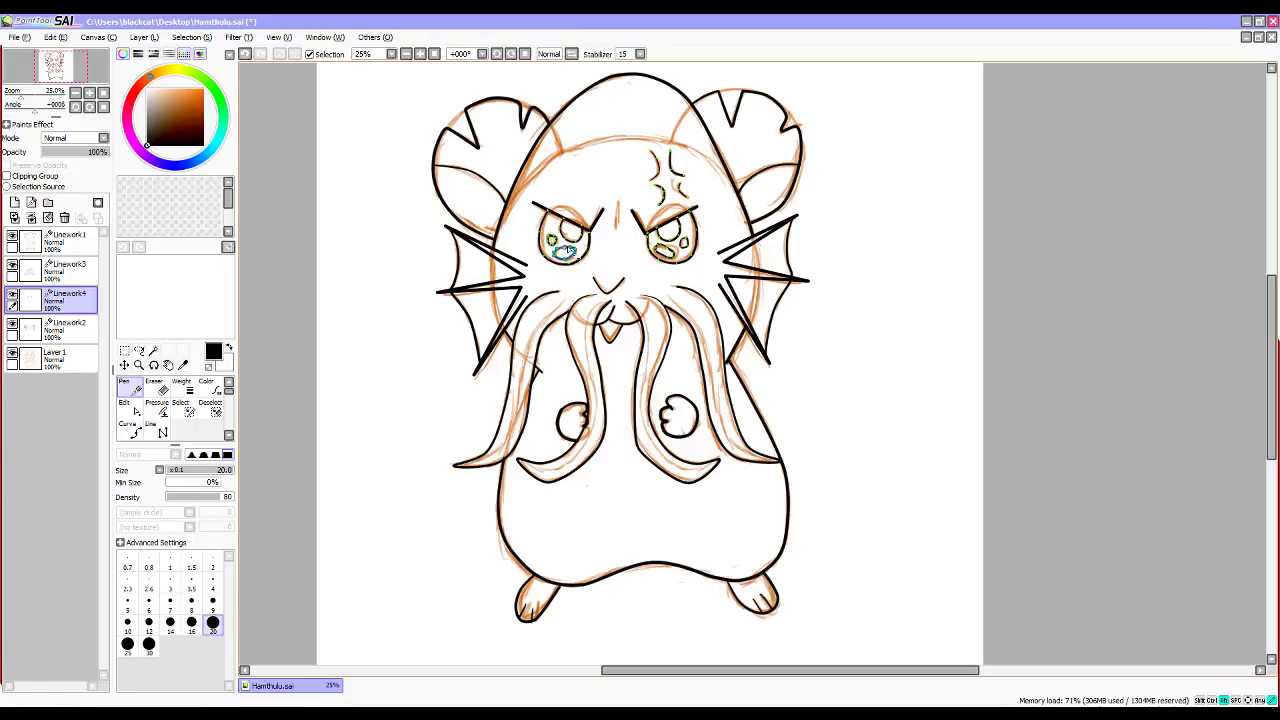
pyautogui.keyDown('alt'); pyautogui.click(573, 256); pyautogui.keyUp('alt')
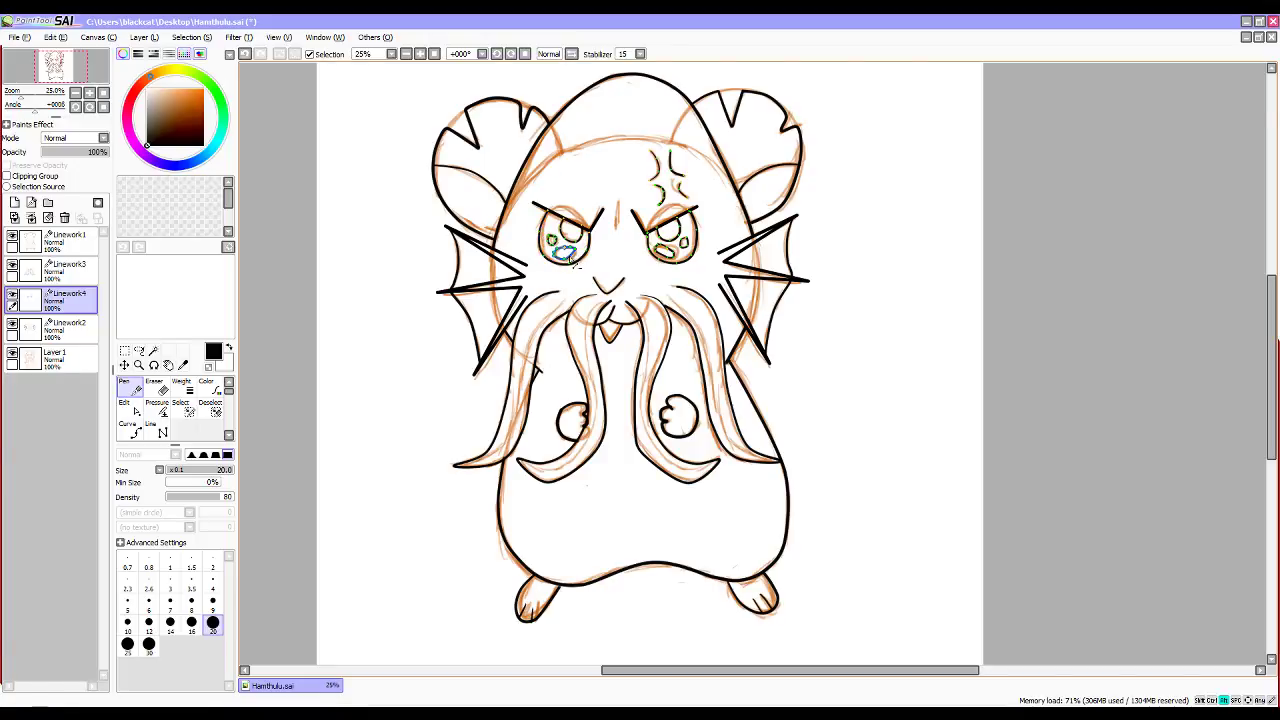
pyautogui.keyDown('ctrl'); pyautogui.moveTo(564, 256); pyautogui.dragTo(574, 260); pyautogui.keyUp('ctrl')
pyautogui.keyDown('alt'); pyautogui.click(563, 257); pyautogui.keyUp('alt')
pyautogui.hotkey('ctrl', 'd')
pyautogui.keyDown('ctrl'); pyautogui.moveTo(560, 264); pyautogui.dragTo(565, 271); pyautogui.keyUp('ctrl')
pyautogui.hotkey('ctrl', 'd')
pyautogui.hotkey('ctrl', 'z')
pyautogui.press('ctrl')
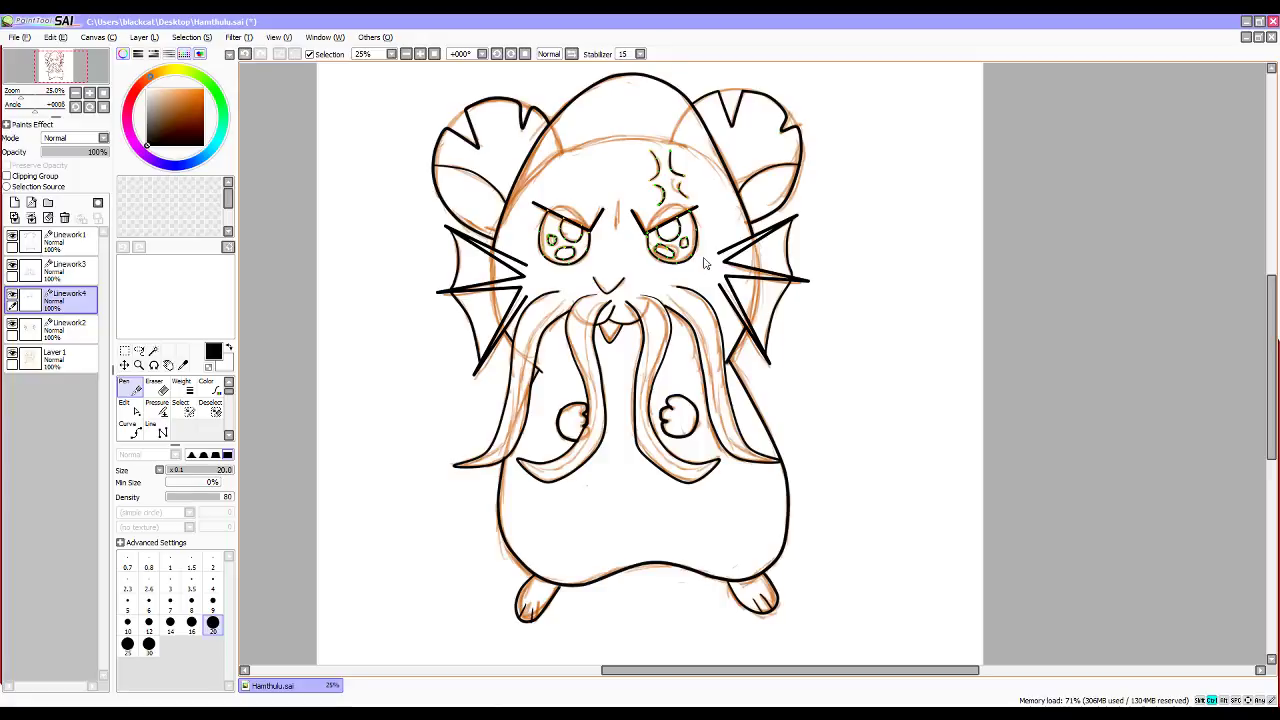
# Reshape the lower highlight in the right-hand eye into a rounder oval and hide the sketch on Layer1.
pyautogui.moveTo(673, 254); pyautogui.dragTo(675, 254)
pyautogui.press('alt')
pyautogui.keyDown('alt'); pyautogui.click(668, 252); pyautogui.keyUp('alt')
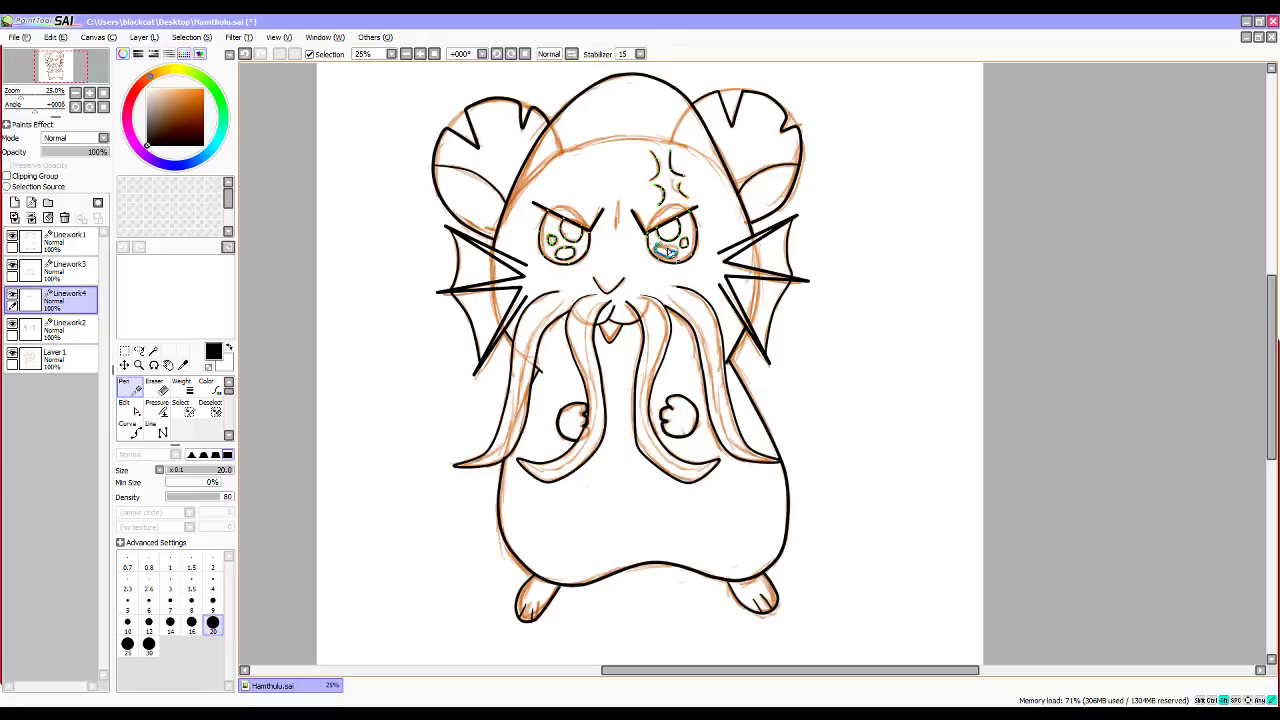
pyautogui.press('ctrl')
pyautogui.moveTo(668, 252); pyautogui.dragTo(672, 255)
pyautogui.press('alt')
pyautogui.hotkey('ctrl', 'd')
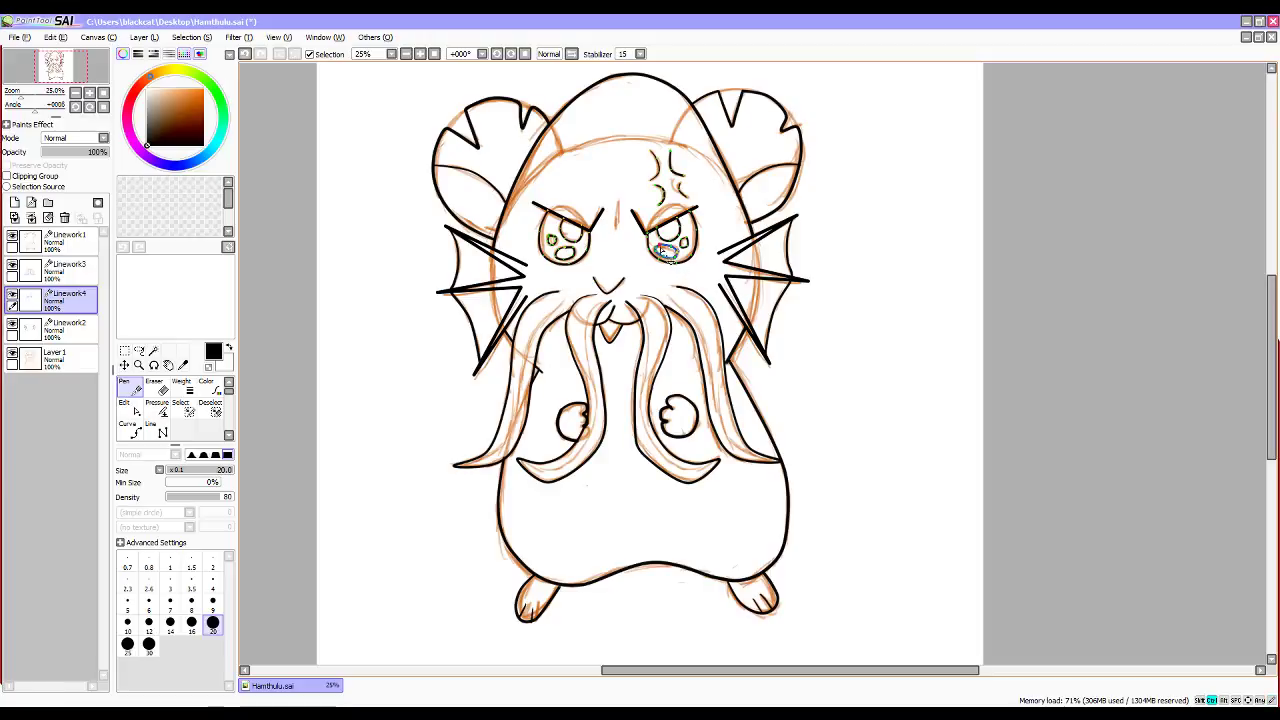
pyautogui.press('ctrl')
pyautogui.hotkey('ctrl', 'd')
pyautogui.hotkey('ctrl', 'z')
pyautogui.hotkey('ctrl', 'd')
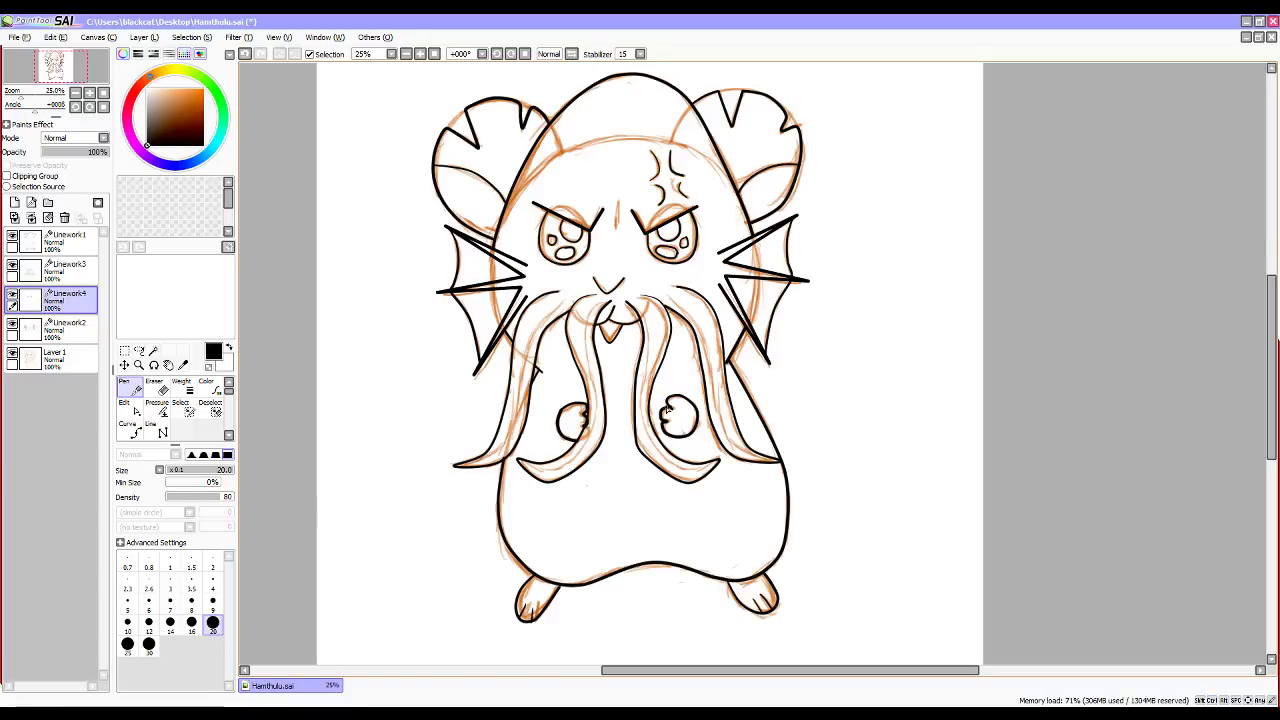
pyautogui.click(12, 356)
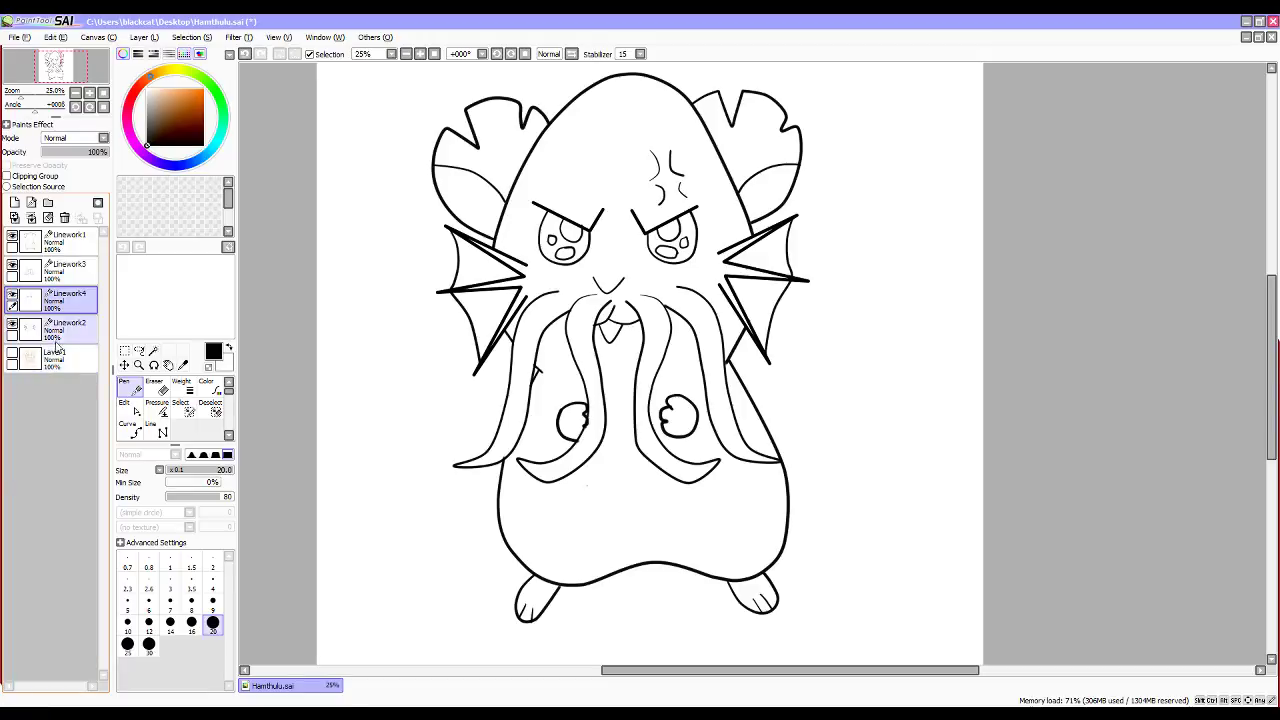
pyautogui.click(57, 243)
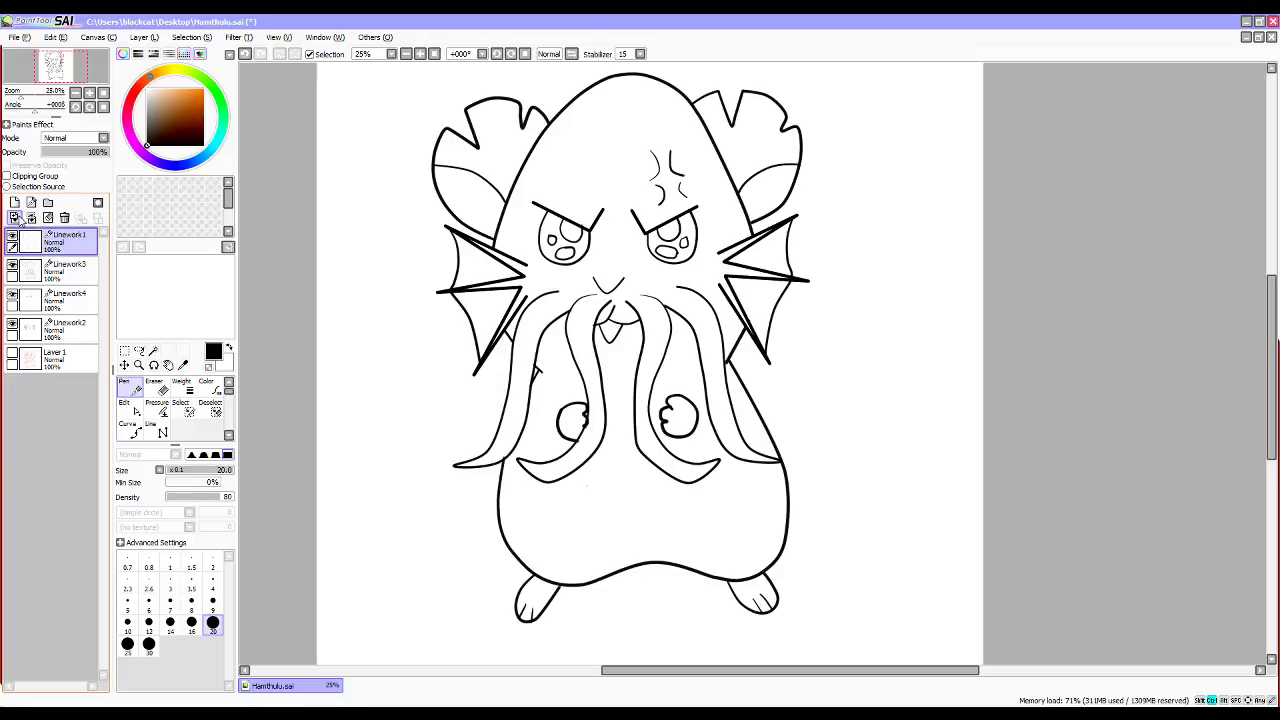
pyautogui.hotkey('ctrl', 'z')
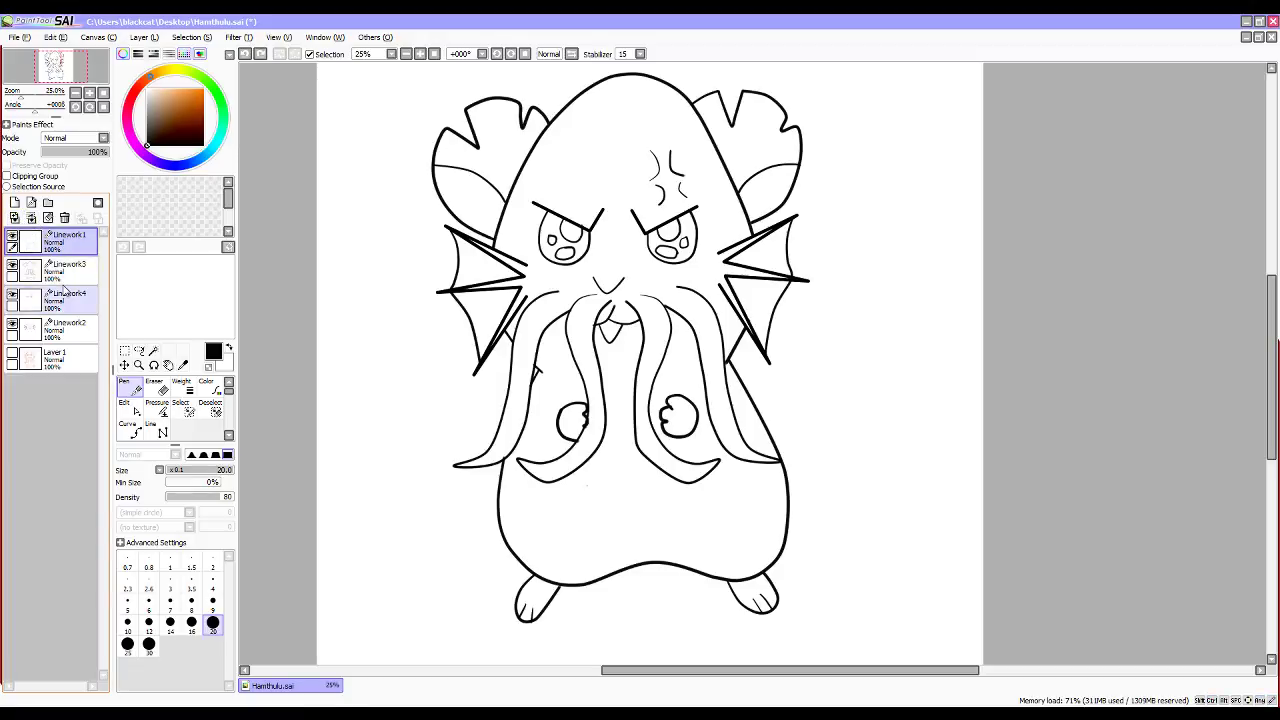
pyautogui.click(57, 250)
pyautogui.hotkey('ctrl', 'e')
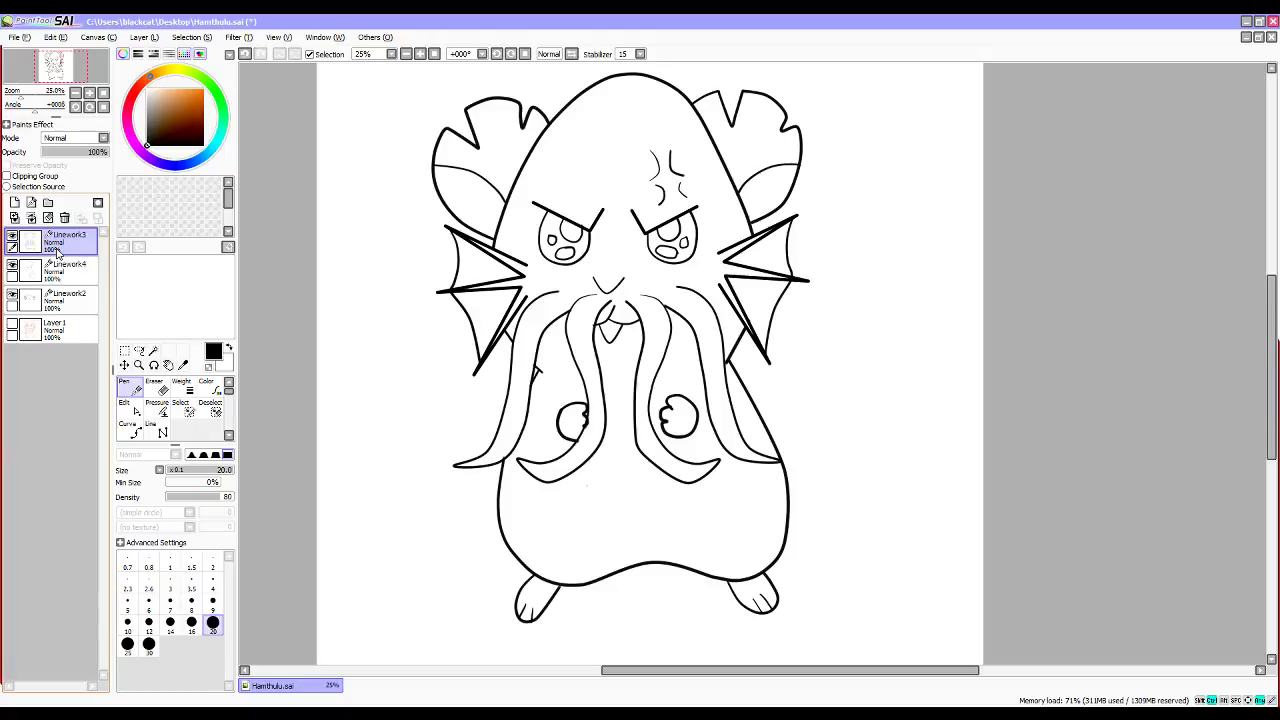
pyautogui.hotkey('ctrl', 'e')
pyautogui.hotkey('ctrl', 'e')
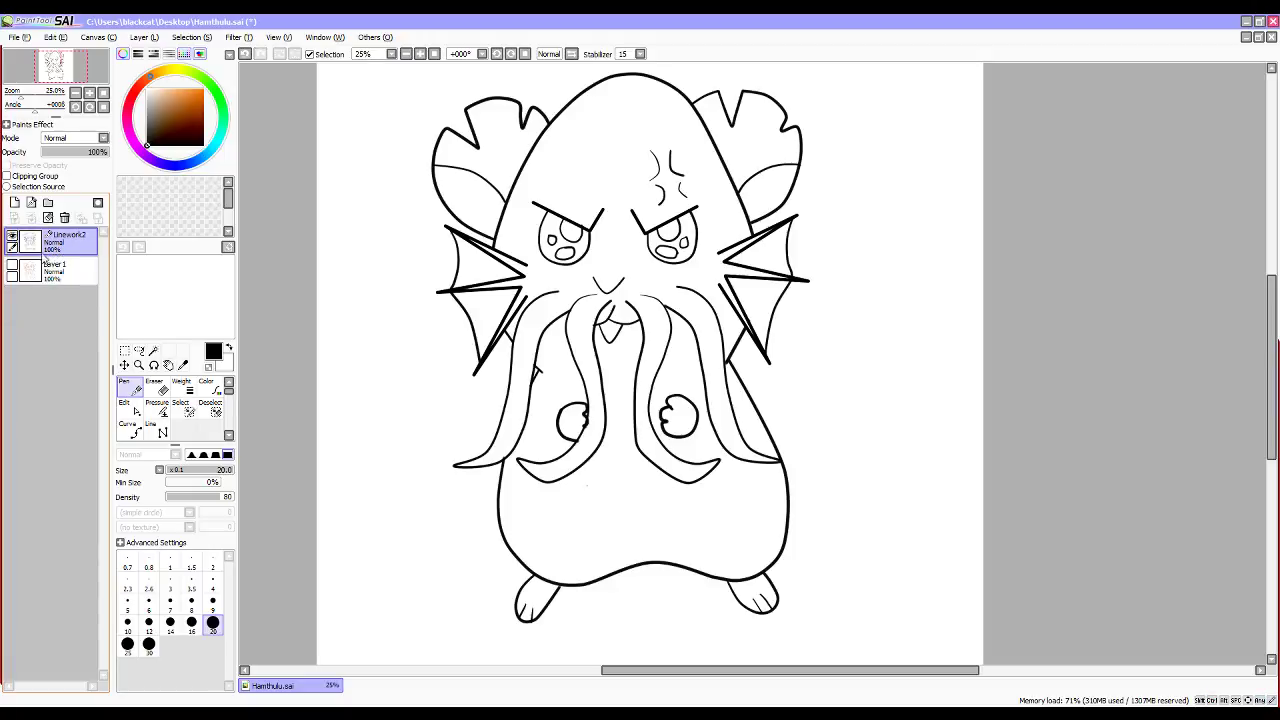
pyautogui.keyDown('ctrl'); pyautogui.click(45, 279); pyautogui.keyUp('ctrl')
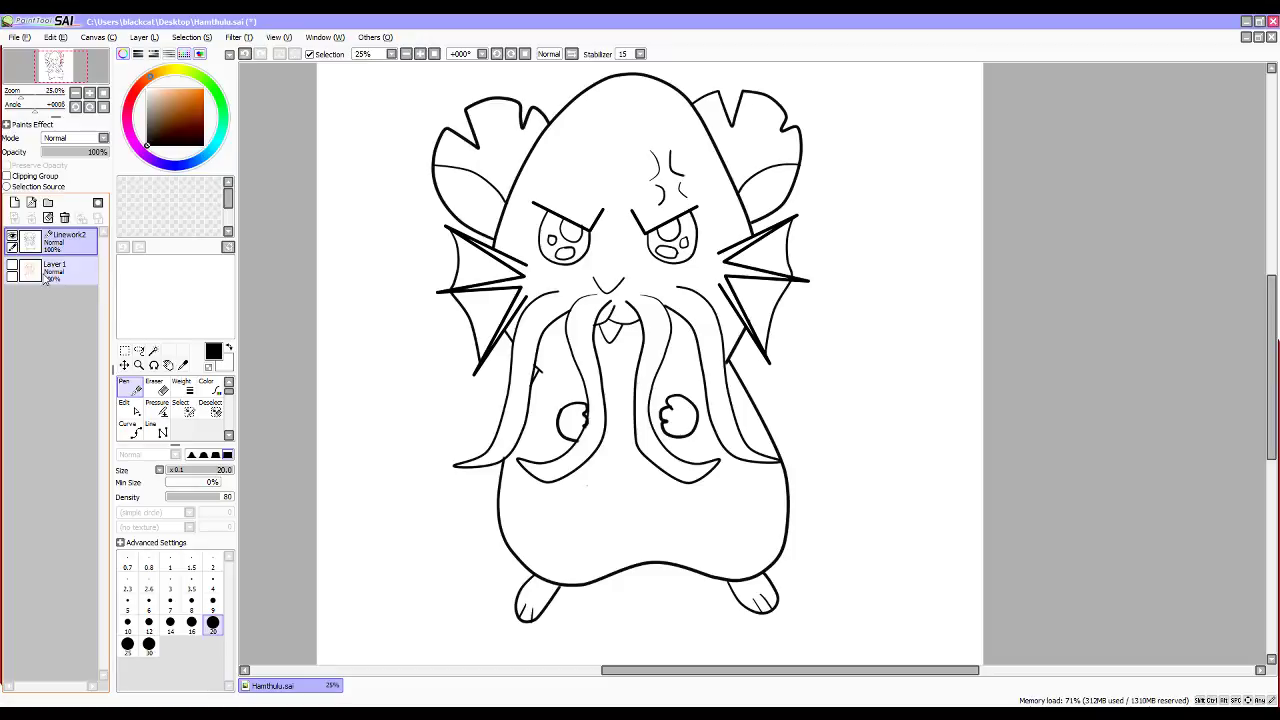
pyautogui.keyDown('ctrl'); pyautogui.click(45, 279); pyautogui.keyUp('ctrl')
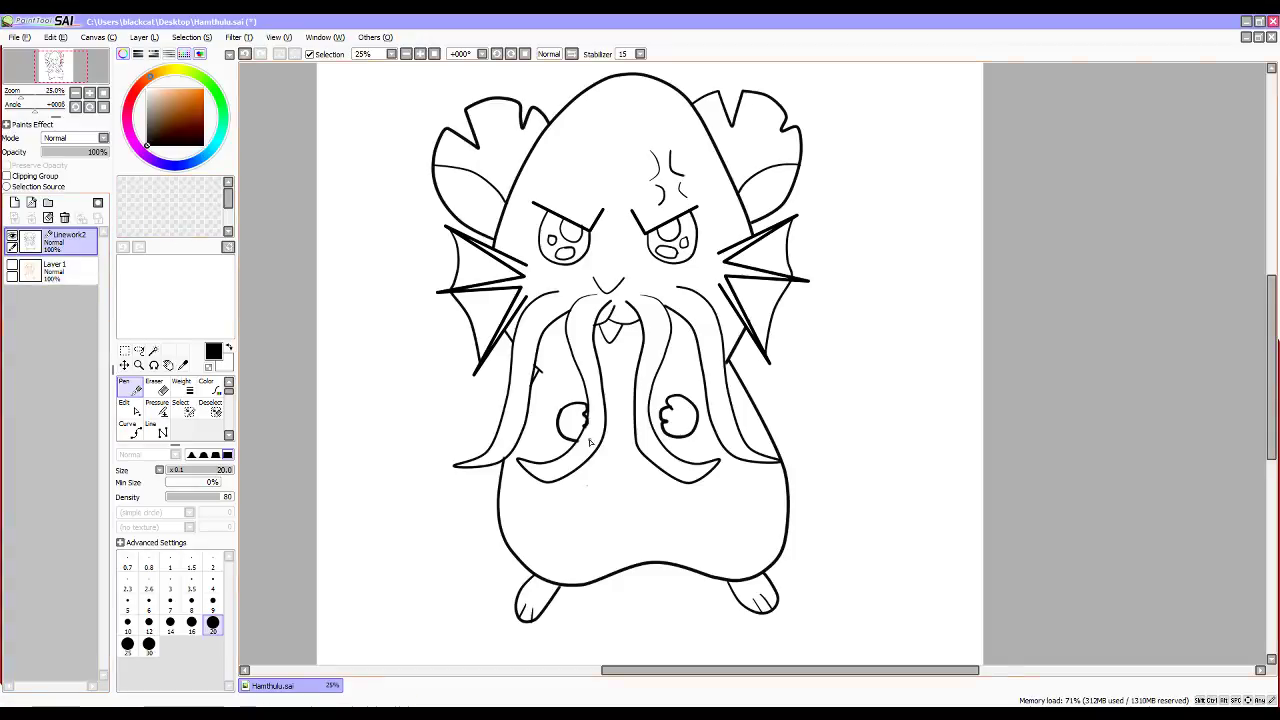
pyautogui.scroll(2, 589, 435)
pyautogui.scroll(2, 589, 435)
pyautogui.press('e')
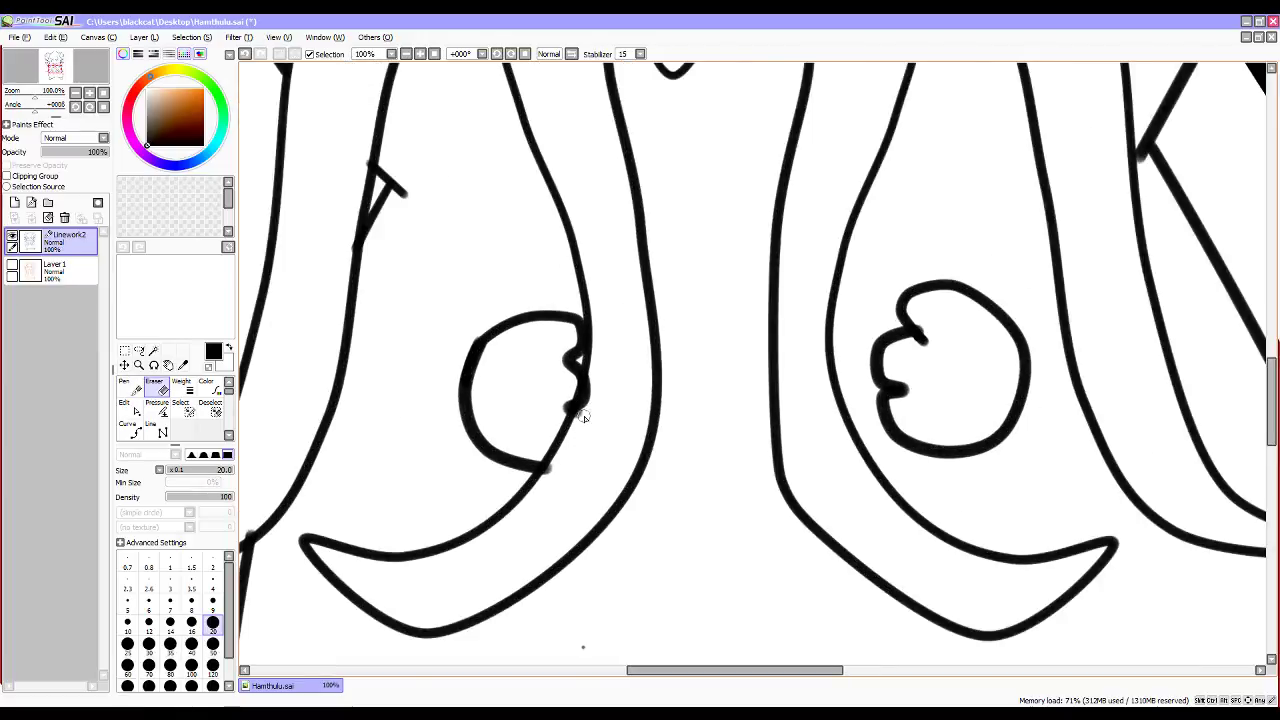
pyautogui.moveTo(581, 419)
pyautogui.mouseDown()
pyautogui.moveTo(596, 367)
pyautogui.moveTo(547, 479)
pyautogui.moveTo(576, 447)
pyautogui.moveTo(577, 458)
pyautogui.moveTo(580, 402)
pyautogui.moveTo(566, 444)
pyautogui.mouseUp()
pyautogui.hotkey('ctrl', 'z')
pyautogui.hotkey('ctrl', 'z')
pyautogui.hotkey('ctrl', 'z')
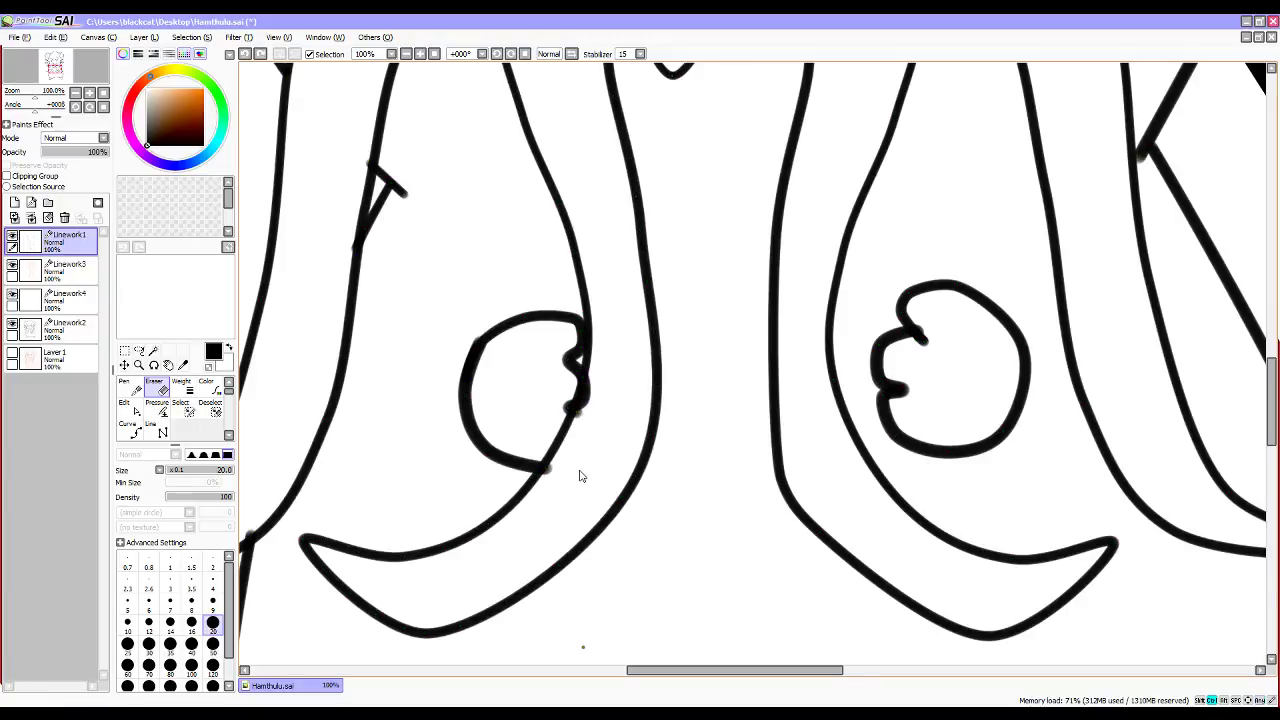
# Identify the paw's layer by toggling layer visibility and erase the left-hand paw's lines that overlap the tentacle on Linework1.
pyautogui.click(12, 265)
pyautogui.click(12, 265)
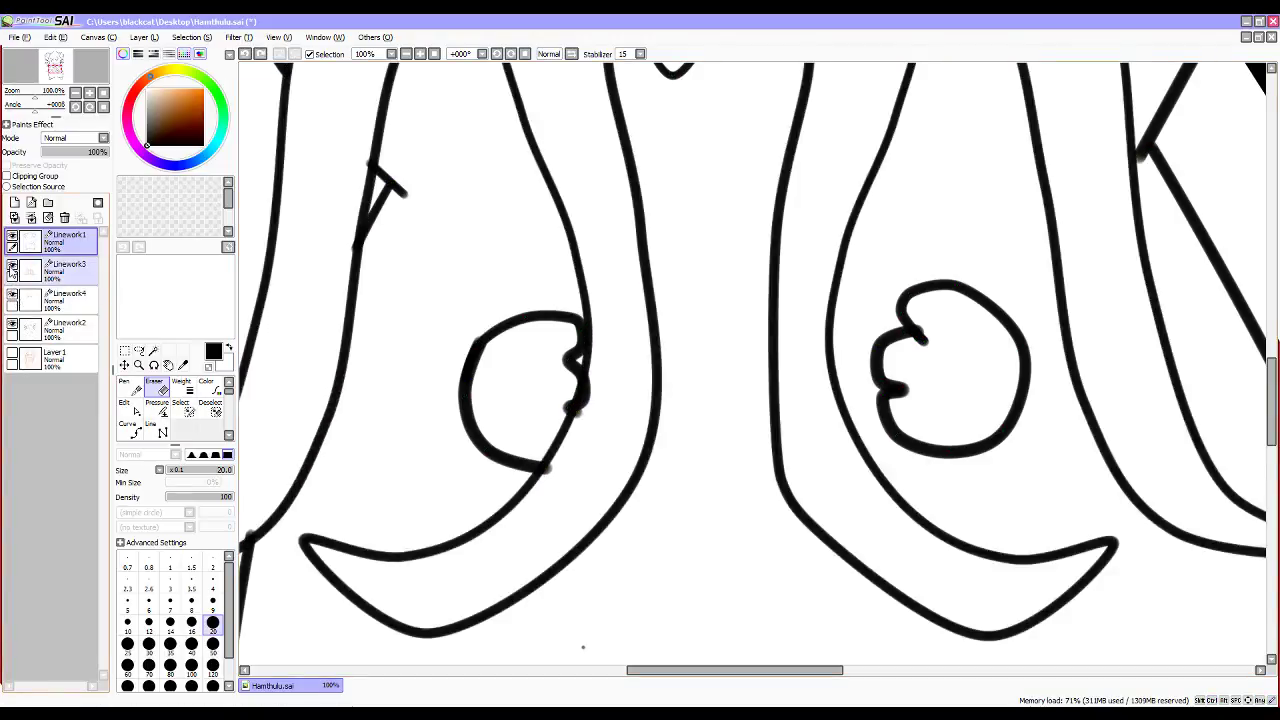
pyautogui.click(12, 326)
pyautogui.click(12, 326)
pyautogui.moveTo(586, 380); pyautogui.dragTo(575, 416)
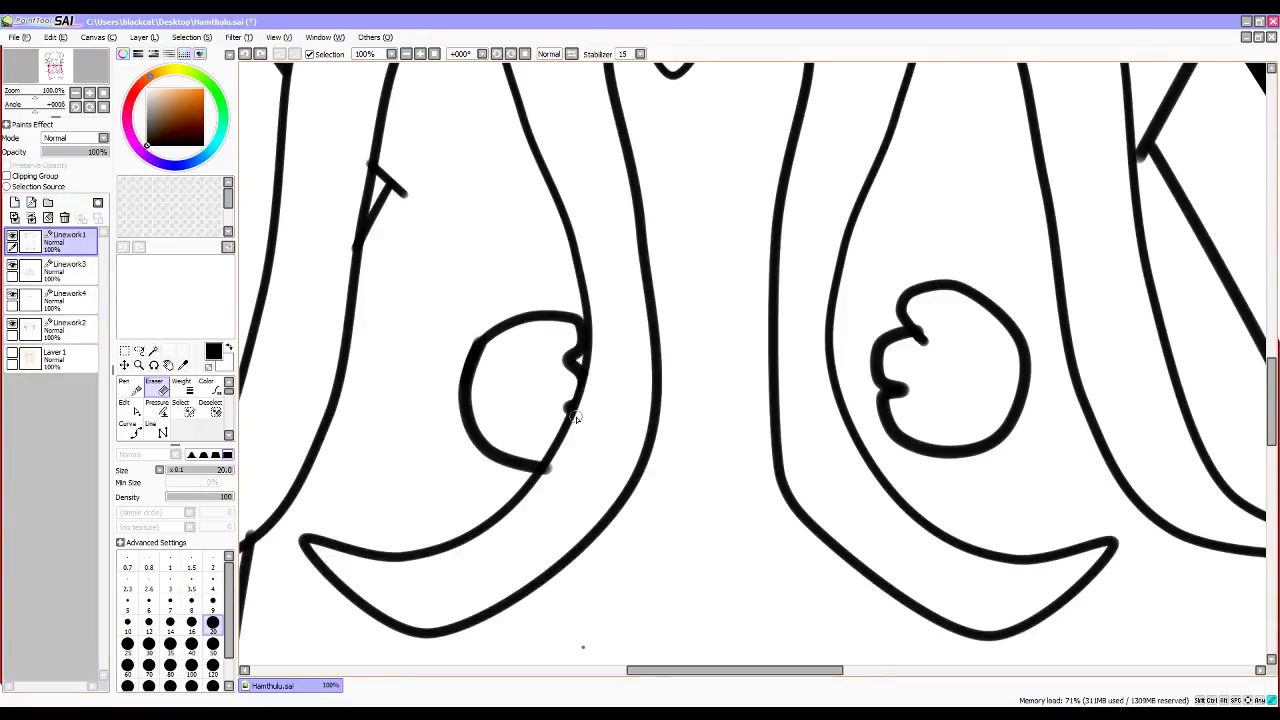
pyautogui.moveTo(549, 466); pyautogui.dragTo(542, 478)
# Merge Linework1, Linework3 and Linework4 down into Linework2.
pyautogui.keyDown('ctrl'); pyautogui.click(65, 270); pyautogui.keyUp('ctrl')
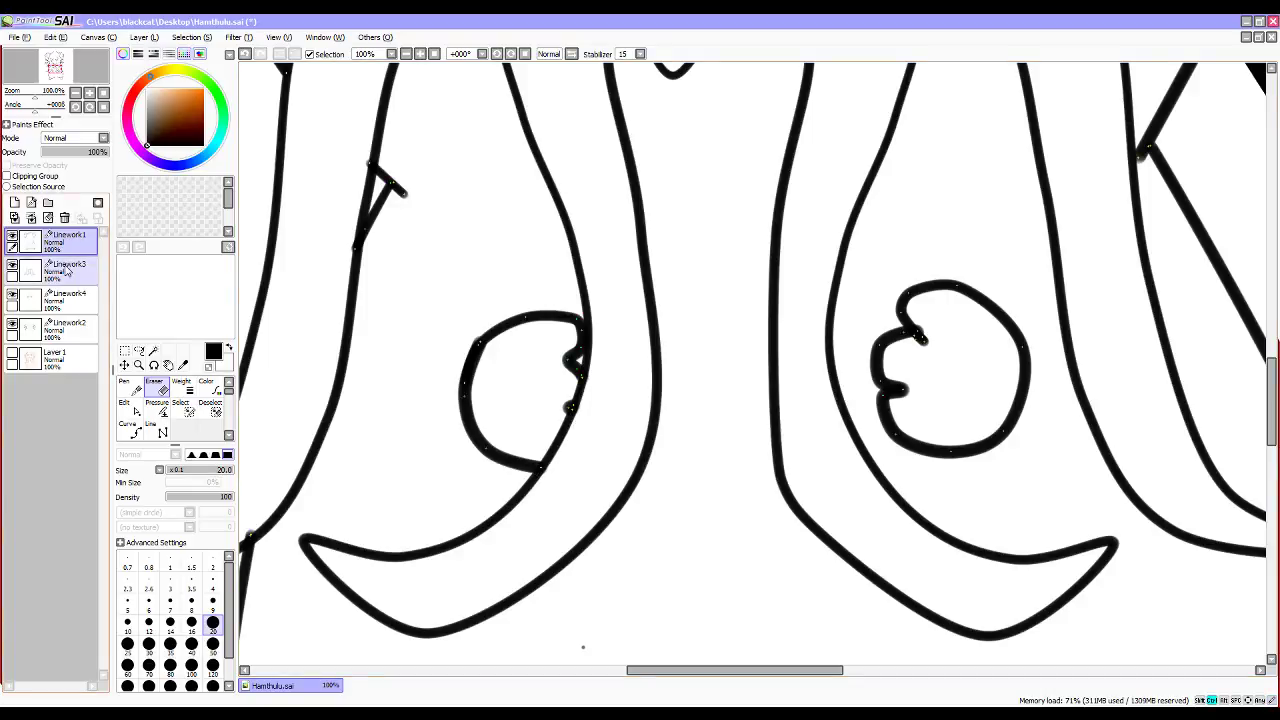
pyautogui.hotkey('ctrl', 'e')
pyautogui.hotkey('ctrl', 'e')
pyautogui.hotkey('ctrl', 'e')
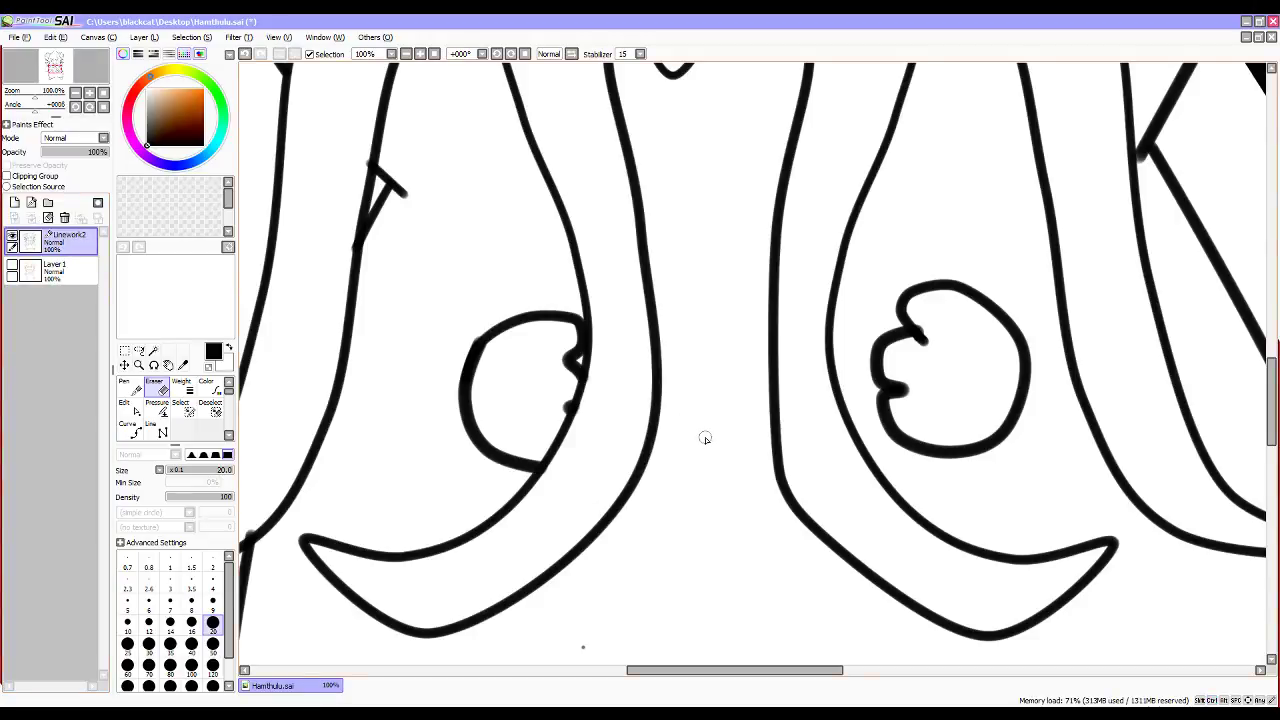
pyautogui.scroll(-6, 705, 434)
pyautogui.scroll(3, 703, 434)
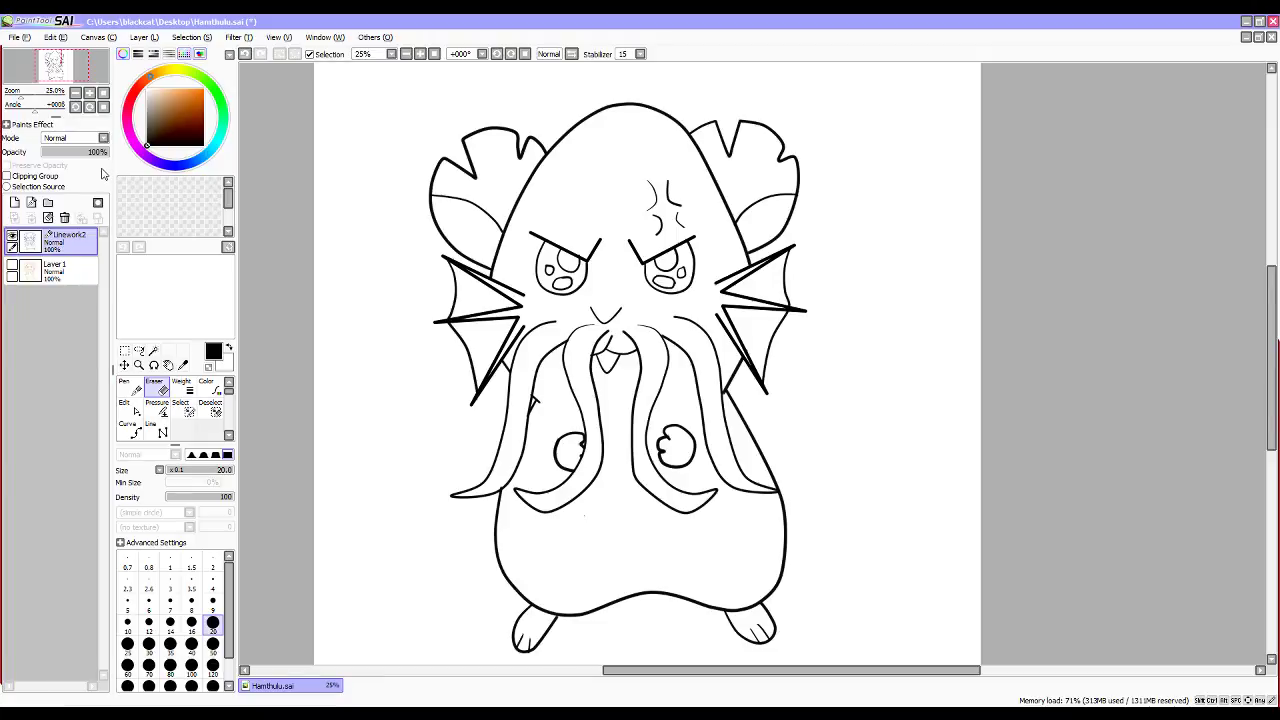
# Add a new layer between the hidden sketch on Layer1 and the Linework2 layer.
pyautogui.click(20, 268)
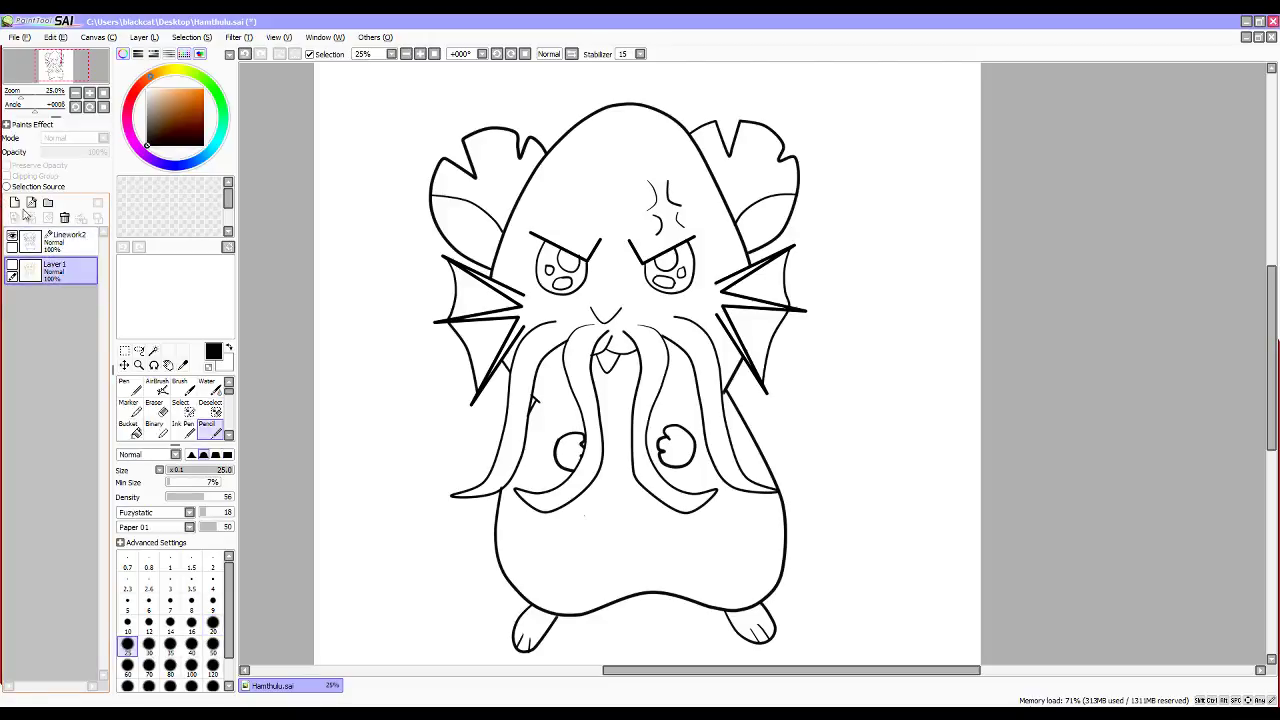
pyautogui.click(15, 202)
# Try painting dark green over the face on the new layer with the Pencil at size 350, and undo it.
pyautogui.click(223, 121)
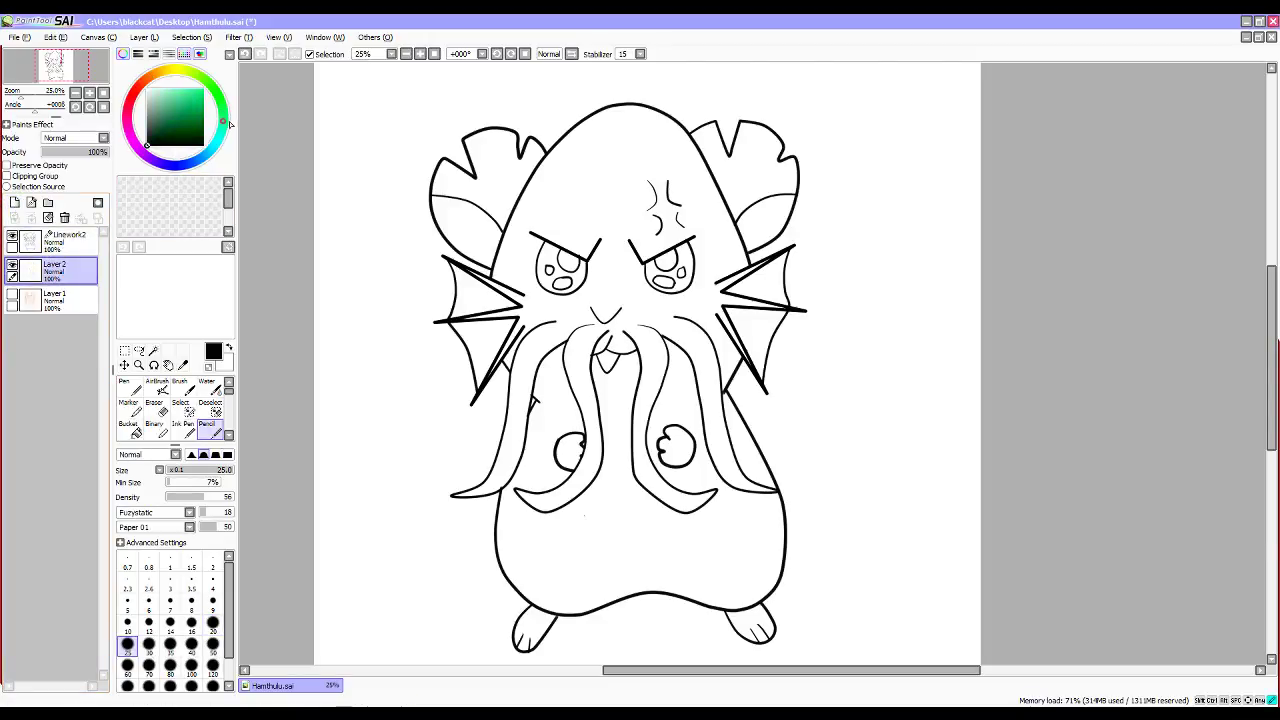
pyautogui.click(195, 118)
pyautogui.moveTo(195, 118)
pyautogui.mouseDown()
pyautogui.moveTo(197, 105)
pyautogui.moveTo(202, 121)
pyautogui.mouseUp()
pyautogui.click(224, 124)
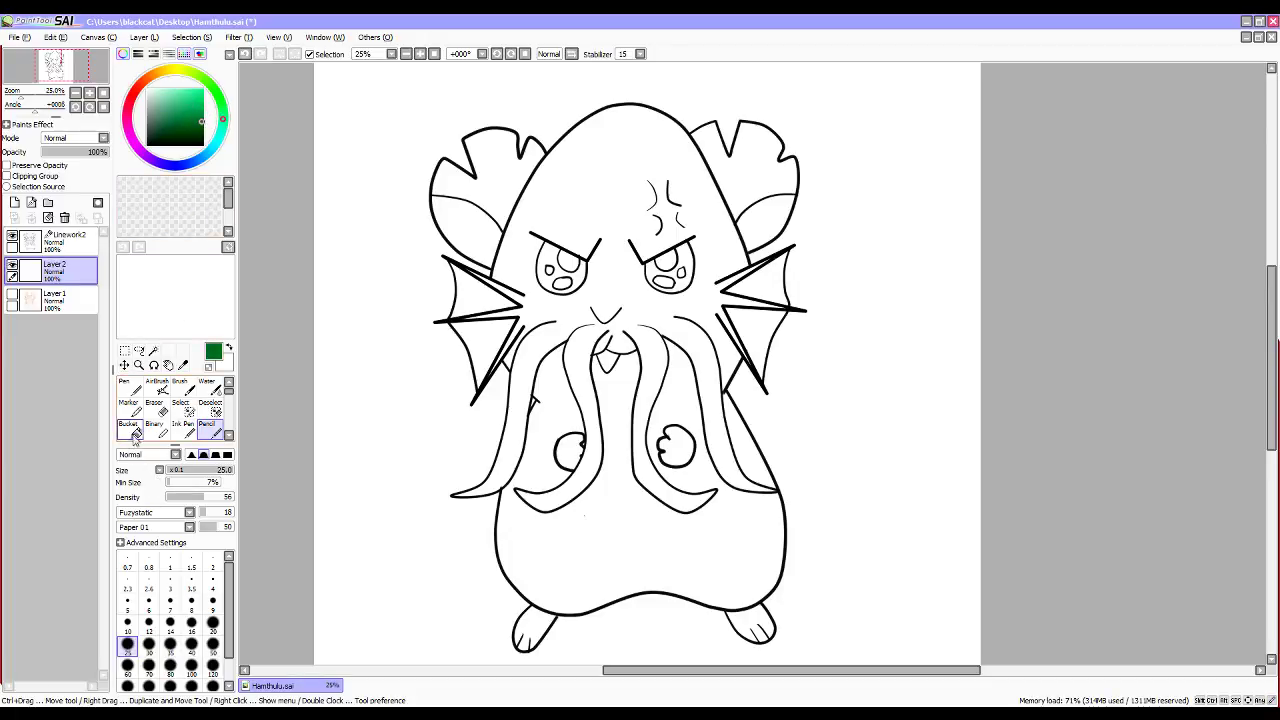
pyautogui.scroll(-2, 190, 415)
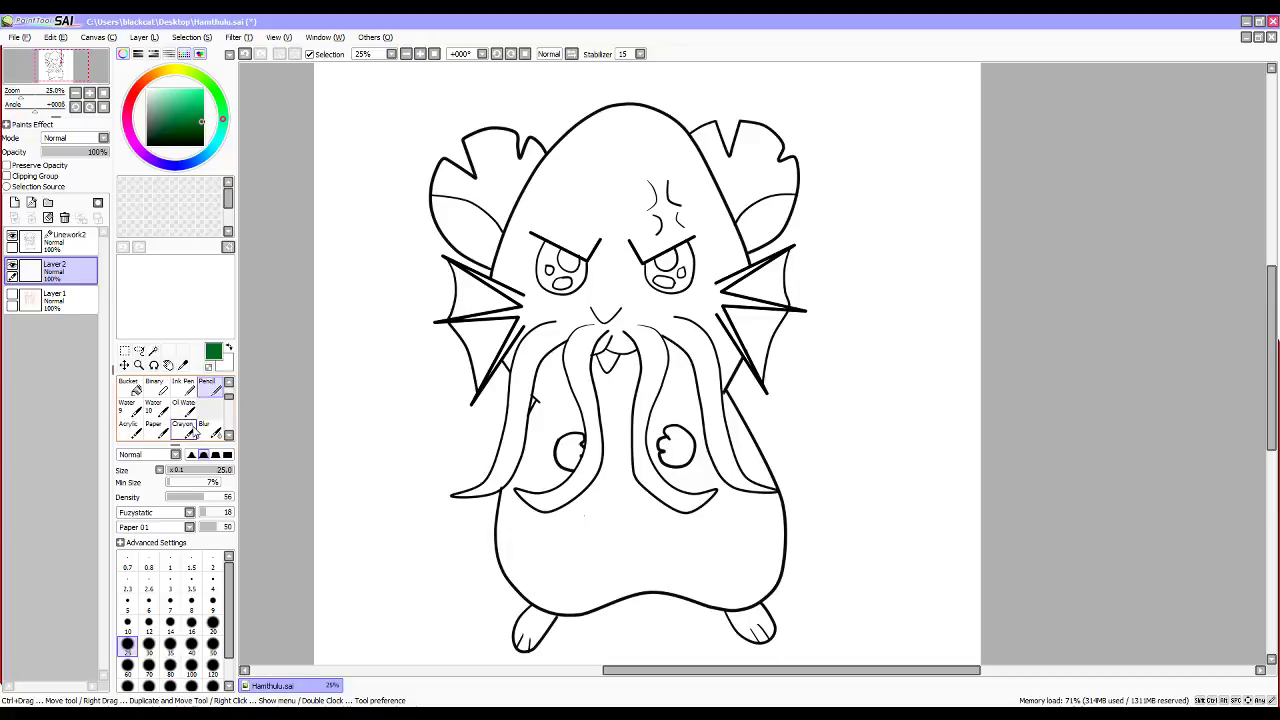
pyautogui.click(213, 685)
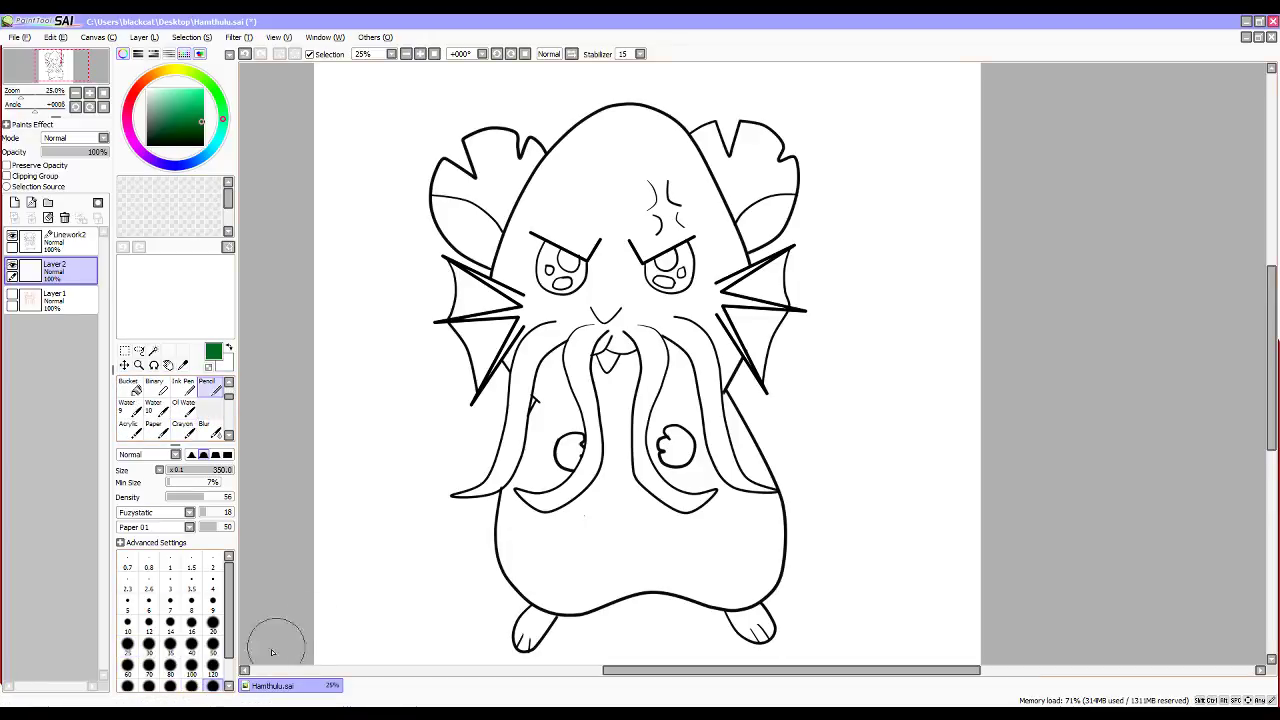
pyautogui.moveTo(605, 172)
pyautogui.mouseDown()
pyautogui.moveTo(577, 212)
pyautogui.moveTo(593, 175)
pyautogui.moveTo(543, 211)
pyautogui.moveTo(533, 237)
pyautogui.moveTo(567, 234)
pyautogui.moveTo(573, 357)
pyautogui.moveTo(612, 410)
pyautogui.moveTo(616, 445)
pyautogui.moveTo(527, 292)
pyautogui.moveTo(572, 313)
pyautogui.moveTo(572, 268)
pyautogui.mouseUp()
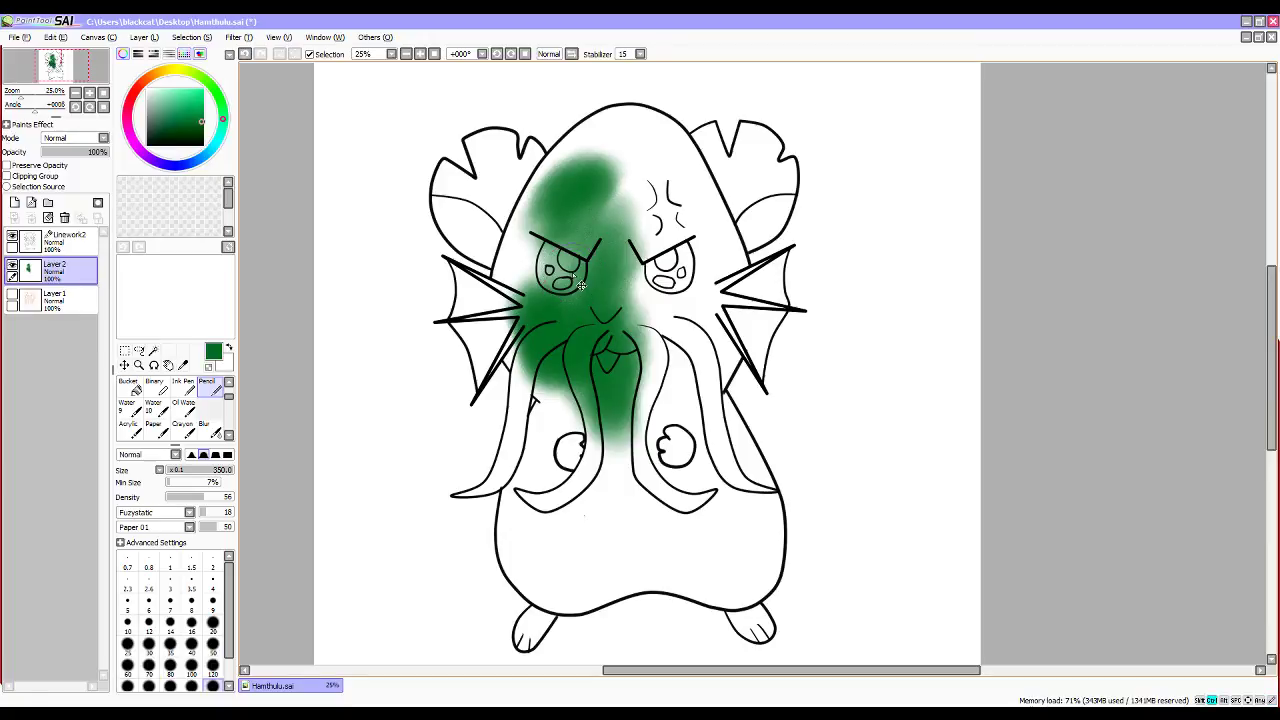
pyautogui.hotkey('ctrl', 'z')
# Export the layered drawing as the PSD file Hamthulu.psd.
pyautogui.click(18, 38)
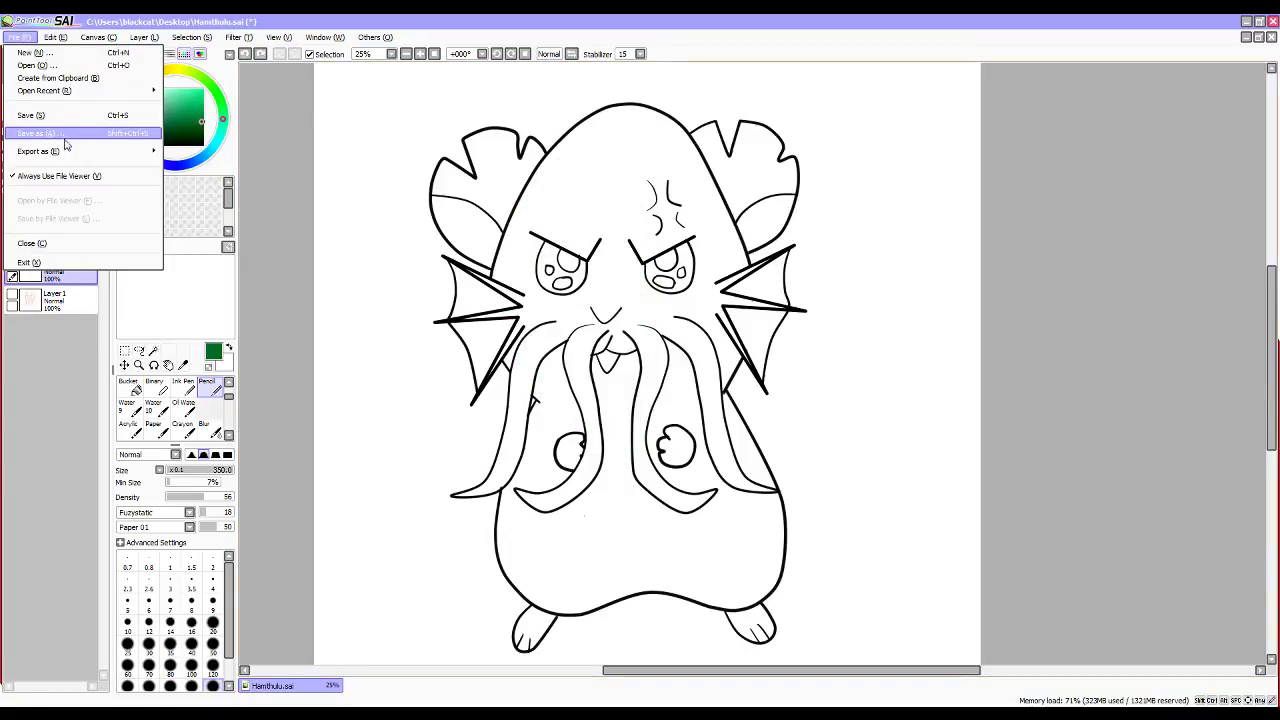
pyautogui.moveTo(111, 148)
pyautogui.click(203, 166)
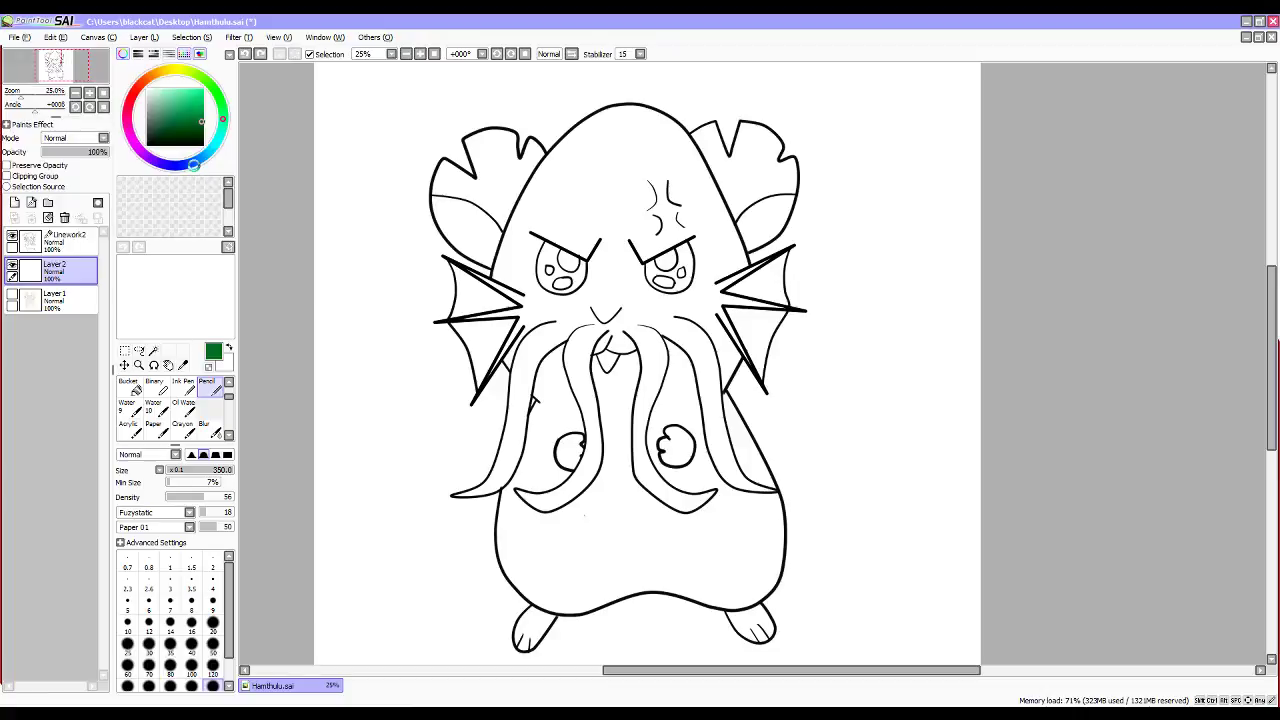
pyautogui.click(670, 581)
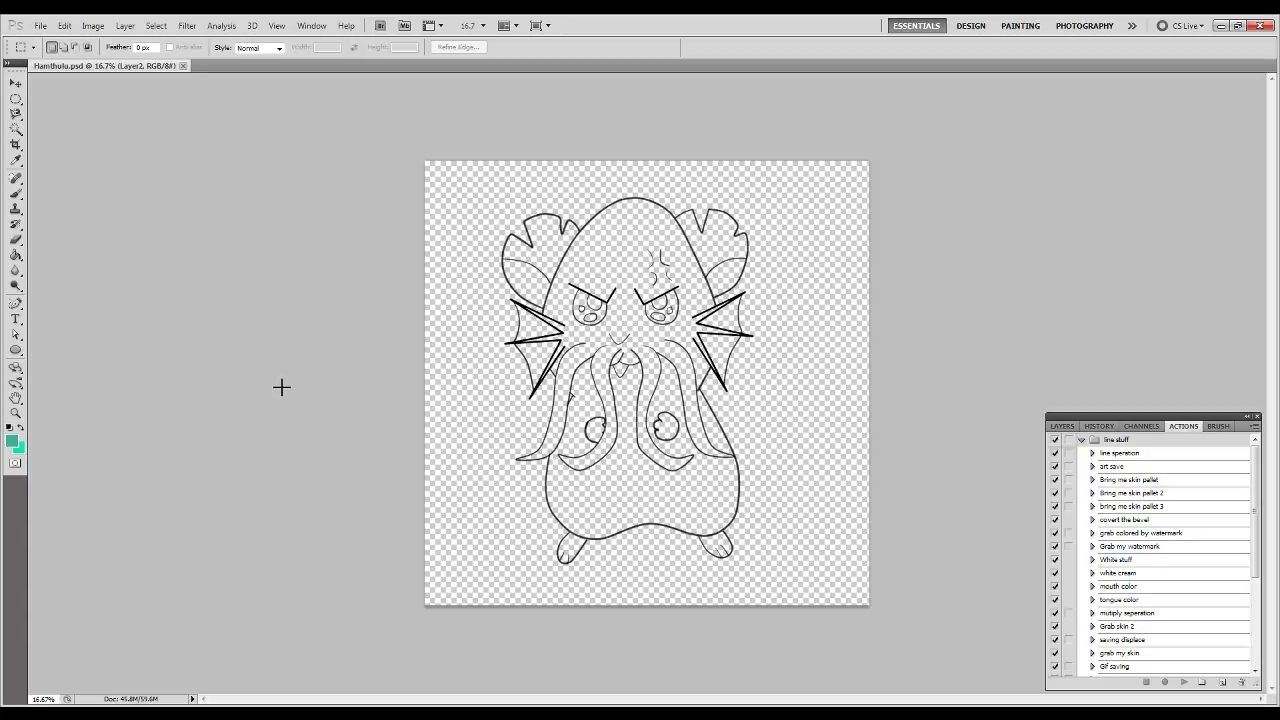
pyautogui.click(100, 712)
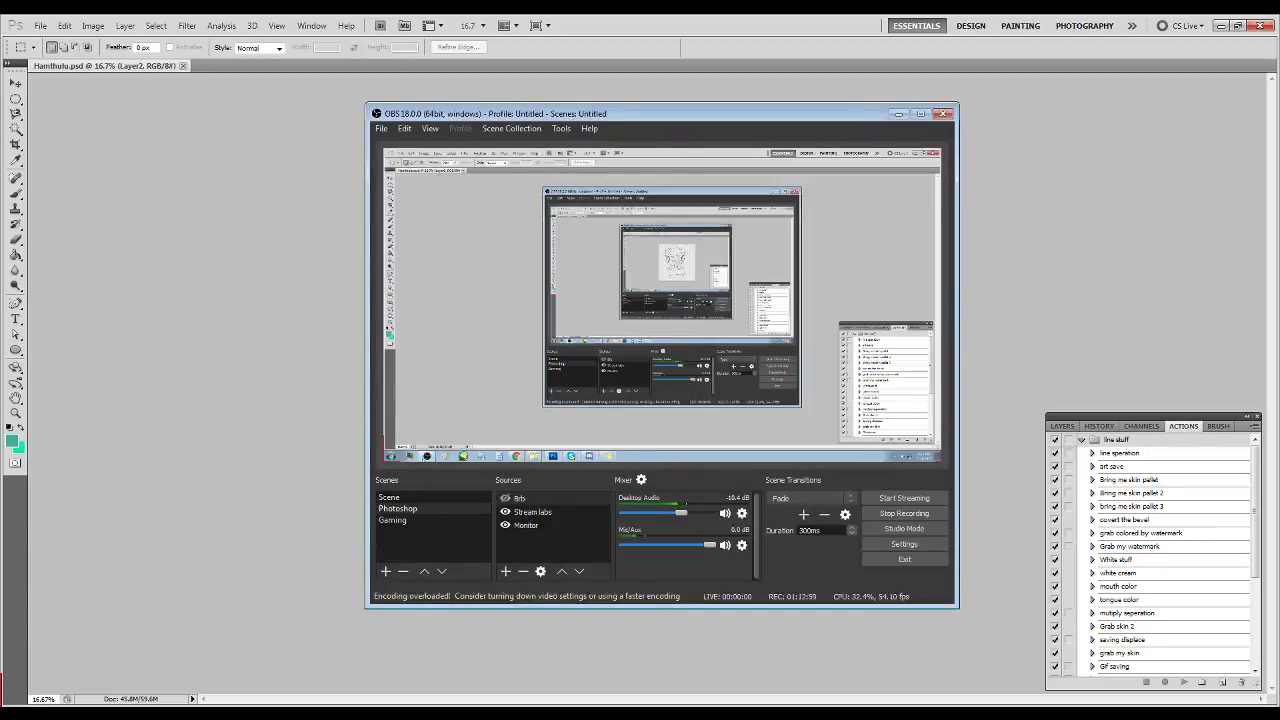
pyautogui.click(120, 637)
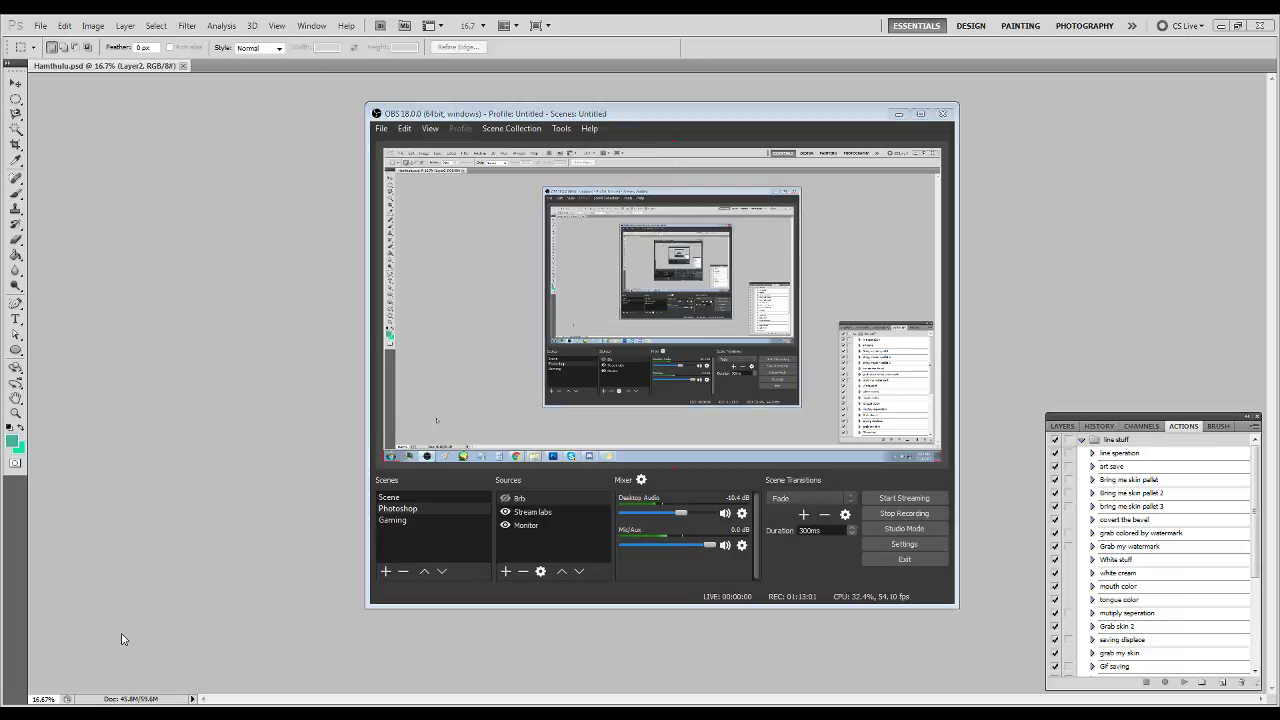
pyautogui.click(897, 114)
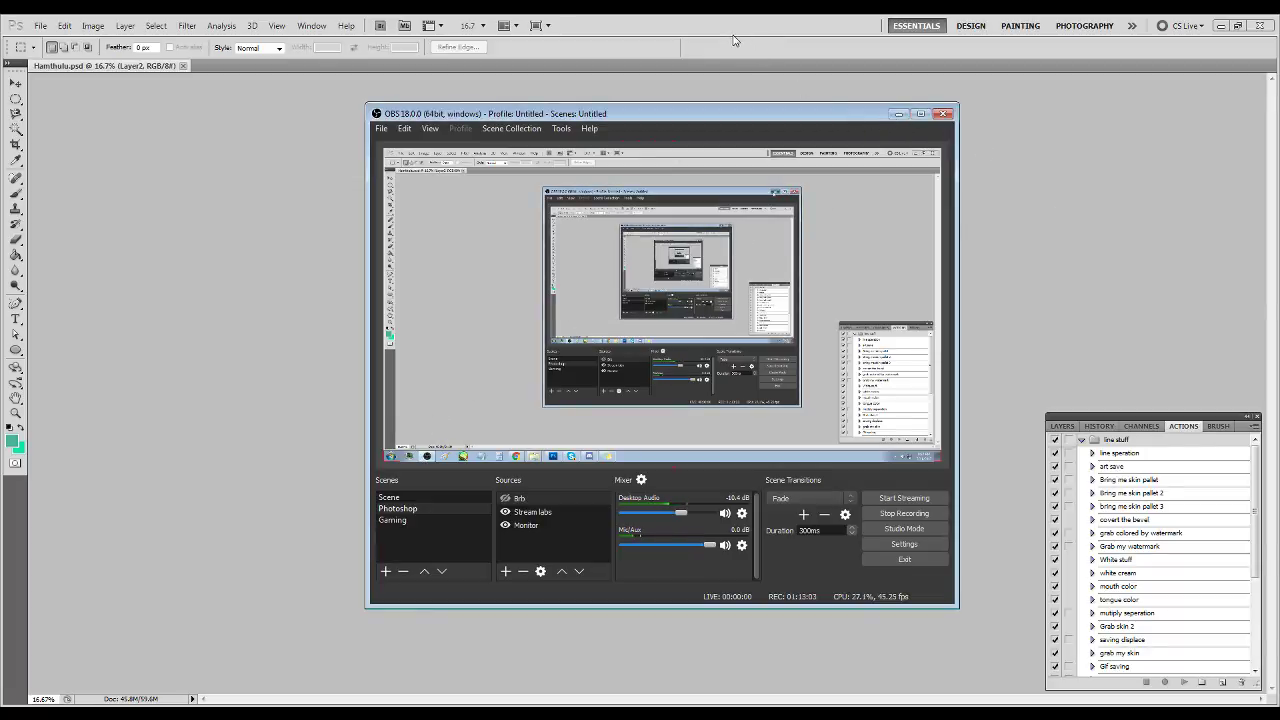
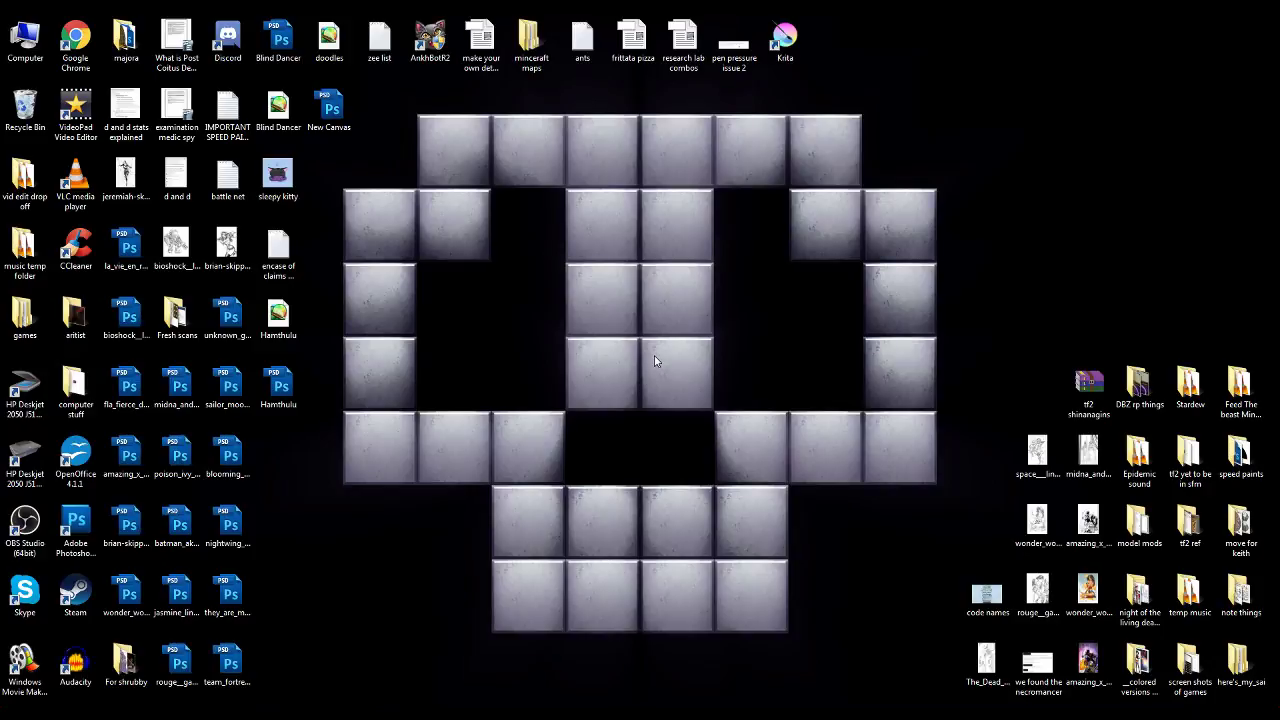
# Open Hamthulu.psd from the desktop in Photoshop and make Layer2 the active layer.
pyautogui.click(283, 387)
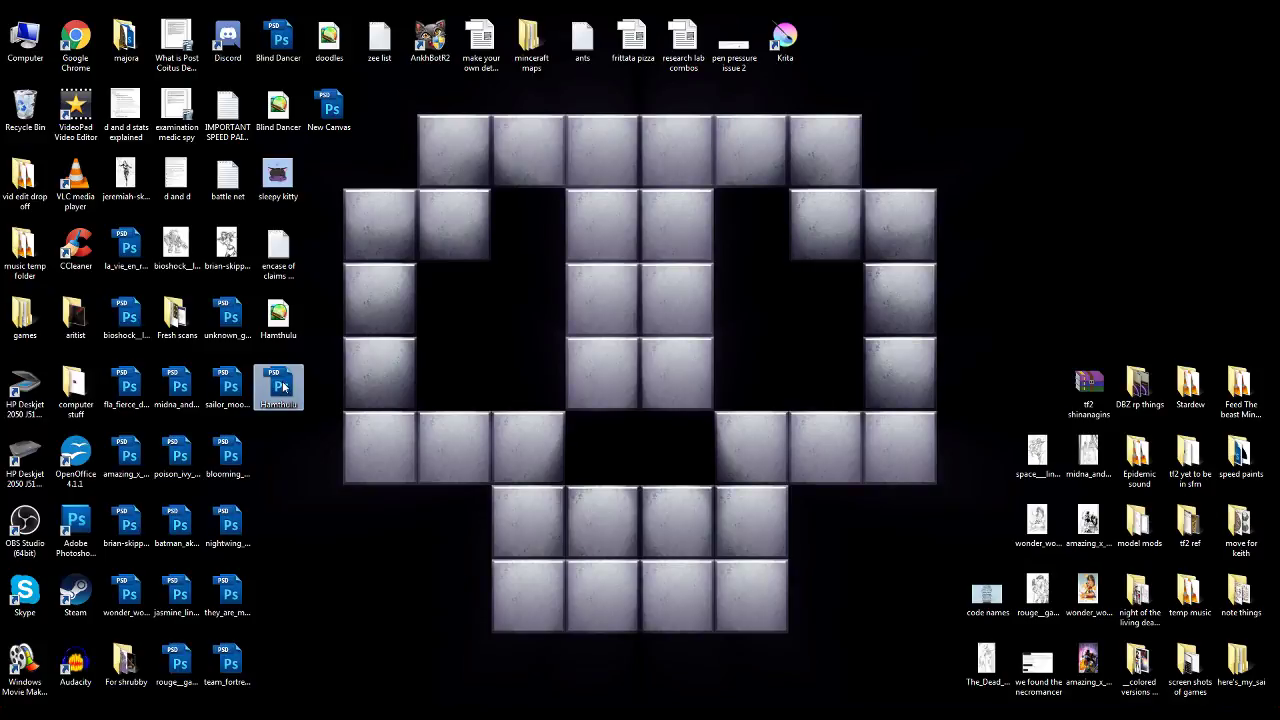
pyautogui.doubleClick(279, 386)
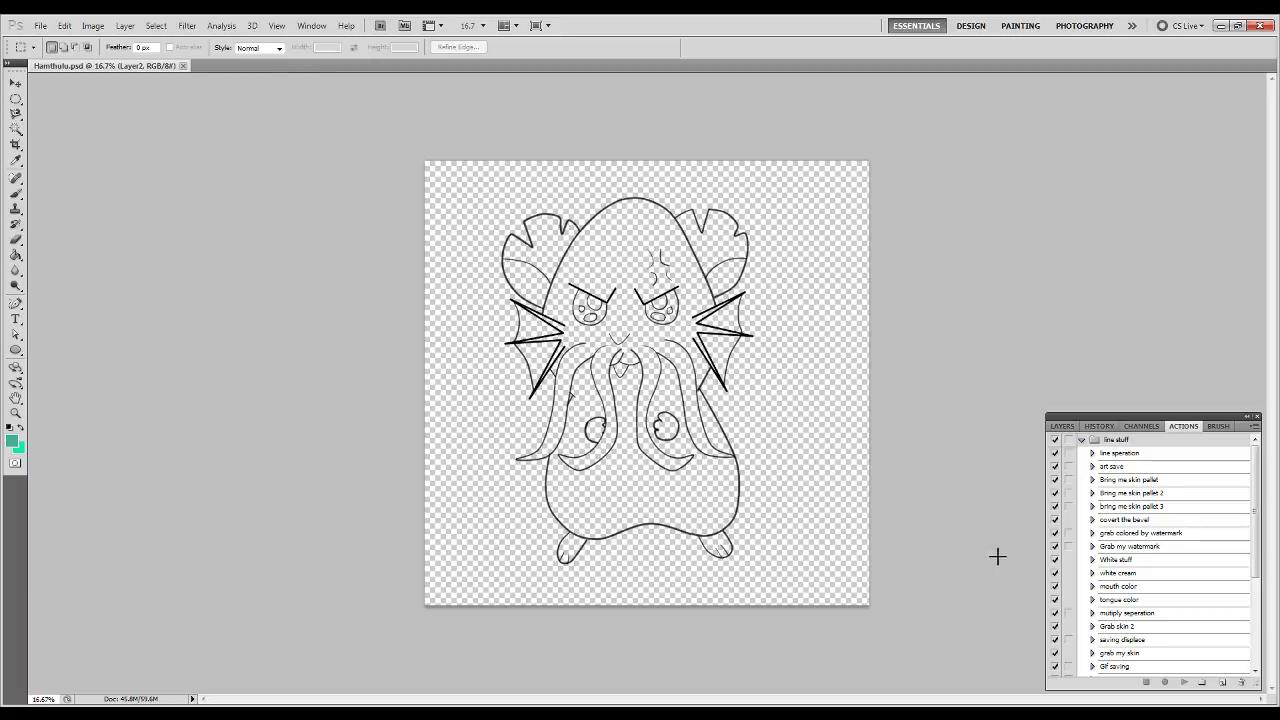
pyautogui.click(1063, 428)
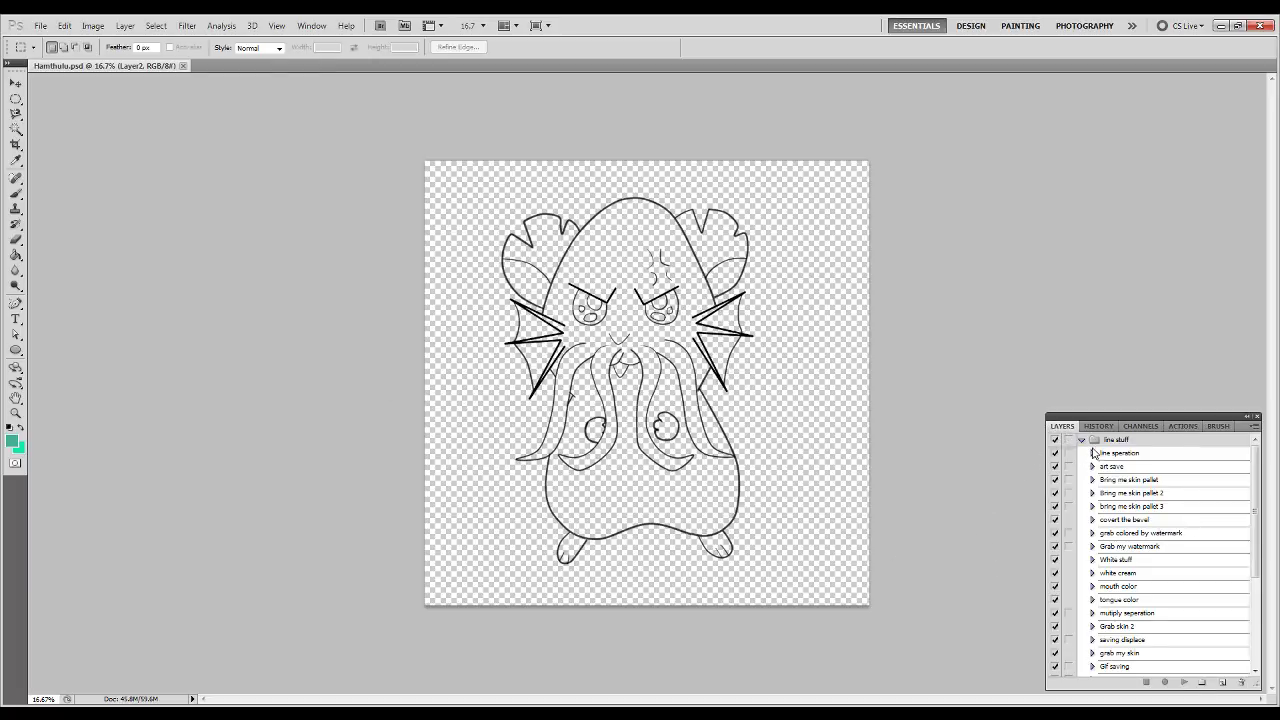
pyautogui.click(1121, 532)
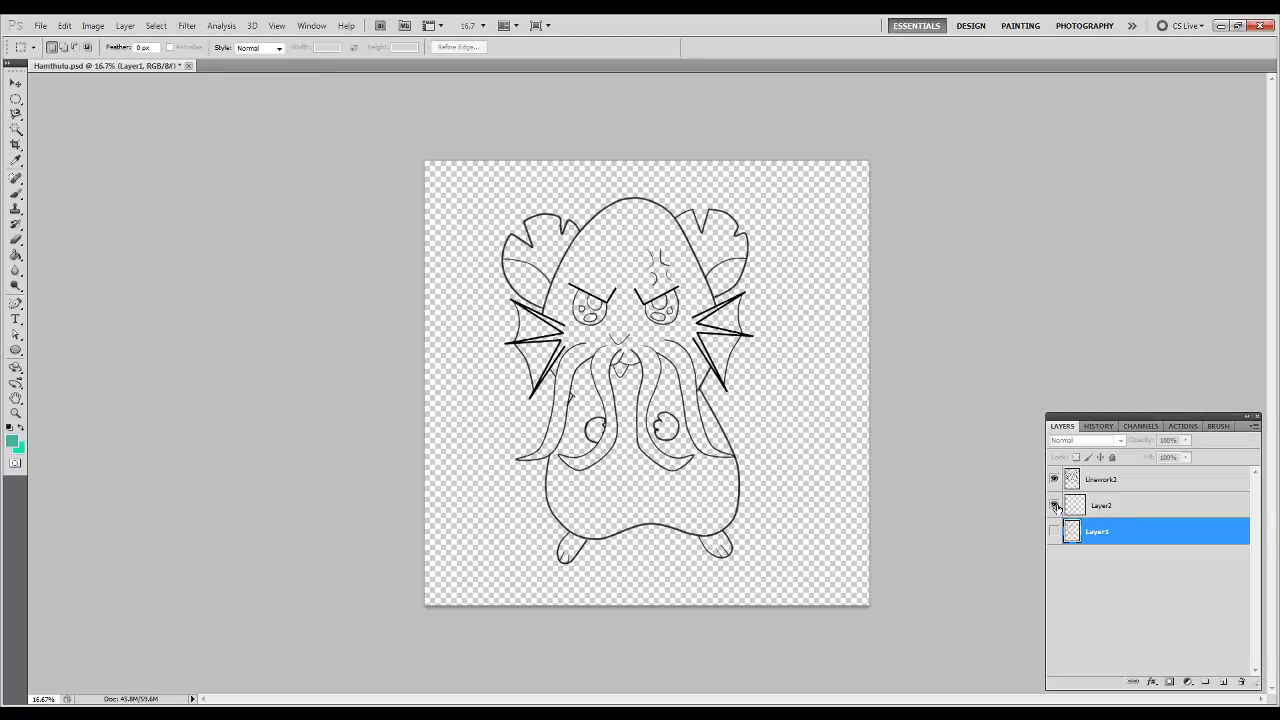
pyautogui.click(1105, 508)
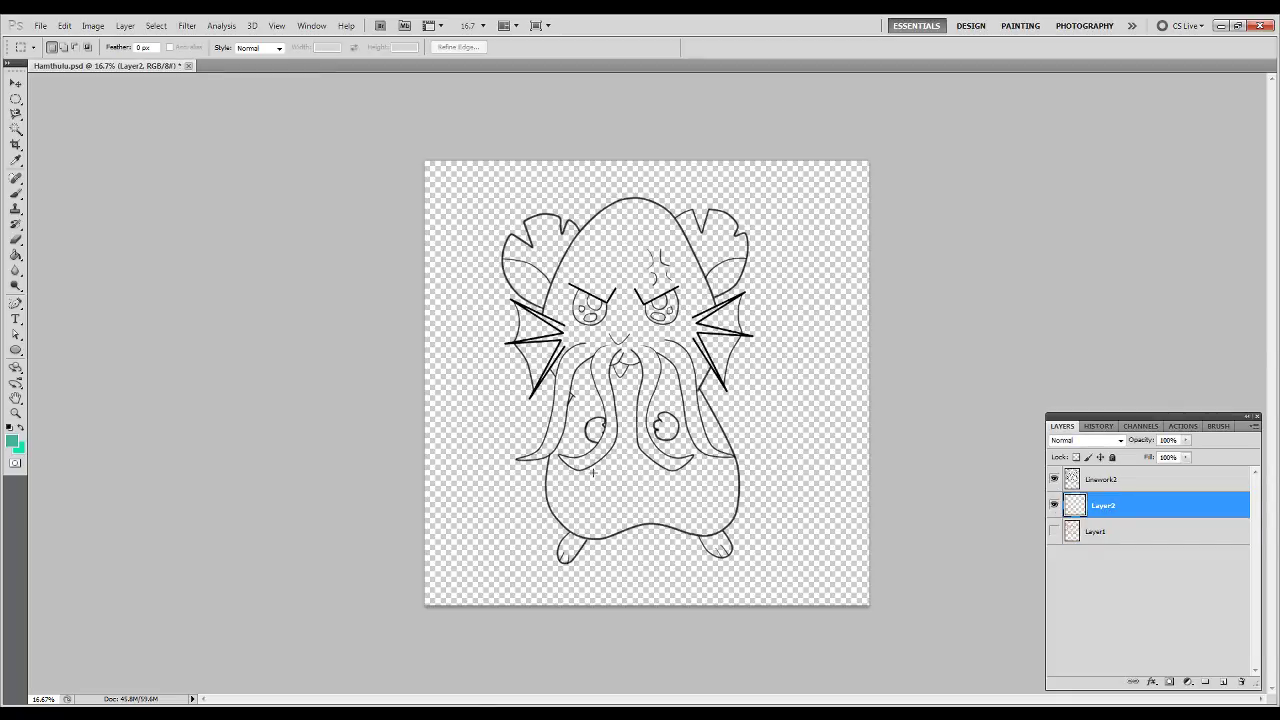
# Fill Layer2 with white behind the linework and rename the layer as back.
pyautogui.click(16, 416)
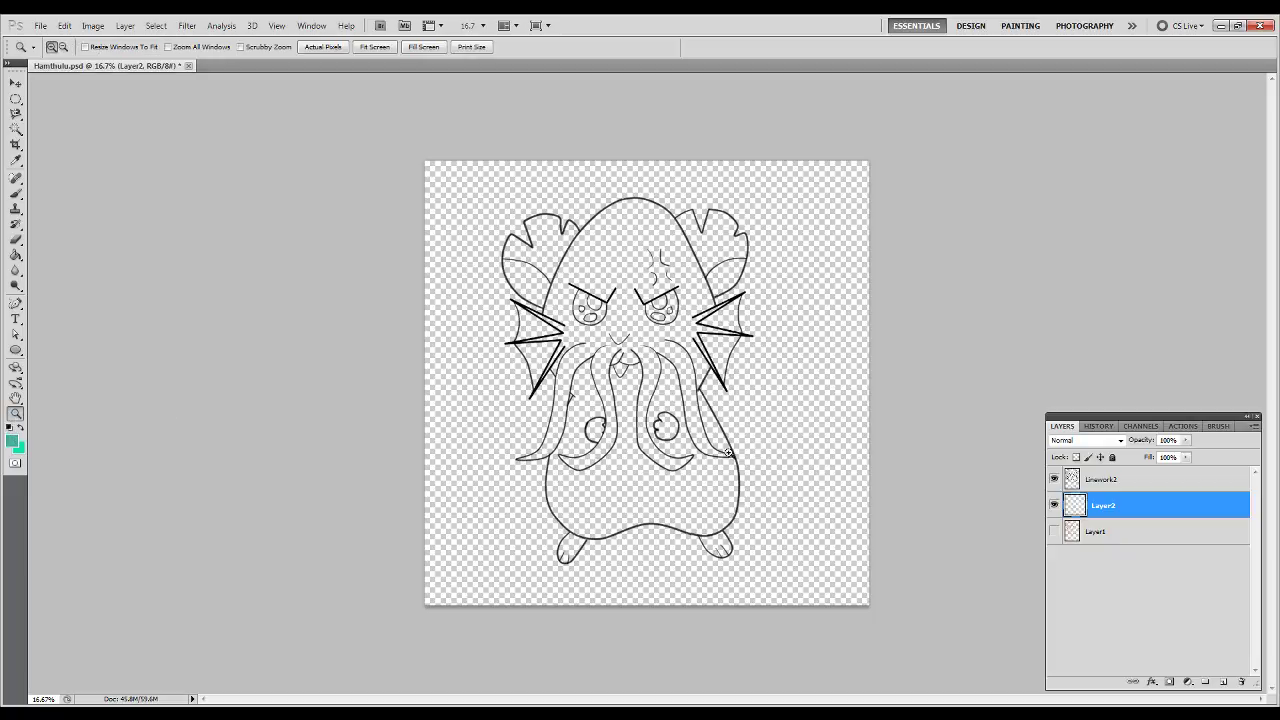
pyautogui.click(624, 452)
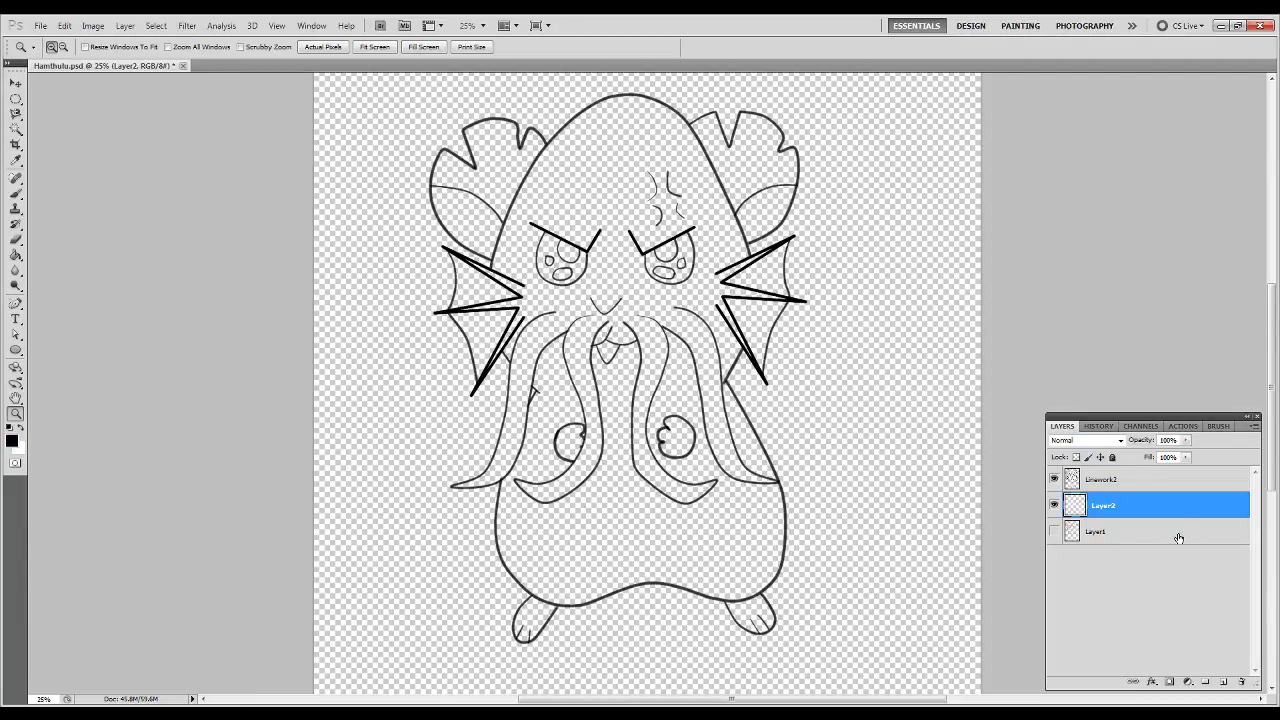
pyautogui.hotkey('ctrl', 'BackSpace')
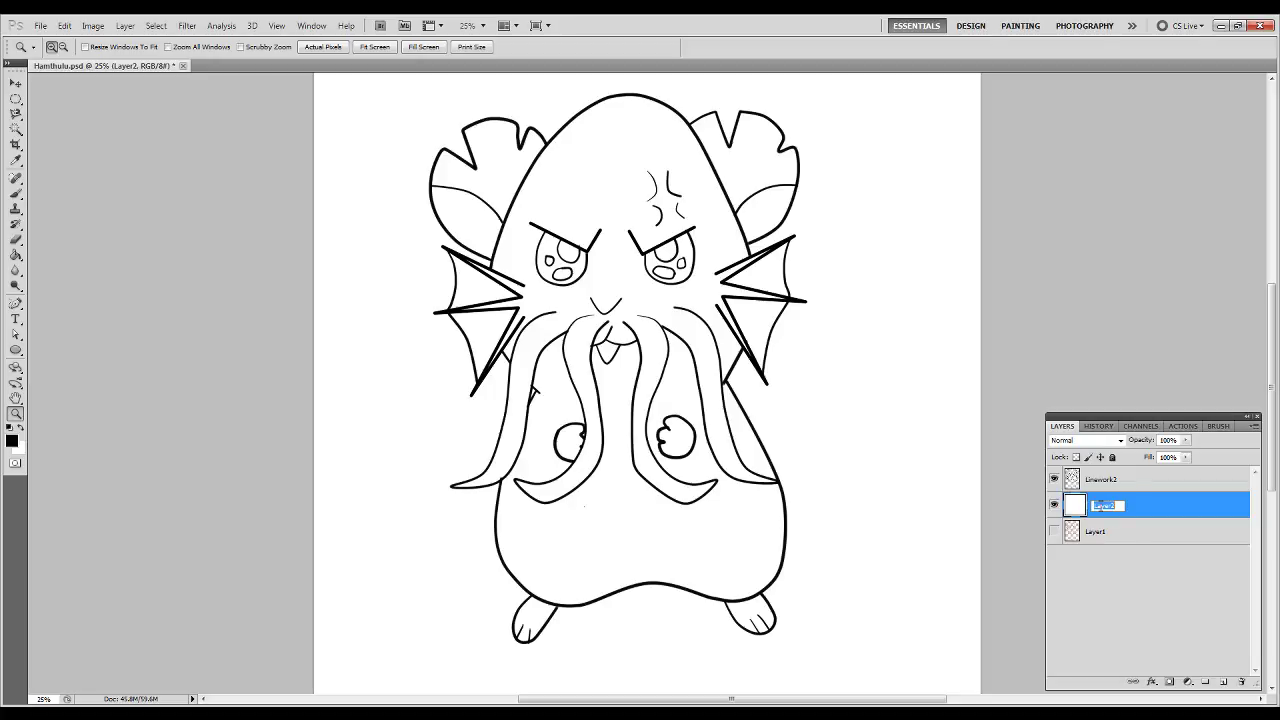
pyautogui.press('Return')
# Lock the back and Linework2 layers completely and add a new empty layer between them.
pyautogui.click(1113, 457)
pyautogui.click(1105, 479)
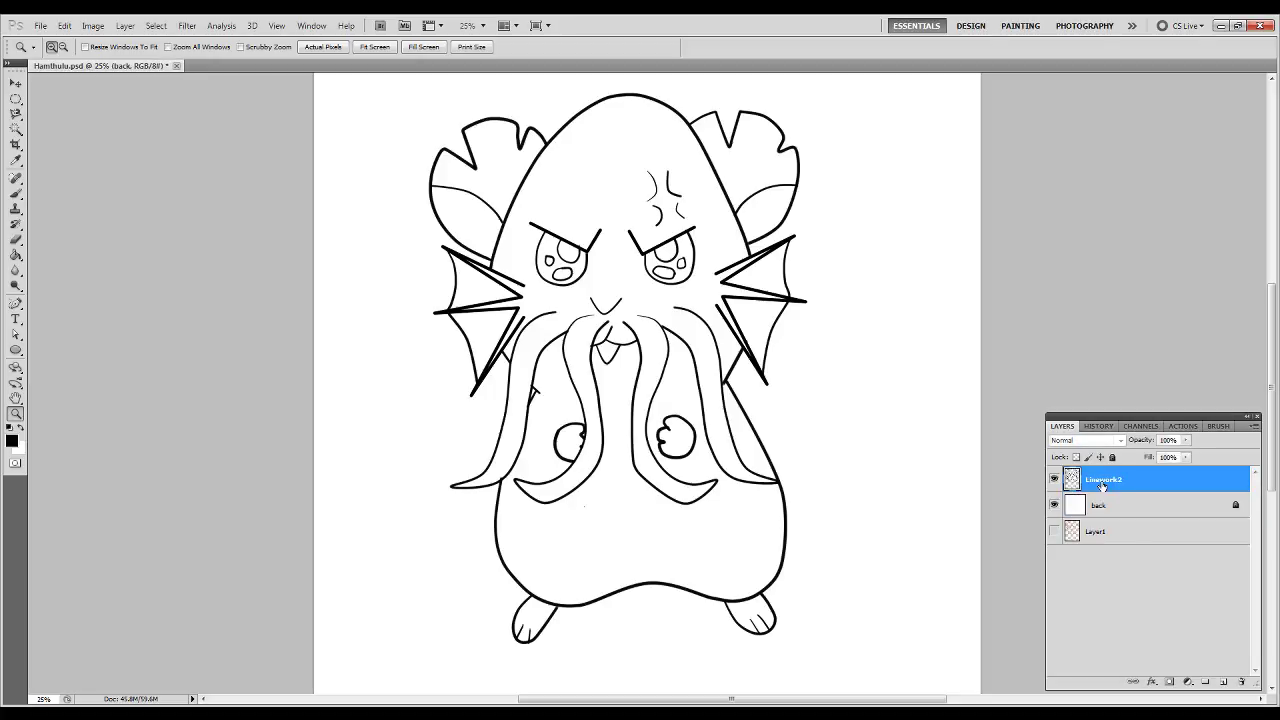
pyautogui.click(1113, 457)
pyautogui.click(1121, 500)
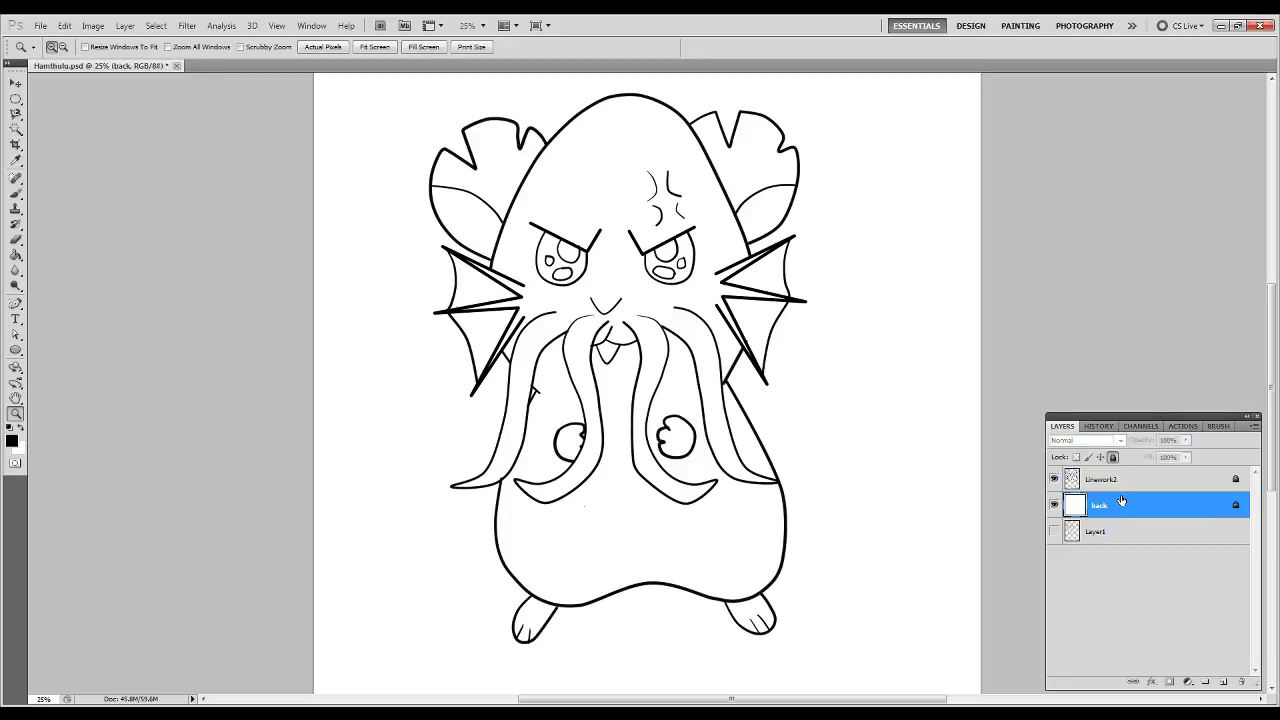
pyautogui.click(1222, 684)
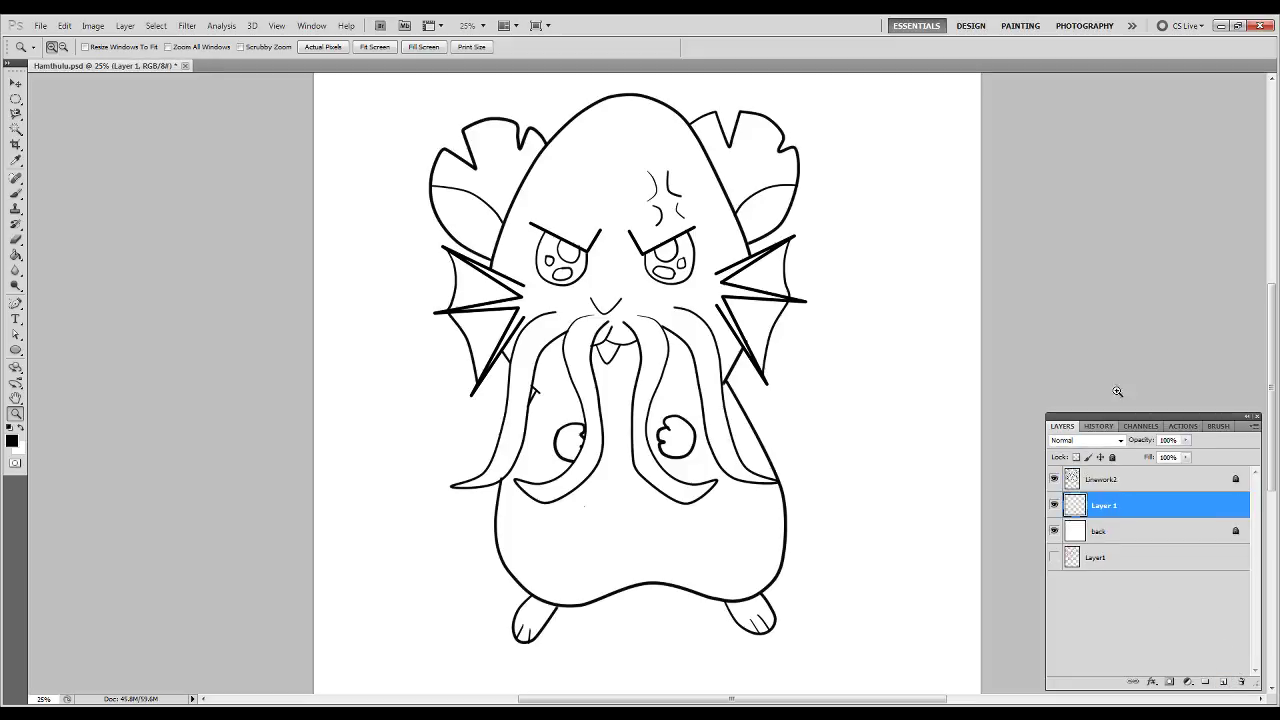
# Play the "zombie brush up" action from the zombie stuff set to load its brush and colours.
pyautogui.click(1185, 427)
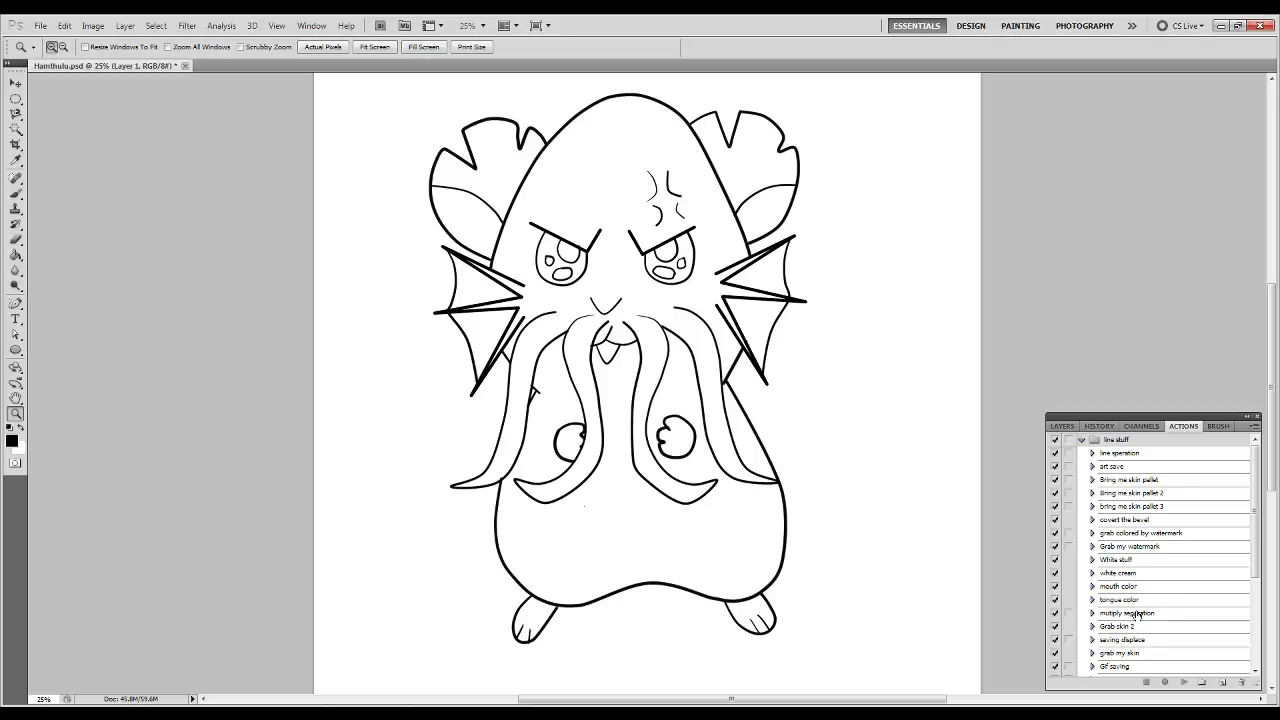
pyautogui.click(1117, 494)
pyautogui.scroll(-5, 1131, 628)
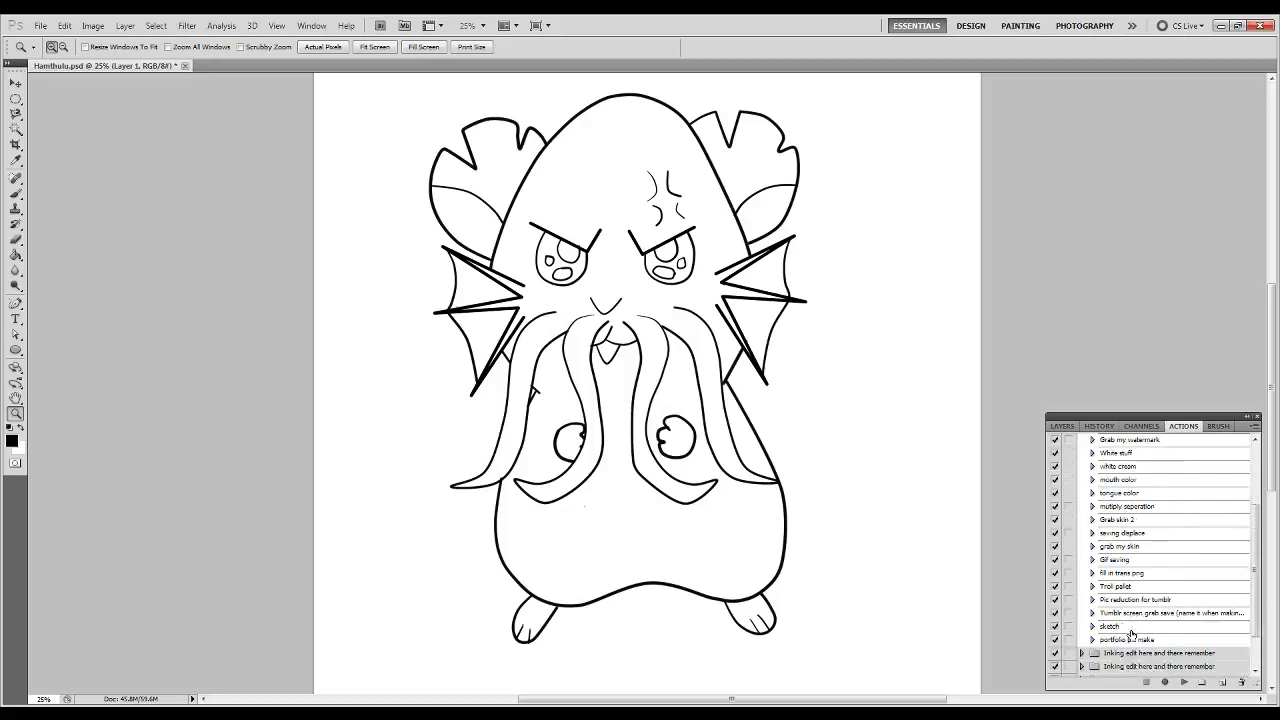
pyautogui.click(1082, 630)
pyautogui.click(1104, 645)
pyautogui.click(1182, 683)
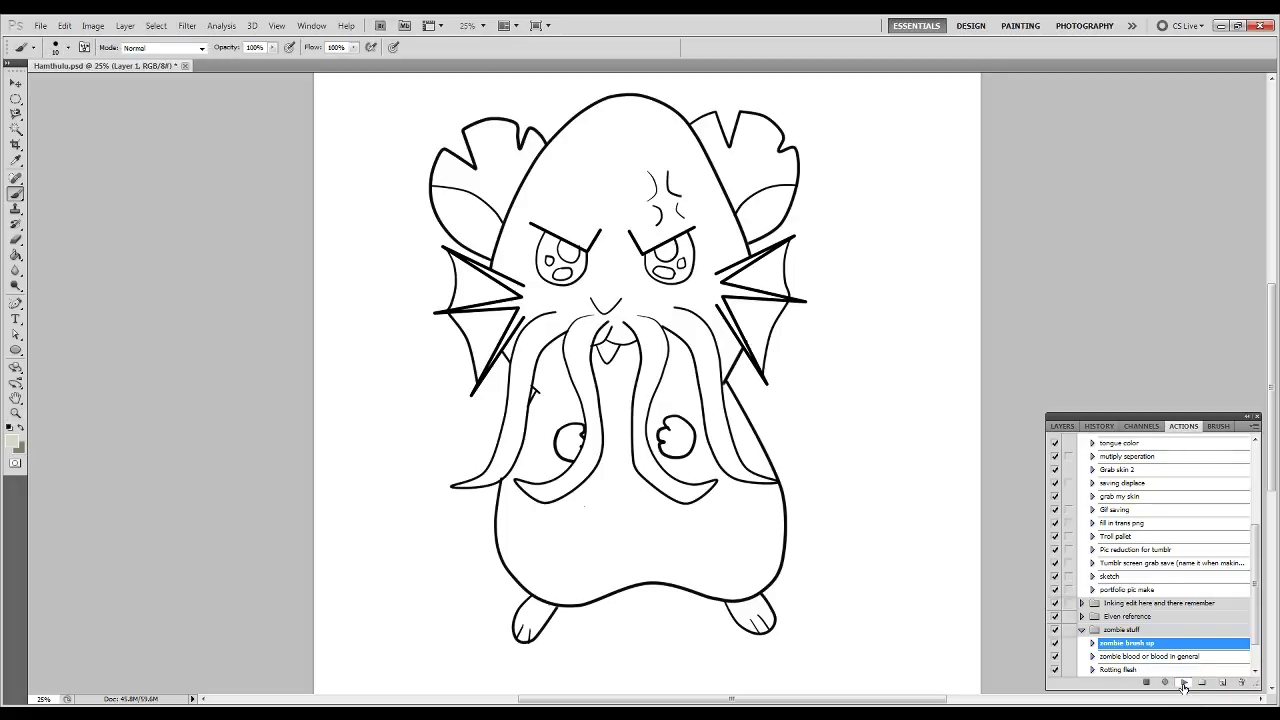
# Brush grey-green base colour on Layer 1 over the left-hand ear, the left side of the face and the left-hand fin.
pyautogui.click(1064, 426)
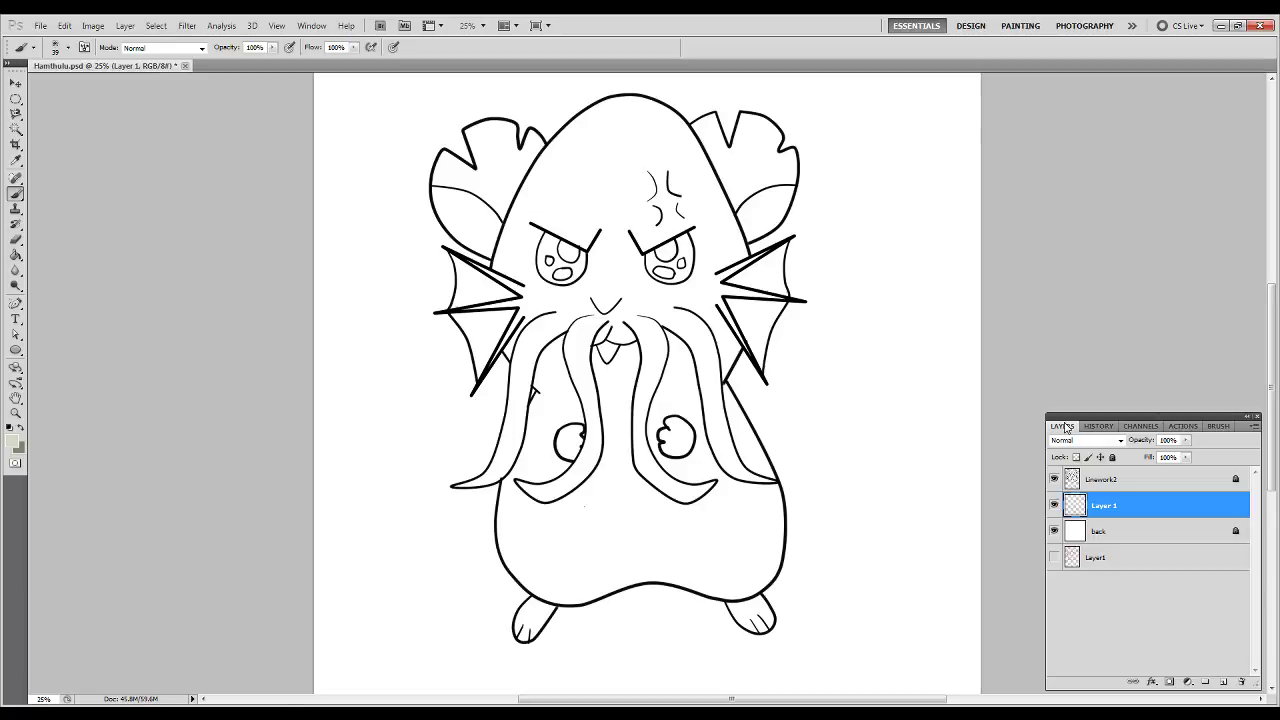
pyautogui.moveTo(578, 142)
pyautogui.mouseDown()
pyautogui.moveTo(546, 216)
pyautogui.moveTo(582, 155)
pyautogui.mouseUp()
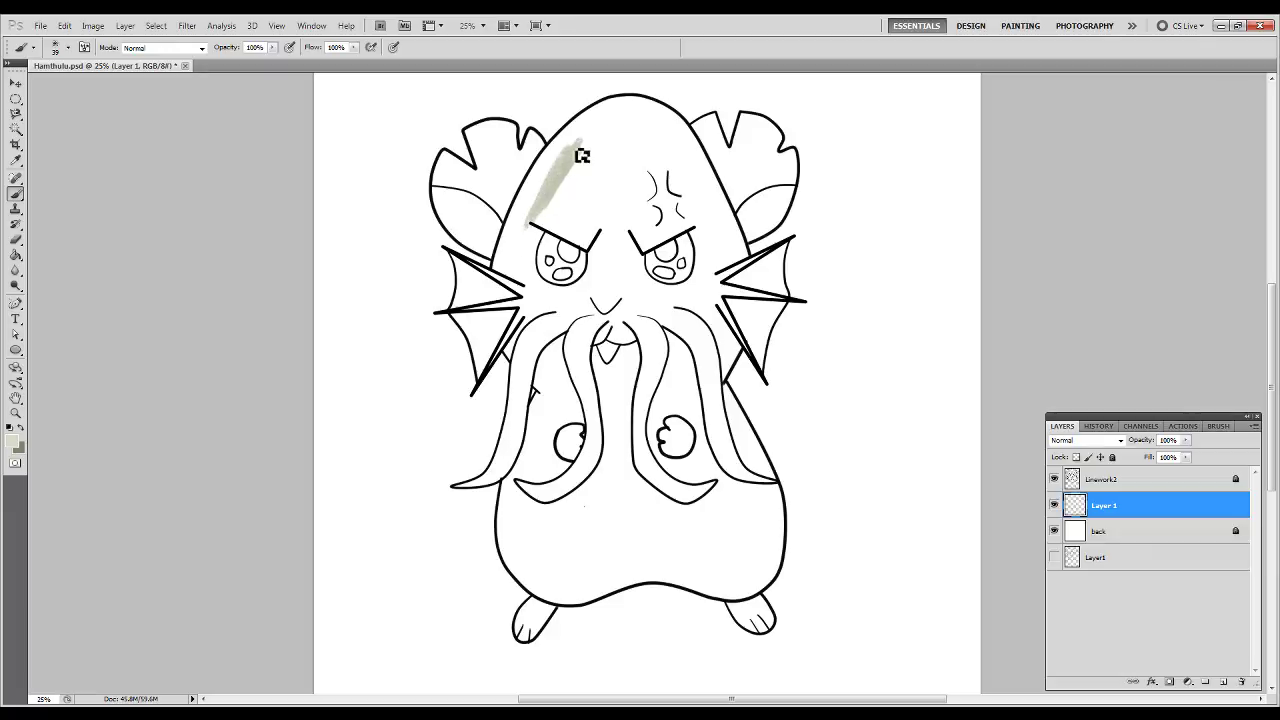
pyautogui.moveTo(526, 281); pyautogui.dragTo(588, 207)
pyautogui.moveTo(566, 326)
pyautogui.mouseDown()
pyautogui.moveTo(535, 348)
pyautogui.moveTo(566, 283)
pyautogui.moveTo(560, 318)
pyautogui.moveTo(555, 299)
pyautogui.moveTo(542, 336)
pyautogui.mouseUp()
pyautogui.moveTo(583, 270)
pyautogui.mouseDown()
pyautogui.moveTo(572, 242)
pyautogui.moveTo(528, 305)
pyautogui.moveTo(556, 222)
pyautogui.moveTo(513, 302)
pyautogui.moveTo(545, 200)
pyautogui.moveTo(499, 265)
pyautogui.moveTo(543, 163)
pyautogui.moveTo(507, 191)
pyautogui.moveTo(488, 185)
pyautogui.moveTo(525, 150)
pyautogui.moveTo(503, 218)
pyautogui.moveTo(510, 188)
pyautogui.moveTo(472, 246)
pyautogui.moveTo(496, 196)
pyautogui.moveTo(482, 248)
pyautogui.moveTo(492, 272)
pyautogui.moveTo(491, 189)
pyautogui.moveTo(456, 250)
pyautogui.moveTo(478, 196)
pyautogui.moveTo(529, 140)
pyautogui.moveTo(512, 165)
pyautogui.moveTo(472, 172)
pyautogui.moveTo(519, 125)
pyautogui.moveTo(498, 140)
pyautogui.moveTo(492, 112)
pyautogui.moveTo(474, 138)
pyautogui.moveTo(492, 128)
pyautogui.moveTo(442, 245)
pyautogui.moveTo(481, 184)
pyautogui.moveTo(463, 254)
pyautogui.moveTo(470, 185)
pyautogui.moveTo(441, 205)
pyautogui.moveTo(450, 160)
pyautogui.moveTo(437, 194)
pyautogui.mouseUp()
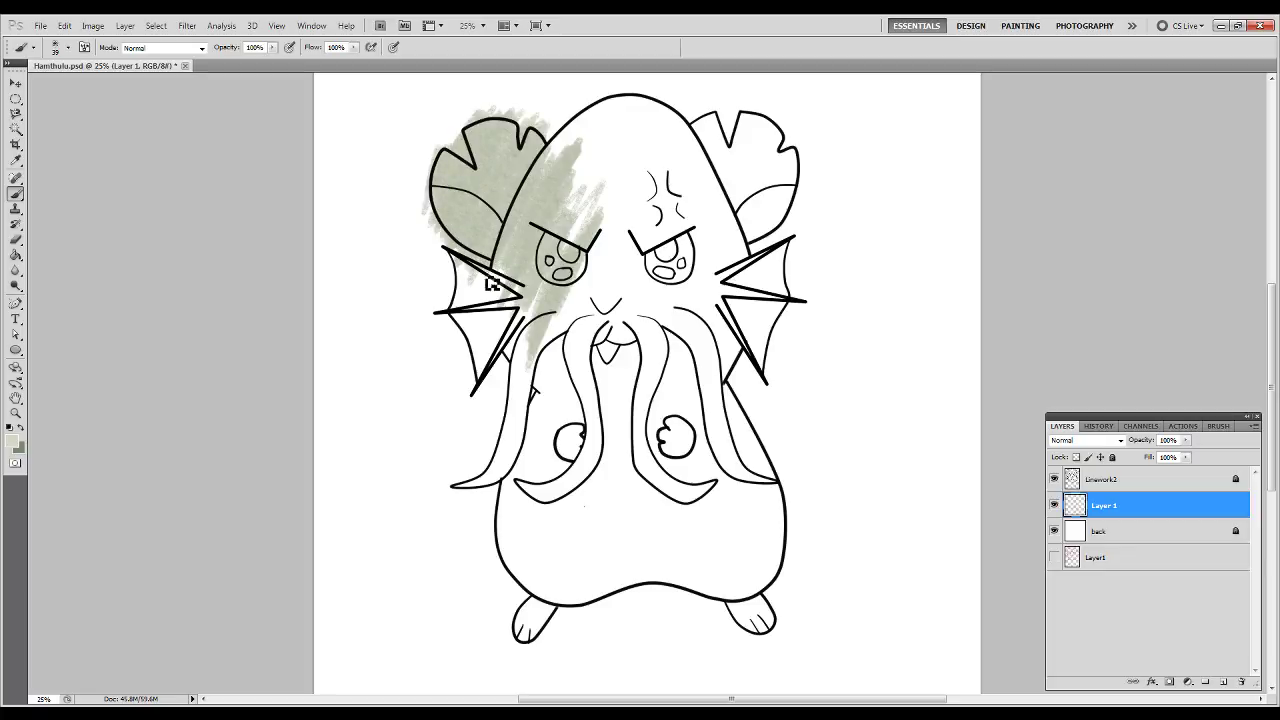
pyautogui.moveTo(460, 340)
pyautogui.mouseDown()
pyautogui.moveTo(461, 298)
pyautogui.moveTo(497, 387)
pyautogui.moveTo(466, 337)
pyautogui.moveTo(475, 352)
pyautogui.moveTo(479, 336)
pyautogui.moveTo(483, 372)
pyautogui.moveTo(459, 258)
pyautogui.moveTo(502, 346)
pyautogui.mouseUp()
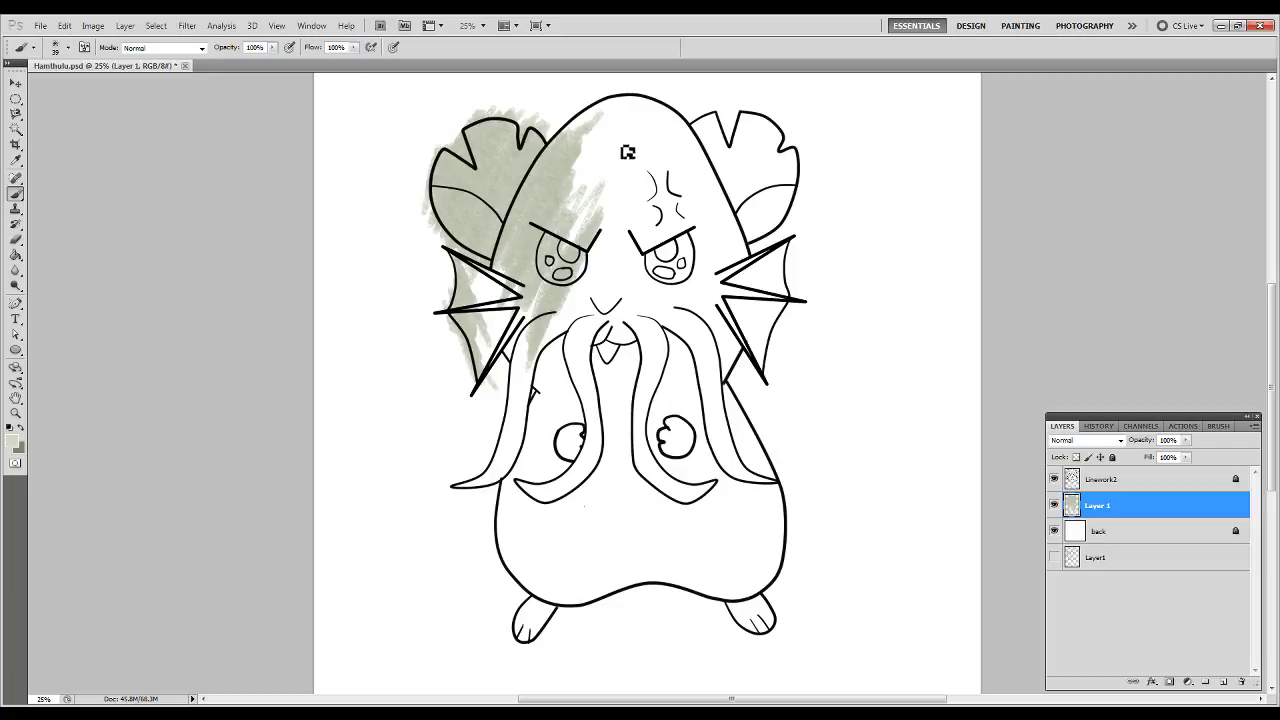
# Continue the grey-green base colour on Layer 1 over the left half of the head, the left-hand fin and the outer left-hand tentacle.
pyautogui.moveTo(627, 152)
pyautogui.mouseDown()
pyautogui.moveTo(581, 205)
pyautogui.moveTo(573, 197)
pyautogui.moveTo(556, 255)
pyautogui.moveTo(601, 152)
pyautogui.moveTo(564, 208)
pyautogui.moveTo(586, 150)
pyautogui.moveTo(626, 95)
pyautogui.moveTo(556, 150)
pyautogui.moveTo(551, 184)
pyautogui.mouseUp()
pyautogui.moveTo(552, 232)
pyautogui.mouseDown()
pyautogui.moveTo(502, 320)
pyautogui.moveTo(493, 375)
pyautogui.moveTo(512, 352)
pyautogui.moveTo(510, 385)
pyautogui.moveTo(517, 350)
pyautogui.moveTo(482, 384)
pyautogui.moveTo(517, 229)
pyautogui.moveTo(506, 252)
pyautogui.moveTo(527, 240)
pyautogui.moveTo(524, 290)
pyautogui.moveTo(490, 352)
pyautogui.moveTo(498, 314)
pyautogui.mouseUp()
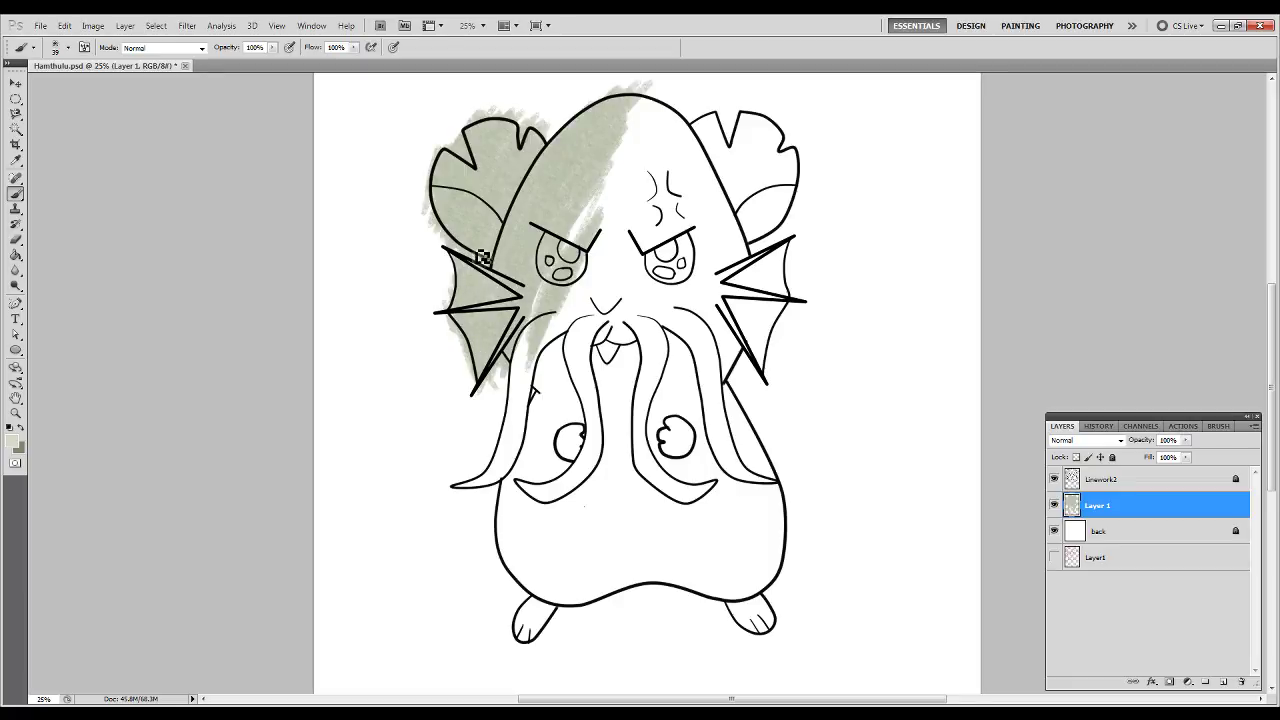
pyautogui.moveTo(620, 167)
pyautogui.mouseDown()
pyautogui.moveTo(585, 200)
pyautogui.moveTo(657, 143)
pyautogui.moveTo(640, 140)
pyautogui.moveTo(601, 175)
pyautogui.moveTo(659, 122)
pyautogui.moveTo(646, 100)
pyautogui.moveTo(572, 128)
pyautogui.moveTo(662, 122)
pyautogui.moveTo(633, 160)
pyautogui.moveTo(675, 128)
pyautogui.moveTo(580, 254)
pyautogui.moveTo(594, 226)
pyautogui.moveTo(655, 181)
pyautogui.moveTo(588, 270)
pyautogui.moveTo(600, 209)
pyautogui.moveTo(594, 251)
pyautogui.moveTo(626, 246)
pyautogui.moveTo(540, 265)
pyautogui.moveTo(518, 243)
pyautogui.moveTo(562, 323)
pyautogui.moveTo(557, 288)
pyautogui.moveTo(475, 515)
pyautogui.moveTo(465, 487)
pyautogui.moveTo(474, 506)
pyautogui.moveTo(534, 398)
pyautogui.moveTo(491, 497)
pyautogui.moveTo(532, 387)
pyautogui.moveTo(533, 466)
pyautogui.moveTo(520, 477)
pyautogui.moveTo(530, 430)
pyautogui.mouseUp()
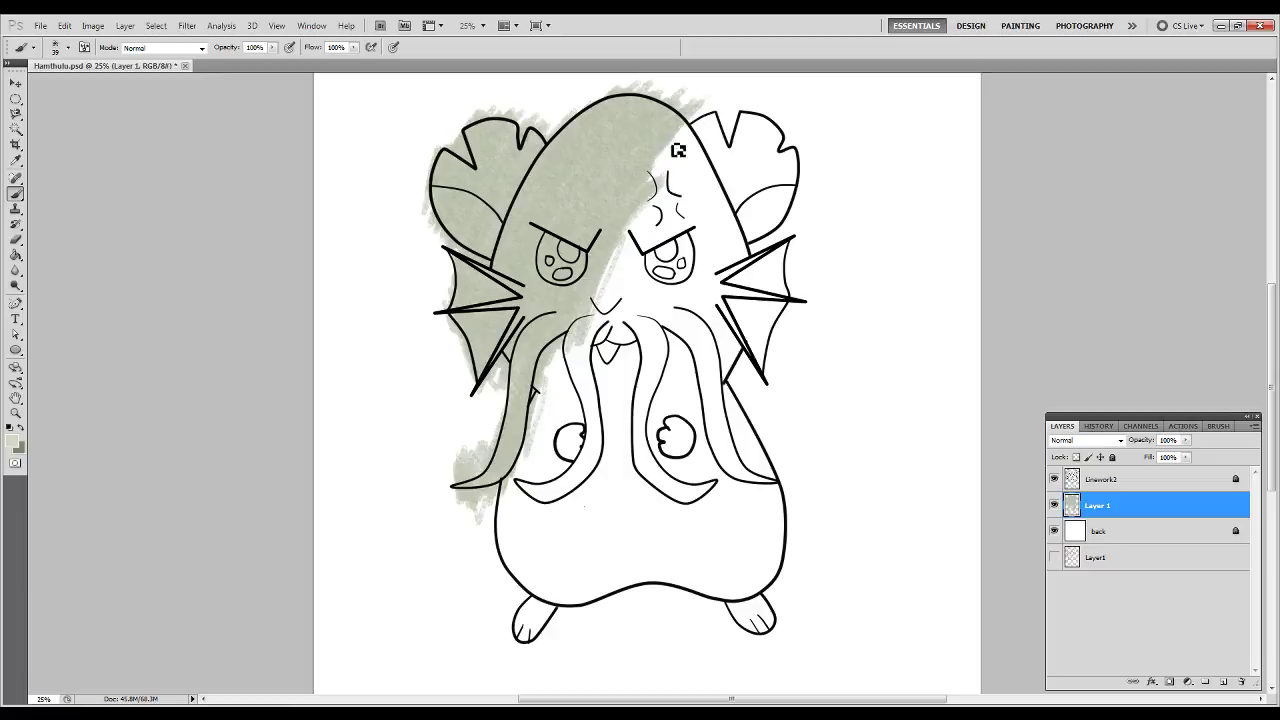
# Brush the grey-green base over the right side of the forehead and face, the right-hand ear and the right-hand fin.
pyautogui.moveTo(687, 157)
pyautogui.mouseDown()
pyautogui.moveTo(638, 210)
pyautogui.moveTo(732, 108)
pyautogui.mouseUp()
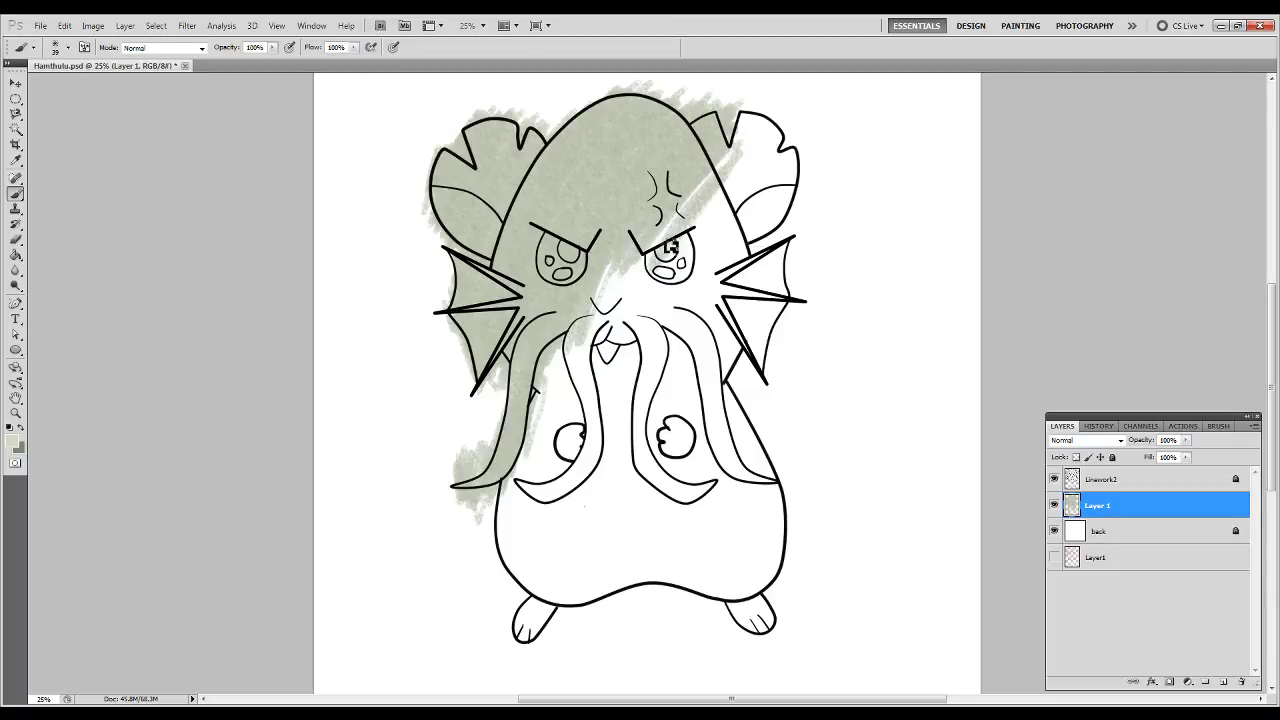
pyautogui.moveTo(706, 206)
pyautogui.mouseDown()
pyautogui.moveTo(740, 180)
pyautogui.moveTo(765, 125)
pyautogui.moveTo(733, 150)
pyautogui.moveTo(768, 132)
pyautogui.moveTo(762, 158)
pyautogui.moveTo(787, 156)
pyautogui.moveTo(761, 166)
pyautogui.mouseUp()
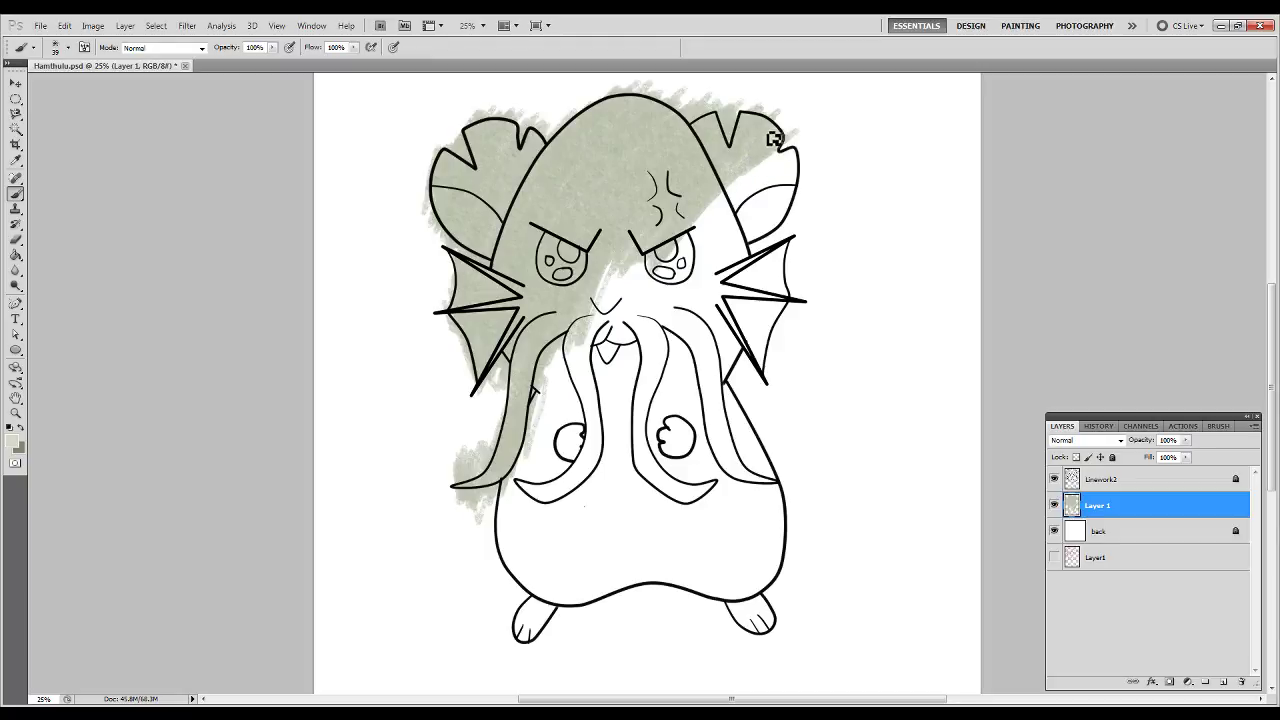
pyautogui.moveTo(769, 143); pyautogui.dragTo(747, 158)
pyautogui.moveTo(705, 226)
pyautogui.mouseDown()
pyautogui.moveTo(633, 290)
pyautogui.moveTo(621, 285)
pyautogui.moveTo(655, 250)
pyautogui.moveTo(605, 300)
pyautogui.mouseUp()
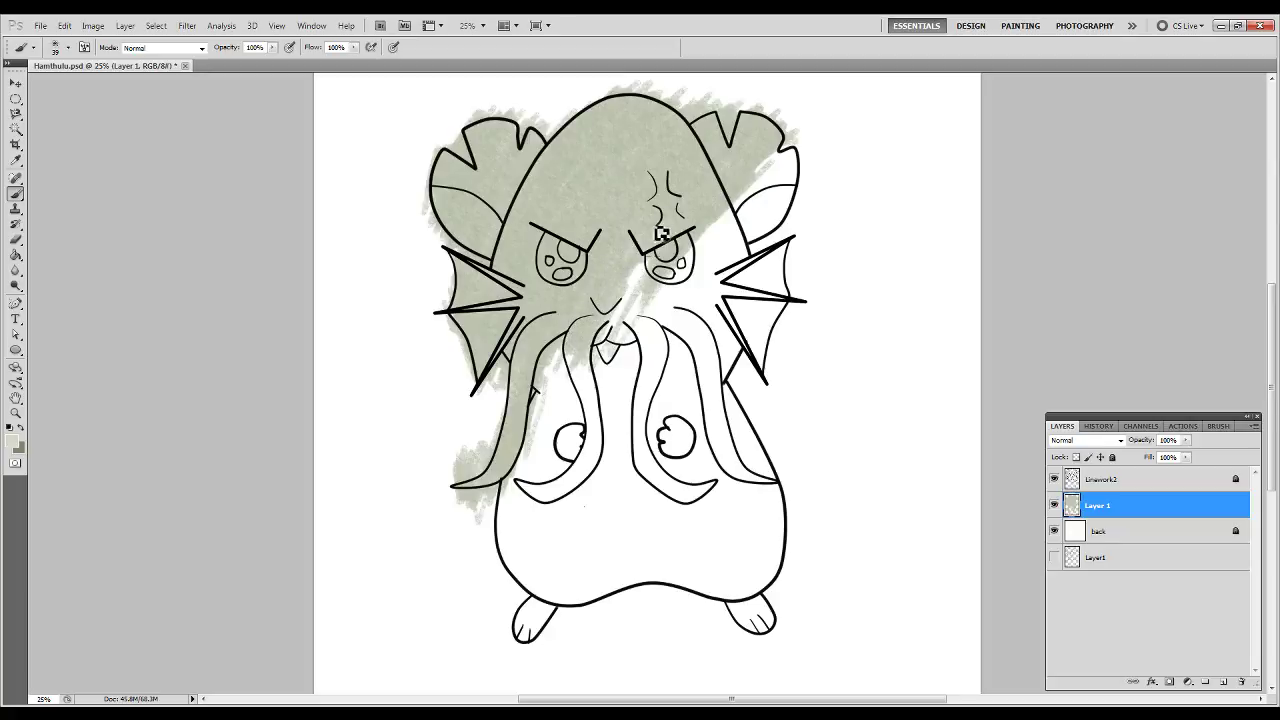
pyautogui.moveTo(624, 310)
pyautogui.mouseDown()
pyautogui.moveTo(640, 282)
pyautogui.moveTo(612, 318)
pyautogui.moveTo(639, 288)
pyautogui.mouseUp()
pyautogui.moveTo(684, 238); pyautogui.dragTo(641, 308)
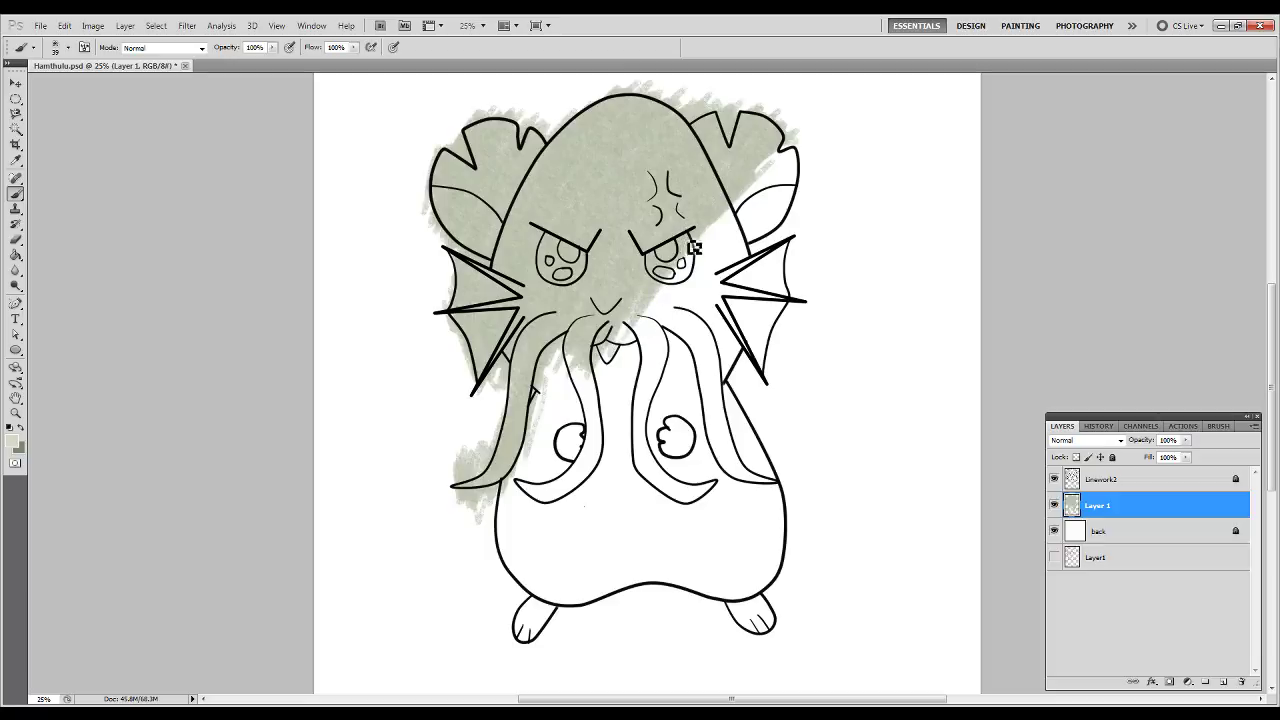
pyautogui.moveTo(793, 163)
pyautogui.mouseDown()
pyautogui.moveTo(731, 237)
pyautogui.moveTo(760, 198)
pyautogui.moveTo(793, 193)
pyautogui.moveTo(749, 257)
pyautogui.moveTo(776, 237)
pyautogui.moveTo(800, 211)
pyautogui.moveTo(789, 191)
pyautogui.moveTo(769, 214)
pyautogui.moveTo(781, 198)
pyautogui.moveTo(764, 203)
pyautogui.moveTo(804, 175)
pyautogui.moveTo(803, 200)
pyautogui.moveTo(752, 235)
pyautogui.moveTo(735, 228)
pyautogui.moveTo(720, 251)
pyautogui.moveTo(743, 207)
pyautogui.moveTo(726, 218)
pyautogui.moveTo(689, 289)
pyautogui.moveTo(685, 267)
pyautogui.moveTo(659, 284)
pyautogui.moveTo(700, 250)
pyautogui.moveTo(753, 282)
pyautogui.moveTo(689, 325)
pyautogui.moveTo(705, 309)
pyautogui.moveTo(698, 338)
pyautogui.moveTo(687, 320)
pyautogui.moveTo(650, 360)
pyautogui.moveTo(694, 275)
pyautogui.mouseUp()
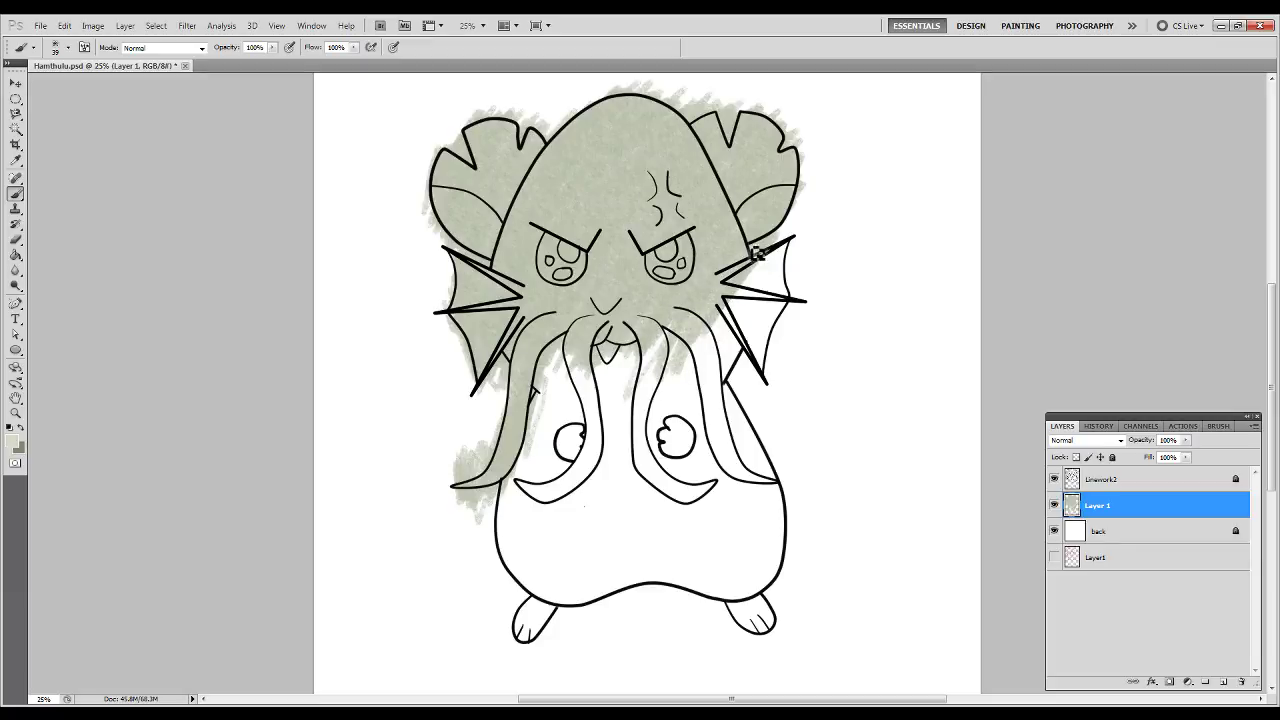
pyautogui.moveTo(755, 283)
pyautogui.mouseDown()
pyautogui.moveTo(749, 298)
pyautogui.moveTo(770, 264)
pyautogui.moveTo(786, 264)
pyautogui.moveTo(759, 391)
pyautogui.moveTo(766, 366)
pyautogui.mouseUp()
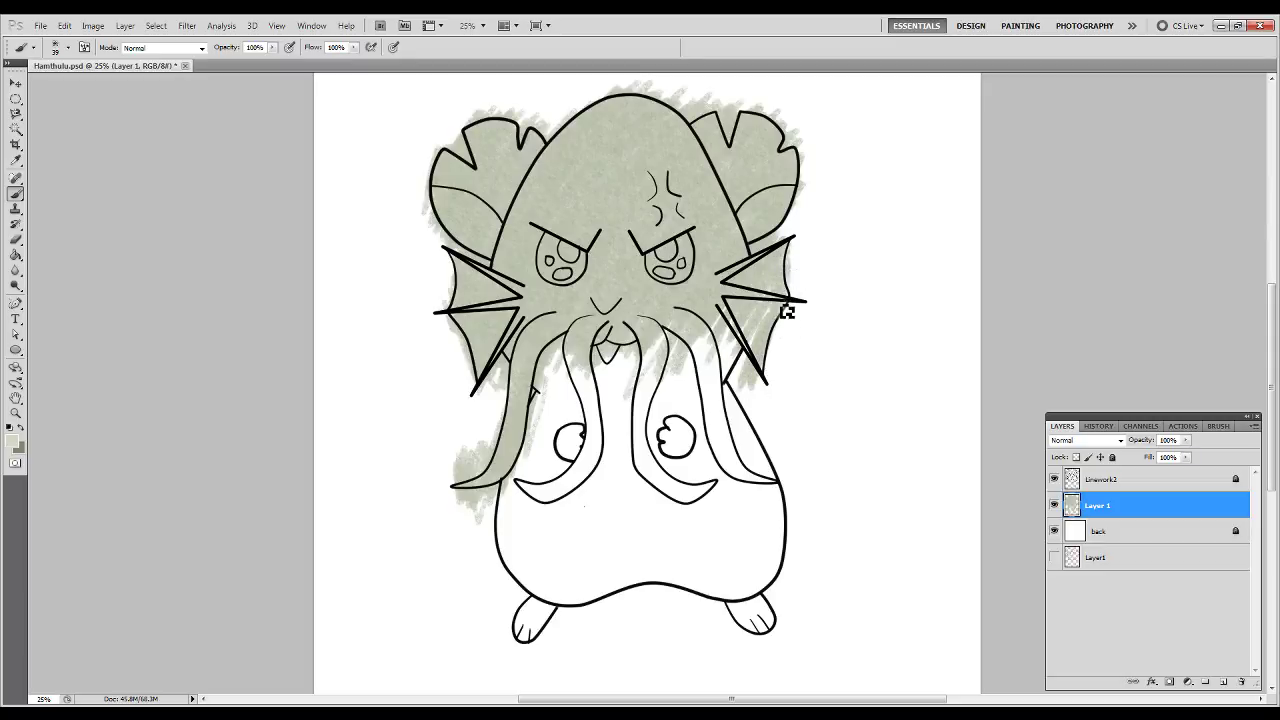
# Brush the base colour over the inner tentacles, the mouth area, the left-hand paw and the upper left side of the body.
pyautogui.moveTo(787, 312)
pyautogui.mouseDown()
pyautogui.moveTo(737, 382)
pyautogui.moveTo(749, 362)
pyautogui.moveTo(713, 387)
pyautogui.moveTo(719, 365)
pyautogui.moveTo(693, 378)
pyautogui.moveTo(649, 426)
pyautogui.moveTo(637, 406)
pyautogui.moveTo(678, 361)
pyautogui.moveTo(719, 374)
pyautogui.moveTo(707, 421)
pyautogui.moveTo(664, 392)
pyautogui.mouseUp()
pyautogui.moveTo(556, 346)
pyautogui.mouseDown()
pyautogui.moveTo(534, 468)
pyautogui.moveTo(579, 375)
pyautogui.moveTo(615, 378)
pyautogui.moveTo(622, 365)
pyautogui.moveTo(583, 431)
pyautogui.moveTo(575, 417)
pyautogui.moveTo(600, 374)
pyautogui.moveTo(507, 496)
pyautogui.moveTo(521, 594)
pyautogui.moveTo(517, 532)
pyautogui.moveTo(520, 553)
pyautogui.moveTo(486, 493)
pyautogui.mouseUp()
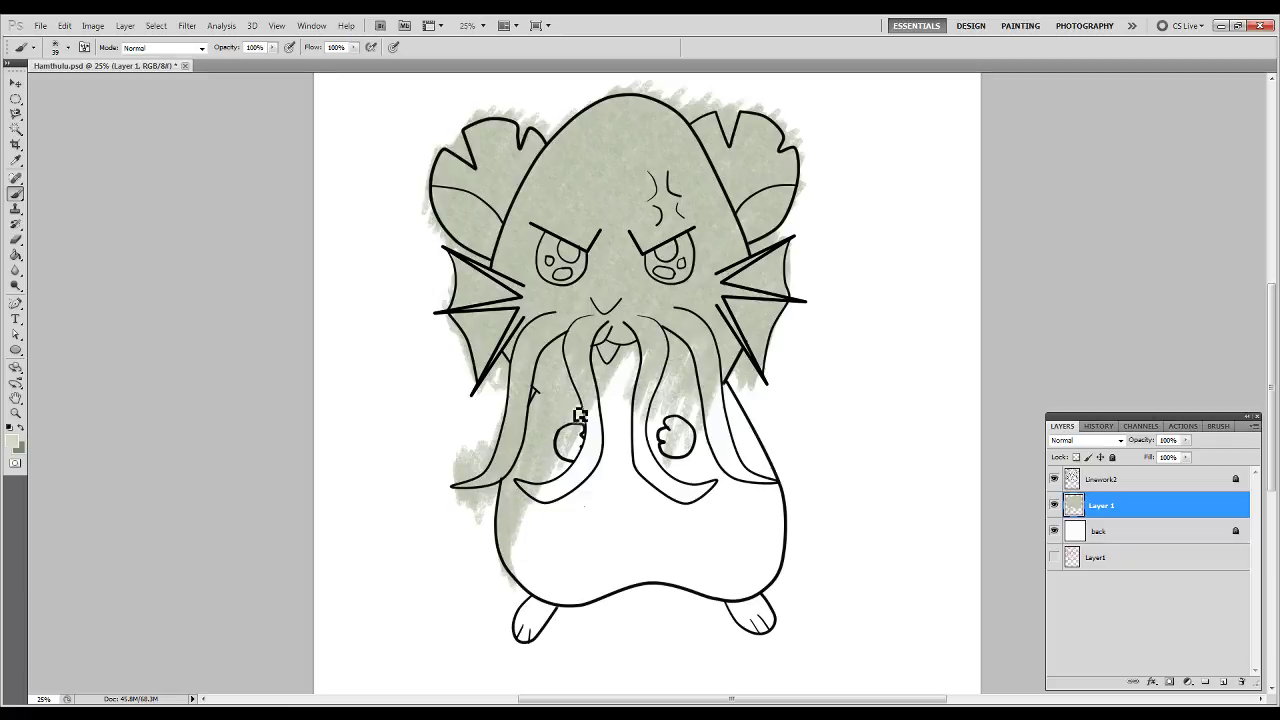
pyautogui.moveTo(556, 424)
pyautogui.mouseDown()
pyautogui.moveTo(566, 476)
pyautogui.moveTo(628, 379)
pyautogui.moveTo(590, 434)
pyautogui.mouseUp()
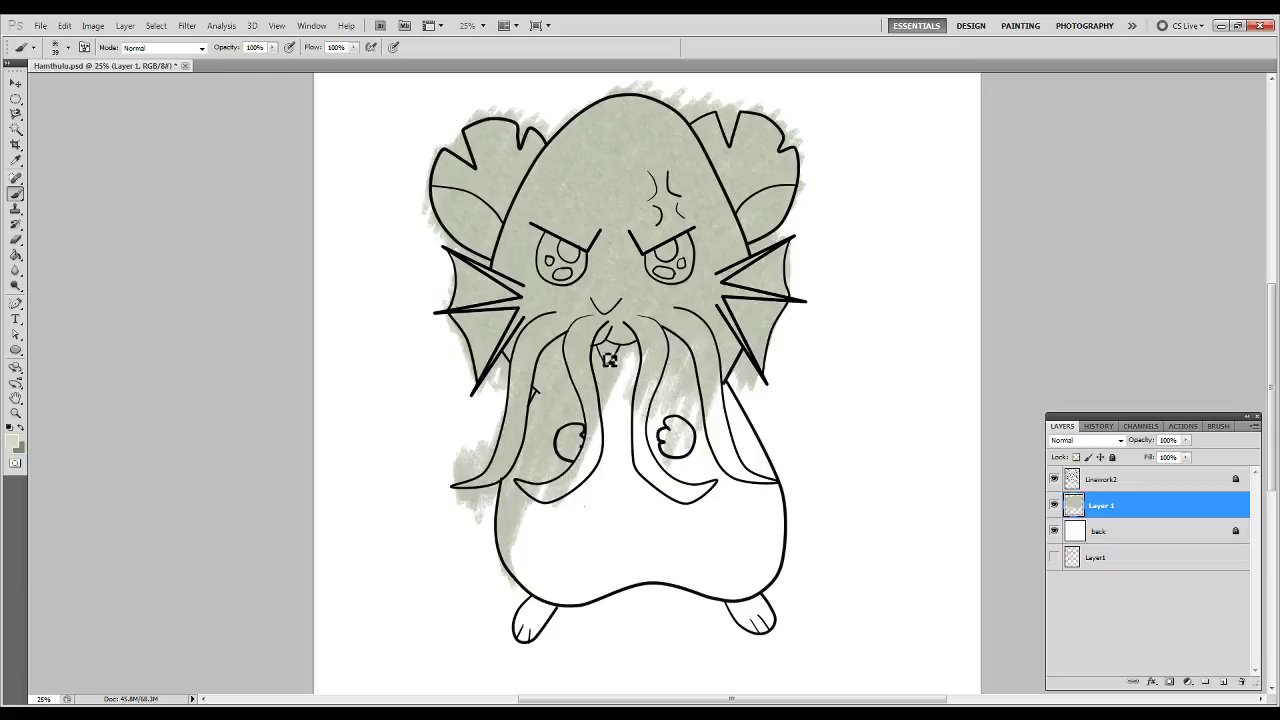
pyautogui.moveTo(602, 430); pyautogui.dragTo(627, 357)
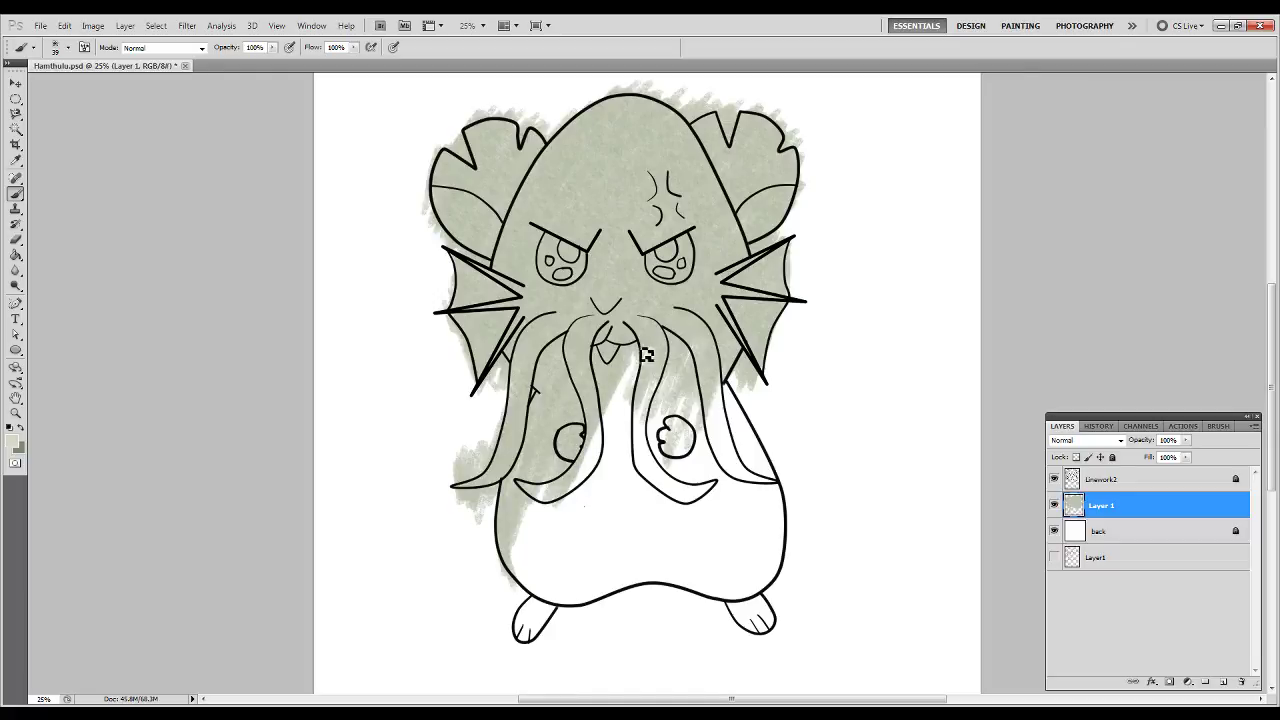
pyautogui.moveTo(566, 505)
pyautogui.mouseDown()
pyautogui.moveTo(537, 496)
pyautogui.moveTo(548, 477)
pyautogui.moveTo(524, 471)
pyautogui.moveTo(516, 513)
pyautogui.mouseUp()
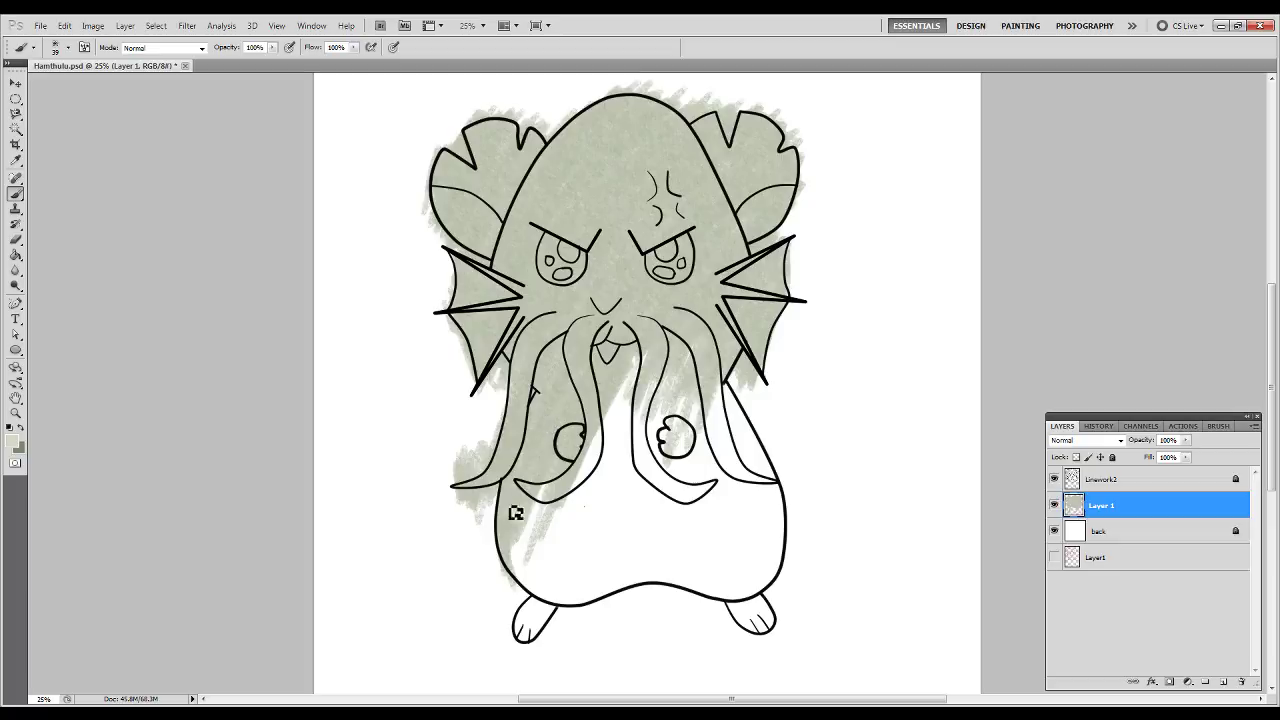
# Fill the rest of the body, the right-hand tentacles and paw, and both feet with the grey-green base colour.
pyautogui.moveTo(528, 574)
pyautogui.mouseDown()
pyautogui.moveTo(528, 608)
pyautogui.moveTo(533, 587)
pyautogui.moveTo(548, 593)
pyautogui.moveTo(534, 603)
pyautogui.moveTo(530, 588)
pyautogui.moveTo(526, 605)
pyautogui.moveTo(547, 631)
pyautogui.moveTo(538, 597)
pyautogui.moveTo(517, 587)
pyautogui.moveTo(519, 549)
pyautogui.moveTo(557, 578)
pyautogui.moveTo(576, 543)
pyautogui.moveTo(569, 591)
pyautogui.moveTo(609, 424)
pyautogui.moveTo(560, 553)
pyautogui.moveTo(561, 509)
pyautogui.moveTo(653, 349)
pyautogui.moveTo(634, 370)
pyautogui.moveTo(634, 396)
pyautogui.moveTo(673, 389)
pyautogui.moveTo(656, 429)
pyautogui.moveTo(644, 409)
pyautogui.moveTo(630, 427)
pyautogui.moveTo(674, 370)
pyautogui.moveTo(665, 411)
pyautogui.moveTo(691, 376)
pyautogui.mouseUp()
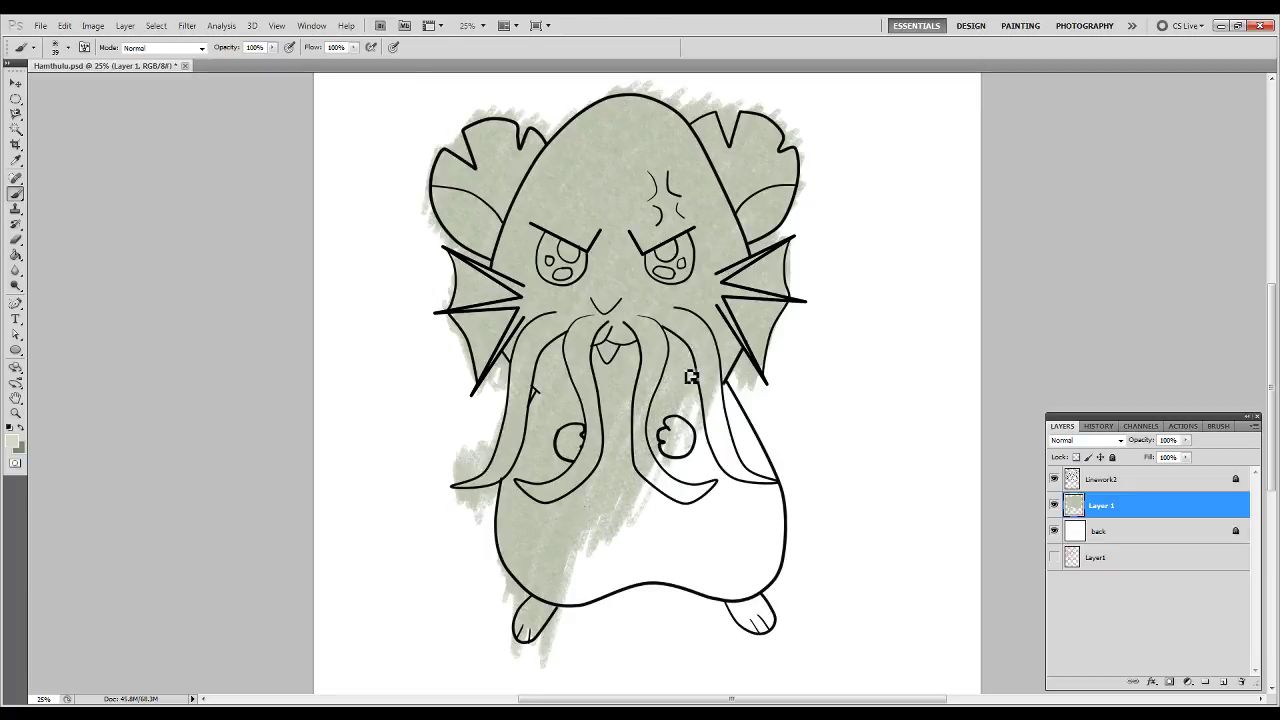
pyautogui.moveTo(597, 511)
pyautogui.mouseDown()
pyautogui.moveTo(640, 510)
pyautogui.moveTo(649, 529)
pyautogui.moveTo(629, 537)
pyautogui.moveTo(623, 480)
pyautogui.moveTo(606, 527)
pyautogui.moveTo(583, 537)
pyautogui.moveTo(581, 628)
pyautogui.moveTo(552, 612)
pyautogui.moveTo(541, 630)
pyautogui.moveTo(580, 646)
pyautogui.moveTo(620, 610)
pyautogui.moveTo(610, 597)
pyautogui.moveTo(651, 491)
pyautogui.mouseUp()
pyautogui.moveTo(688, 430)
pyautogui.mouseDown()
pyautogui.moveTo(732, 375)
pyautogui.moveTo(724, 394)
pyautogui.moveTo(746, 380)
pyautogui.moveTo(734, 400)
pyautogui.moveTo(765, 337)
pyautogui.moveTo(711, 409)
pyautogui.mouseUp()
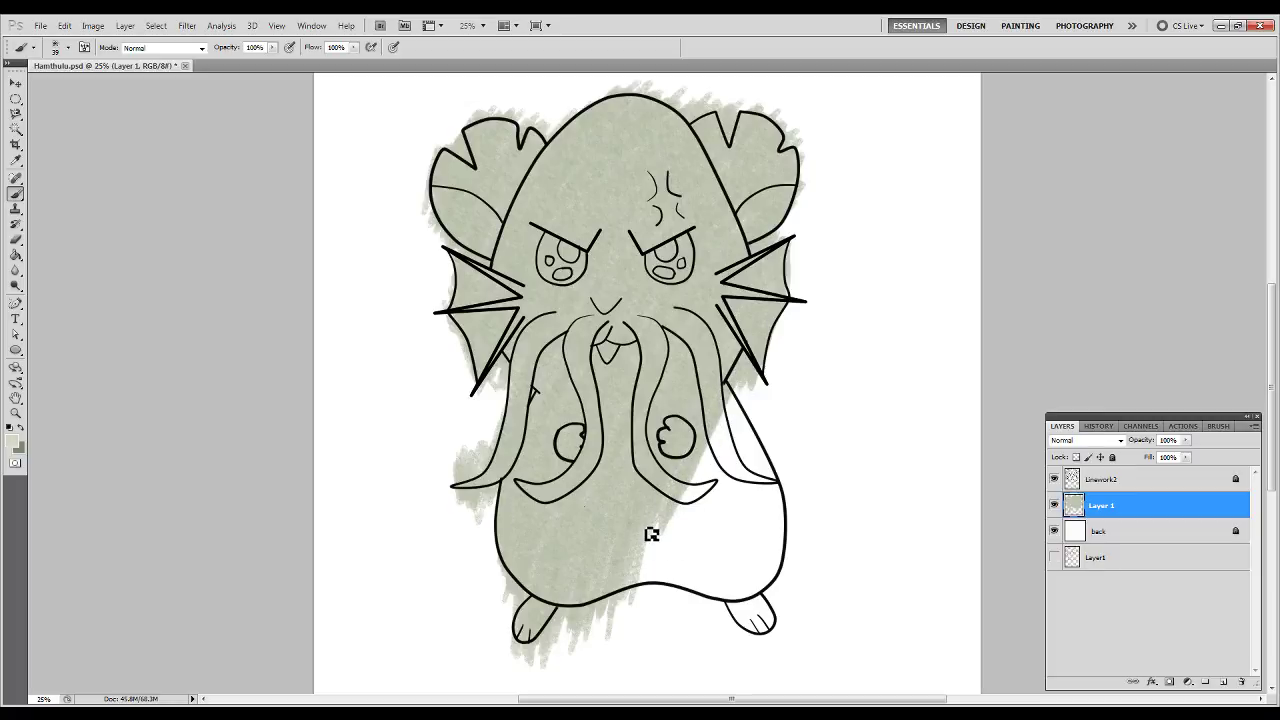
pyautogui.moveTo(735, 409)
pyautogui.mouseDown()
pyautogui.moveTo(696, 482)
pyautogui.moveTo(673, 584)
pyautogui.moveTo(673, 568)
pyautogui.moveTo(685, 583)
pyautogui.moveTo(673, 584)
pyautogui.moveTo(725, 494)
pyautogui.moveTo(667, 543)
pyautogui.moveTo(648, 608)
pyautogui.moveTo(631, 612)
pyautogui.moveTo(654, 622)
pyautogui.moveTo(669, 571)
pyautogui.moveTo(654, 614)
pyautogui.moveTo(682, 619)
pyautogui.moveTo(663, 591)
pyautogui.moveTo(642, 604)
pyautogui.moveTo(650, 526)
pyautogui.moveTo(703, 471)
pyautogui.moveTo(676, 553)
pyautogui.moveTo(660, 560)
pyautogui.moveTo(748, 428)
pyautogui.moveTo(761, 428)
pyautogui.moveTo(691, 608)
pyautogui.moveTo(694, 530)
pyautogui.moveTo(710, 509)
pyautogui.moveTo(686, 552)
pyautogui.moveTo(721, 546)
pyautogui.moveTo(779, 401)
pyautogui.moveTo(752, 465)
pyautogui.moveTo(726, 631)
pyautogui.mouseUp()
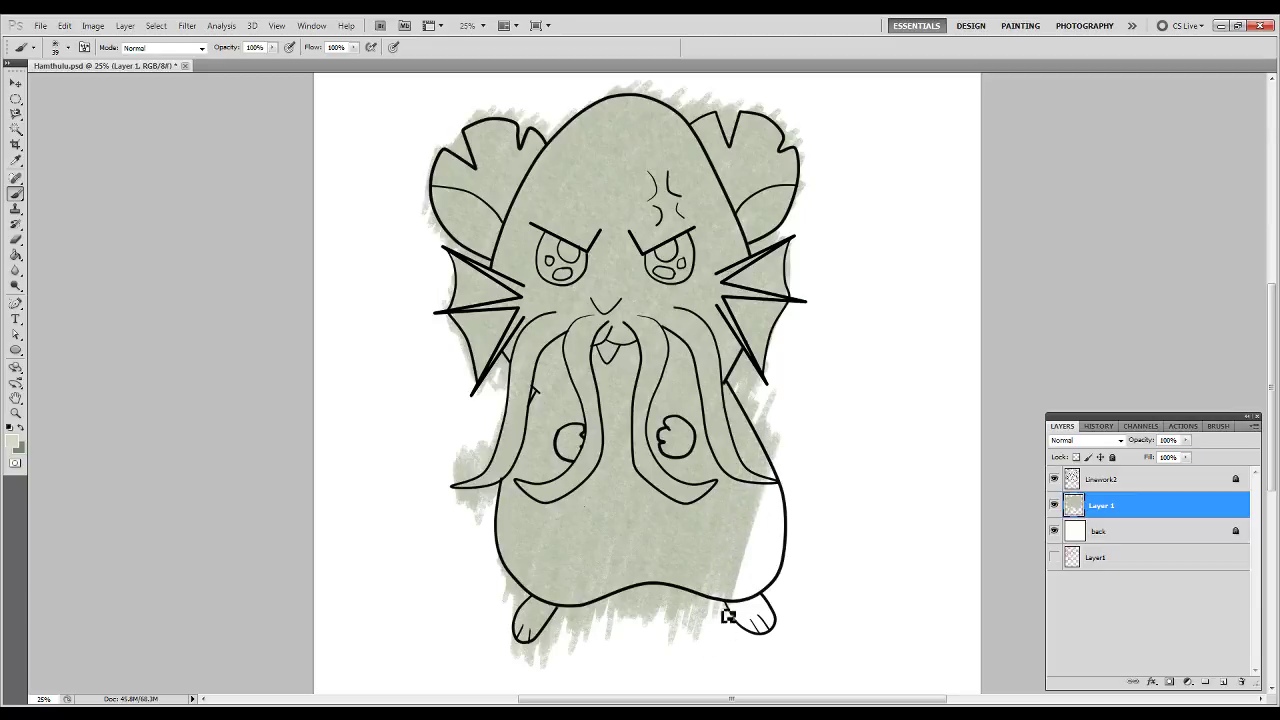
pyautogui.moveTo(750, 532)
pyautogui.mouseDown()
pyautogui.moveTo(779, 482)
pyautogui.moveTo(769, 526)
pyautogui.moveTo(791, 465)
pyautogui.moveTo(780, 500)
pyautogui.moveTo(801, 472)
pyautogui.moveTo(788, 486)
pyautogui.mouseUp()
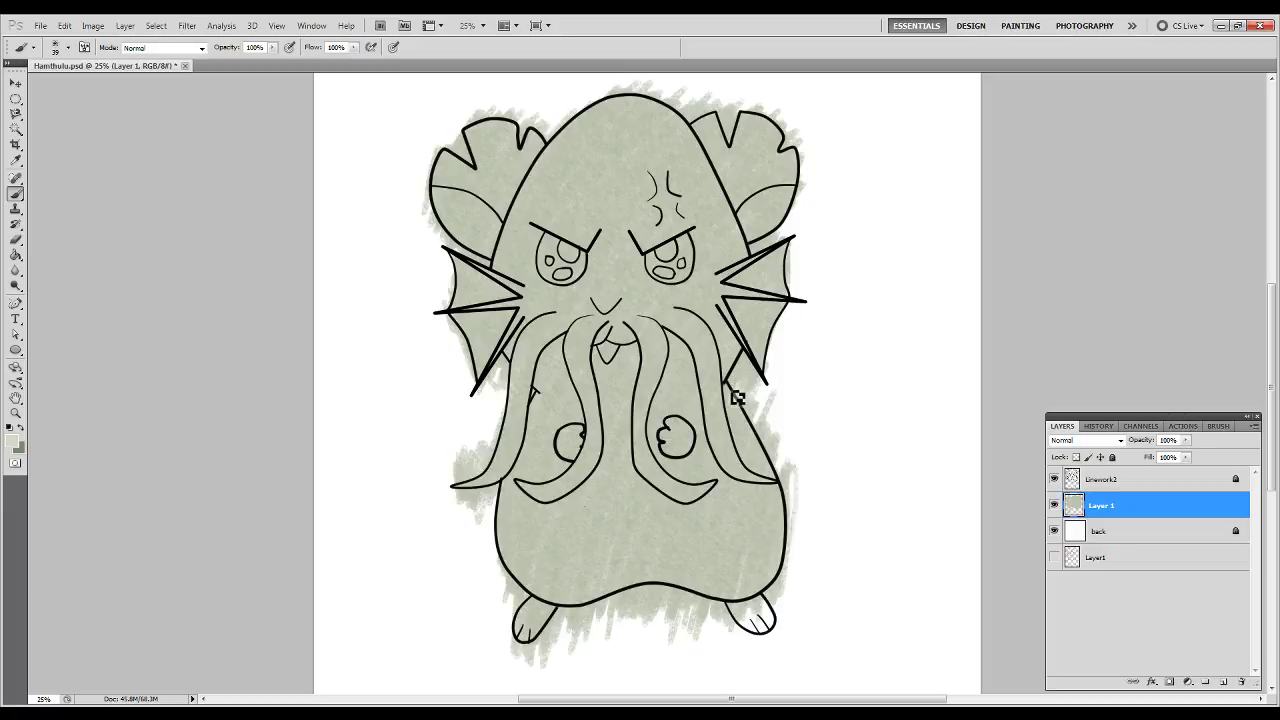
pyautogui.moveTo(778, 462)
pyautogui.mouseDown()
pyautogui.moveTo(807, 556)
pyautogui.moveTo(768, 675)
pyautogui.moveTo(758, 624)
pyautogui.mouseUp()
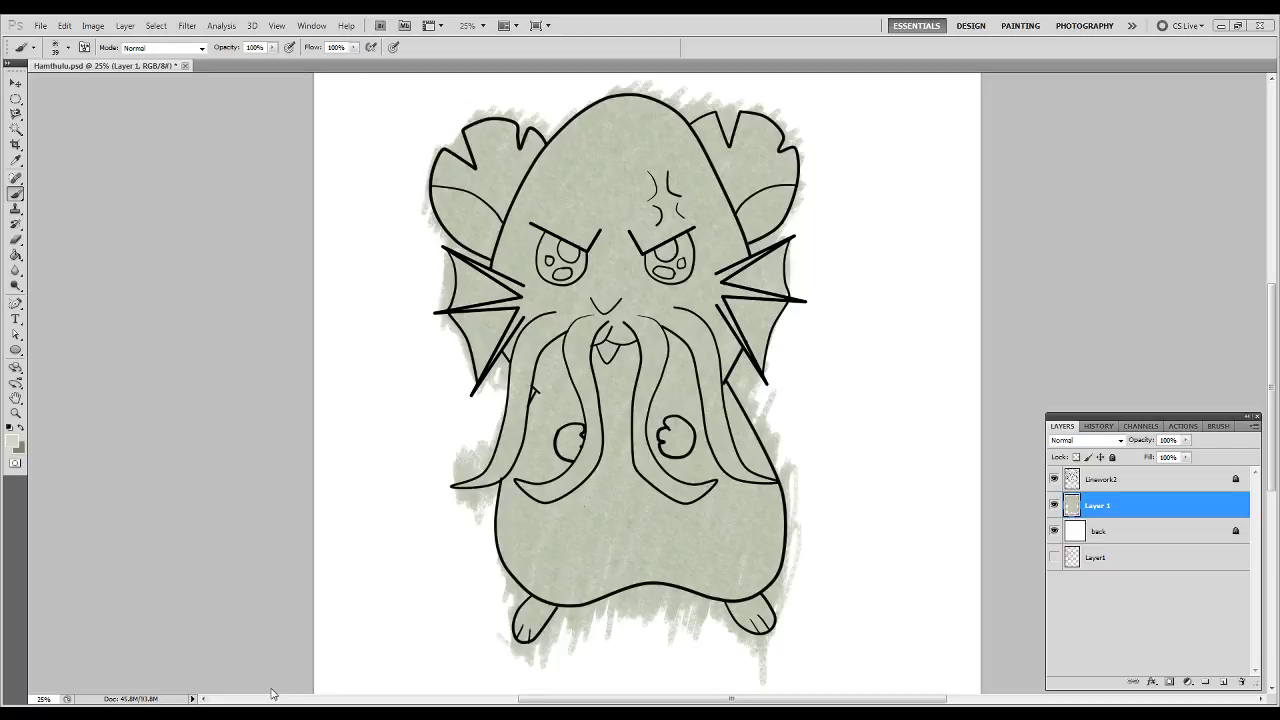
# Switch to the browser, reopen the closed cthulhu image search and close the Hampedia and image tabs restored along with it.
pyautogui.hotkey('alt', 'Tab')
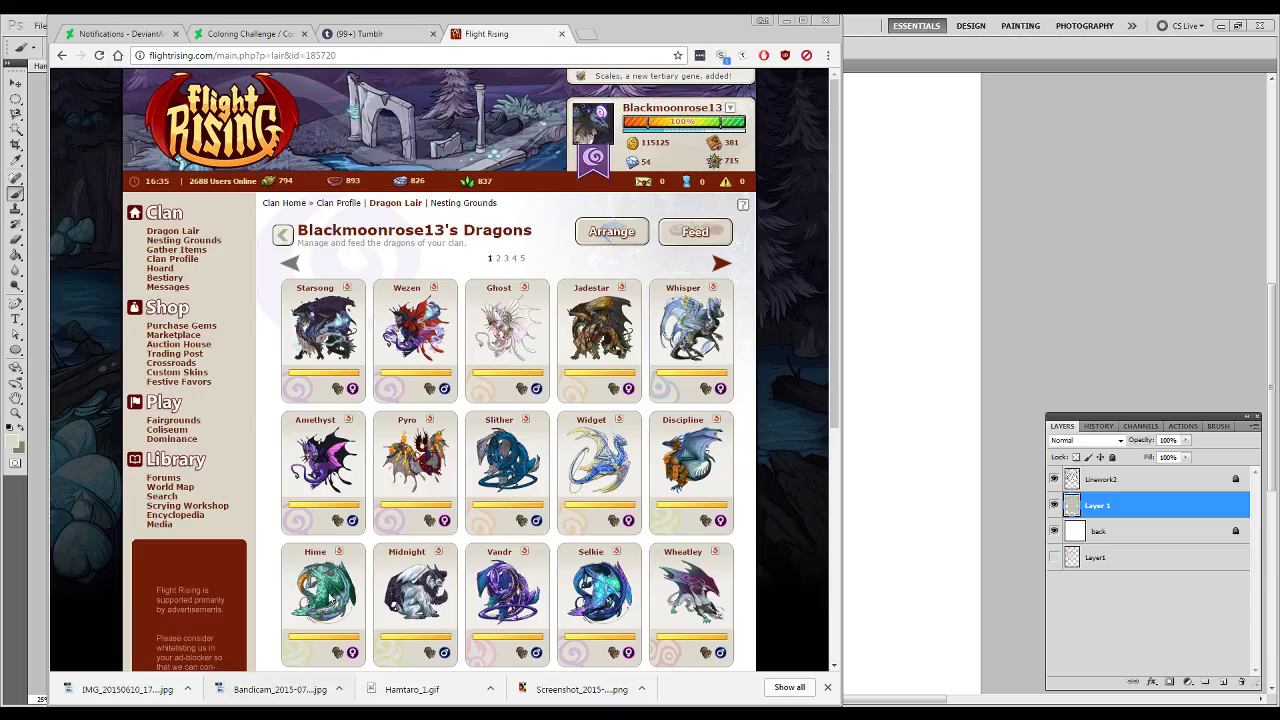
pyautogui.rightClick(495, 38)
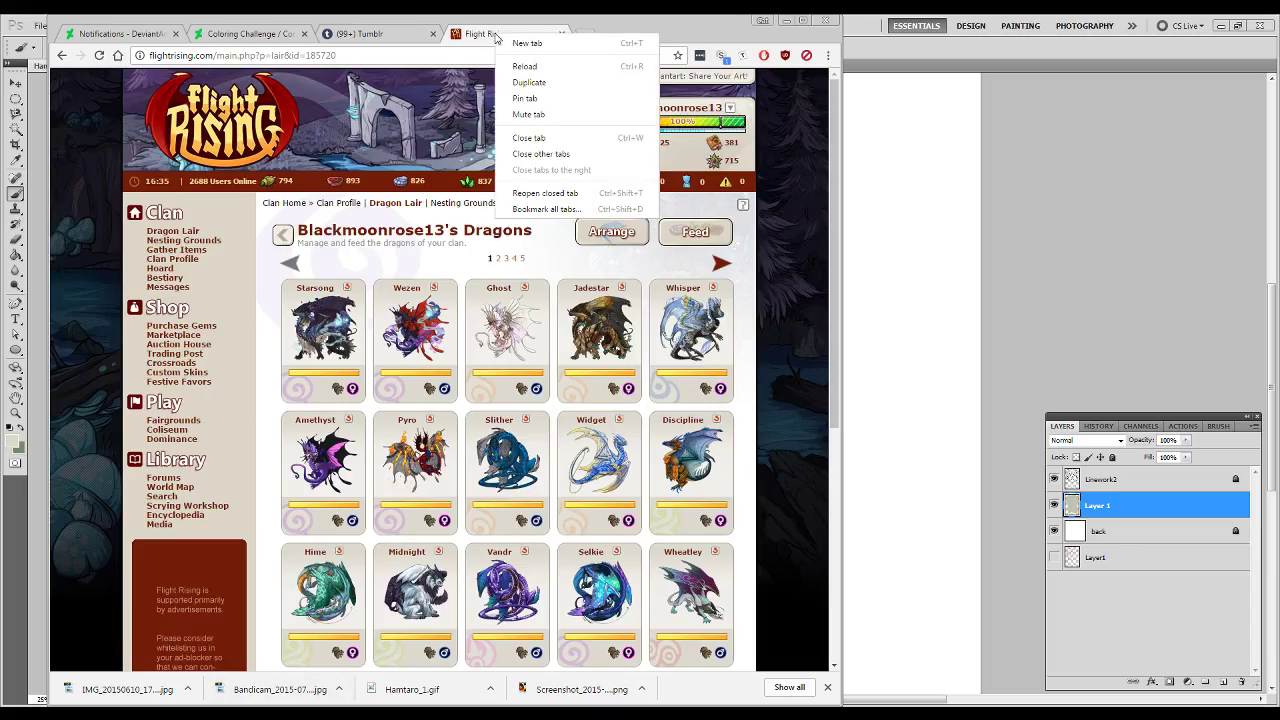
pyautogui.click(560, 198)
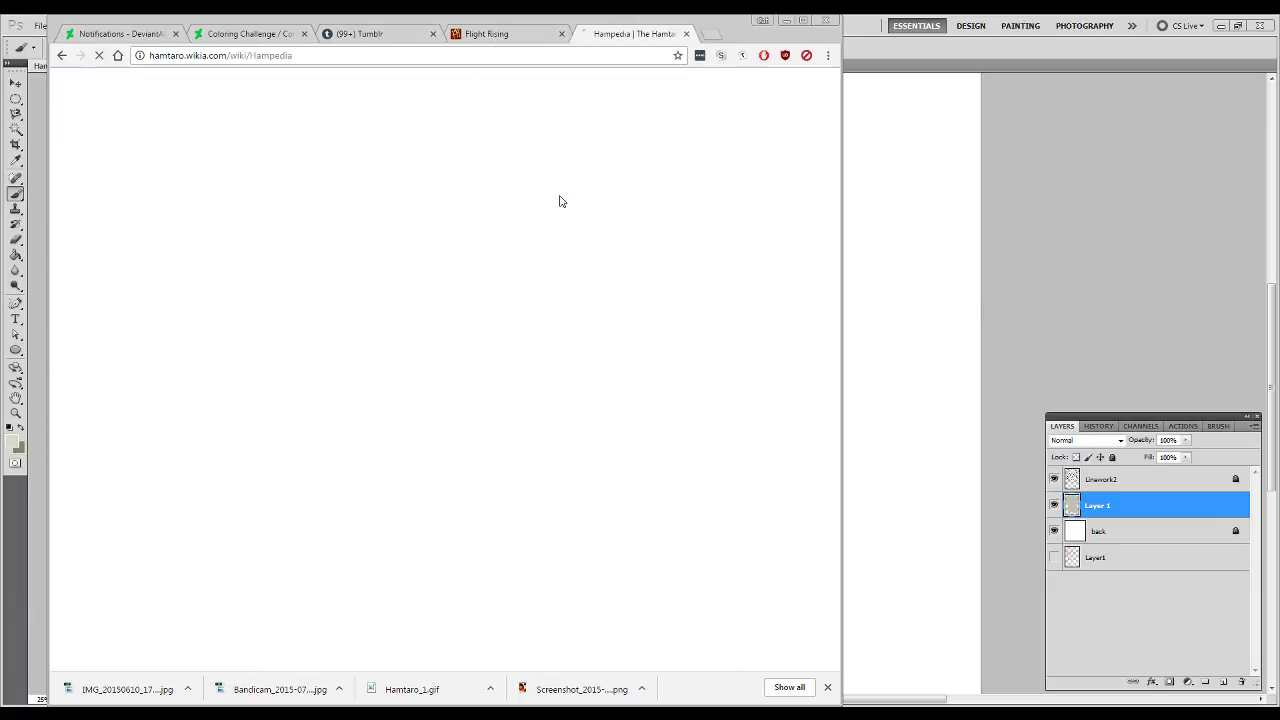
pyautogui.rightClick(632, 43)
pyautogui.click(665, 191)
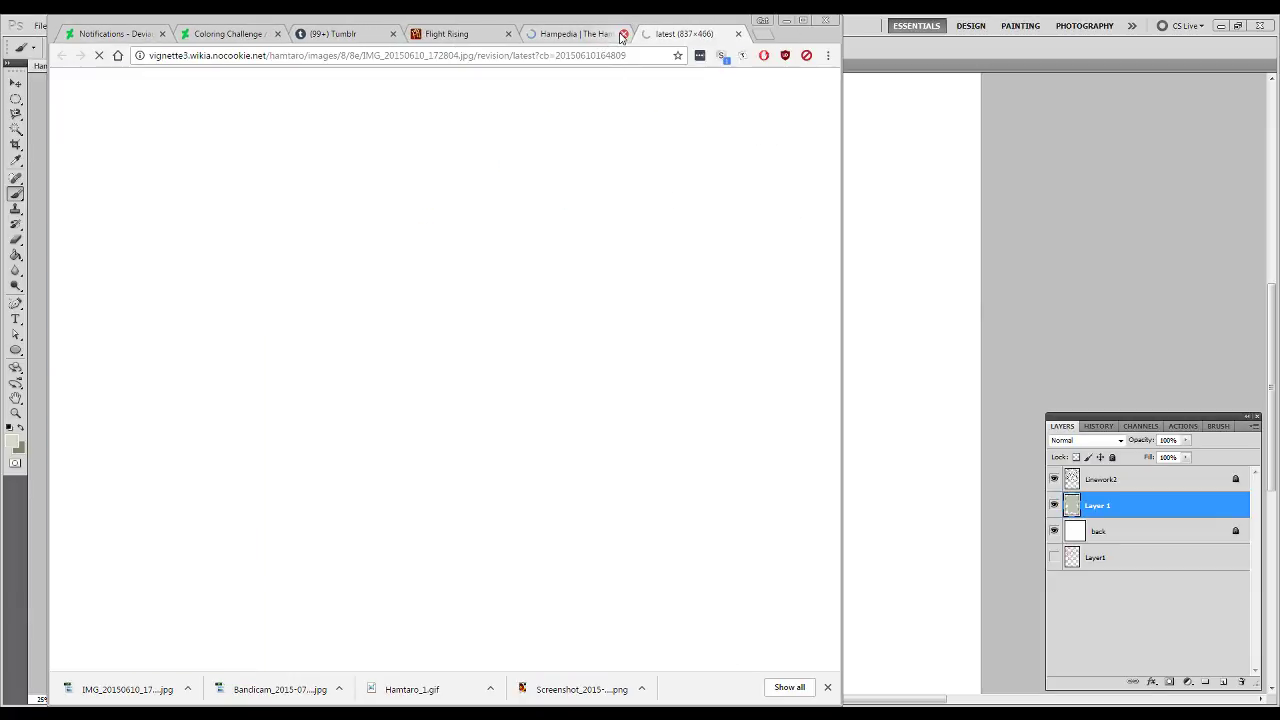
pyautogui.rightClick(657, 38)
pyautogui.click(715, 196)
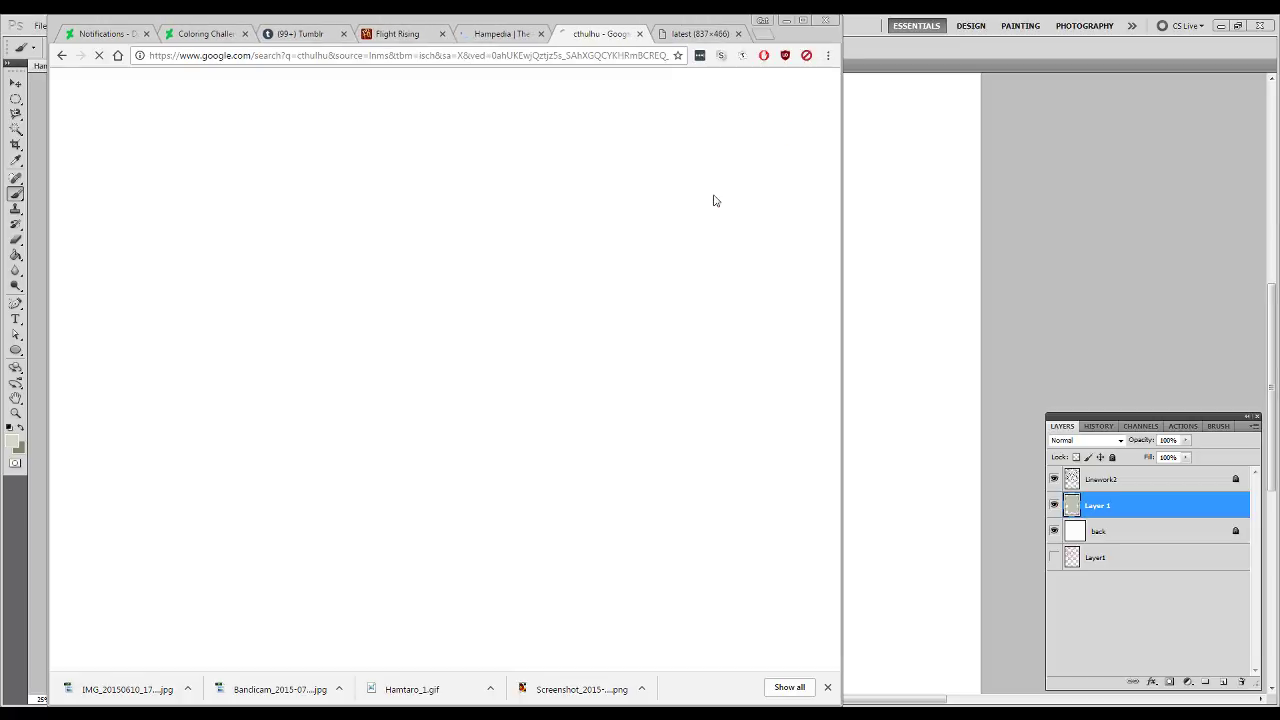
pyautogui.click(542, 34)
pyautogui.click(640, 34)
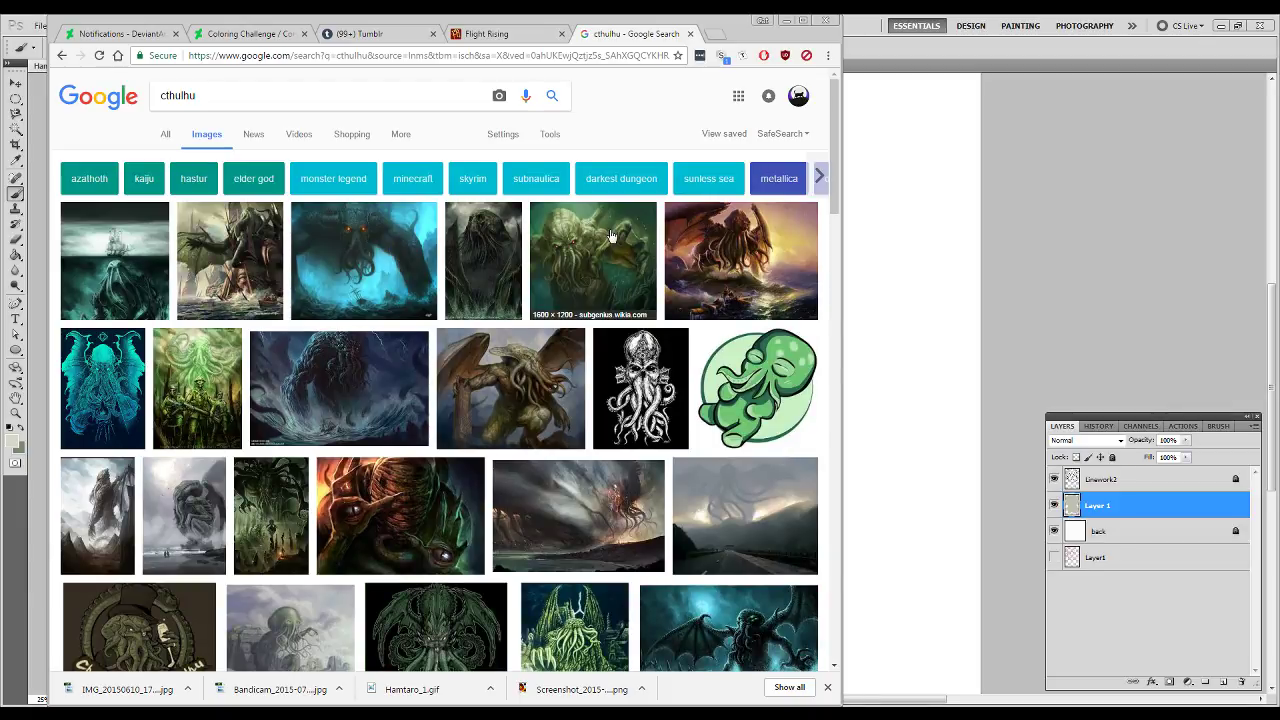
# Look through the cthulhu image results for colour reference and return to Photoshop.
pyautogui.scroll(-2, 592, 443)
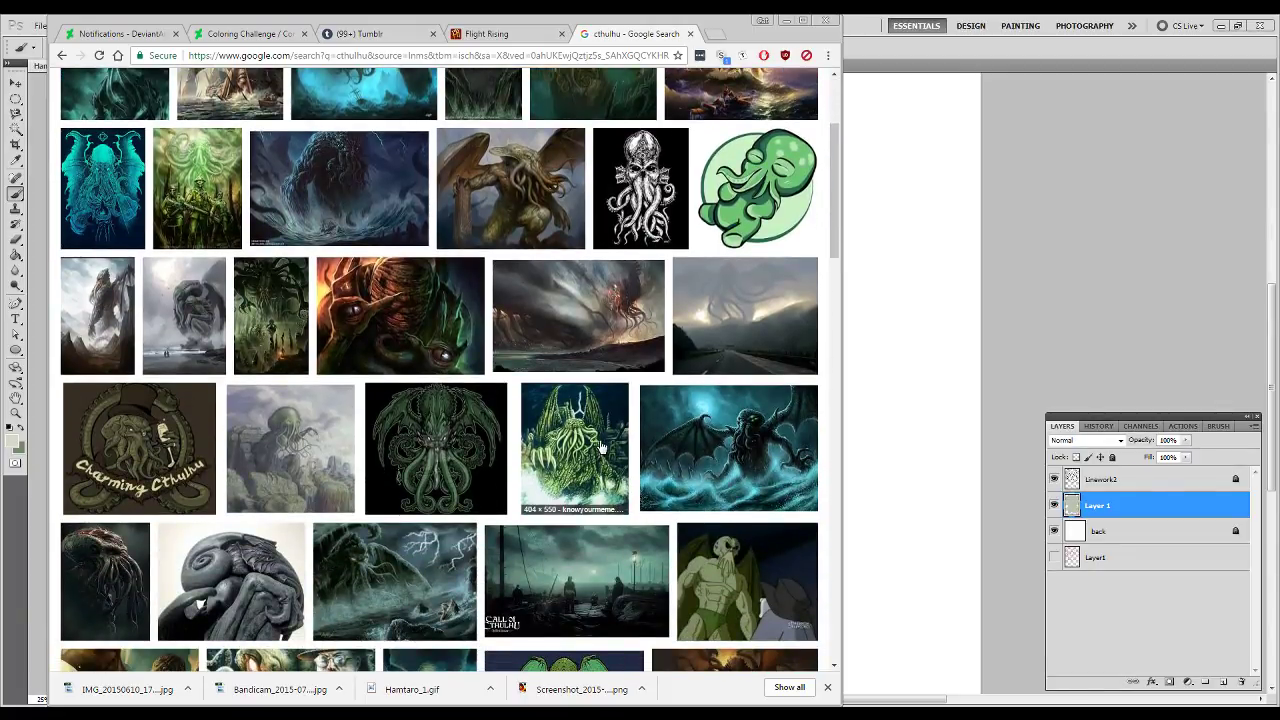
pyautogui.scroll(-2, 601, 447)
pyautogui.scroll(4, 601, 447)
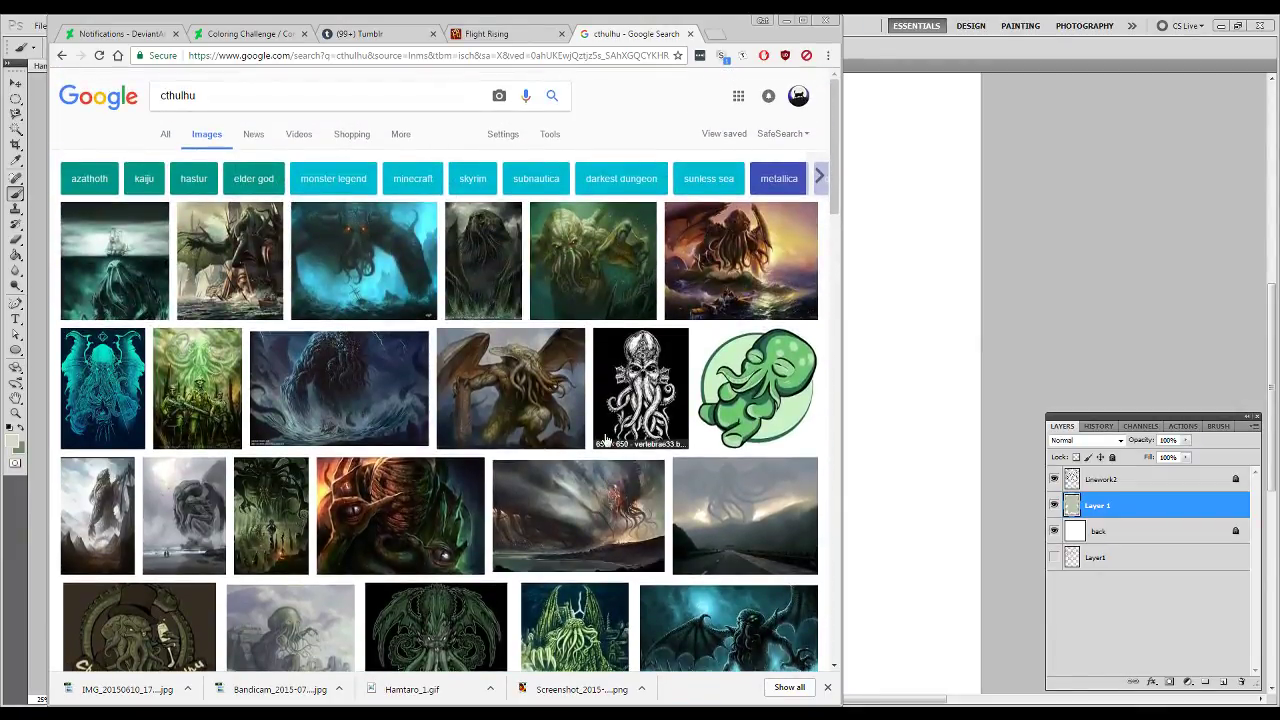
pyautogui.scroll(-2, 604, 440)
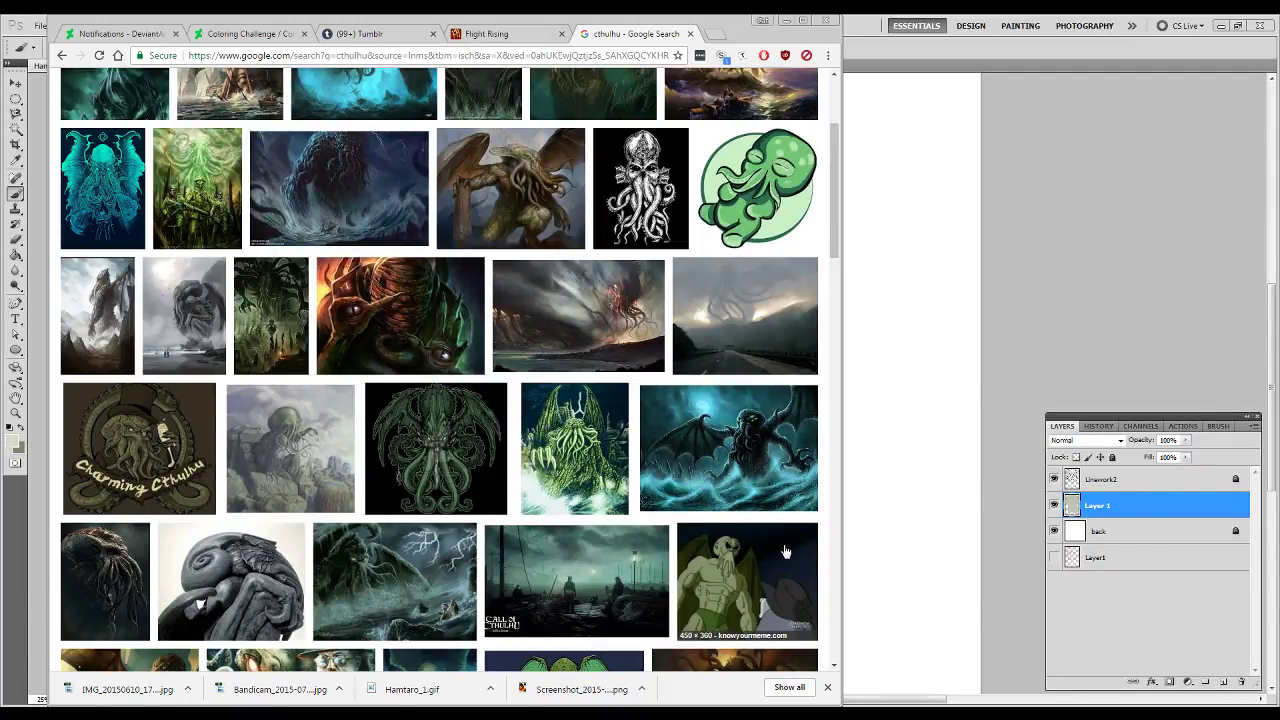
pyautogui.scroll(2, 620, 553)
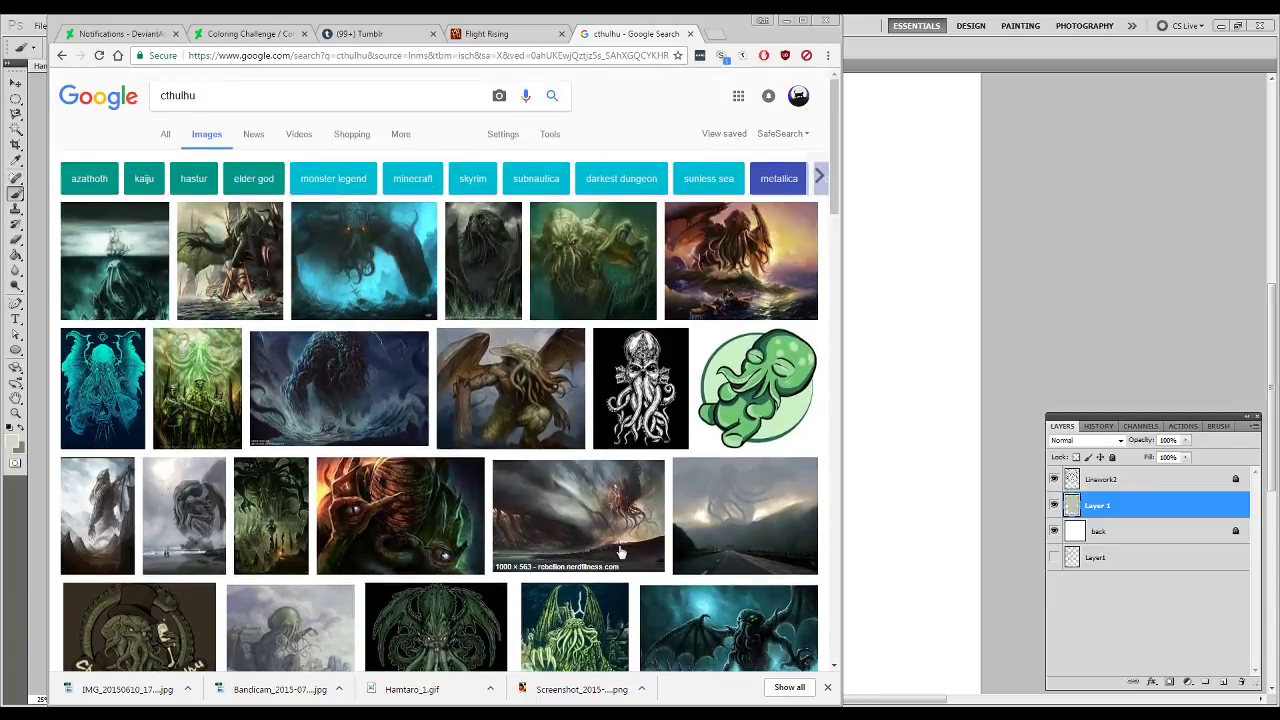
pyautogui.click(1066, 266)
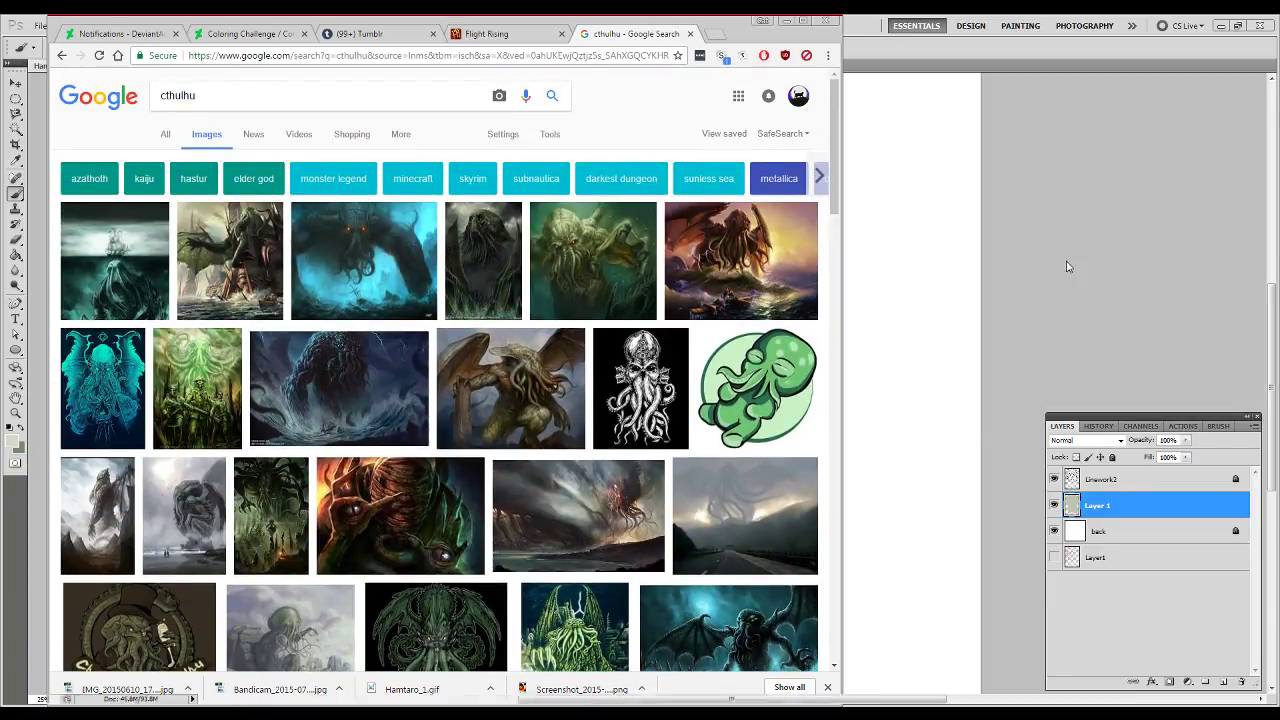
# Add a new layer above Layer 1 and ready the Brush with the darker grey-green as foreground colour.
pyautogui.click(1222, 682)
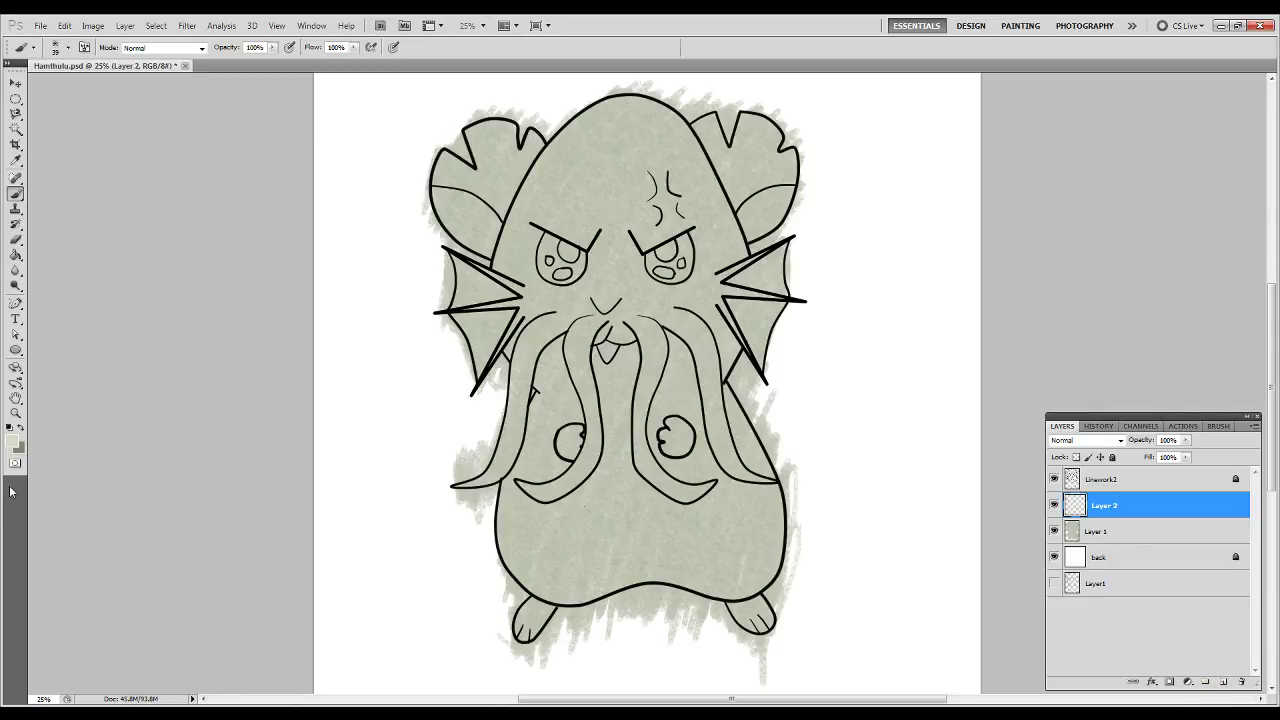
pyautogui.press('c')
pyautogui.press('x')
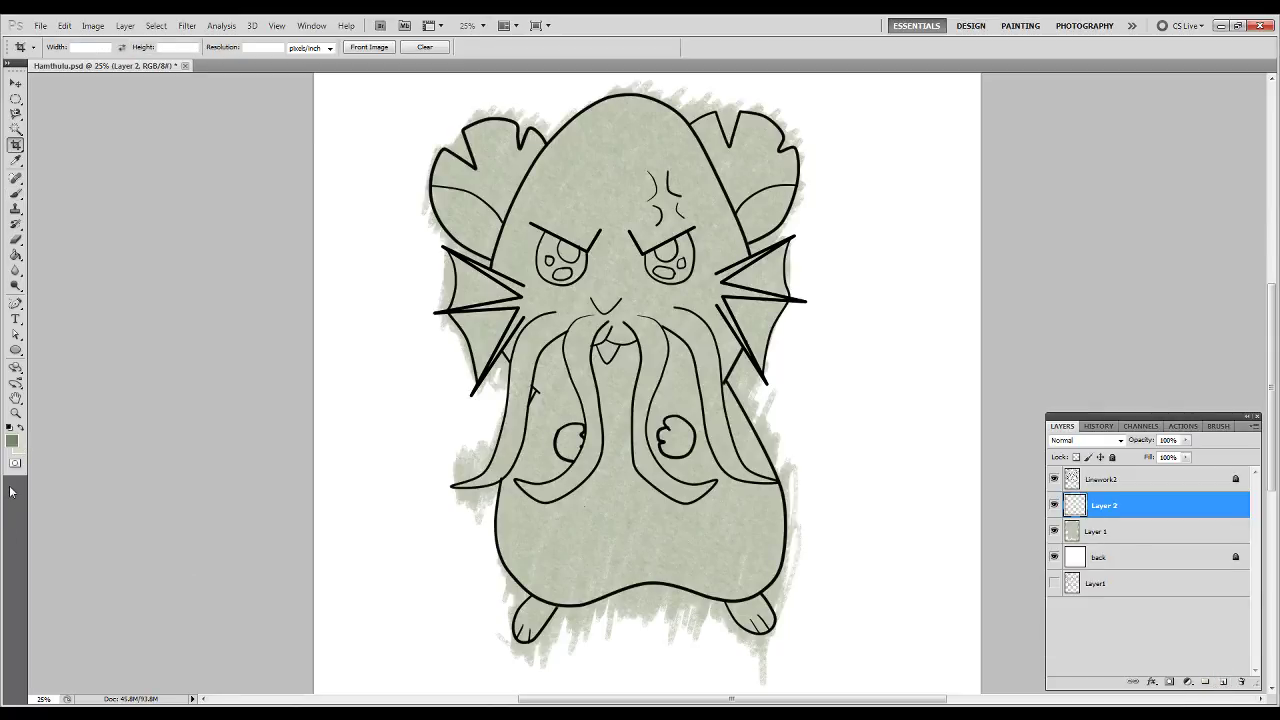
pyautogui.press('b')
# Undo a trial stroke, enlarge the brush to 250 px and paint darker green over the left-hand ear and upper head on Layer 2.
pyautogui.moveTo(586, 190)
pyautogui.mouseDown()
pyautogui.moveTo(541, 266)
pyautogui.moveTo(593, 154)
pyautogui.moveTo(559, 199)
pyautogui.moveTo(574, 172)
pyautogui.moveTo(562, 170)
pyautogui.moveTo(518, 228)
pyautogui.mouseUp()
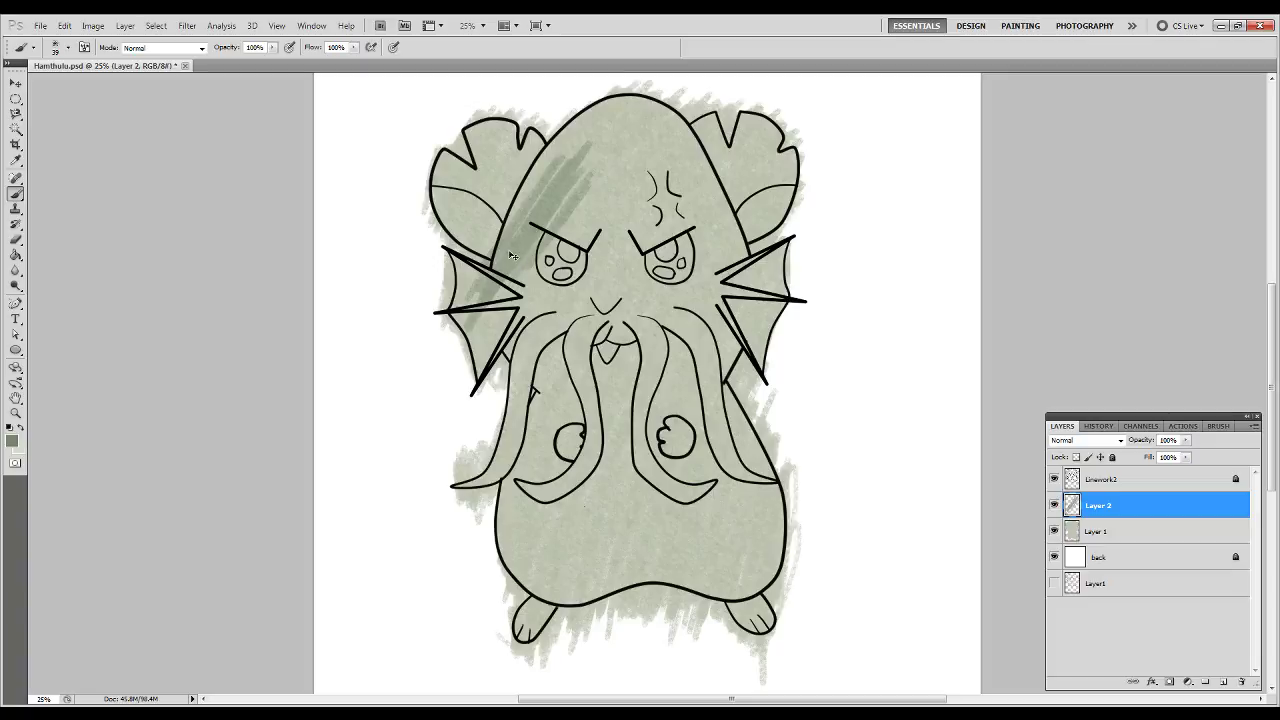
pyautogui.hotkey('ctrl', 'z')
pyautogui.press(']')
pyautogui.press(']')
pyautogui.press(']')
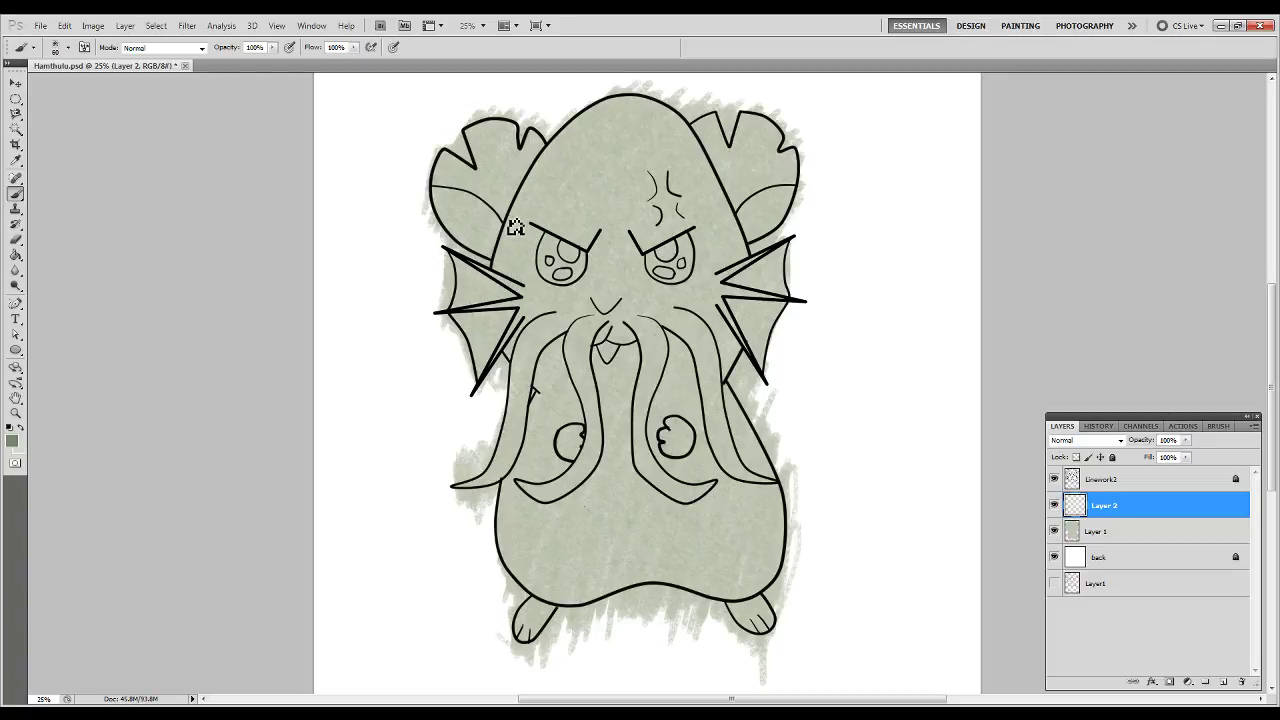
pyautogui.press(']')
pyautogui.press(']')
pyautogui.press(']')
pyautogui.press(']')
pyautogui.press(']')
pyautogui.press(']')
pyautogui.moveTo(480, 205)
pyautogui.mouseDown()
pyautogui.moveTo(532, 121)
pyautogui.moveTo(482, 156)
pyautogui.moveTo(482, 122)
pyautogui.moveTo(455, 152)
pyautogui.moveTo(477, 125)
pyautogui.moveTo(449, 143)
pyautogui.moveTo(492, 98)
pyautogui.moveTo(412, 190)
pyautogui.moveTo(433, 156)
pyautogui.moveTo(428, 176)
pyautogui.moveTo(468, 201)
pyautogui.moveTo(575, 126)
pyautogui.moveTo(585, 151)
pyautogui.moveTo(551, 206)
pyautogui.moveTo(559, 214)
pyautogui.mouseUp()
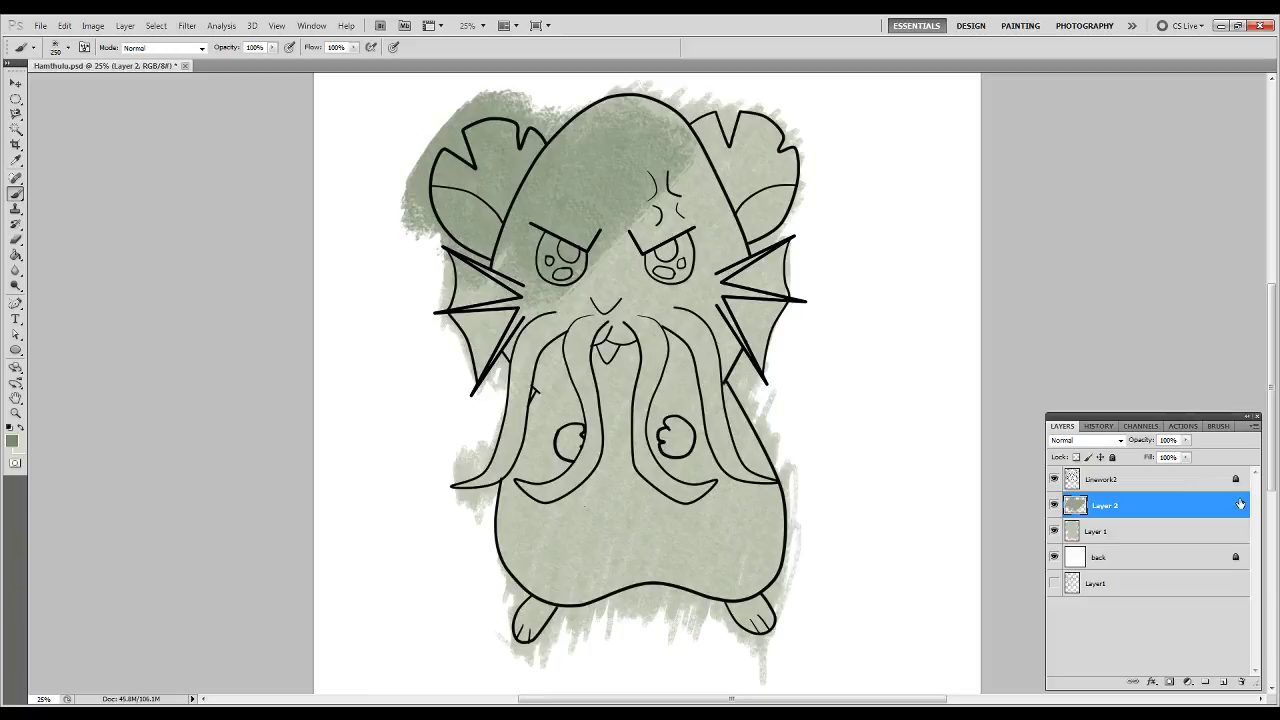
# Unlock the Linework2 layer and erase the pointed fang outline below the mouth.
pyautogui.click(1152, 482)
pyautogui.press('z')
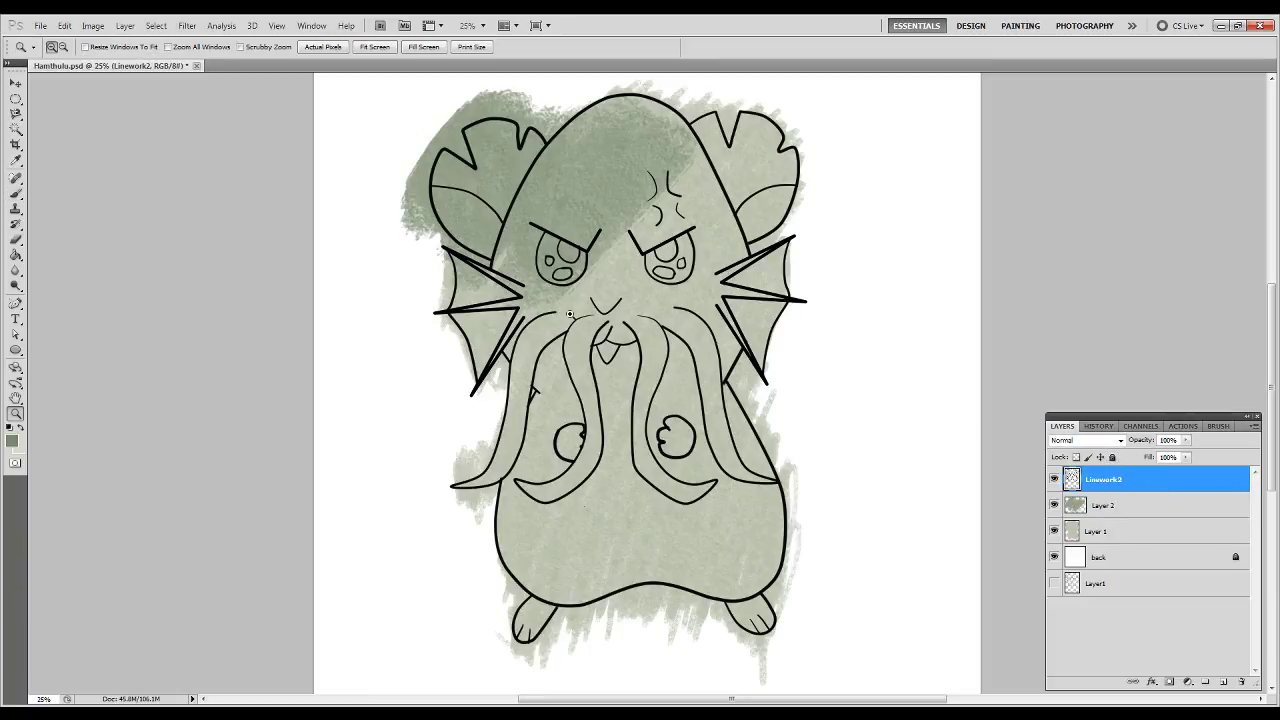
pyautogui.moveTo(566, 301); pyautogui.dragTo(652, 382)
pyautogui.press('b')
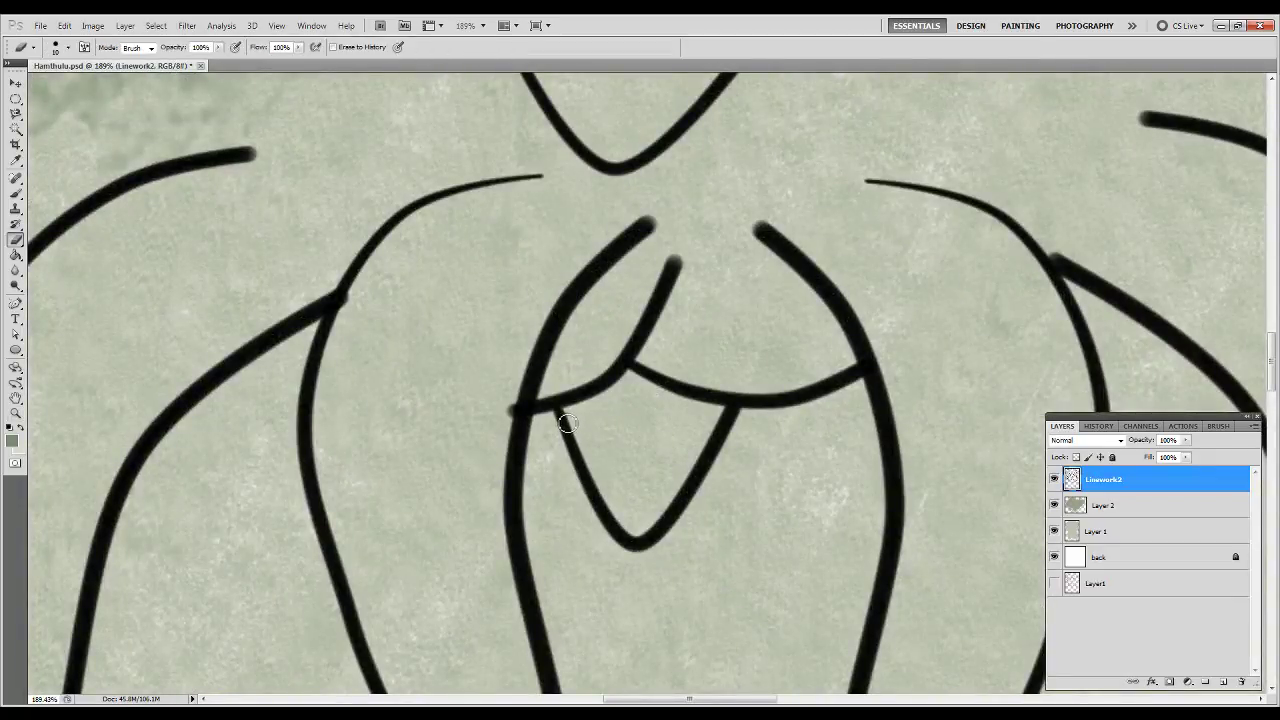
pyautogui.moveTo(565, 420)
pyautogui.mouseDown()
pyautogui.moveTo(600, 512)
pyautogui.moveTo(590, 495)
pyautogui.mouseUp()
pyautogui.press(']')
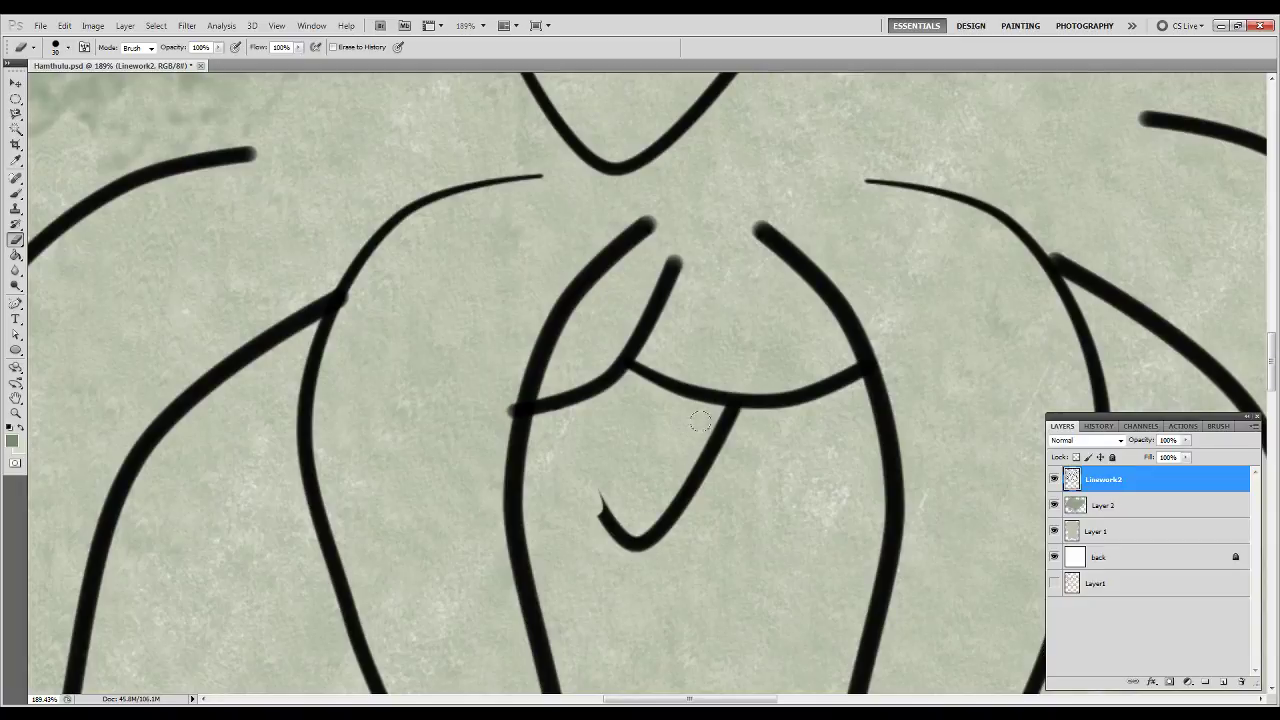
pyautogui.moveTo(707, 413); pyautogui.dragTo(712, 420)
pyautogui.moveTo(721, 420)
pyautogui.mouseDown()
pyautogui.moveTo(698, 478)
pyautogui.moveTo(608, 520)
pyautogui.moveTo(602, 495)
pyautogui.mouseUp()
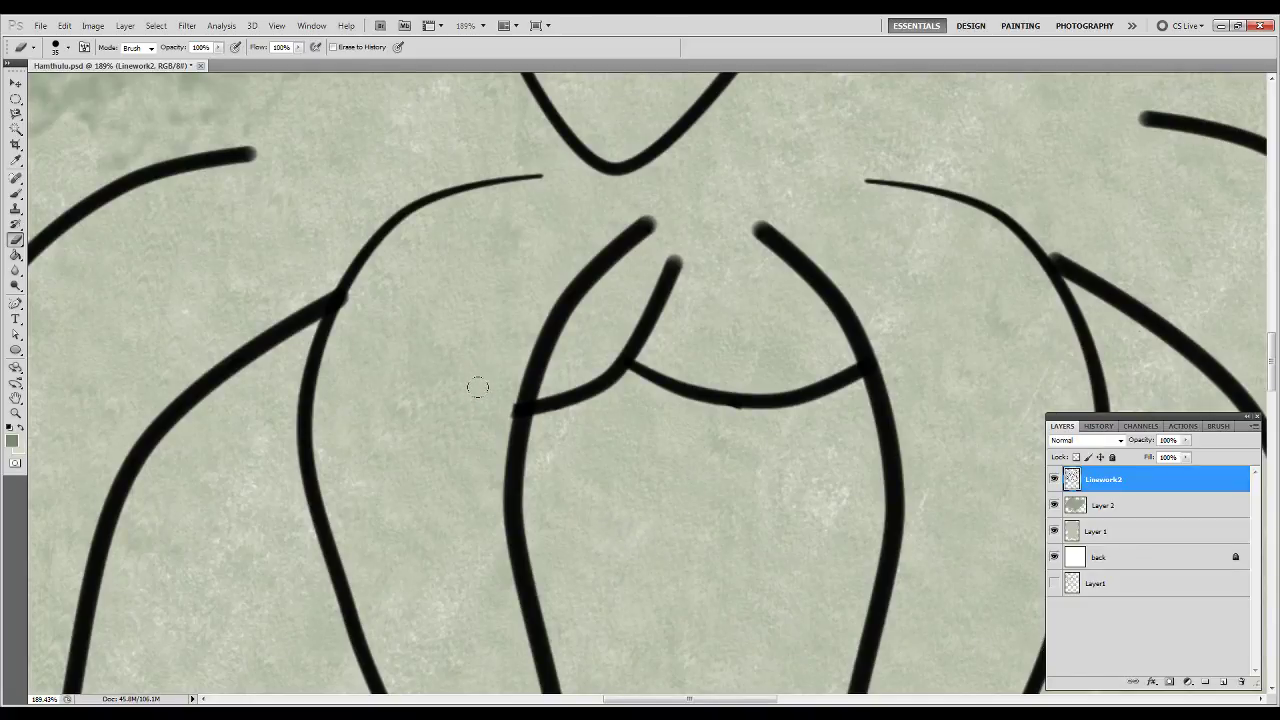
# Lock the Linework2 layer and paint the darker green texture on Layer 2 over the rest of the creature's face, ears and body.
pyautogui.click(1112, 457)
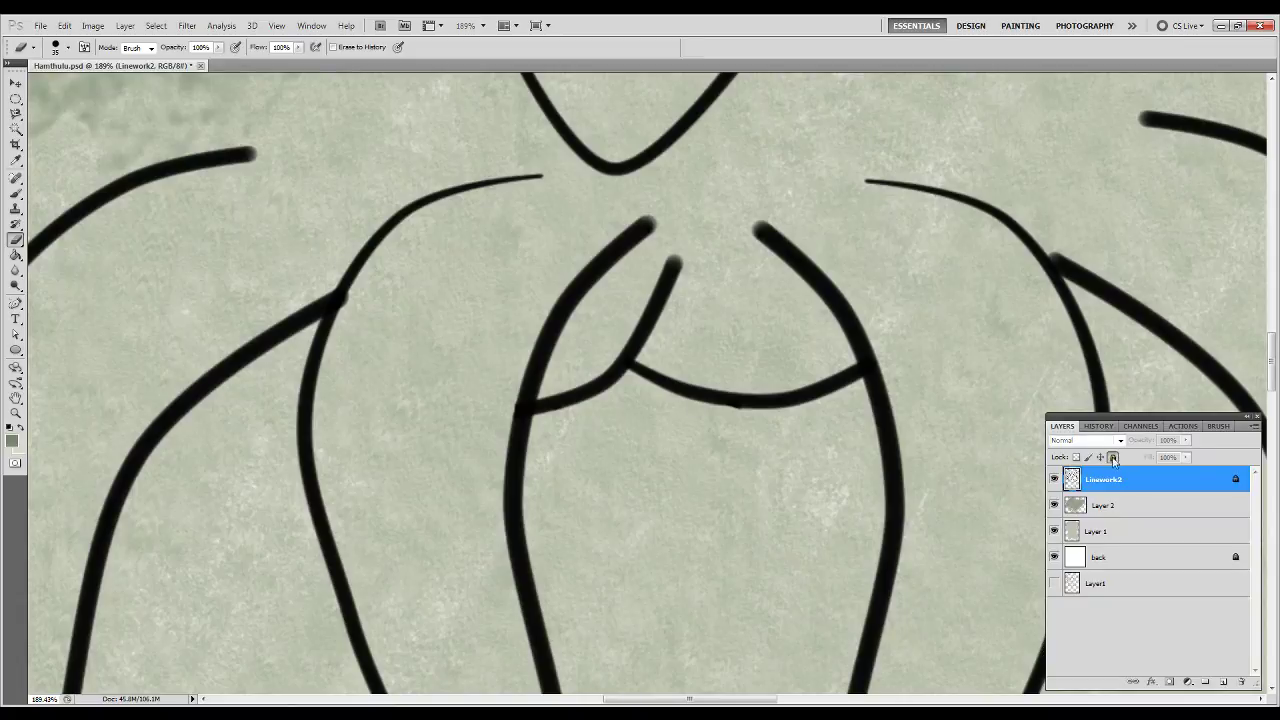
pyautogui.hotkey('ctrl', '0')
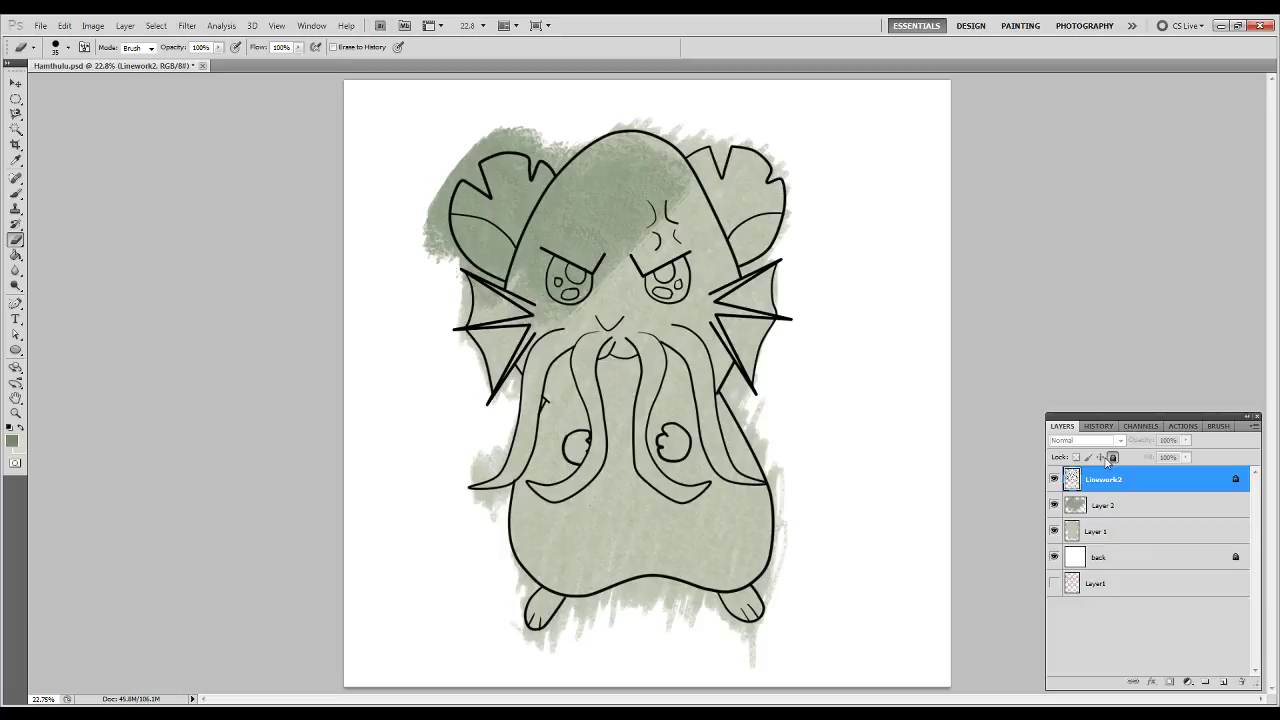
pyautogui.click(1106, 512)
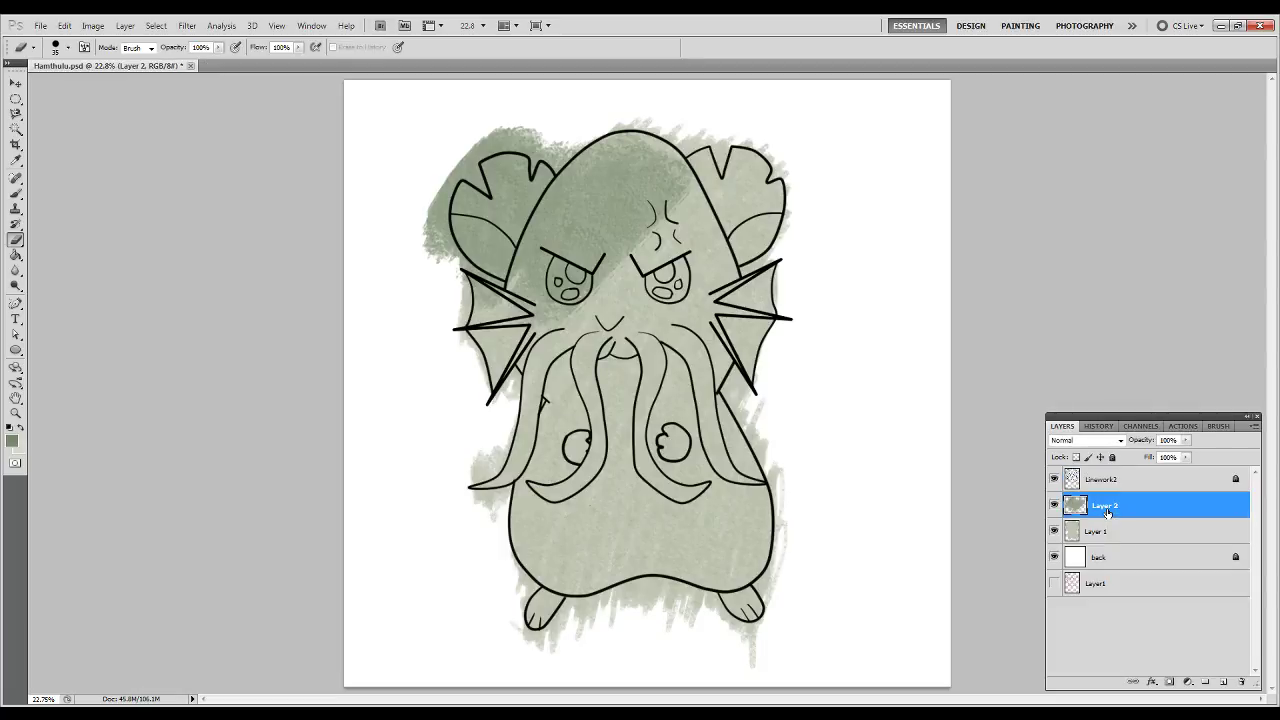
pyautogui.press('b')
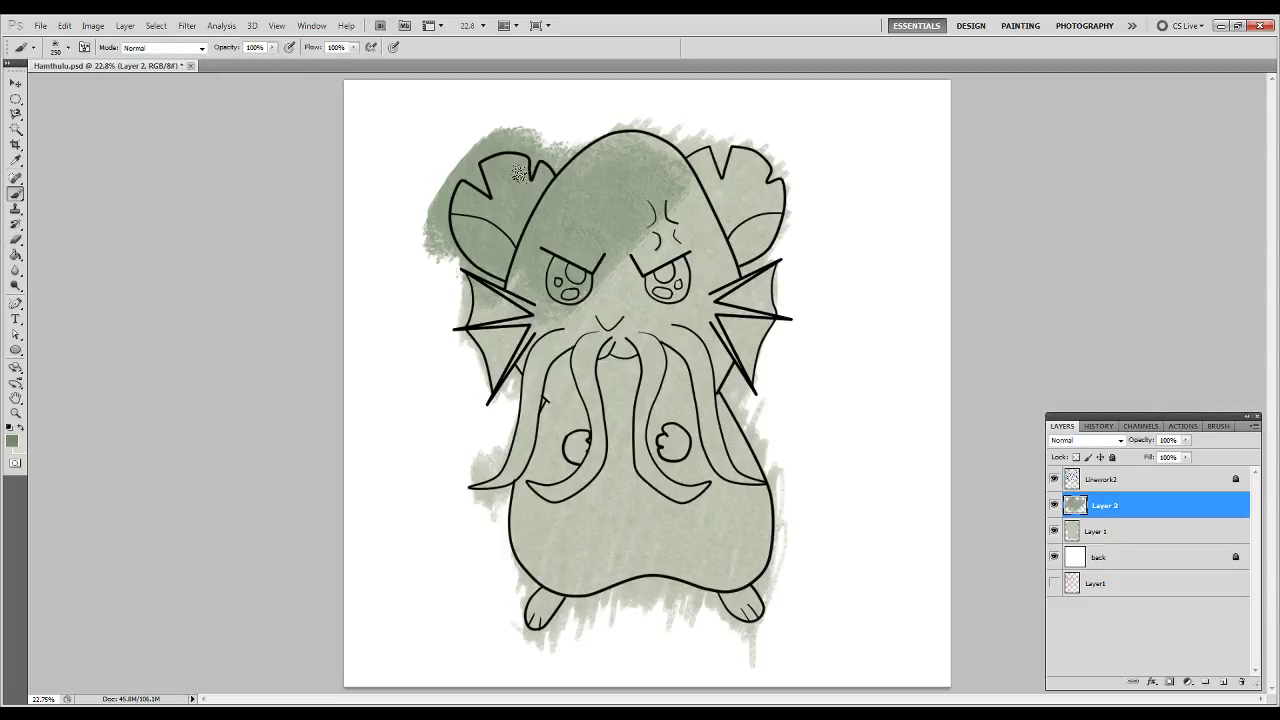
pyautogui.moveTo(442, 284)
pyautogui.mouseDown()
pyautogui.moveTo(488, 304)
pyautogui.moveTo(508, 370)
pyautogui.moveTo(532, 378)
pyautogui.moveTo(558, 315)
pyautogui.moveTo(559, 352)
pyautogui.moveTo(600, 332)
pyautogui.mouseUp()
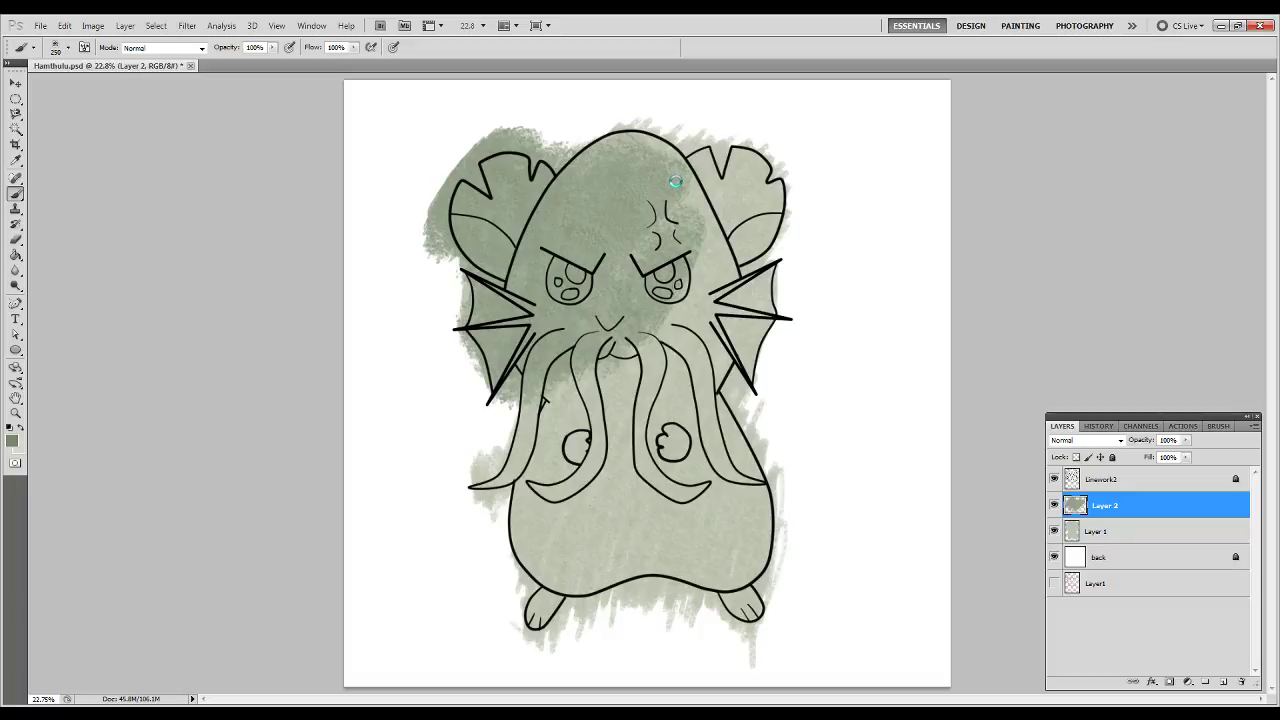
pyautogui.moveTo(596, 153)
pyautogui.mouseDown()
pyautogui.moveTo(698, 124)
pyautogui.moveTo(705, 146)
pyautogui.moveTo(685, 172)
pyautogui.moveTo(706, 200)
pyautogui.moveTo(778, 192)
pyautogui.moveTo(740, 298)
pyautogui.moveTo(694, 333)
pyautogui.moveTo(718, 381)
pyautogui.mouseUp()
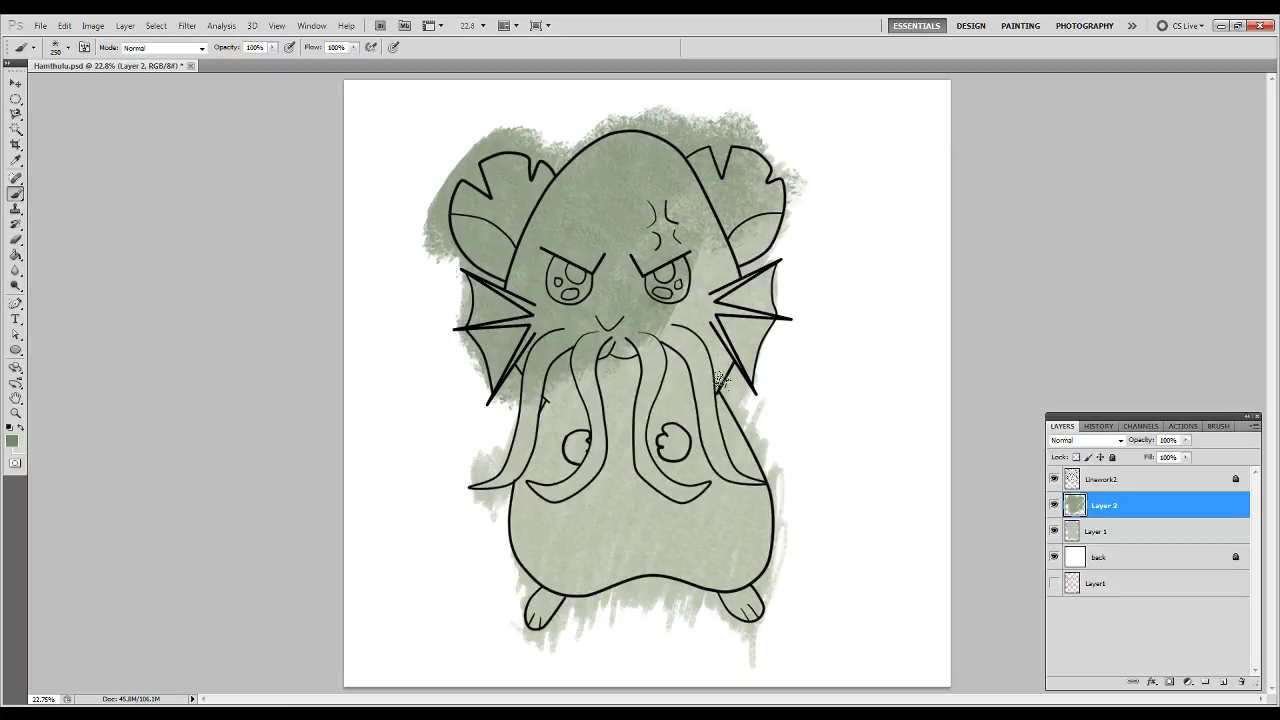
pyautogui.moveTo(713, 555)
pyautogui.mouseDown()
pyautogui.moveTo(741, 578)
pyautogui.moveTo(756, 566)
pyautogui.moveTo(748, 611)
pyautogui.moveTo(714, 577)
pyautogui.moveTo(677, 596)
pyautogui.moveTo(641, 566)
pyautogui.moveTo(575, 609)
pyautogui.moveTo(563, 592)
pyautogui.moveTo(572, 529)
pyautogui.moveTo(565, 520)
pyautogui.moveTo(518, 536)
pyautogui.mouseUp()
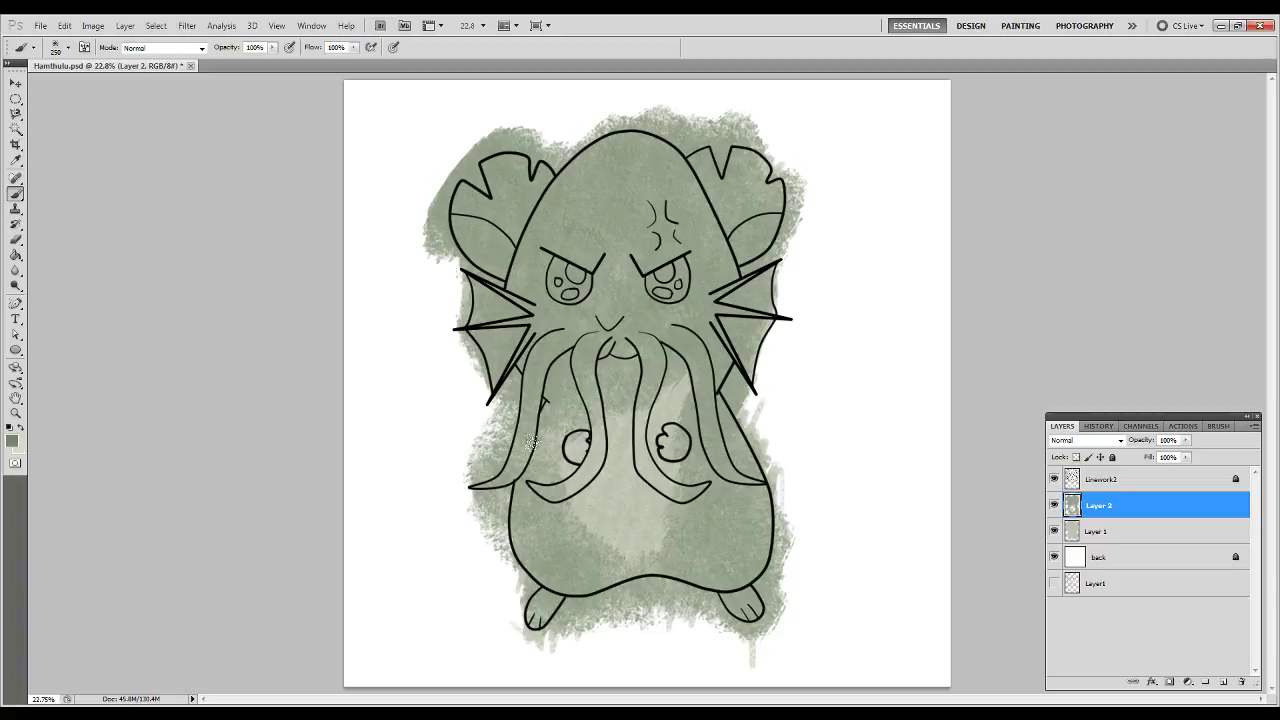
pyautogui.moveTo(577, 430)
pyautogui.mouseDown()
pyautogui.moveTo(590, 467)
pyautogui.moveTo(587, 441)
pyautogui.moveTo(607, 423)
pyautogui.moveTo(590, 402)
pyautogui.moveTo(595, 421)
pyautogui.moveTo(617, 403)
pyautogui.moveTo(640, 417)
pyautogui.moveTo(678, 371)
pyautogui.mouseUp()
pyautogui.moveTo(675, 481)
pyautogui.mouseDown()
pyautogui.moveTo(665, 523)
pyautogui.moveTo(651, 510)
pyautogui.moveTo(643, 526)
pyautogui.moveTo(629, 519)
pyautogui.moveTo(591, 387)
pyautogui.moveTo(628, 434)
pyautogui.moveTo(643, 423)
pyautogui.moveTo(658, 542)
pyautogui.moveTo(637, 548)
pyautogui.moveTo(661, 517)
pyautogui.mouseUp()
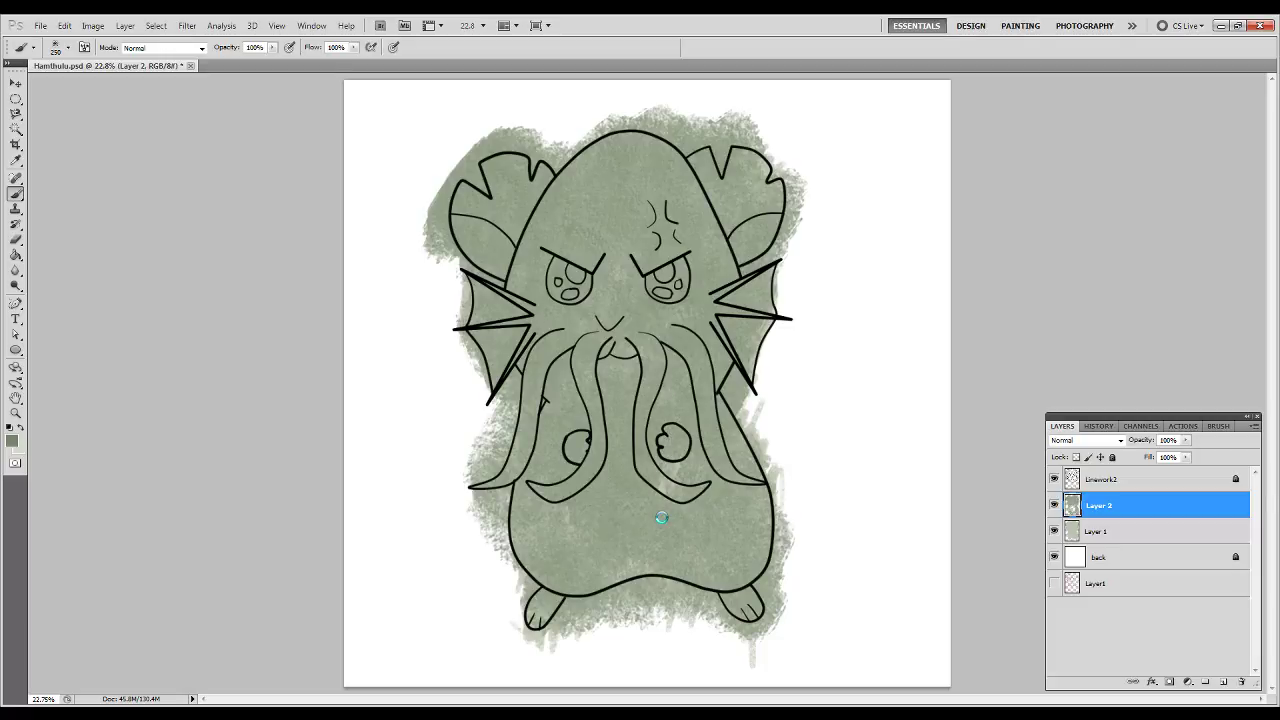
pyautogui.moveTo(661, 517); pyautogui.dragTo(660, 538)
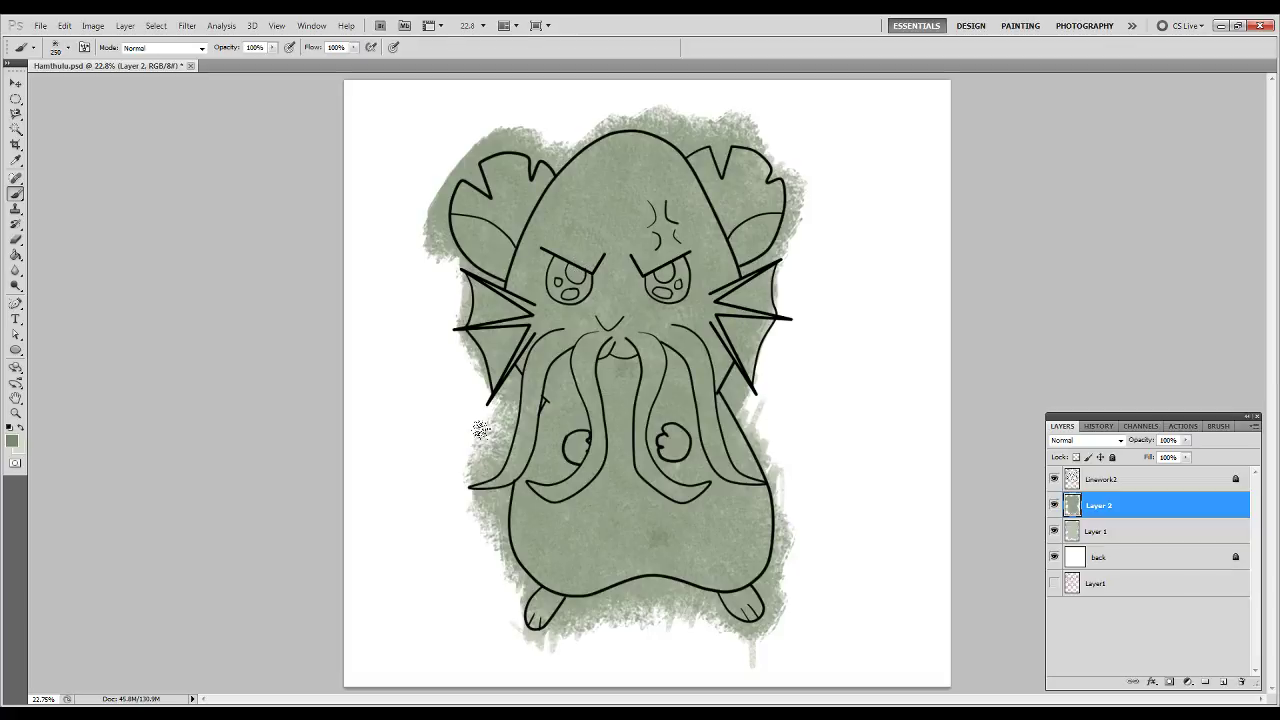
pyautogui.click(187, 25)
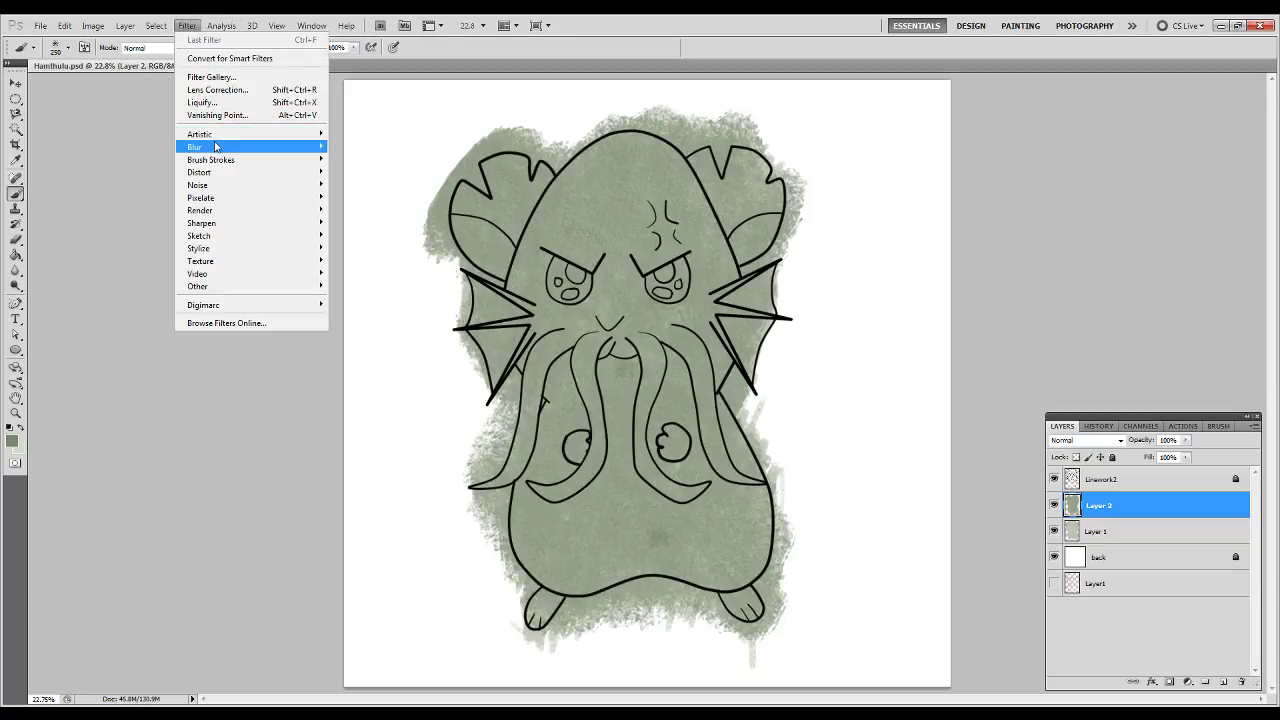
pyautogui.moveTo(218, 147)
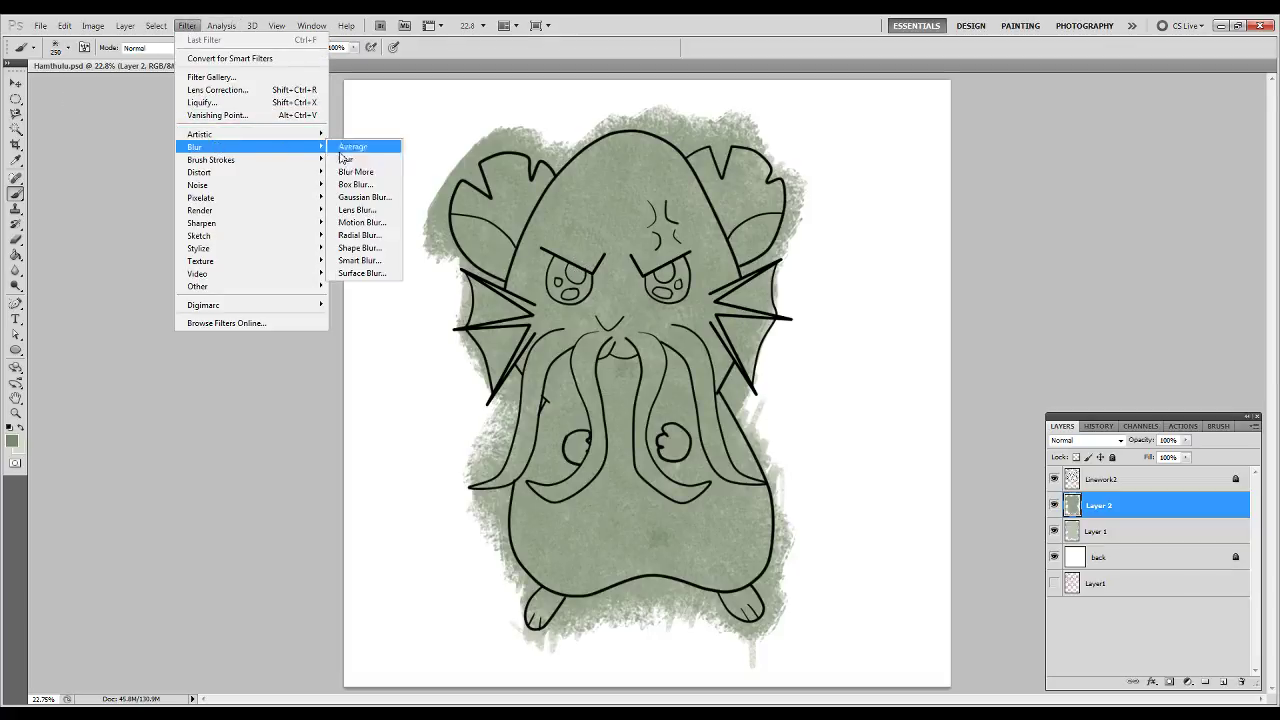
pyautogui.click(386, 197)
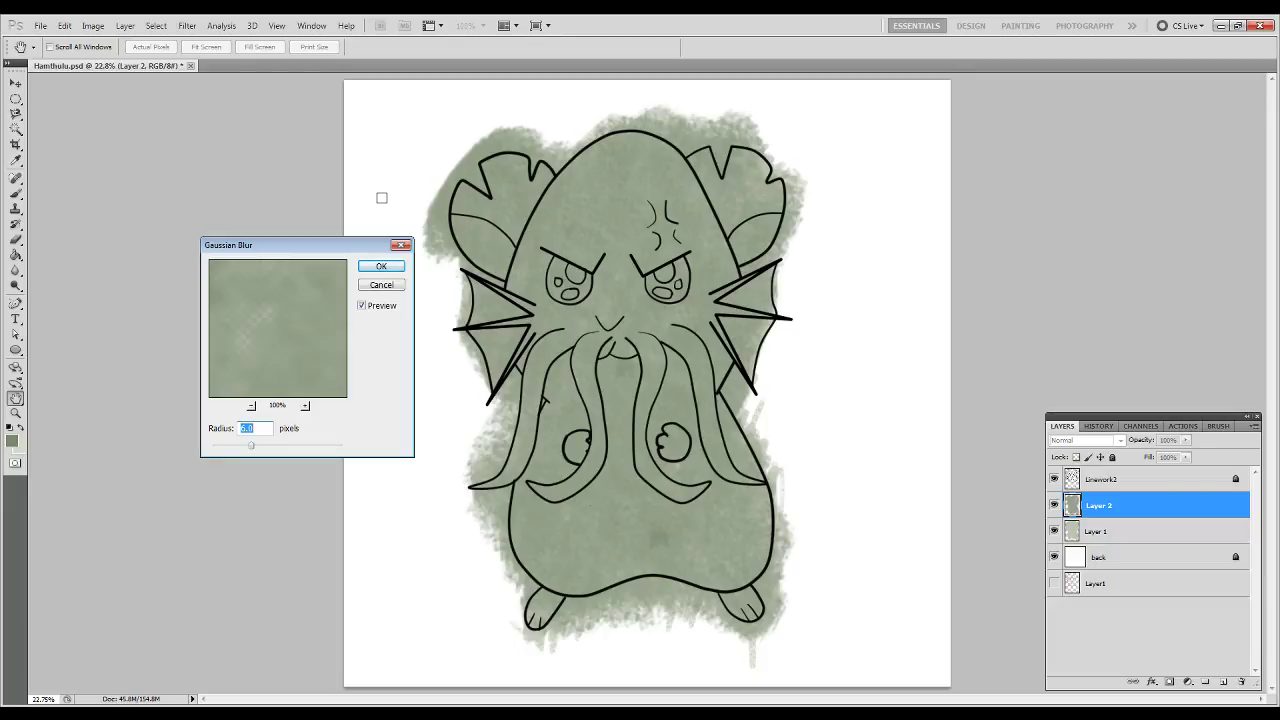
pyautogui.click(228, 446)
pyautogui.moveTo(228, 446); pyautogui.dragTo(236, 446)
pyautogui.click(384, 270)
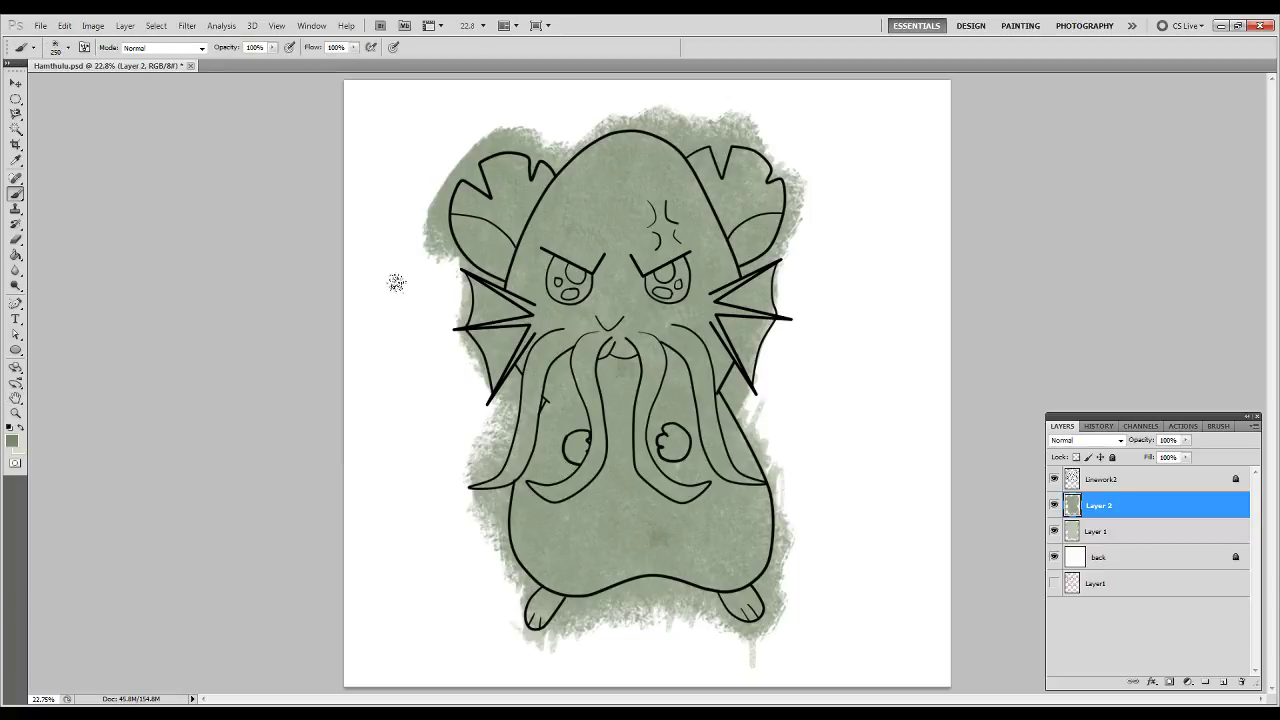
# Extend the green texture on Layer 2 past the outlines of both side fins and the right ear.
pyautogui.moveTo(752, 344)
pyautogui.mouseDown()
pyautogui.moveTo(754, 362)
pyautogui.moveTo(762, 299)
pyautogui.moveTo(766, 360)
pyautogui.moveTo(782, 284)
pyautogui.mouseUp()
pyautogui.moveTo(449, 298); pyautogui.dragTo(489, 411)
pyautogui.moveTo(753, 155)
pyautogui.mouseDown()
pyautogui.moveTo(775, 162)
pyautogui.moveTo(758, 190)
pyautogui.moveTo(800, 190)
pyautogui.moveTo(805, 178)
pyautogui.mouseUp()
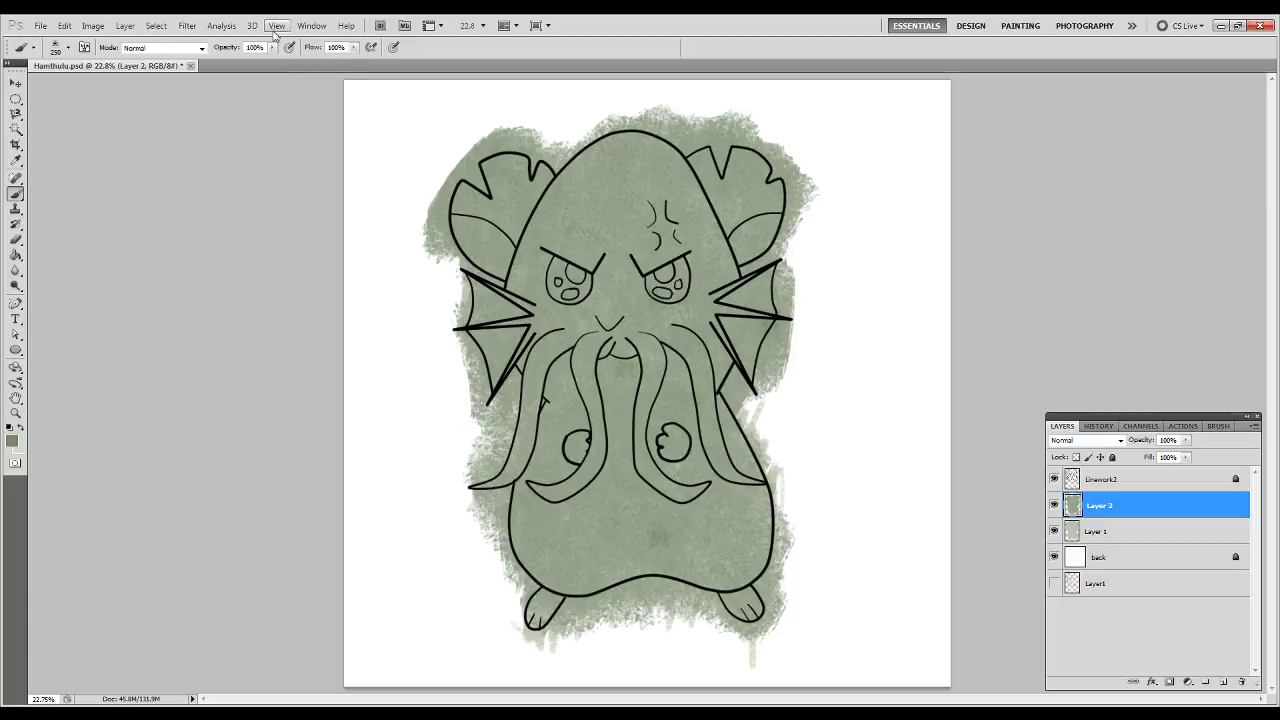
# Soften the painted texture on Layer 2 with a Gaussian Blur.
pyautogui.click(181, 27)
pyautogui.moveTo(289, 148)
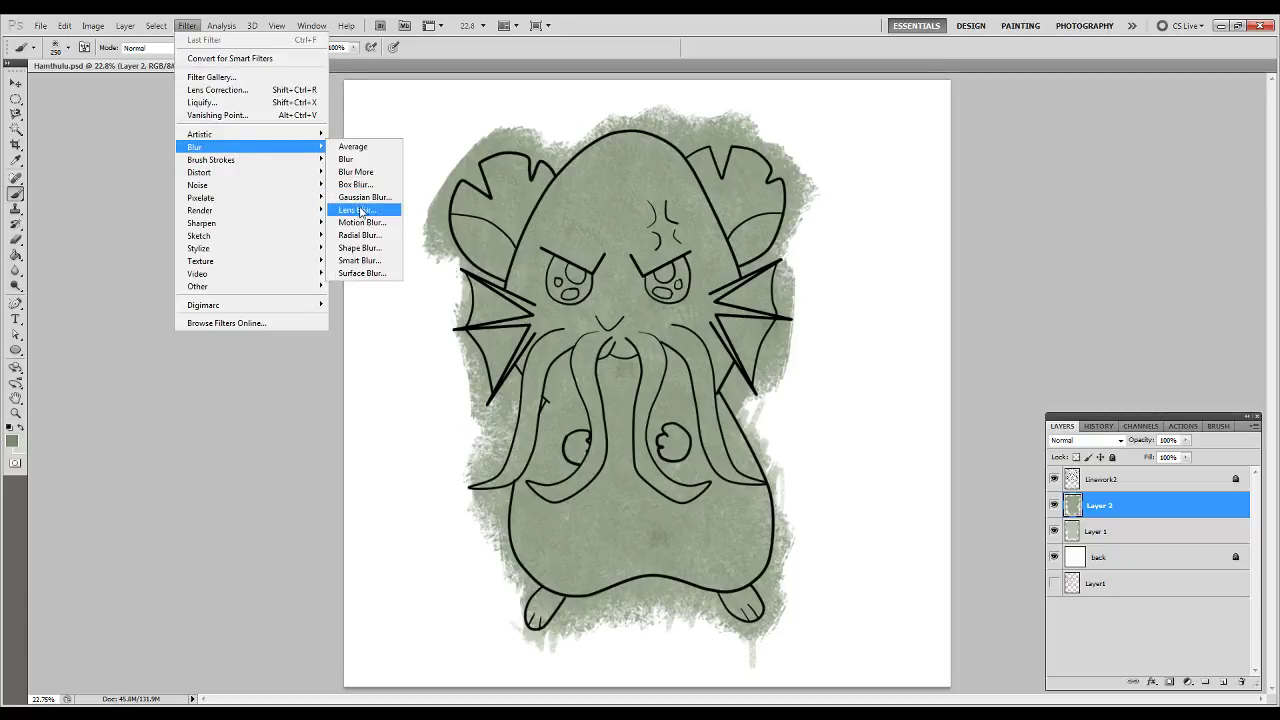
pyautogui.click(364, 198)
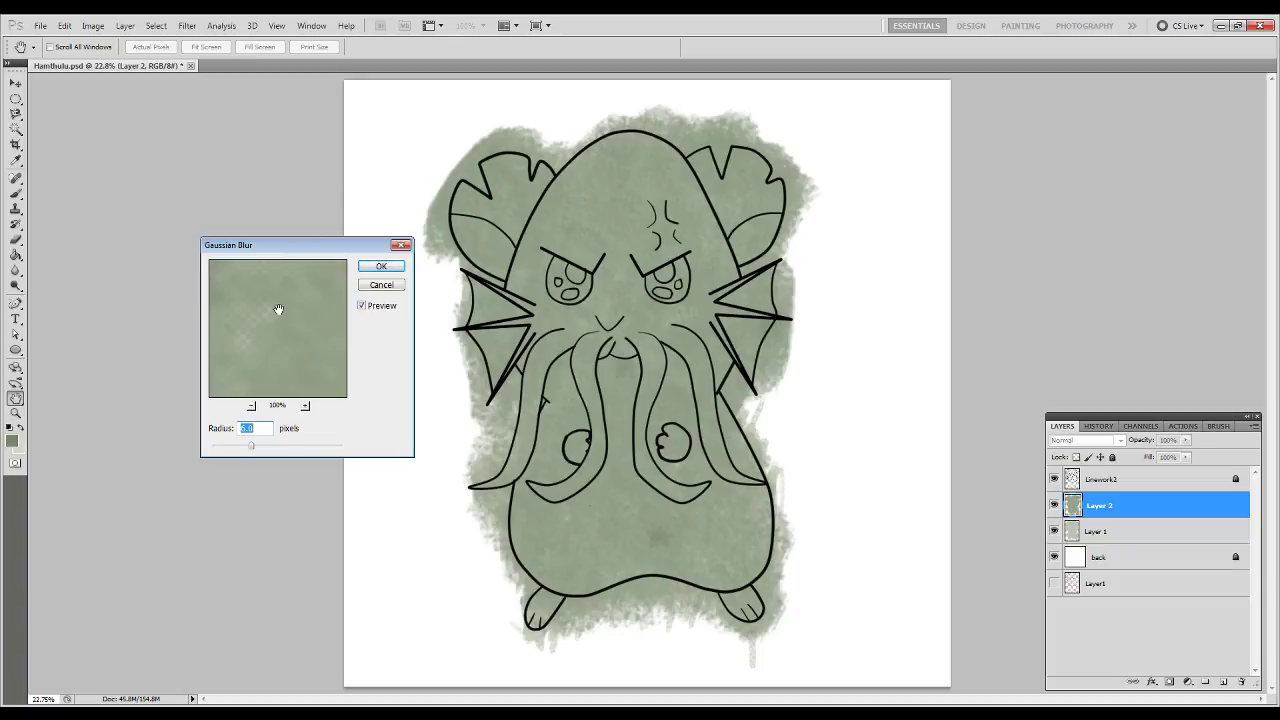
pyautogui.write('4')
pyautogui.write('5')
pyautogui.press('Return')
pyautogui.press('b')
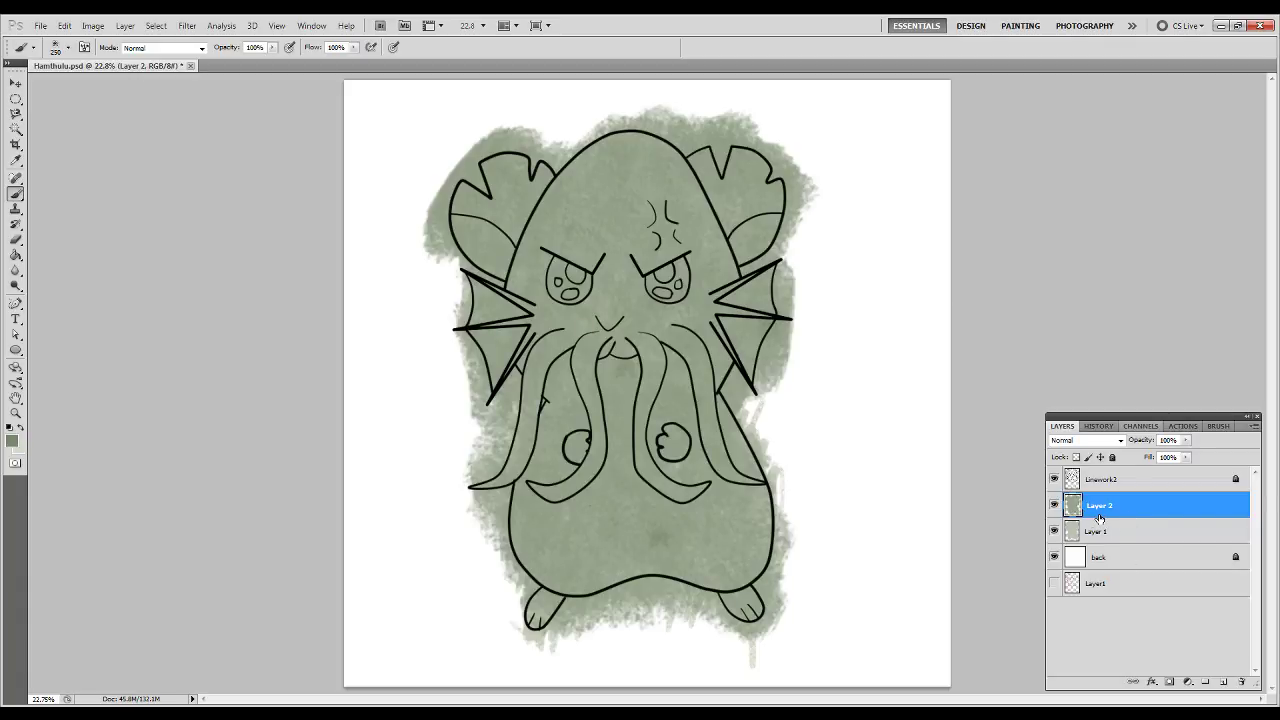
# Add a new layer directly above the back layer and choose the 30 px hard round tip for the Brush.
pyautogui.click(1112, 557)
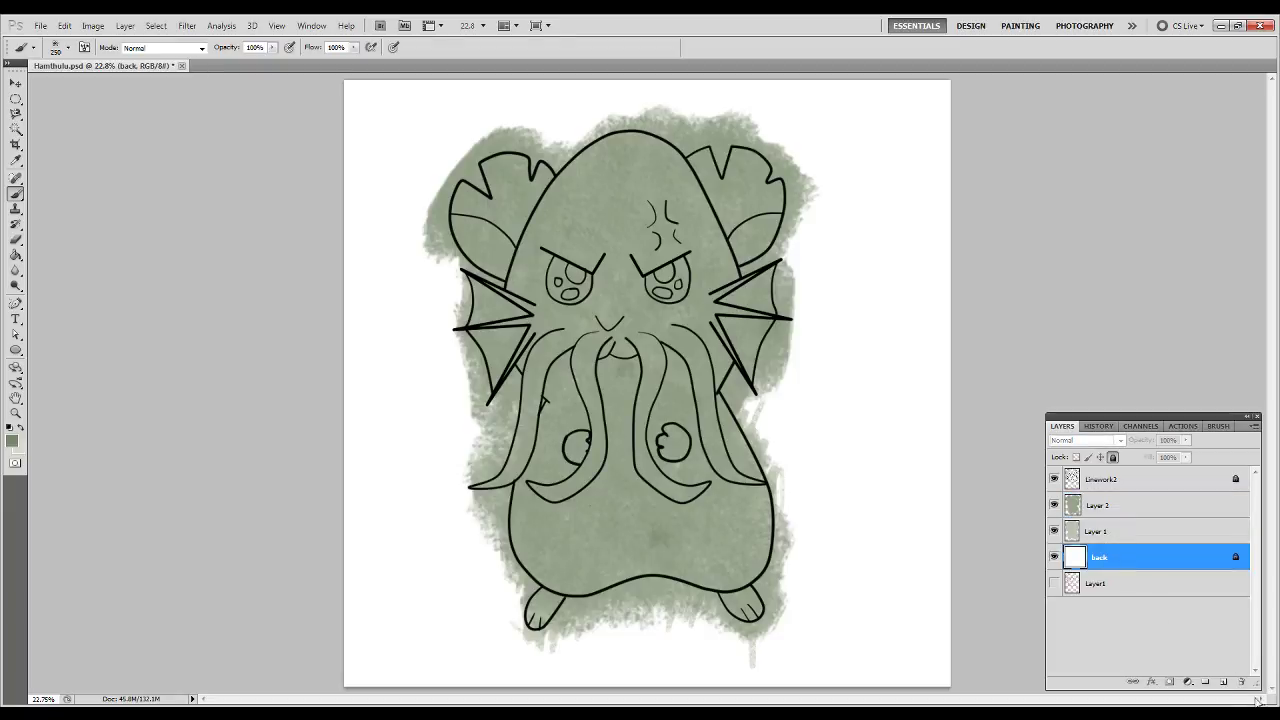
pyautogui.click(1222, 682)
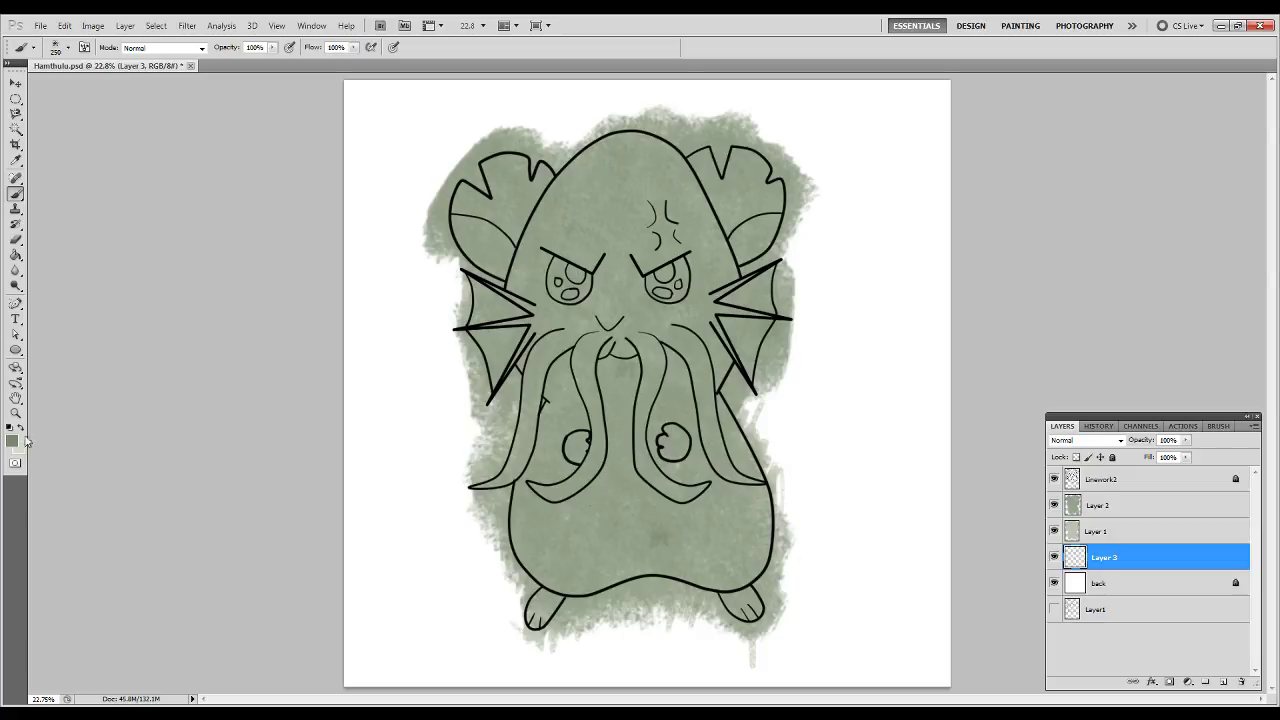
pyautogui.click(16, 254)
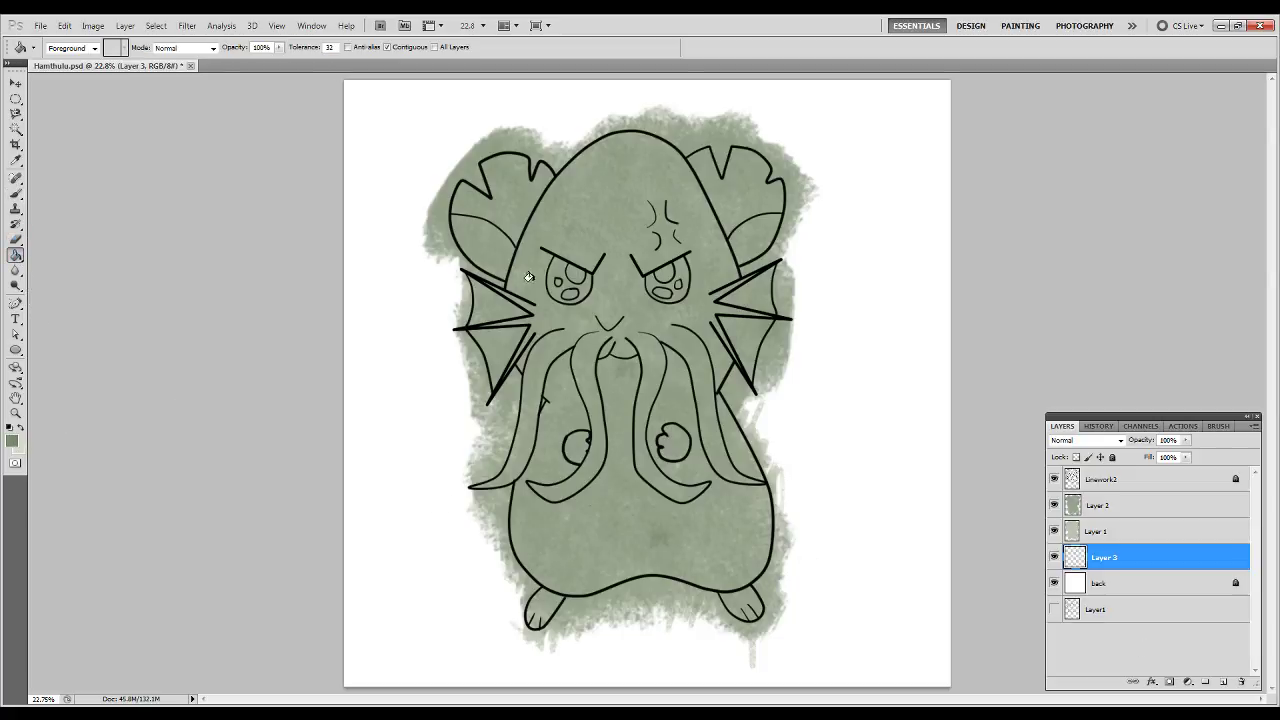
pyautogui.click(16, 193)
pyautogui.rightClick(484, 222)
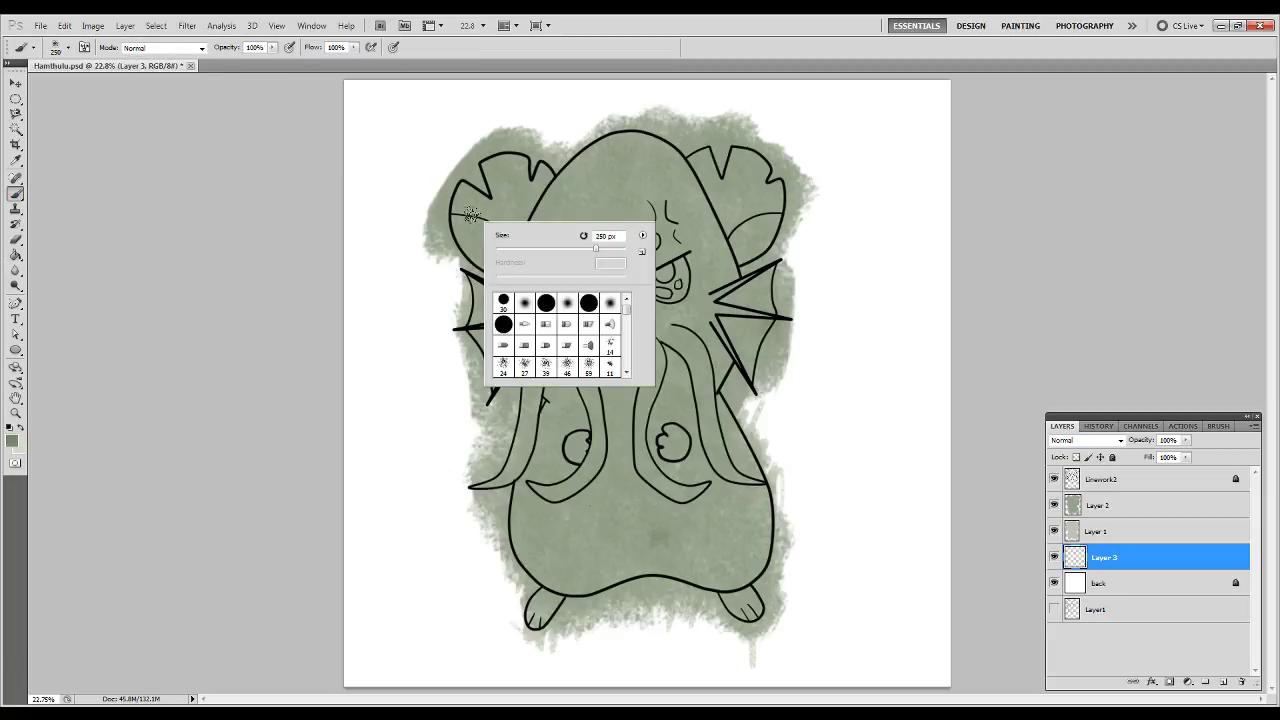
pyautogui.click(508, 302)
pyautogui.press('Return')
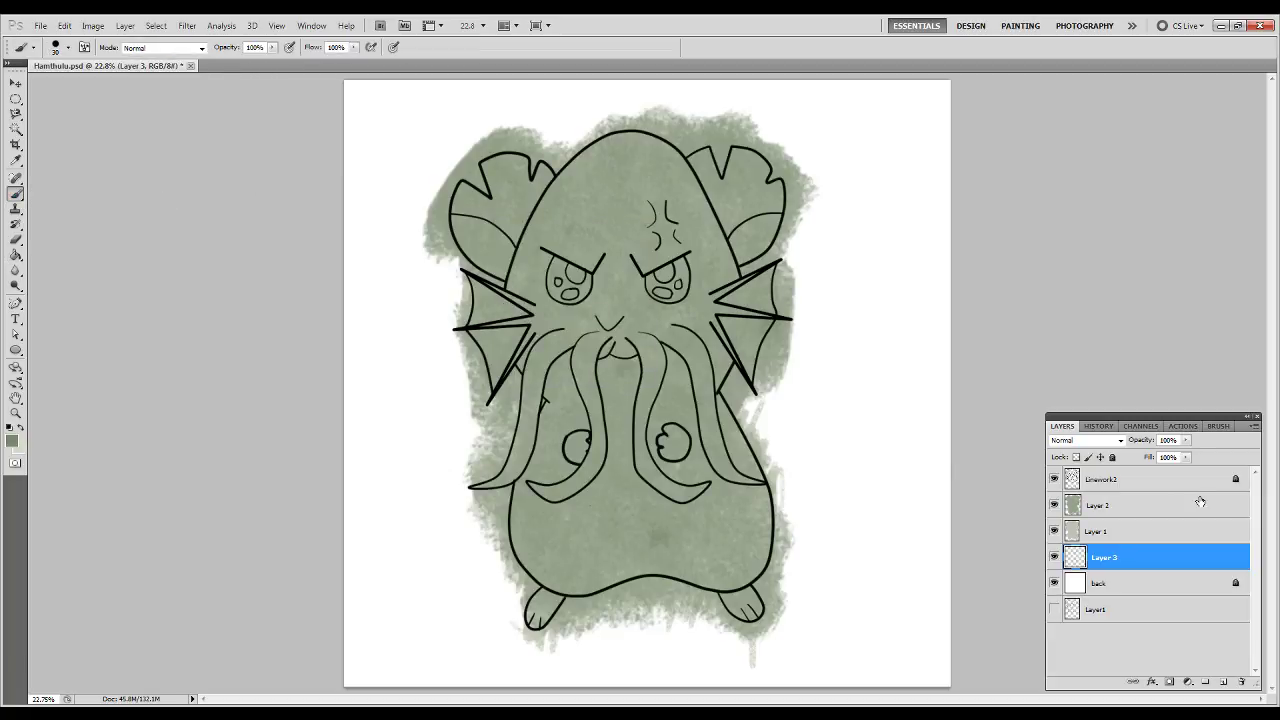
# Select the empty area outside the creature's outline on the Linework2 layer with the Magic Wand.
pyautogui.click(1126, 489)
pyautogui.press('w')
pyautogui.click(881, 381)
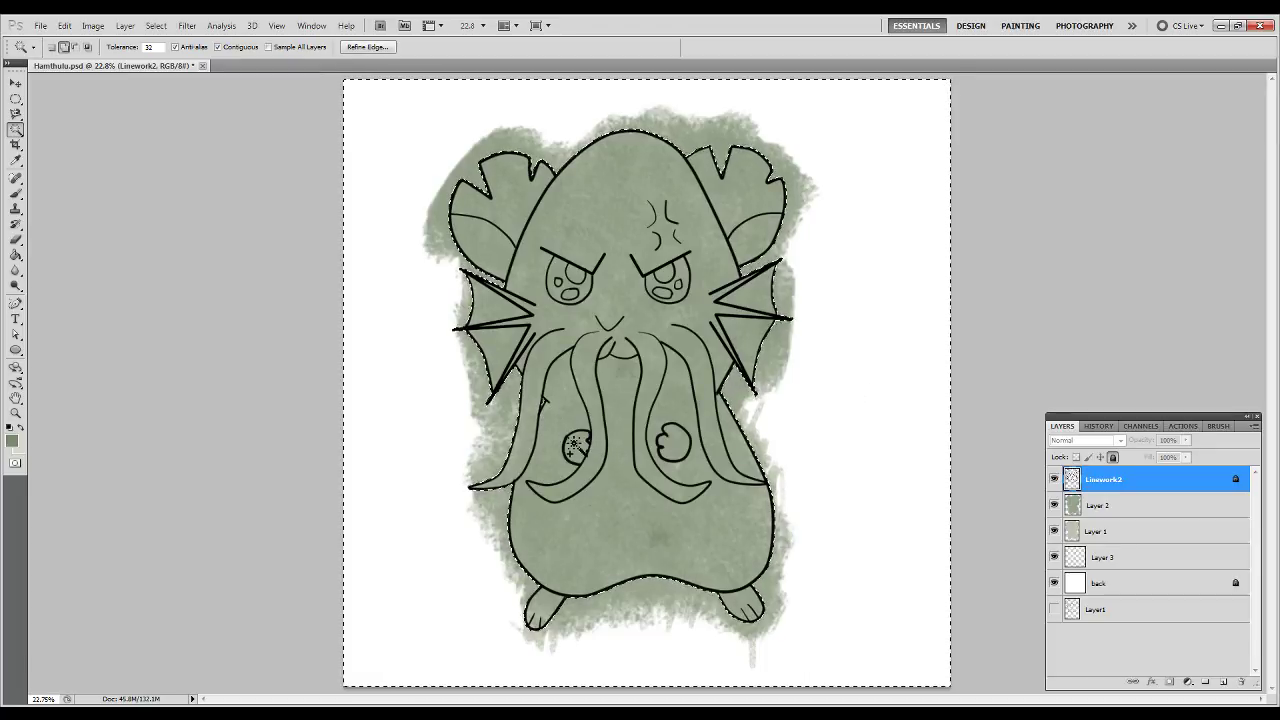
# Expand the selection by 3 pixels and invert it to cover the creature's silhouette.
pyautogui.click(156, 25)
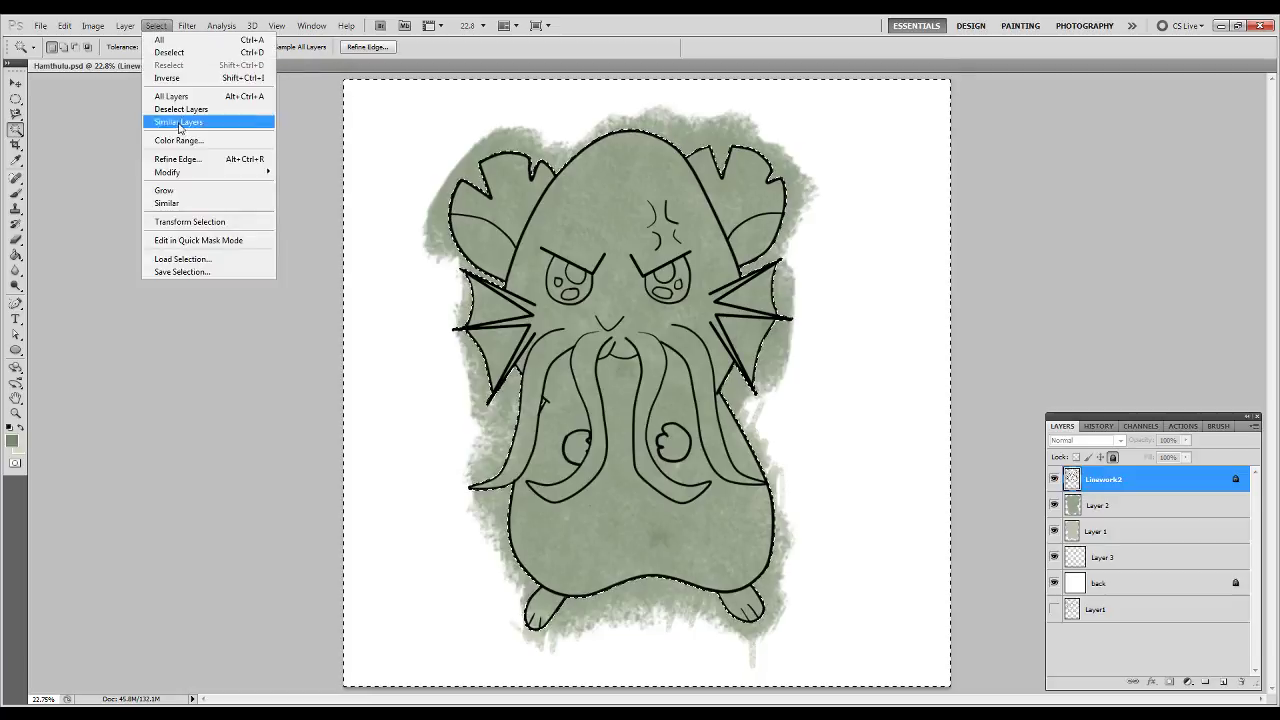
pyautogui.moveTo(185, 174)
pyautogui.click(296, 199)
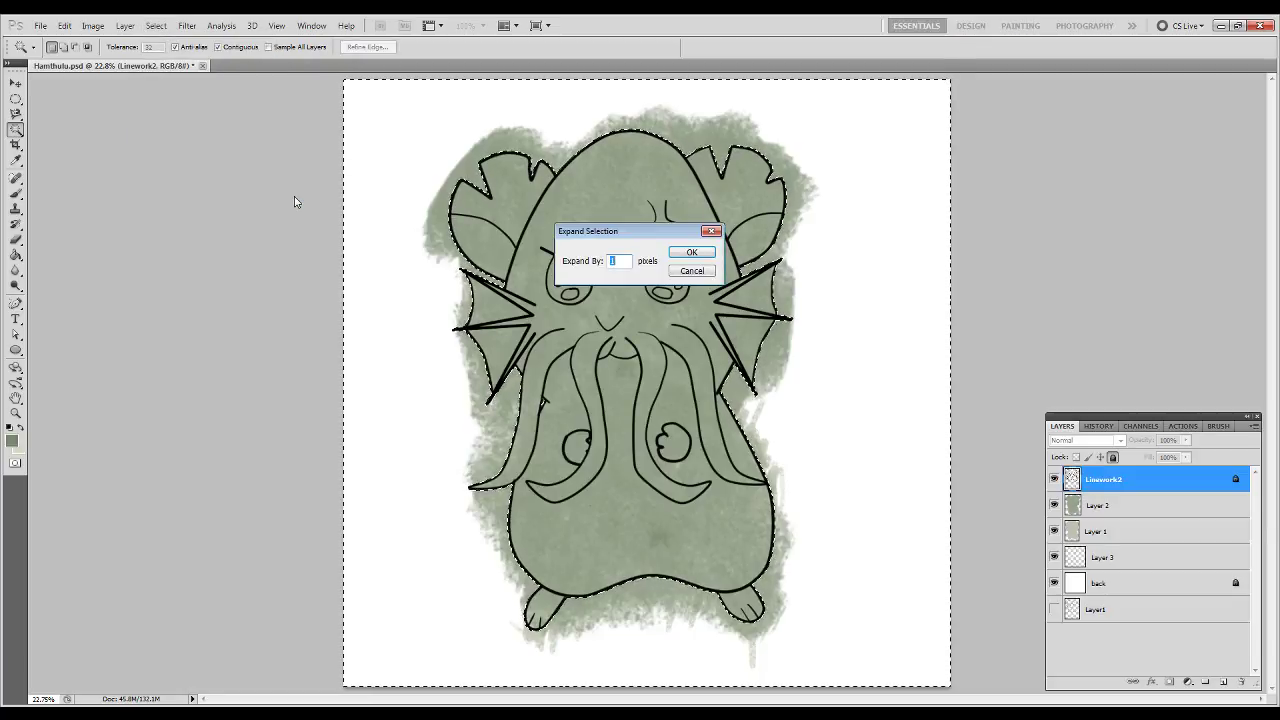
pyautogui.write('3')
pyautogui.press('Return')
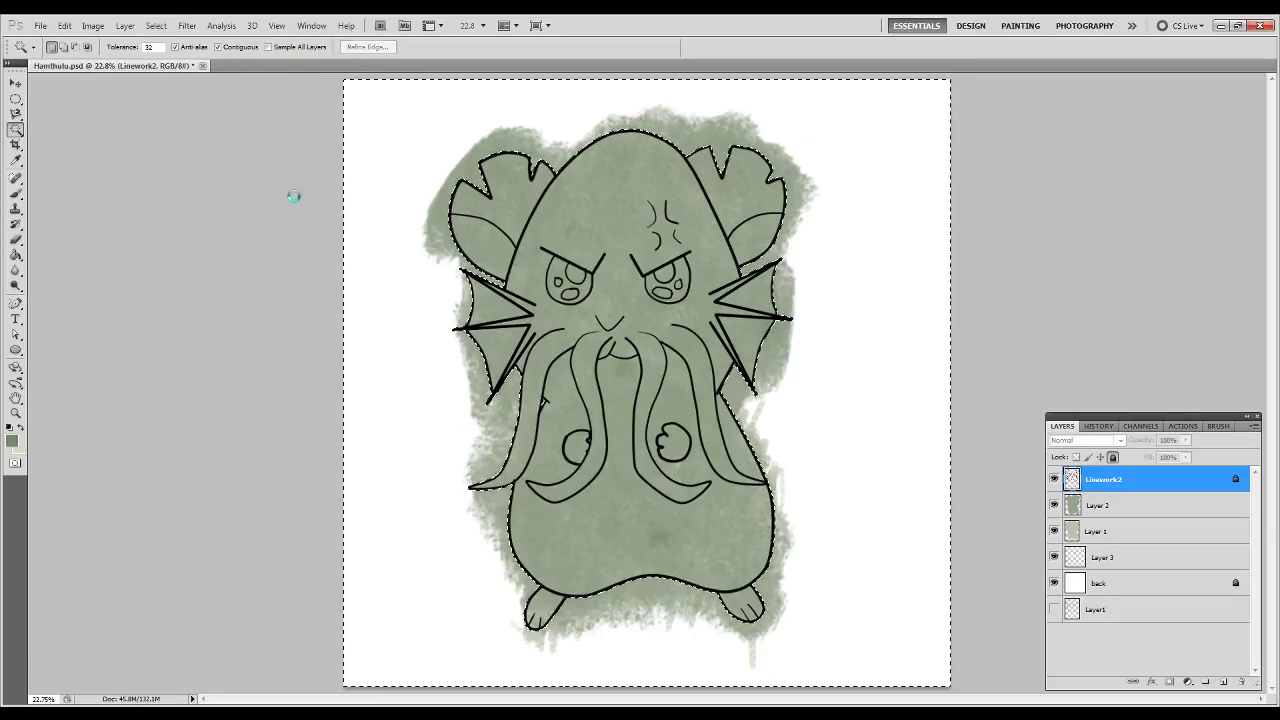
pyautogui.hotkey('ctrl', 'shift', 'i')
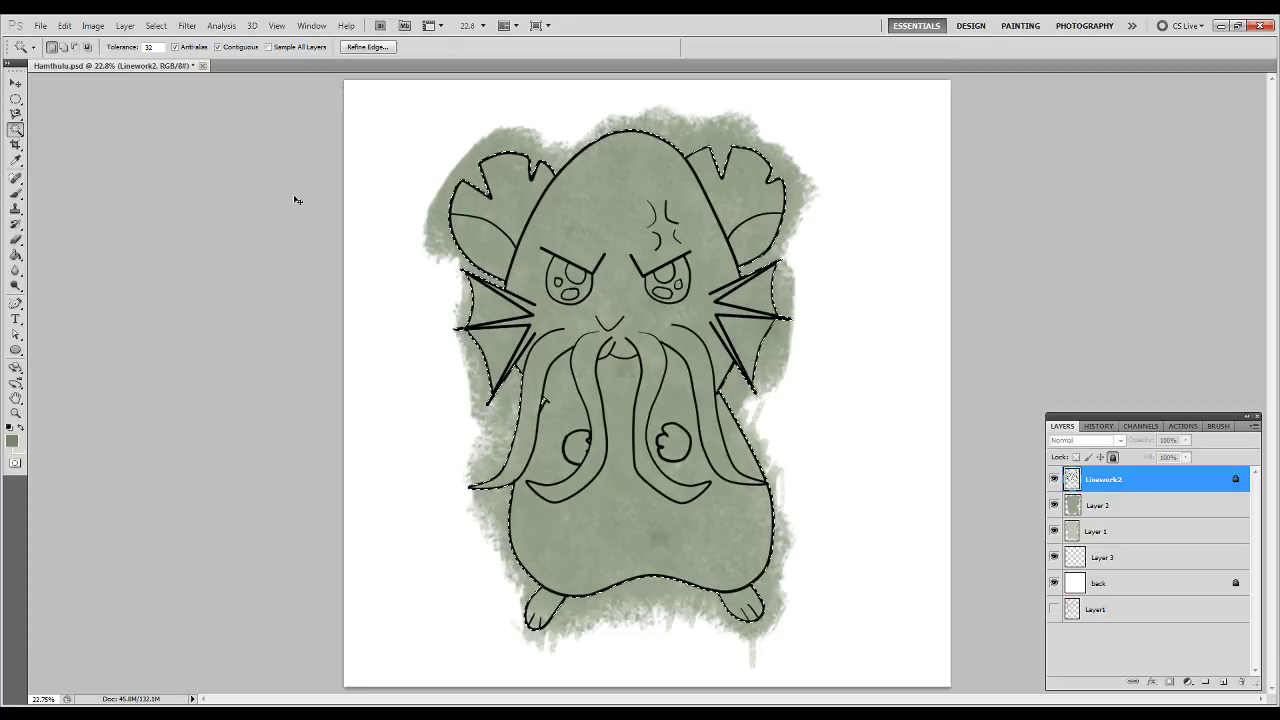
# Fill the silhouette selection on Layer 3 with the green foreground colour and deselect.
pyautogui.click(1105, 563)
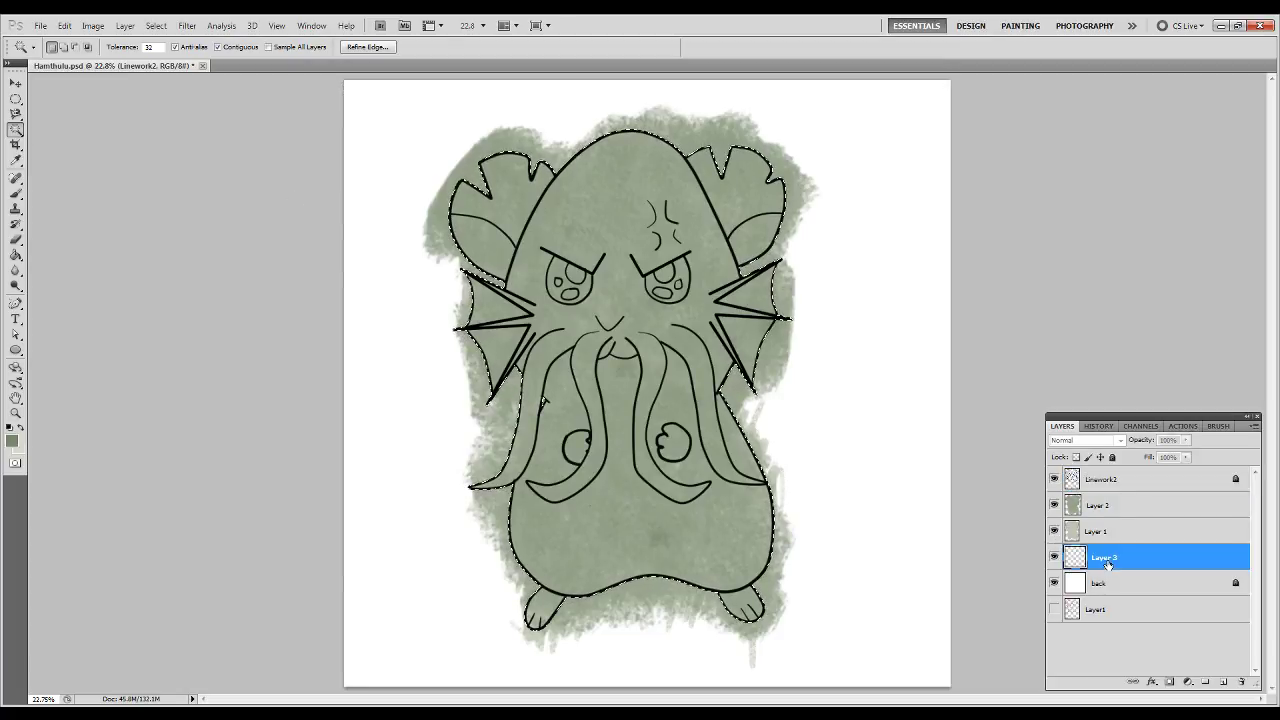
pyautogui.press('g')
pyautogui.click(584, 315)
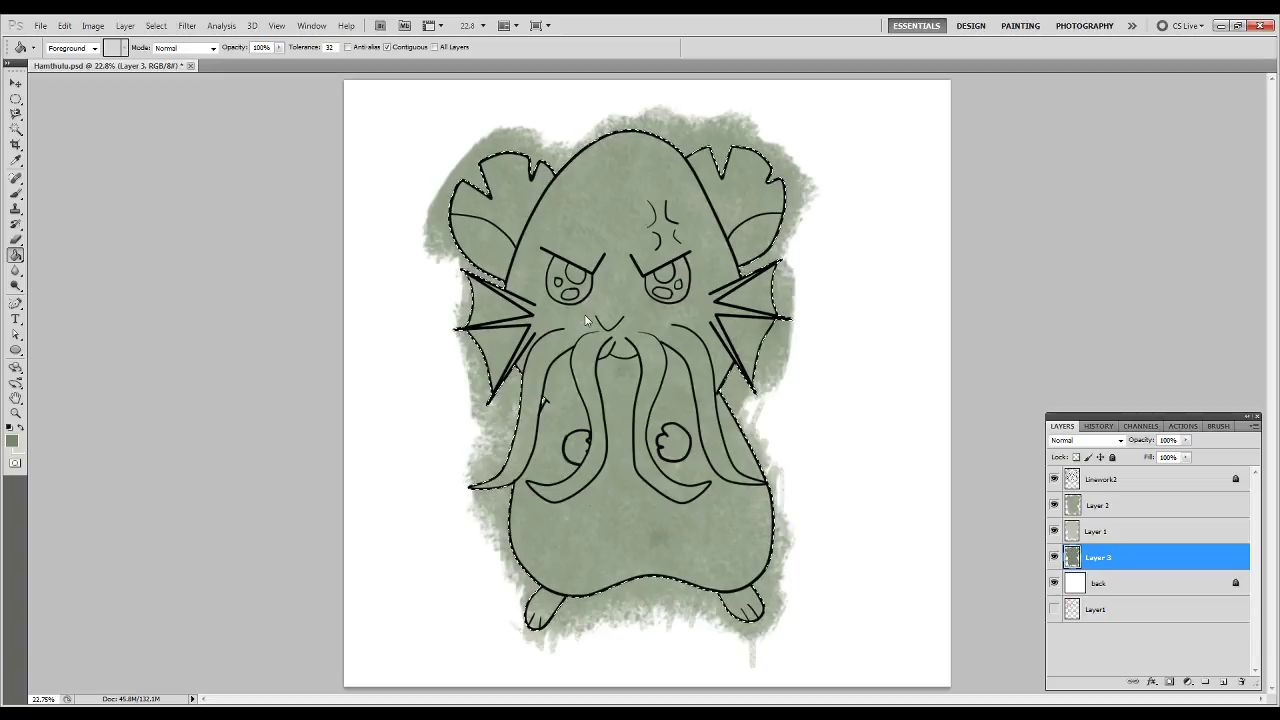
pyautogui.hotkey('ctrl', 'd')
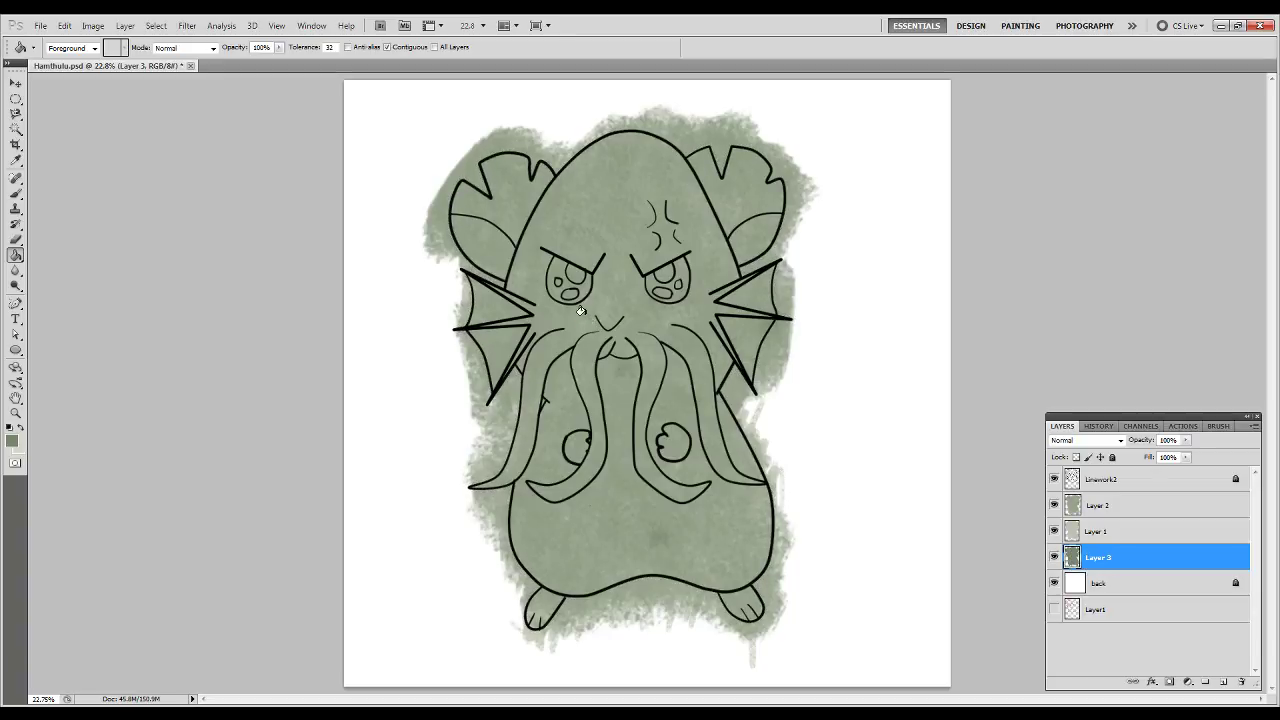
# Clip Layer 1 and Layer 2 to the silhouette on Layer 3 with a clipping mask.
pyautogui.click(1105, 531)
pyautogui.keyDown('shift'); pyautogui.click(1101, 515); pyautogui.keyUp('shift')
pyautogui.hotkey('ctrl', 'alt', 'g')
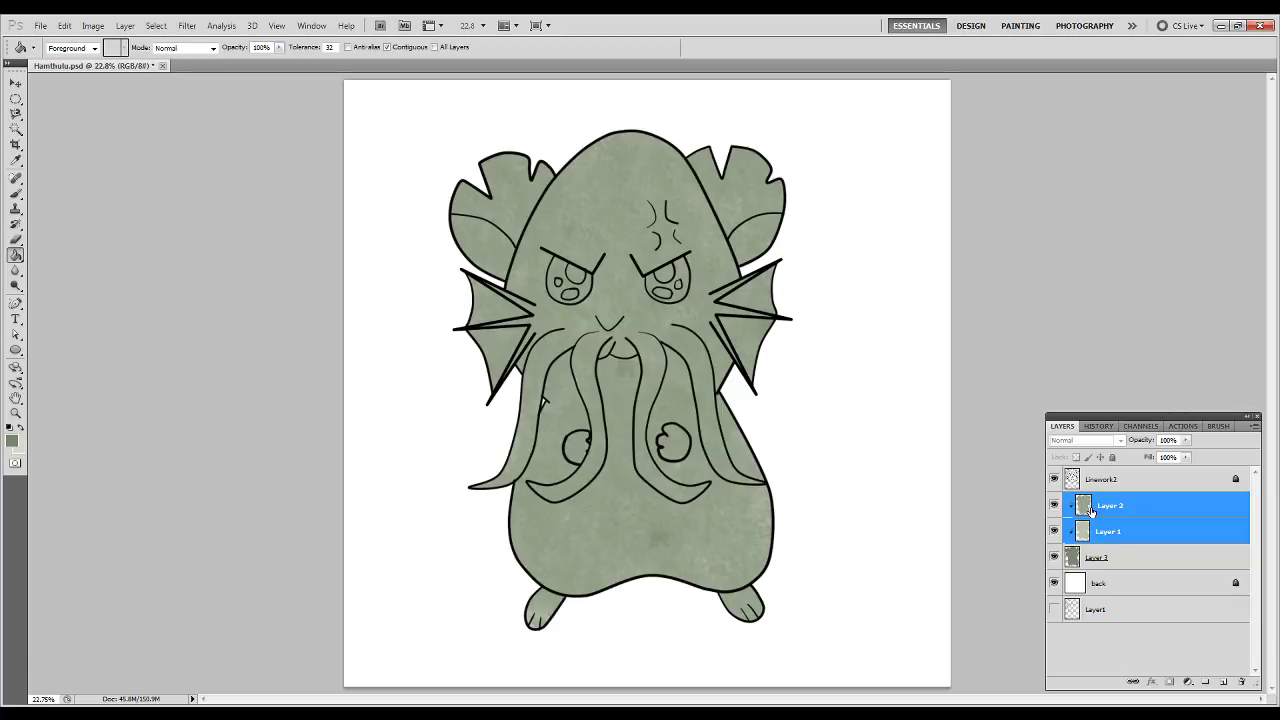
# Add a new layer above Layer 2 and include it in the clipping mask.
pyautogui.click(1090, 503)
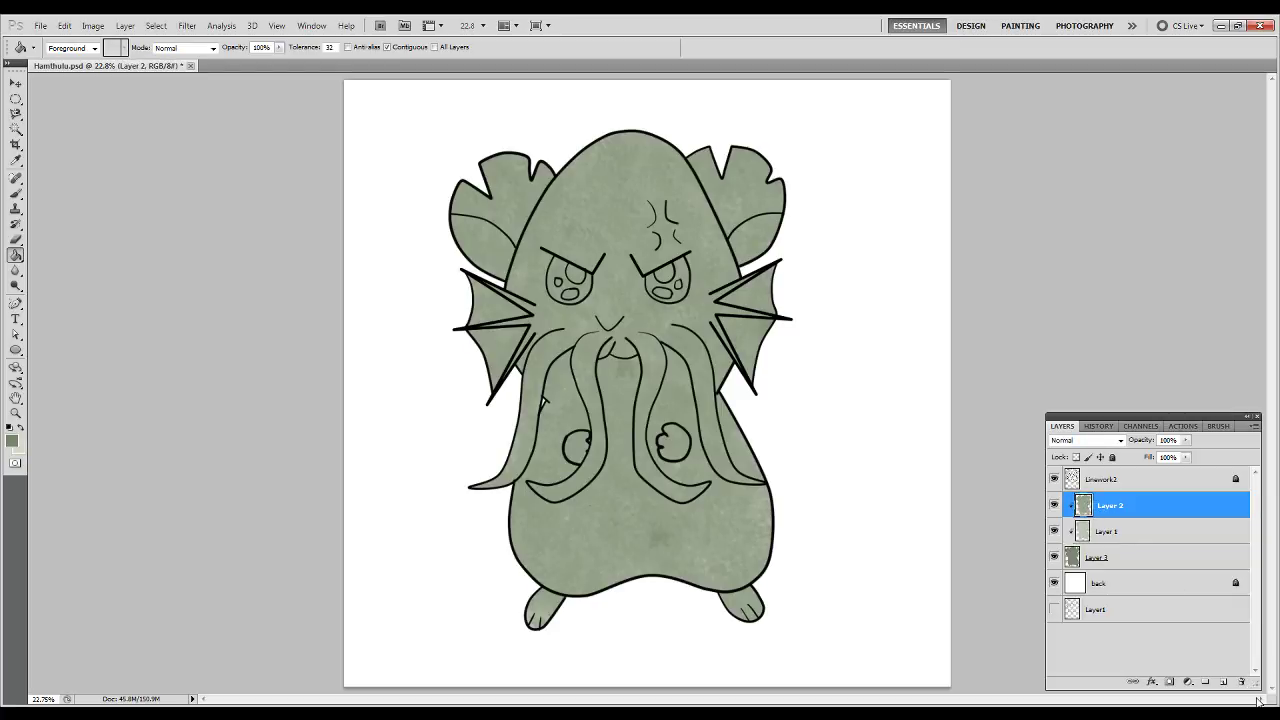
pyautogui.click(1222, 682)
pyautogui.hotkey('ctrl', 'alt', 'g')
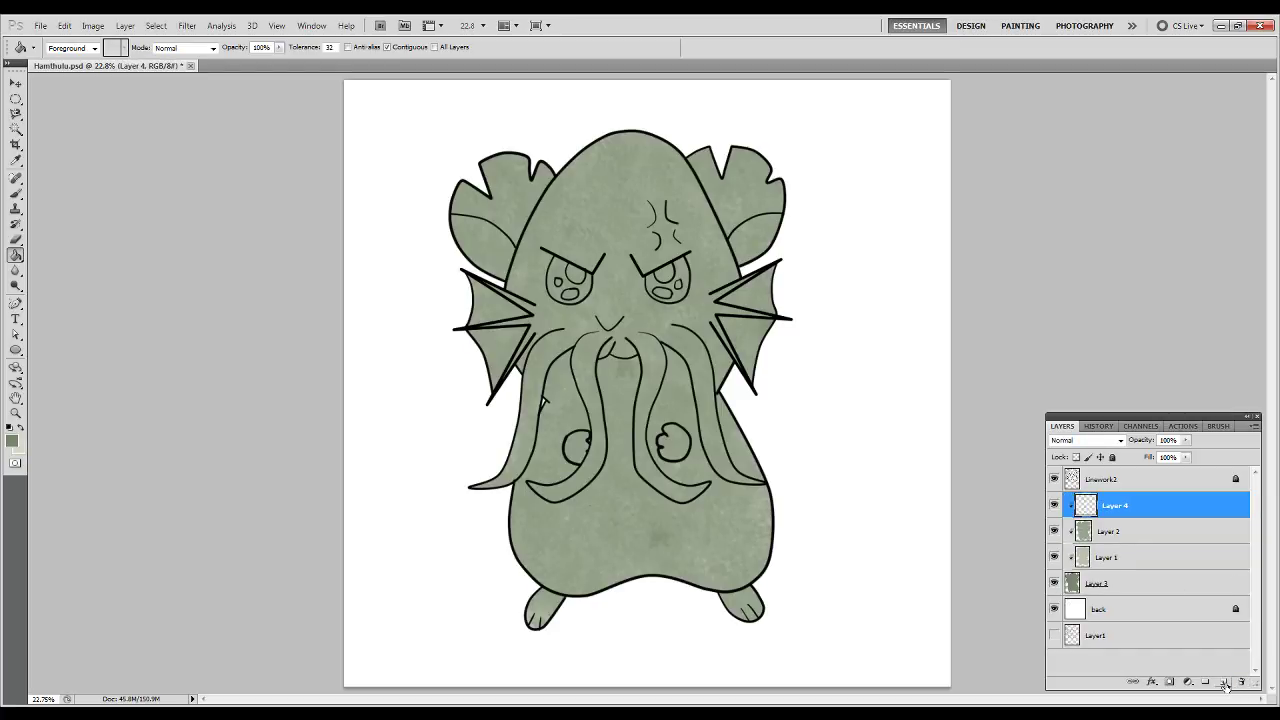
# Set the foreground colour to the blue-green #6f8982 and switch to the Paint Bucket tool.
pyautogui.click(12, 443)
pyautogui.moveTo(680, 512); pyautogui.dragTo(682, 522)
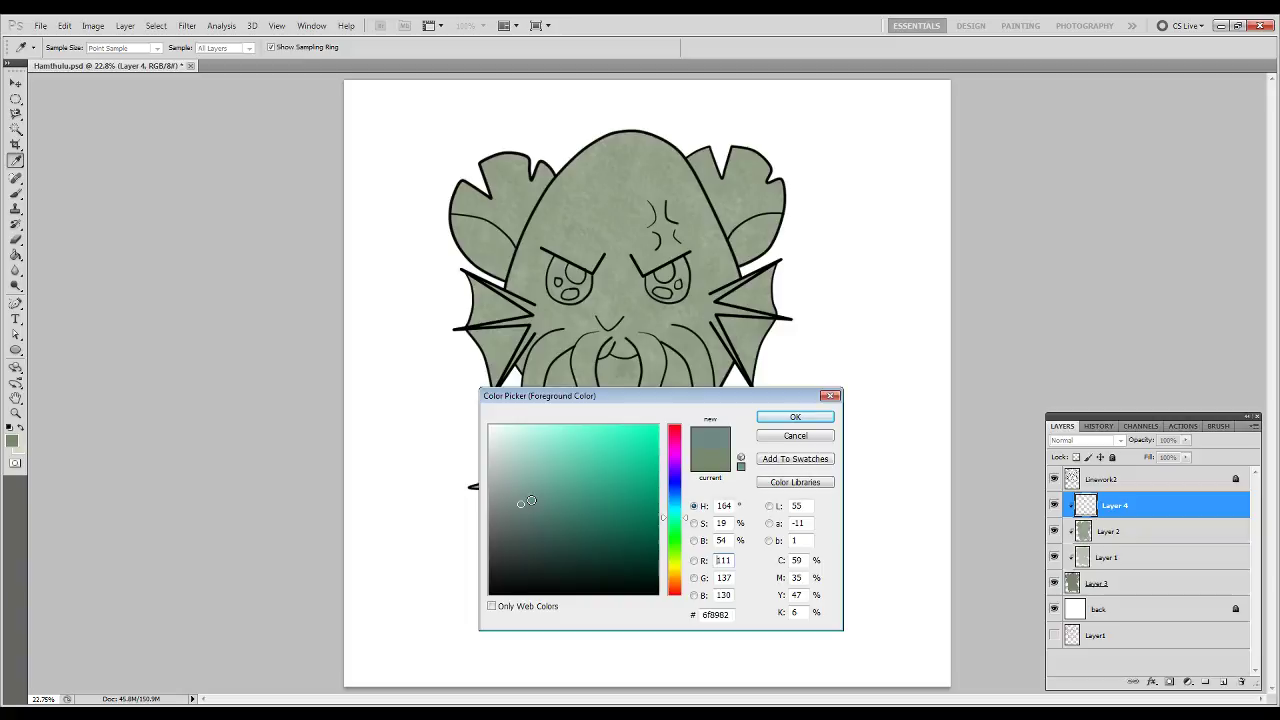
pyautogui.press('Return')
pyautogui.press('g')
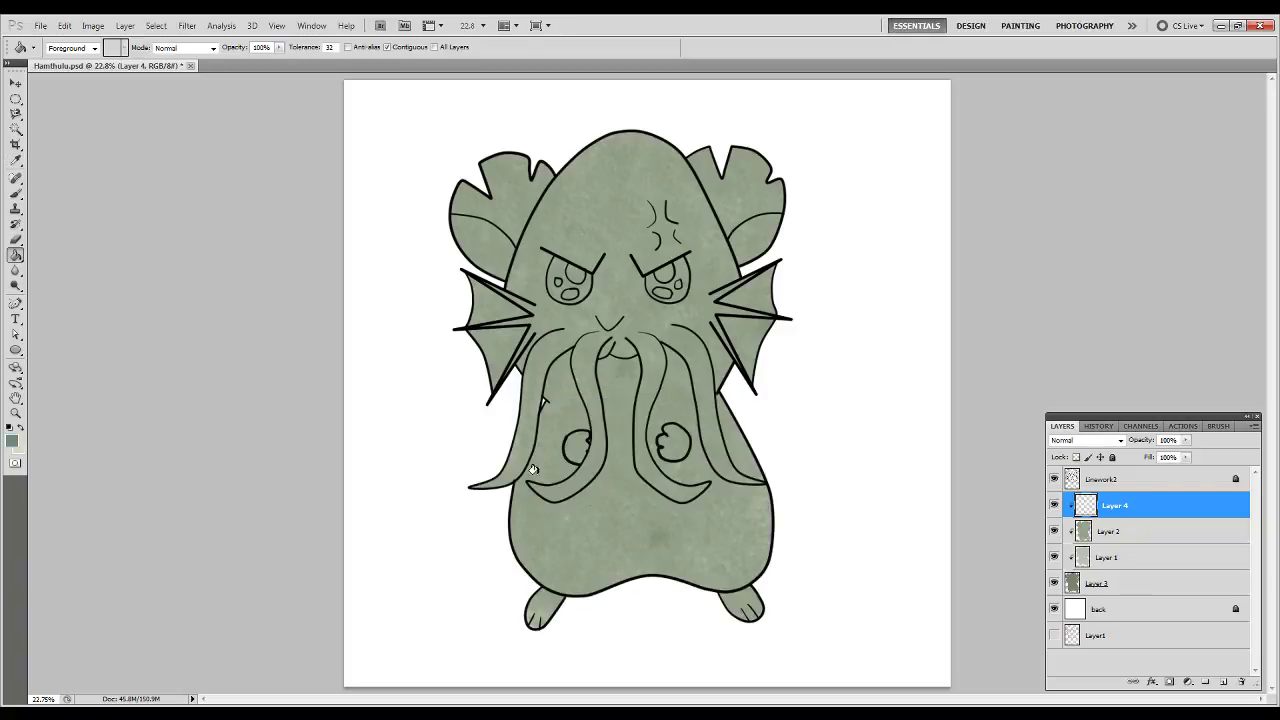
# Fill the clipped Layer 4 with the blue-green foreground colour and set its blend mode to Overlay.
pyautogui.click(546, 385)
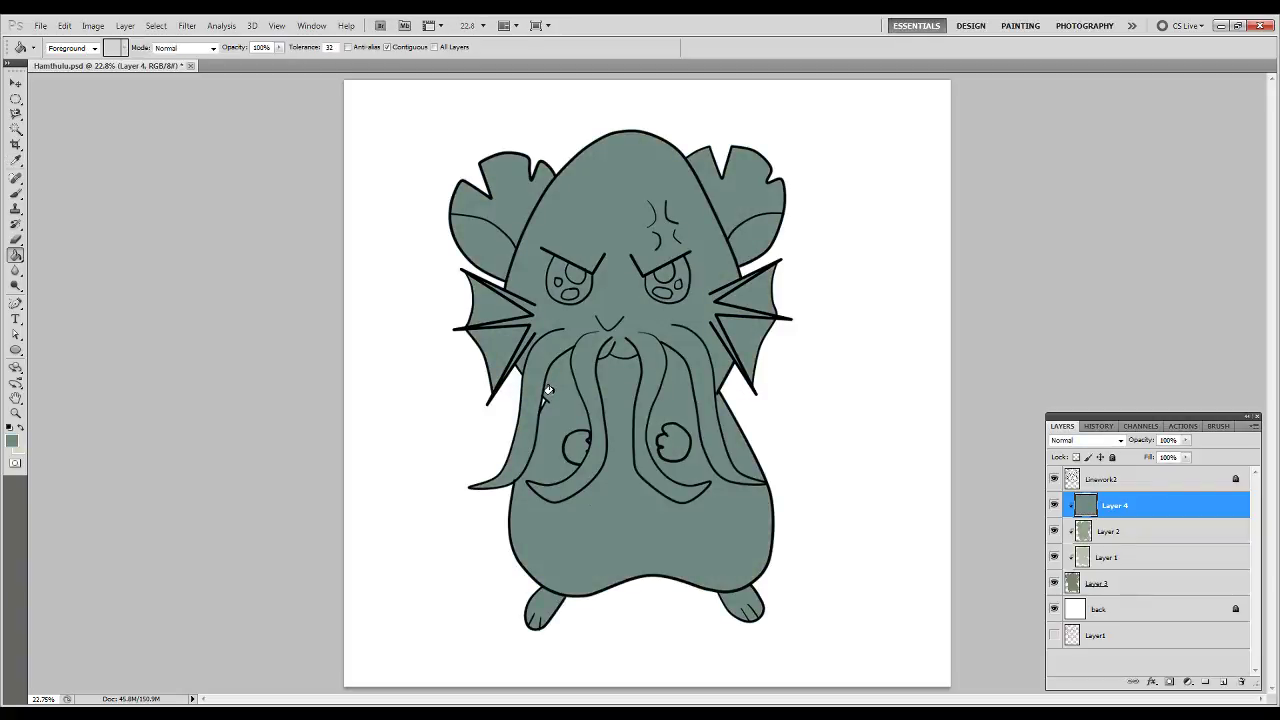
pyautogui.click(1054, 442)
pyautogui.click(1061, 257)
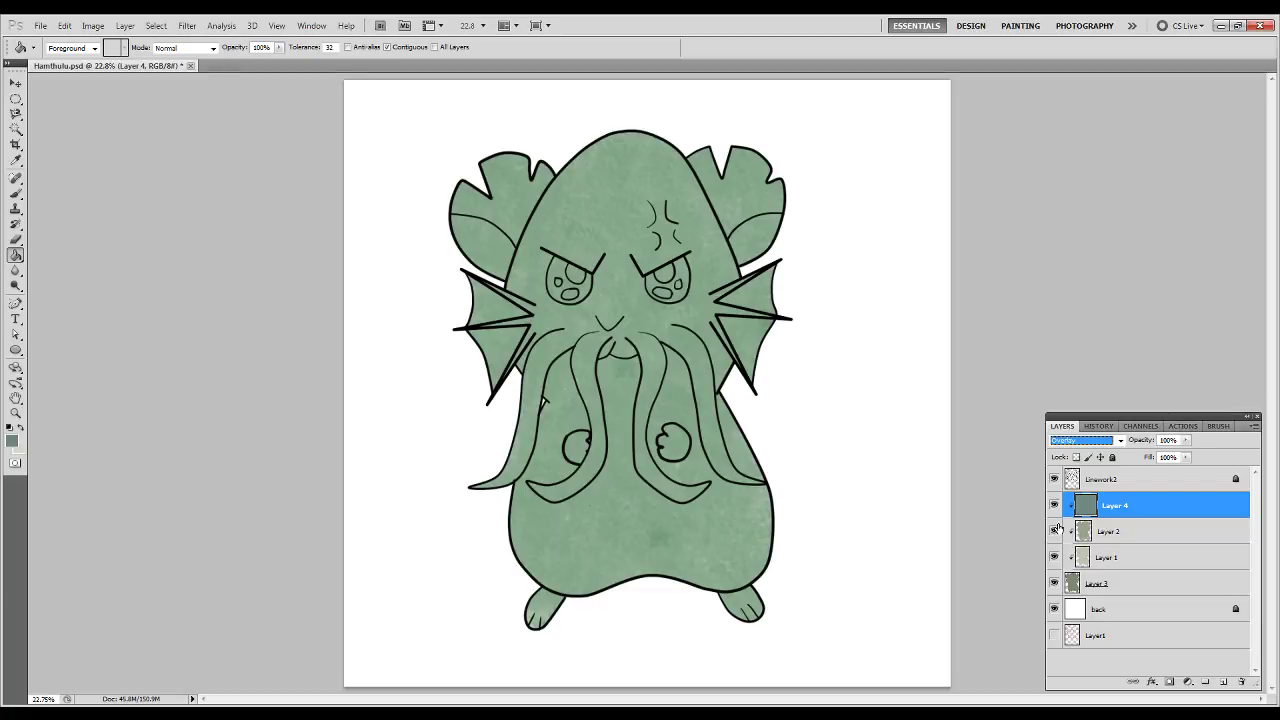
pyautogui.click(1113, 588)
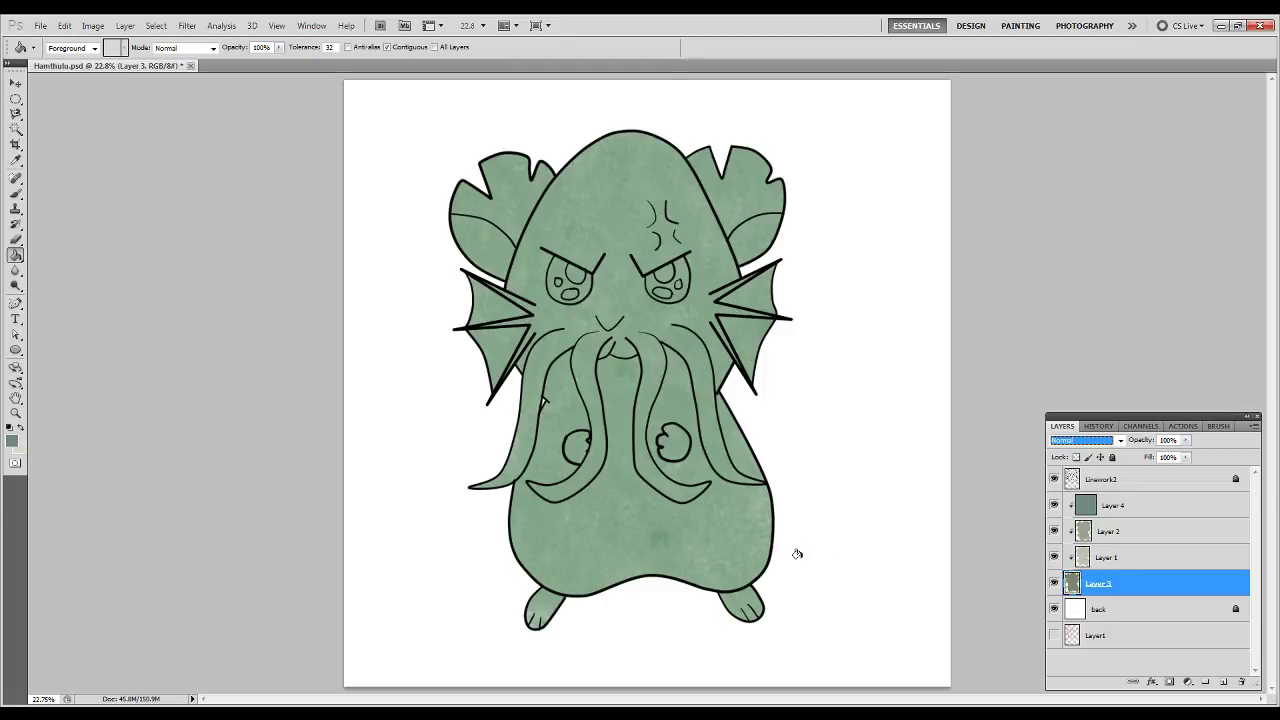
pyautogui.hotkey('alt', 'Tab')
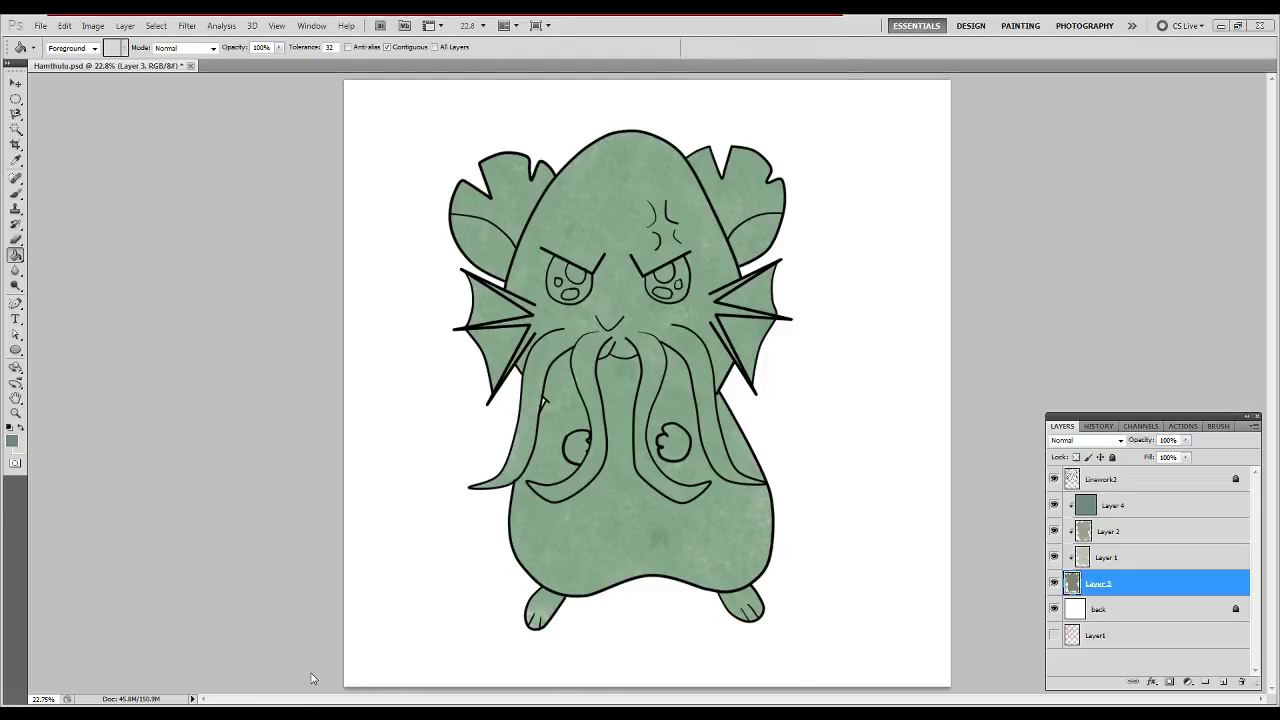
pyautogui.hotkey('alt', 'Tab')
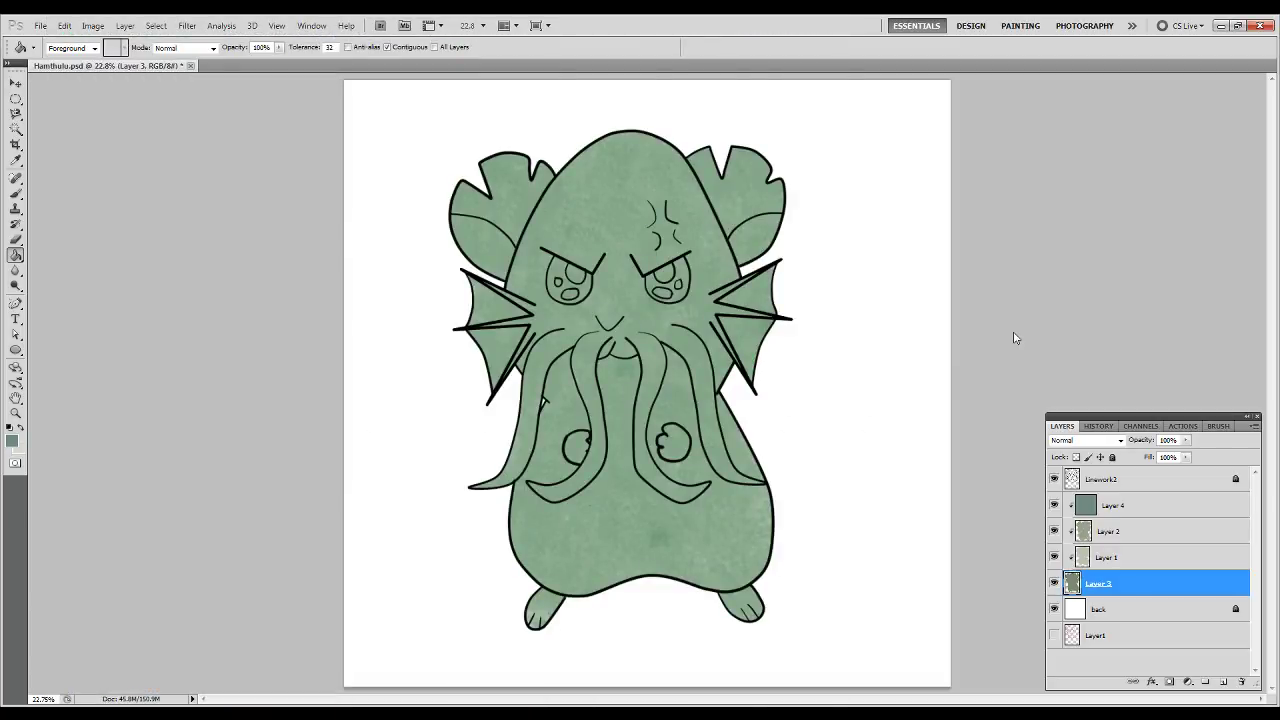
# Add a new layer above Layer 4 and include it in the clipping mask.
pyautogui.click(1128, 514)
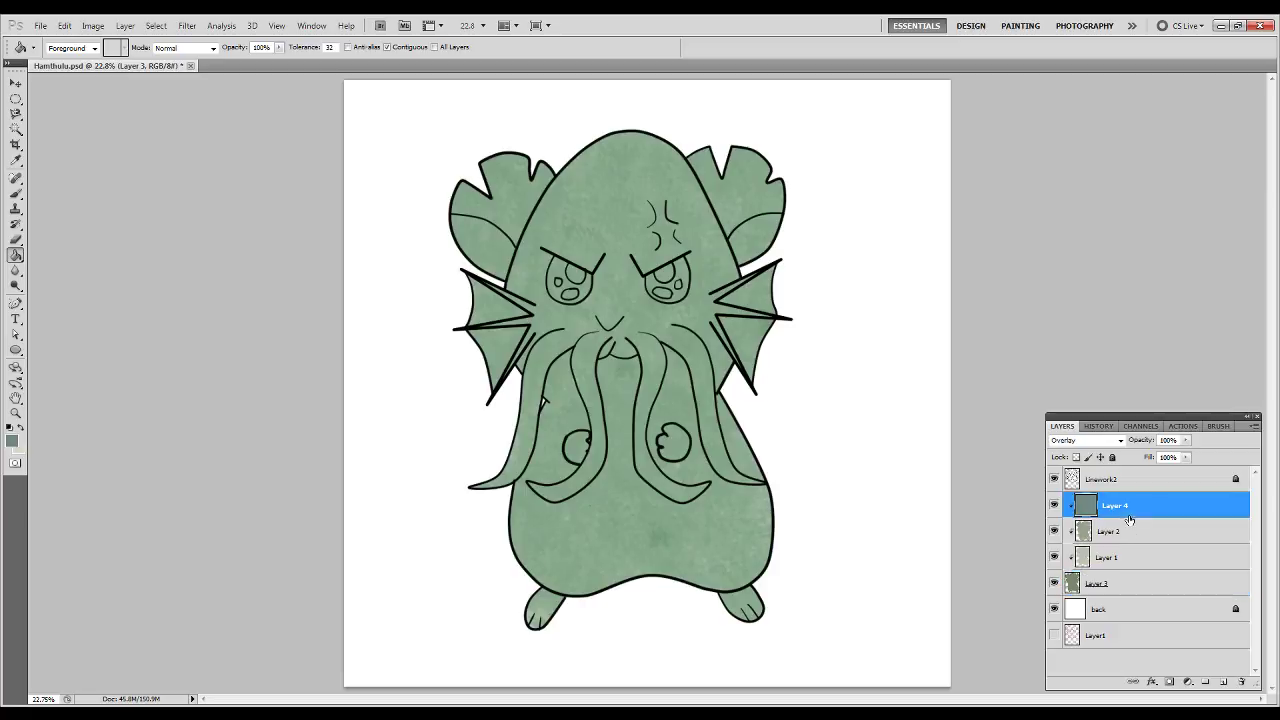
pyautogui.click(1222, 684)
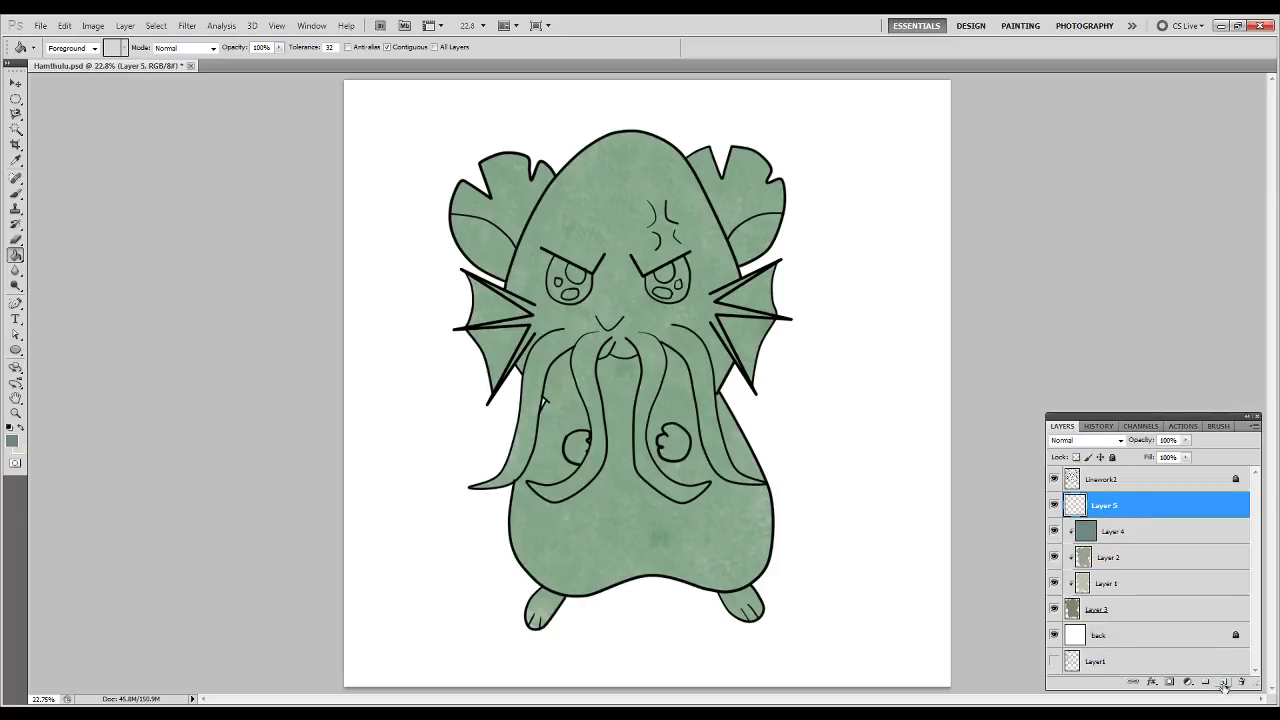
pyautogui.hotkey('ctrl', 'alt', 'g')
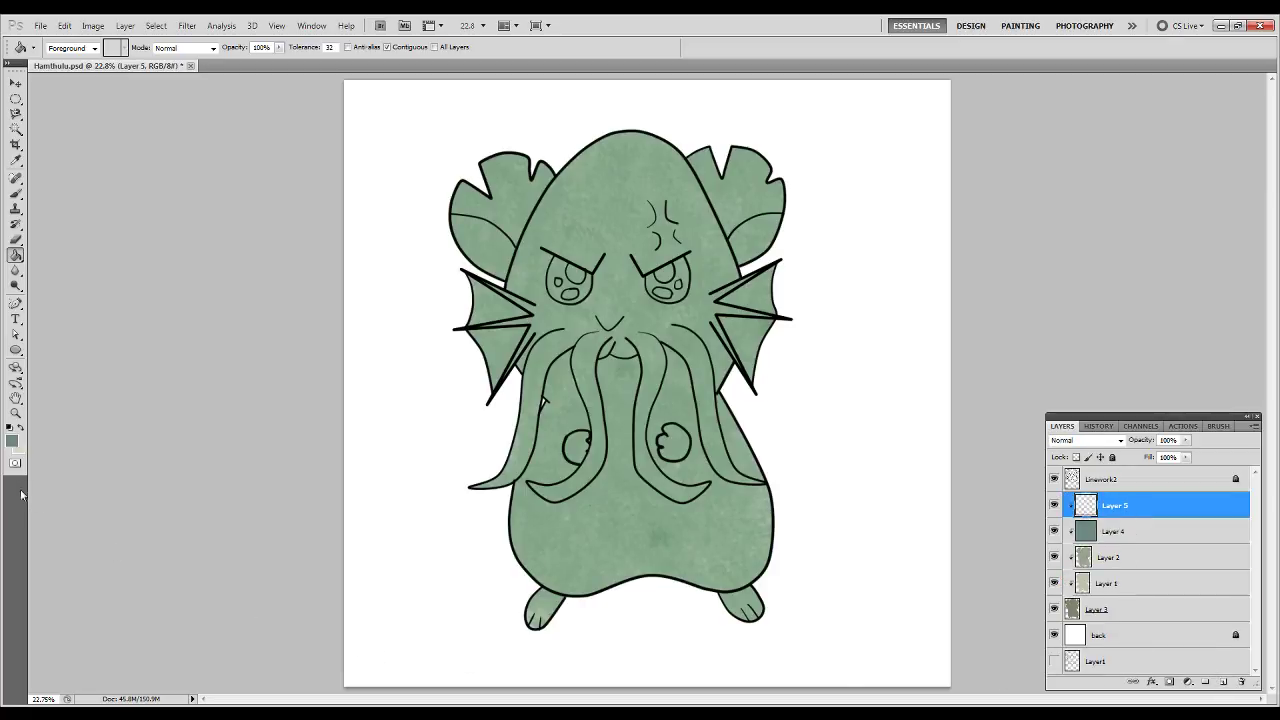
# Set the foreground colour to a pale, slightly desaturated green.
pyautogui.click(13, 442)
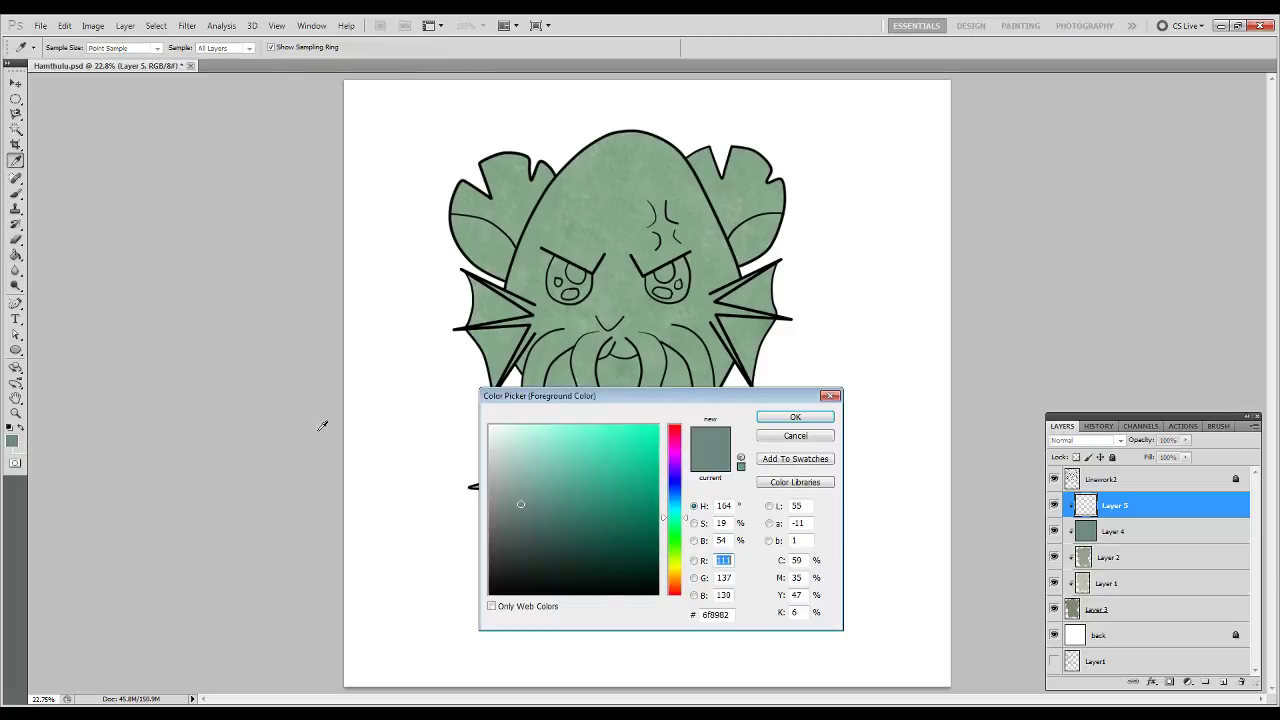
pyautogui.click(576, 209)
pyautogui.click(529, 460)
pyautogui.moveTo(529, 460); pyautogui.dragTo(516, 449)
pyautogui.press('Return')
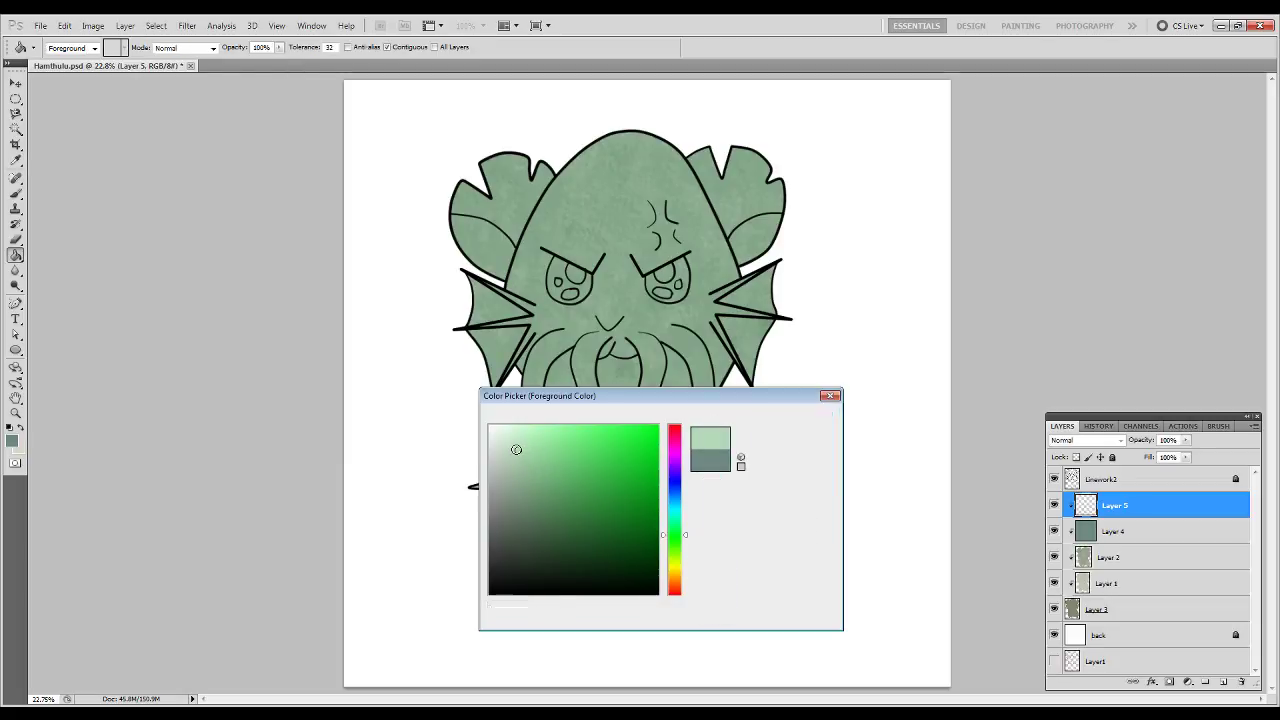
# Paint the lower inner sections of both ears pale green with the Brush tool on Layer 5.
pyautogui.press('z')
pyautogui.moveTo(410, 152); pyautogui.dragTo(895, 424)
pyautogui.press('b')
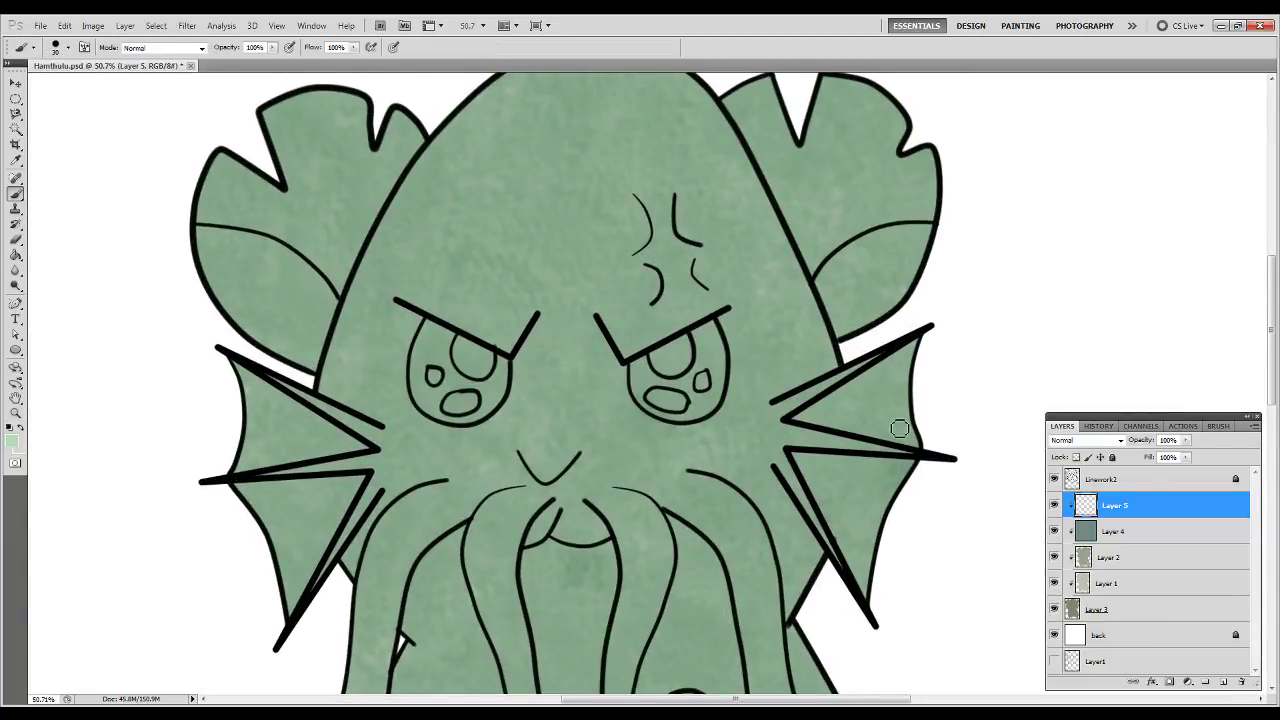
pyautogui.moveTo(203, 262)
pyautogui.mouseDown()
pyautogui.moveTo(261, 313)
pyautogui.moveTo(202, 253)
pyautogui.moveTo(255, 326)
pyautogui.moveTo(222, 290)
pyautogui.moveTo(285, 357)
pyautogui.moveTo(316, 370)
pyautogui.moveTo(340, 307)
pyautogui.moveTo(320, 371)
pyautogui.moveTo(328, 299)
pyautogui.moveTo(200, 237)
pyautogui.moveTo(253, 246)
pyautogui.moveTo(331, 312)
pyautogui.moveTo(283, 256)
pyautogui.moveTo(224, 239)
pyautogui.moveTo(322, 292)
pyautogui.moveTo(307, 268)
pyautogui.moveTo(216, 240)
pyautogui.moveTo(241, 255)
pyautogui.moveTo(271, 303)
pyautogui.moveTo(229, 269)
pyautogui.moveTo(307, 357)
pyautogui.moveTo(292, 272)
pyautogui.moveTo(223, 257)
pyautogui.moveTo(293, 312)
pyautogui.moveTo(318, 312)
pyautogui.moveTo(306, 310)
pyautogui.moveTo(305, 342)
pyautogui.mouseUp()
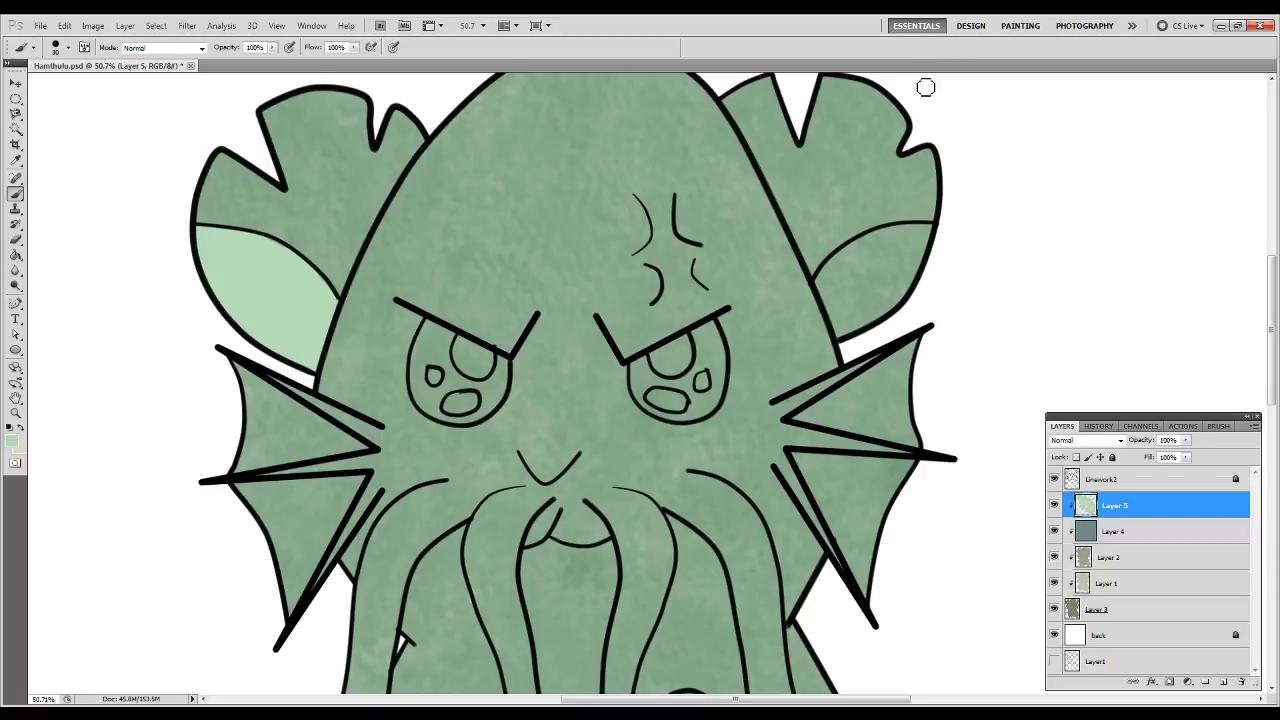
pyautogui.click(831, 253)
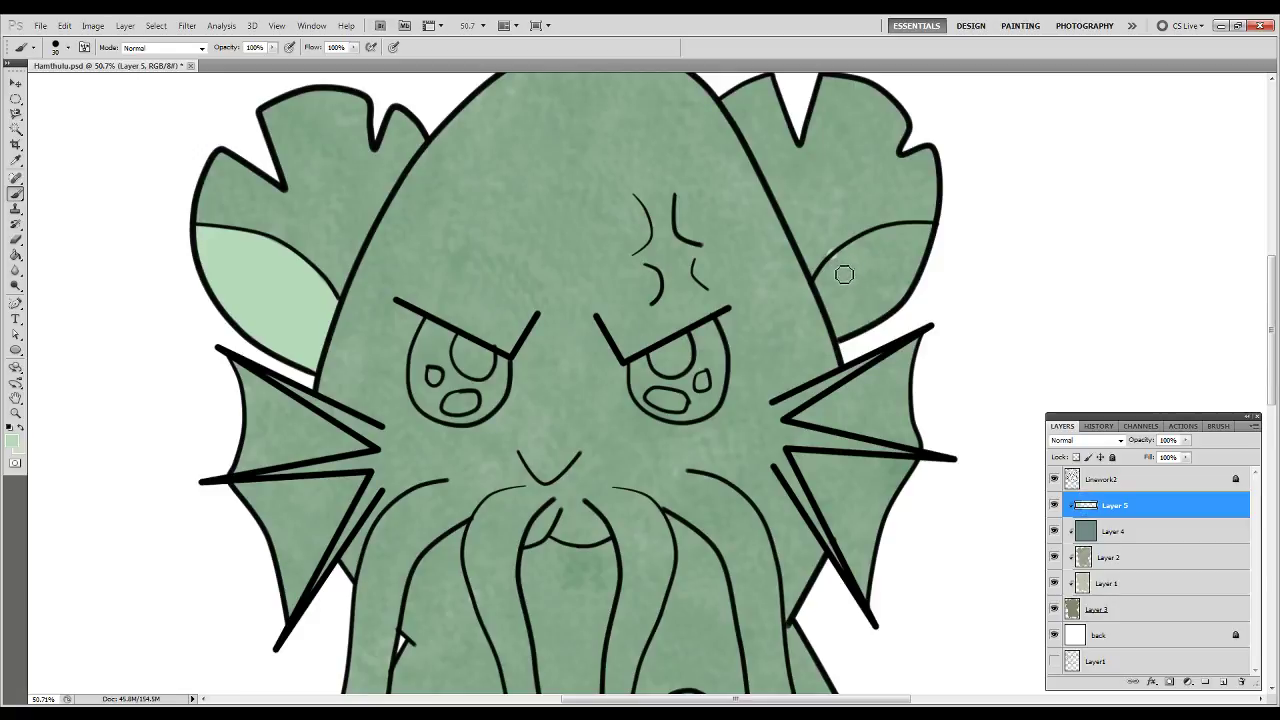
pyautogui.press('e')
pyautogui.press('b')
pyautogui.moveTo(822, 284)
pyautogui.mouseDown()
pyautogui.moveTo(930, 231)
pyautogui.moveTo(897, 239)
pyautogui.mouseUp()
pyautogui.moveTo(843, 263)
pyautogui.mouseDown()
pyautogui.moveTo(880, 240)
pyautogui.moveTo(926, 237)
pyautogui.moveTo(852, 267)
pyautogui.moveTo(829, 294)
pyautogui.moveTo(845, 335)
pyautogui.moveTo(832, 300)
pyautogui.moveTo(850, 338)
pyautogui.moveTo(849, 289)
pyautogui.moveTo(866, 322)
pyautogui.mouseUp()
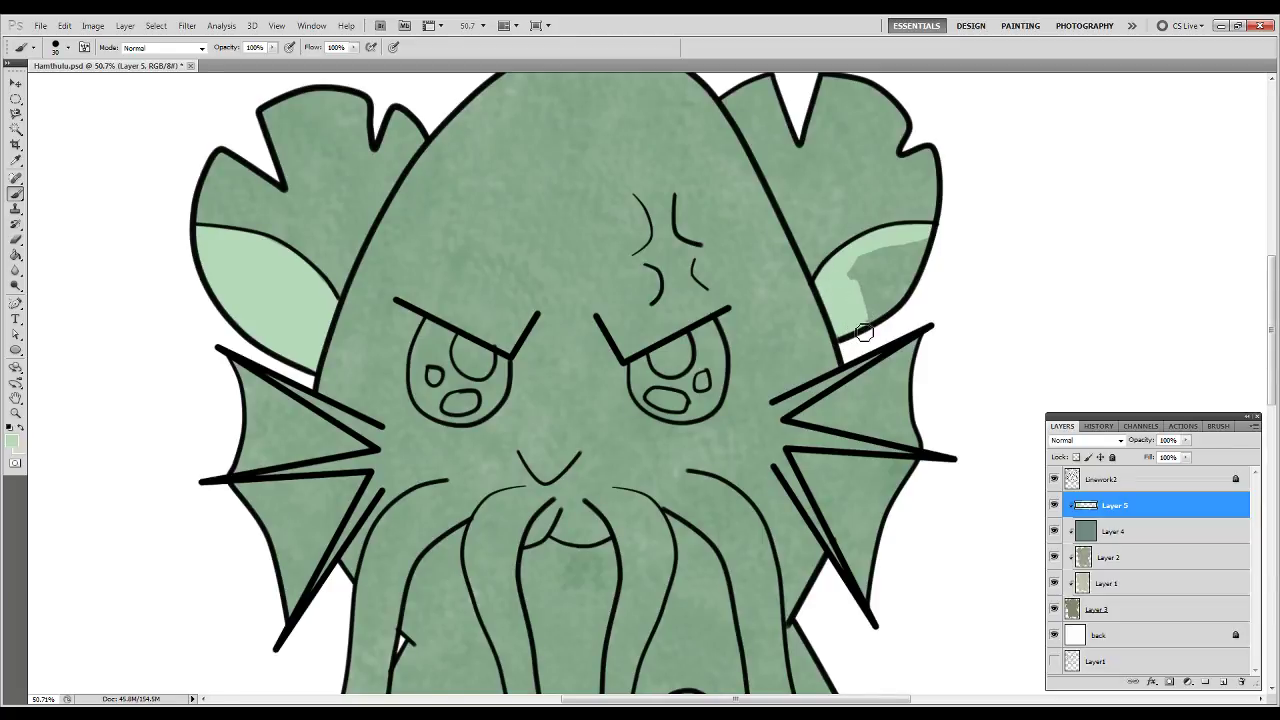
pyautogui.moveTo(864, 333)
pyautogui.mouseDown()
pyautogui.moveTo(828, 252)
pyautogui.moveTo(904, 246)
pyautogui.moveTo(889, 270)
pyautogui.moveTo(910, 250)
pyautogui.moveTo(885, 316)
pyautogui.moveTo(931, 243)
pyautogui.moveTo(870, 331)
pyautogui.moveTo(882, 286)
pyautogui.moveTo(870, 296)
pyautogui.moveTo(890, 293)
pyautogui.moveTo(867, 315)
pyautogui.moveTo(882, 293)
pyautogui.moveTo(854, 304)
pyautogui.moveTo(904, 244)
pyautogui.mouseUp()
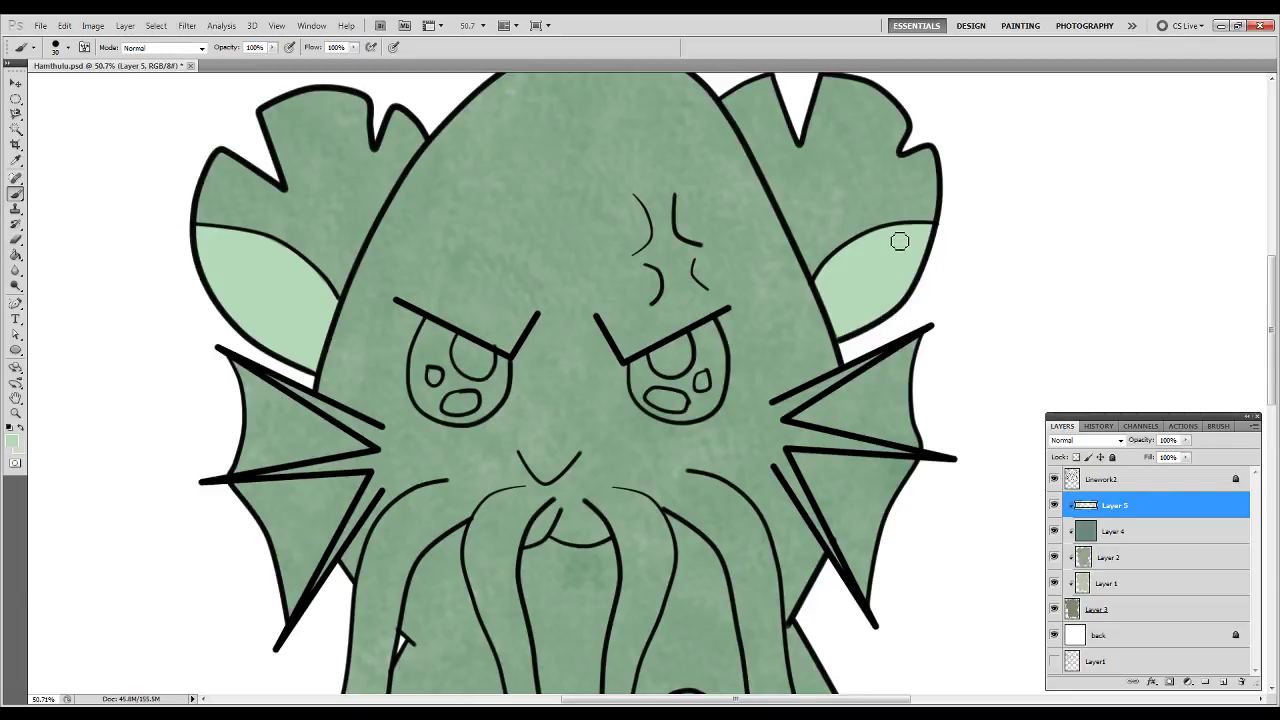
# Paint the webbing between the spines of both cheek fins pale green, keeping the spines dark.
pyautogui.scroll(-5, 905, 440)
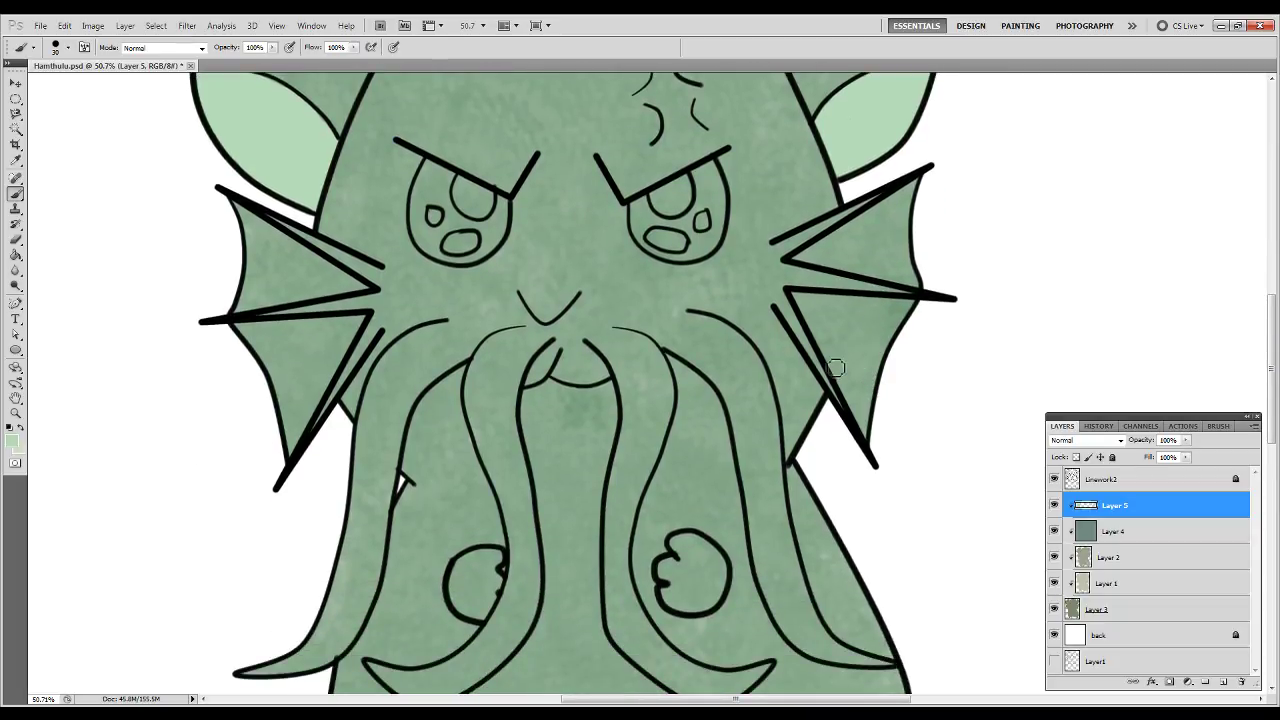
pyautogui.moveTo(243, 229)
pyautogui.mouseDown()
pyautogui.moveTo(292, 261)
pyautogui.moveTo(370, 292)
pyautogui.moveTo(266, 242)
pyautogui.moveTo(237, 219)
pyautogui.moveTo(316, 271)
pyautogui.moveTo(238, 213)
pyautogui.moveTo(358, 292)
pyautogui.moveTo(233, 316)
pyautogui.moveTo(301, 303)
pyautogui.moveTo(256, 306)
pyautogui.moveTo(247, 238)
pyautogui.moveTo(274, 261)
pyautogui.moveTo(268, 298)
pyautogui.moveTo(271, 267)
pyautogui.moveTo(297, 291)
pyautogui.moveTo(336, 285)
pyautogui.moveTo(287, 296)
pyautogui.moveTo(298, 279)
pyautogui.moveTo(251, 268)
pyautogui.mouseUp()
pyautogui.moveTo(237, 335)
pyautogui.mouseDown()
pyautogui.moveTo(365, 323)
pyautogui.moveTo(294, 440)
pyautogui.moveTo(332, 361)
pyautogui.moveTo(349, 334)
pyautogui.moveTo(293, 460)
pyautogui.mouseUp()
pyautogui.moveTo(243, 346)
pyautogui.mouseDown()
pyautogui.moveTo(286, 448)
pyautogui.moveTo(286, 410)
pyautogui.moveTo(245, 339)
pyautogui.moveTo(346, 331)
pyautogui.moveTo(294, 439)
pyautogui.moveTo(339, 333)
pyautogui.moveTo(258, 350)
pyautogui.moveTo(324, 341)
pyautogui.moveTo(264, 345)
pyautogui.moveTo(290, 431)
pyautogui.moveTo(275, 415)
pyautogui.moveTo(305, 397)
pyautogui.moveTo(290, 411)
pyautogui.moveTo(292, 365)
pyautogui.moveTo(266, 366)
pyautogui.moveTo(302, 357)
pyautogui.moveTo(266, 353)
pyautogui.mouseUp()
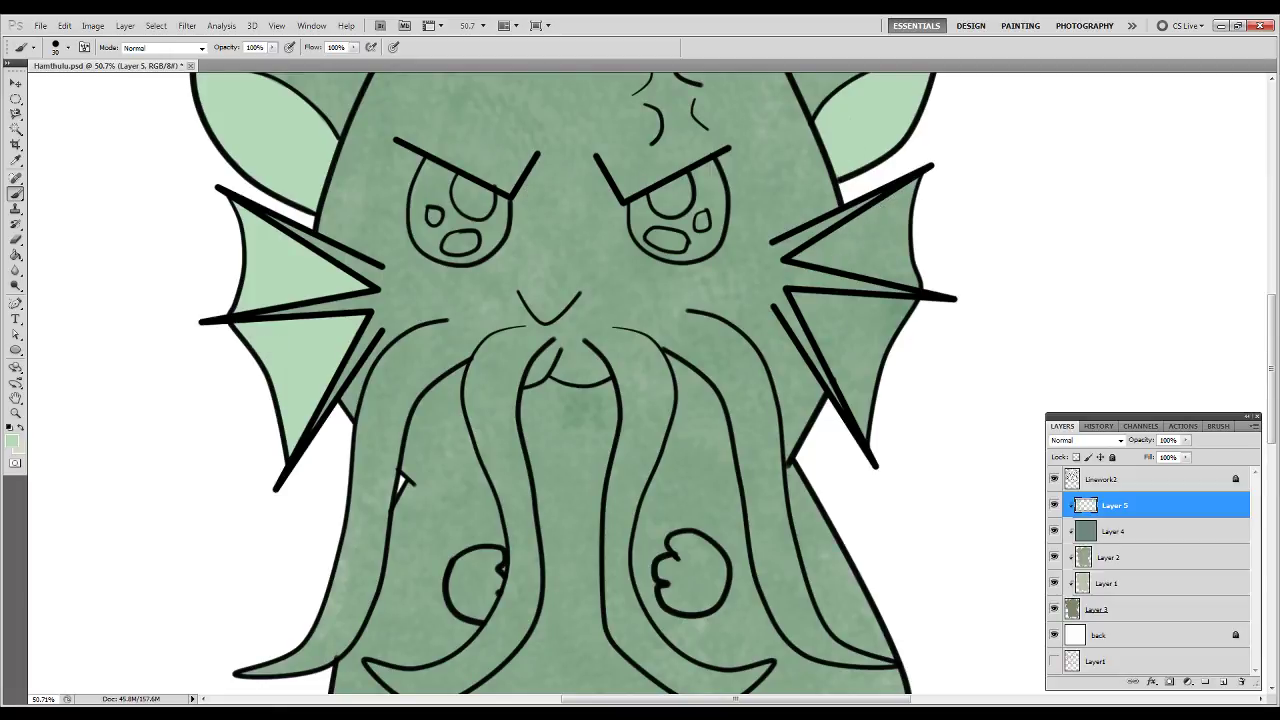
pyautogui.moveTo(806, 261)
pyautogui.mouseDown()
pyautogui.moveTo(873, 228)
pyautogui.moveTo(822, 258)
pyautogui.moveTo(937, 181)
pyautogui.moveTo(857, 250)
pyautogui.moveTo(818, 262)
pyautogui.moveTo(895, 282)
pyautogui.mouseUp()
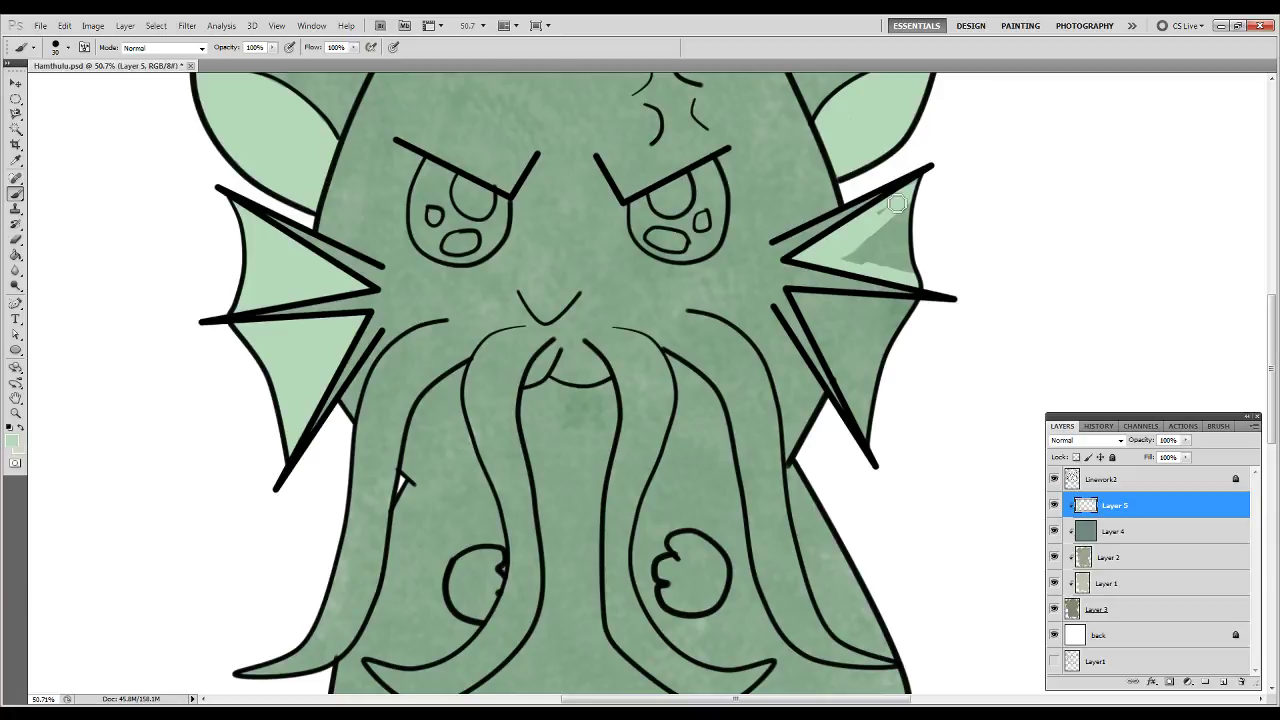
pyautogui.moveTo(922, 198)
pyautogui.mouseDown()
pyautogui.moveTo(856, 258)
pyautogui.moveTo(922, 269)
pyautogui.moveTo(904, 270)
pyautogui.moveTo(919, 279)
pyautogui.moveTo(893, 240)
pyautogui.moveTo(918, 230)
pyautogui.moveTo(907, 263)
pyautogui.moveTo(882, 262)
pyautogui.moveTo(885, 243)
pyautogui.moveTo(914, 226)
pyautogui.moveTo(869, 254)
pyautogui.mouseUp()
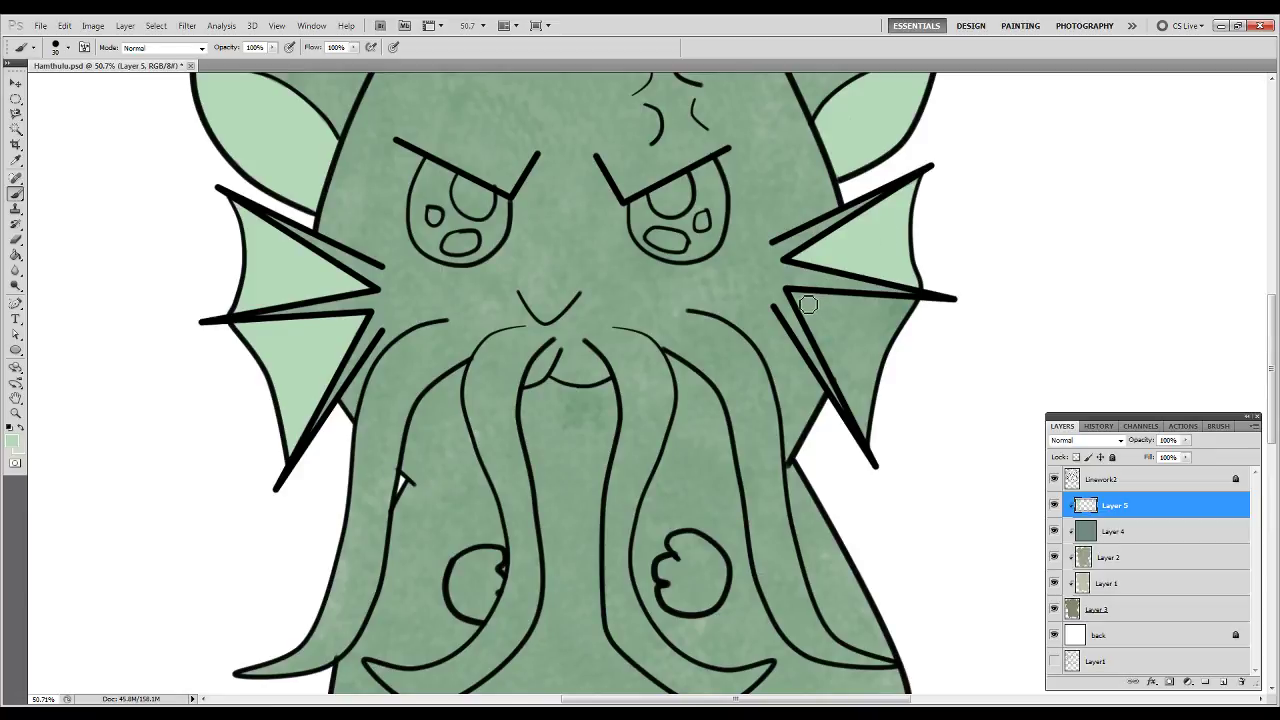
pyautogui.moveTo(800, 300)
pyautogui.mouseDown()
pyautogui.moveTo(827, 329)
pyautogui.moveTo(803, 302)
pyautogui.moveTo(915, 300)
pyautogui.mouseUp()
pyautogui.press('e')
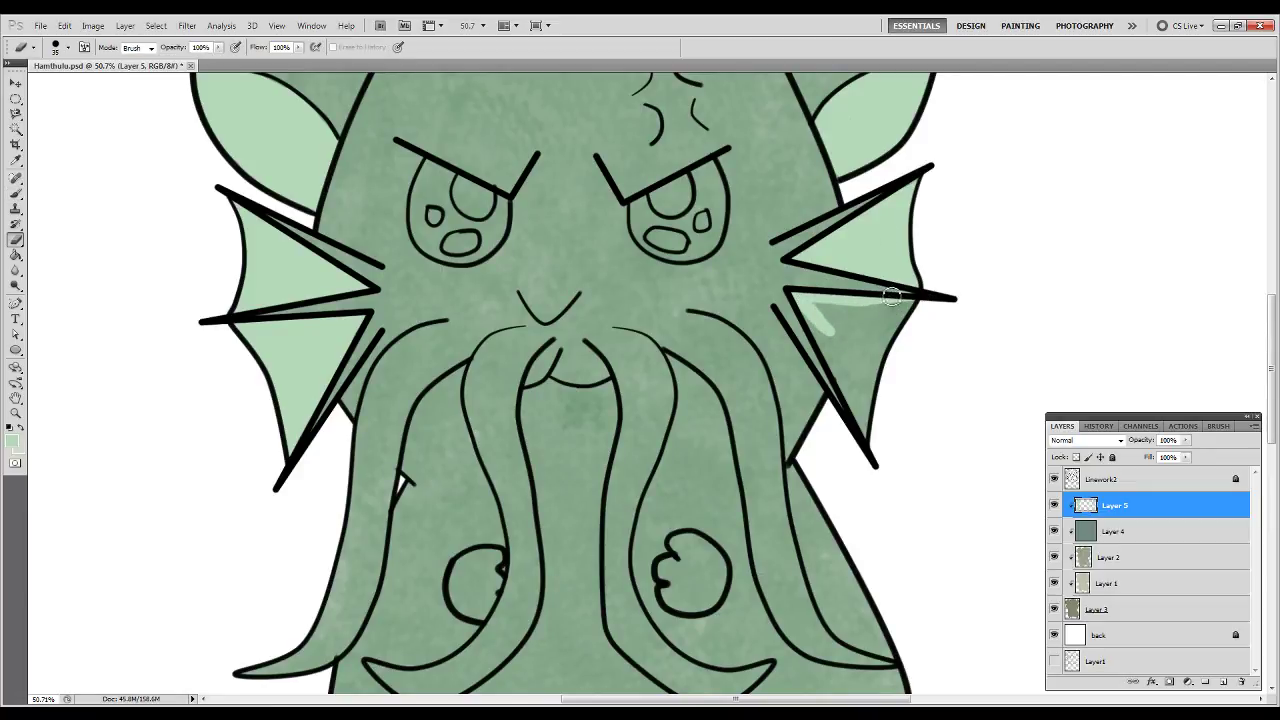
pyautogui.press('b')
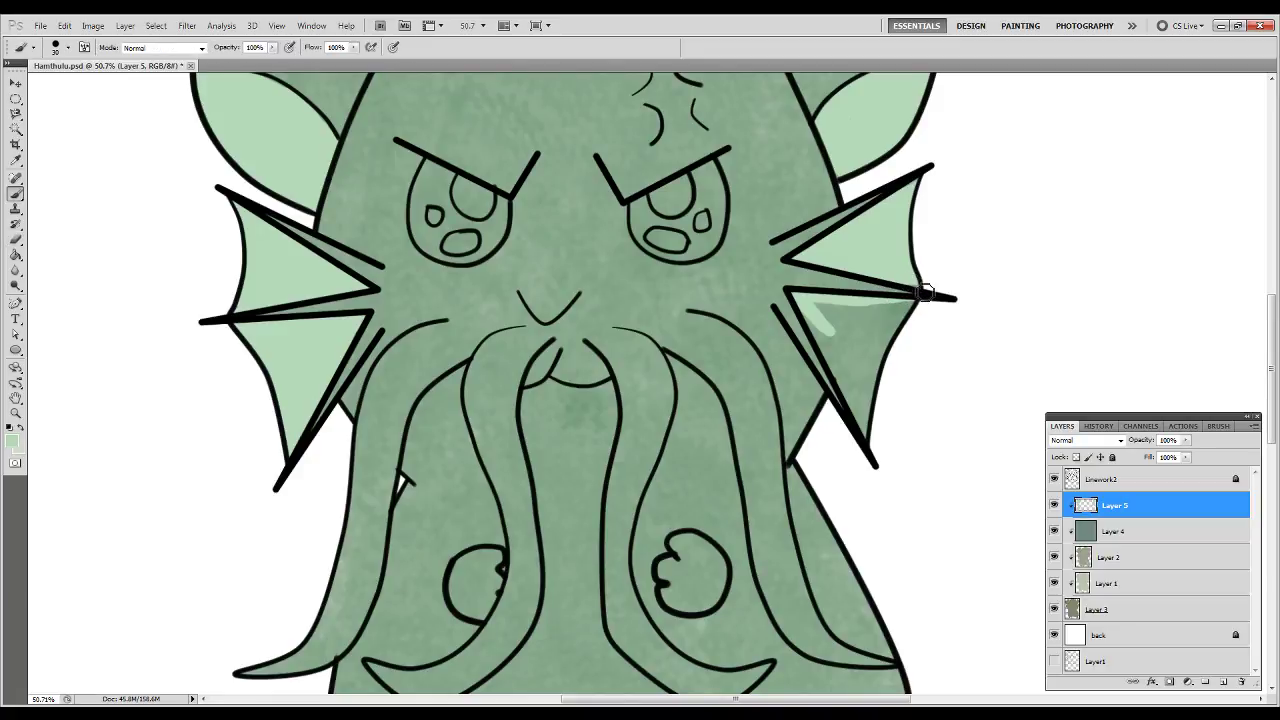
pyautogui.moveTo(817, 316)
pyautogui.mouseDown()
pyautogui.moveTo(863, 388)
pyautogui.moveTo(813, 316)
pyautogui.moveTo(876, 449)
pyautogui.moveTo(814, 308)
pyautogui.moveTo(923, 314)
pyautogui.moveTo(826, 314)
pyautogui.moveTo(884, 425)
pyautogui.moveTo(848, 326)
pyautogui.moveTo(883, 348)
pyautogui.moveTo(876, 362)
pyautogui.moveTo(896, 311)
pyautogui.moveTo(855, 324)
pyautogui.mouseUp()
# Paint the nose pale green on Layer 5 and soften its upper edge with the Blur tool.
pyautogui.moveTo(702, 425)
pyautogui.mouseDown()
pyautogui.moveTo(677, 337)
pyautogui.moveTo(748, 418)
pyautogui.mouseUp()
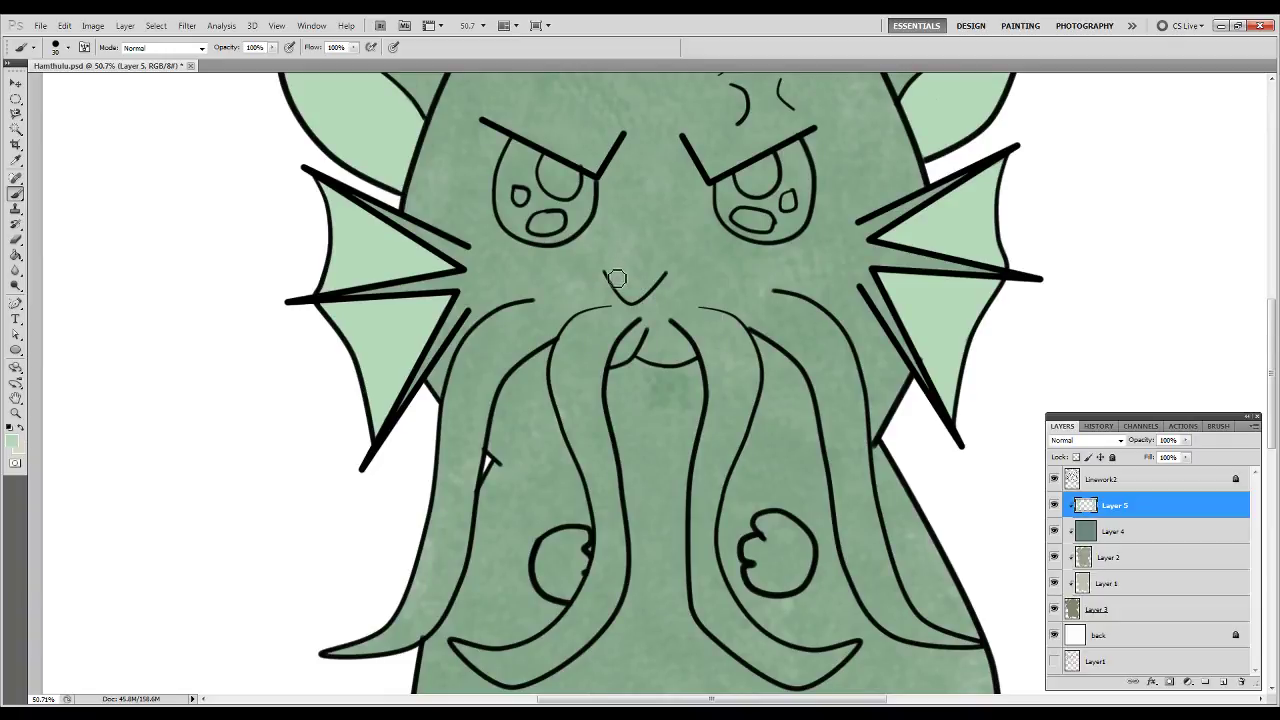
pyautogui.moveTo(616, 282)
pyautogui.mouseDown()
pyautogui.moveTo(660, 280)
pyautogui.moveTo(636, 296)
pyautogui.moveTo(620, 287)
pyautogui.moveTo(645, 291)
pyautogui.mouseUp()
pyautogui.press('e')
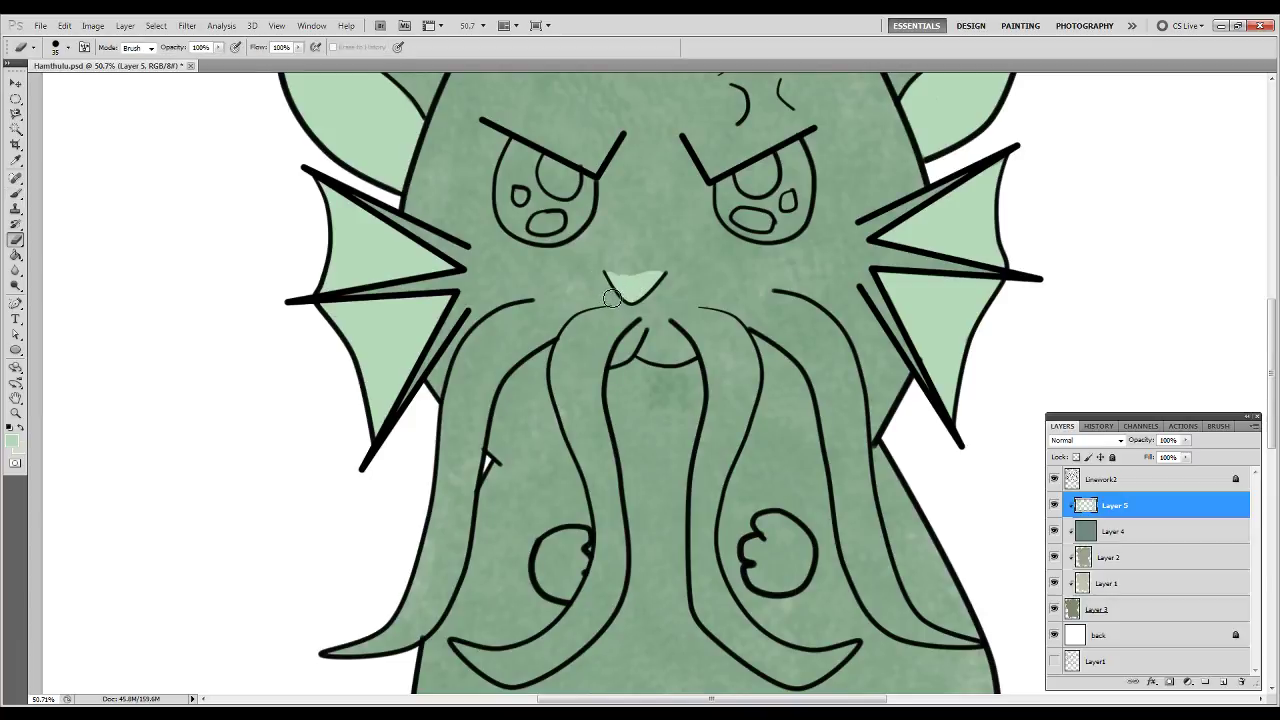
pyautogui.press('r')
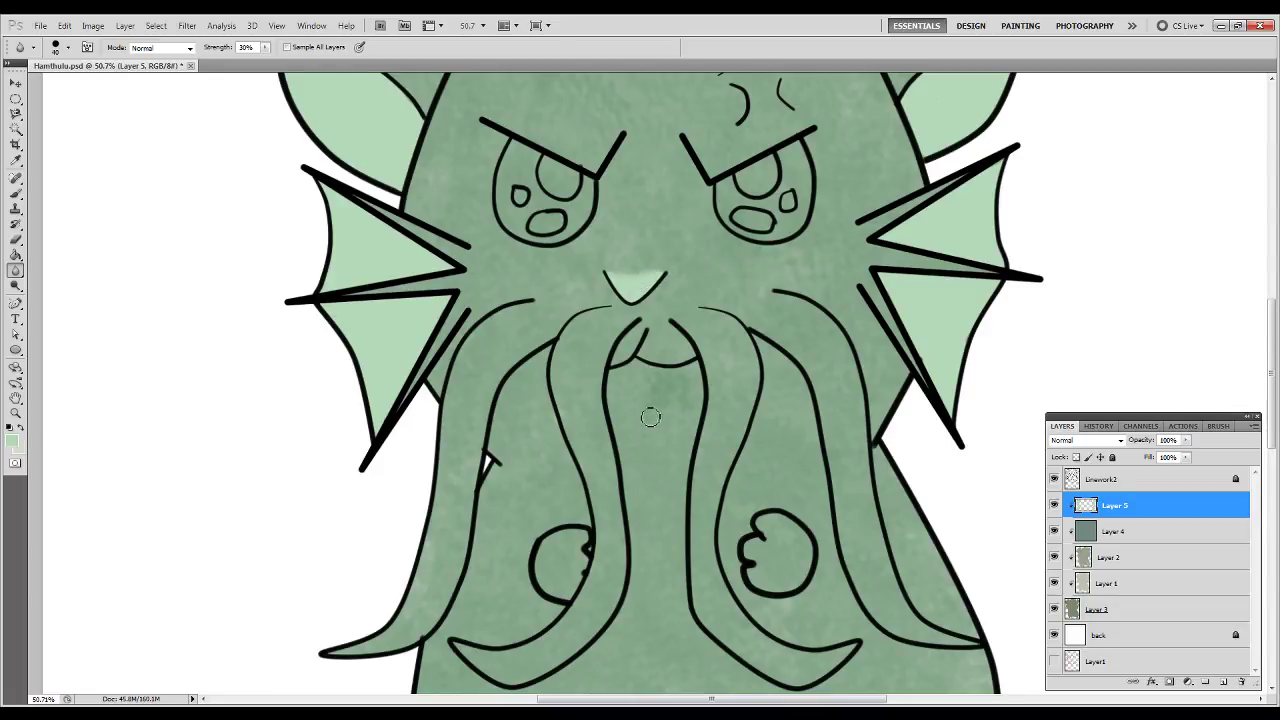
# Paint both front paws and both feet pale green with the Brush tool on Layer 5.
pyautogui.moveTo(662, 465)
pyautogui.mouseDown()
pyautogui.moveTo(650, 230)
pyautogui.moveTo(619, 206)
pyautogui.moveTo(596, 286)
pyautogui.moveTo(584, 284)
pyautogui.mouseUp()
pyautogui.press('b')
pyautogui.moveTo(511, 318)
pyautogui.mouseDown()
pyautogui.moveTo(504, 359)
pyautogui.moveTo(502, 341)
pyautogui.moveTo(527, 322)
pyautogui.moveTo(491, 331)
pyautogui.moveTo(501, 366)
pyautogui.moveTo(517, 370)
pyautogui.moveTo(527, 345)
pyautogui.moveTo(488, 338)
pyautogui.moveTo(515, 379)
pyautogui.moveTo(485, 366)
pyautogui.moveTo(484, 334)
pyautogui.moveTo(504, 324)
pyautogui.moveTo(504, 371)
pyautogui.mouseUp()
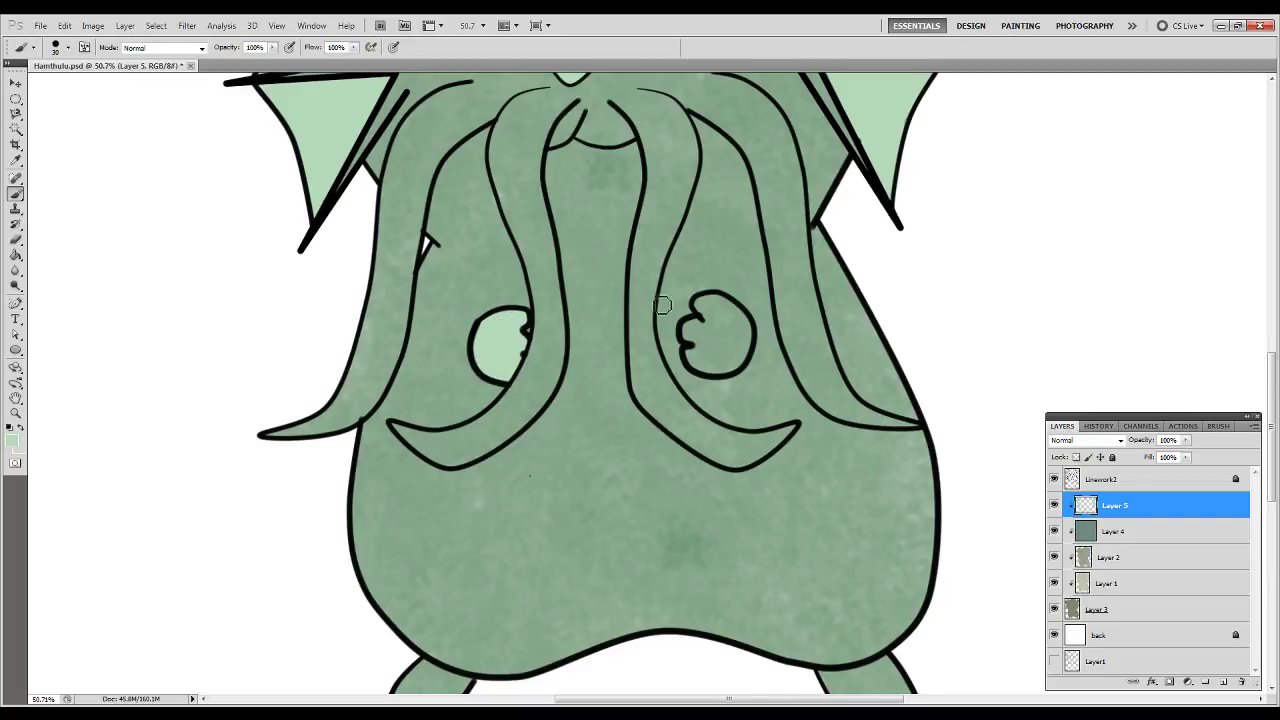
pyautogui.moveTo(706, 318)
pyautogui.mouseDown()
pyautogui.moveTo(741, 325)
pyautogui.moveTo(739, 351)
pyautogui.moveTo(709, 364)
pyautogui.moveTo(690, 333)
pyautogui.moveTo(703, 327)
pyautogui.moveTo(693, 355)
pyautogui.moveTo(714, 373)
pyautogui.moveTo(733, 367)
pyautogui.moveTo(741, 341)
pyautogui.moveTo(719, 306)
pyautogui.moveTo(740, 320)
pyautogui.moveTo(744, 361)
pyautogui.moveTo(732, 311)
pyautogui.moveTo(754, 341)
pyautogui.moveTo(721, 369)
pyautogui.moveTo(705, 344)
pyautogui.moveTo(705, 331)
pyautogui.moveTo(716, 346)
pyautogui.moveTo(726, 348)
pyautogui.mouseUp()
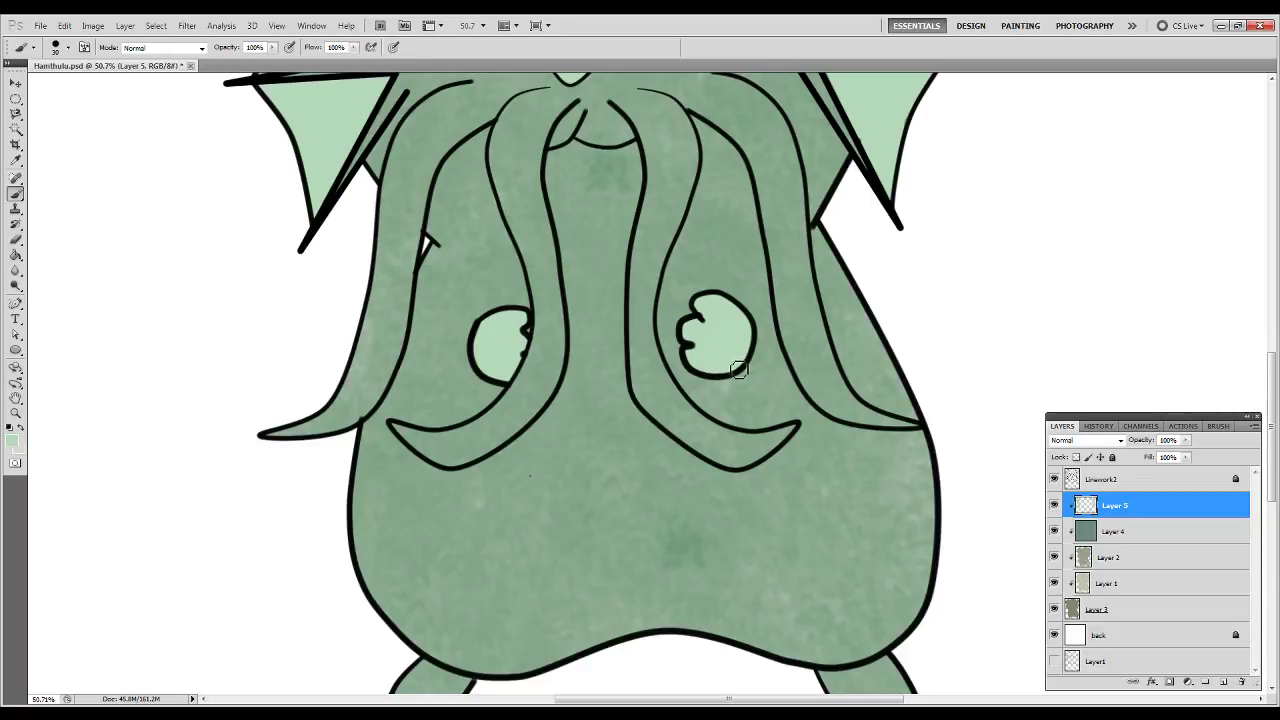
pyautogui.moveTo(705, 389); pyautogui.dragTo(655, 110)
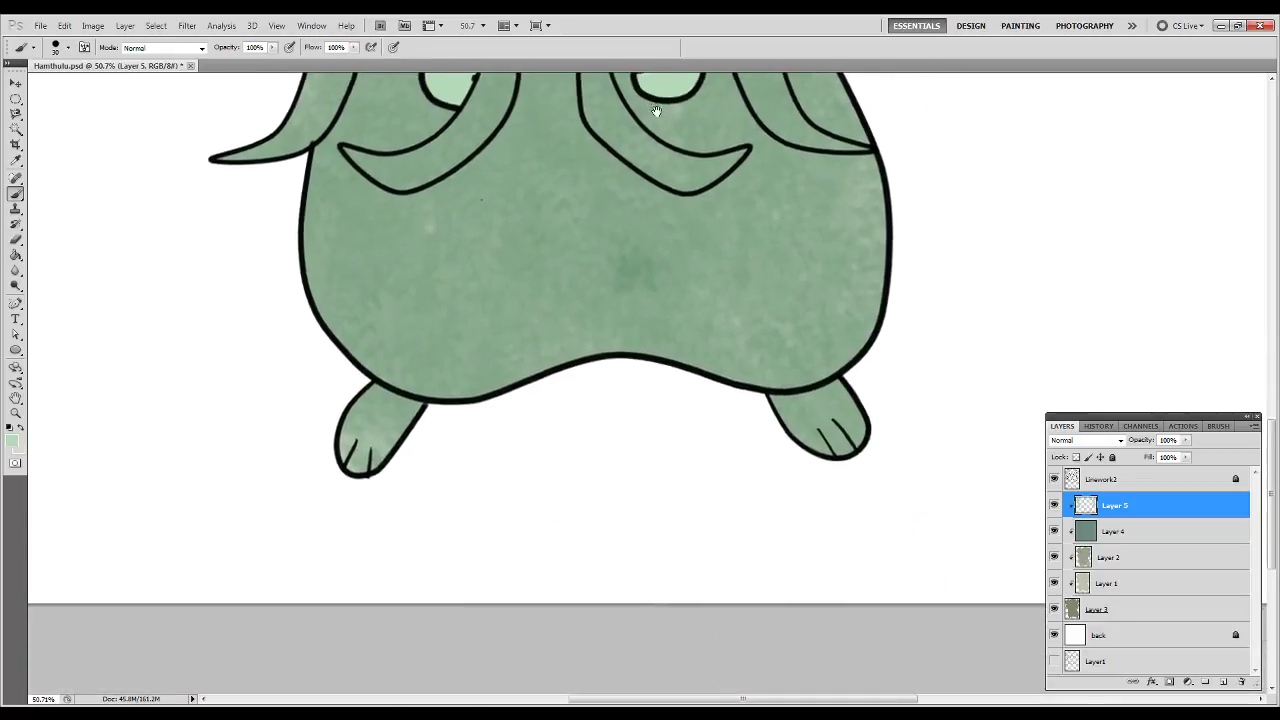
pyautogui.moveTo(773, 408)
pyautogui.mouseDown()
pyautogui.moveTo(847, 385)
pyautogui.moveTo(787, 431)
pyautogui.moveTo(791, 417)
pyautogui.moveTo(819, 398)
pyautogui.moveTo(792, 475)
pyautogui.moveTo(856, 401)
pyautogui.moveTo(865, 407)
pyautogui.moveTo(823, 476)
pyautogui.moveTo(870, 437)
pyautogui.moveTo(842, 419)
pyautogui.mouseUp()
pyautogui.moveTo(335, 439)
pyautogui.mouseDown()
pyautogui.moveTo(381, 487)
pyautogui.moveTo(366, 481)
pyautogui.moveTo(379, 450)
pyautogui.moveTo(423, 493)
pyautogui.moveTo(428, 446)
pyautogui.moveTo(379, 393)
pyautogui.moveTo(424, 416)
pyautogui.mouseUp()
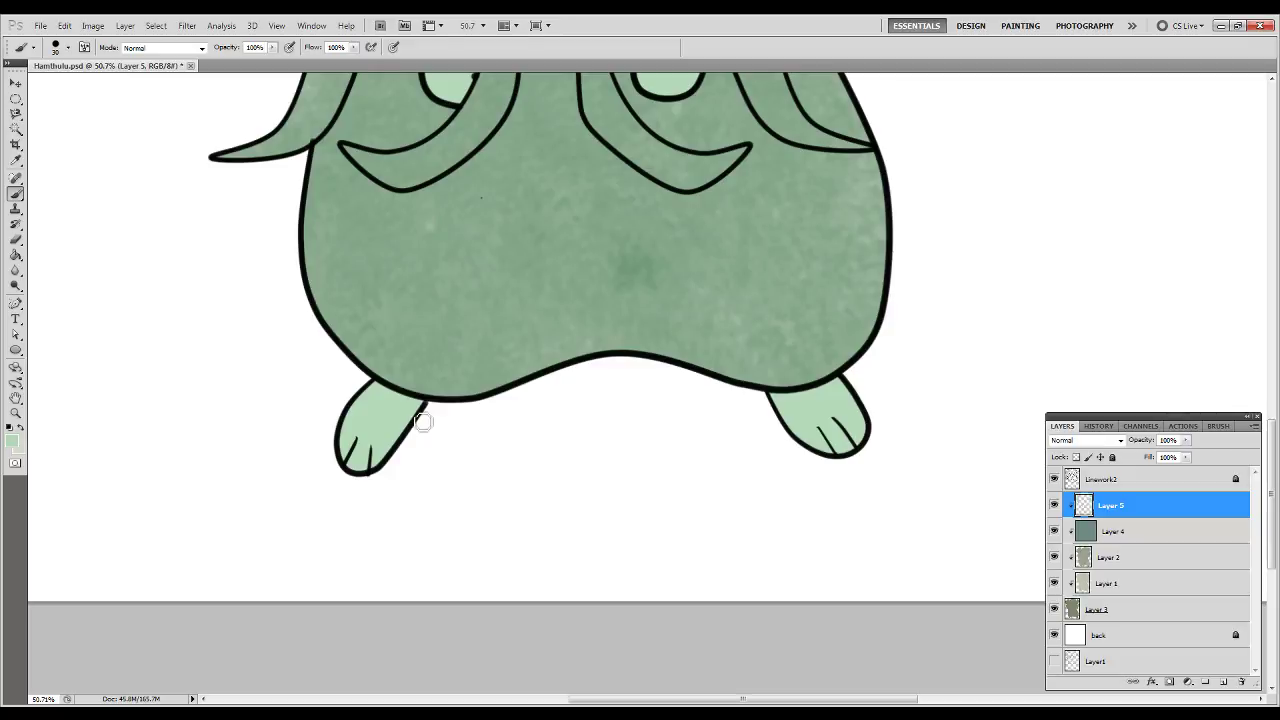
# Add a new clipped layer above Layer 4 with Soft Light blending and make white the foreground colour.
pyautogui.hotkey('ctrl', '0')
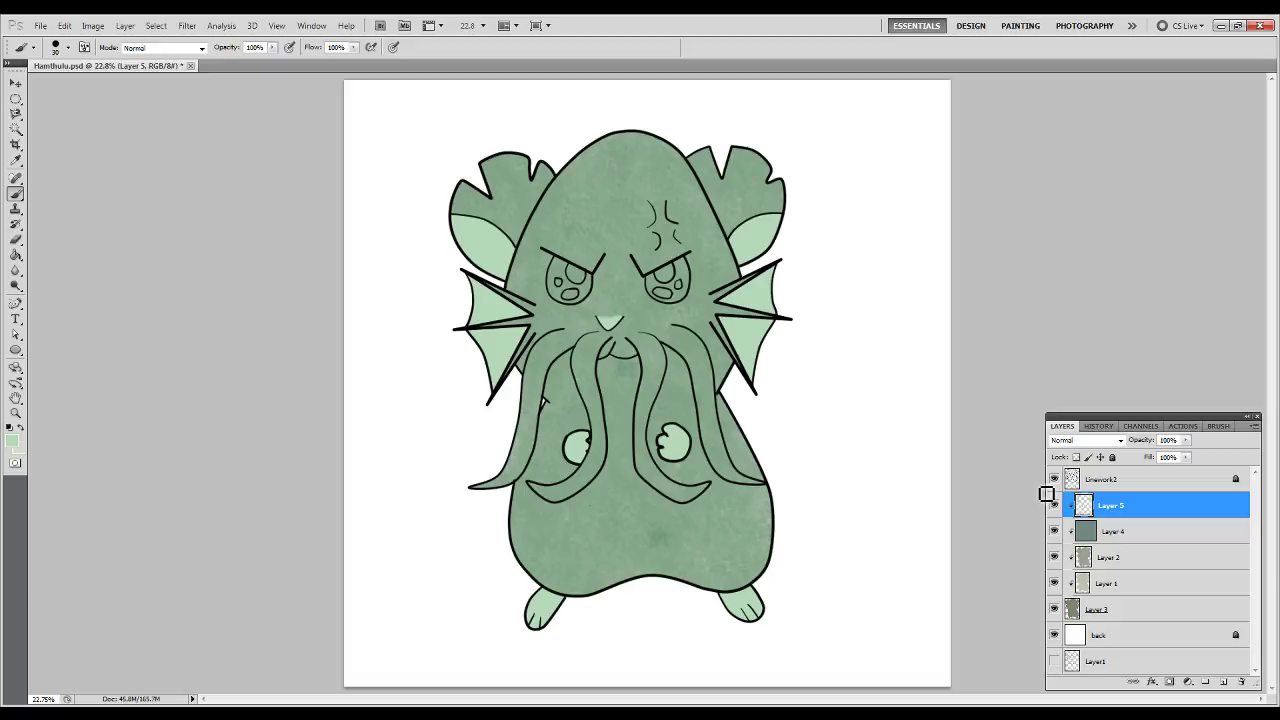
pyautogui.click(1150, 533)
pyautogui.click(1220, 682)
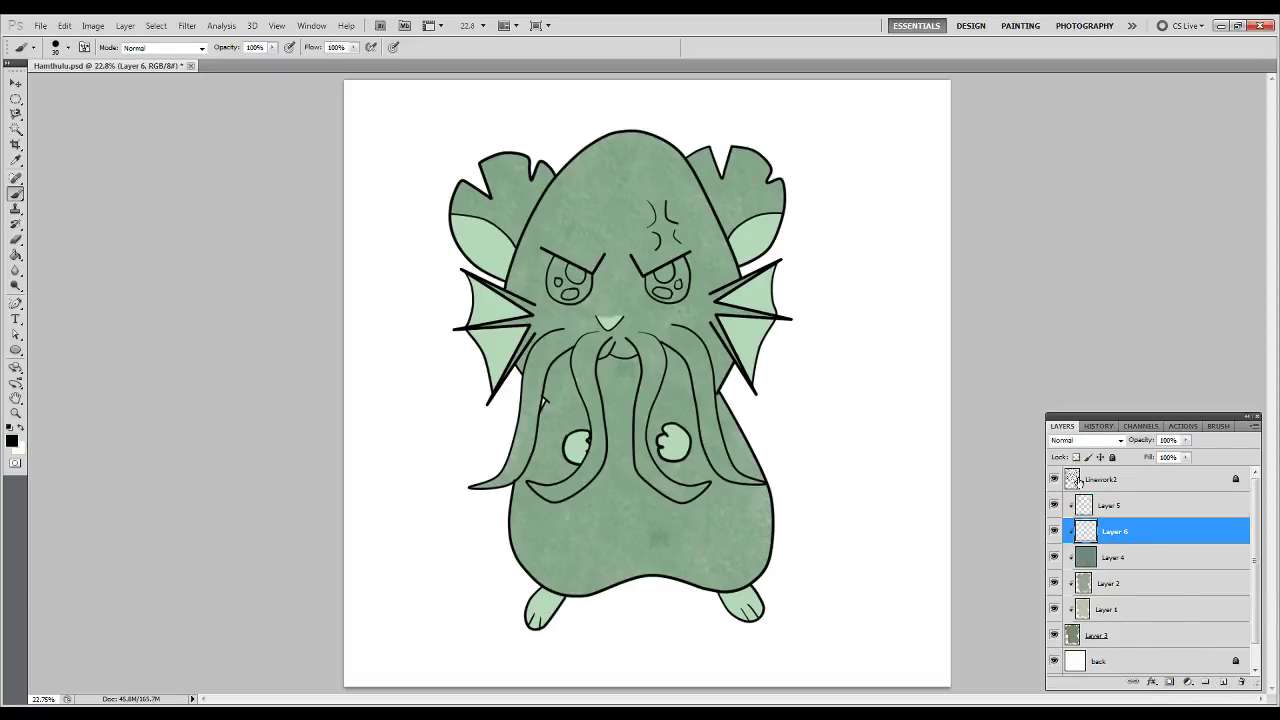
pyautogui.click(1085, 440)
pyautogui.click(1074, 277)
pyautogui.press('x')
# Try brushing a white highlight along the outer left tentacle on Layer 6, and undo the strokes.
pyautogui.press('z')
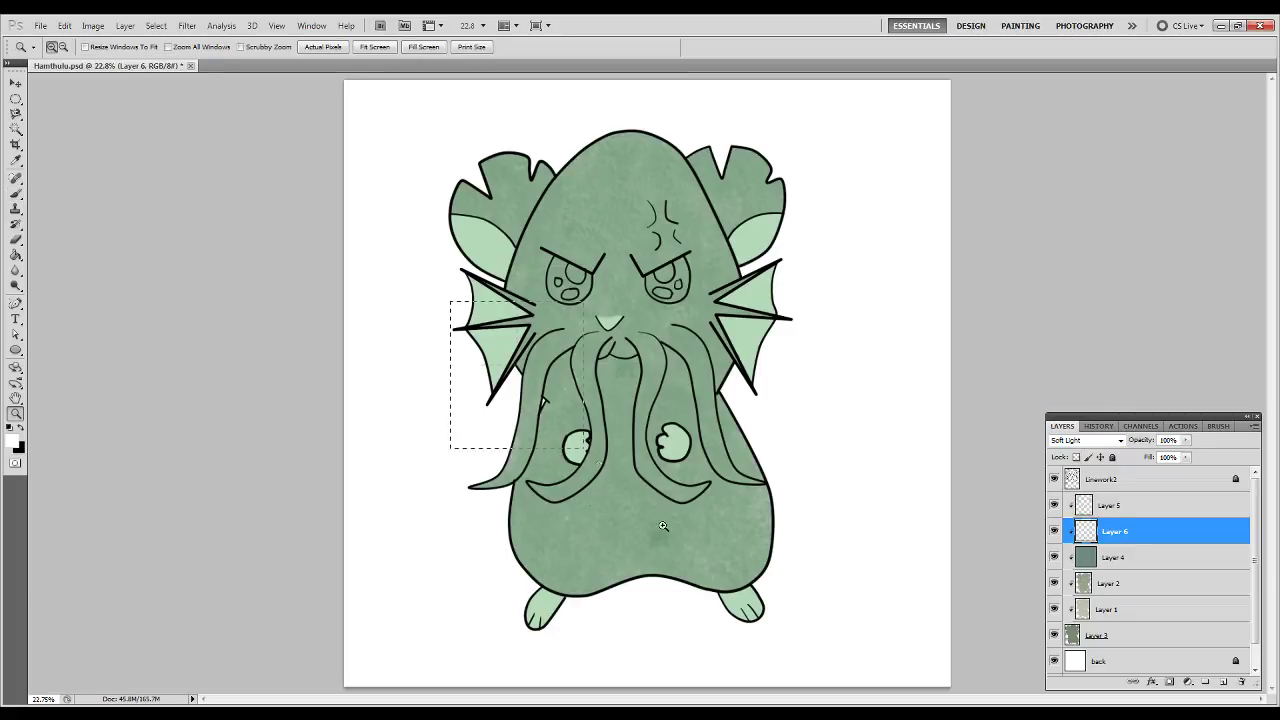
pyautogui.moveTo(663, 525); pyautogui.dragTo(676, 540)
pyautogui.press('b')
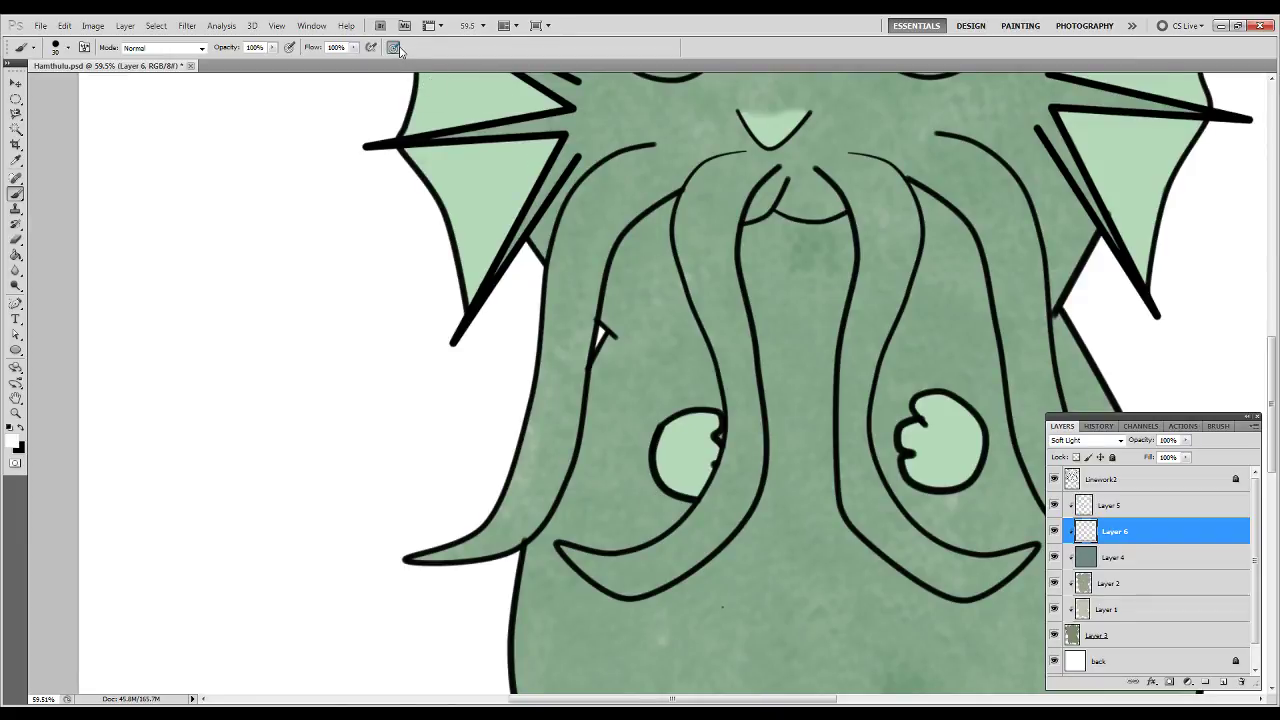
pyautogui.moveTo(680, 187)
pyautogui.mouseDown()
pyautogui.moveTo(640, 215)
pyautogui.moveTo(608, 270)
pyautogui.moveTo(573, 418)
pyautogui.moveTo(419, 544)
pyautogui.mouseUp()
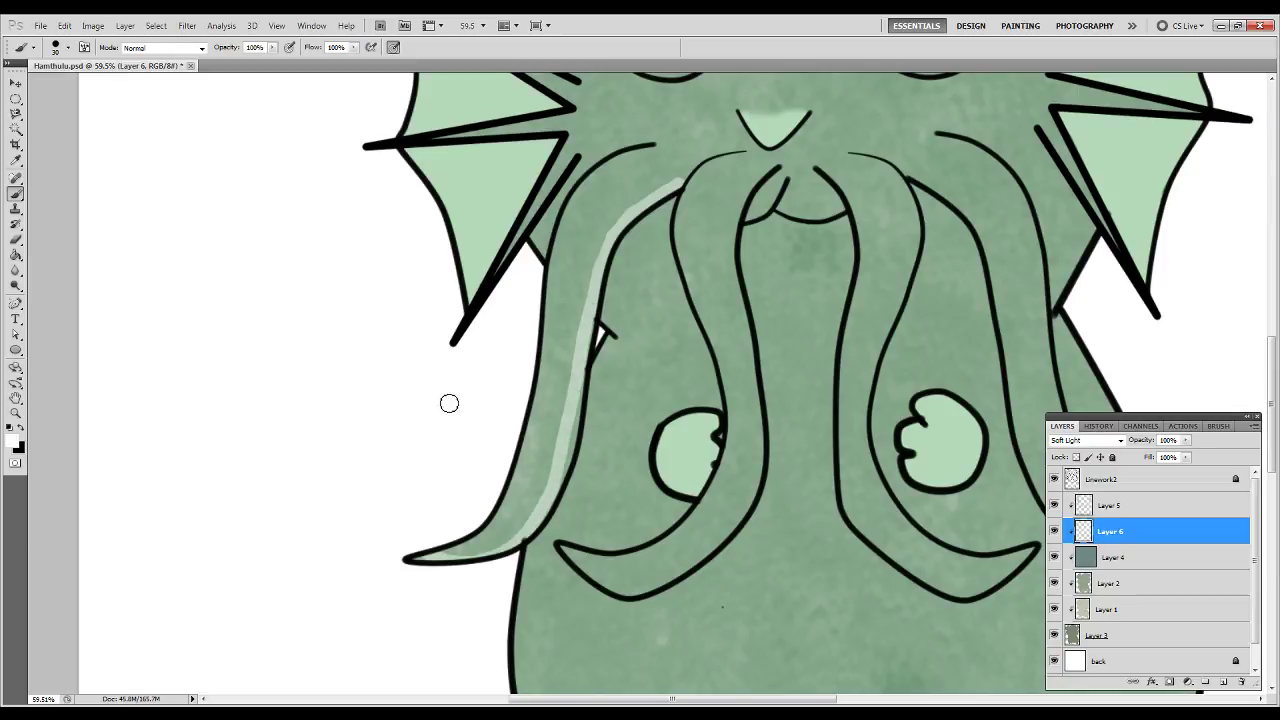
pyautogui.hotkey('ctrl', 'z')
pyautogui.moveTo(651, 325)
pyautogui.mouseDown()
pyautogui.moveTo(609, 526)
pyautogui.moveTo(777, 457)
pyautogui.moveTo(890, 255)
pyautogui.mouseUp()
pyautogui.hotkey('ctrl', 'z')
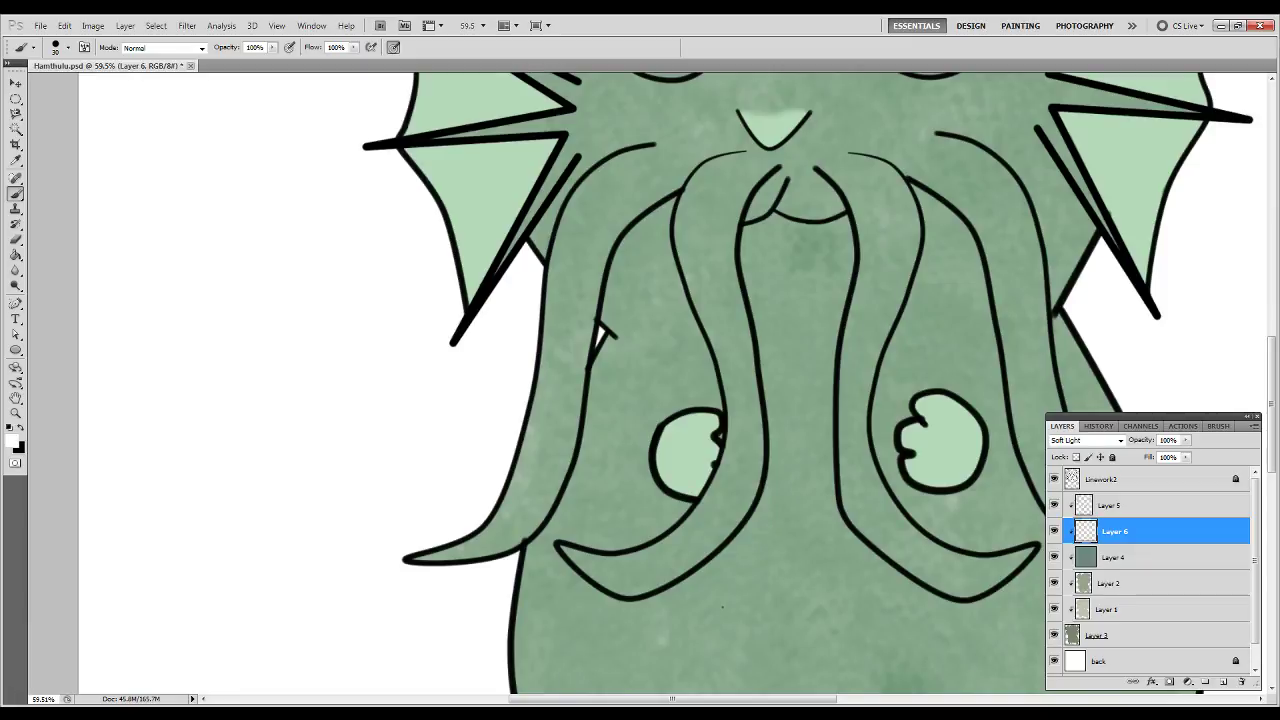
# Open the Services console, restart the Wacom Professional Service and close the console.
pyautogui.press('super')
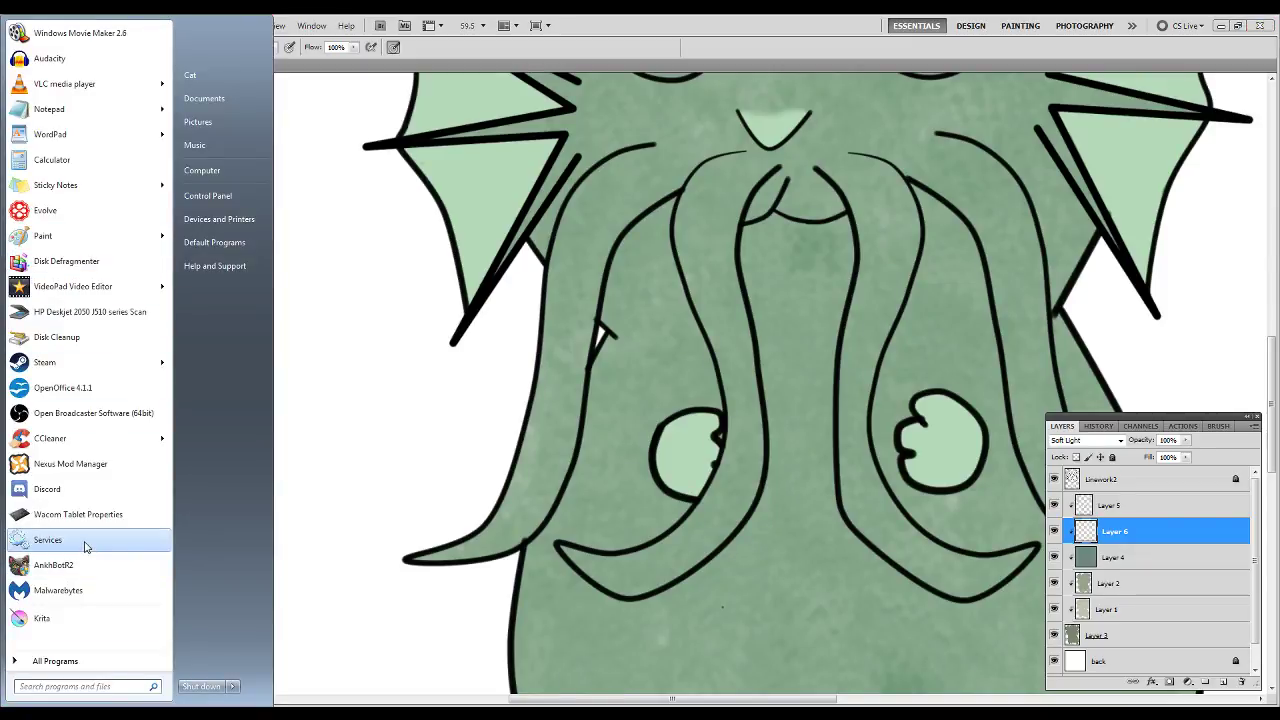
pyautogui.click(85, 542)
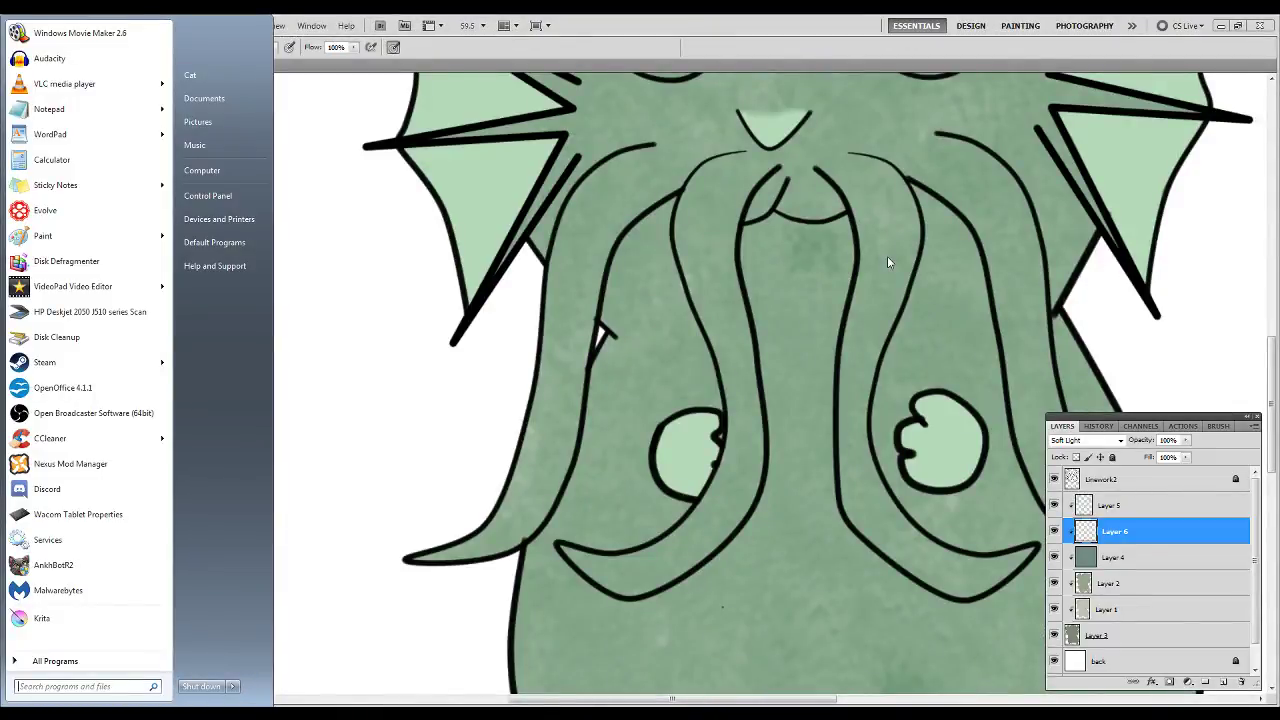
pyautogui.click(888, 262)
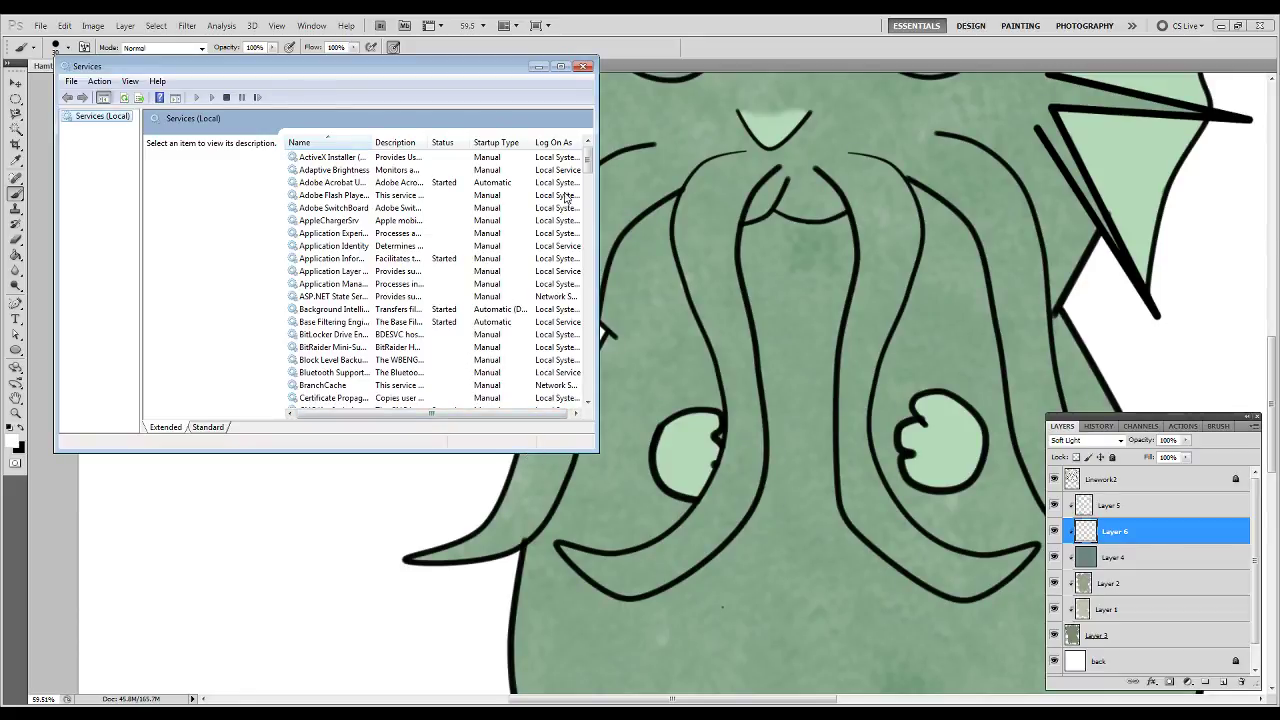
pyautogui.moveTo(588, 160); pyautogui.dragTo(590, 343)
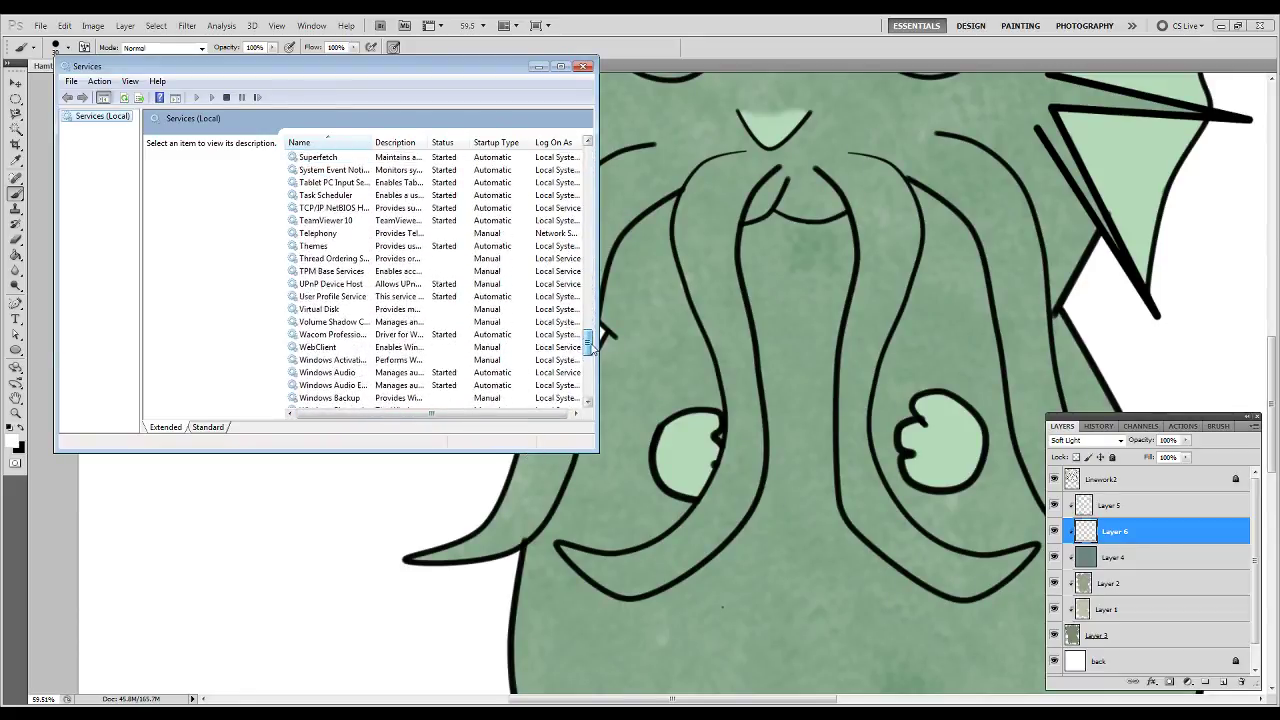
pyautogui.click(326, 334)
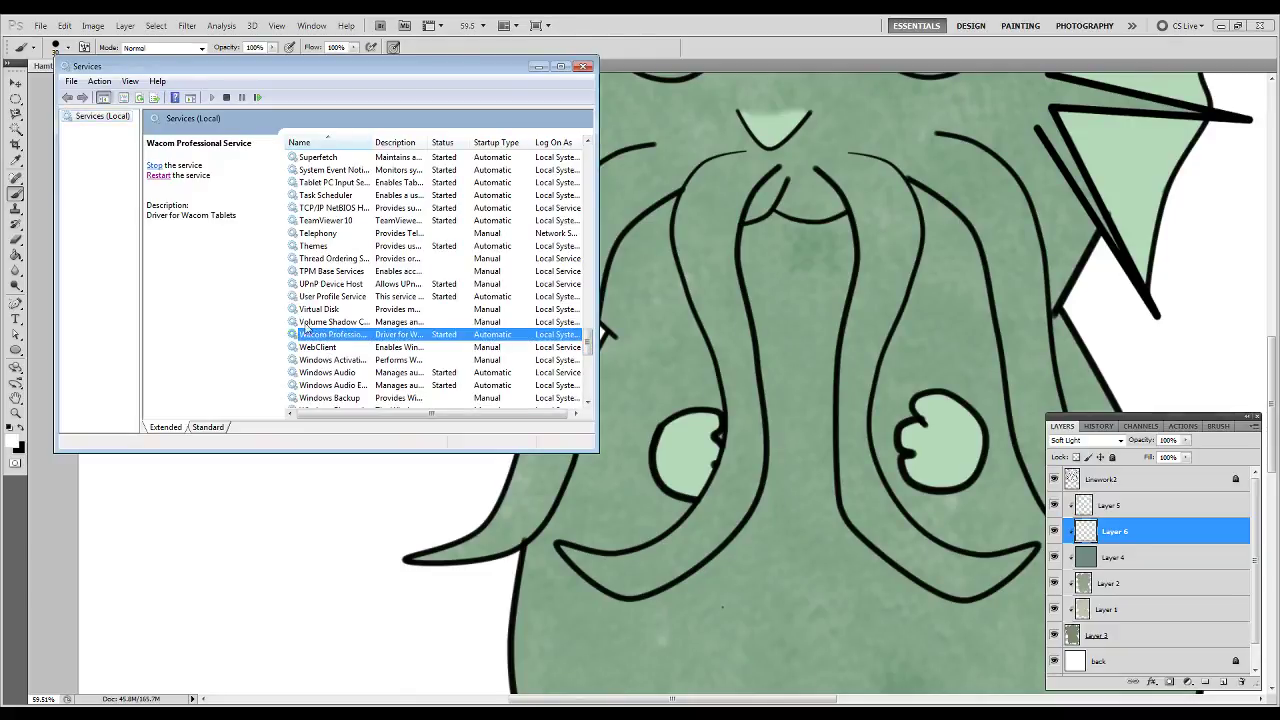
pyautogui.click(161, 176)
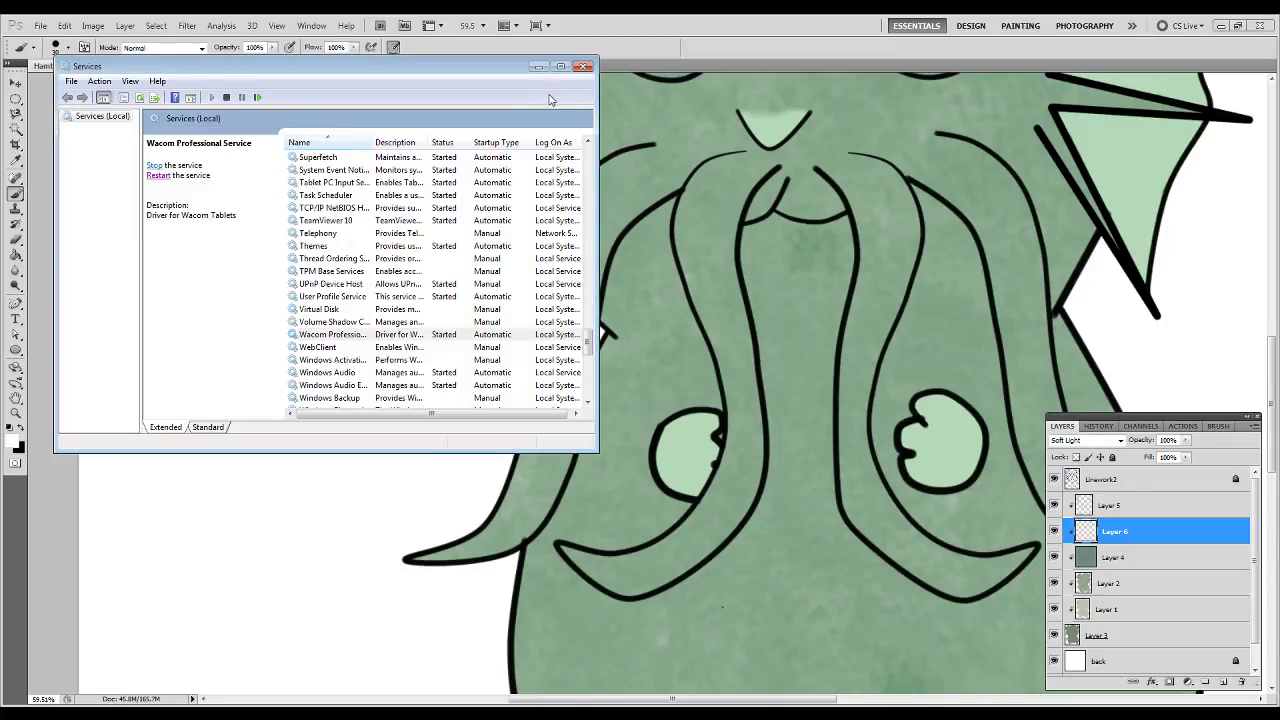
pyautogui.click(584, 66)
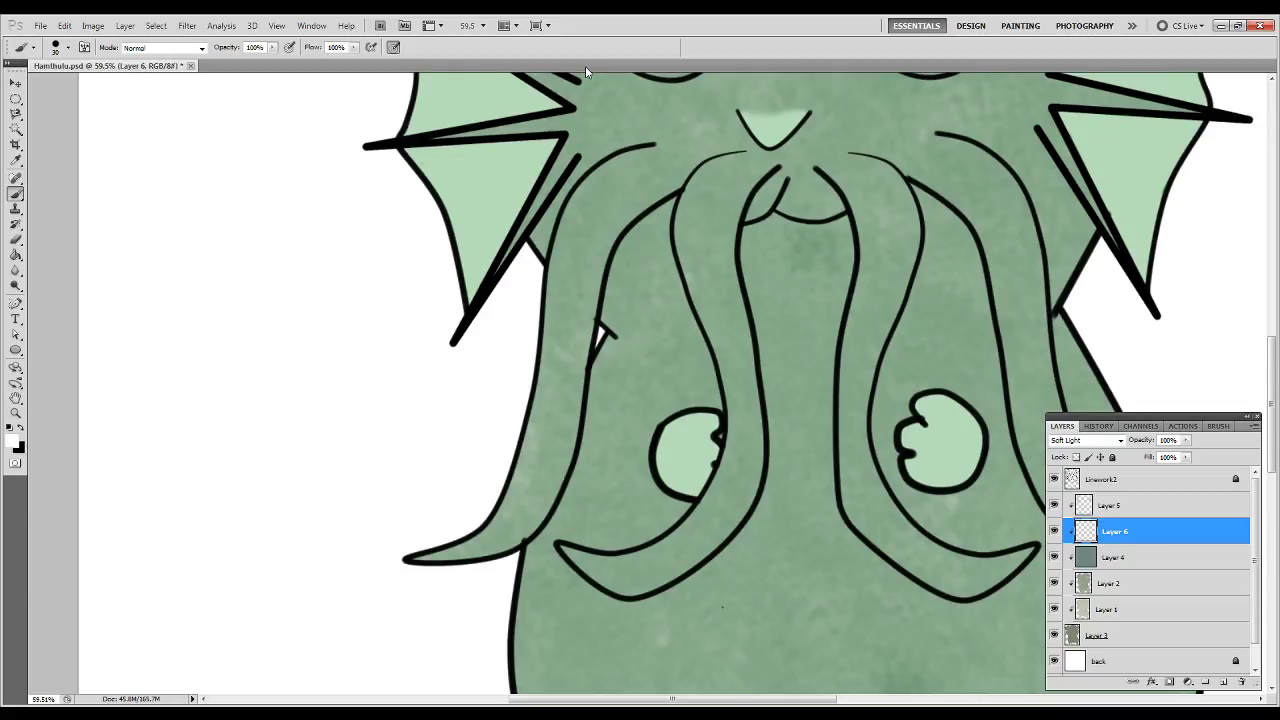
# Test the pen with brush strokes over the tentacles on Layer 6, undo them and close Wacom Desktop Center.
pyautogui.click(712, 387)
pyautogui.hotkey('ctrl', 'z')
pyautogui.moveTo(688, 137)
pyautogui.mouseDown()
pyautogui.moveTo(651, 230)
pyautogui.moveTo(704, 299)
pyautogui.moveTo(675, 505)
pyautogui.mouseUp()
pyautogui.moveTo(834, 175)
pyautogui.mouseDown()
pyautogui.moveTo(706, 686)
pyautogui.moveTo(717, 677)
pyautogui.mouseUp()
pyautogui.hotkey('ctrl', 'z')
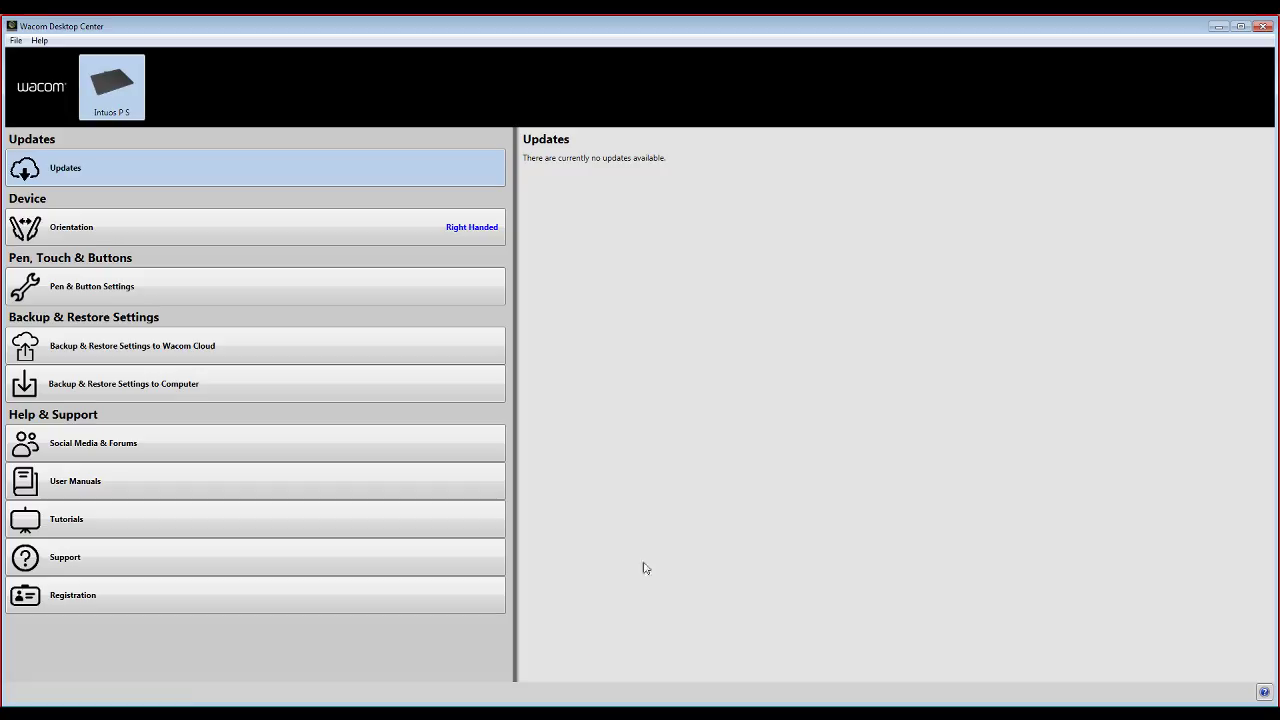
pyautogui.click(1266, 27)
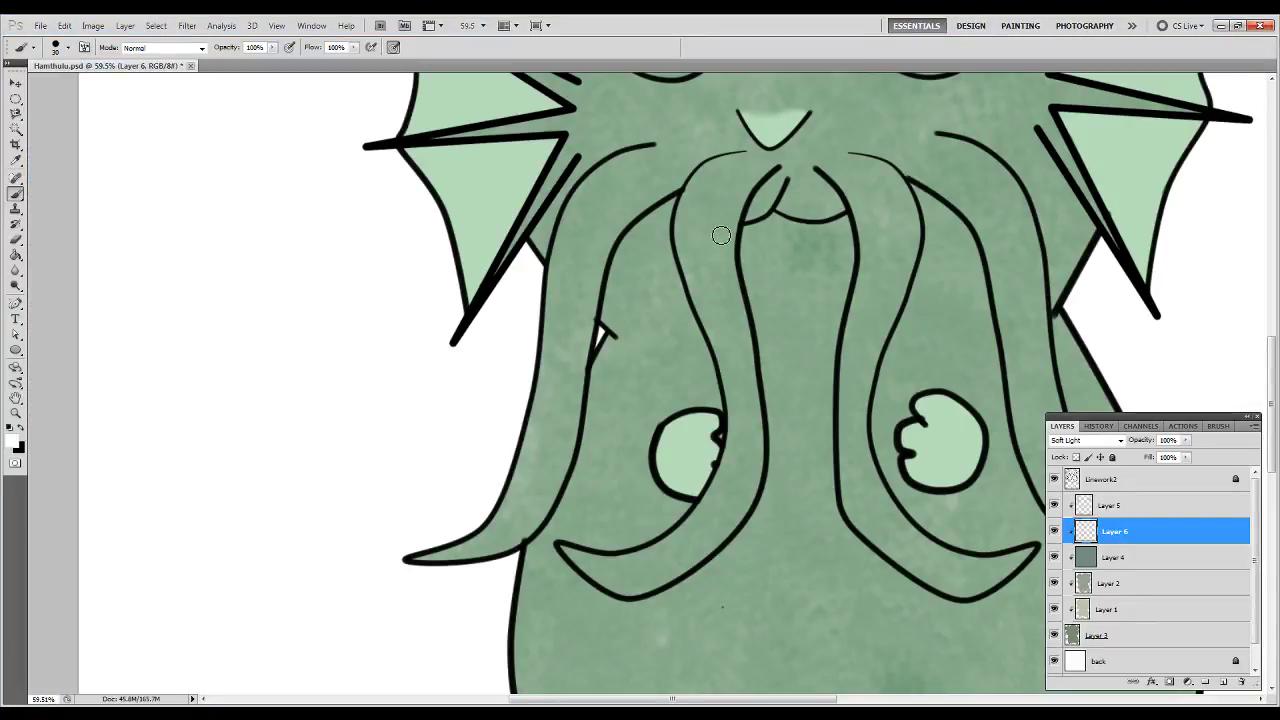
pyautogui.moveTo(707, 240); pyautogui.dragTo(668, 332)
pyautogui.moveTo(669, 388)
pyautogui.mouseDown()
pyautogui.moveTo(709, 384)
pyautogui.moveTo(688, 620)
pyautogui.mouseUp()
pyautogui.hotkey('ctrl', 'z')
# Close Photoshop and minimise the browser window to reach the desktop.
pyautogui.click(1266, 27)
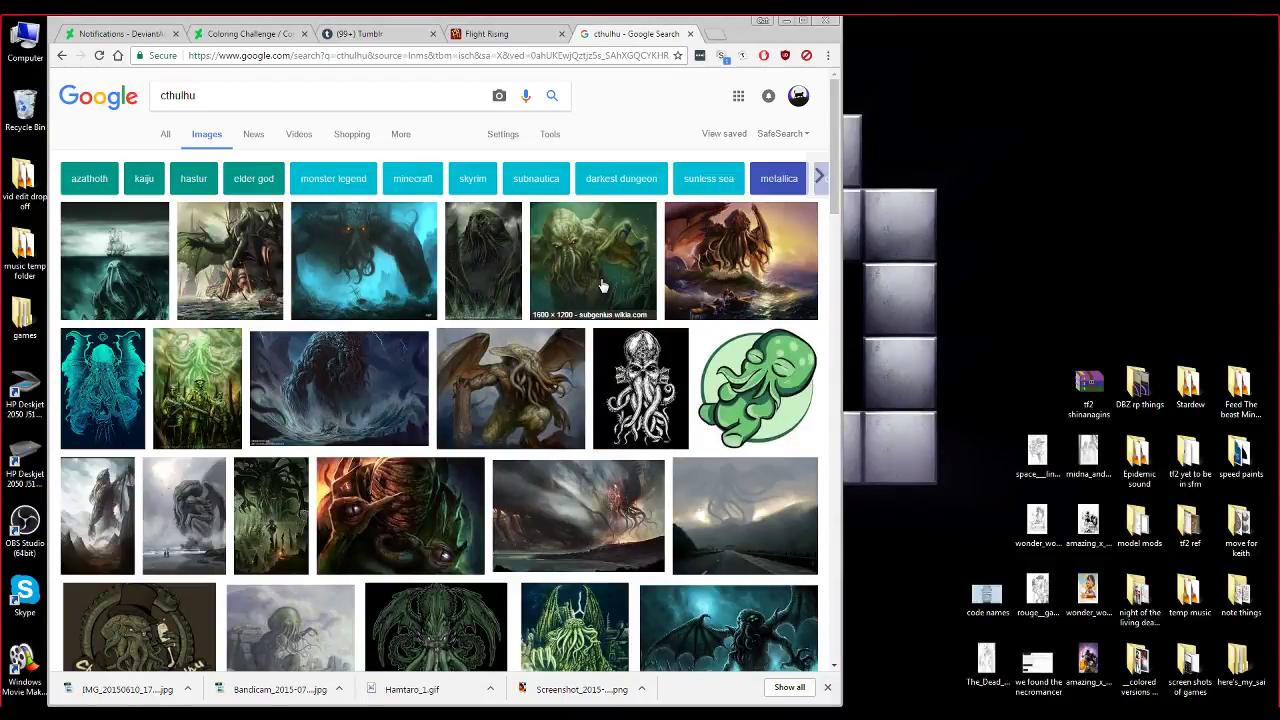
pyautogui.click(799, 21)
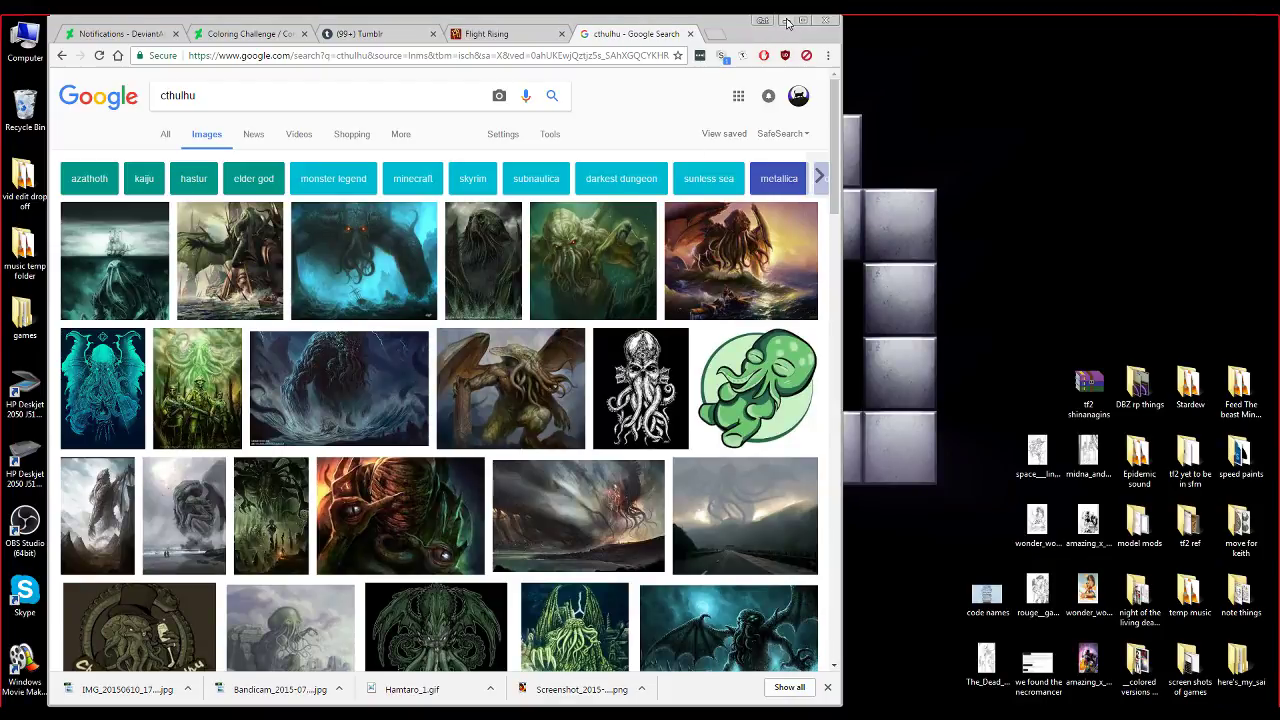
pyautogui.click(787, 22)
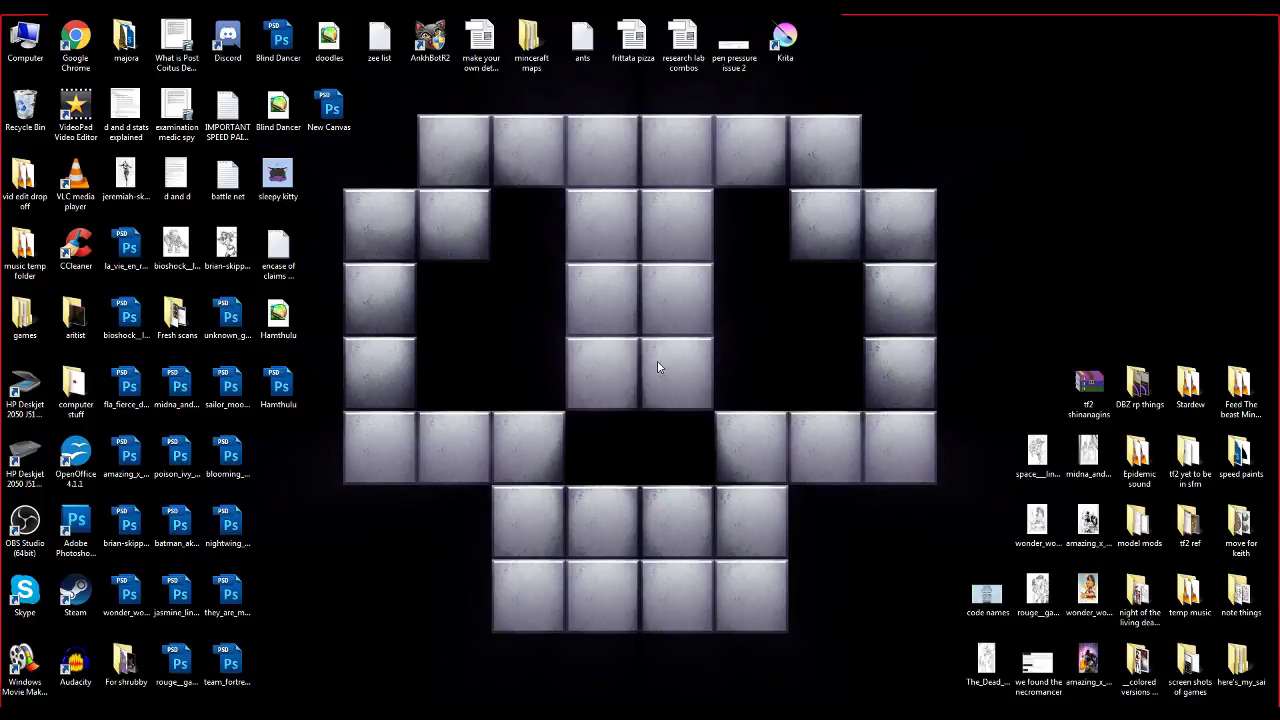
# Show processes from all users in Windows Task Manager and end Wacom_Tablet.exe and Wacom_TabletUser.exe.
pyautogui.hotkey('ctrl', 'shift', 'Escape')
pyautogui.click(505, 615)
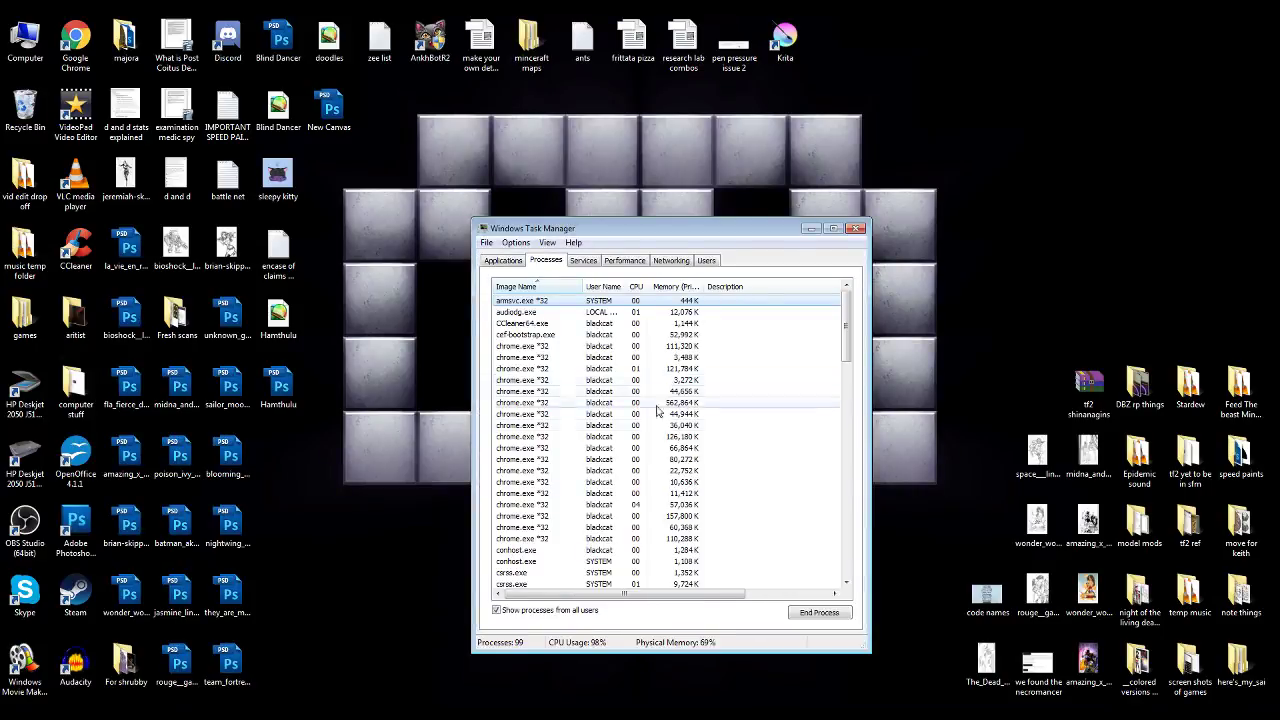
pyautogui.moveTo(848, 356); pyautogui.dragTo(857, 578)
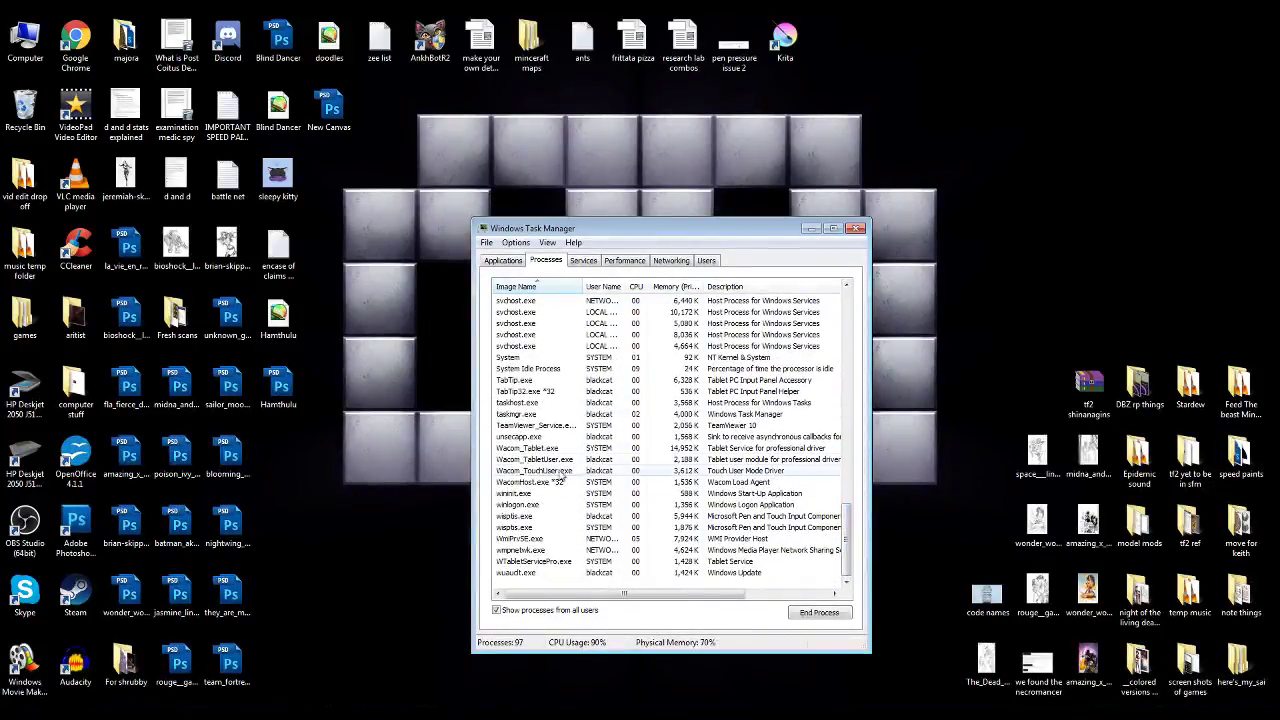
pyautogui.click(499, 449)
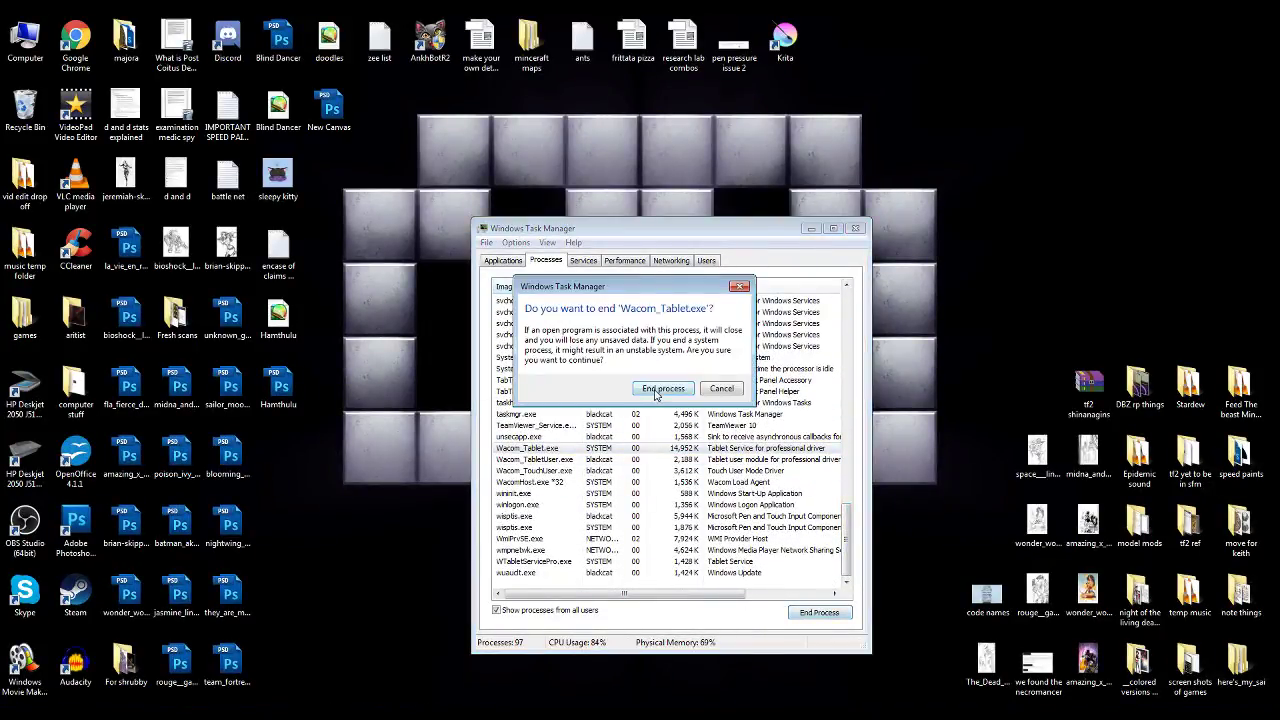
pyautogui.click(660, 396)
pyautogui.click(593, 470)
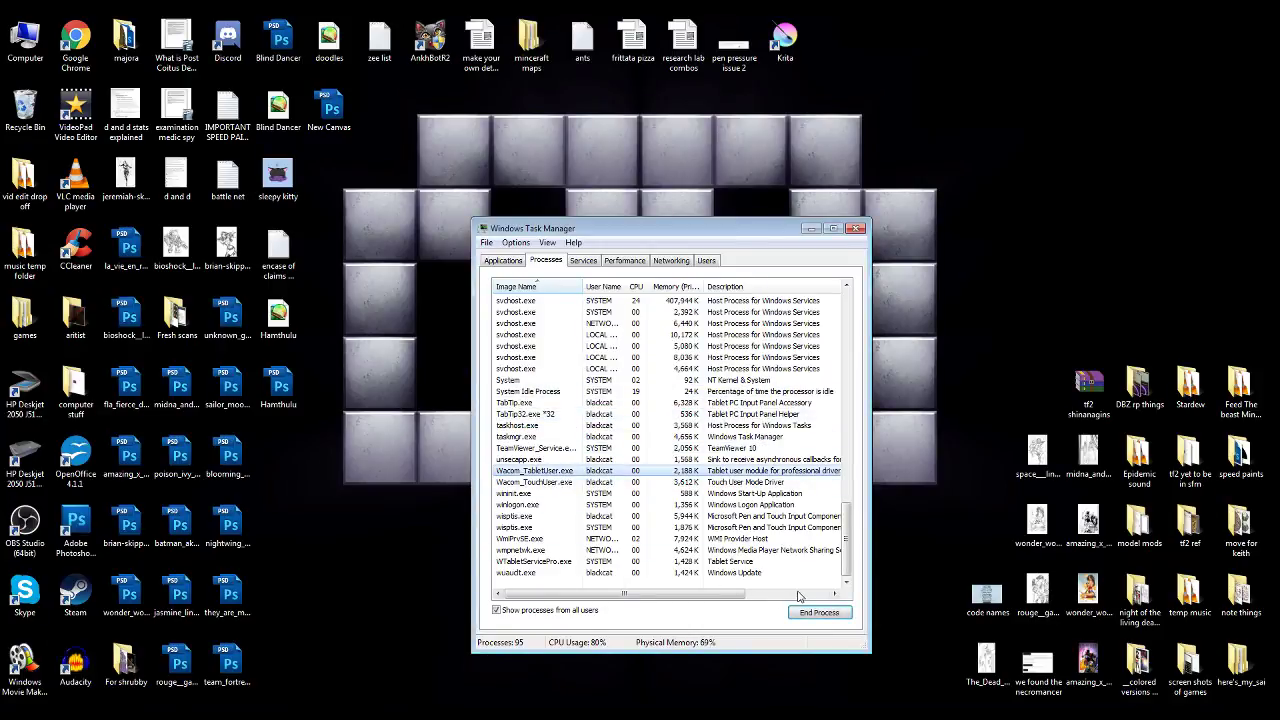
pyautogui.click(819, 612)
pyautogui.click(664, 388)
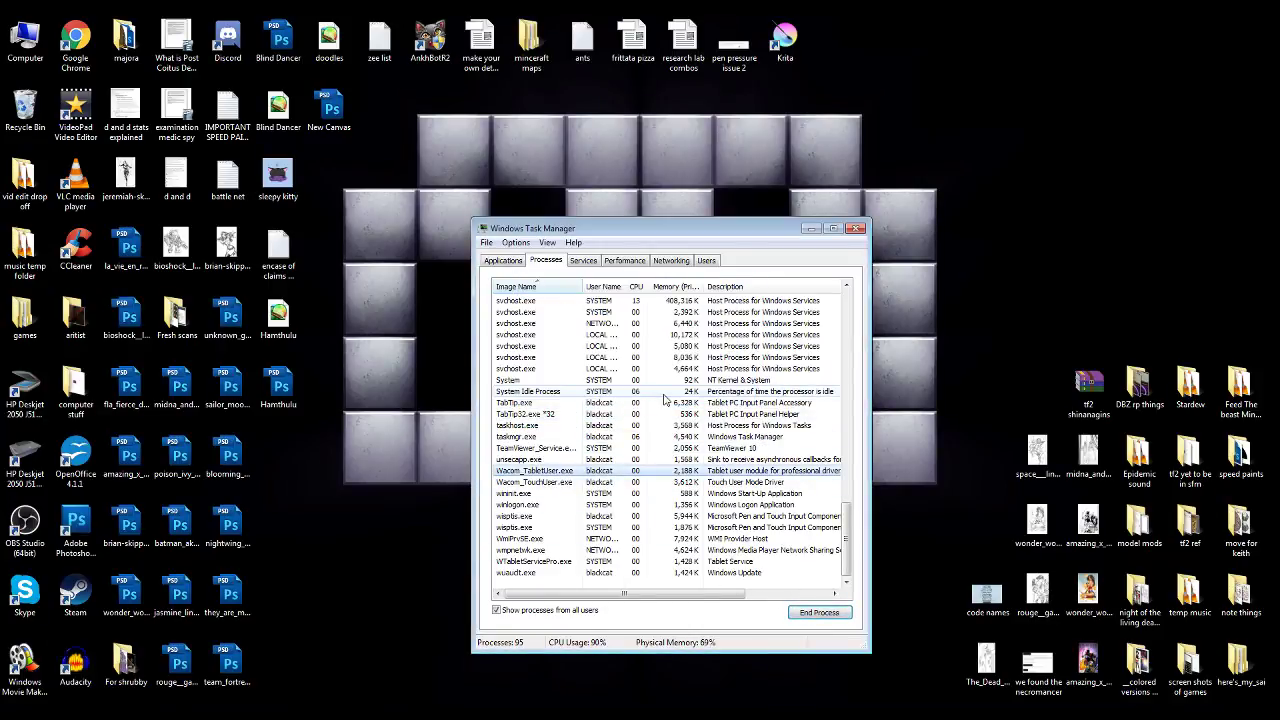
# Open the Services console and end the Wacom_TouchUser.exe process in Task Manager.
pyautogui.press('super')
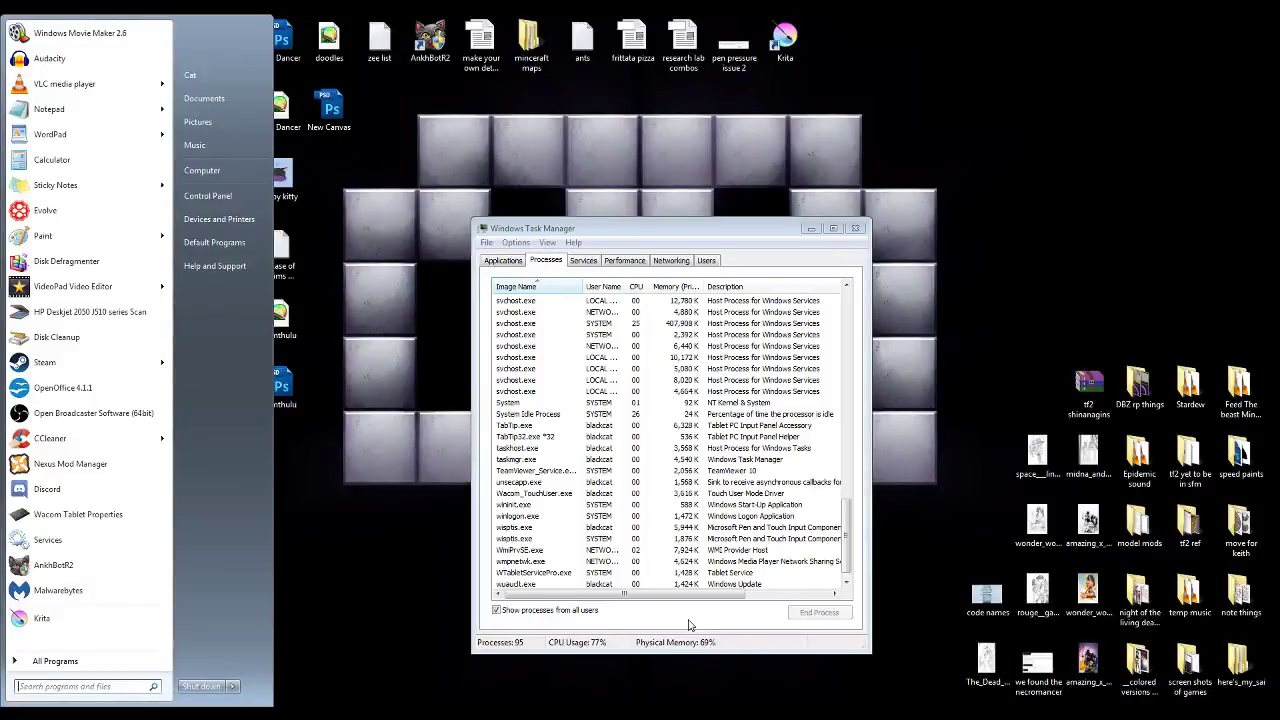
pyautogui.click(597, 537)
pyautogui.click(592, 530)
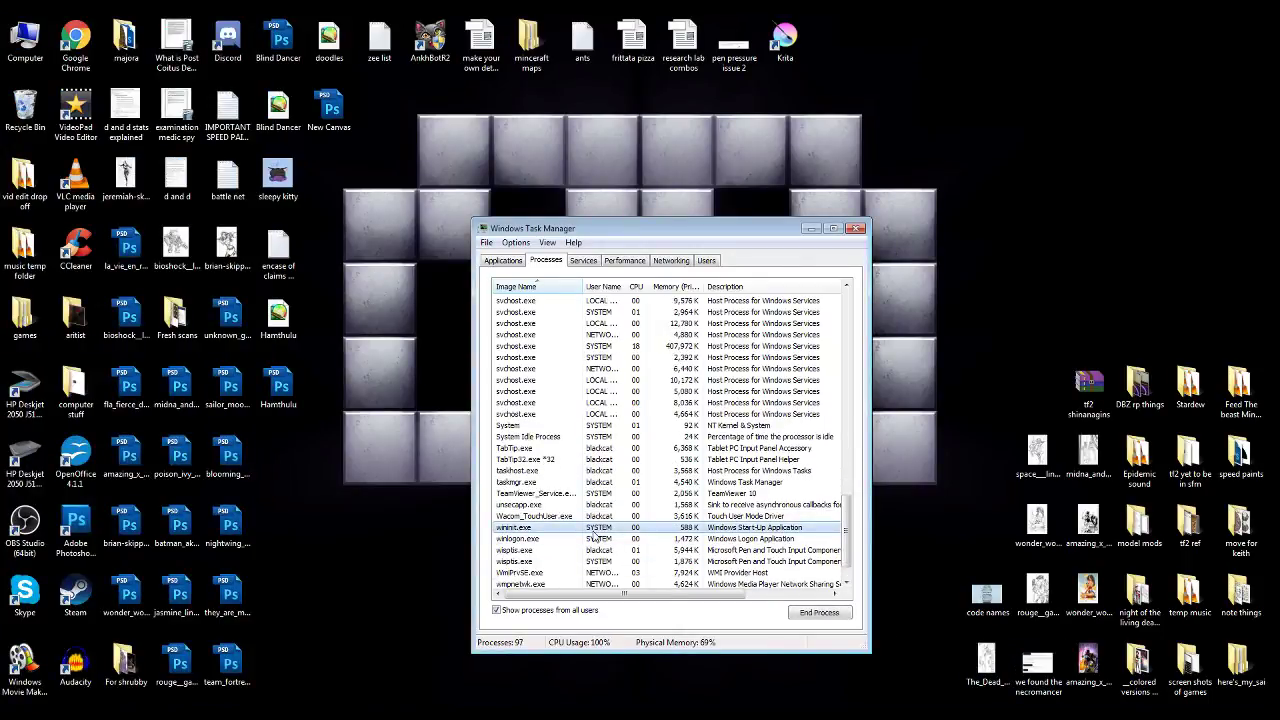
pyautogui.click(600, 517)
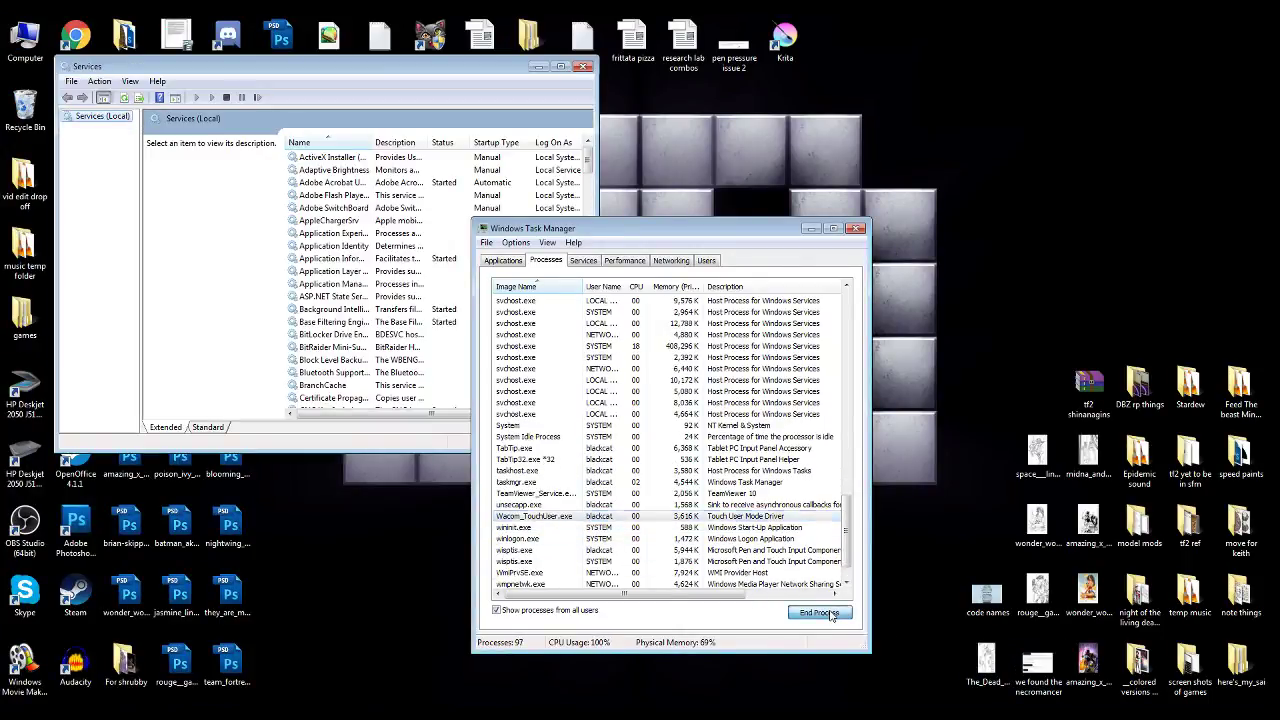
pyautogui.click(819, 612)
pyautogui.click(663, 466)
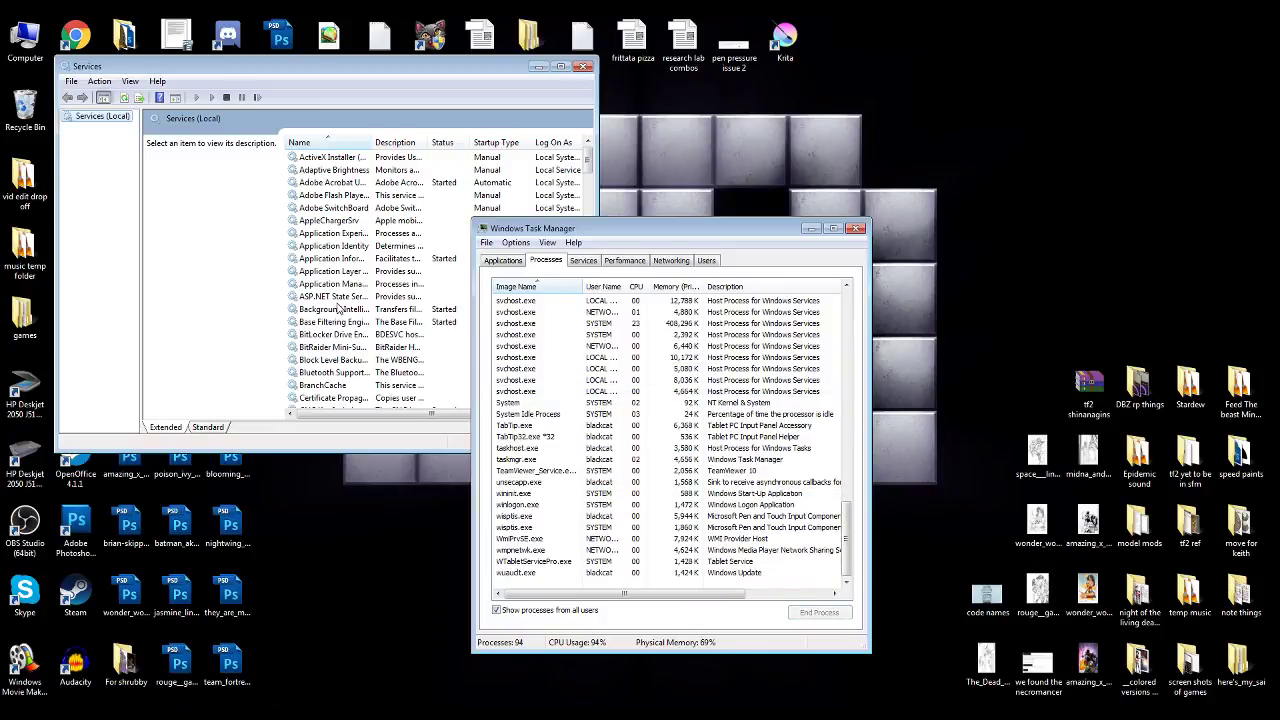
# Look through the services list for the Wacom service entry.
pyautogui.click(333, 309)
pyautogui.scroll(-15, 325, 275)
pyautogui.scroll(-20, 325, 275)
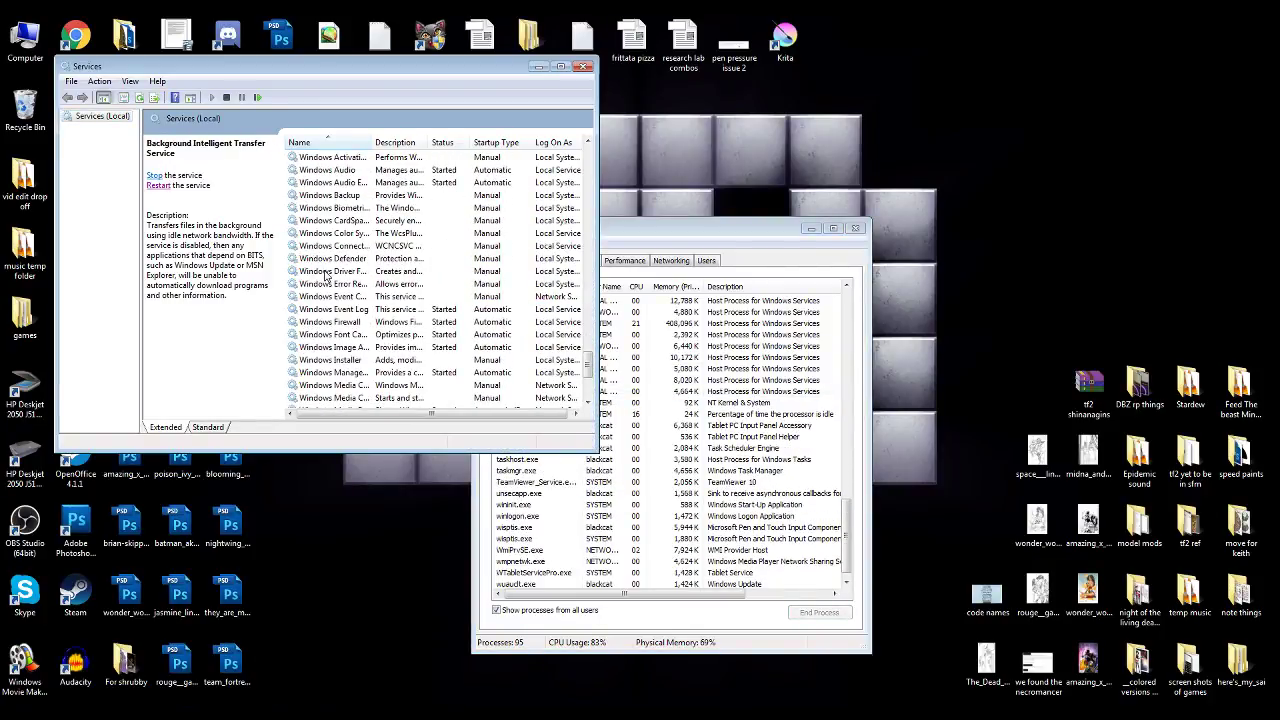
pyautogui.scroll(-5, 325, 275)
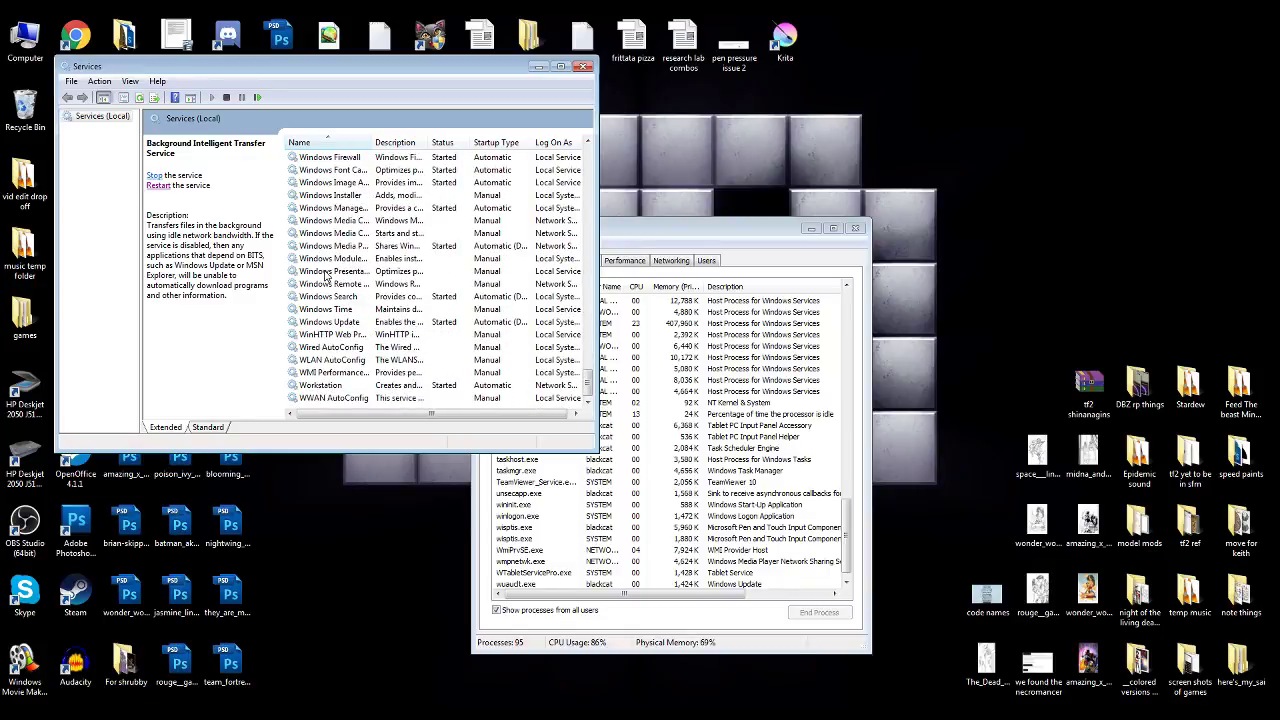
pyautogui.click(620, 572)
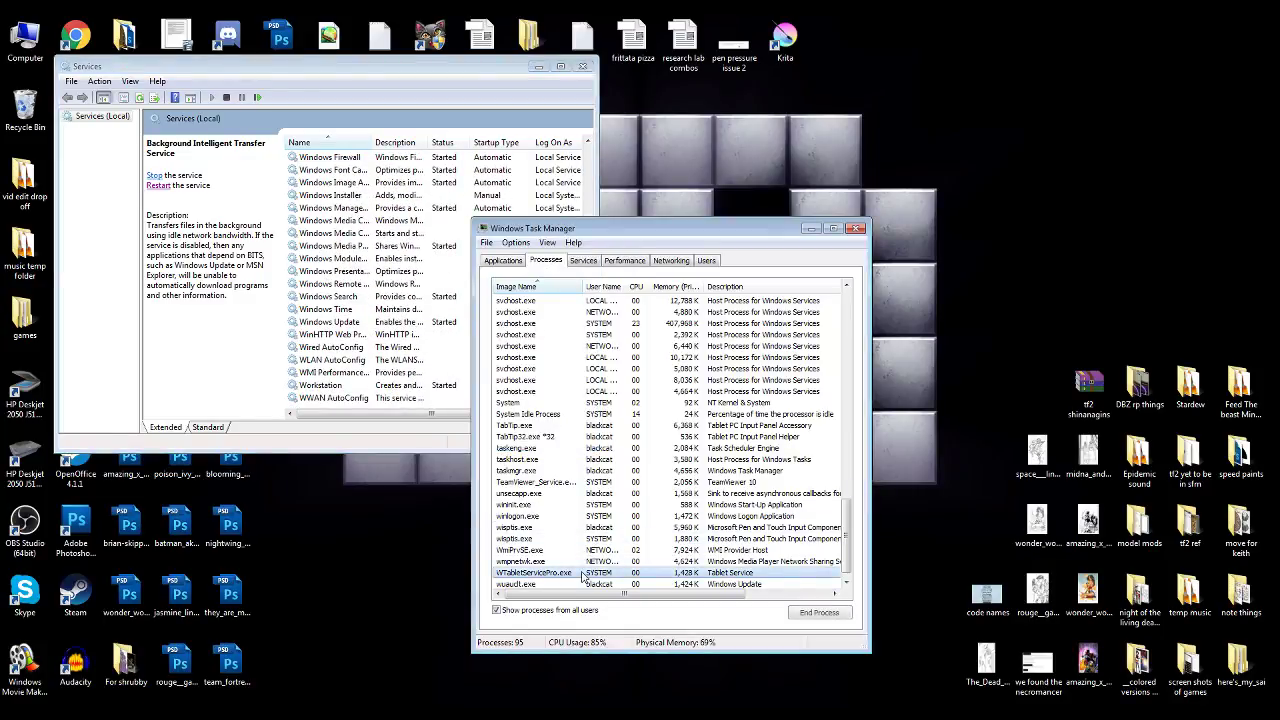
pyautogui.click(818, 612)
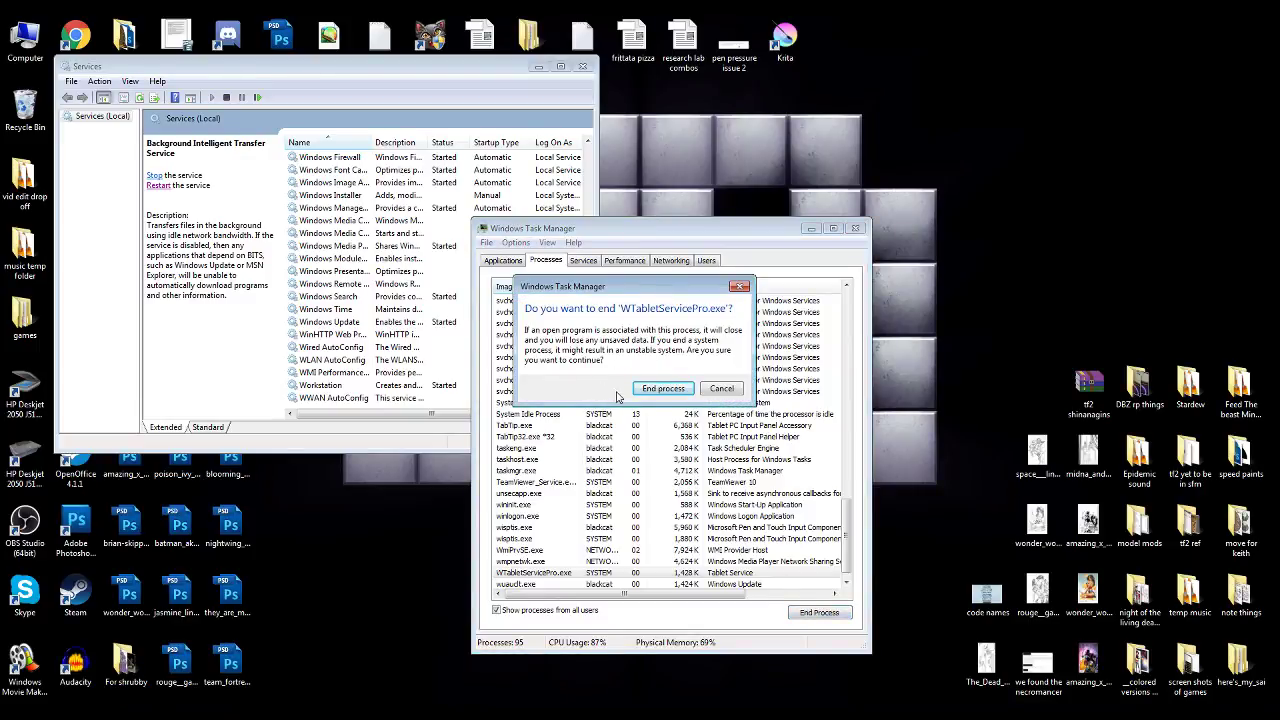
pyautogui.click(720, 389)
# Find the Wacom Professional Service in the services list, restart it and close the Services console.
pyautogui.click(370, 334)
pyautogui.scroll(7, 380, 380)
pyautogui.scroll(4, 380, 380)
pyautogui.scroll(-1, 323, 378)
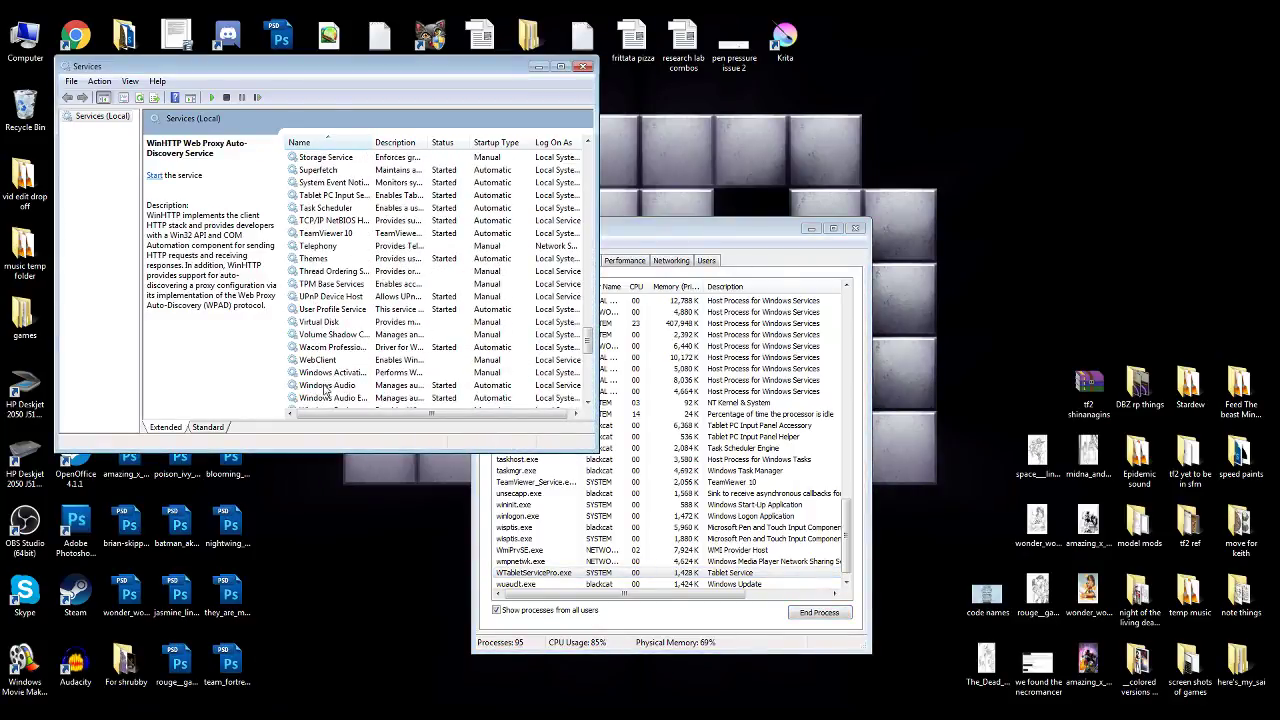
pyautogui.click(323, 360)
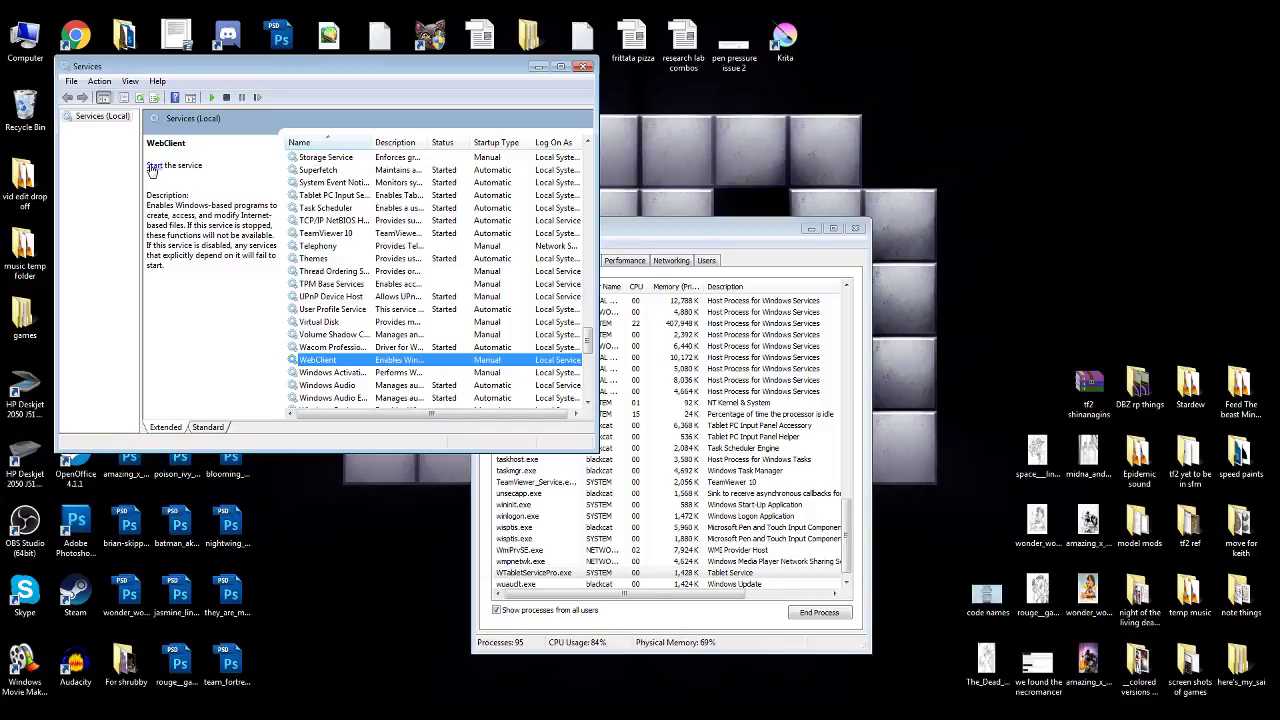
pyautogui.click(320, 372)
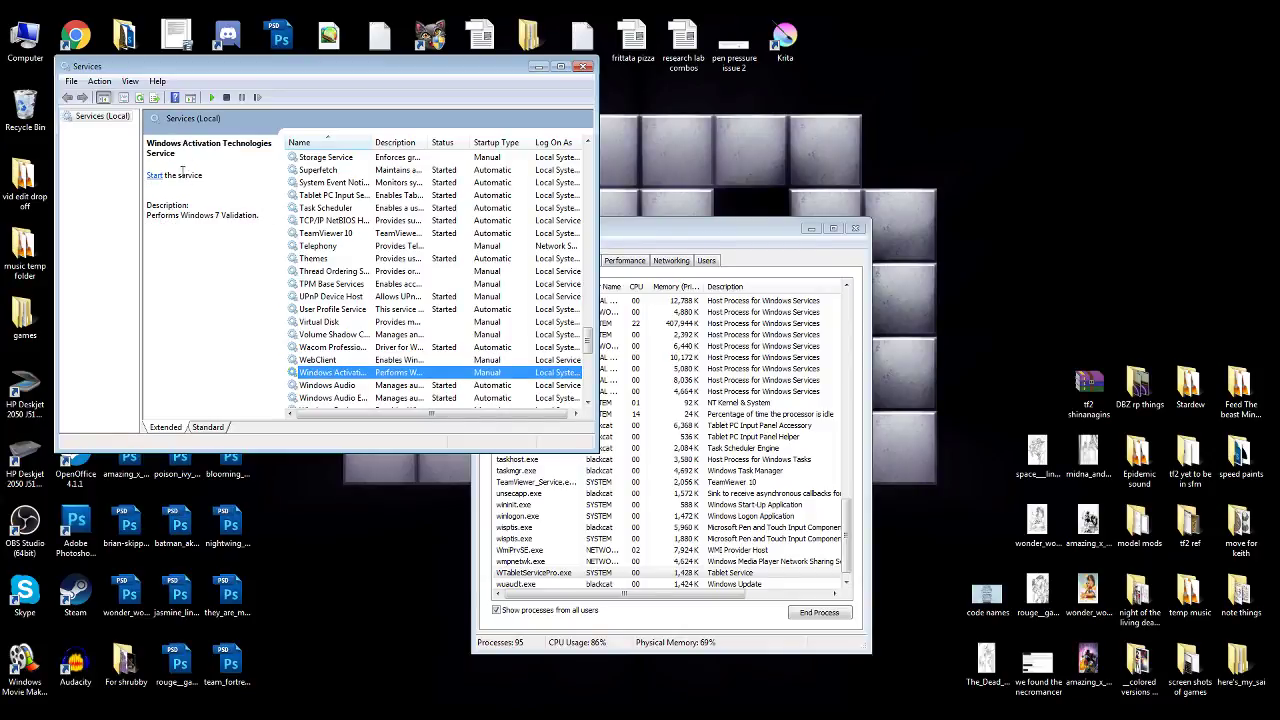
pyautogui.scroll(-1, 350, 325)
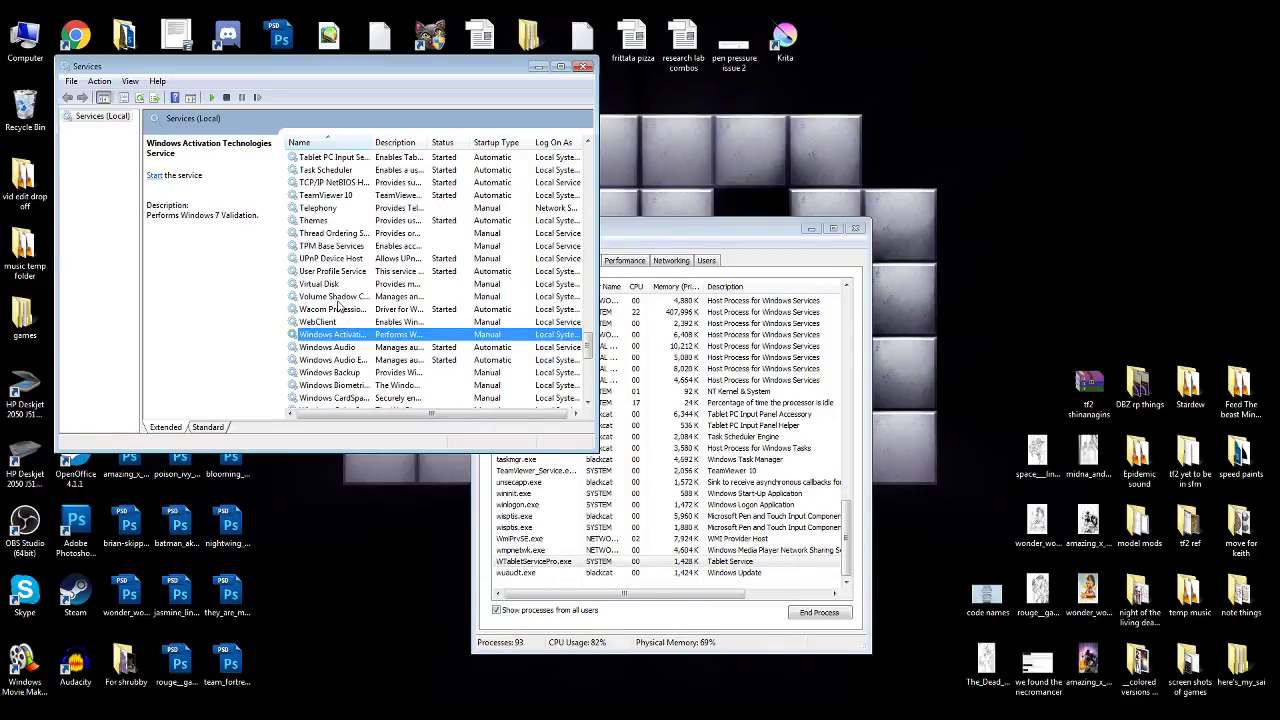
pyautogui.click(335, 309)
pyautogui.click(158, 178)
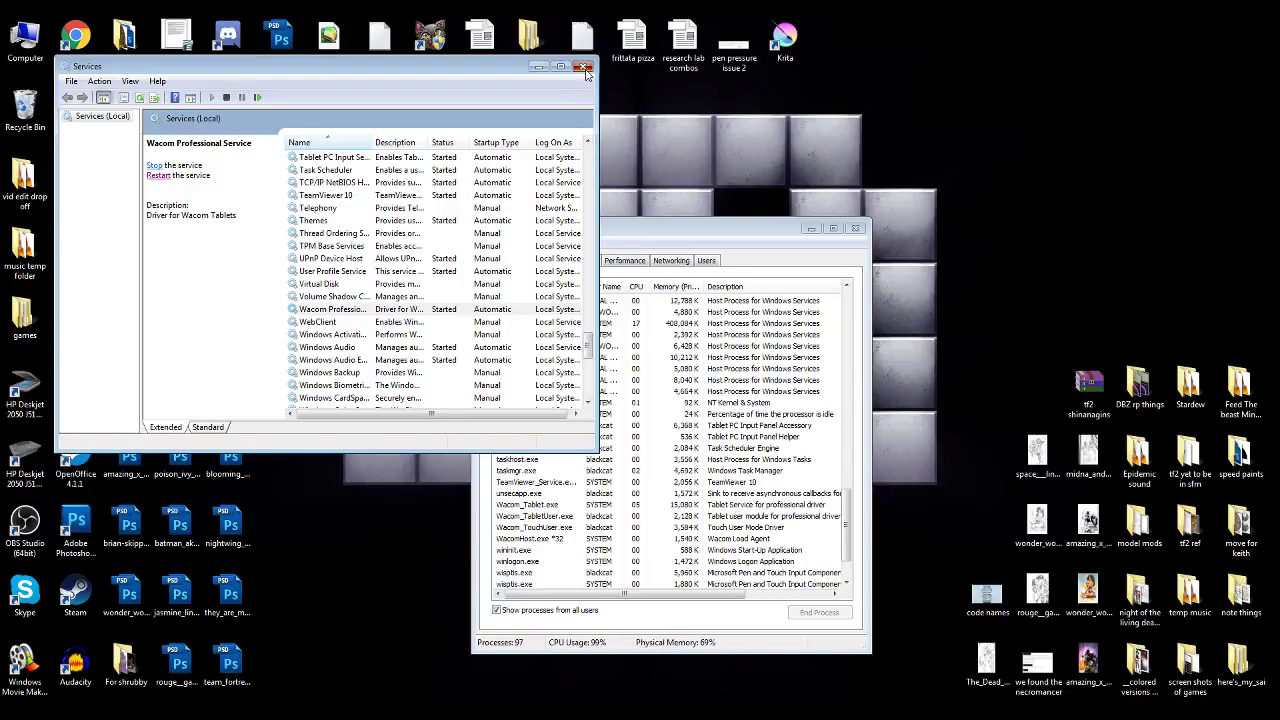
pyautogui.click(586, 72)
# Reopen Hamthulu.psd from the desktop, test a looping brush stroke over the creature's face on Layer 6 and undo it.
pyautogui.click(279, 390)
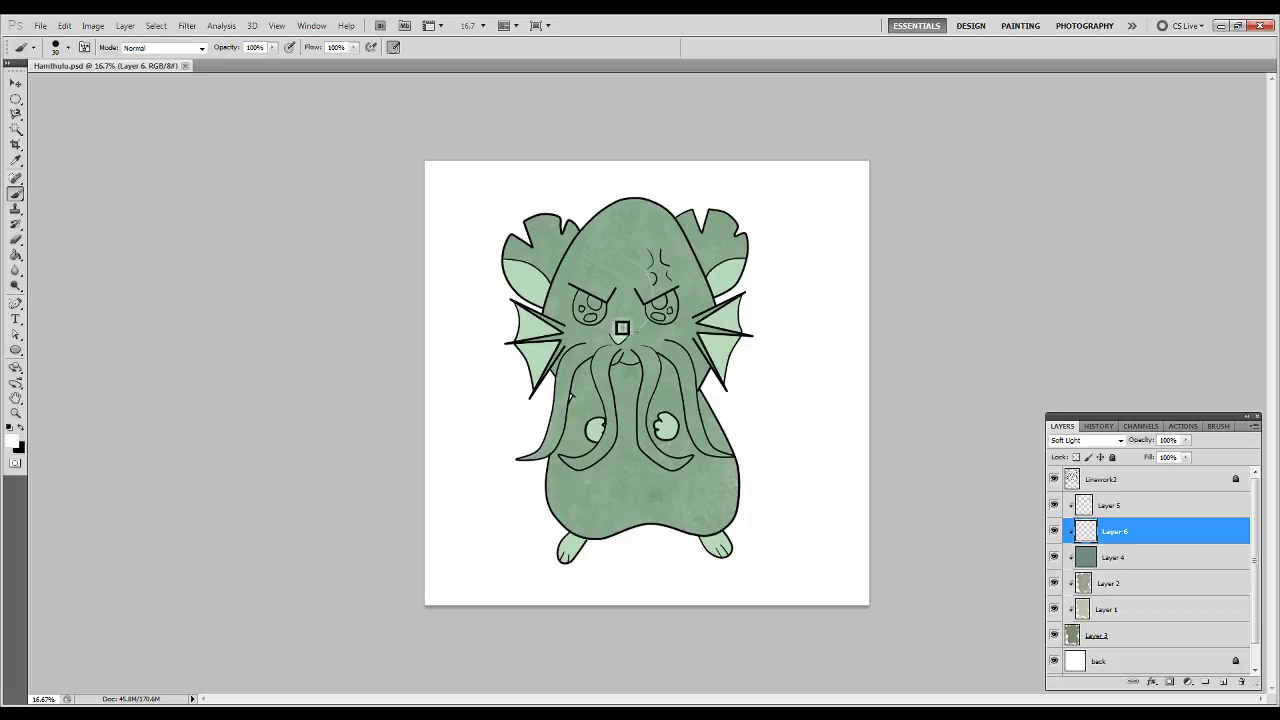
pyautogui.moveTo(622, 328)
pyautogui.mouseDown()
pyautogui.moveTo(609, 378)
pyautogui.moveTo(640, 291)
pyautogui.moveTo(617, 425)
pyautogui.moveTo(666, 428)
pyautogui.mouseUp()
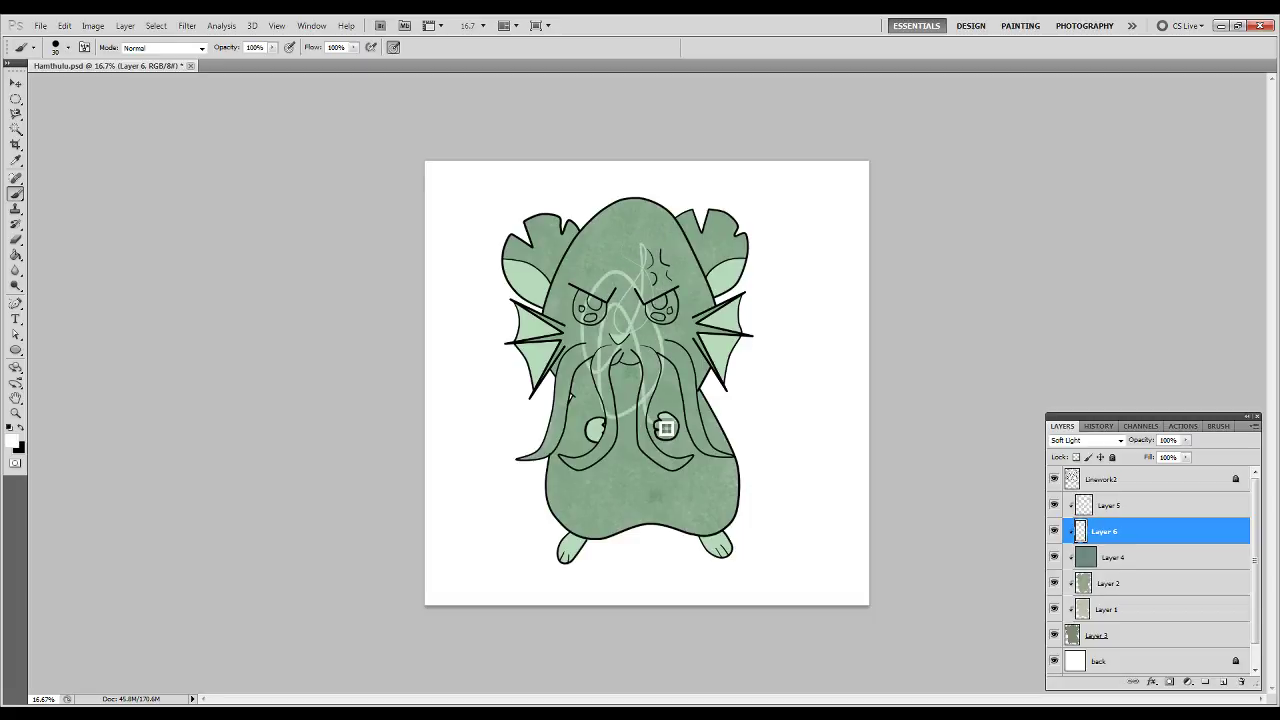
pyautogui.hotkey('ctrl', 'z')
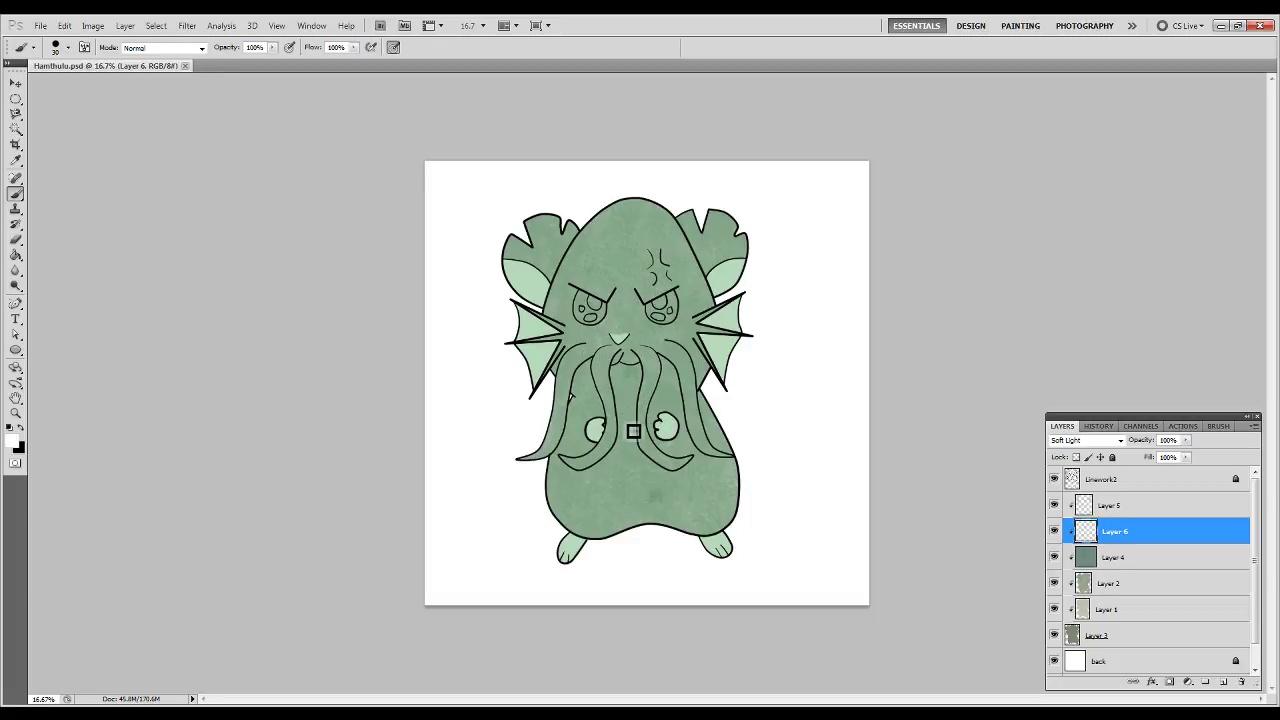
# Select the Zoom tool and close the Wacom Desktop Center window to return to the drawing.
pyautogui.press('z')
pyautogui.click(1221, 25)
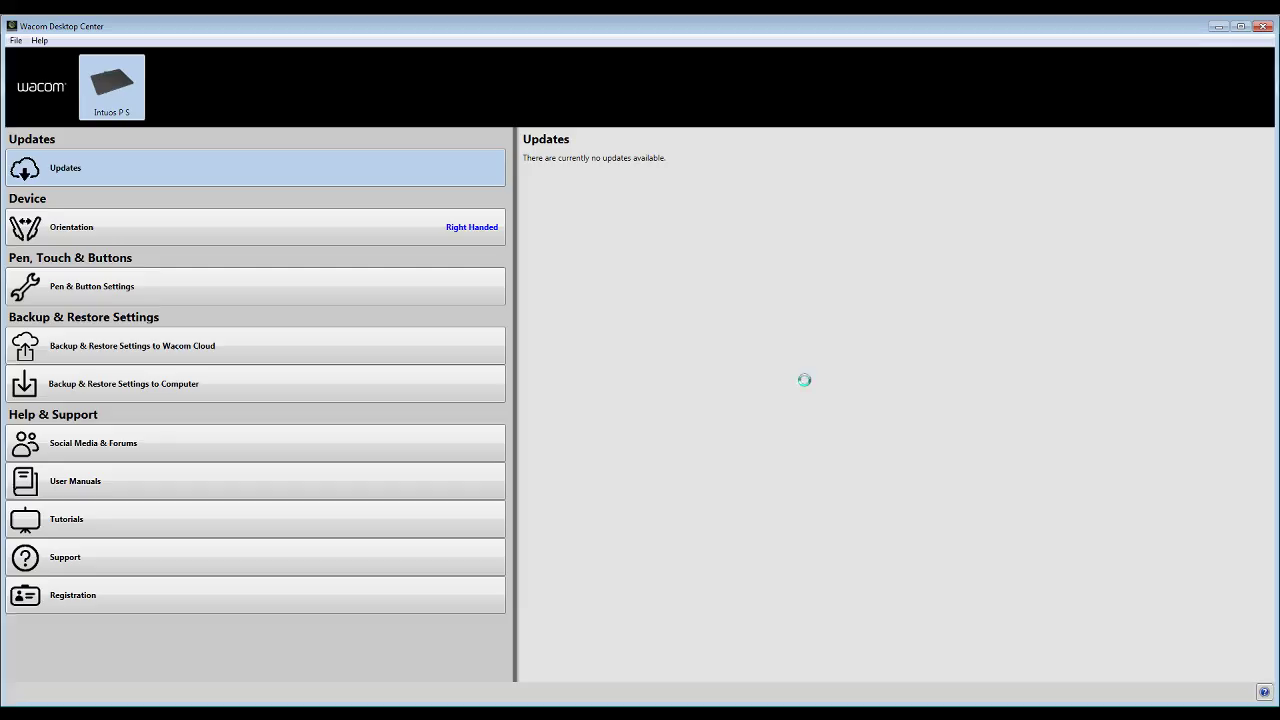
pyautogui.click(1268, 24)
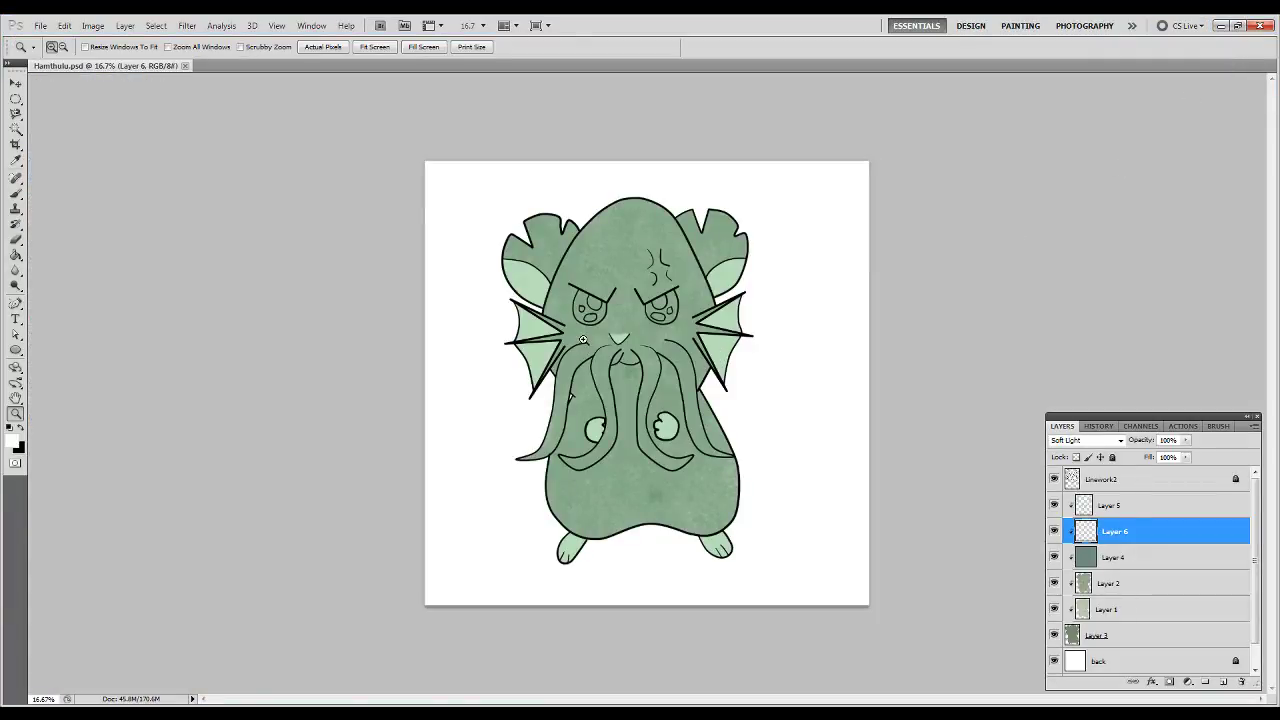
# Brush a white highlight along the inner edge of the leftmost tentacle on Layer 6, from its root to its tip.
pyautogui.moveTo(527, 272); pyautogui.dragTo(786, 560)
pyautogui.press('space')
pyautogui.moveTo(588, 457); pyautogui.dragTo(657, 473)
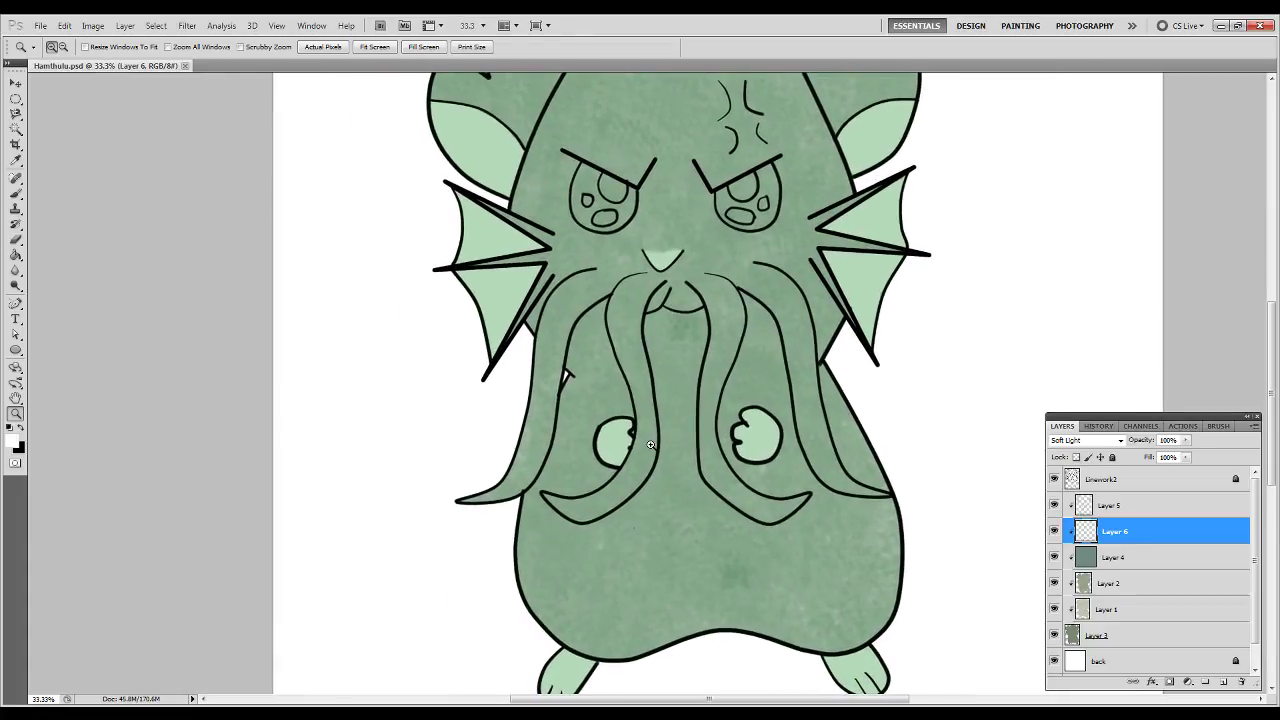
pyautogui.click(650, 440)
pyautogui.moveTo(644, 422); pyautogui.dragTo(634, 428)
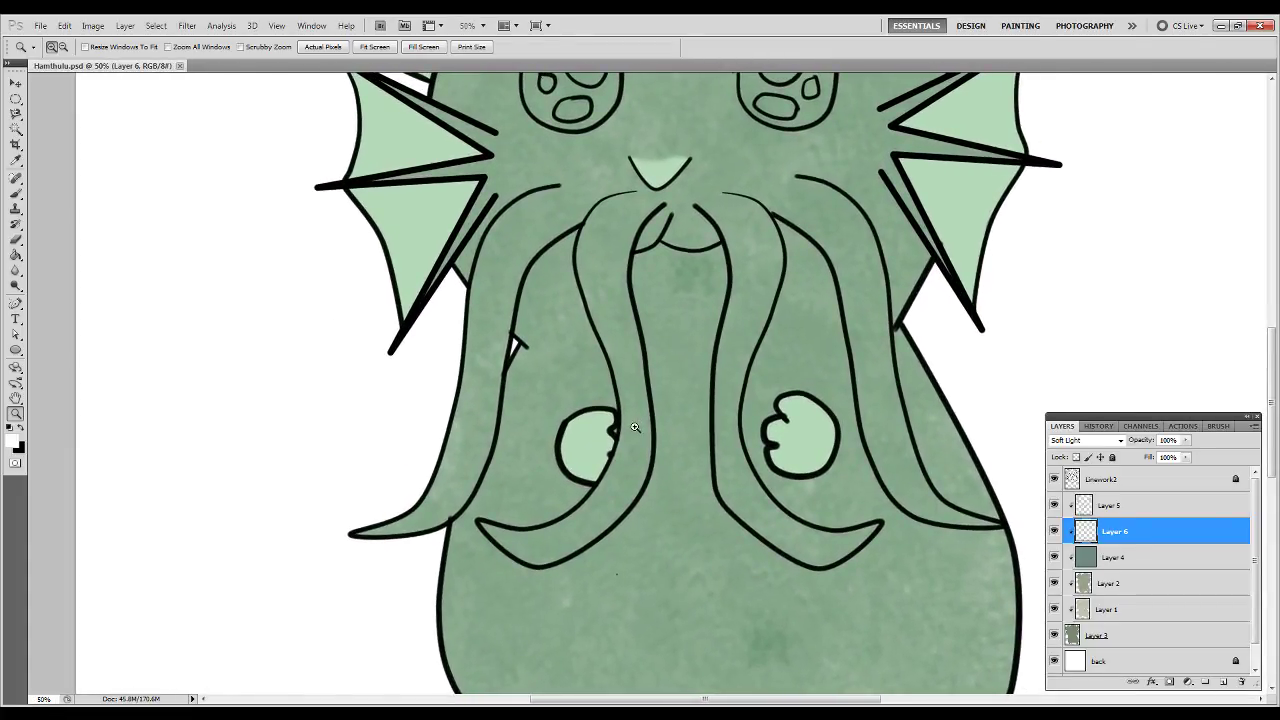
pyautogui.press('b')
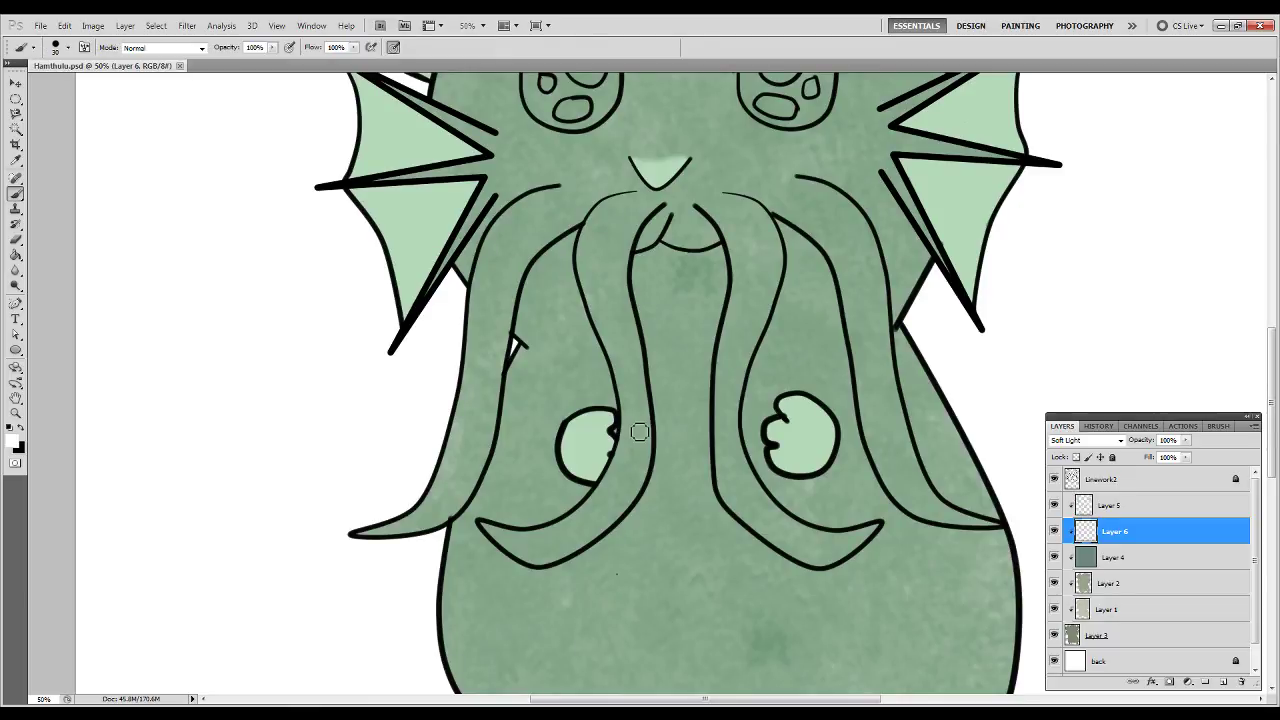
pyautogui.moveTo(575, 229)
pyautogui.mouseDown()
pyautogui.moveTo(537, 254)
pyautogui.moveTo(513, 305)
pyautogui.moveTo(473, 456)
pyautogui.mouseUp()
pyautogui.moveTo(368, 543)
pyautogui.mouseDown()
pyautogui.moveTo(452, 520)
pyautogui.moveTo(485, 490)
pyautogui.moveTo(503, 430)
pyautogui.moveTo(443, 532)
pyautogui.mouseUp()
pyautogui.moveTo(511, 401); pyautogui.dragTo(514, 378)
pyautogui.moveTo(489, 429)
pyautogui.mouseDown()
pyautogui.moveTo(528, 280)
pyautogui.moveTo(515, 298)
pyautogui.moveTo(562, 244)
pyautogui.moveTo(527, 272)
pyautogui.moveTo(600, 212)
pyautogui.moveTo(523, 271)
pyautogui.moveTo(545, 247)
pyautogui.moveTo(515, 292)
pyautogui.moveTo(479, 468)
pyautogui.moveTo(470, 439)
pyautogui.moveTo(473, 455)
pyautogui.moveTo(529, 251)
pyautogui.mouseUp()
# Refine the leftmost tentacle's highlight by alternately erasing its ragged edges and brushing over thin spots.
pyautogui.press('e')
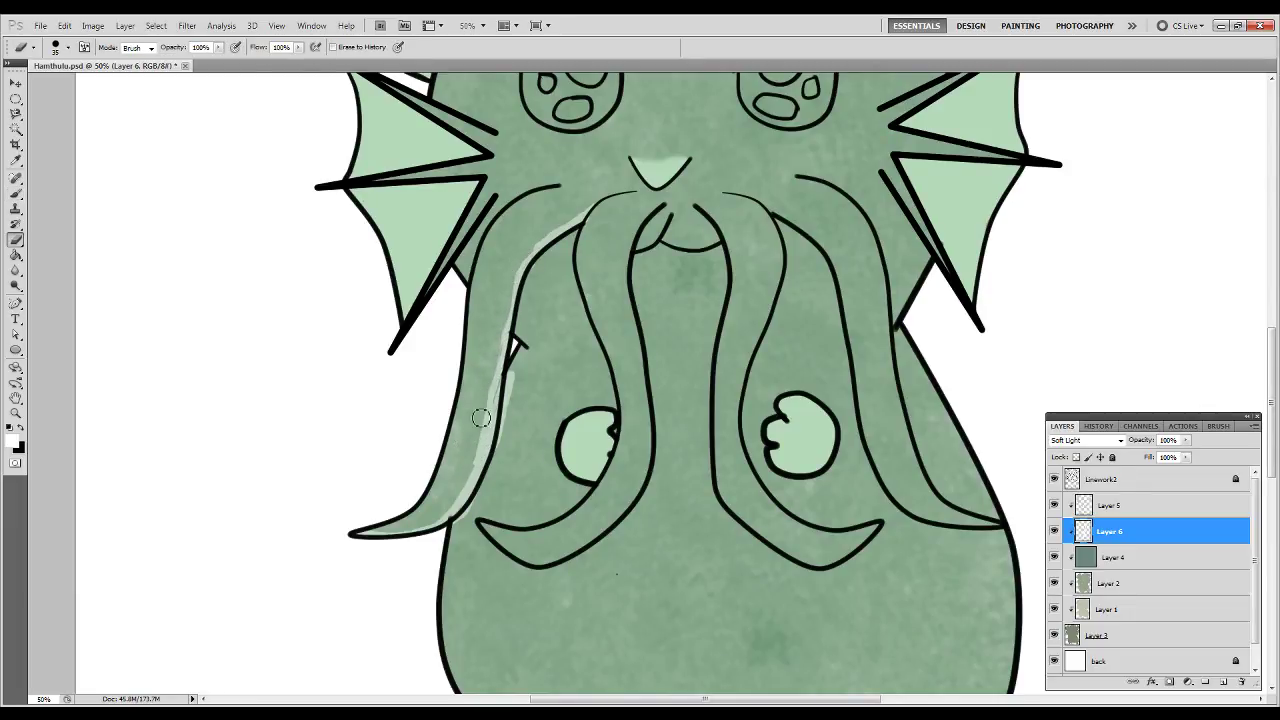
pyautogui.press('b')
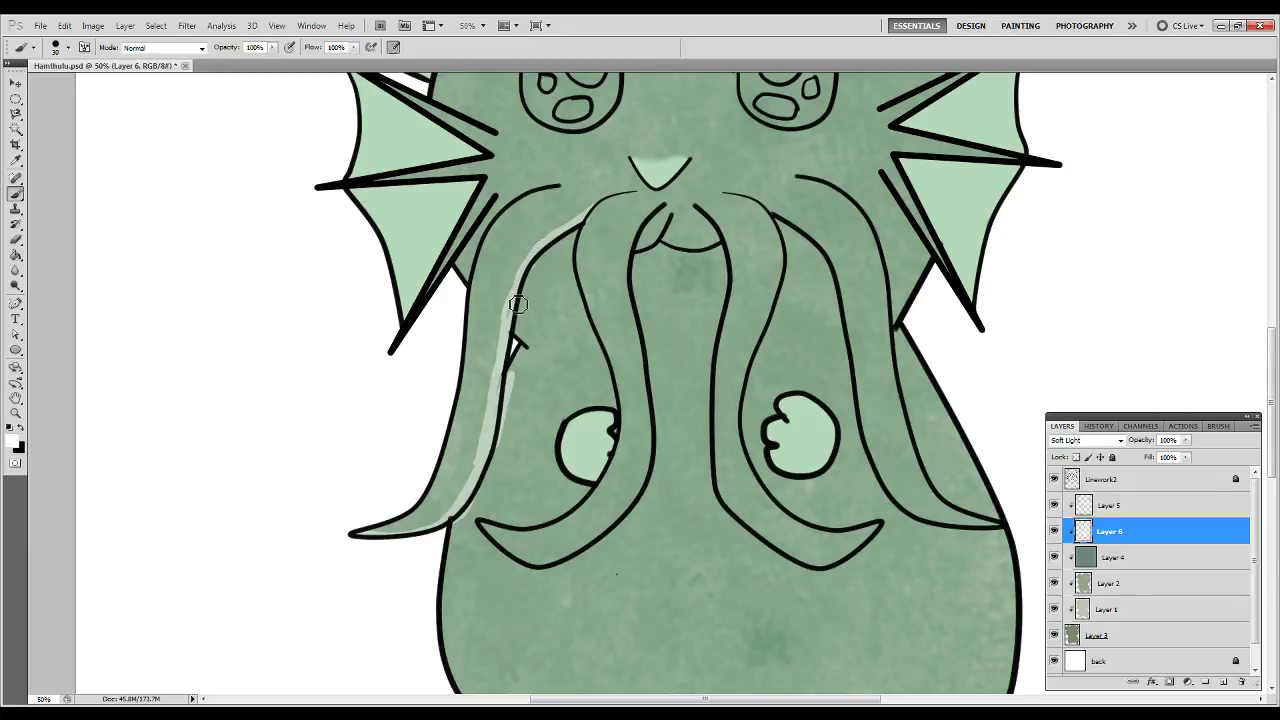
pyautogui.press('e')
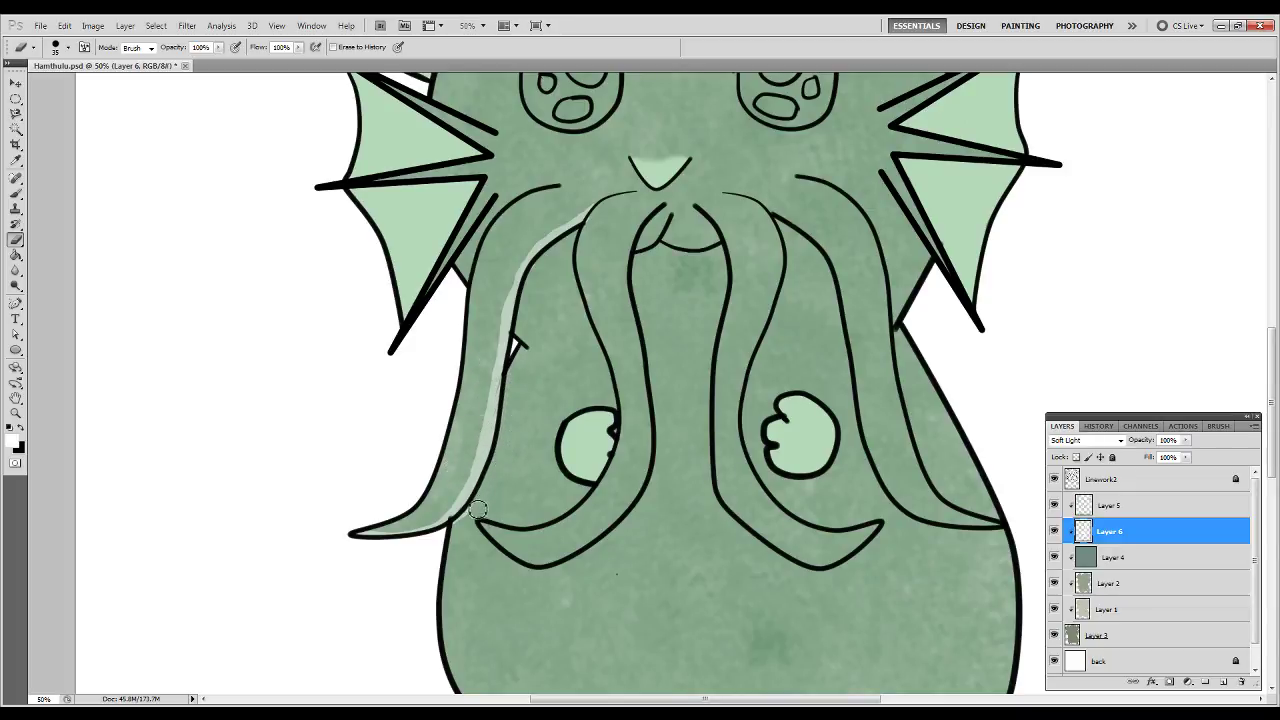
pyautogui.press('b')
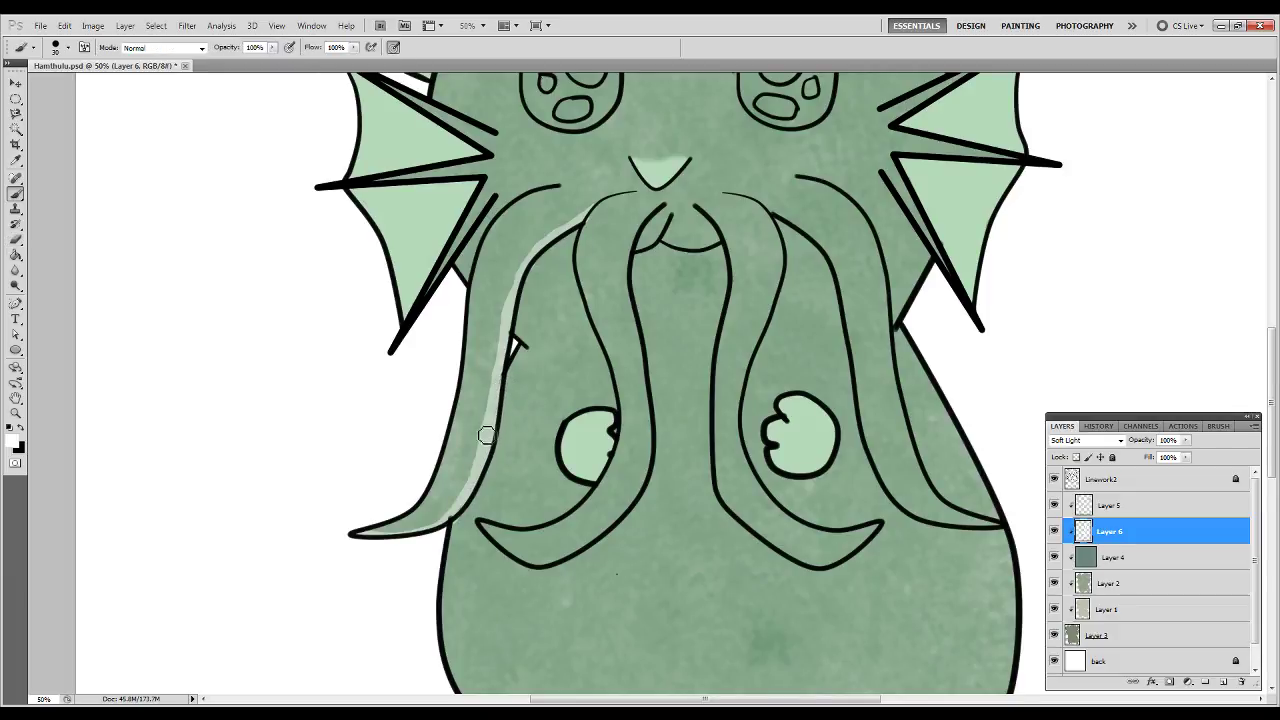
pyautogui.press('e')
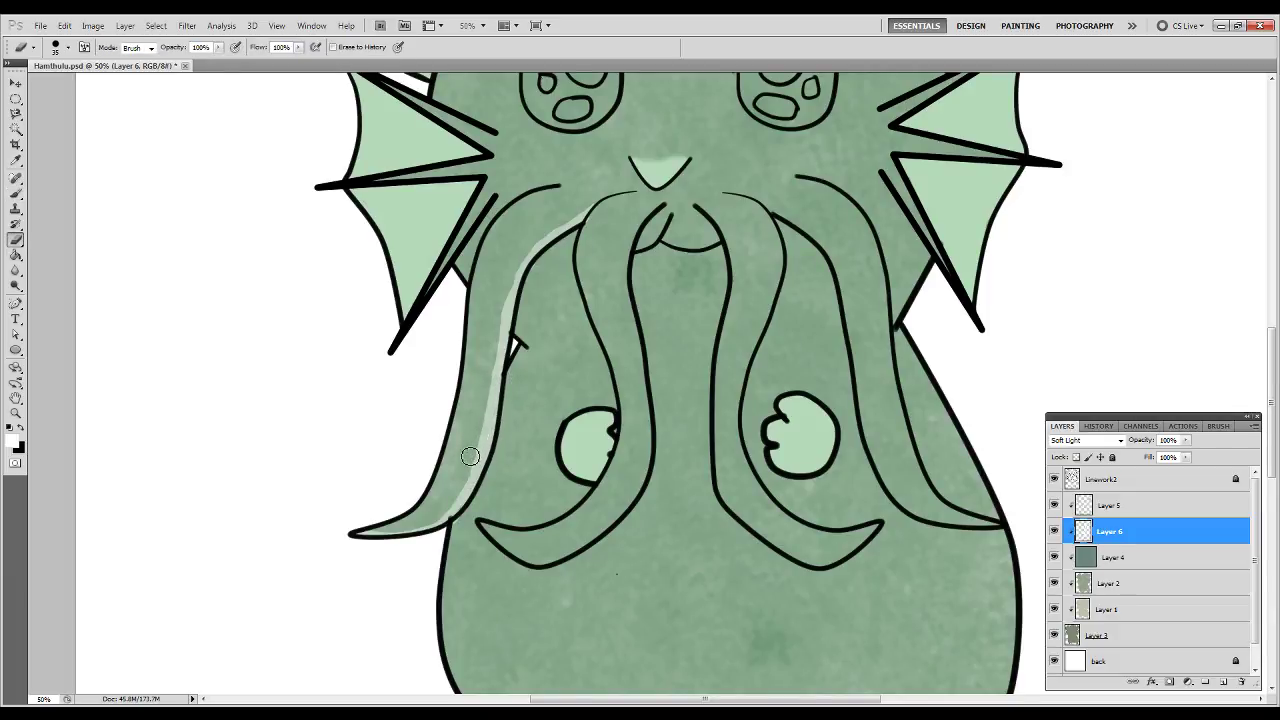
# Brush a white highlight along the inner edge of the second tentacle from the left and erase its excess width.
pyautogui.moveTo(642, 359); pyautogui.dragTo(604, 290)
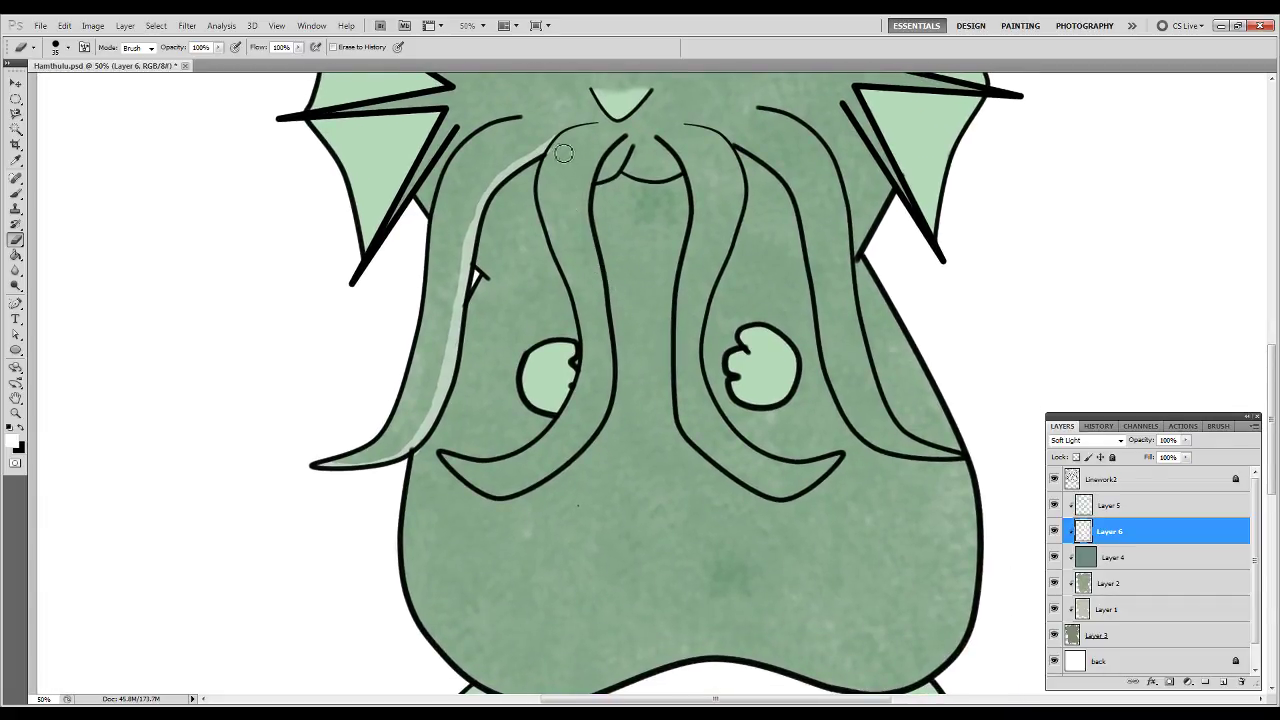
pyautogui.press('b')
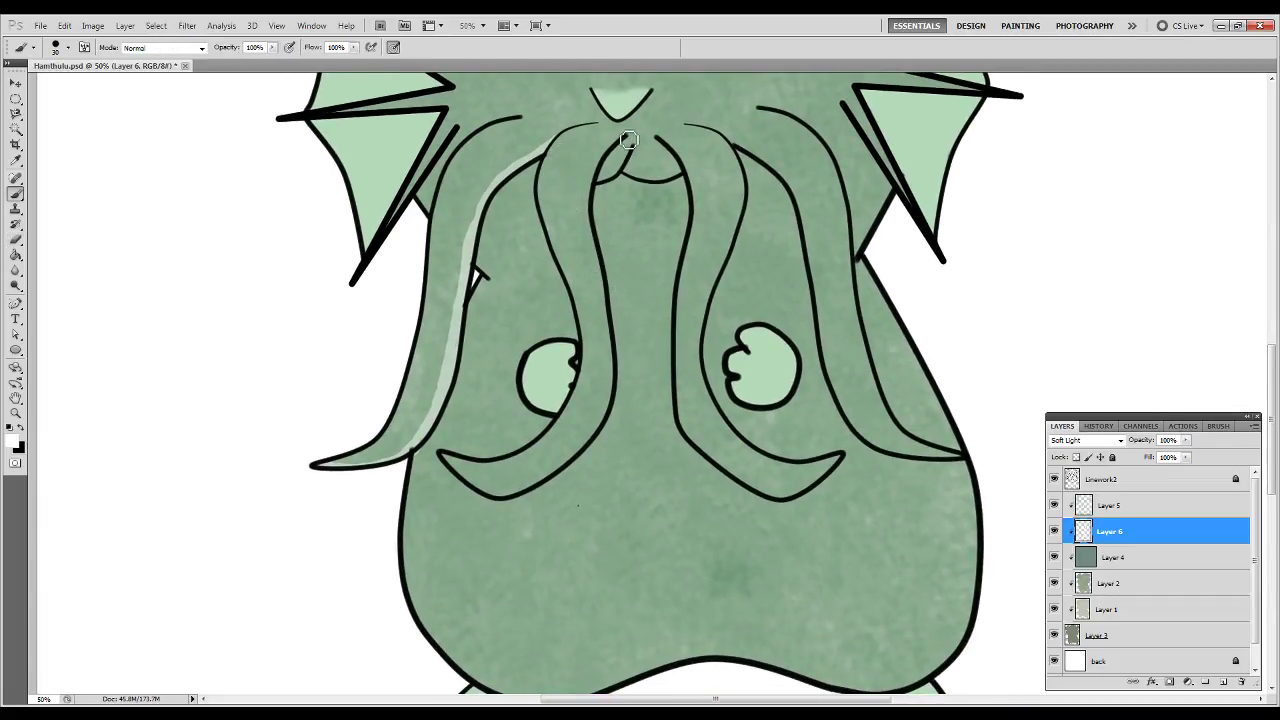
pyautogui.moveTo(612, 151)
pyautogui.mouseDown()
pyautogui.moveTo(593, 217)
pyautogui.moveTo(594, 185)
pyautogui.moveTo(592, 256)
pyautogui.moveTo(591, 218)
pyautogui.moveTo(603, 272)
pyautogui.moveTo(590, 234)
pyautogui.moveTo(607, 365)
pyautogui.mouseUp()
pyautogui.moveTo(442, 467)
pyautogui.mouseDown()
pyautogui.moveTo(477, 497)
pyautogui.moveTo(447, 459)
pyautogui.moveTo(483, 495)
pyautogui.moveTo(530, 496)
pyautogui.mouseUp()
pyautogui.moveTo(449, 459)
pyautogui.mouseDown()
pyautogui.moveTo(505, 498)
pyautogui.moveTo(485, 487)
pyautogui.moveTo(509, 494)
pyautogui.moveTo(537, 479)
pyautogui.moveTo(504, 500)
pyautogui.moveTo(564, 471)
pyautogui.moveTo(510, 492)
pyautogui.moveTo(597, 433)
pyautogui.moveTo(563, 470)
pyautogui.moveTo(591, 444)
pyautogui.moveTo(612, 380)
pyautogui.moveTo(602, 435)
pyautogui.moveTo(615, 334)
pyautogui.moveTo(609, 379)
pyautogui.moveTo(595, 176)
pyautogui.moveTo(581, 209)
pyautogui.moveTo(622, 144)
pyautogui.mouseUp()
pyautogui.press('e')
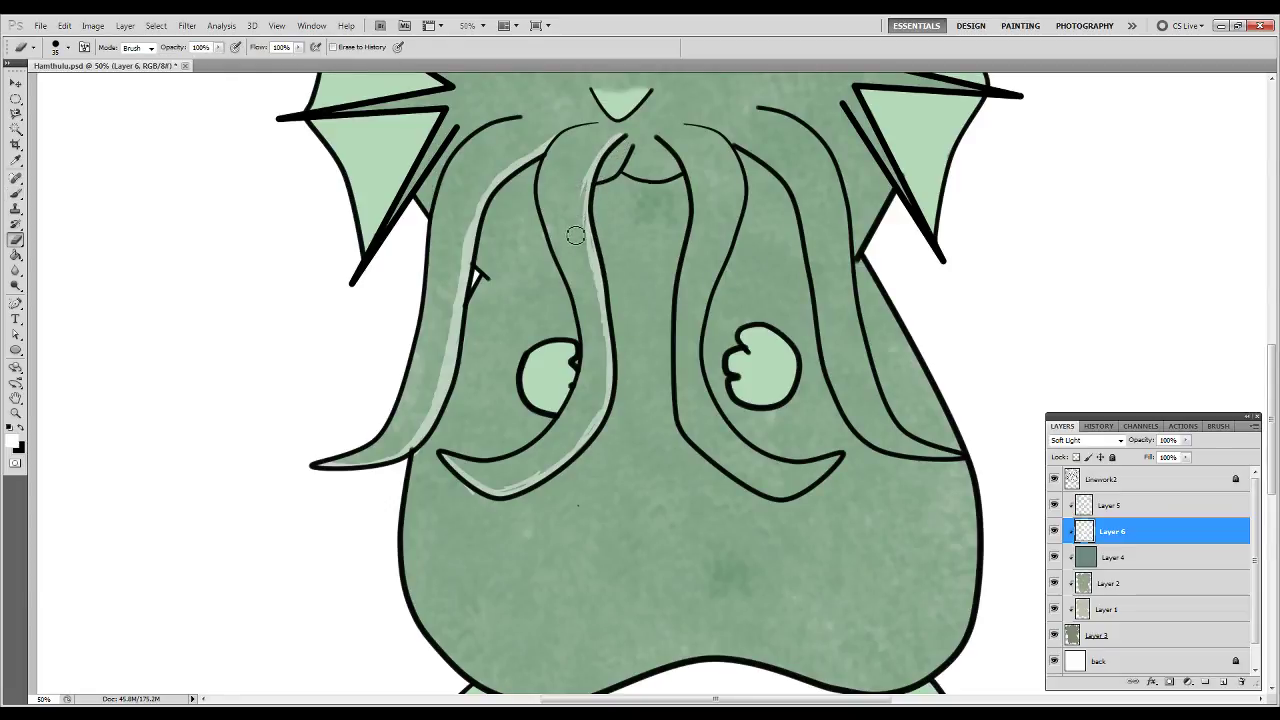
pyautogui.moveTo(576, 235); pyautogui.dragTo(612, 135)
pyautogui.moveTo(509, 487); pyautogui.dragTo(553, 460)
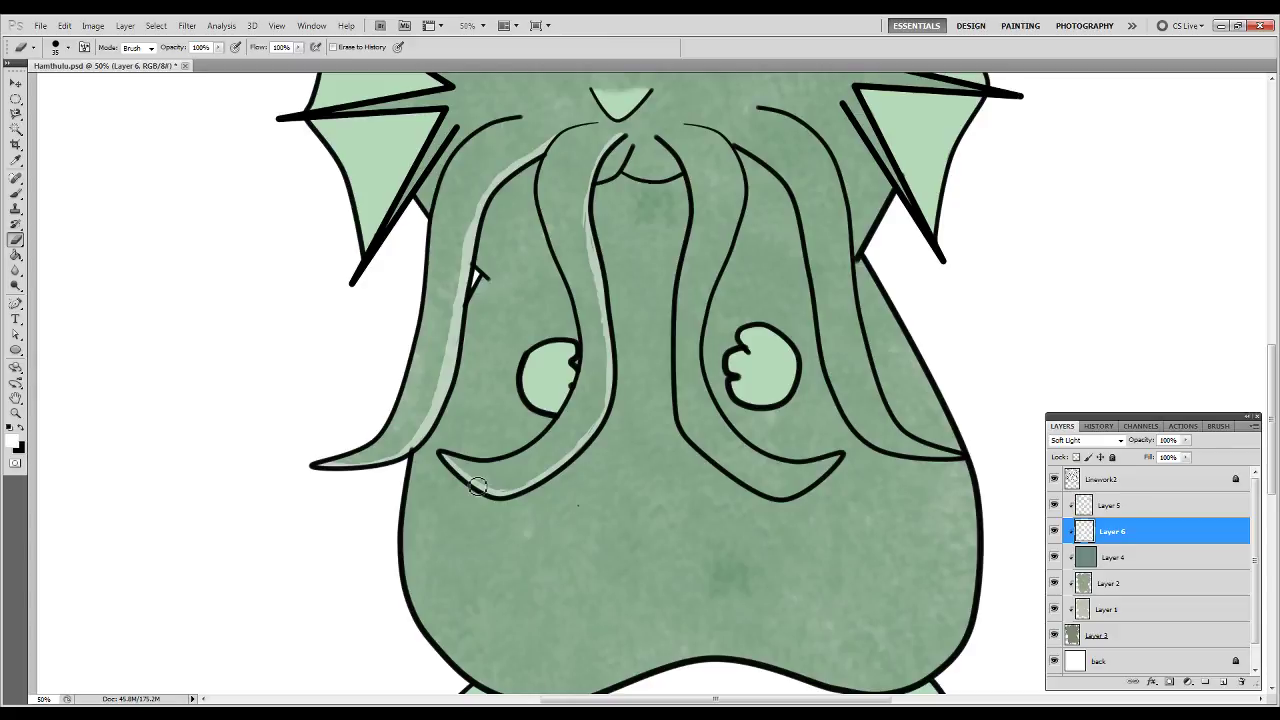
# Brush a white highlight along the inner edge of the third tentacle, following it to the tip.
pyautogui.press('b')
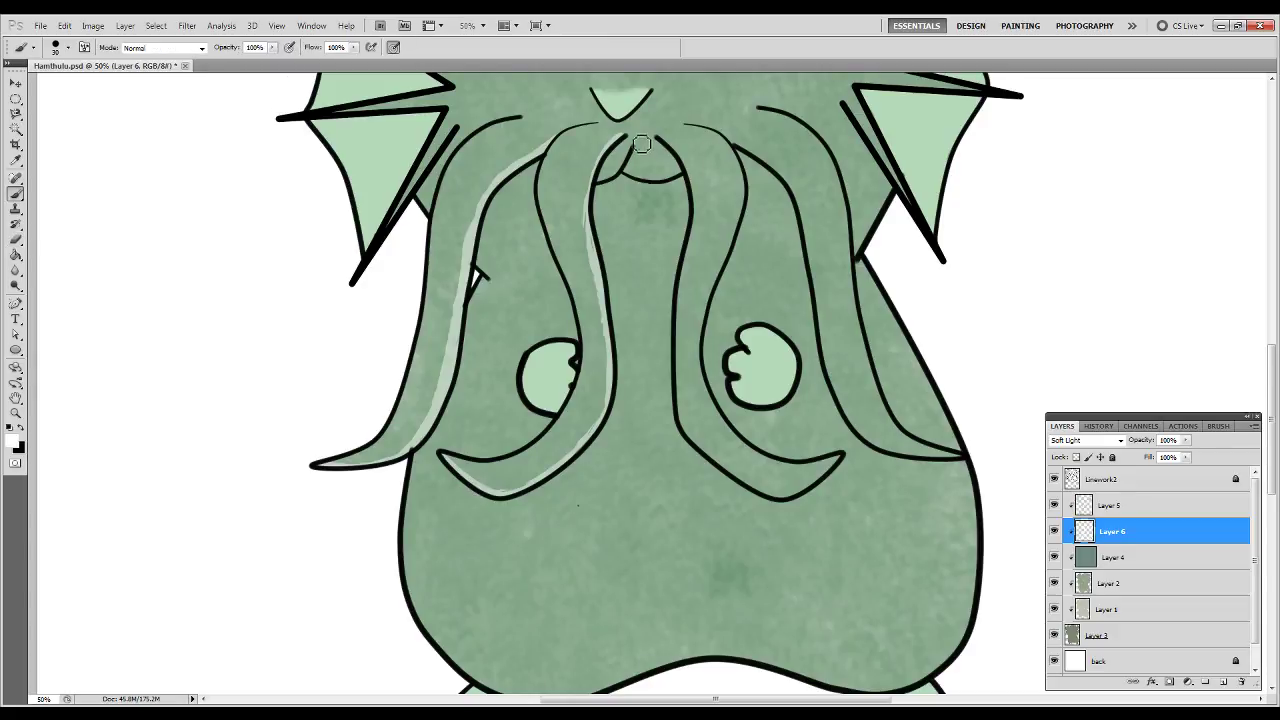
pyautogui.moveTo(662, 140)
pyautogui.mouseDown()
pyautogui.moveTo(695, 179)
pyautogui.moveTo(700, 232)
pyautogui.moveTo(692, 178)
pyautogui.moveTo(698, 216)
pyautogui.moveTo(701, 199)
pyautogui.moveTo(682, 254)
pyautogui.moveTo(703, 218)
pyautogui.moveTo(681, 309)
pyautogui.moveTo(690, 268)
pyautogui.moveTo(682, 428)
pyautogui.moveTo(681, 395)
pyautogui.moveTo(689, 446)
pyautogui.moveTo(684, 397)
pyautogui.moveTo(690, 438)
pyautogui.moveTo(724, 462)
pyautogui.moveTo(686, 426)
pyautogui.moveTo(743, 483)
pyautogui.moveTo(678, 429)
pyautogui.moveTo(780, 503)
pyautogui.moveTo(772, 485)
pyautogui.moveTo(844, 460)
pyautogui.moveTo(816, 492)
pyautogui.moveTo(843, 463)
pyautogui.moveTo(784, 494)
pyautogui.moveTo(747, 479)
pyautogui.moveTo(780, 504)
pyautogui.moveTo(749, 486)
pyautogui.moveTo(795, 498)
pyautogui.moveTo(750, 481)
pyautogui.moveTo(800, 497)
pyautogui.moveTo(743, 477)
pyautogui.moveTo(799, 490)
pyautogui.moveTo(774, 497)
pyautogui.moveTo(810, 490)
pyautogui.mouseUp()
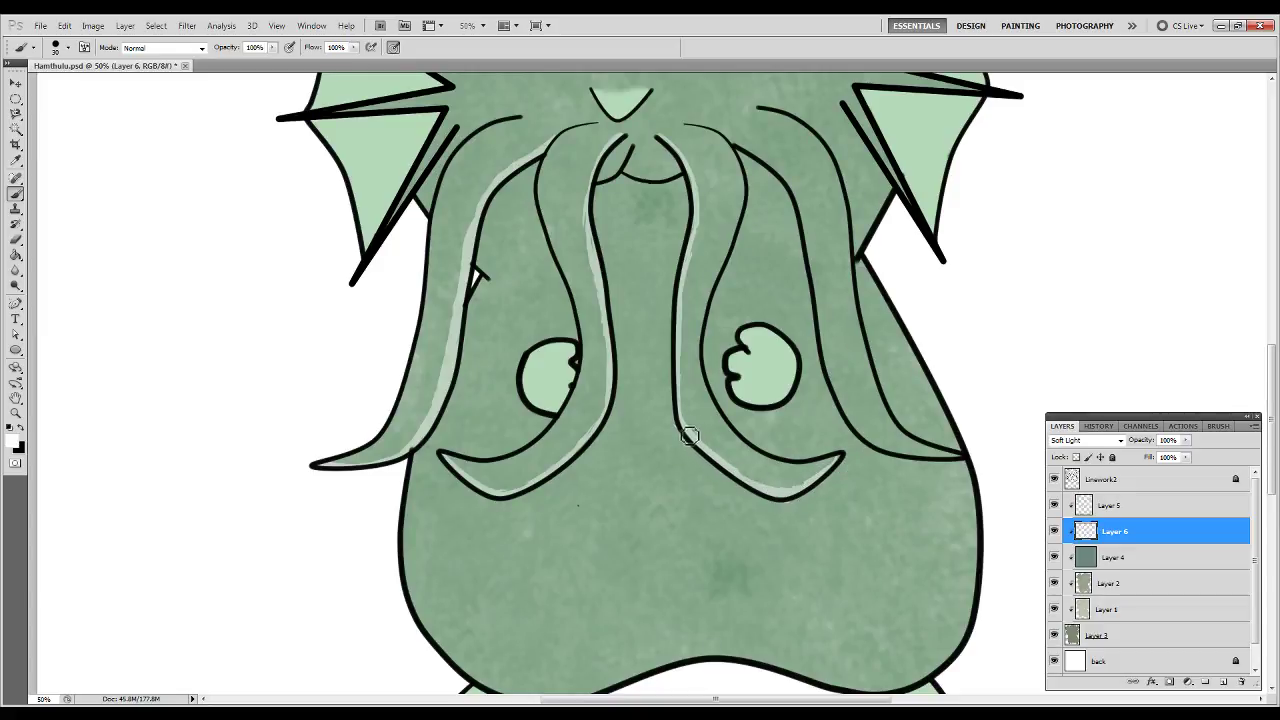
pyautogui.press('e')
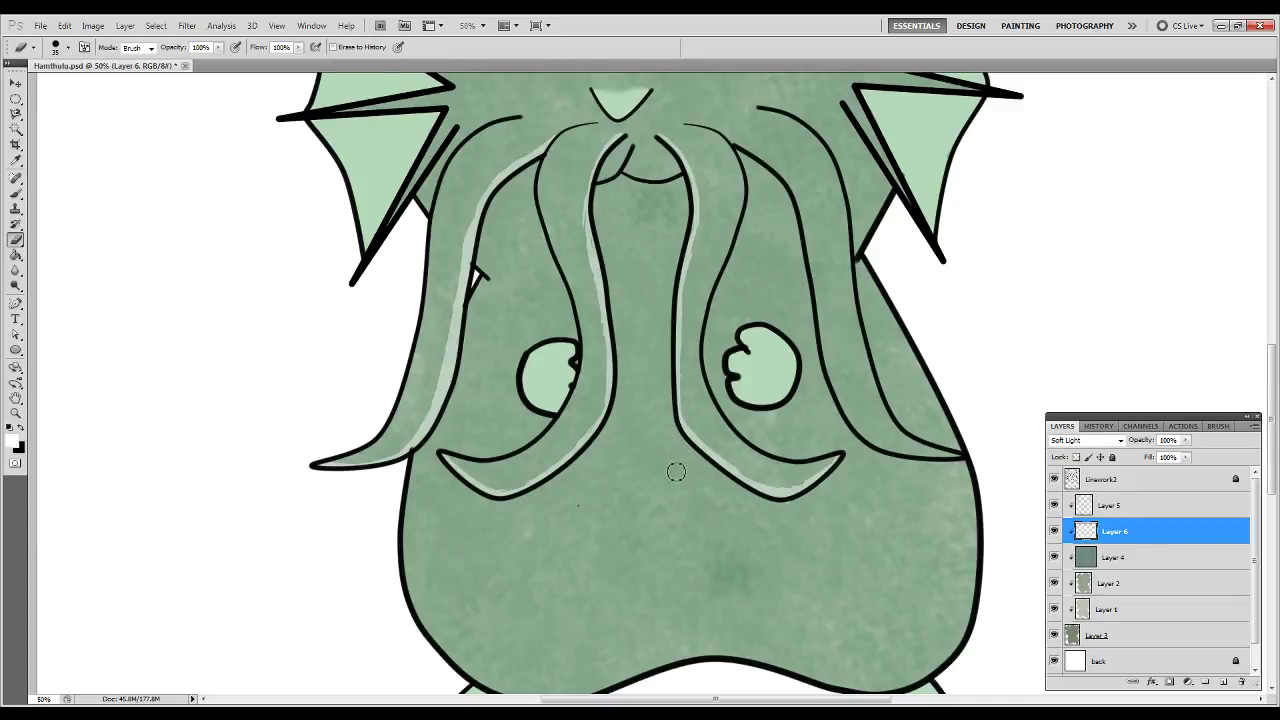
# Brush a white highlight along the inner edge of the rightmost tentacle and touch up its edge.
pyautogui.press('b')
pyautogui.moveTo(834, 277); pyautogui.dragTo(662, 323)
pyautogui.moveTo(580, 190)
pyautogui.mouseDown()
pyautogui.moveTo(646, 246)
pyautogui.moveTo(628, 228)
pyautogui.moveTo(649, 262)
pyautogui.moveTo(614, 209)
pyautogui.moveTo(659, 317)
pyautogui.moveTo(650, 267)
pyautogui.moveTo(673, 414)
pyautogui.moveTo(656, 398)
pyautogui.moveTo(696, 466)
pyautogui.moveTo(742, 495)
pyautogui.moveTo(802, 507)
pyautogui.moveTo(704, 477)
pyautogui.moveTo(656, 338)
pyautogui.mouseUp()
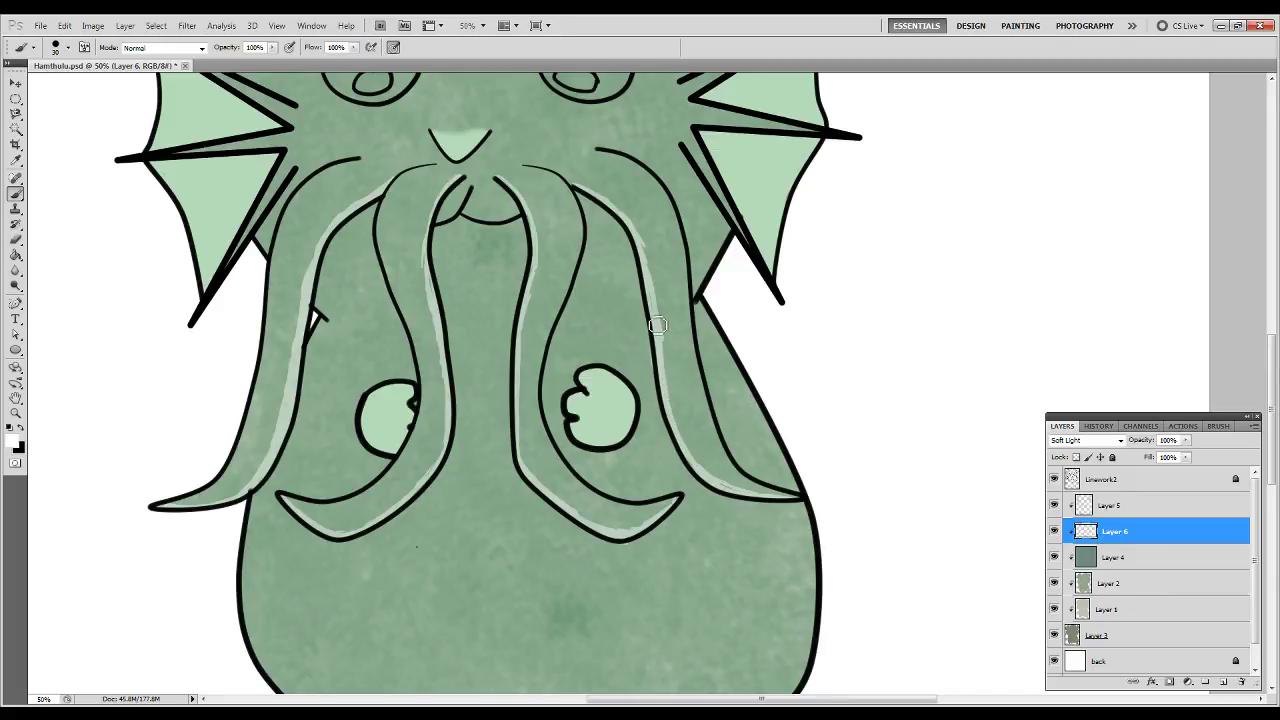
pyautogui.press('e')
pyautogui.press('r')
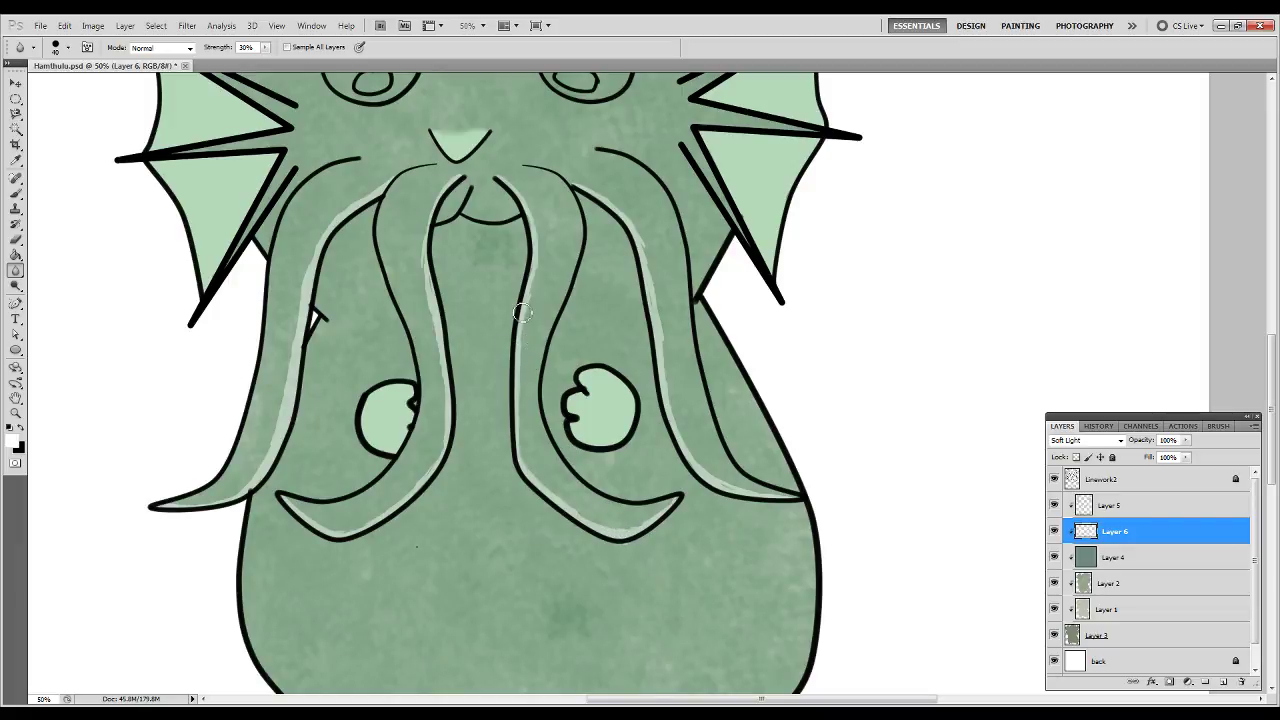
pyautogui.press('b')
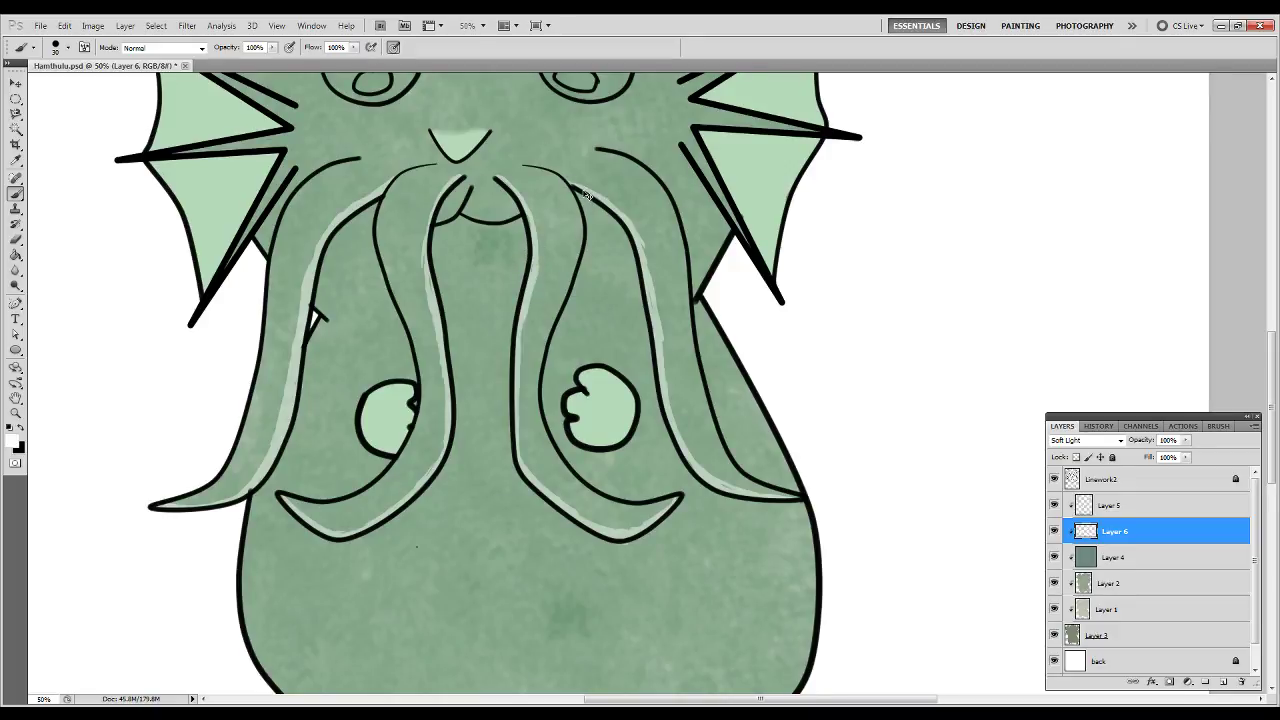
# Fit the whole drawing in view and reduce Layer 6's opacity to 80%.
pyautogui.hotkey('ctrl', '0')
pyautogui.click(1185, 440)
pyautogui.moveTo(1184, 455)
pyautogui.mouseDown()
pyautogui.moveTo(1148, 457)
pyautogui.moveTo(1177, 454)
pyautogui.mouseUp()
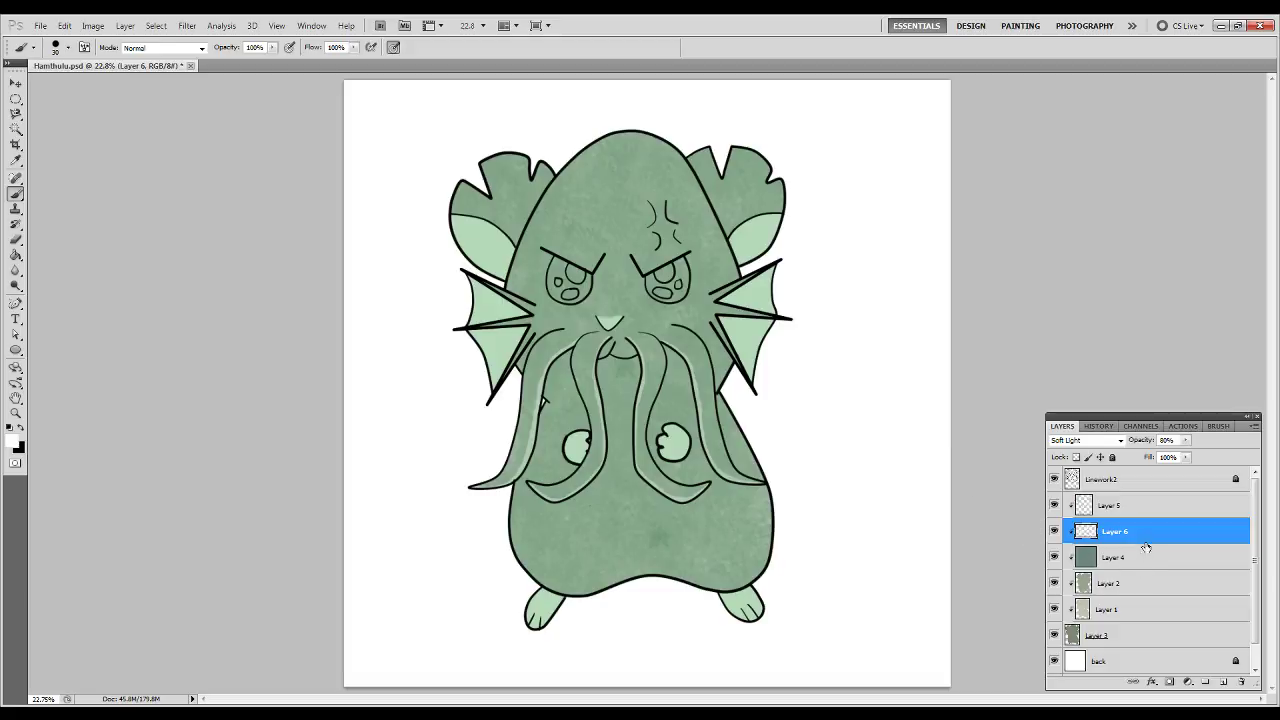
# Add a new layer above Layer 6, and select a speckled brush tip with black as the foreground colour.
pyautogui.click(1222, 684)
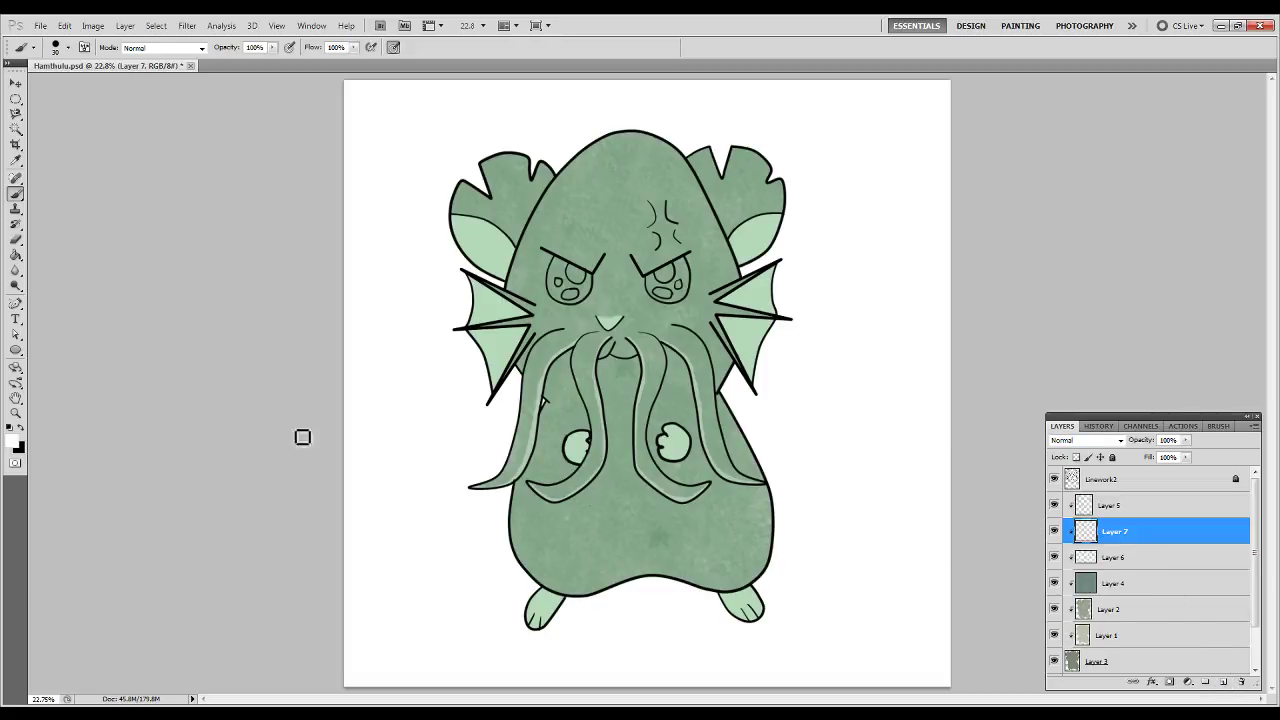
pyautogui.press('x')
pyautogui.rightClick(660, 331)
pyautogui.moveTo(802, 415); pyautogui.dragTo(798, 490)
pyautogui.click(700, 470)
pyautogui.doubleClick(698, 473)
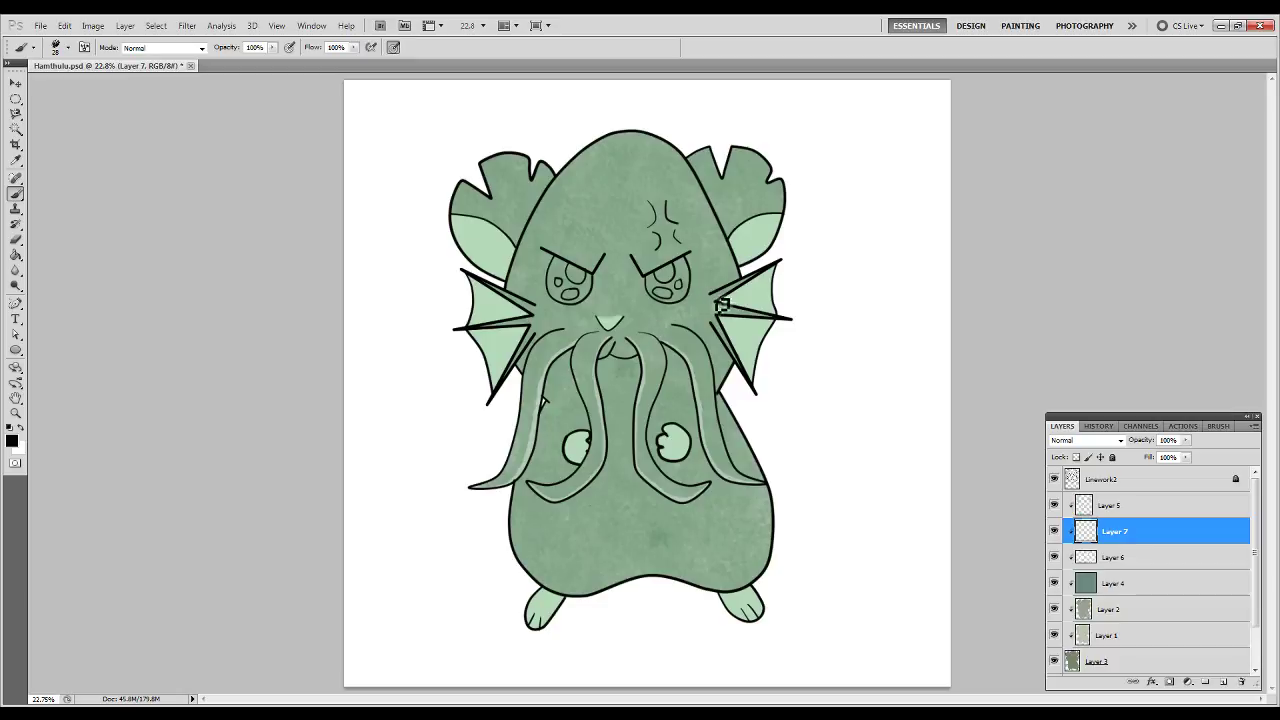
# Enlarge the speckled brush to 125 px, trying it over the face and forehead and undoing the test strokes.
pyautogui.moveTo(652, 322); pyautogui.dragTo(718, 321)
pyautogui.hotkey('ctrl', 'z')
pyautogui.press(']')
pyautogui.moveTo(602, 187)
pyautogui.mouseDown()
pyautogui.moveTo(612, 233)
pyautogui.moveTo(663, 180)
pyautogui.moveTo(626, 292)
pyautogui.moveTo(599, 250)
pyautogui.moveTo(642, 198)
pyautogui.mouseUp()
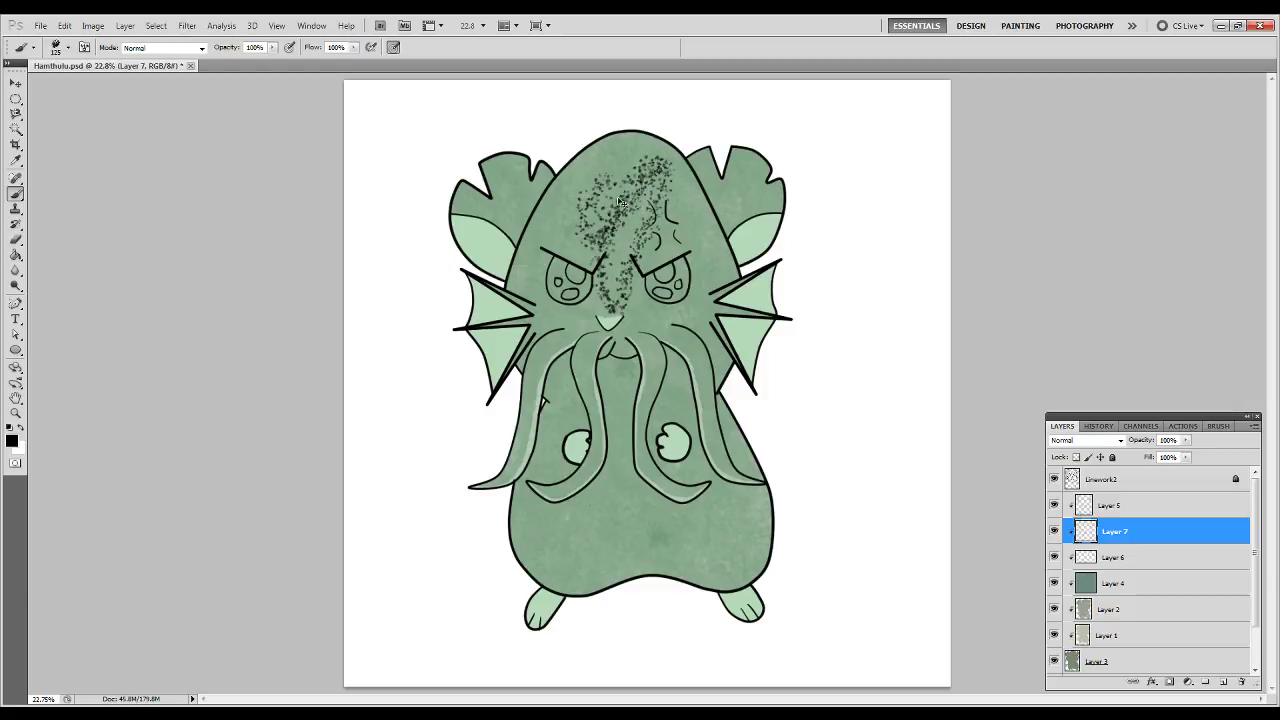
pyautogui.hotkey('ctrl', 'z')
# Stamp scattered black speckles over the creature's head, ears, tentacles and body on Layer 7.
pyautogui.click(613, 254)
pyautogui.click(587, 225)
pyautogui.click(636, 299)
pyautogui.click(690, 321)
pyautogui.click(567, 315)
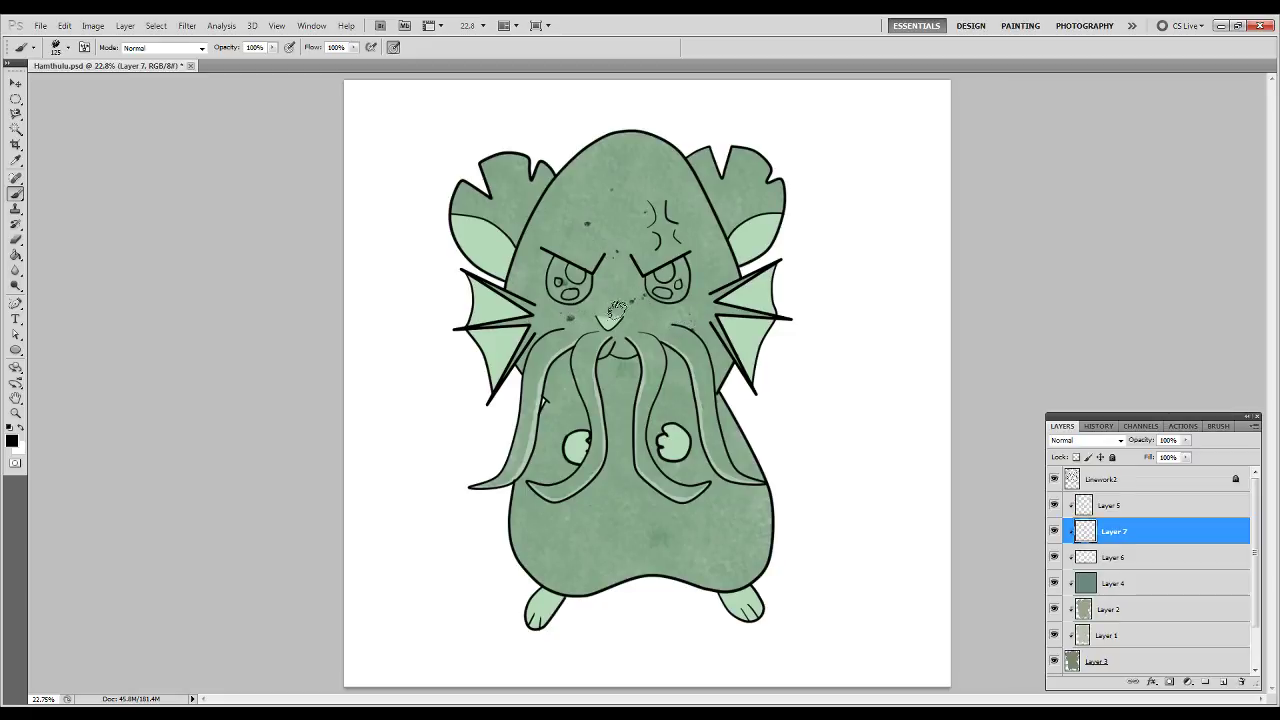
pyautogui.click(615, 300)
pyautogui.click(698, 234)
pyautogui.click(716, 274)
pyautogui.click(592, 171)
pyautogui.click(523, 281)
pyautogui.click(517, 197)
pyautogui.click(512, 164)
pyautogui.click(524, 233)
pyautogui.click(650, 152)
pyautogui.click(697, 207)
pyautogui.click(750, 175)
pyautogui.click(564, 492)
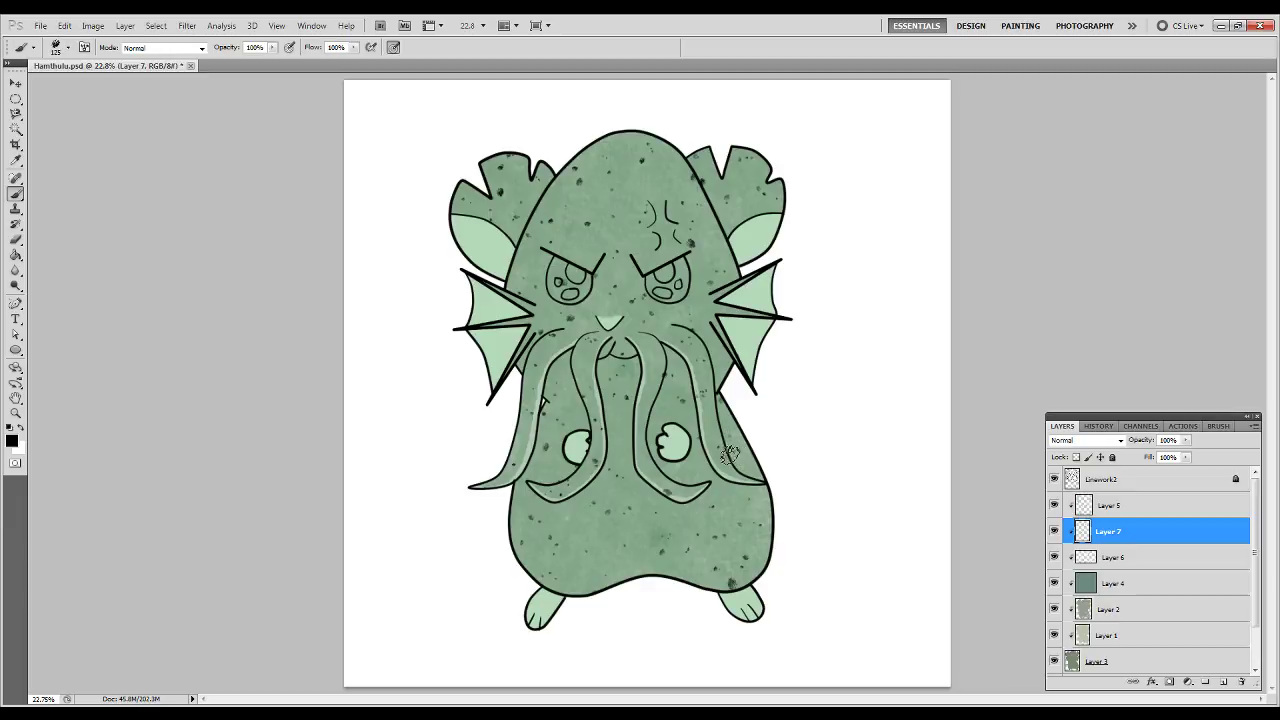
pyautogui.click(649, 354)
pyautogui.click(644, 444)
# Set Layer 7's blend mode to Multiply and its opacity to 84%.
pyautogui.click(1114, 441)
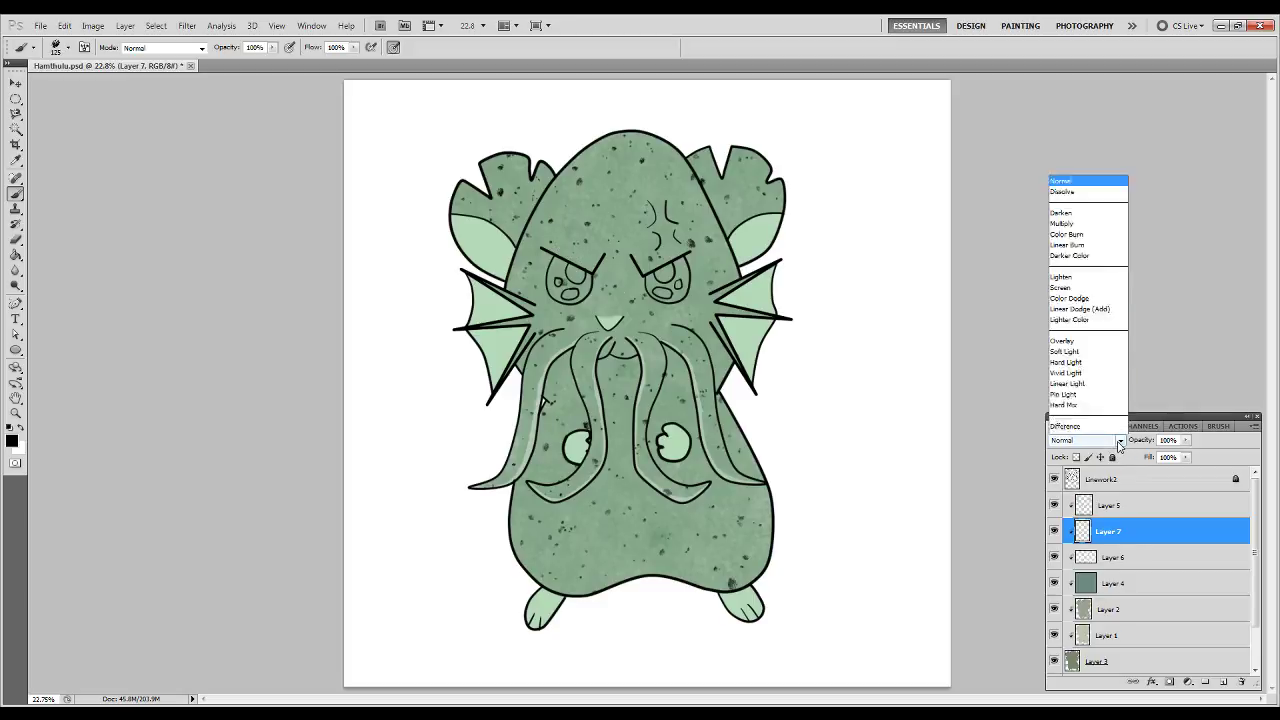
pyautogui.click(1078, 145)
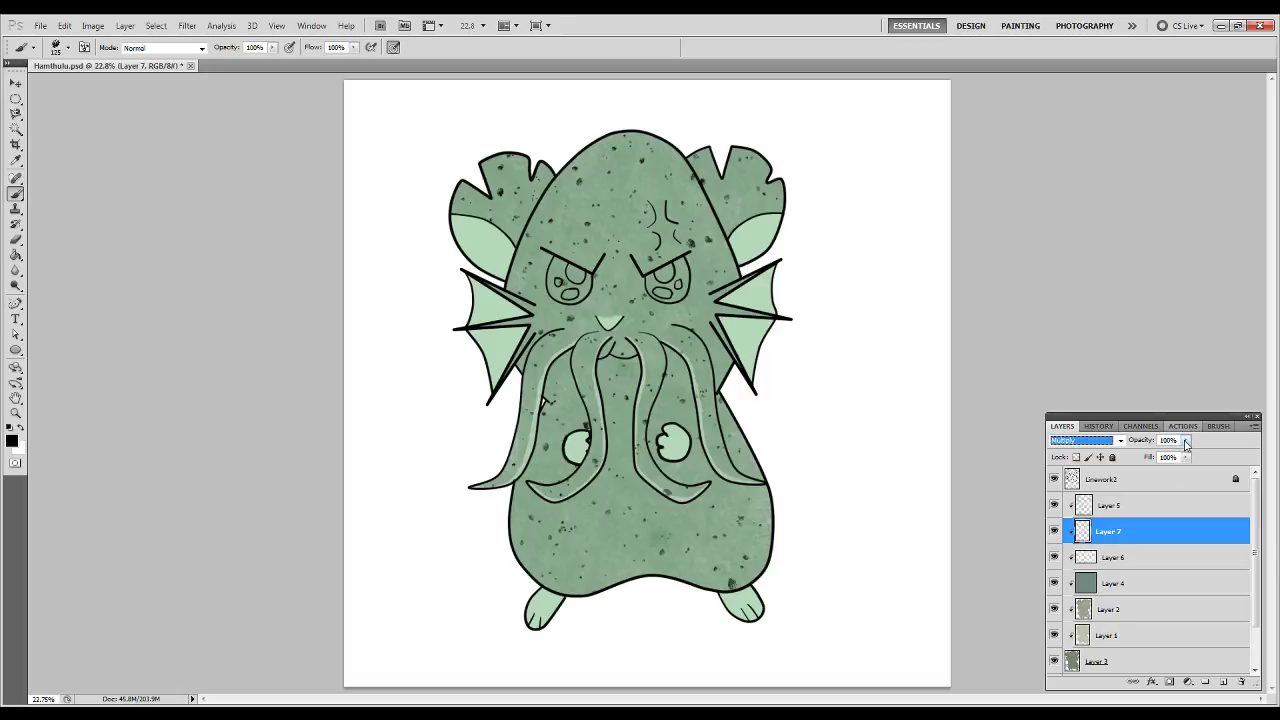
pyautogui.moveTo(1186, 445)
pyautogui.mouseDown()
pyautogui.moveTo(1156, 456)
pyautogui.moveTo(1211, 452)
pyautogui.moveTo(1182, 455)
pyautogui.mouseUp()
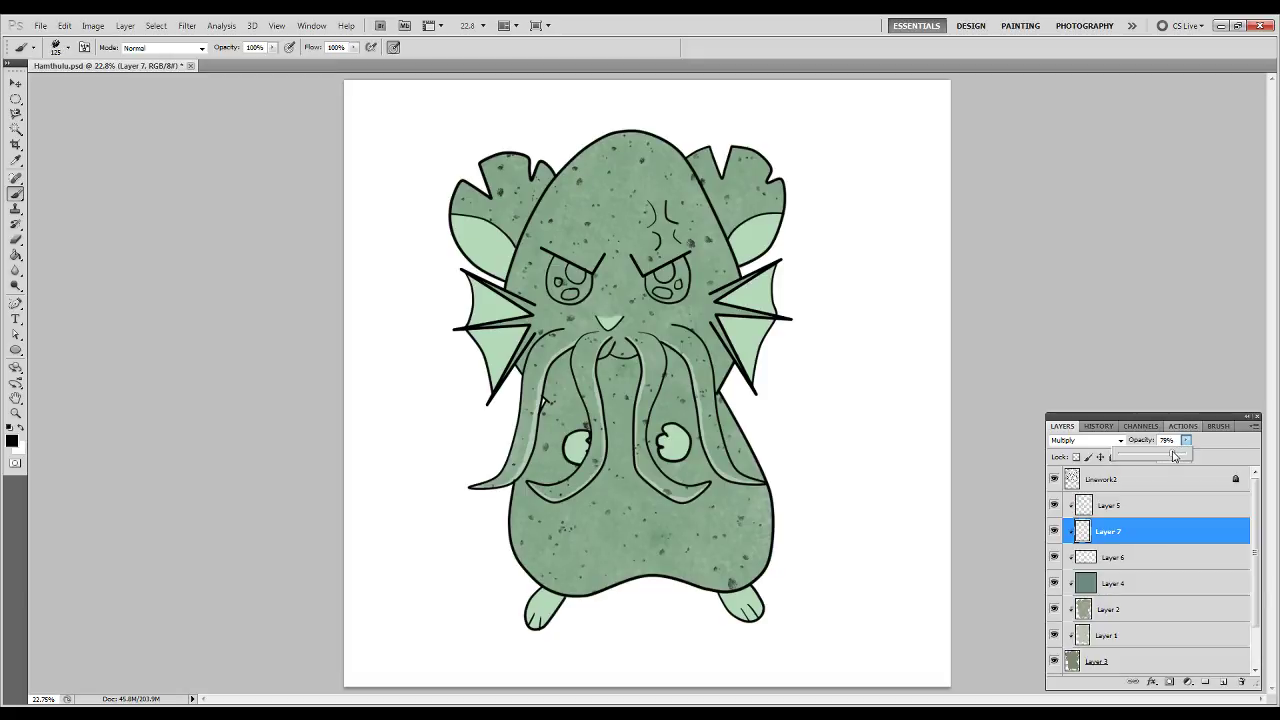
pyautogui.moveTo(1174, 451); pyautogui.dragTo(1174, 451)
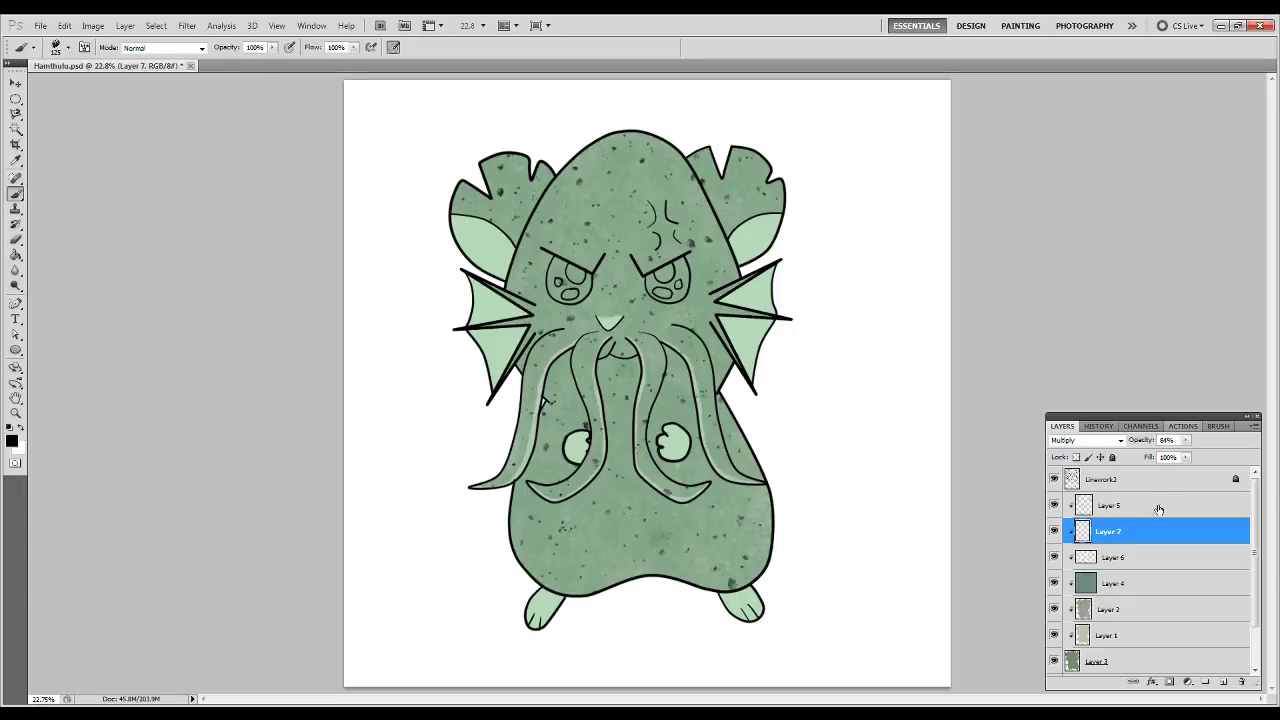
# Move Layer 7 above Layer 5 and release it from the clipping mask.
pyautogui.moveTo(1139, 540); pyautogui.dragTo(1130, 505)
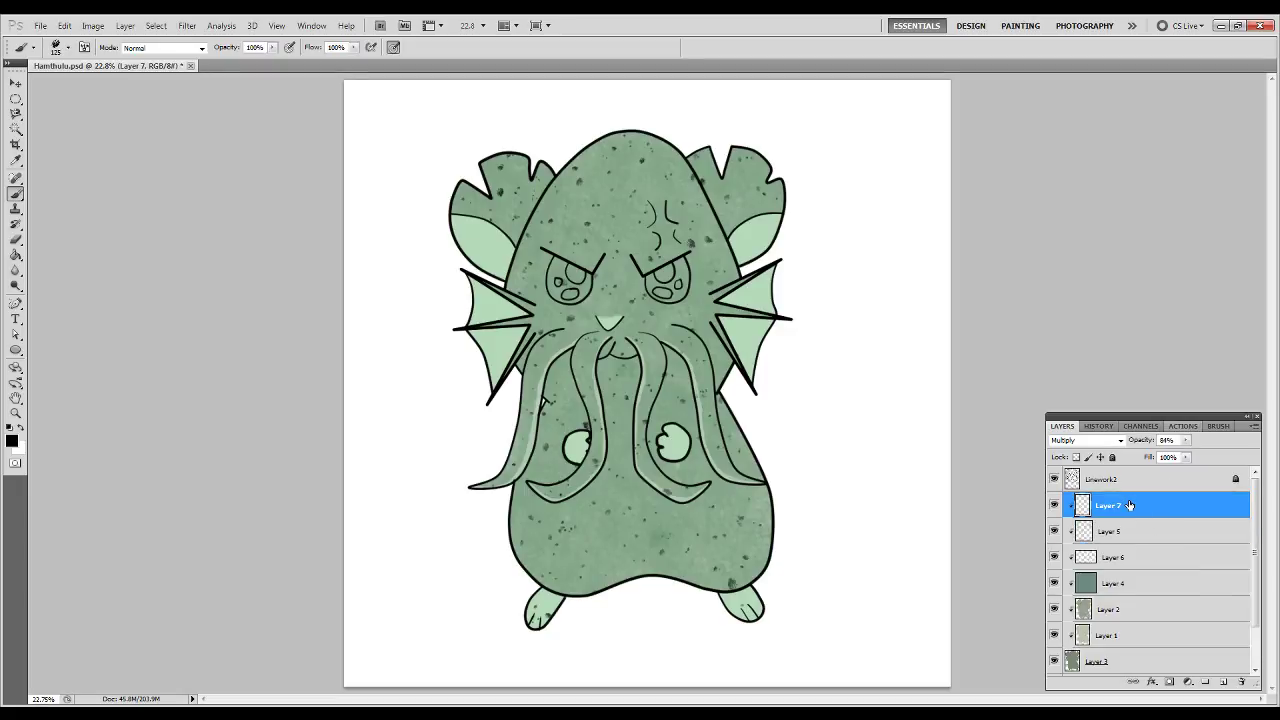
pyautogui.hotkey('ctrl', 'alt', 'g')
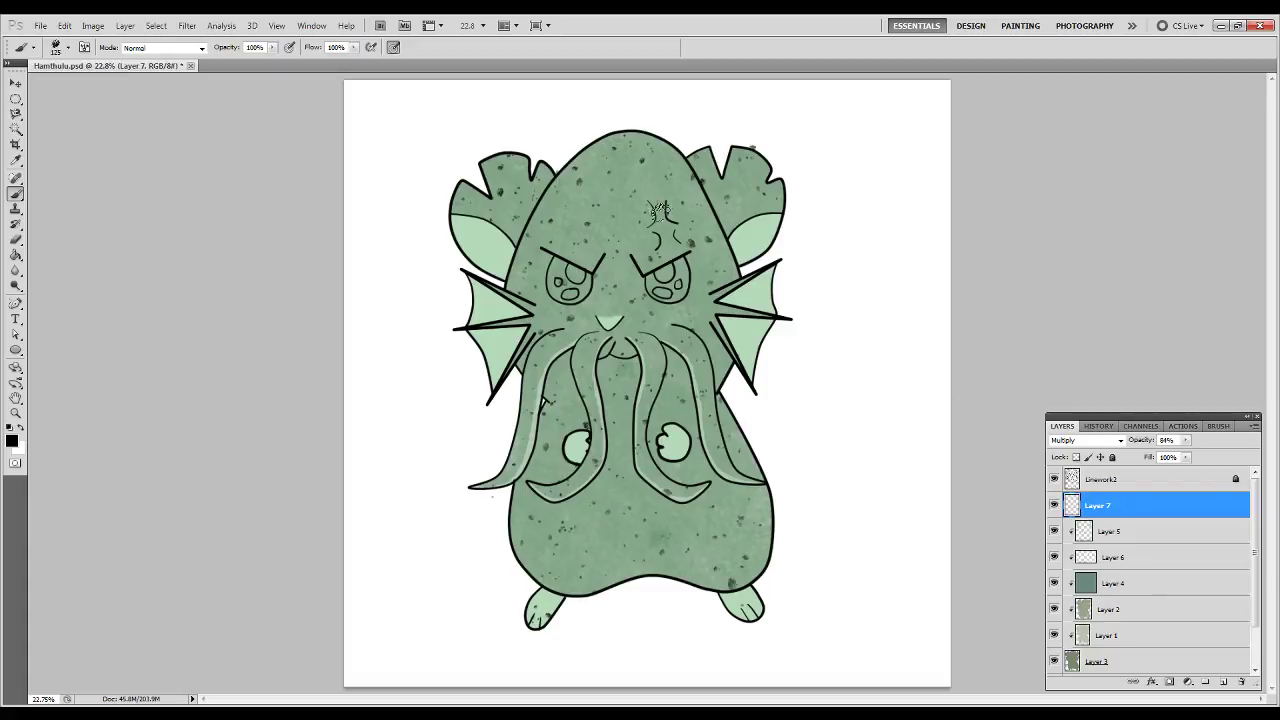
# Fill a new layer above Layer 7 with a darker shade of the sampled body green and clip it to the speckles.
pyautogui.keyDown('alt'); pyautogui.click(657, 158); pyautogui.keyUp('alt')
pyautogui.click(12, 441)
pyautogui.moveTo(530, 514); pyautogui.dragTo(535, 528)
pyautogui.press('Return')
pyautogui.press('b')
pyautogui.click(1223, 681)
pyautogui.press('g')
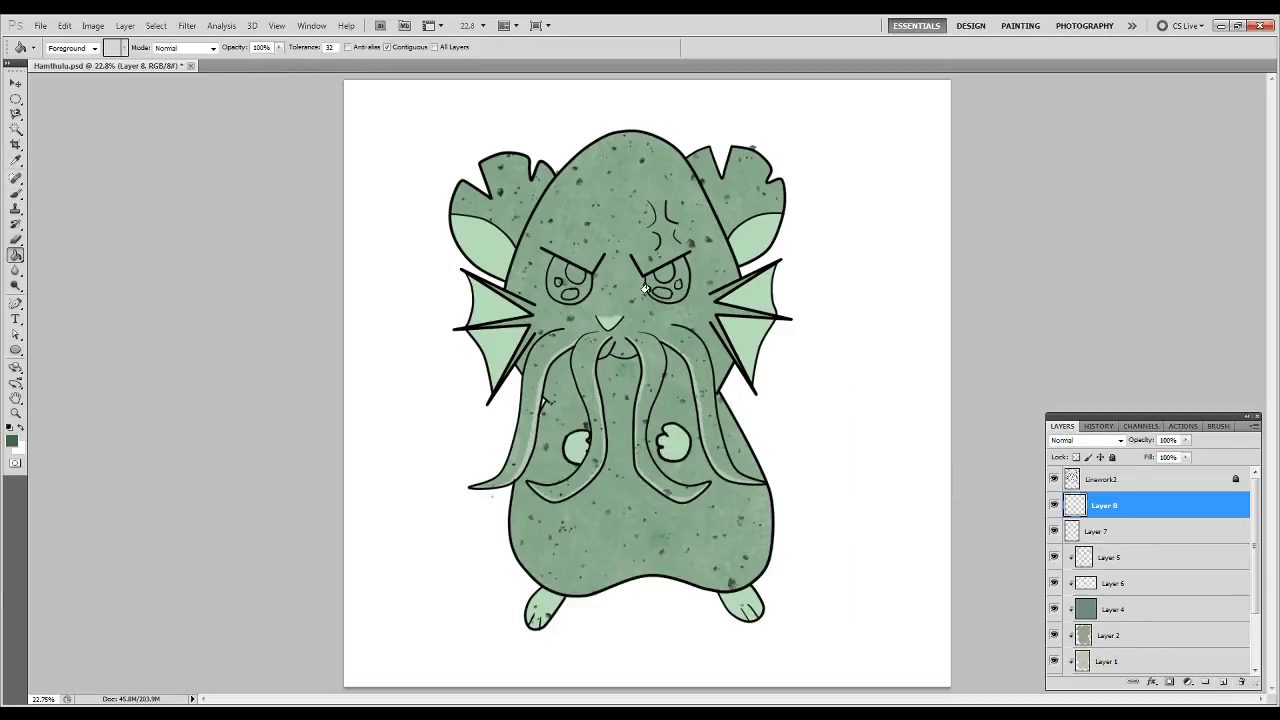
pyautogui.click(608, 275)
pyautogui.hotkey('ctrl', 'alt', 'g')
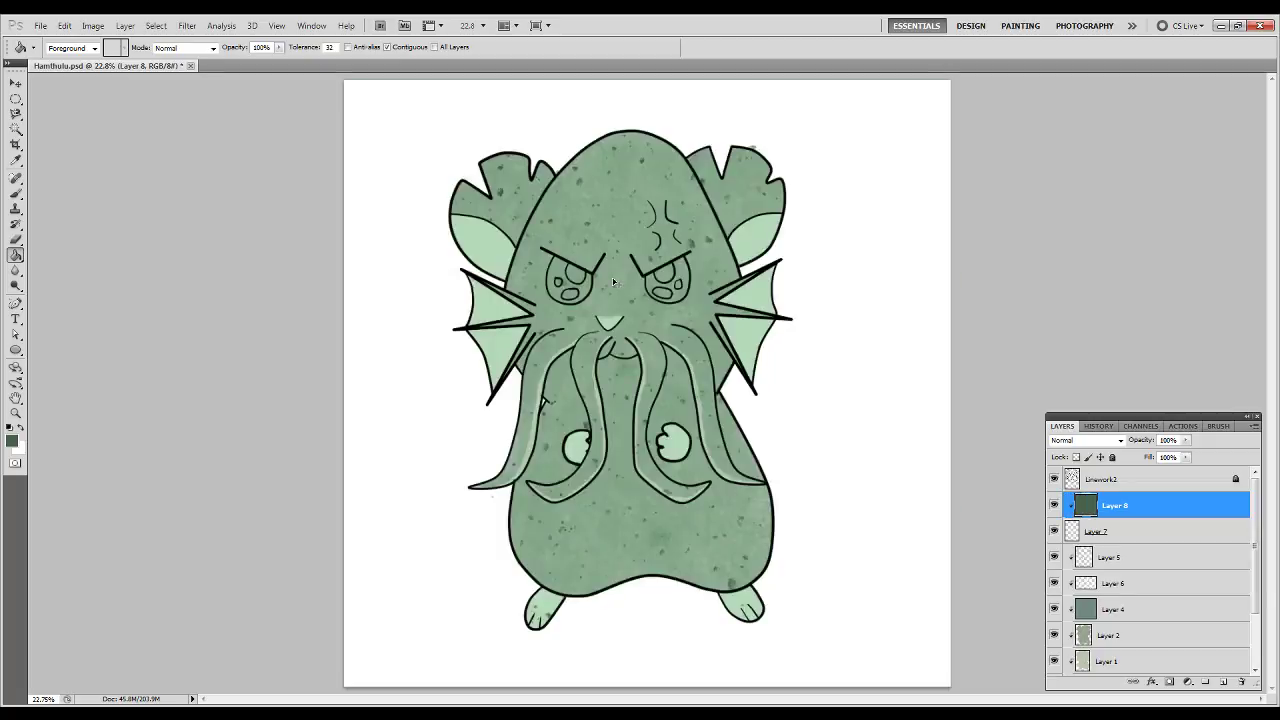
# Choose an even darker green as the foreground colour and refill Layer 8 with it.
pyautogui.click(13, 443)
pyautogui.moveTo(531, 556); pyautogui.dragTo(540, 553)
pyautogui.press('Return')
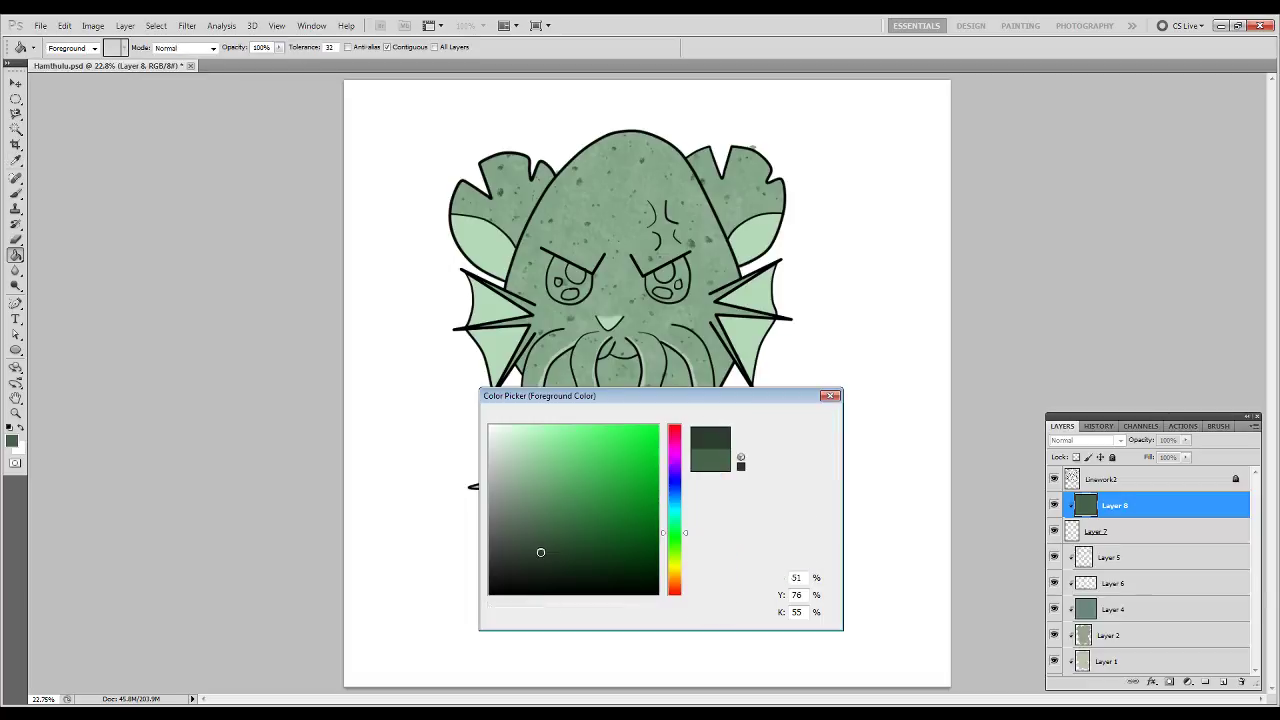
pyautogui.click(608, 343)
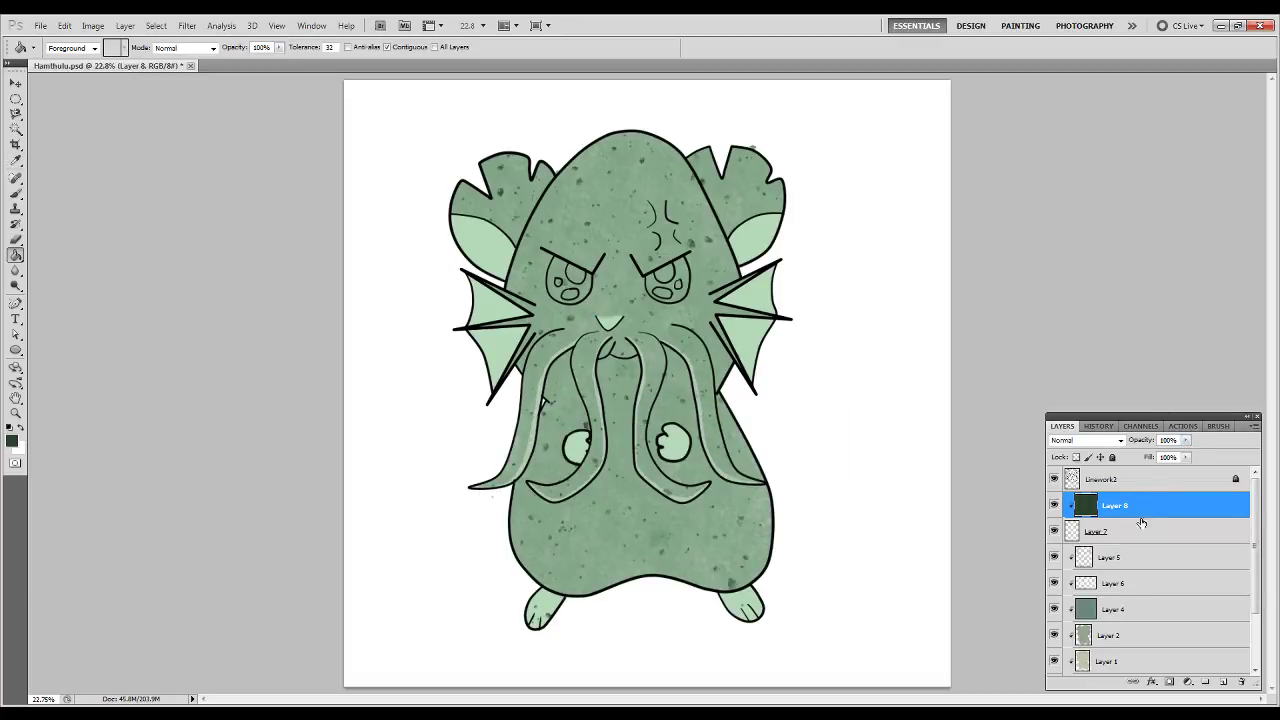
# Merge the dark green fill into Layer 7, set its opacity to 89% and clip it to the body.
pyautogui.hotkey('ctrl', 'e')
pyautogui.click(1185, 441)
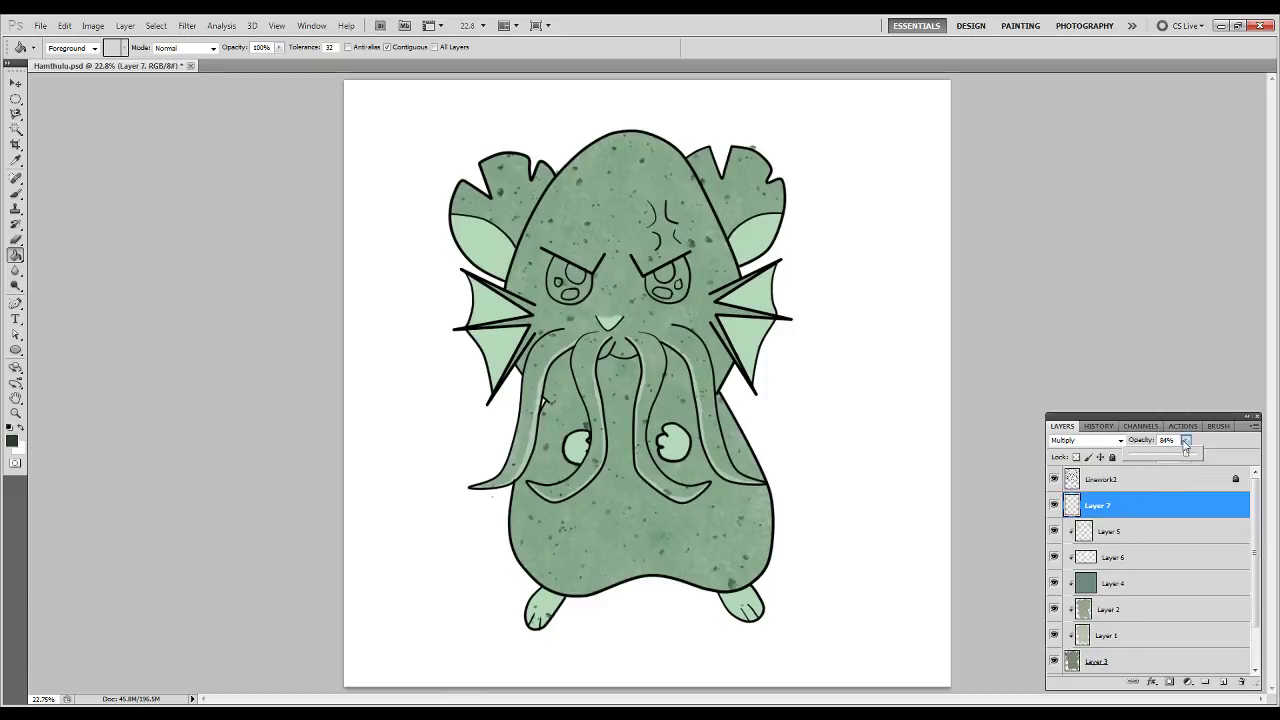
pyautogui.moveTo(1189, 457)
pyautogui.mouseDown()
pyautogui.moveTo(1222, 456)
pyautogui.moveTo(1192, 457)
pyautogui.mouseUp()
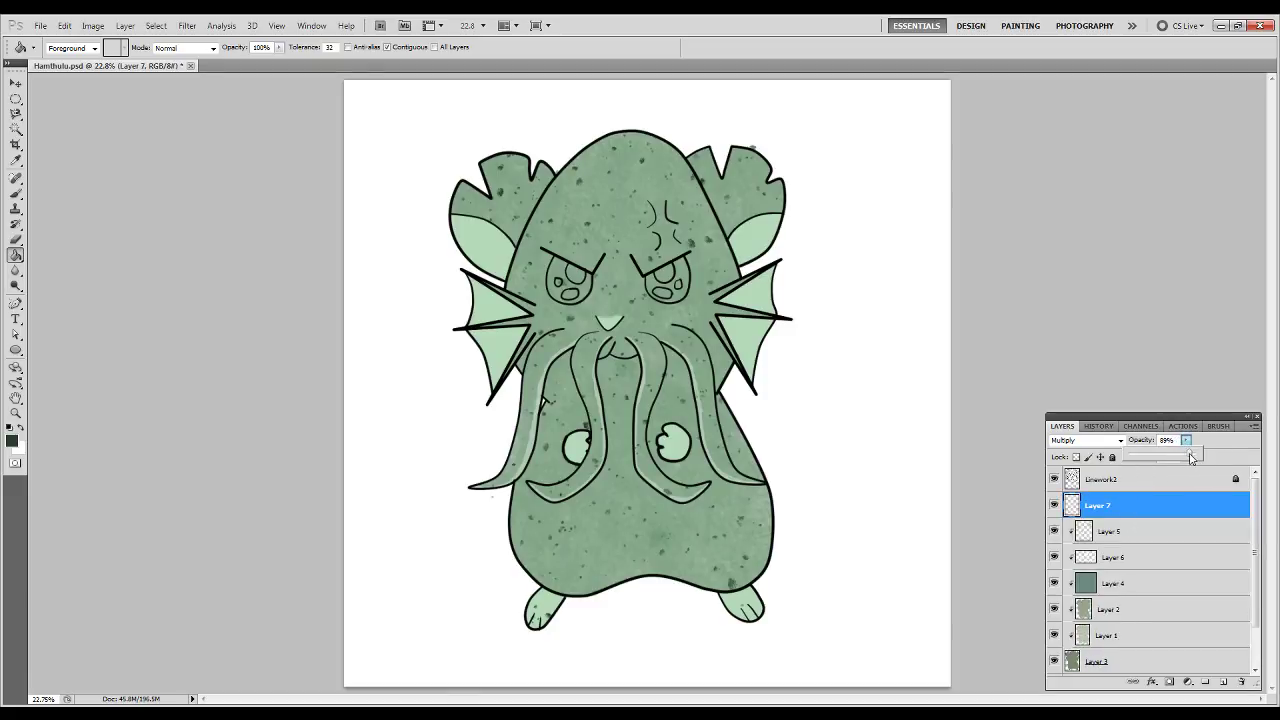
pyautogui.click(1131, 512)
pyautogui.hotkey('ctrl', 'alt', 'g')
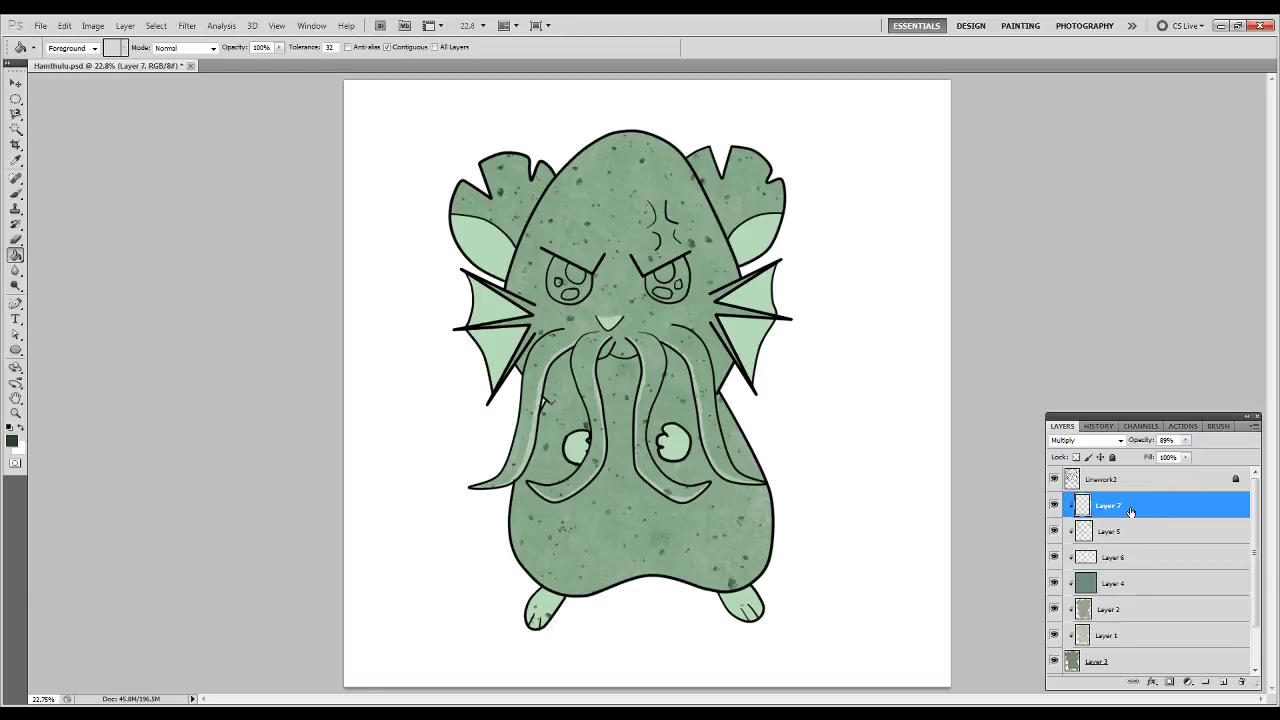
# Set Layer 5's opacity to 79% and raise its lightness to +7 with Hue/Saturation.
pyautogui.click(1130, 533)
pyautogui.click(1186, 441)
pyautogui.moveTo(1186, 455); pyautogui.dragTo(1166, 458)
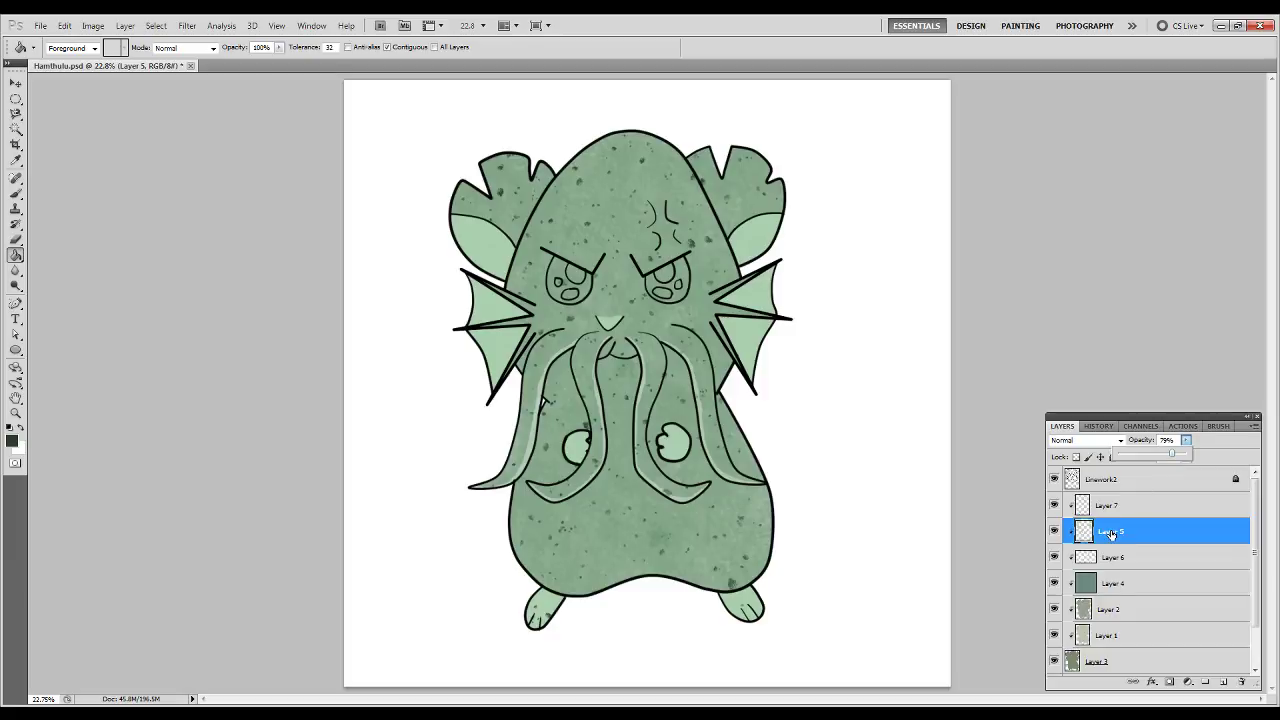
pyautogui.hotkey('ctrl', 'u')
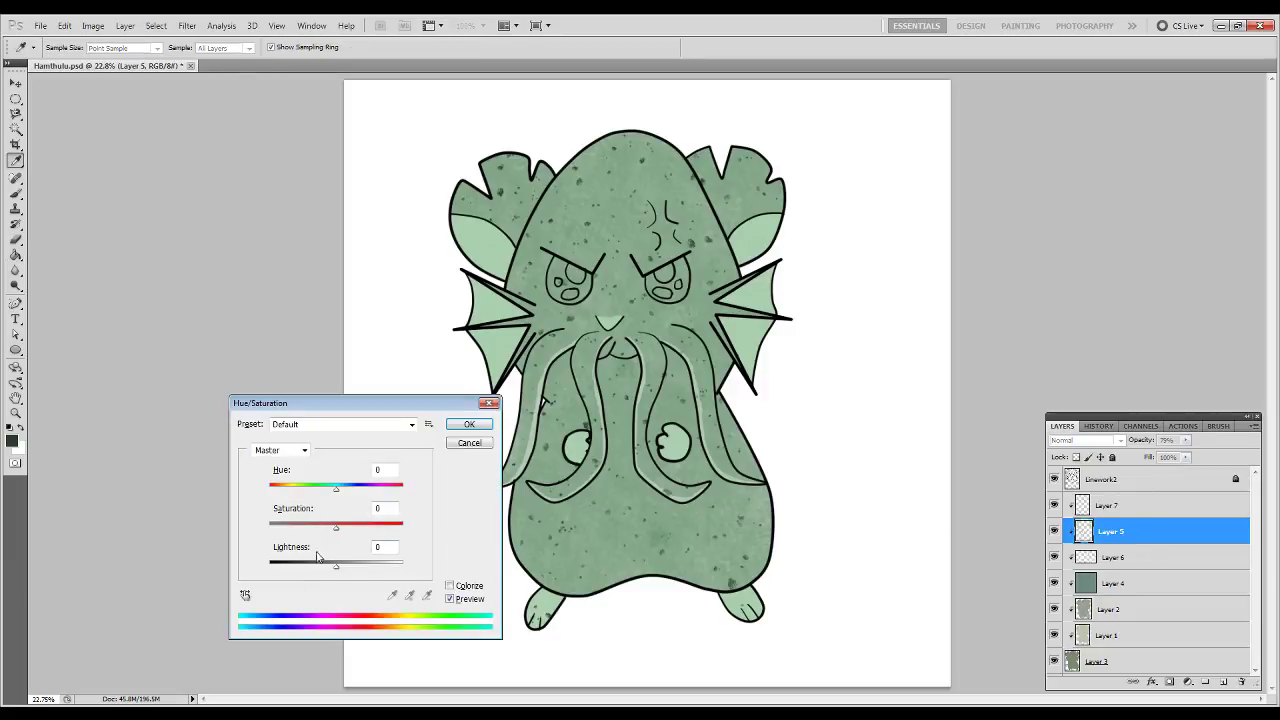
pyautogui.moveTo(341, 572); pyautogui.dragTo(342, 572)
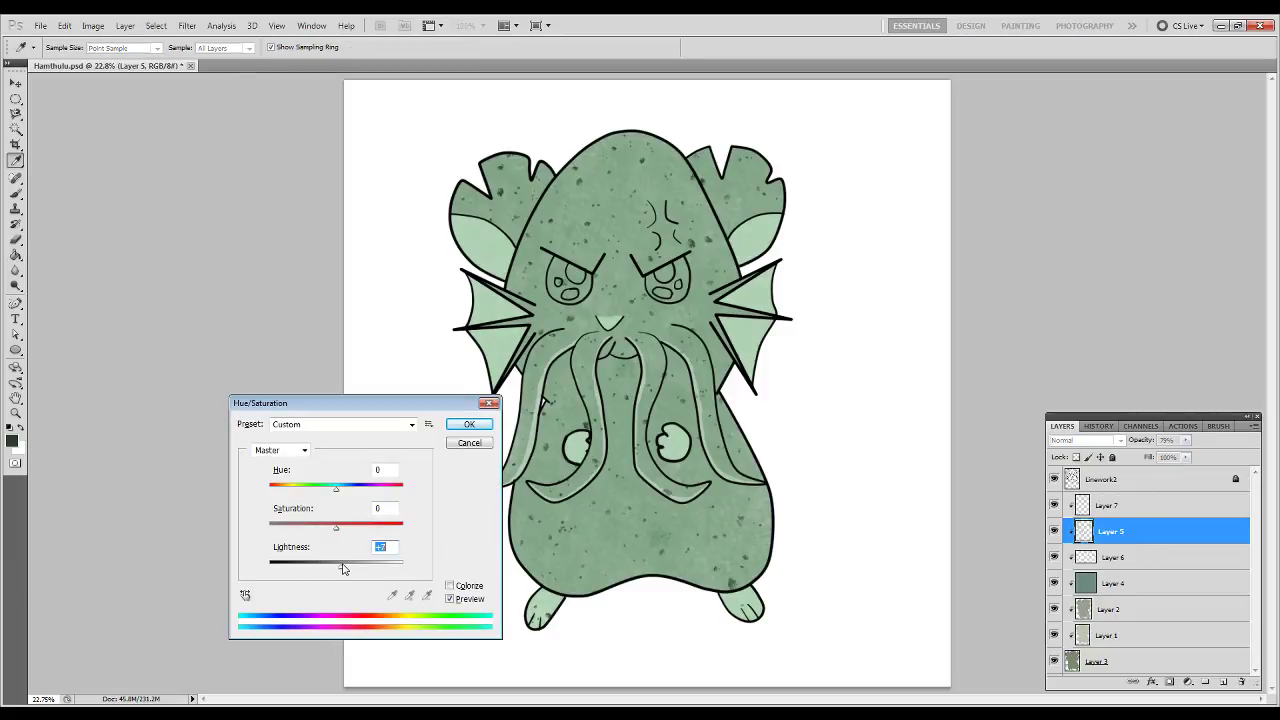
pyautogui.press('Return')
# Sample the pale green of the fin and choose a darker, muted shade of it as the foreground colour.
pyautogui.press('b')
pyautogui.keyDown('alt'); pyautogui.click(490, 312); pyautogui.keyUp('alt')
pyautogui.click(13, 441)
pyautogui.moveTo(522, 462); pyautogui.dragTo(523, 485)
pyautogui.press('Return')
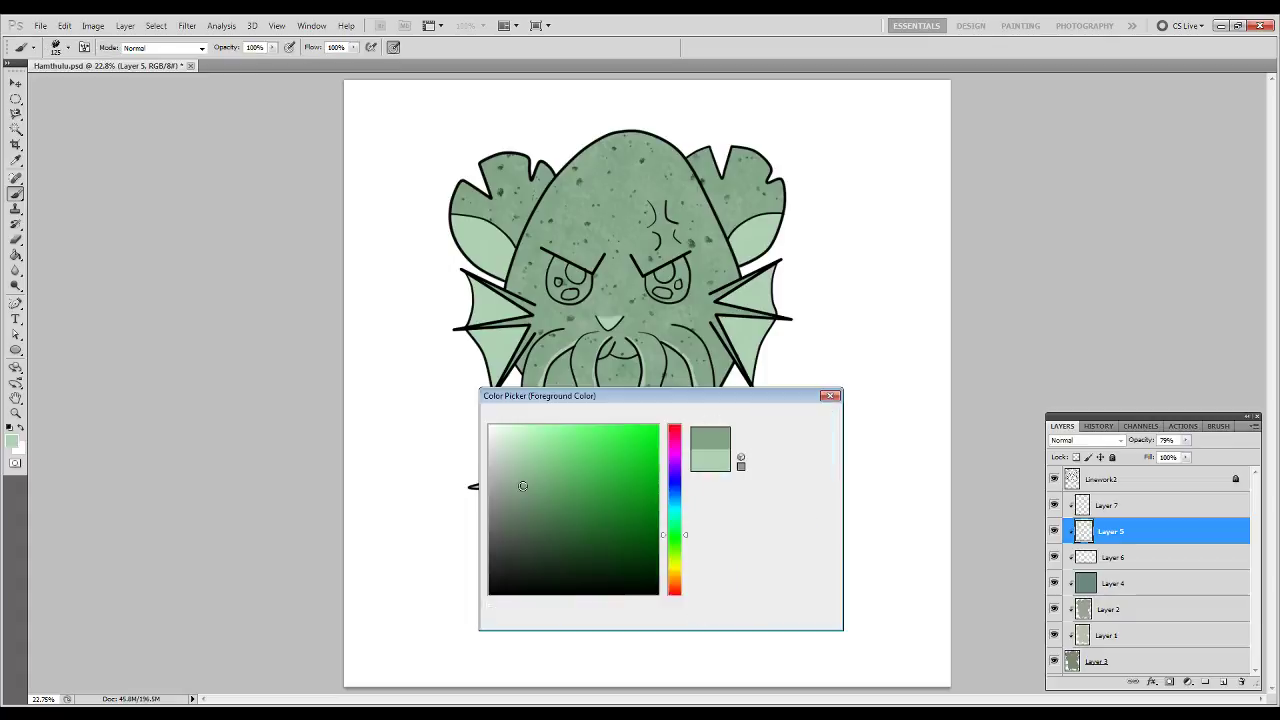
# Move Layer 5 above Layer 7 and paint darker speckles over the pale ears, fins, hands and feet on a new layer.
pyautogui.moveTo(1110, 533)
pyautogui.mouseDown()
pyautogui.moveTo(1127, 549)
pyautogui.moveTo(1113, 515)
pyautogui.mouseUp()
pyautogui.click(1204, 683)
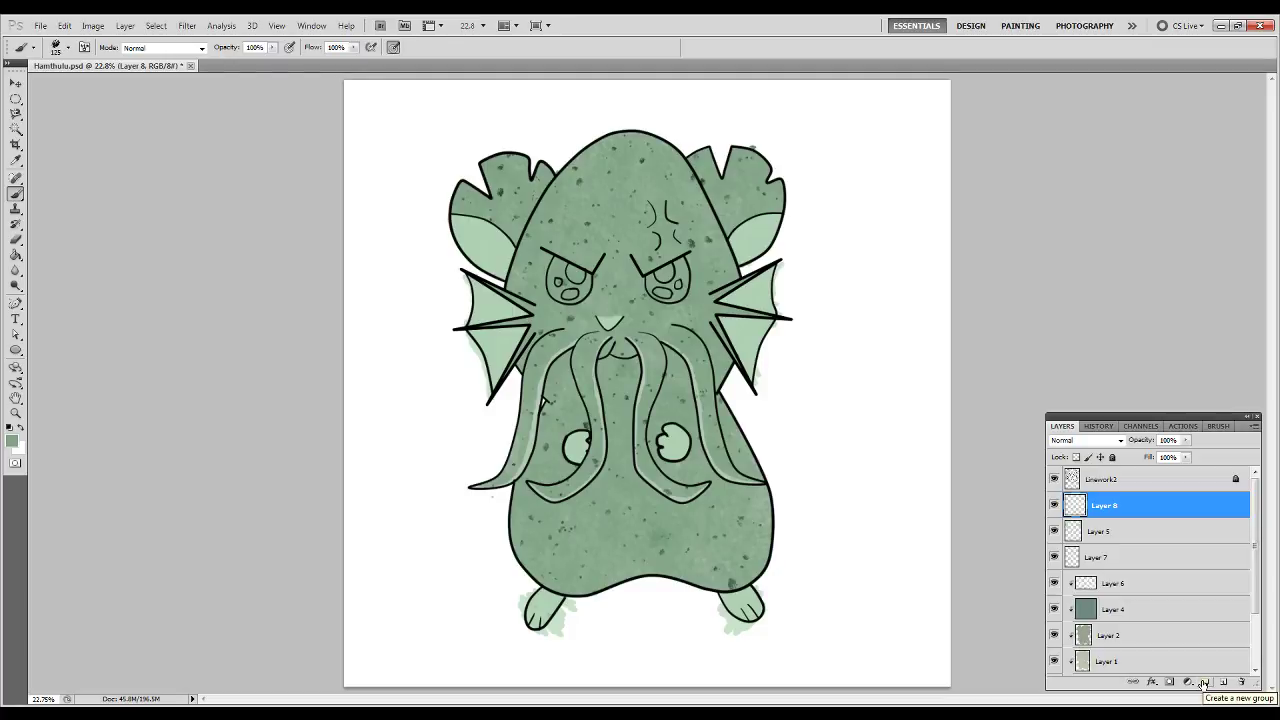
pyautogui.click(466, 229)
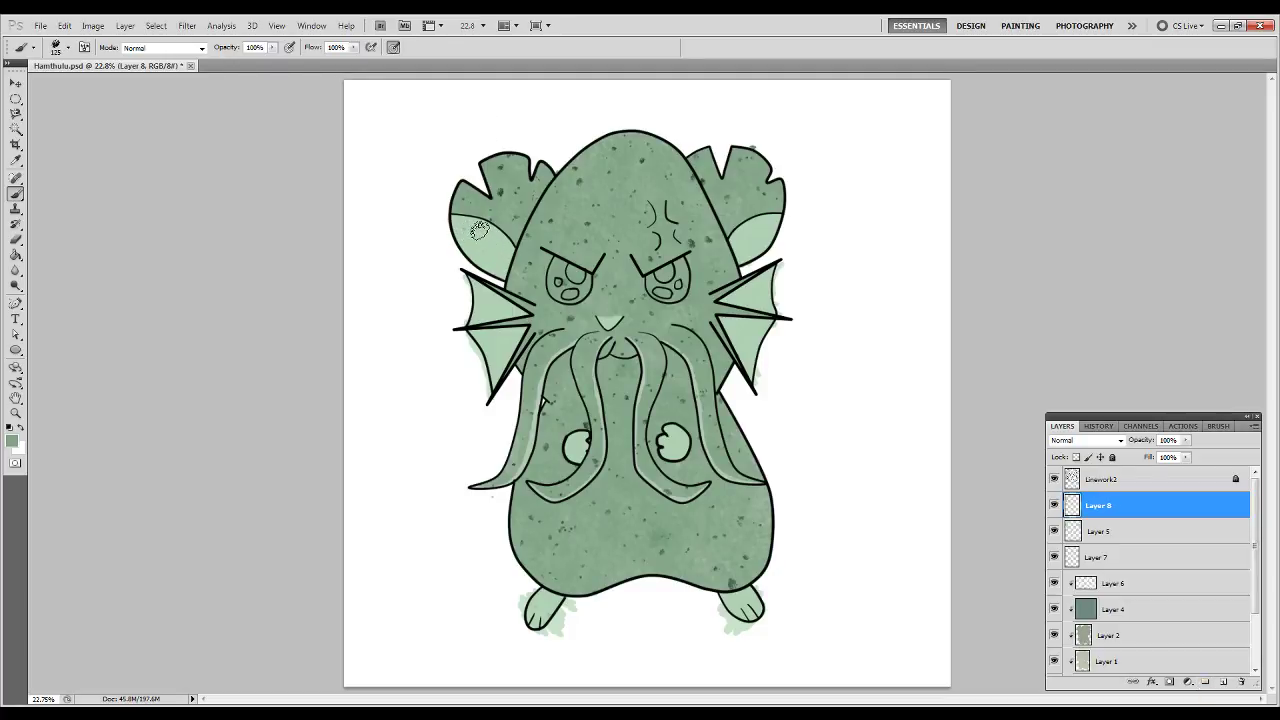
pyautogui.moveTo(477, 289)
pyautogui.mouseDown()
pyautogui.moveTo(505, 311)
pyautogui.moveTo(491, 355)
pyautogui.moveTo(514, 341)
pyautogui.moveTo(493, 373)
pyautogui.moveTo(487, 342)
pyautogui.mouseUp()
pyautogui.moveTo(752, 322)
pyautogui.mouseDown()
pyautogui.moveTo(766, 298)
pyautogui.moveTo(760, 330)
pyautogui.moveTo(738, 325)
pyautogui.moveTo(751, 357)
pyautogui.moveTo(761, 336)
pyautogui.mouseUp()
pyautogui.moveTo(738, 238)
pyautogui.mouseDown()
pyautogui.moveTo(768, 228)
pyautogui.moveTo(740, 259)
pyautogui.mouseUp()
pyautogui.moveTo(672, 432); pyautogui.dragTo(678, 446)
pyautogui.moveTo(580, 440); pyautogui.dragTo(584, 466)
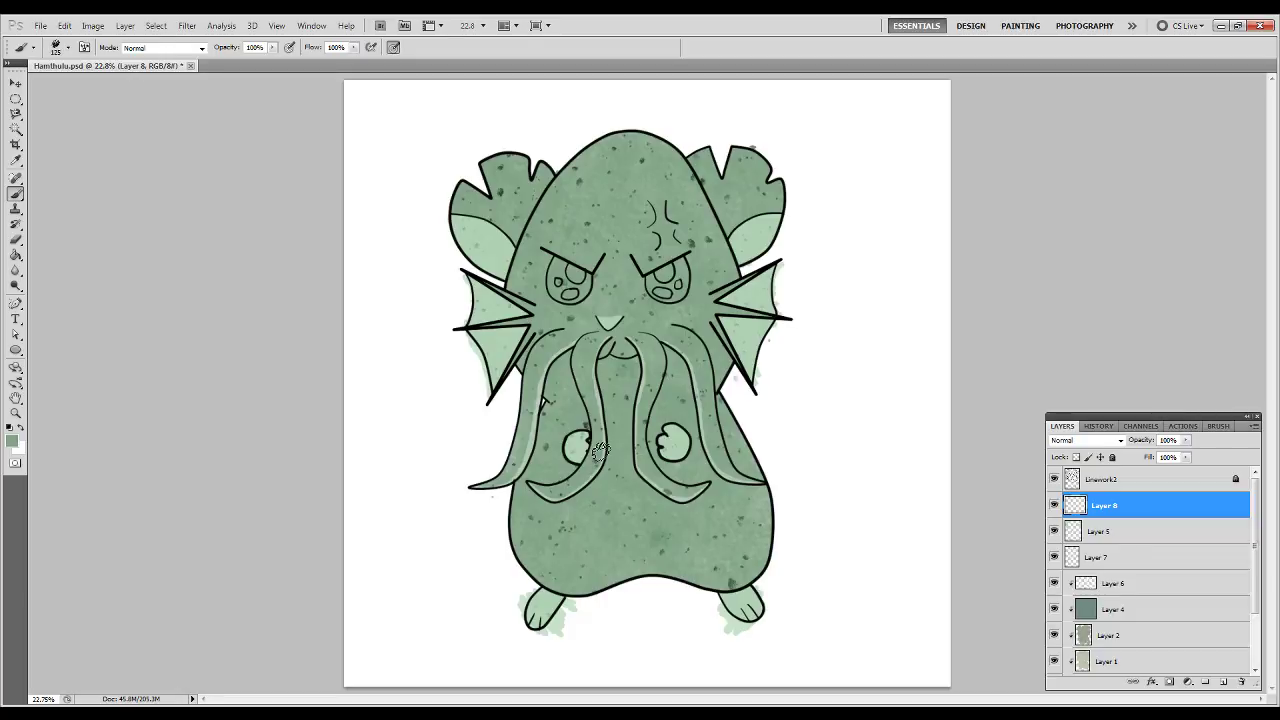
pyautogui.moveTo(532, 606); pyautogui.dragTo(540, 612)
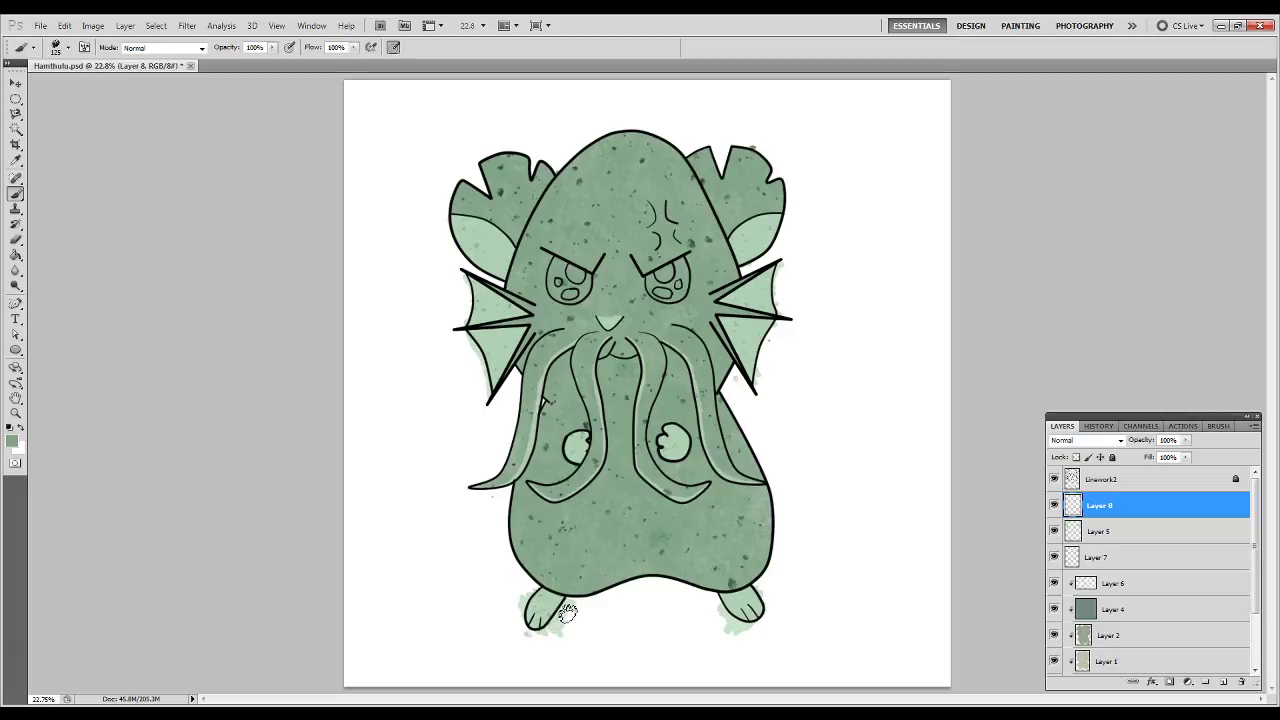
pyautogui.moveTo(728, 602)
pyautogui.mouseDown()
pyautogui.moveTo(752, 615)
pyautogui.moveTo(745, 605)
pyautogui.moveTo(746, 625)
pyautogui.mouseUp()
# Adjust the new speckles on Layer 8 with Hue/Saturation to saturation +30 and lightness -18.
pyautogui.hotkey('ctrl', 'u')
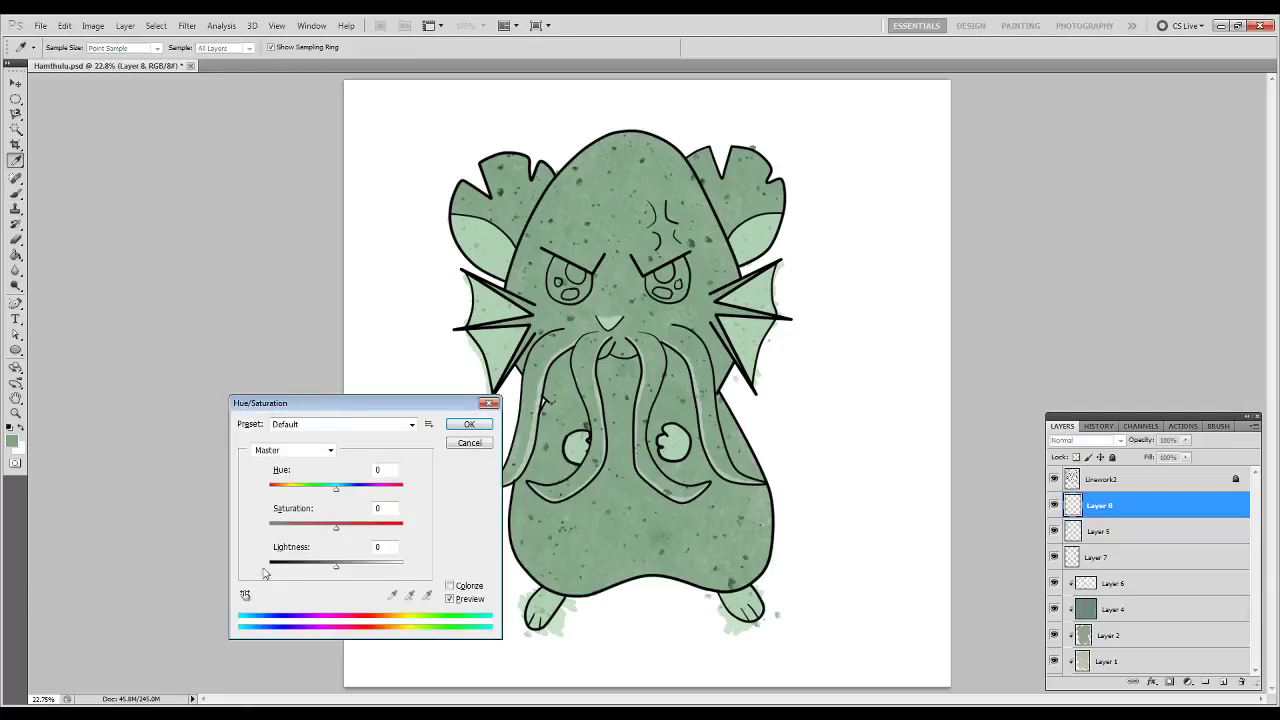
pyautogui.click(311, 566)
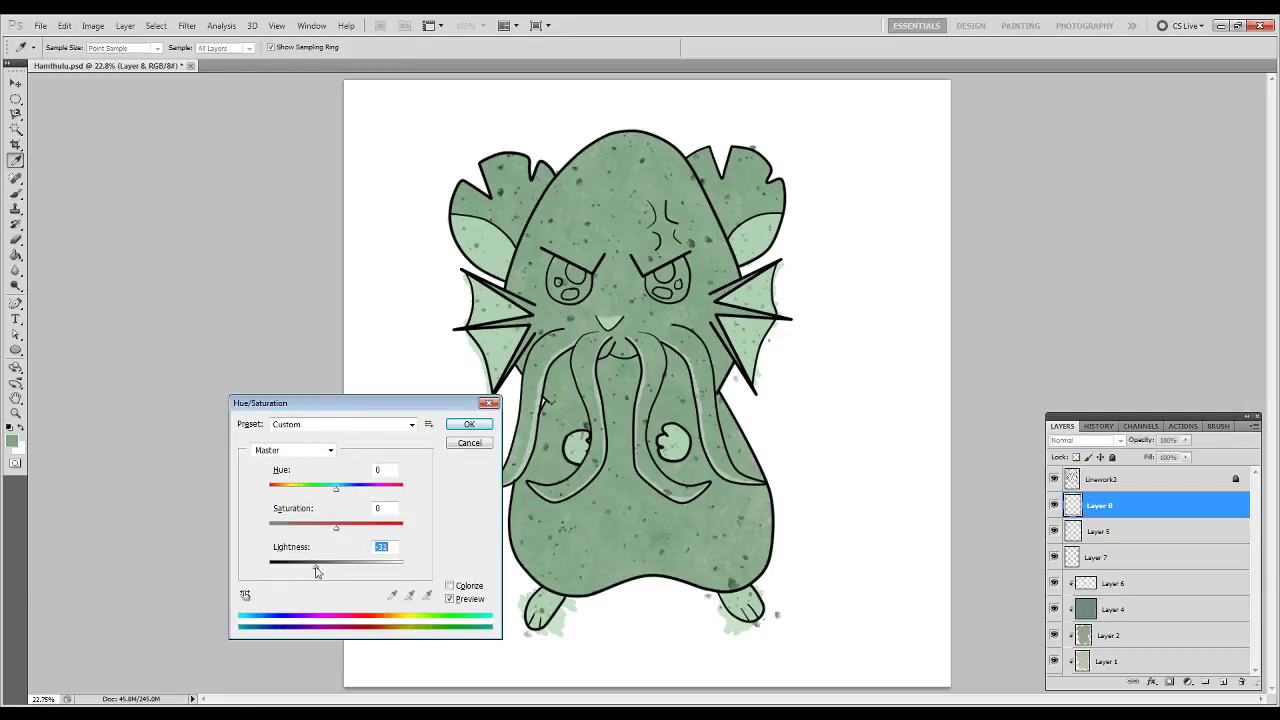
pyautogui.moveTo(337, 528); pyautogui.dragTo(348, 529)
pyautogui.moveTo(318, 571); pyautogui.dragTo(324, 571)
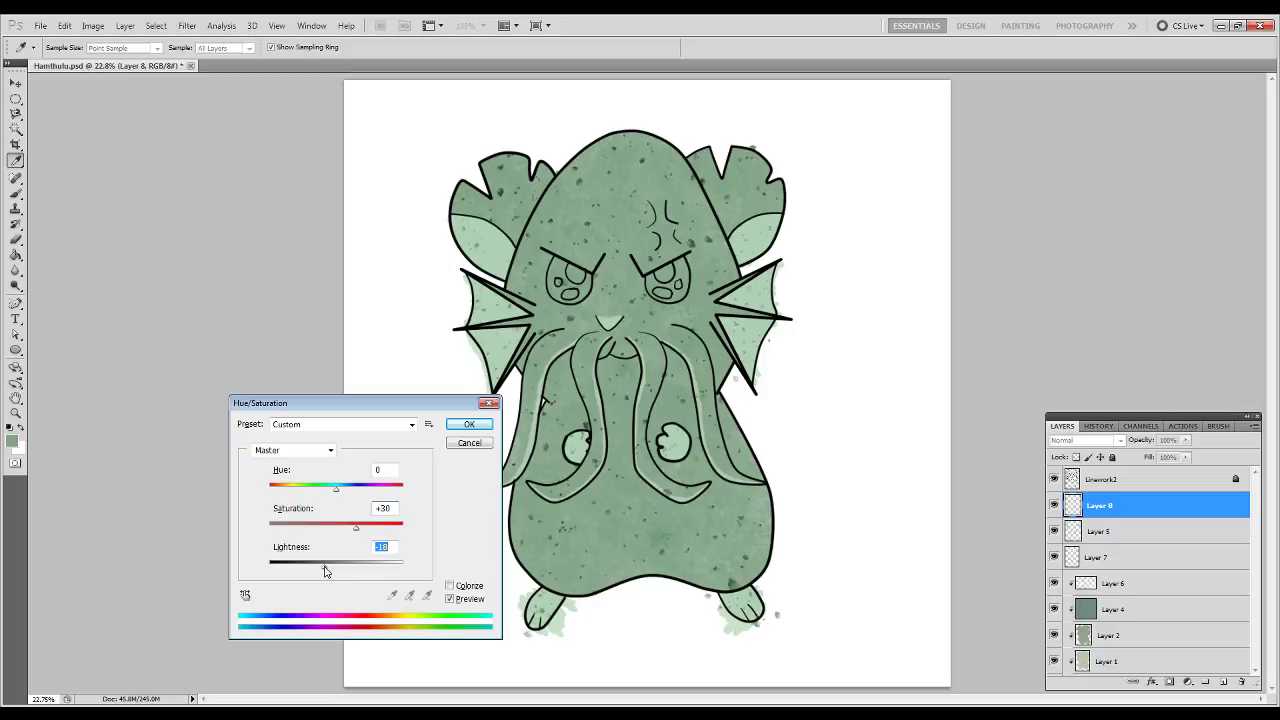
pyautogui.press('Return')
pyautogui.press('b')
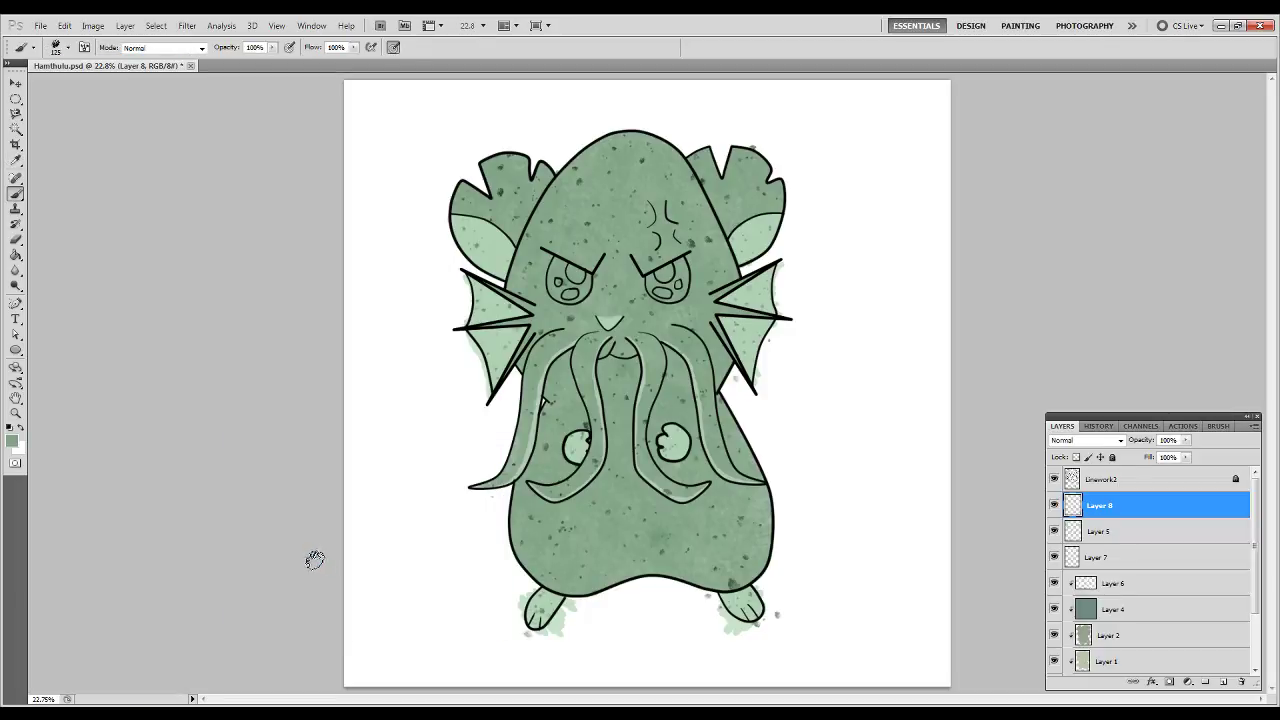
# Merge Layer 8 into Layer 5 and clip Layers 5 and 7 to the body.
pyautogui.click(1120, 440)
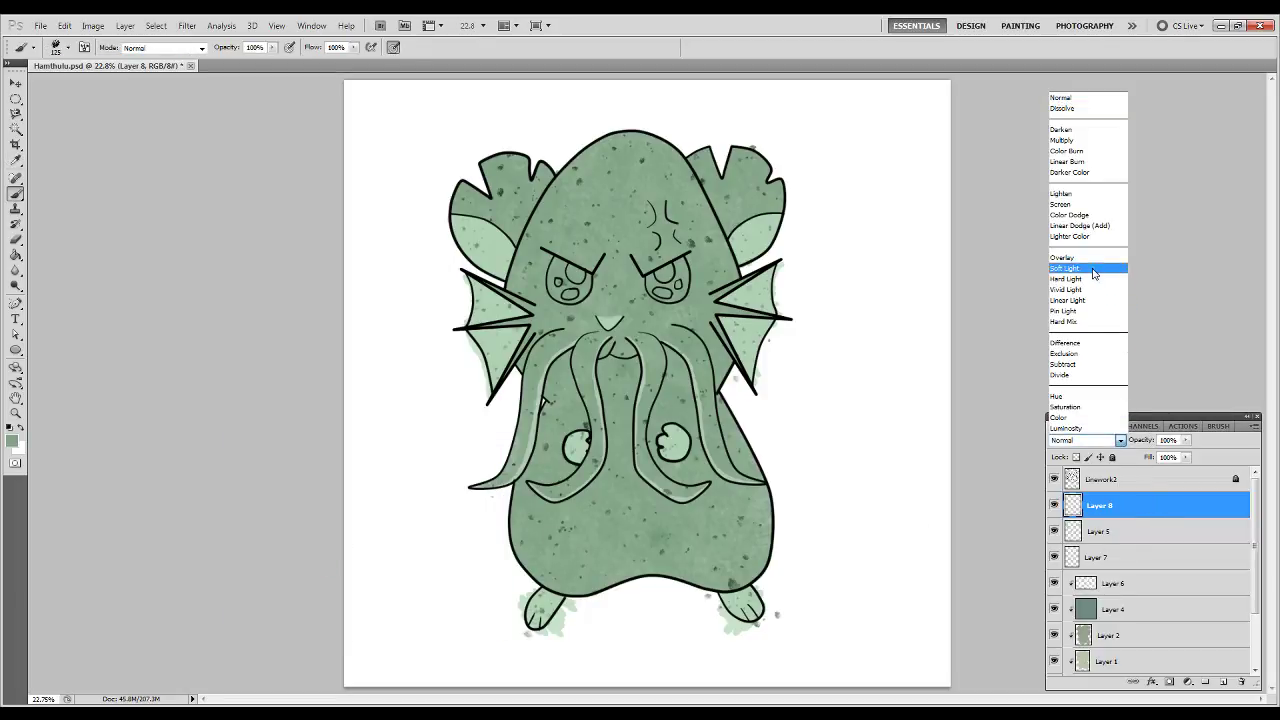
pyautogui.click(1078, 141)
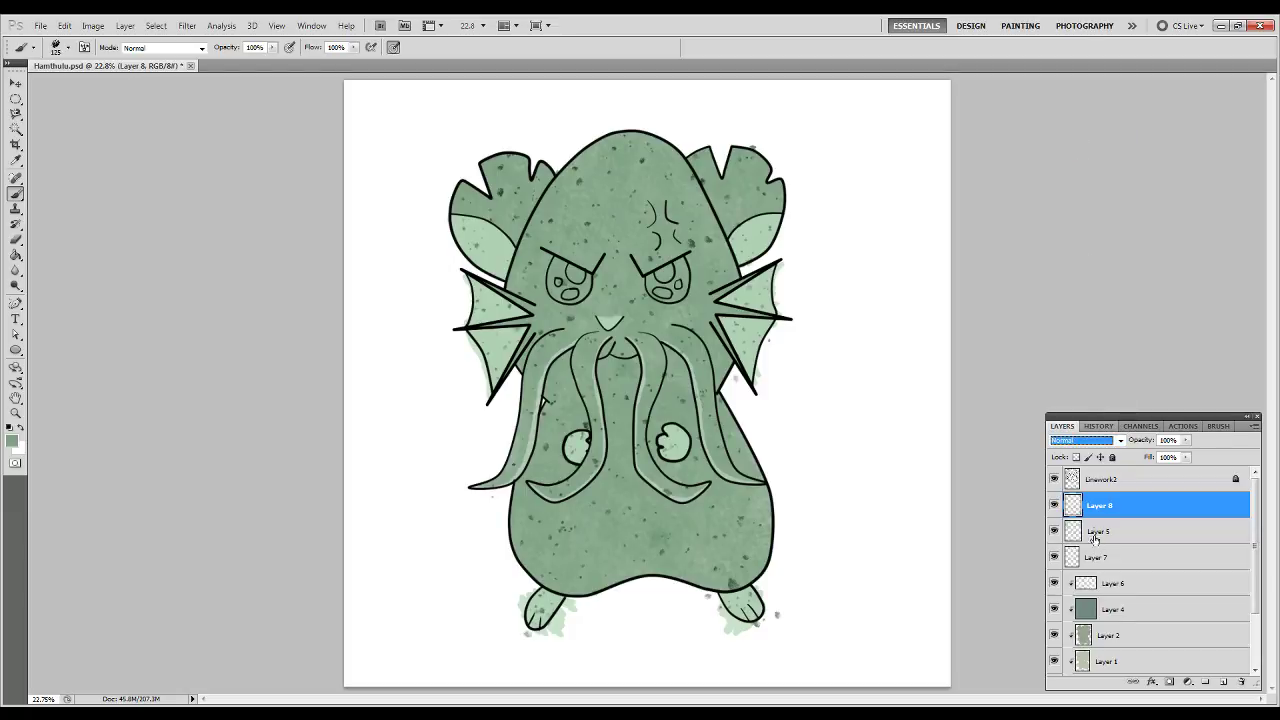
pyautogui.hotkey('ctrl', 'alt', 'g')
pyautogui.hotkey('ctrl', 'e')
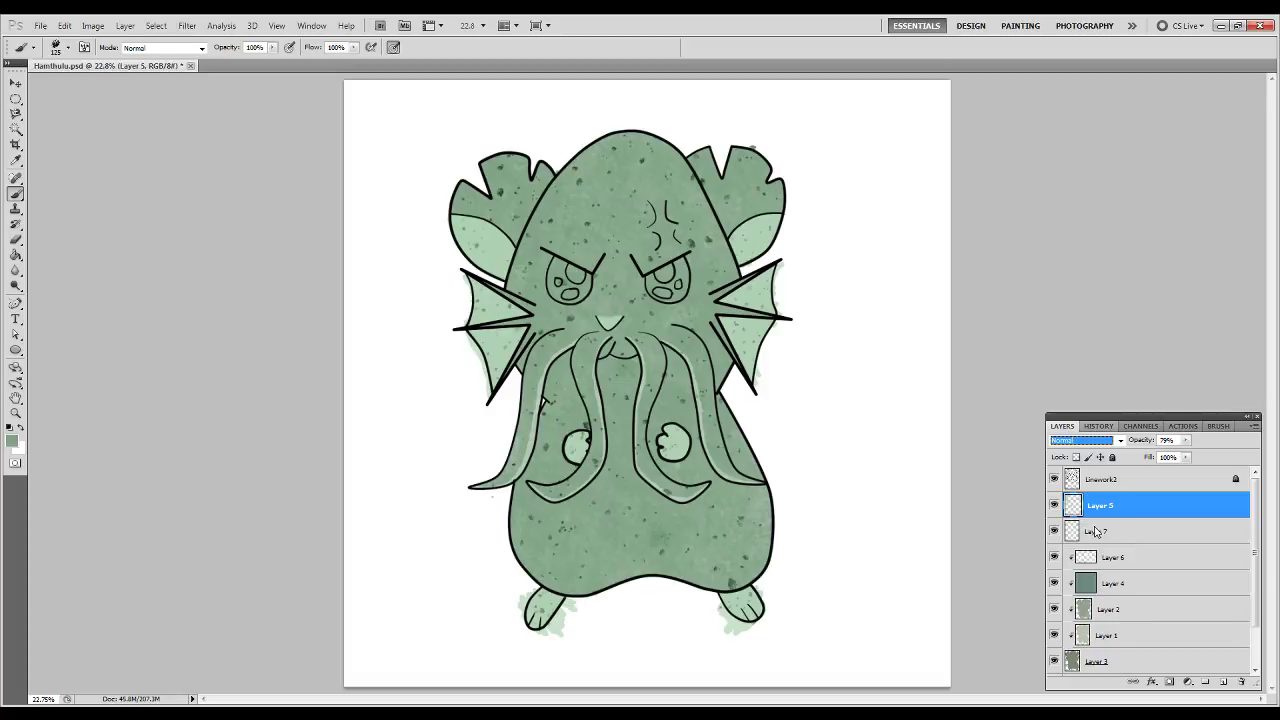
pyautogui.keyDown('shift'); pyautogui.click(1105, 537); pyautogui.keyUp('shift')
pyautogui.hotkey('ctrl', 'alt', 'g')
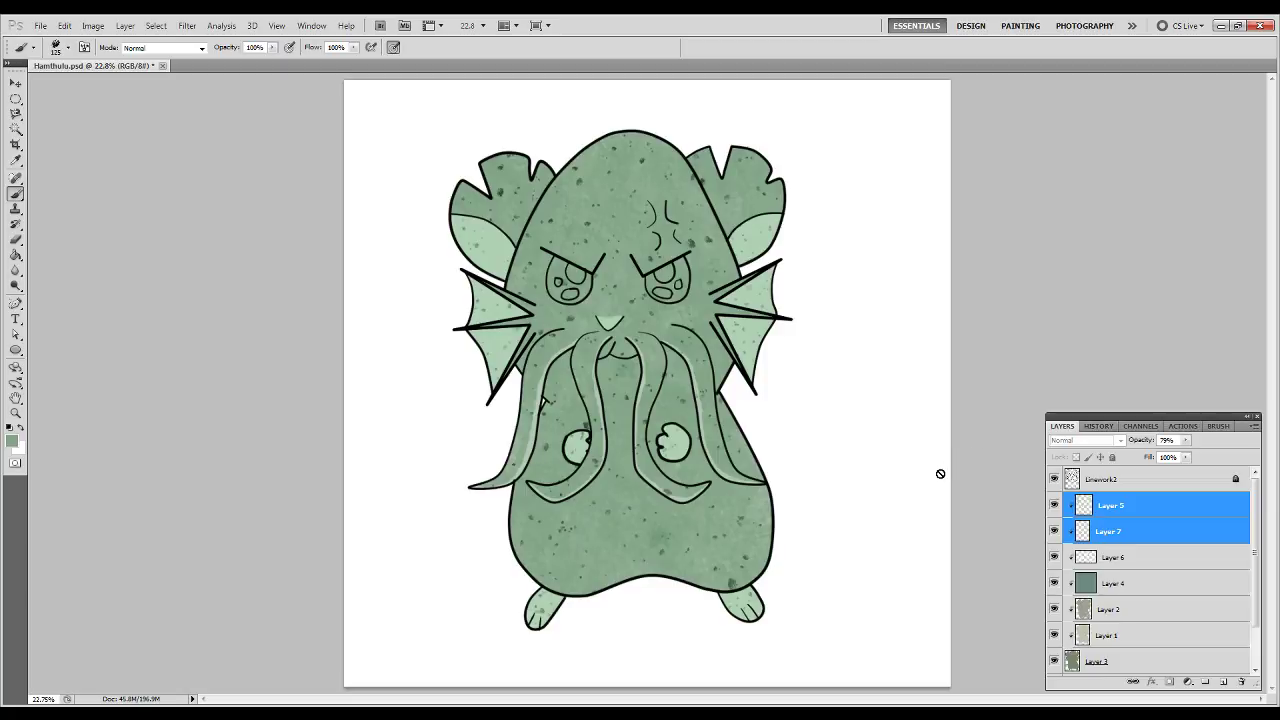
# Merge the clipped colour layers into Layer 3 and add a new layer above it.
pyautogui.scroll(-2, 1163, 556)
pyautogui.click(1145, 601)
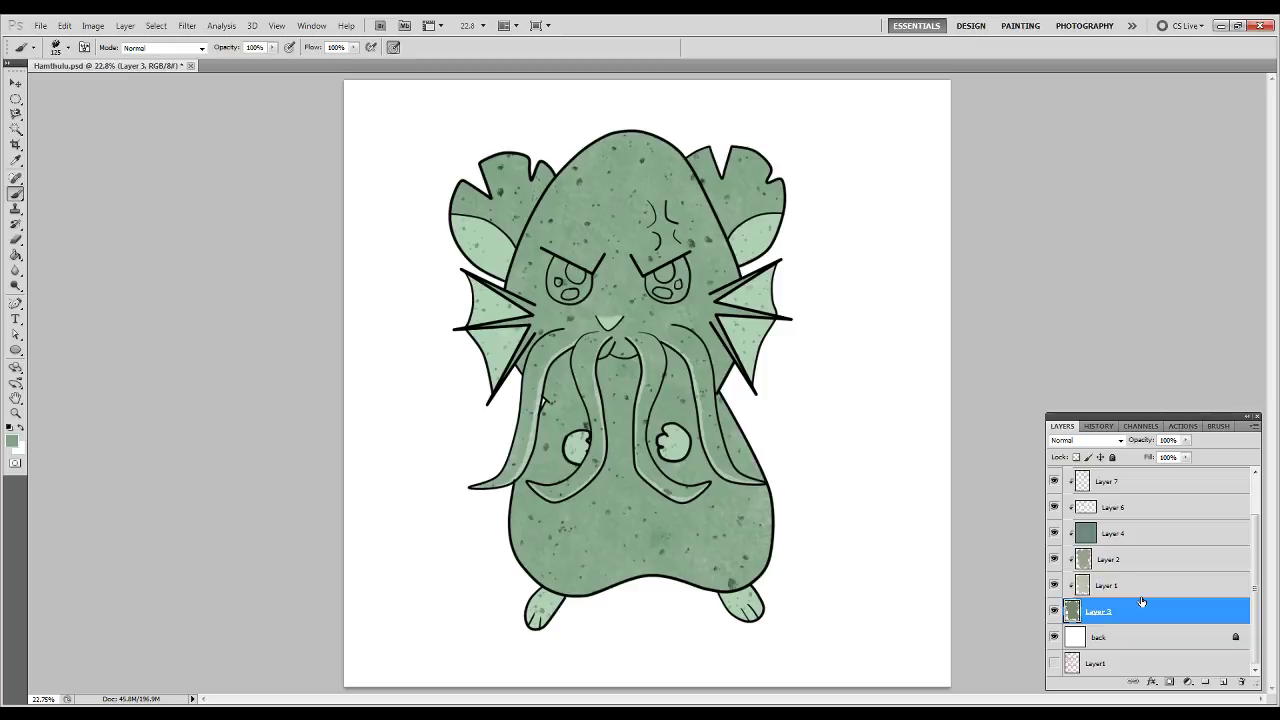
pyautogui.click(1222, 682)
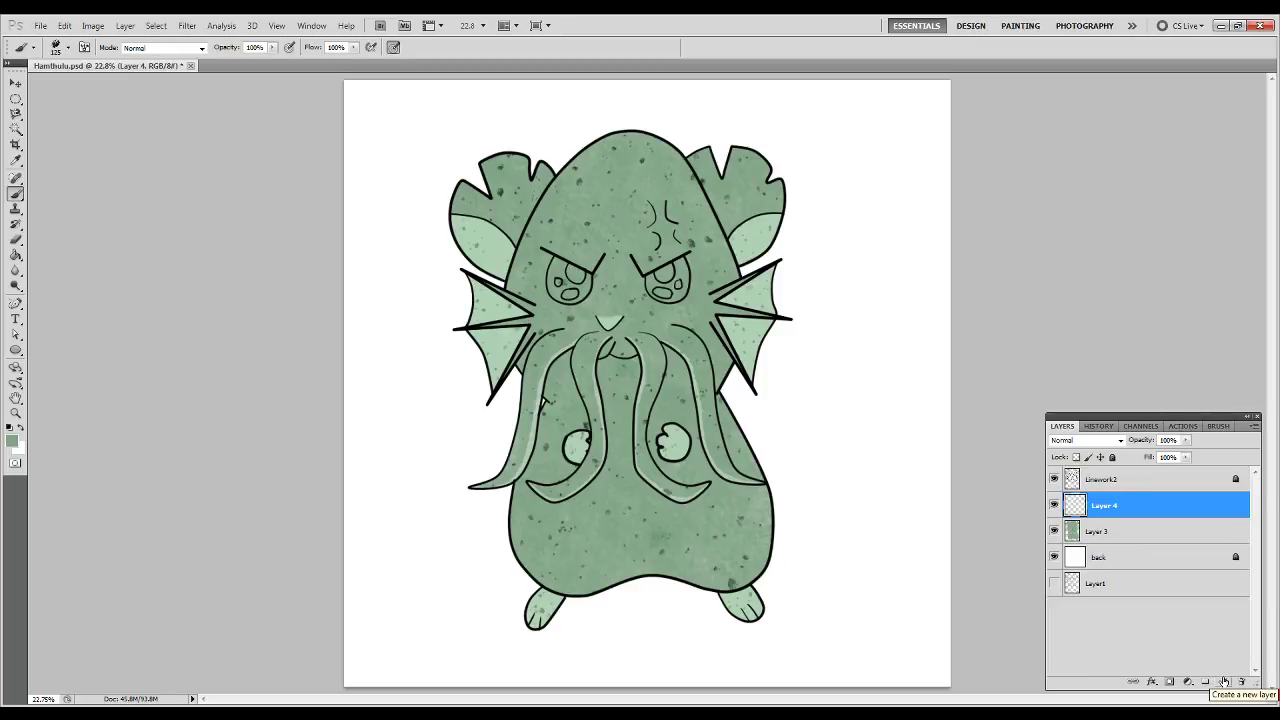
# Choose the hard round brush at the start of the presets and glance at the Cthulhu reference images in the browser.
pyautogui.rightClick(558, 468)
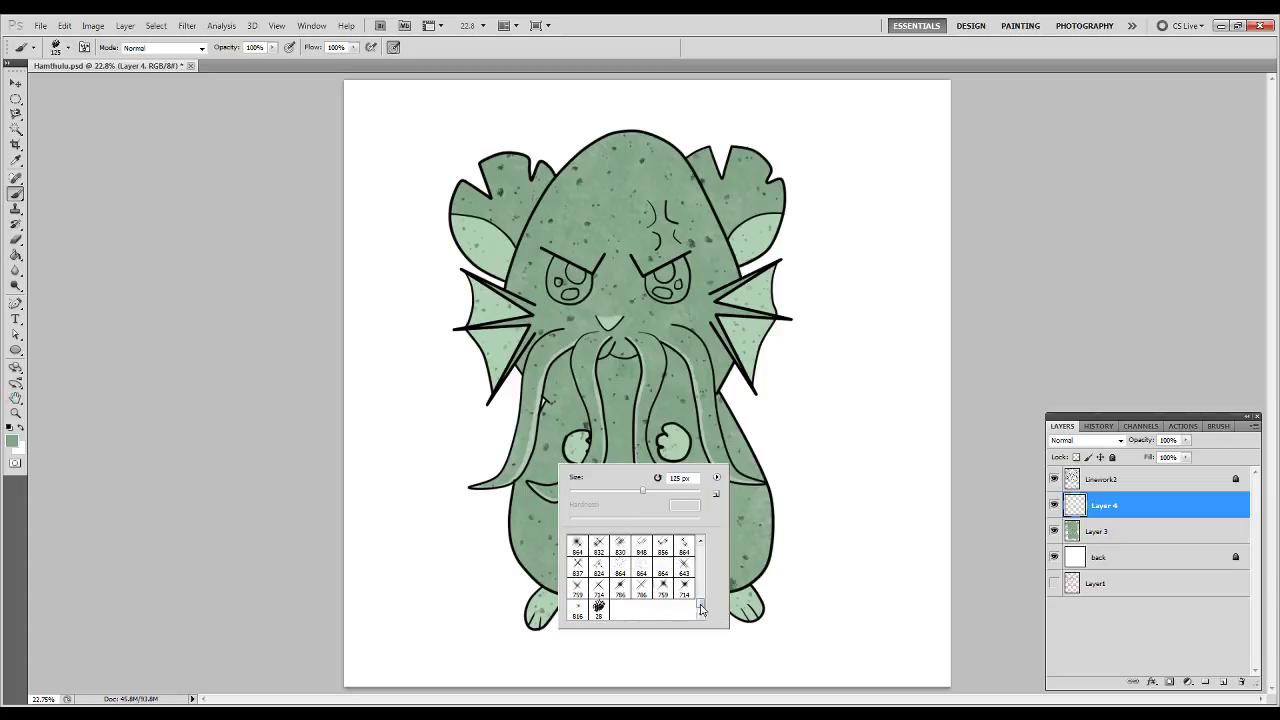
pyautogui.moveTo(701, 608); pyautogui.dragTo(703, 546)
pyautogui.doubleClick(577, 543)
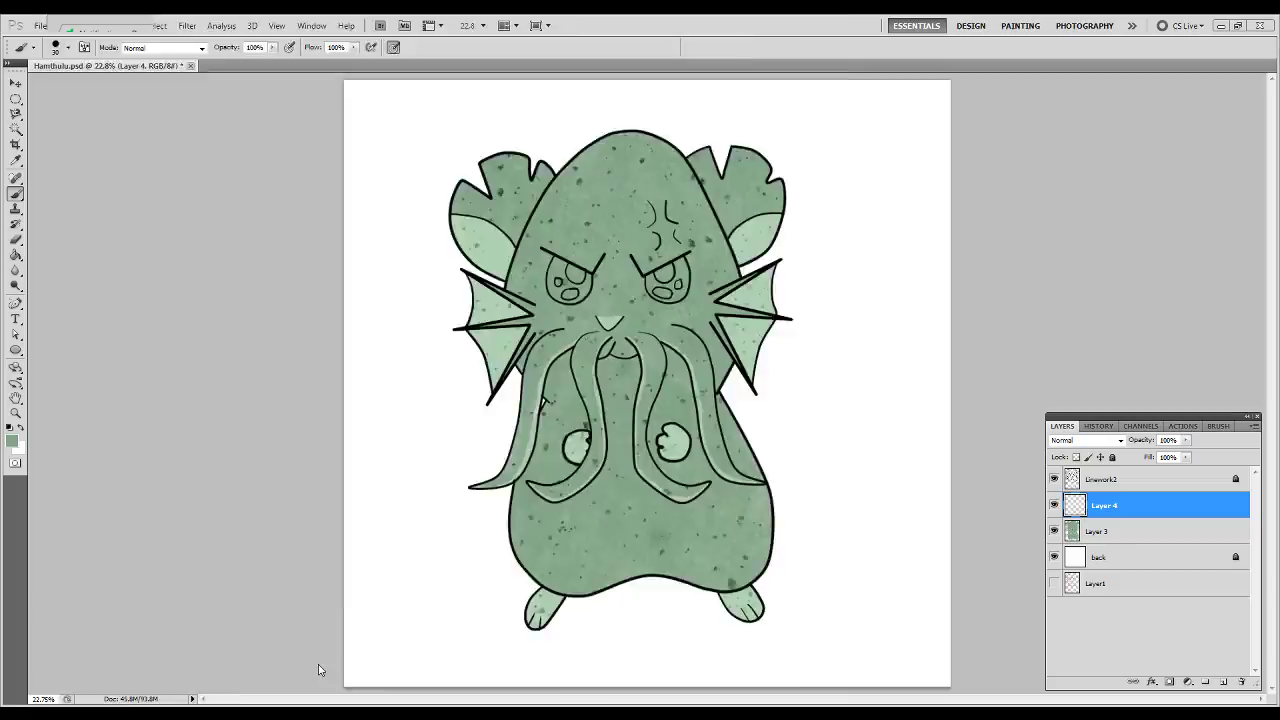
pyautogui.hotkey('alt', 'Tab')
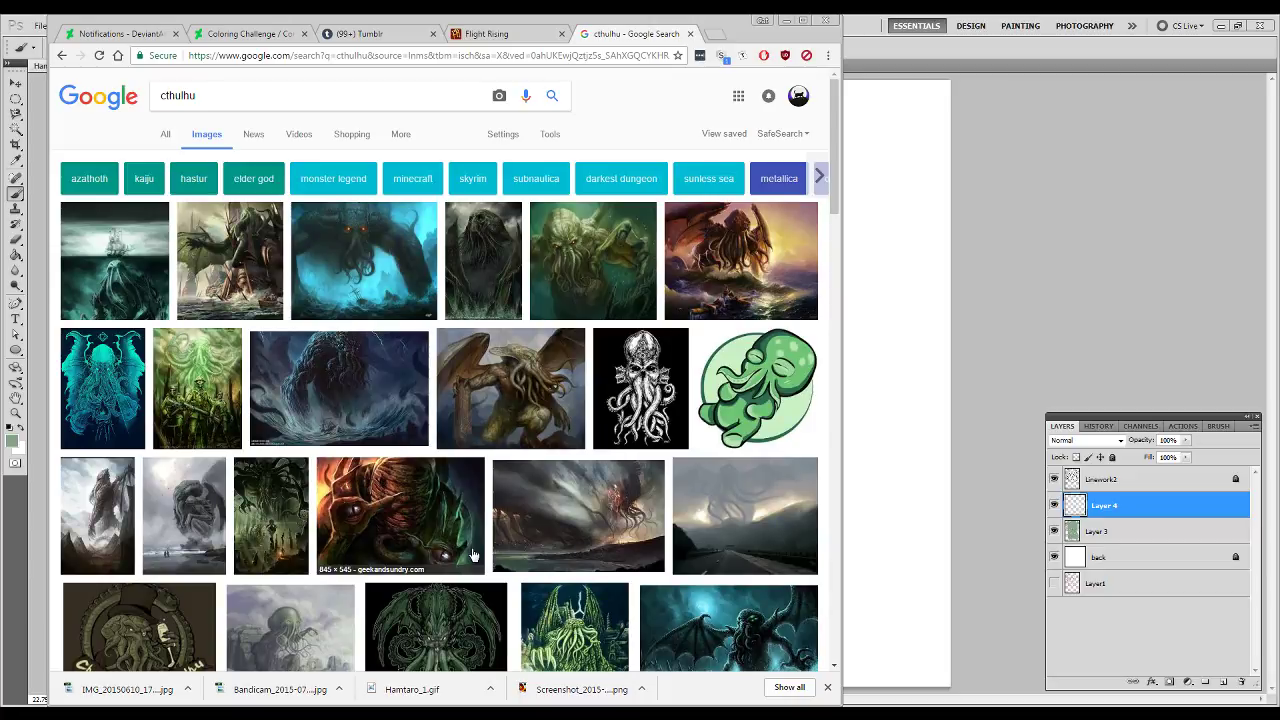
pyautogui.click(982, 445)
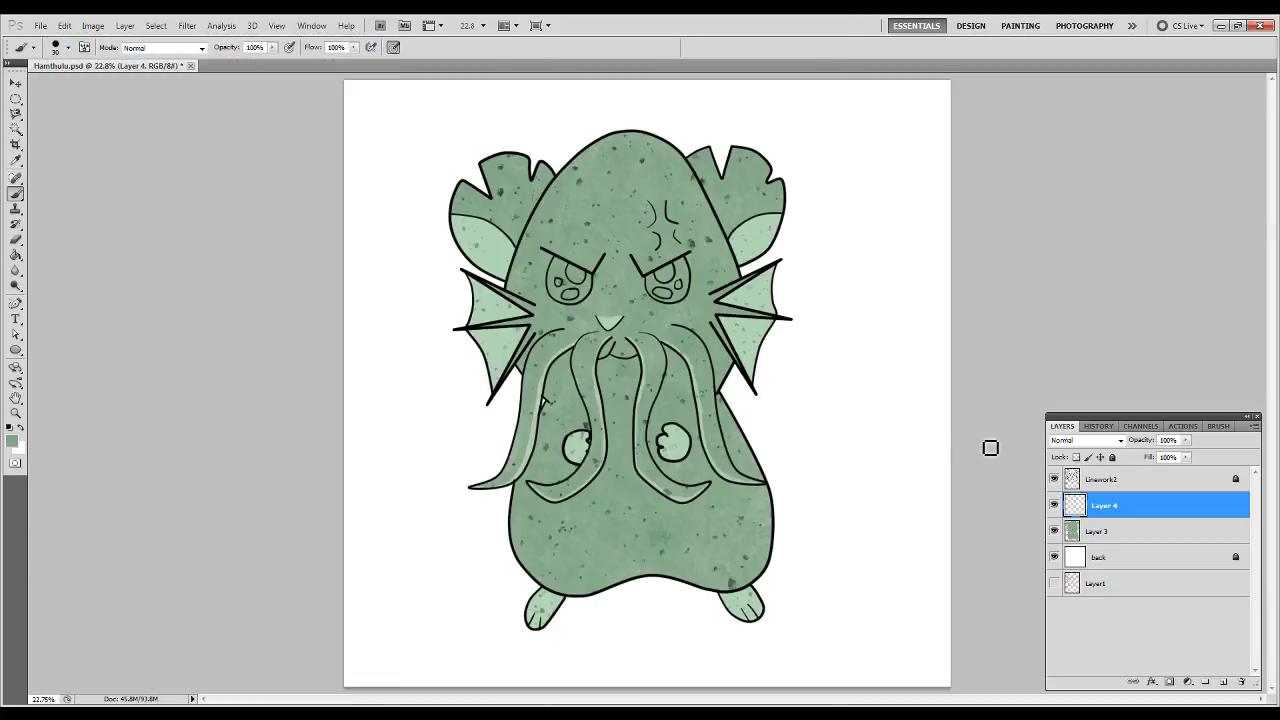
# Choose a brown foreground colour, test it on one eye and change it to a brighter orange-brown.
pyautogui.click(12, 440)
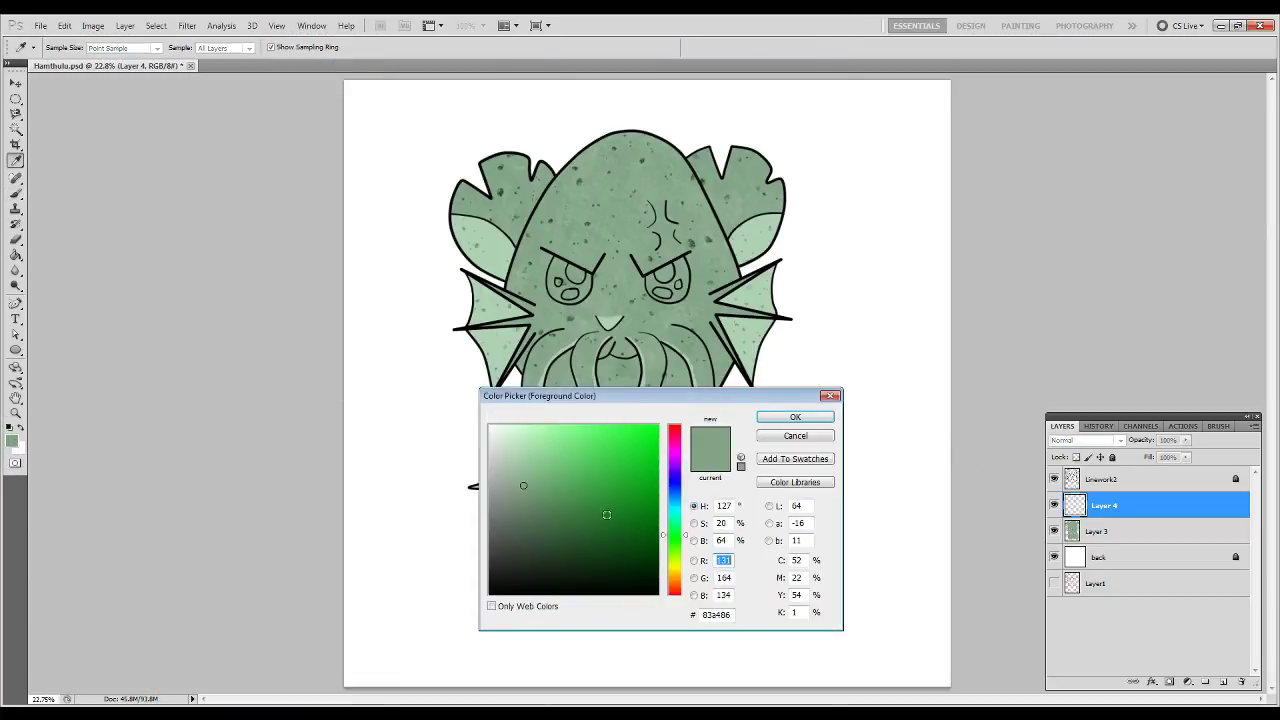
pyautogui.click(676, 585)
pyautogui.moveTo(614, 543)
pyautogui.mouseDown()
pyautogui.moveTo(617, 530)
pyautogui.moveTo(588, 516)
pyautogui.mouseUp()
pyautogui.press('Return')
pyautogui.press('b')
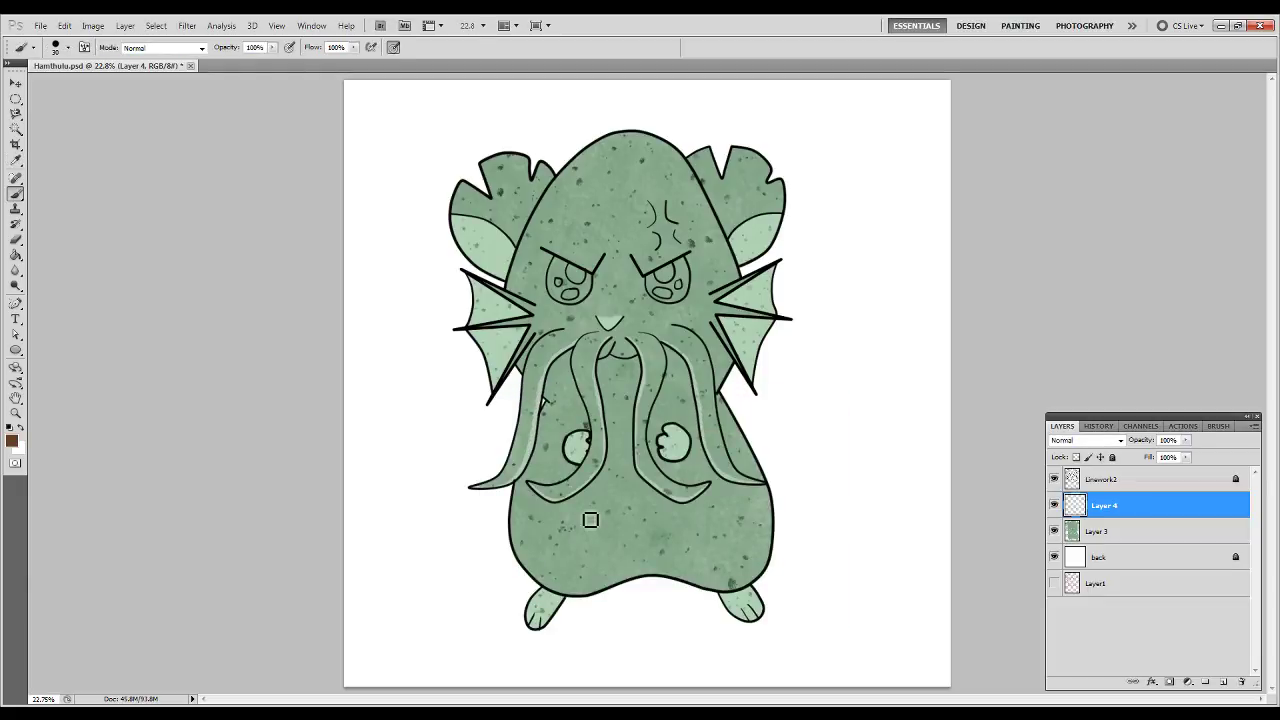
pyautogui.moveTo(677, 290); pyautogui.dragTo(655, 286)
pyautogui.click(12, 440)
pyautogui.moveTo(608, 496)
pyautogui.mouseDown()
pyautogui.moveTo(634, 503)
pyautogui.moveTo(634, 480)
pyautogui.moveTo(616, 475)
pyautogui.mouseUp()
pyautogui.press('Return')
# Paint both of the creature's eyes solid orange-brown within their outlines on Layer 4.
pyautogui.press('z')
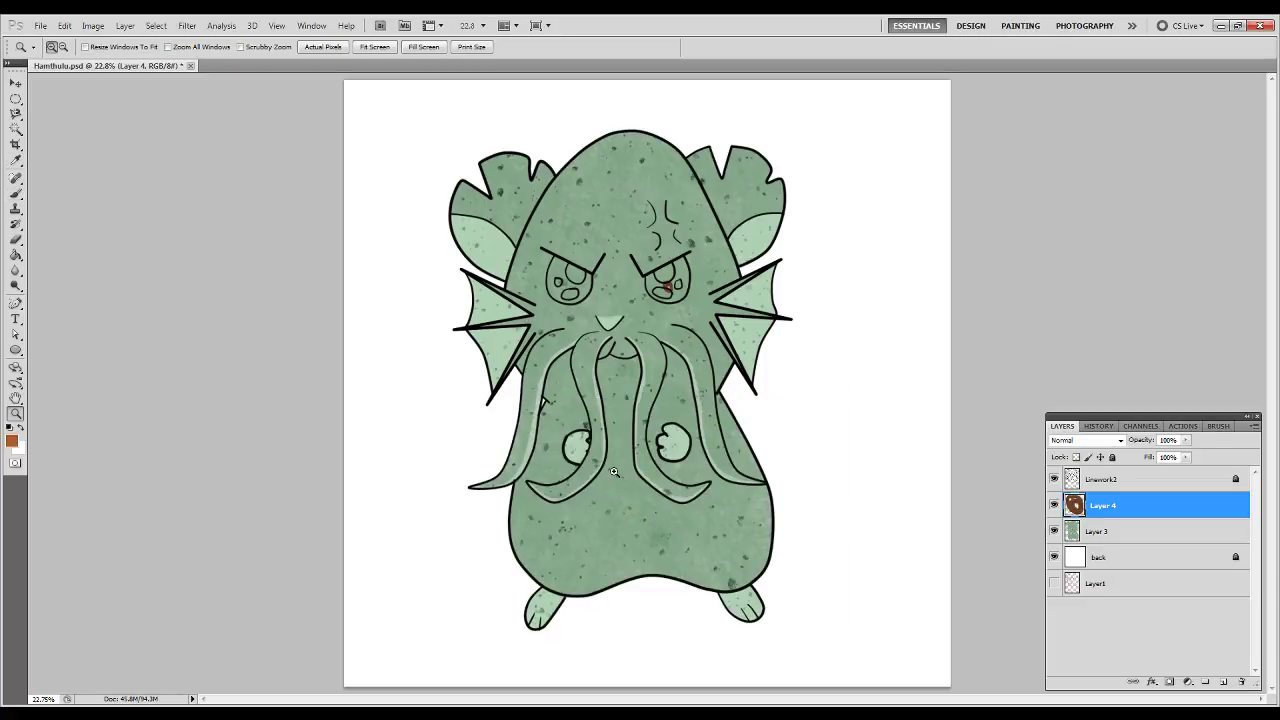
pyautogui.moveTo(714, 308)
pyautogui.mouseDown()
pyautogui.moveTo(755, 329)
pyautogui.moveTo(748, 356)
pyautogui.moveTo(737, 355)
pyautogui.moveTo(748, 323)
pyautogui.moveTo(726, 345)
pyautogui.moveTo(704, 336)
pyautogui.moveTo(880, 240)
pyautogui.mouseUp()
pyautogui.press('b')
pyautogui.moveTo(711, 341)
pyautogui.mouseDown()
pyautogui.moveTo(727, 419)
pyautogui.moveTo(709, 389)
pyautogui.moveTo(705, 343)
pyautogui.moveTo(729, 425)
pyautogui.moveTo(759, 436)
pyautogui.moveTo(852, 351)
pyautogui.moveTo(891, 241)
pyautogui.moveTo(901, 283)
pyautogui.moveTo(885, 411)
pyautogui.moveTo(910, 374)
pyautogui.moveTo(901, 264)
pyautogui.mouseUp()
pyautogui.moveTo(901, 393)
pyautogui.mouseDown()
pyautogui.moveTo(861, 452)
pyautogui.moveTo(830, 457)
pyautogui.moveTo(738, 430)
pyautogui.moveTo(809, 457)
pyautogui.moveTo(865, 411)
pyautogui.moveTo(879, 305)
pyautogui.moveTo(868, 425)
pyautogui.mouseUp()
pyautogui.moveTo(760, 425)
pyautogui.mouseDown()
pyautogui.moveTo(728, 374)
pyautogui.moveTo(774, 430)
pyautogui.moveTo(758, 358)
pyautogui.moveTo(784, 348)
pyautogui.moveTo(846, 266)
pyautogui.moveTo(857, 277)
pyautogui.moveTo(787, 403)
pyautogui.moveTo(855, 393)
pyautogui.moveTo(878, 345)
pyautogui.mouseUp()
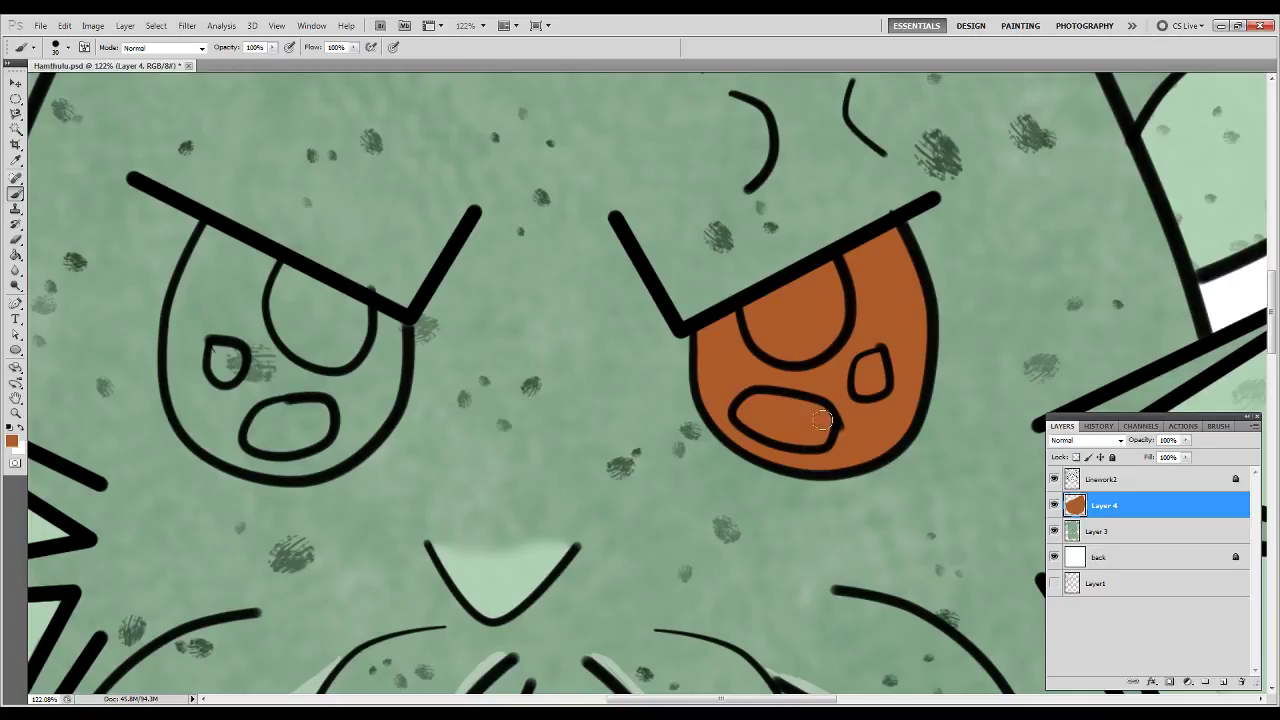
pyautogui.moveTo(208, 305)
pyautogui.mouseDown()
pyautogui.moveTo(208, 232)
pyautogui.moveTo(191, 315)
pyautogui.moveTo(203, 256)
pyautogui.moveTo(180, 312)
pyautogui.moveTo(192, 412)
pyautogui.moveTo(174, 362)
pyautogui.moveTo(184, 322)
pyautogui.moveTo(207, 423)
pyautogui.moveTo(218, 245)
pyautogui.moveTo(390, 326)
pyautogui.moveTo(251, 261)
pyautogui.moveTo(214, 300)
pyautogui.moveTo(207, 391)
pyautogui.moveTo(242, 449)
pyautogui.moveTo(206, 435)
pyautogui.moveTo(187, 407)
pyautogui.moveTo(238, 453)
pyautogui.moveTo(325, 455)
pyautogui.moveTo(389, 338)
pyautogui.moveTo(382, 411)
pyautogui.moveTo(332, 454)
pyautogui.mouseUp()
pyautogui.moveTo(230, 408)
pyautogui.mouseDown()
pyautogui.moveTo(242, 284)
pyautogui.moveTo(259, 272)
pyautogui.moveTo(260, 324)
pyautogui.moveTo(240, 368)
pyautogui.moveTo(260, 373)
pyautogui.moveTo(300, 328)
pyautogui.moveTo(305, 340)
pyautogui.moveTo(327, 320)
pyautogui.moveTo(293, 399)
pyautogui.moveTo(362, 342)
pyautogui.moveTo(320, 434)
pyautogui.moveTo(320, 396)
pyautogui.moveTo(255, 424)
pyautogui.mouseUp()
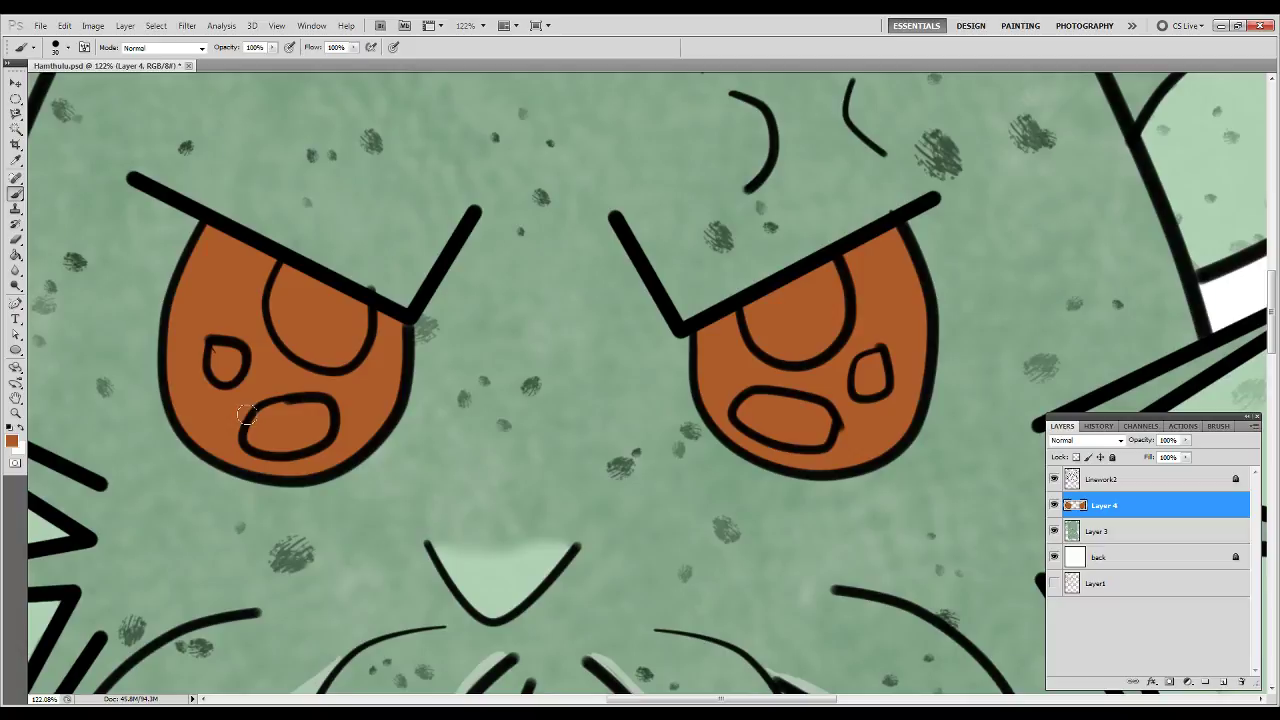
# Paint the three highlight shapes in each eye white.
pyautogui.press('x')
pyautogui.moveTo(298, 282)
pyautogui.mouseDown()
pyautogui.moveTo(303, 332)
pyautogui.moveTo(320, 308)
pyautogui.moveTo(298, 277)
pyautogui.moveTo(345, 303)
pyautogui.moveTo(355, 332)
pyautogui.moveTo(318, 350)
pyautogui.moveTo(281, 288)
pyautogui.moveTo(285, 325)
pyautogui.moveTo(325, 350)
pyautogui.moveTo(343, 337)
pyautogui.moveTo(333, 313)
pyautogui.moveTo(340, 353)
pyautogui.moveTo(351, 306)
pyautogui.moveTo(348, 319)
pyautogui.moveTo(299, 303)
pyautogui.mouseUp()
pyautogui.moveTo(213, 350)
pyautogui.mouseDown()
pyautogui.moveTo(216, 362)
pyautogui.moveTo(228, 350)
pyautogui.moveTo(228, 372)
pyautogui.moveTo(227, 357)
pyautogui.mouseUp()
pyautogui.moveTo(262, 416)
pyautogui.mouseDown()
pyautogui.moveTo(273, 437)
pyautogui.moveTo(318, 428)
pyautogui.moveTo(274, 412)
pyautogui.moveTo(304, 430)
pyautogui.mouseUp()
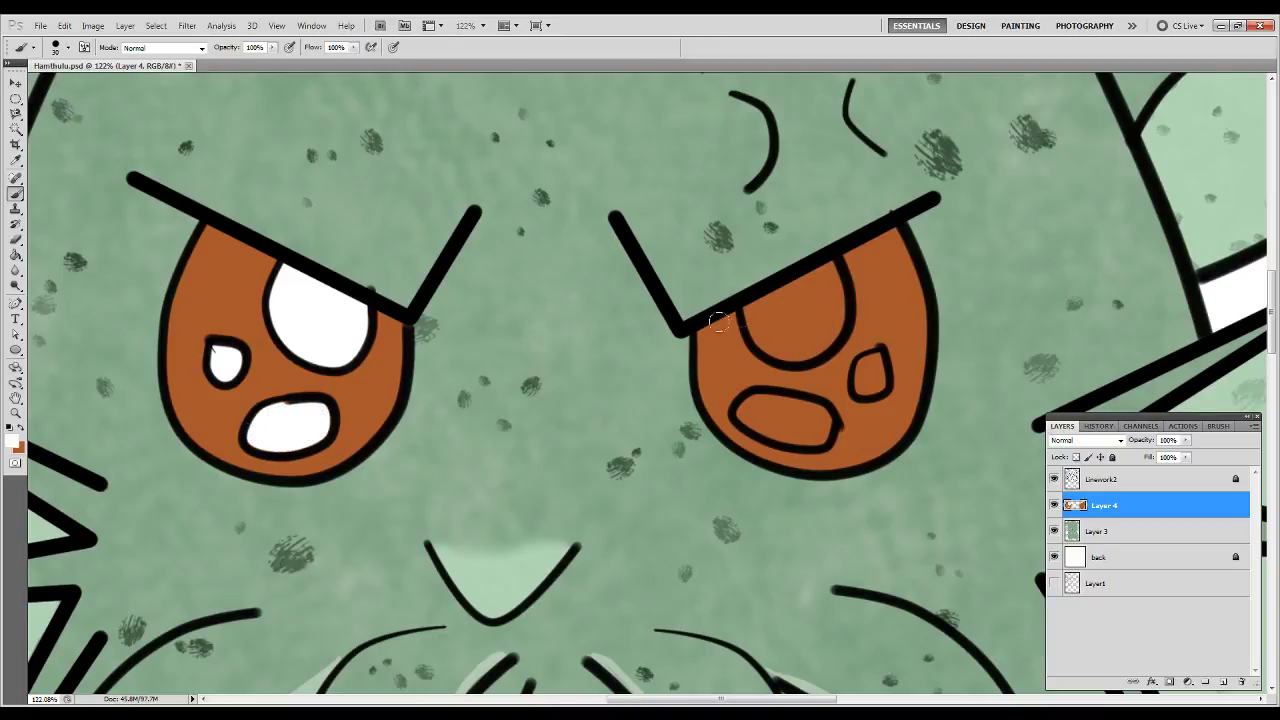
pyautogui.moveTo(808, 305)
pyautogui.mouseDown()
pyautogui.moveTo(822, 268)
pyautogui.moveTo(824, 327)
pyautogui.moveTo(828, 291)
pyautogui.moveTo(812, 343)
pyautogui.moveTo(792, 350)
pyautogui.moveTo(750, 308)
pyautogui.moveTo(777, 343)
pyautogui.moveTo(764, 304)
pyautogui.moveTo(809, 275)
pyautogui.moveTo(795, 302)
pyautogui.mouseUp()
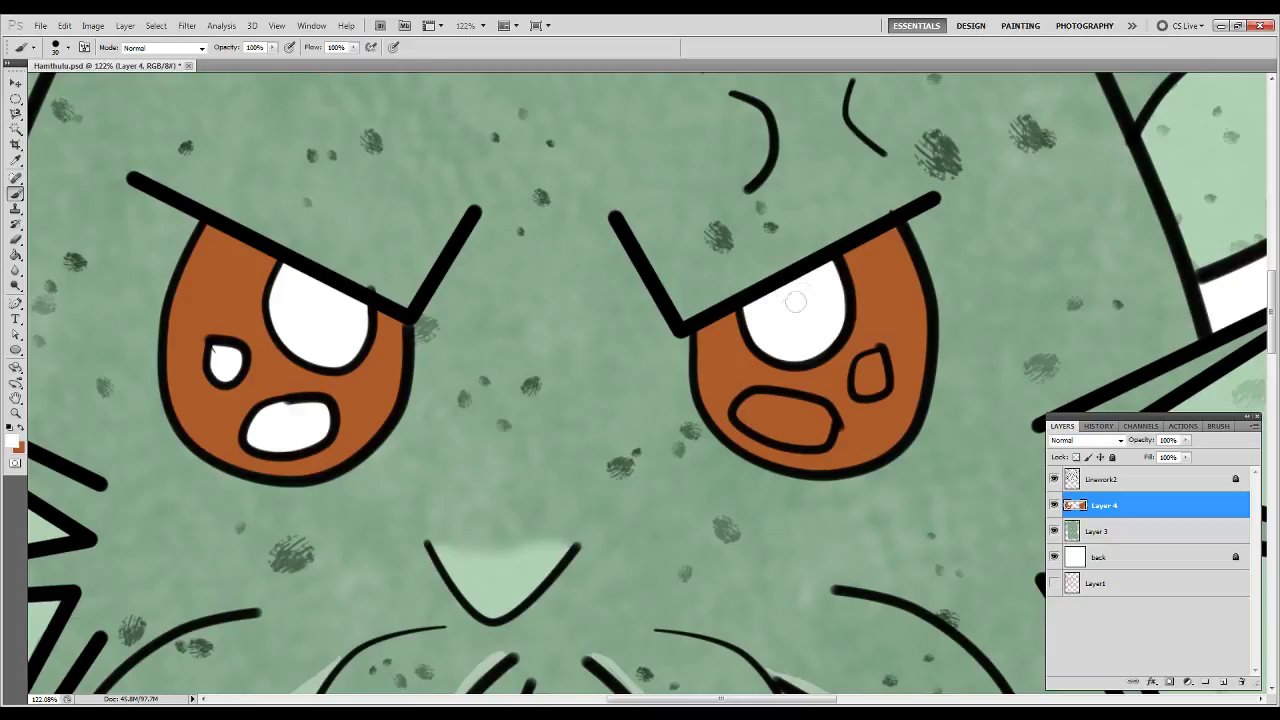
pyautogui.moveTo(890, 357)
pyautogui.mouseDown()
pyautogui.moveTo(872, 358)
pyautogui.moveTo(863, 382)
pyautogui.moveTo(875, 366)
pyautogui.mouseUp()
pyautogui.moveTo(788, 408)
pyautogui.mouseDown()
pyautogui.moveTo(744, 410)
pyautogui.moveTo(818, 426)
pyautogui.moveTo(778, 406)
pyautogui.moveTo(810, 426)
pyautogui.moveTo(796, 434)
pyautogui.moveTo(757, 412)
pyautogui.moveTo(791, 411)
pyautogui.mouseUp()
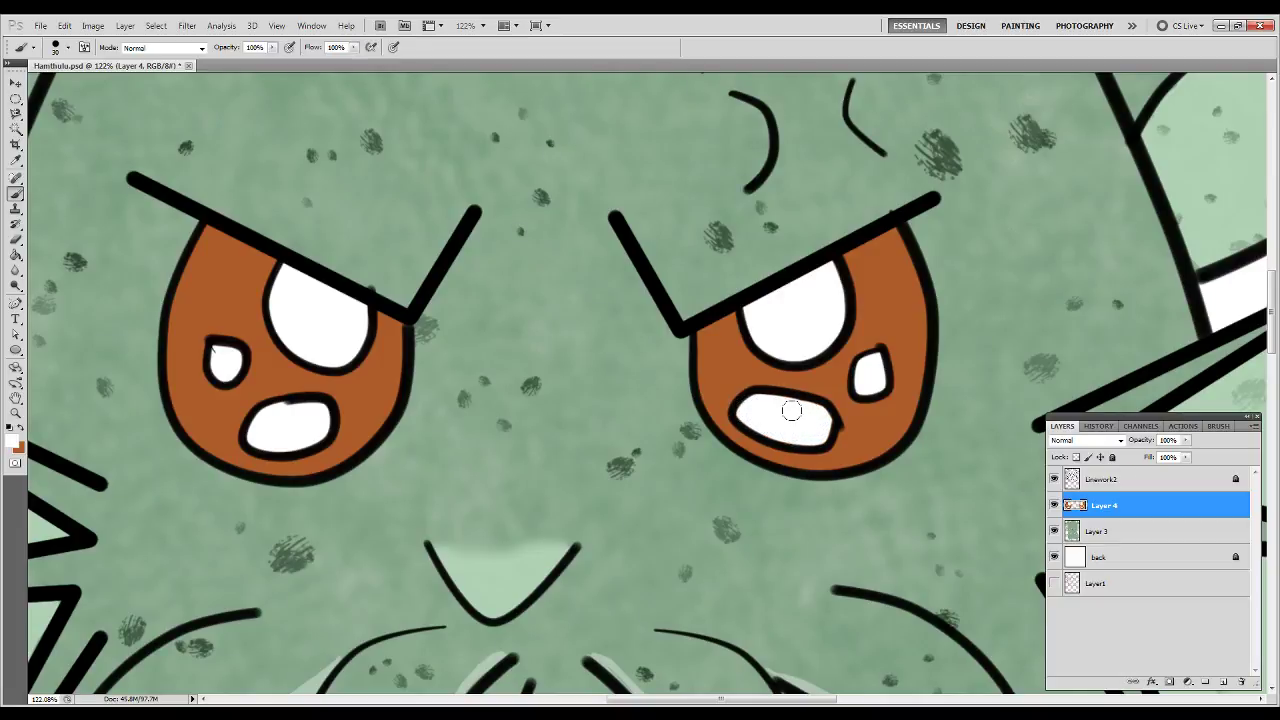
# Select the orange-brown areas of both eyes and raise their saturation and lightness to a bright orange with Hue/Saturation.
pyautogui.hotkey('ctrl', '0')
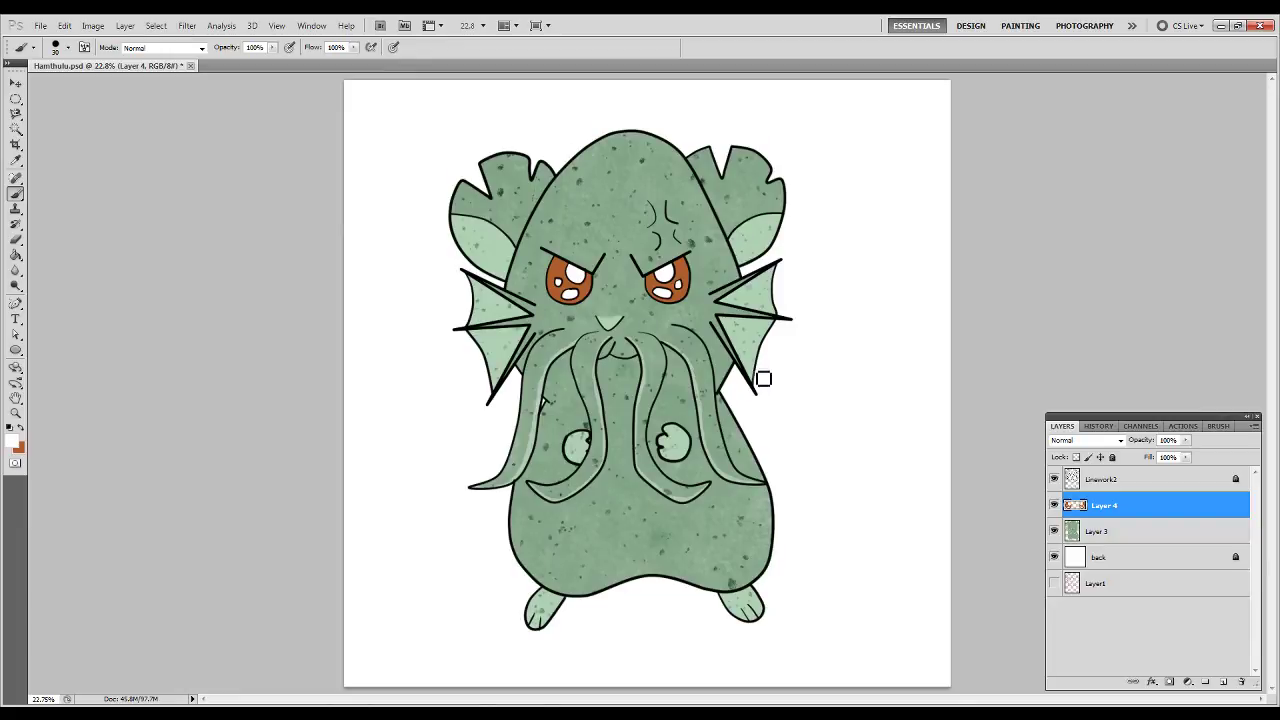
pyautogui.press('w')
pyautogui.click(660, 288)
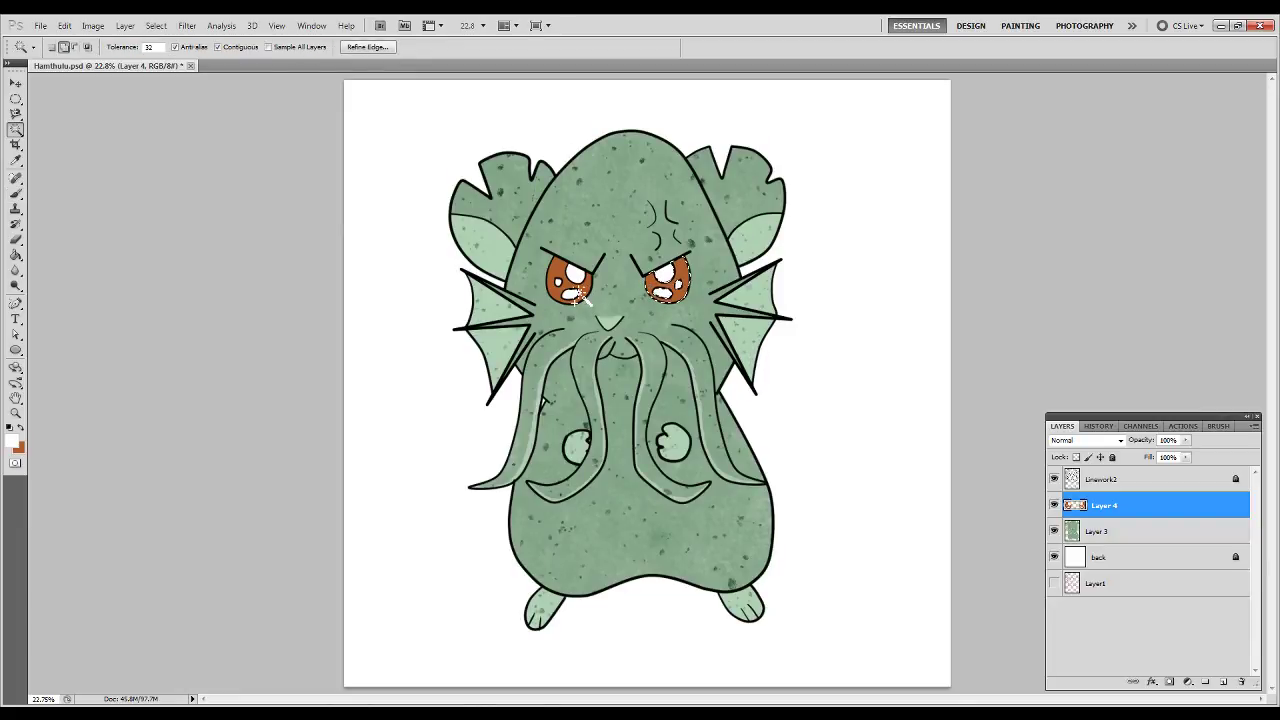
pyautogui.keyDown('shift'); pyautogui.click(570, 288); pyautogui.keyUp('shift')
pyautogui.hotkey('ctrl', 'u')
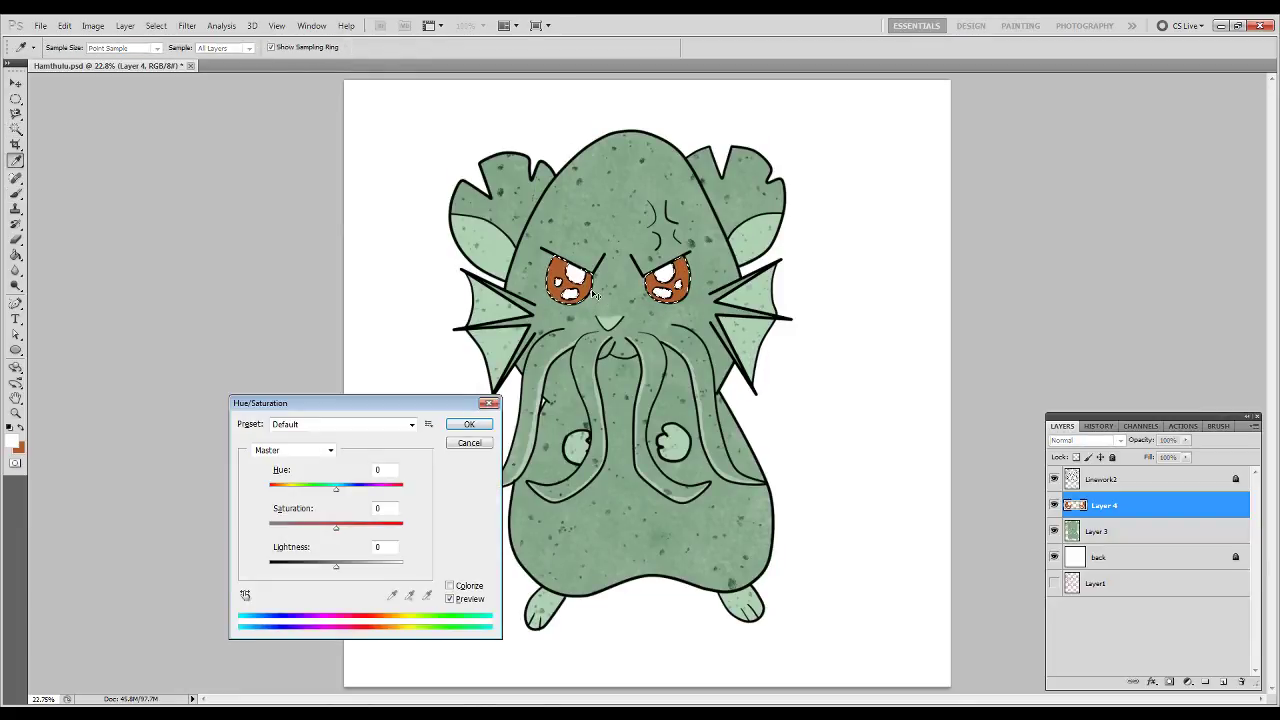
pyautogui.moveTo(336, 526); pyautogui.dragTo(370, 527)
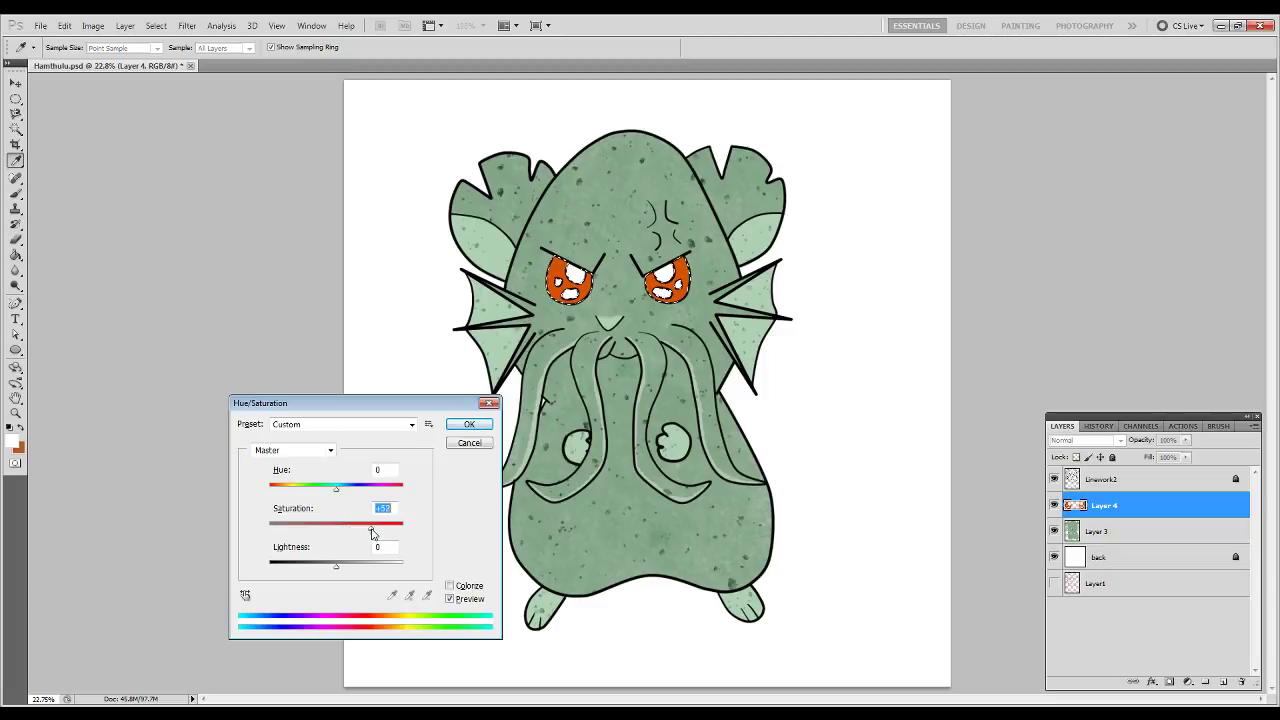
pyautogui.moveTo(336, 566); pyautogui.dragTo(357, 568)
pyautogui.press('Return')
pyautogui.press('w')
pyautogui.hotkey('ctrl', 'd')
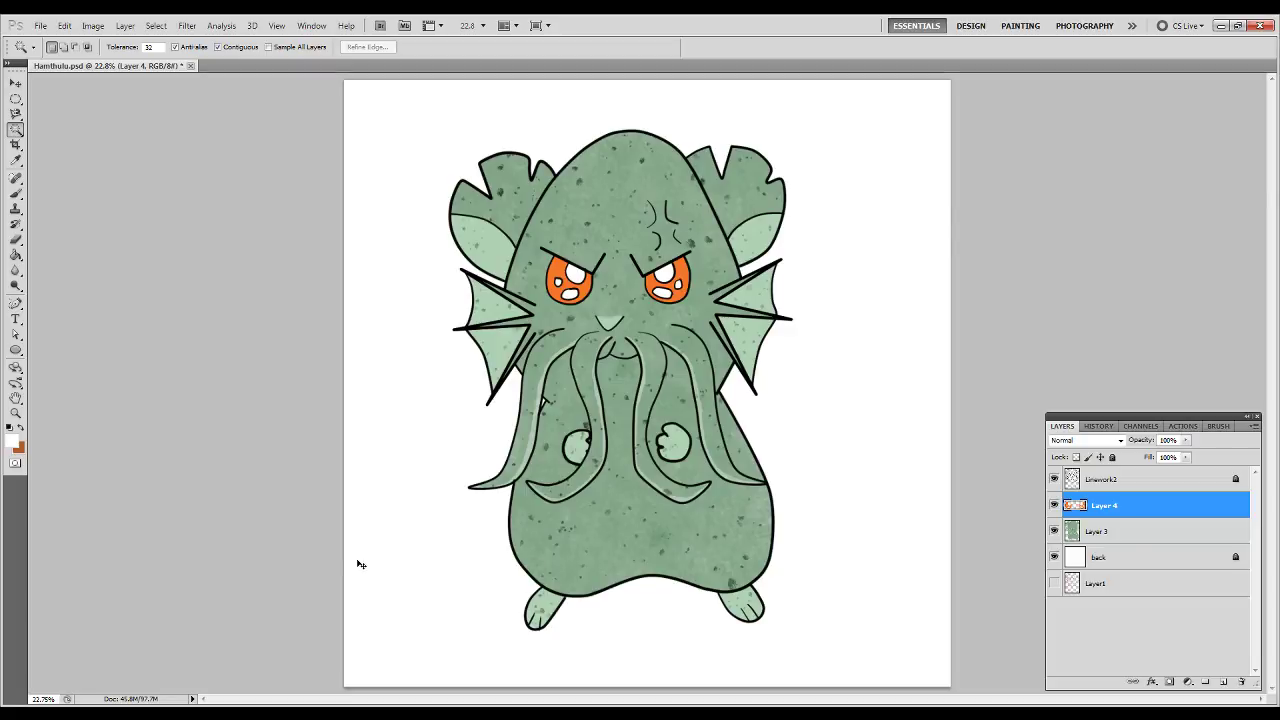
# Hide the white back layer and enlarge the canvas to 5000 by 5000 pixels around the centred creature.
pyautogui.click(1053, 557)
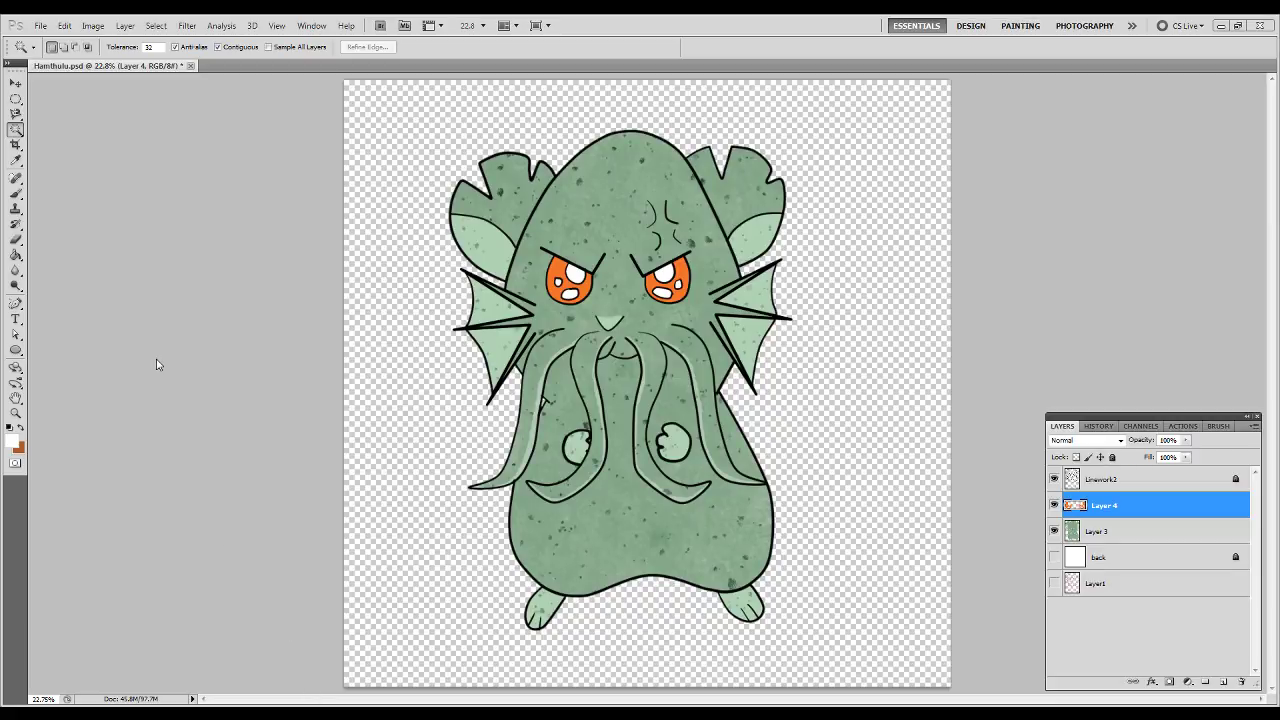
pyautogui.click(1132, 534)
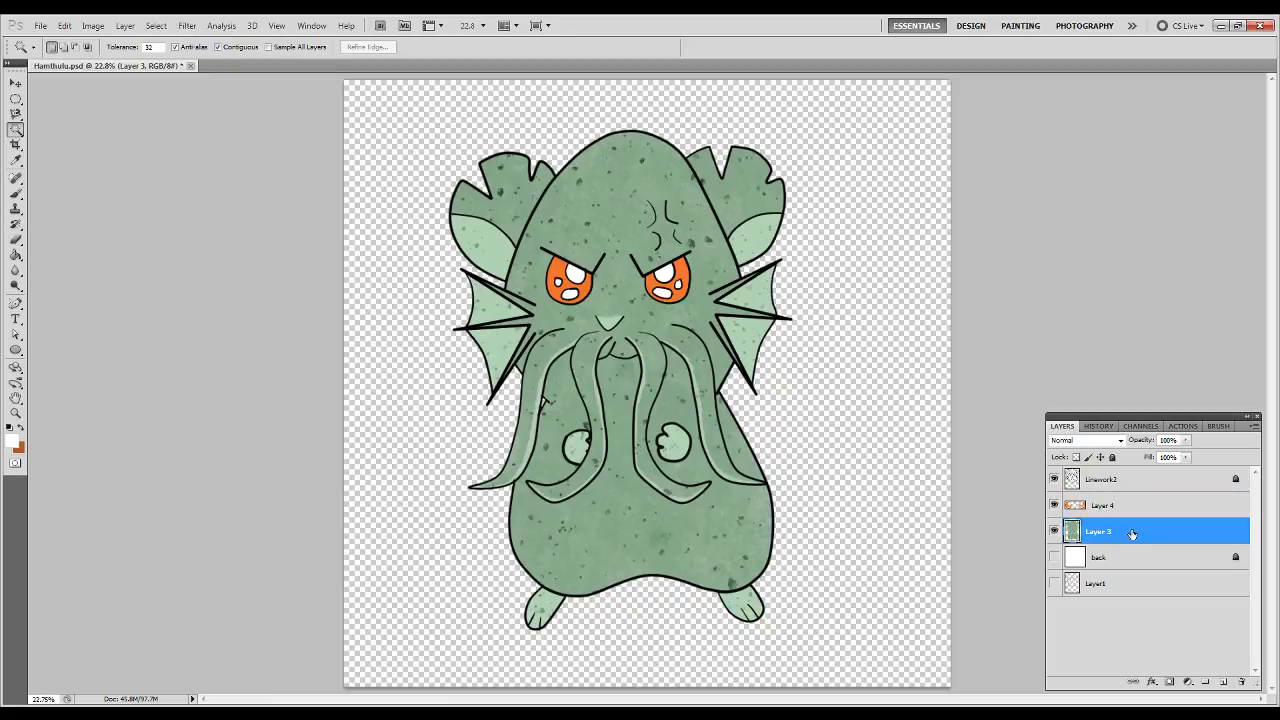
pyautogui.click(1120, 514)
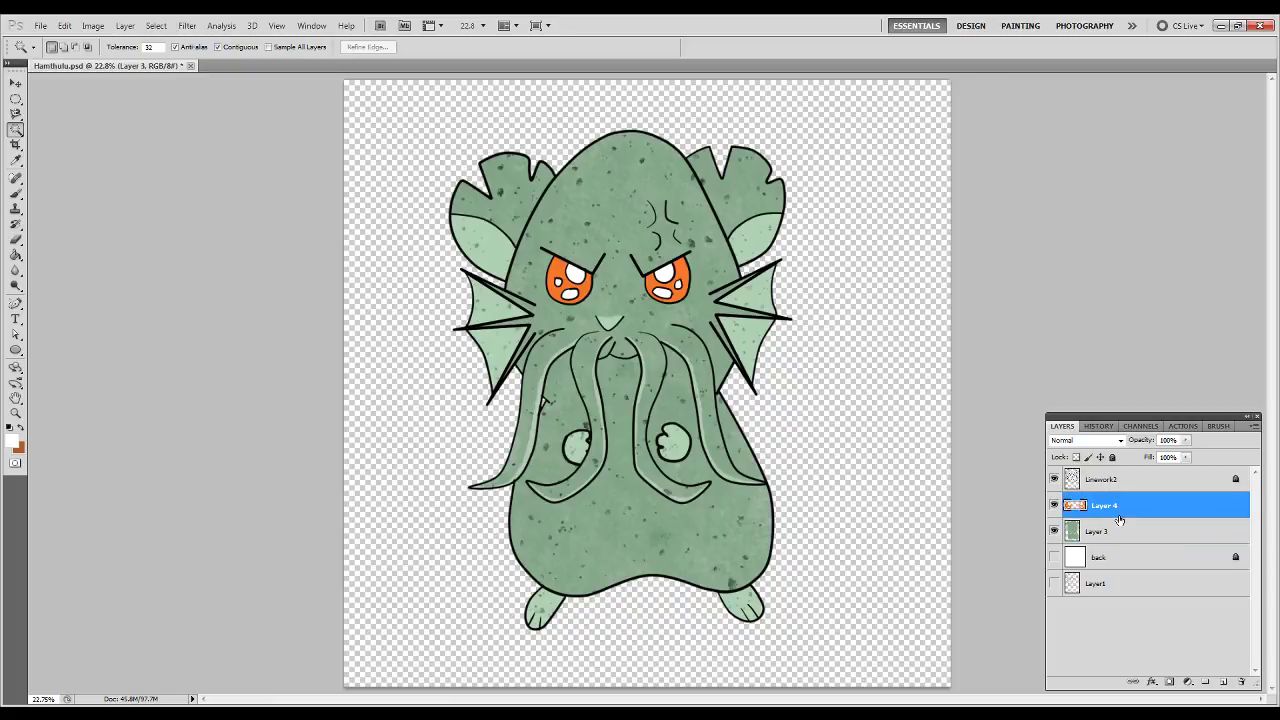
pyautogui.click(88, 26)
pyautogui.click(125, 132)
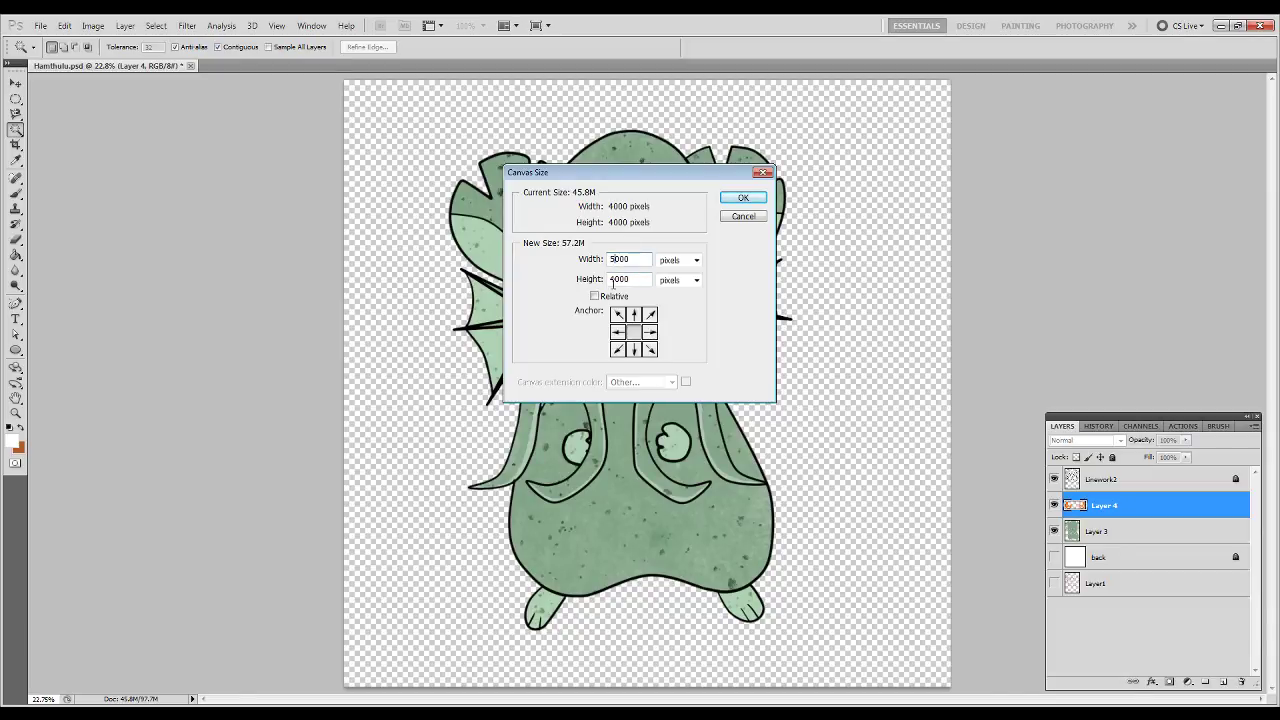
pyautogui.press('Return')
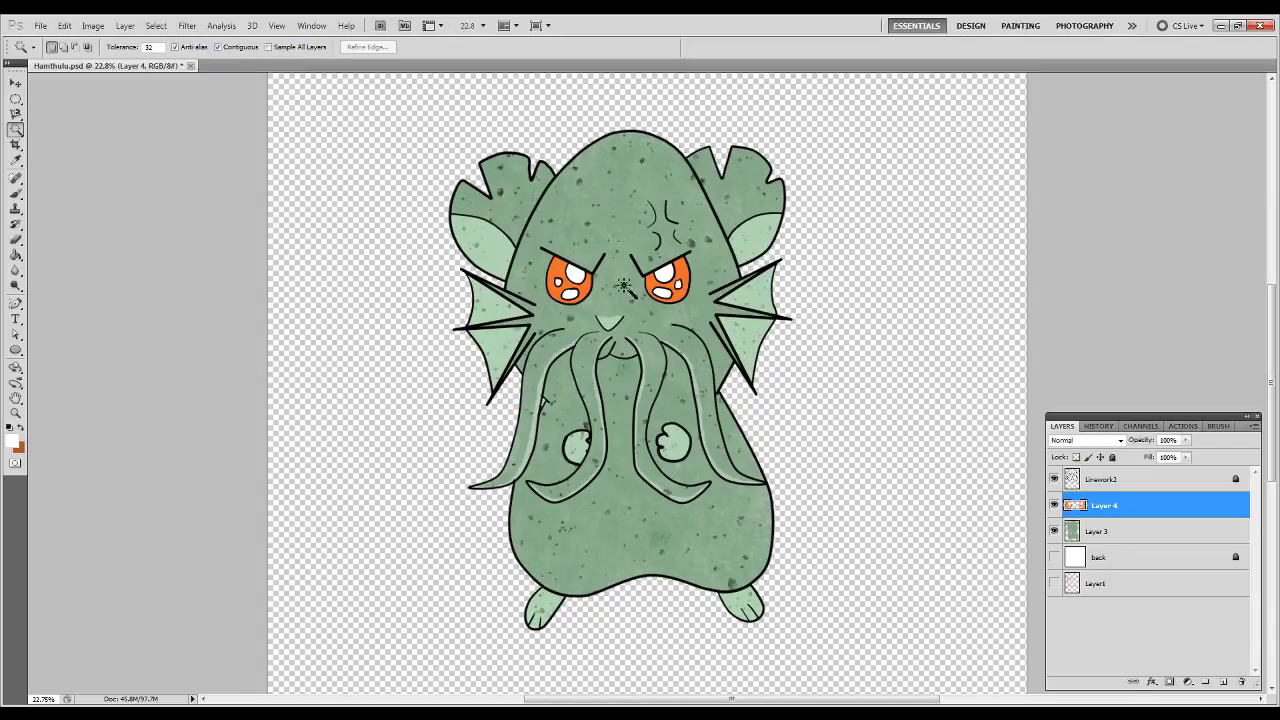
pyautogui.press('z')
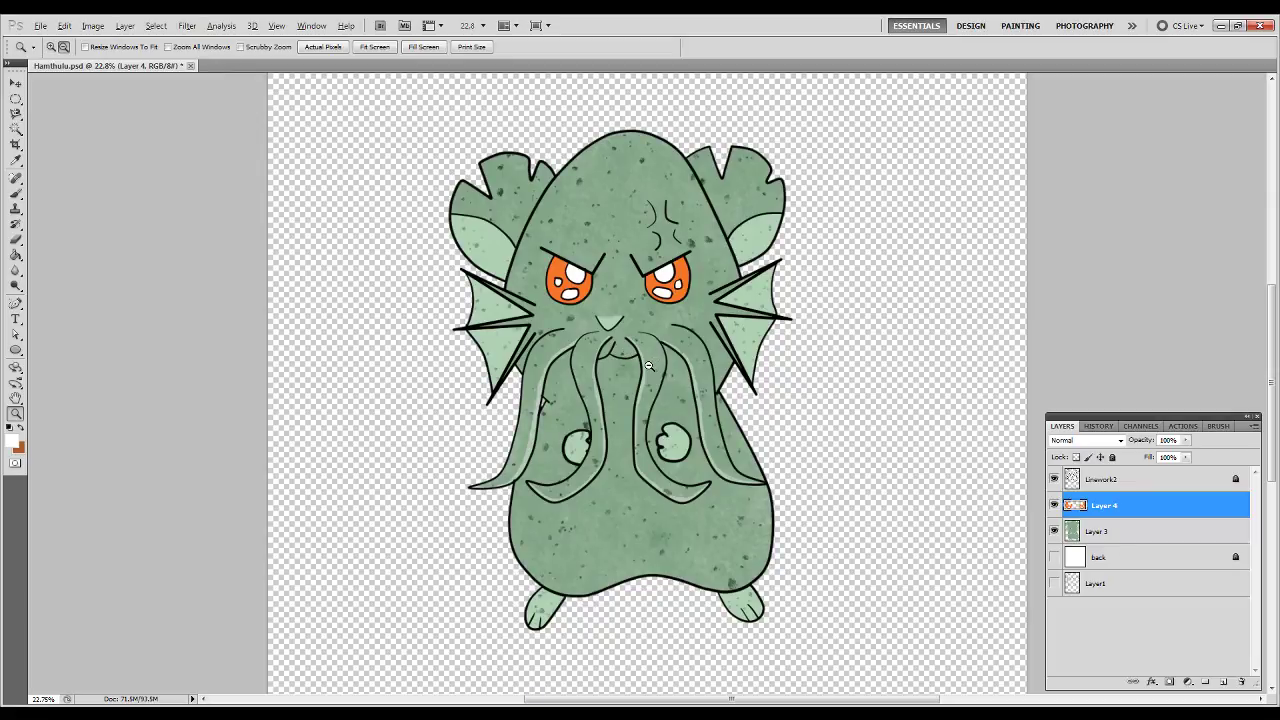
pyautogui.keyDown('alt'); pyautogui.click(648, 366); pyautogui.keyUp('alt')
pyautogui.keyDown('alt'); pyautogui.click(648, 366); pyautogui.keyUp('alt')
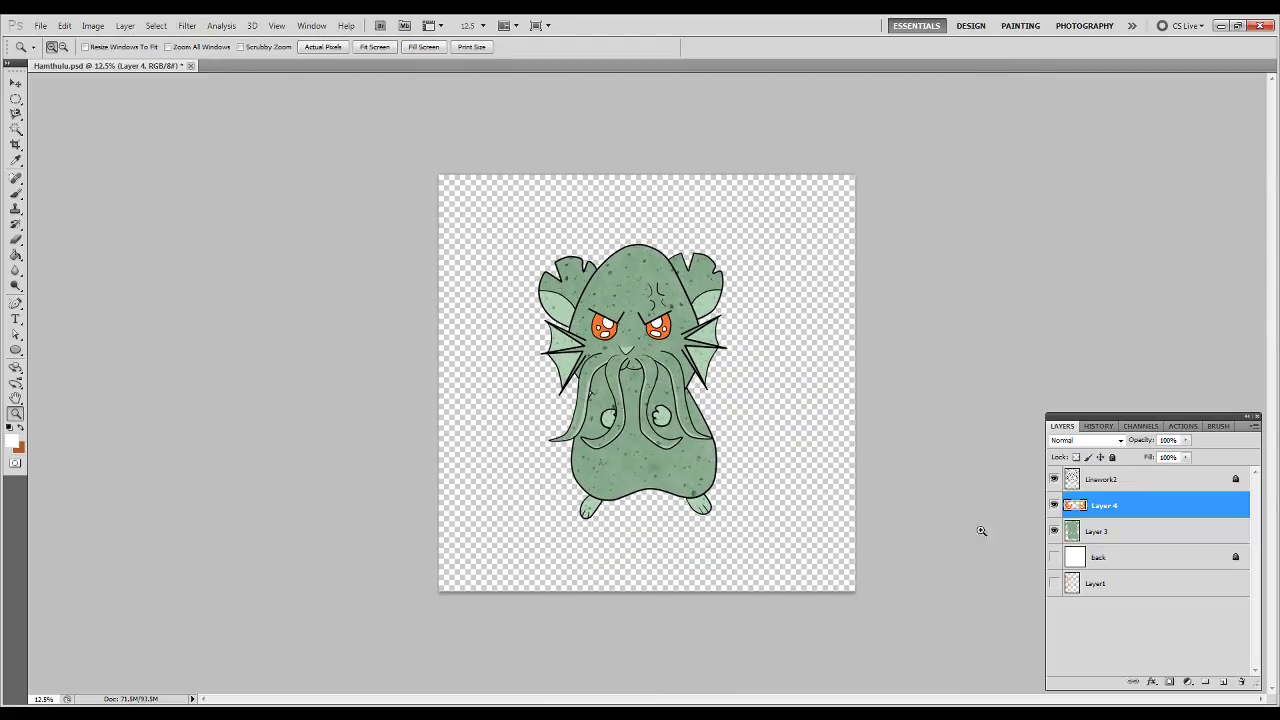
# Add a new layer above Layer 4 and sample the green of the creature's head as the brush colour.
pyautogui.click(1223, 681)
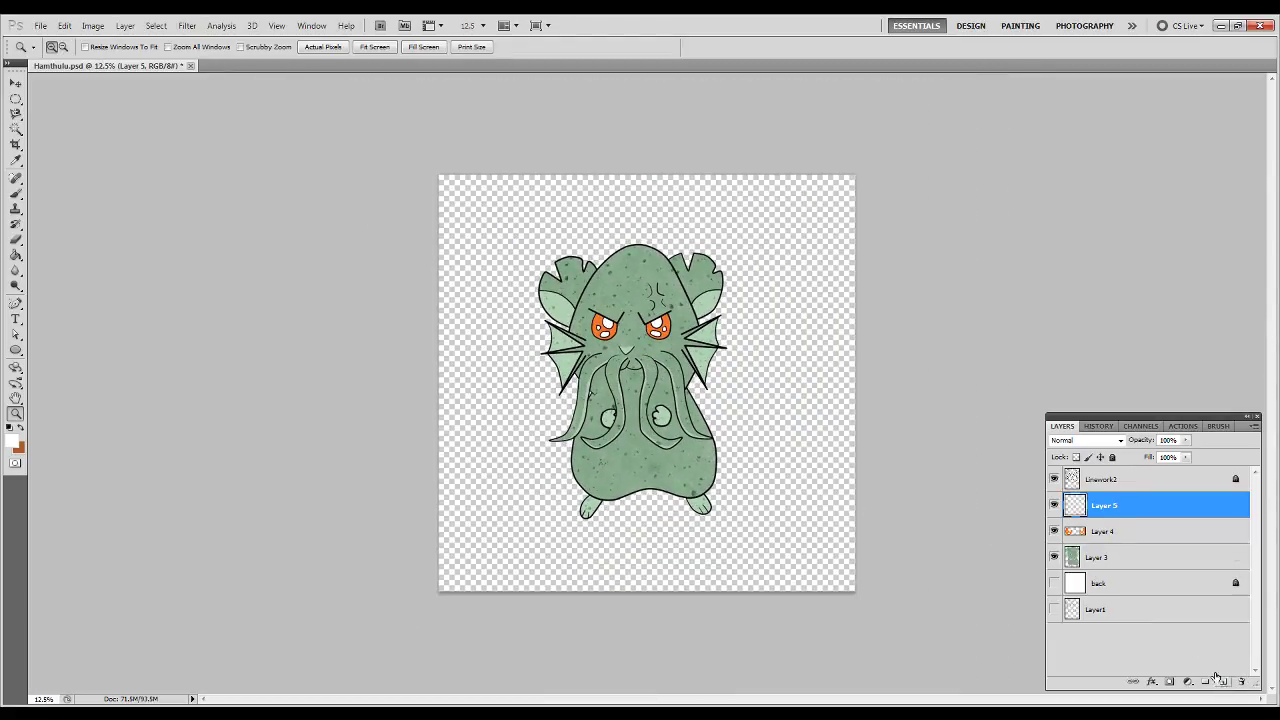
pyautogui.press('b')
pyautogui.keyDown('alt'); pyautogui.click(622, 275); pyautogui.keyUp('alt')
pyautogui.moveTo(627, 271)
pyautogui.mouseDown()
pyautogui.moveTo(648, 255)
pyautogui.moveTo(626, 297)
pyautogui.mouseUp()
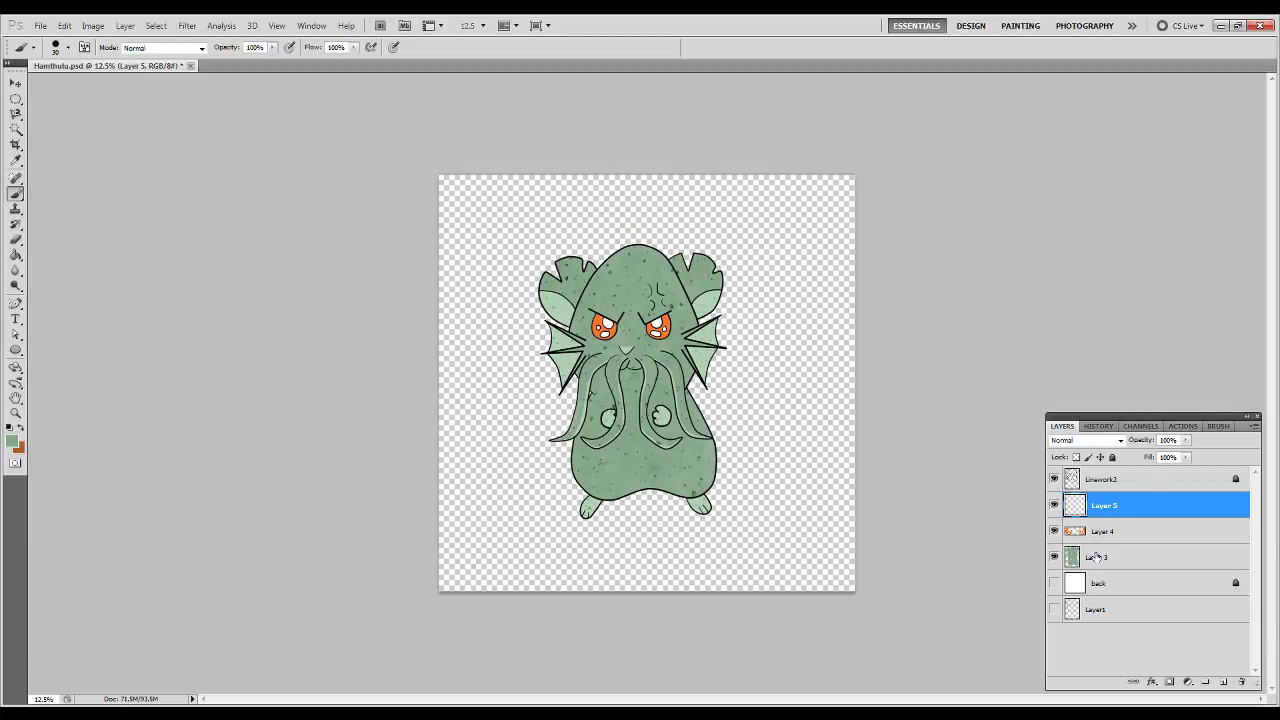
# Unlock Linework2, merge the visible layers into it and move the creature straight down to leave room above its head.
pyautogui.click(1101, 478)
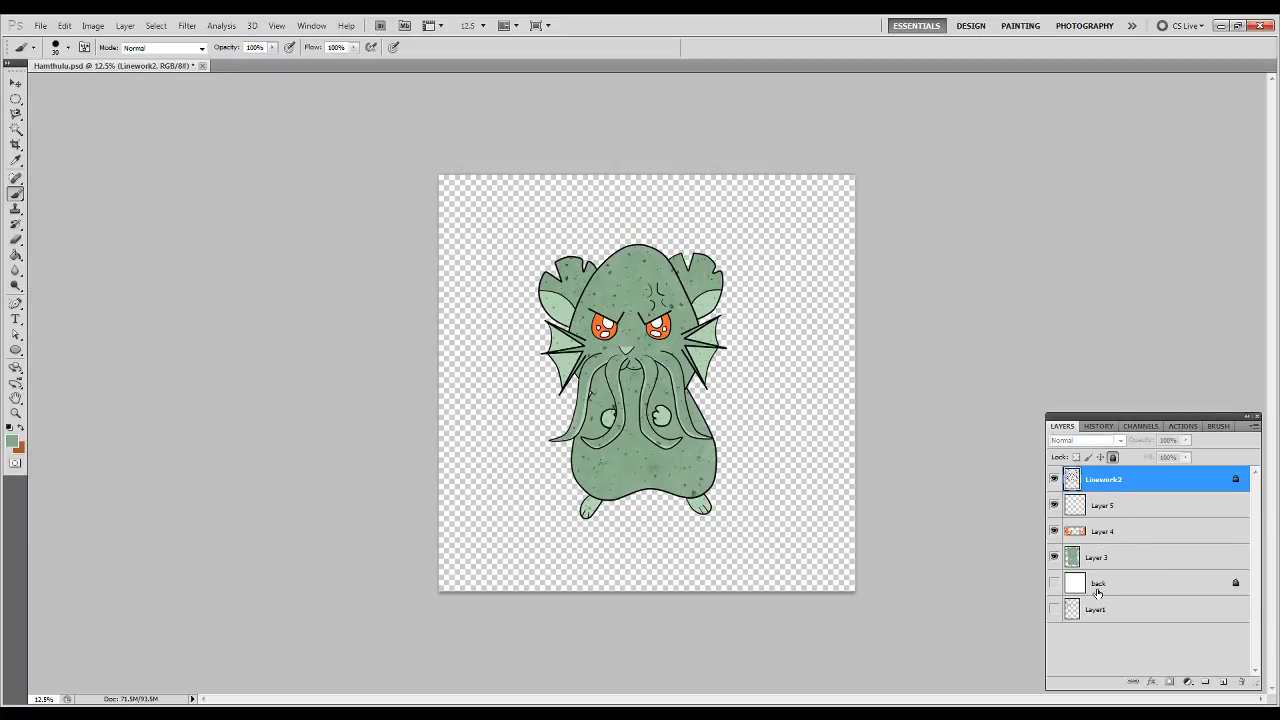
pyautogui.hotkey('ctrl', 'shift', 'e')
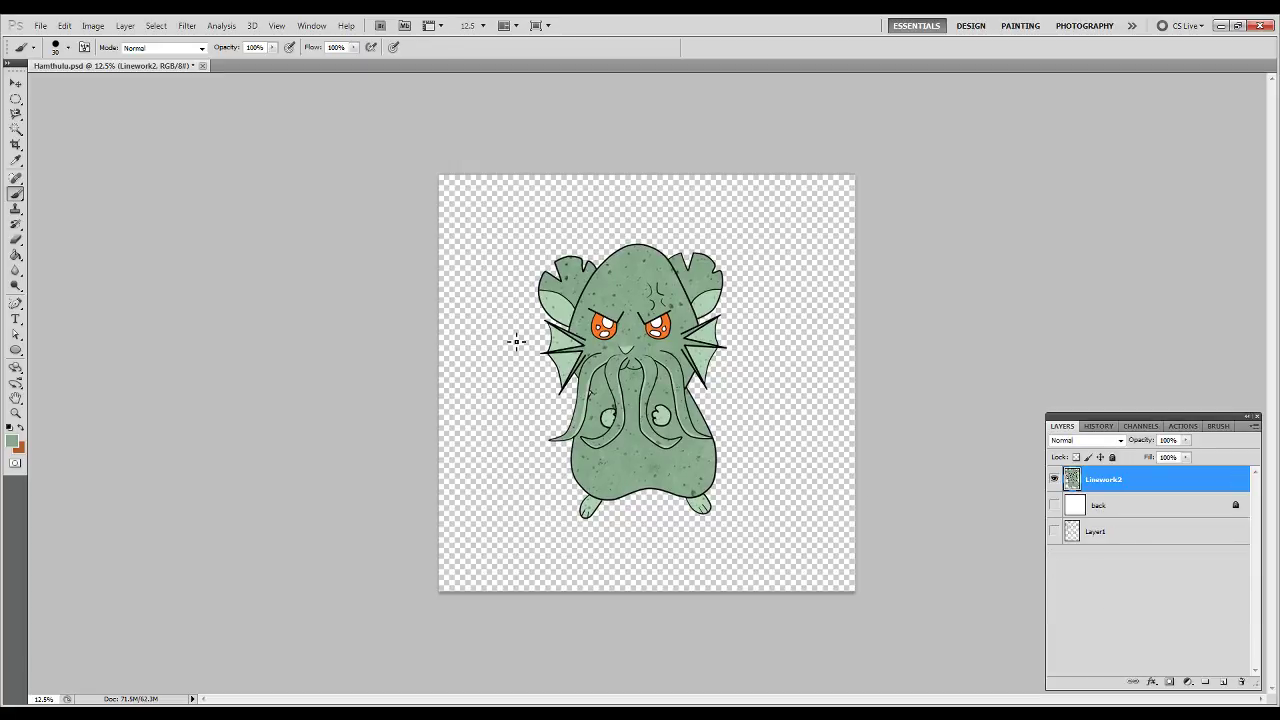
pyautogui.press('v')
pyautogui.hotkey('shift', 'Down')
pyautogui.hotkey('shift', 'Down')
pyautogui.hotkey('shift', 'Down')
pyautogui.hotkey('shift', 'Down')
pyautogui.hotkey('shift', 'Down')
pyautogui.hotkey('shift', 'Down')
pyautogui.hotkey('shift', 'Down')
pyautogui.hotkey('shift', 'Down')
pyautogui.hotkey('shift', 'Down')
pyautogui.hotkey('shift', 'Down')
pyautogui.hotkey('shift', 'Down')
pyautogui.hotkey('shift', 'Down')
pyautogui.hotkey('shift', 'Down')
pyautogui.hotkey('shift', 'Down')
pyautogui.hotkey('shift', 'Down')
pyautogui.hotkey('shift', 'Down')
pyautogui.hotkey('shift', 'Down')
pyautogui.hotkey('shift', 'Down')
pyautogui.hotkey('shift', 'Down')
pyautogui.hotkey('shift', 'Down')
pyautogui.hotkey('shift', 'Down')
pyautogui.hotkey('shift', 'Down')
pyautogui.hotkey('shift', 'Down')
pyautogui.hotkey('shift', 'Down')
pyautogui.hotkey('shift', 'Down')
pyautogui.hotkey('shift', 'Down')
pyautogui.hotkey('shift', 'Down')
pyautogui.hotkey('shift', 'Down')
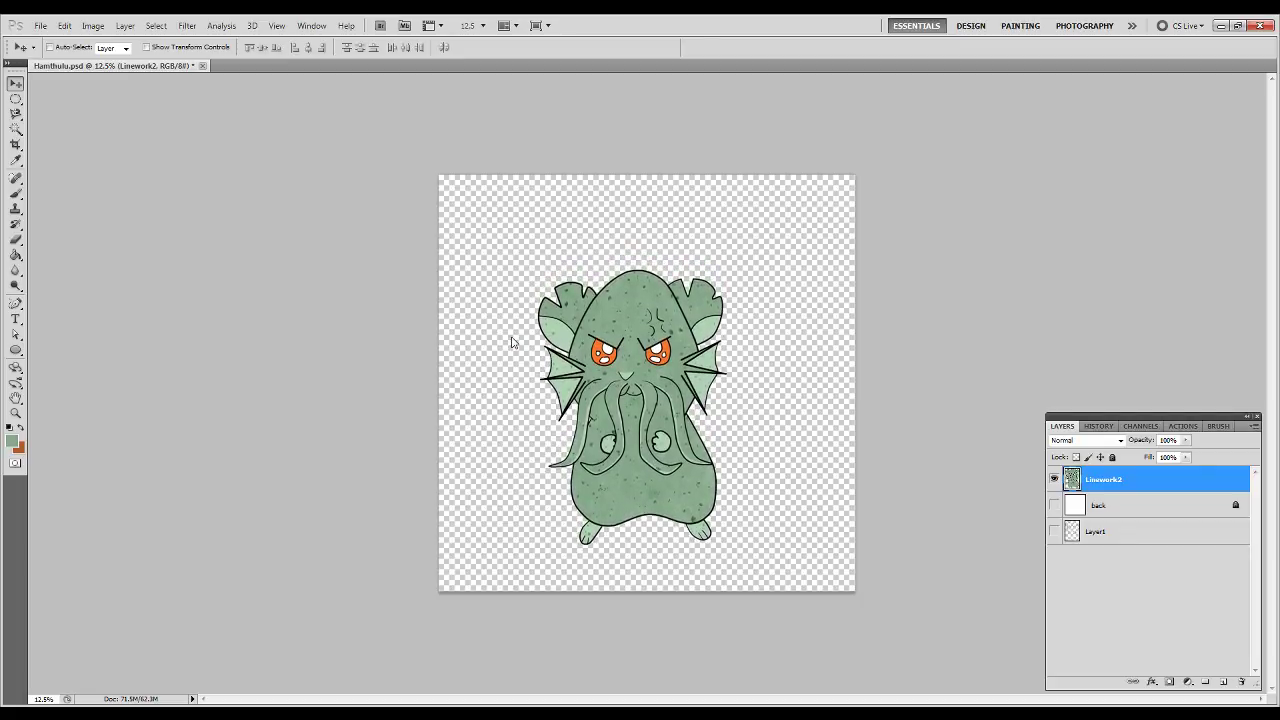
pyautogui.hotkey('shift', 'Down')
pyautogui.hotkey('shift', 'Down')
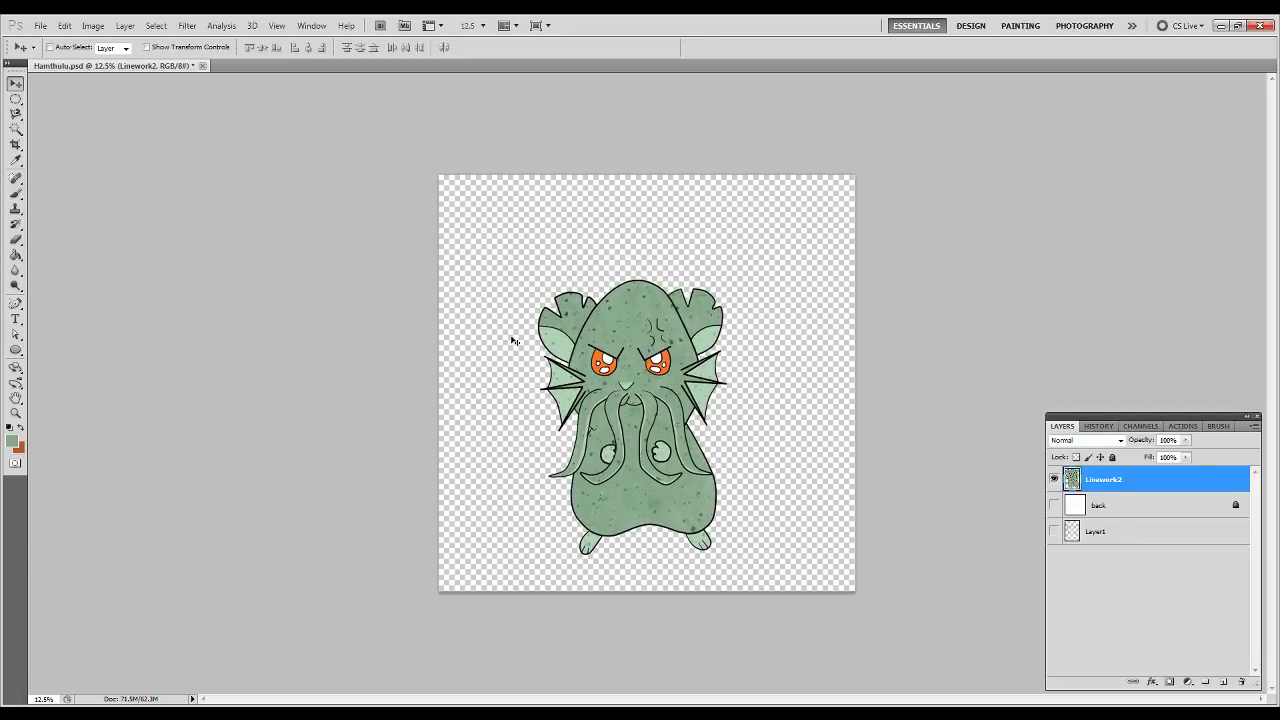
# Create a centred text box nearly as wide as the canvas above the creature's head and enter the title "Hamthulhu".
pyautogui.press('t')
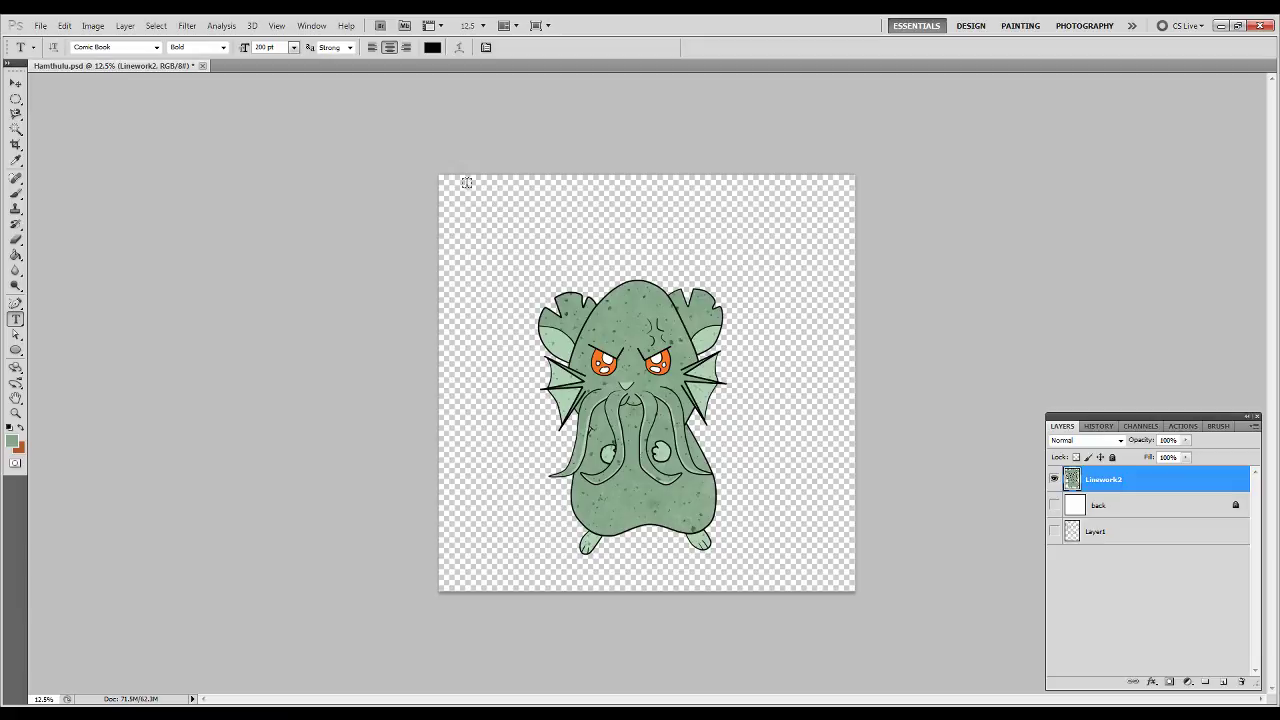
pyautogui.moveTo(453, 181); pyautogui.dragTo(840, 272)
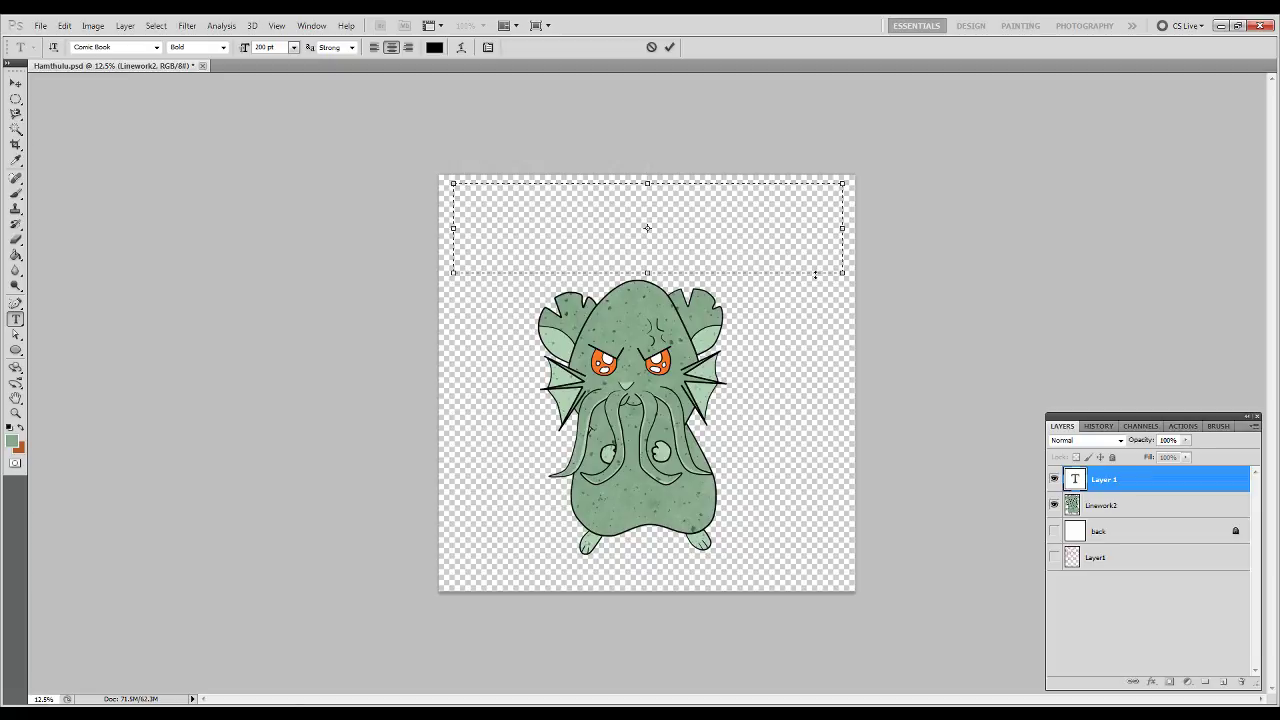
pyautogui.write('HA')
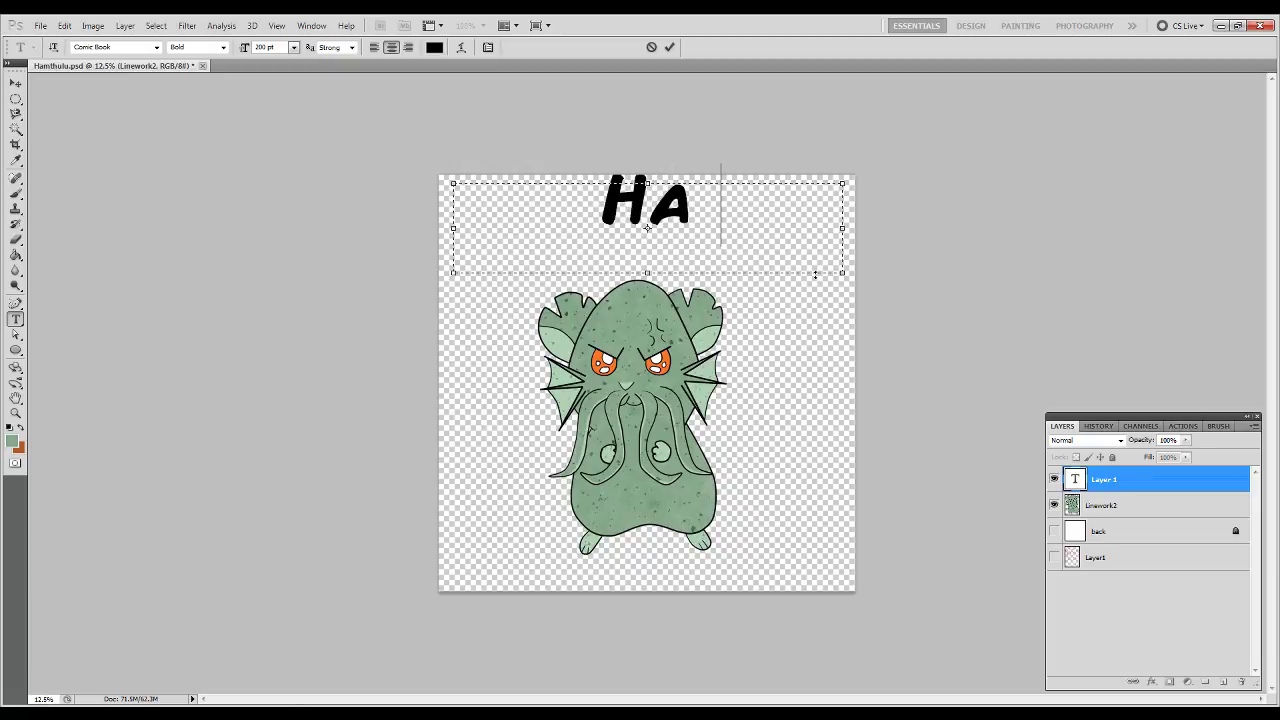
pyautogui.write('M')
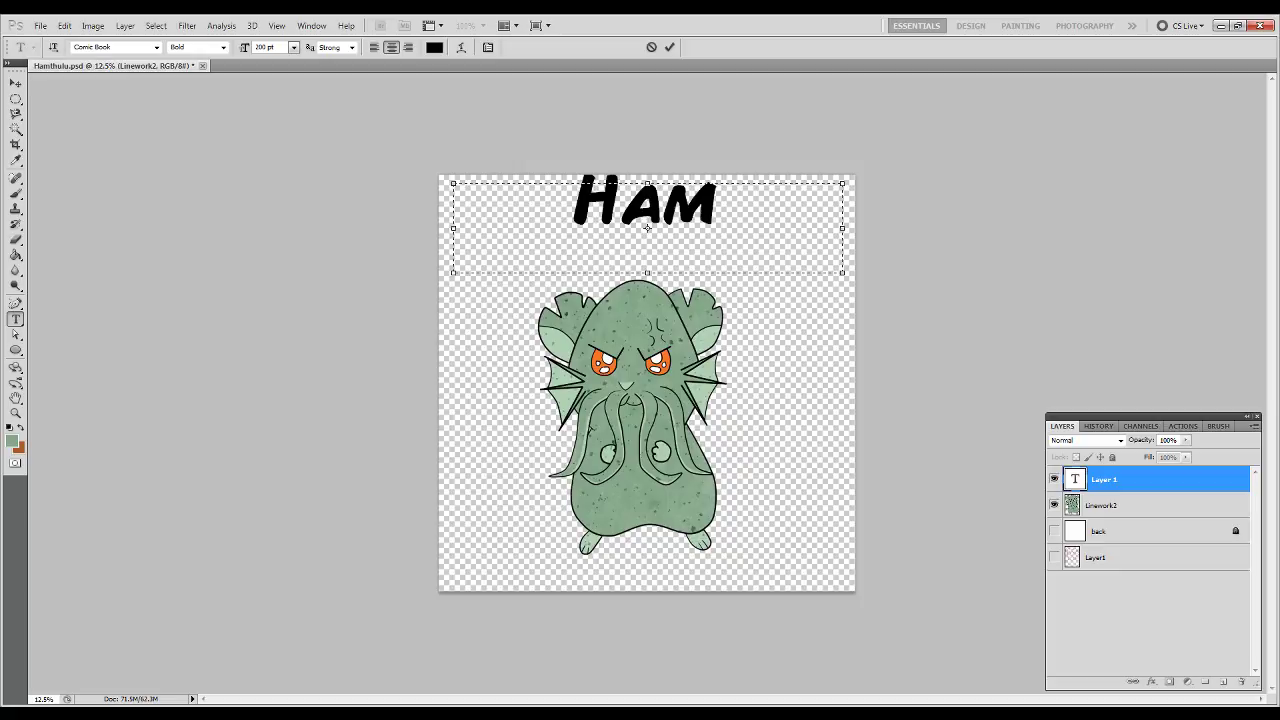
pyautogui.write('thu')
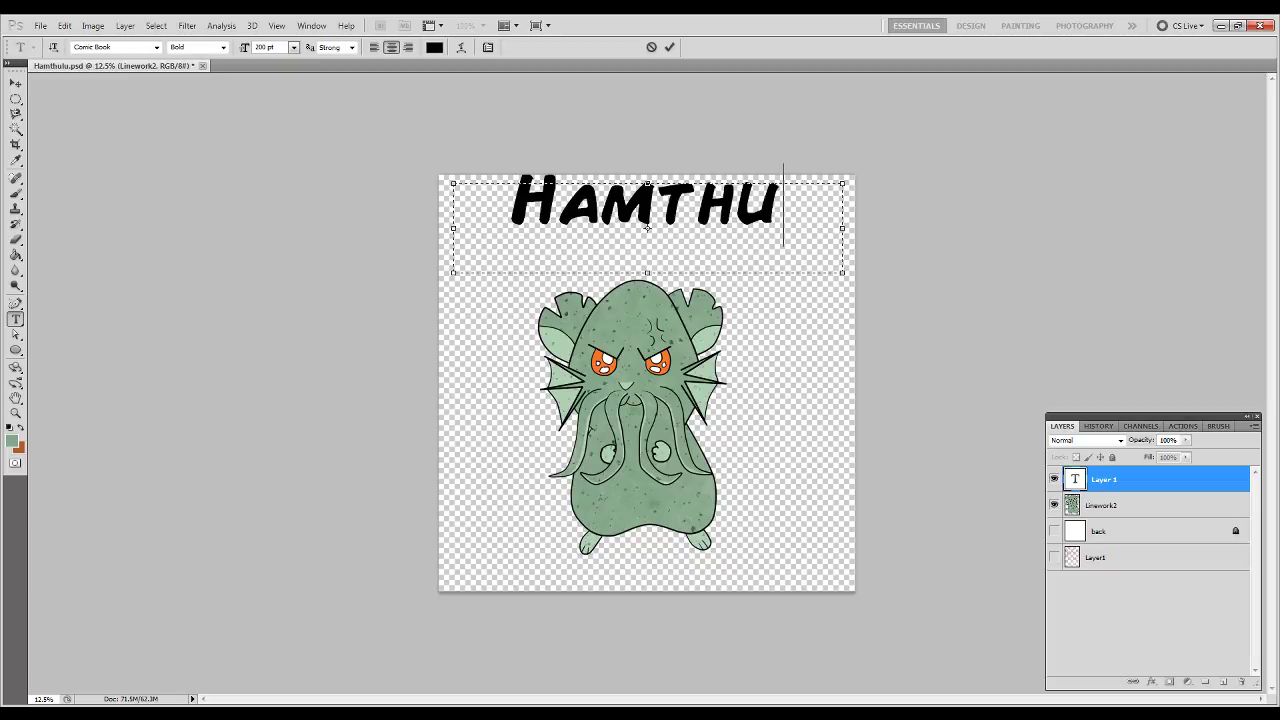
pyautogui.write('l-')
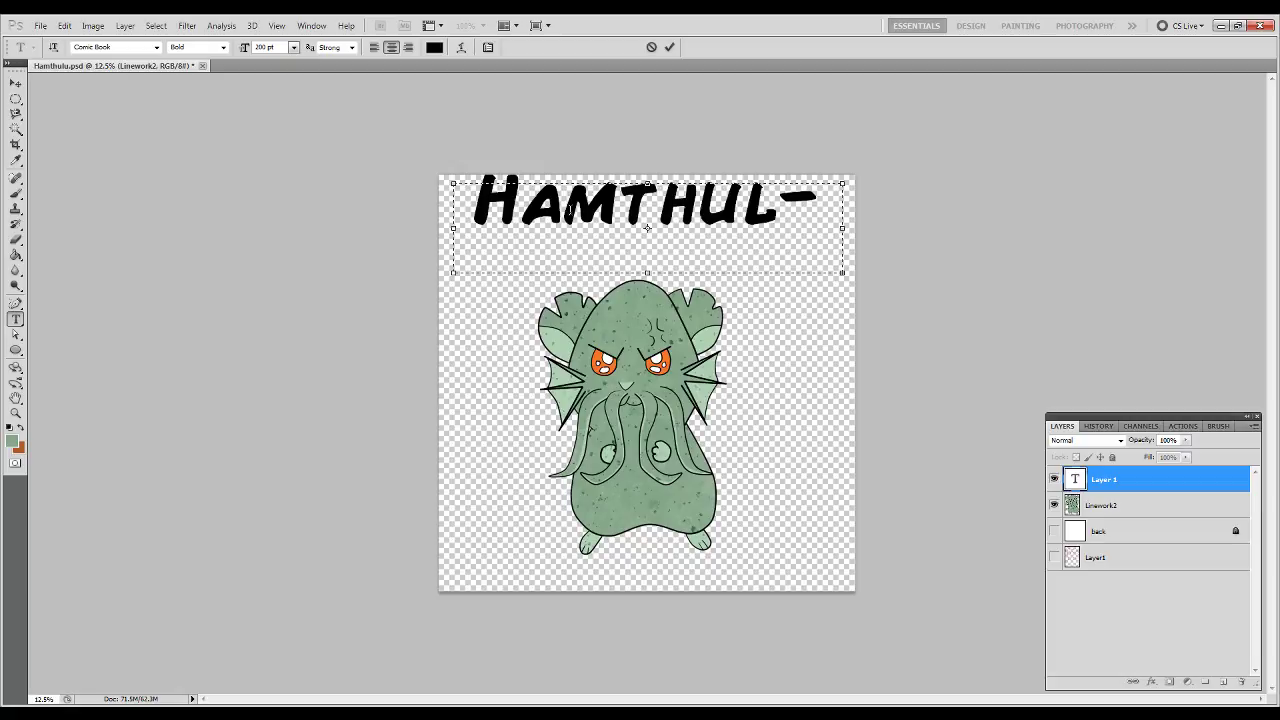
# Set the font size of the whole title to 175 pt.
pyautogui.hotkey('ctrl', 'a')
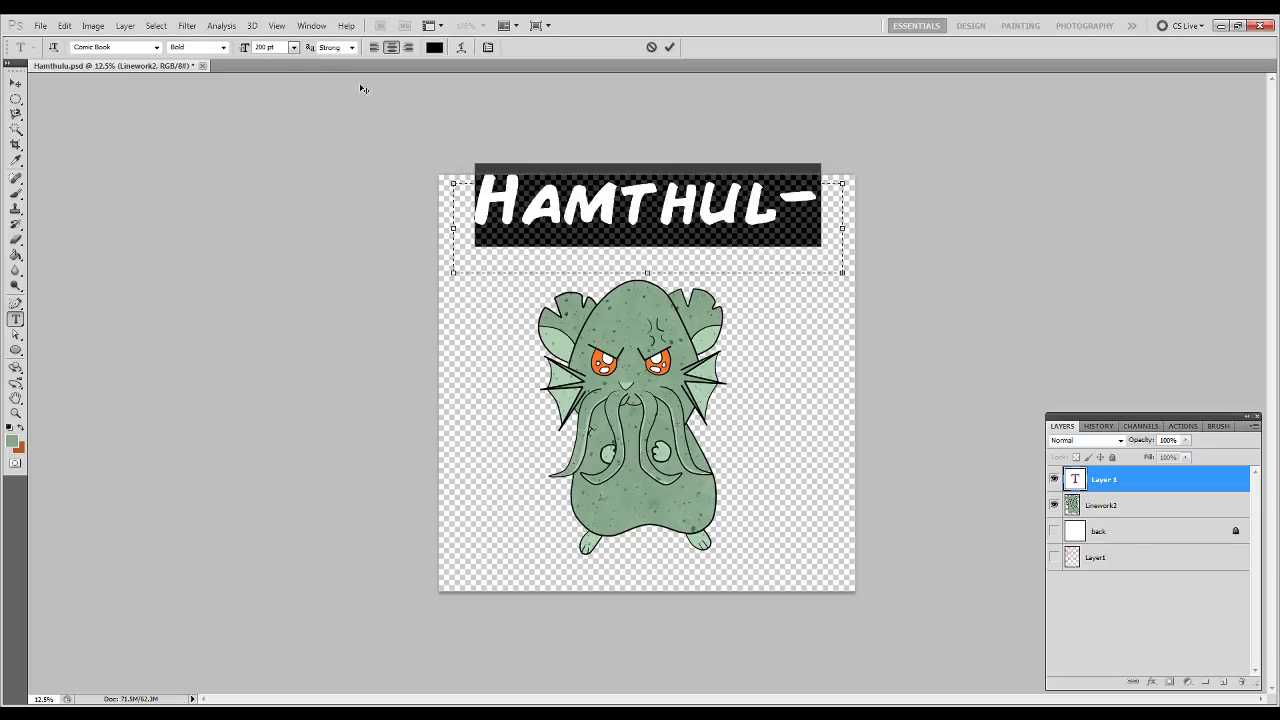
pyautogui.click(293, 47)
pyautogui.click(288, 47)
pyautogui.click(267, 47)
pyautogui.write('175')
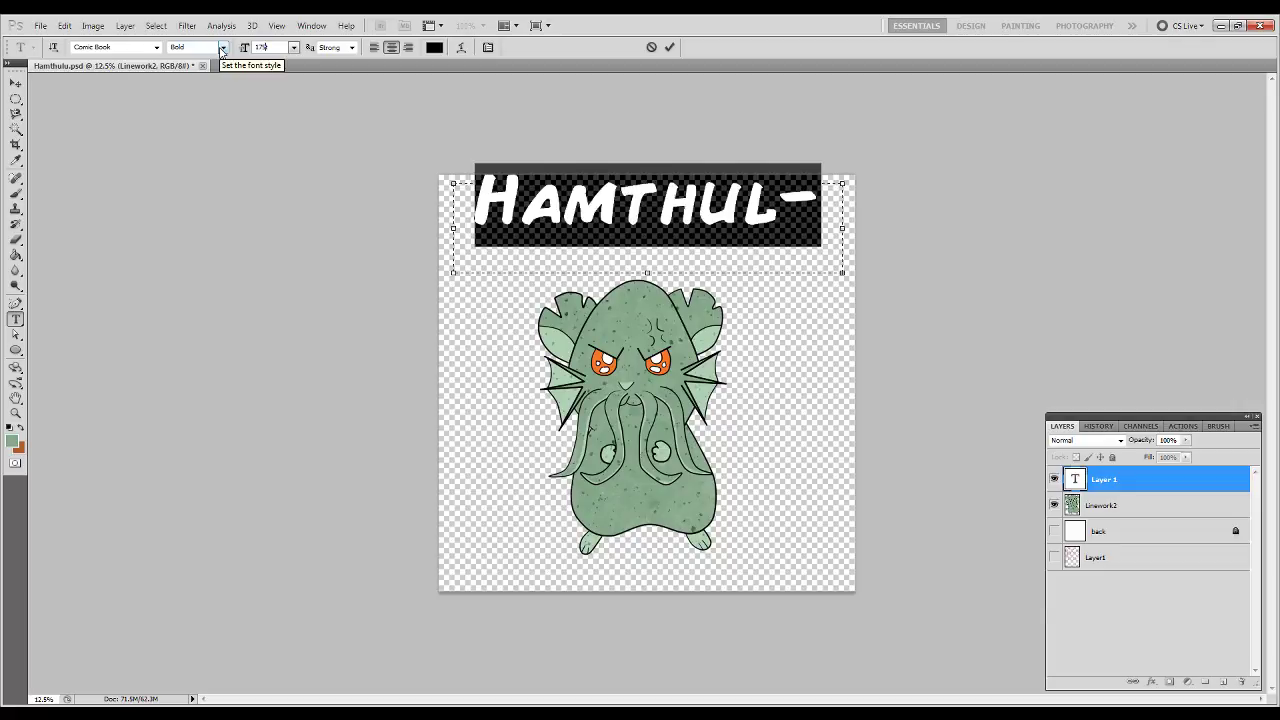
pyautogui.press('Return')
pyautogui.press('Return')
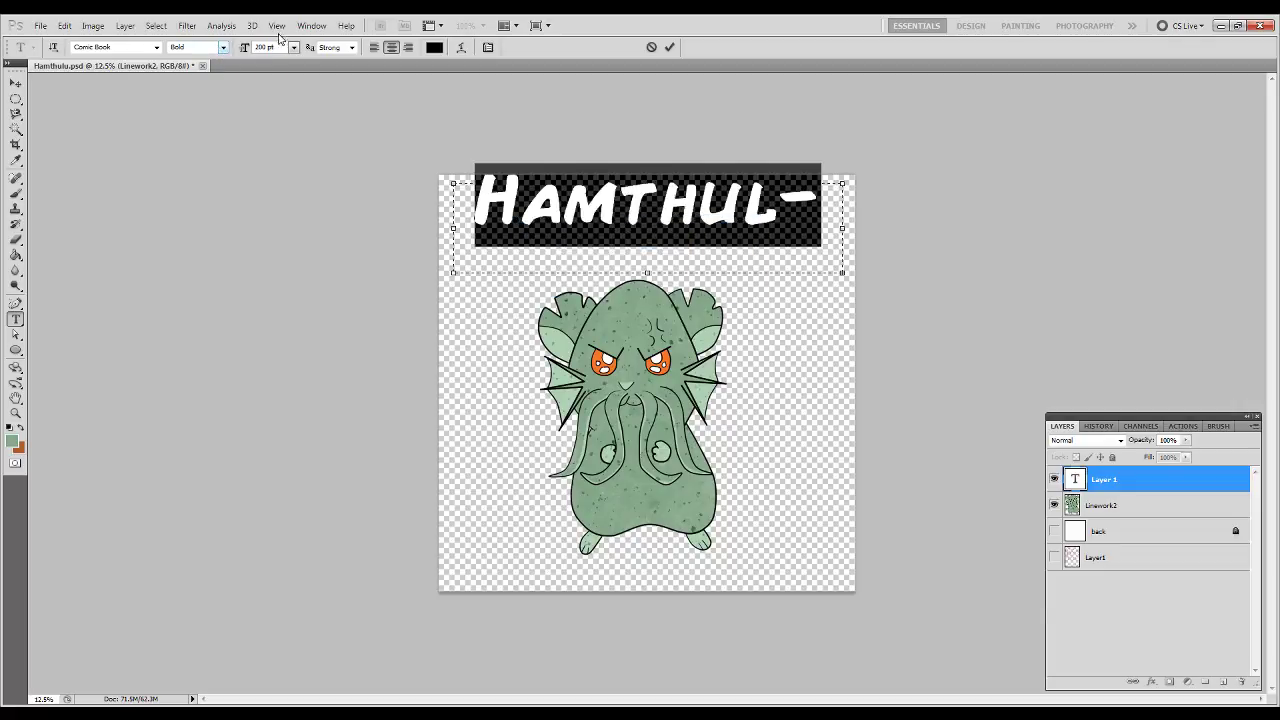
pyautogui.write('175')
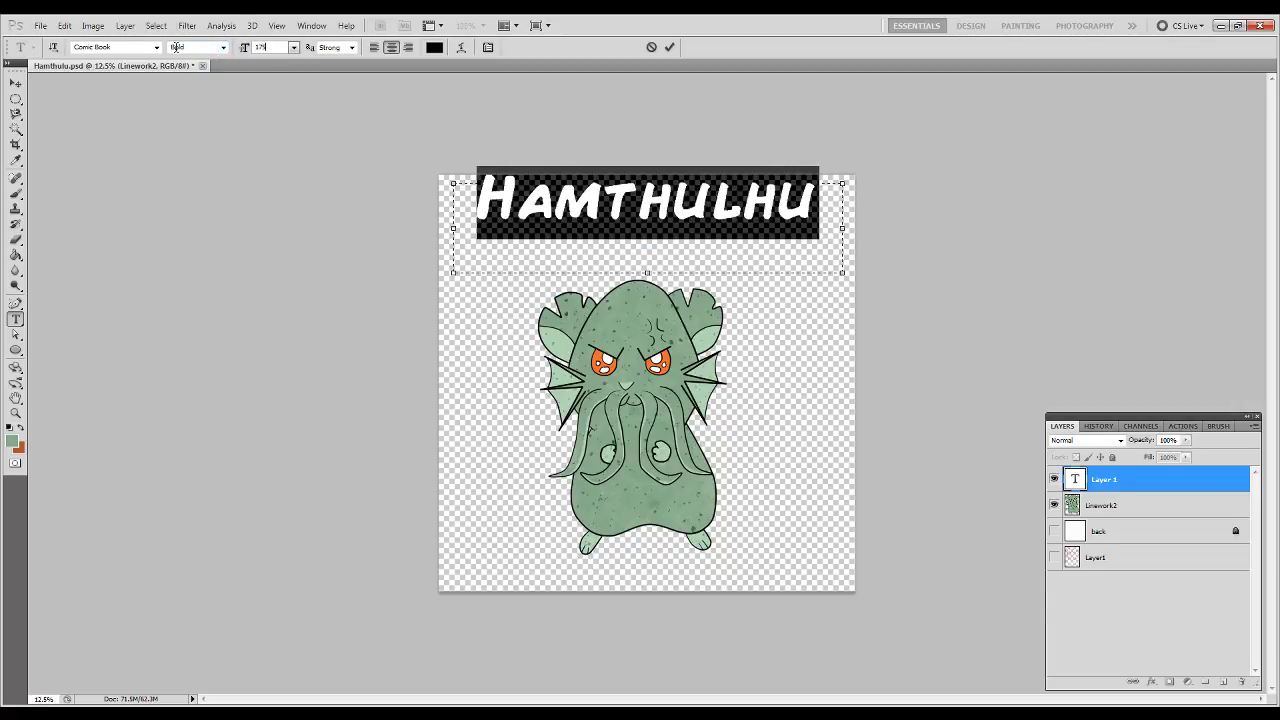
# Warp the title with a horizontal Arc at +34% bend and move it down so it curves over the creature's head.
pyautogui.click(461, 47)
pyautogui.click(345, 226)
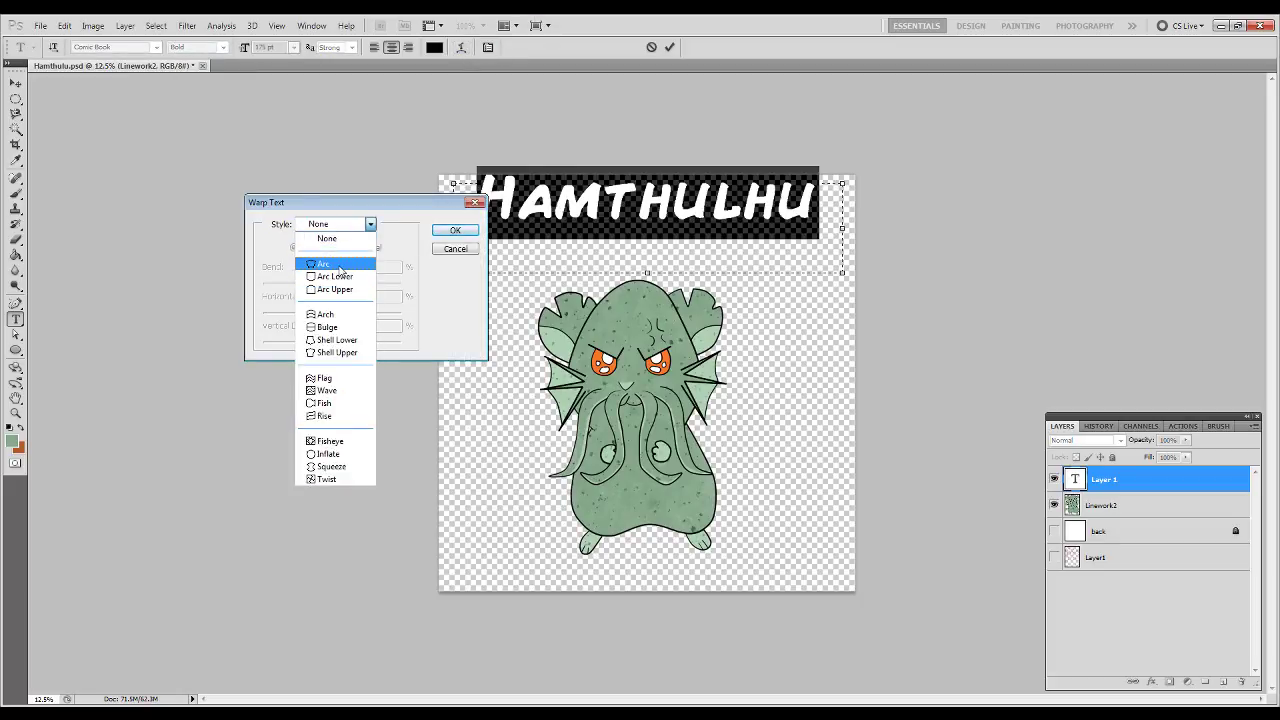
pyautogui.click(338, 258)
pyautogui.moveTo(365, 288); pyautogui.dragTo(356, 288)
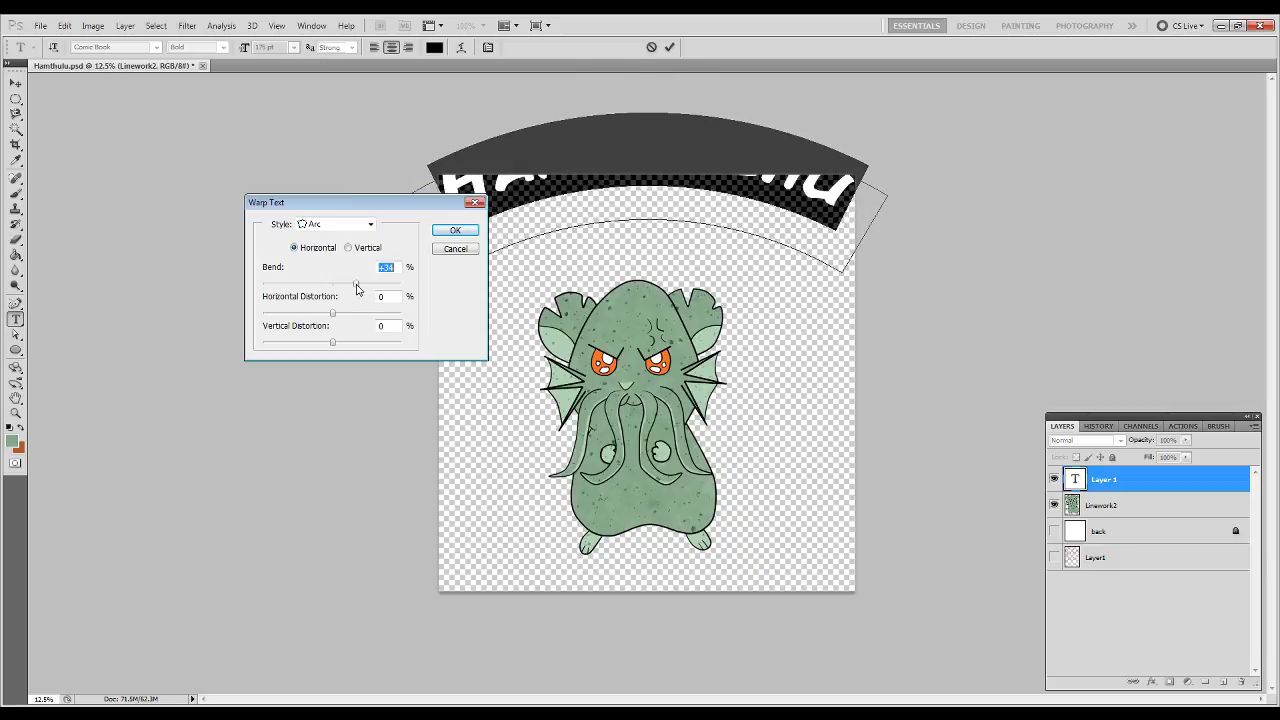
pyautogui.click(453, 230)
pyautogui.click(668, 48)
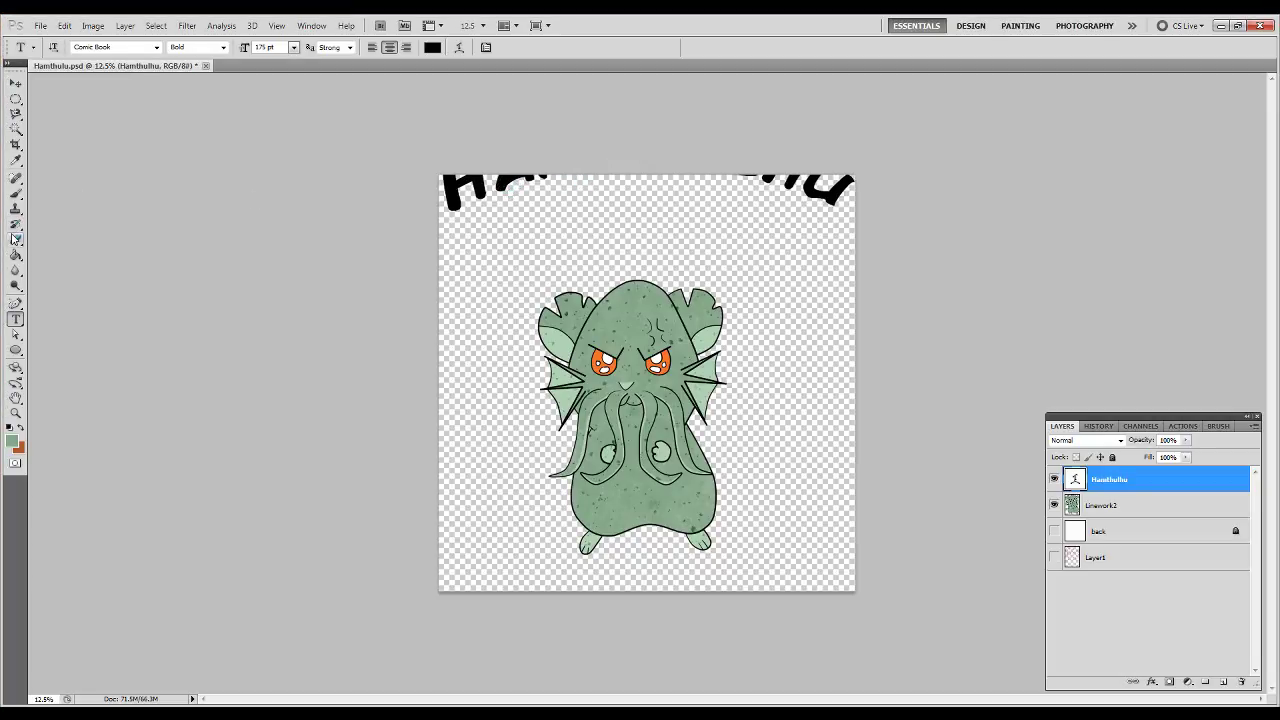
pyautogui.press('v')
pyautogui.moveTo(527, 188); pyautogui.dragTo(527, 260)
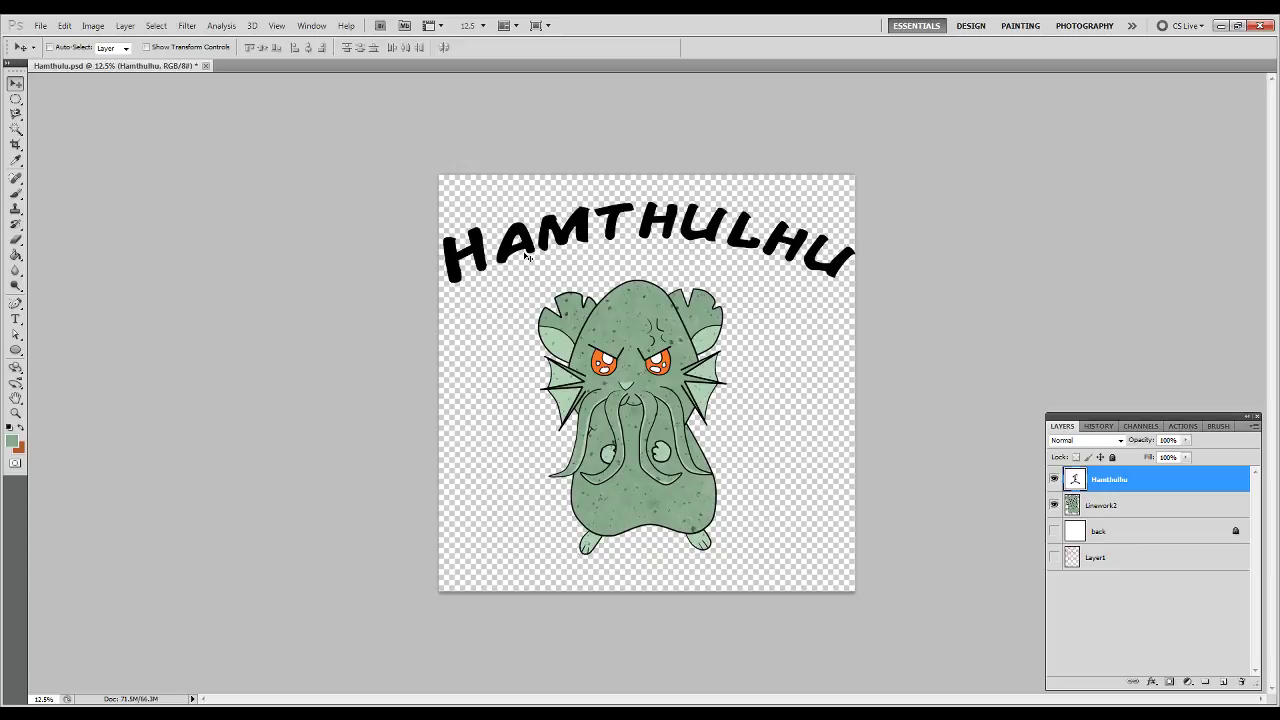
# Recolour the whole "Hamthulhu" title in muted green #66846b, a darker shade of the creature's skin green.
pyautogui.press('t')
pyautogui.click(524, 252)
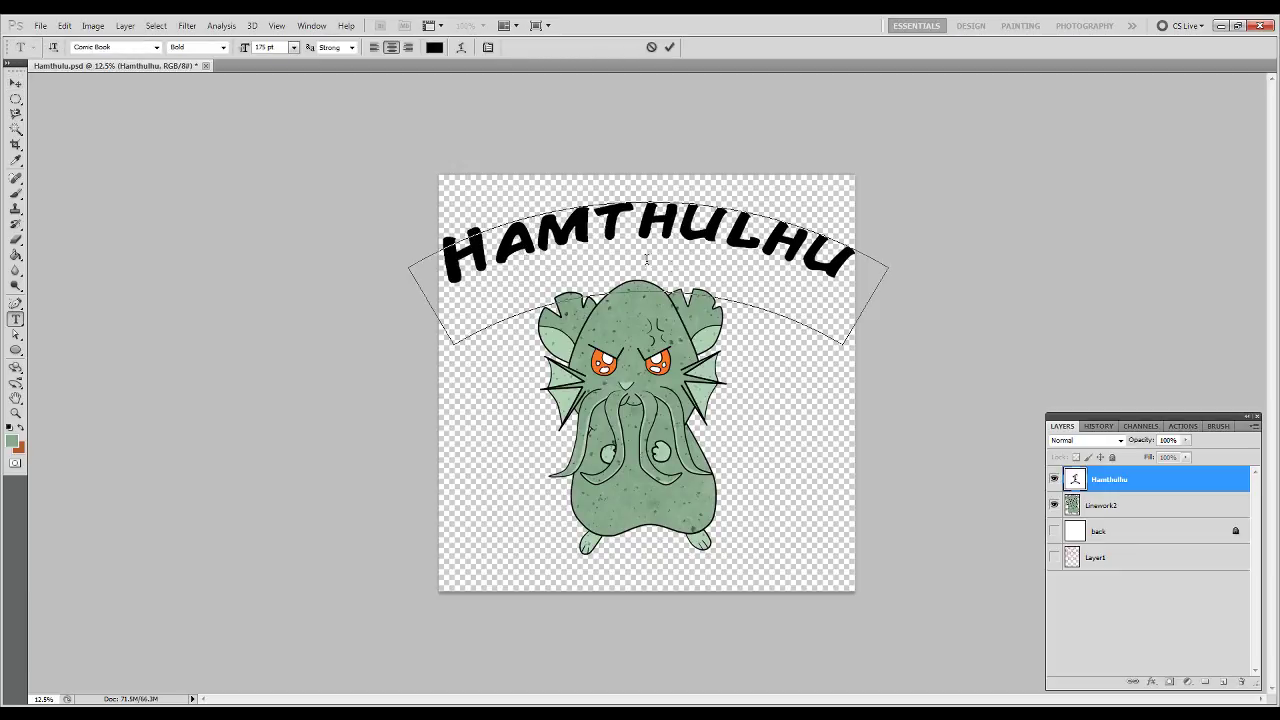
pyautogui.moveTo(866, 268); pyautogui.dragTo(353, 237)
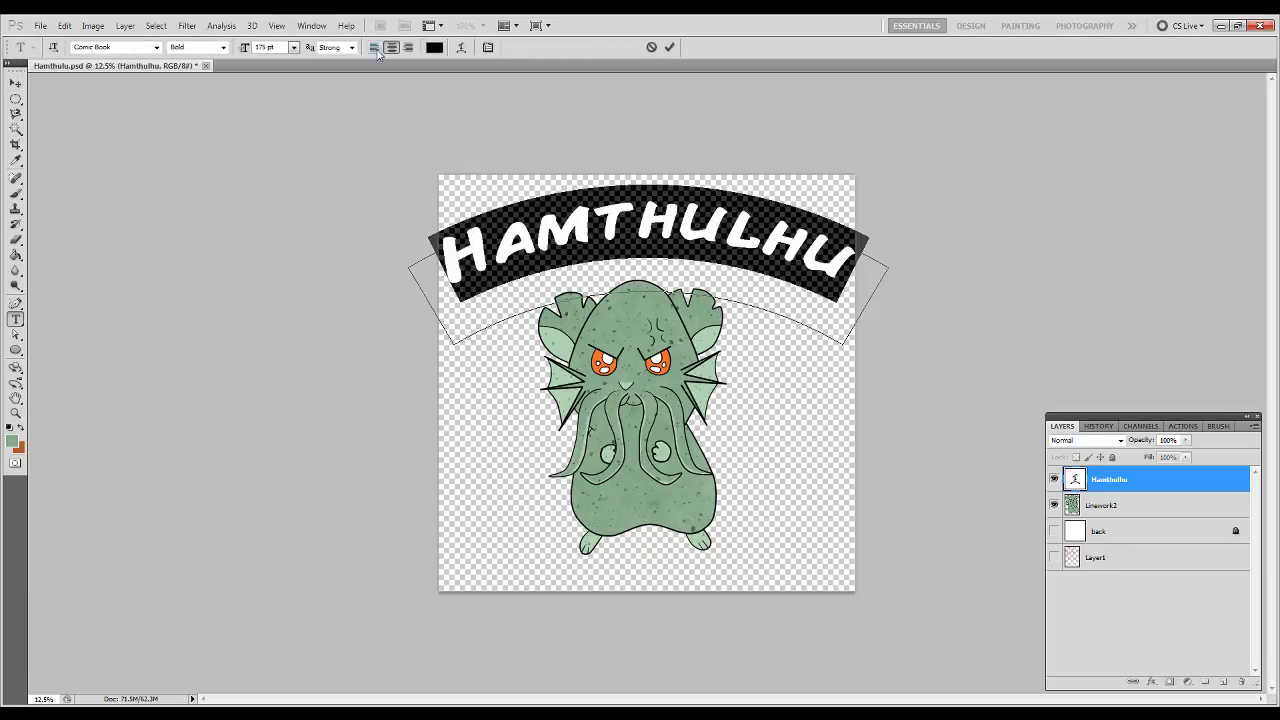
pyautogui.click(434, 47)
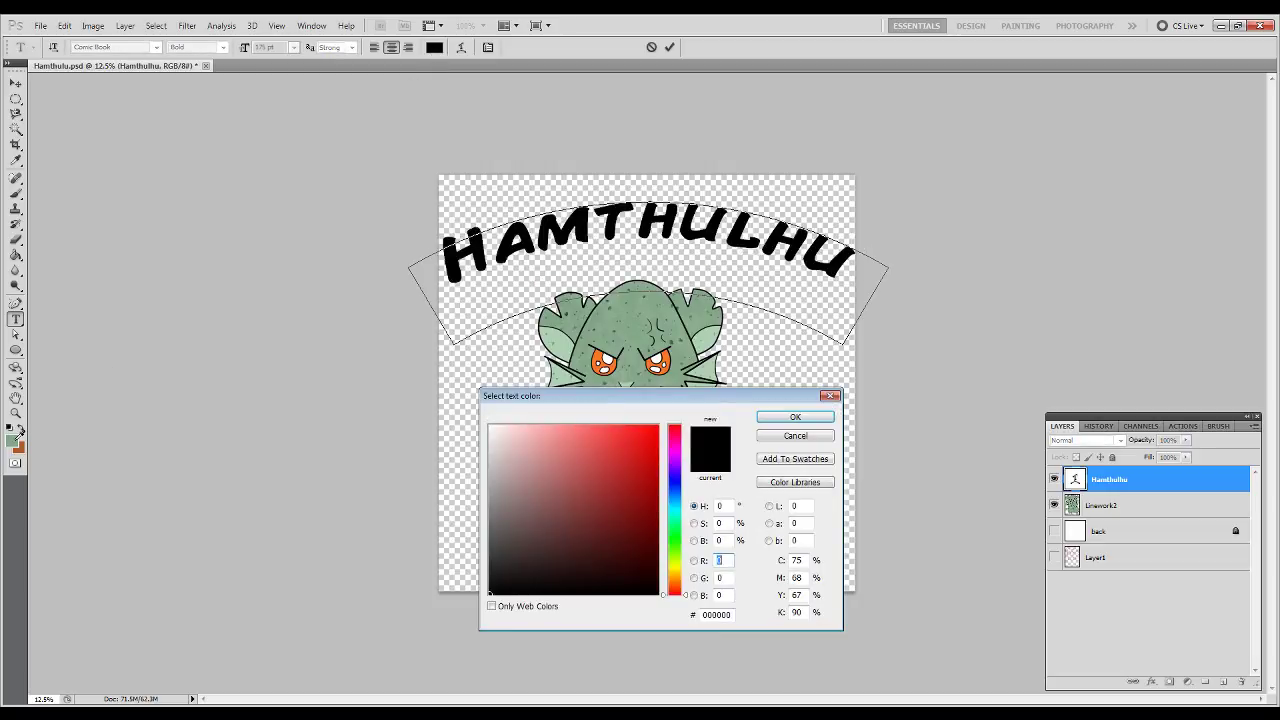
pyautogui.click(12, 439)
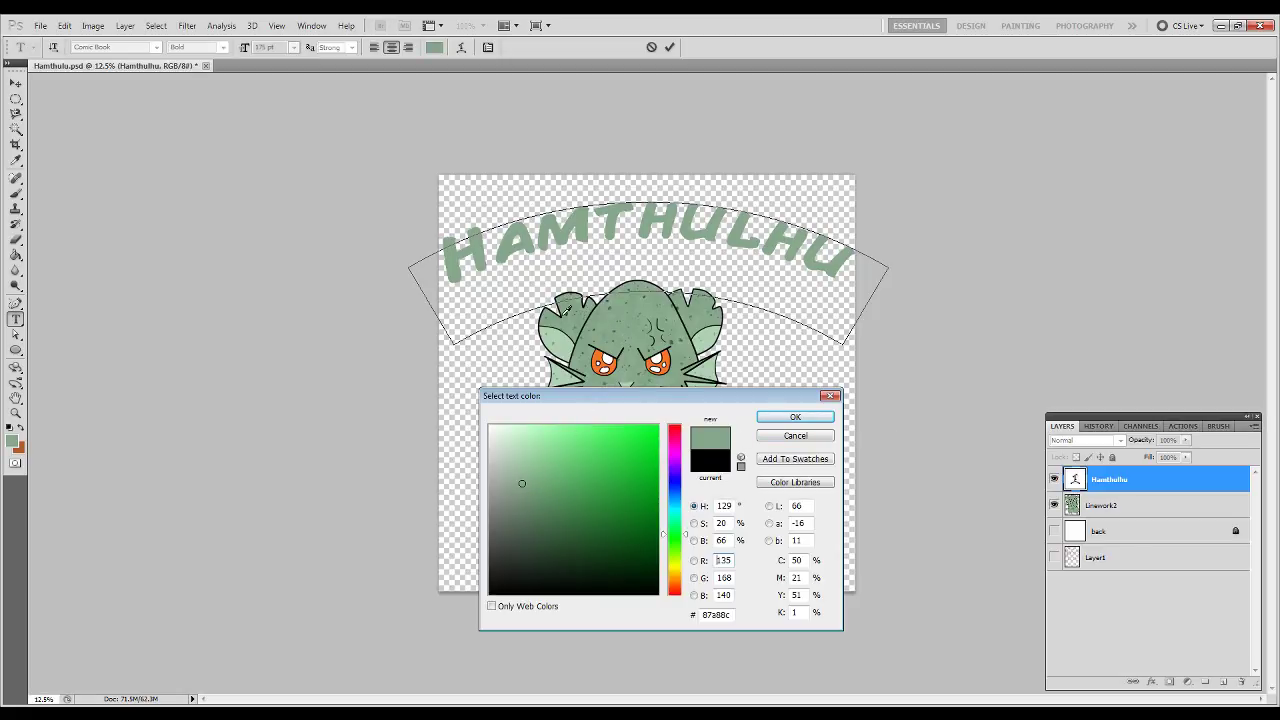
pyautogui.click(571, 310)
pyautogui.click(571, 310)
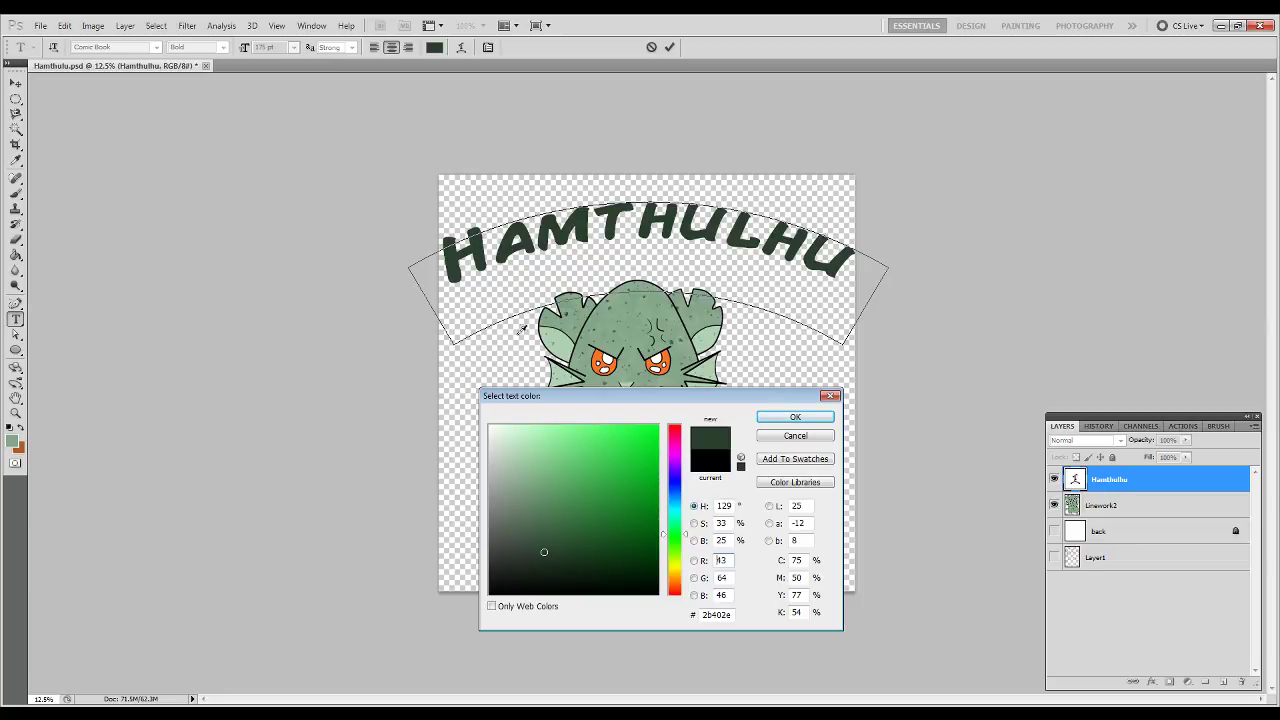
pyautogui.click(606, 316)
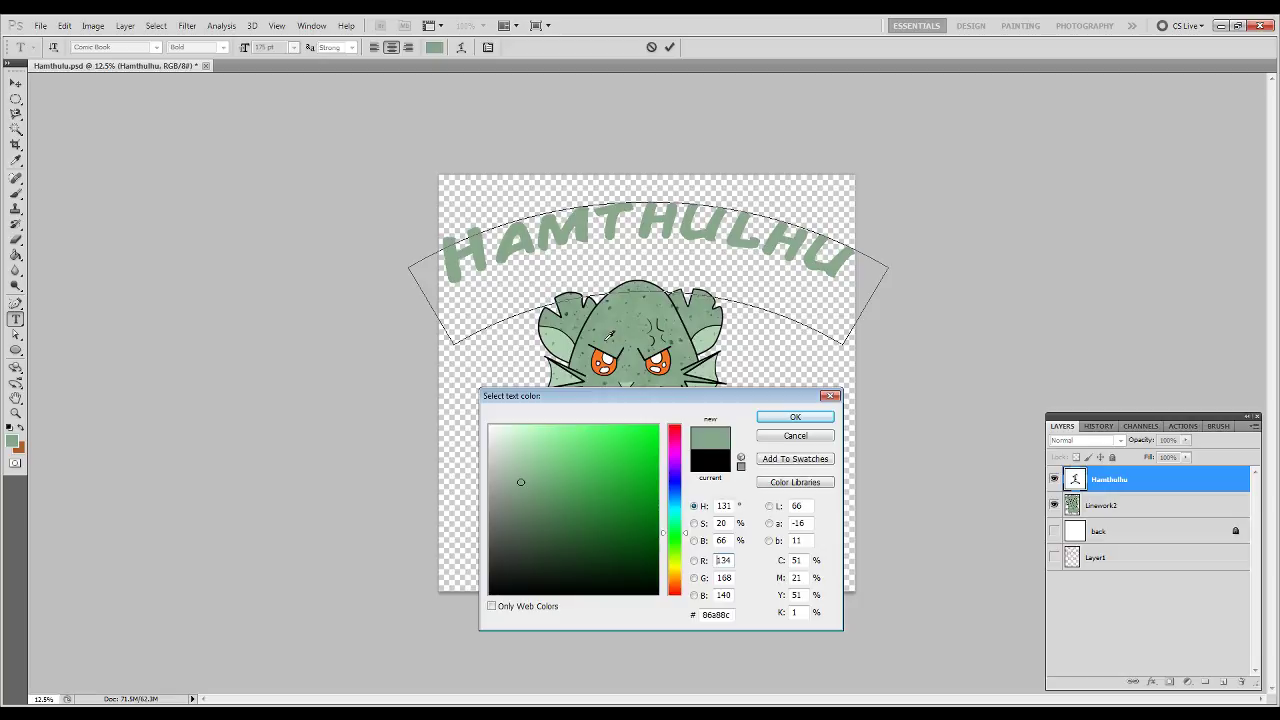
pyautogui.click(13, 440)
pyautogui.moveTo(527, 488); pyautogui.dragTo(527, 507)
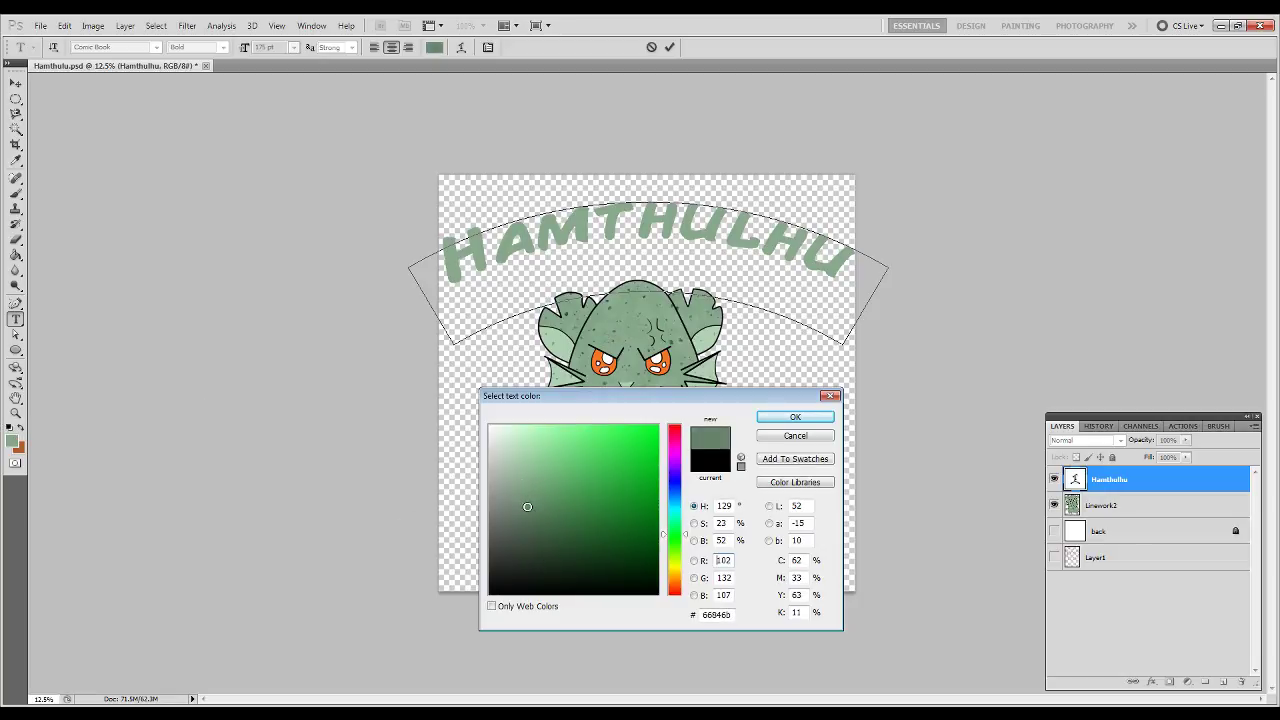
pyautogui.click(795, 416)
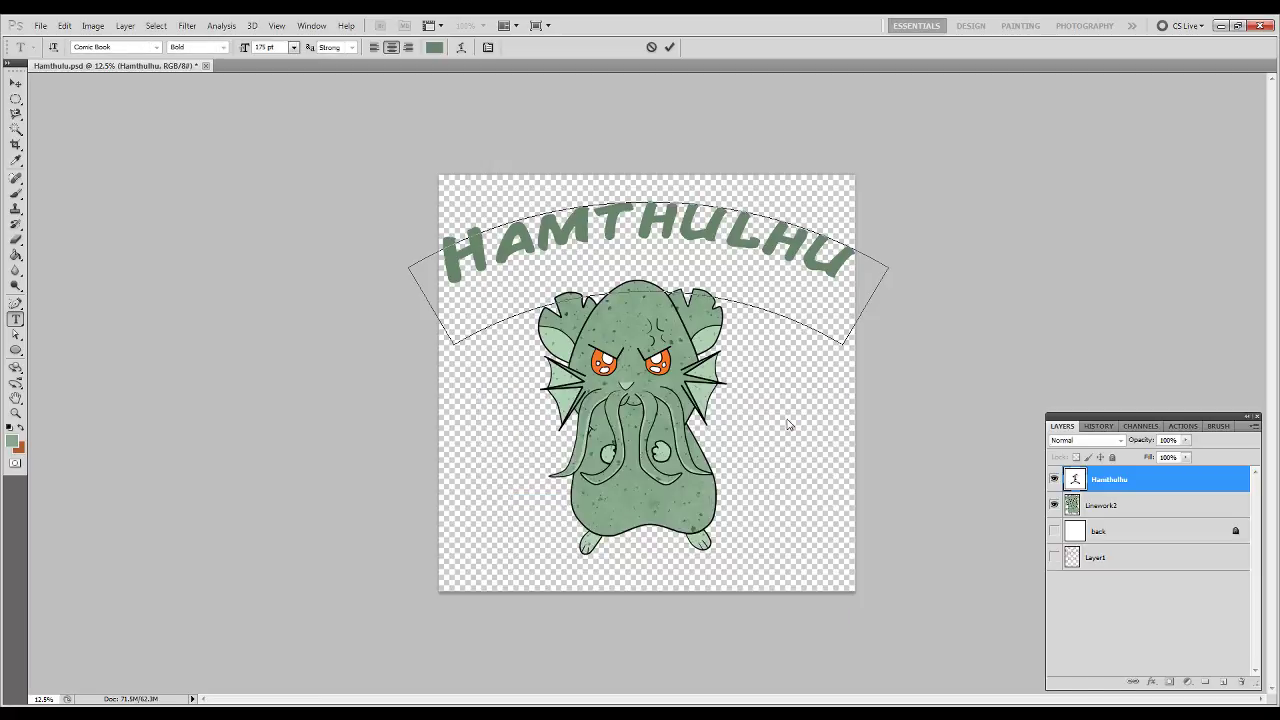
# Reduce the title's Arc warp bend to +31% and add a slight vertical distortion.
pyautogui.click(461, 47)
pyautogui.moveTo(356, 285); pyautogui.dragTo(355, 289)
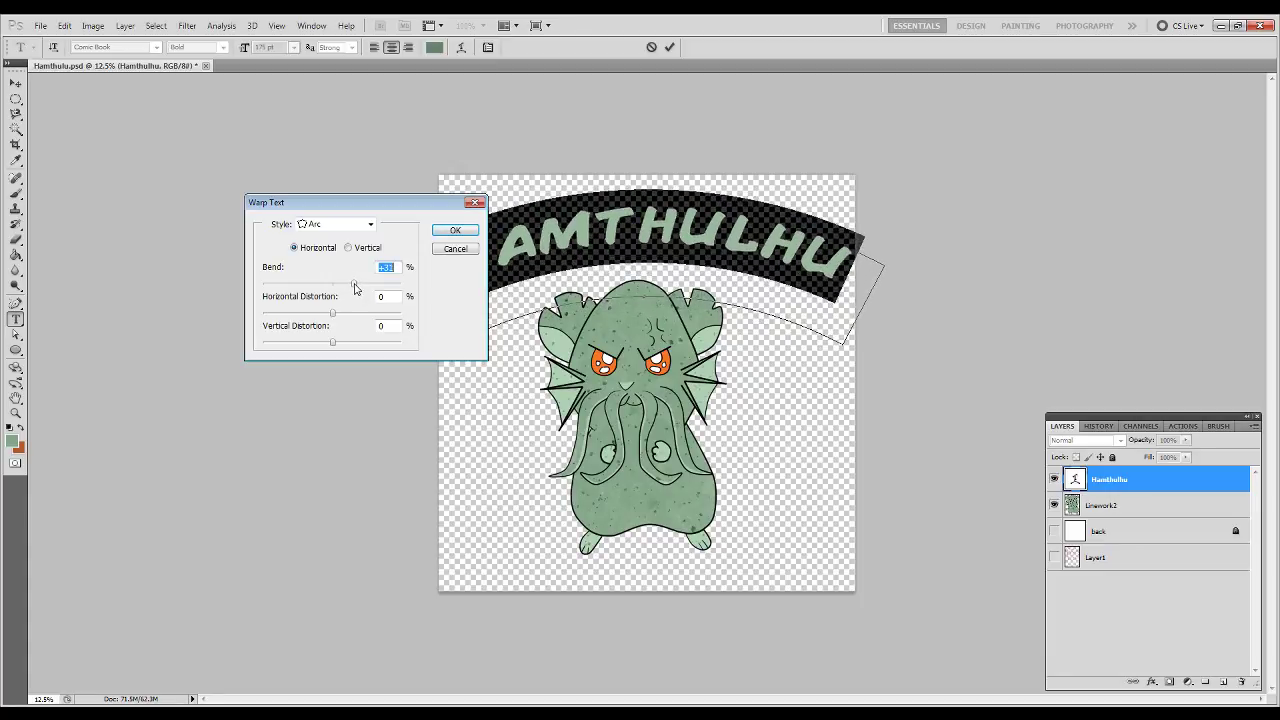
pyautogui.click(334, 312)
pyautogui.moveTo(332, 343); pyautogui.dragTo(336, 346)
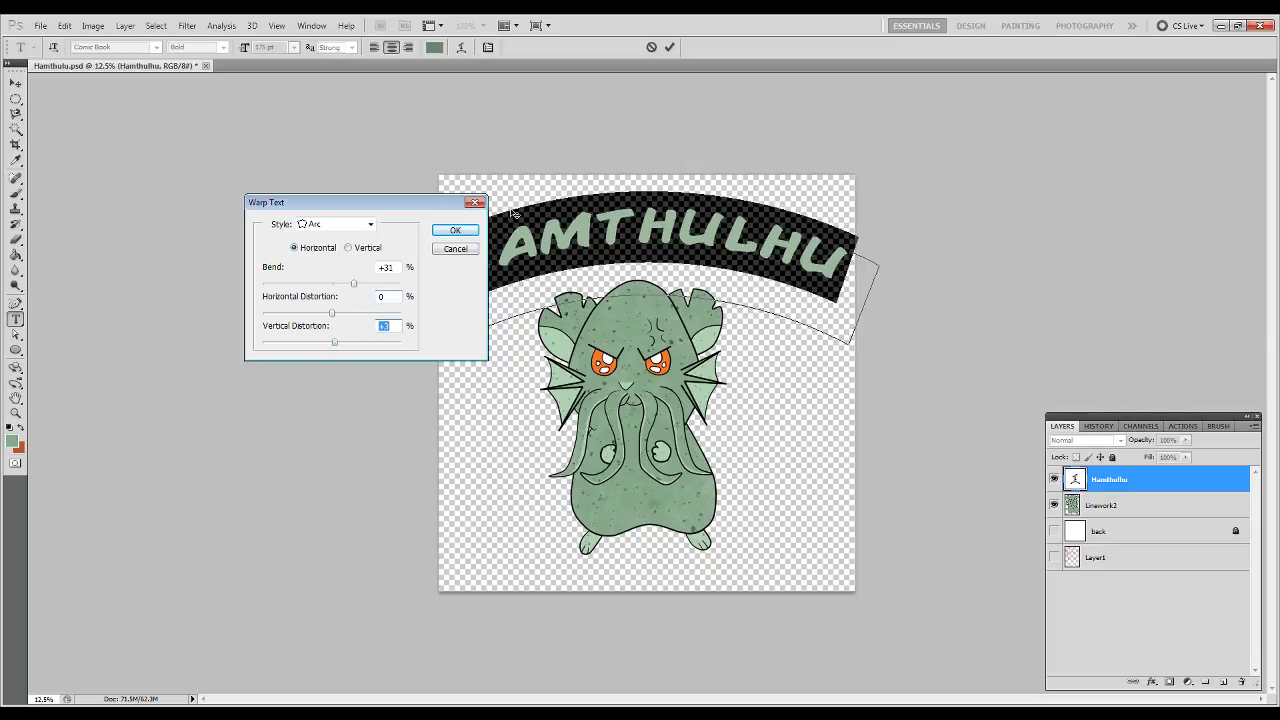
pyautogui.click(455, 230)
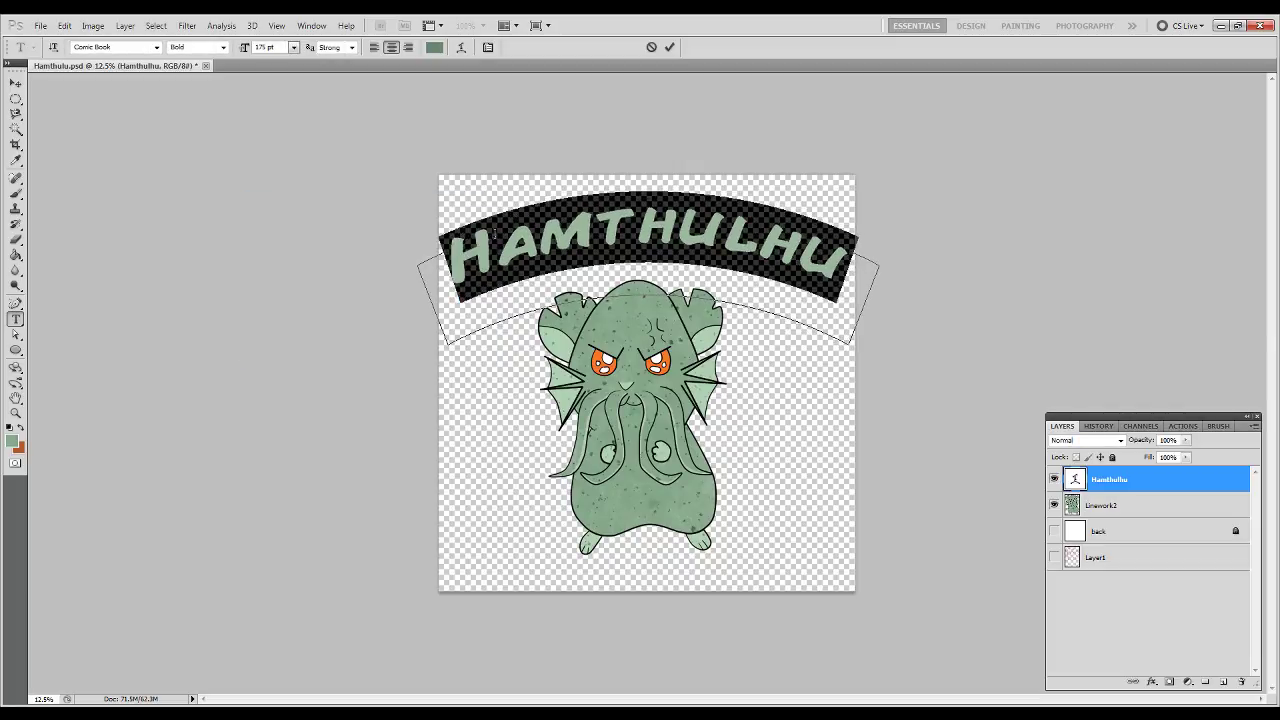
# Change the font of the whole title to MV Boli.
pyautogui.click(156, 47)
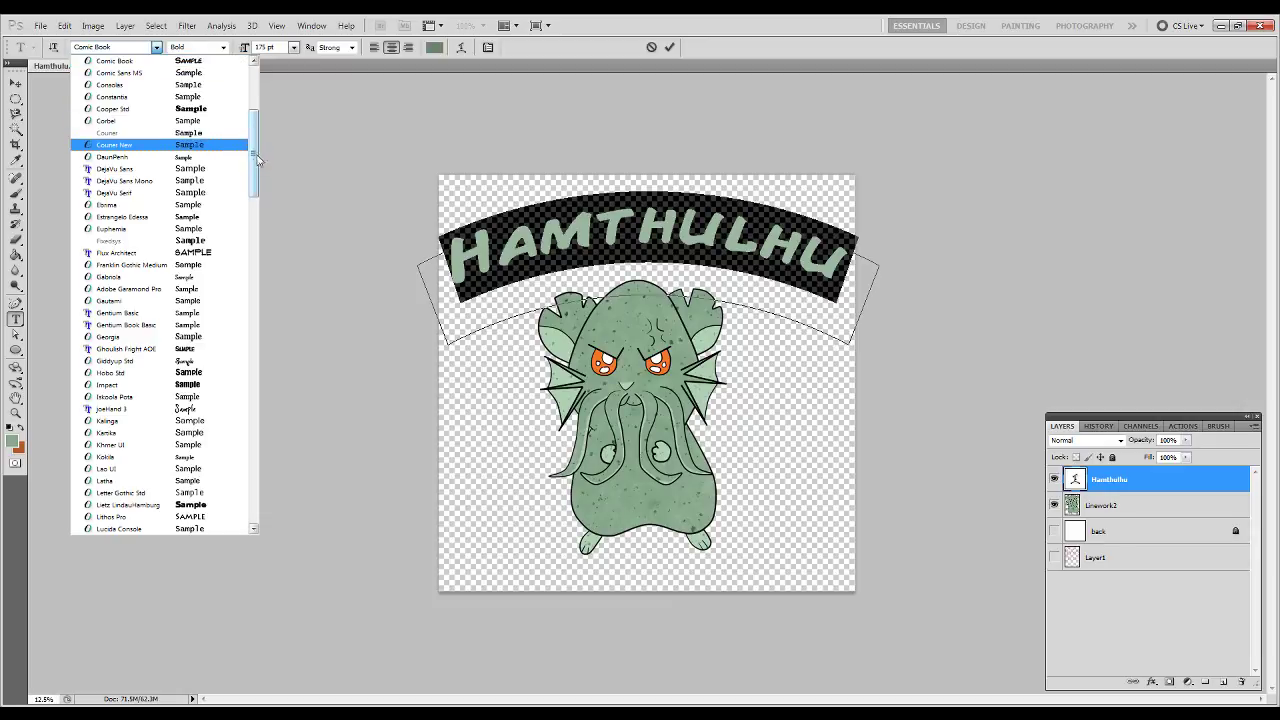
pyautogui.scroll(-2, 203, 398)
pyautogui.scroll(-5, 203, 398)
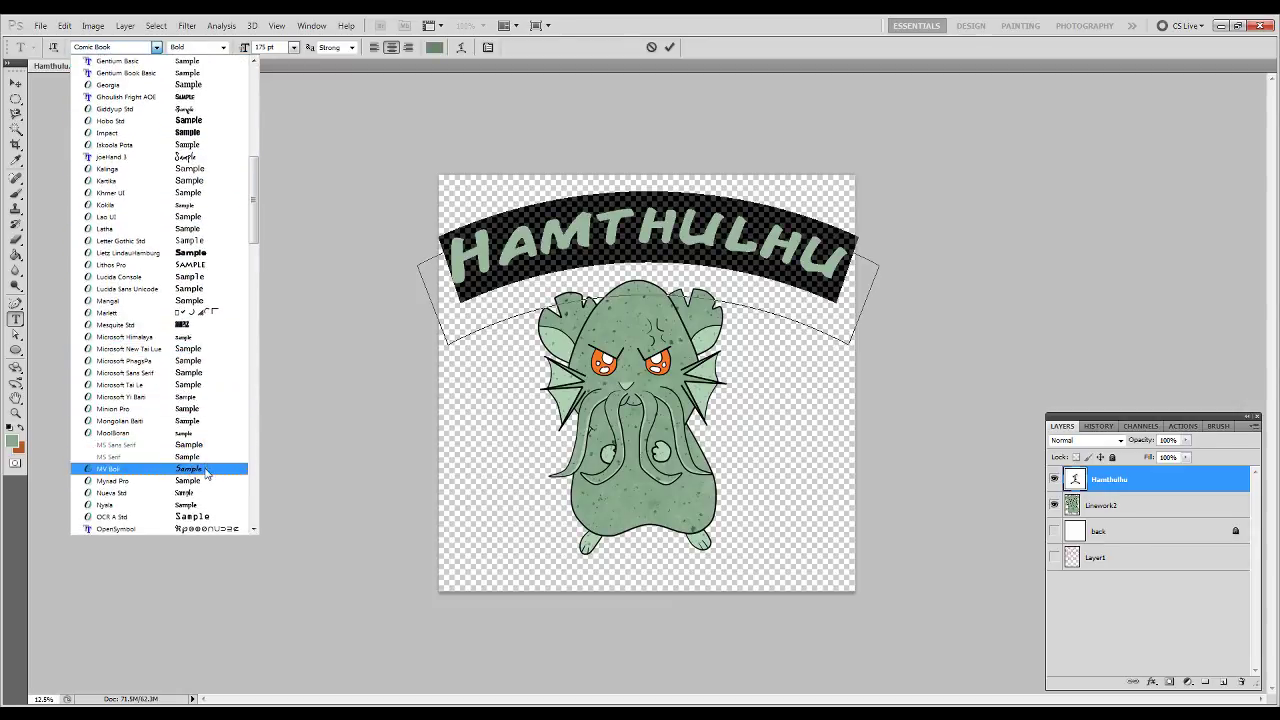
pyautogui.click(206, 468)
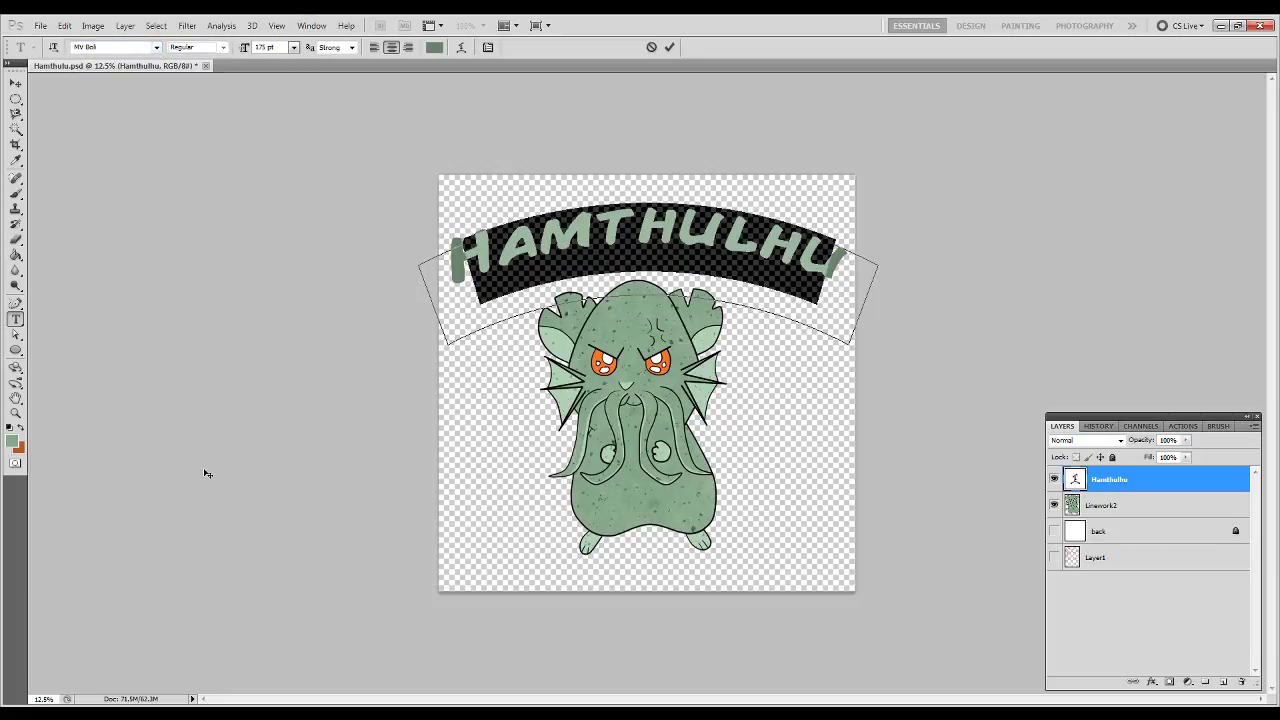
# Switch the whole title's font to Cat Women and commit the text.
pyautogui.click(156, 48)
pyautogui.moveTo(257, 285); pyautogui.dragTo(255, 90)
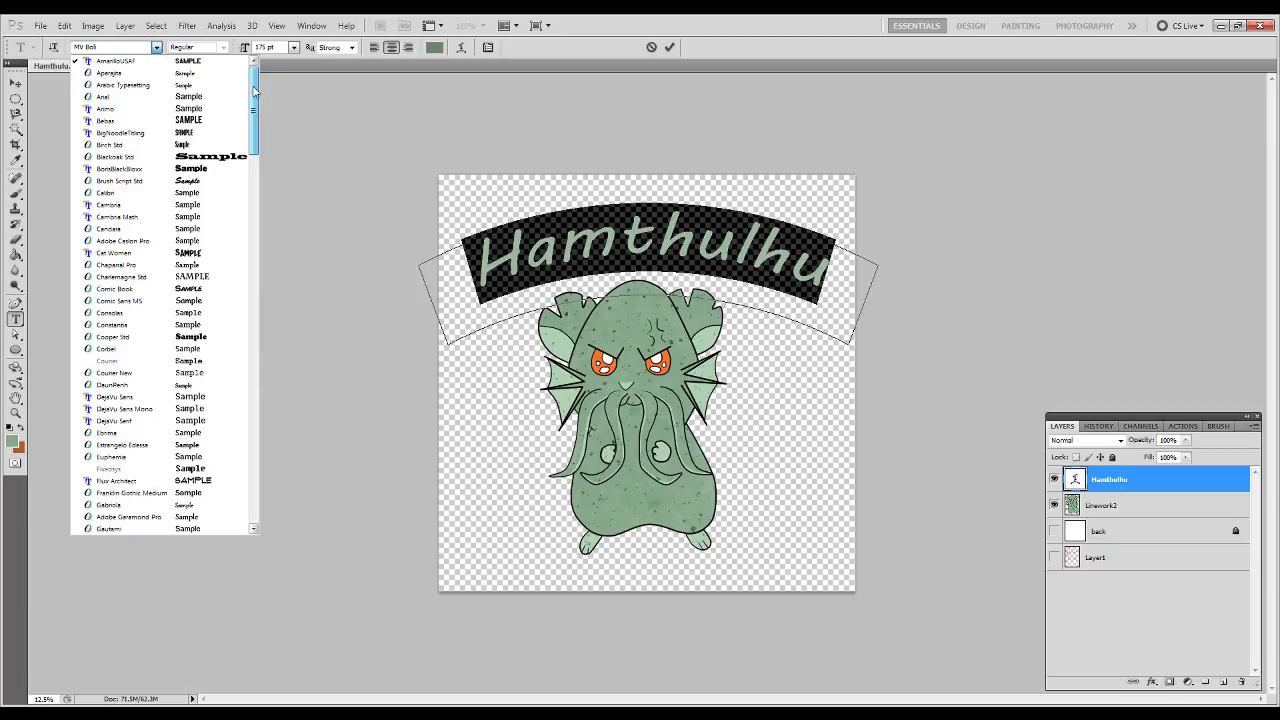
pyautogui.click(188, 253)
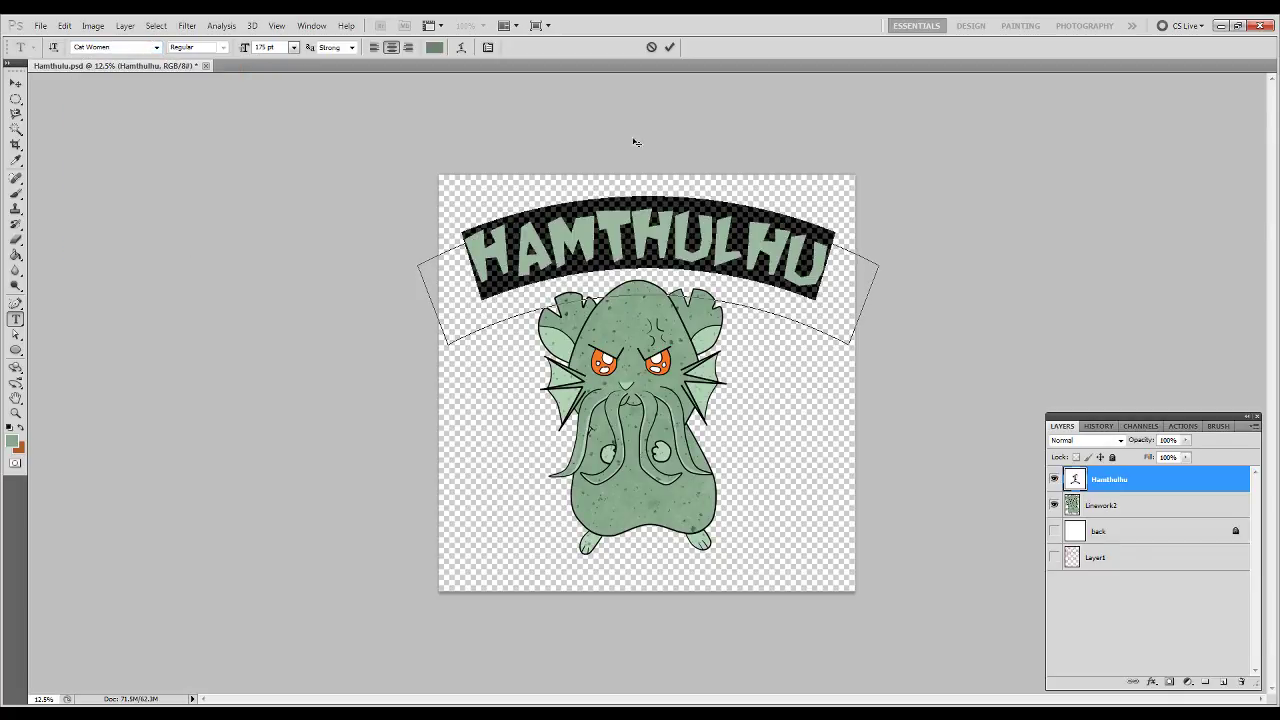
pyautogui.click(672, 47)
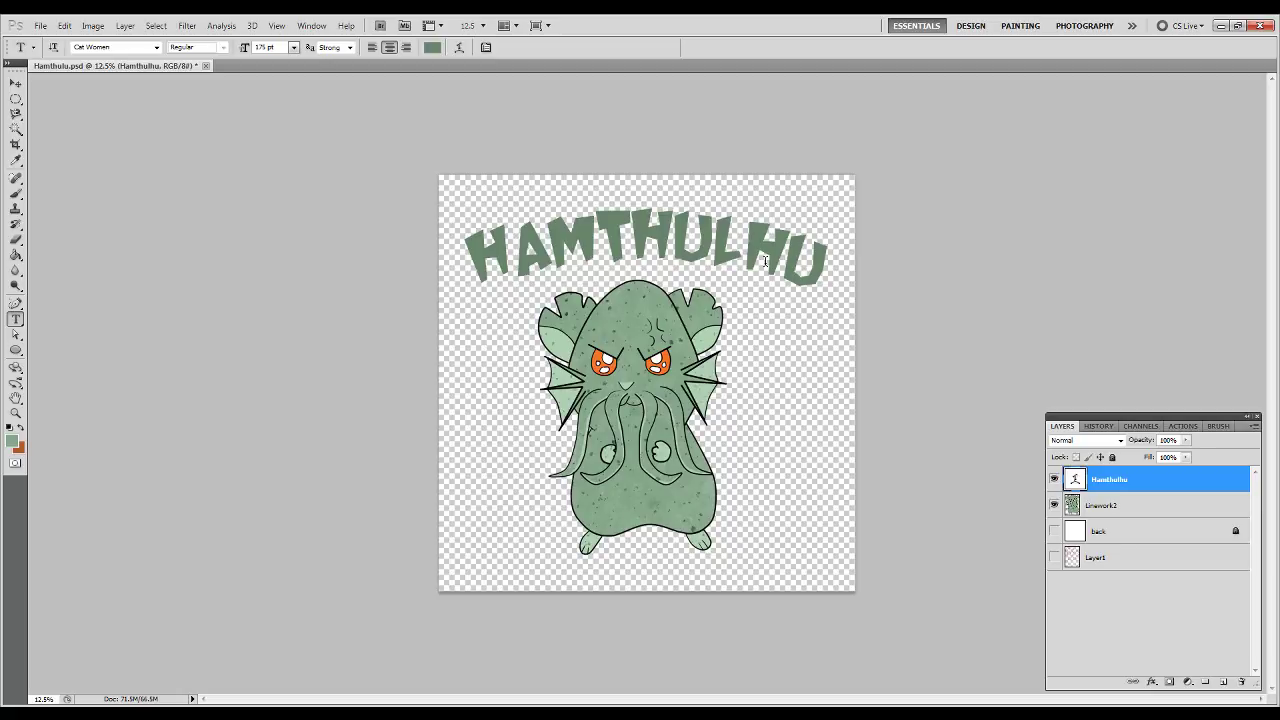
# Try Small Caps on the whole title and turn it off again.
pyautogui.click(765, 261)
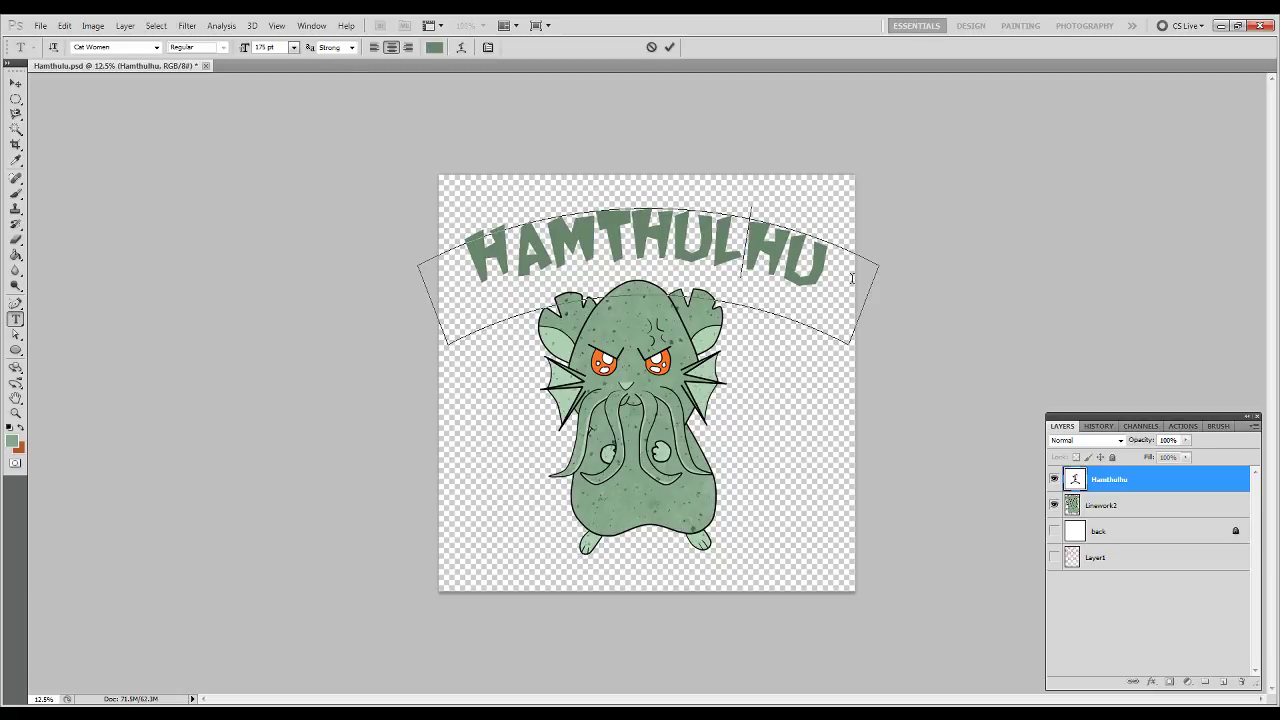
pyautogui.hotkey('ctrl', 'a')
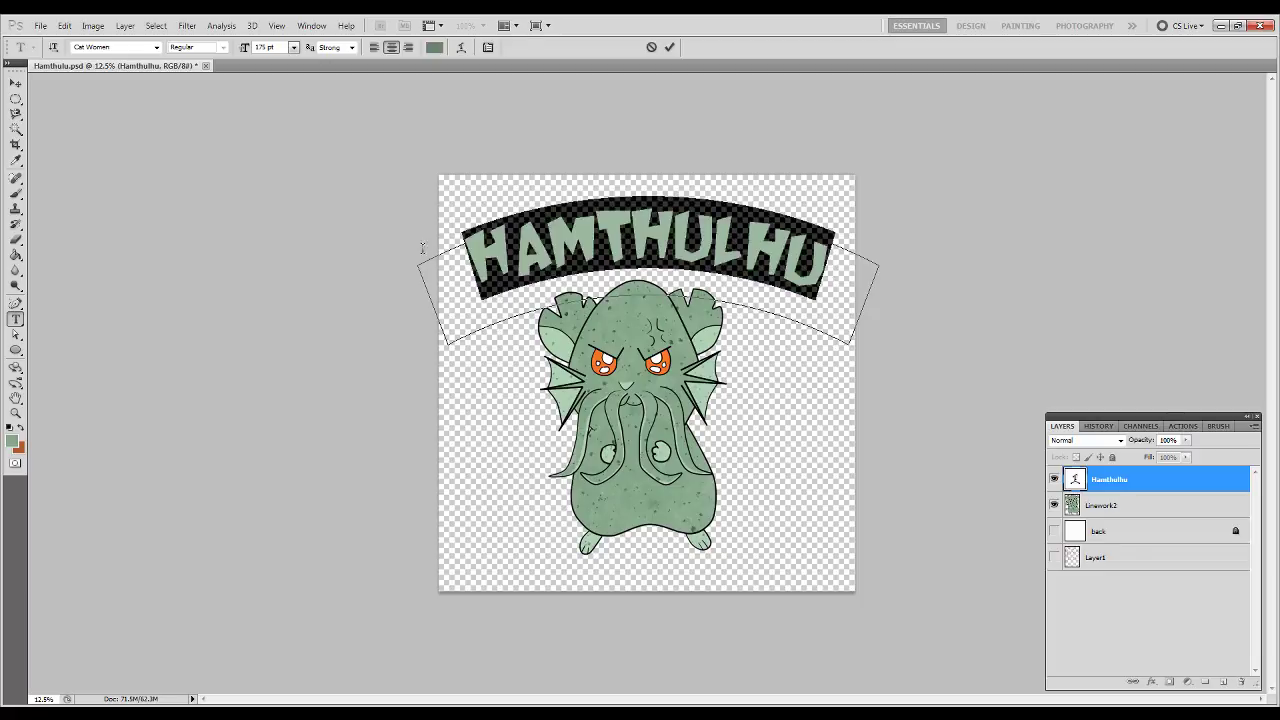
pyautogui.click(486, 47)
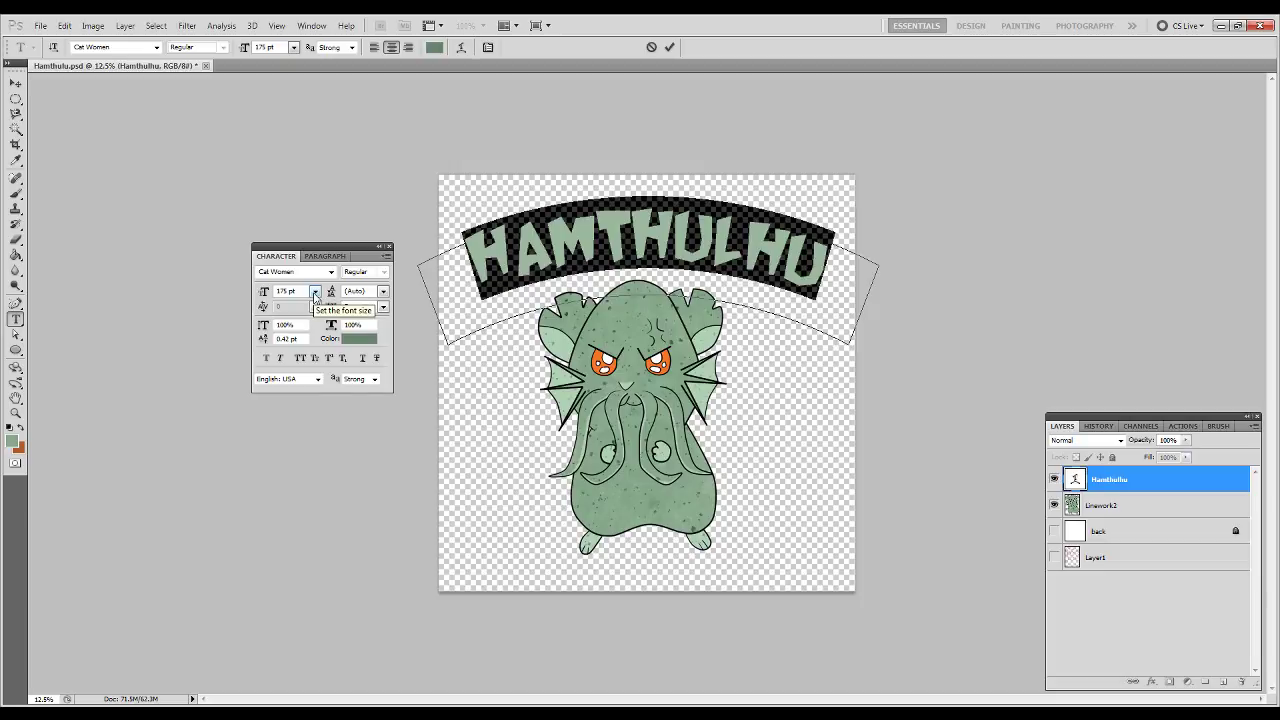
pyautogui.click(315, 359)
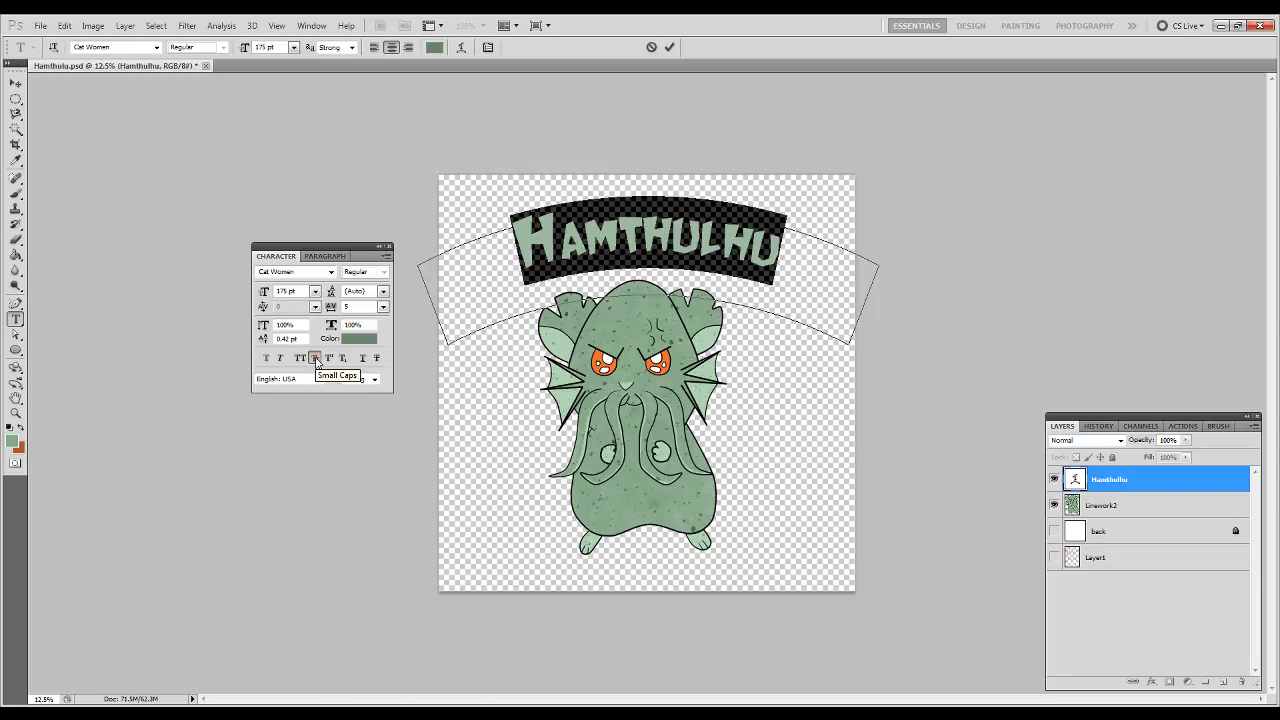
pyautogui.click(316, 361)
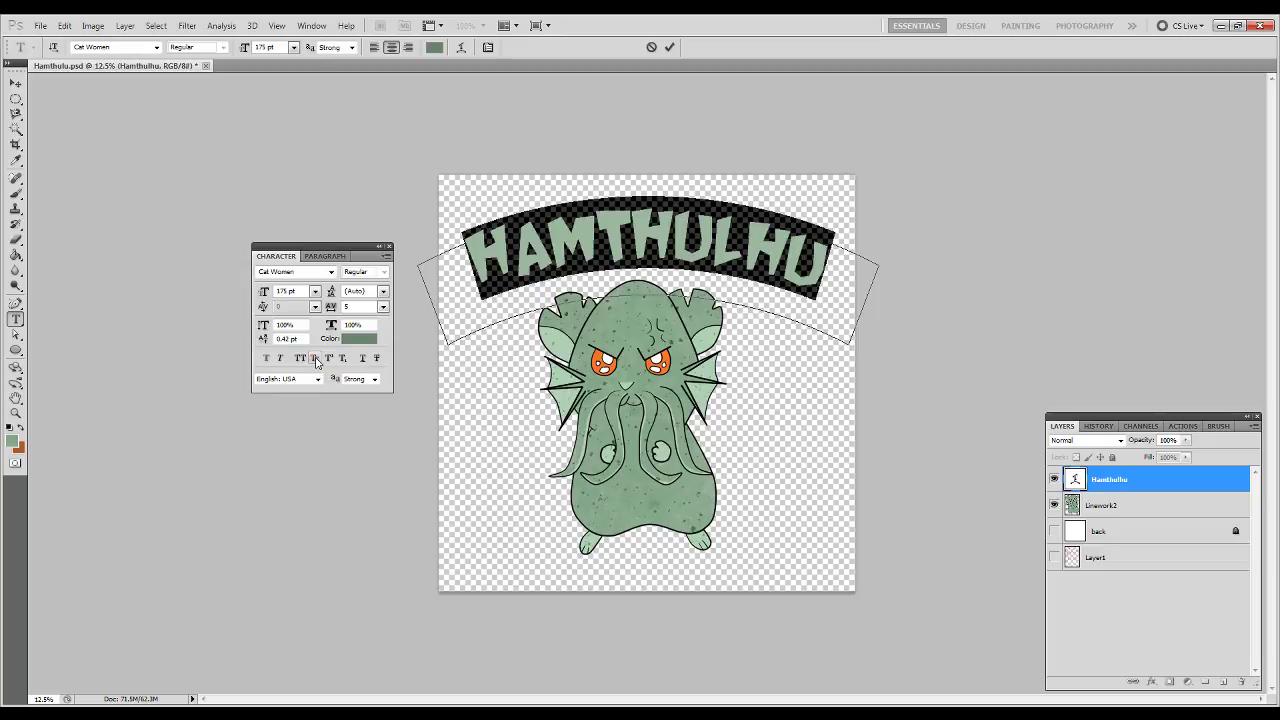
pyautogui.click(316, 359)
pyautogui.click(316, 359)
# Set the whole title's font to Ghoulish Fright AOE and commit the text.
pyautogui.click(331, 272)
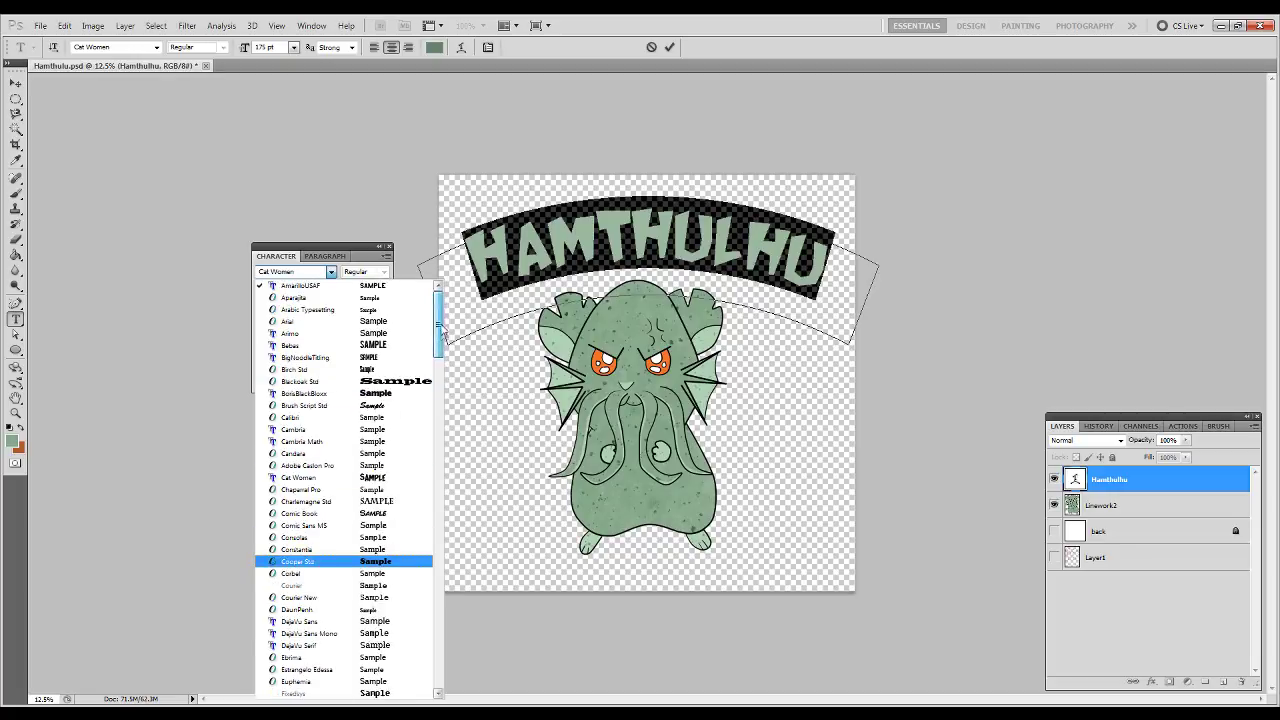
pyautogui.moveTo(441, 315); pyautogui.dragTo(428, 380)
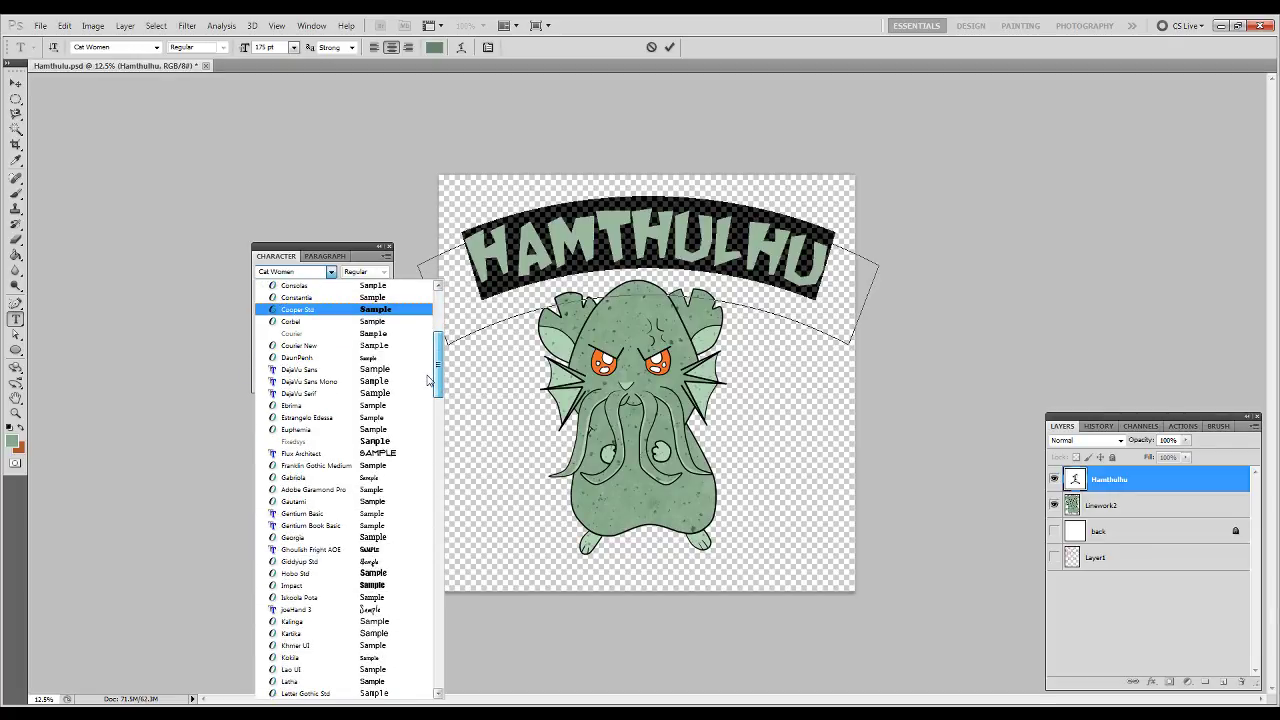
pyautogui.click(312, 549)
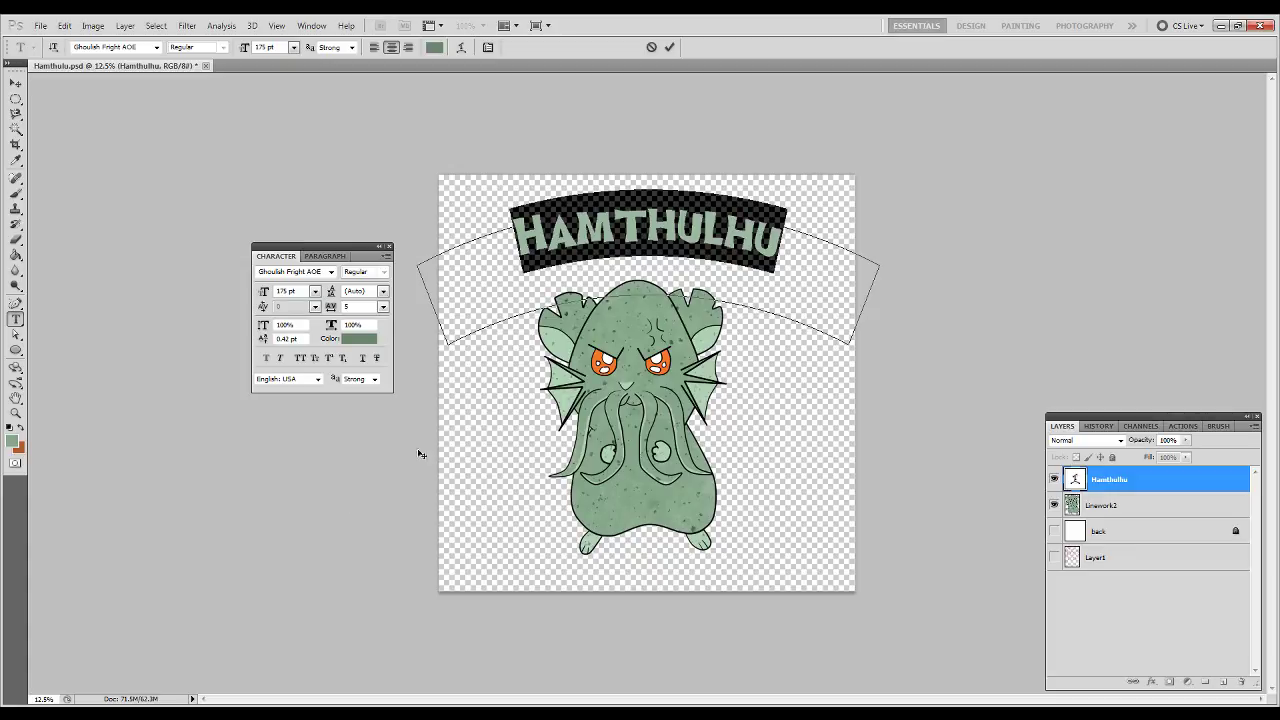
pyautogui.click(669, 47)
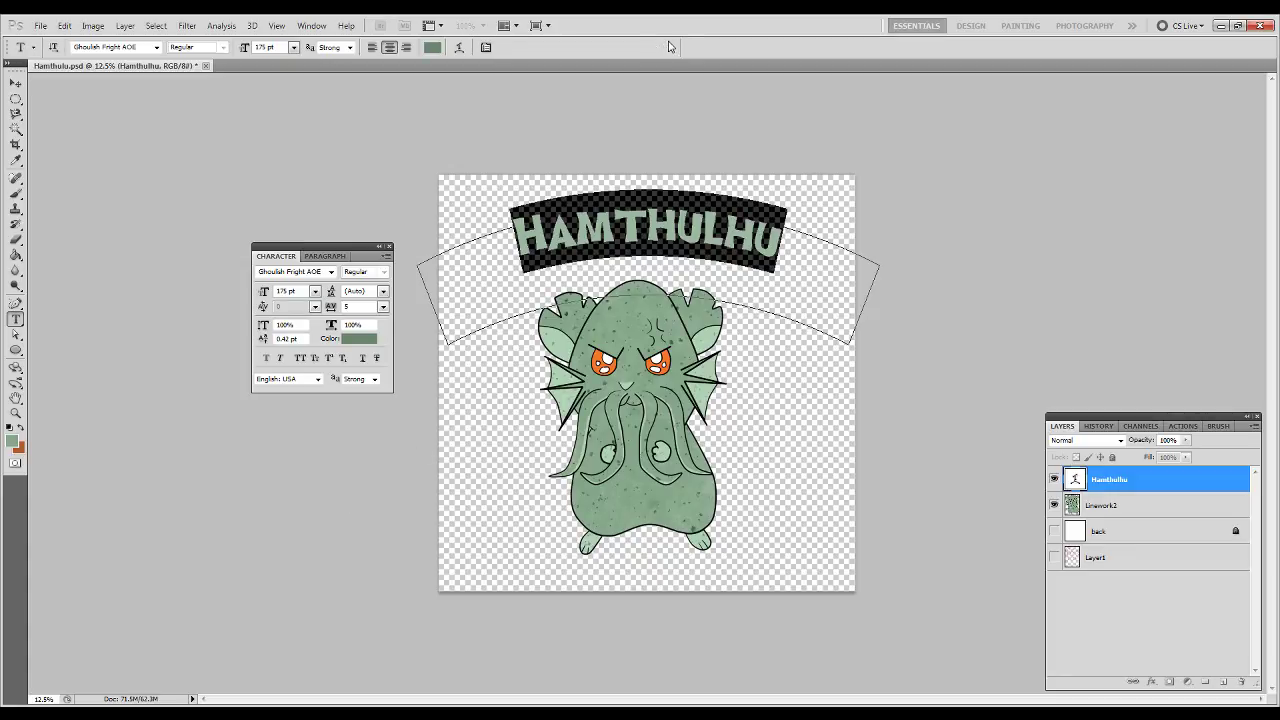
# Darken the whole title's green and sample the new shade from the lettering as the foreground colour.
pyautogui.click(686, 270)
pyautogui.hotkey('ctrl', 'a')
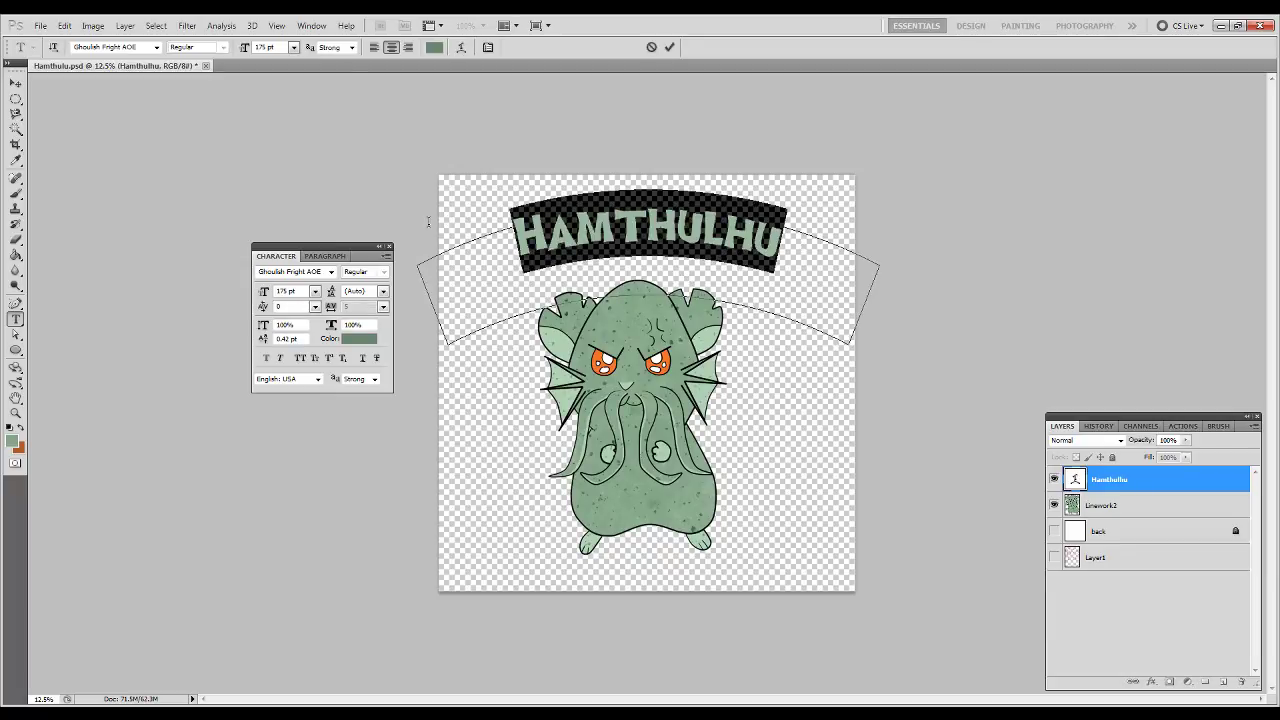
pyautogui.click(433, 48)
pyautogui.moveTo(530, 524)
pyautogui.mouseDown()
pyautogui.moveTo(542, 532)
pyautogui.moveTo(535, 518)
pyautogui.mouseUp()
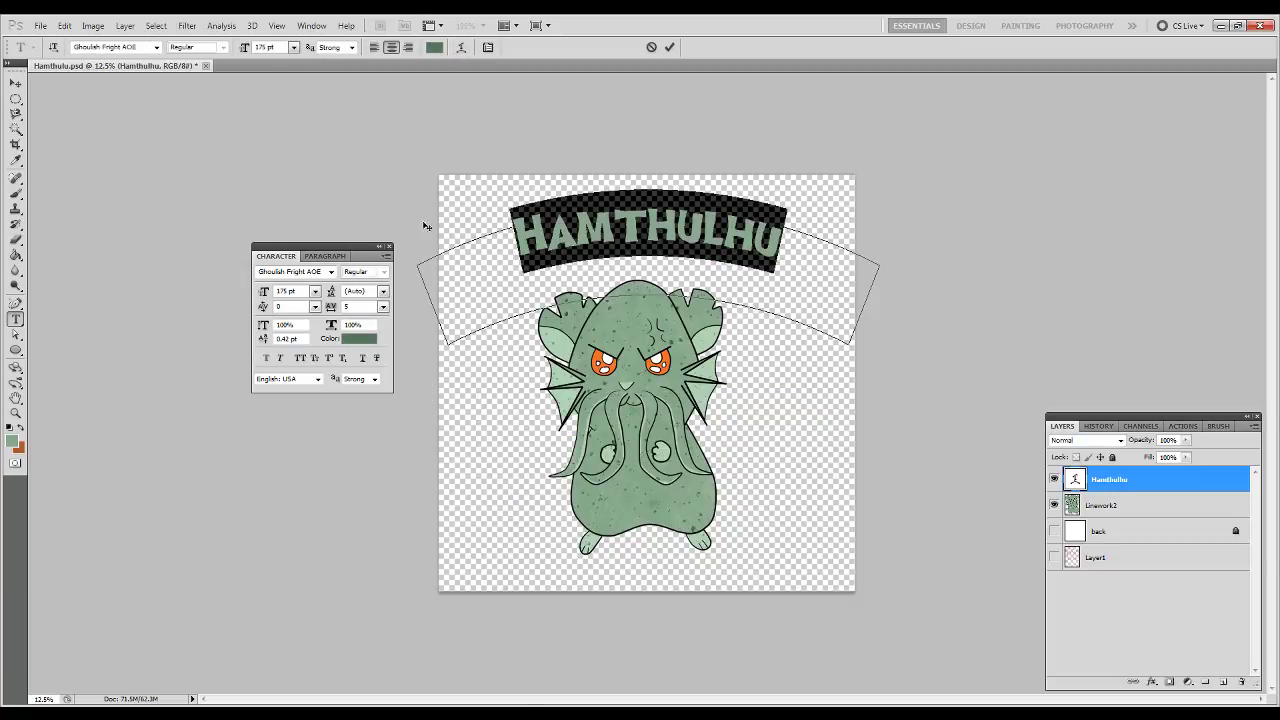
pyautogui.click(669, 47)
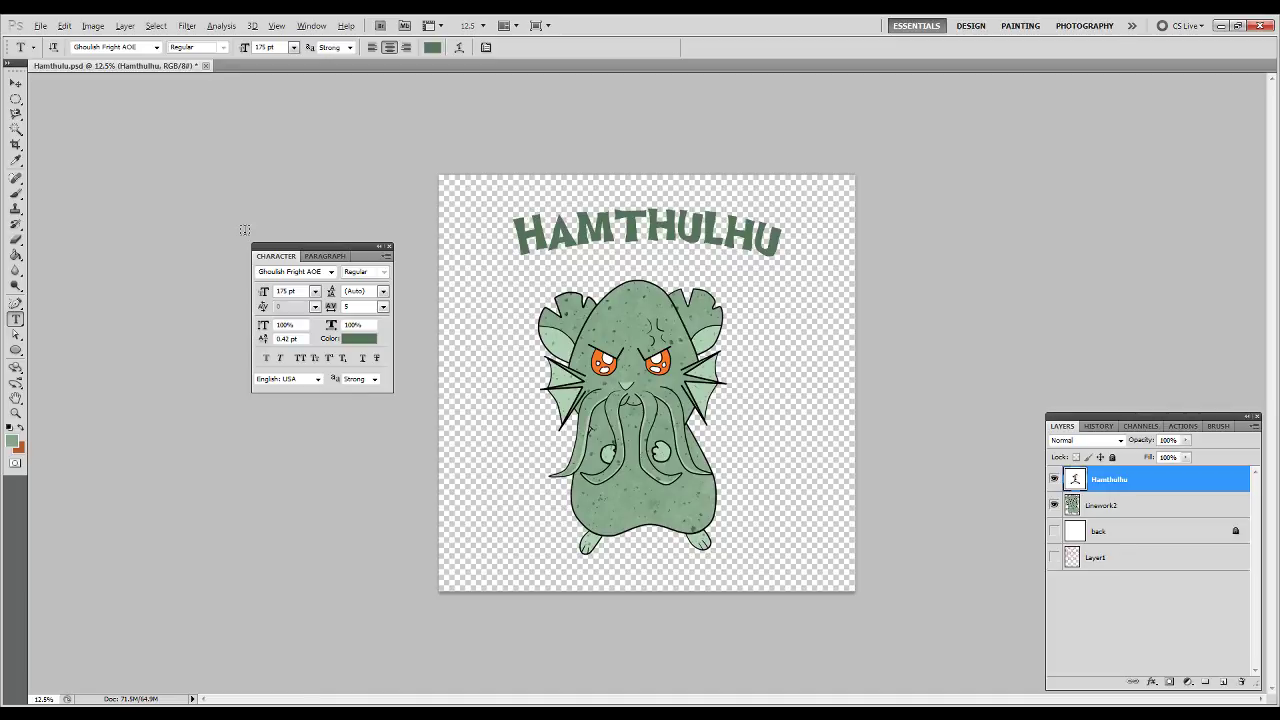
pyautogui.click(15, 193)
pyautogui.keyDown('alt'); pyautogui.click(539, 232); pyautogui.keyUp('alt')
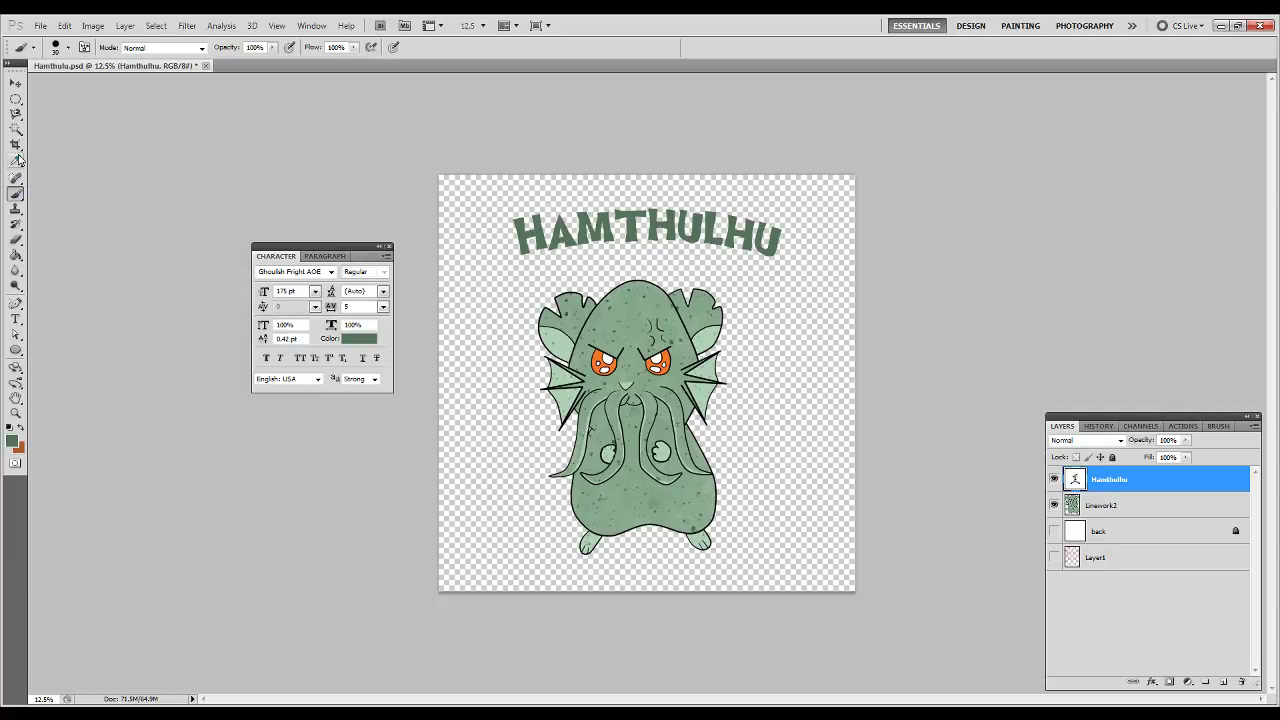
# Increase the title's Arc warp bend beyond +38% for a stronger curve, with vertical distortion at 0%, and commit the text.
pyautogui.click(16, 319)
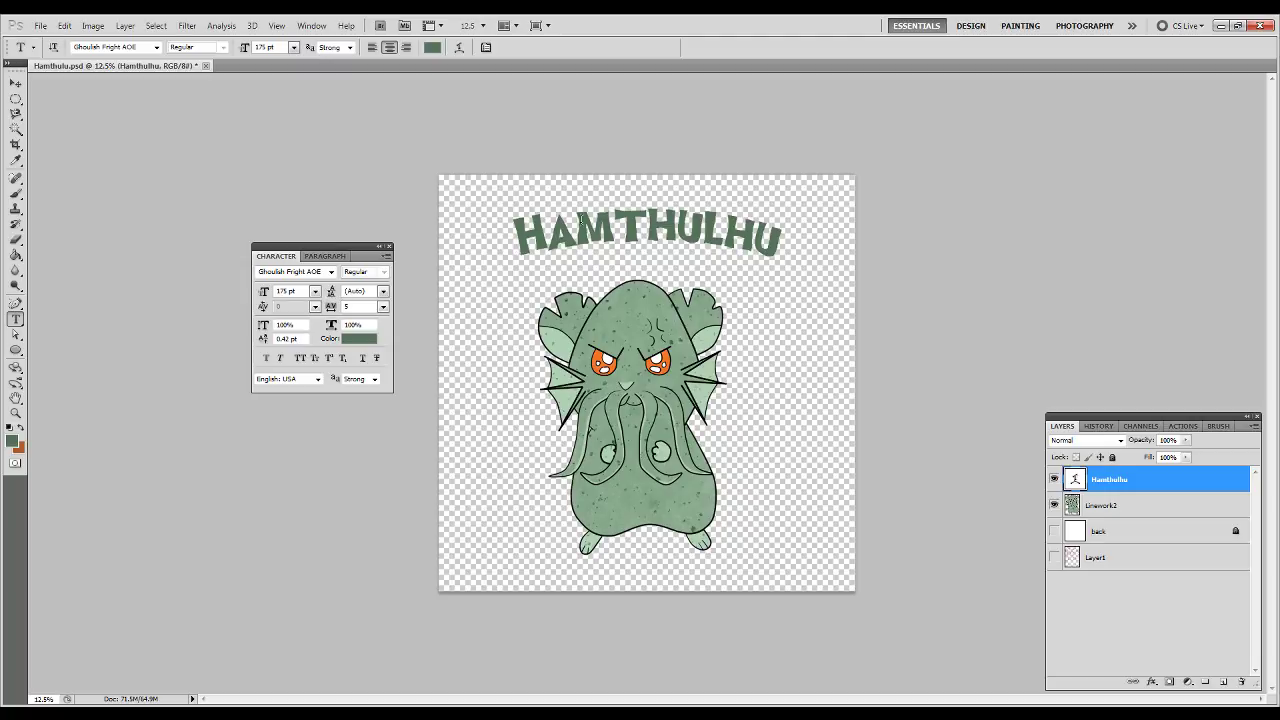
pyautogui.click(576, 225)
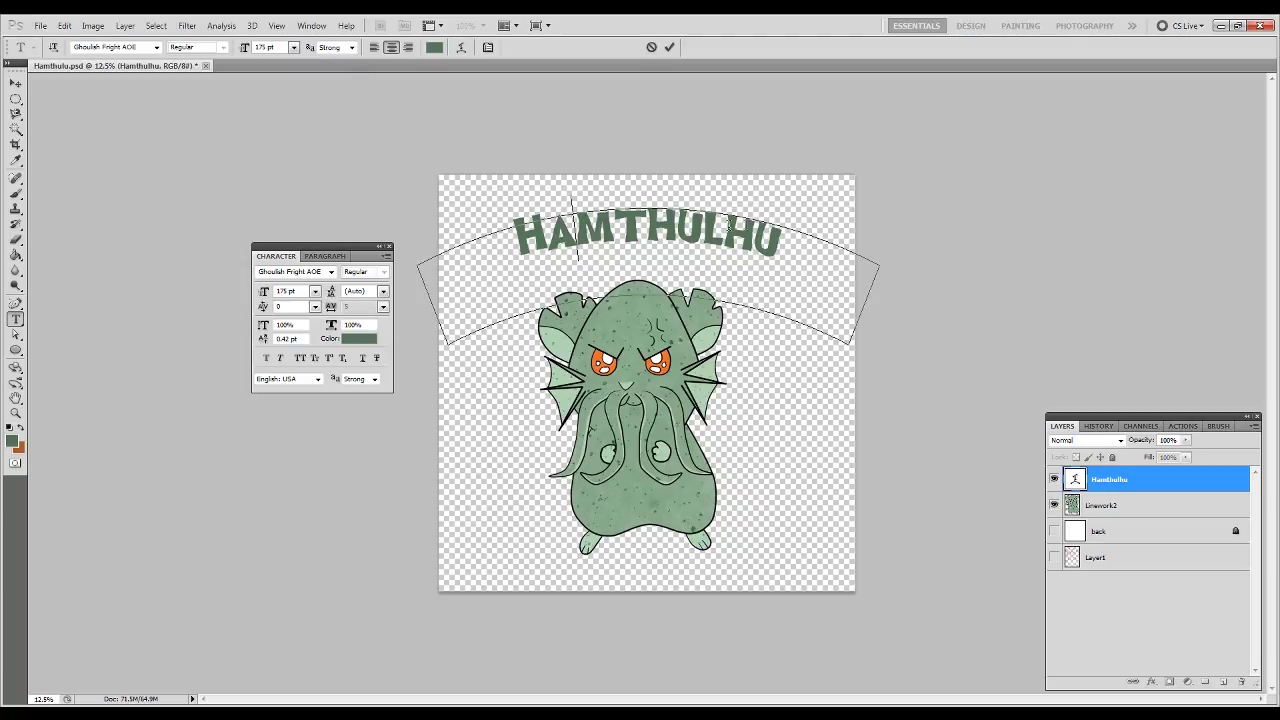
pyautogui.click(488, 47)
pyautogui.moveTo(356, 287); pyautogui.dragTo(359, 286)
pyautogui.click(335, 345)
pyautogui.moveTo(334, 348); pyautogui.dragTo(332, 348)
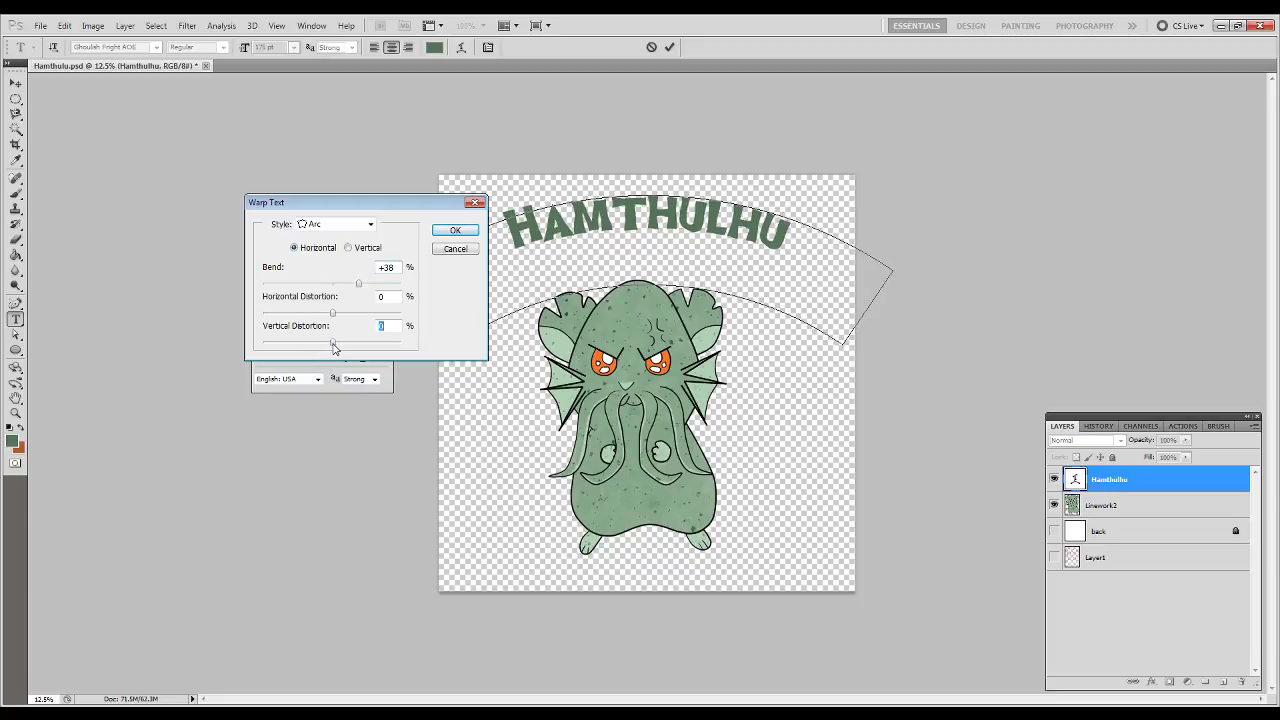
pyautogui.moveTo(362, 284); pyautogui.dragTo(366, 287)
pyautogui.press('Return')
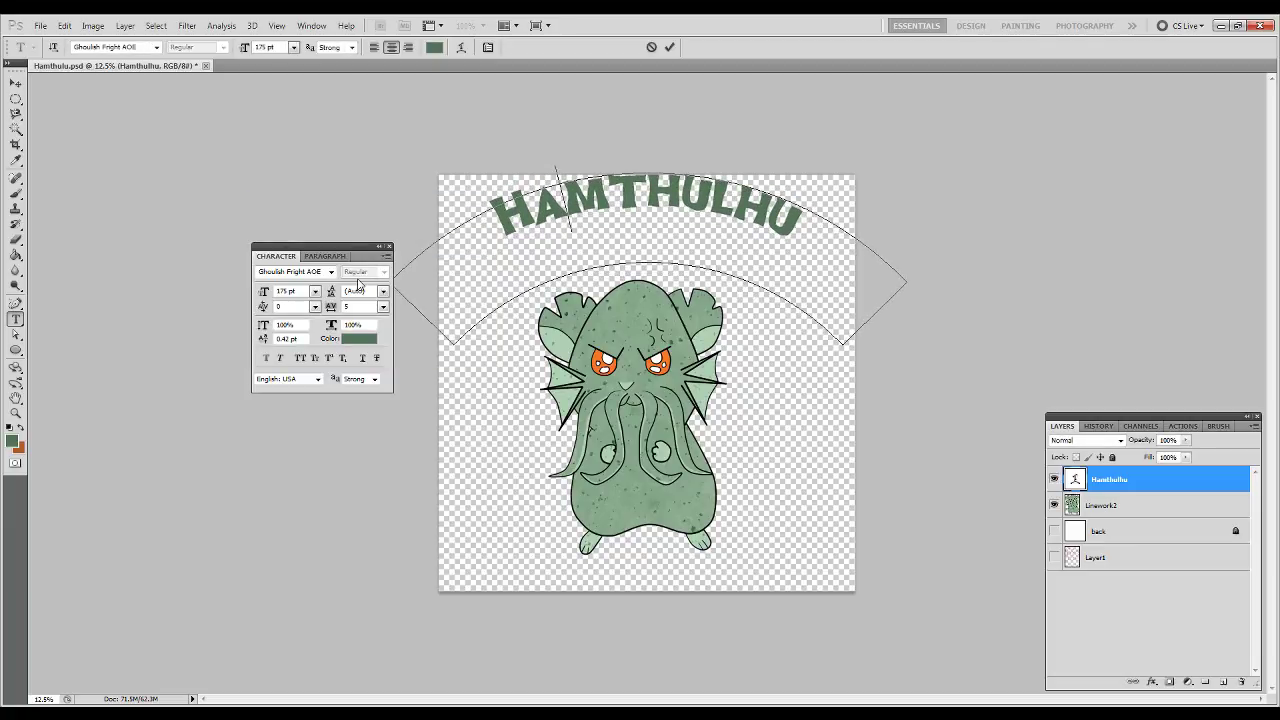
pyautogui.click(15, 83)
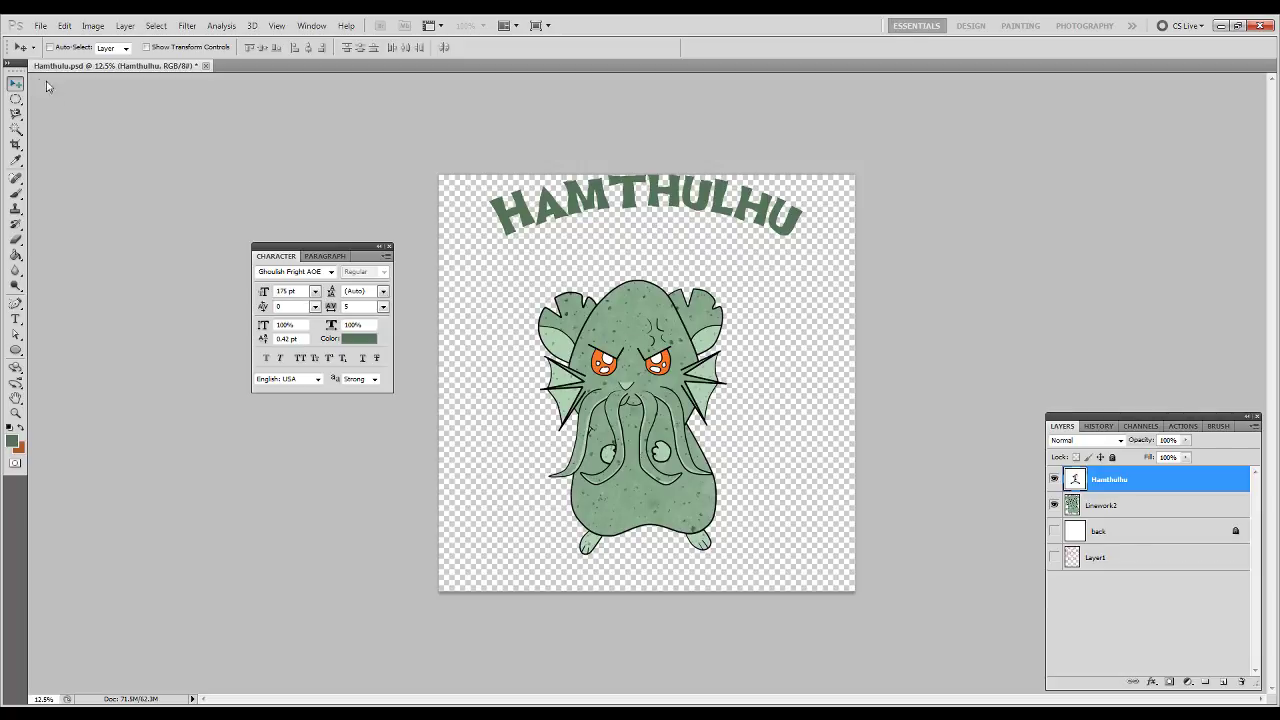
# Reposition the arched title in the space above the creature's head, fully inside the canvas.
pyautogui.moveTo(610, 226); pyautogui.dragTo(619, 299)
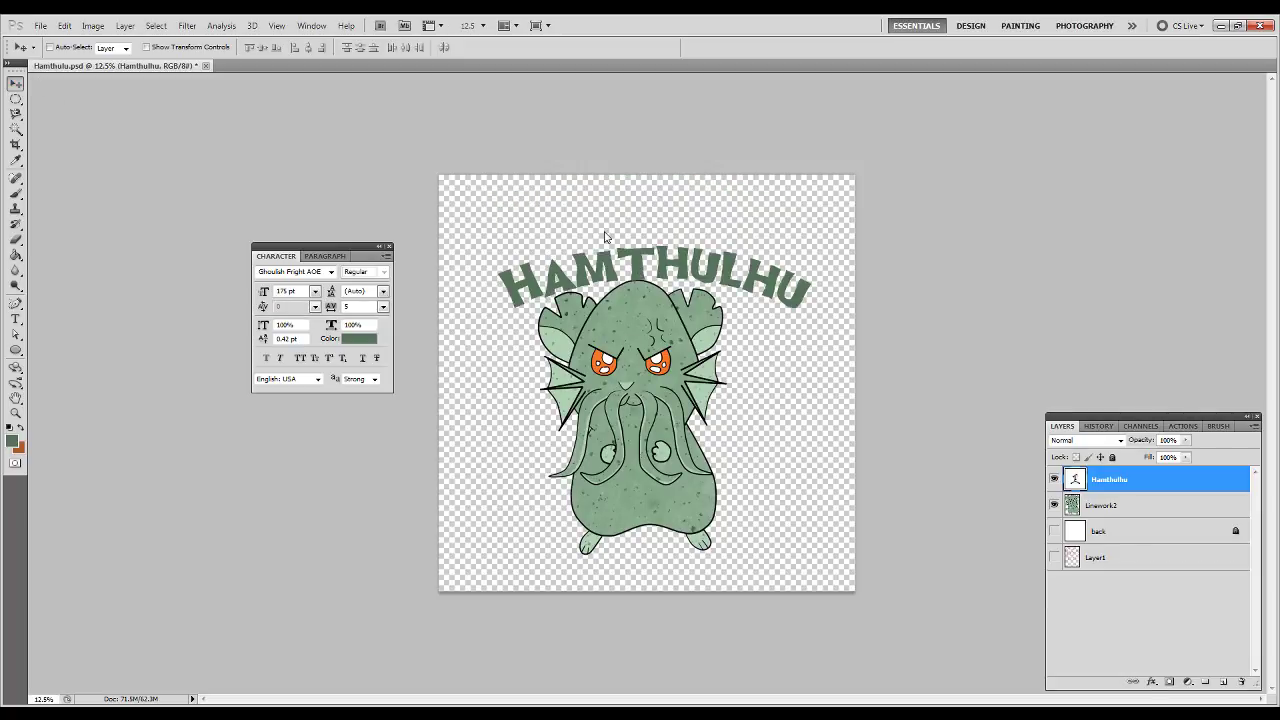
pyautogui.moveTo(617, 253); pyautogui.dragTo(603, 201)
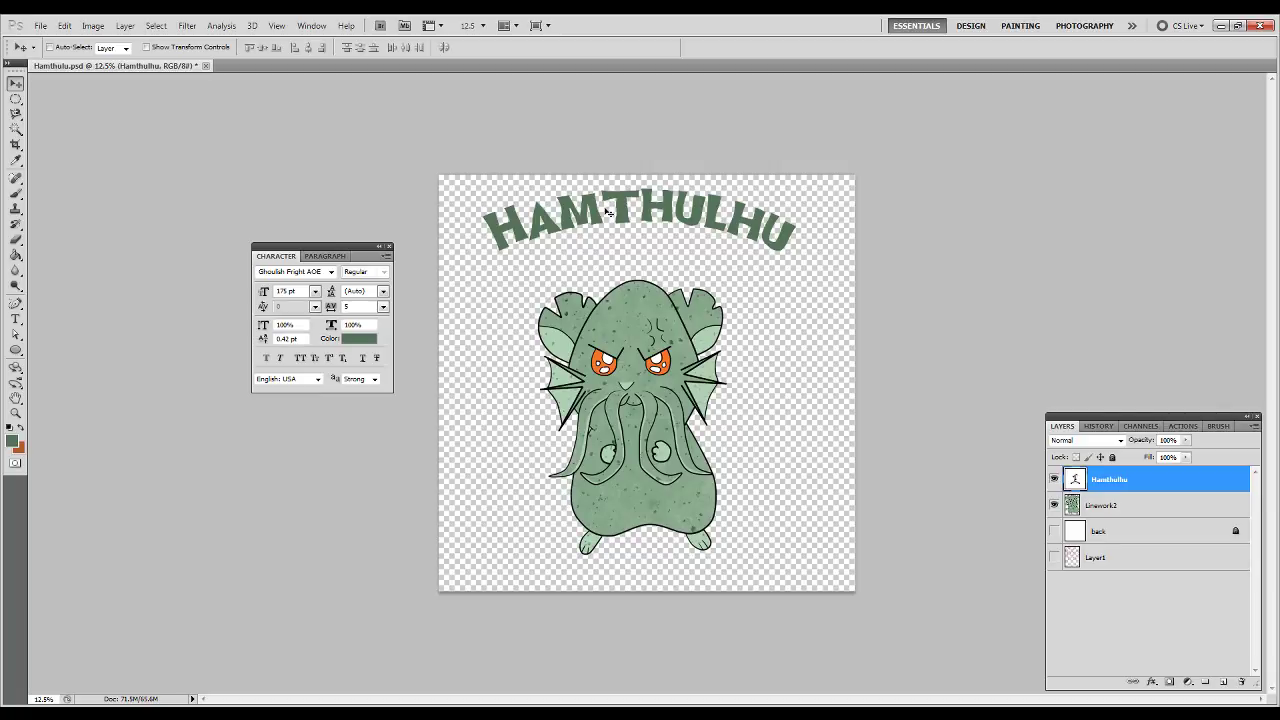
# Add a new layer directly above Linework2 and close the Character panel.
pyautogui.click(1128, 506)
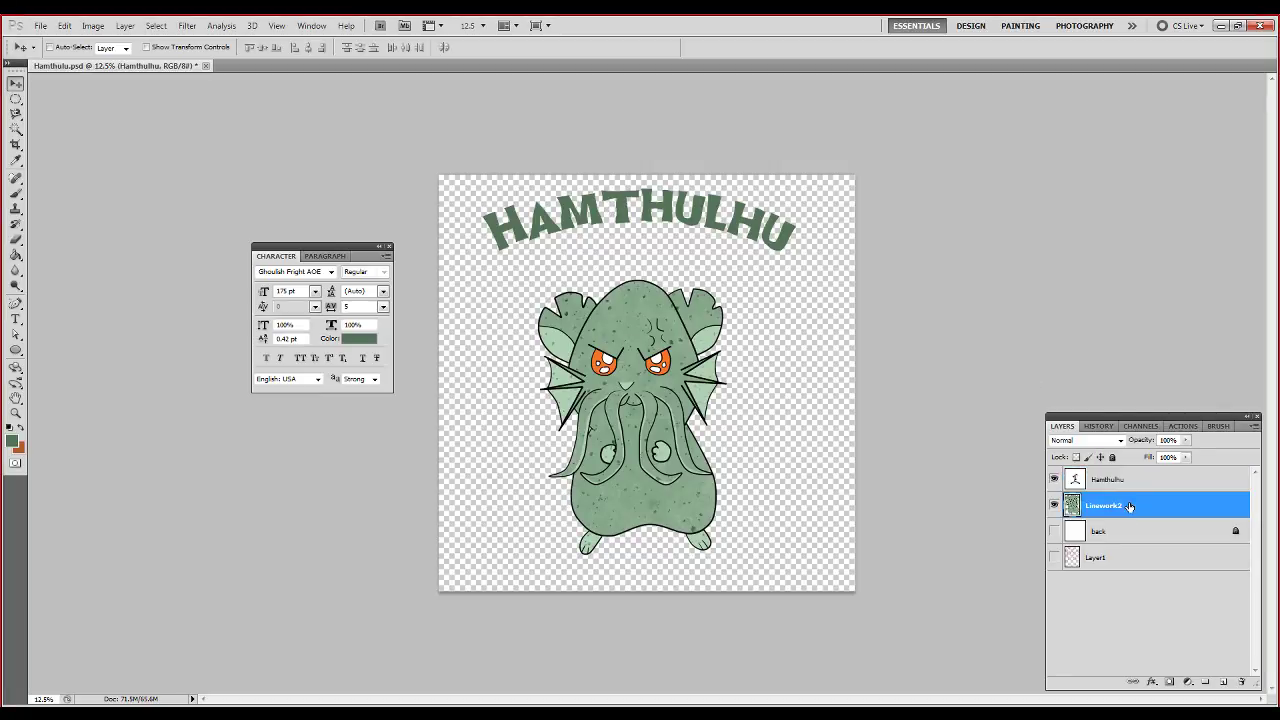
pyautogui.click(1222, 682)
pyautogui.press('z')
pyautogui.moveTo(443, 174); pyautogui.dragTo(810, 366)
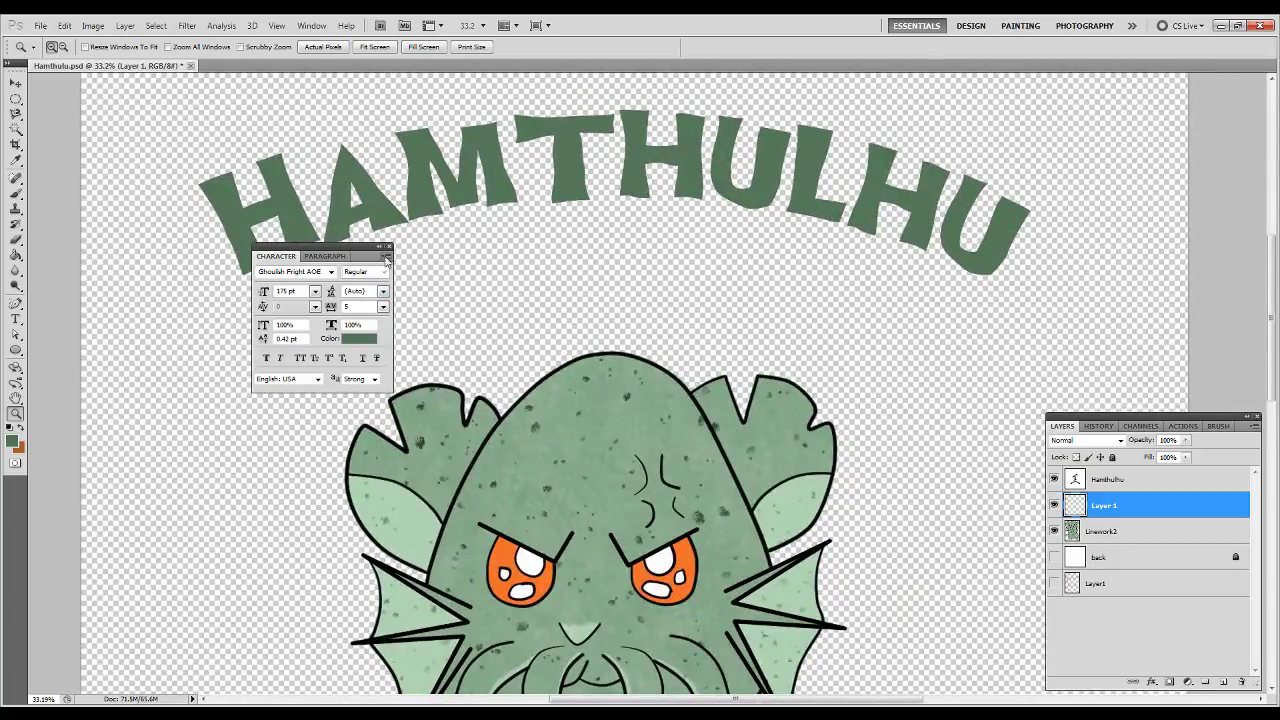
pyautogui.click(389, 246)
pyautogui.moveTo(371, 300); pyautogui.dragTo(565, 336)
# Paint thin vertical green drips of varied lengths below the title's first H and A with a 20 px brush.
pyautogui.press('b')
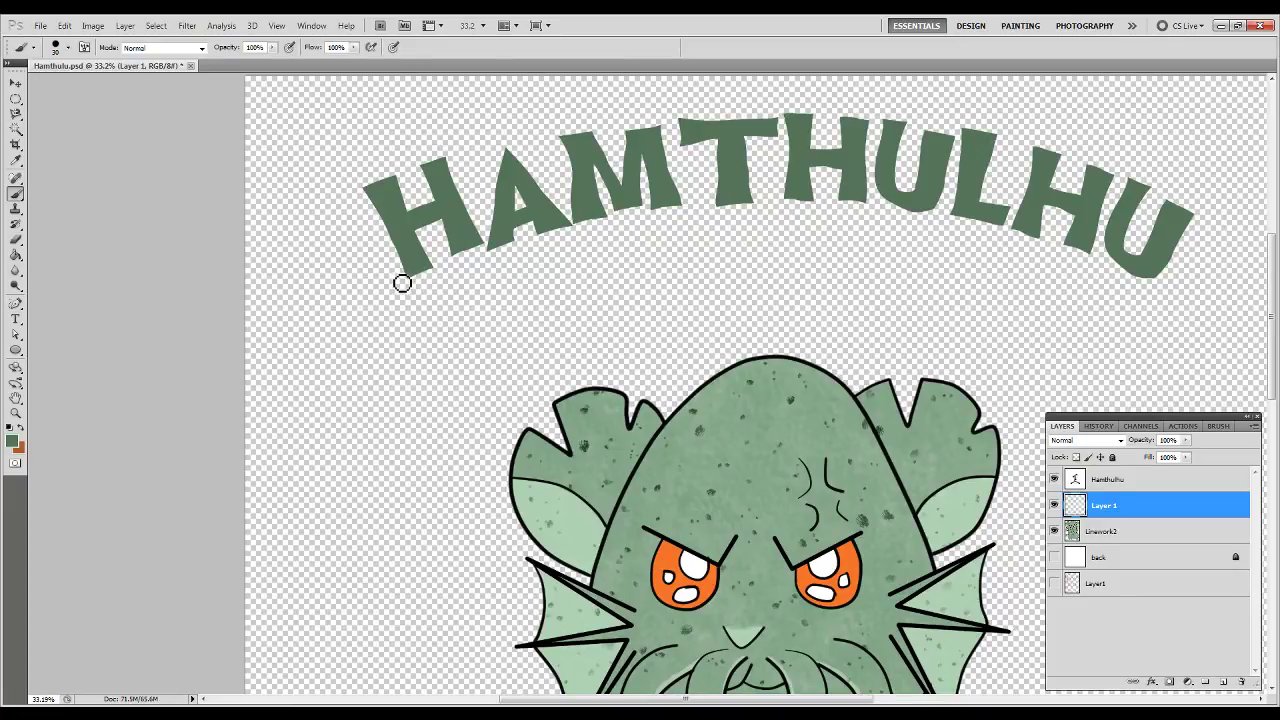
pyautogui.press('[')
pyautogui.press(']')
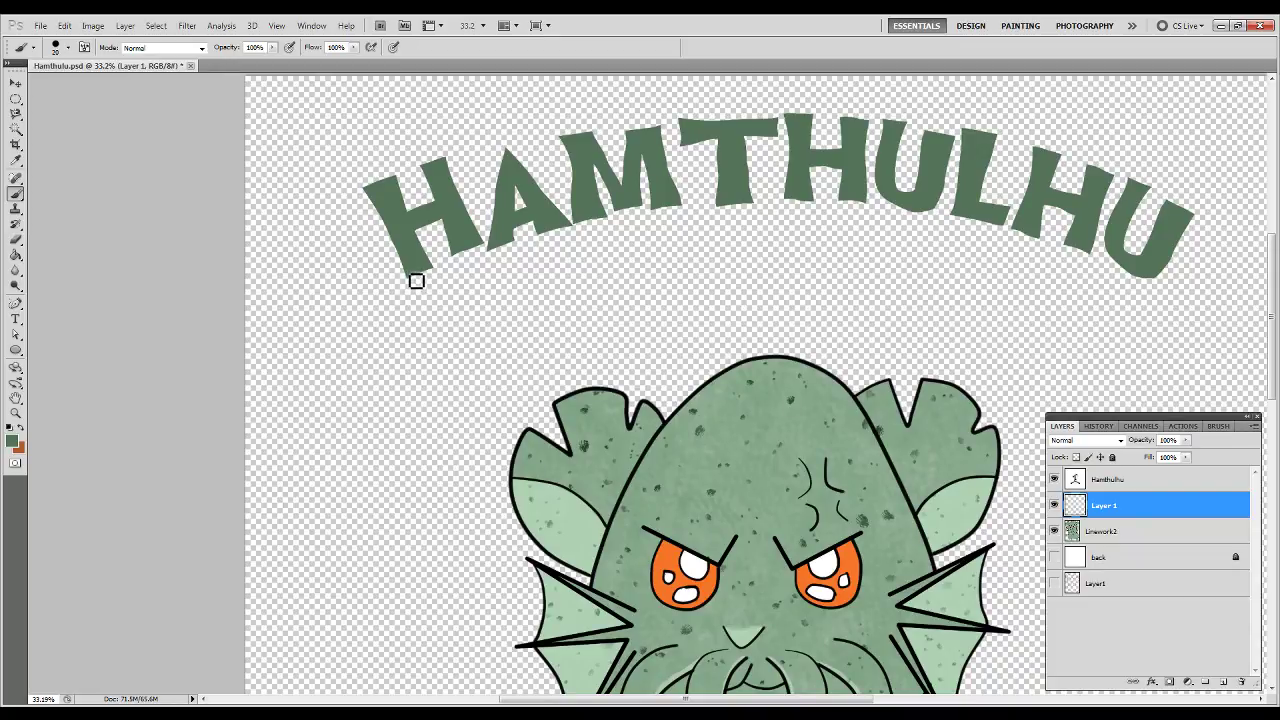
pyautogui.moveTo(415, 281); pyautogui.dragTo(415, 391)
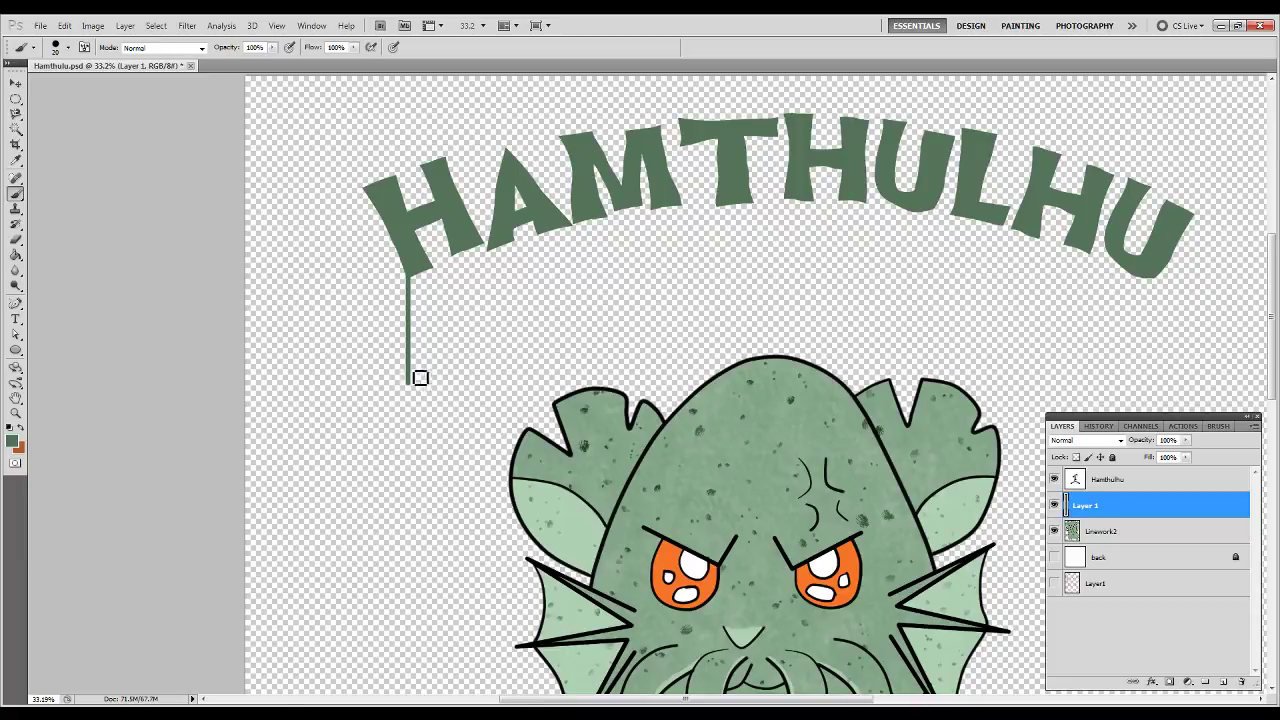
pyautogui.moveTo(460, 252); pyautogui.dragTo(460, 350)
pyautogui.hotkey('ctrl', 'z')
pyautogui.moveTo(463, 279); pyautogui.dragTo(463, 345)
pyautogui.moveTo(509, 242); pyautogui.dragTo(509, 306)
pyautogui.moveTo(560, 231); pyautogui.dragTo(560, 275)
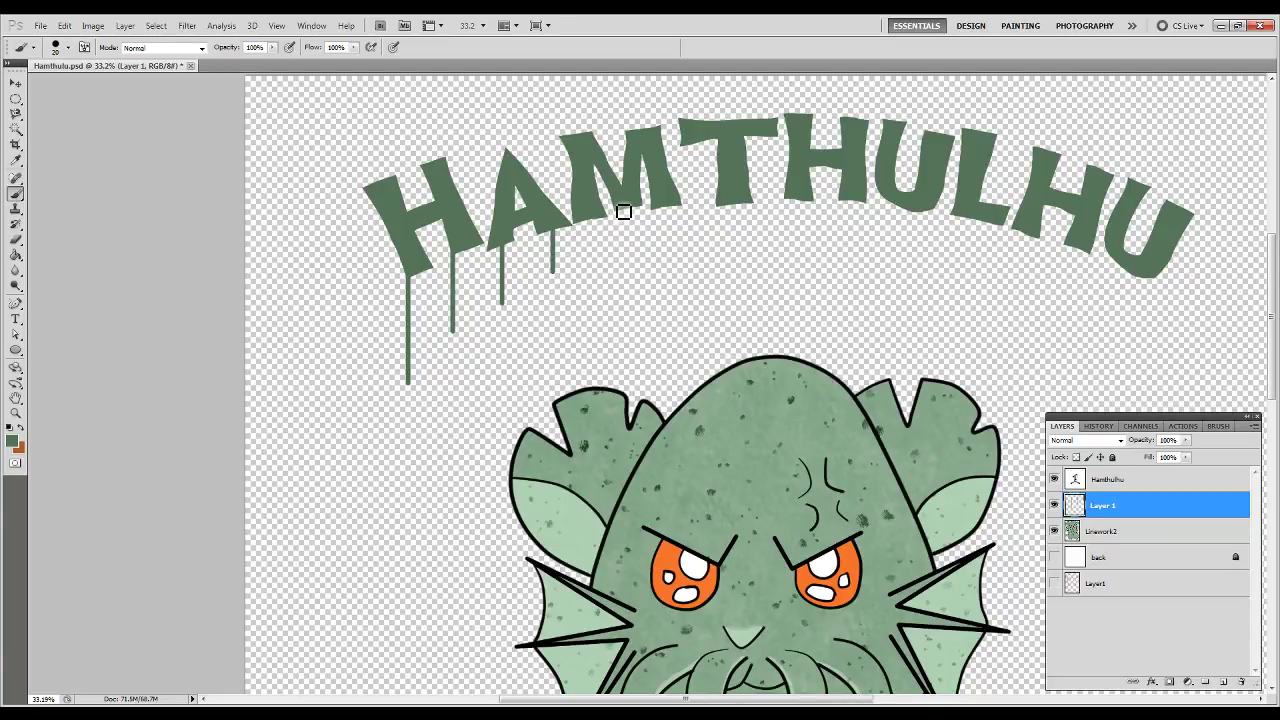
# Paint drips of varied lengths below the M, T and second H, including a short one from the second H's crossbar.
pyautogui.moveTo(629, 212); pyautogui.dragTo(629, 331)
pyautogui.moveTo(591, 214); pyautogui.dragTo(597, 309)
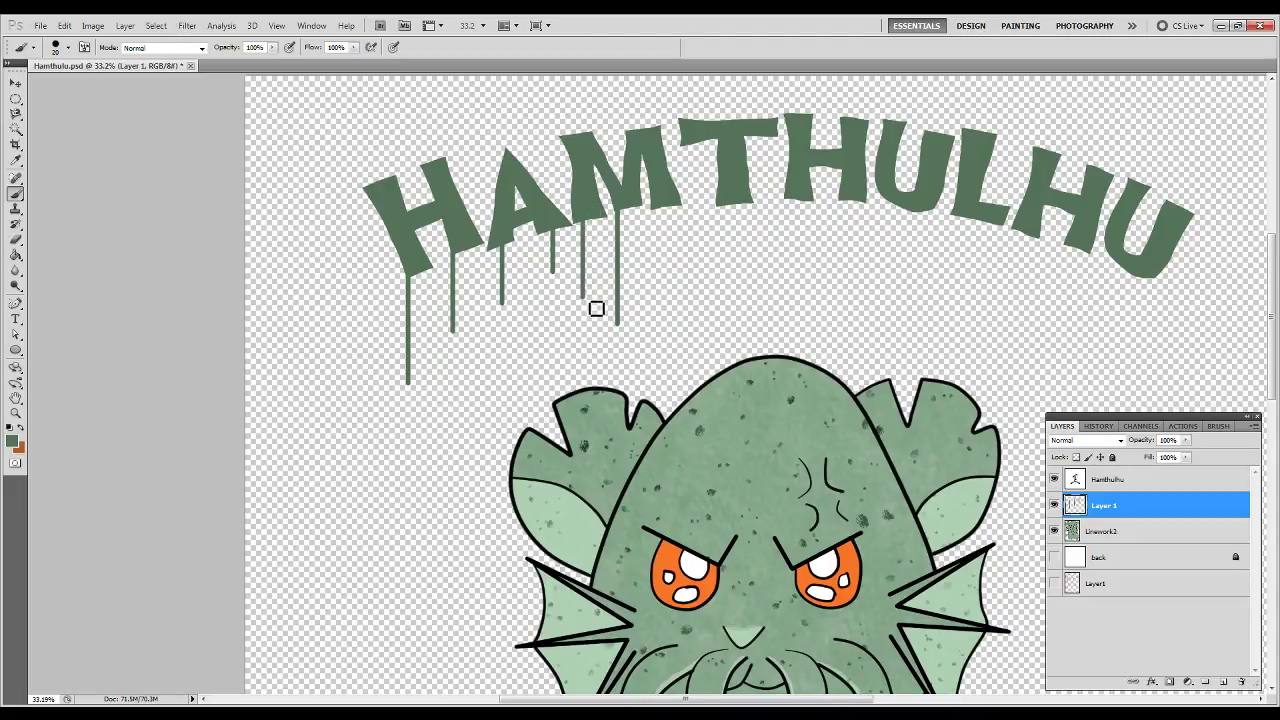
pyautogui.moveTo(750, 290)
pyautogui.mouseDown()
pyautogui.moveTo(634, 263)
pyautogui.moveTo(581, 269)
pyautogui.mouseUp()
pyautogui.moveTo(497, 180); pyautogui.dragTo(497, 230)
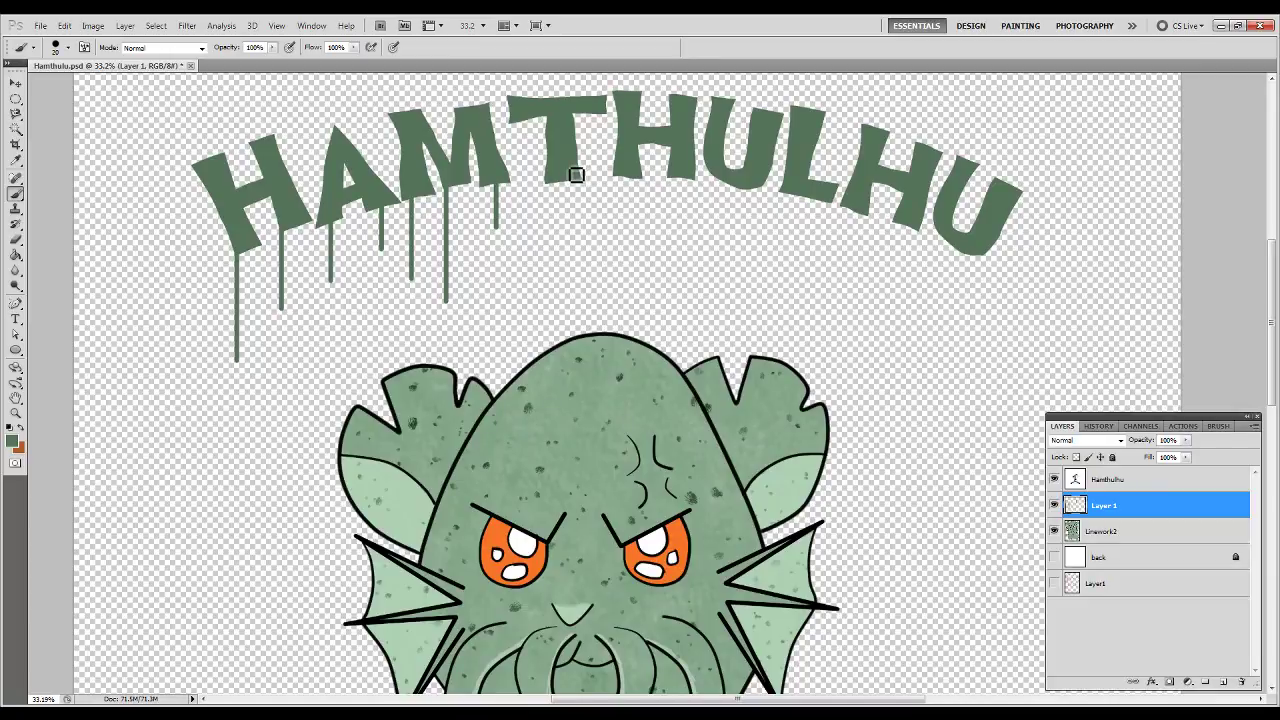
pyautogui.moveTo(577, 171); pyautogui.dragTo(580, 315)
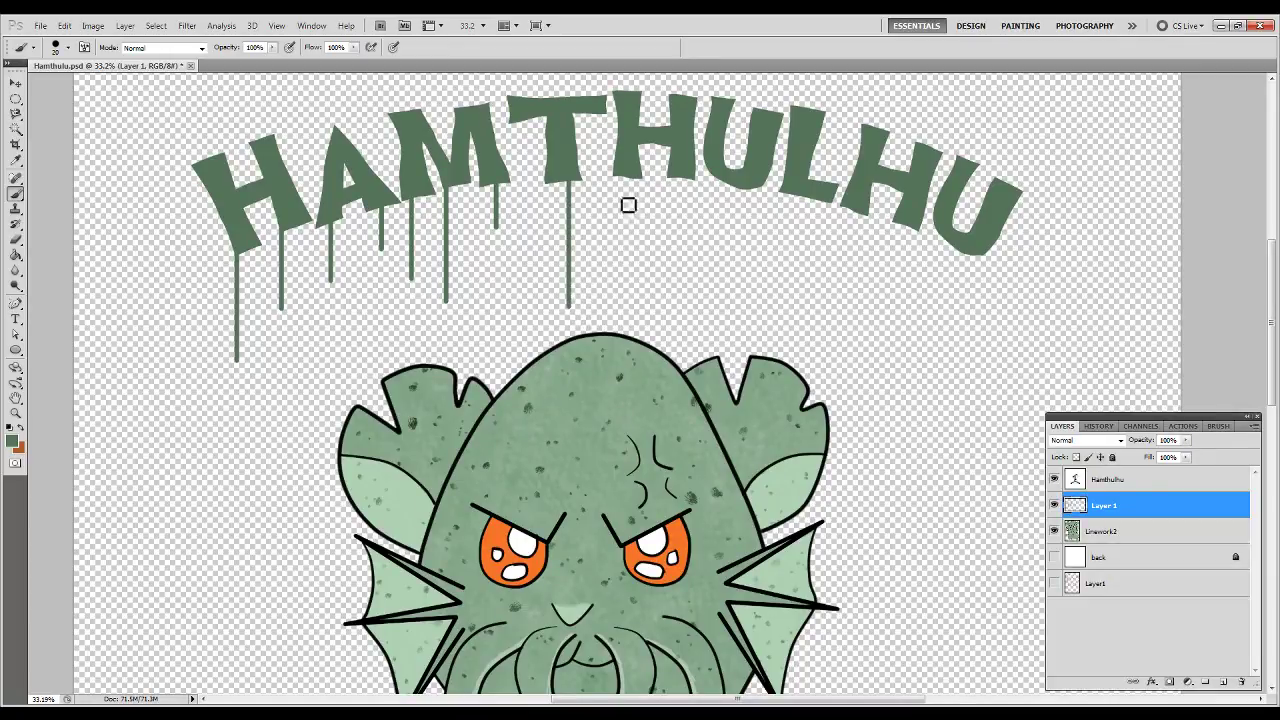
pyautogui.moveTo(627, 172); pyautogui.dragTo(628, 246)
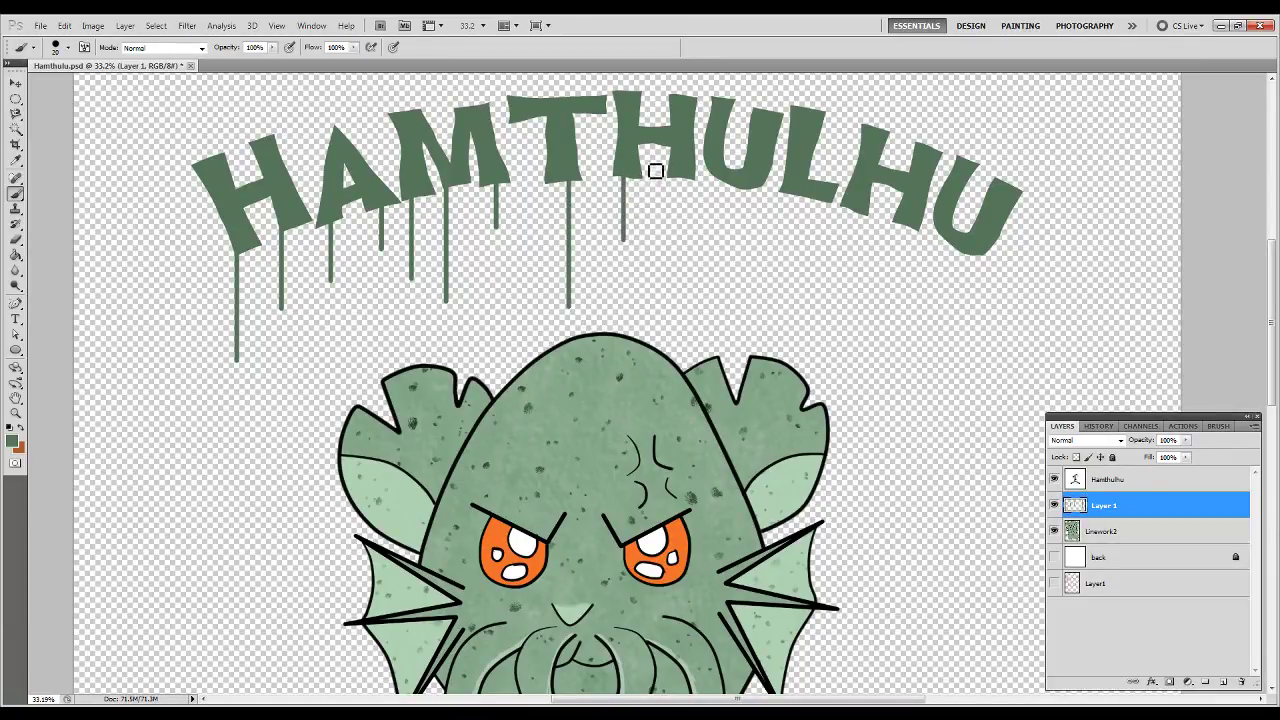
pyautogui.moveTo(652, 140)
pyautogui.mouseDown()
pyautogui.moveTo(692, 159)
pyautogui.moveTo(687, 149)
pyautogui.moveTo(682, 300)
pyautogui.mouseUp()
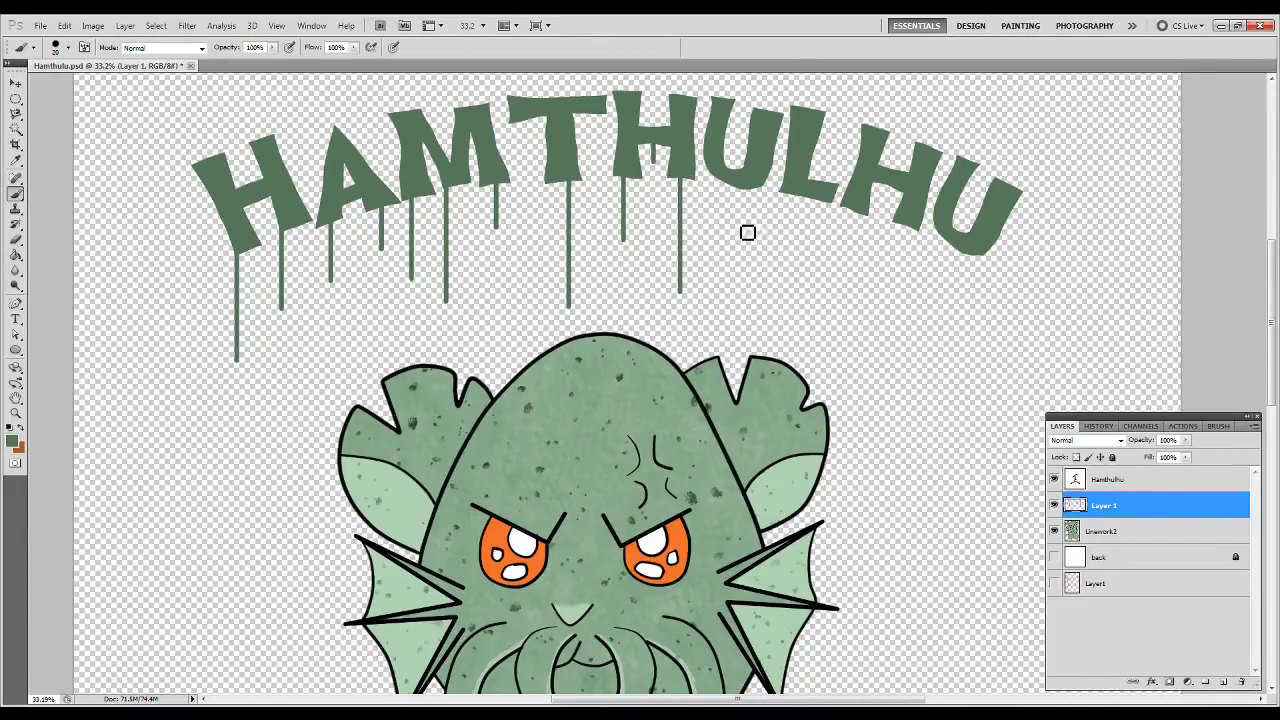
# Paint drips below the first U, the L, the third H and the final U, making the last one the longest.
pyautogui.moveTo(765, 176); pyautogui.dragTo(765, 288)
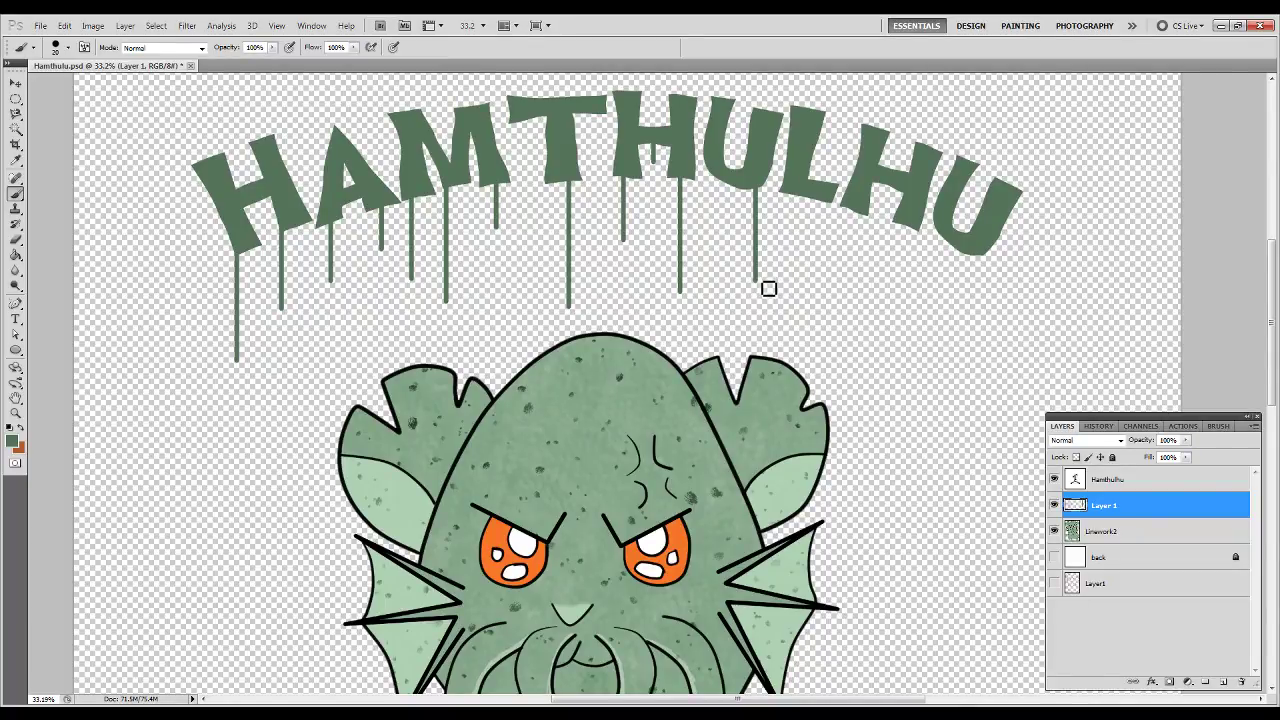
pyautogui.moveTo(805, 190); pyautogui.dragTo(804, 343)
pyautogui.hotkey('ctrl', 'z')
pyautogui.moveTo(801, 190); pyautogui.dragTo(800, 305)
pyautogui.hotkey('ctrl', 'z')
pyautogui.moveTo(799, 176); pyautogui.dragTo(800, 243)
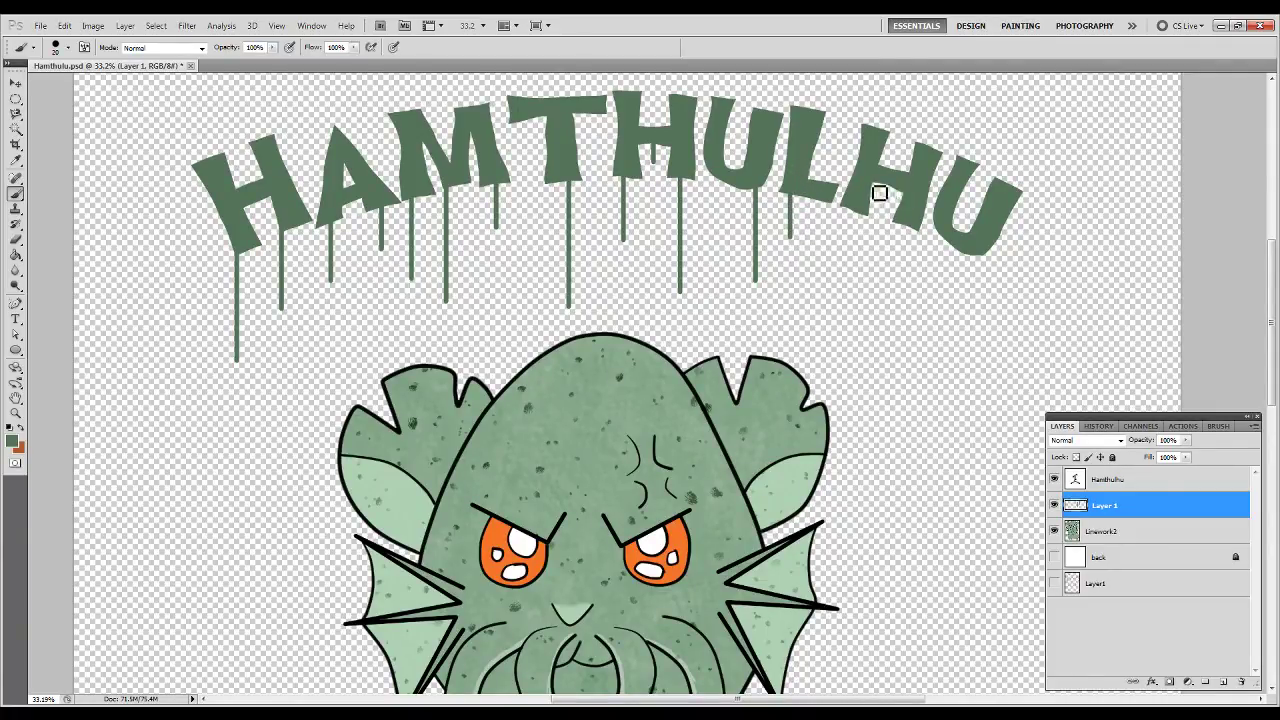
pyautogui.moveTo(862, 207); pyautogui.dragTo(860, 326)
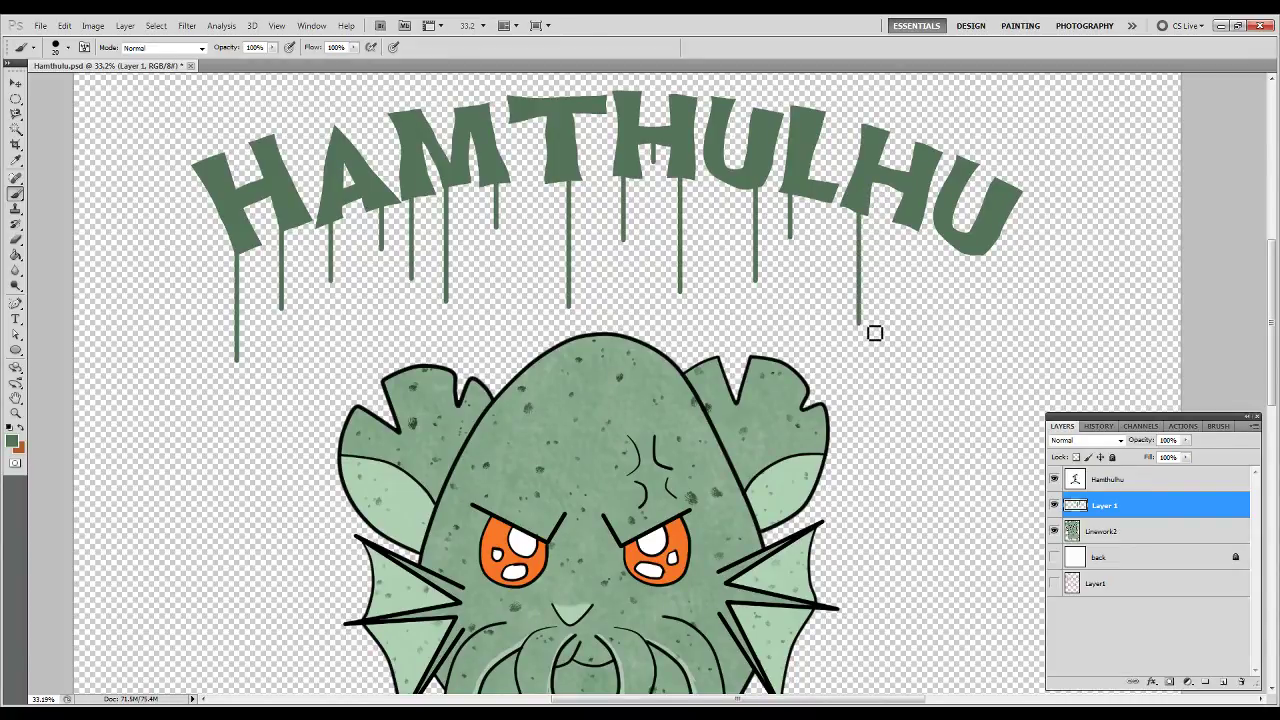
pyautogui.moveTo(906, 222); pyautogui.dragTo(907, 370)
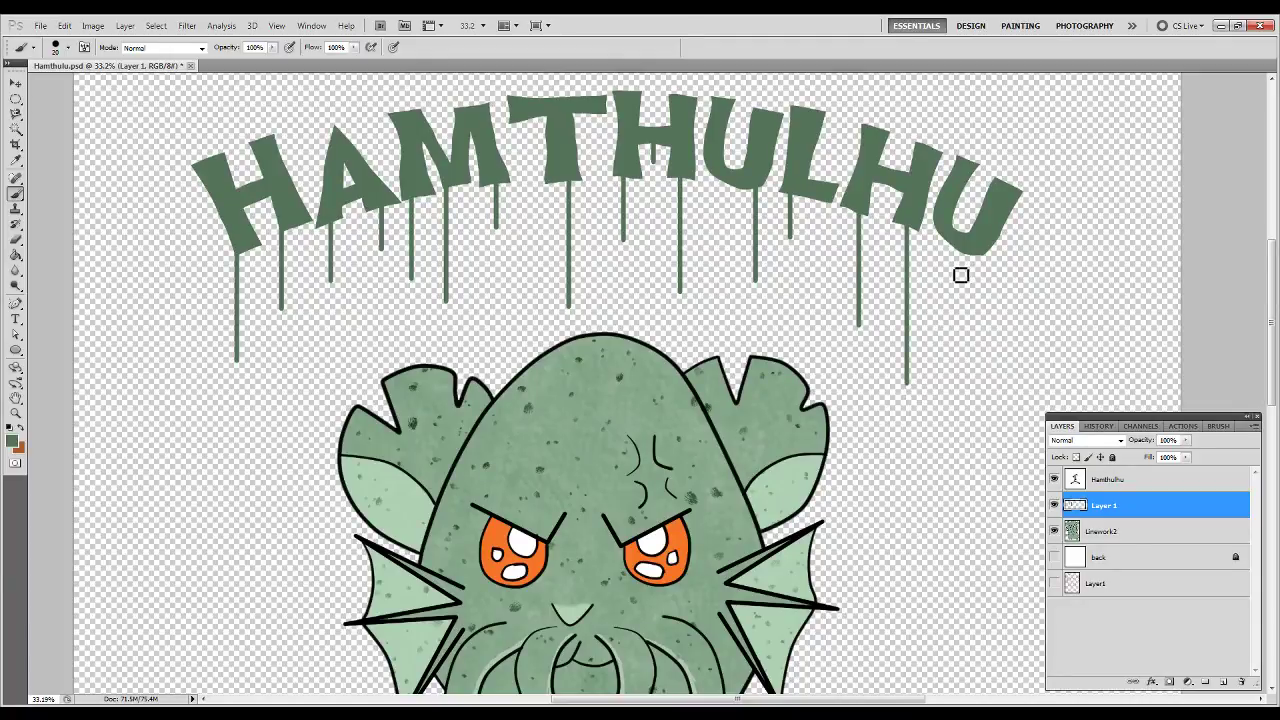
pyautogui.moveTo(988, 248); pyautogui.dragTo(998, 506)
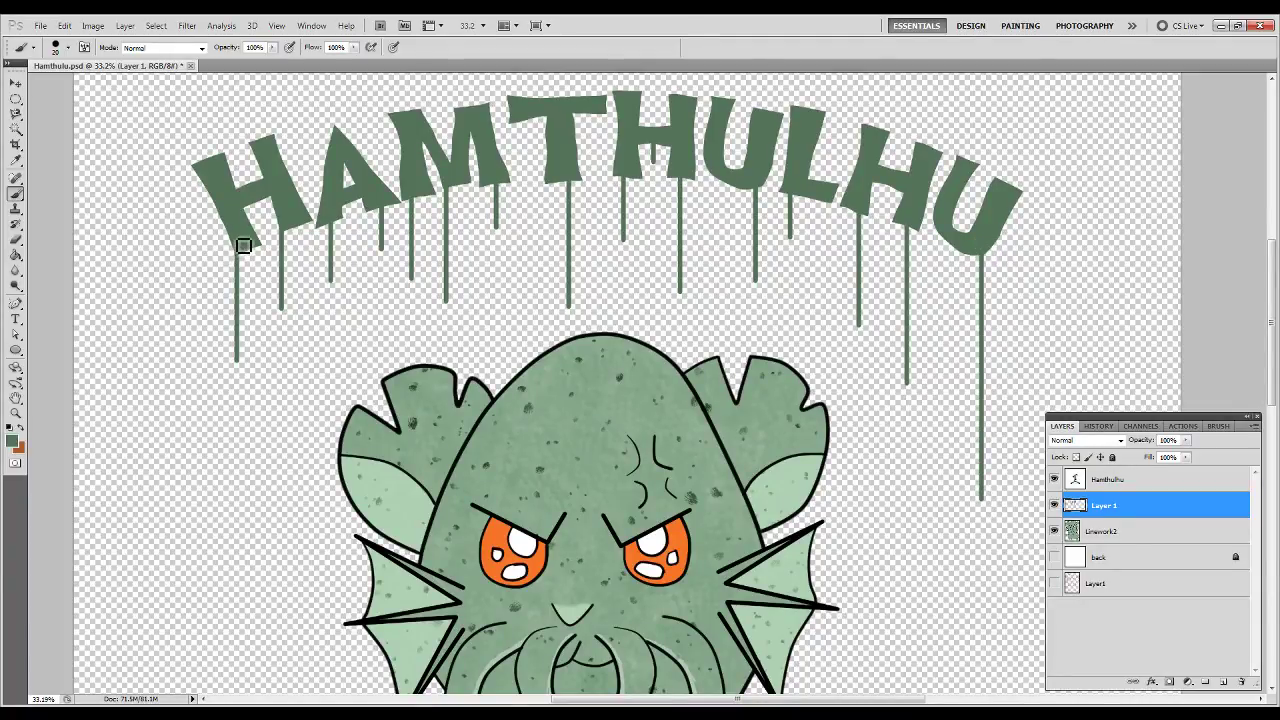
# Lengthen both drips under the first H, erasing the second one and repainting it as a single longer line.
pyautogui.moveTo(244, 243); pyautogui.dragTo(251, 576)
pyautogui.moveTo(291, 226); pyautogui.dragTo(295, 359)
pyautogui.hotkey('ctrl', 'z')
pyautogui.moveTo(286, 309); pyautogui.dragTo(286, 437)
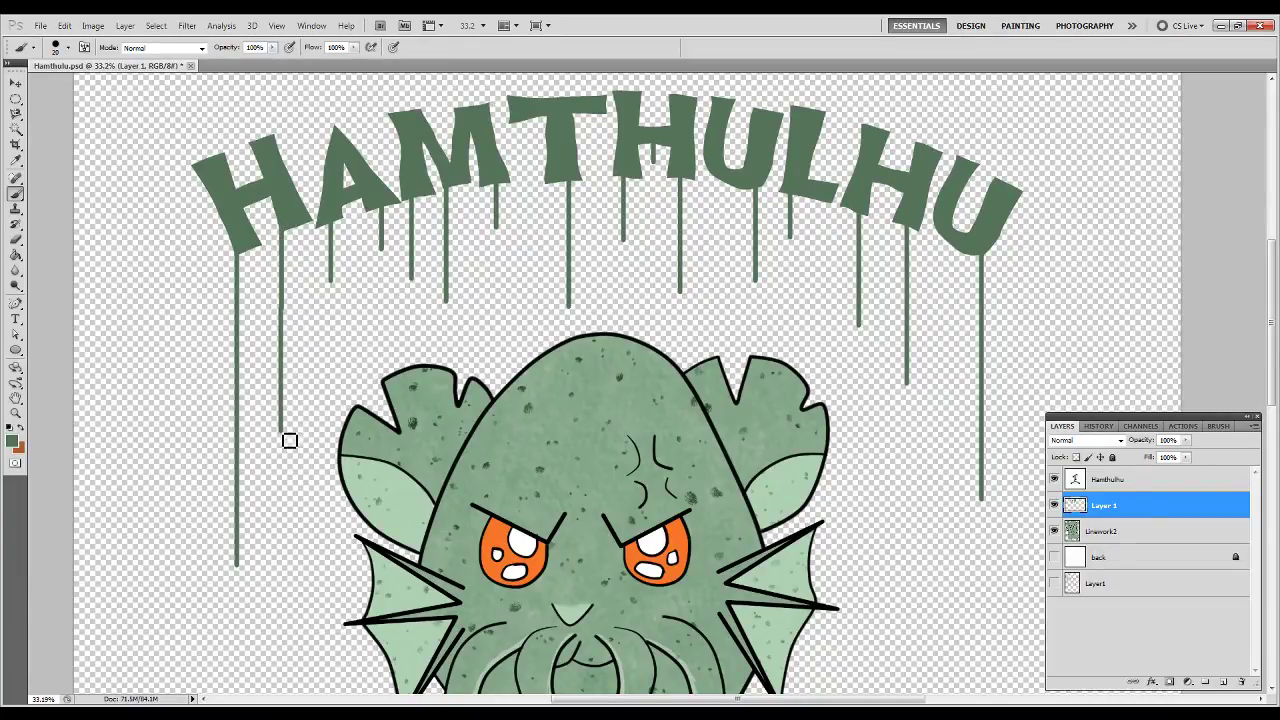
pyautogui.hotkey('ctrl', 'z')
pyautogui.moveTo(286, 240); pyautogui.dragTo(294, 397)
pyautogui.hotkey('ctrl', 'z')
pyautogui.press('e')
pyautogui.moveTo(285, 225)
pyautogui.mouseDown()
pyautogui.moveTo(283, 339)
pyautogui.moveTo(286, 219)
pyautogui.moveTo(286, 283)
pyautogui.mouseUp()
pyautogui.press('b')
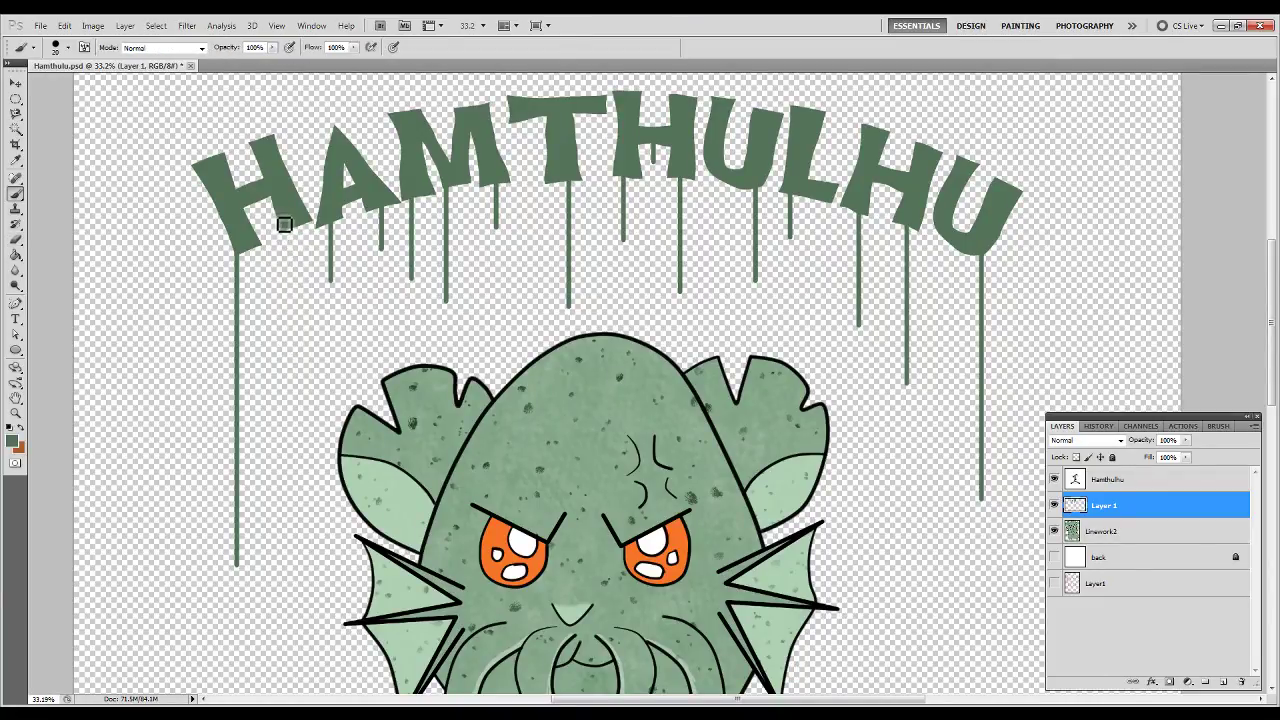
pyautogui.moveTo(289, 222); pyautogui.dragTo(288, 474)
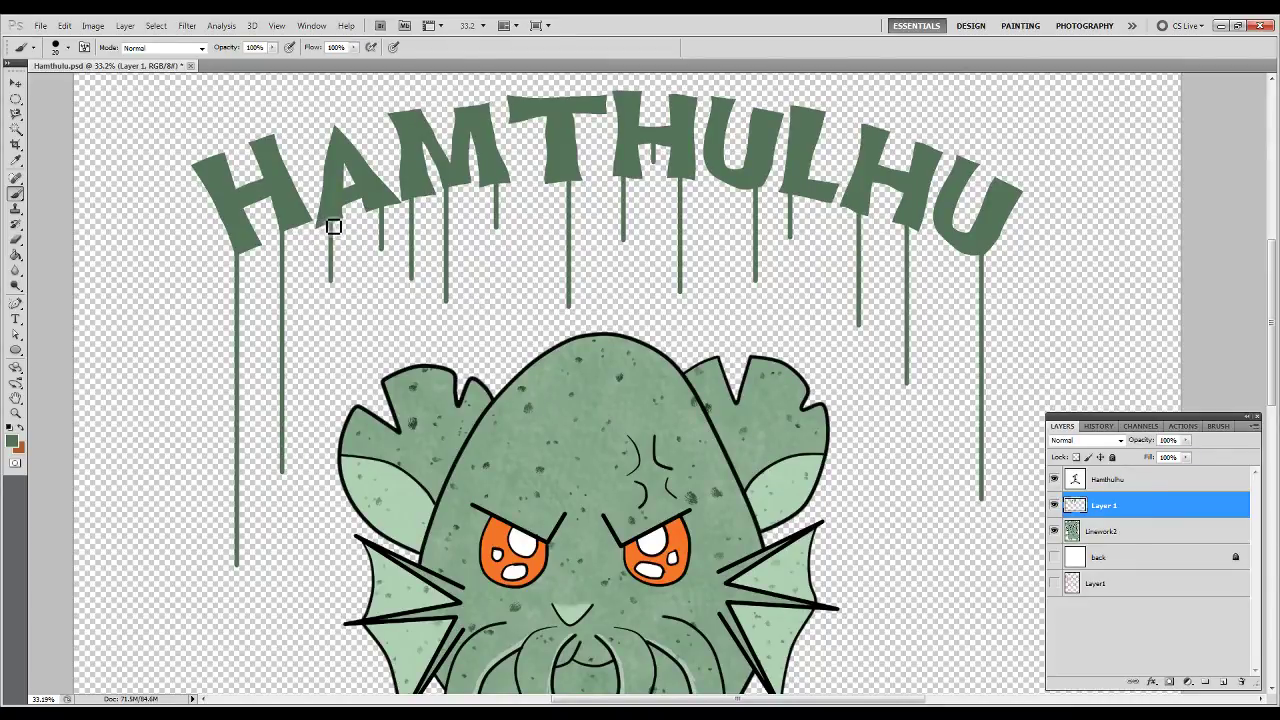
# Erase the two drips under the A and repaint them longer.
pyautogui.press('e')
pyautogui.moveTo(345, 210); pyautogui.dragTo(329, 371)
pyautogui.press('b')
pyautogui.press('e')
pyautogui.moveTo(384, 207); pyautogui.dragTo(383, 271)
pyautogui.press('b')
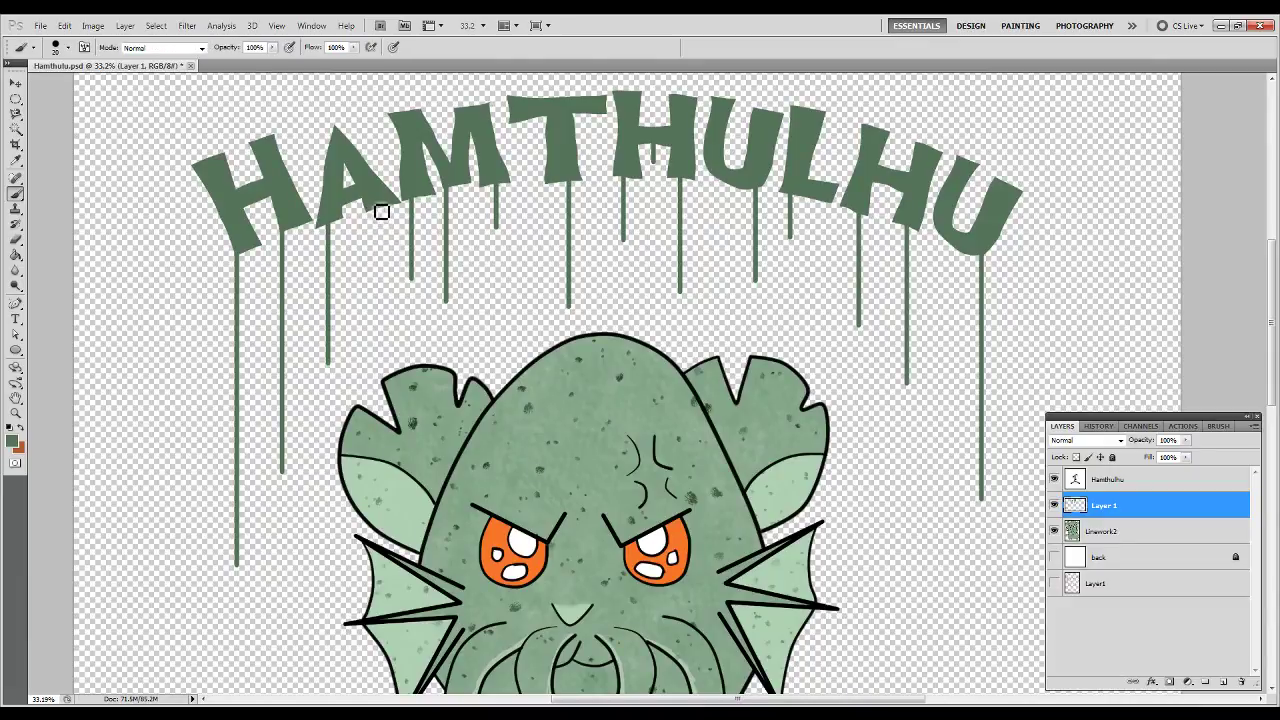
pyautogui.moveTo(377, 214); pyautogui.dragTo(376, 303)
# Open the drip layer in the Liquify filter.
pyautogui.click(187, 25)
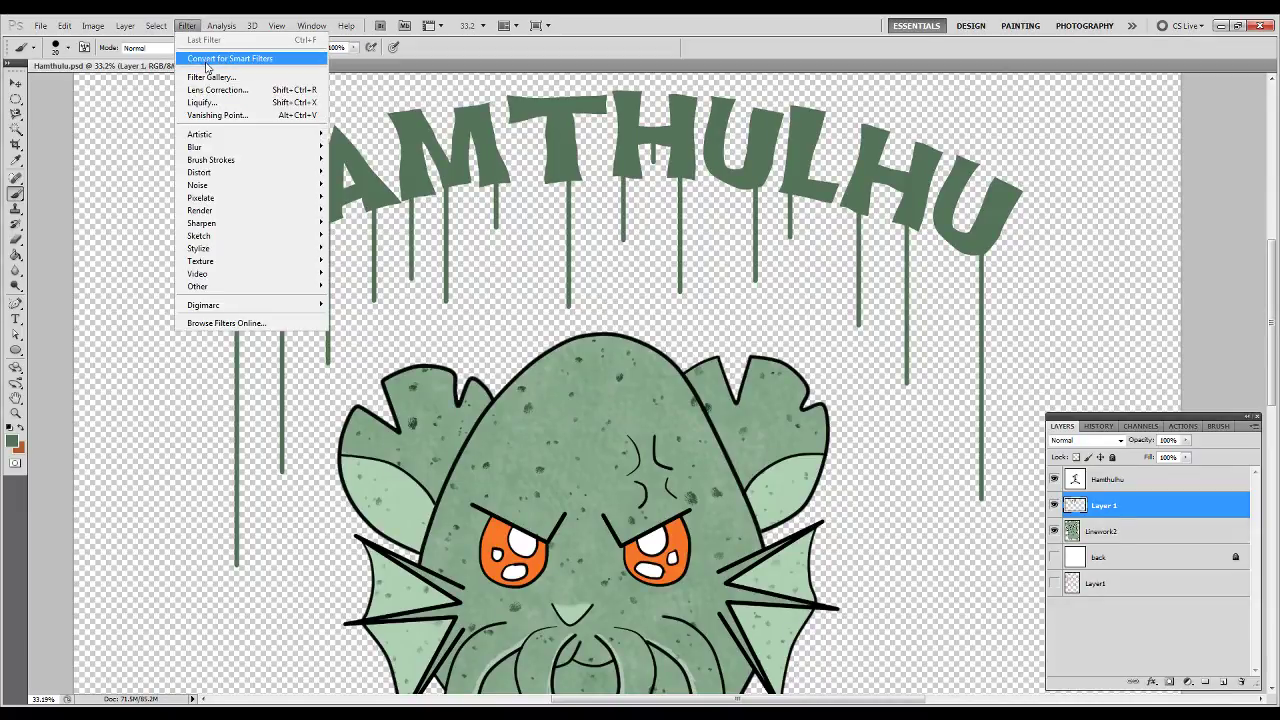
pyautogui.click(229, 103)
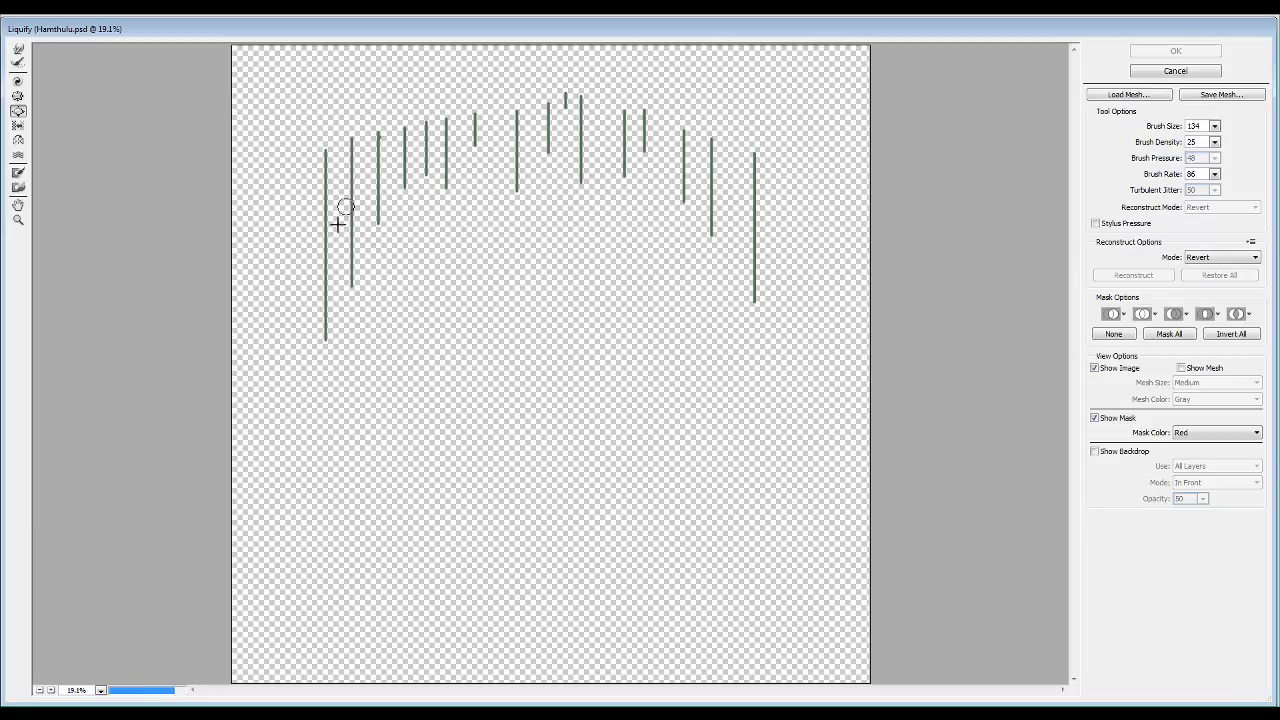
pyautogui.click(18, 220)
pyautogui.moveTo(260, 72)
pyautogui.mouseDown()
pyautogui.moveTo(743, 403)
pyautogui.moveTo(829, 391)
pyautogui.mouseUp()
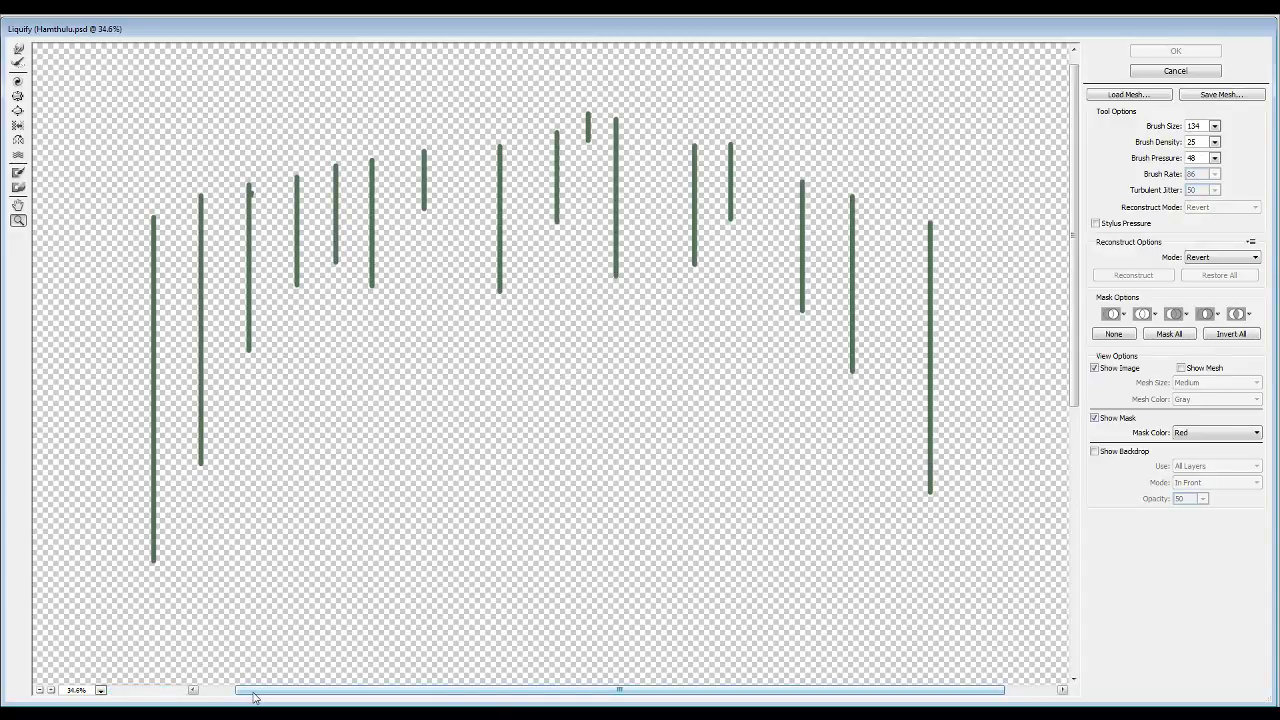
pyautogui.moveTo(255, 694); pyautogui.dragTo(215, 694)
pyautogui.click(494, 431)
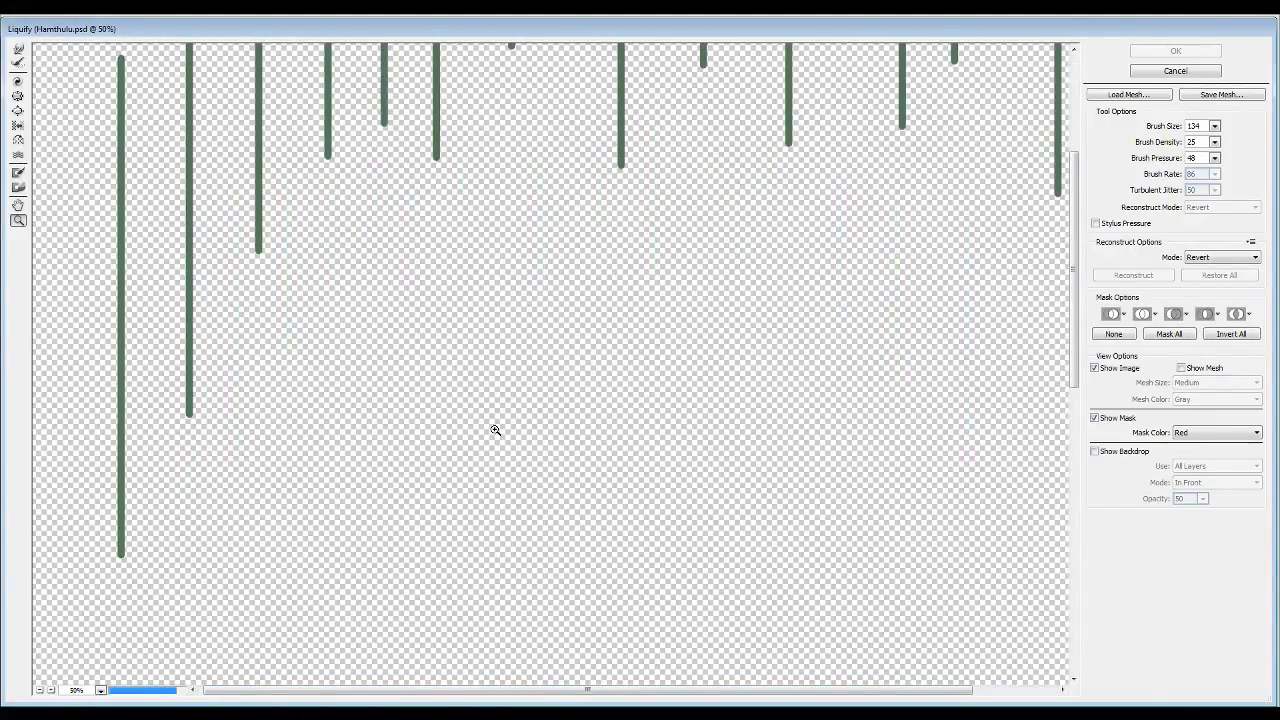
pyautogui.scroll(3, 525, 405)
pyautogui.scroll(-2, 527, 395)
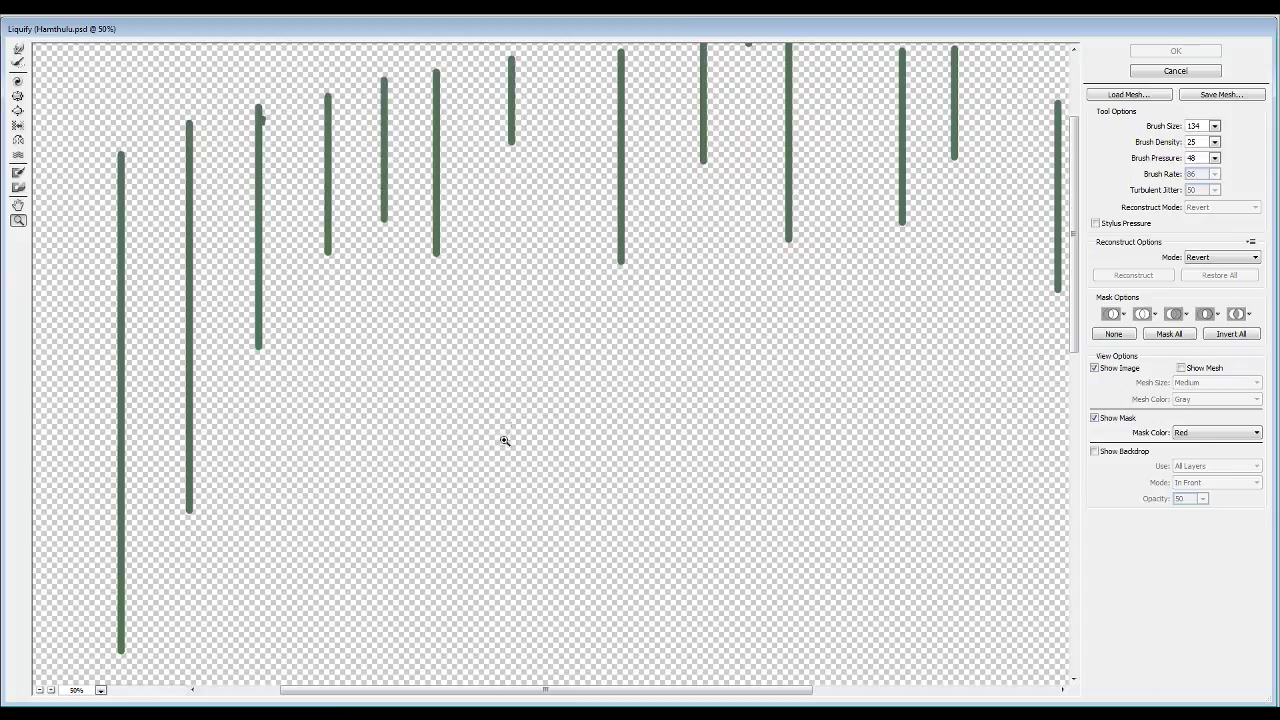
# Thin the first H's outer drip along its whole length with the Pucker tool and swell its tip into a droplet with the Bloat tool.
pyautogui.click(17, 97)
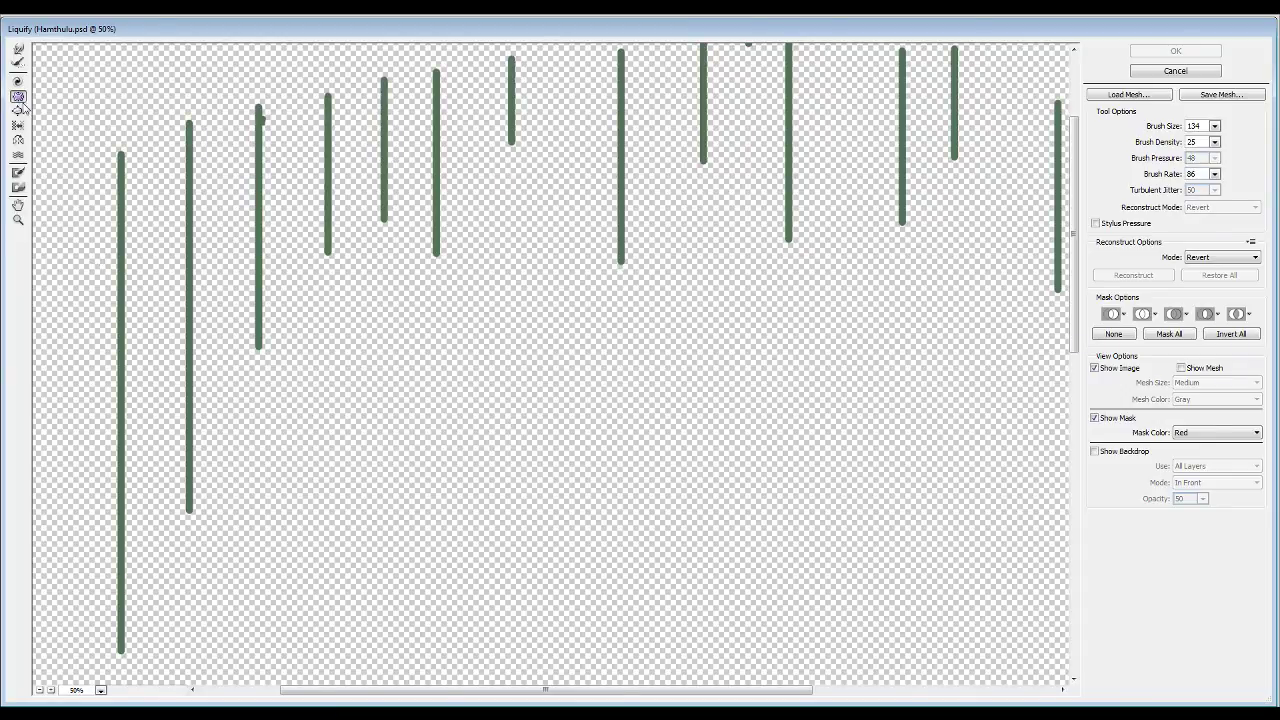
pyautogui.moveTo(120, 154)
pyautogui.mouseDown()
pyautogui.moveTo(108, 391)
pyautogui.moveTo(123, 491)
pyautogui.mouseUp()
pyautogui.hotkey('ctrl', 'z')
pyautogui.moveTo(120, 157); pyautogui.dragTo(123, 377)
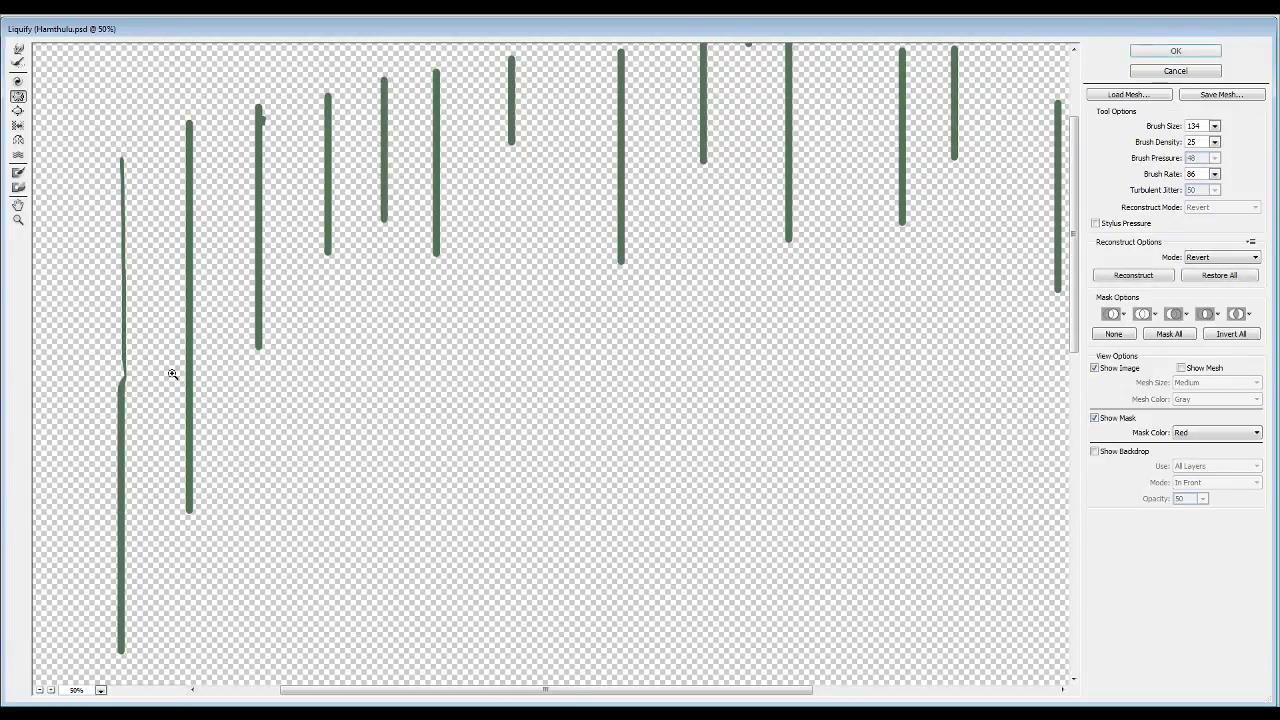
pyautogui.hotkey('ctrl', 'z')
pyautogui.moveTo(120, 165)
pyautogui.mouseDown()
pyautogui.moveTo(117, 594)
pyautogui.moveTo(139, 597)
pyautogui.moveTo(122, 631)
pyautogui.mouseUp()
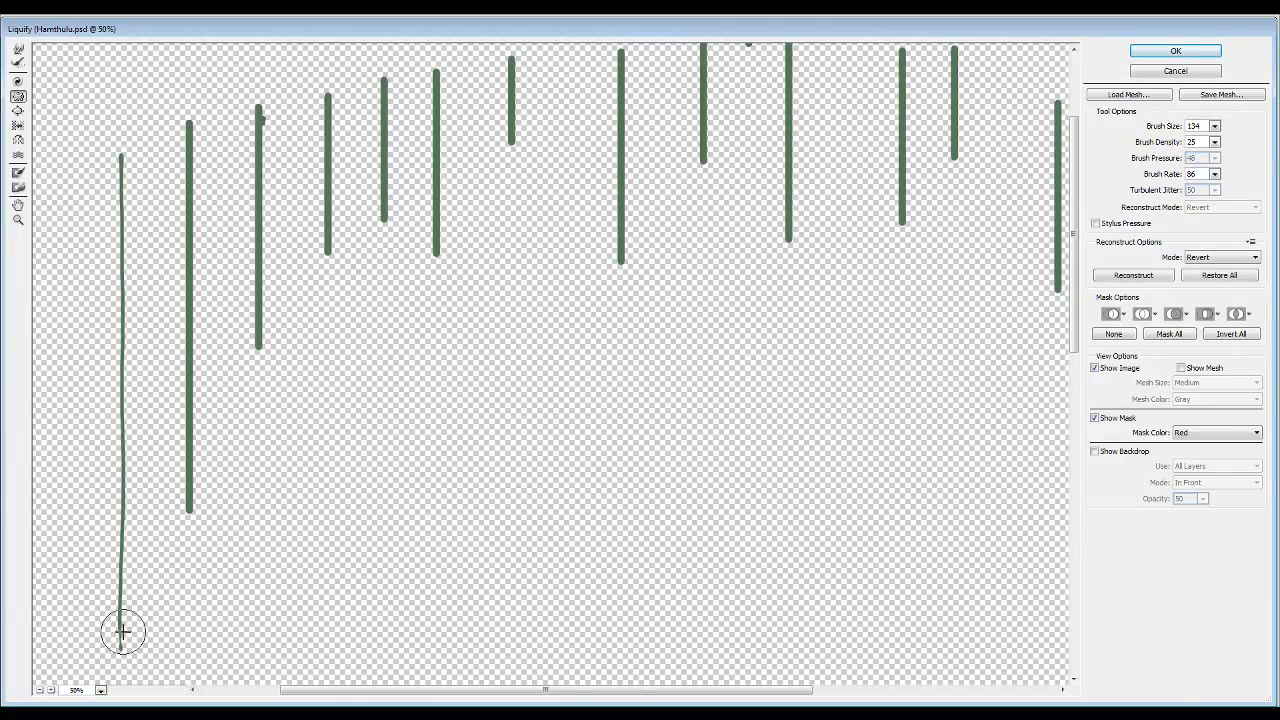
pyautogui.click(18, 111)
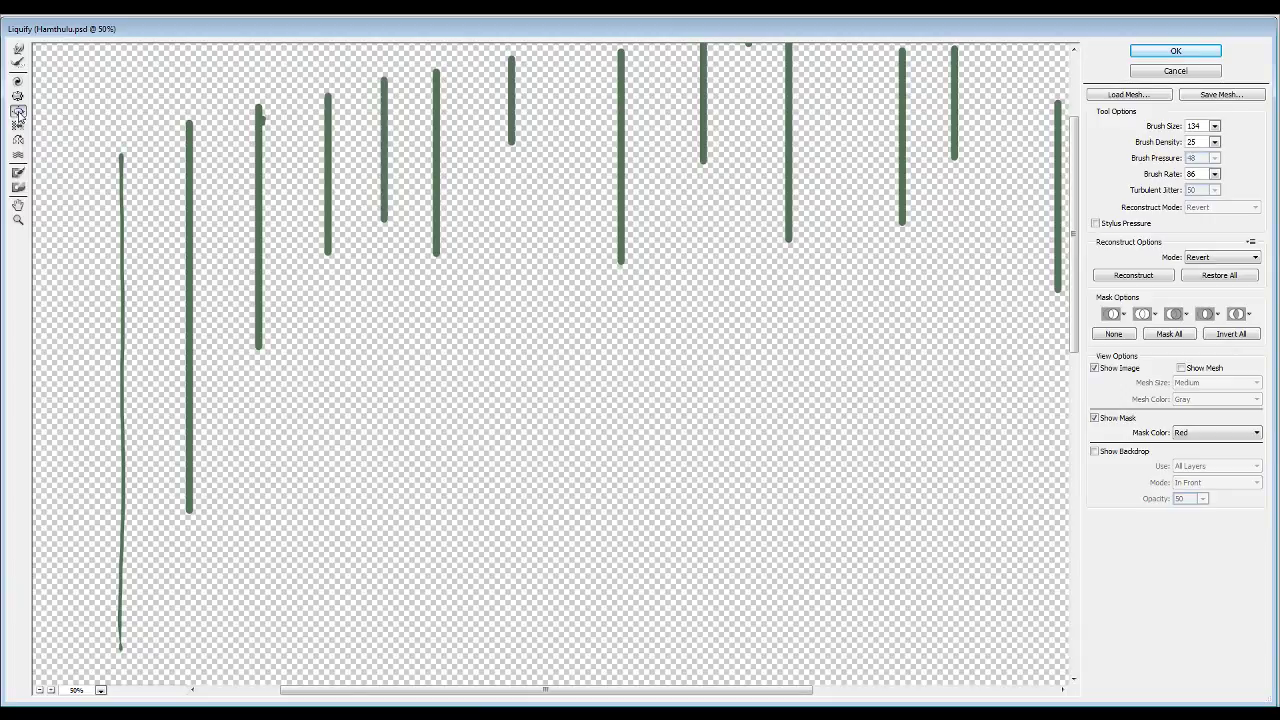
pyautogui.click(120, 647)
pyautogui.click(118, 641)
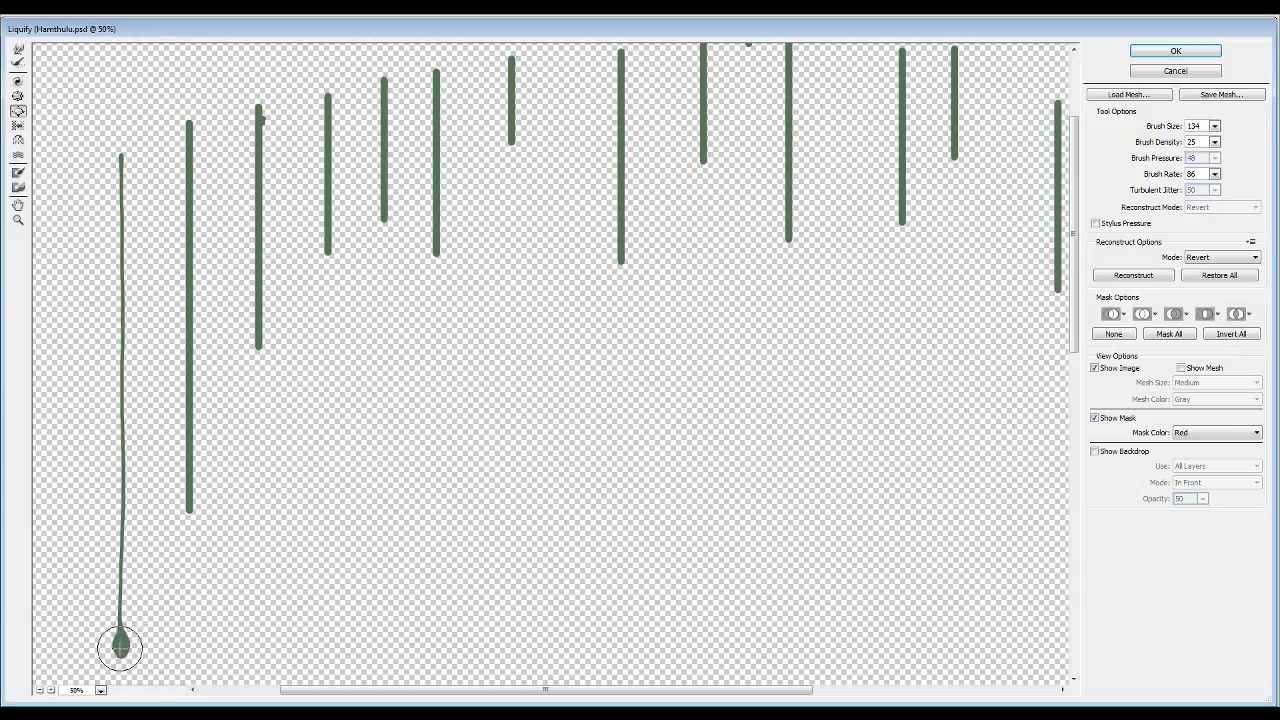
# Pucker the first H's second drip into a thin strand and bloat its lower end into a small droplet.
pyautogui.moveTo(189, 134); pyautogui.dragTo(189, 510)
pyautogui.click(18, 111)
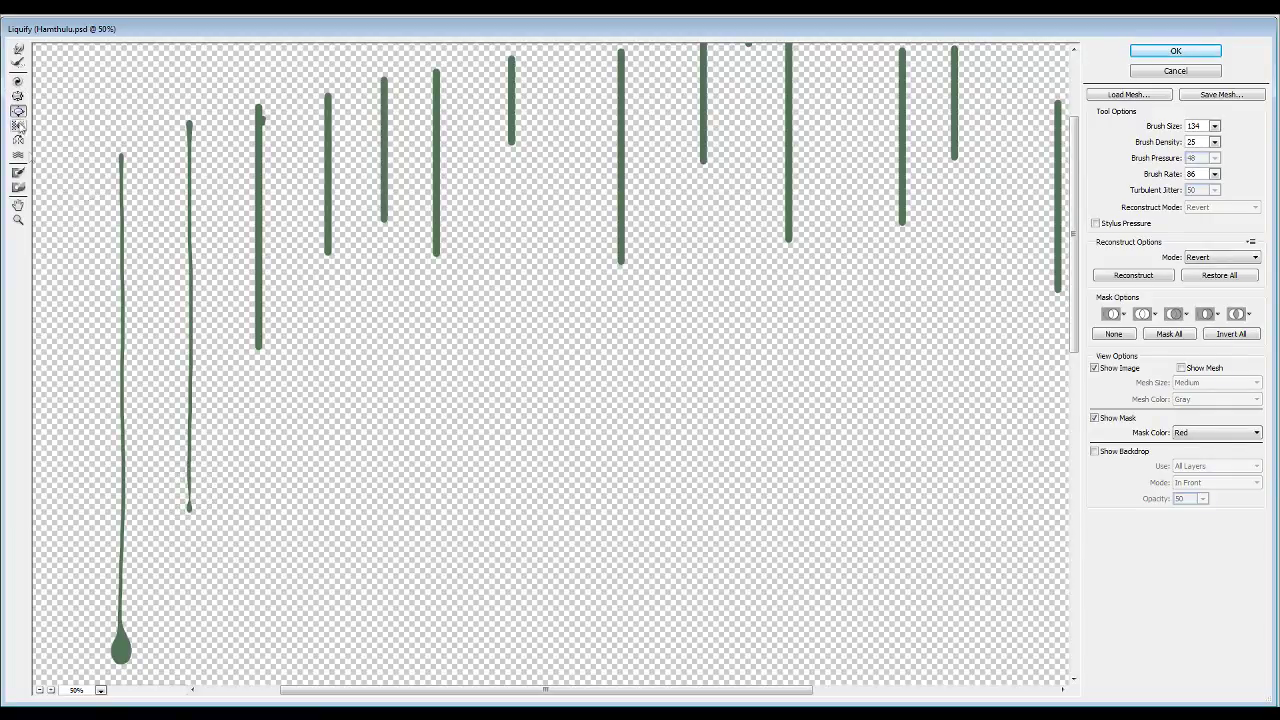
pyautogui.moveTo(189, 508); pyautogui.dragTo(189, 508)
pyautogui.hotkey('ctrl', 'z')
pyautogui.hotkey('ctrl', 'z')
pyautogui.click(189, 500)
pyautogui.moveTo(189, 502); pyautogui.dragTo(189, 508)
pyautogui.hotkey('ctrl', 'z')
pyautogui.moveTo(187, 503); pyautogui.dragTo(189, 521)
pyautogui.hotkey('ctrl', 'z')
# Pucker the A's first drip into a thin strand and bloat its lower end into a droplet.
pyautogui.click(17, 96)
pyautogui.moveTo(257, 114)
pyautogui.mouseDown()
pyautogui.moveTo(257, 322)
pyautogui.moveTo(316, 330)
pyautogui.mouseUp()
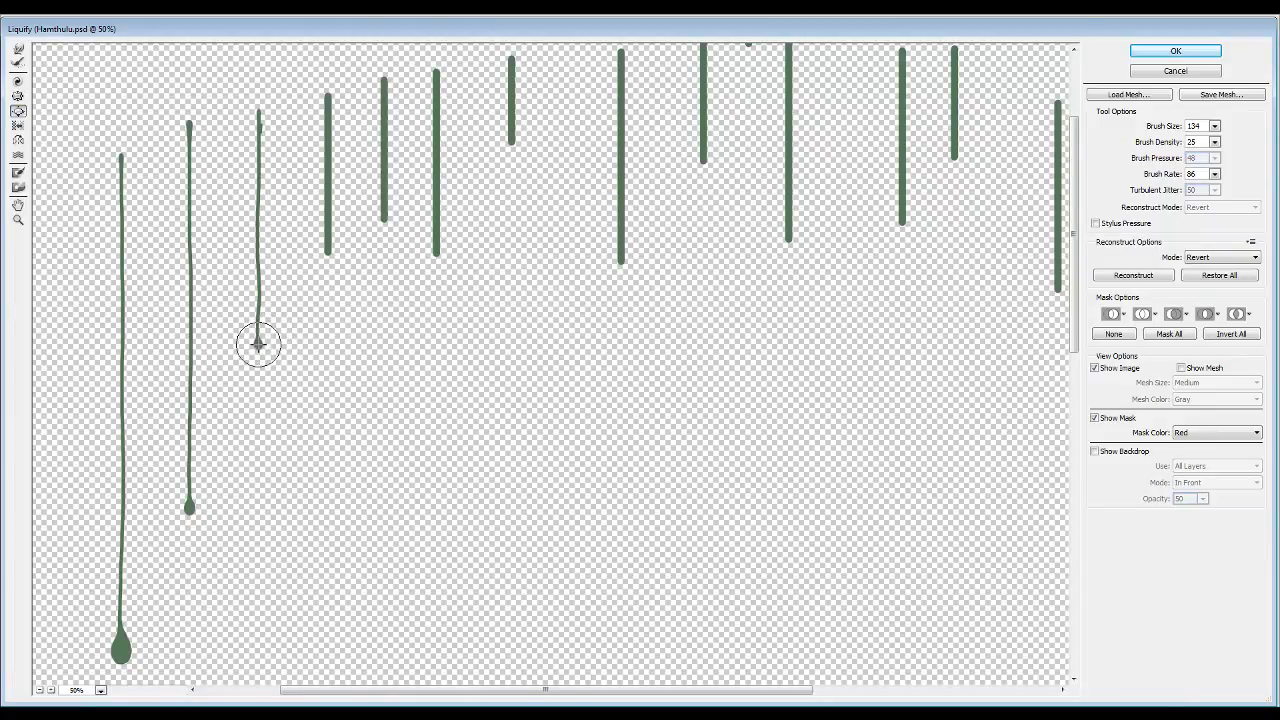
pyautogui.moveTo(257, 346)
pyautogui.mouseDown()
pyautogui.moveTo(257, 310)
pyautogui.moveTo(258, 330)
pyautogui.mouseUp()
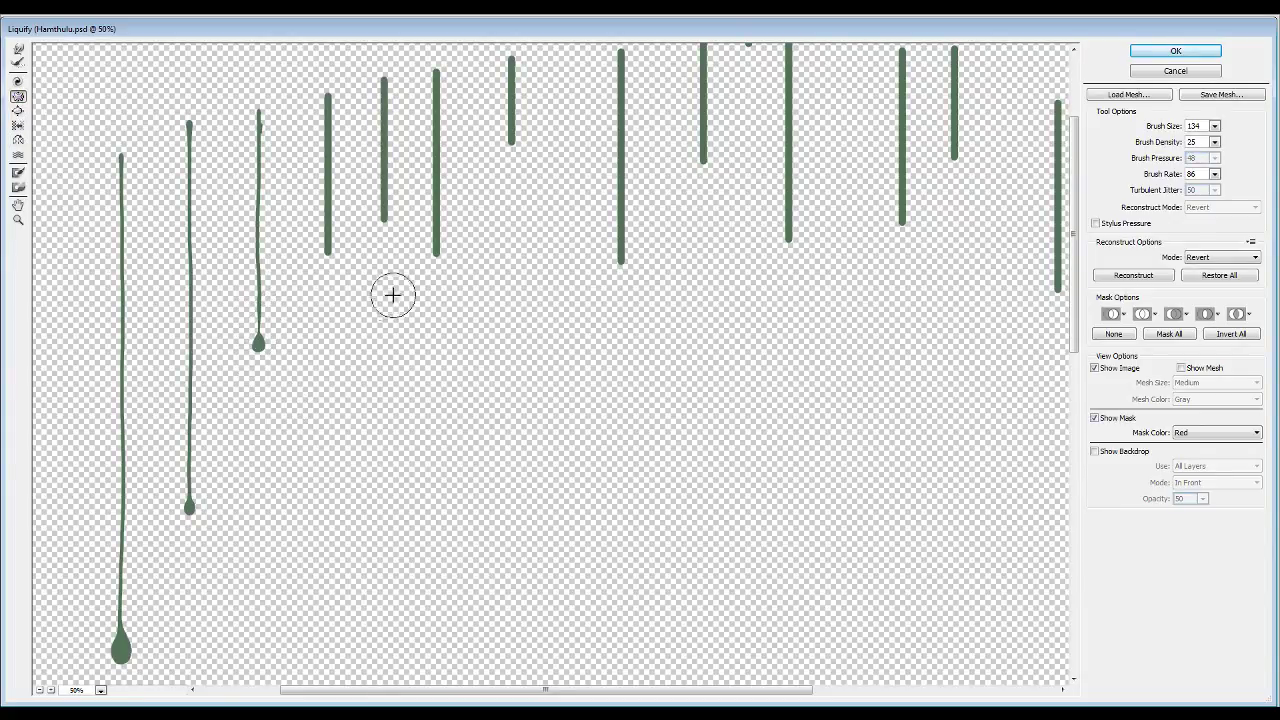
# Pucker the A's second drip and the M's first drip into thin strands and bloat their lower ends into droplets.
pyautogui.click(18, 112)
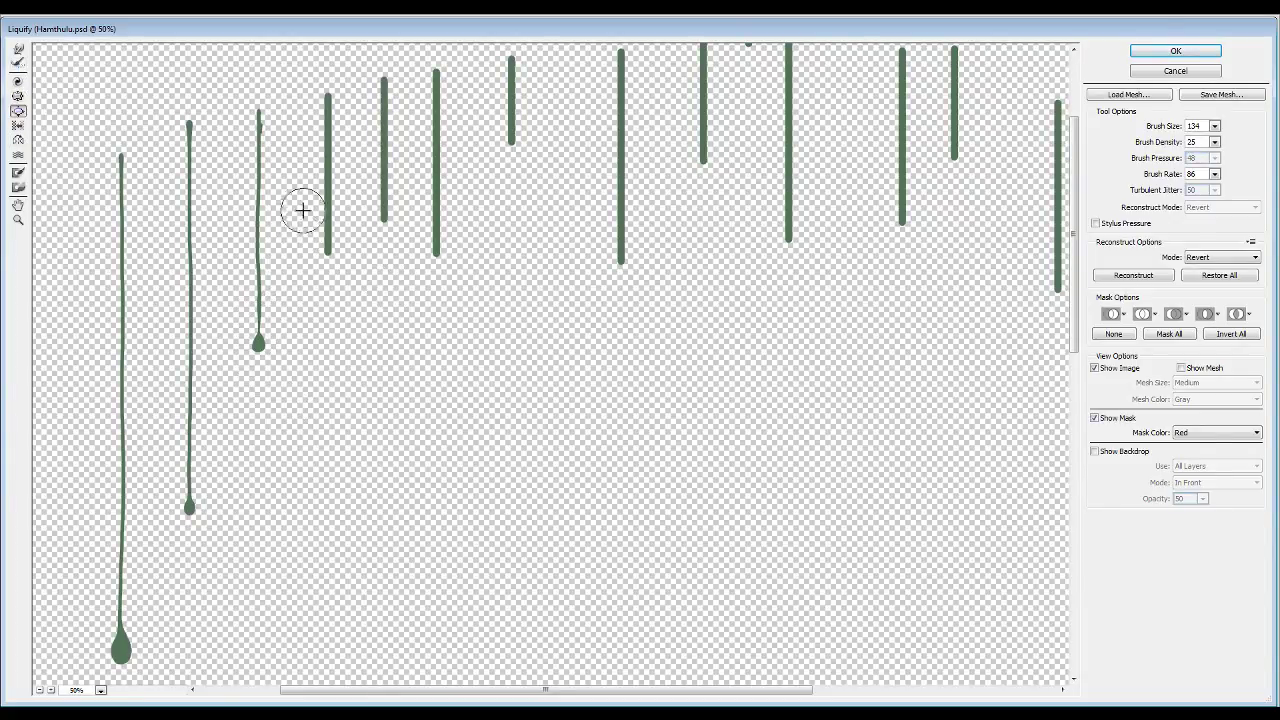
pyautogui.moveTo(323, 106); pyautogui.dragTo(327, 250)
pyautogui.click(18, 112)
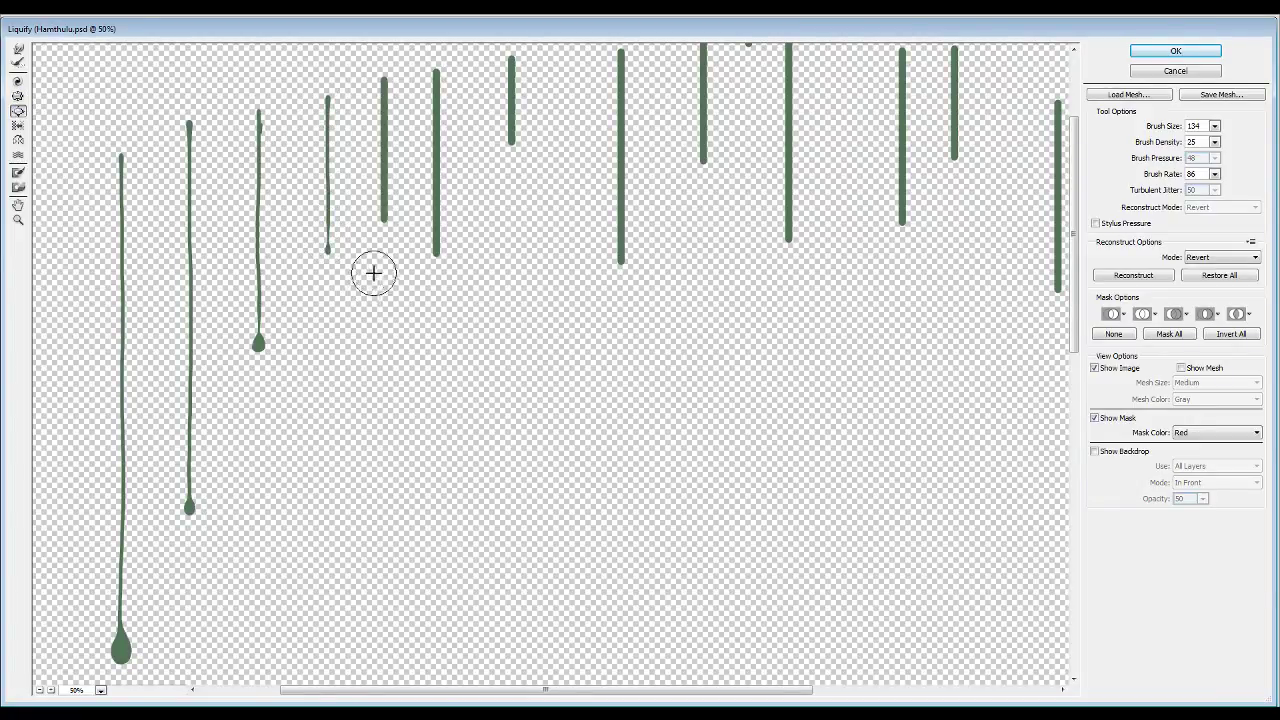
pyautogui.click(328, 248)
pyautogui.moveTo(374, 86); pyautogui.dragTo(384, 208)
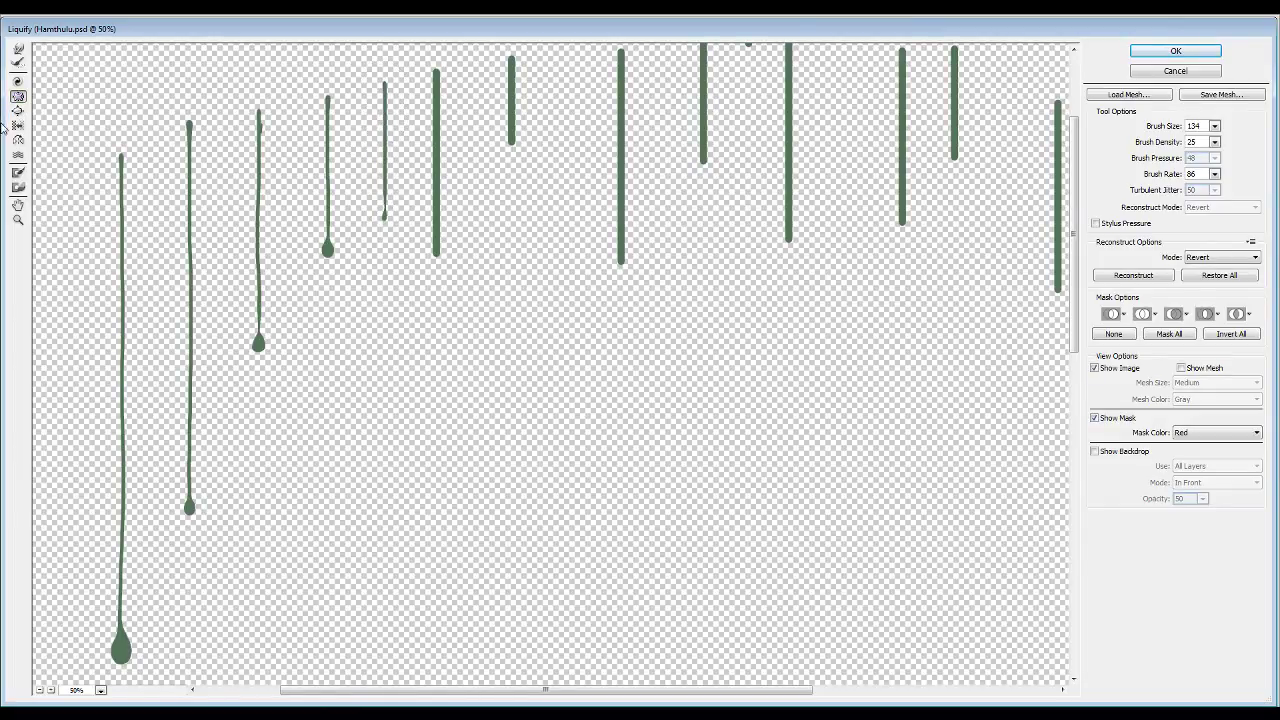
pyautogui.click(17, 112)
pyautogui.click(384, 215)
# Pucker the M's middle drip into a thin, straight strand and bloat its lower end into a droplet.
pyautogui.moveTo(433, 72)
pyautogui.mouseDown()
pyautogui.moveTo(437, 214)
pyautogui.moveTo(413, 283)
pyautogui.mouseUp()
pyautogui.hotkey('ctrl', 'z')
pyautogui.moveTo(437, 137); pyautogui.dragTo(437, 250)
pyautogui.click(18, 111)
pyautogui.click(437, 248)
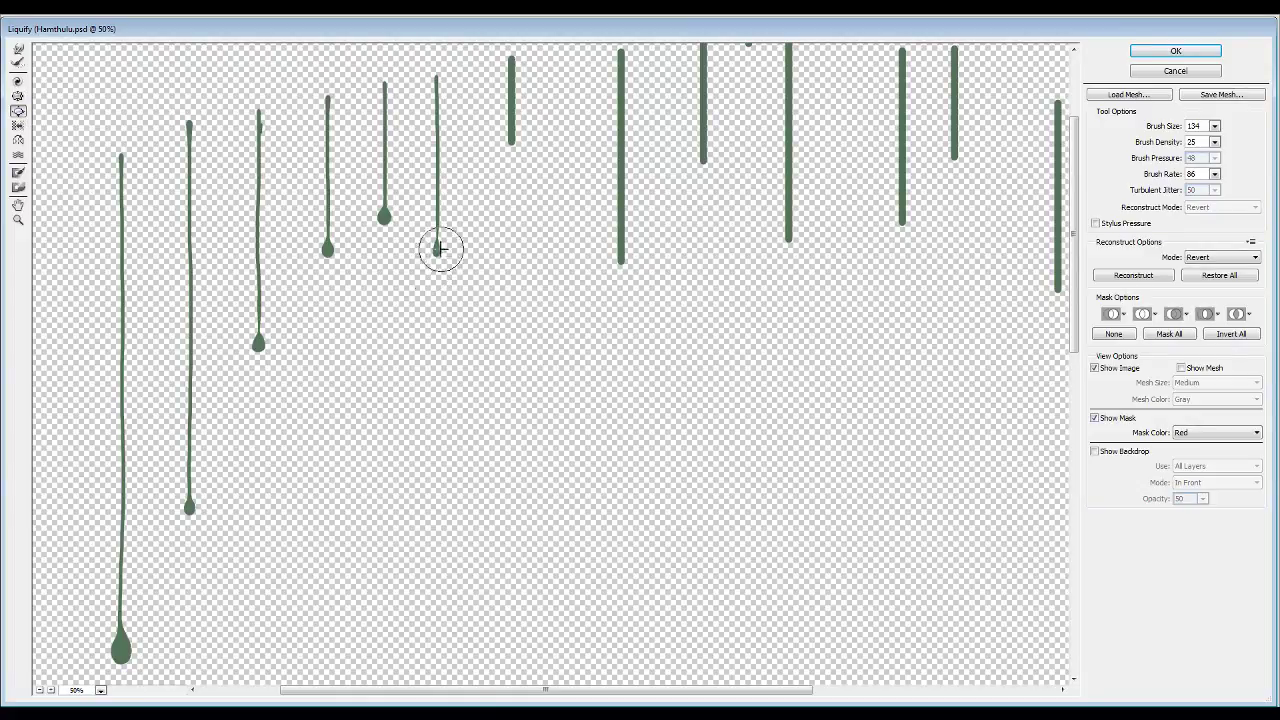
pyautogui.click(437, 249)
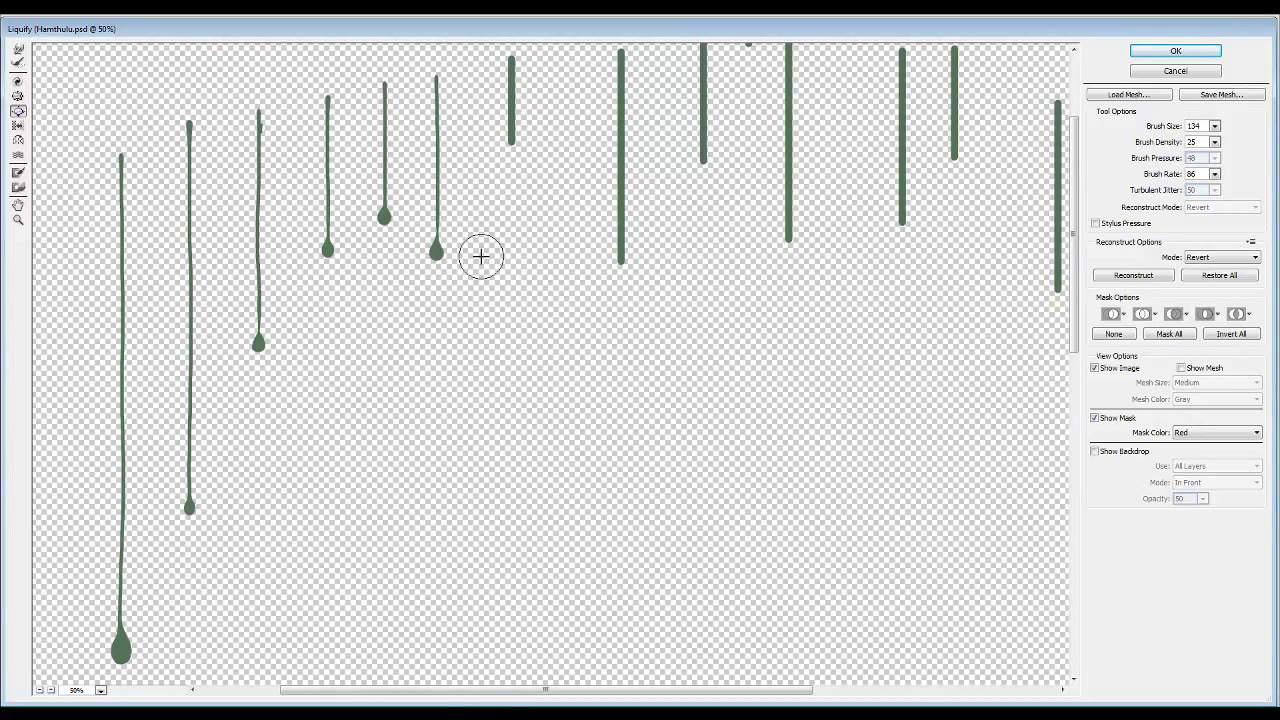
# Thin the M's short last drip and the T's drip with the Pucker tool and bloat both tips into droplets.
pyautogui.scroll(3, 777, 316)
pyautogui.moveTo(802, 470)
pyautogui.mouseDown()
pyautogui.moveTo(682, 452)
pyautogui.moveTo(486, 363)
pyautogui.moveTo(523, 400)
pyautogui.moveTo(513, 414)
pyautogui.mouseUp()
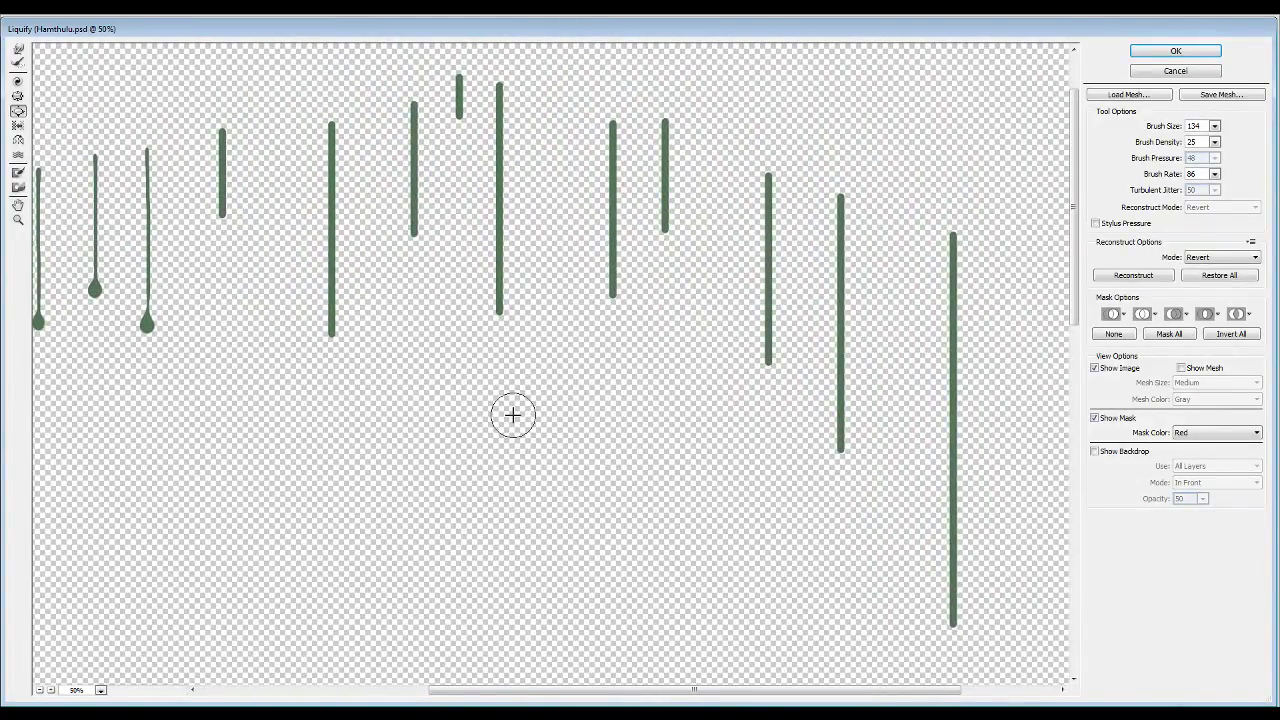
pyautogui.click(18, 96)
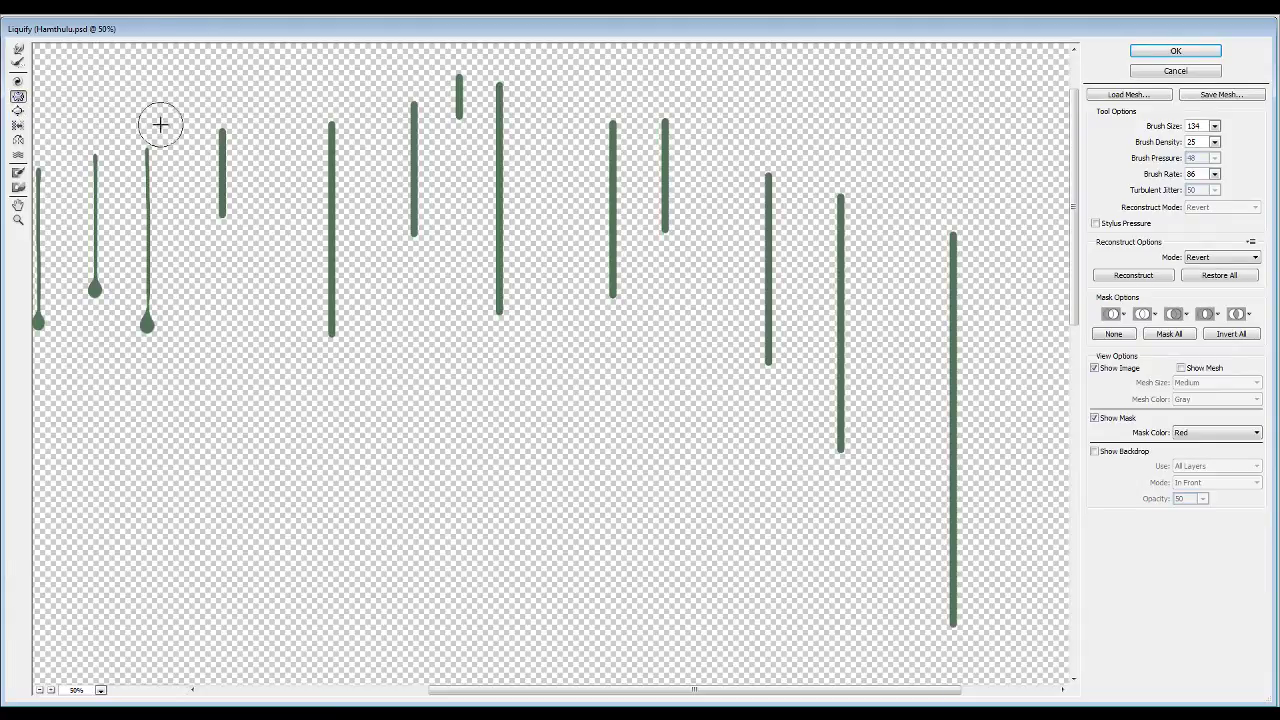
pyautogui.moveTo(220, 134); pyautogui.dragTo(219, 212)
pyautogui.click(18, 111)
pyautogui.click(18, 97)
pyautogui.moveTo(331, 134); pyautogui.dragTo(331, 326)
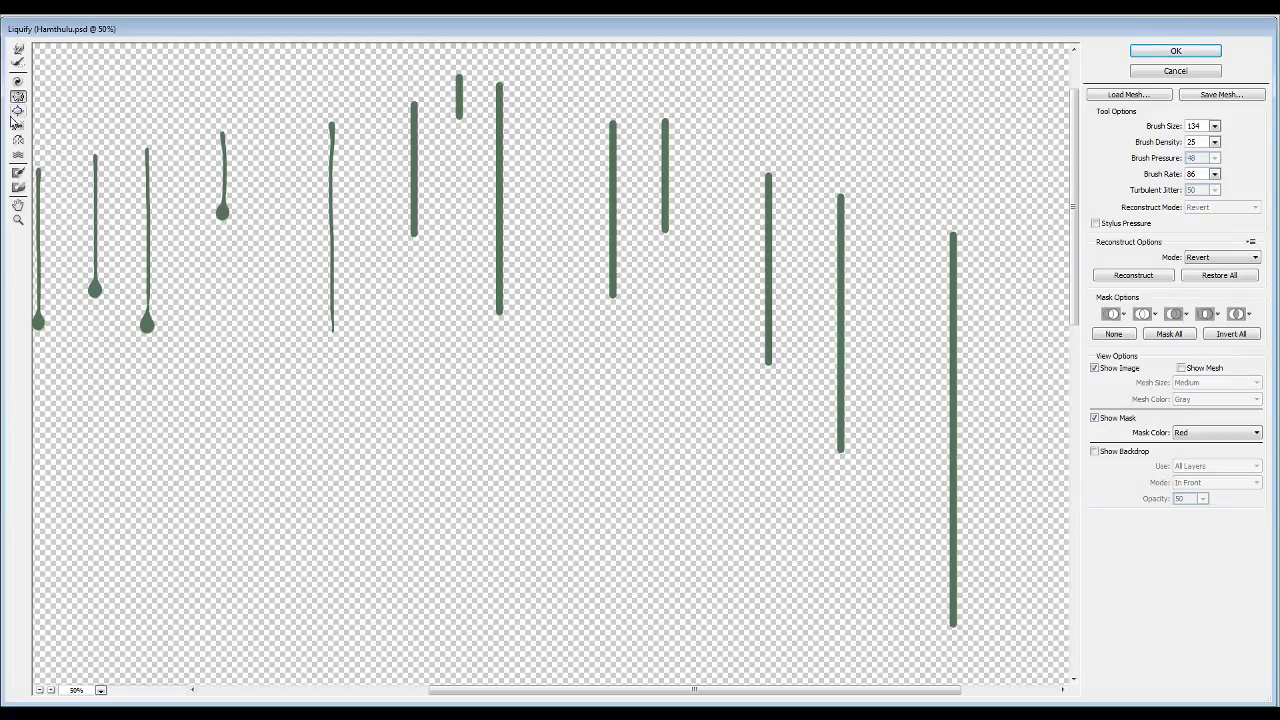
pyautogui.click(332, 330)
# Pucker the second H's first drip into a thin strand and bloat its tip into a droplet.
pyautogui.click(17, 97)
pyautogui.moveTo(415, 110); pyautogui.dragTo(414, 230)
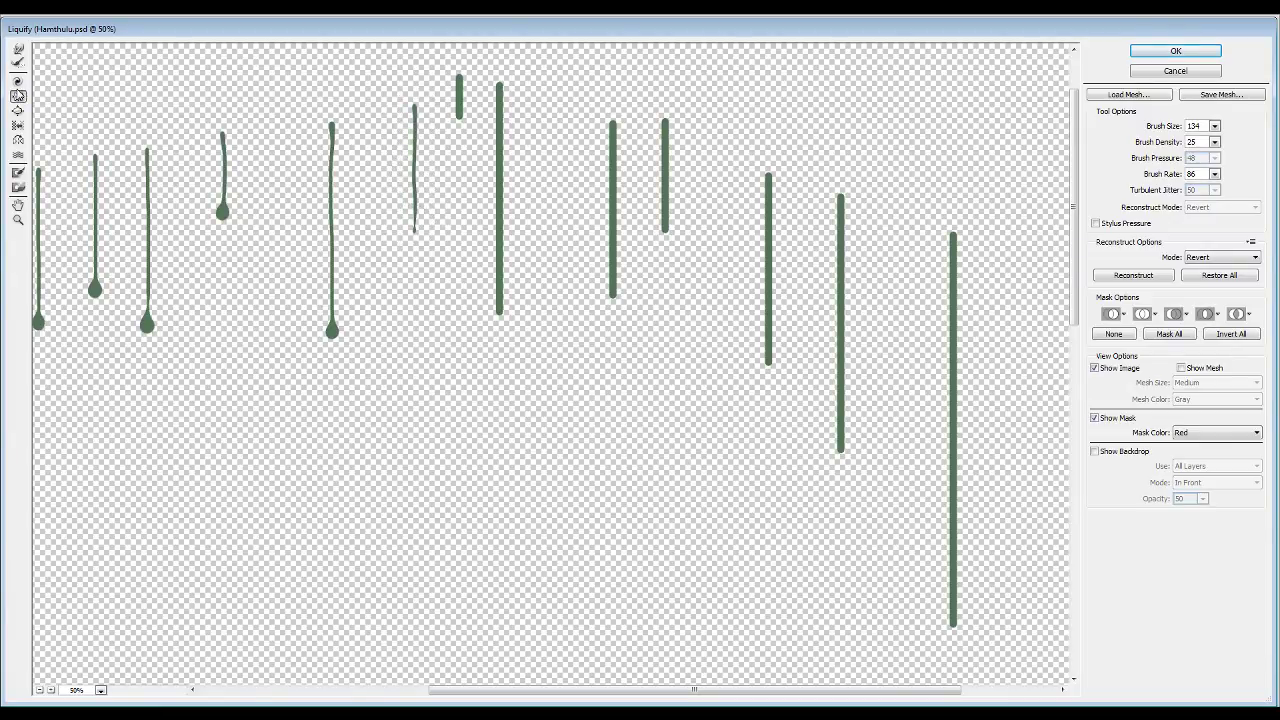
pyautogui.click(413, 232)
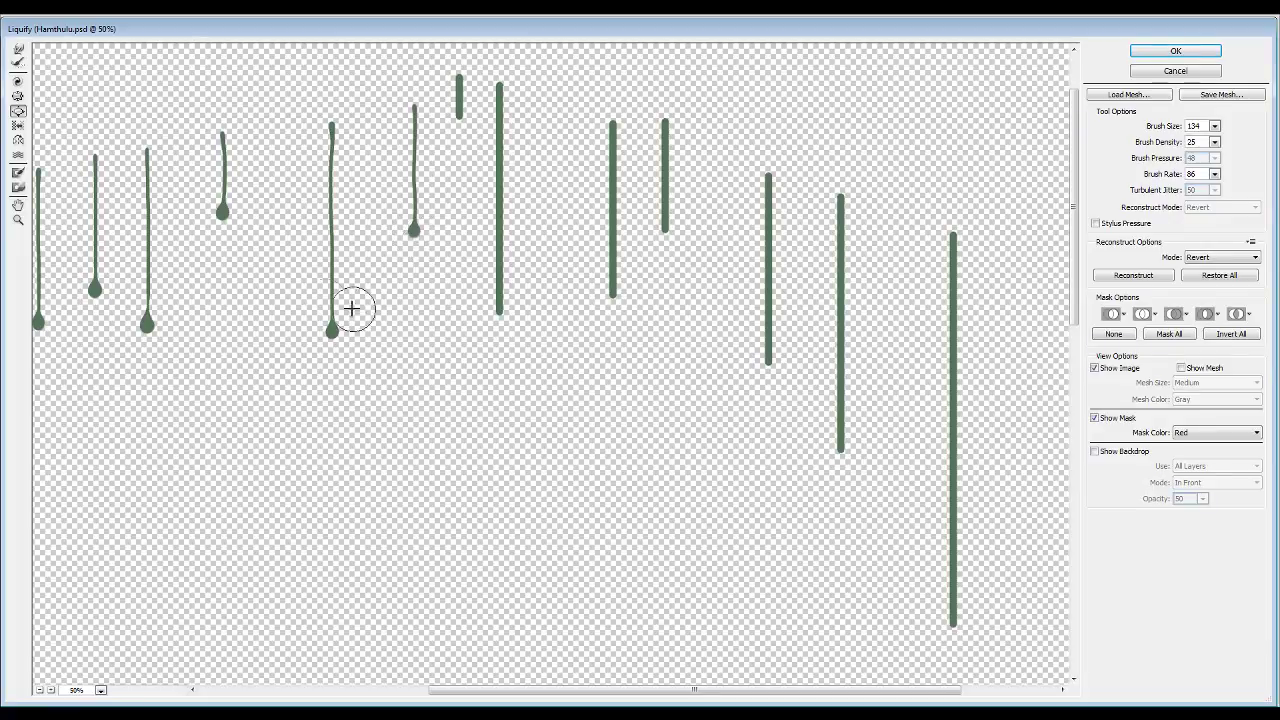
pyautogui.click(414, 228)
# Pucker the very short drip on the second H's crossbar and bloat its end into a tiny droplet.
pyautogui.click(17, 96)
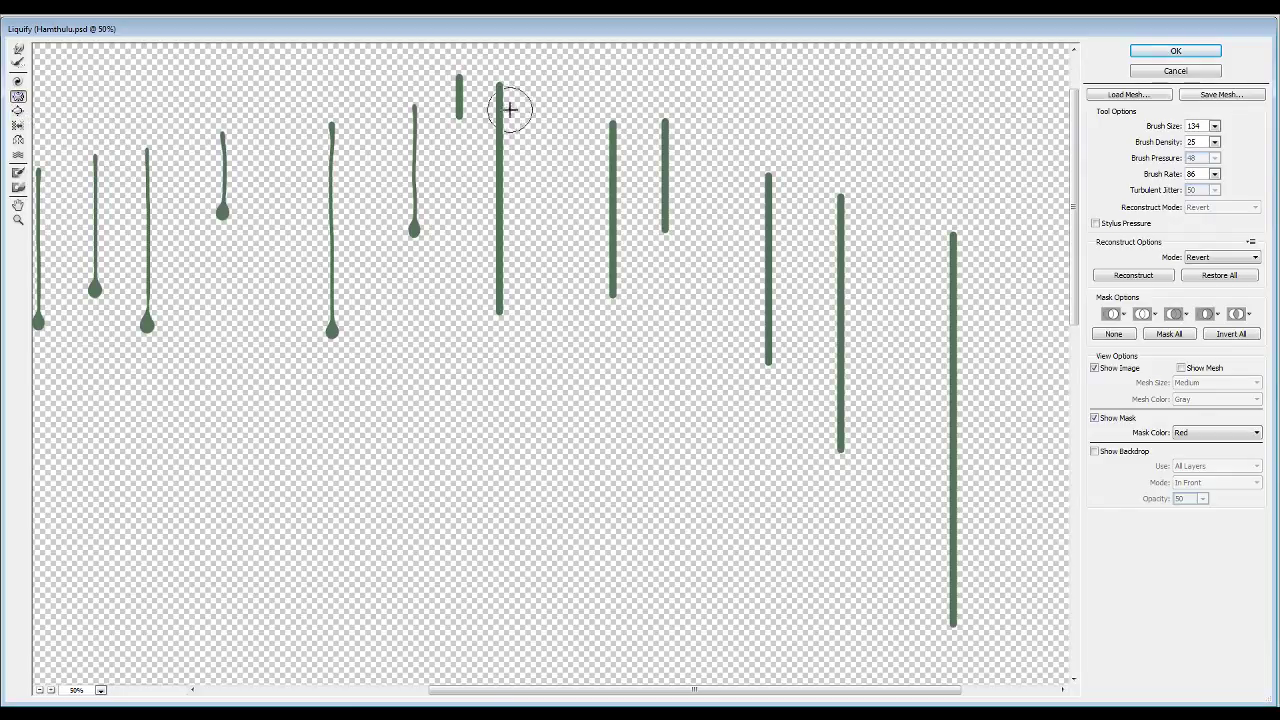
pyautogui.moveTo(457, 94)
pyautogui.mouseDown()
pyautogui.moveTo(449, 120)
pyautogui.moveTo(457, 91)
pyautogui.moveTo(457, 103)
pyautogui.mouseUp()
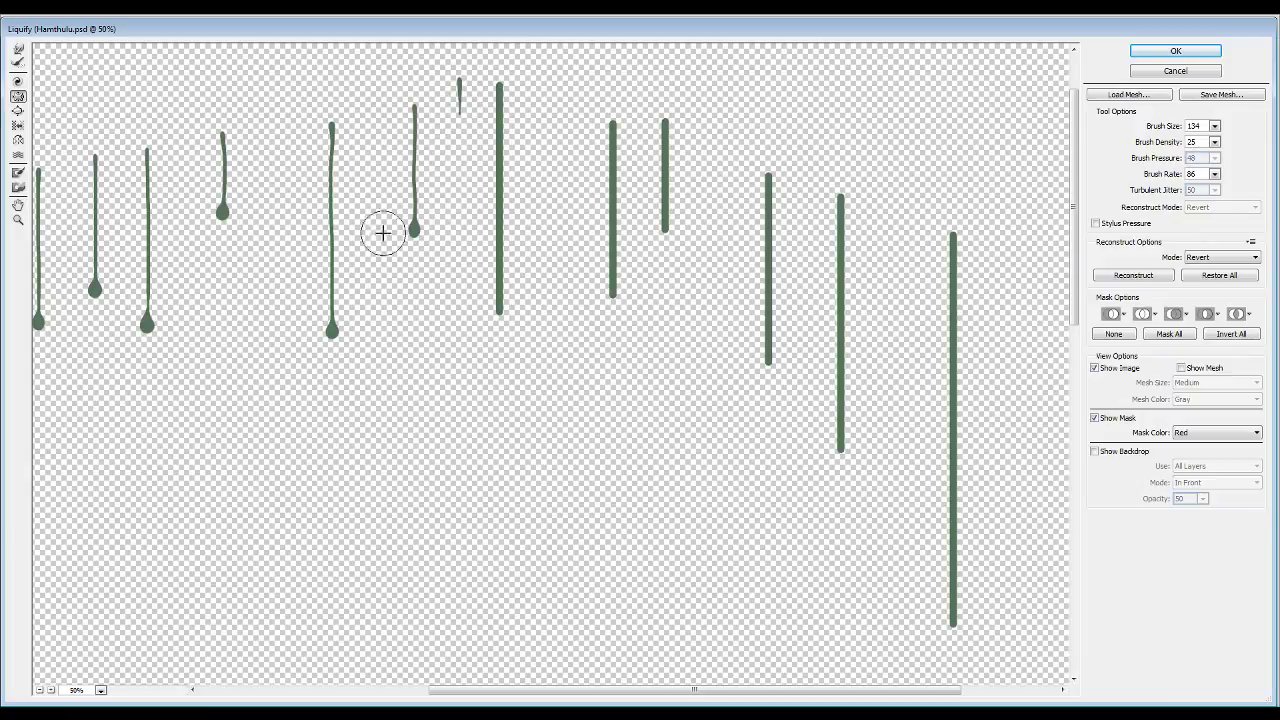
pyautogui.click(17, 111)
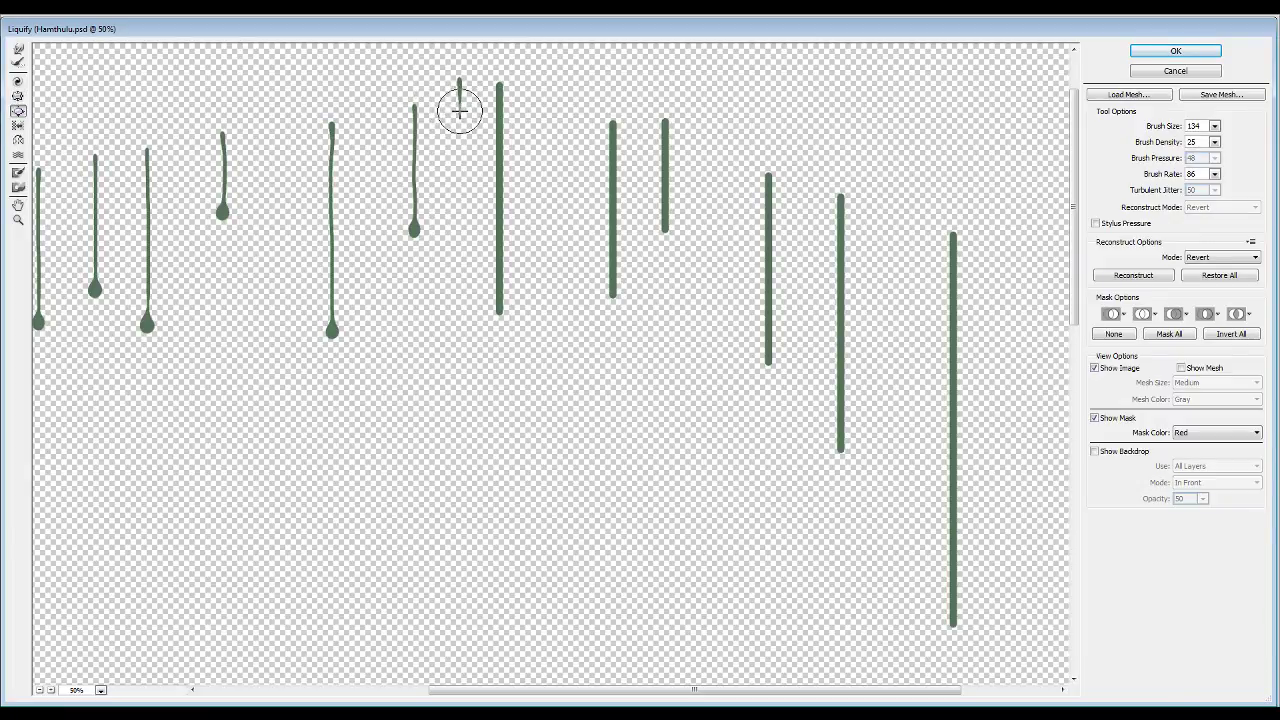
pyautogui.click(459, 111)
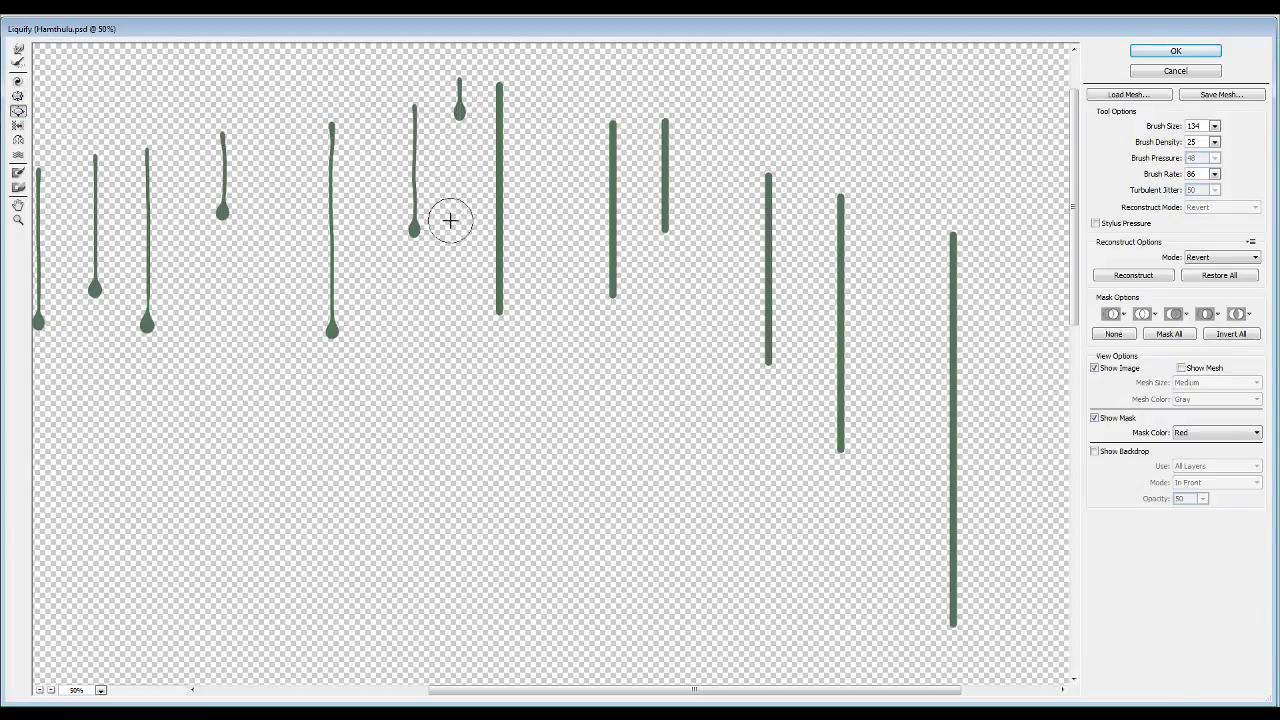
pyautogui.click(459, 111)
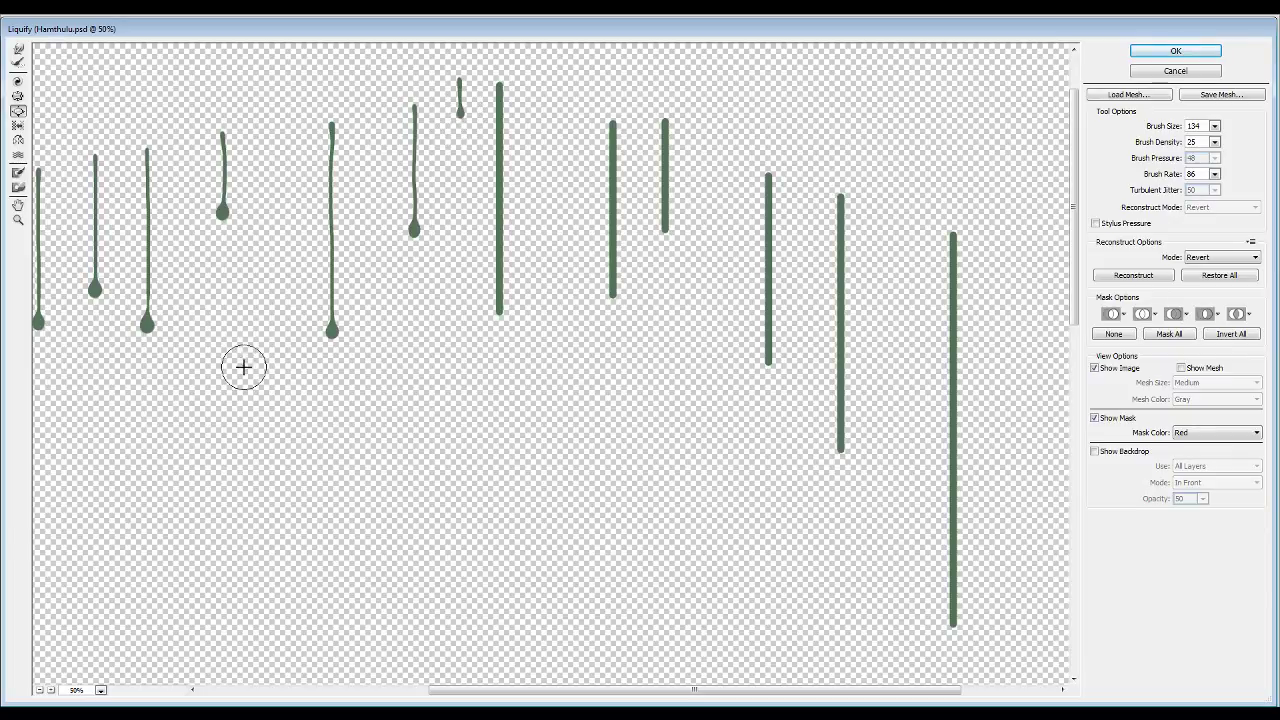
# Pucker the second H's last drip and the first U's drip into thin strands and bloat their tips into droplets.
pyautogui.moveTo(491, 94); pyautogui.dragTo(500, 298)
pyautogui.click(18, 110)
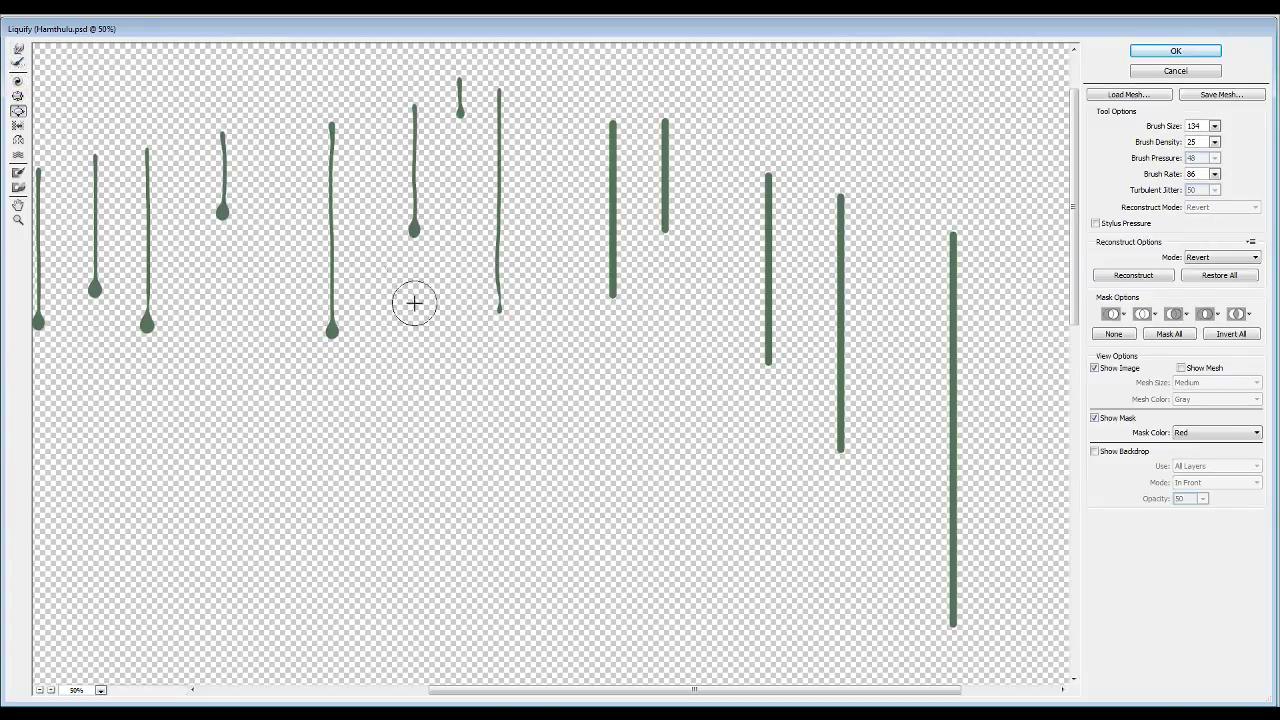
pyautogui.click(500, 309)
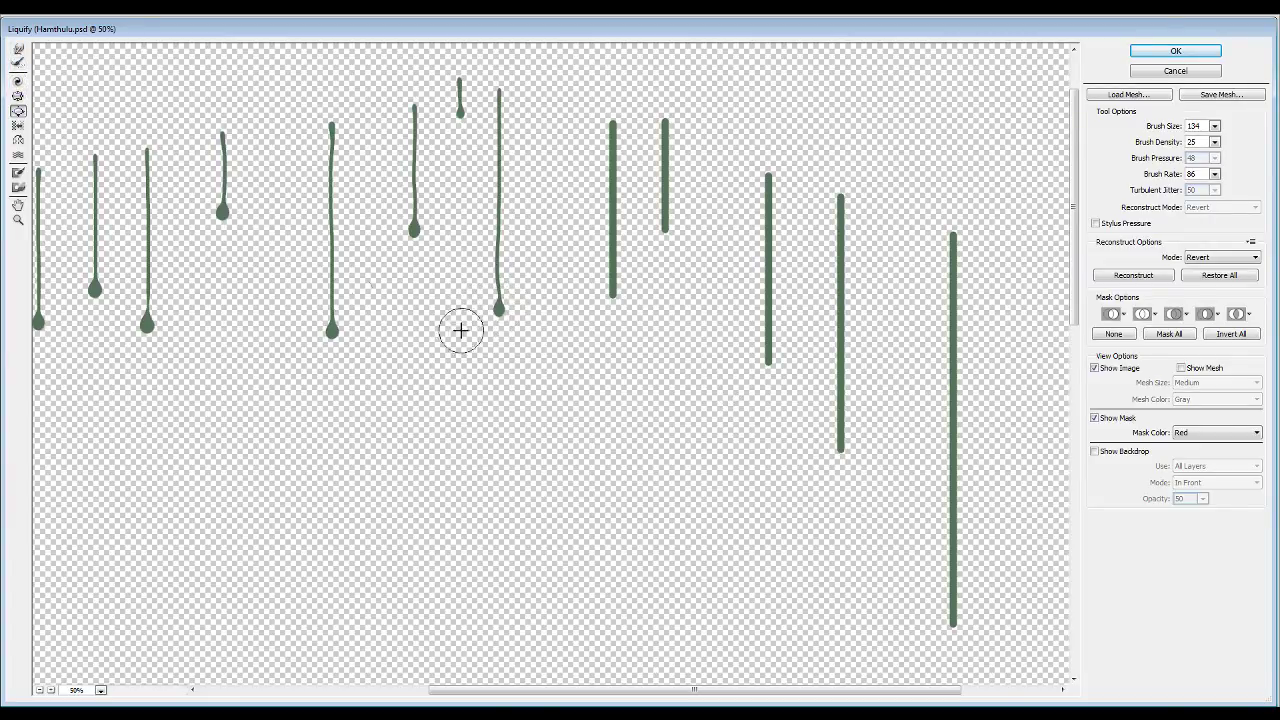
pyautogui.moveTo(611, 134)
pyautogui.mouseDown()
pyautogui.moveTo(609, 123)
pyautogui.moveTo(613, 290)
pyautogui.mouseUp()
pyautogui.click(17, 110)
pyautogui.click(612, 290)
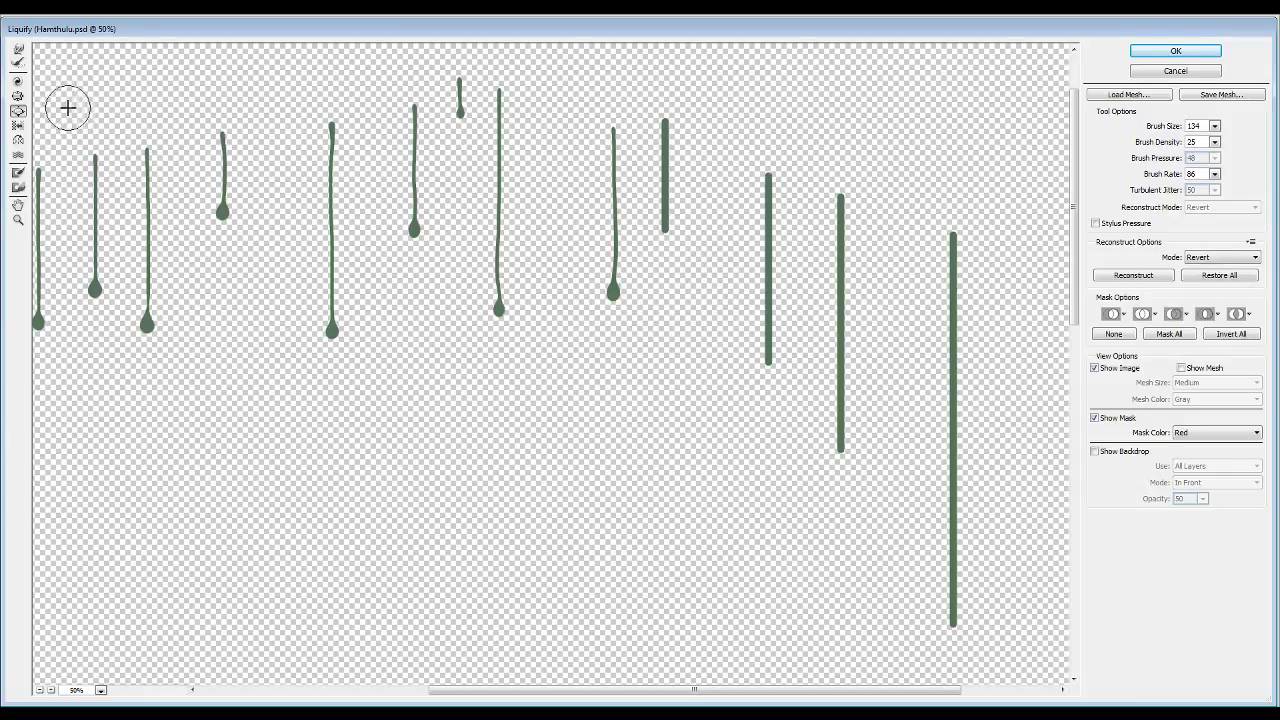
# Thin the L's short drip with the Pucker tool and swell its lower end into a droplet with the Bloat tool.
pyautogui.click(17, 97)
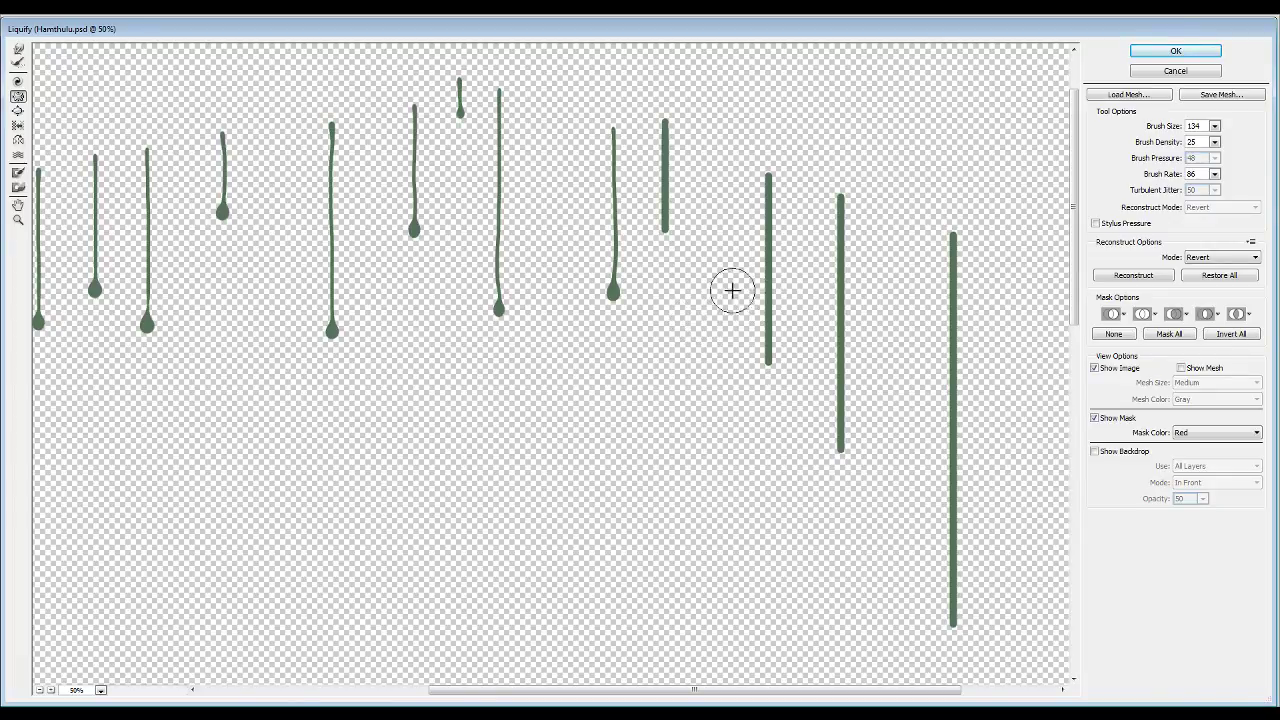
pyautogui.moveTo(666, 126); pyautogui.dragTo(663, 214)
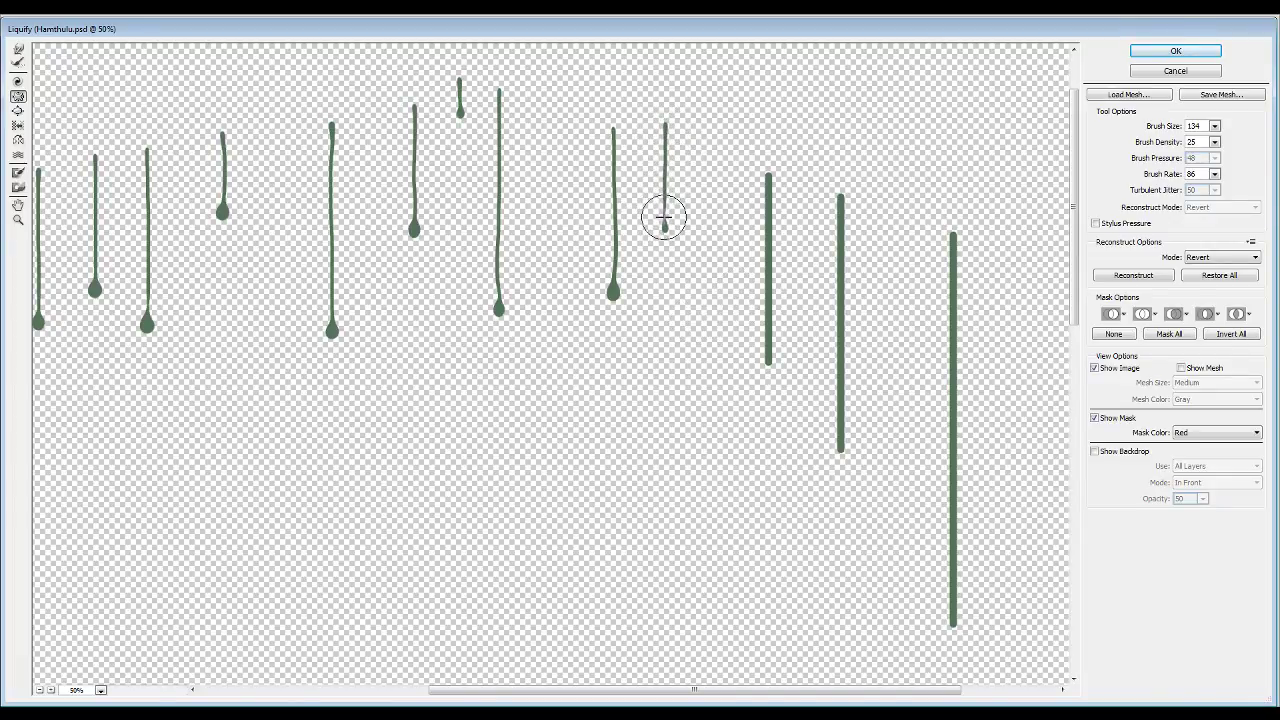
pyautogui.click(17, 111)
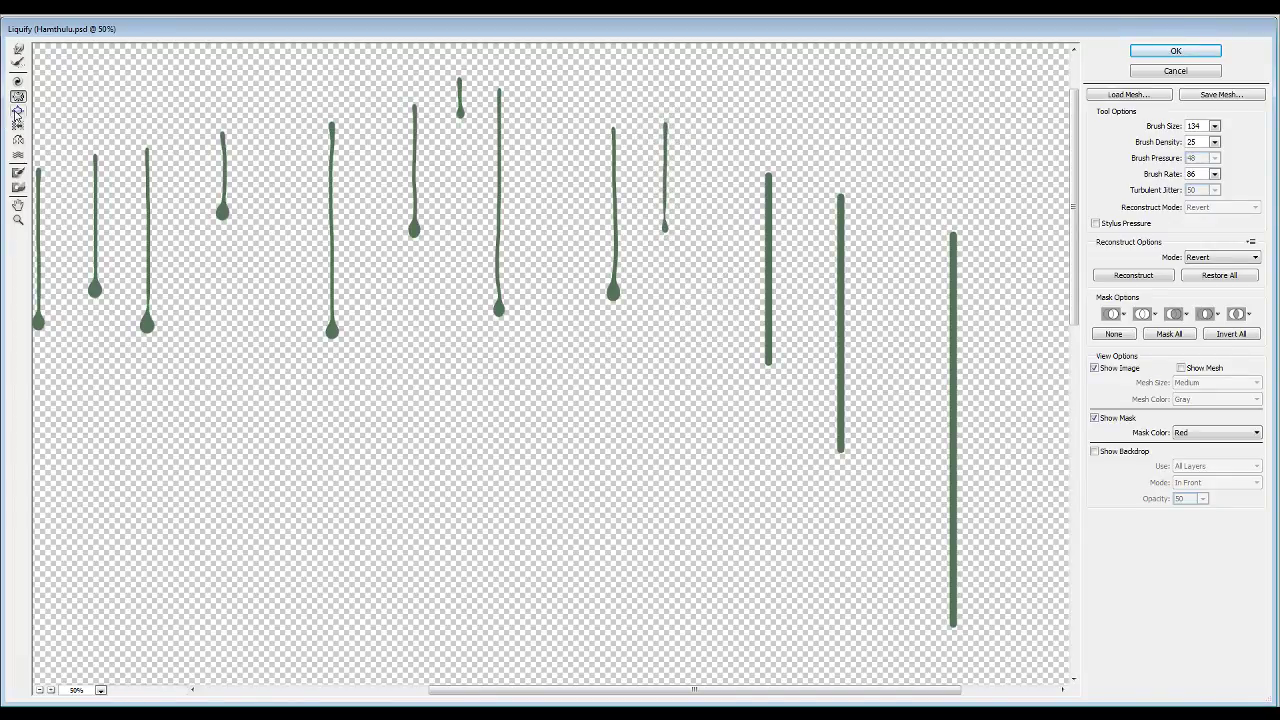
pyautogui.click(664, 226)
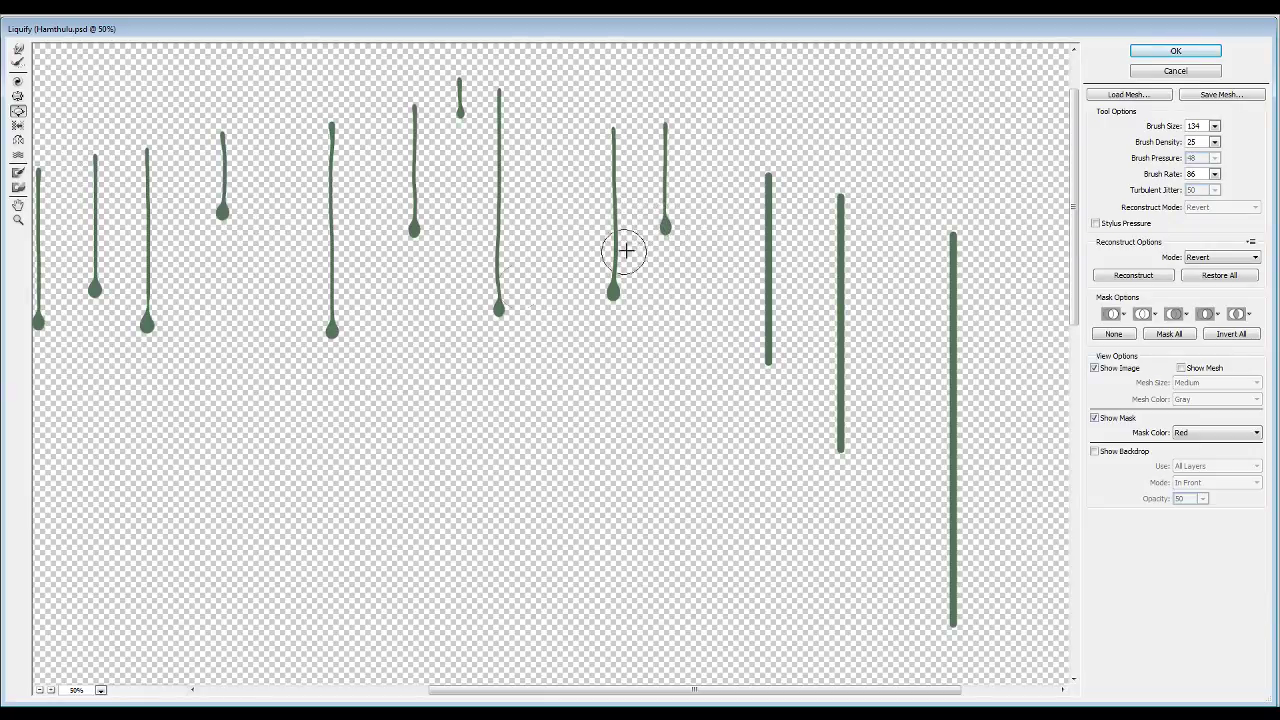
# Pucker both drips of the third H into thin, slightly wavy strands and bloat their lower ends into droplets.
pyautogui.moveTo(766, 180); pyautogui.dragTo(767, 360)
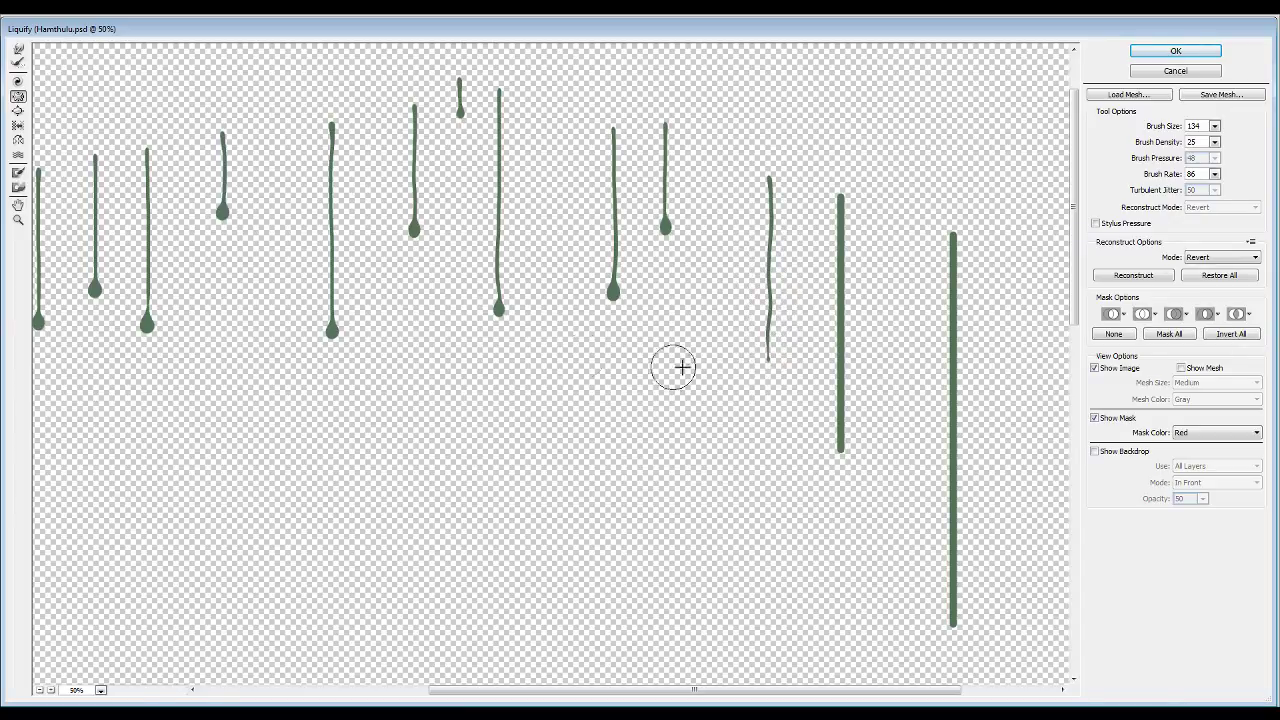
pyautogui.click(17, 111)
pyautogui.click(767, 357)
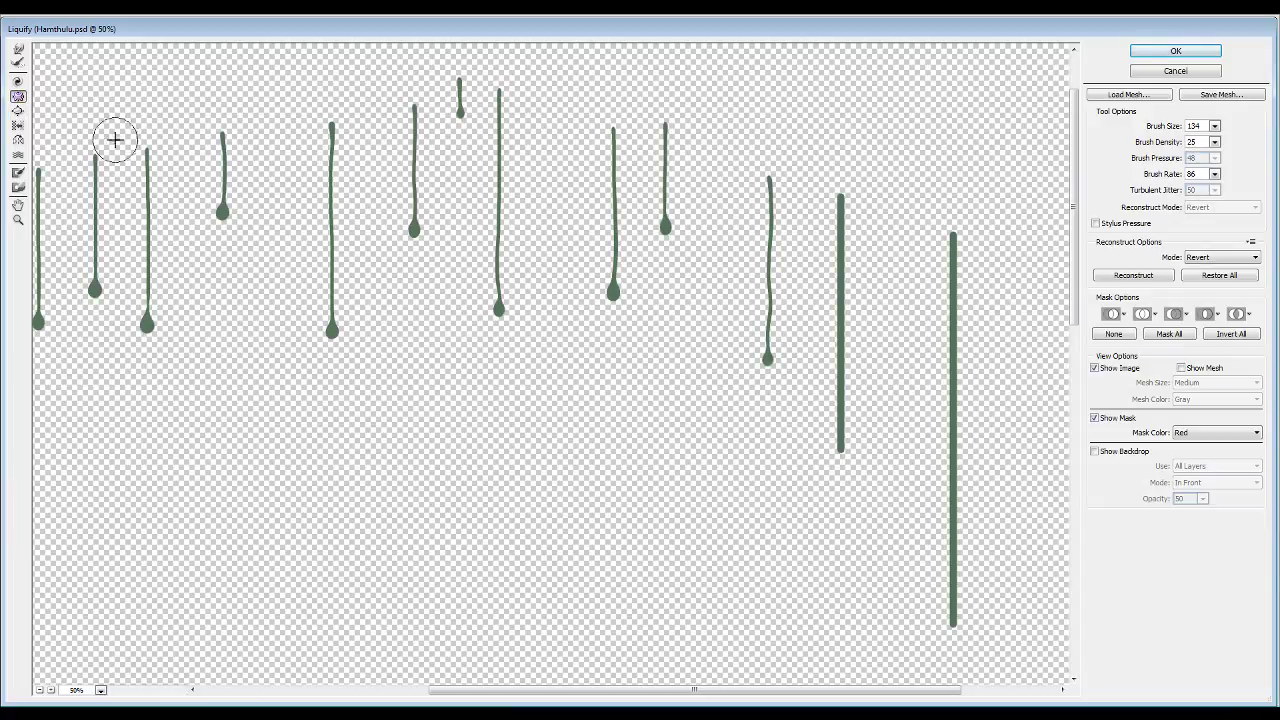
pyautogui.moveTo(843, 196)
pyautogui.mouseDown()
pyautogui.moveTo(834, 343)
pyautogui.moveTo(846, 463)
pyautogui.mouseUp()
pyautogui.click(17, 111)
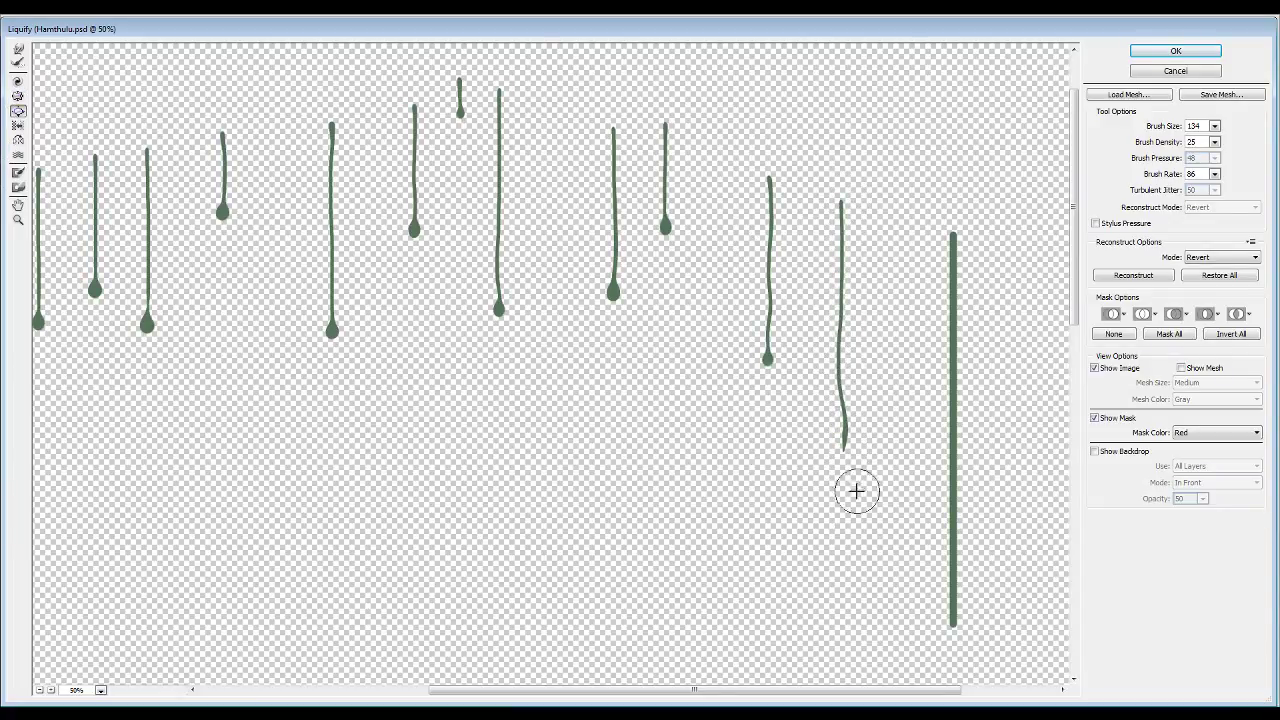
pyautogui.moveTo(846, 437); pyautogui.dragTo(843, 443)
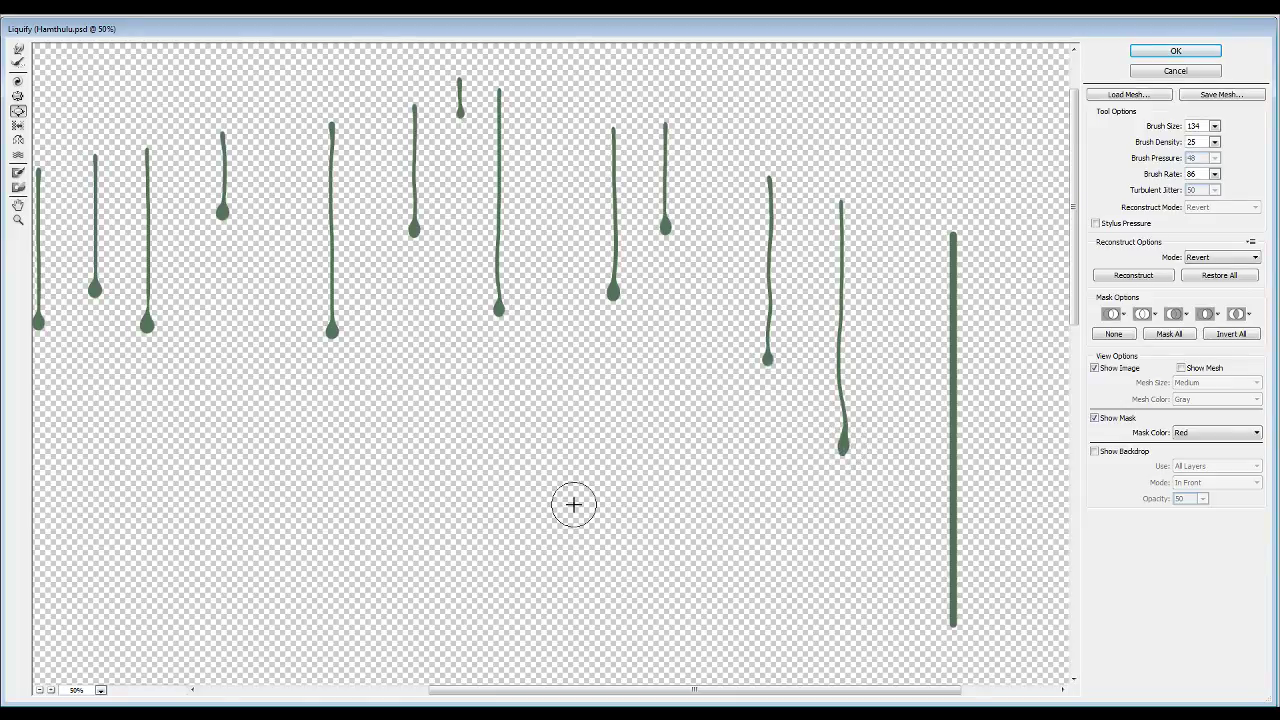
# Pucker the last U's long drip into a thin strand, bloat its tip into a droplet, and apply the Liquify filter.
pyautogui.click(17, 96)
pyautogui.moveTo(893, 482)
pyautogui.mouseDown()
pyautogui.moveTo(823, 477)
pyautogui.moveTo(660, 426)
pyautogui.mouseUp()
pyautogui.moveTo(777, 203)
pyautogui.mouseDown()
pyautogui.moveTo(766, 186)
pyautogui.moveTo(768, 542)
pyautogui.moveTo(808, 537)
pyautogui.mouseUp()
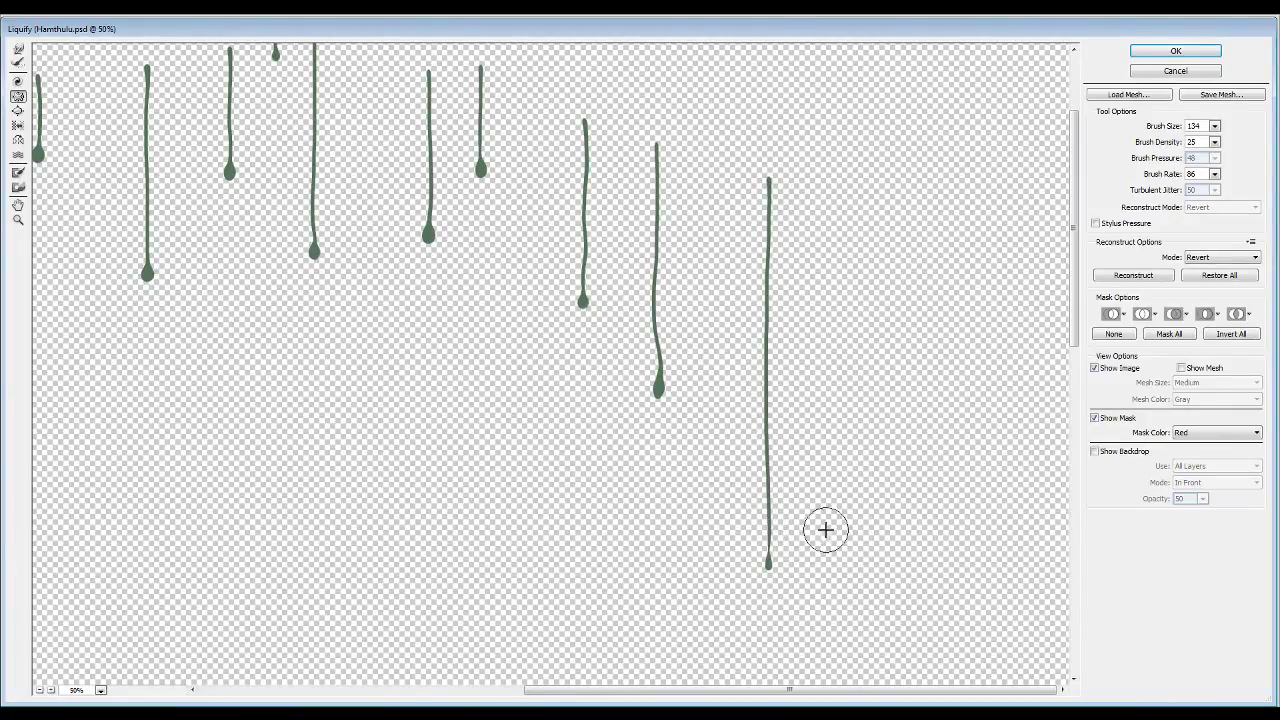
pyautogui.click(17, 111)
pyautogui.moveTo(760, 566); pyautogui.dragTo(767, 556)
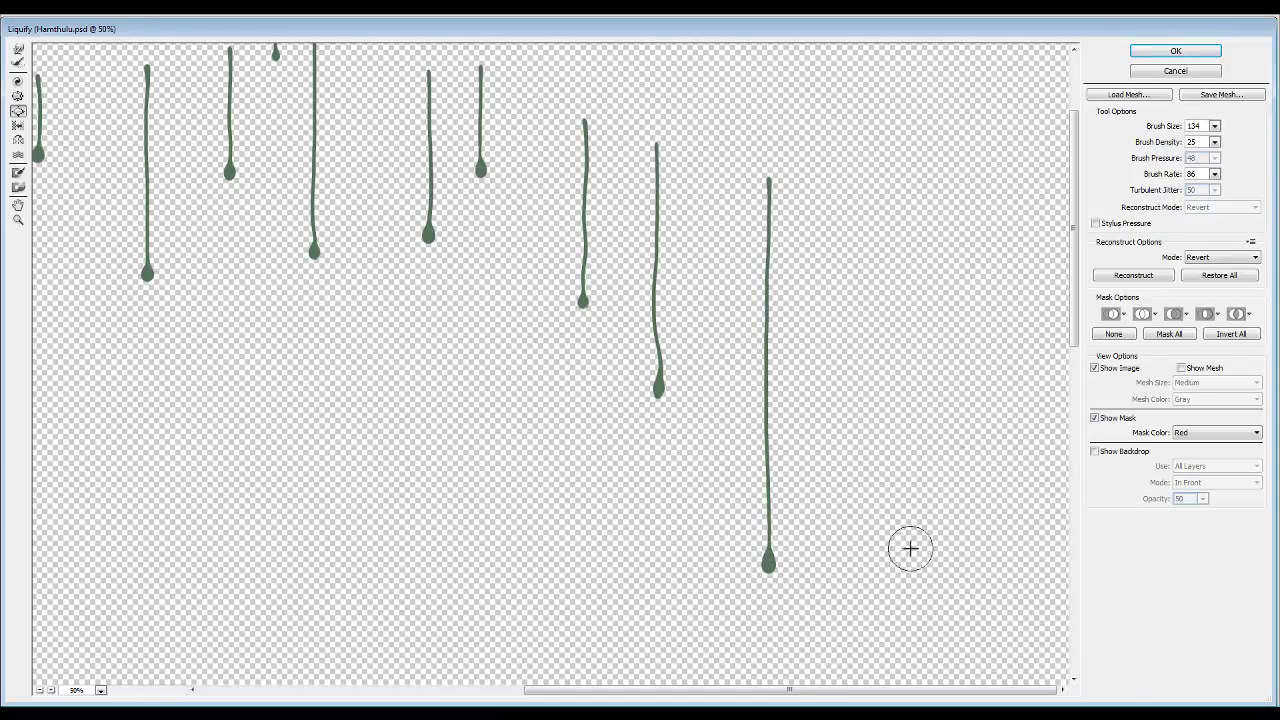
pyautogui.click(1150, 51)
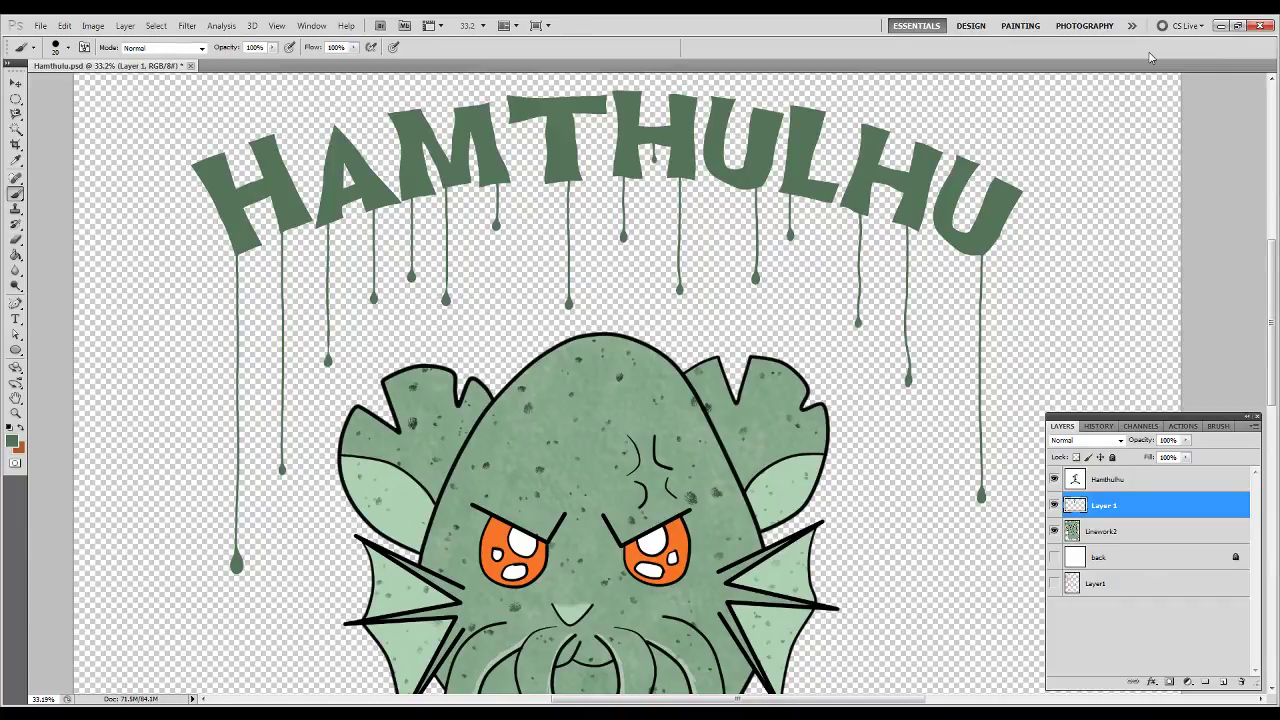
pyautogui.hotkey('ctrl', '0')
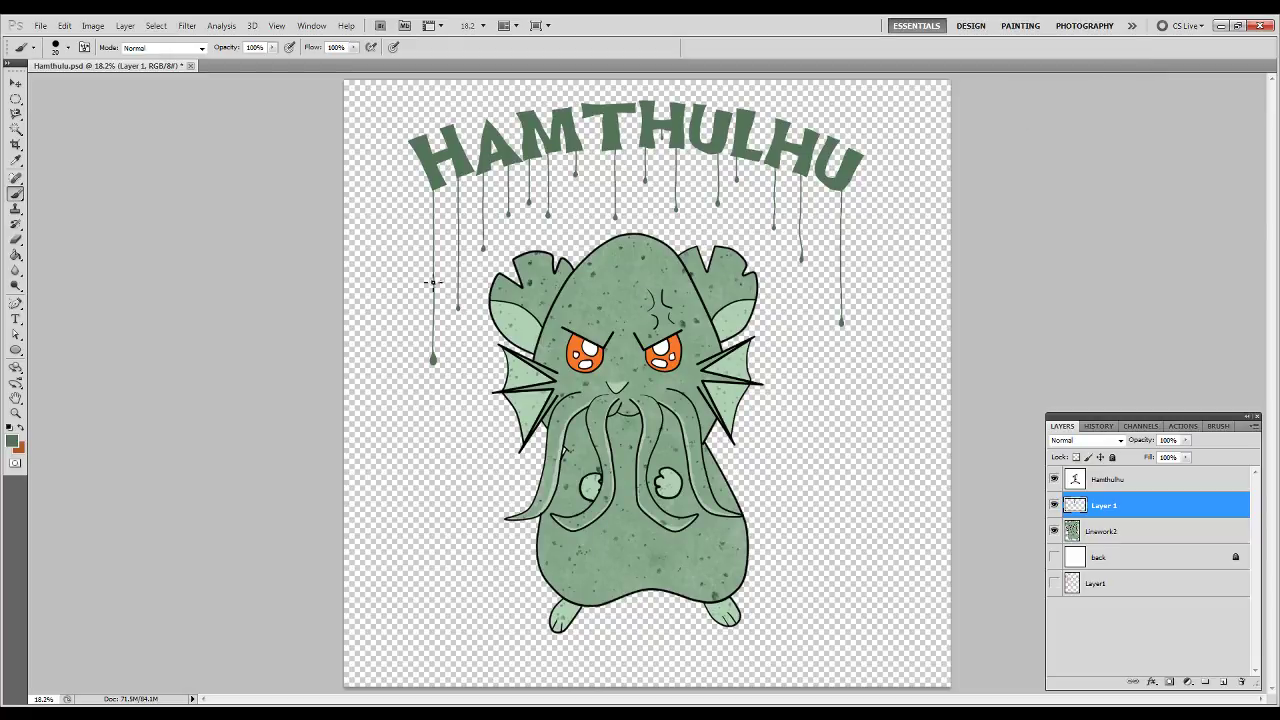
pyautogui.click(101, 714)
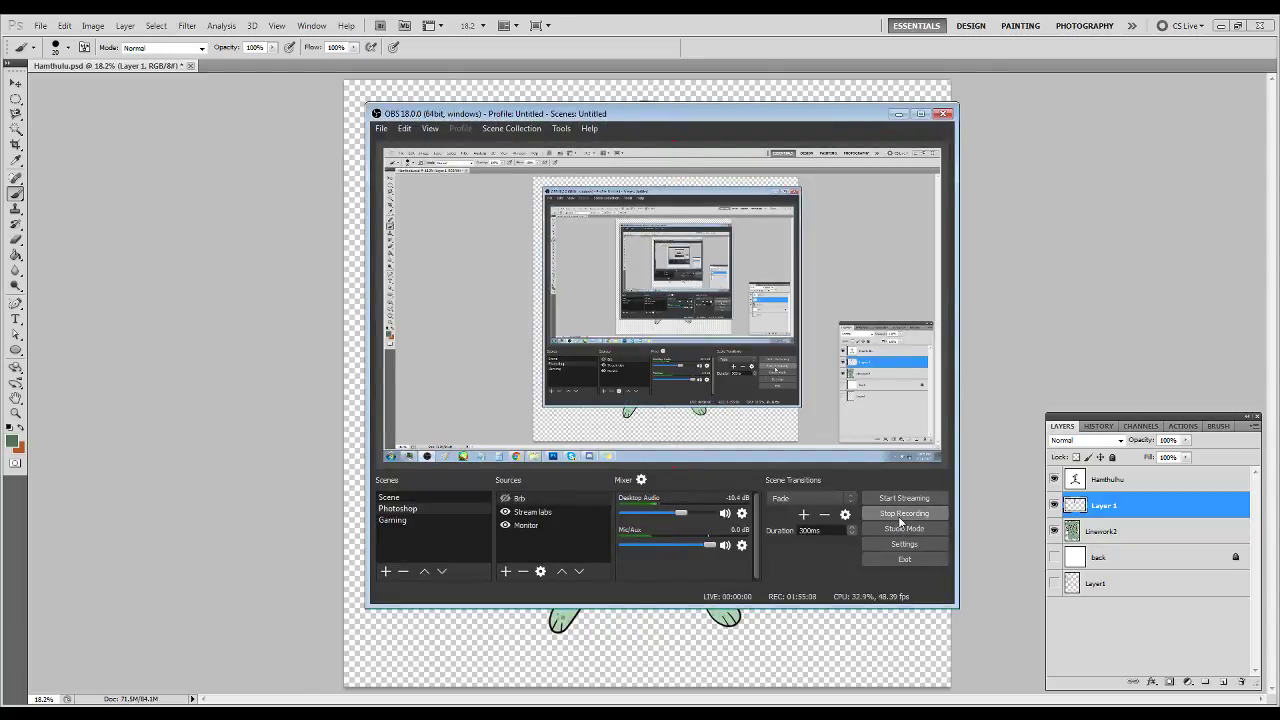
pyautogui.click(900, 517)
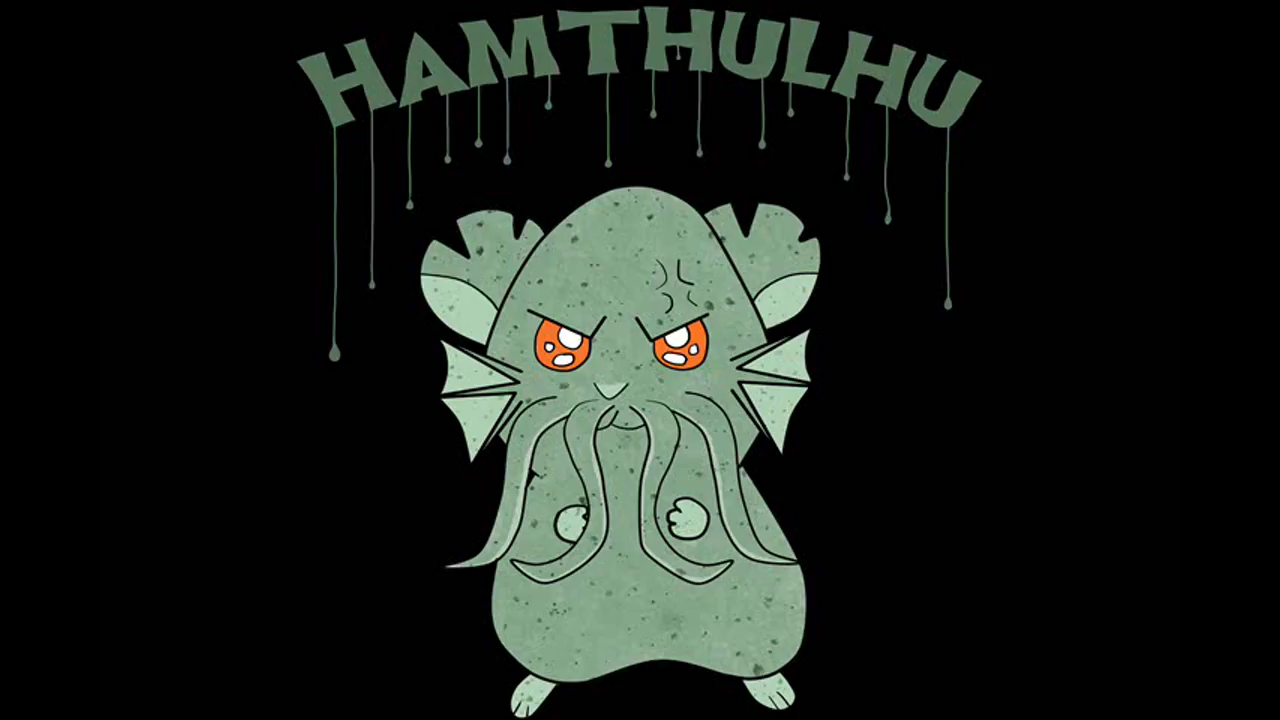